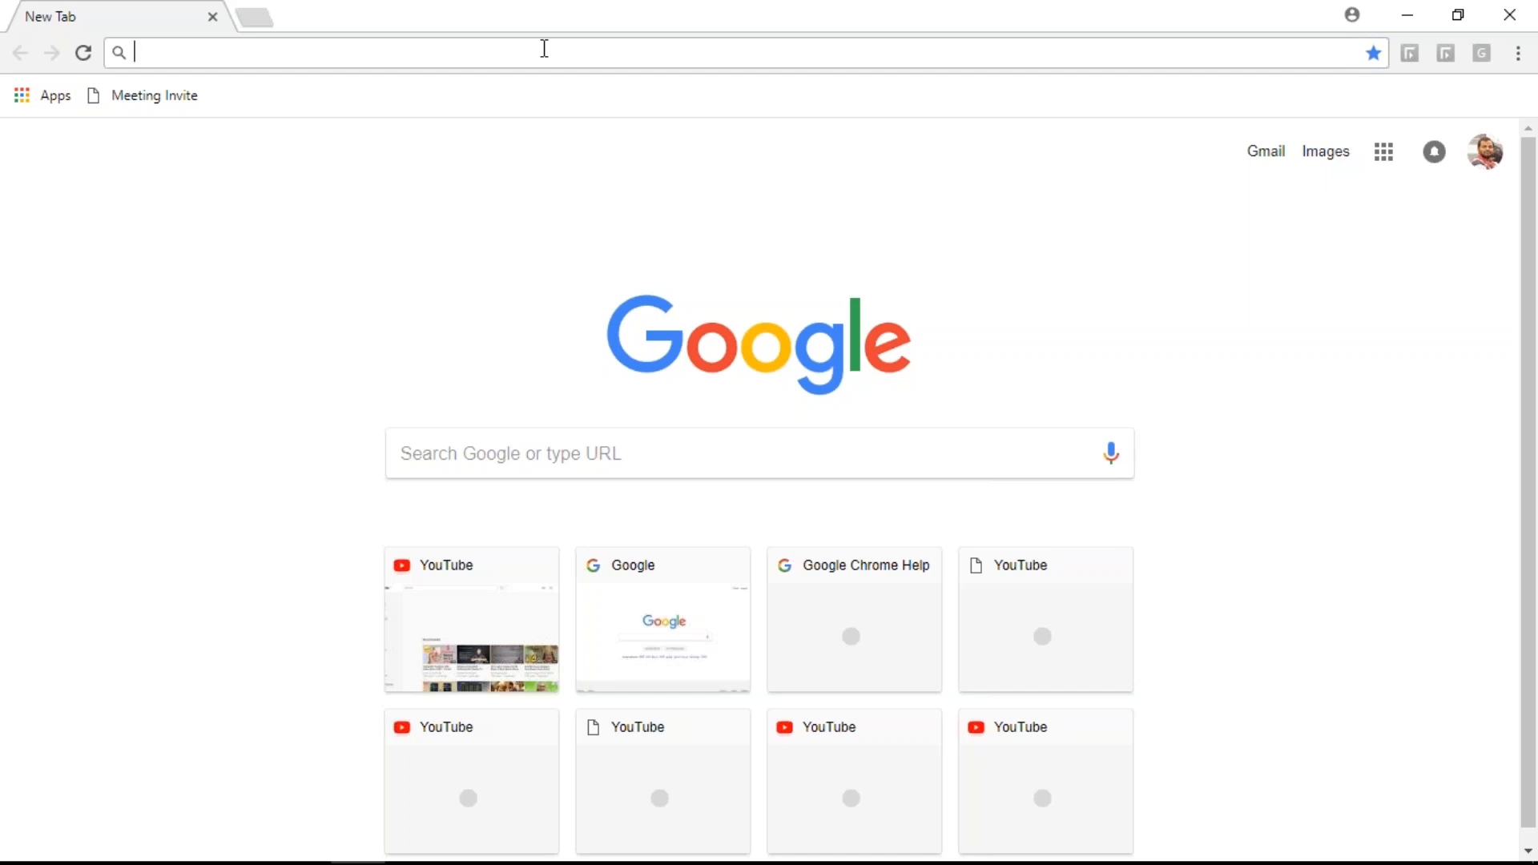
- Go to google.com and search for 'free azure trail'
type("g")
key("Return")
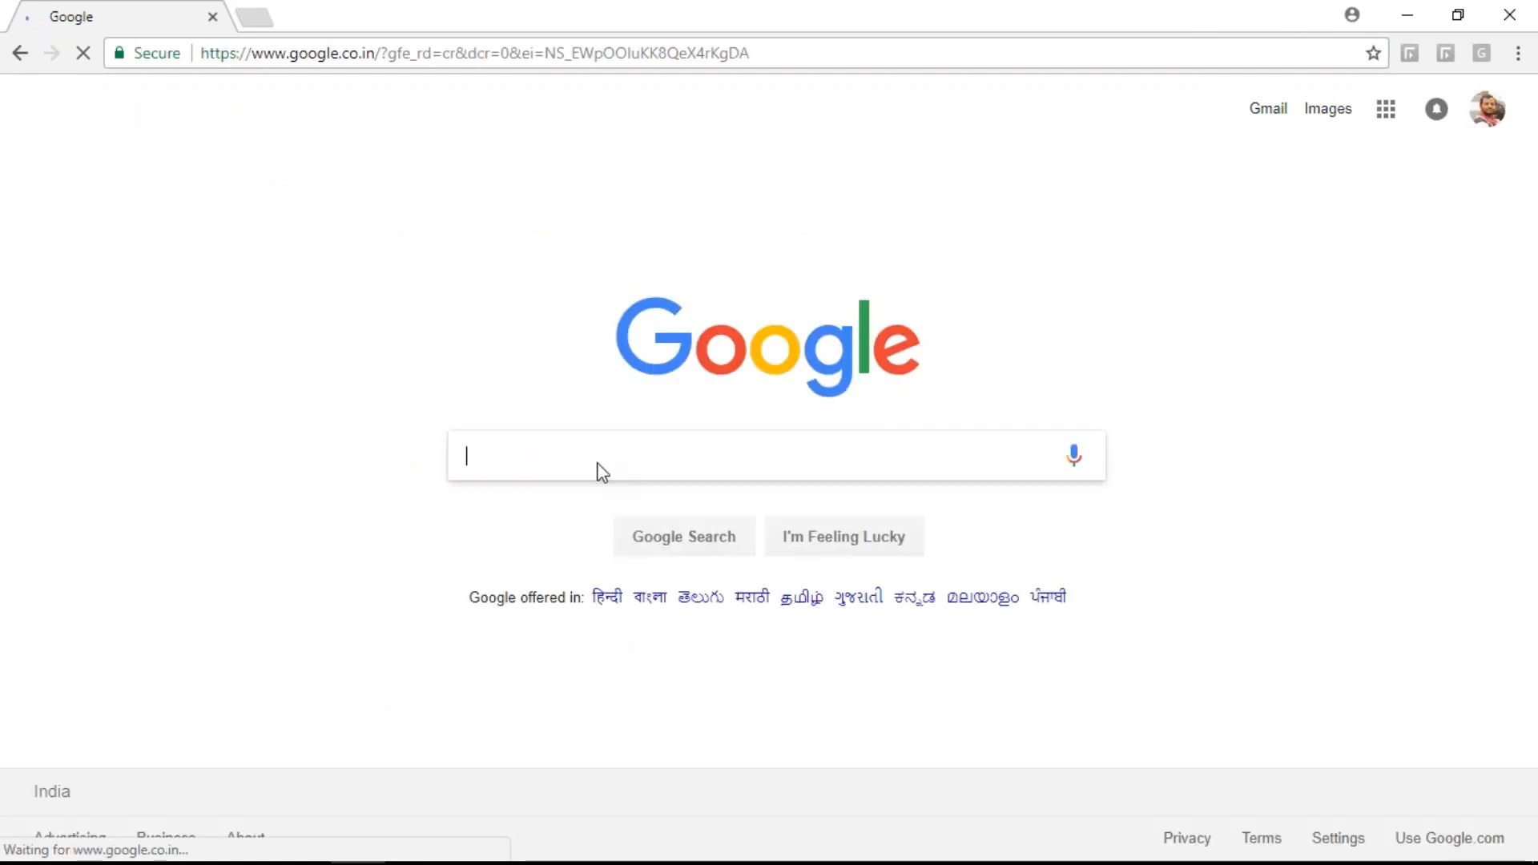
type("free azure tr")
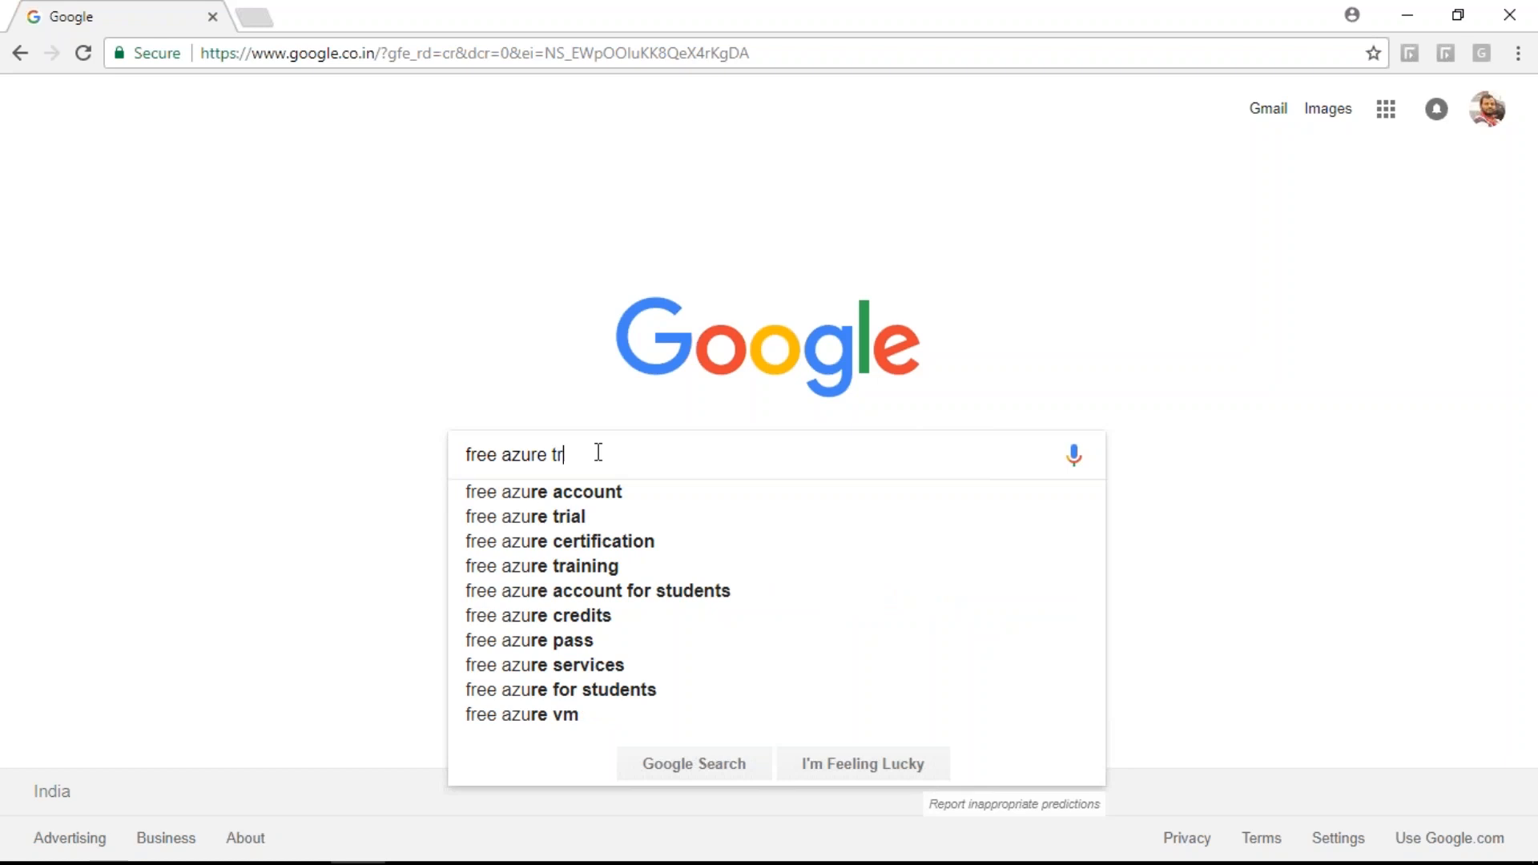
type("ail")
key("Return")
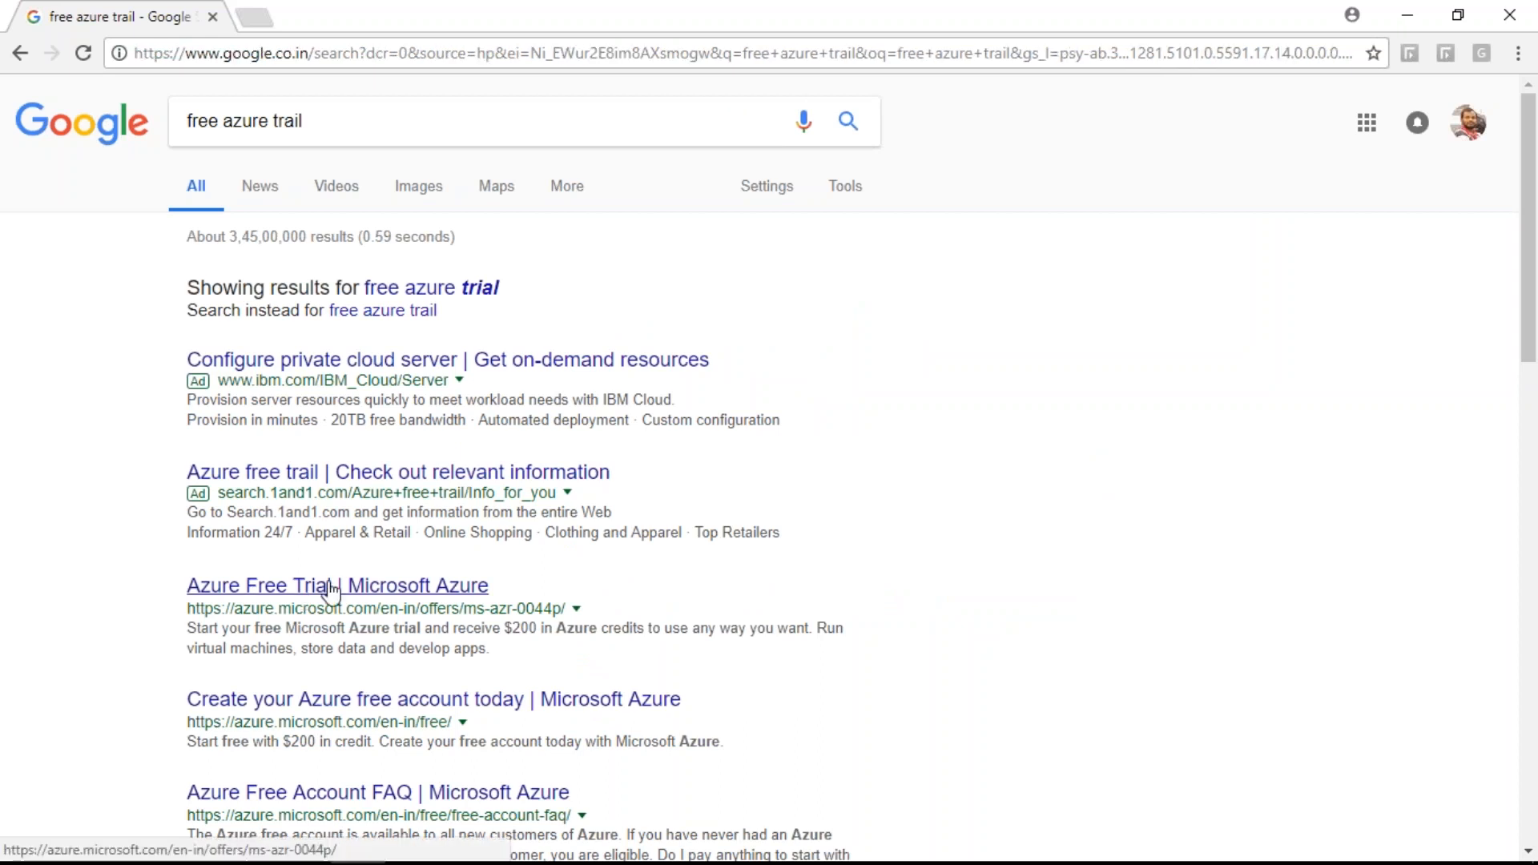
- Open the Azure Free Trial and free account results in new tabs, close the trial, and start the free sign-up
right_click(402, 596)
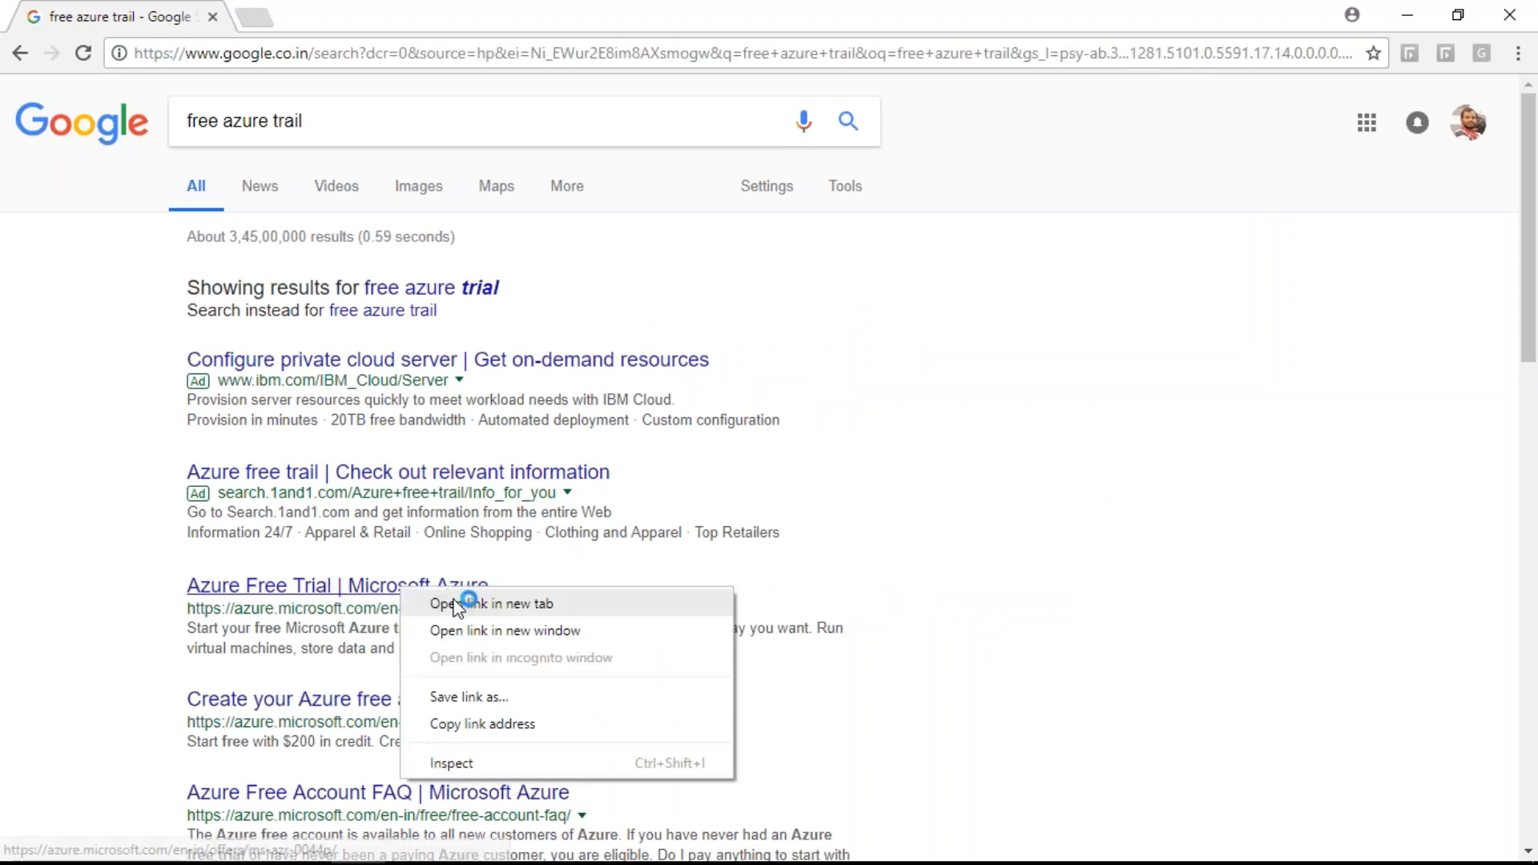
left_click(459, 606)
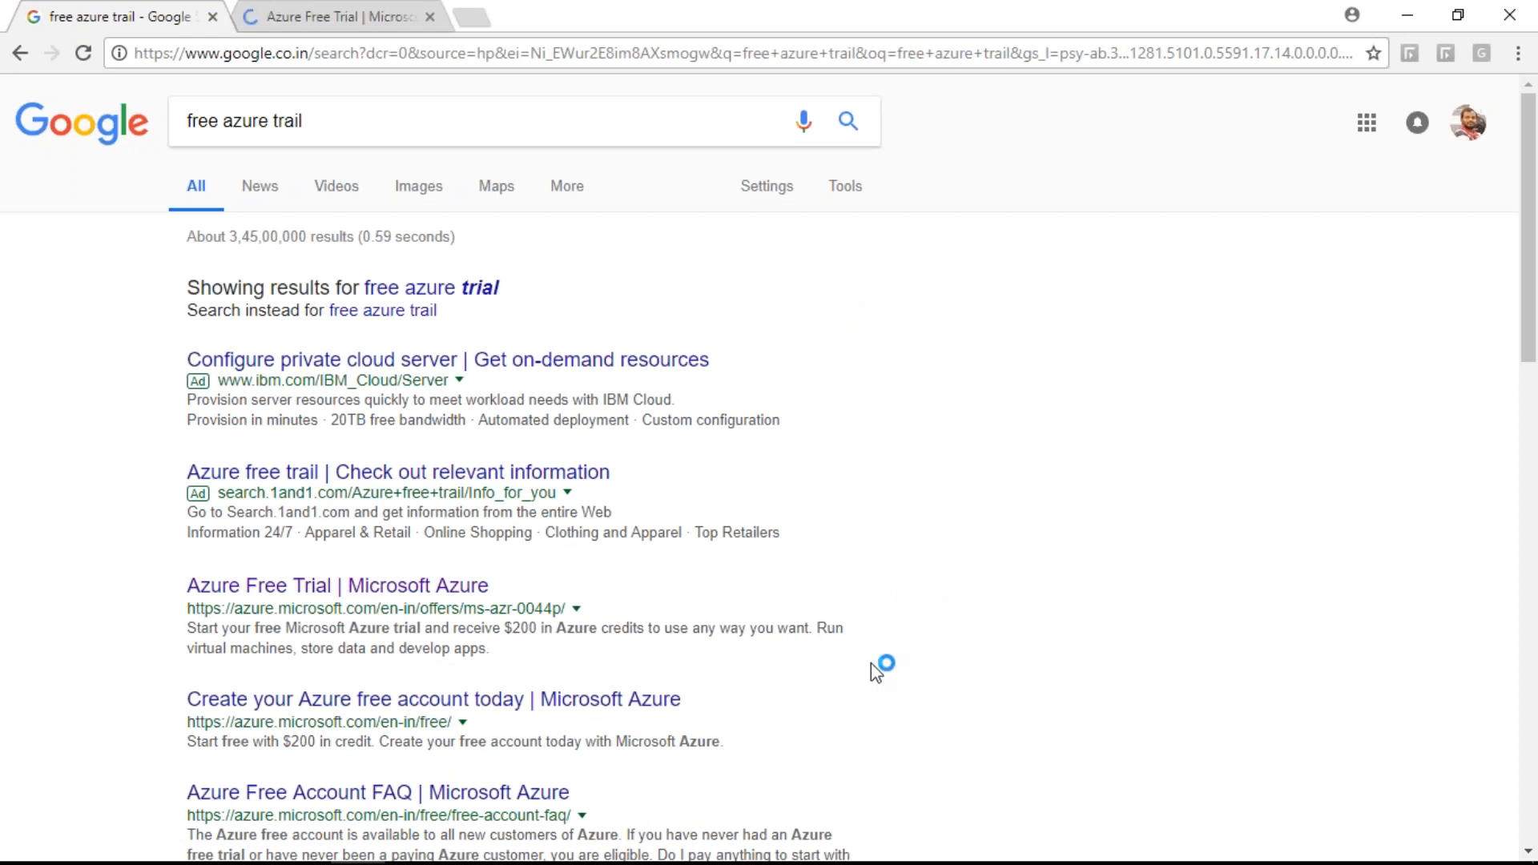
right_click(473, 702)
left_click(543, 526)
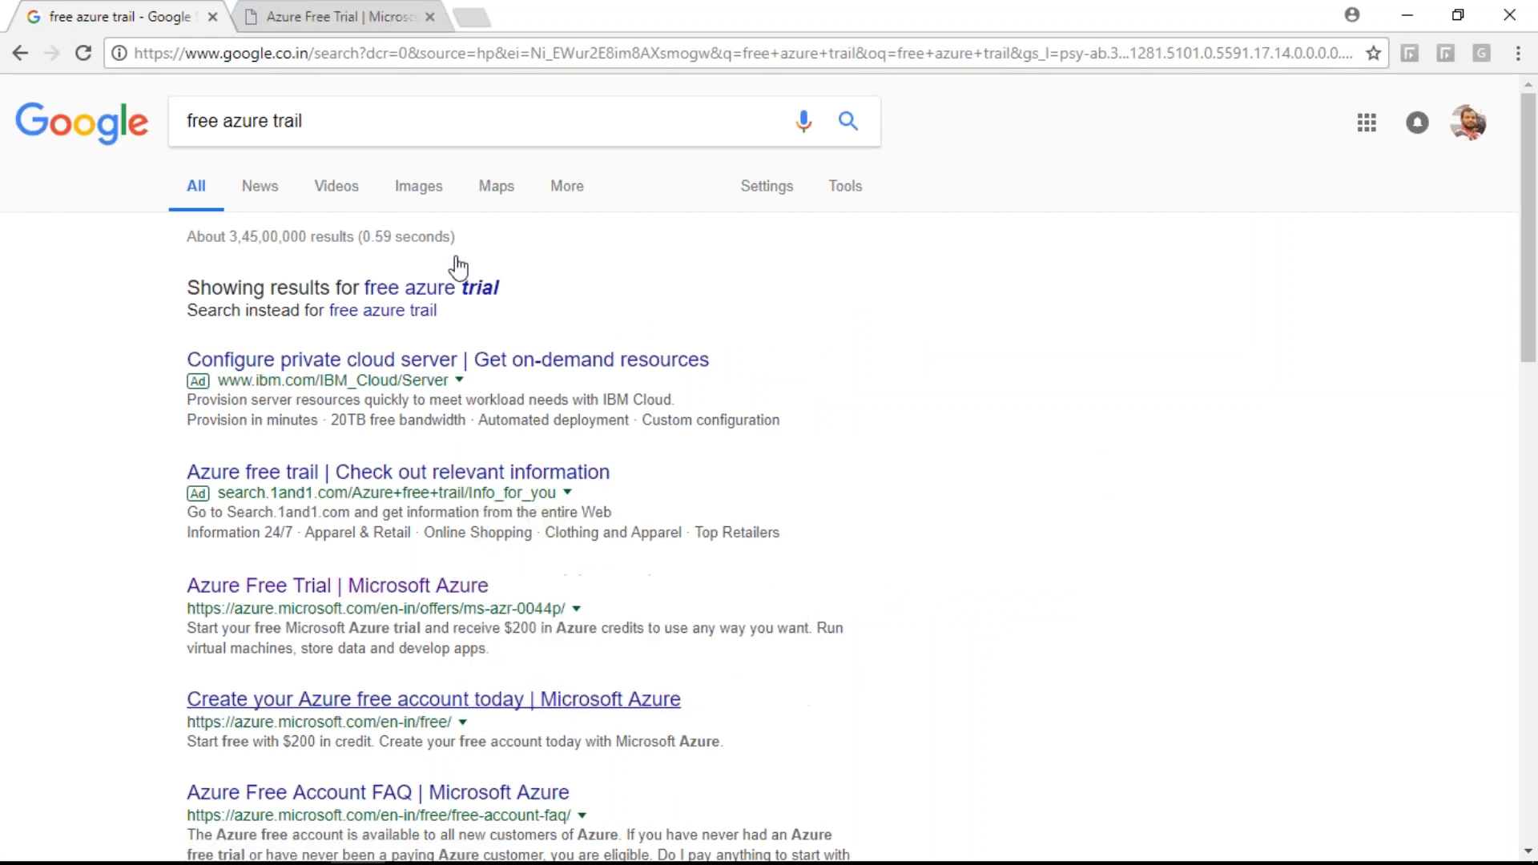
left_click(330, 19)
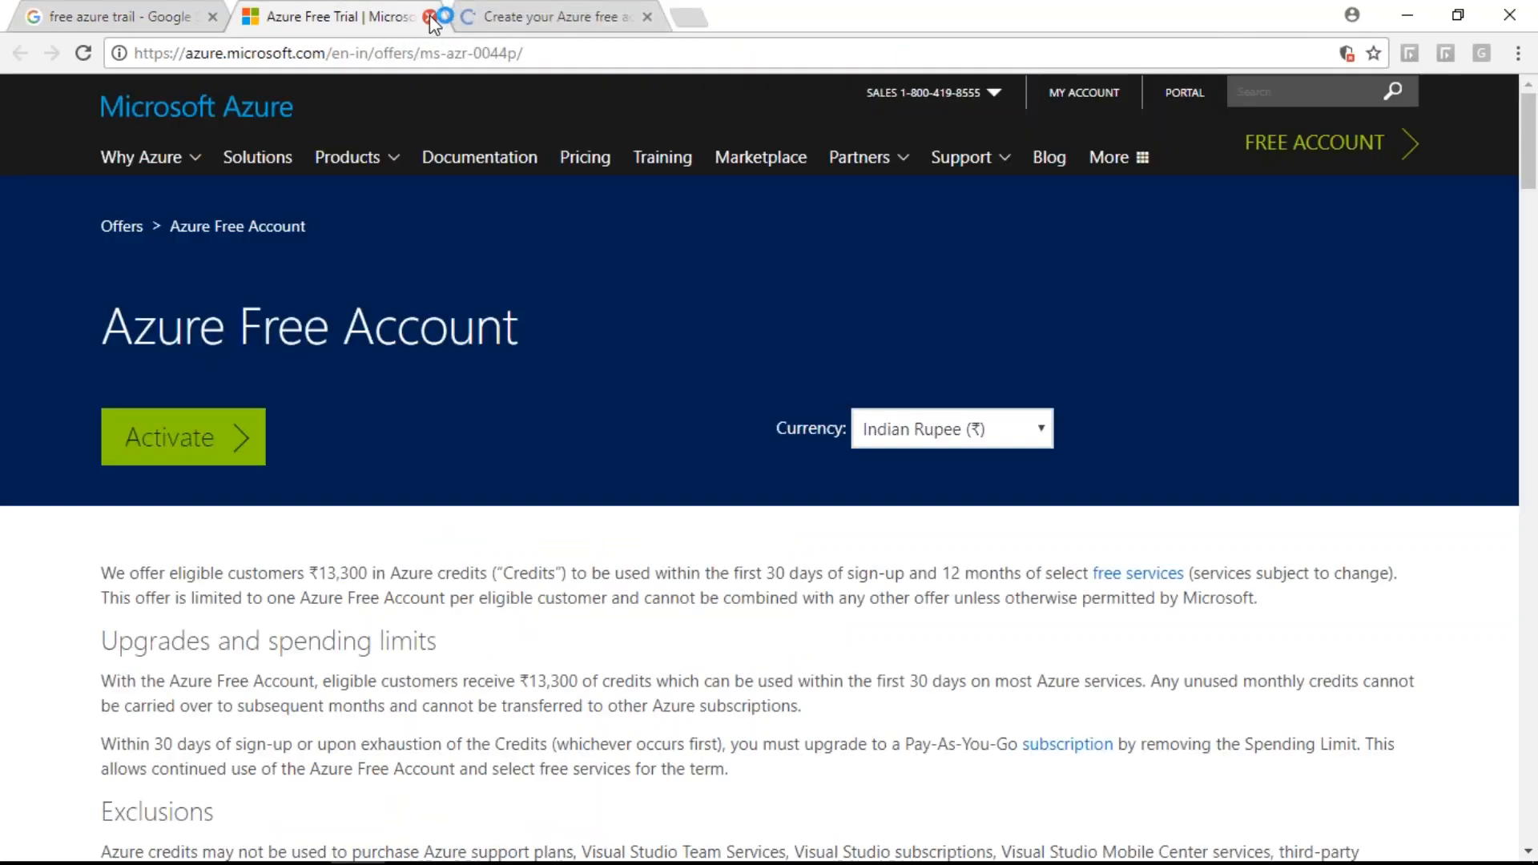
left_click(429, 17)
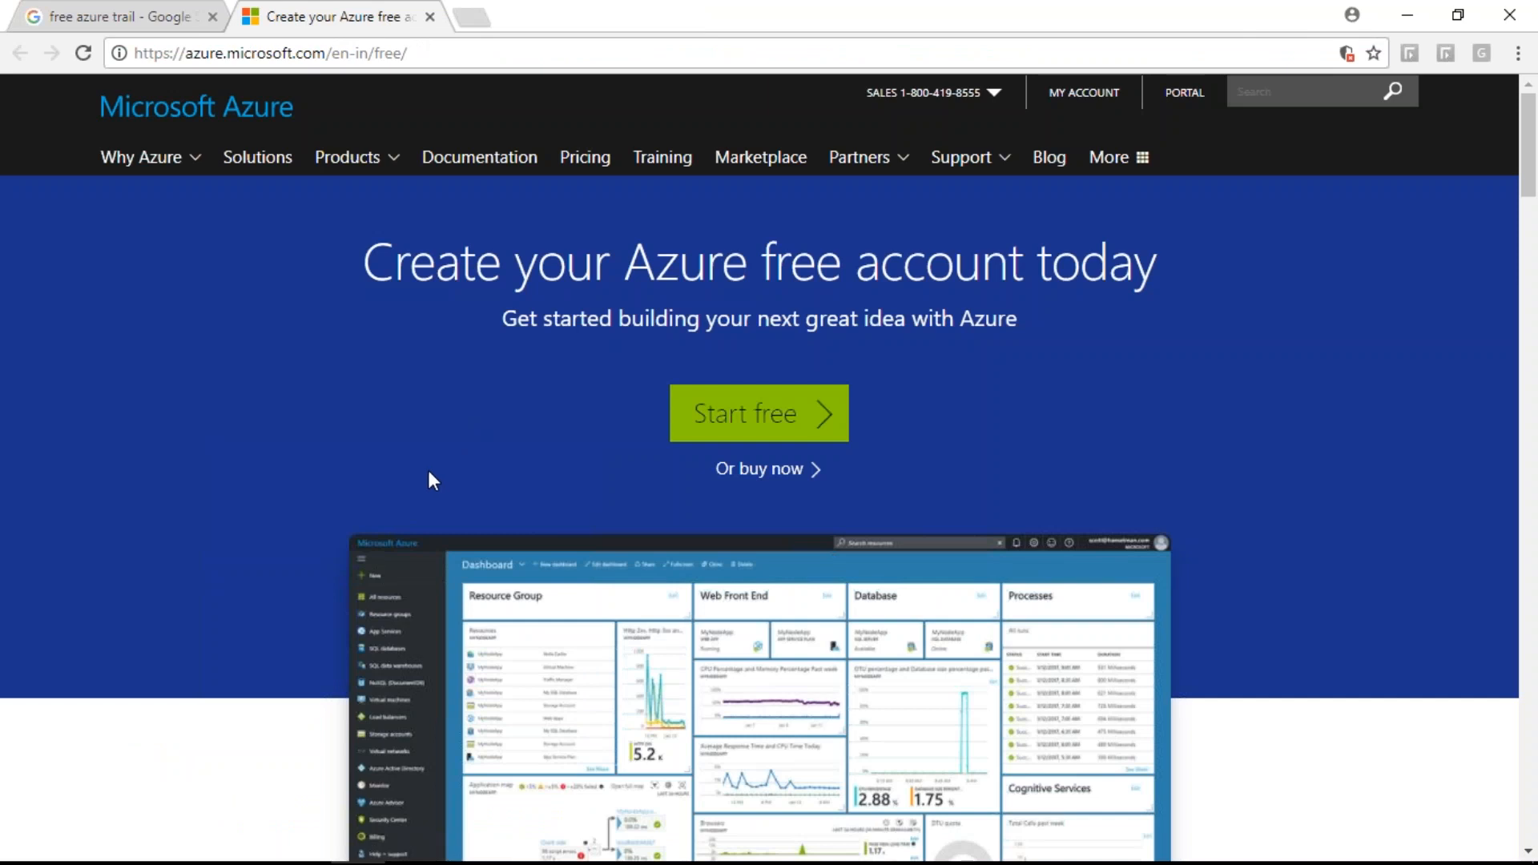
left_click(759, 416)
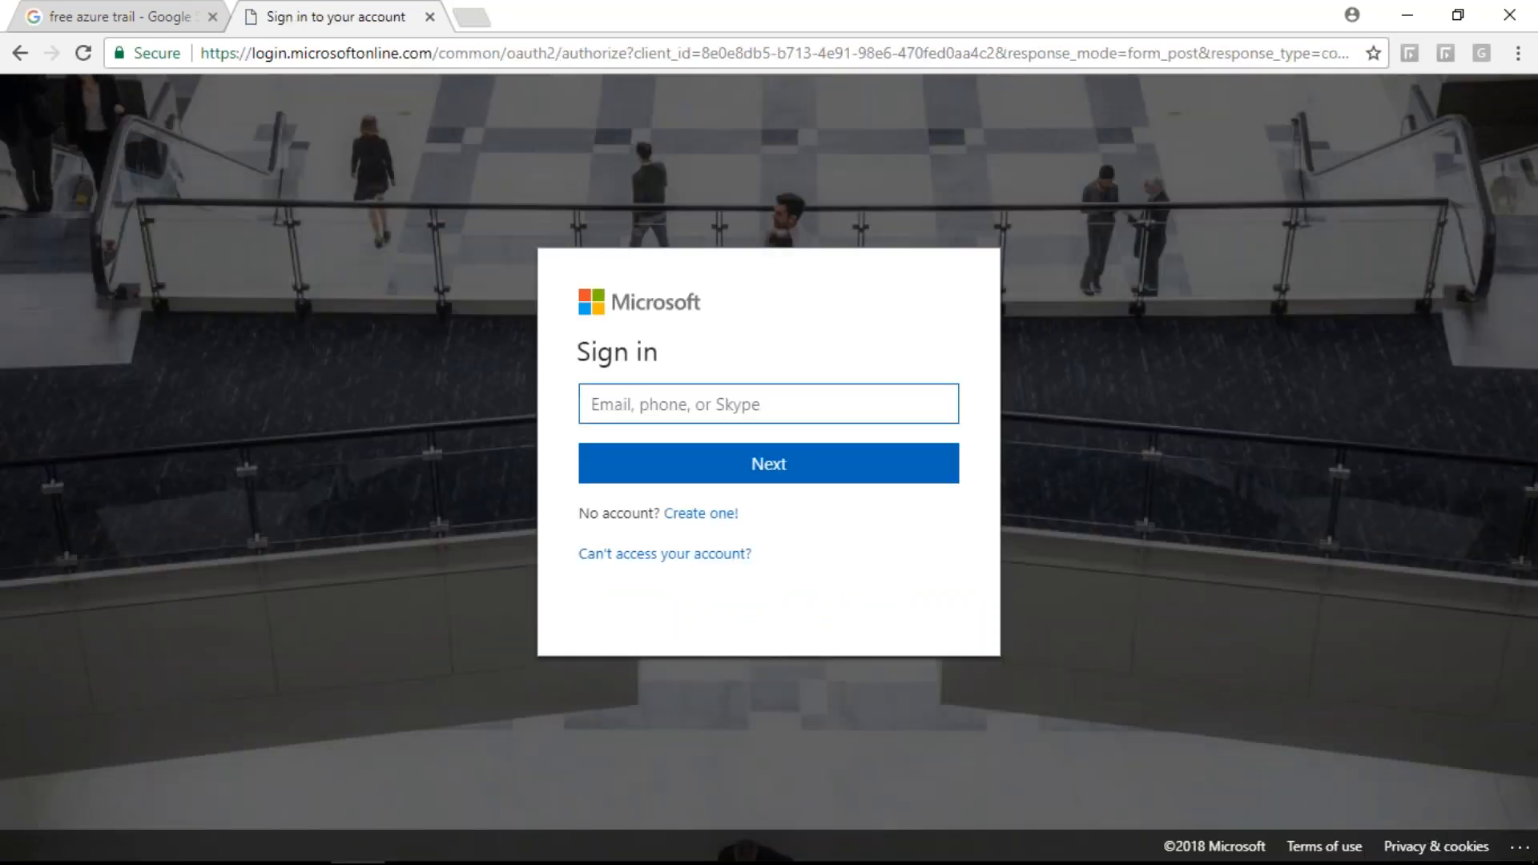
- Start a new Microsoft account with an outlook.com address, amending the username when it is taken
left_click(711, 516)
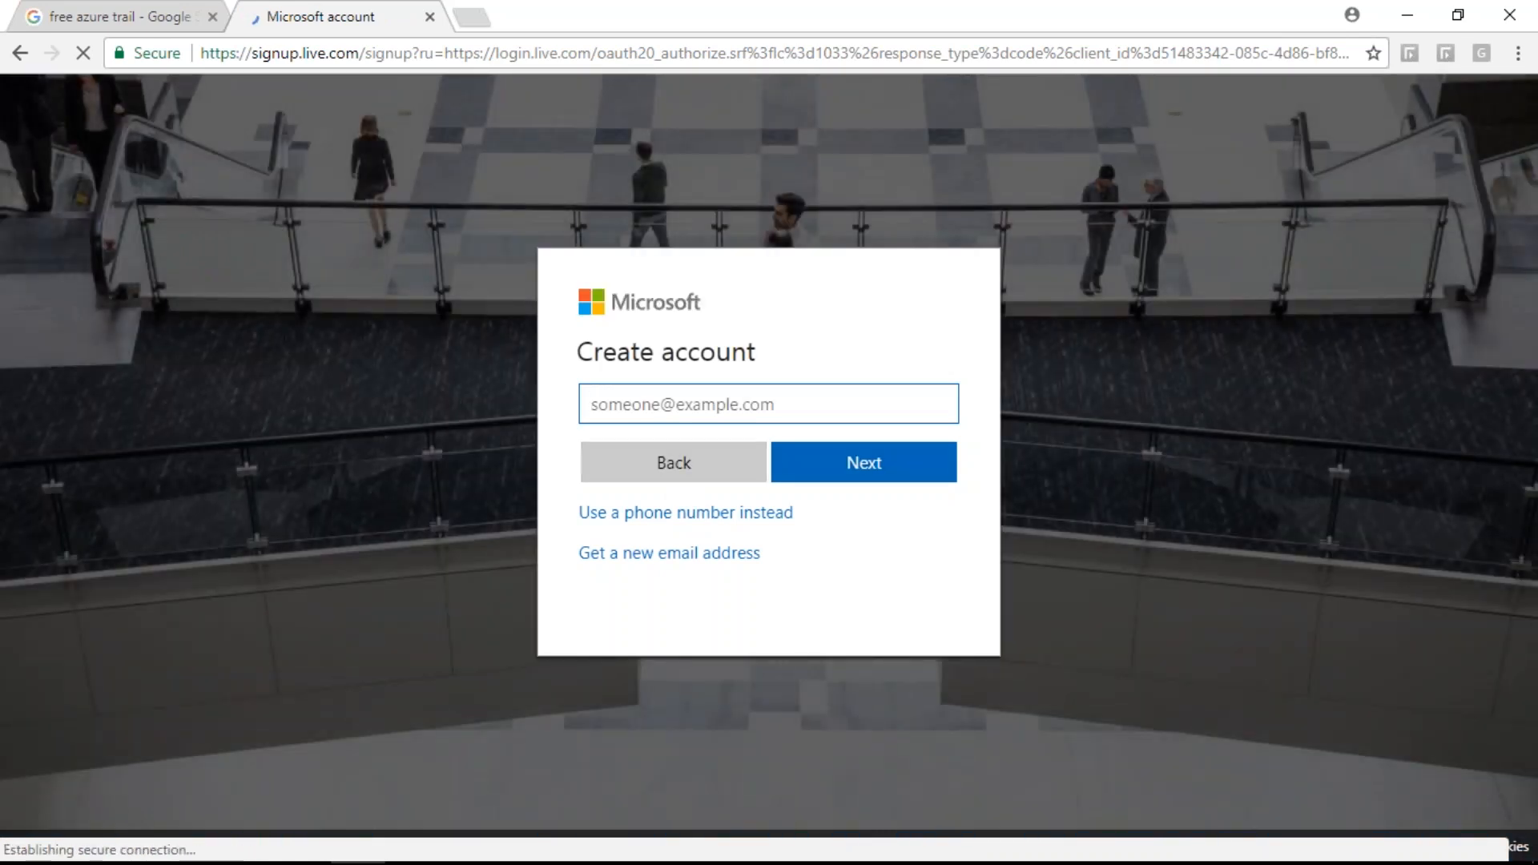
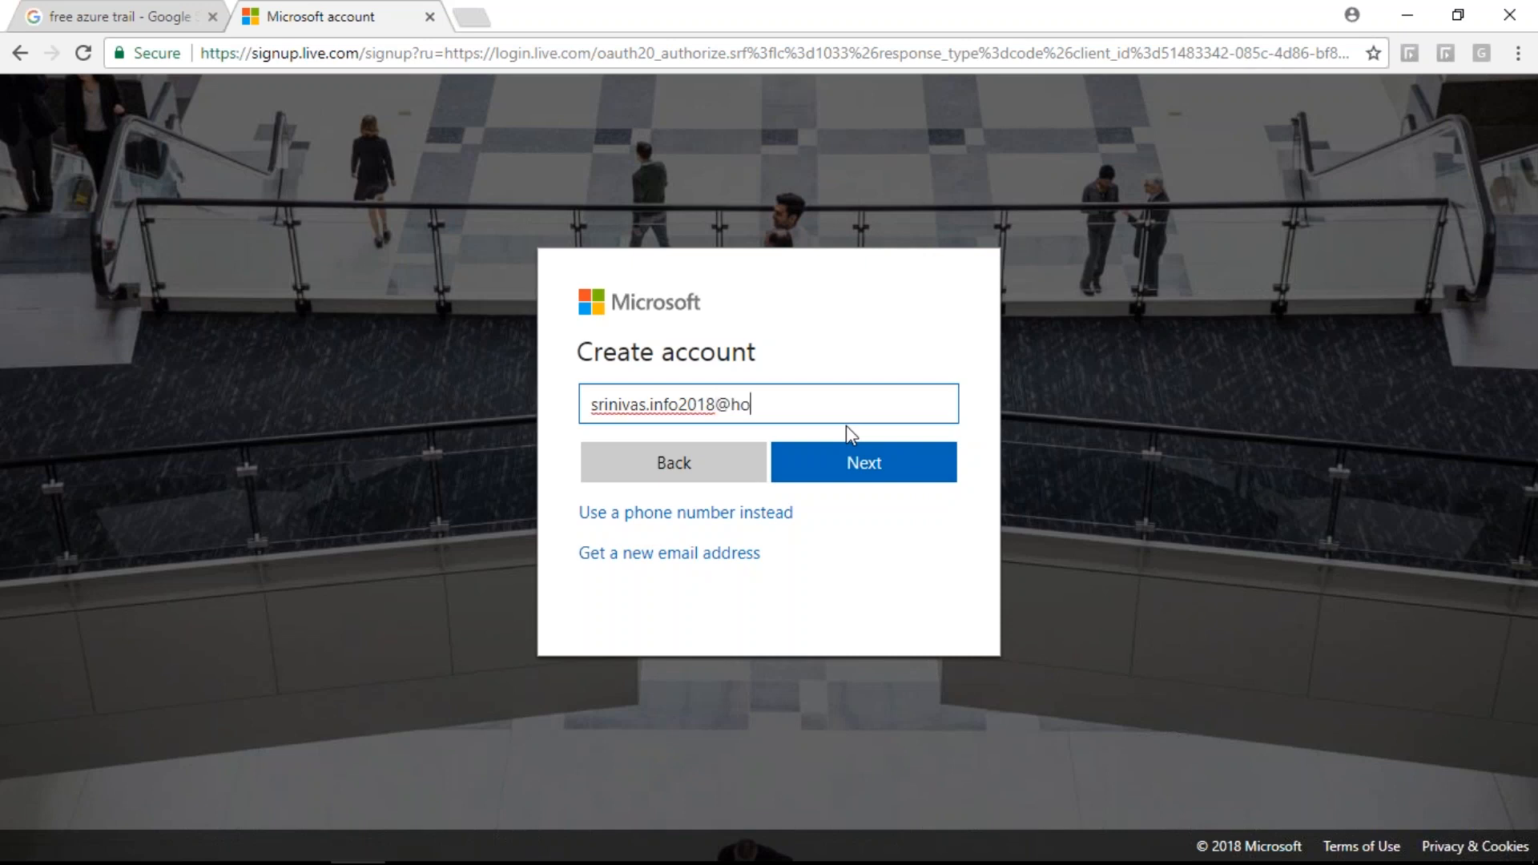
left_click(774, 404)
type("a")
key("BackSpace")
key("BackSpace")
key("BackSpace")
key("BackSpace")
key("BackSpace")
key("BackSpace")
key("BackSpace")
type("outlook")
triple_click(838, 402)
left_click(865, 474)
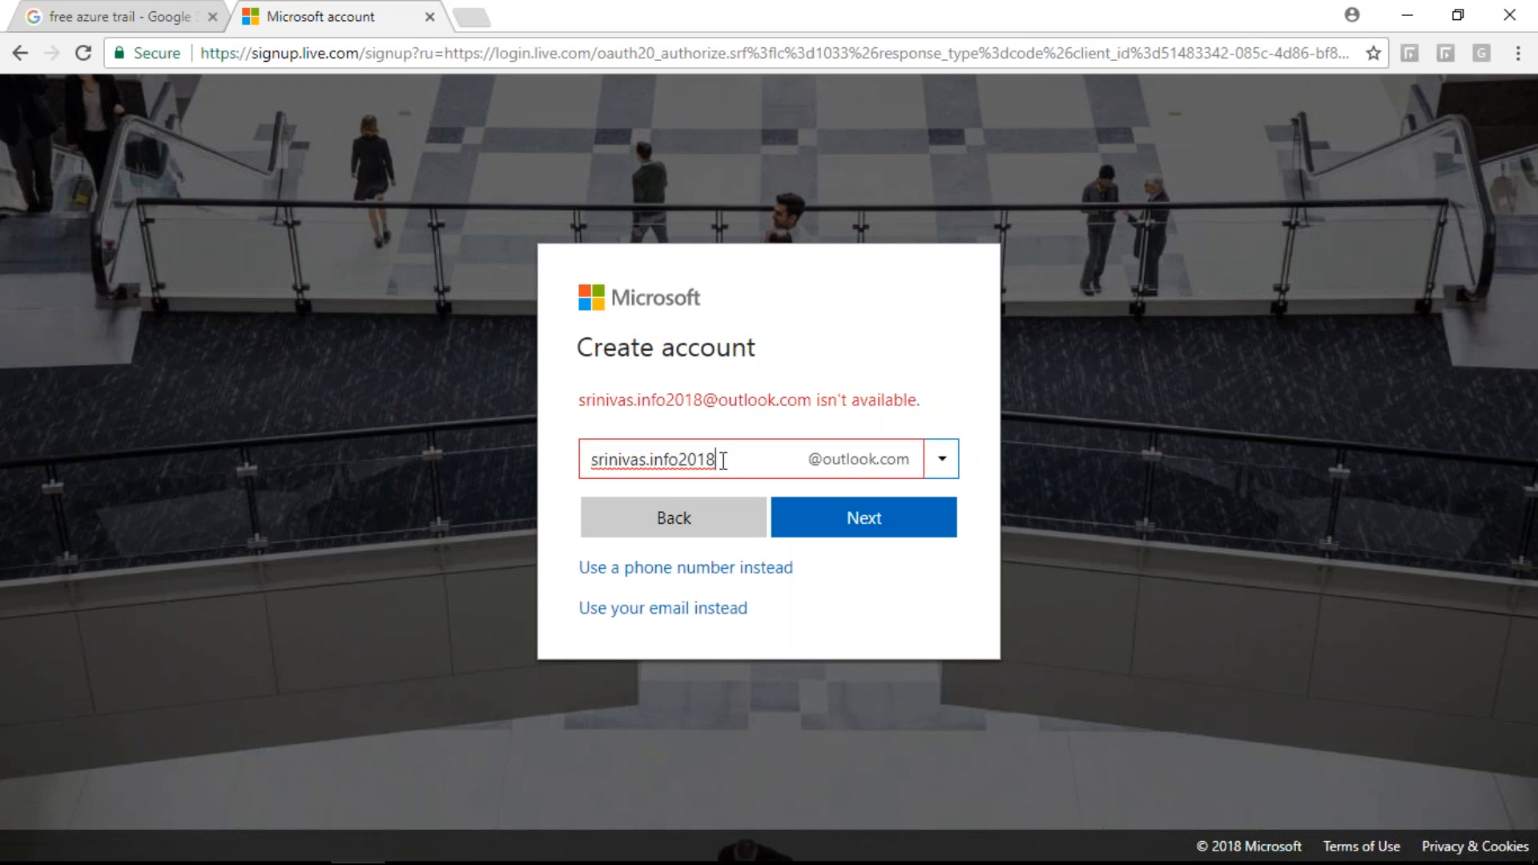
type("04")
left_click(865, 529)
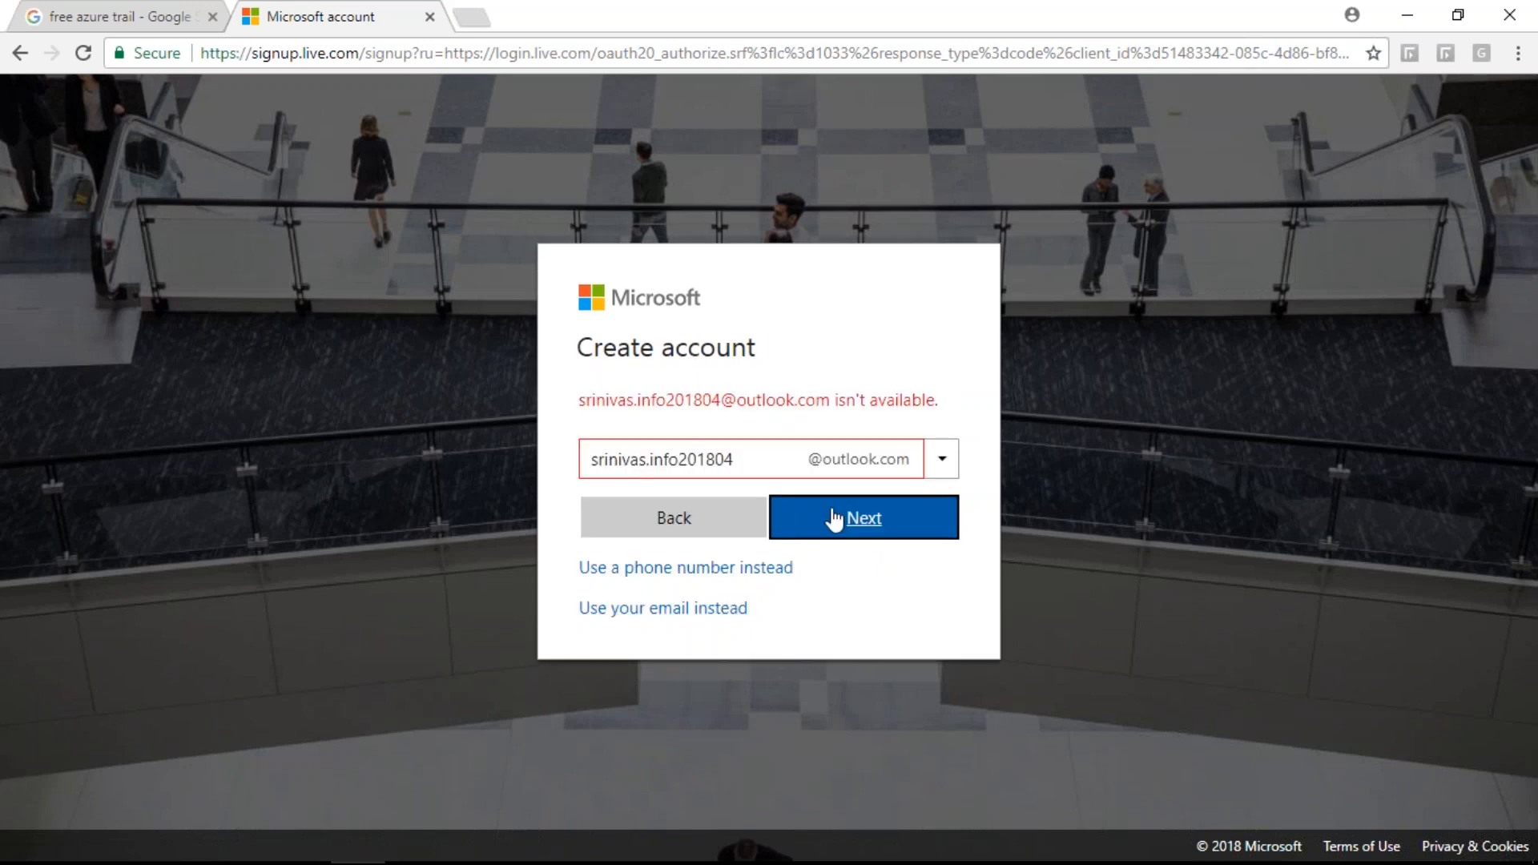
- Switch the domain to hotmail.com and submit a different username
left_click(950, 469)
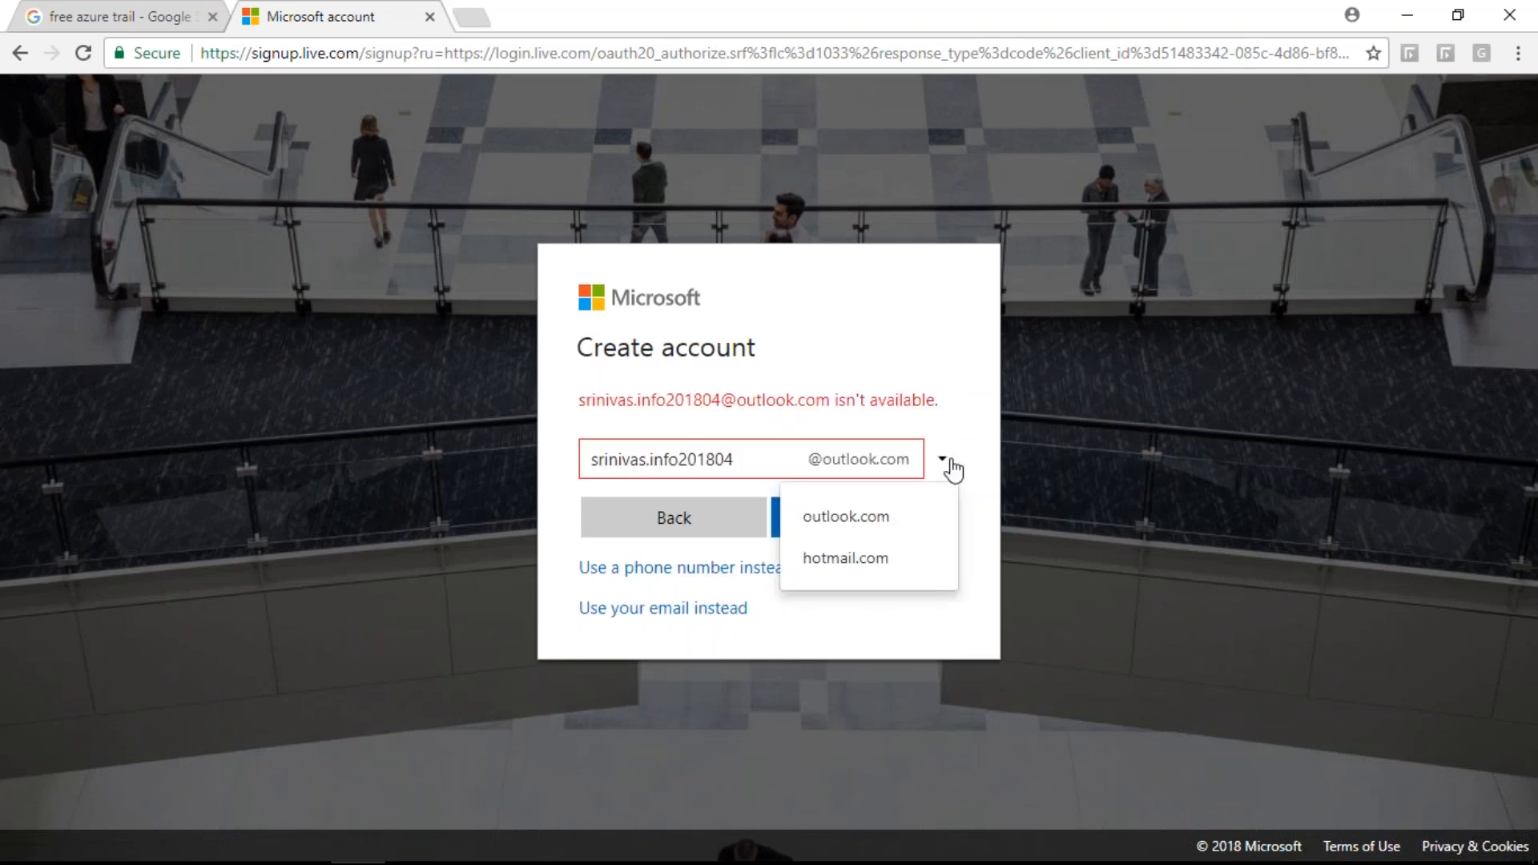
left_click(847, 559)
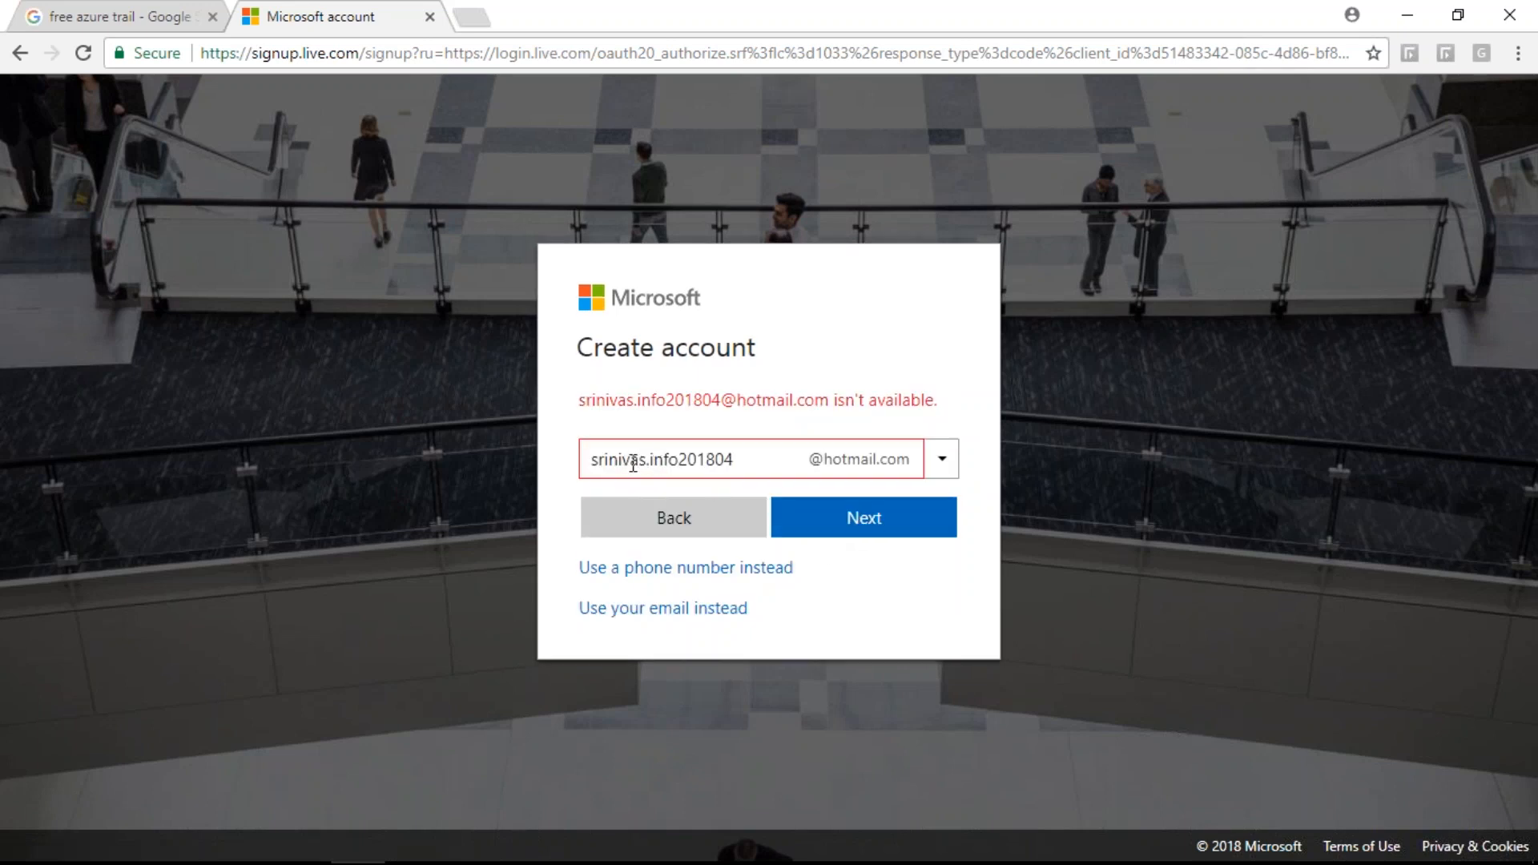
left_click(743, 464)
key("ctrl+a")
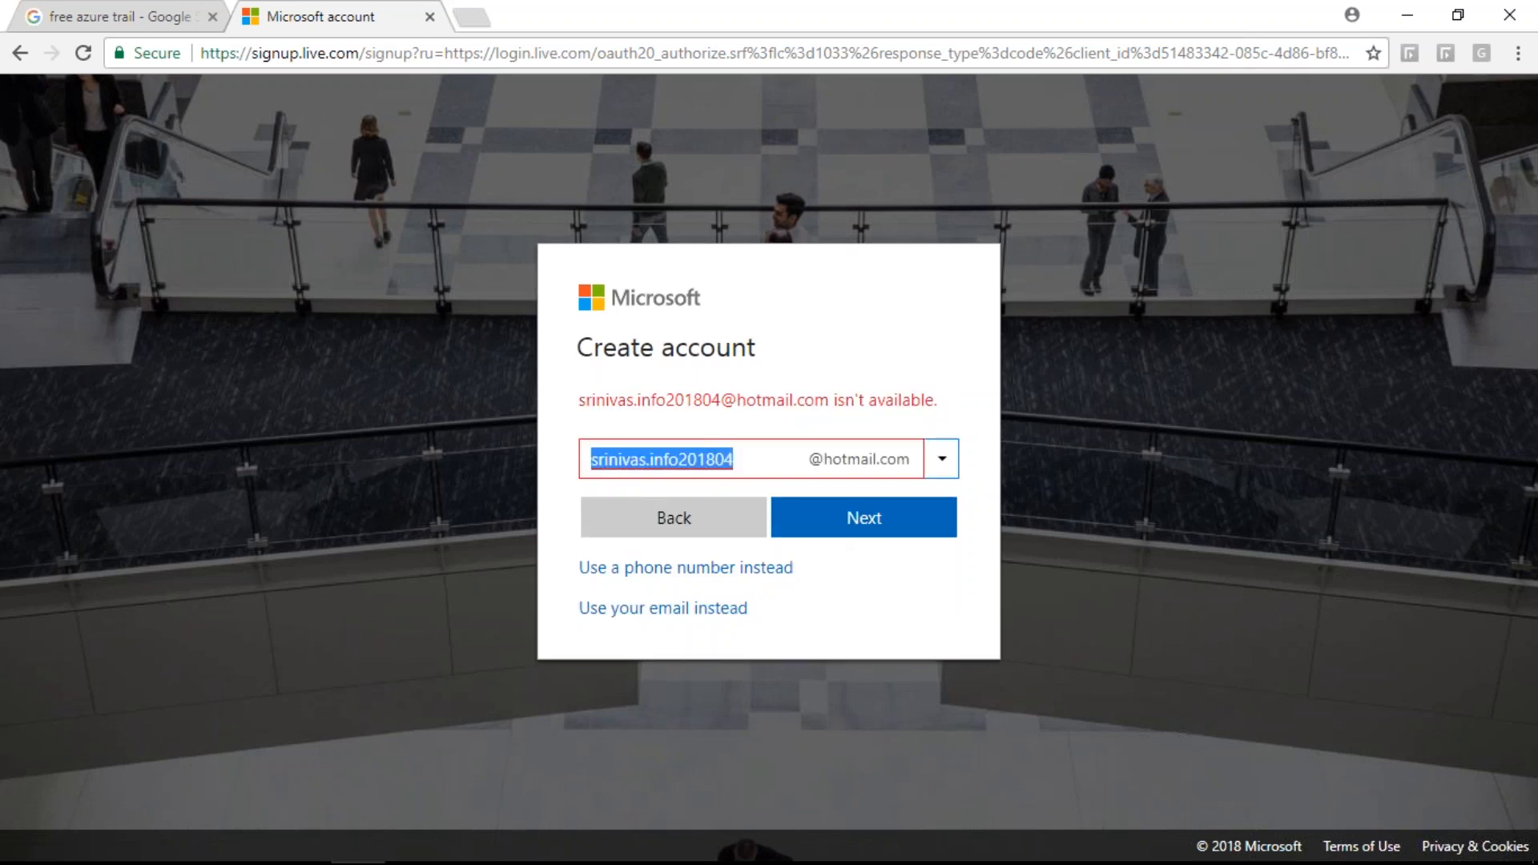
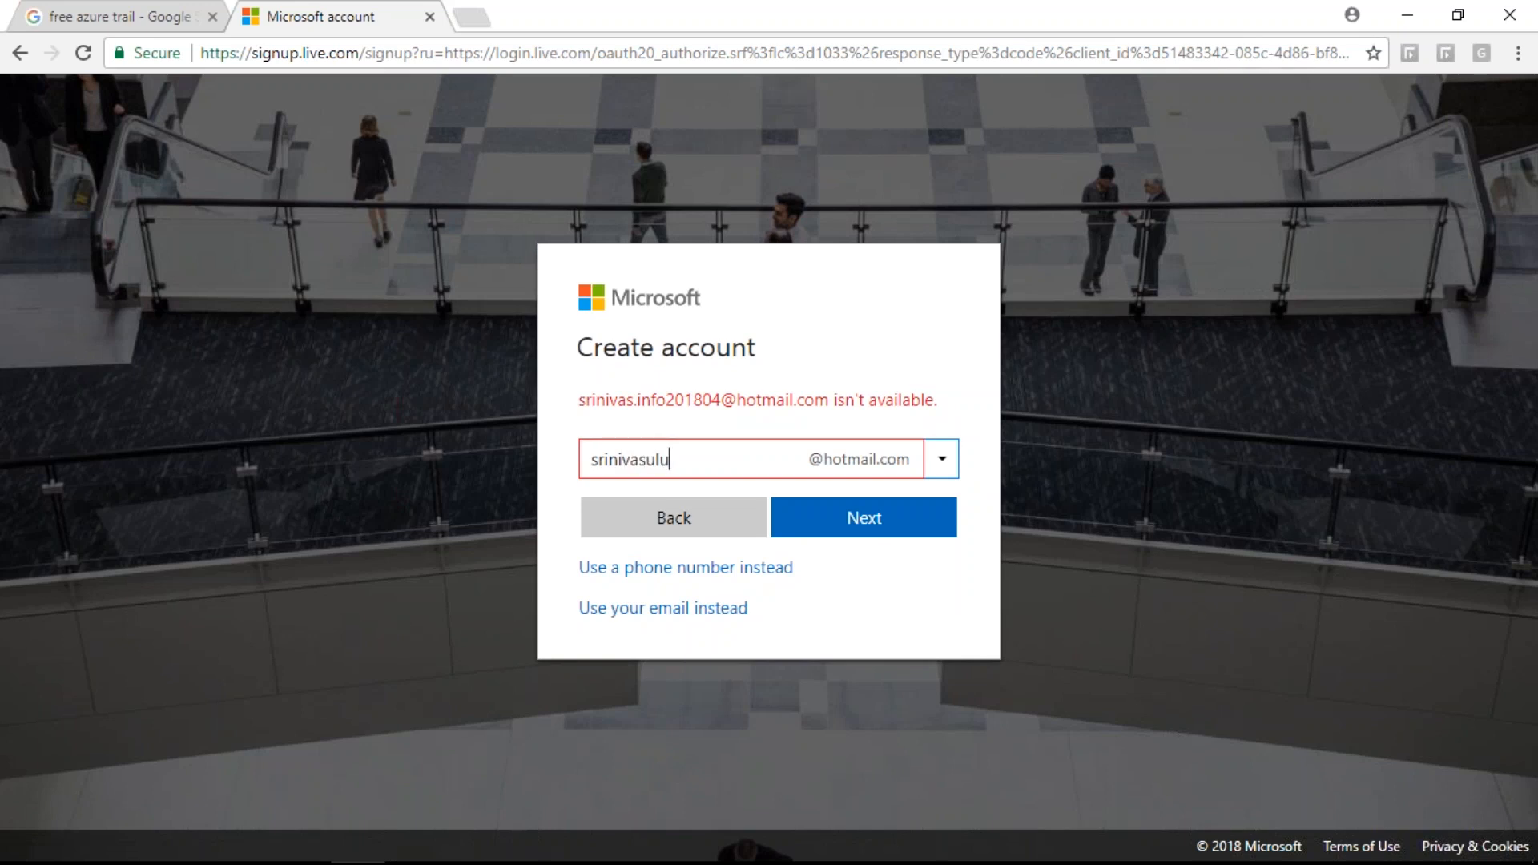
left_click(855, 511)
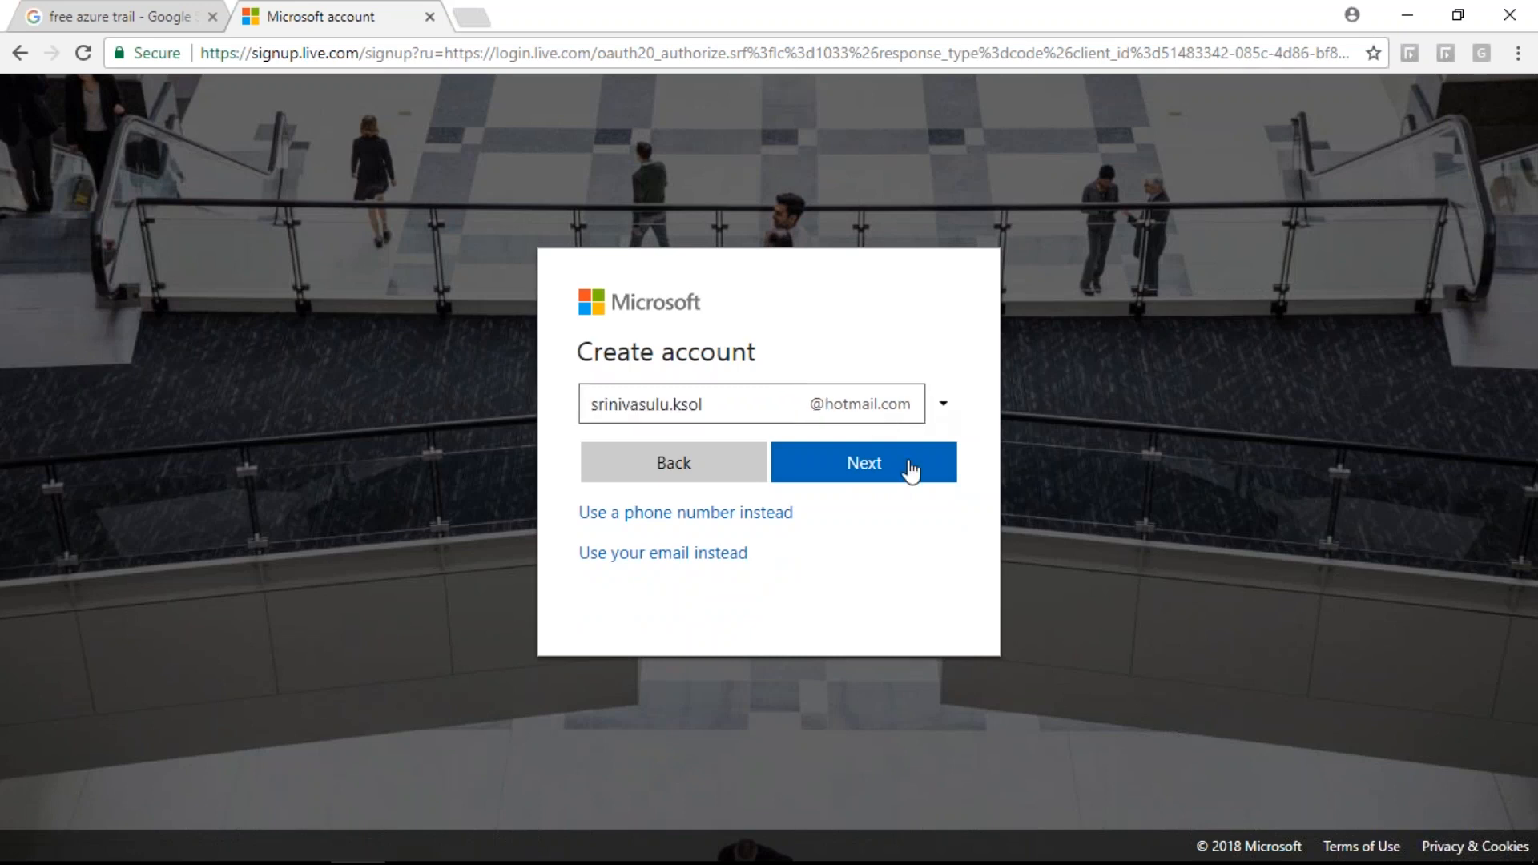
- Set the account password and opt out of Microsoft promotional e-mails
left_click(878, 471)
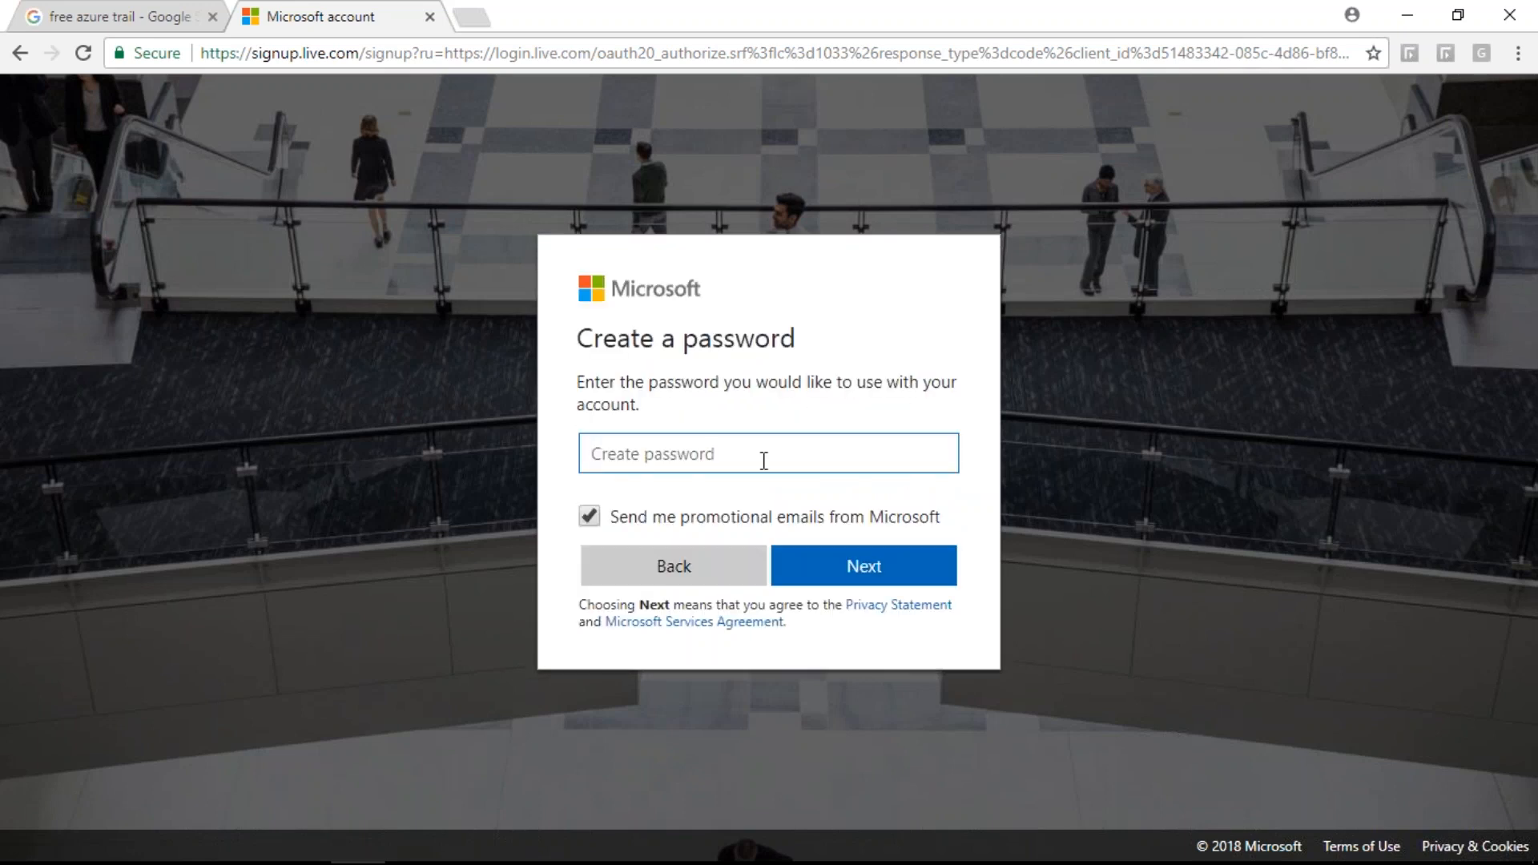
type("••")
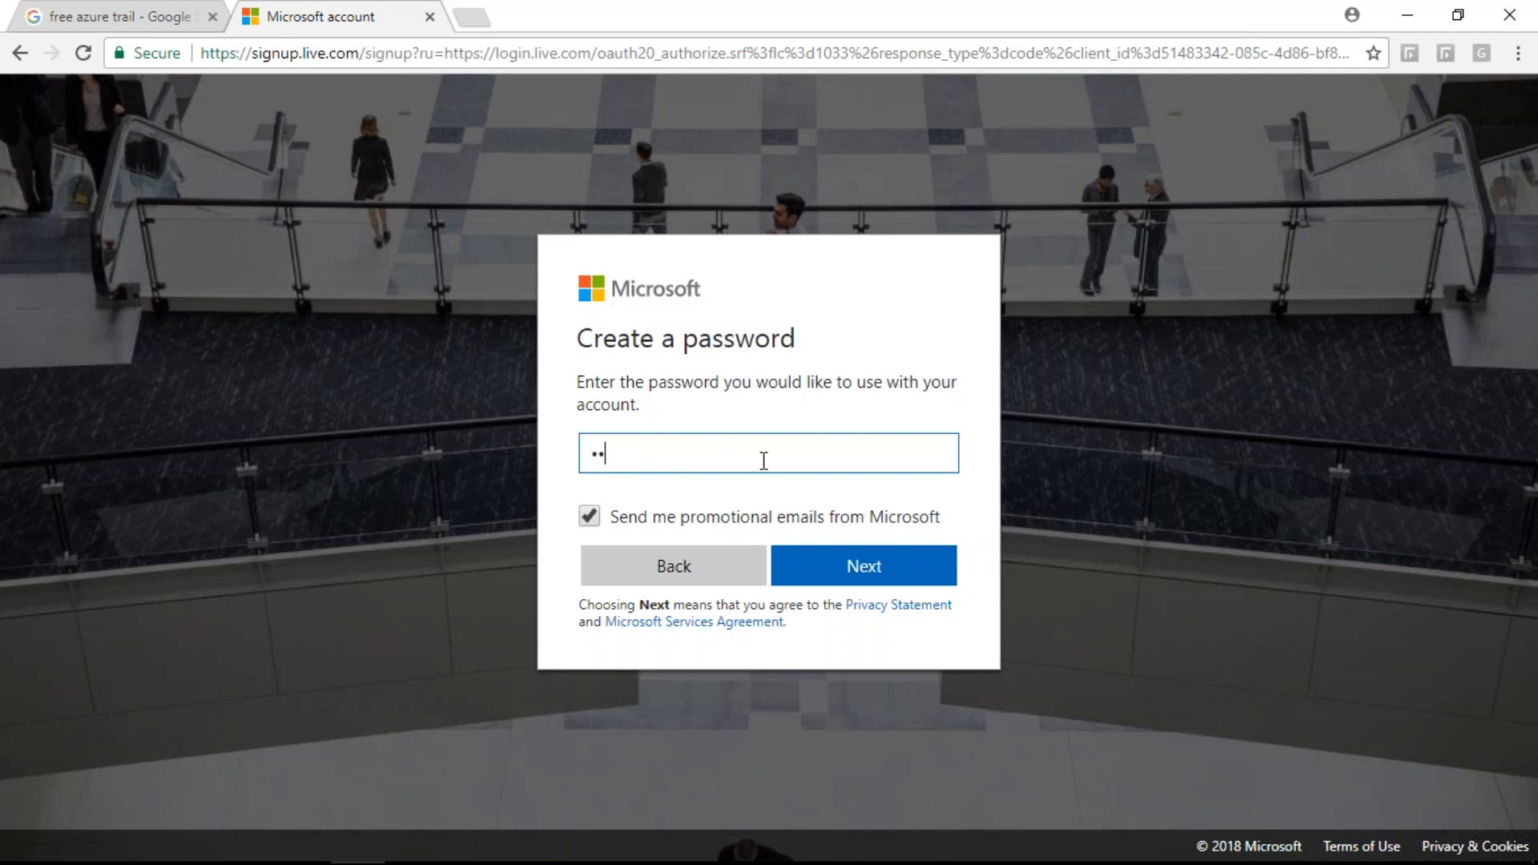
type("••••••")
left_click(590, 517)
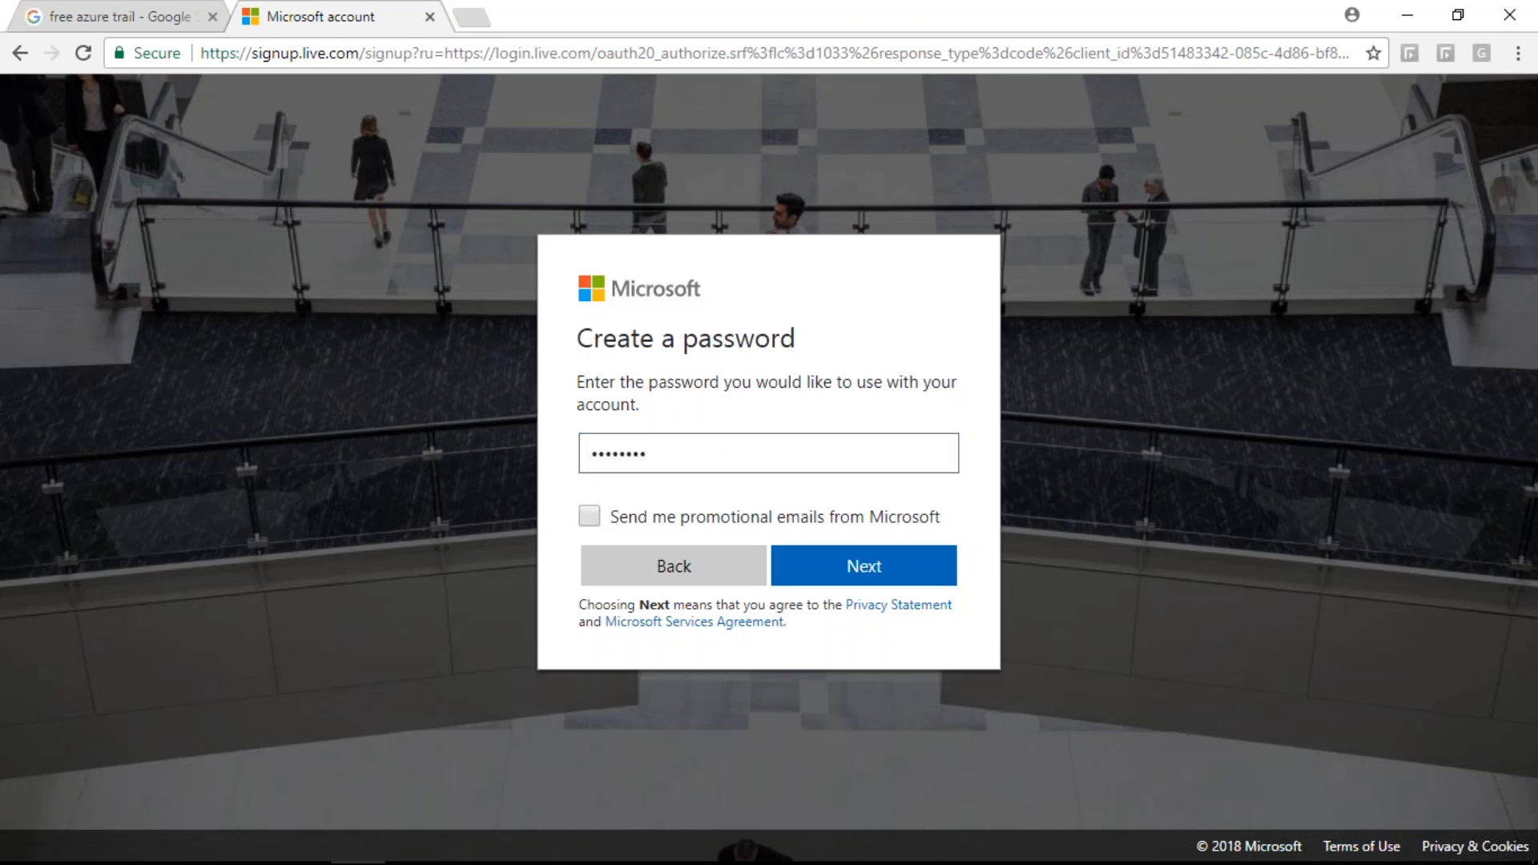
key("Return")
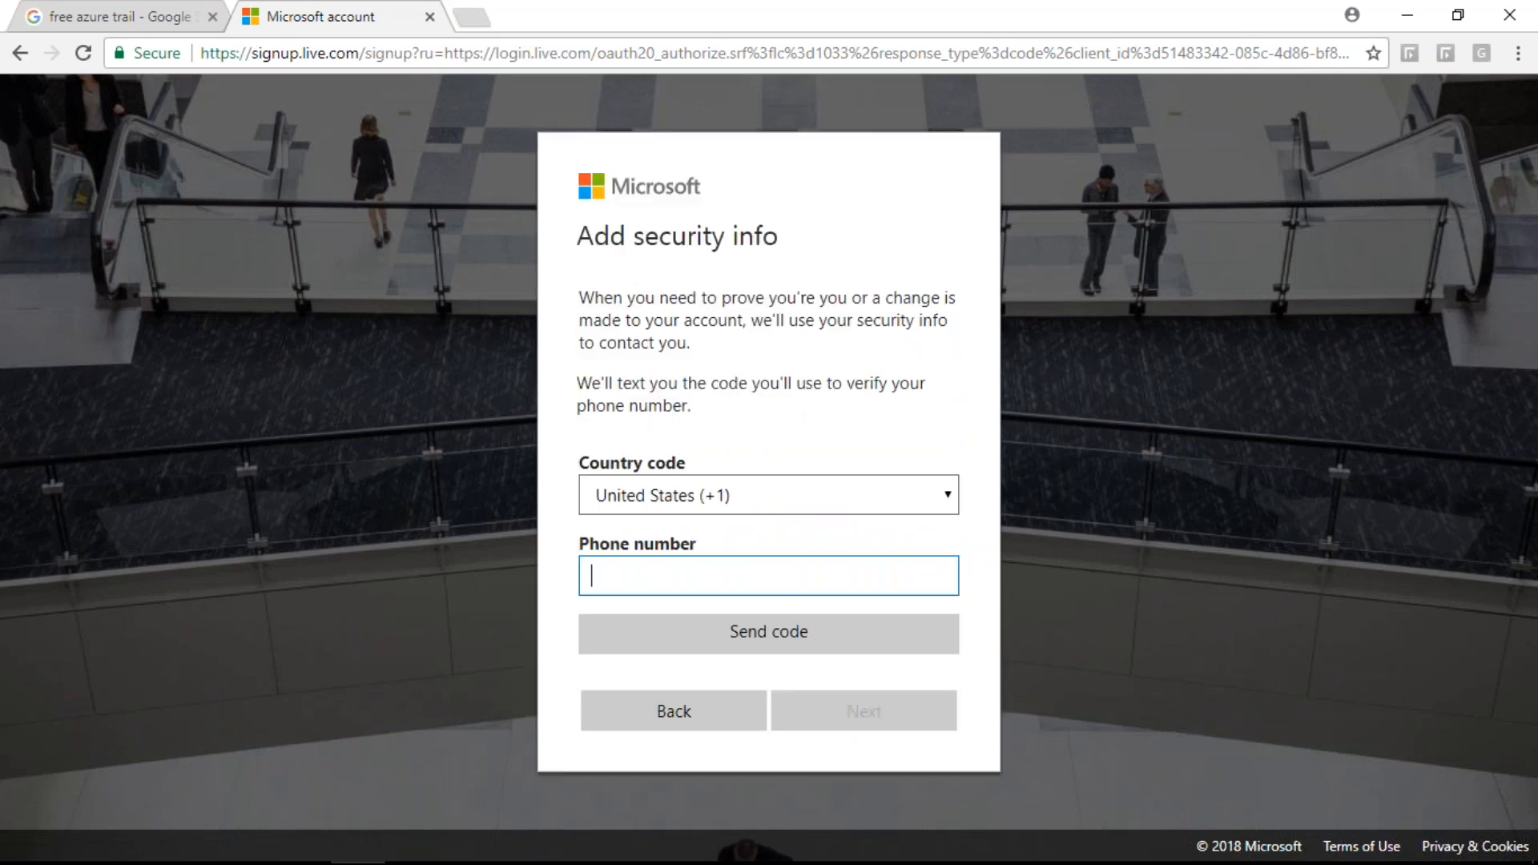
- Enter the phone number with the India (+91) country code
left_click(792, 492)
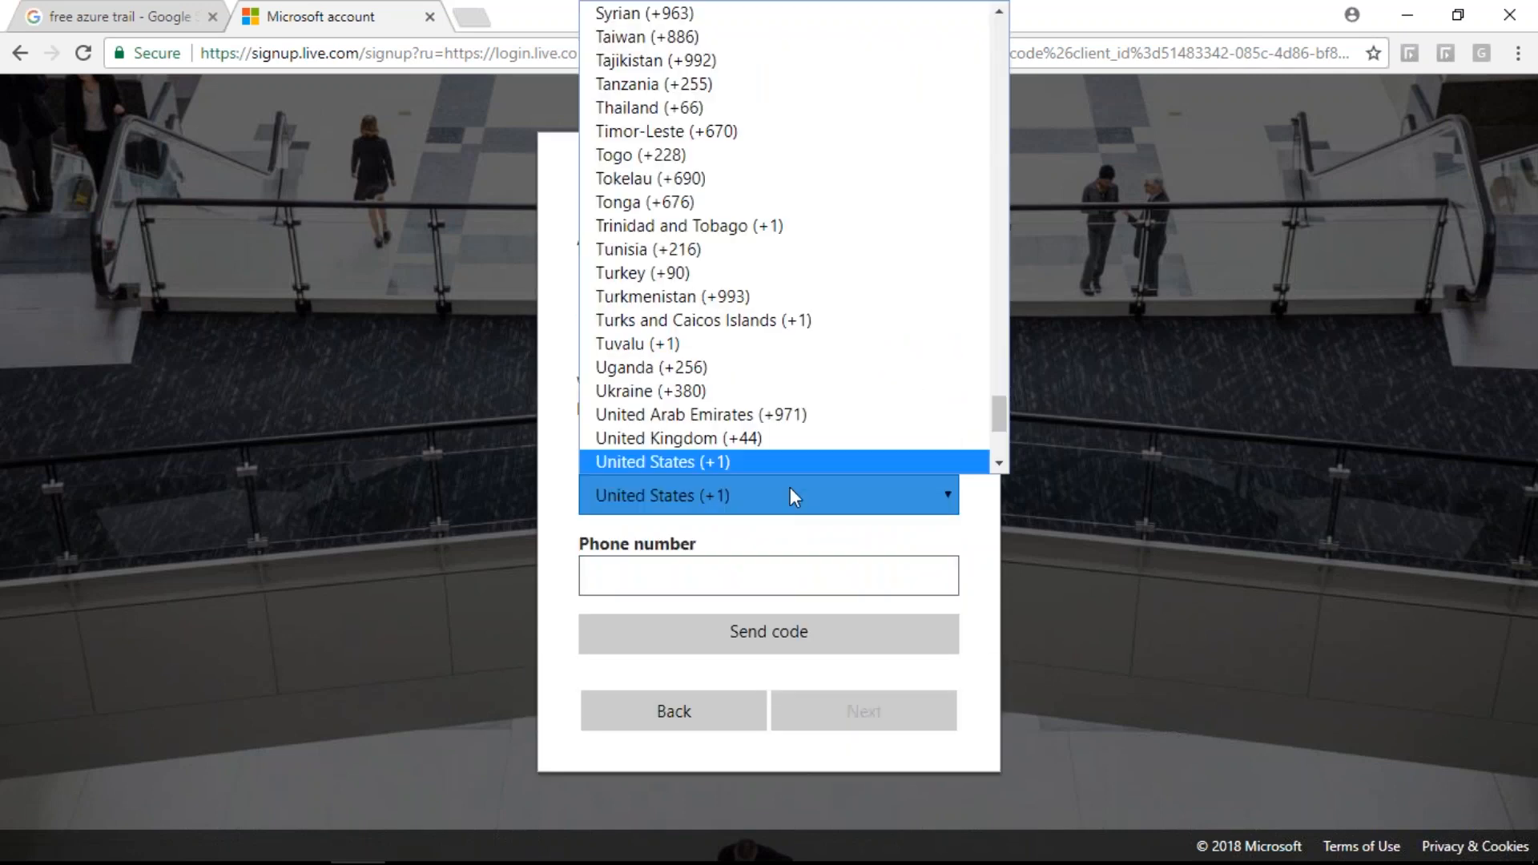
scroll(773, 403, "down", 4)
scroll(768, 396, "up", 20)
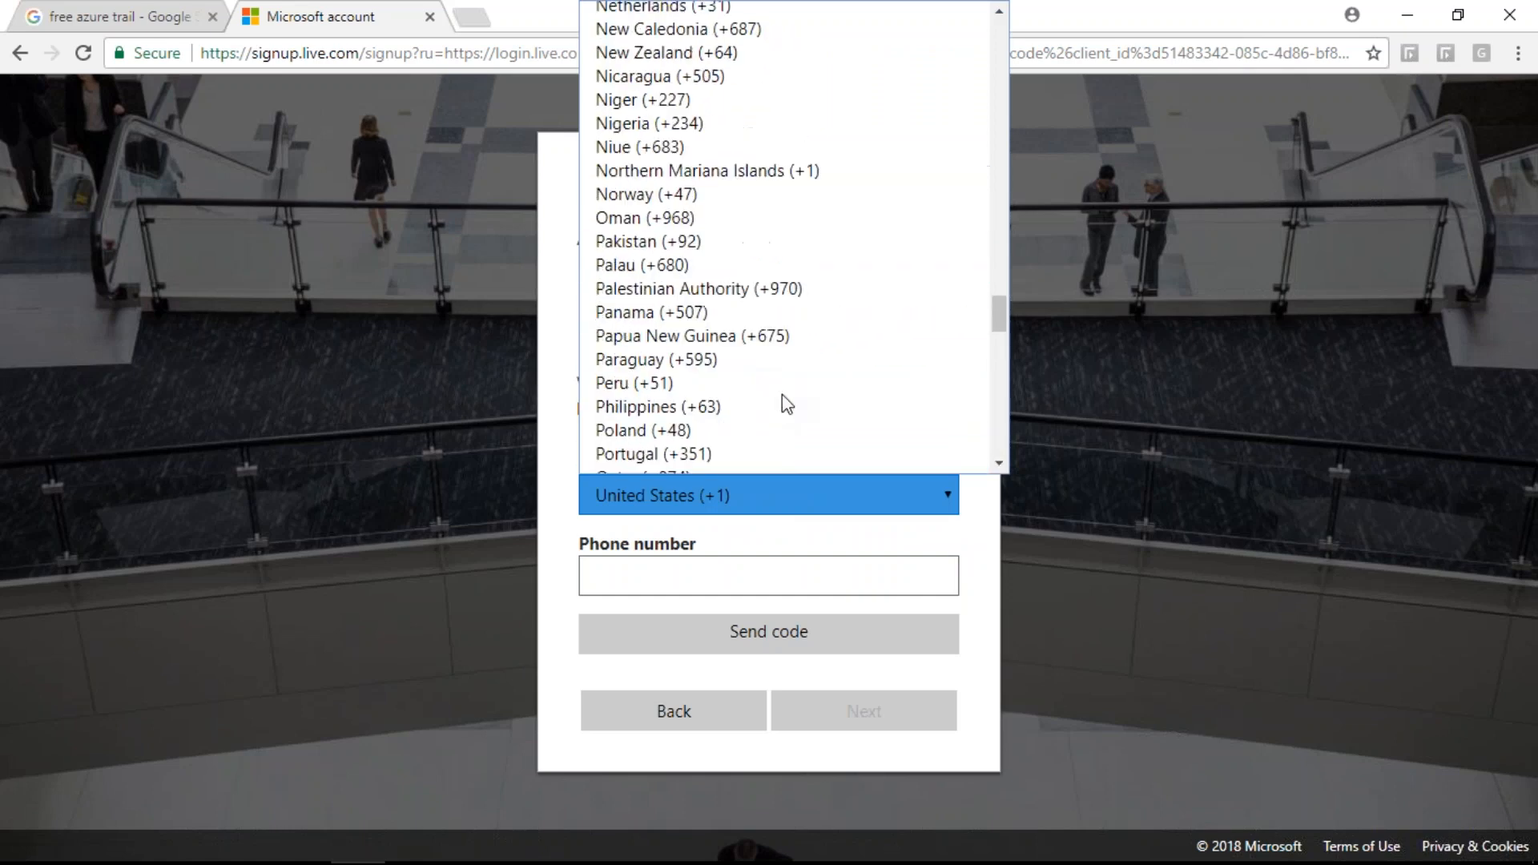
scroll(729, 404, "down", 12)
scroll(705, 408, "down", 2)
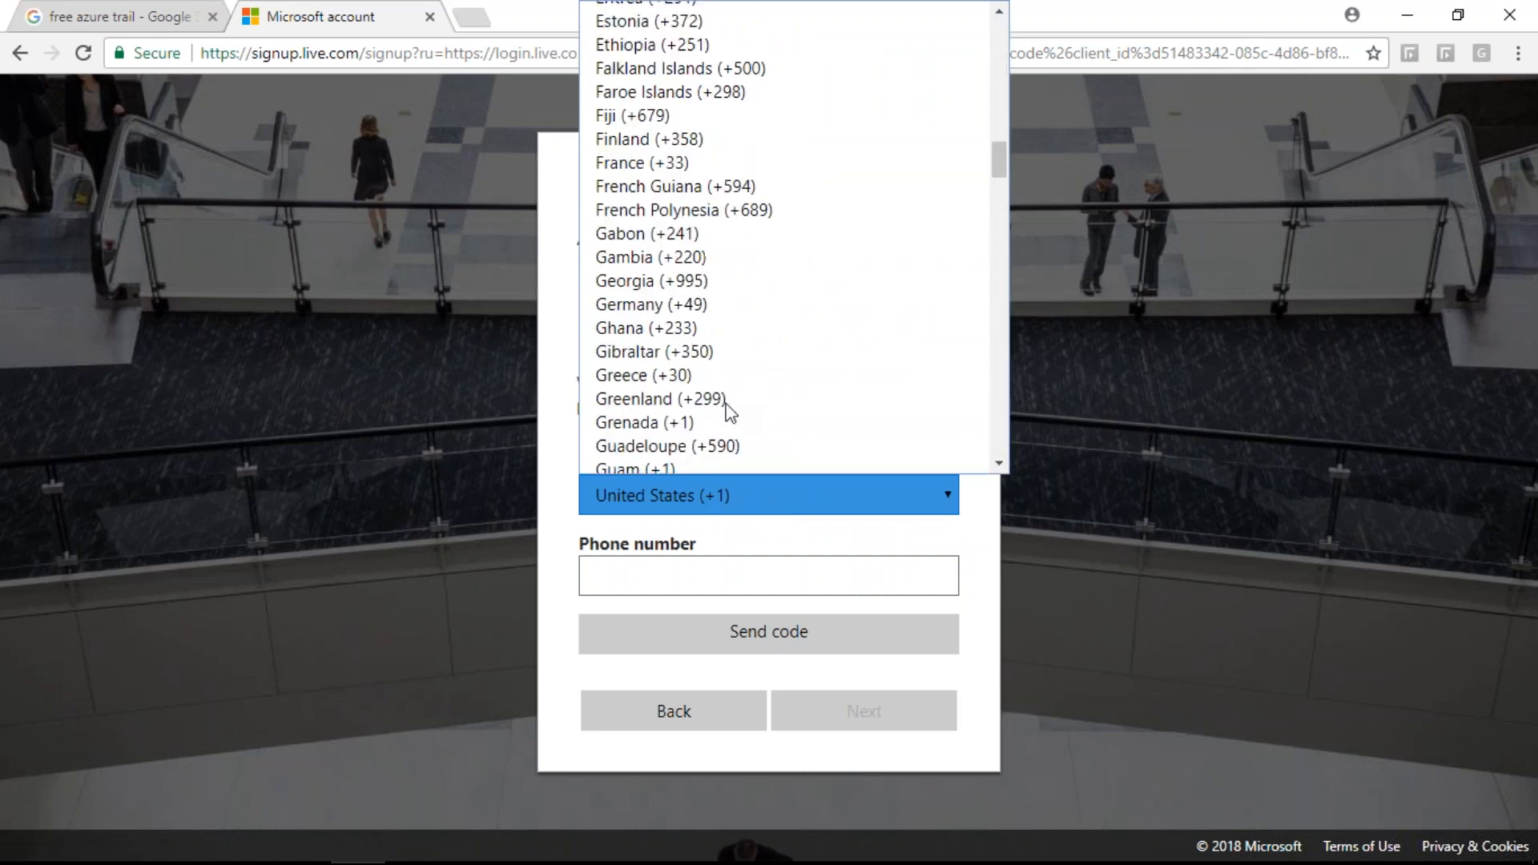
key("i")
scroll(645, 401, "down", 6)
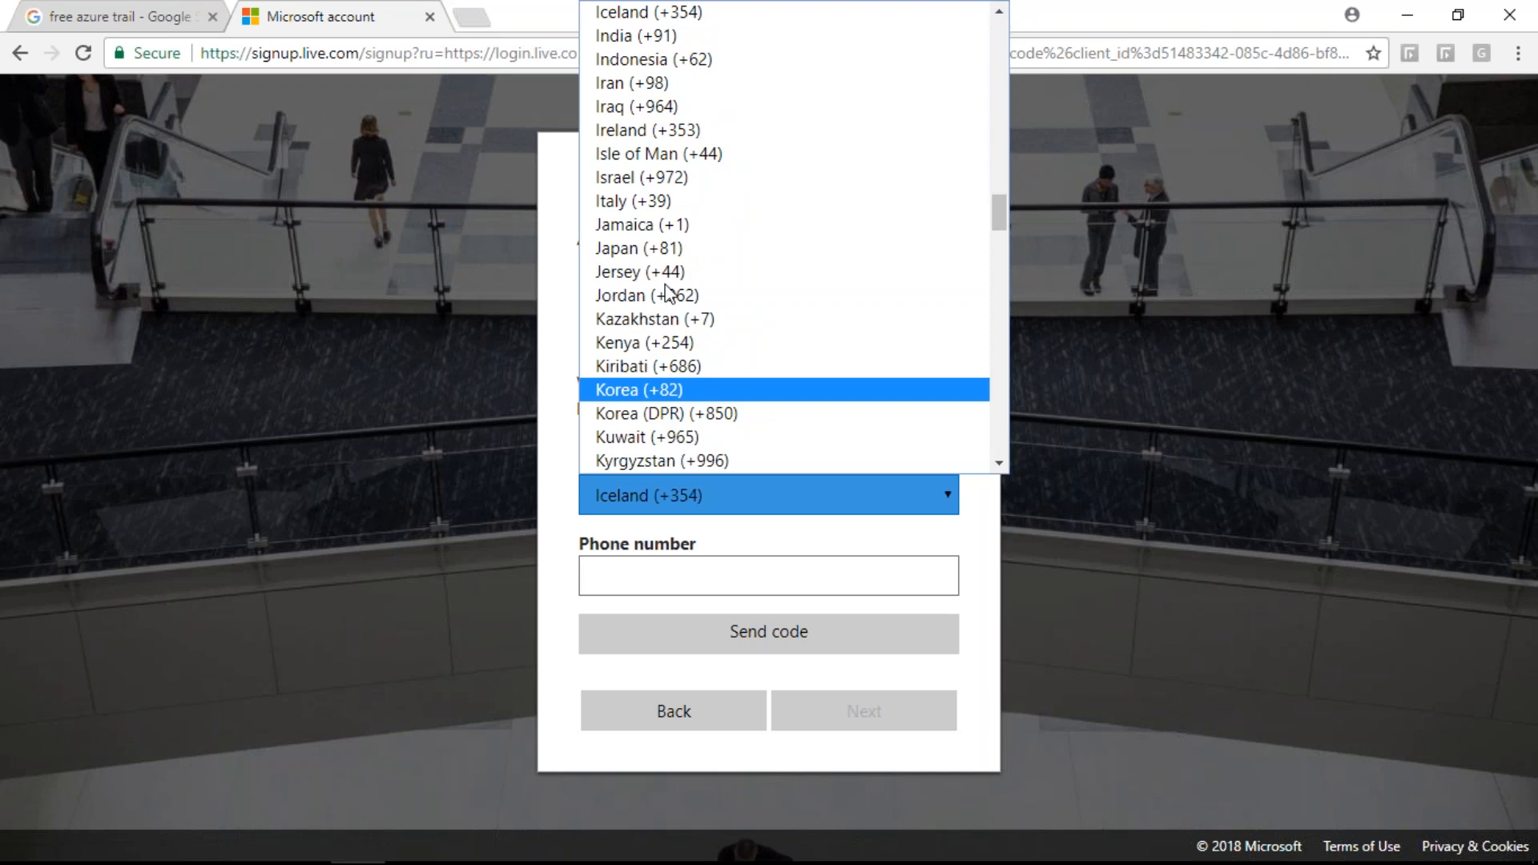
left_click(665, 45)
left_click(699, 584)
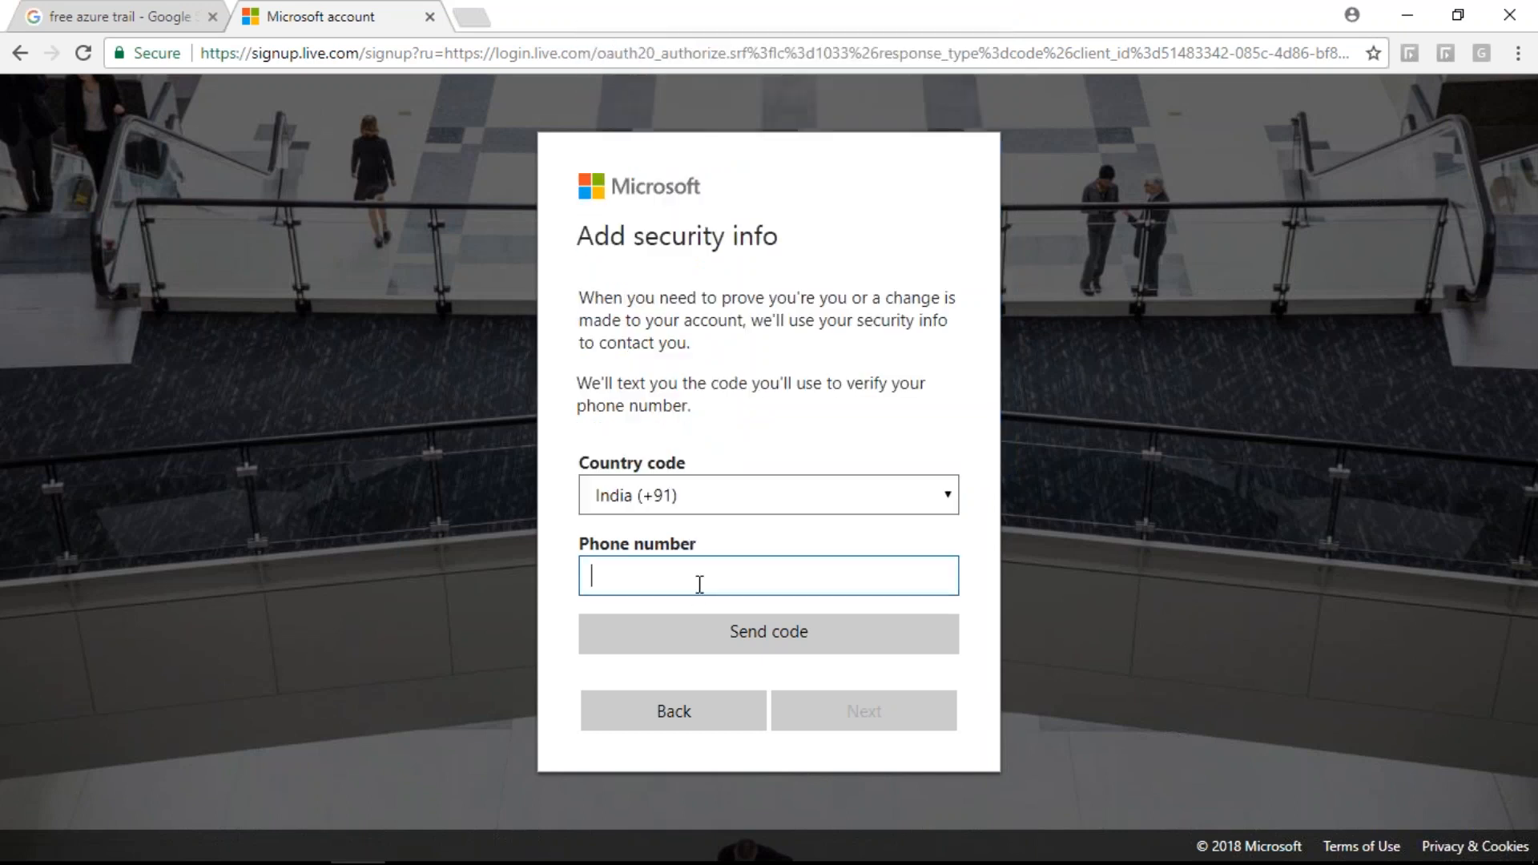
- Send a verification code to the phone and enter the texted access code
left_click(781, 641)
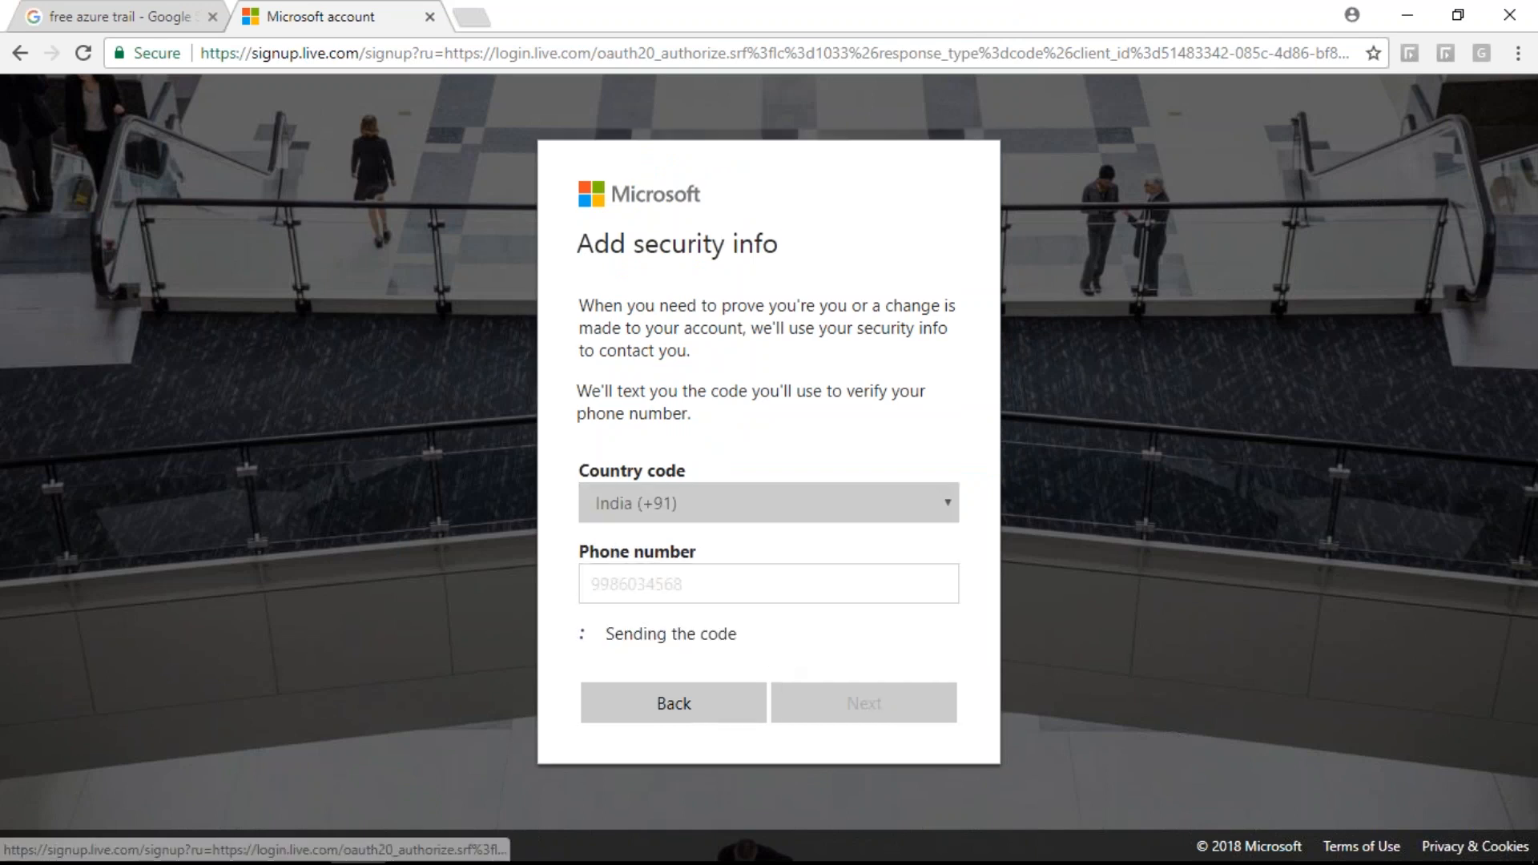
left_click(720, 674)
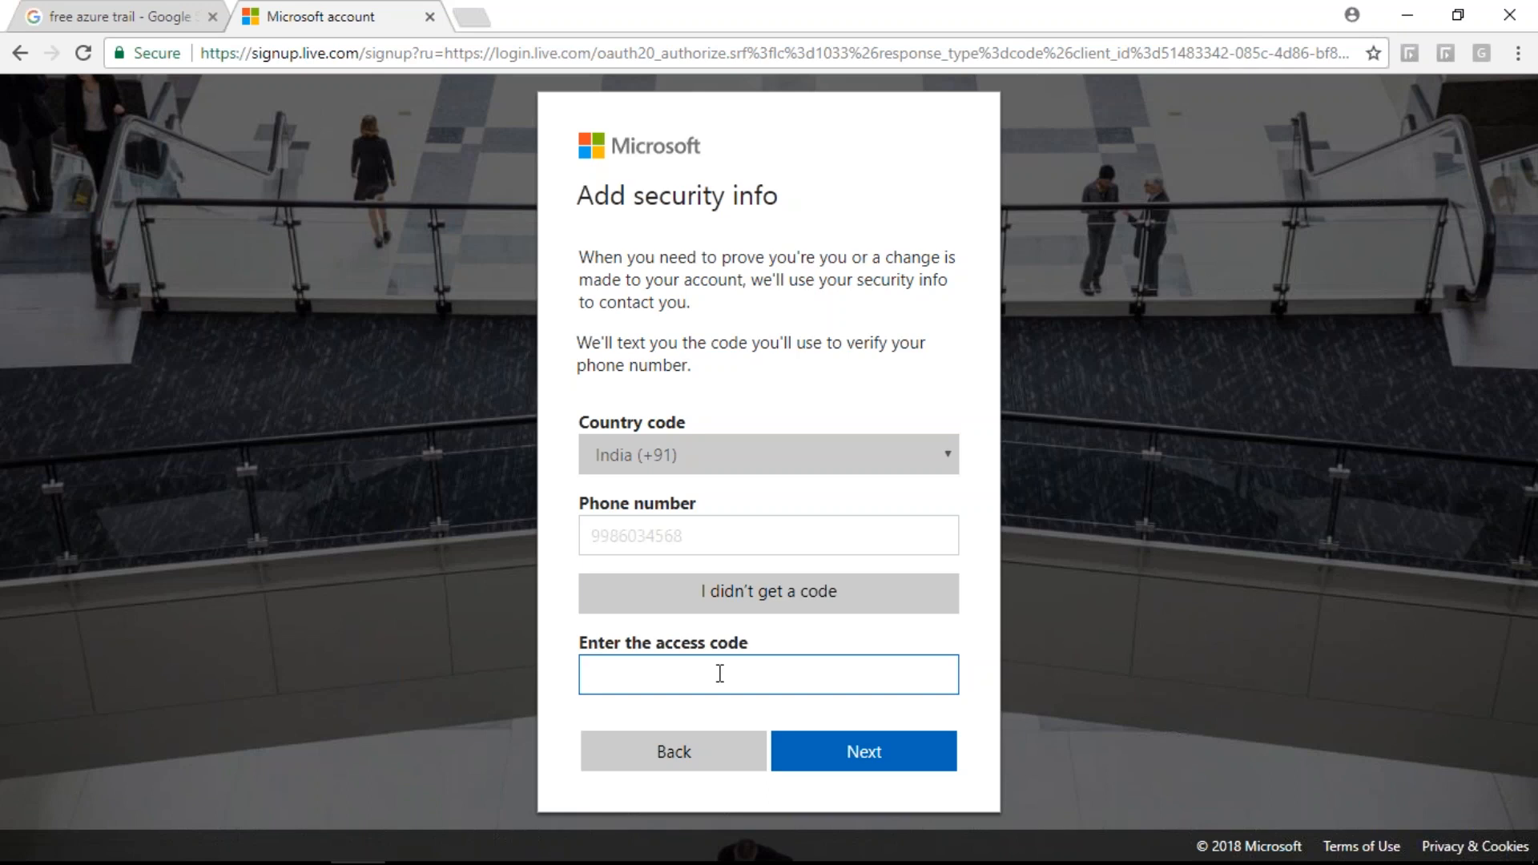
left_click(877, 766)
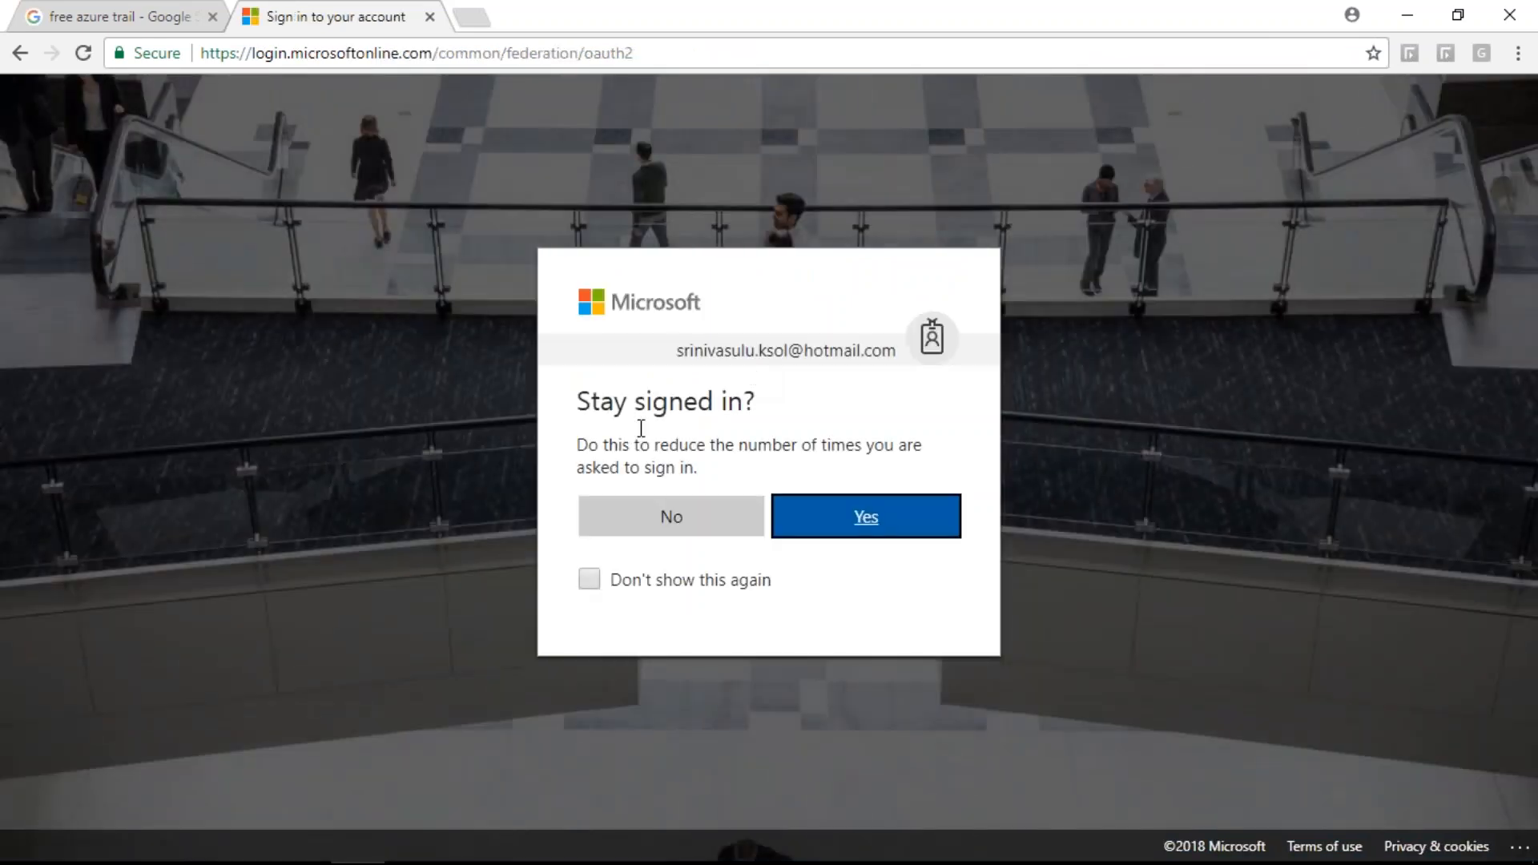
- Stay signed in and enter the first name, last name and the new Hotmail e-mail address
left_click(847, 499)
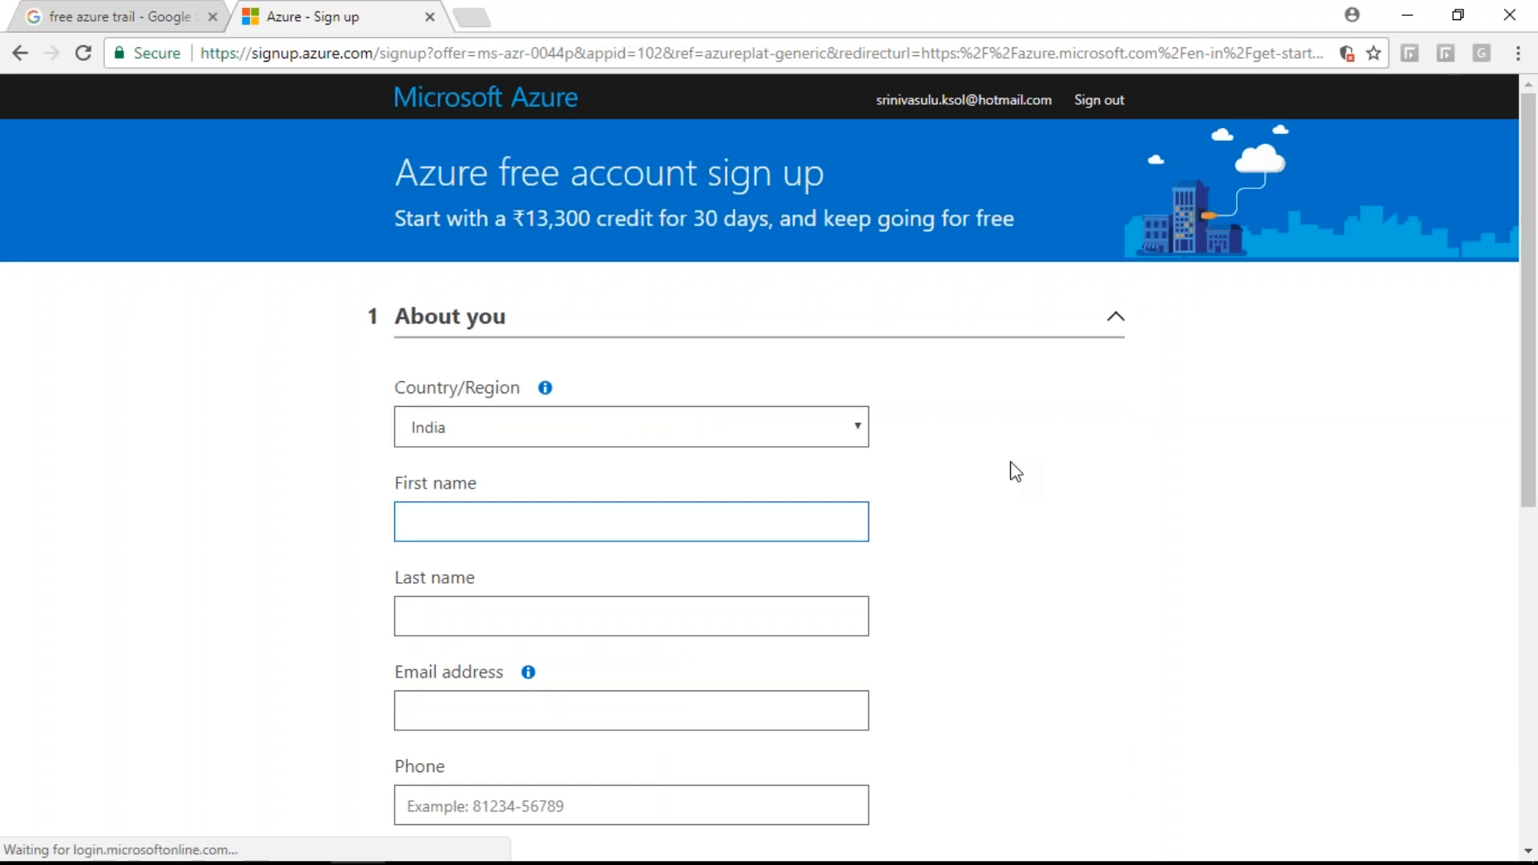
scroll(1007, 449, "down", 1)
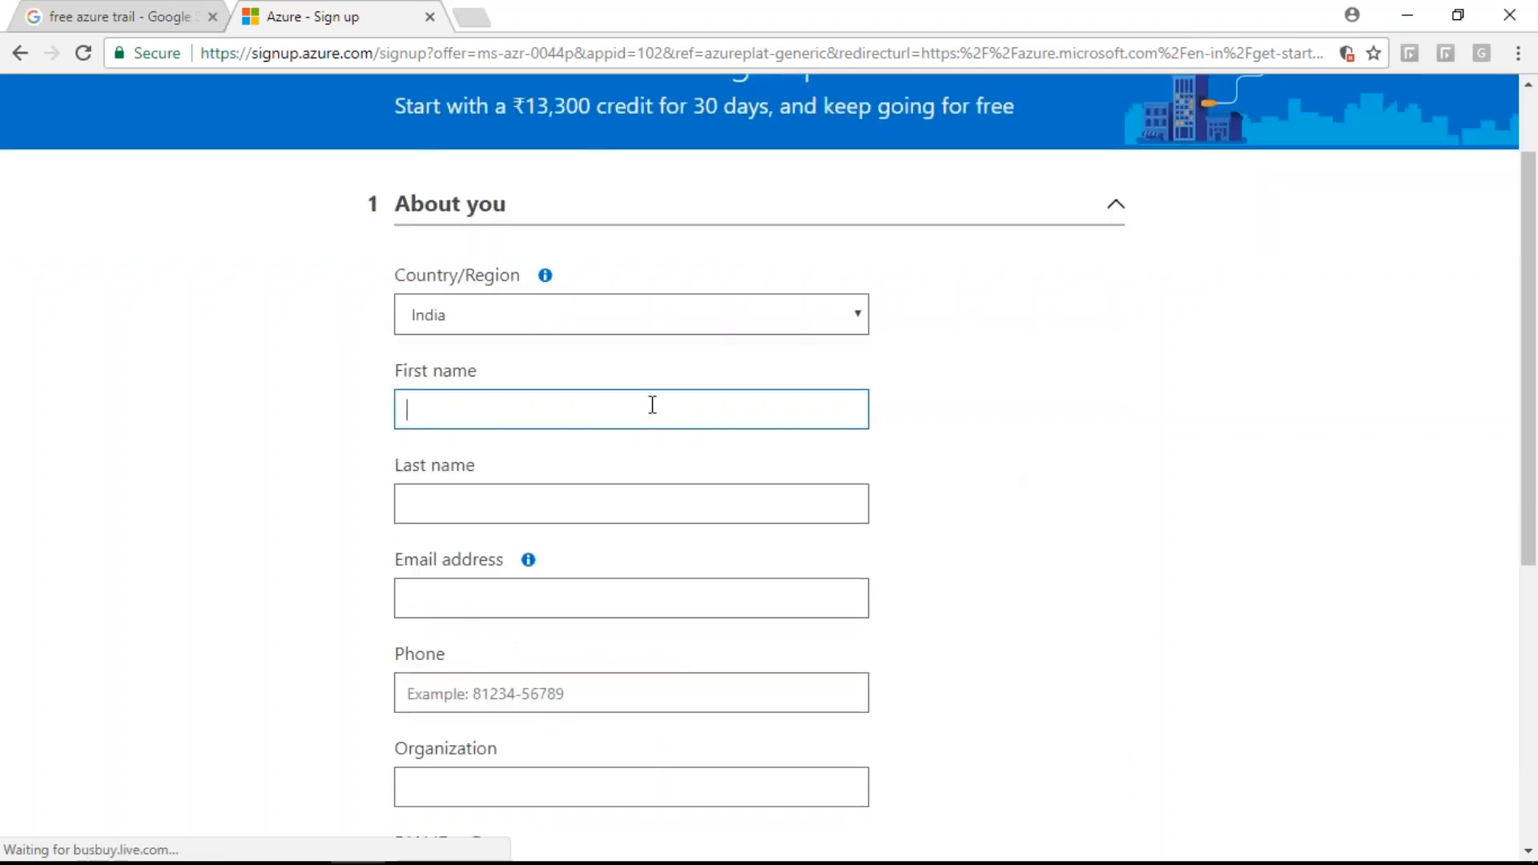
type("srinivas")
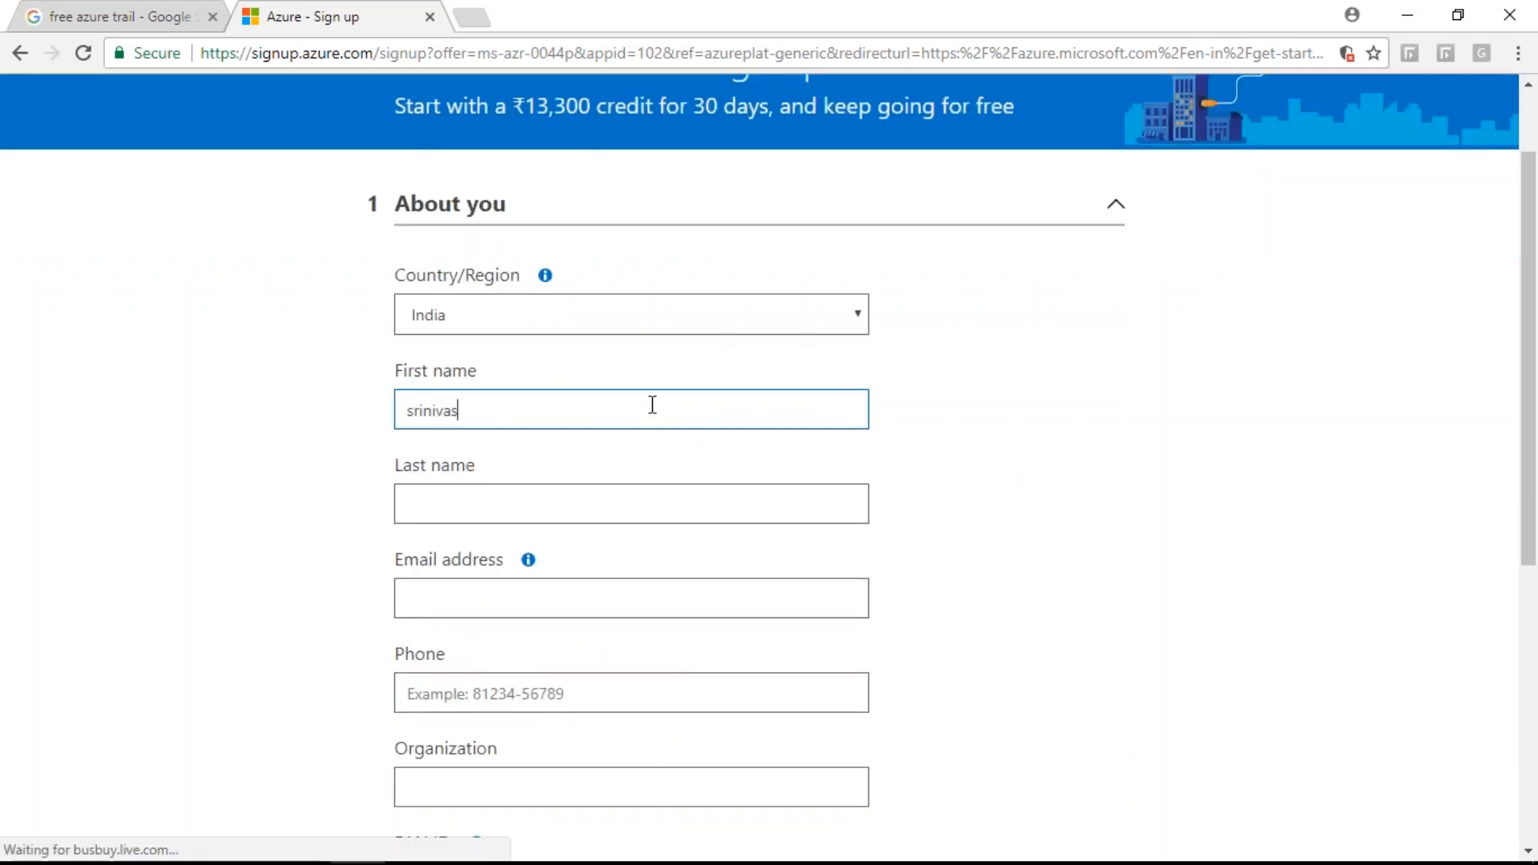
key("Tab")
type("k")
key("Tab")
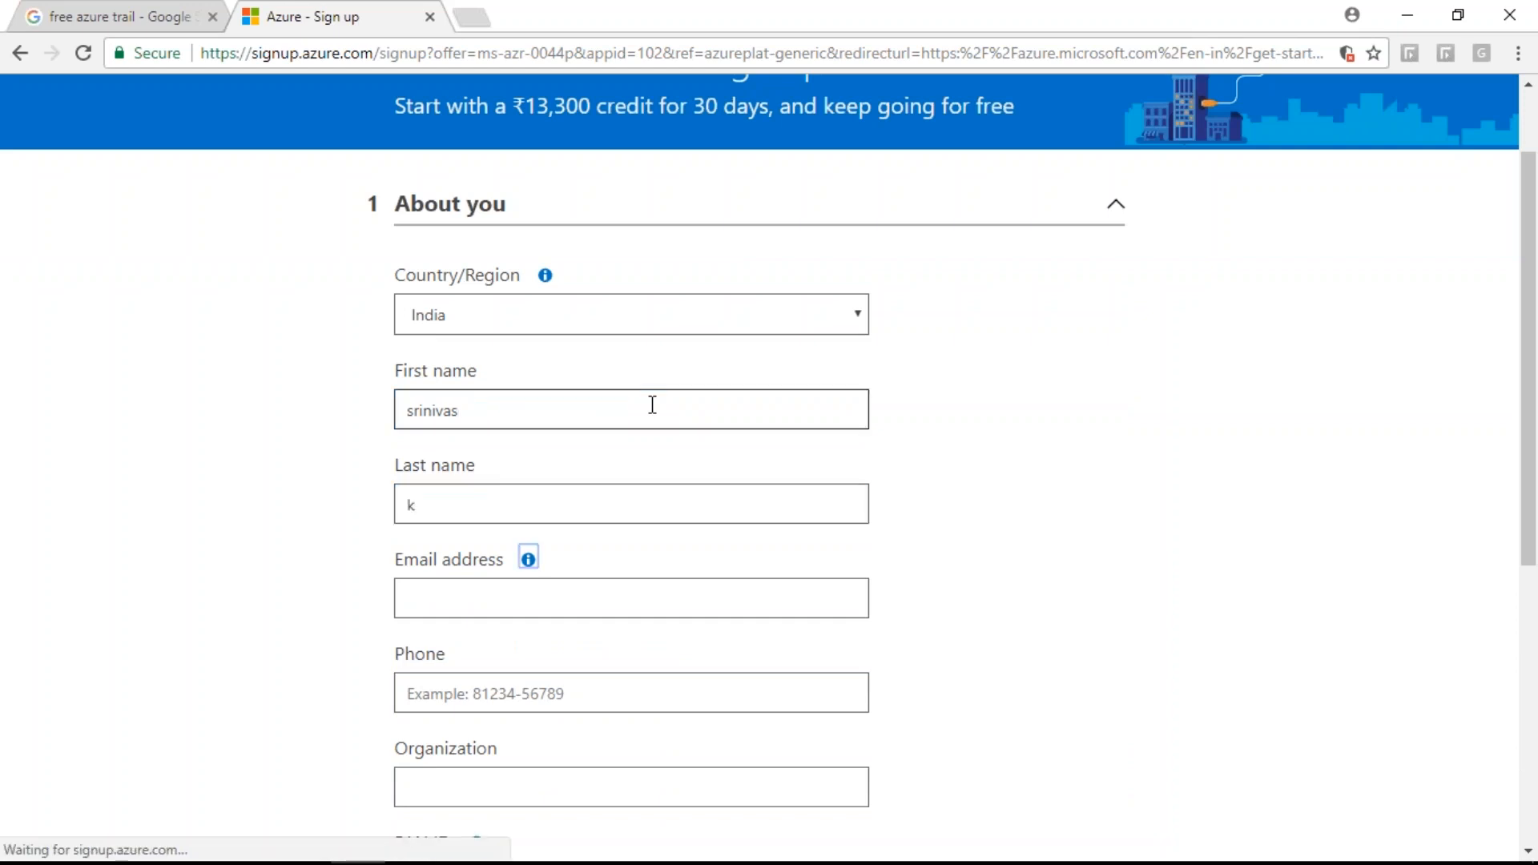
key("Tab")
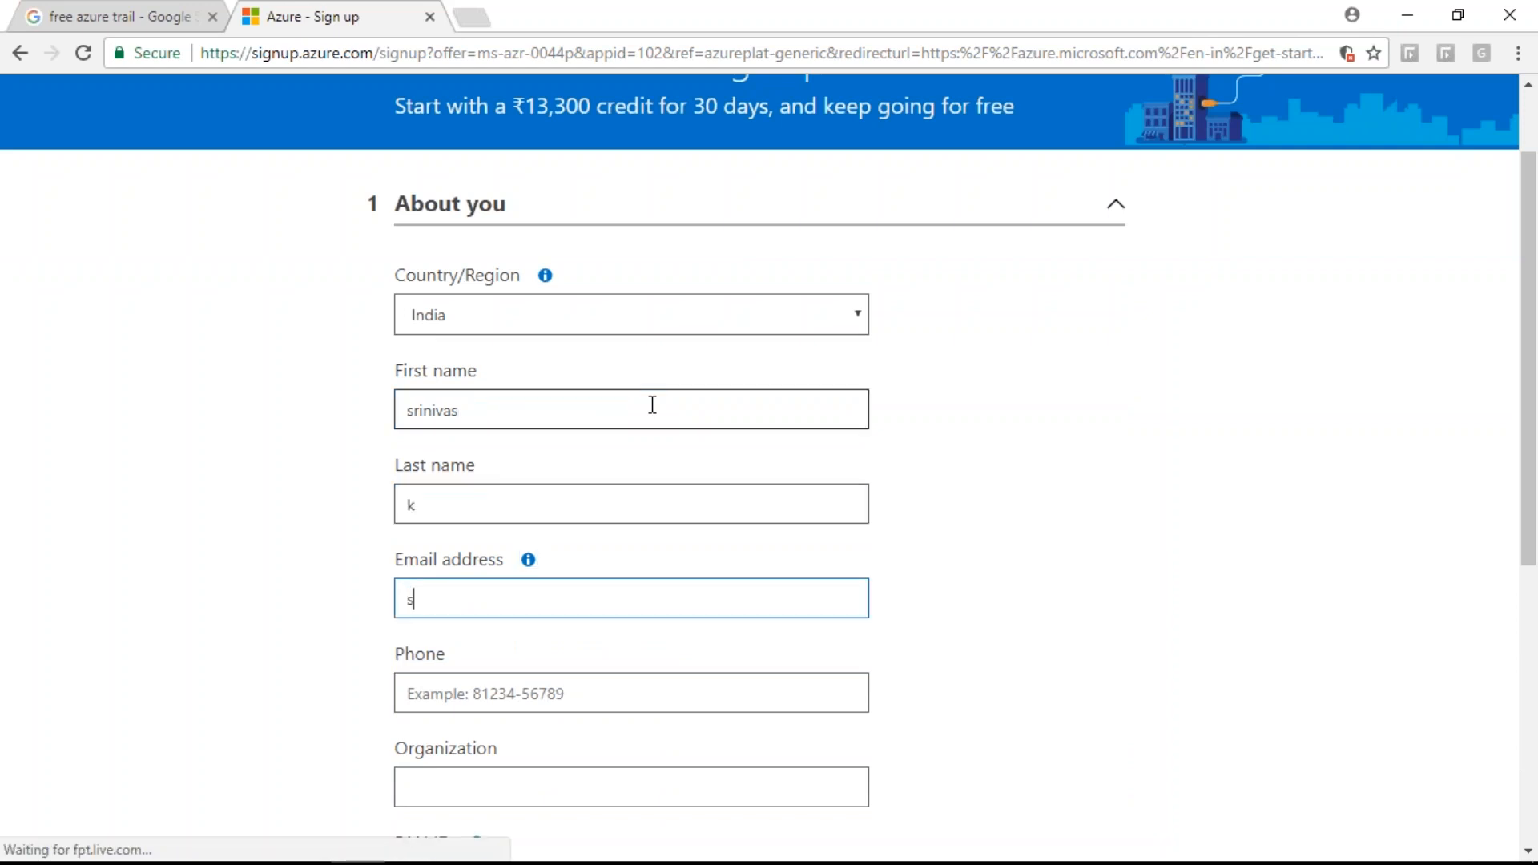
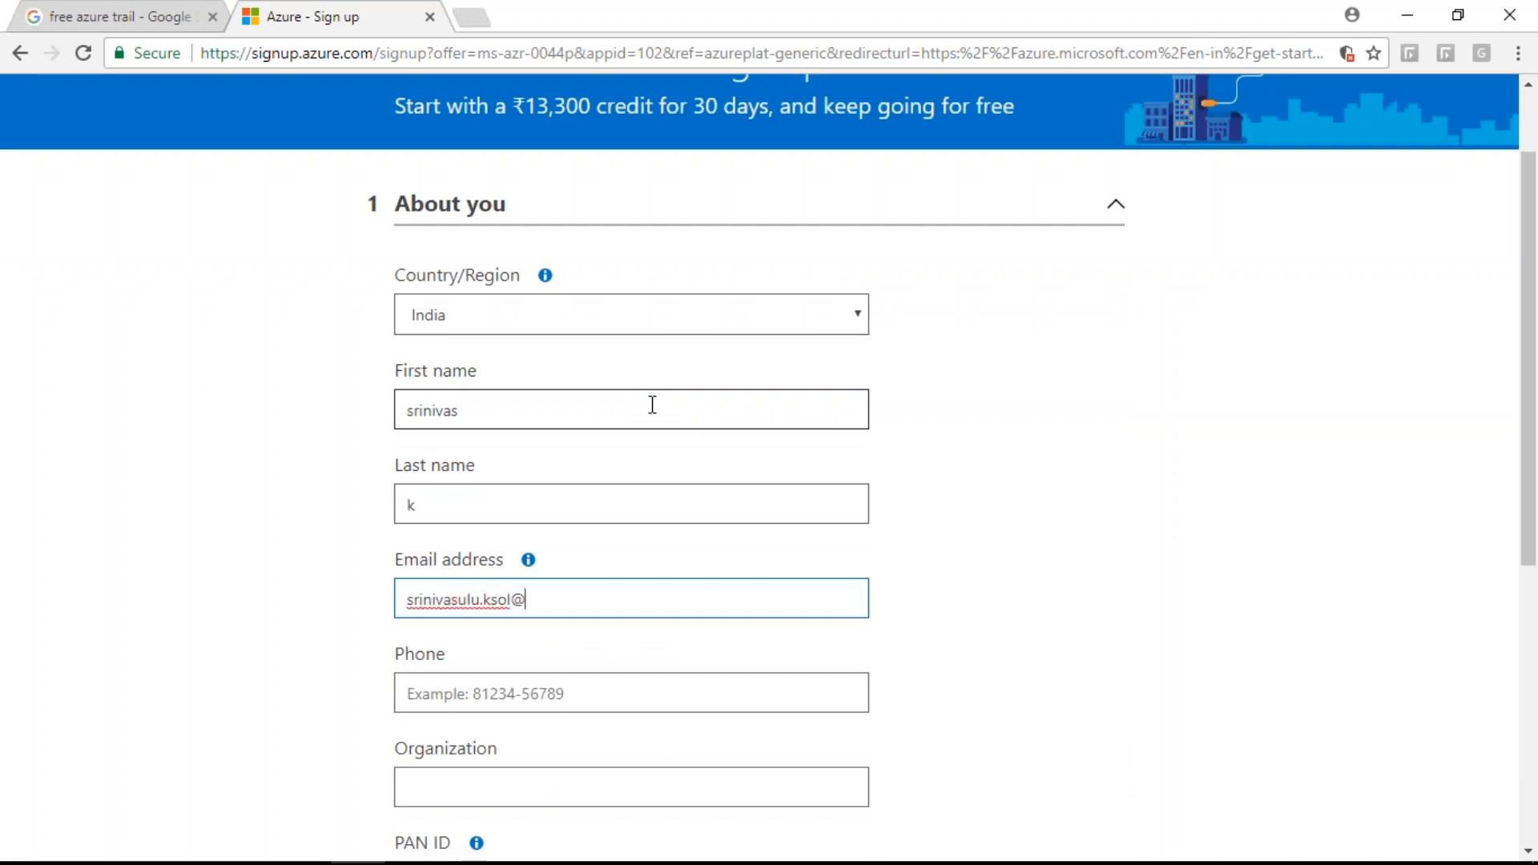
type("com")
- Check the signed-in account address and enter the phone number
scroll(797, 401, "up", 2)
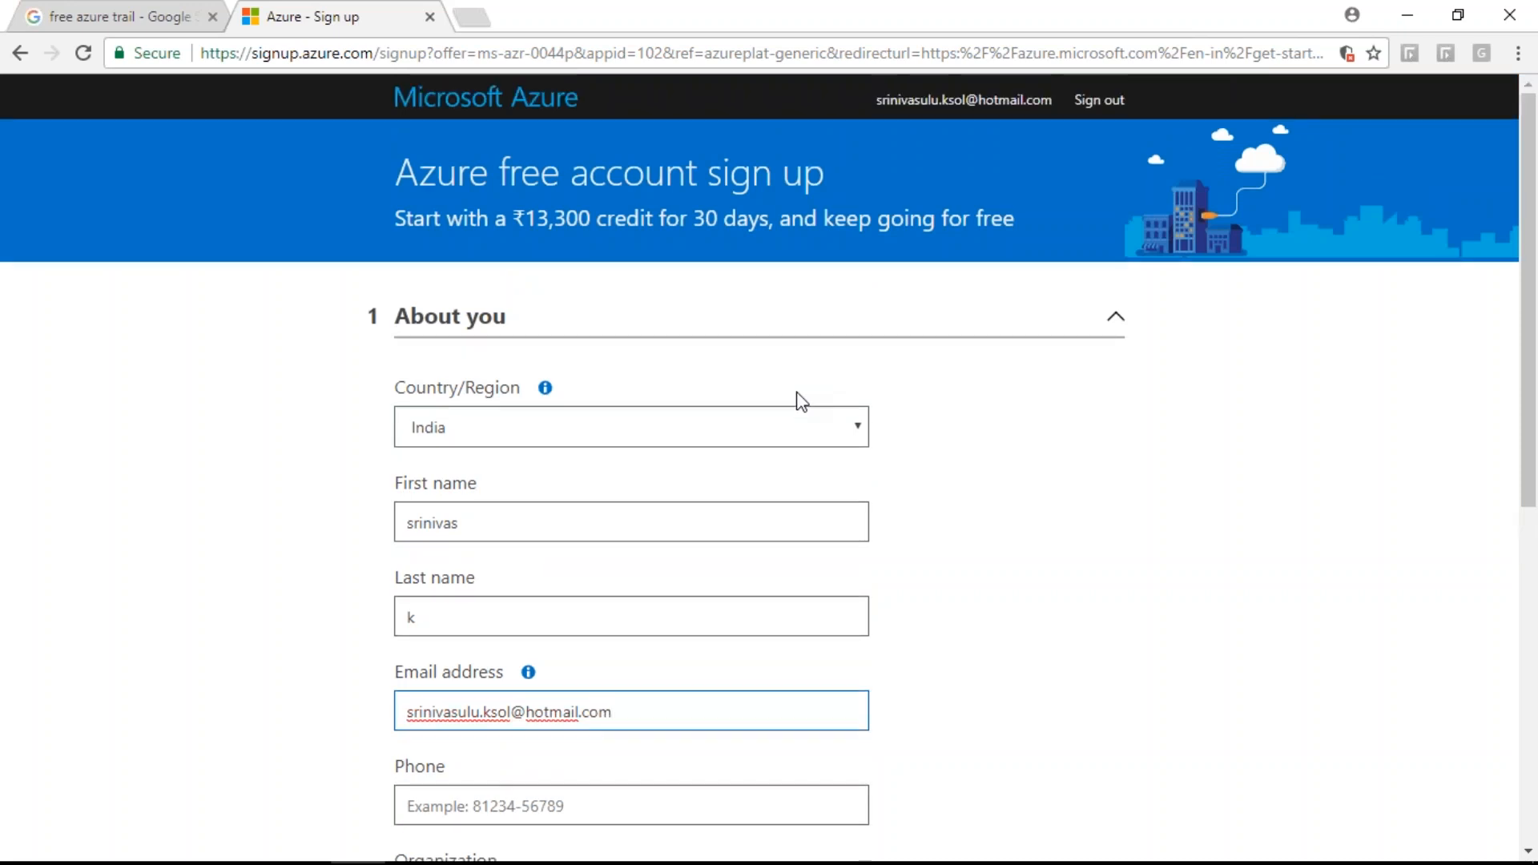
scroll(801, 401, "down", 6)
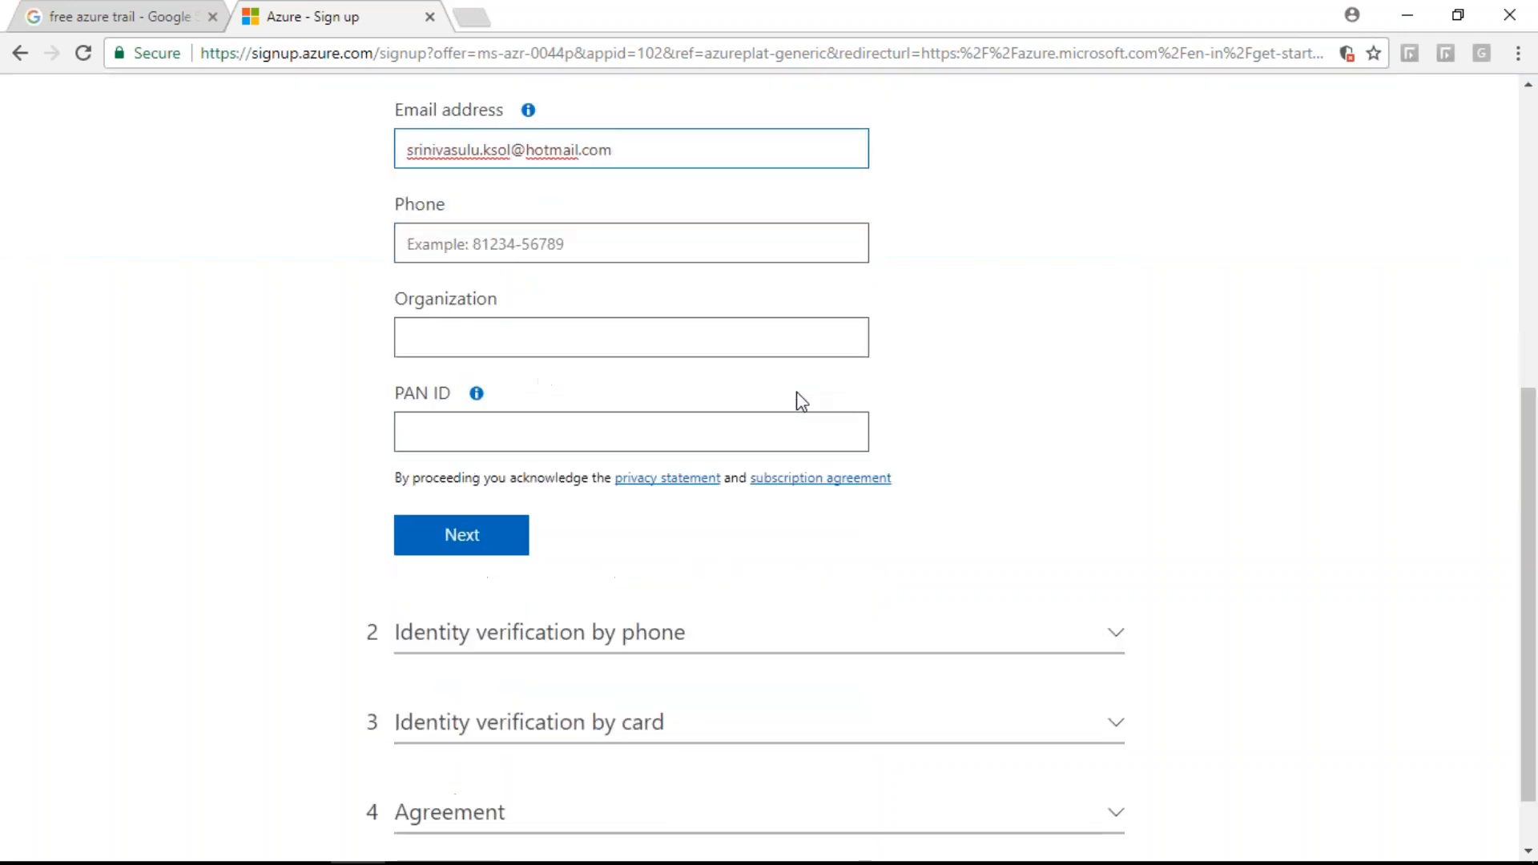
scroll(801, 401, "up", 6)
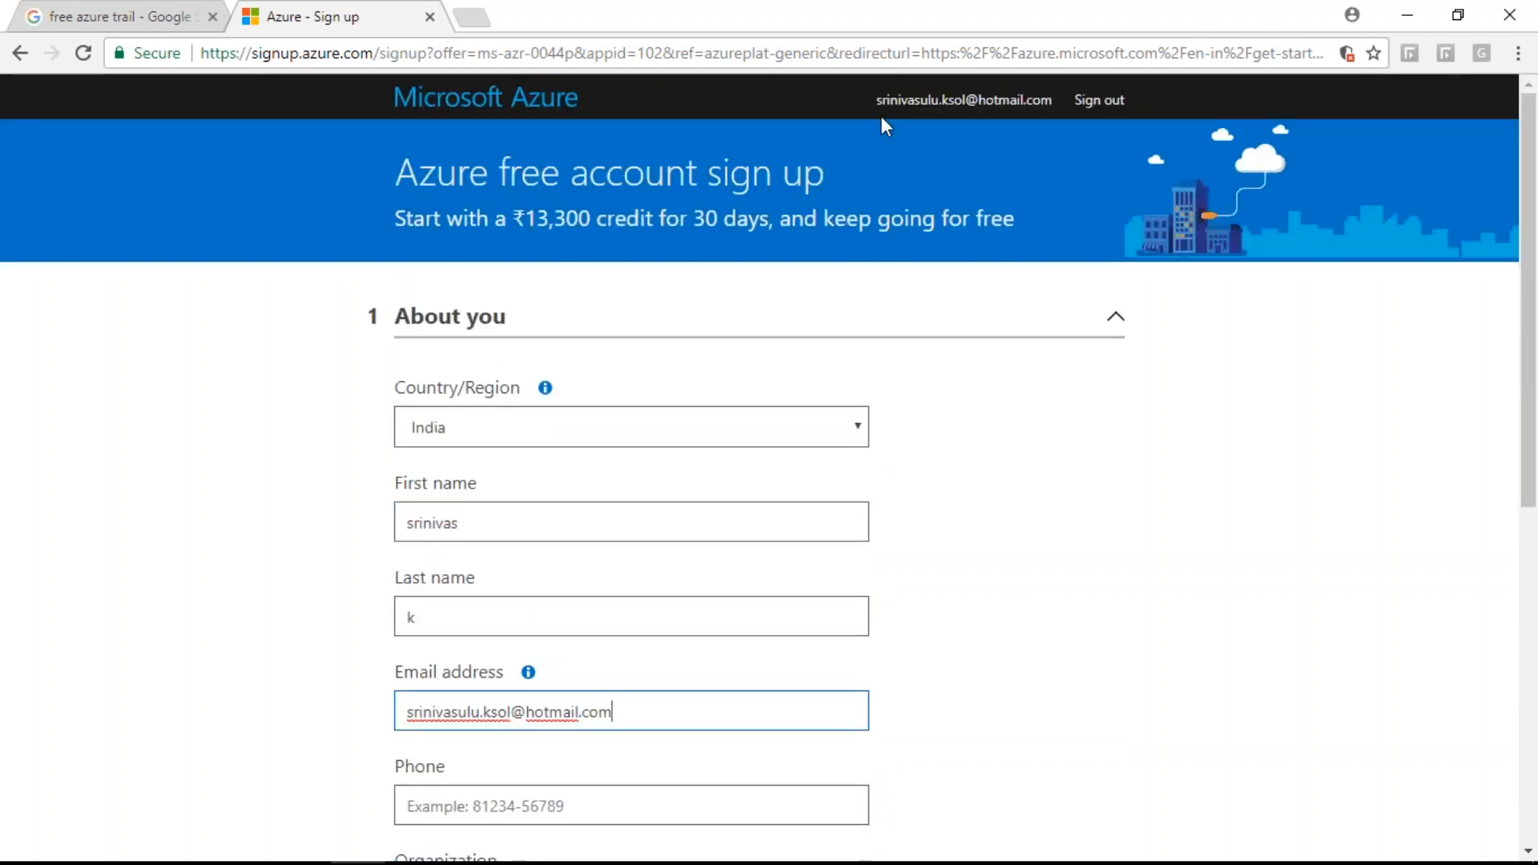
left_click(1011, 98)
triple_click(1011, 97)
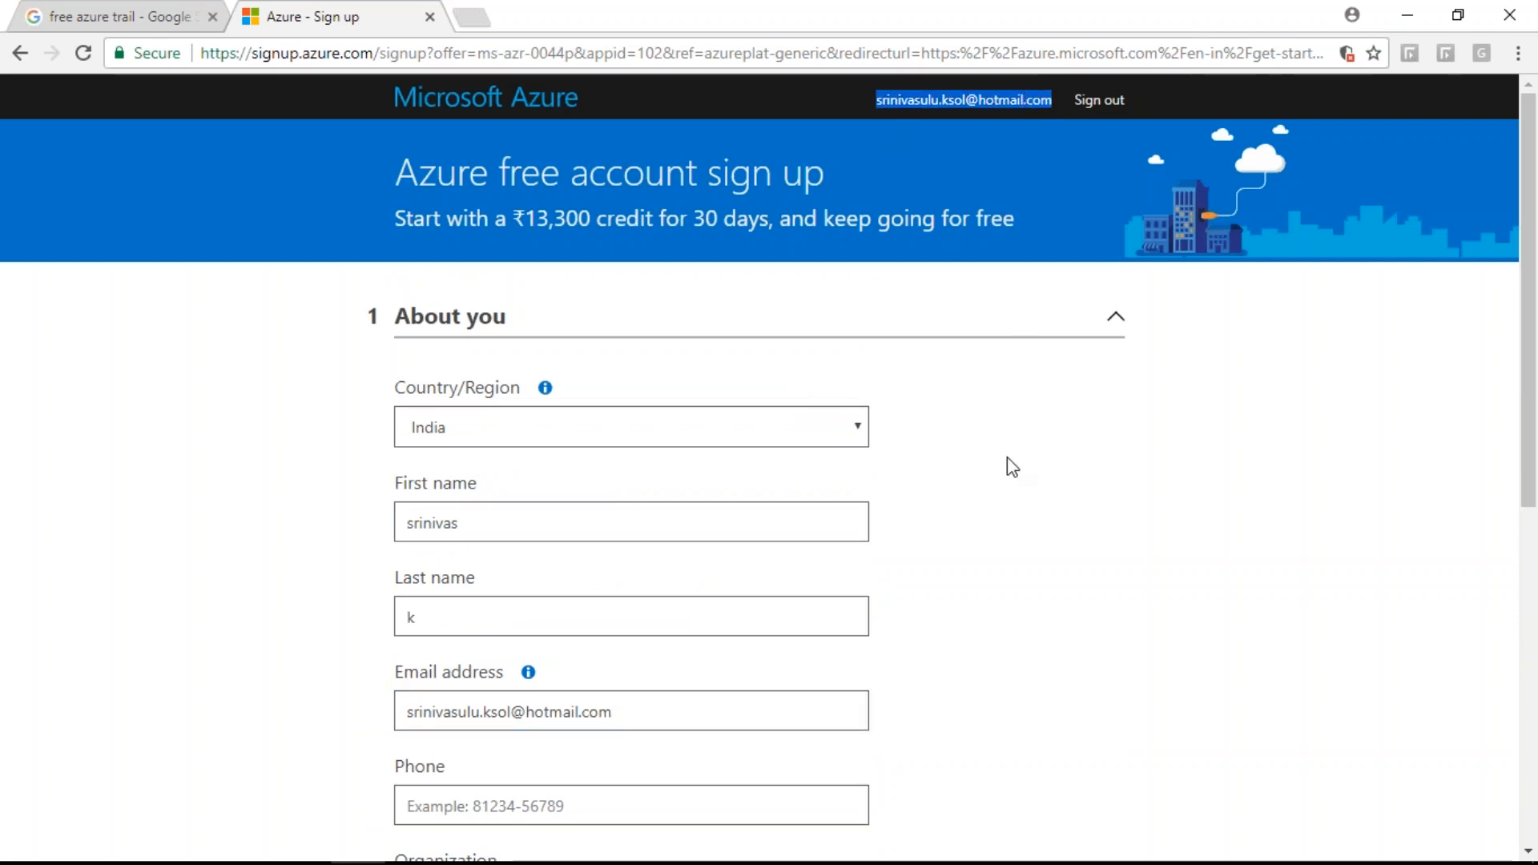
left_click(975, 562)
scroll(895, 610, "down", 3)
left_click(464, 583)
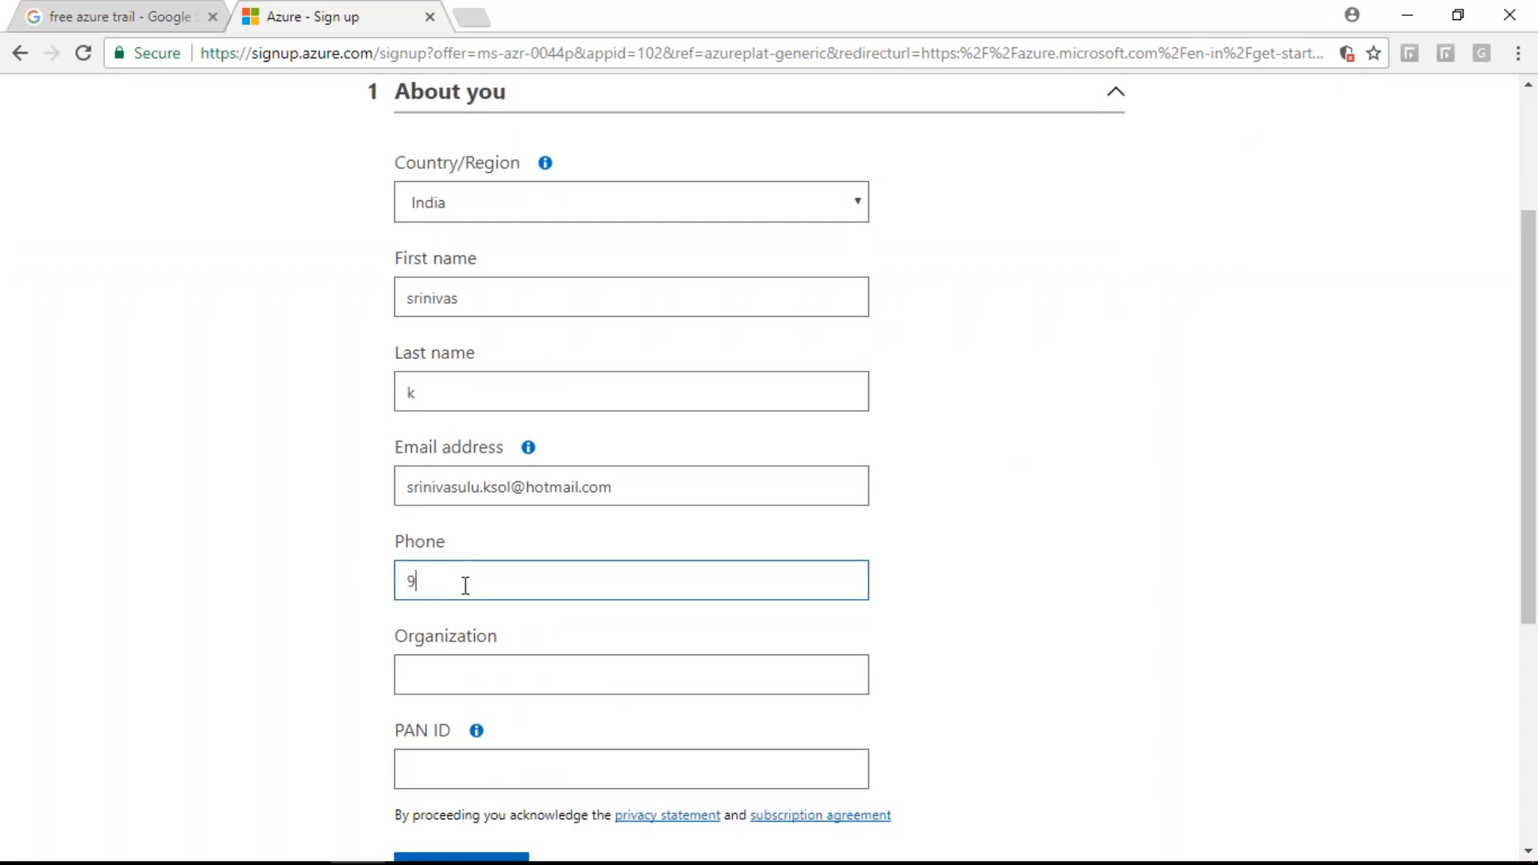
- Enter the PAN ID and submit the About you details
scroll(1044, 683, "down", 3)
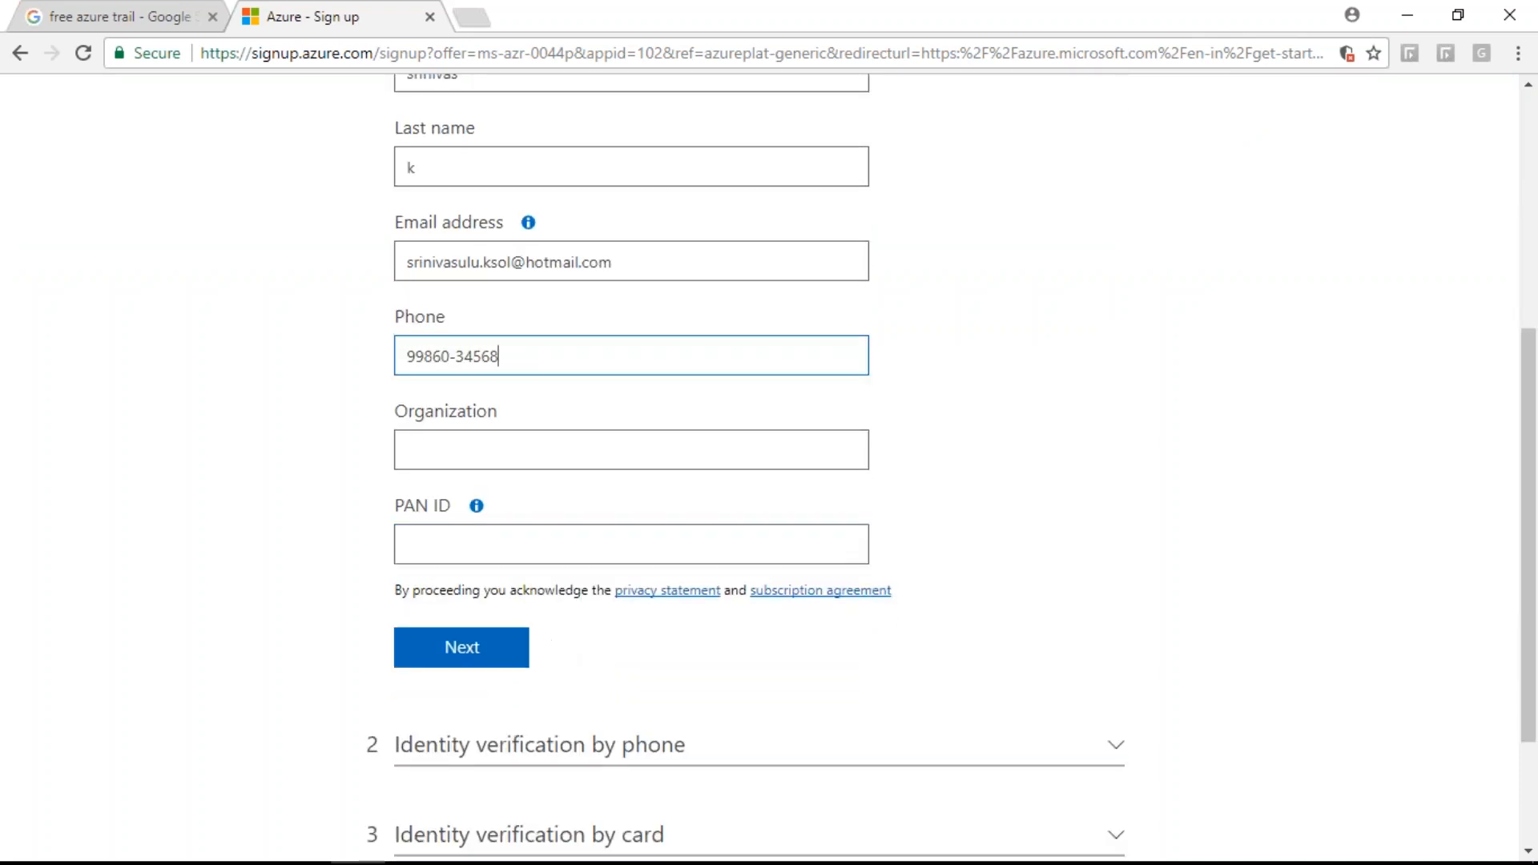
left_click(471, 548)
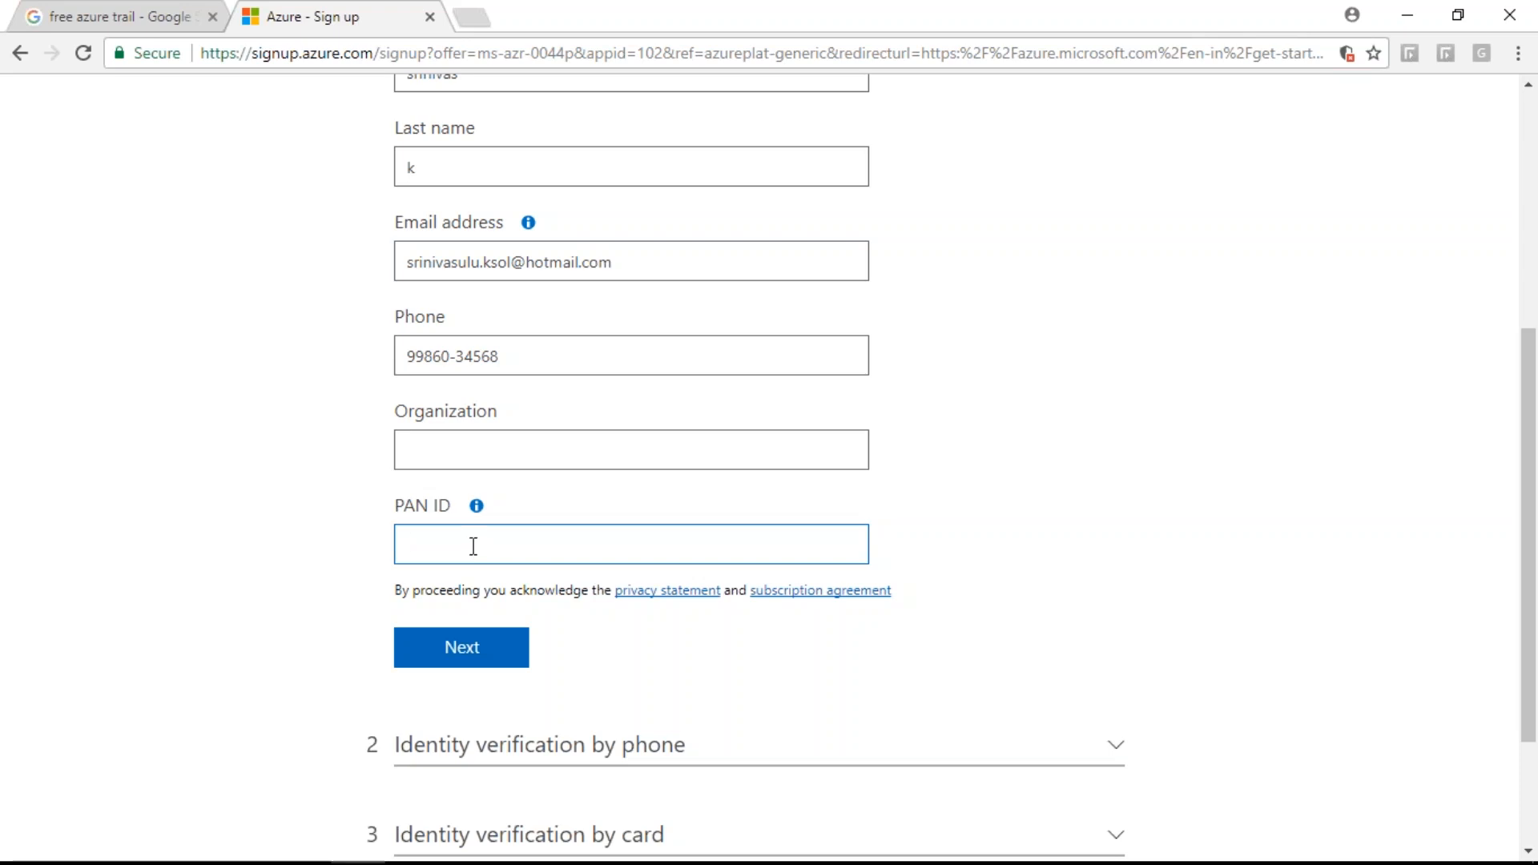
scroll(690, 696, "down", 3)
left_click(462, 446)
- Fill in the missing Organization as 'HP' and resubmit
left_click(526, 268)
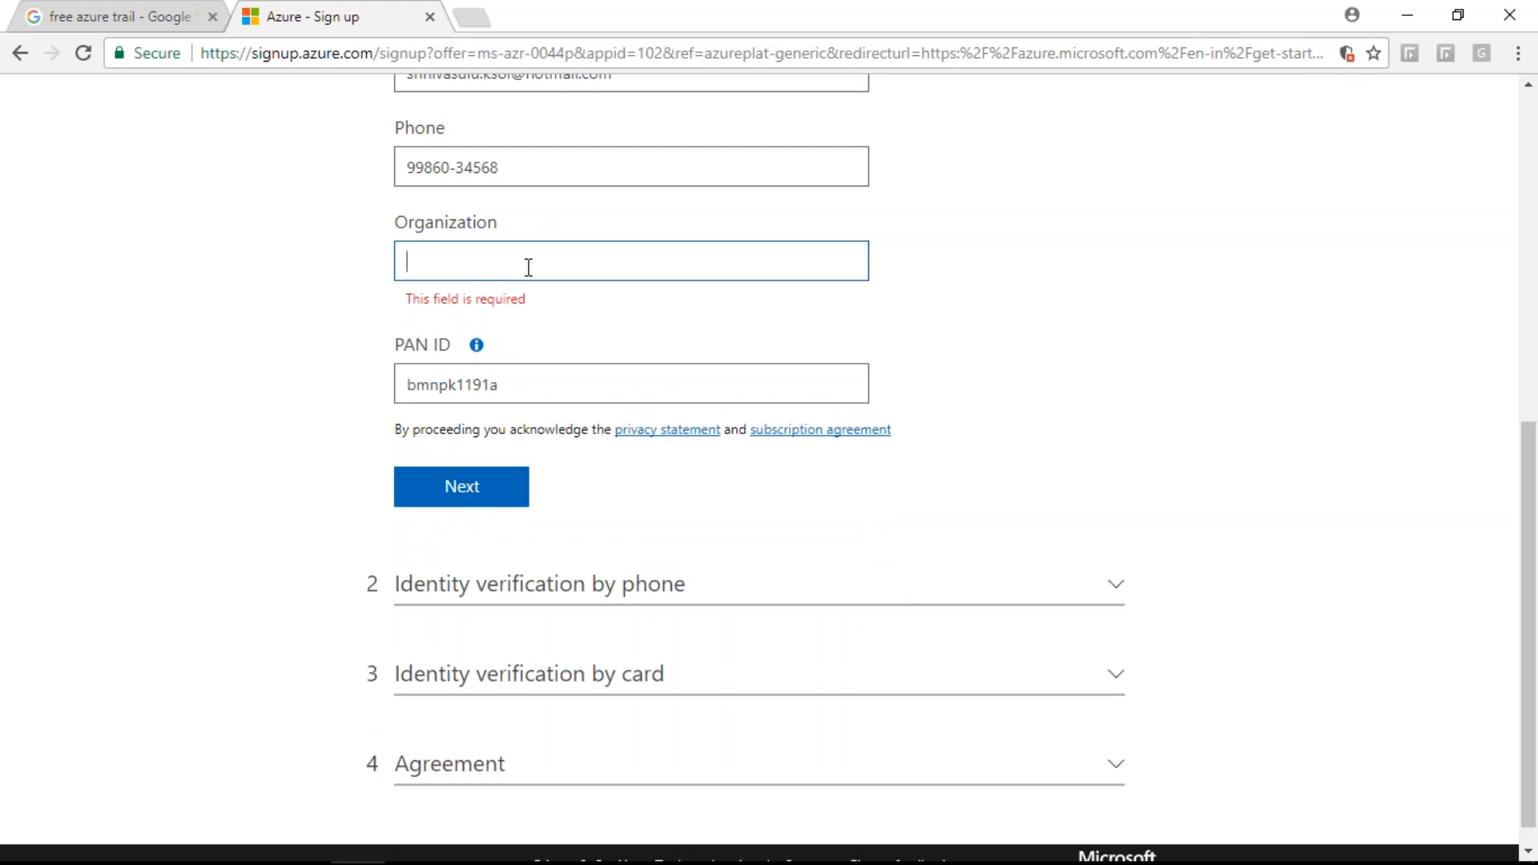
scroll(529, 267, "up", 3)
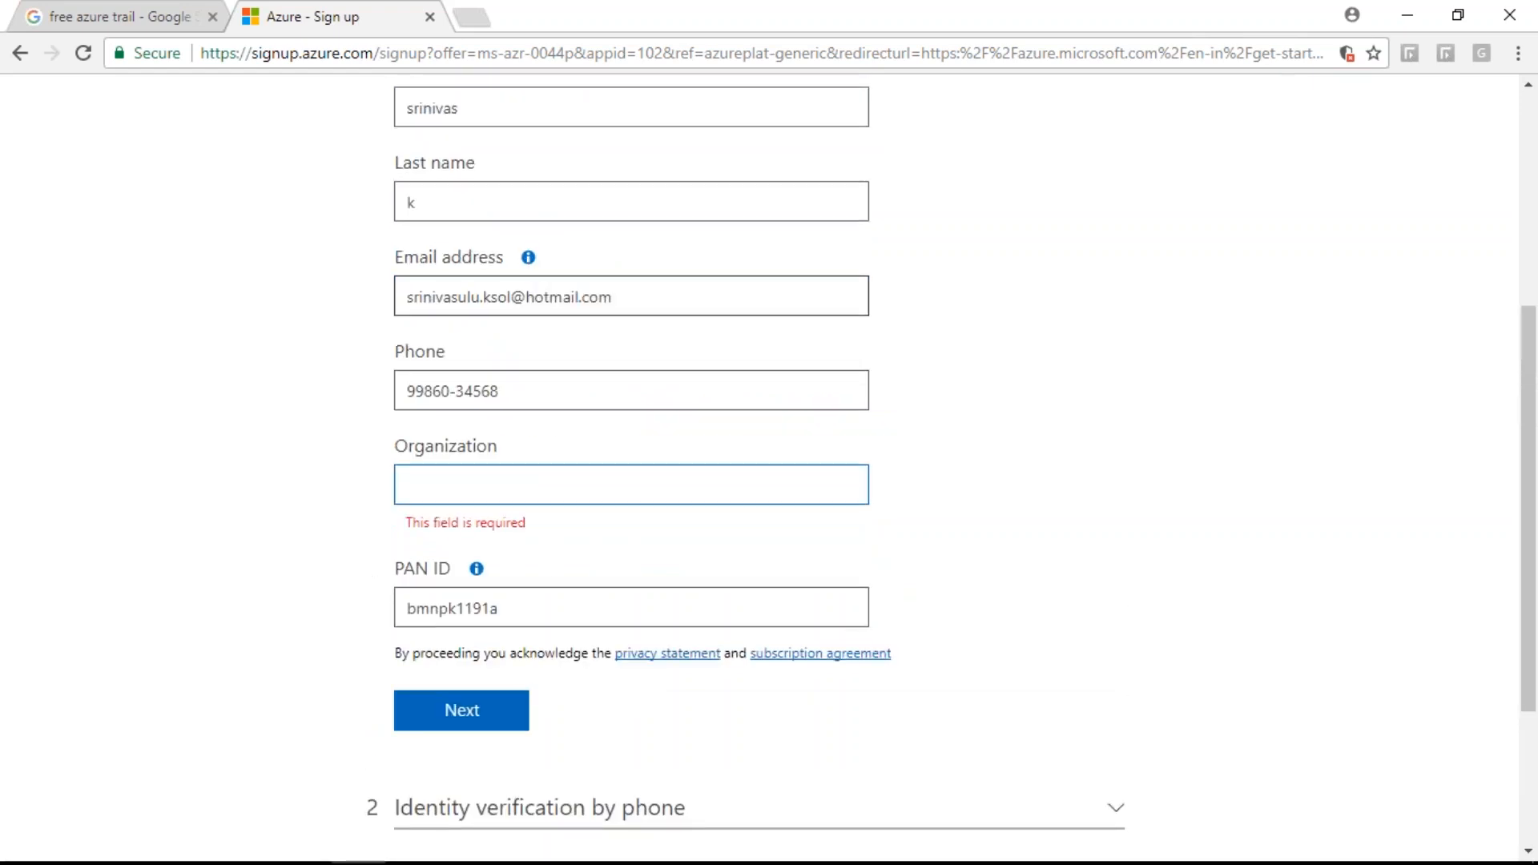
scroll(550, 376, "down", 1)
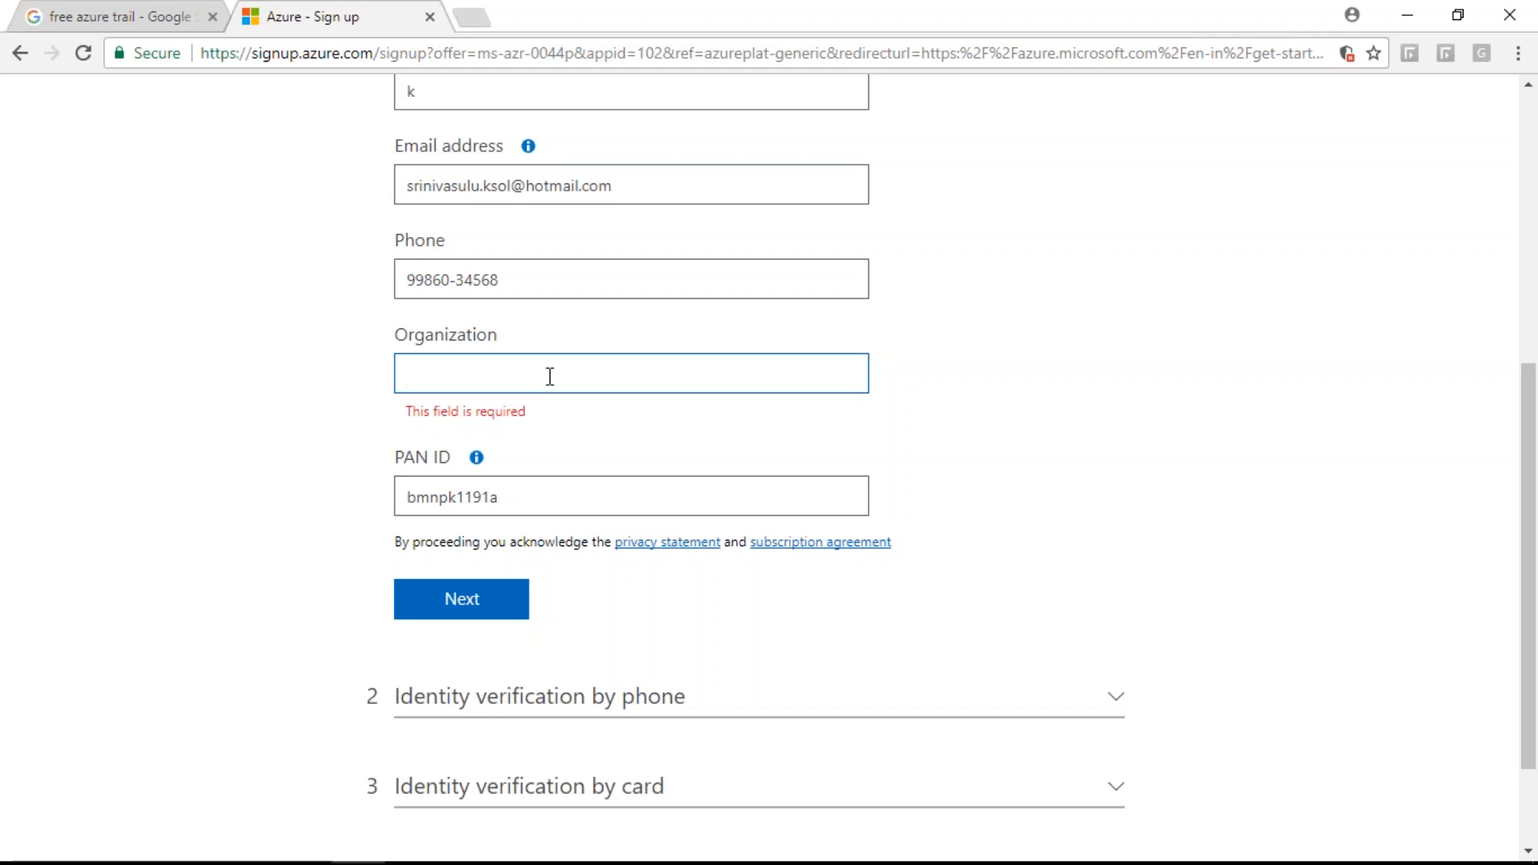
type("Hp")
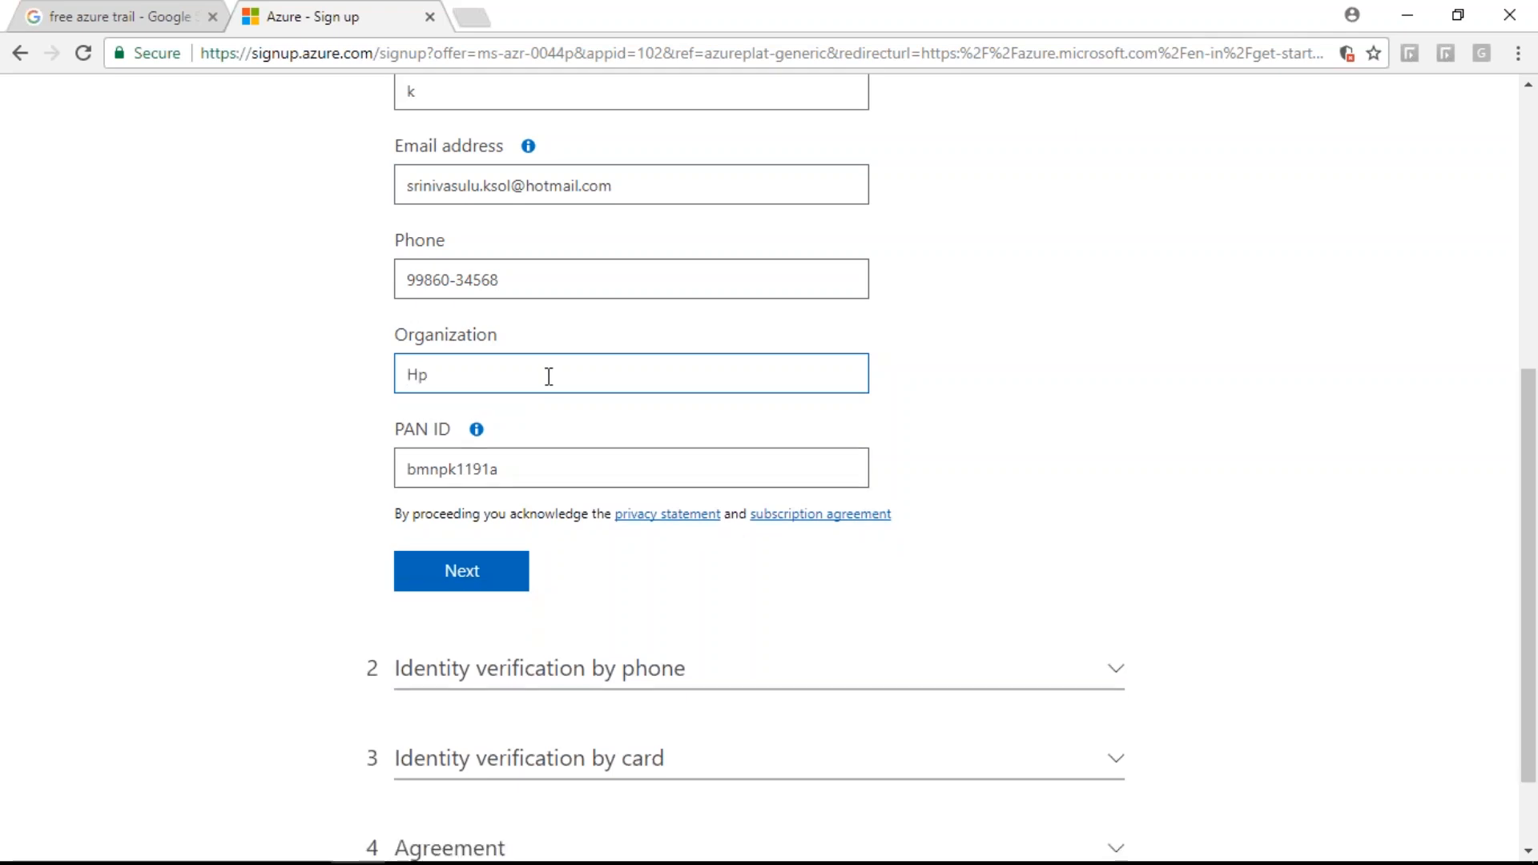
key("BackSpace")
type("P")
left_click(477, 575)
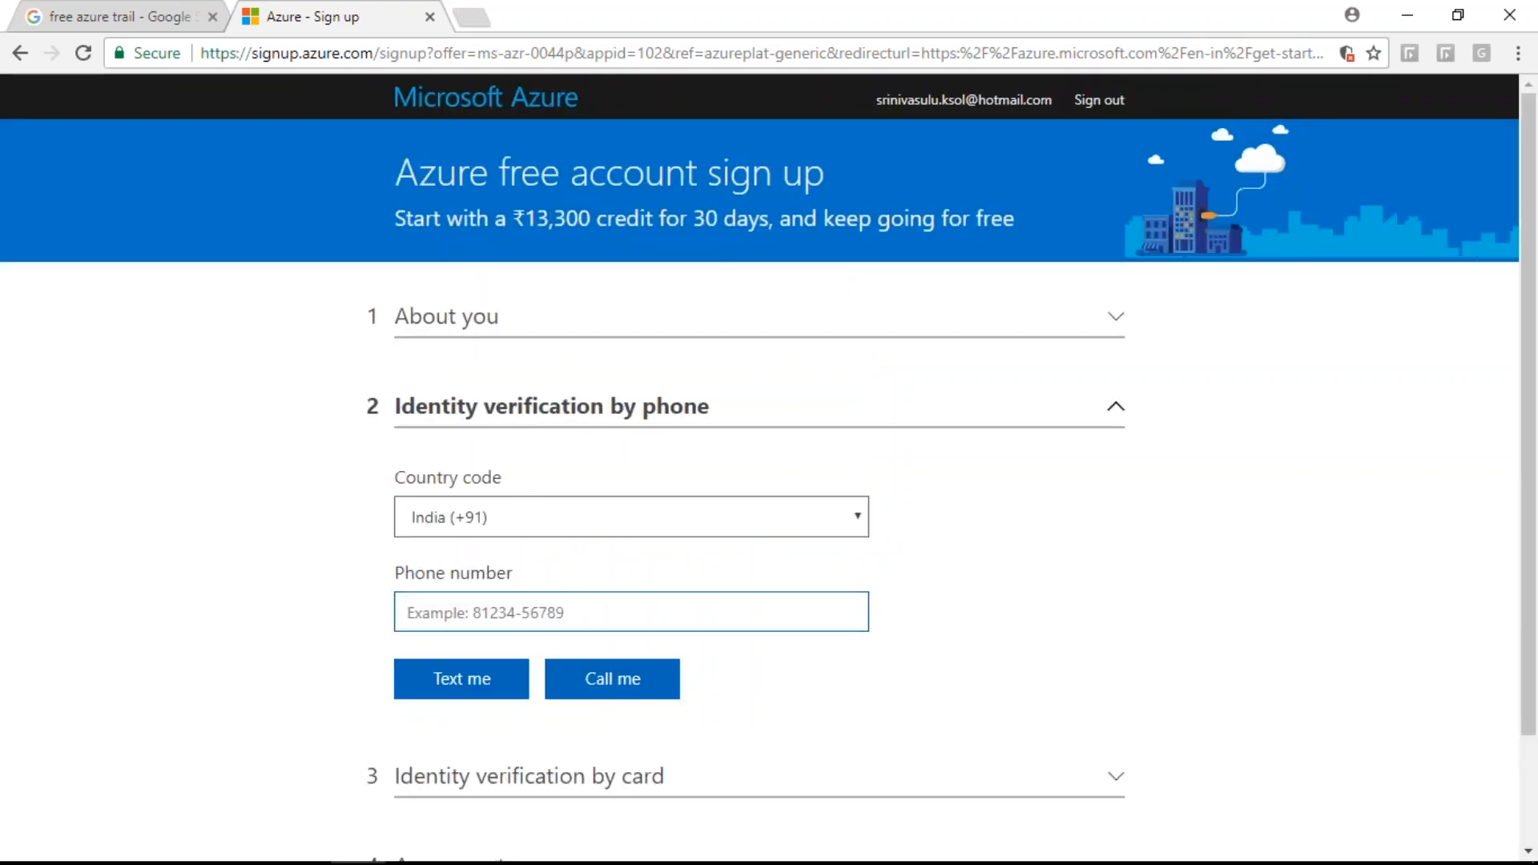
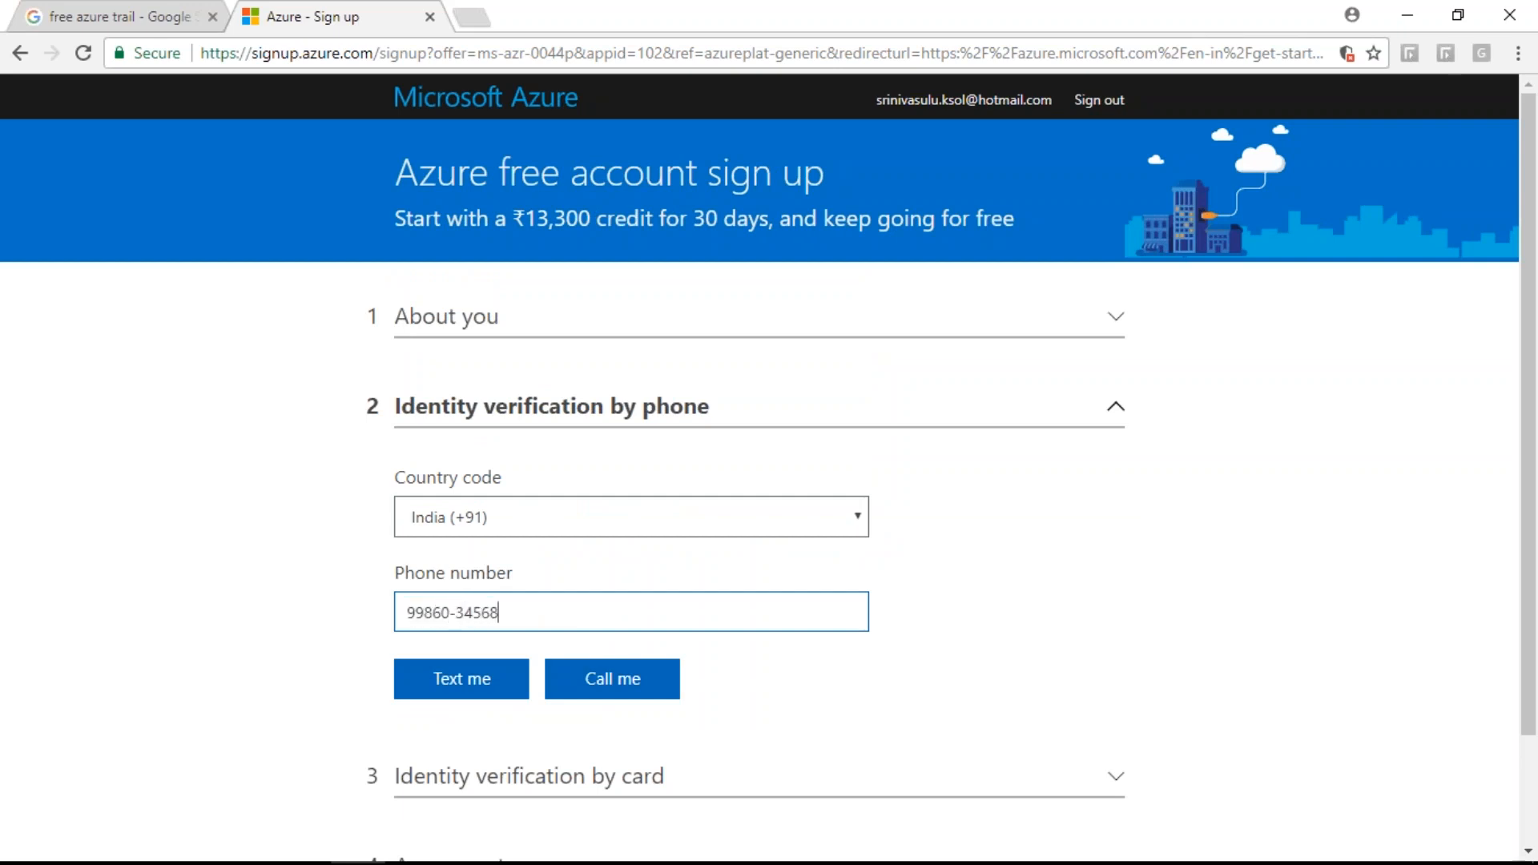
- Enter the phone number, get the code by text, and verify the six-digit code
left_click(484, 685)
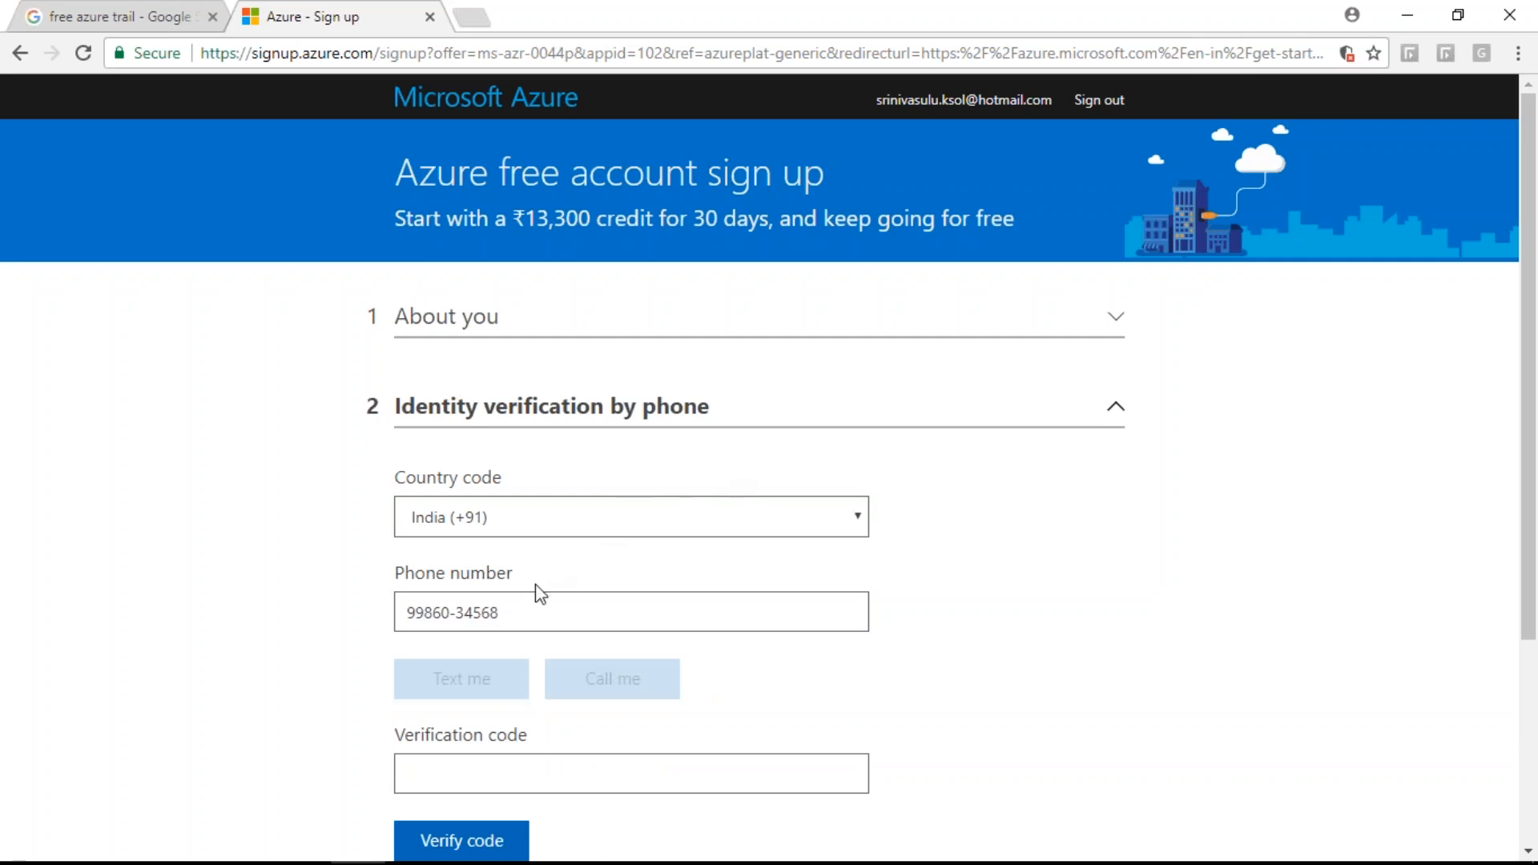
left_click(476, 768)
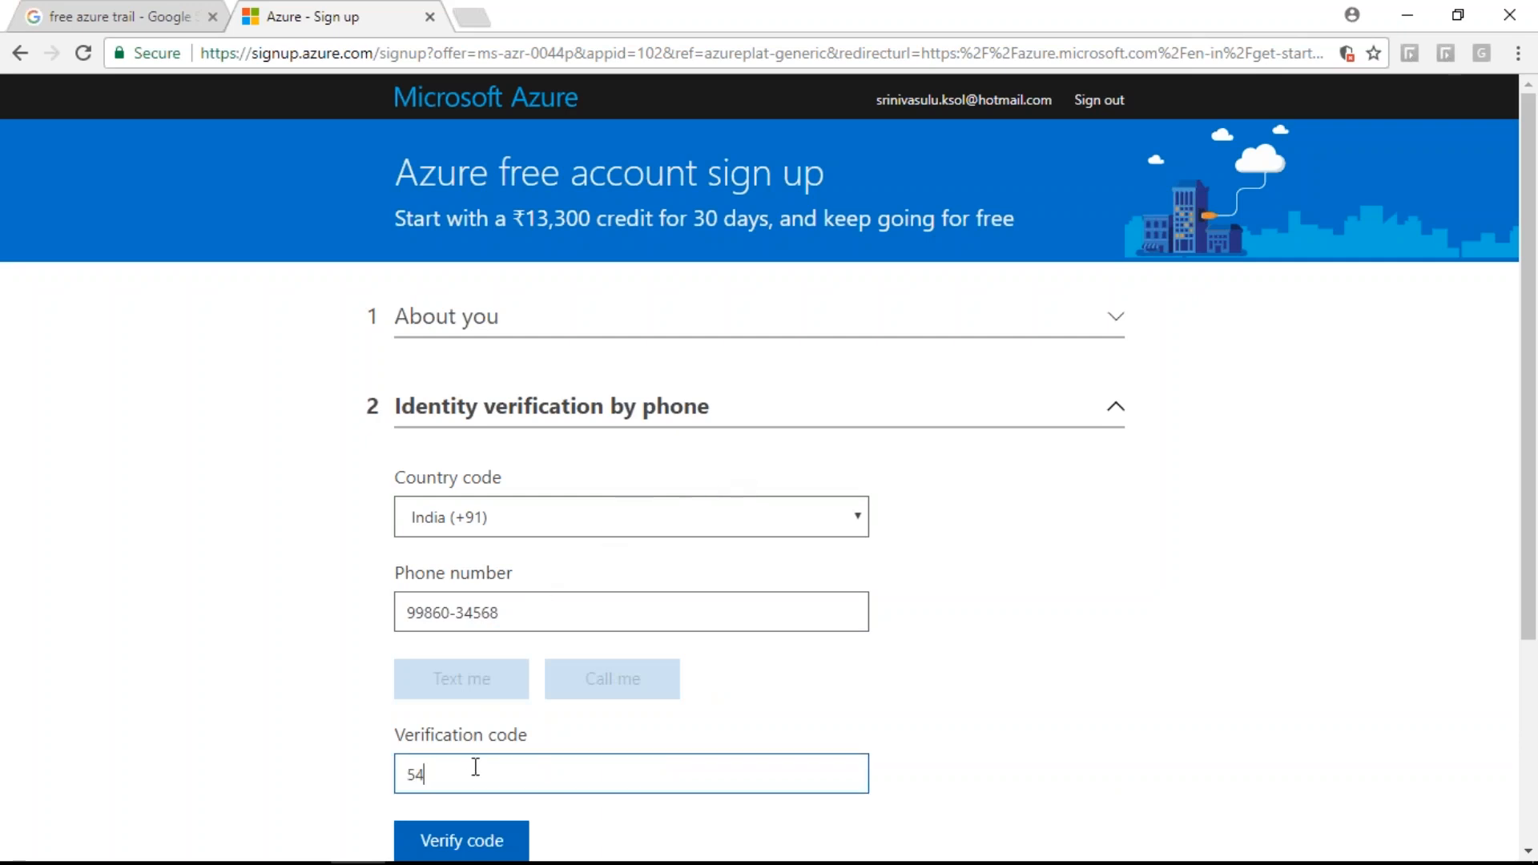
left_click(465, 840)
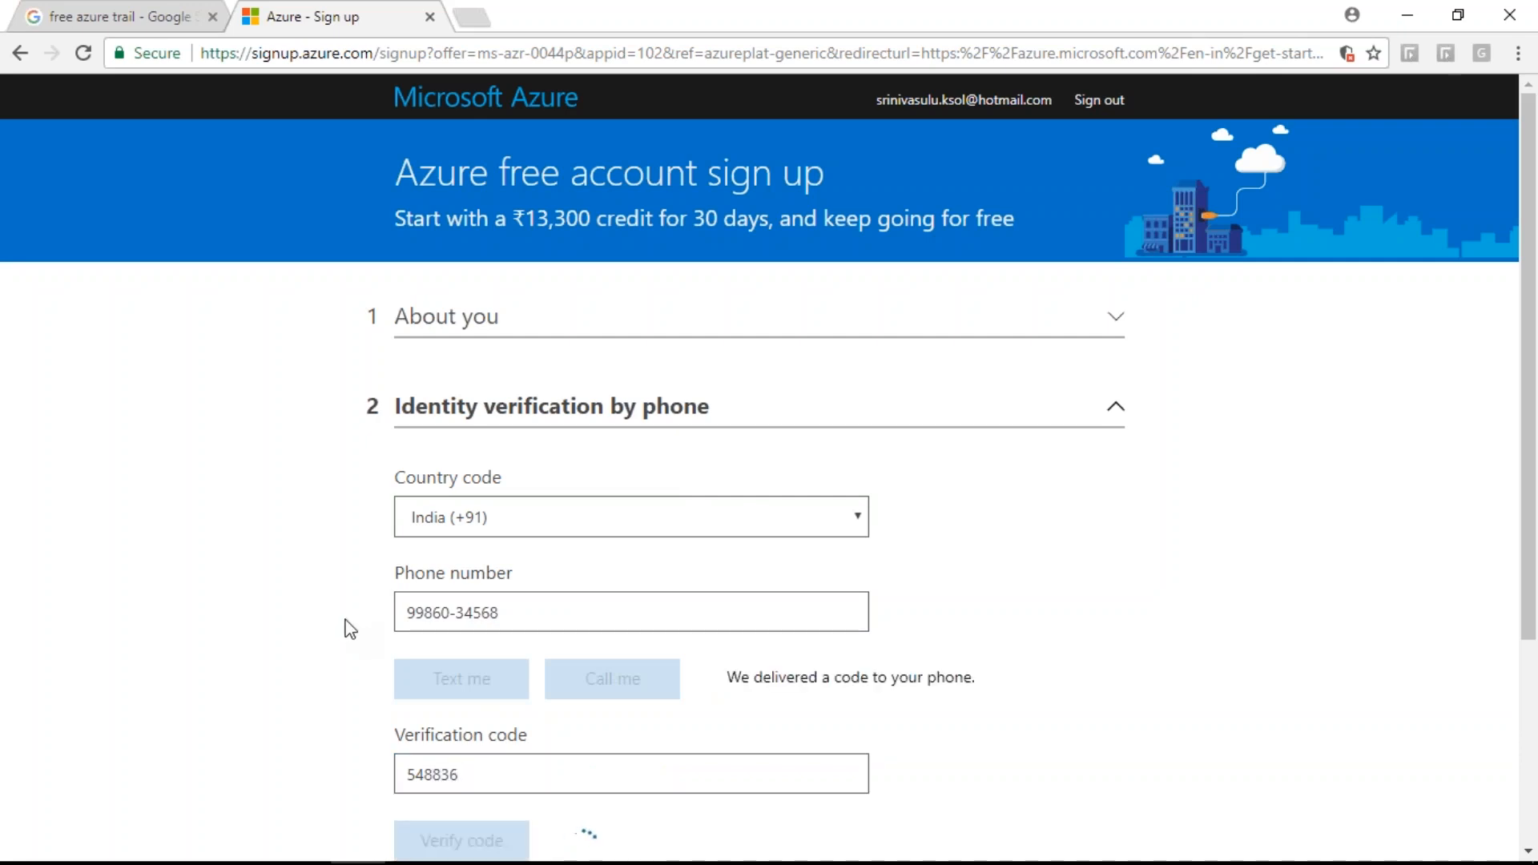
scroll(346, 620, "down", 4)
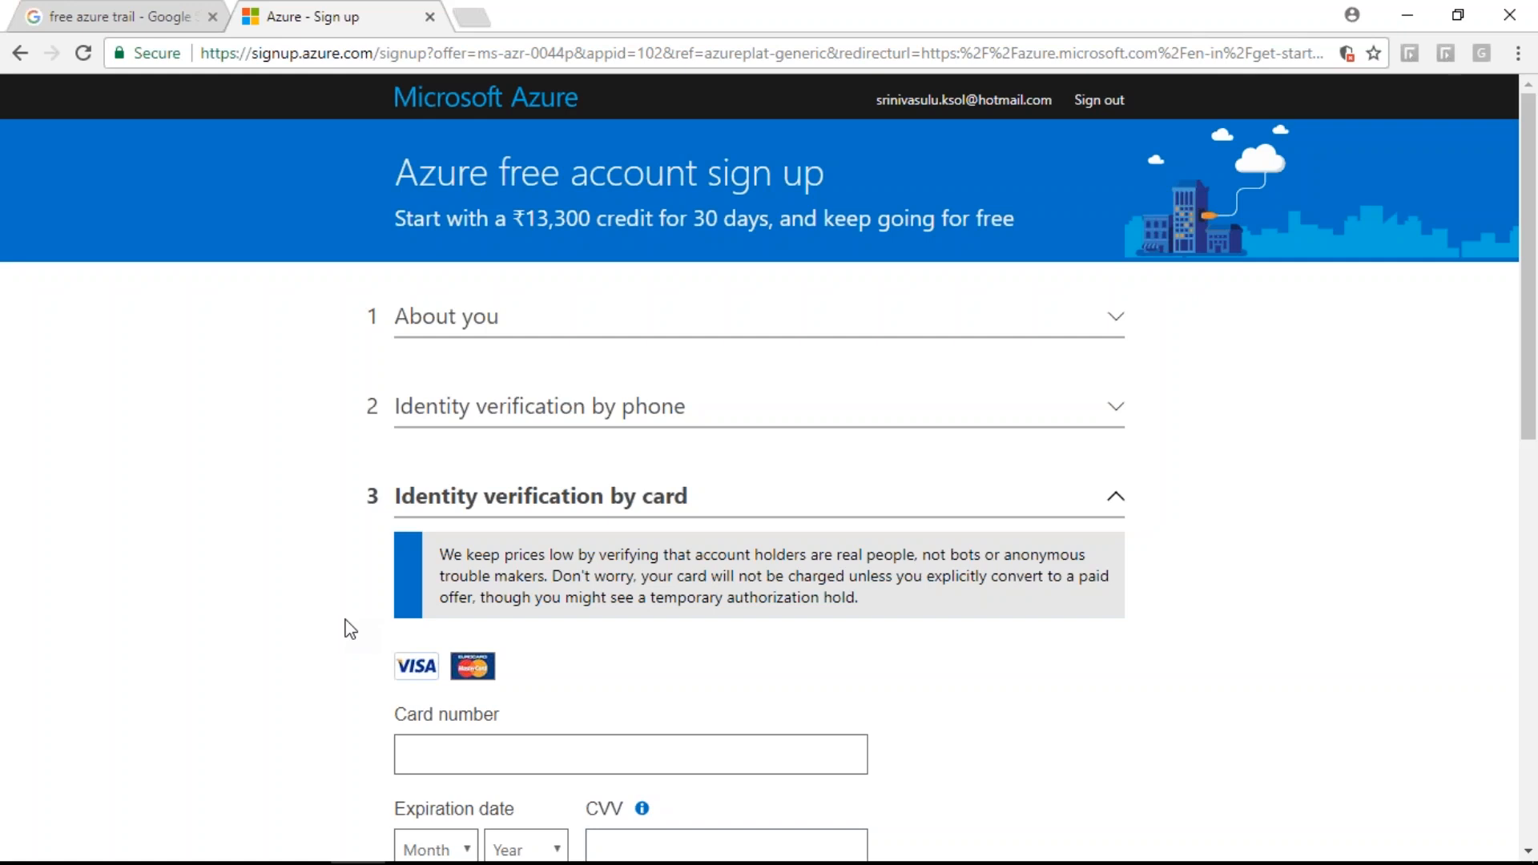
- Enter the card number
left_click(468, 748)
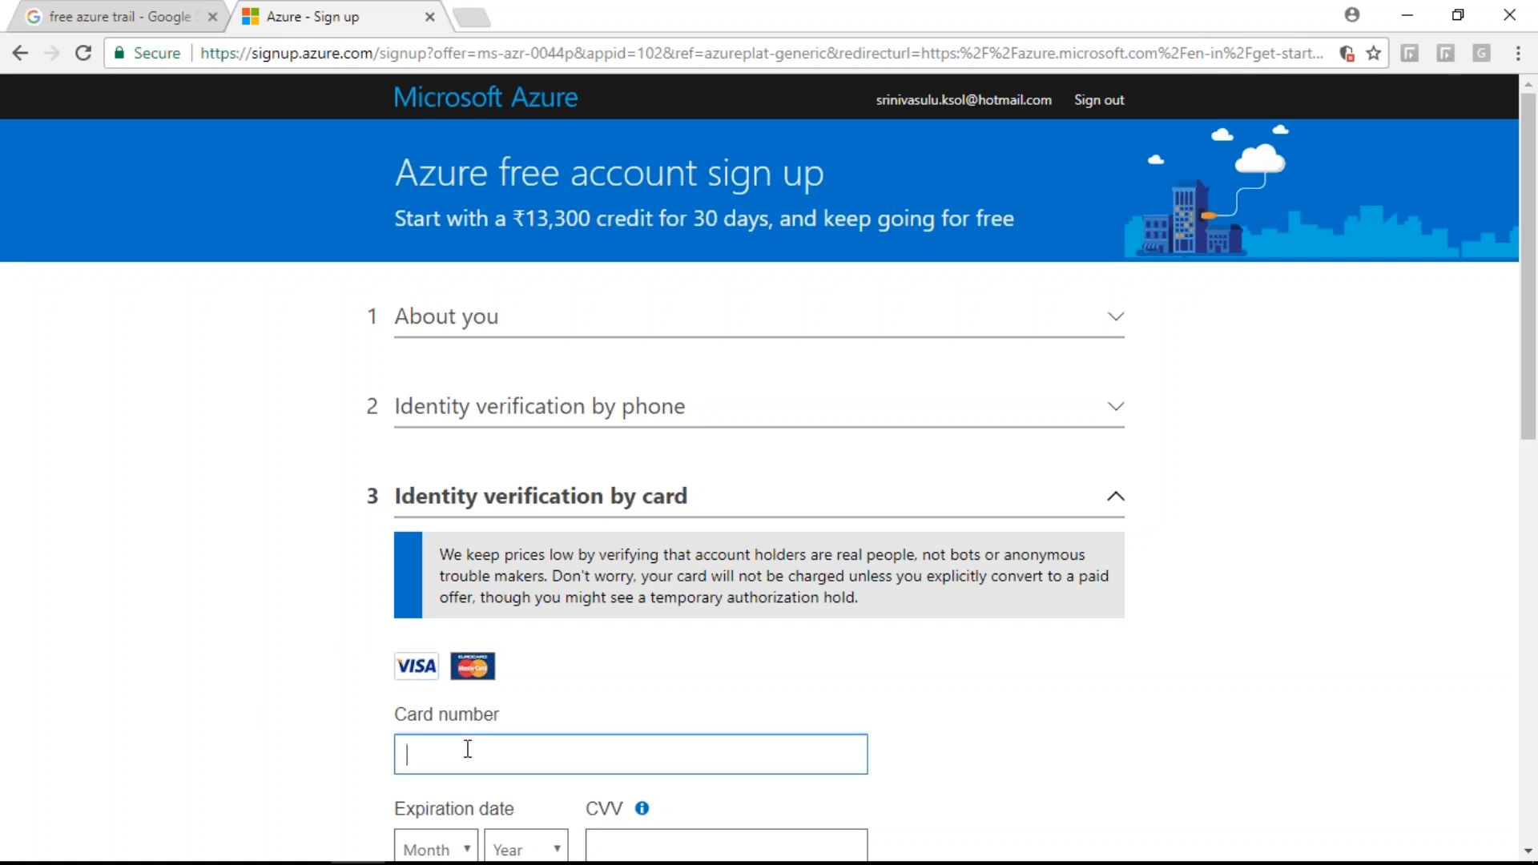
scroll(570, 694, "down", 1)
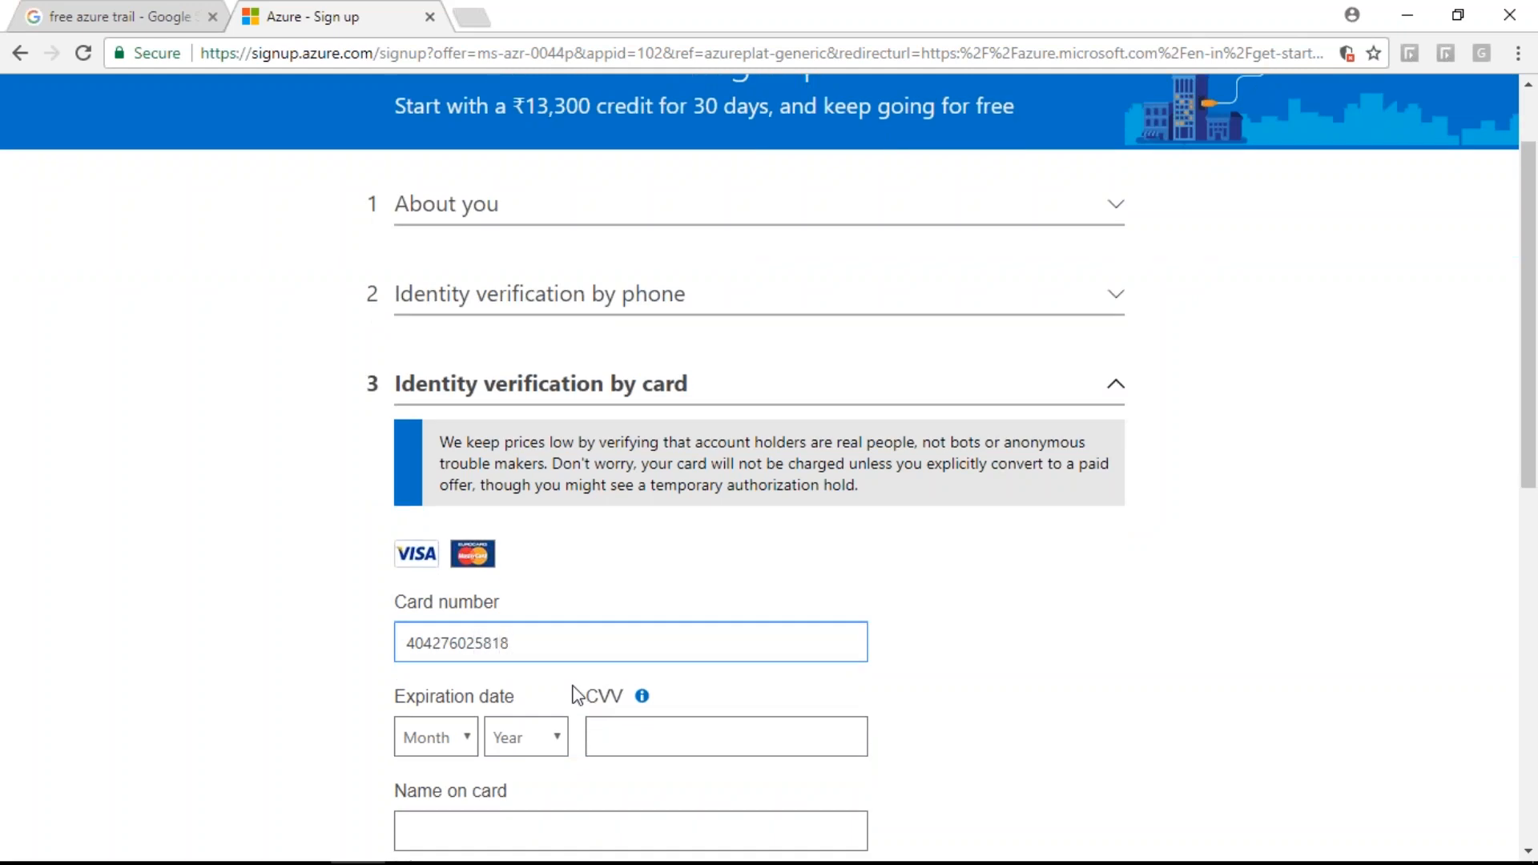
- Set the card expiry to 07/2018 and enter the CVV
left_click(471, 740)
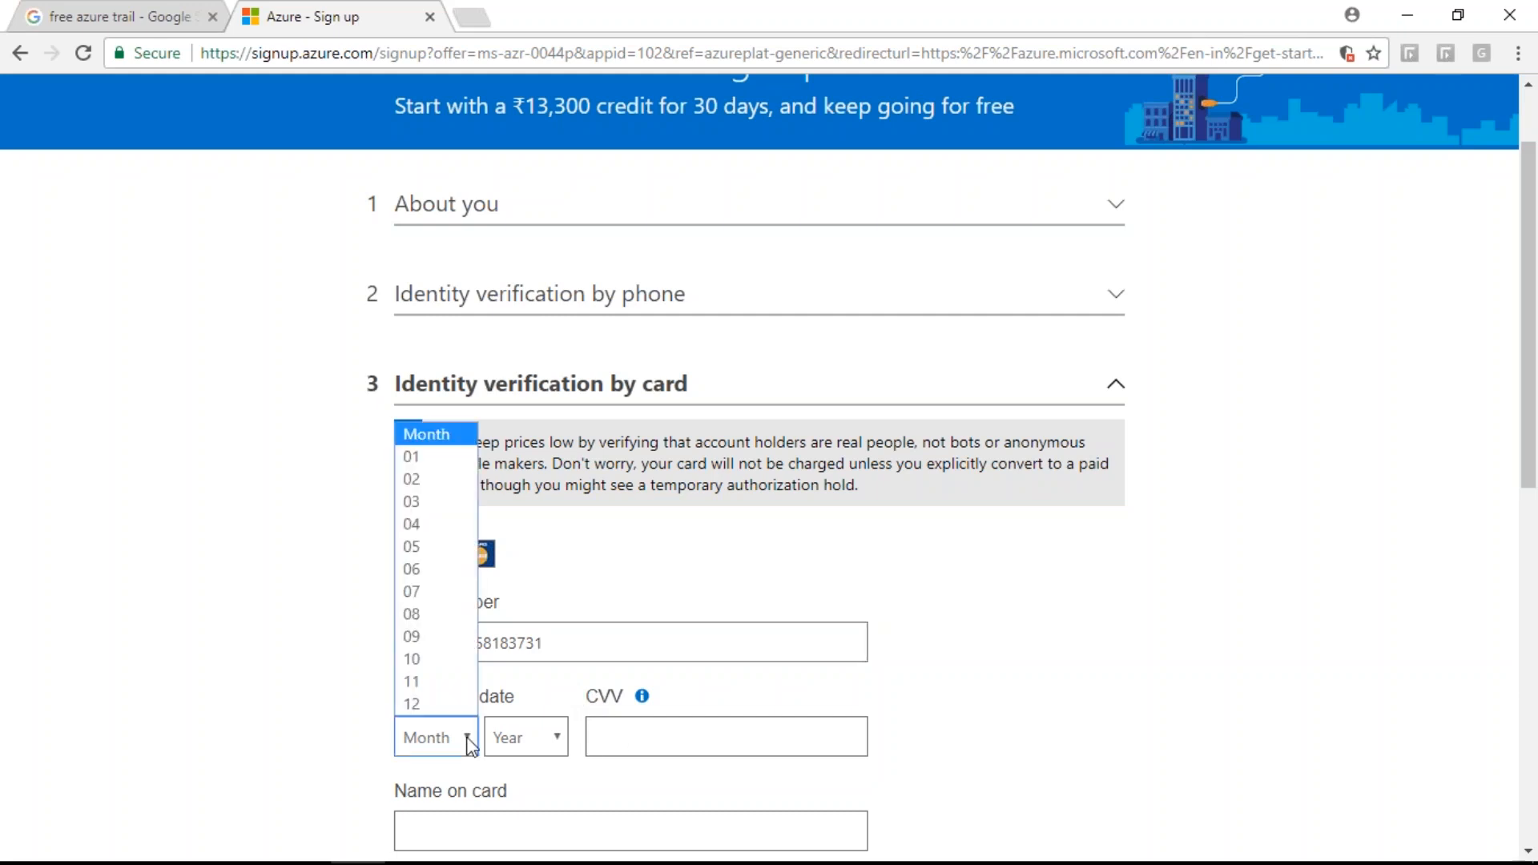
left_click(528, 737)
left_click(448, 748)
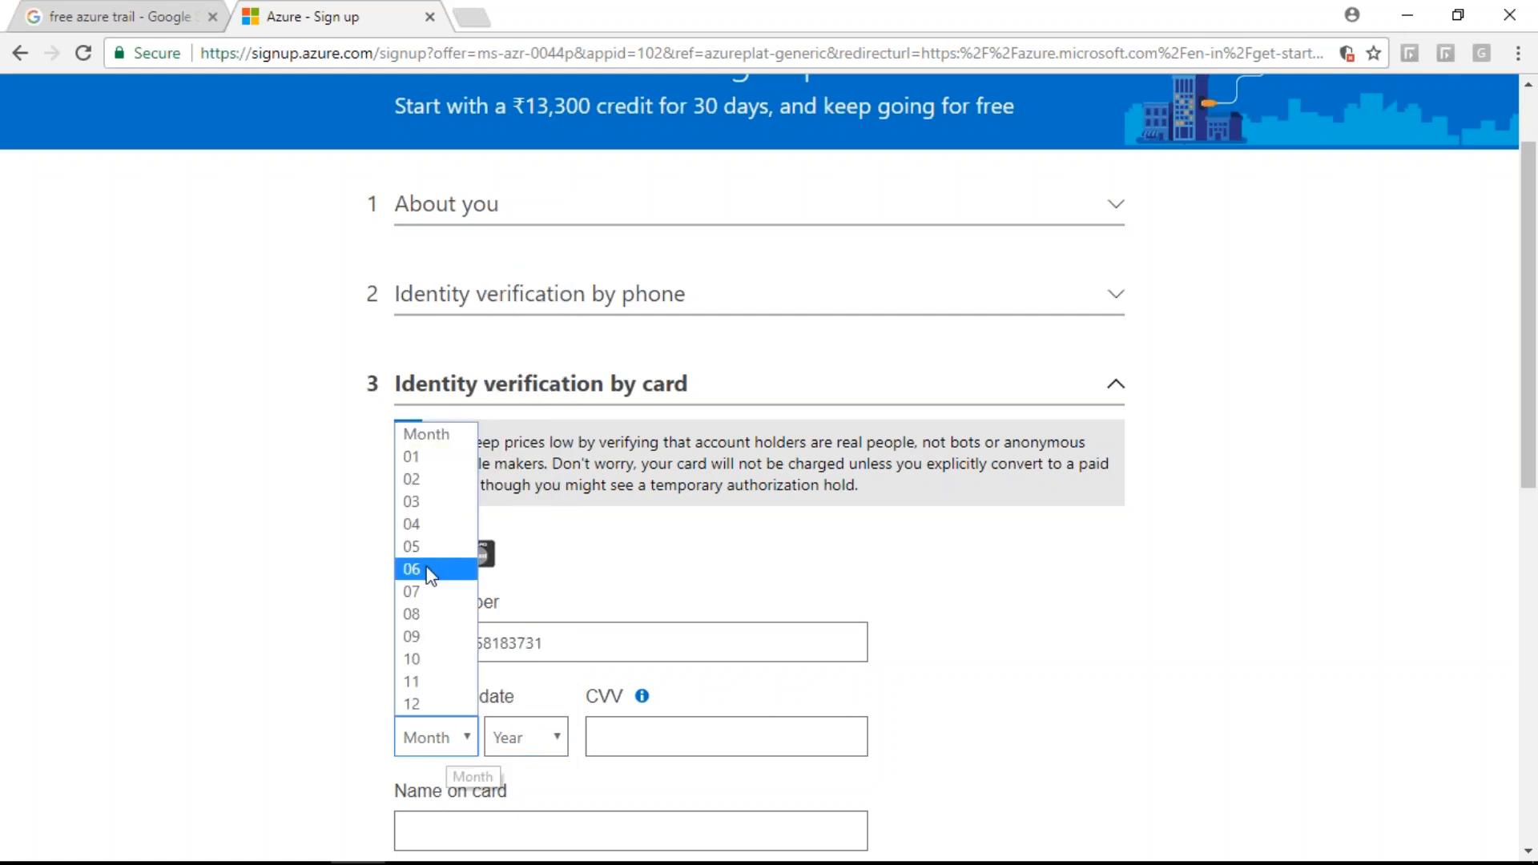
left_click(423, 594)
left_click(535, 749)
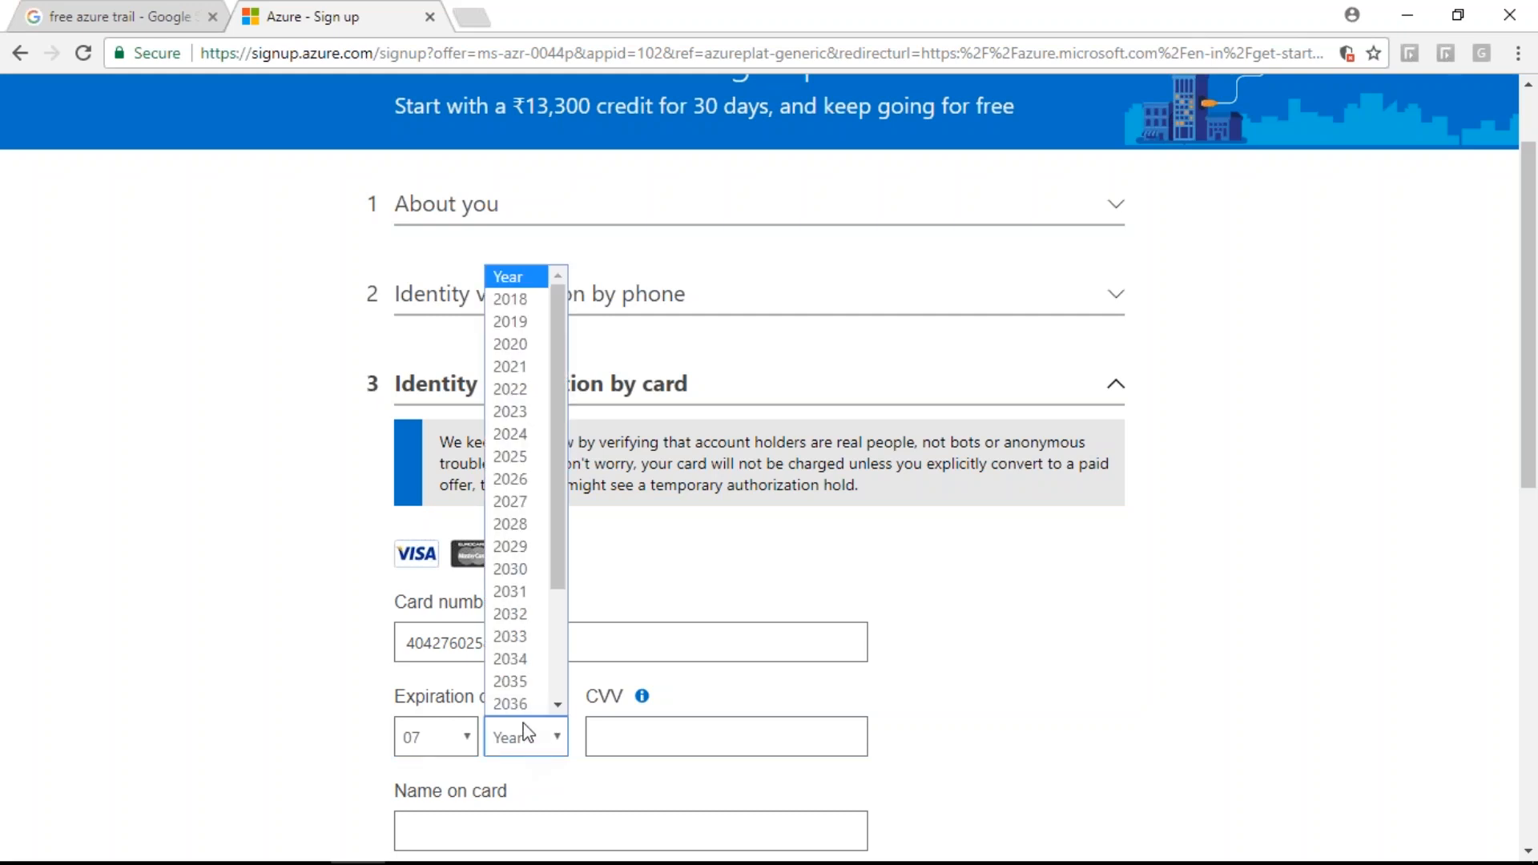
left_click(519, 300)
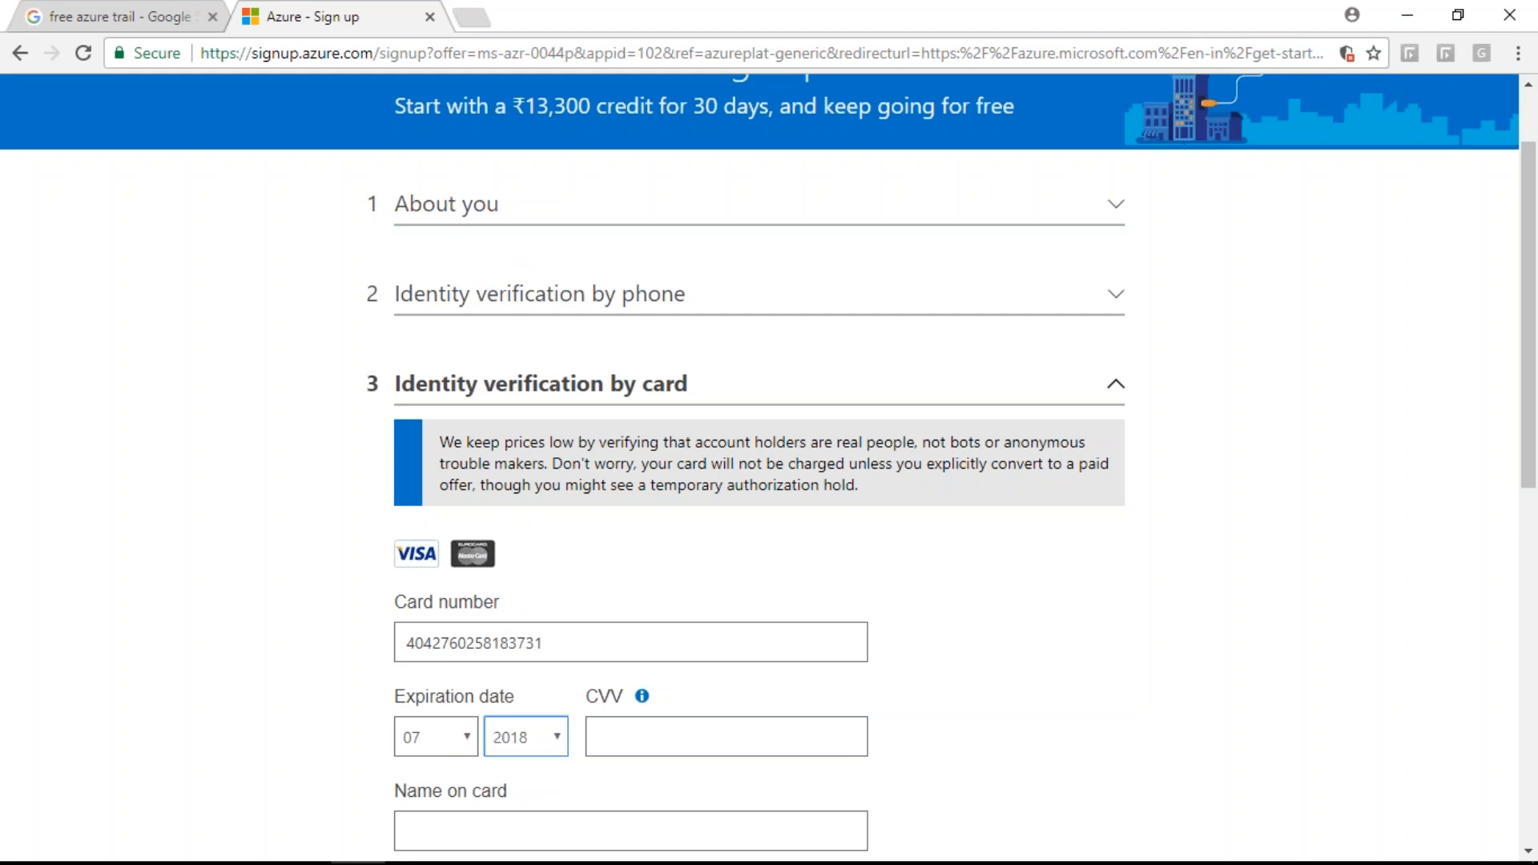
left_click(660, 735)
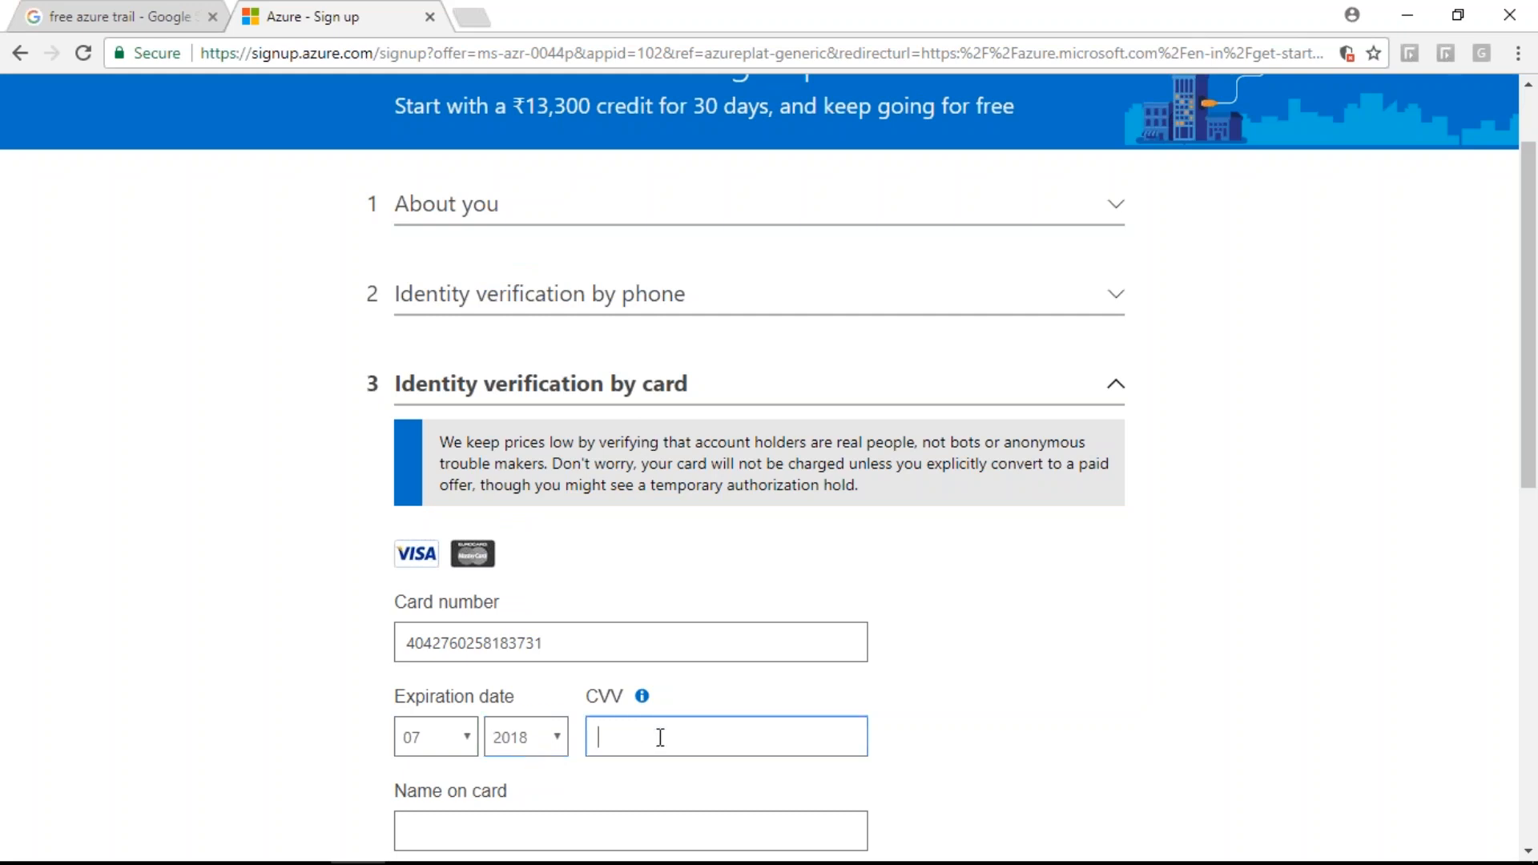
scroll(654, 738, "down", 1)
left_click(497, 705)
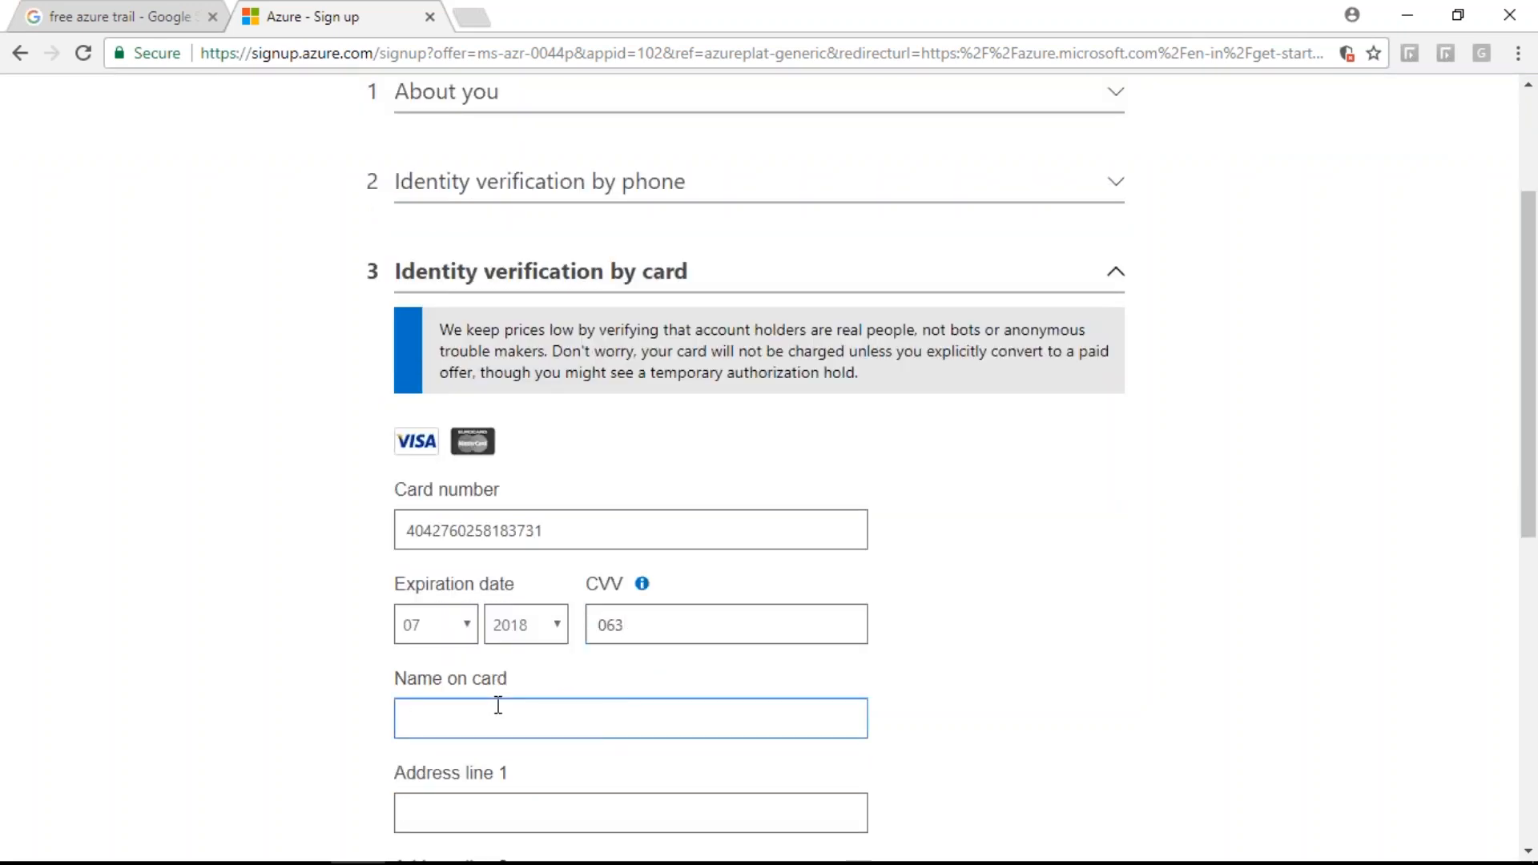
- Enter the name on the card and the first address line
type("kashif")
scroll(497, 702, "down", 2)
left_click(485, 583)
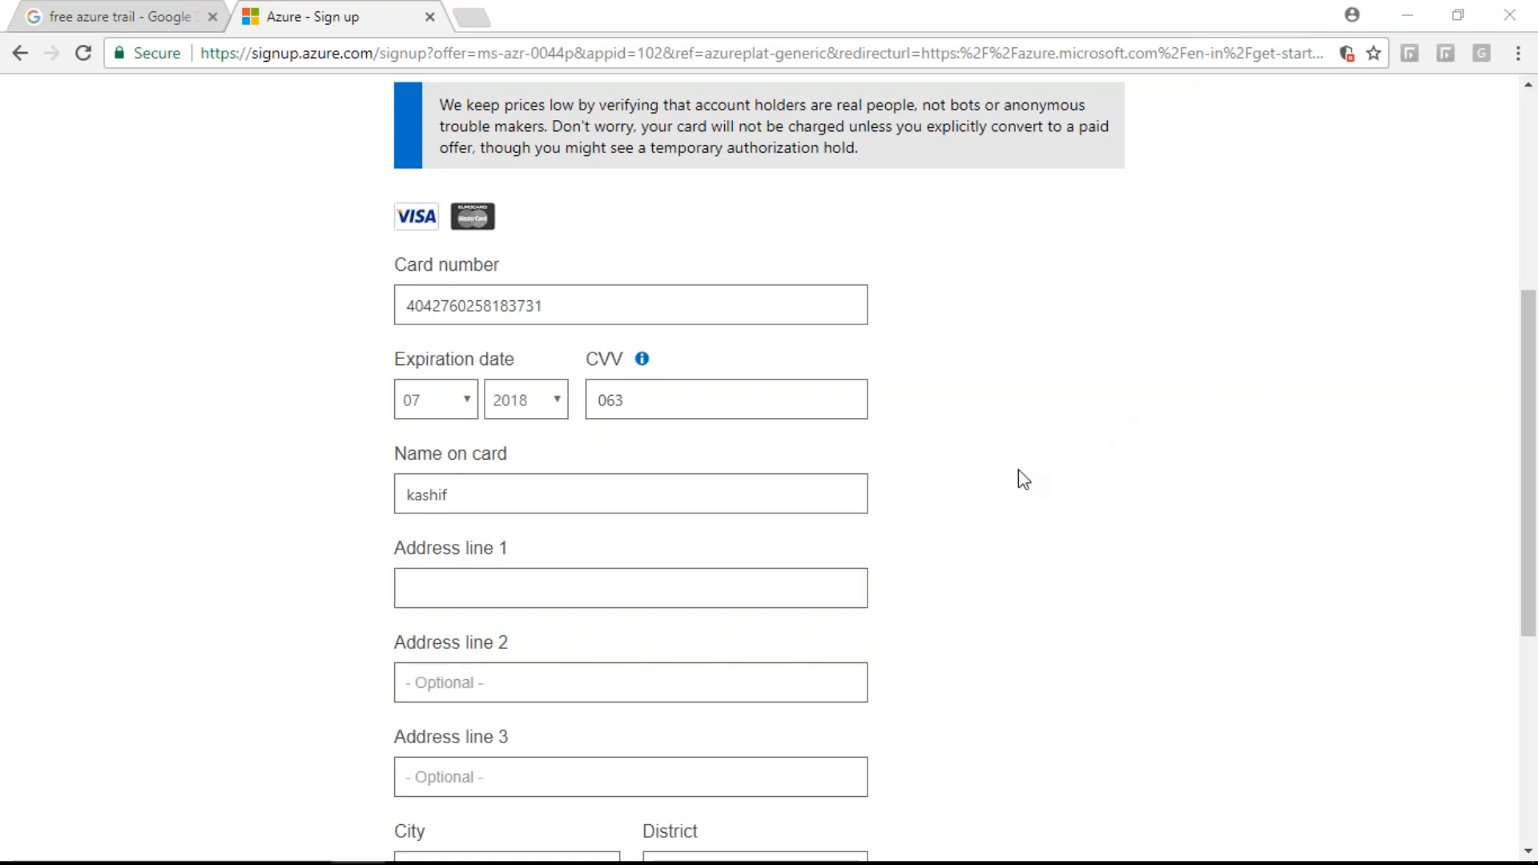
left_click(670, 584)
type("sre")
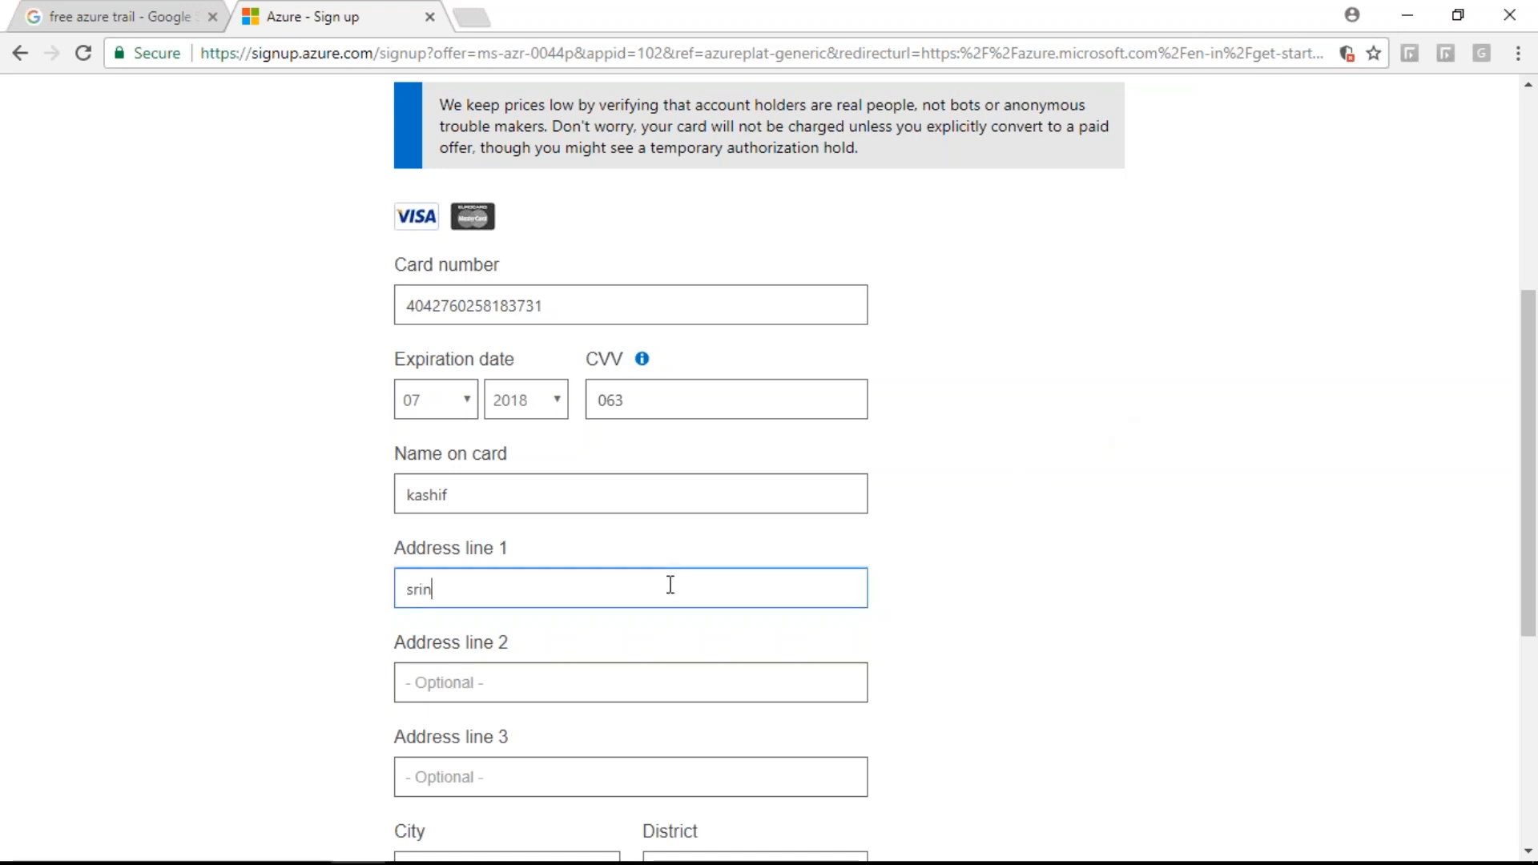
key("BackSpace")
key("BackSpace")
key("BackSpace")
type("Bangalore")
scroll(707, 659, "down", 1)
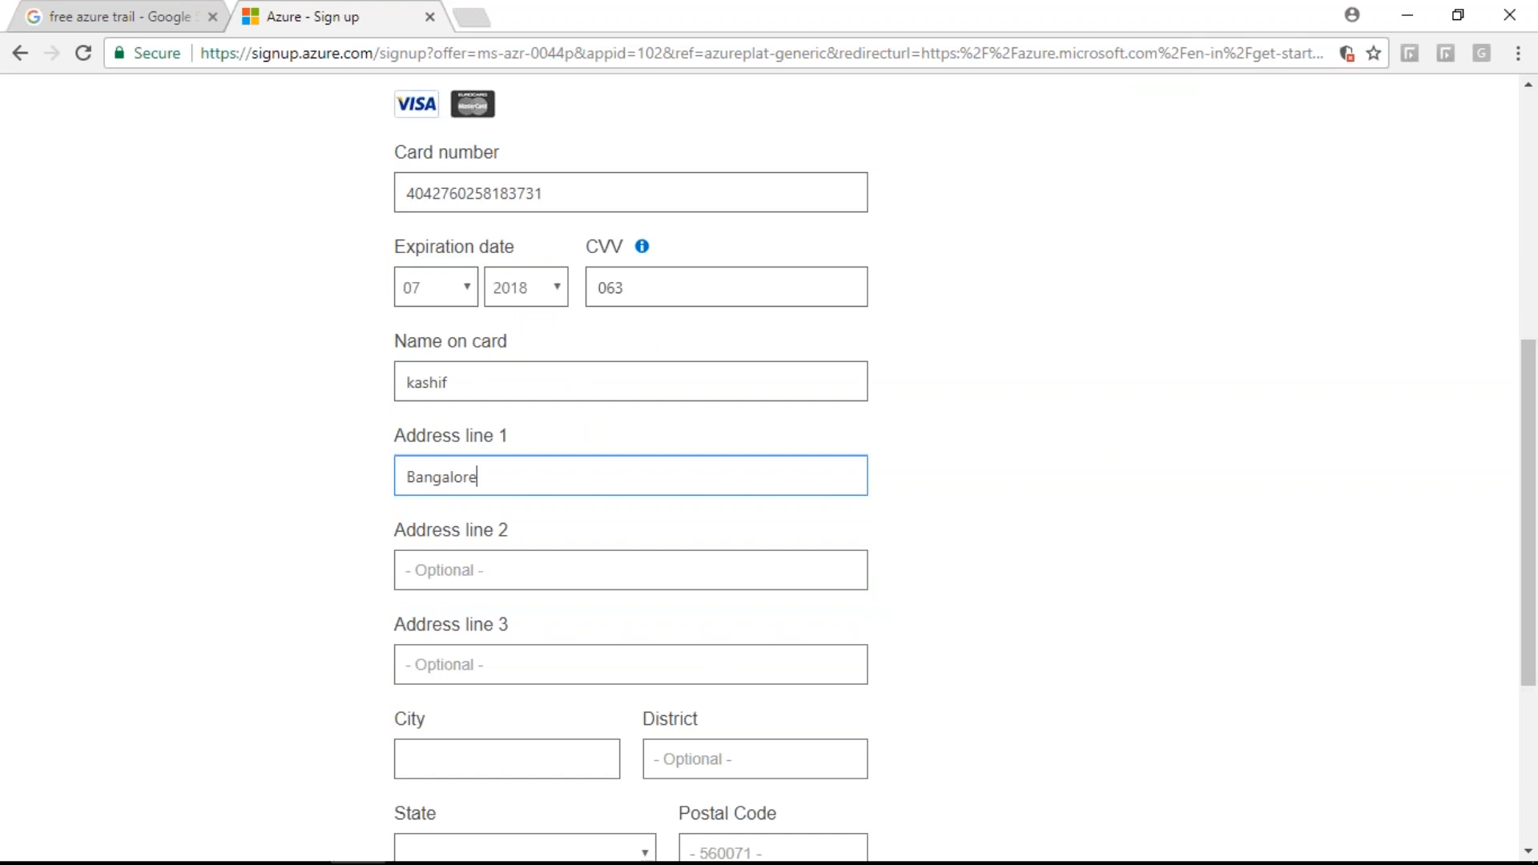
scroll(693, 686, "down", 1)
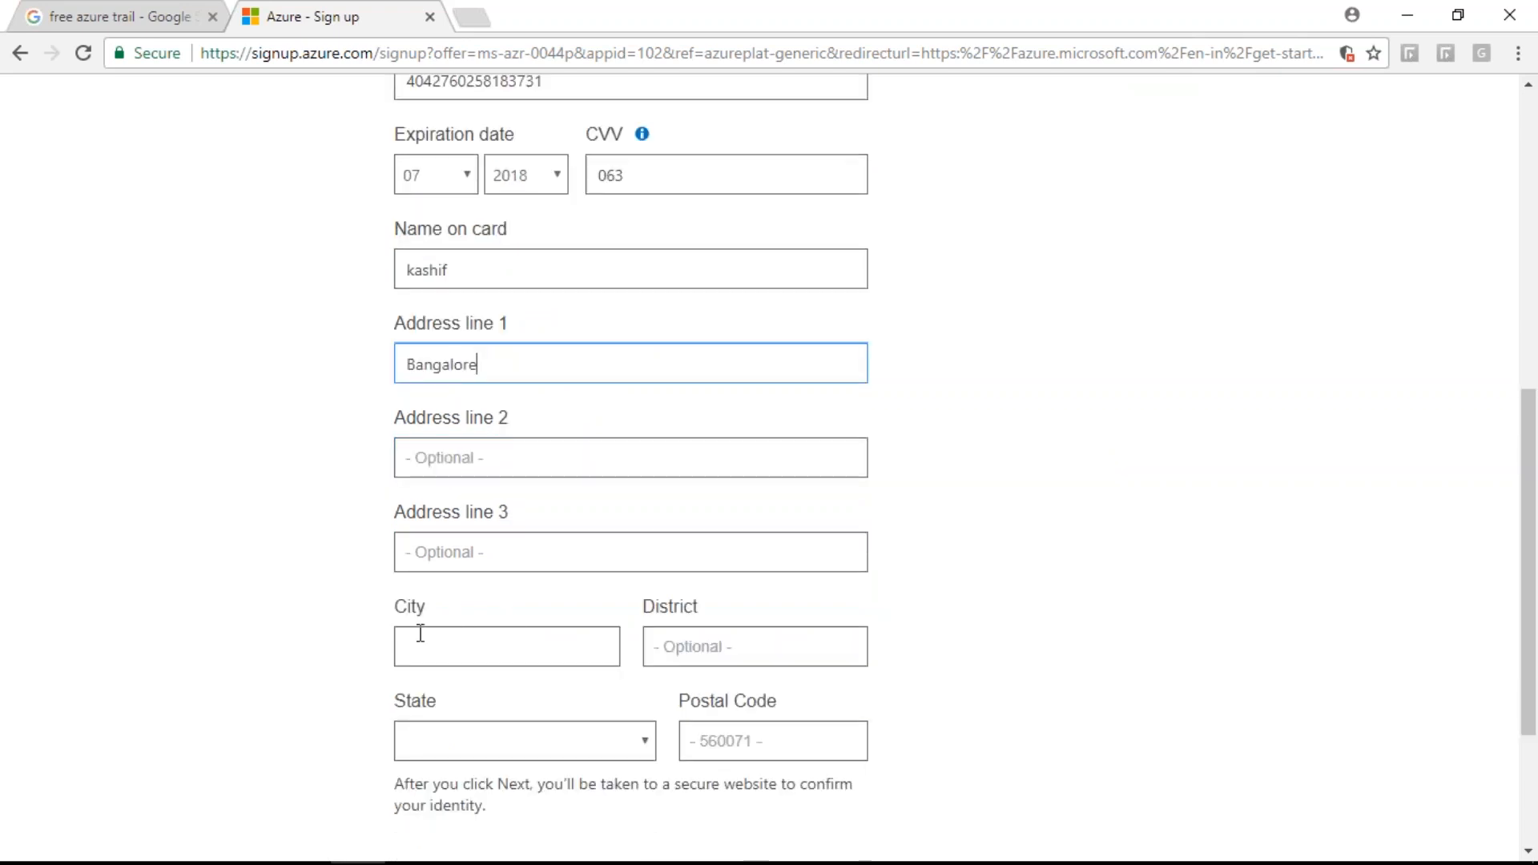
- Fill in the city, choose the state, and enter the postal code
left_click(476, 639)
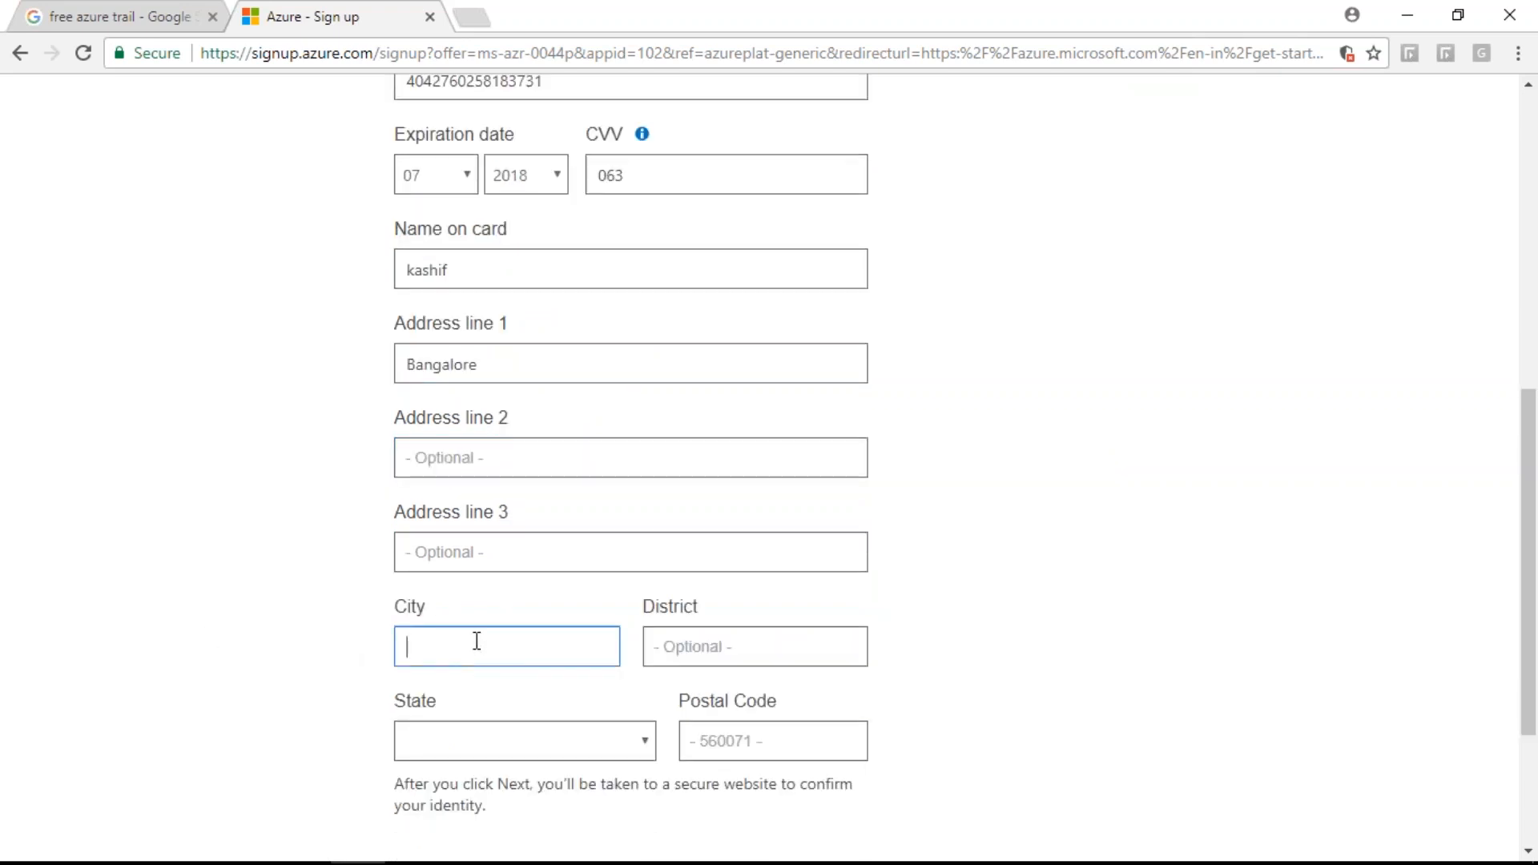
type("Bangalore")
key("Tab")
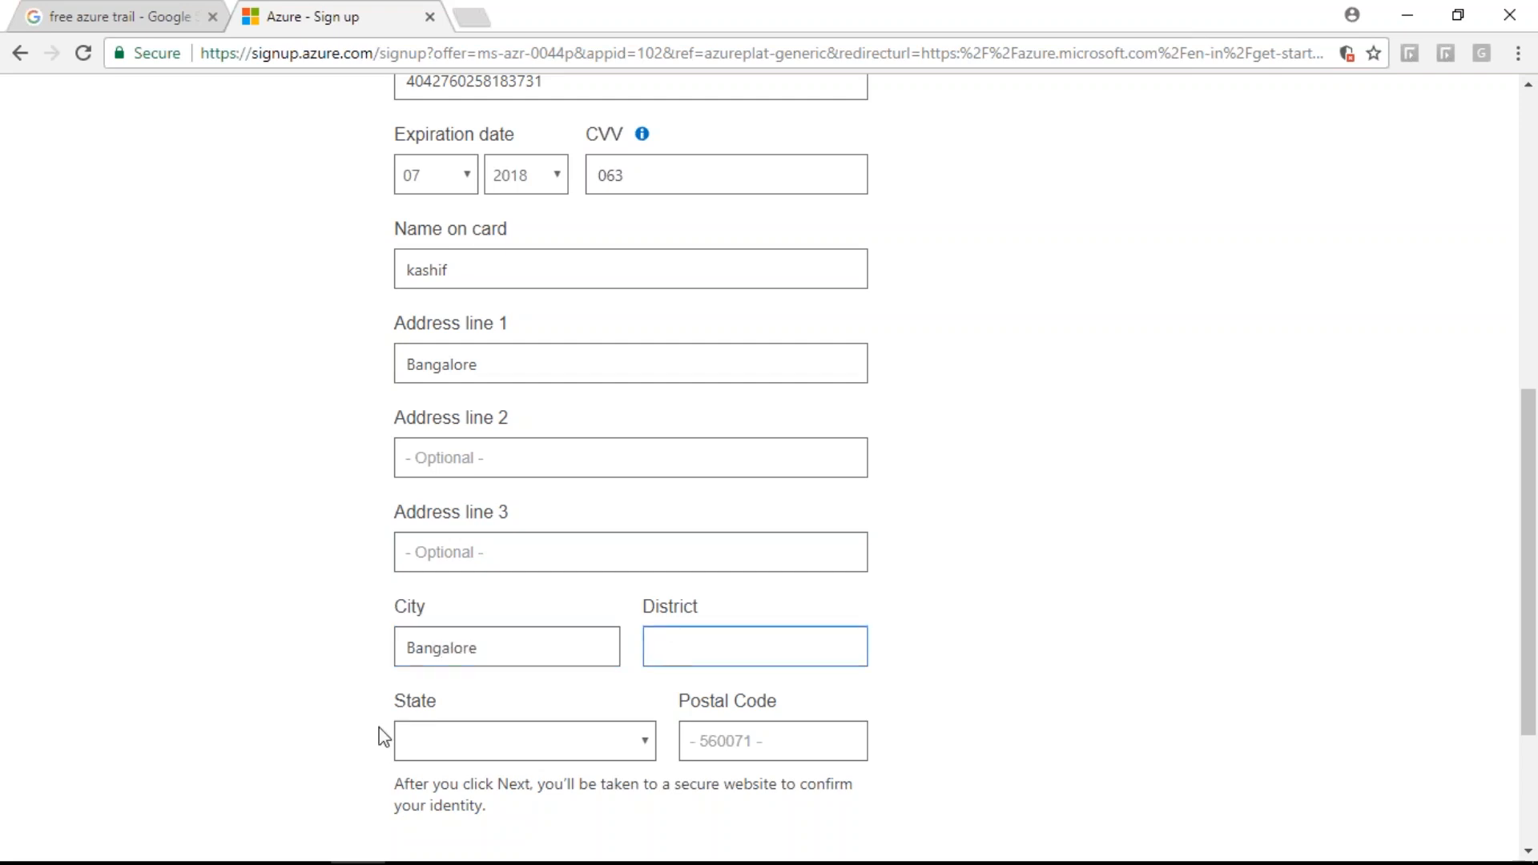
scroll(360, 739, "down", 1)
left_click(603, 641)
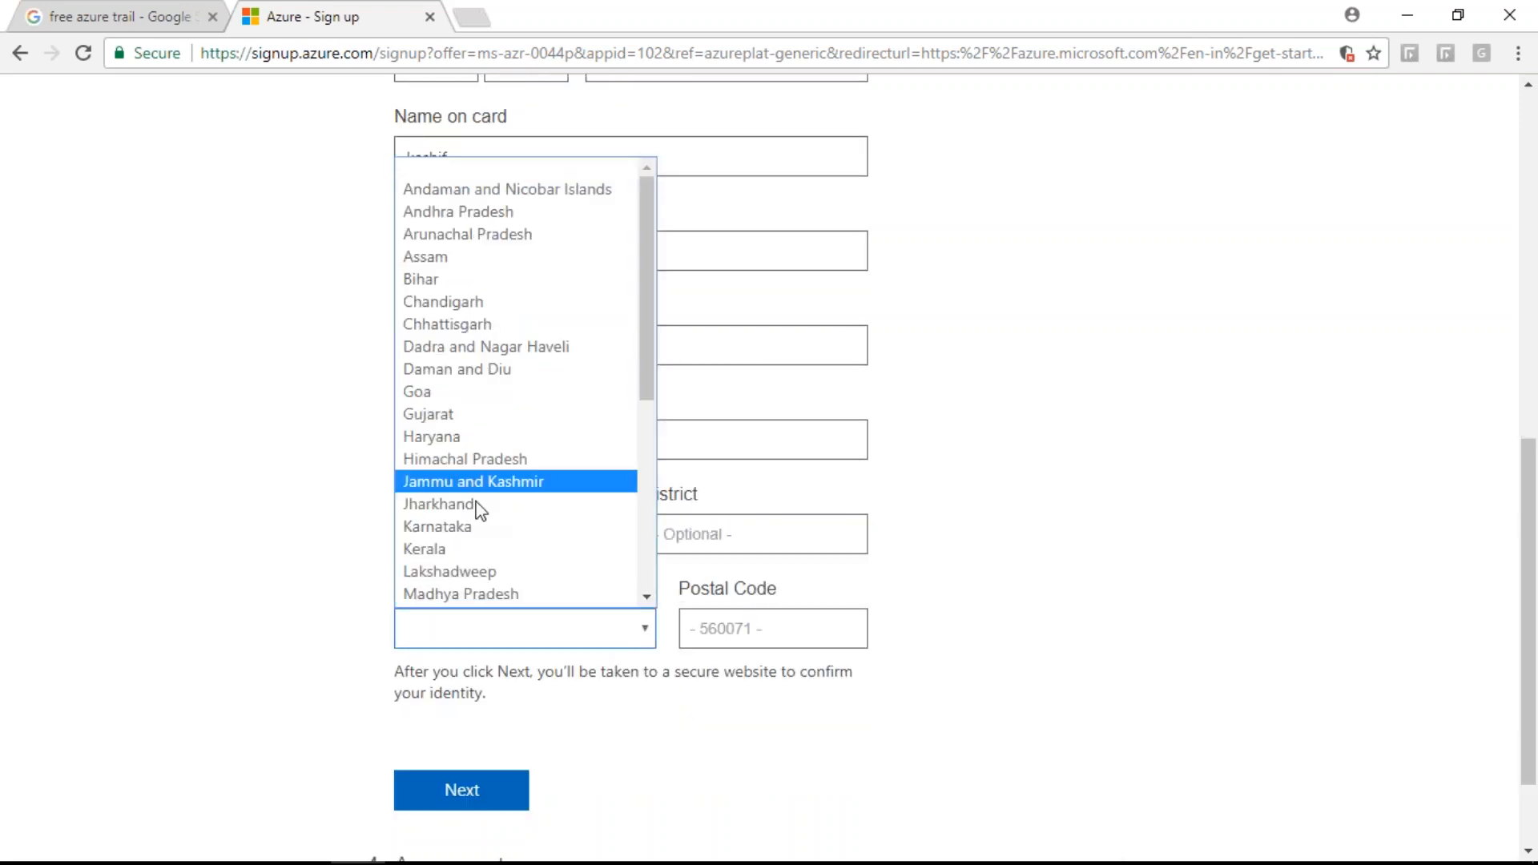
left_click(464, 525)
left_click(731, 623)
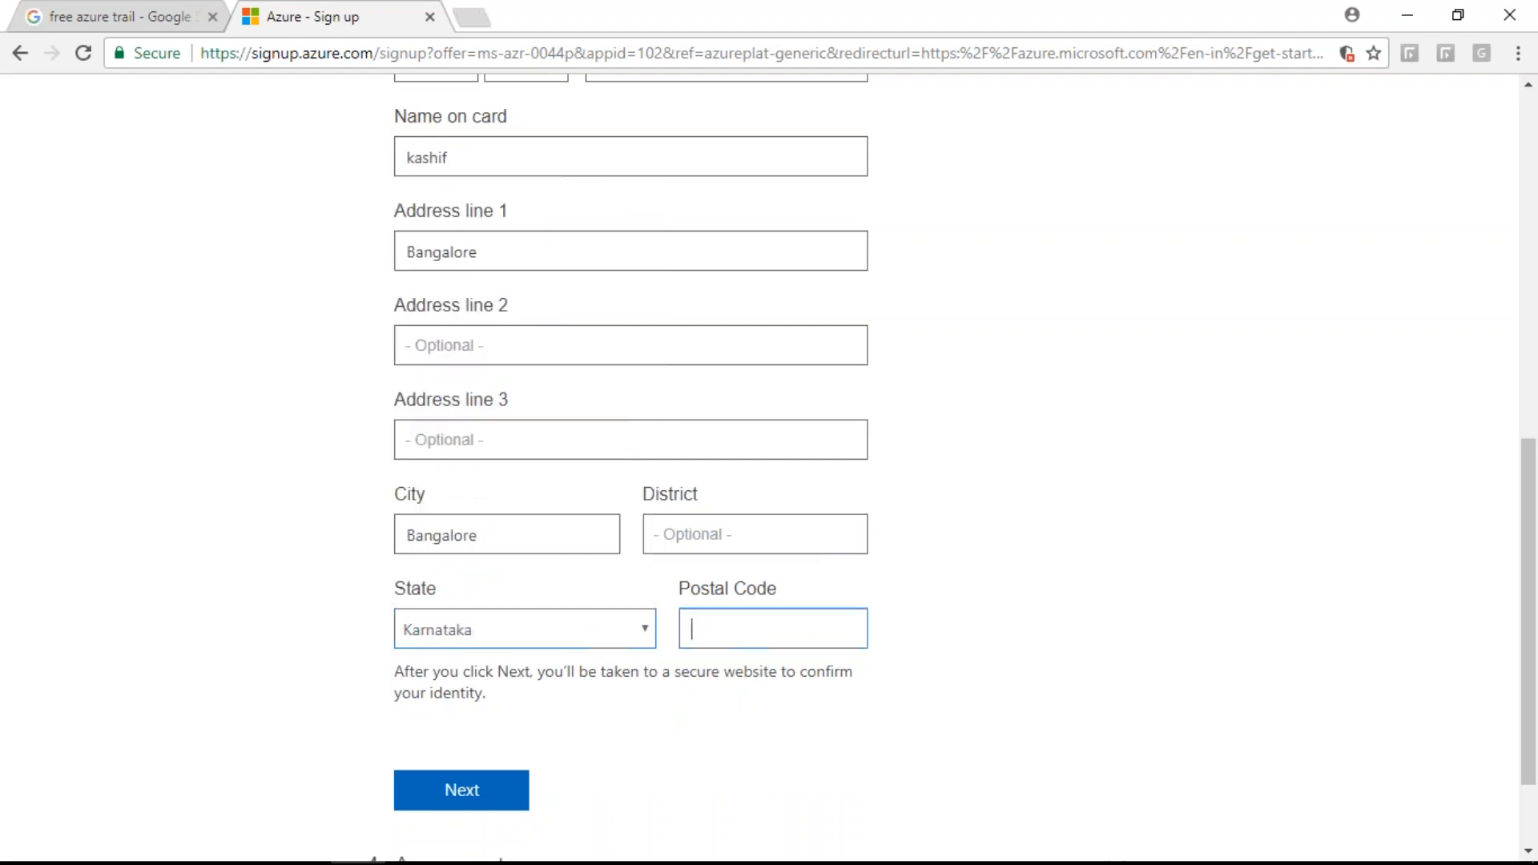
type("560068")
- Submit the card details for verification
left_click(457, 797)
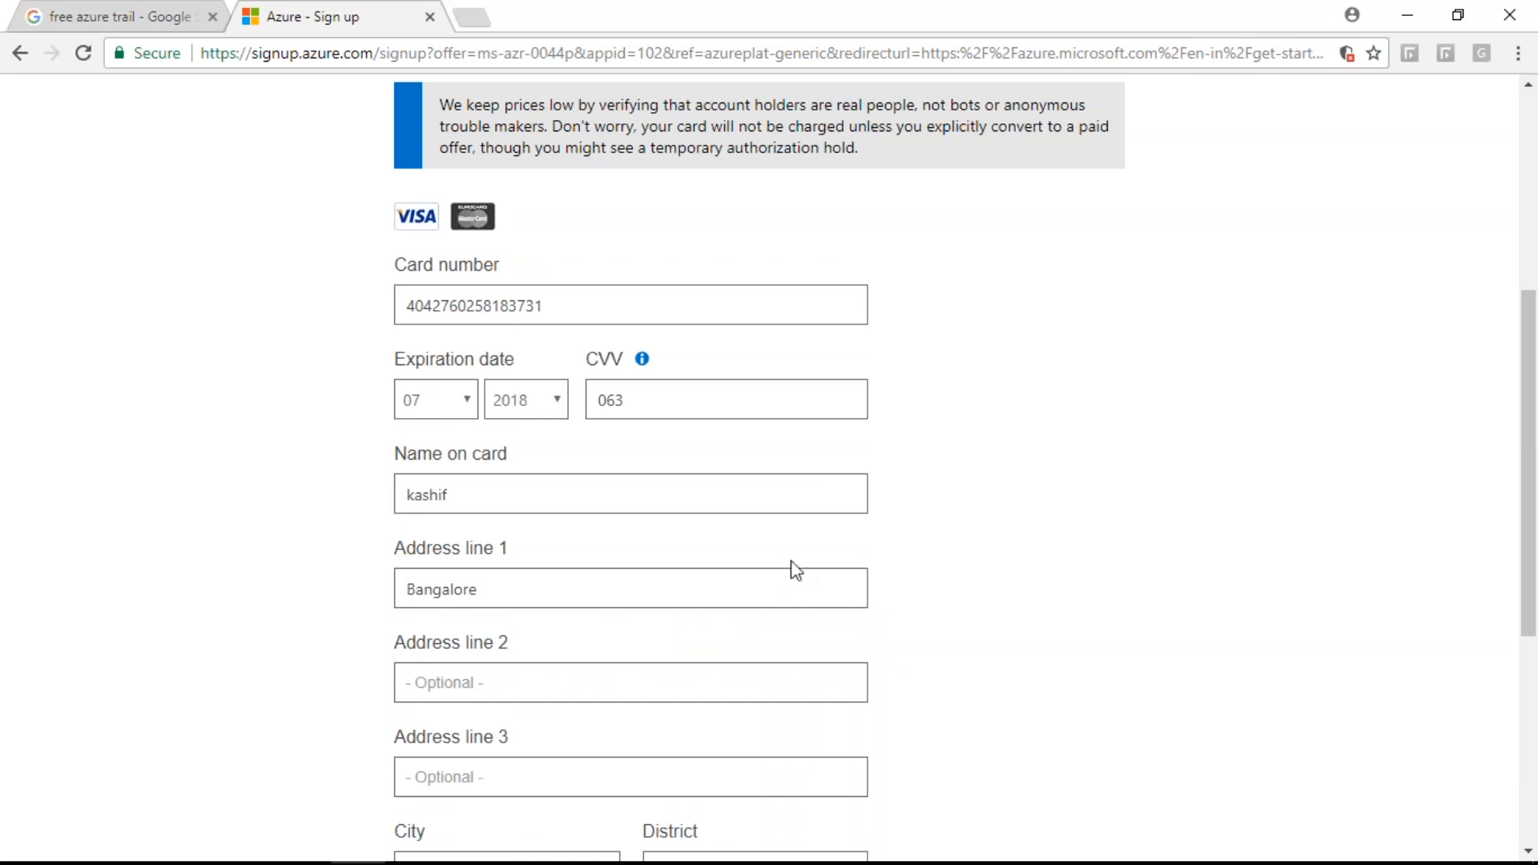
scroll(920, 552, "down", 4)
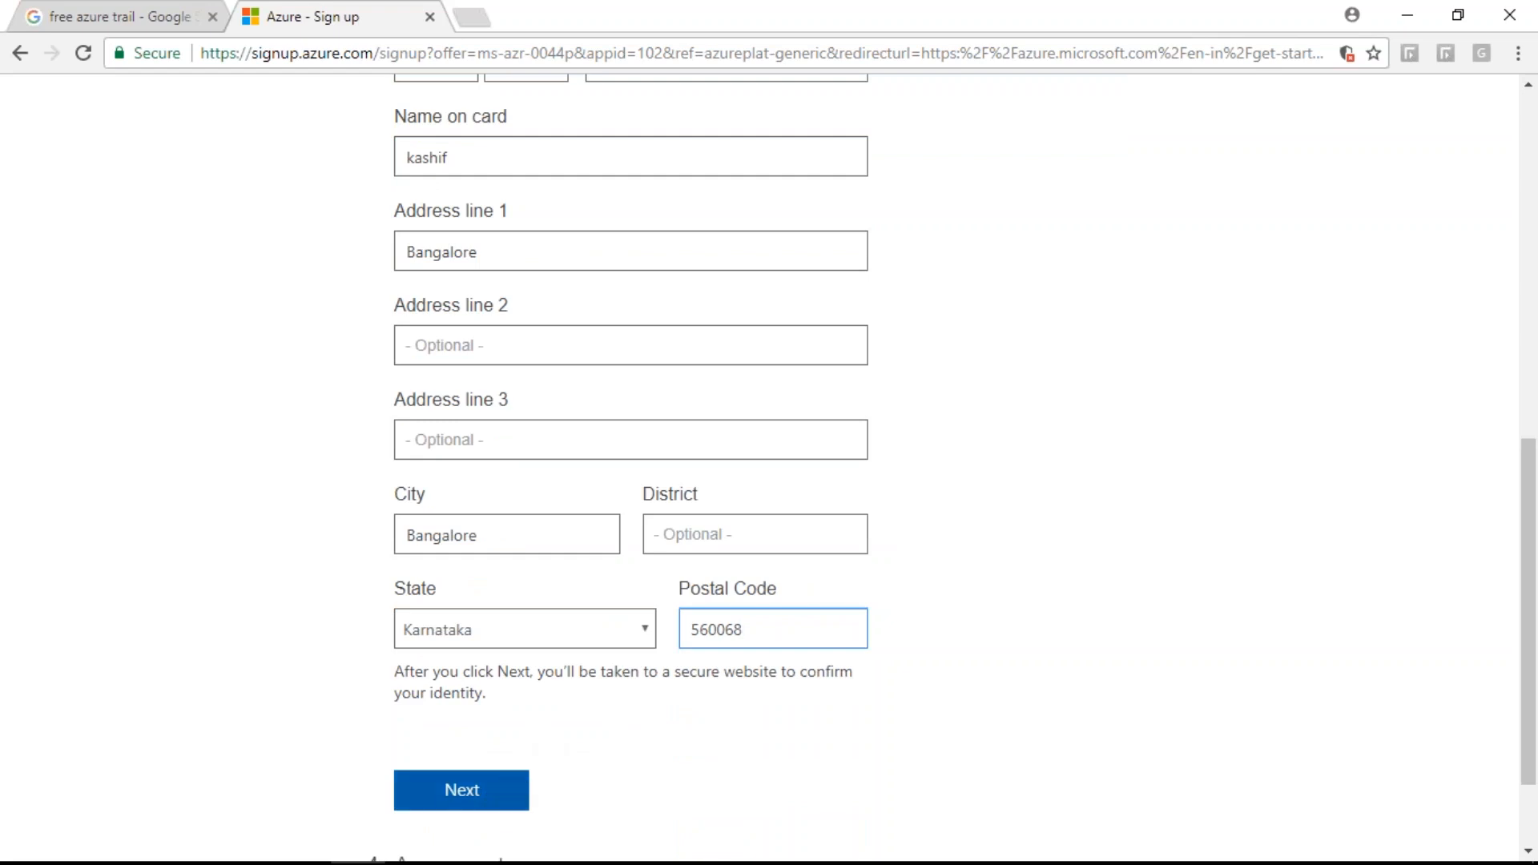
mouse_move(474, 823)
left_click(471, 791)
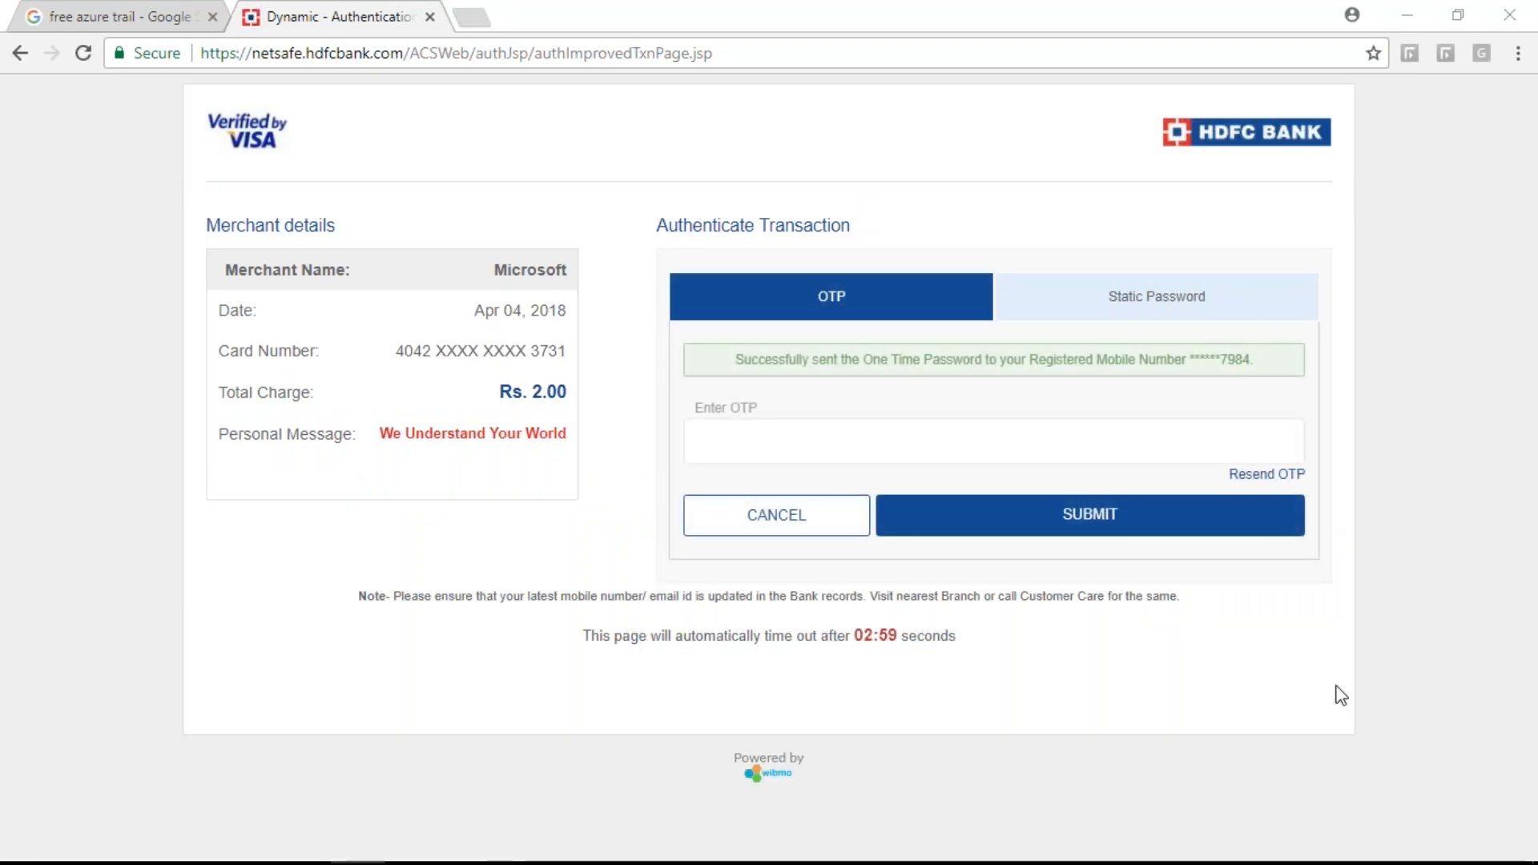
- Authenticate the Rs. 2.00 charge by pasting the static password and submitting
left_click(1177, 315)
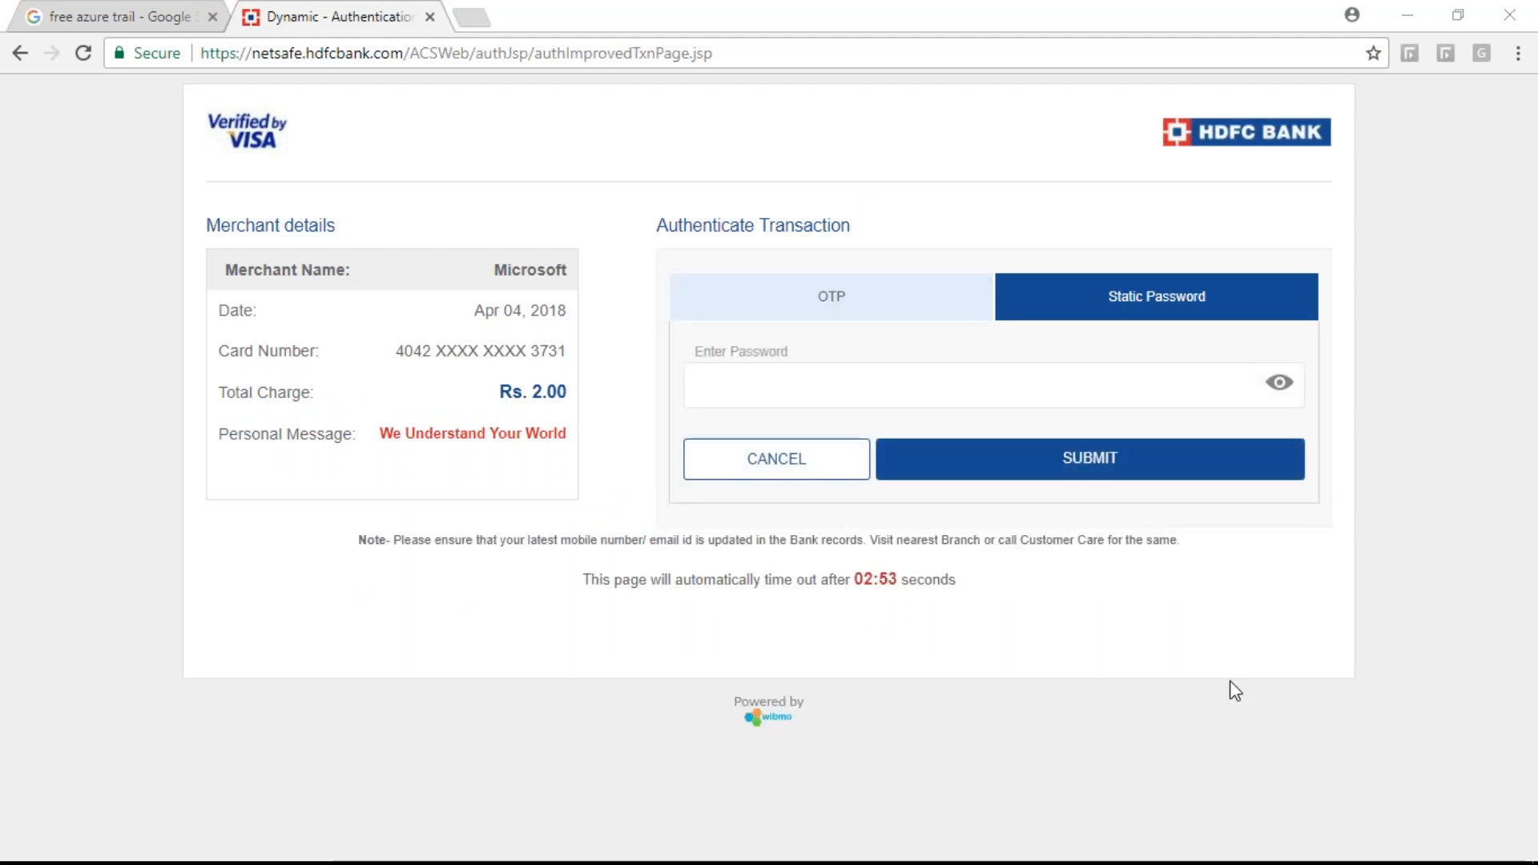
left_click(826, 396)
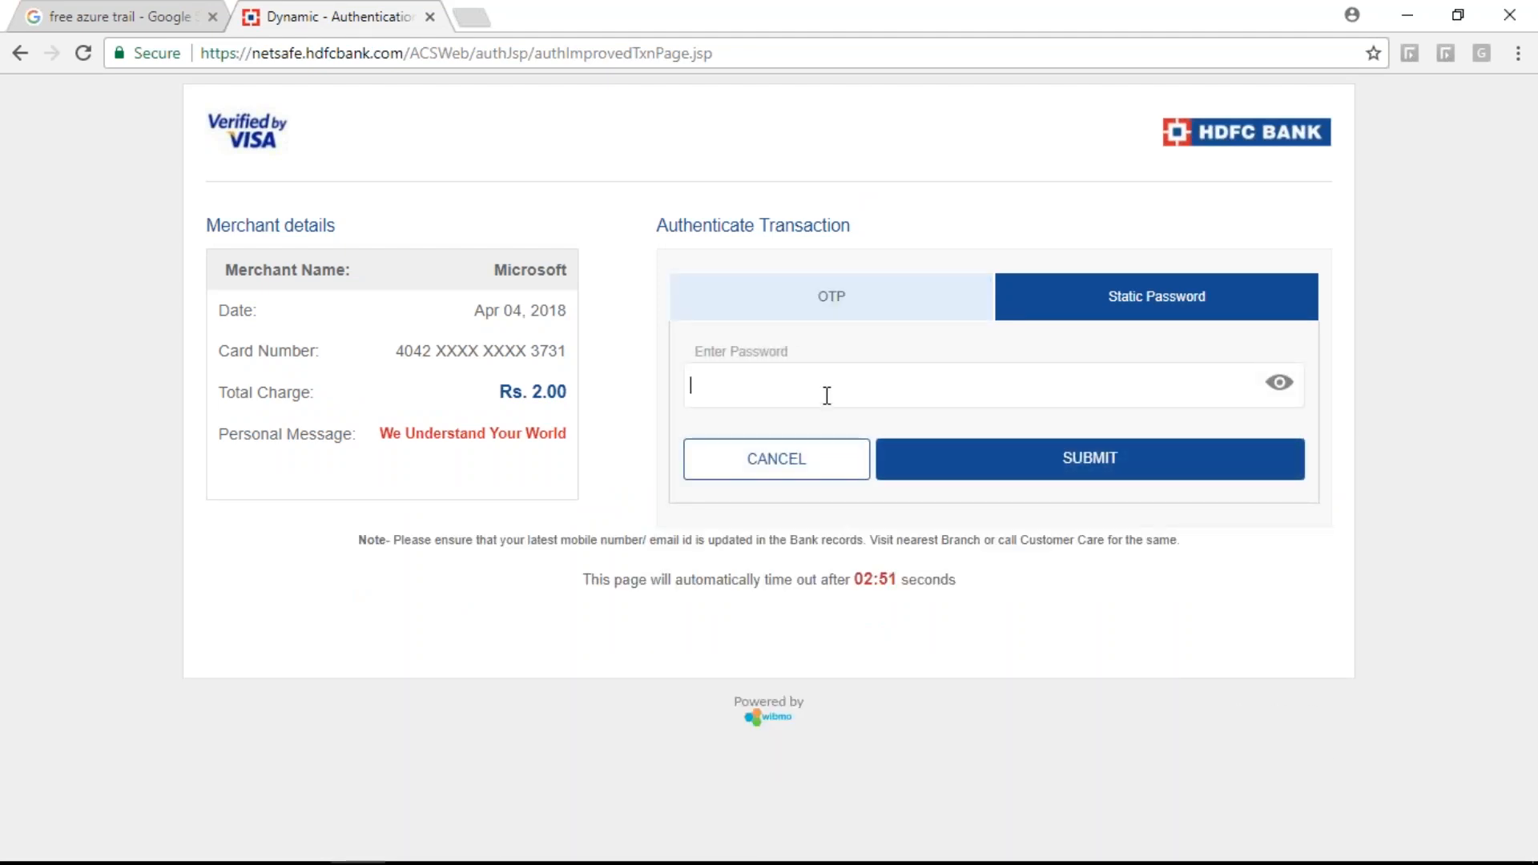
key("ctrl+v")
left_click(1033, 474)
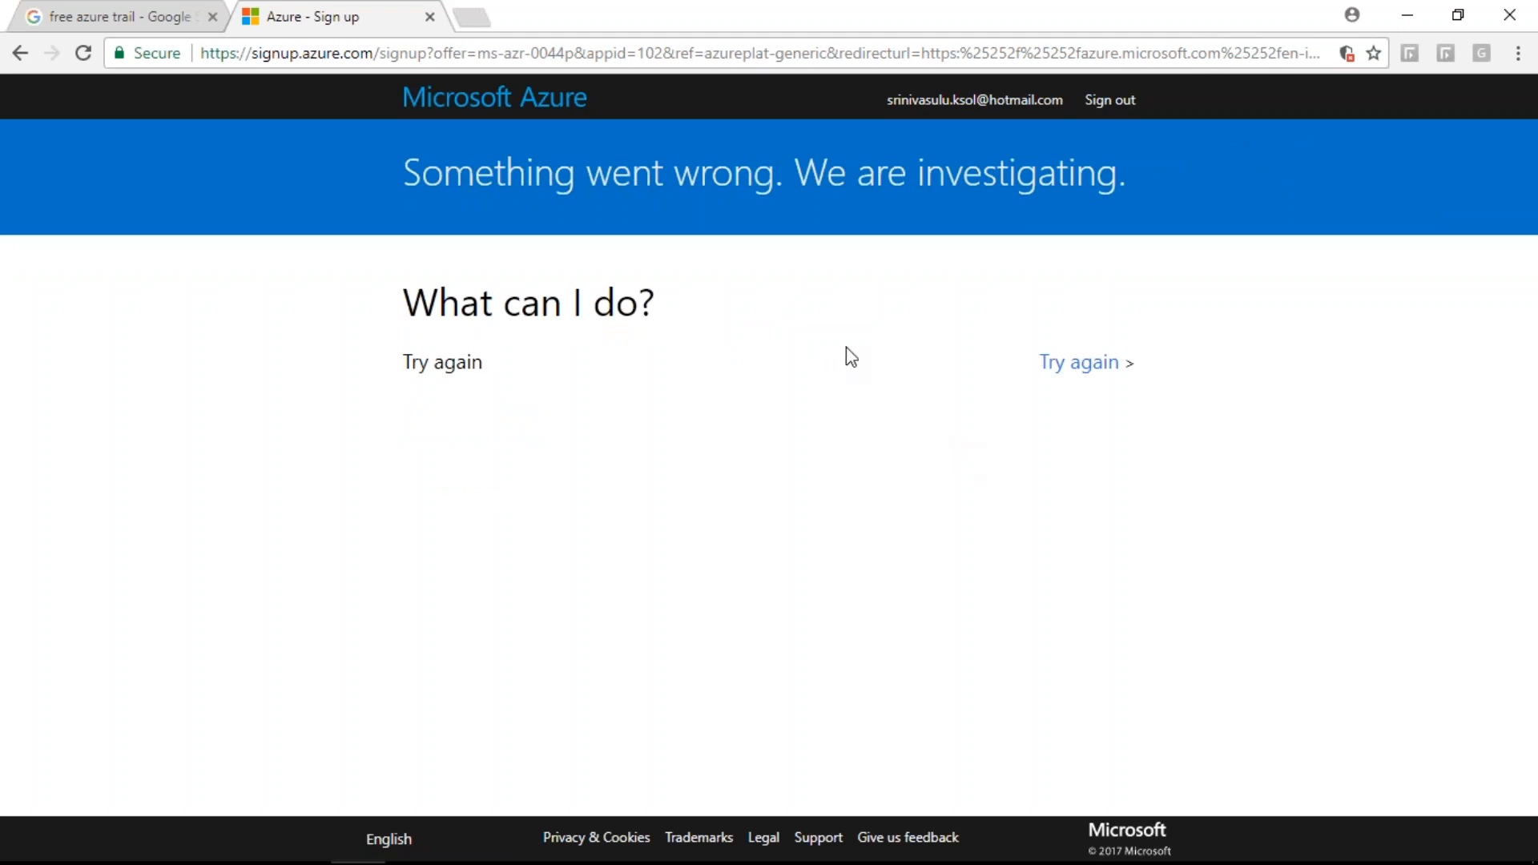
- Retry with the saved card, agree to the subscription agreement, and sign up
left_click(1066, 371)
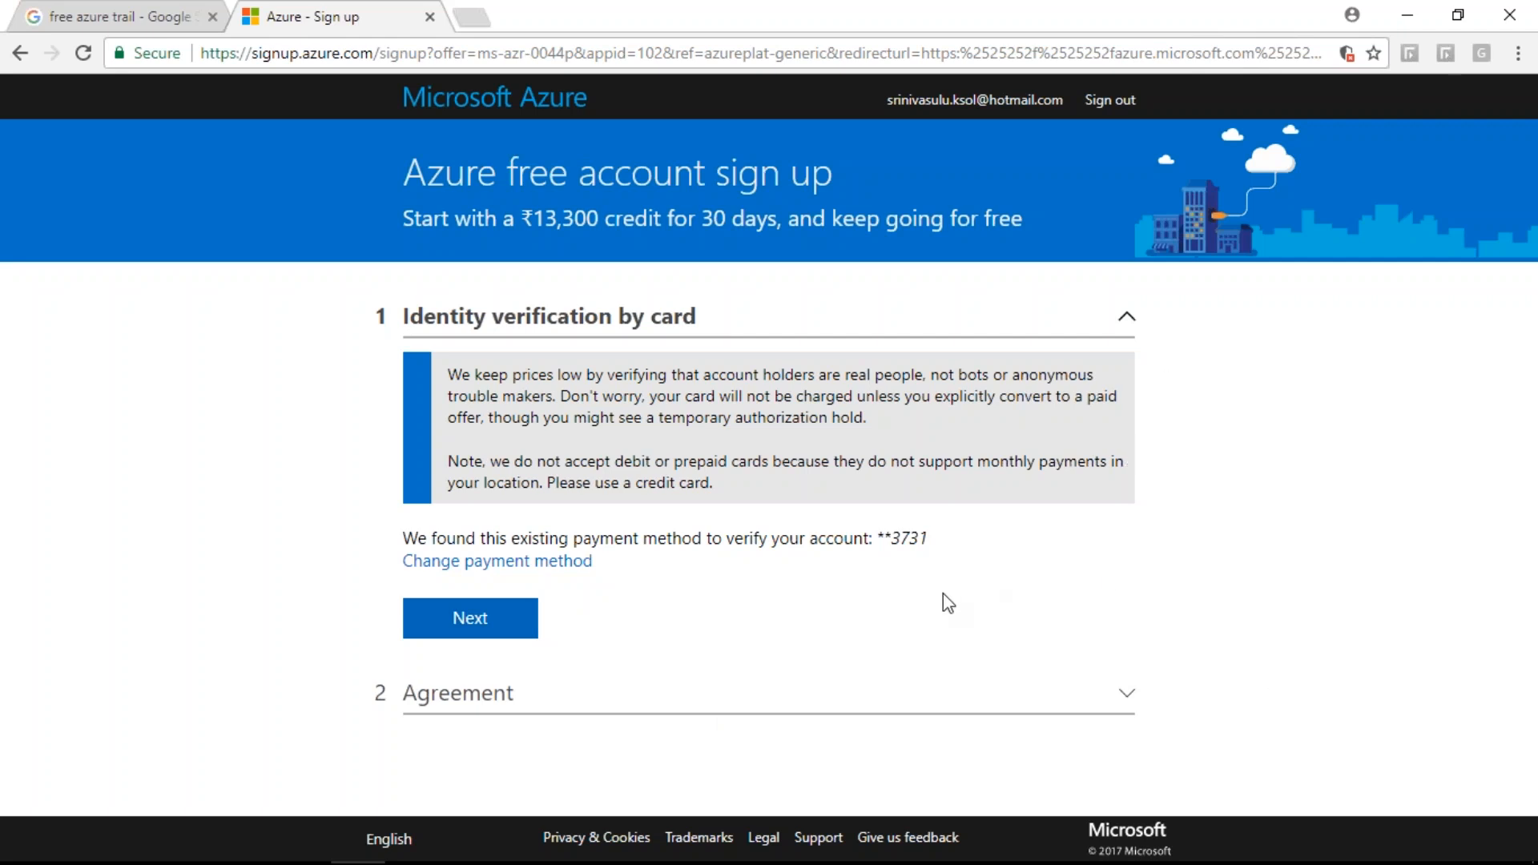
left_click(532, 622)
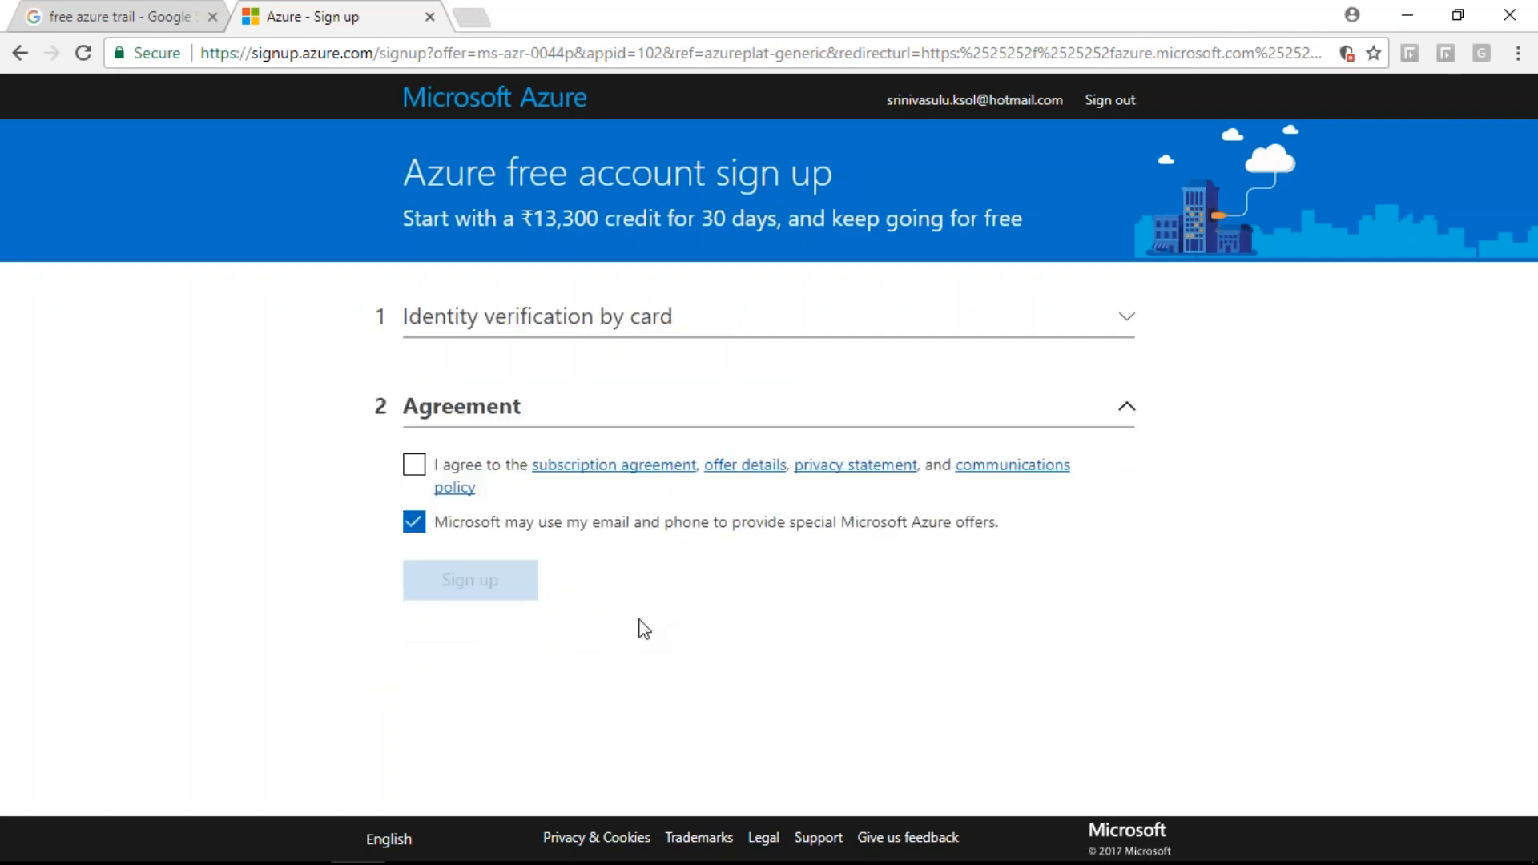
left_click(416, 469)
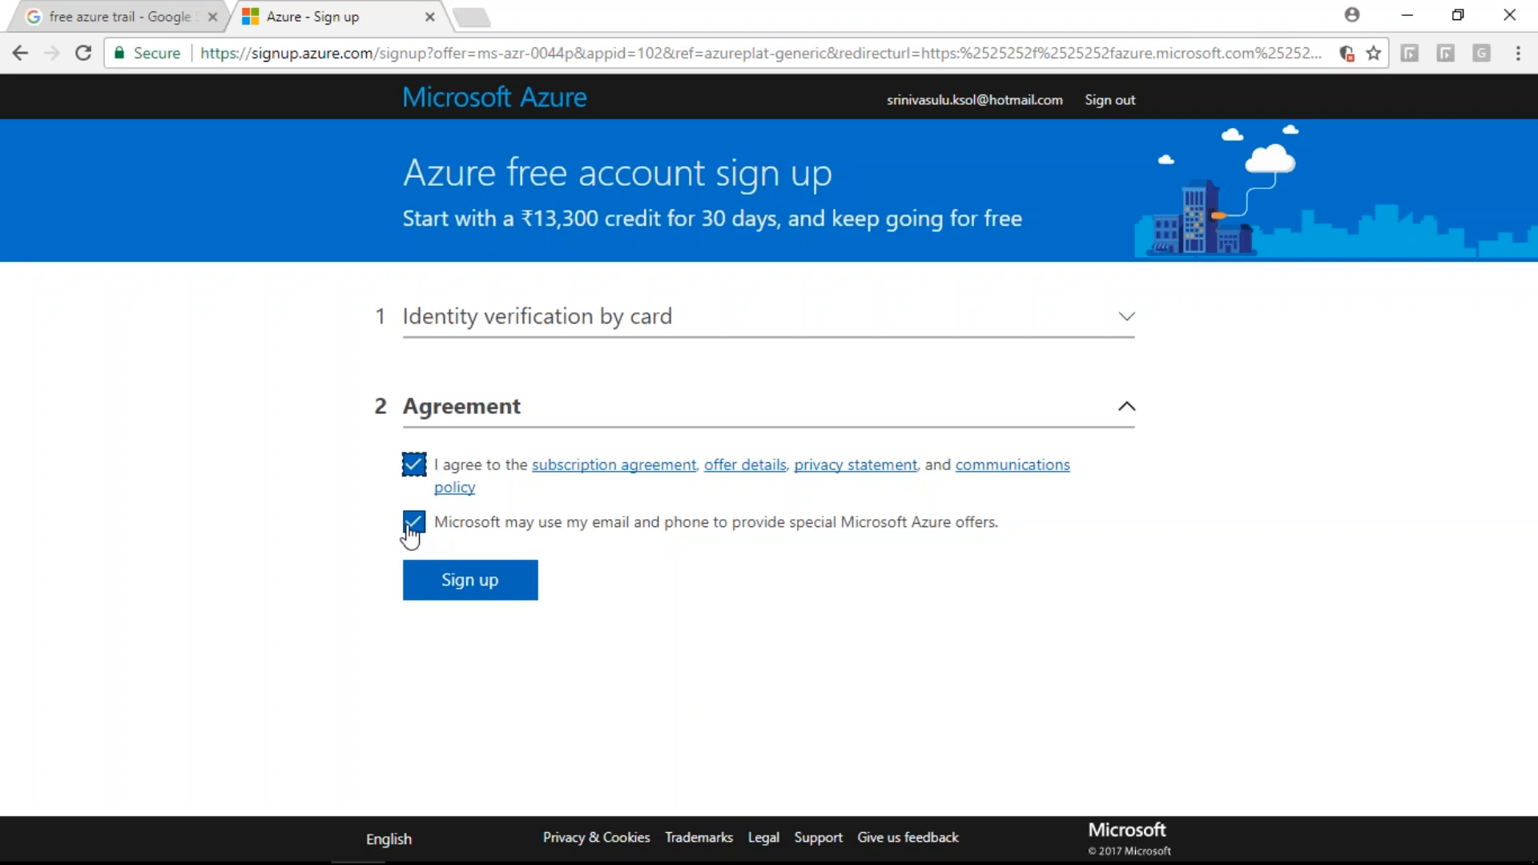
left_click(465, 597)
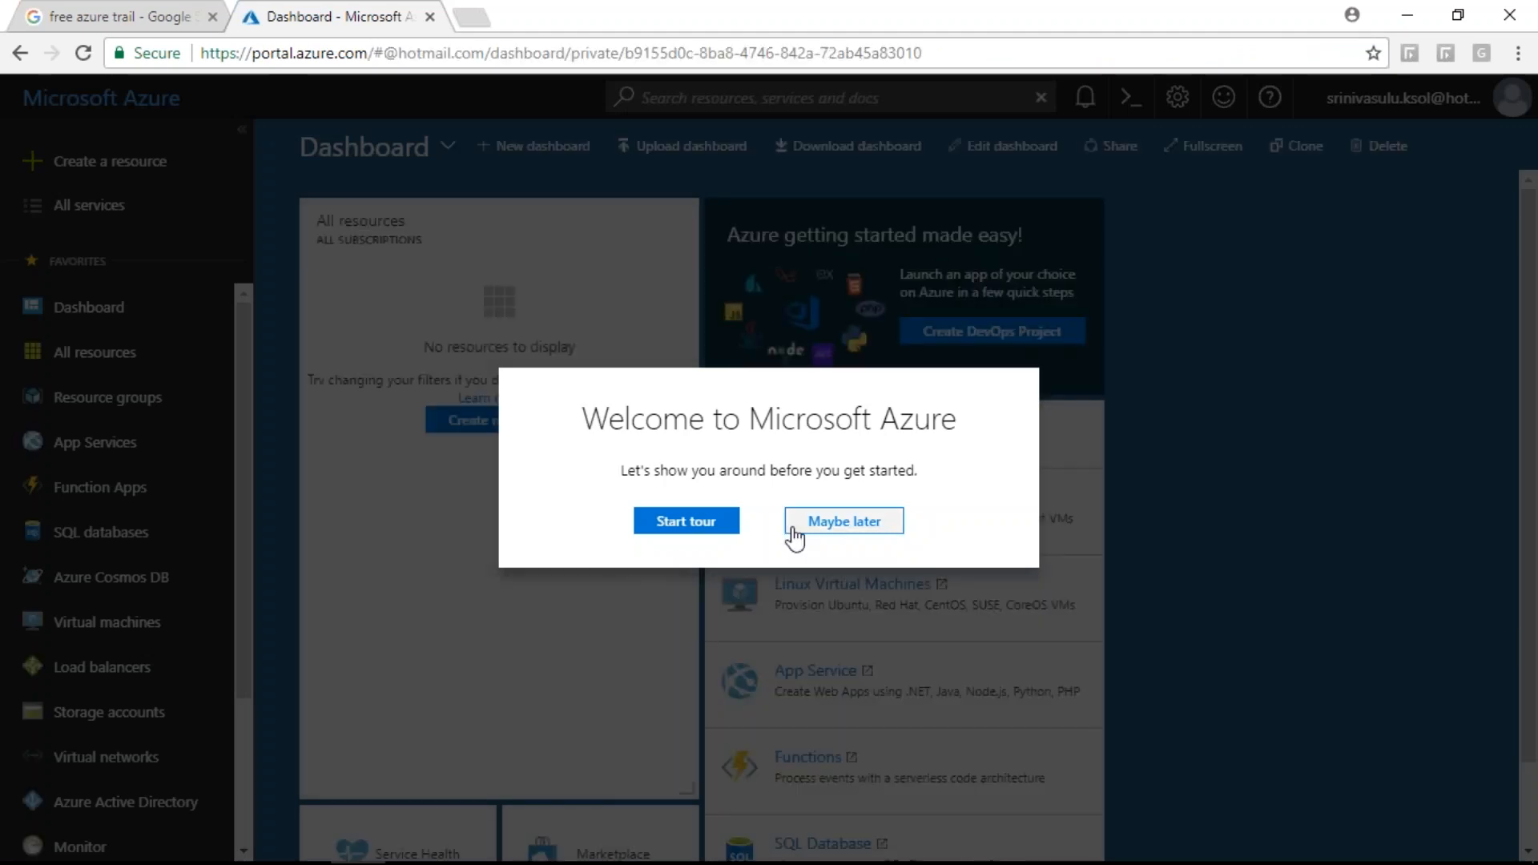
- Dismiss the welcome tour and open the empty Virtual machines list
left_click(845, 522)
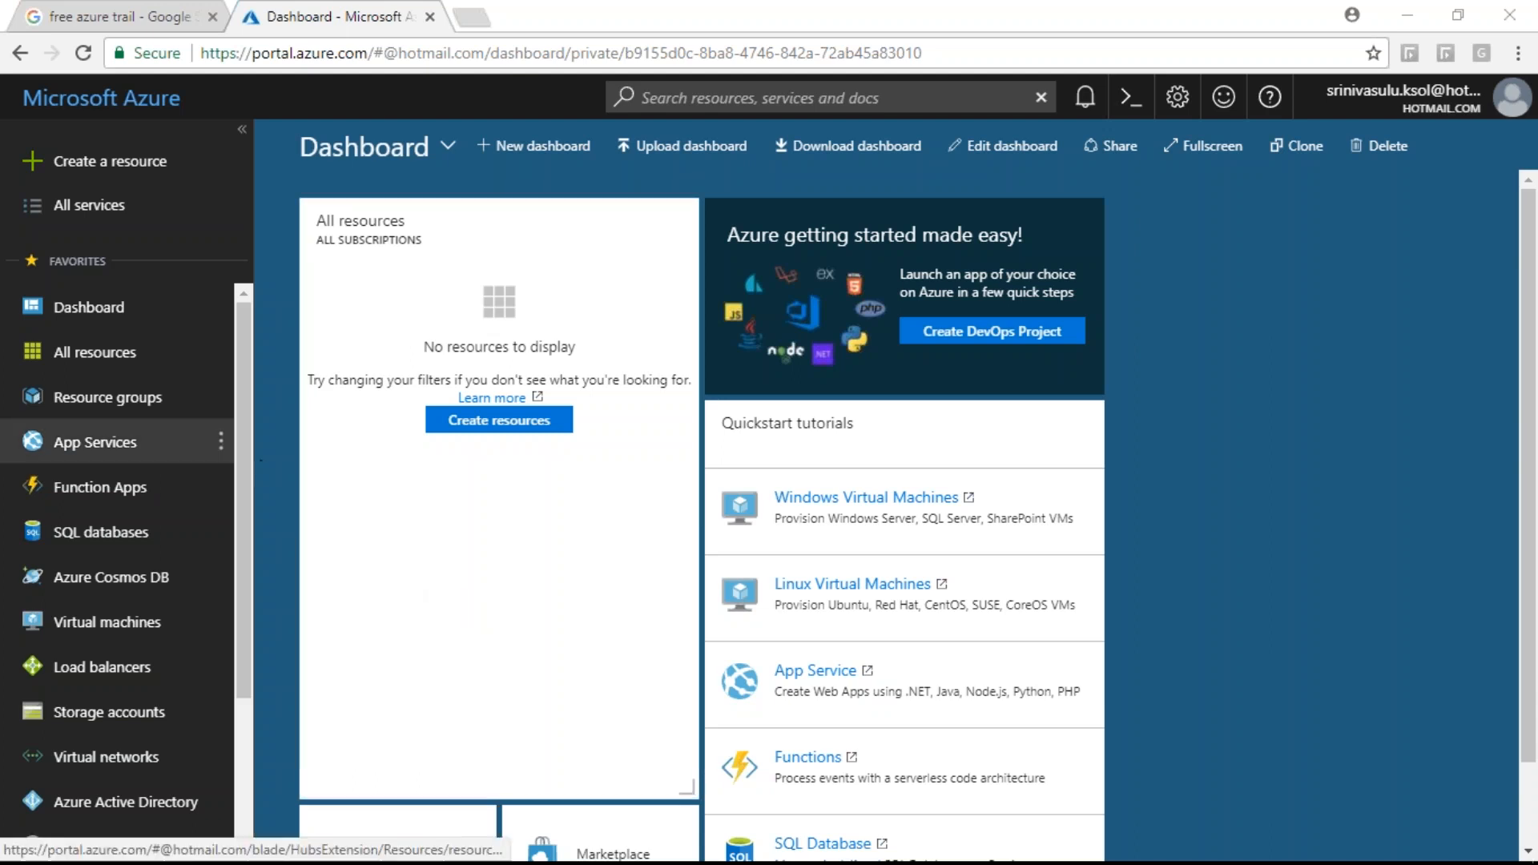
left_click(121, 630)
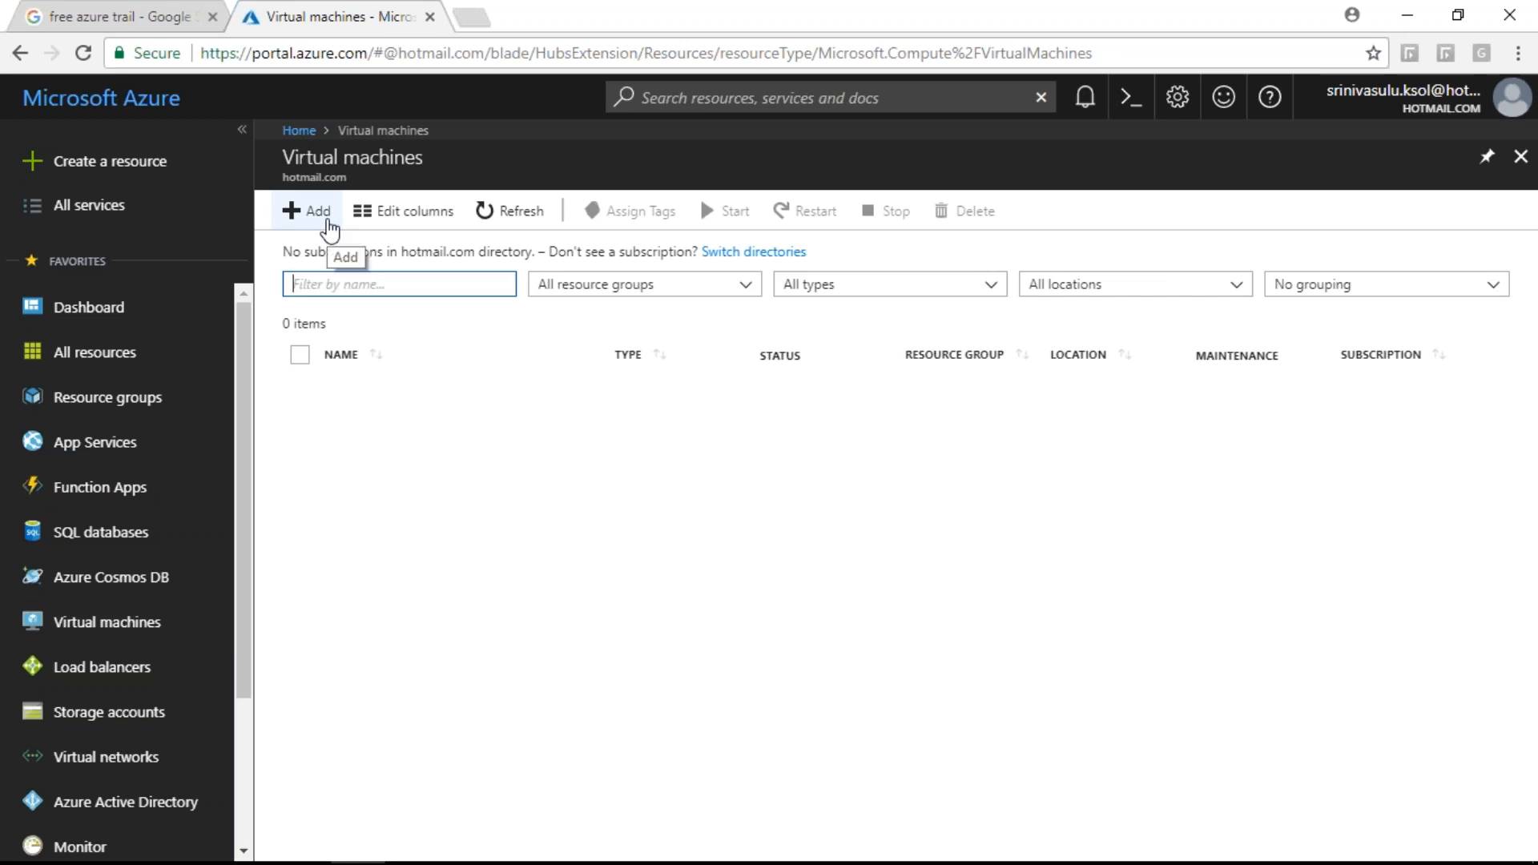
- Check notifications, then start adding a VM to reach the Compute marketplace
left_click(1085, 97)
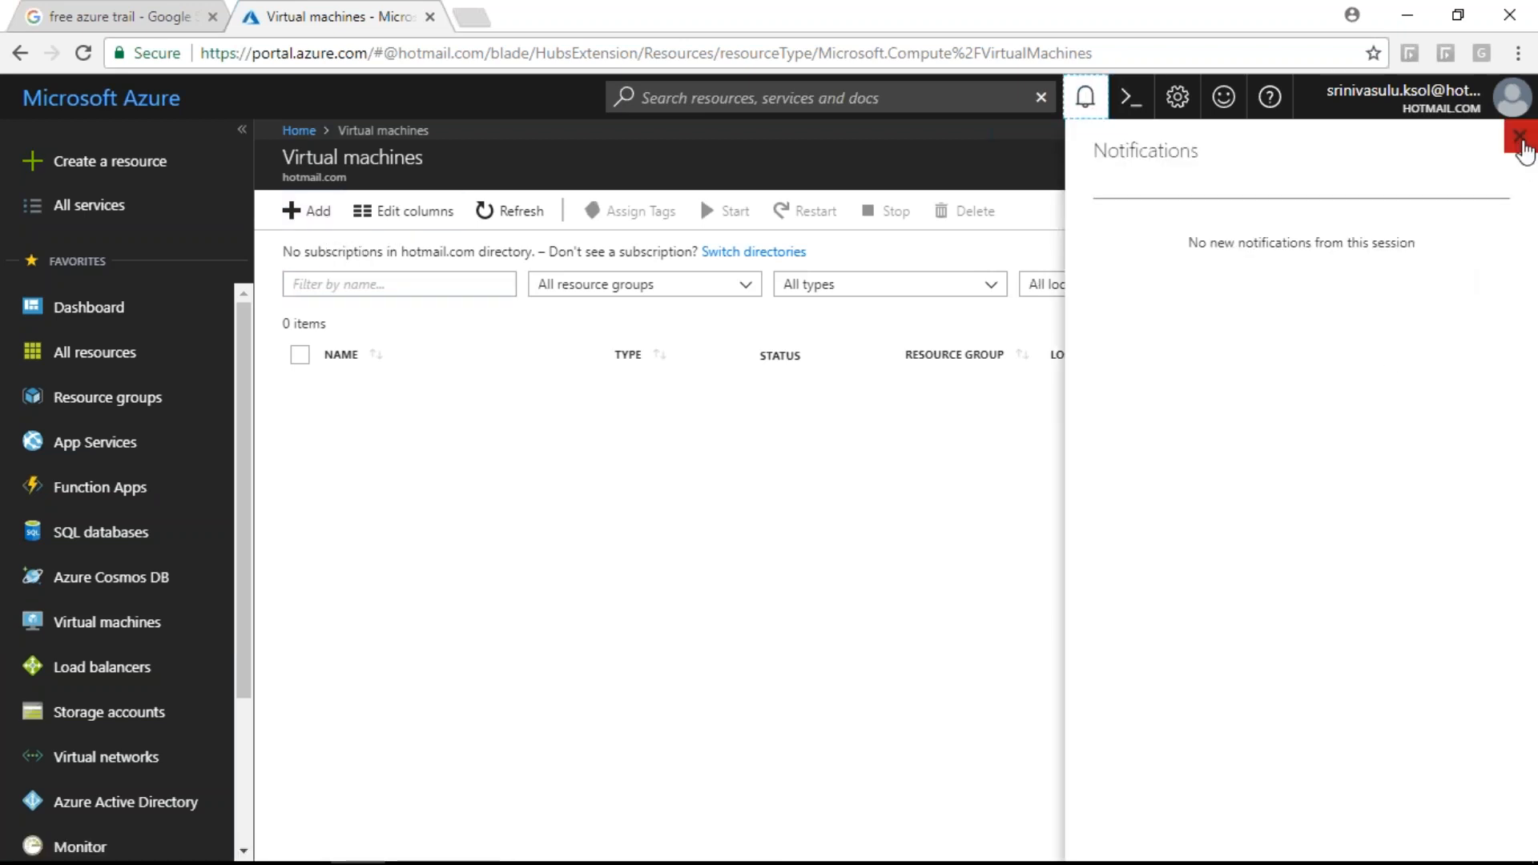
left_click(1520, 137)
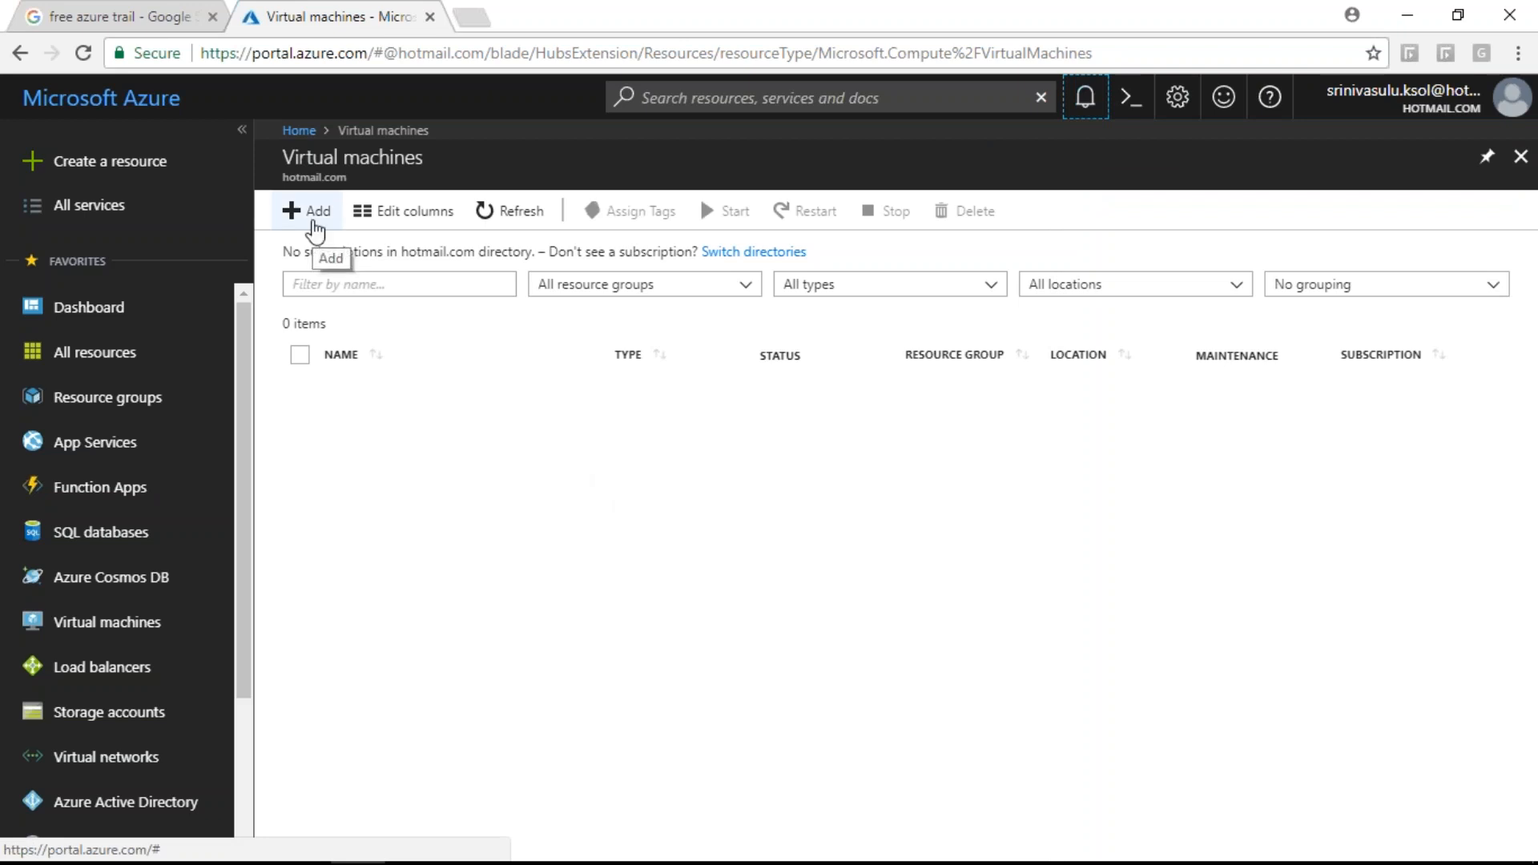
left_click(314, 224)
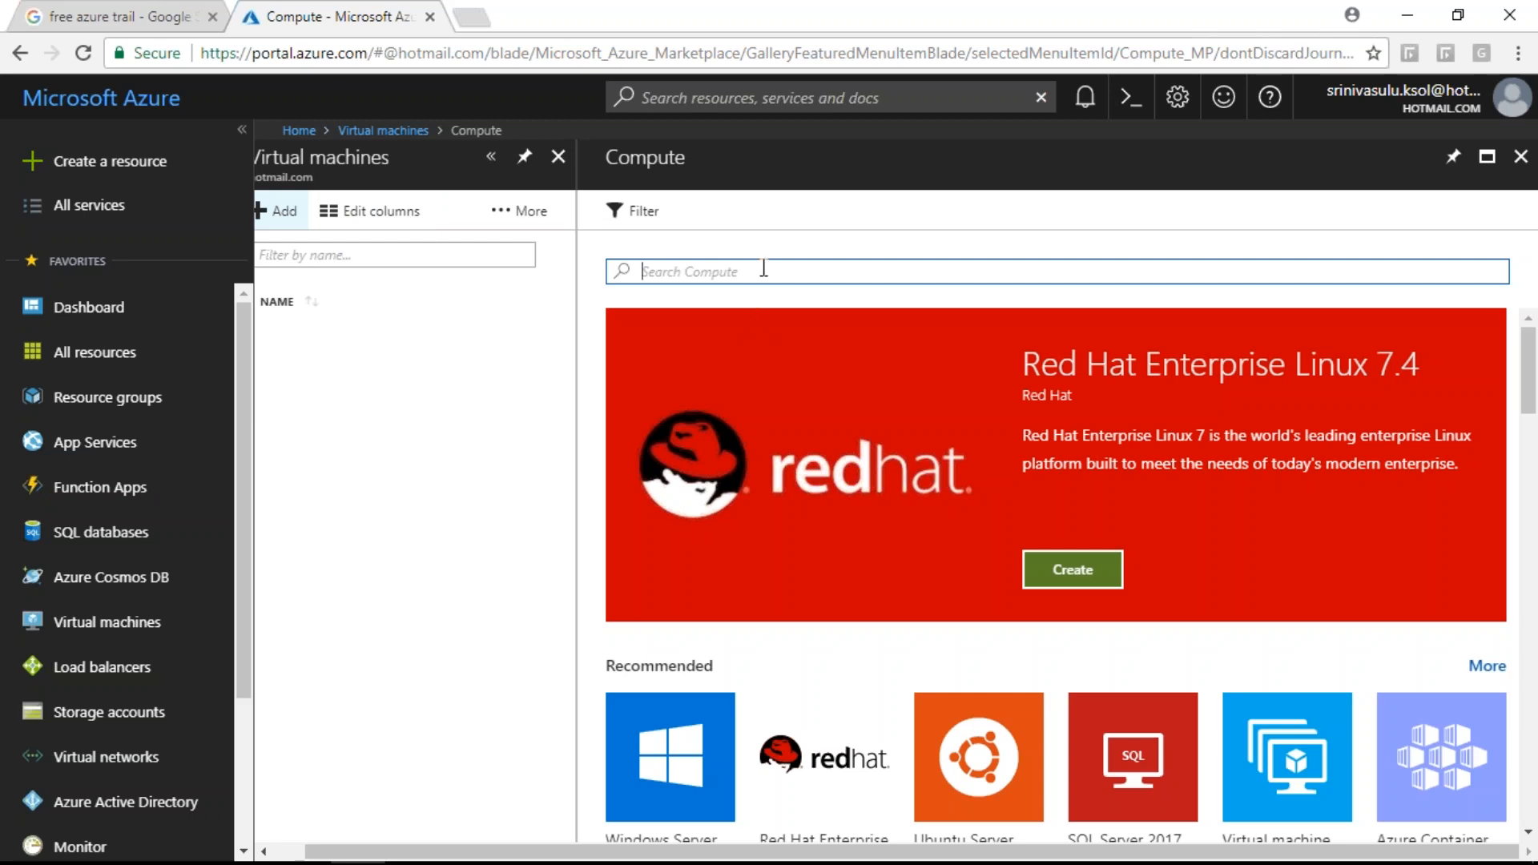
- Search Compute for Windows Server and select the Windows Server 2012 R2 Datacenter image
type("window")
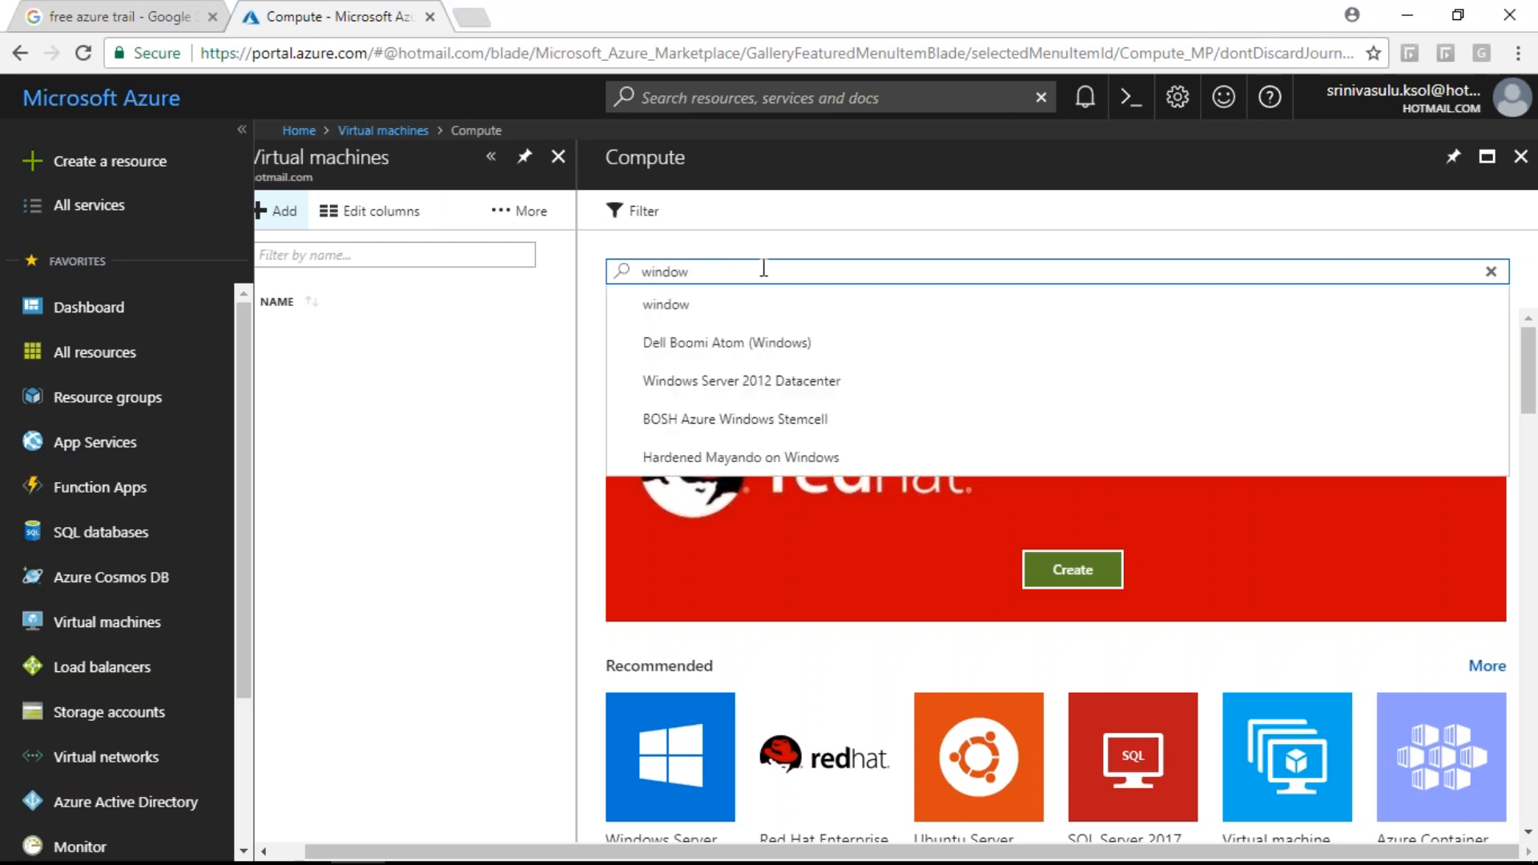
key("BackSpace")
key("BackSpace")
key("BackSpace")
key("BackSpace")
key("BackSpace")
key("BackSpace")
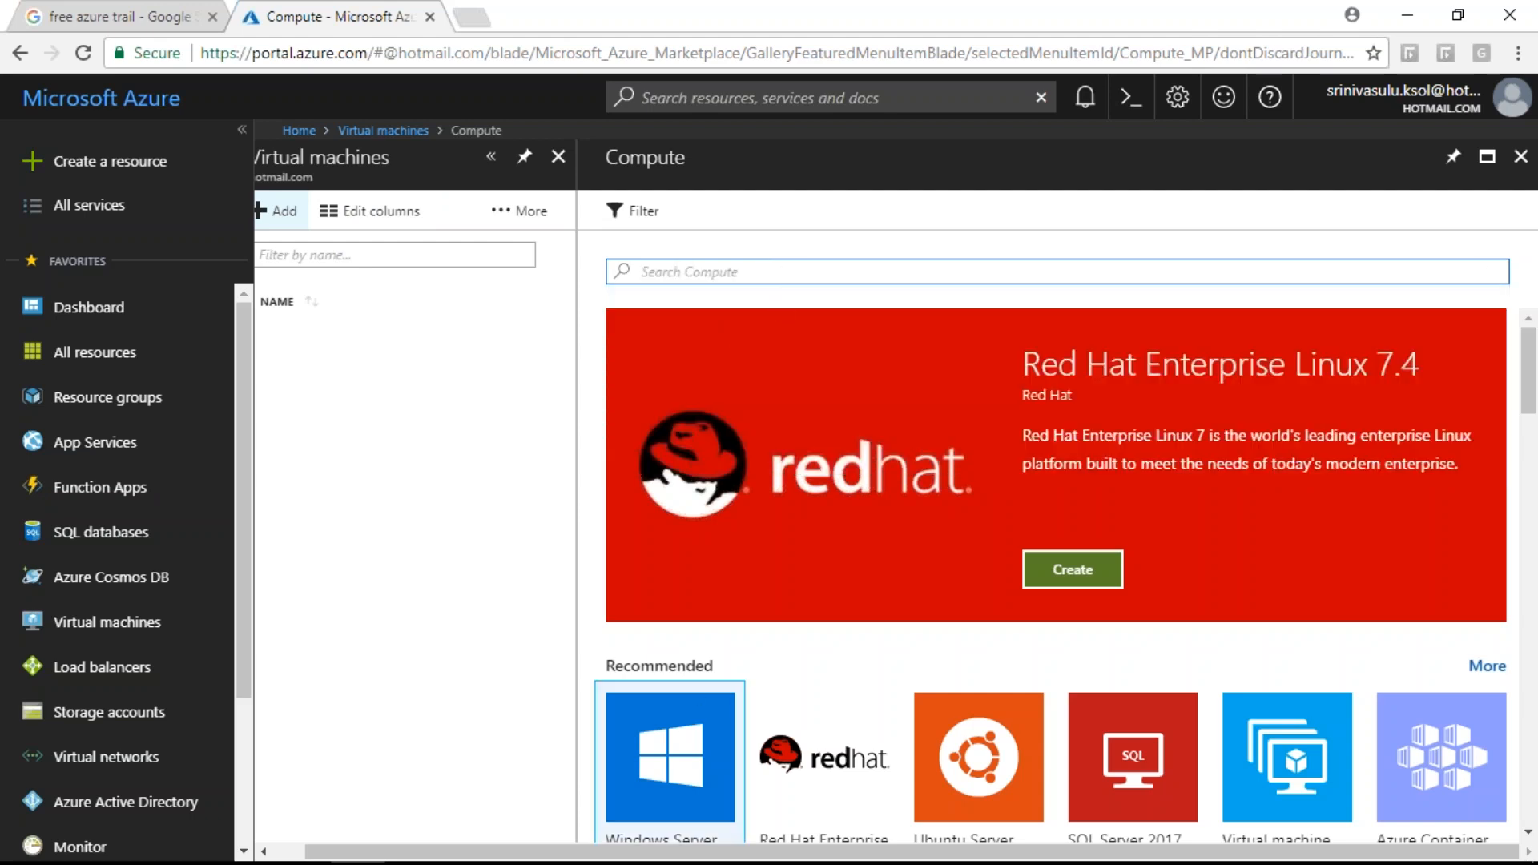
left_click(673, 702)
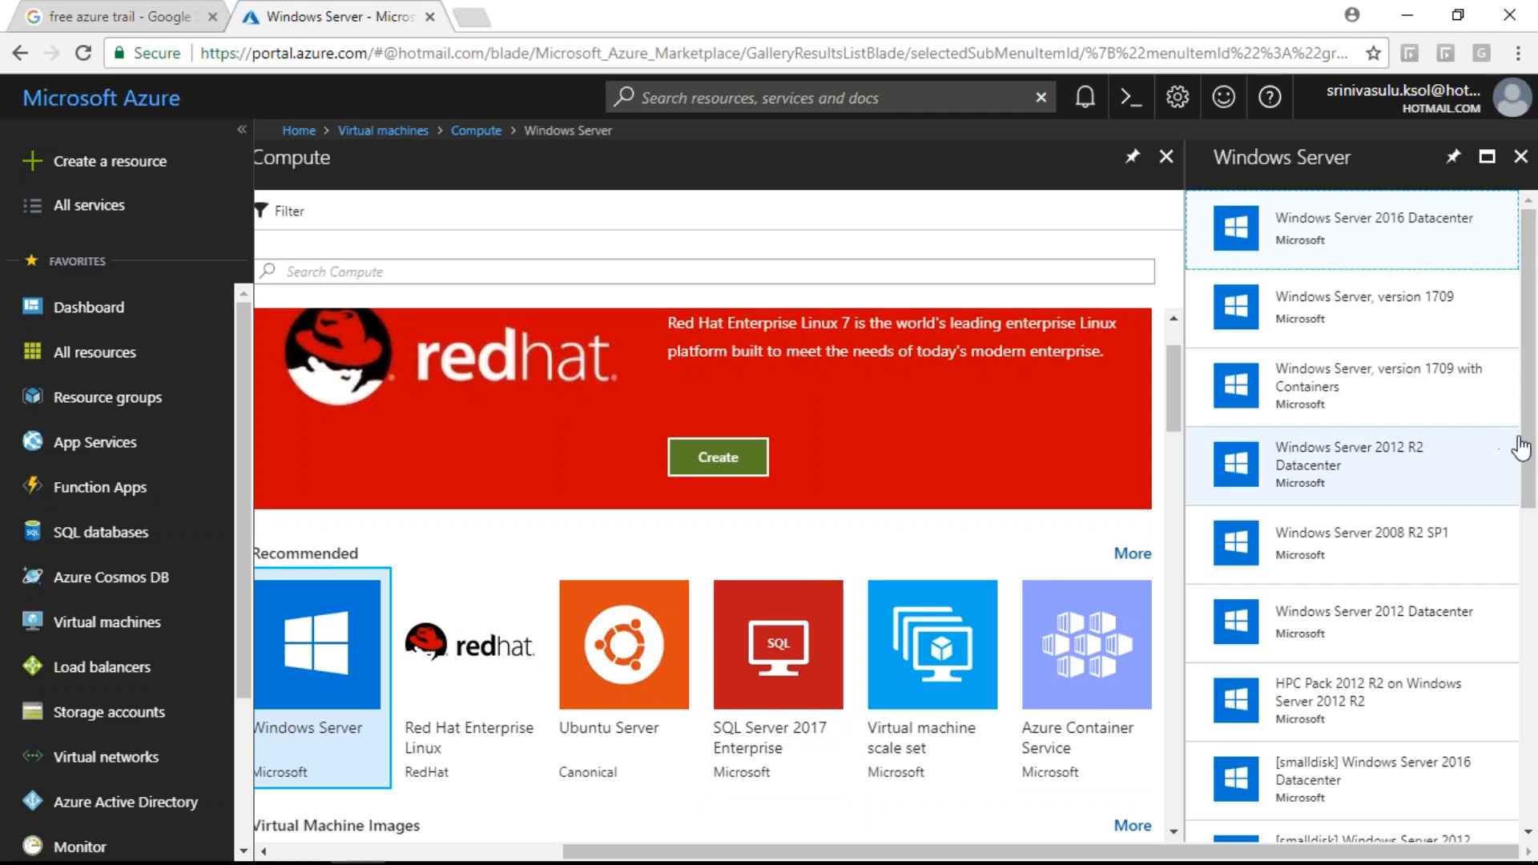
left_click(1291, 466)
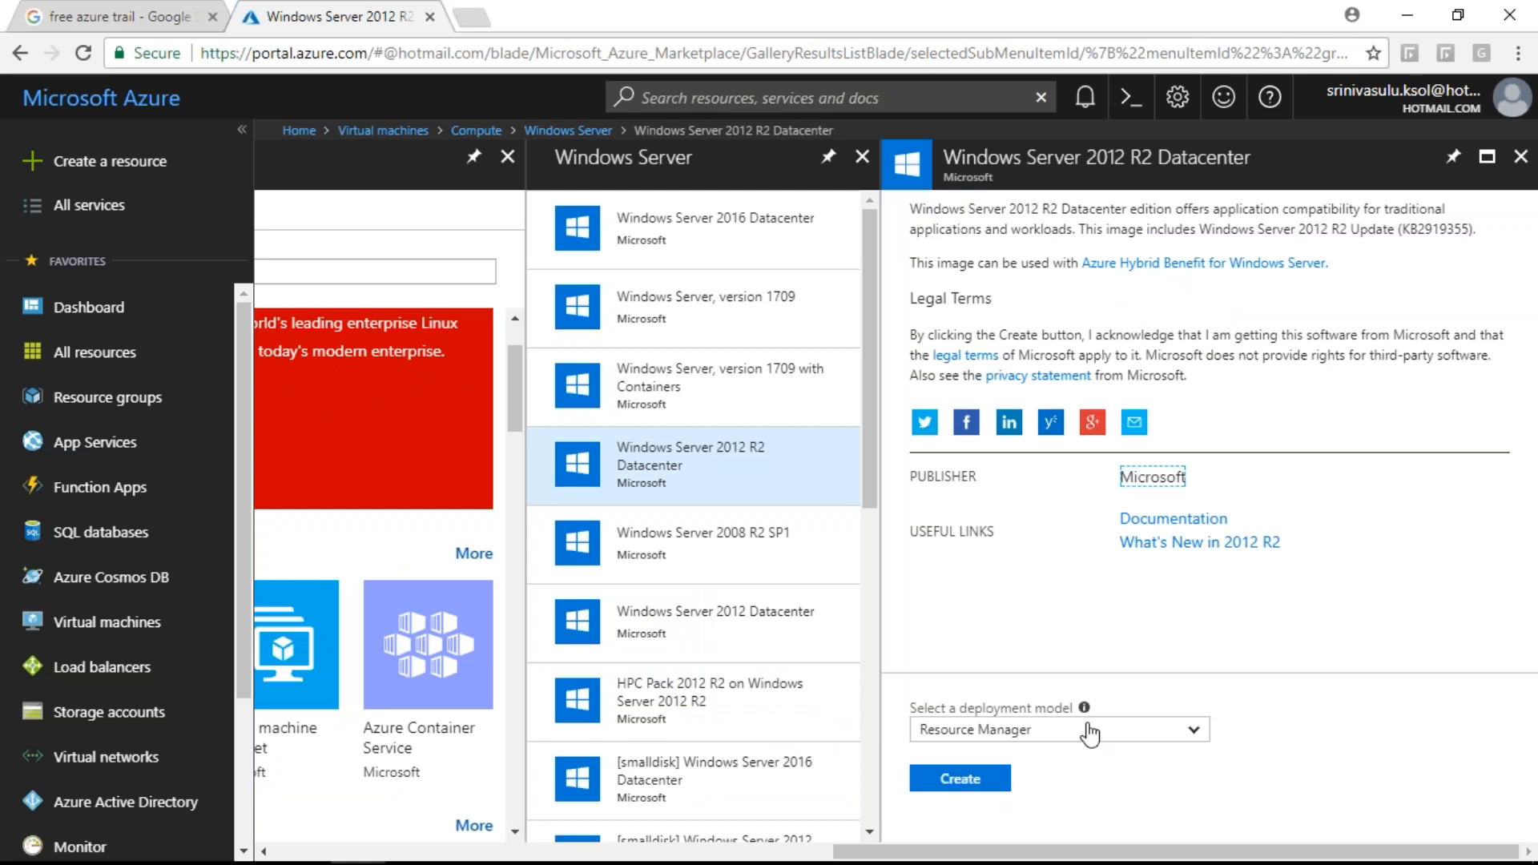
- Create a VM from the Windows Server 2012 R2 Datacenter image, revealing the no-subscriptions notice
left_click(945, 783)
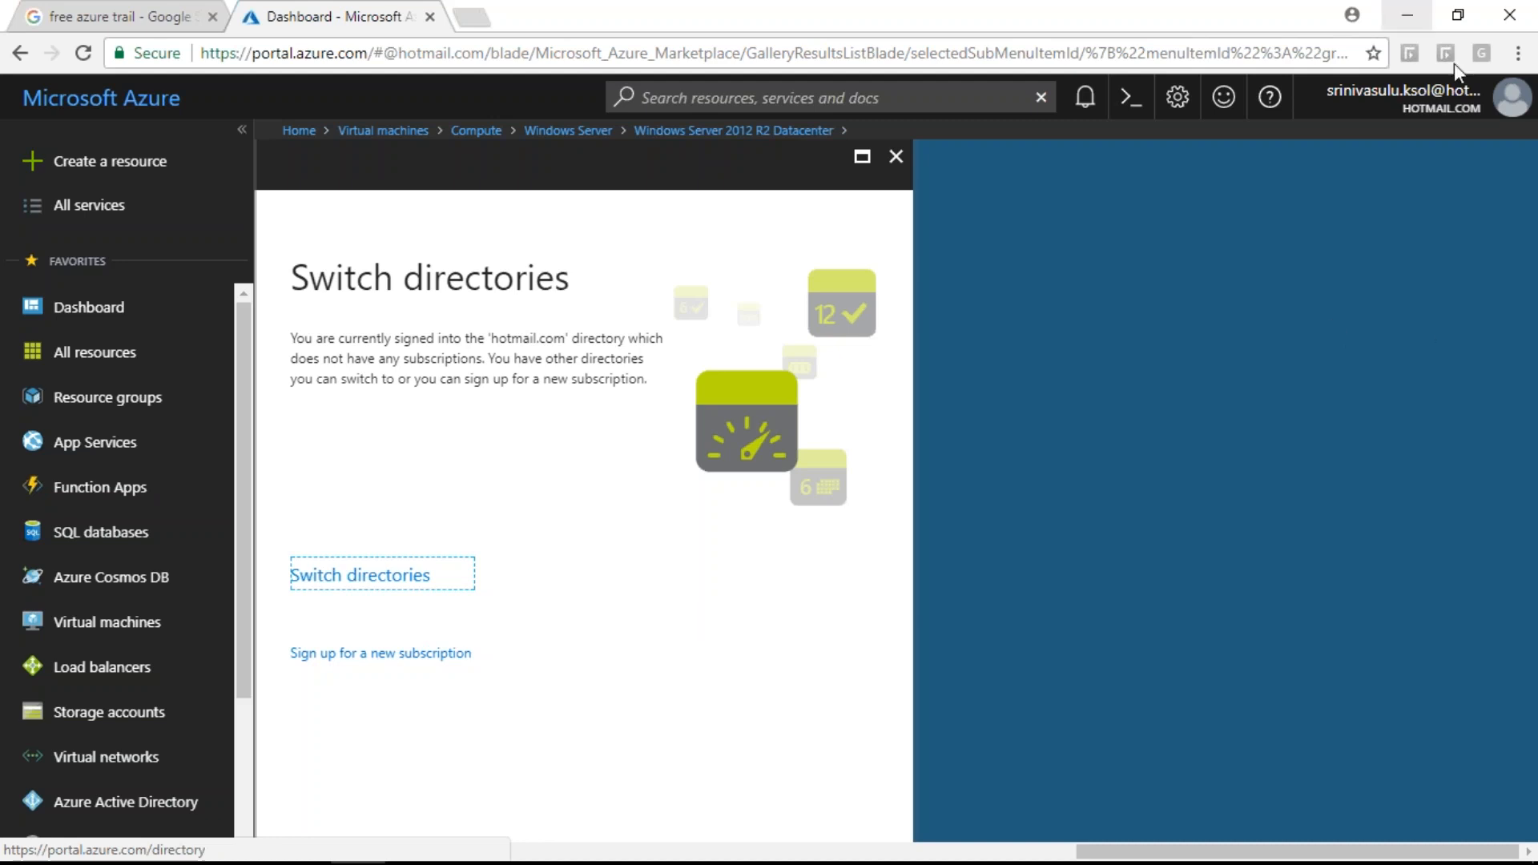
- Sign out of the portal and go back to portal.azure.com
left_click(1475, 108)
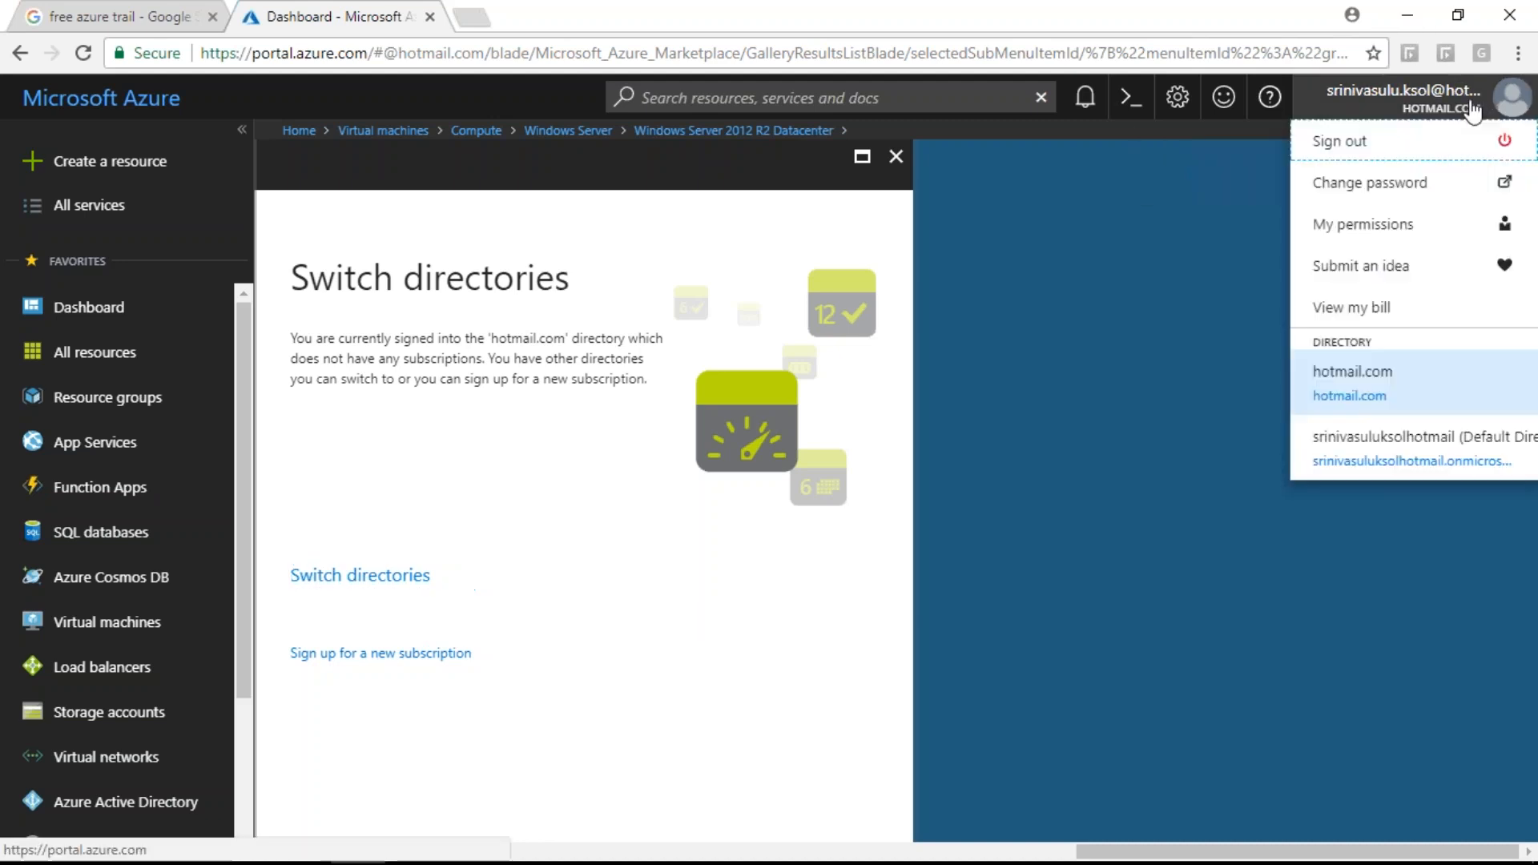
left_click(1369, 144)
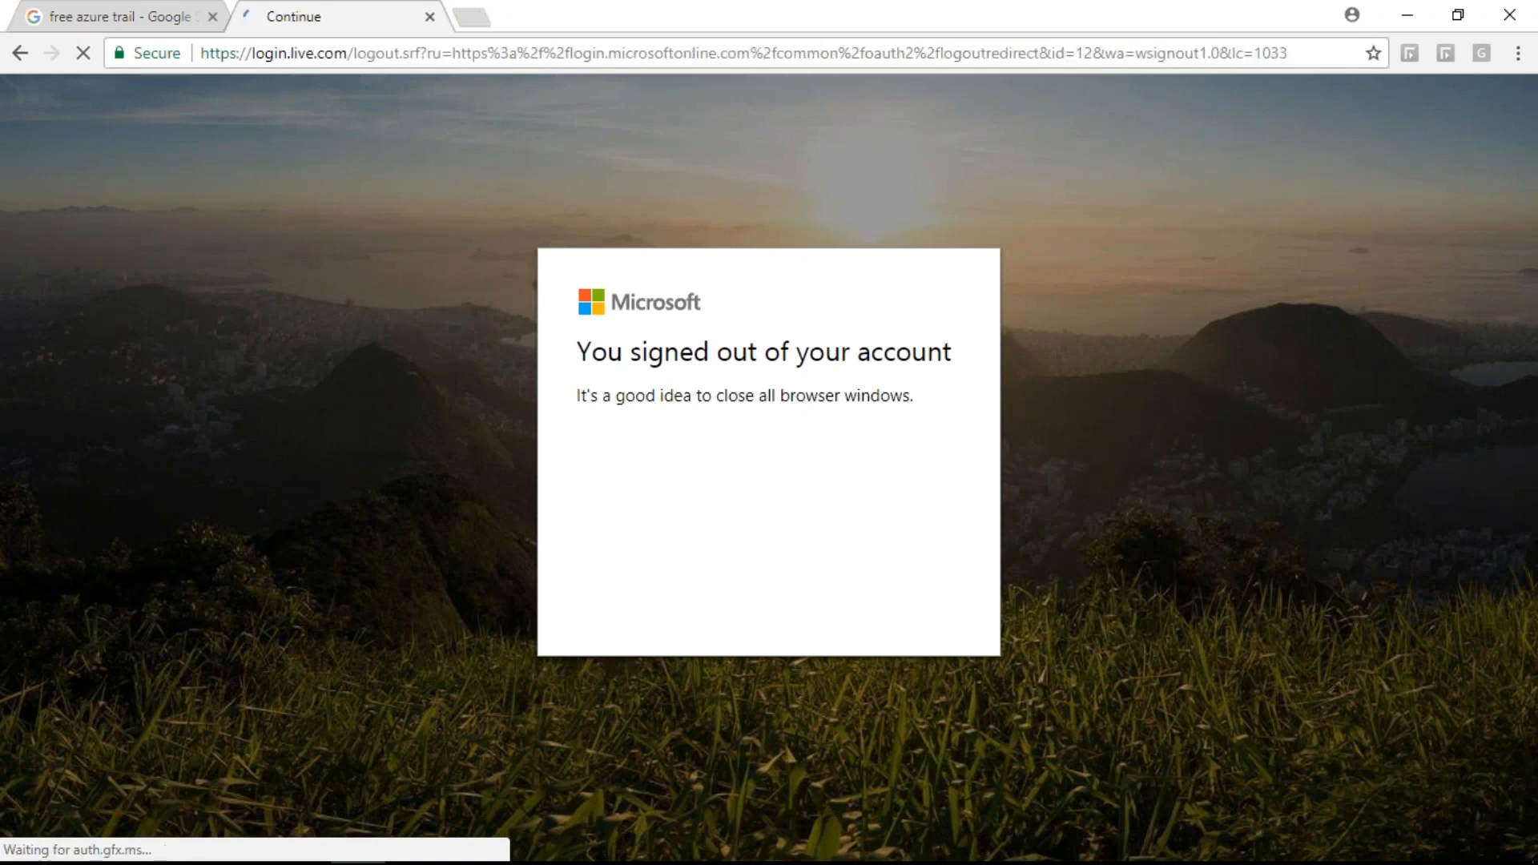
left_click(456, 53)
type("porta")
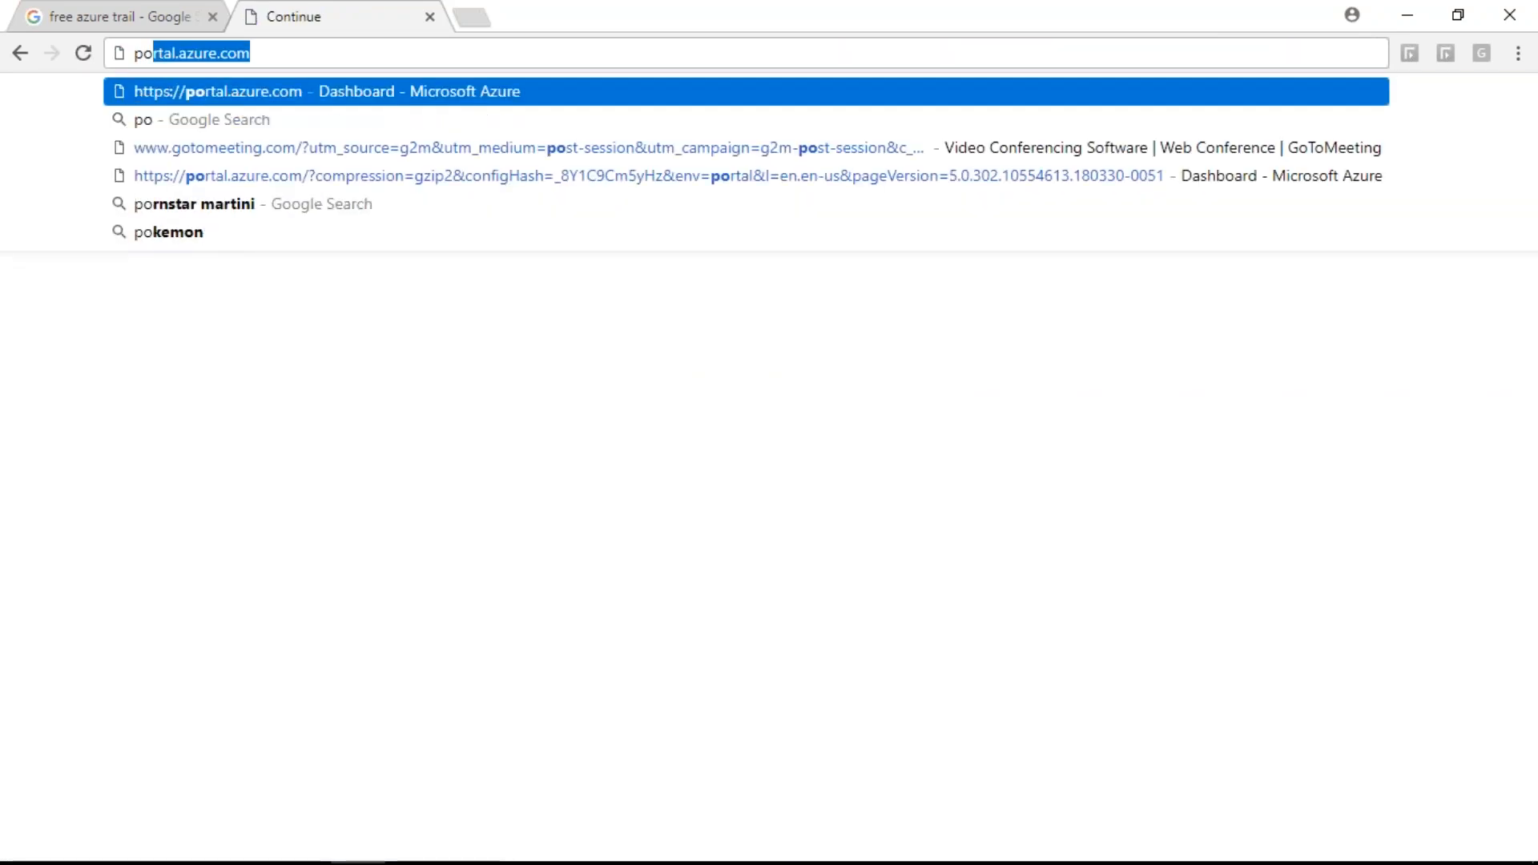
type("l.")
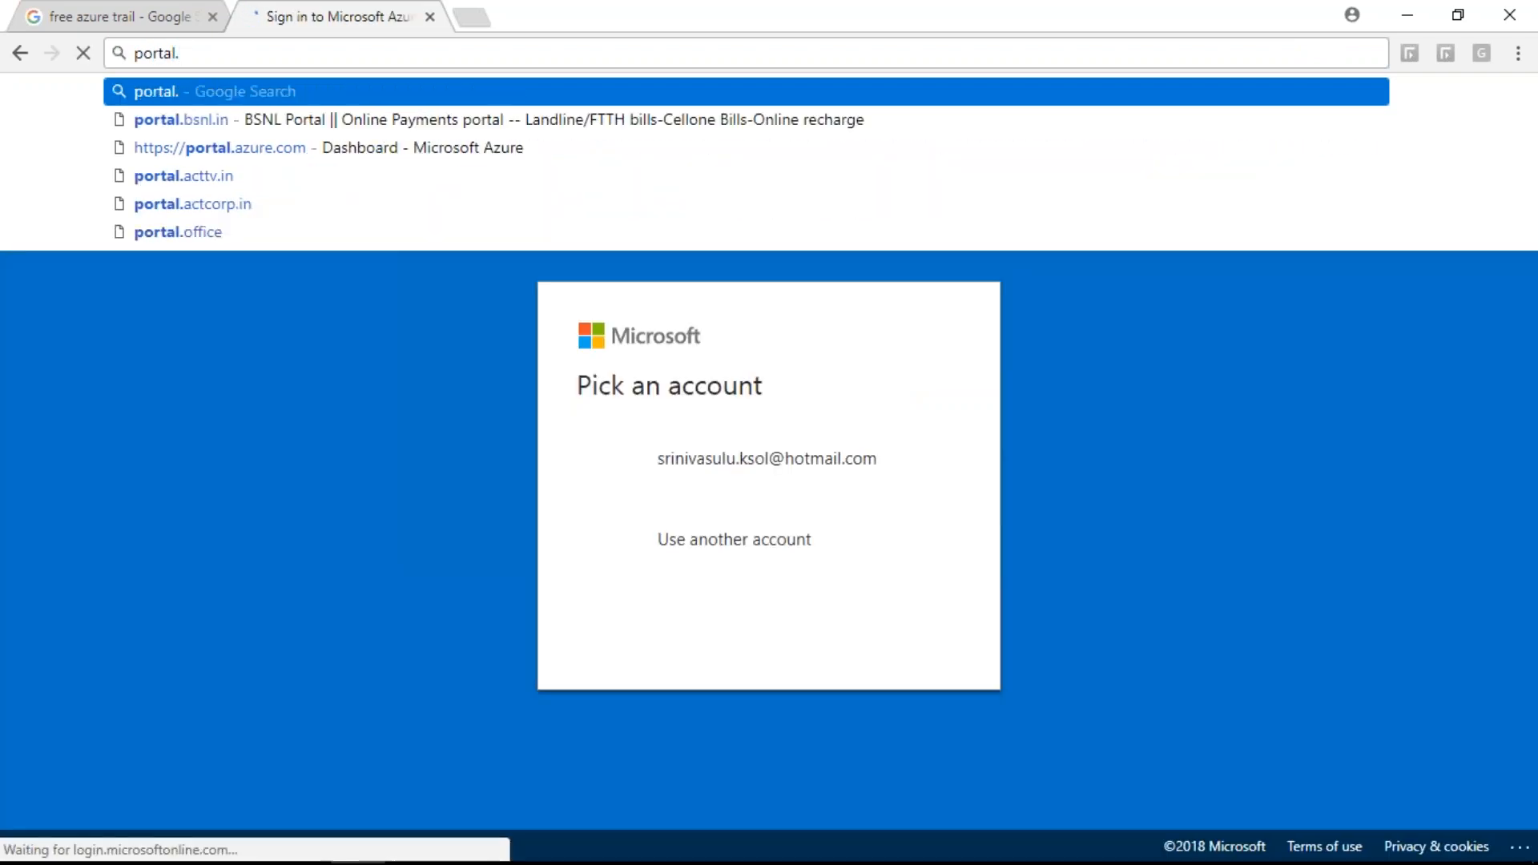
left_click(378, 150)
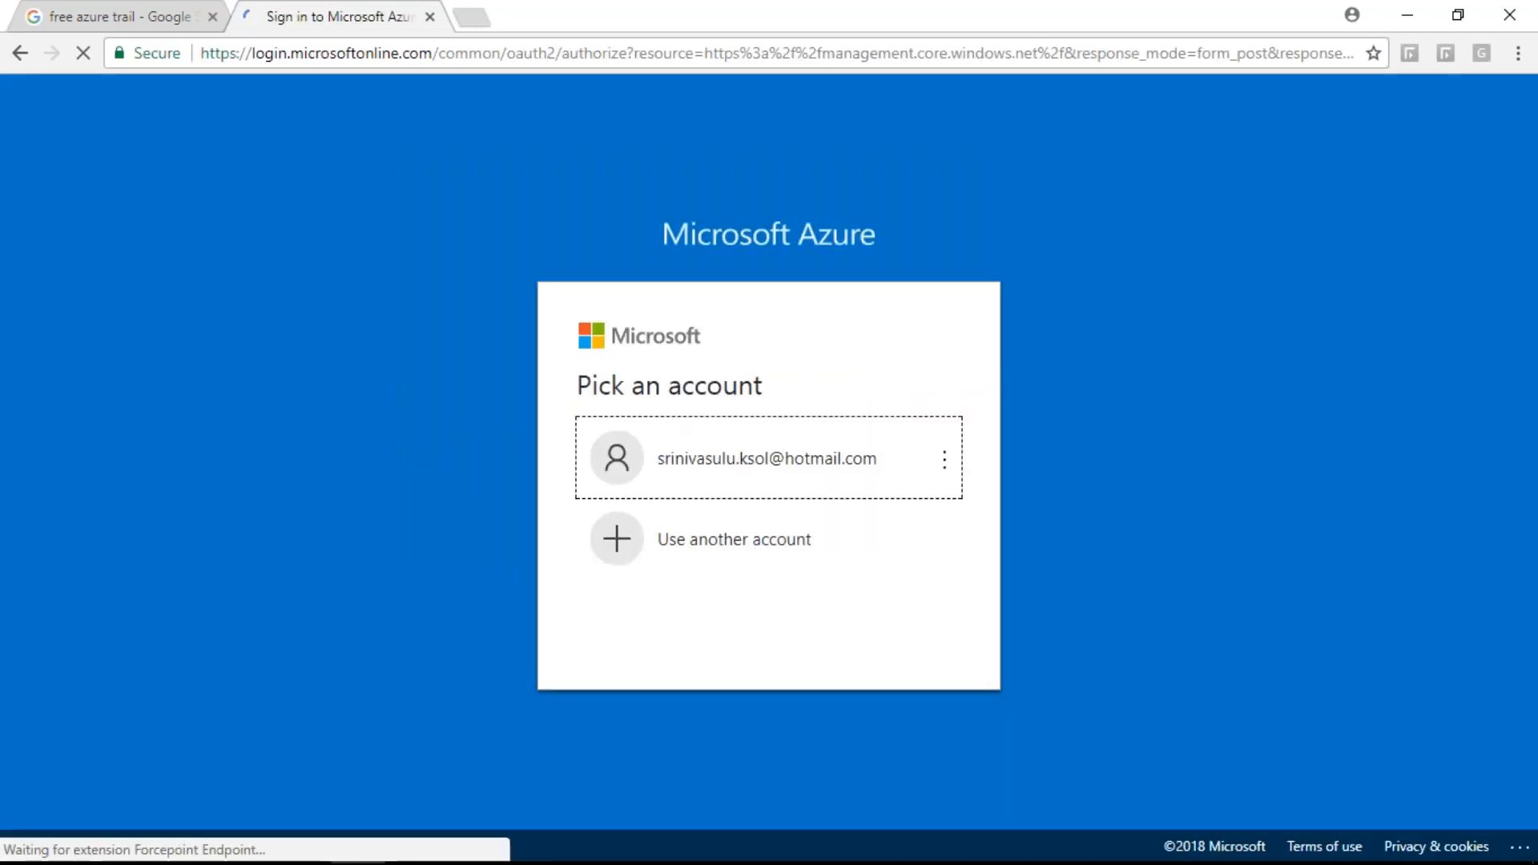
- Sign back in with the same account and its password
left_click(762, 476)
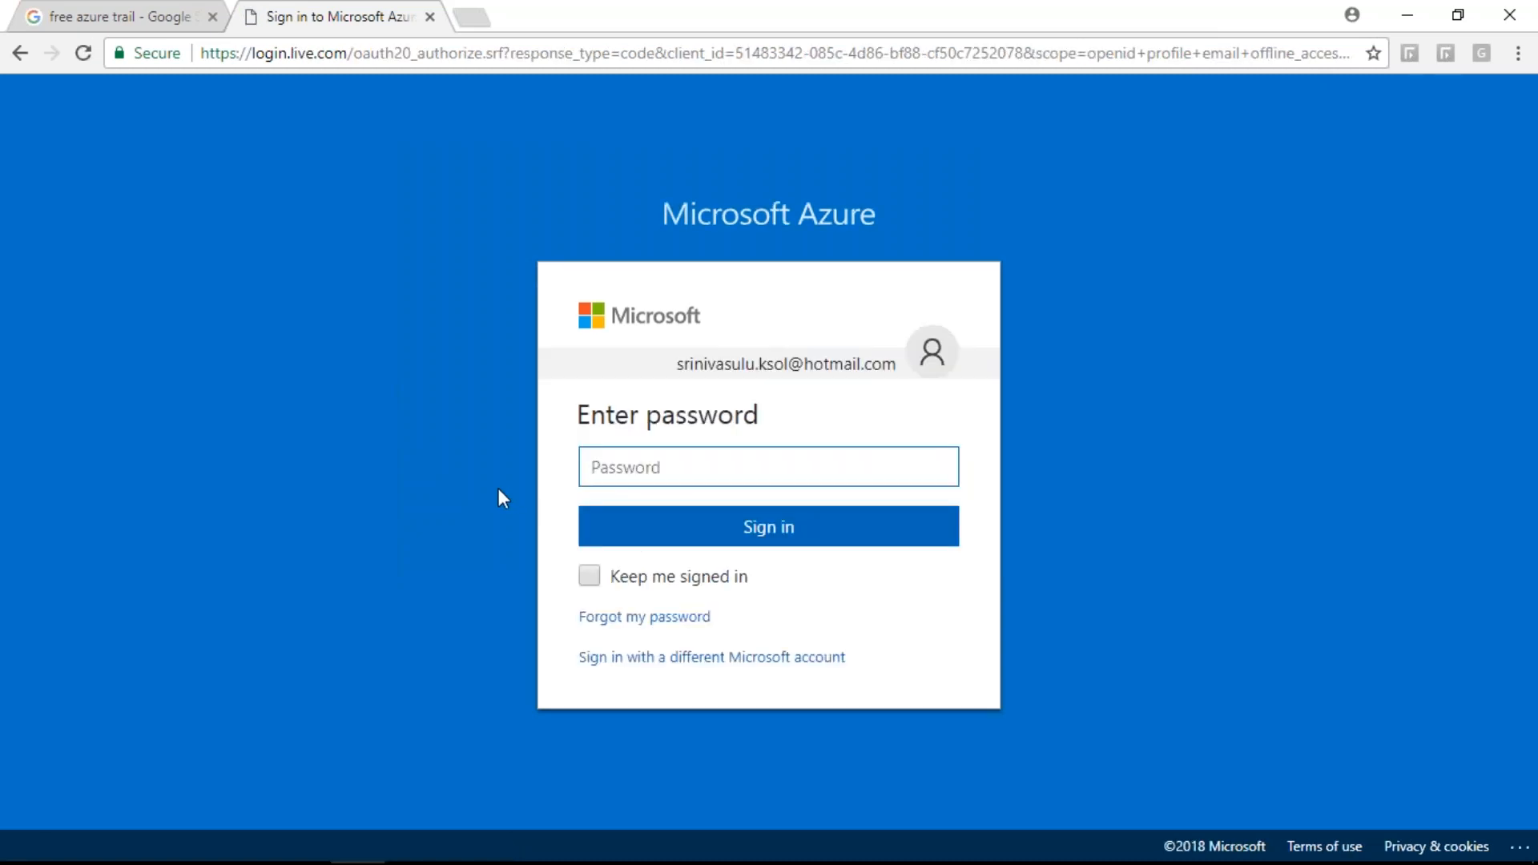
type("******")
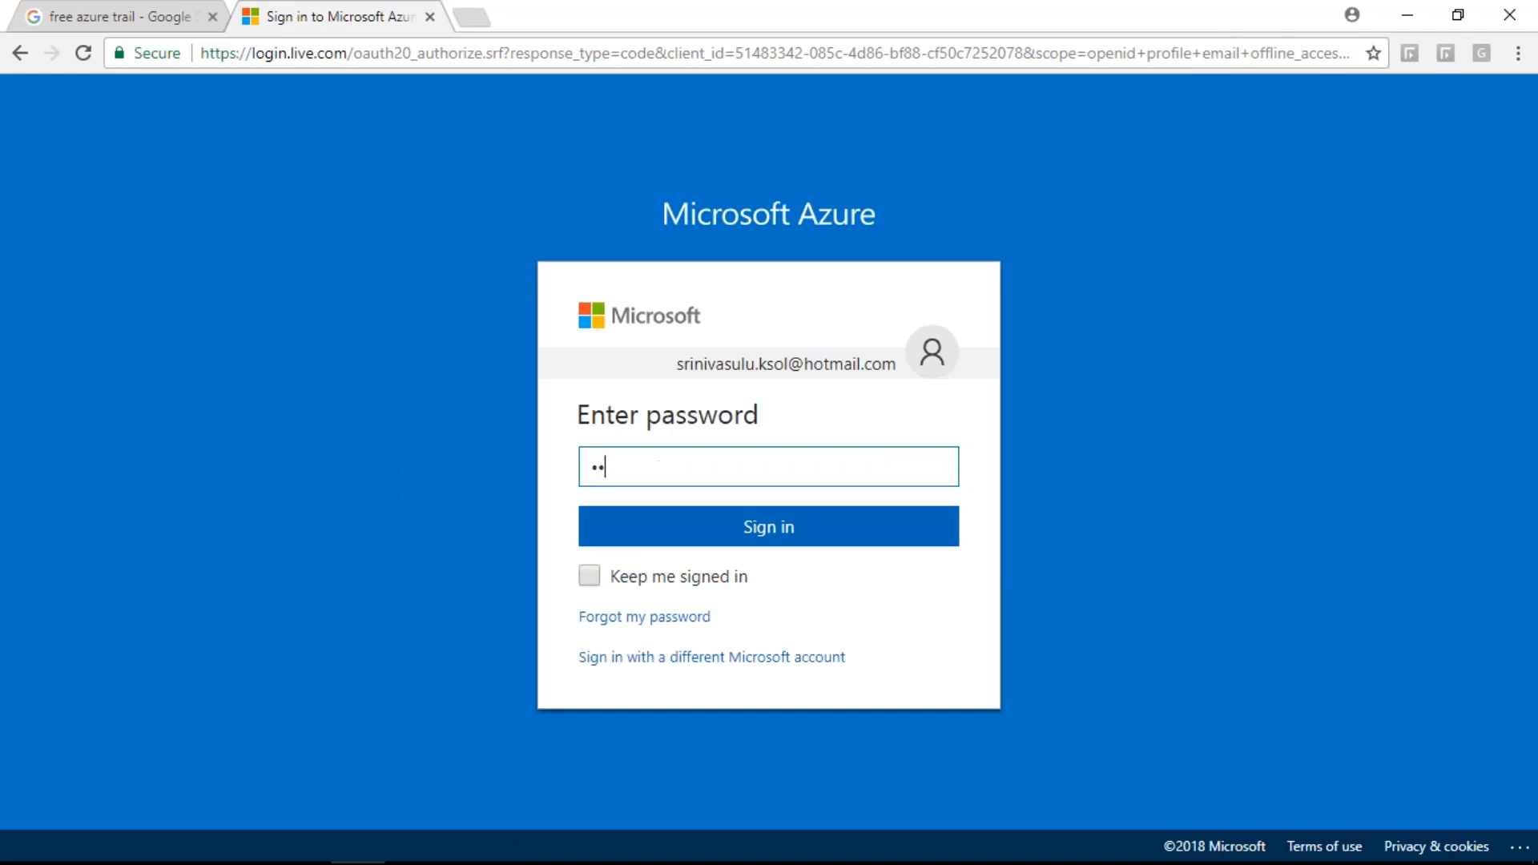
type("***")
left_click(801, 544)
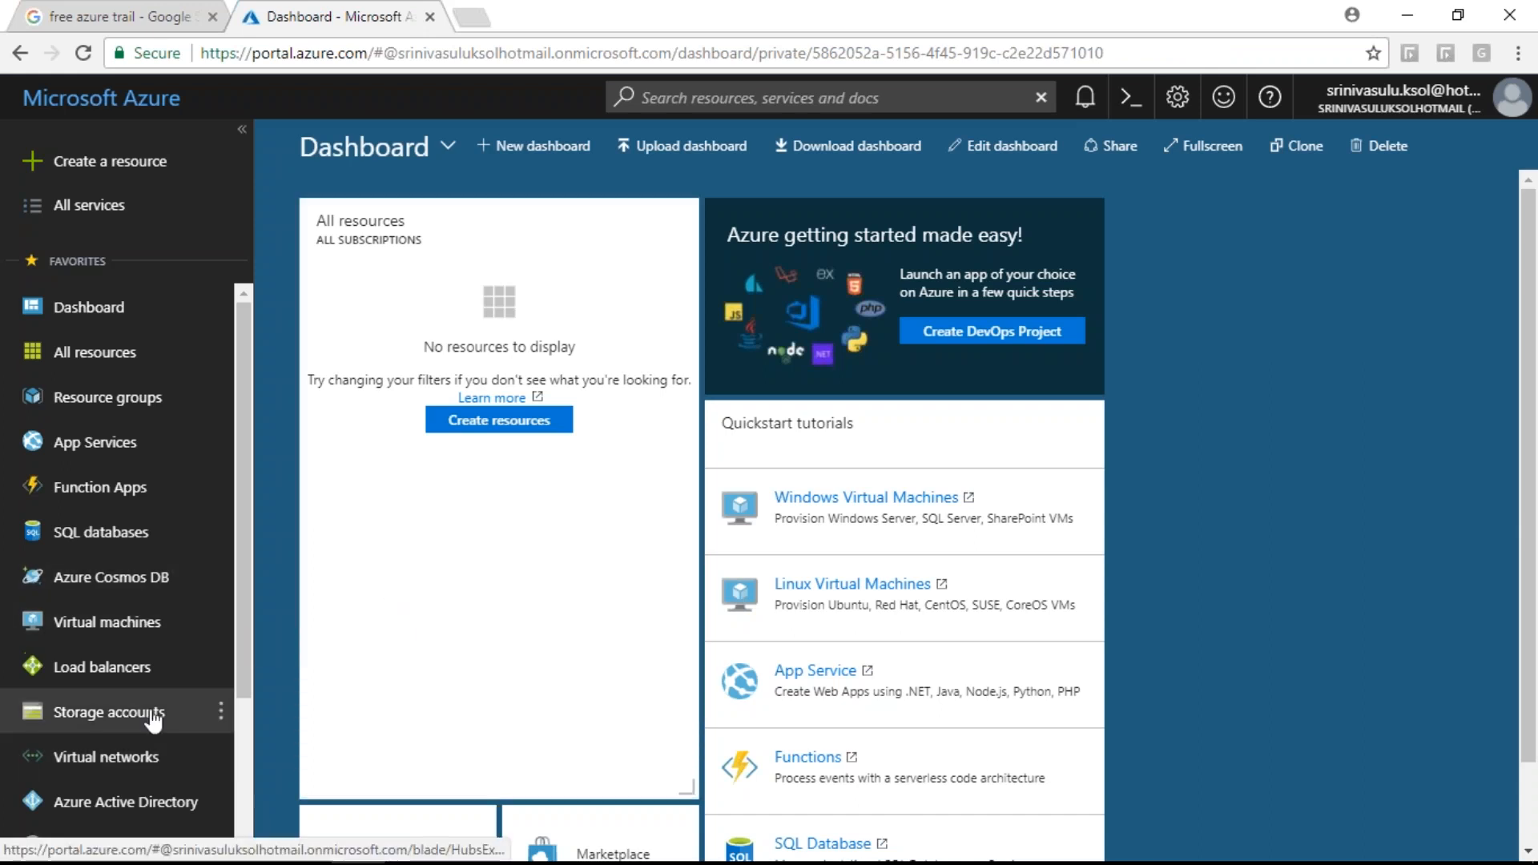
- Read the Free Trial notice of ₹13,300.00 remaining credit, then close the notifications
scroll(164, 713, "down", 2)
scroll(168, 712, "up", 2)
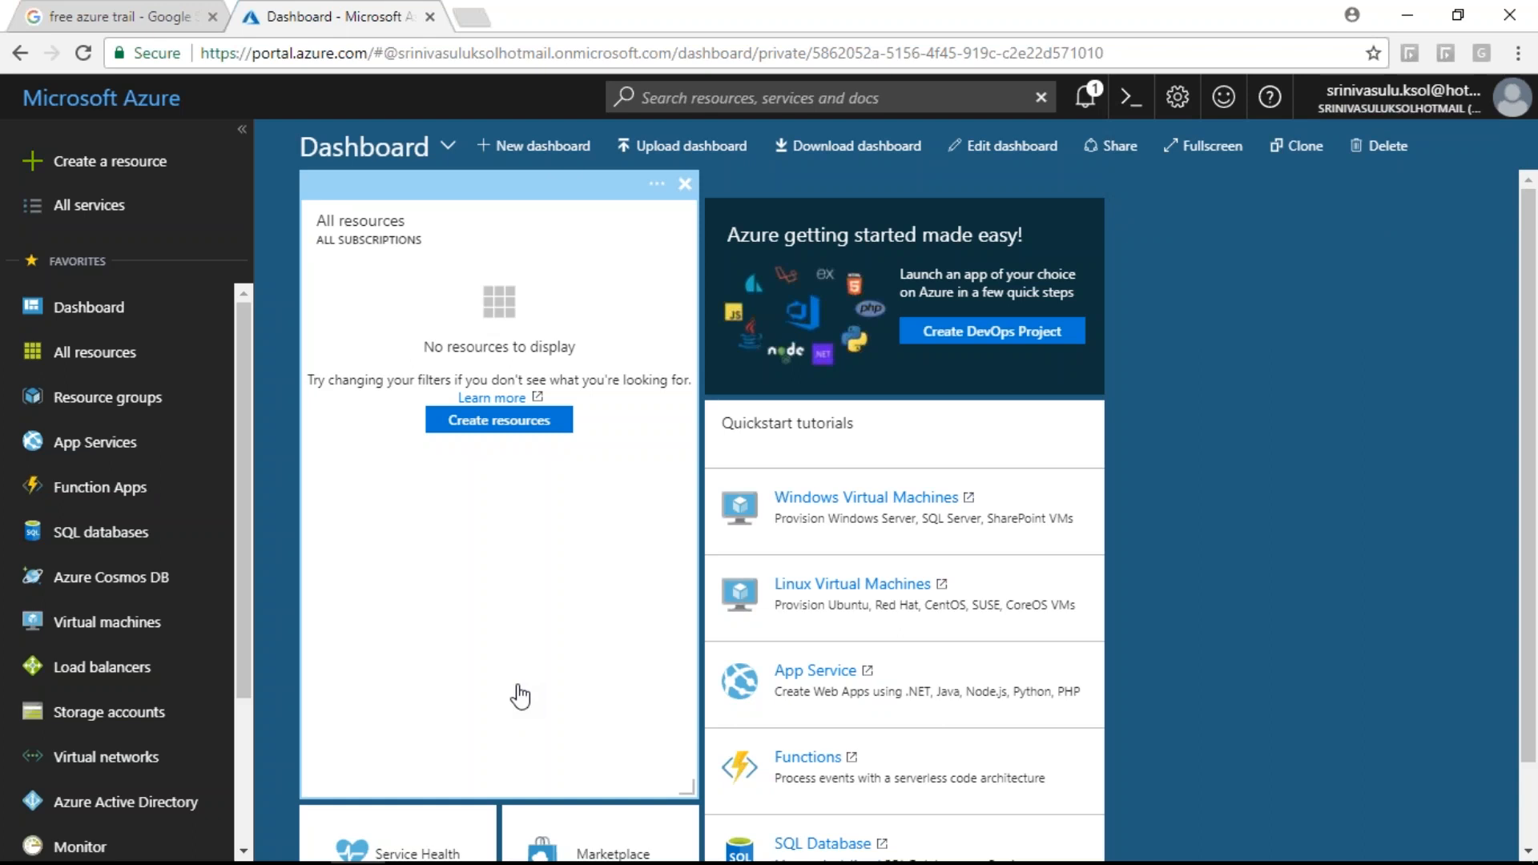
left_click(1085, 96)
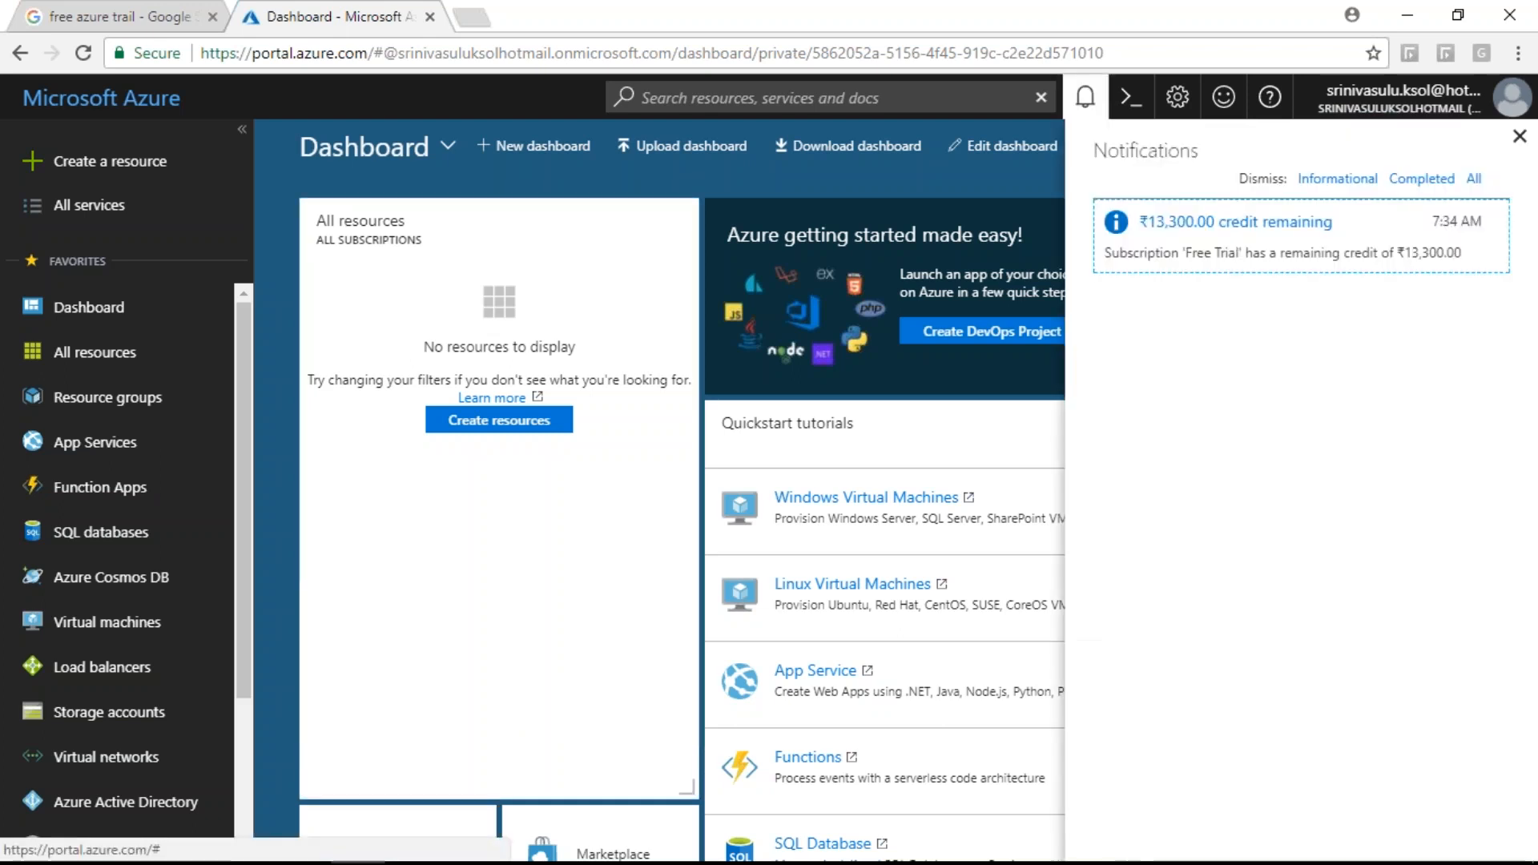
left_click(1085, 96)
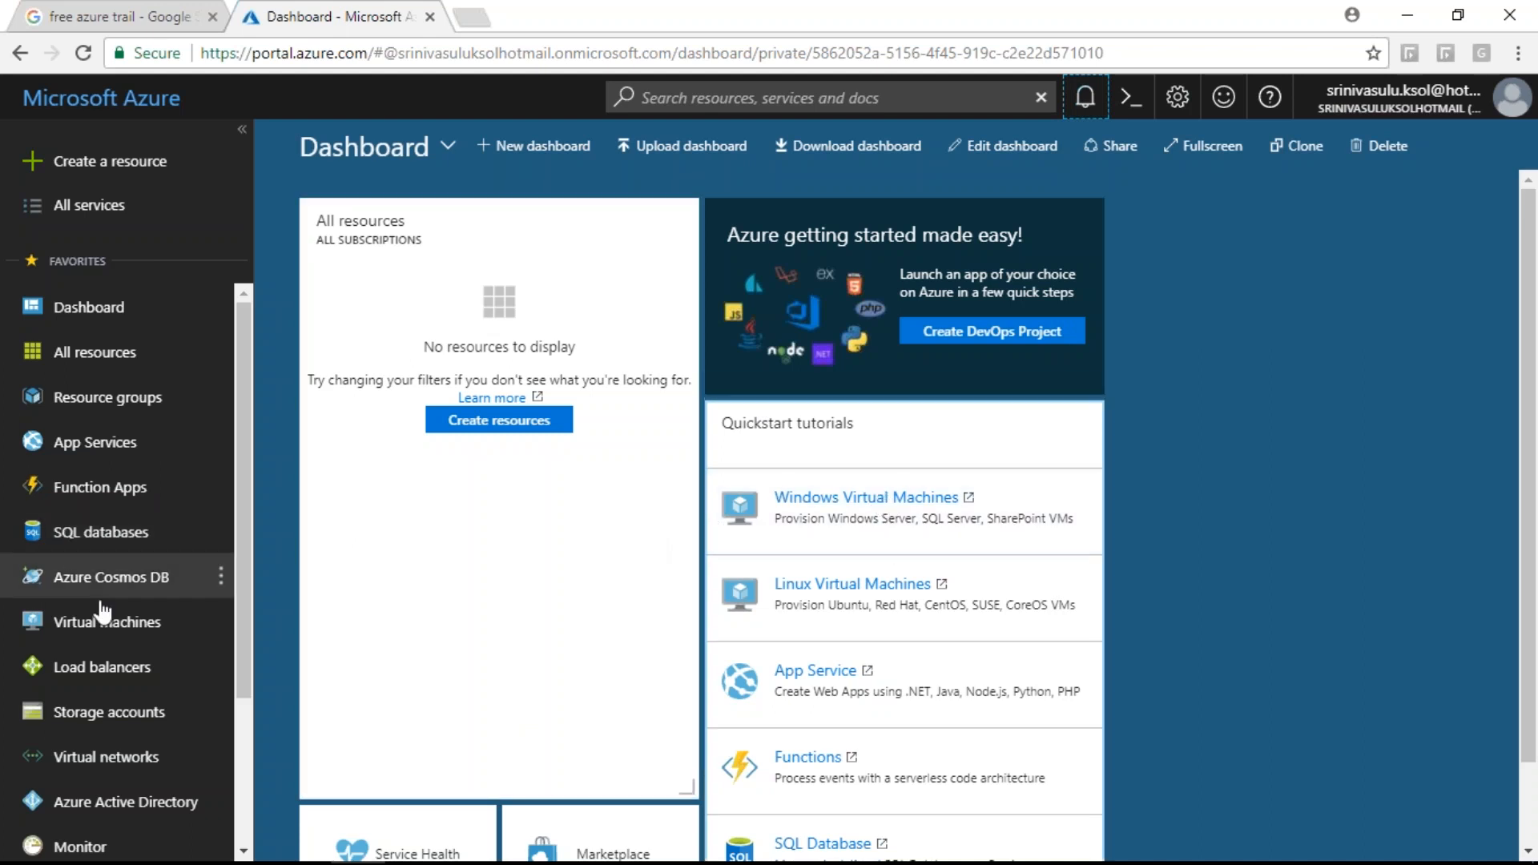
- From Virtual machines, add a new VM and select Windows Server 2012 R2 Datacenter
left_click(72, 622)
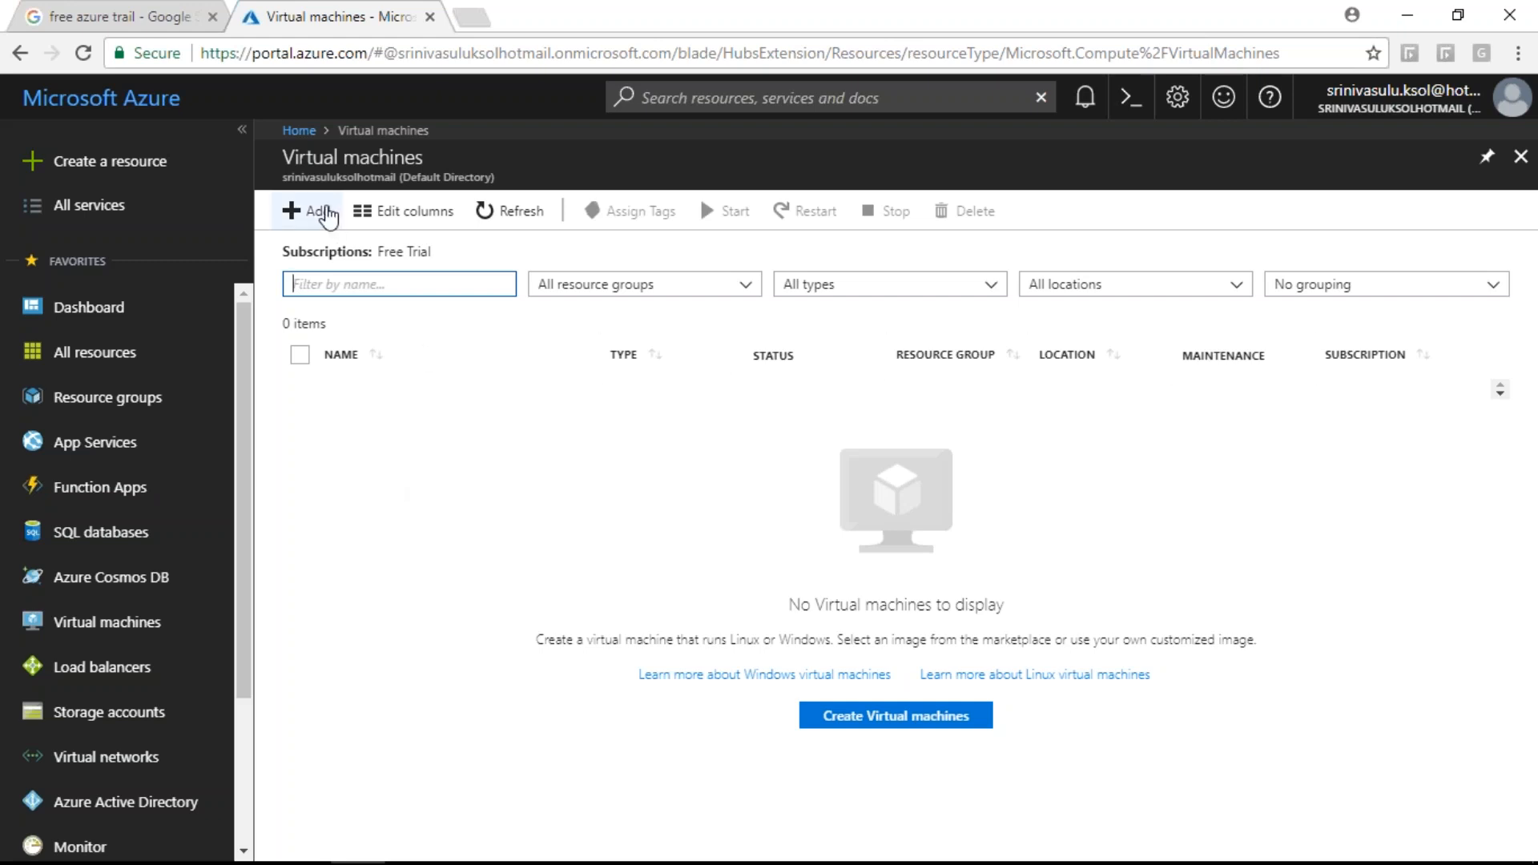
left_click(328, 213)
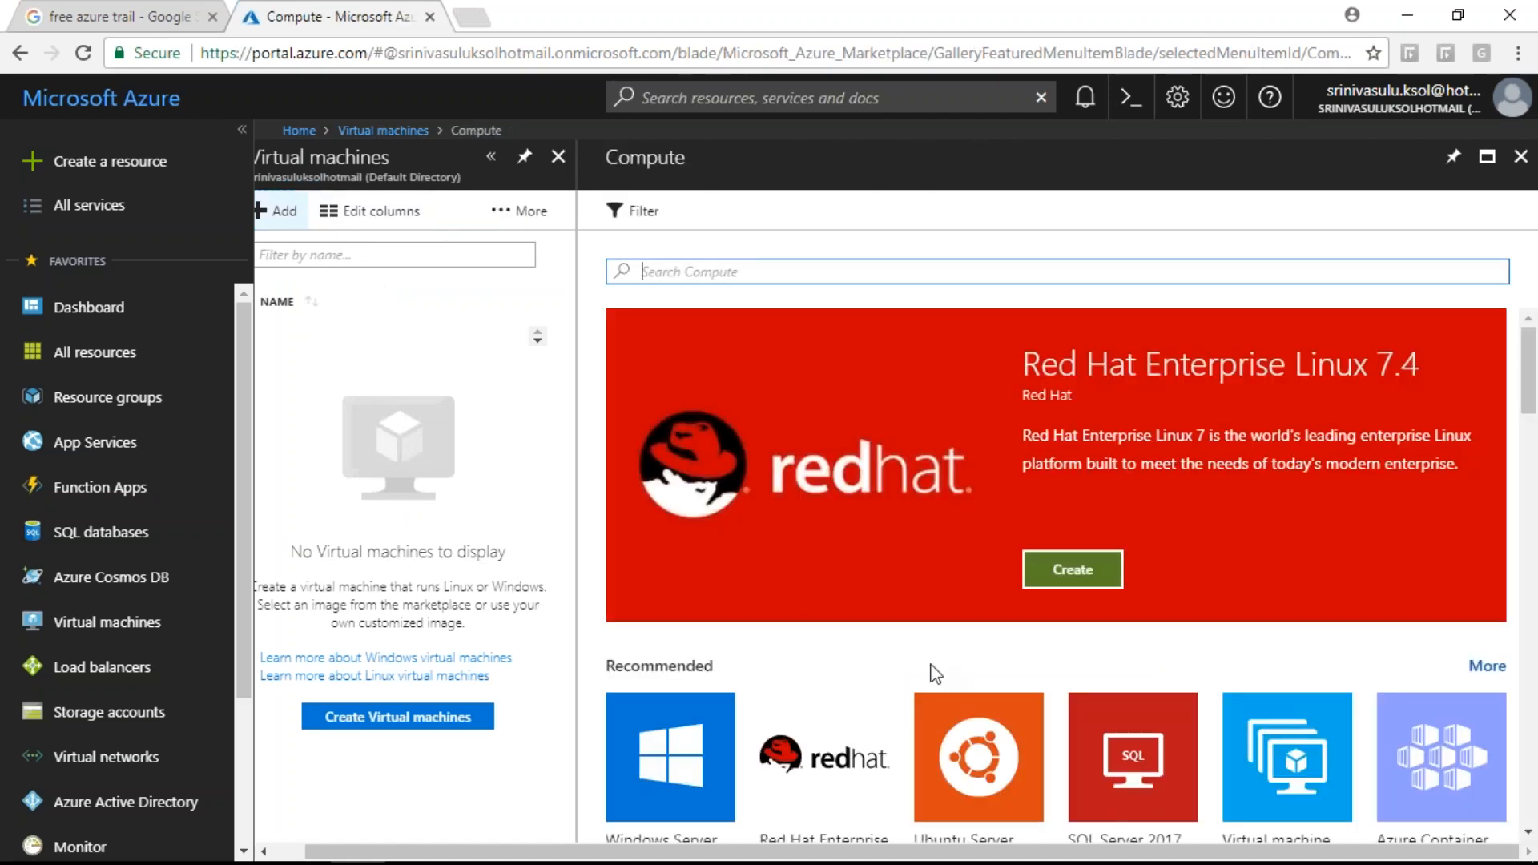
scroll(841, 665, "down", 2)
left_click(669, 664)
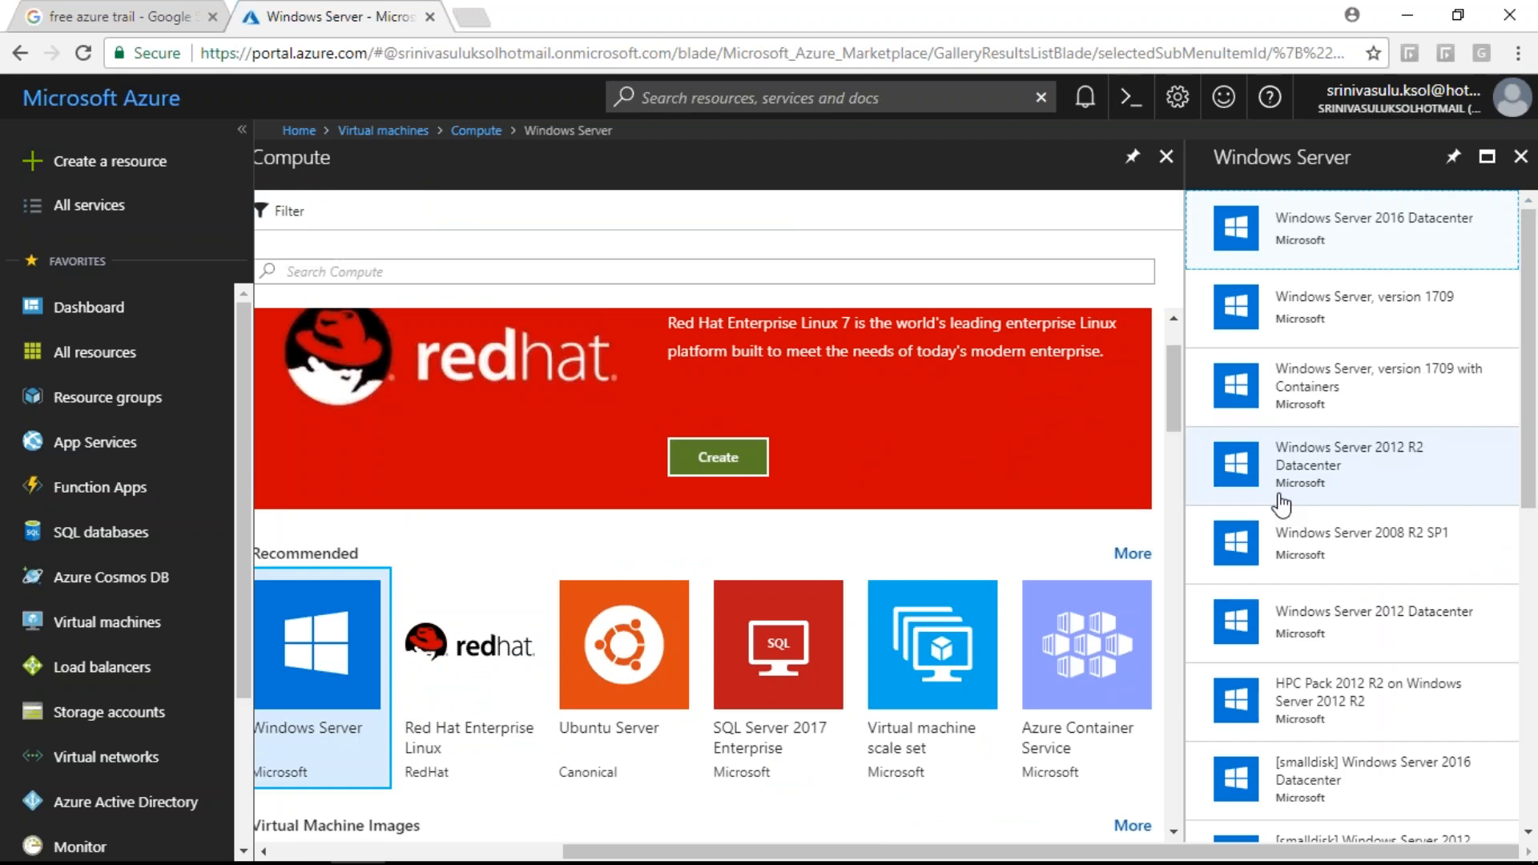
left_click(1276, 458)
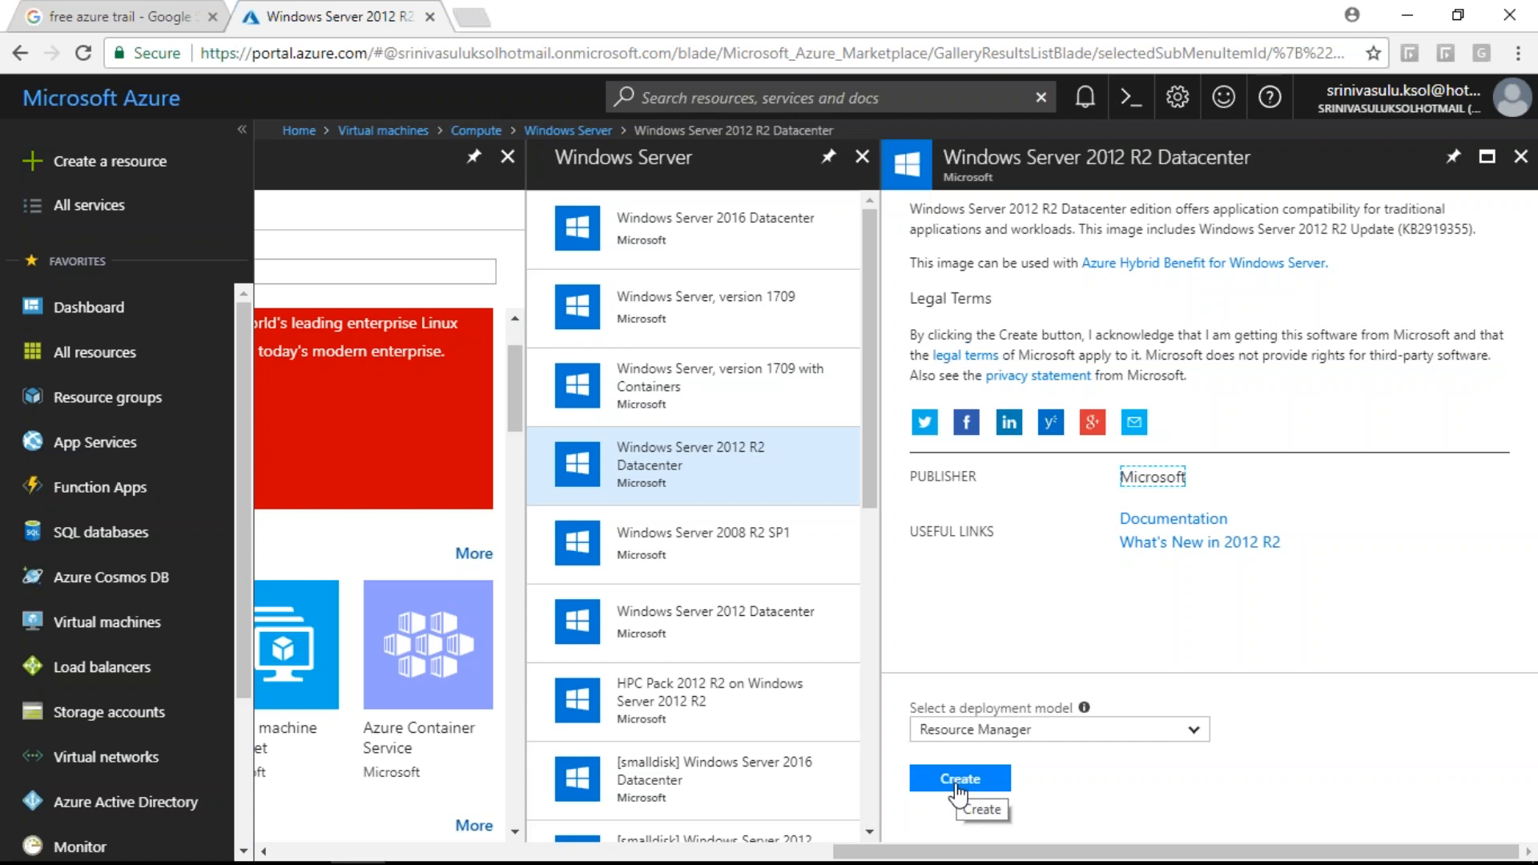
- Start creating the VM named Domain with SSD disk and enter the admin user name
left_click(957, 786)
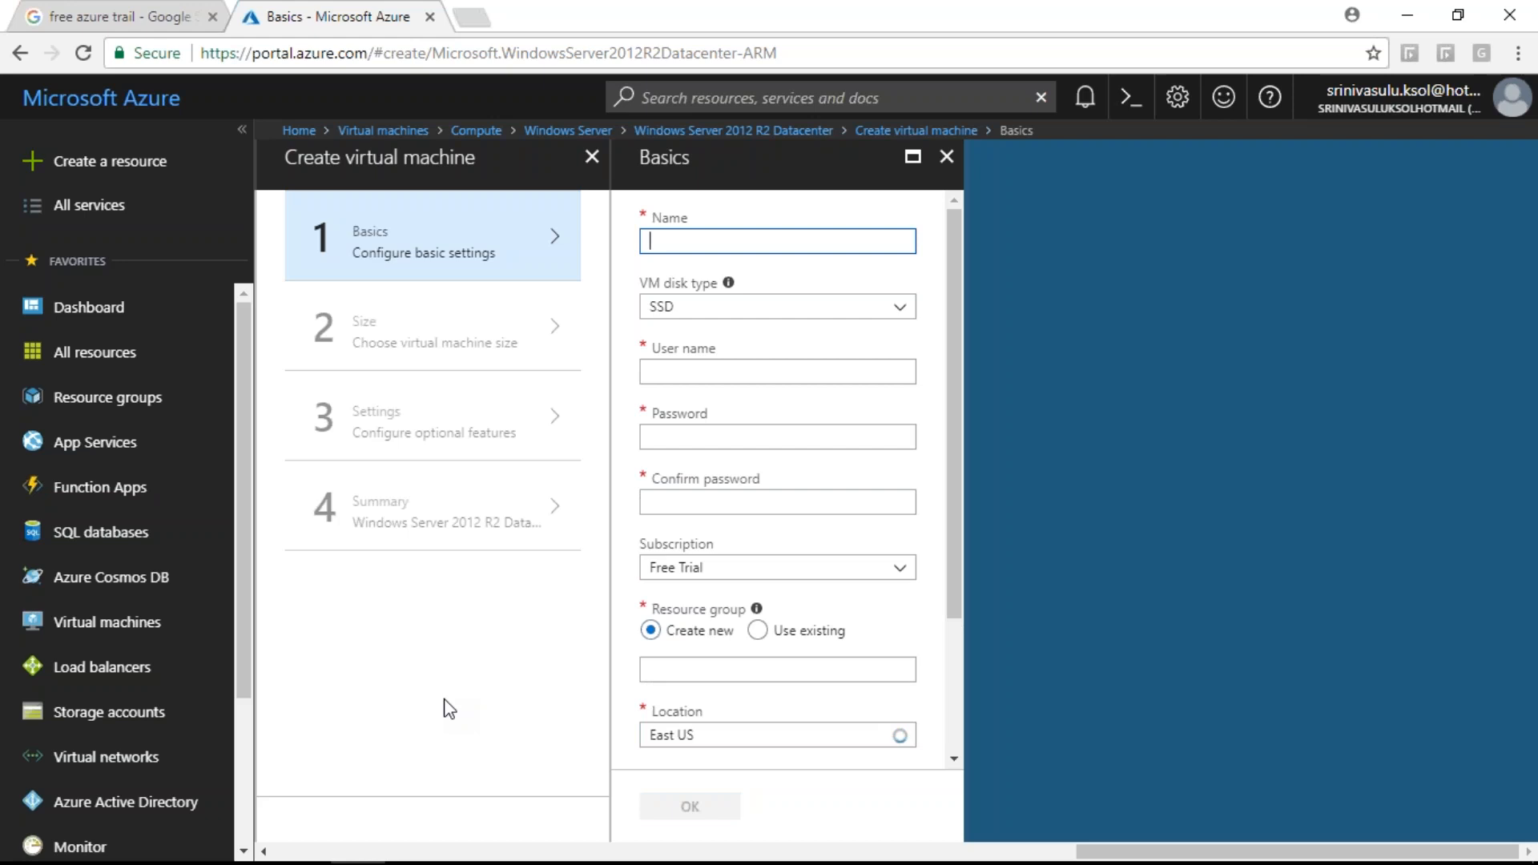
type("Domain")
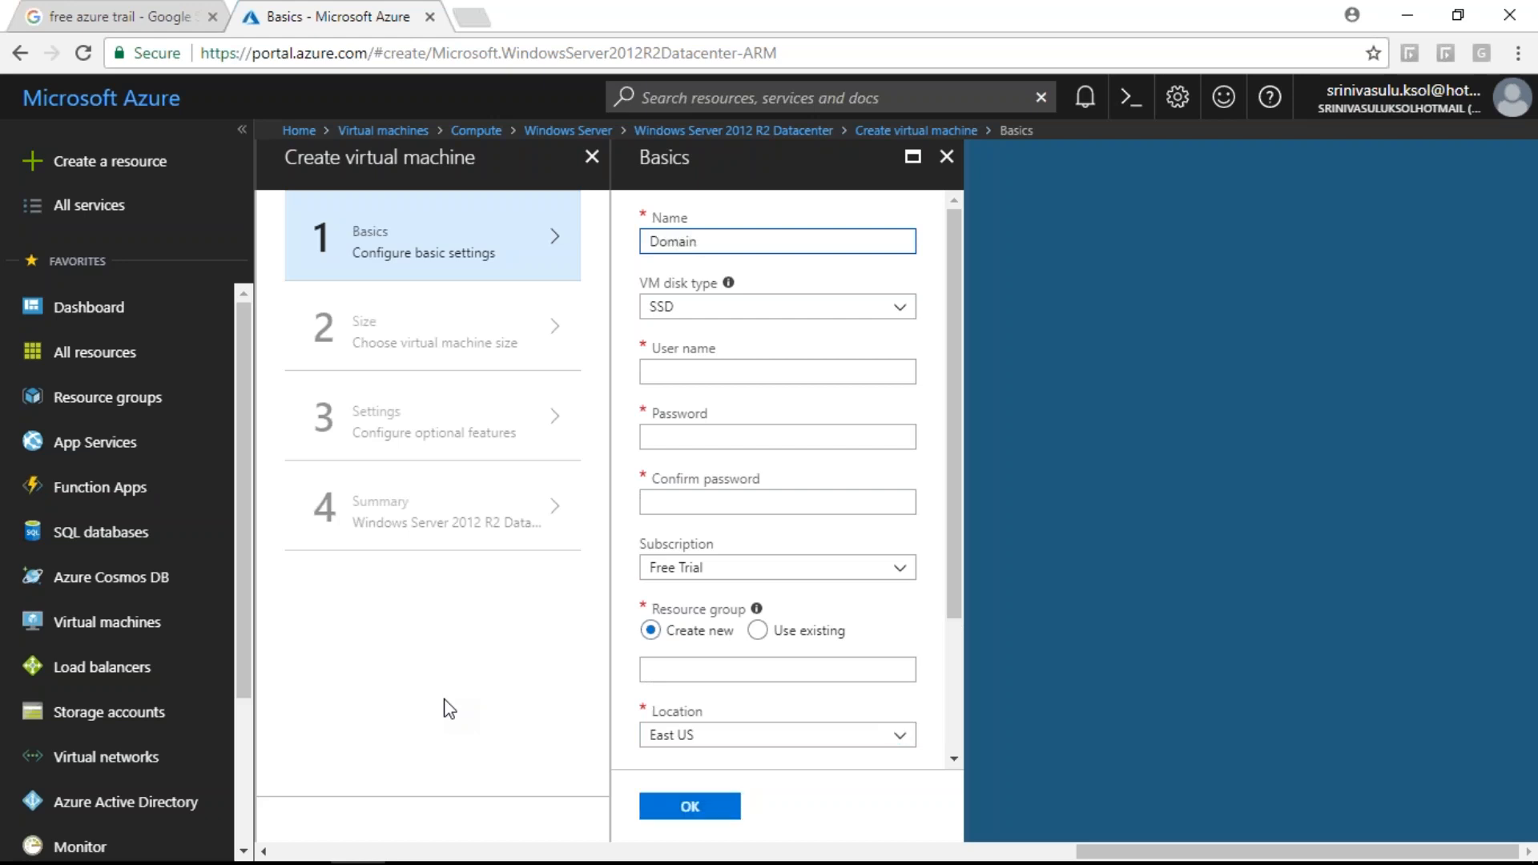
key("Tab")
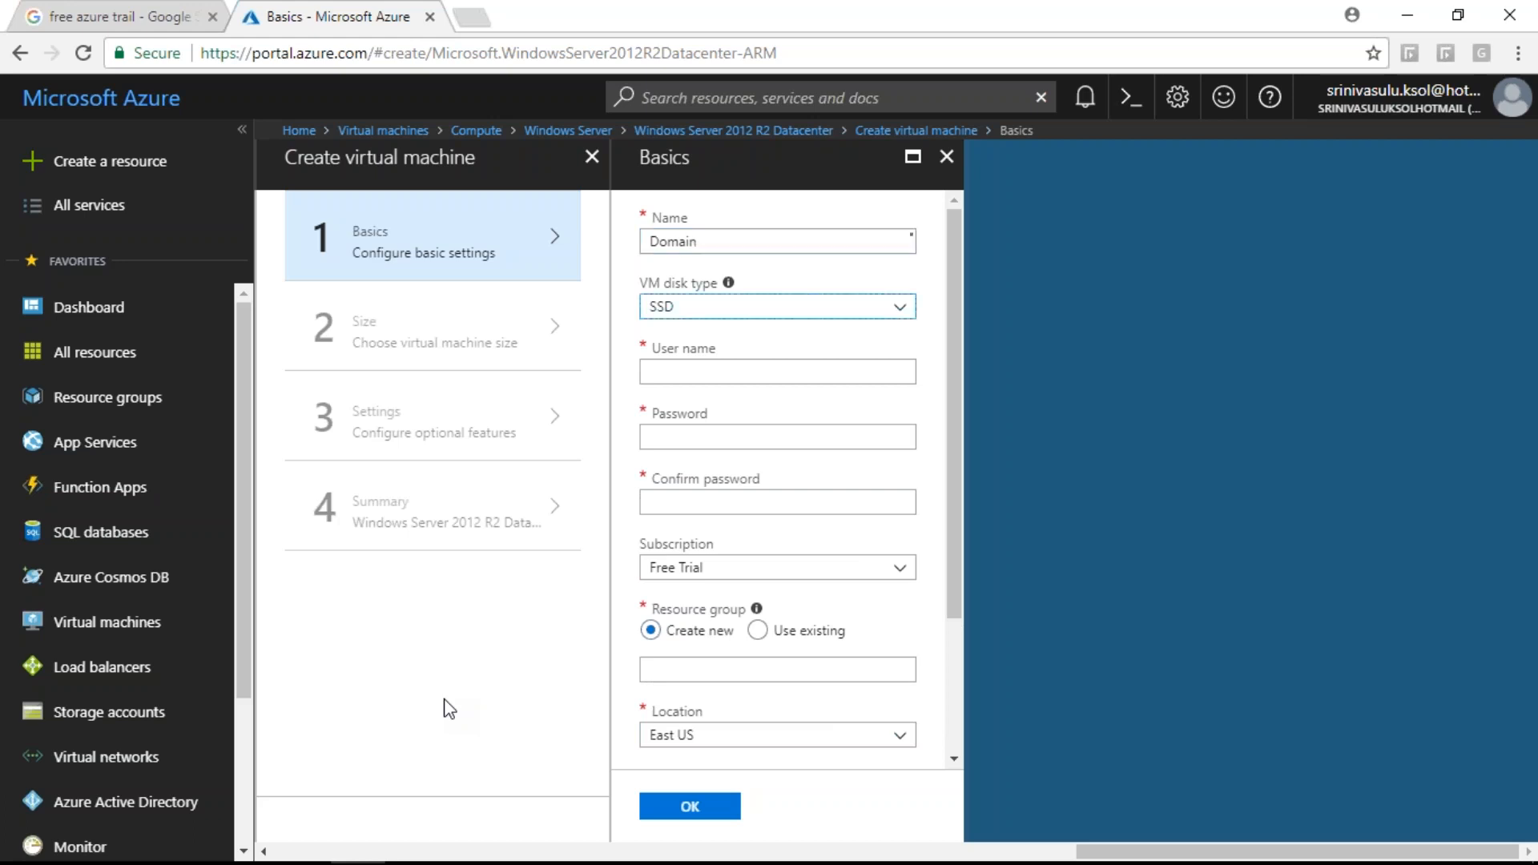
key("Tab")
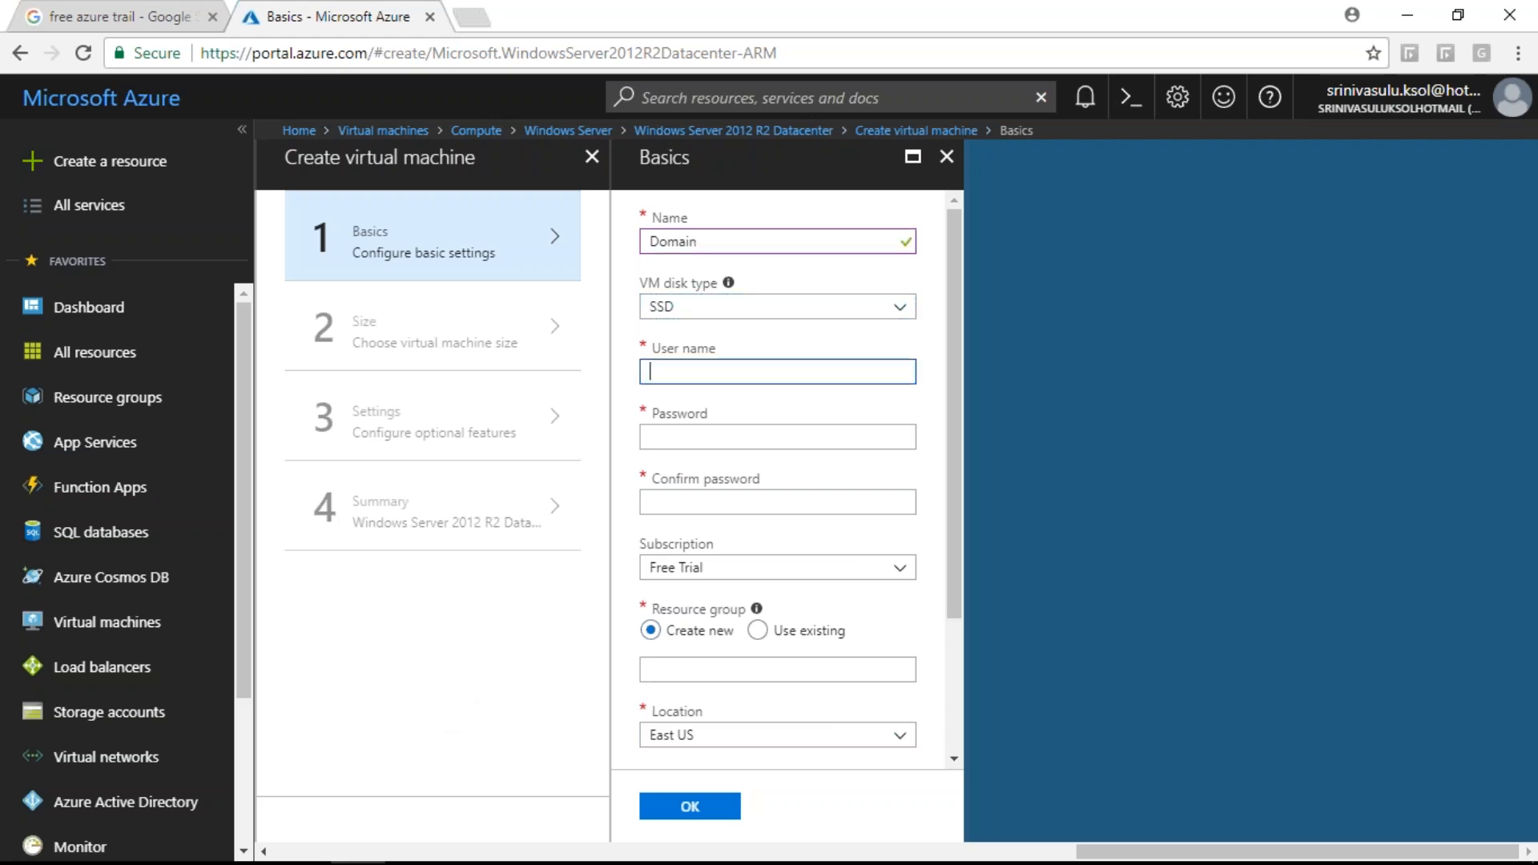
type("Srinivas")
- Enter the administrator password and its confirmation
key("Tab")
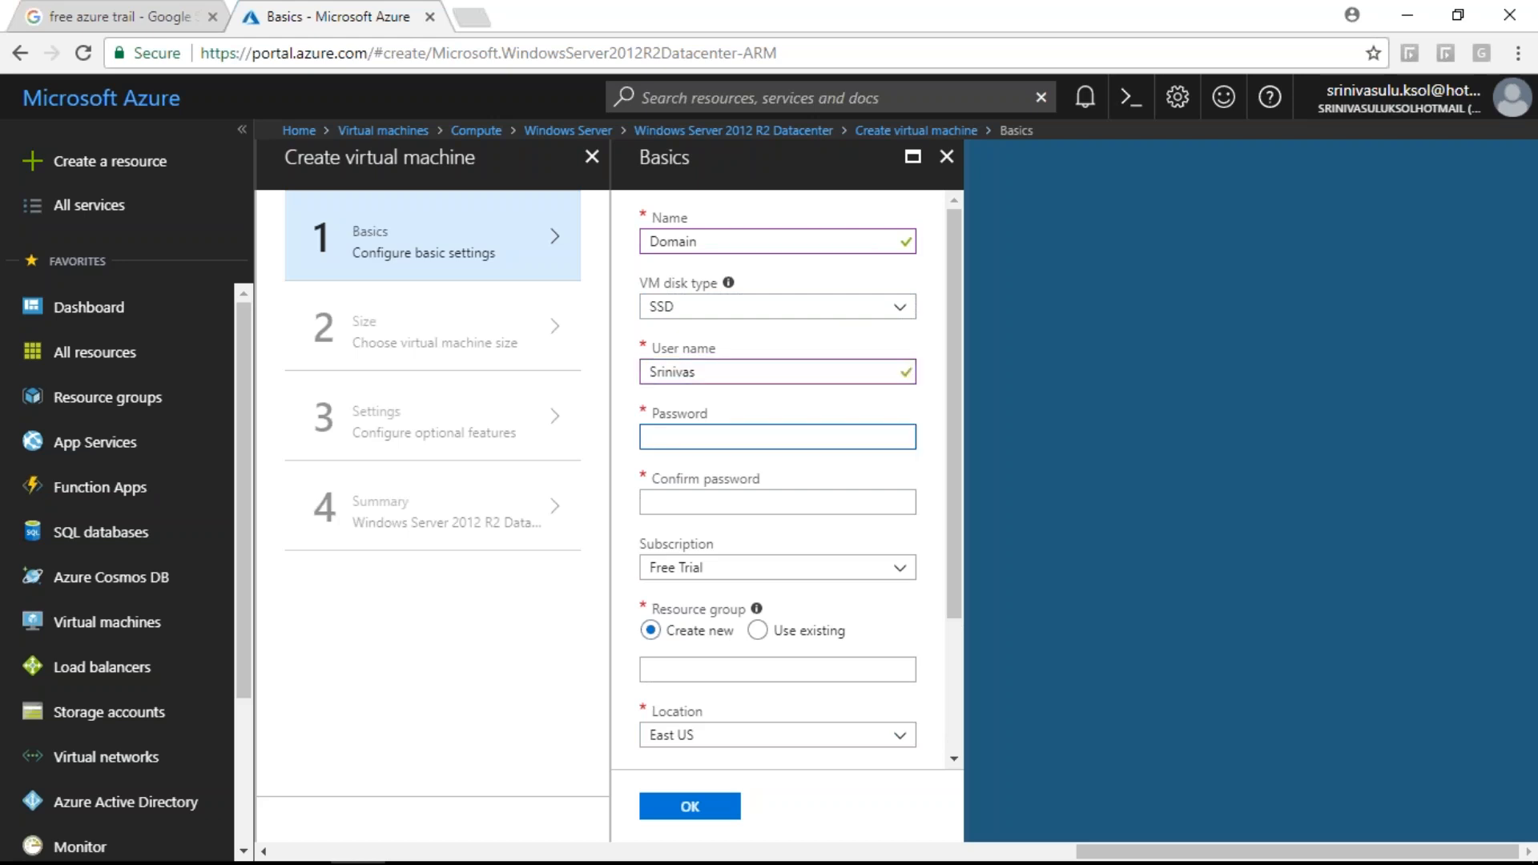
type("••")
key("BackSpace")
key("BackSpace")
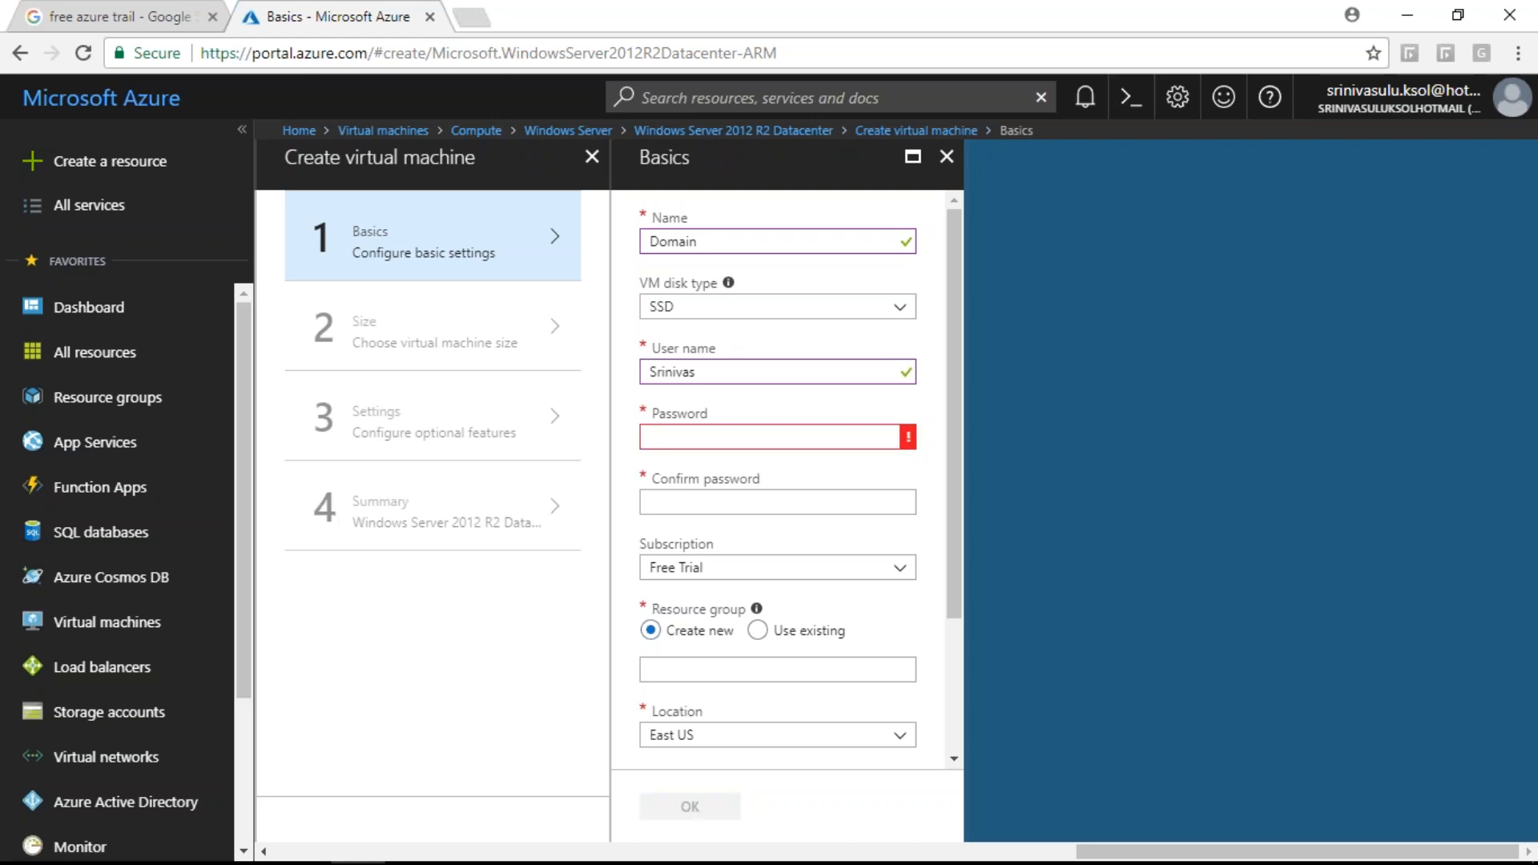
type("••••••••••")
key("Tab")
type("••••••")
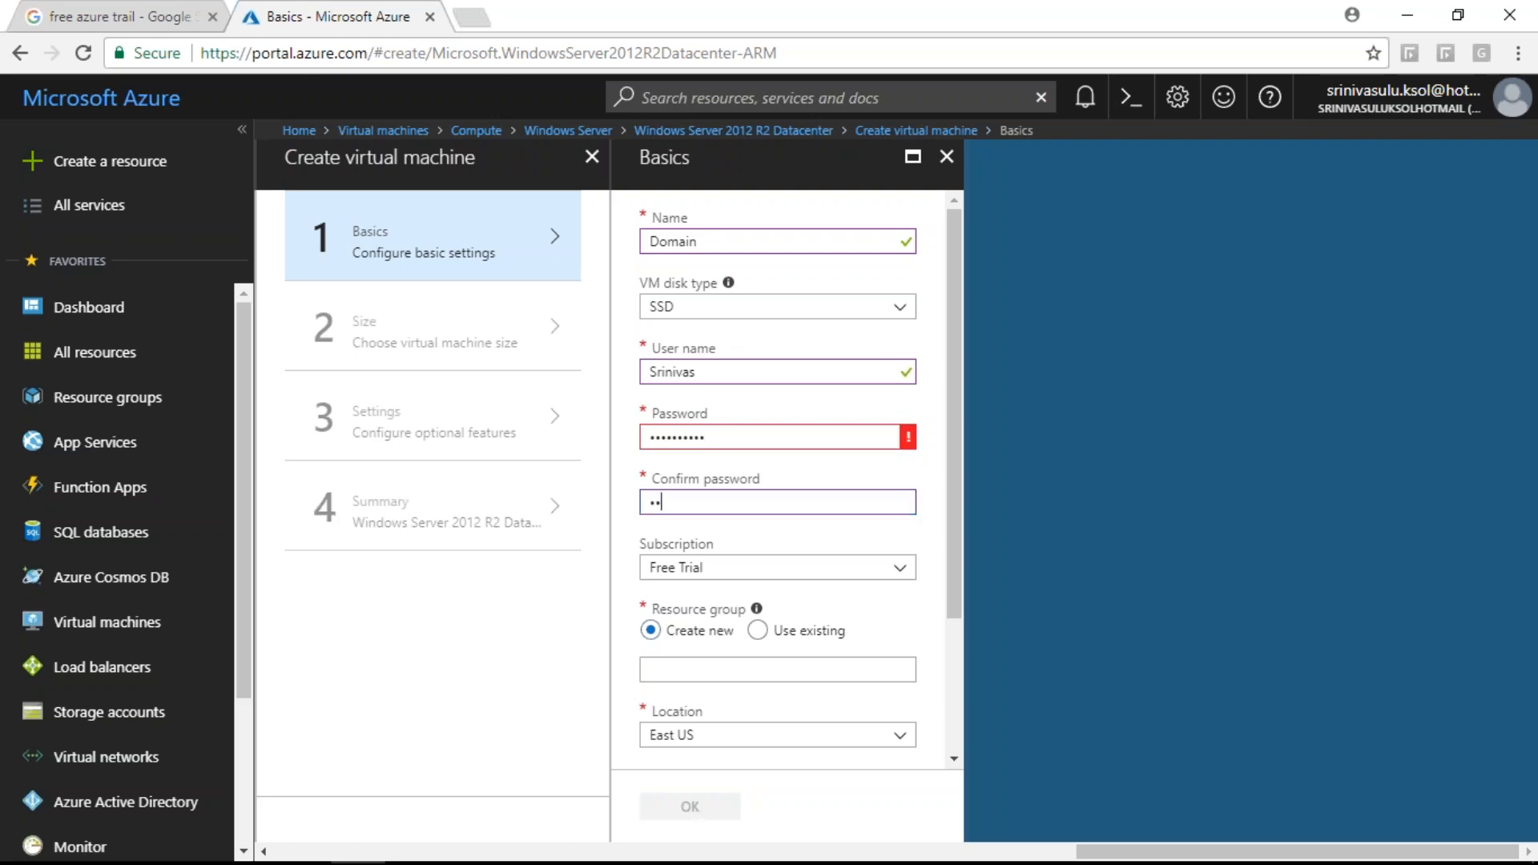
type("••••")
left_click(917, 533)
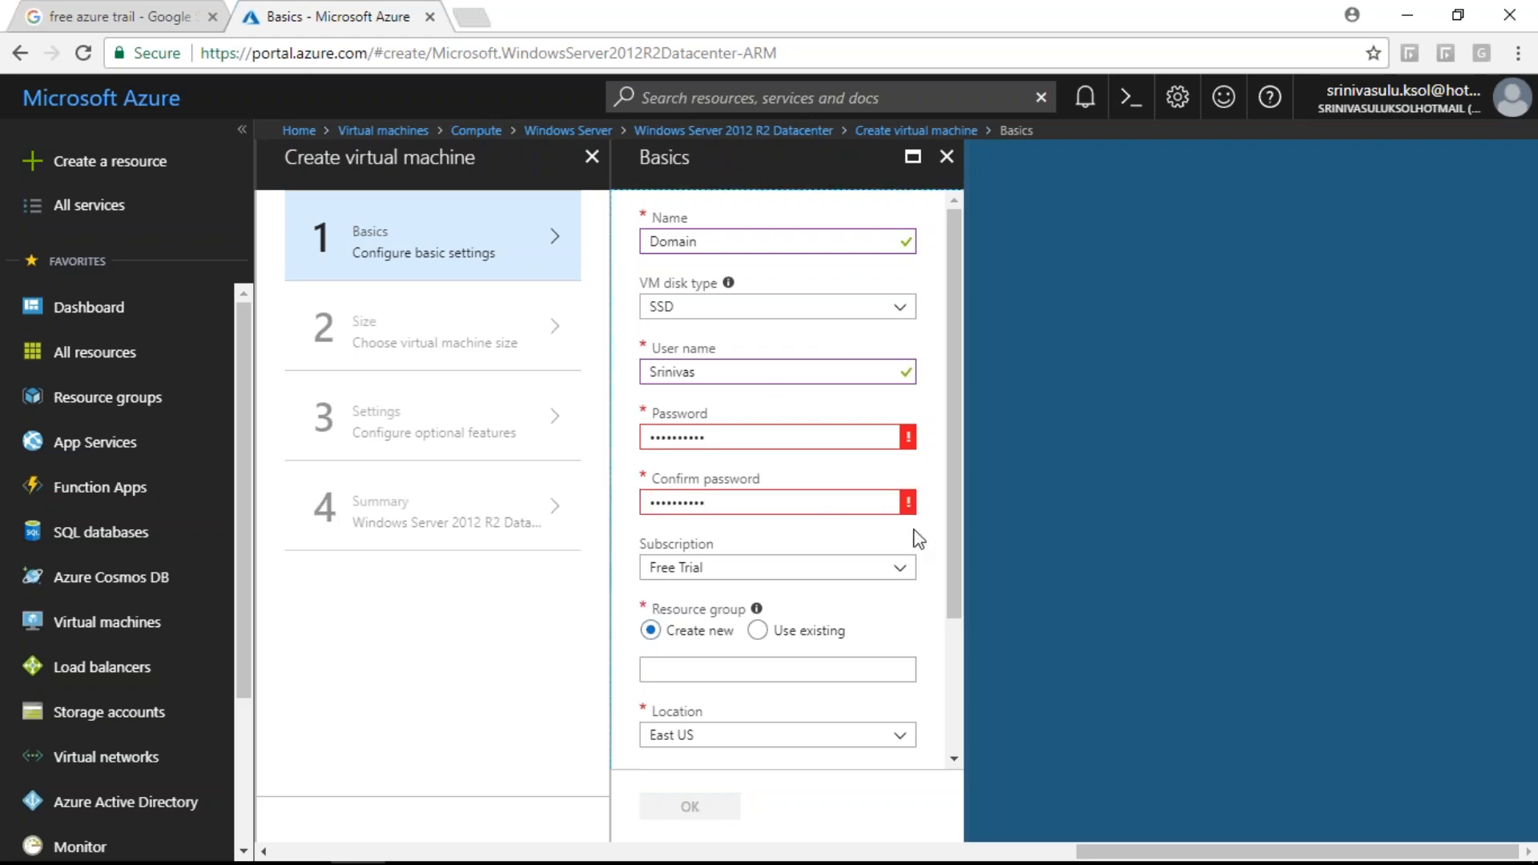
- Replace the too-short, mismatched password with a 12-character password and matching confirmation
mouse_move(913, 447)
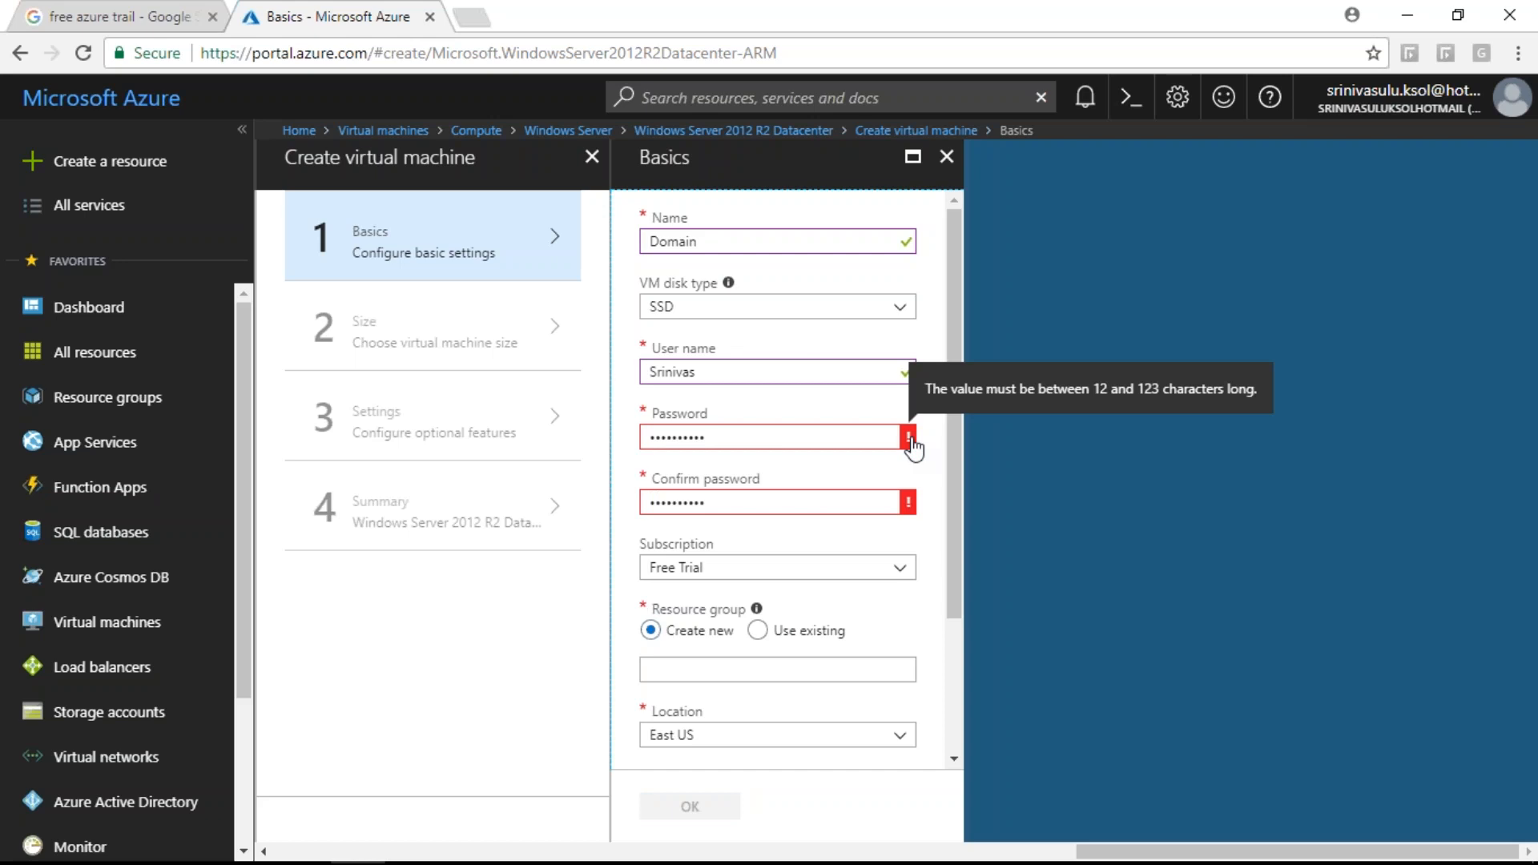
left_click_drag(772, 439, 577, 429)
key("BackSpace")
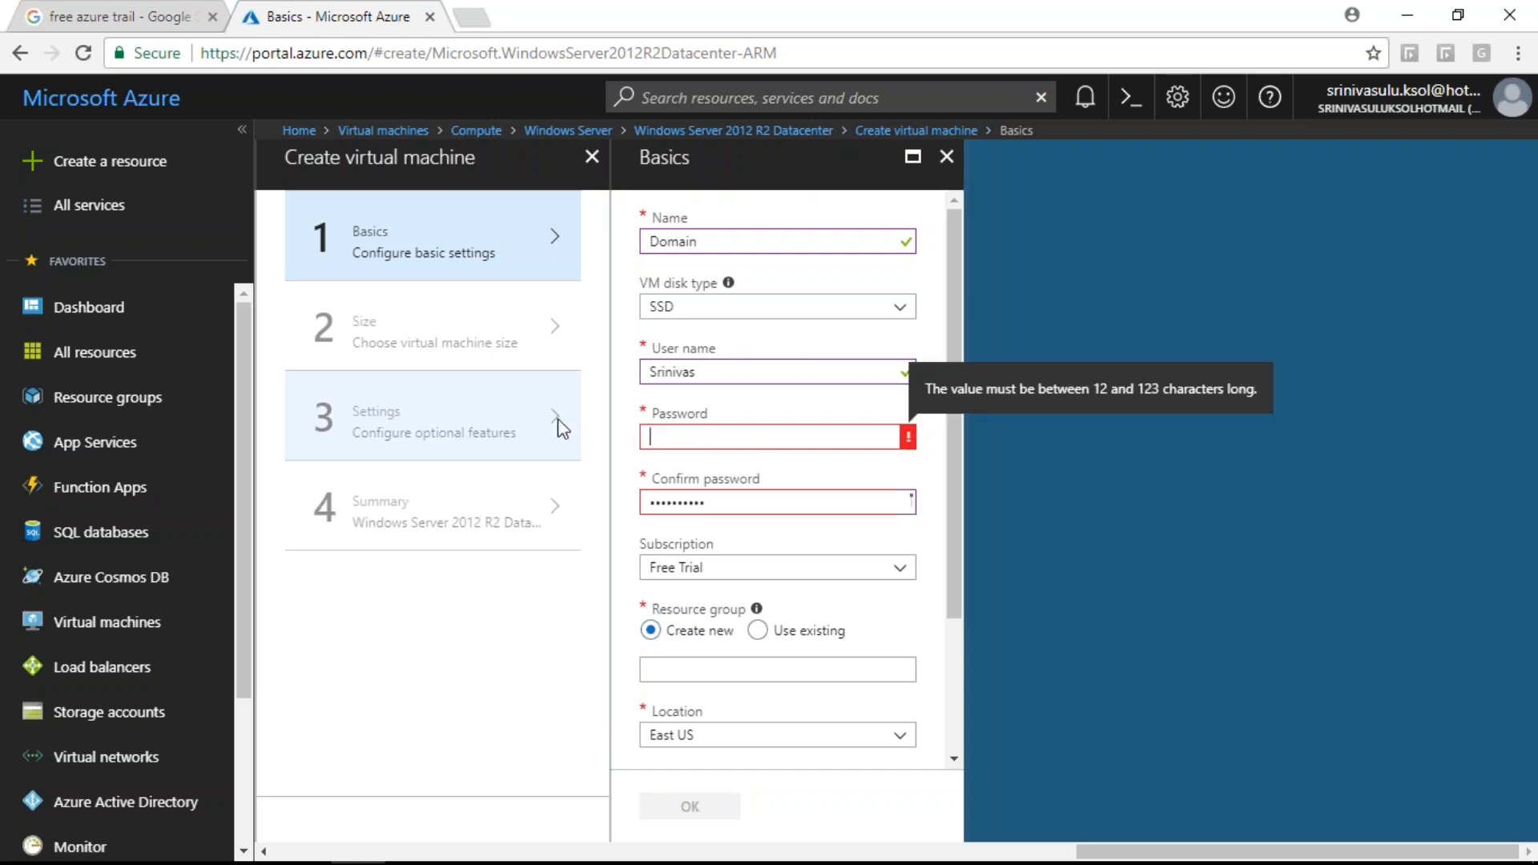
left_click_drag(748, 497, 615, 497)
key("BackSpace")
left_click(689, 434)
type("***********")
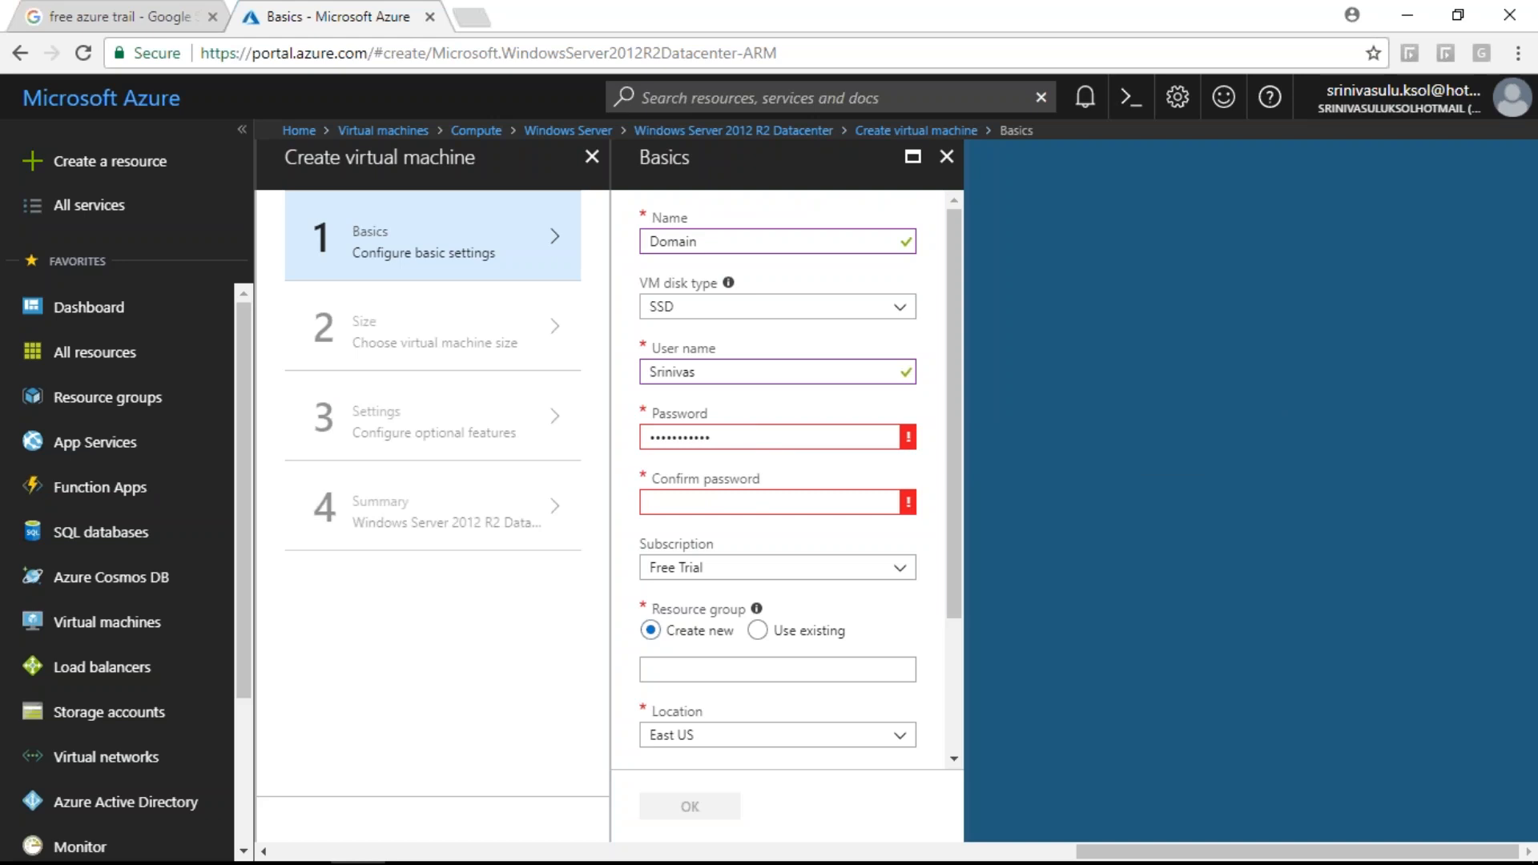
type("*")
key("BackSpace")
left_click(714, 499)
type("1")
key("Tab")
type("••••••••••••")
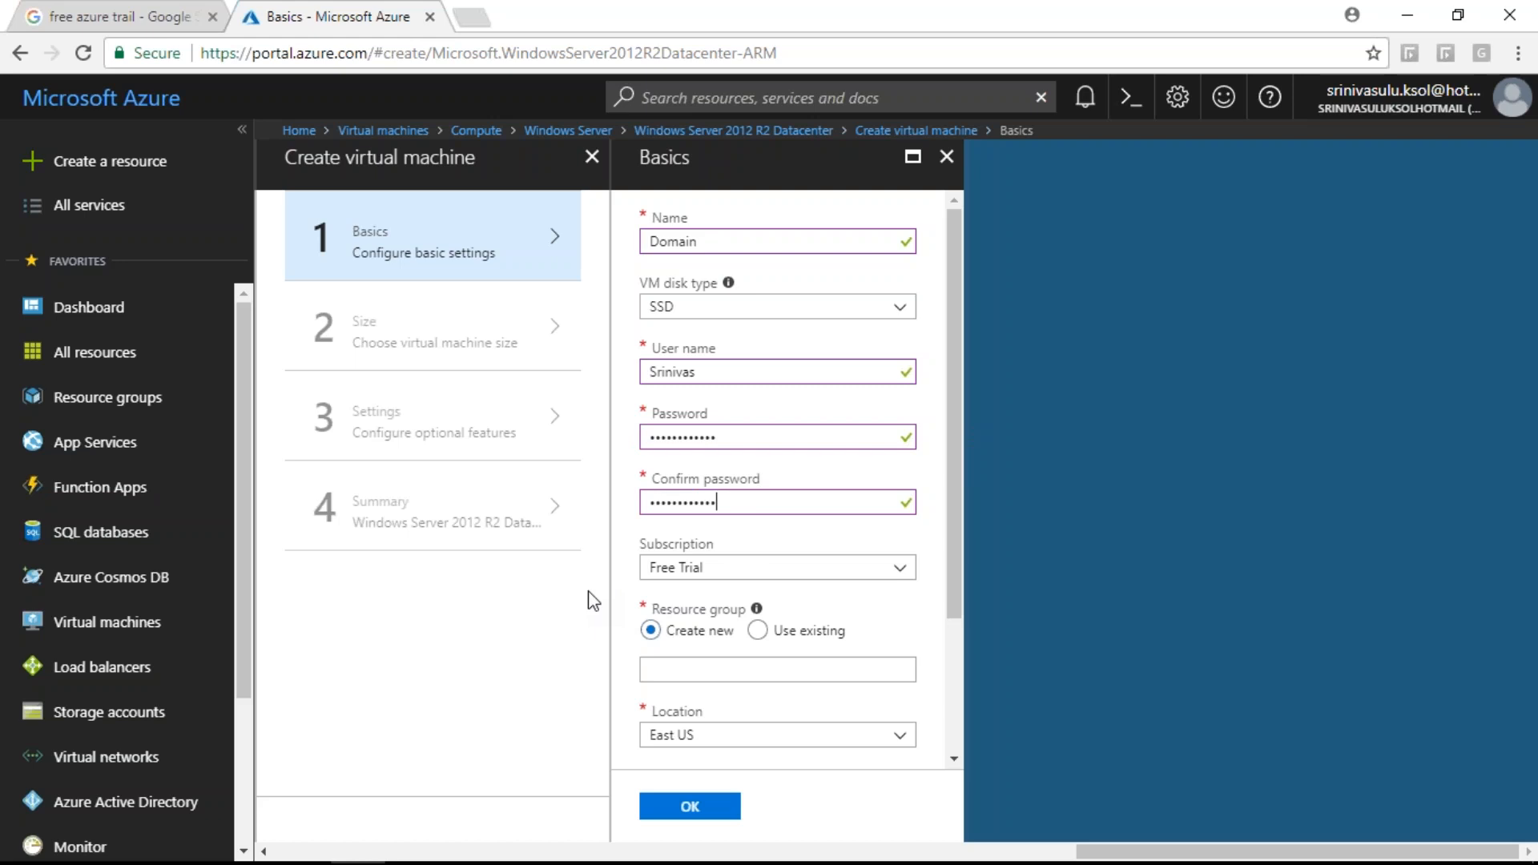
- Create a new resource group named Pepsi
left_click(724, 671)
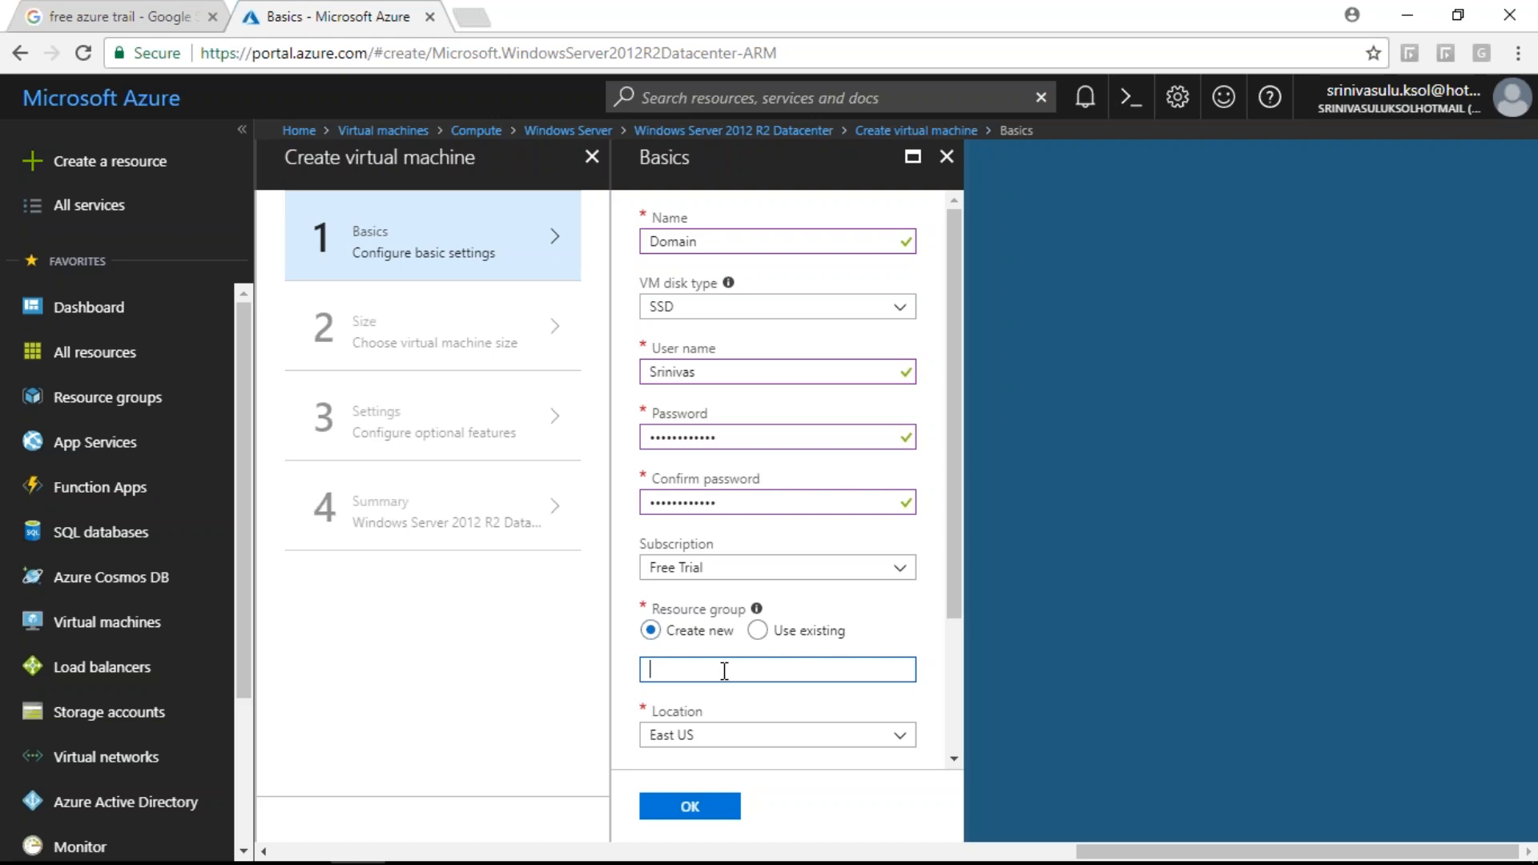
type("Pepsu")
key("BackSpace")
type("i")
- Set the location to Canada East and submit the Basics settings
scroll(851, 672, "down", 2)
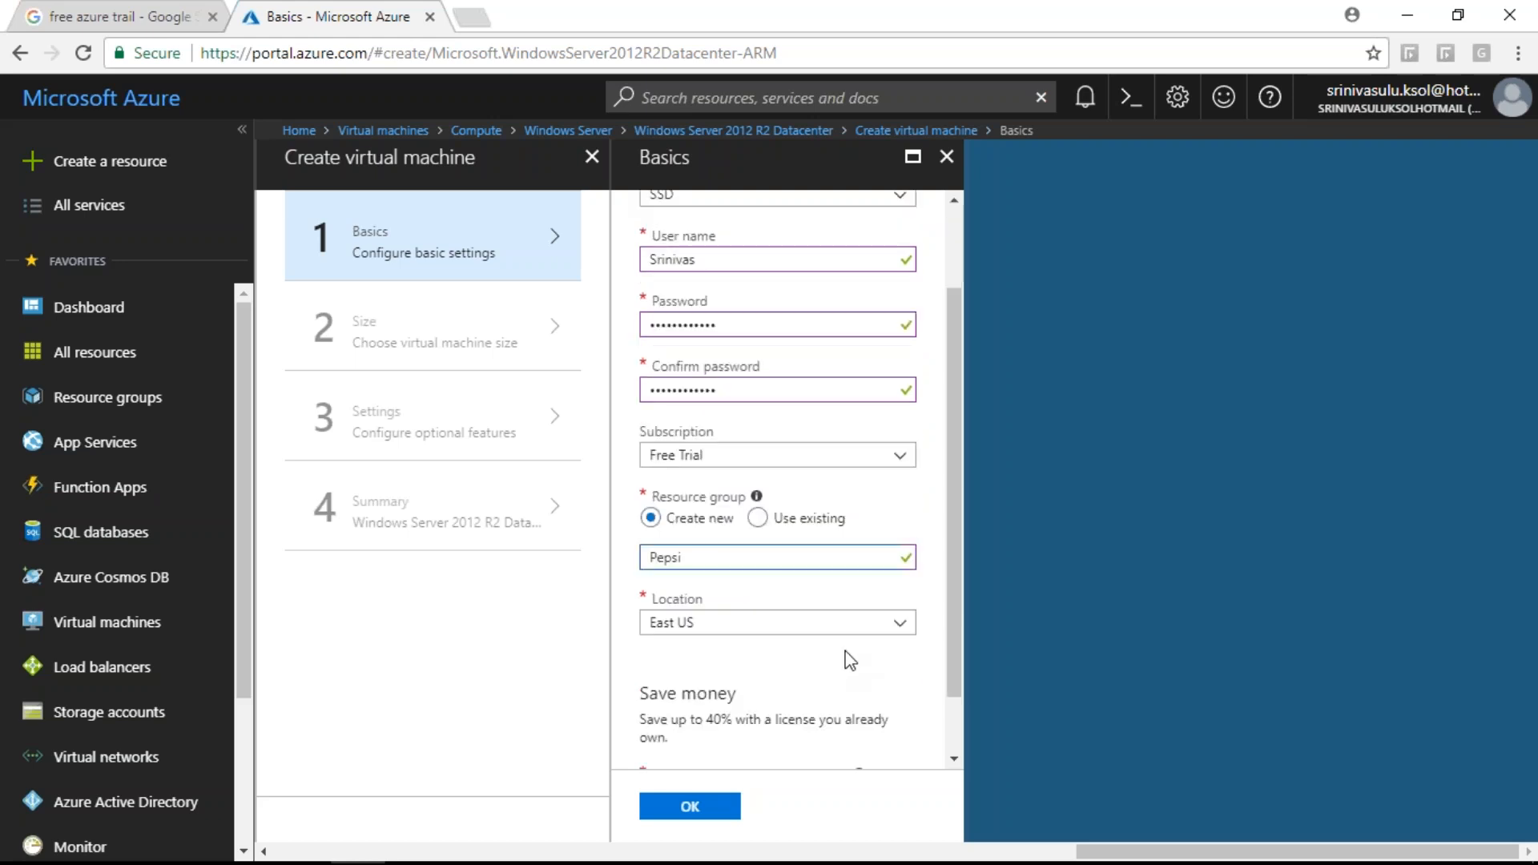
left_click(856, 623)
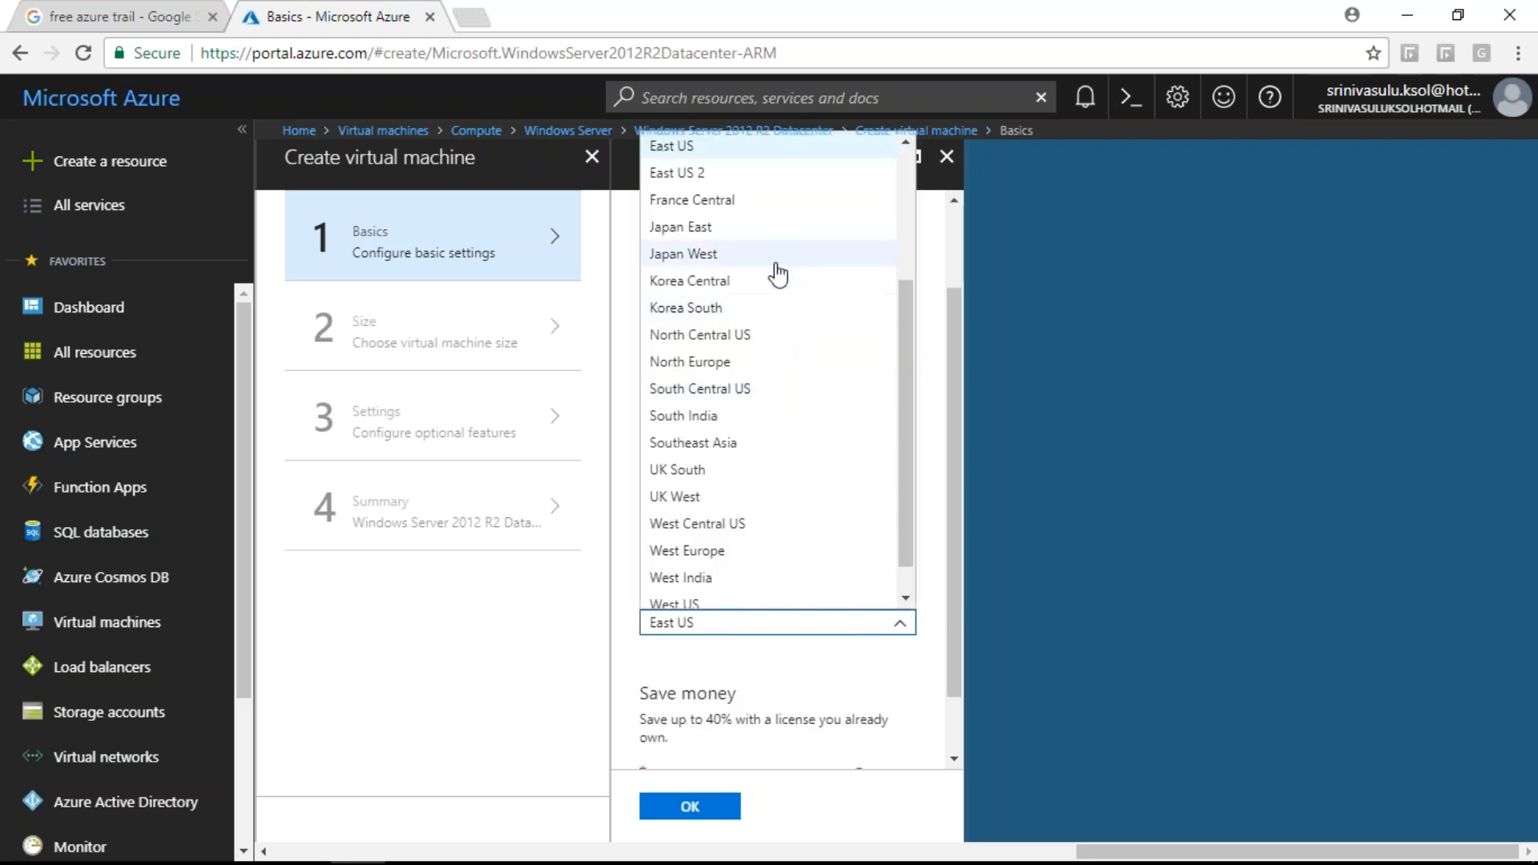
type("c")
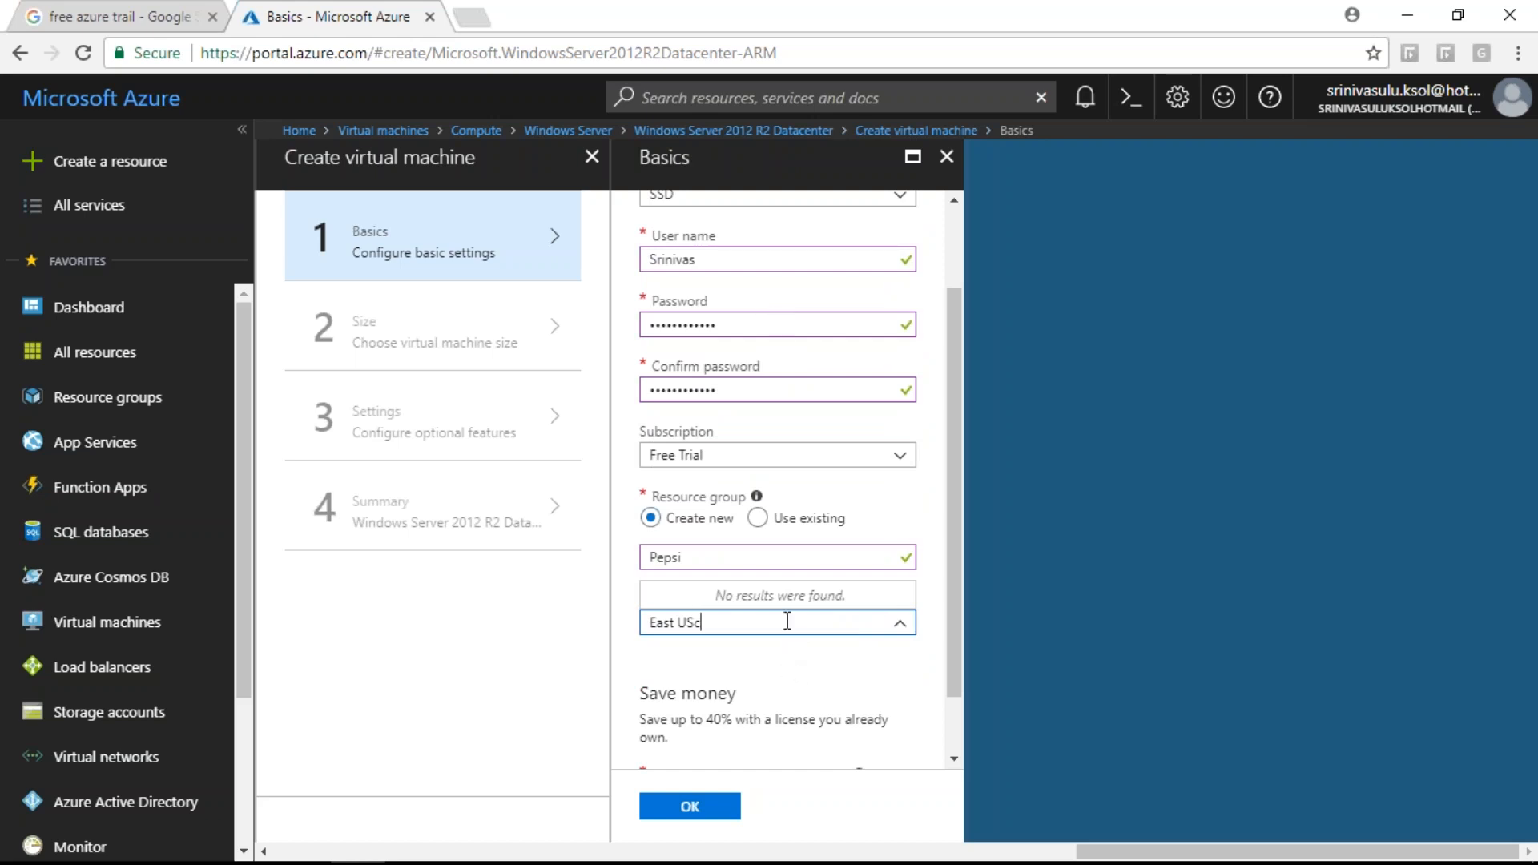
left_click(899, 623)
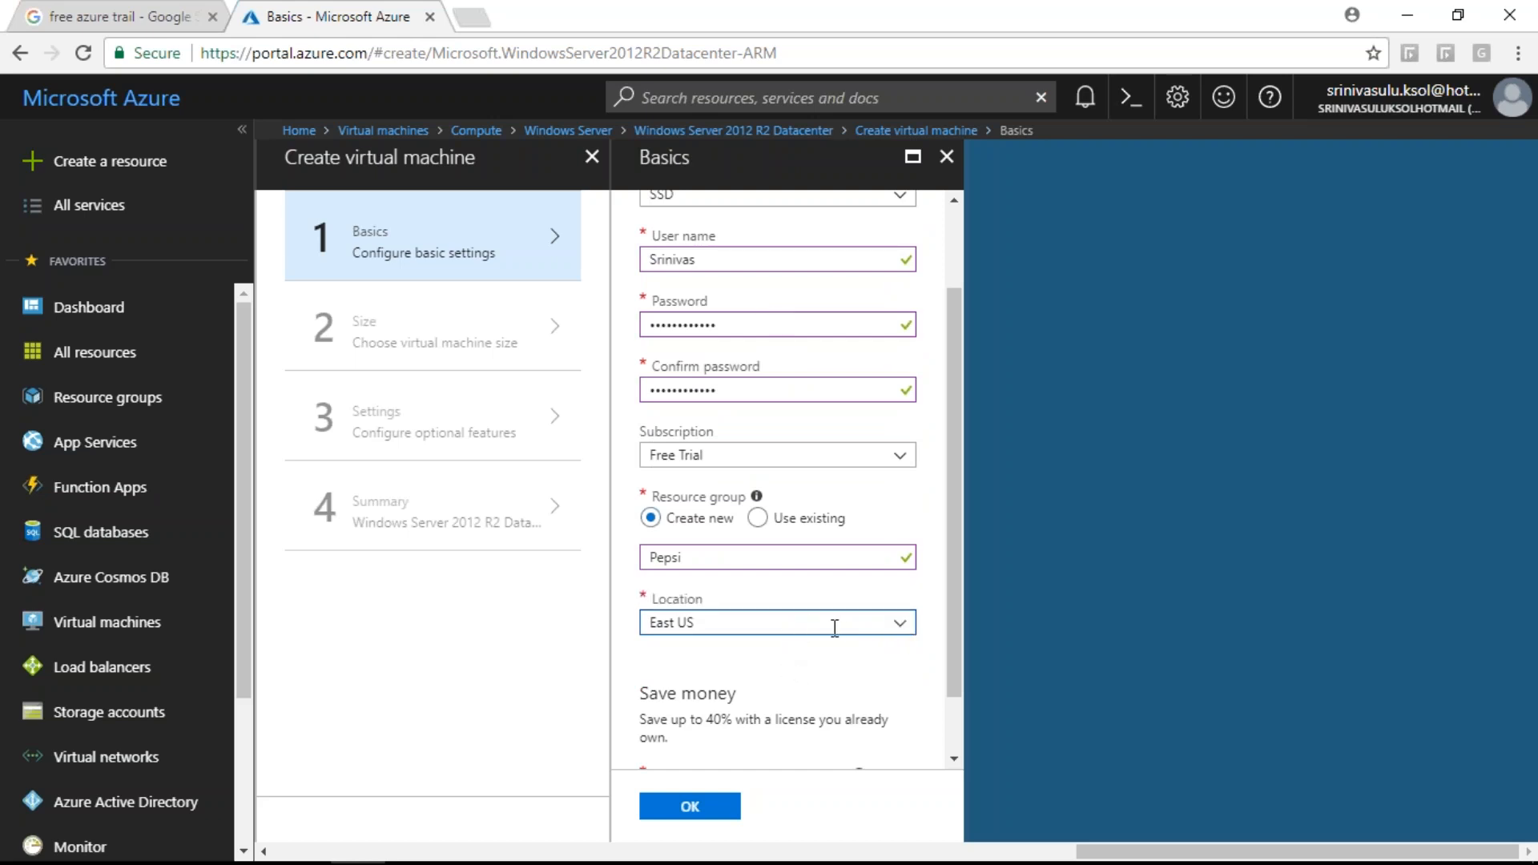
key("BackSpace")
key("BackSpace")
key("BackSpace")
key("BackSpace")
key("BackSpace")
key("BackSpace")
key("BackSpace")
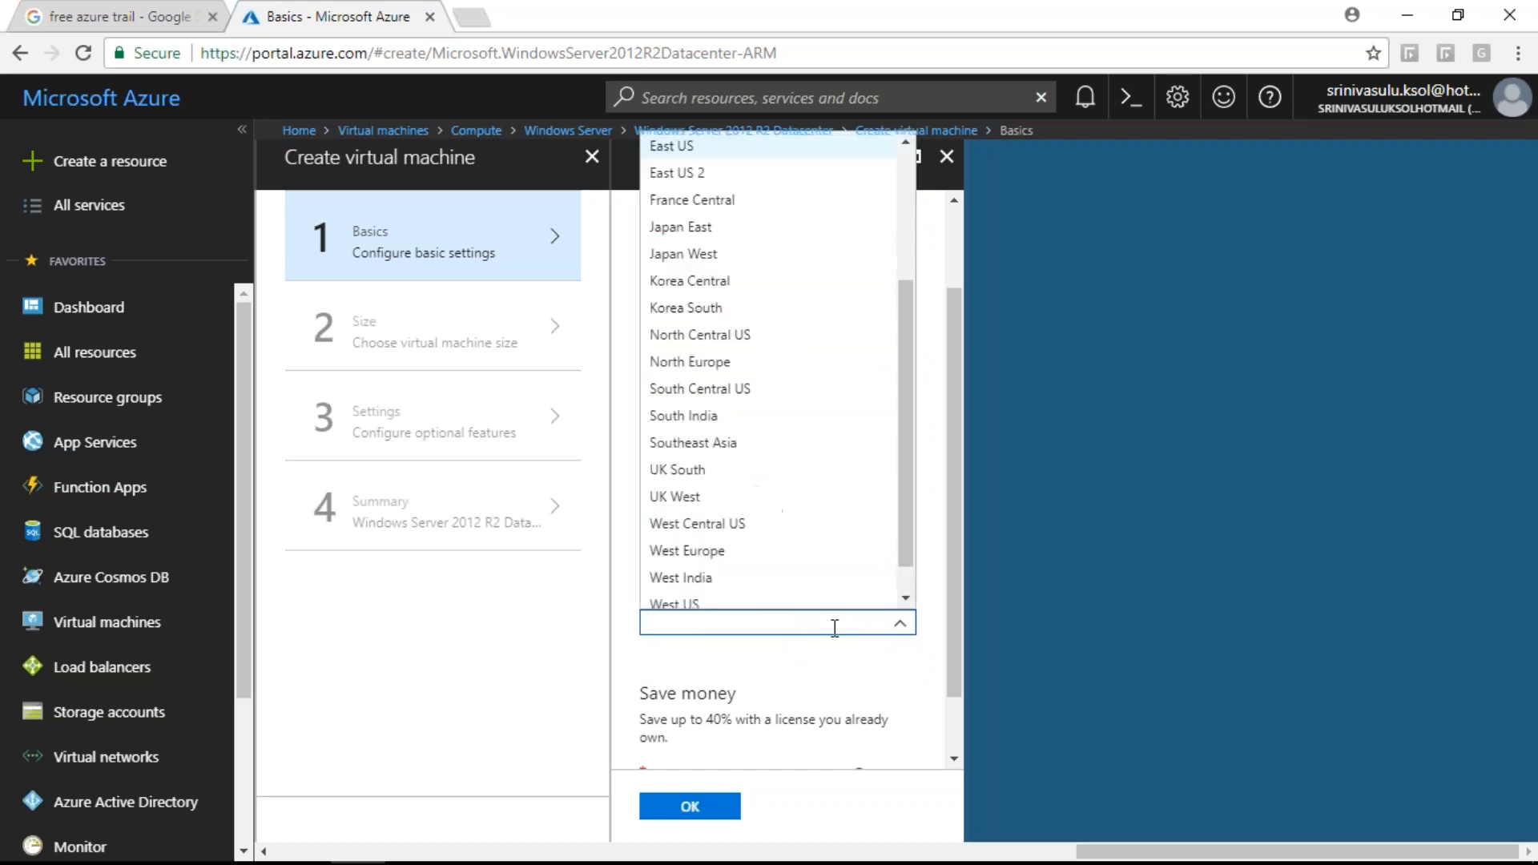
type("Ca")
left_click(722, 600)
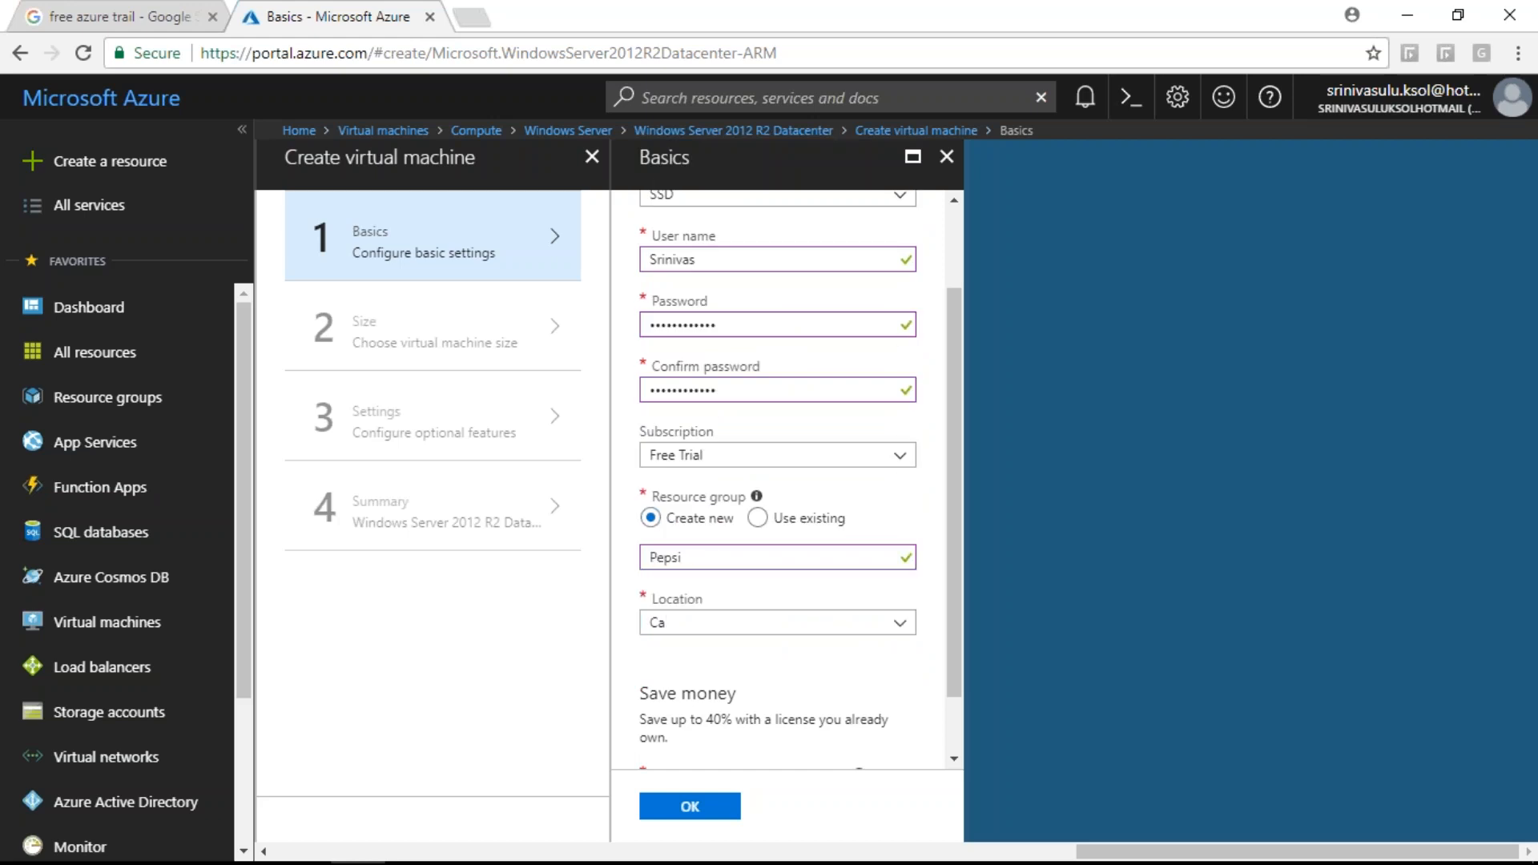
scroll(761, 669, "down", 1)
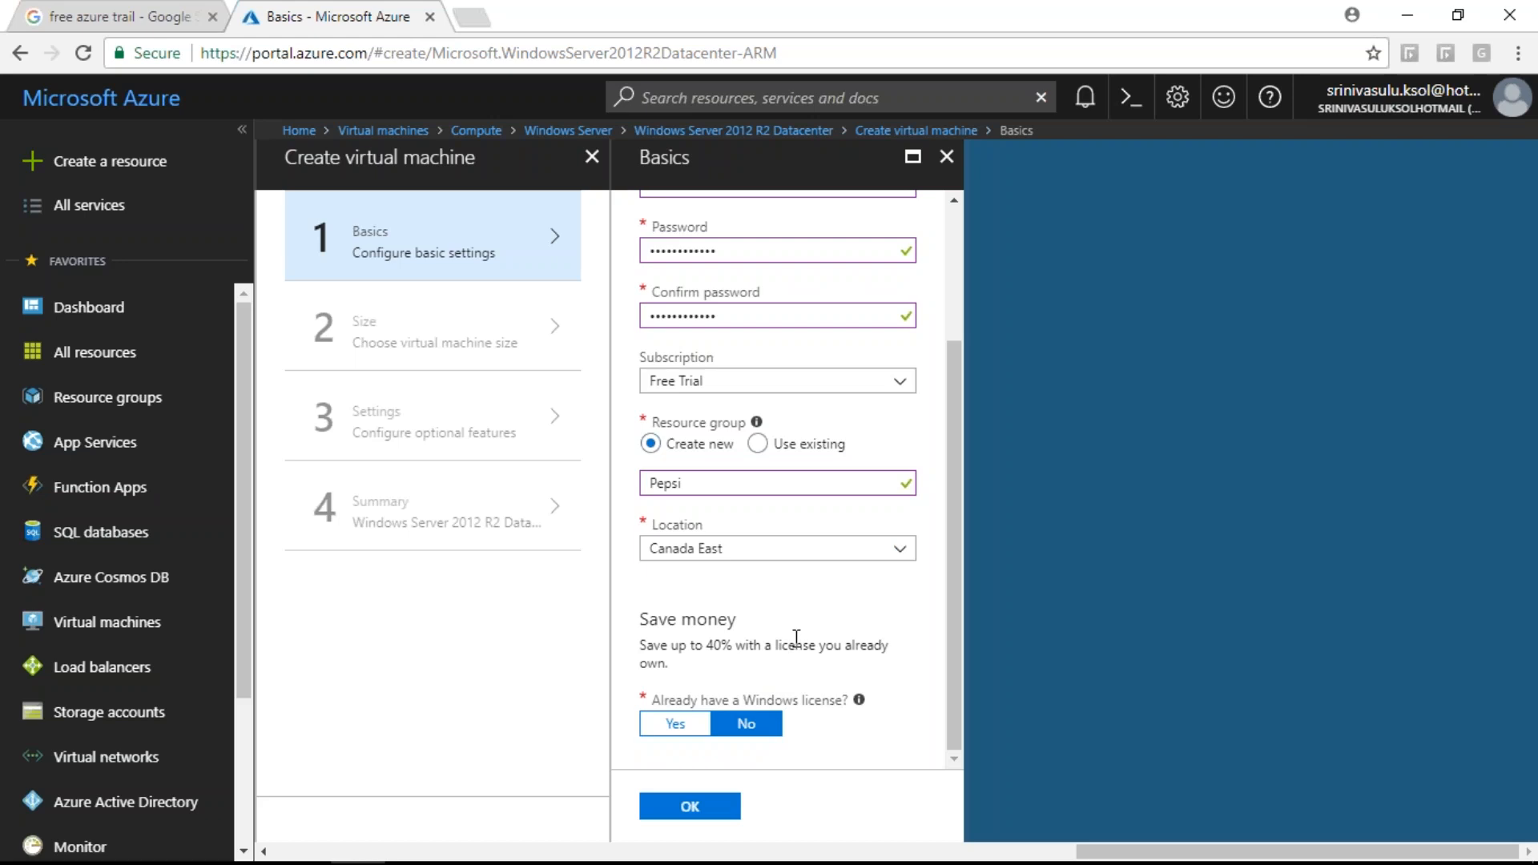
left_click(689, 808)
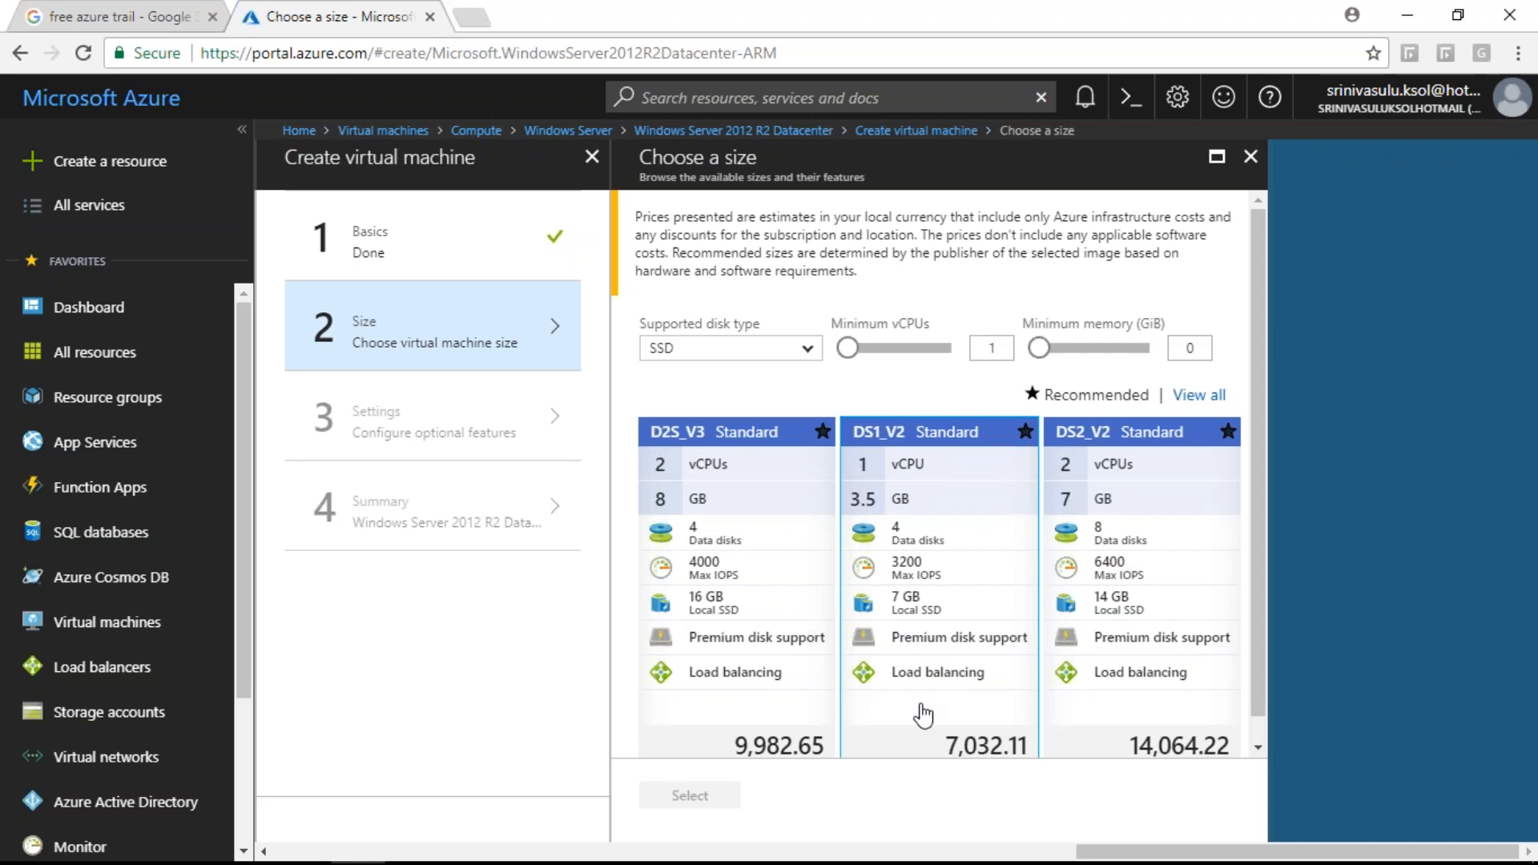
- Pick the DS1_V2 Standard size and confirm the selection
scroll(922, 713, "down", 1)
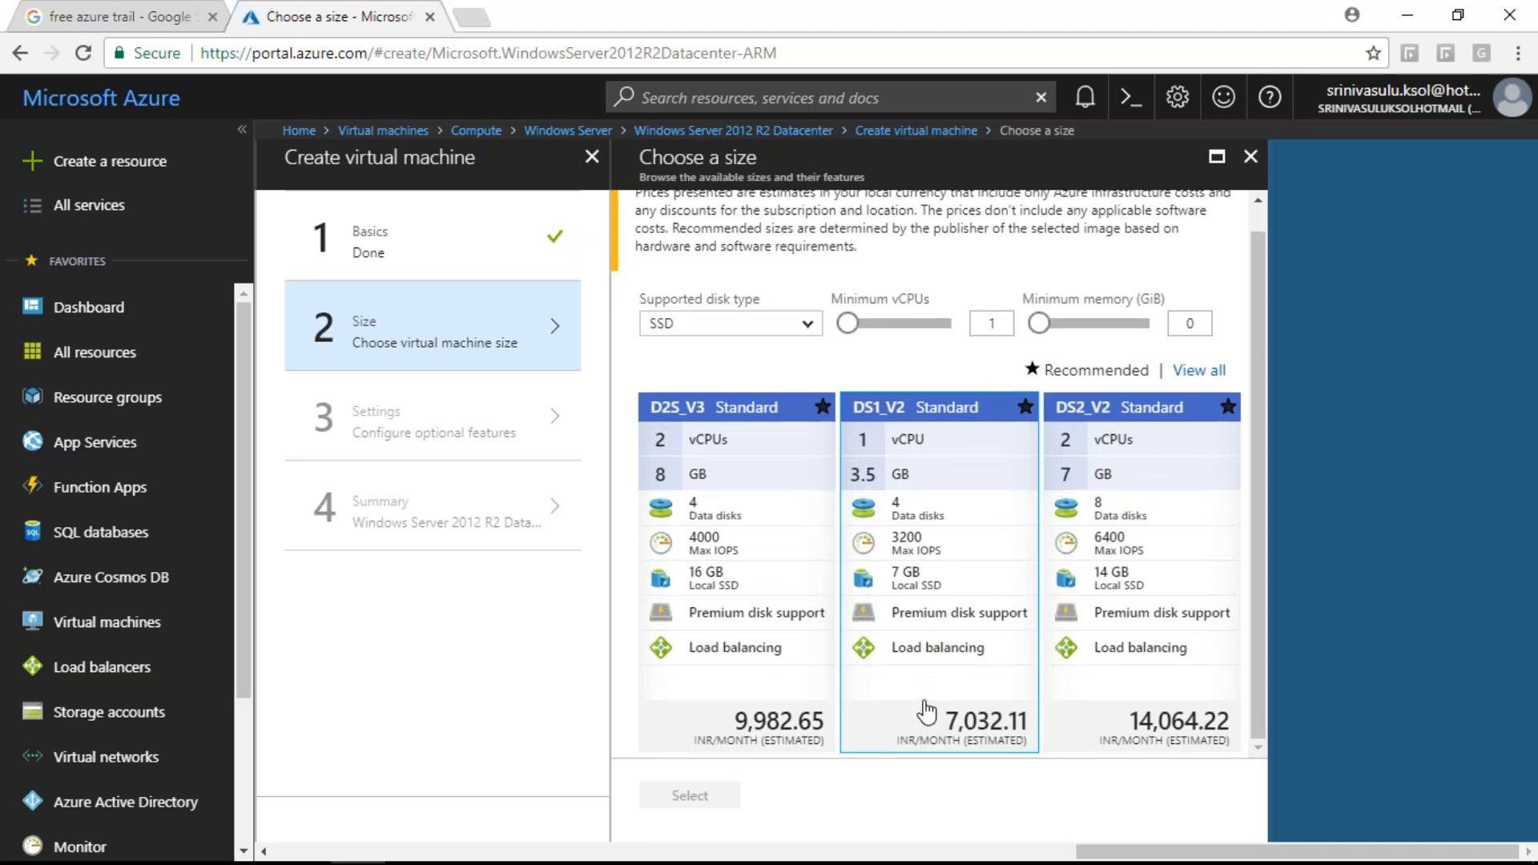
left_click(943, 425)
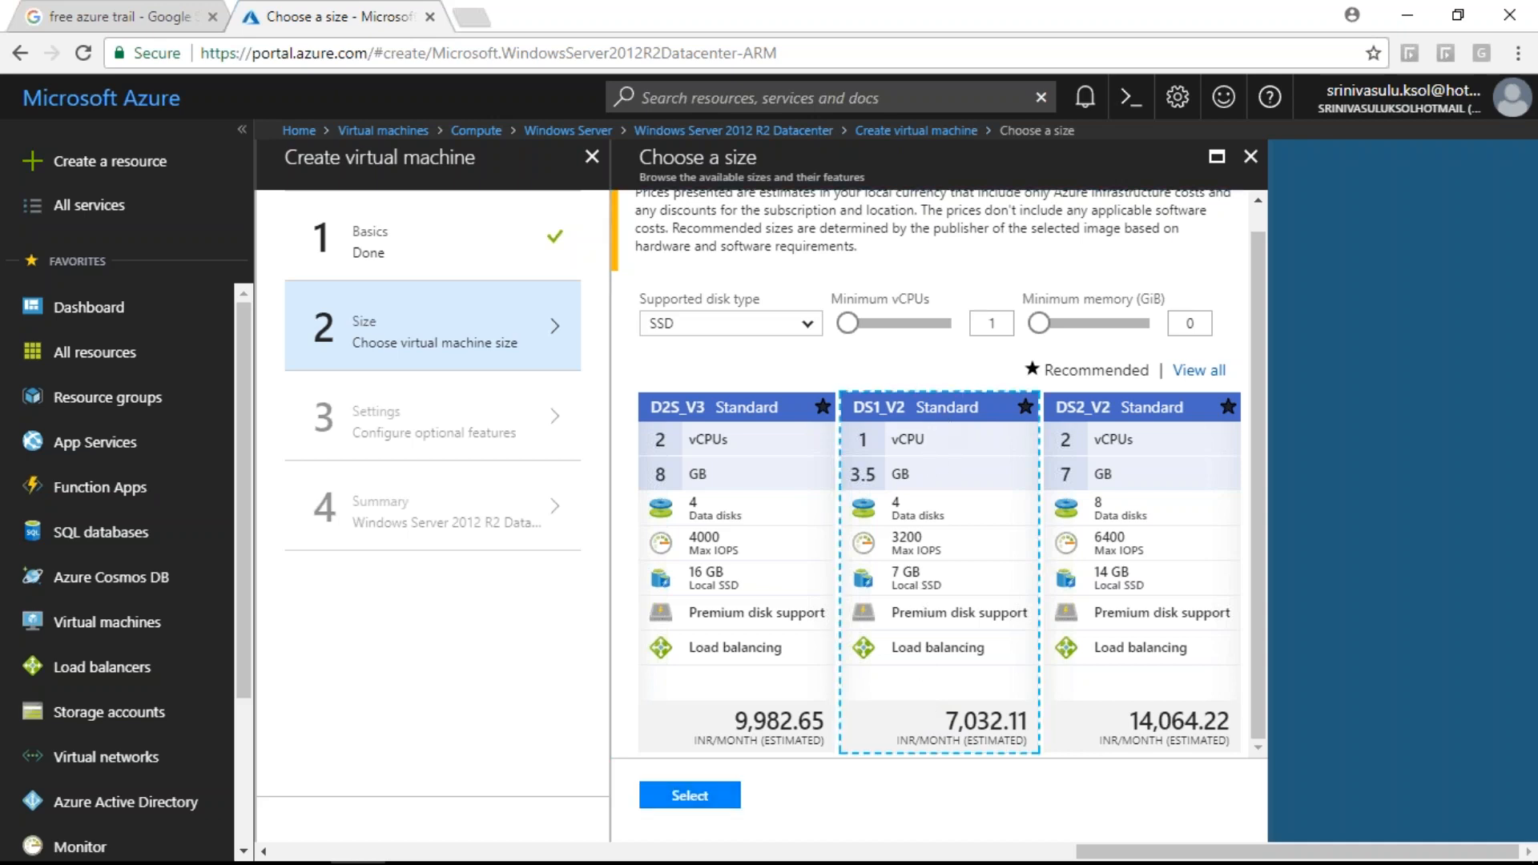
left_click(687, 795)
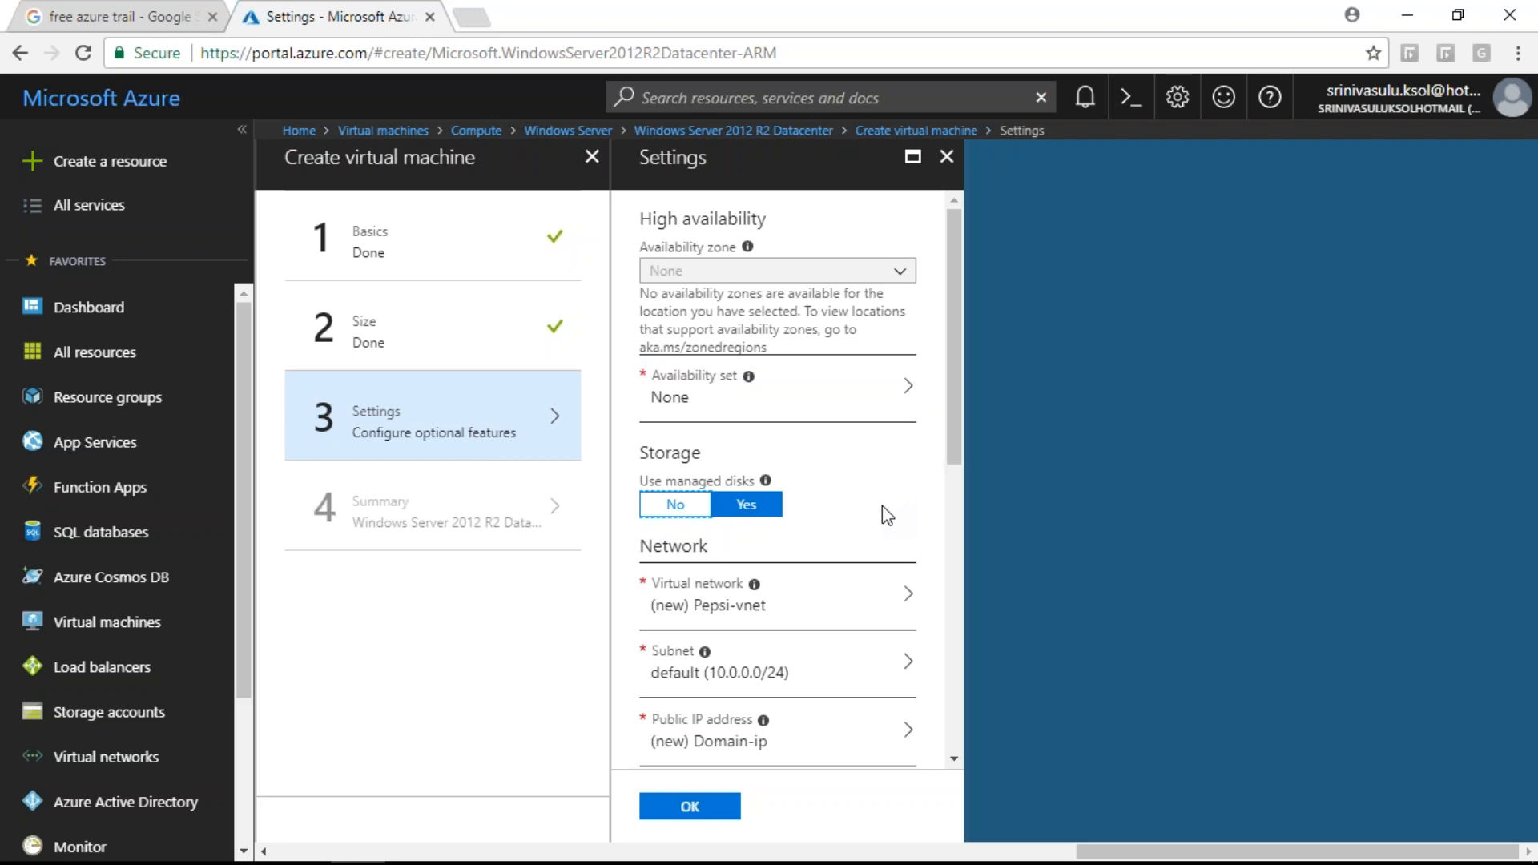
- Set the Domain VM's availability set to None
scroll(882, 507, "down", 2)
scroll(882, 506, "up", 2)
left_click(835, 413)
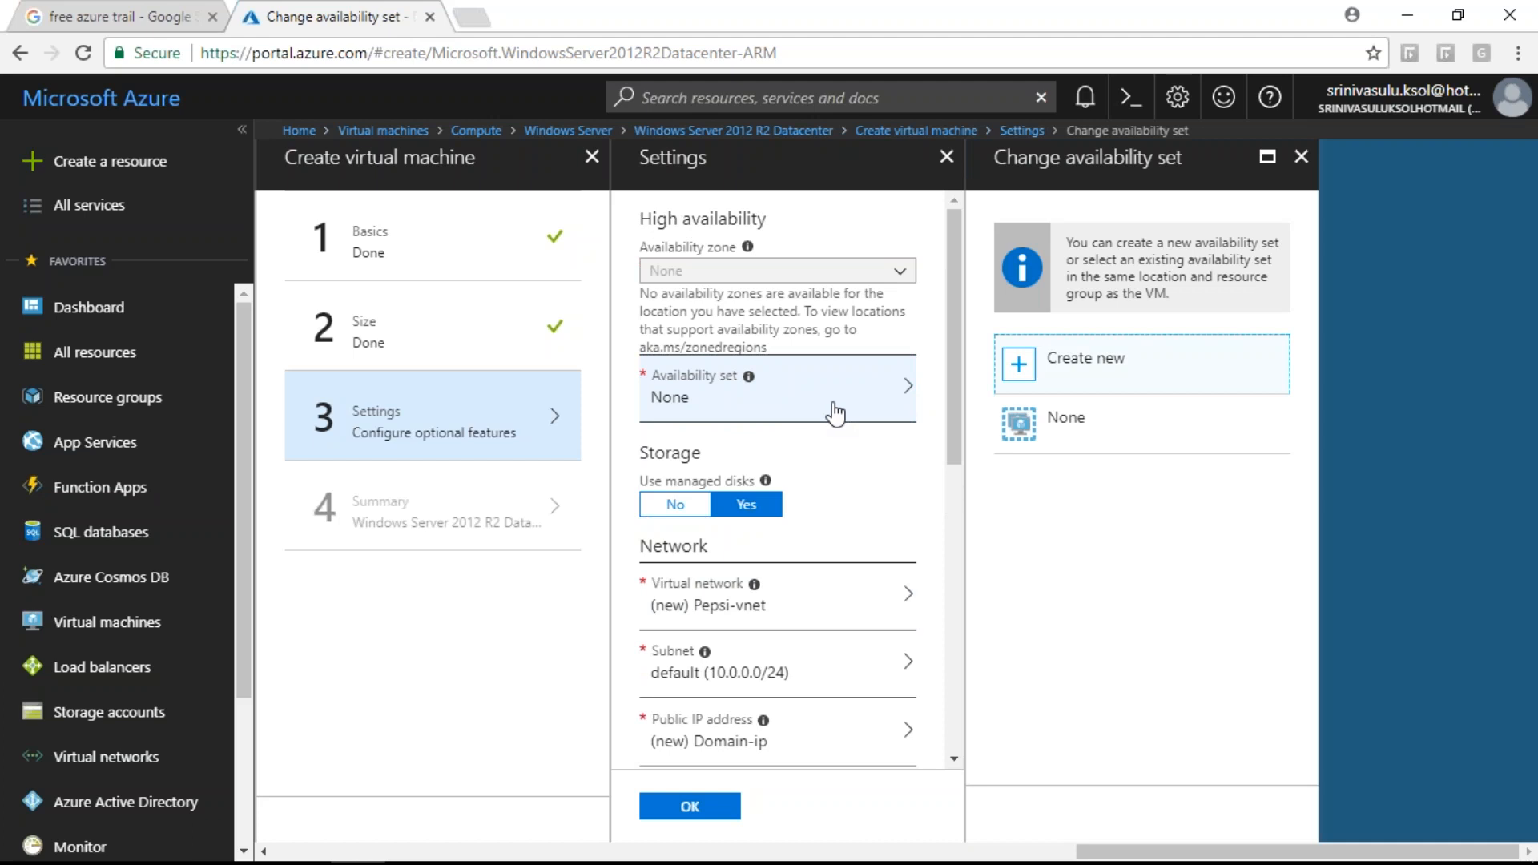
left_click(1056, 432)
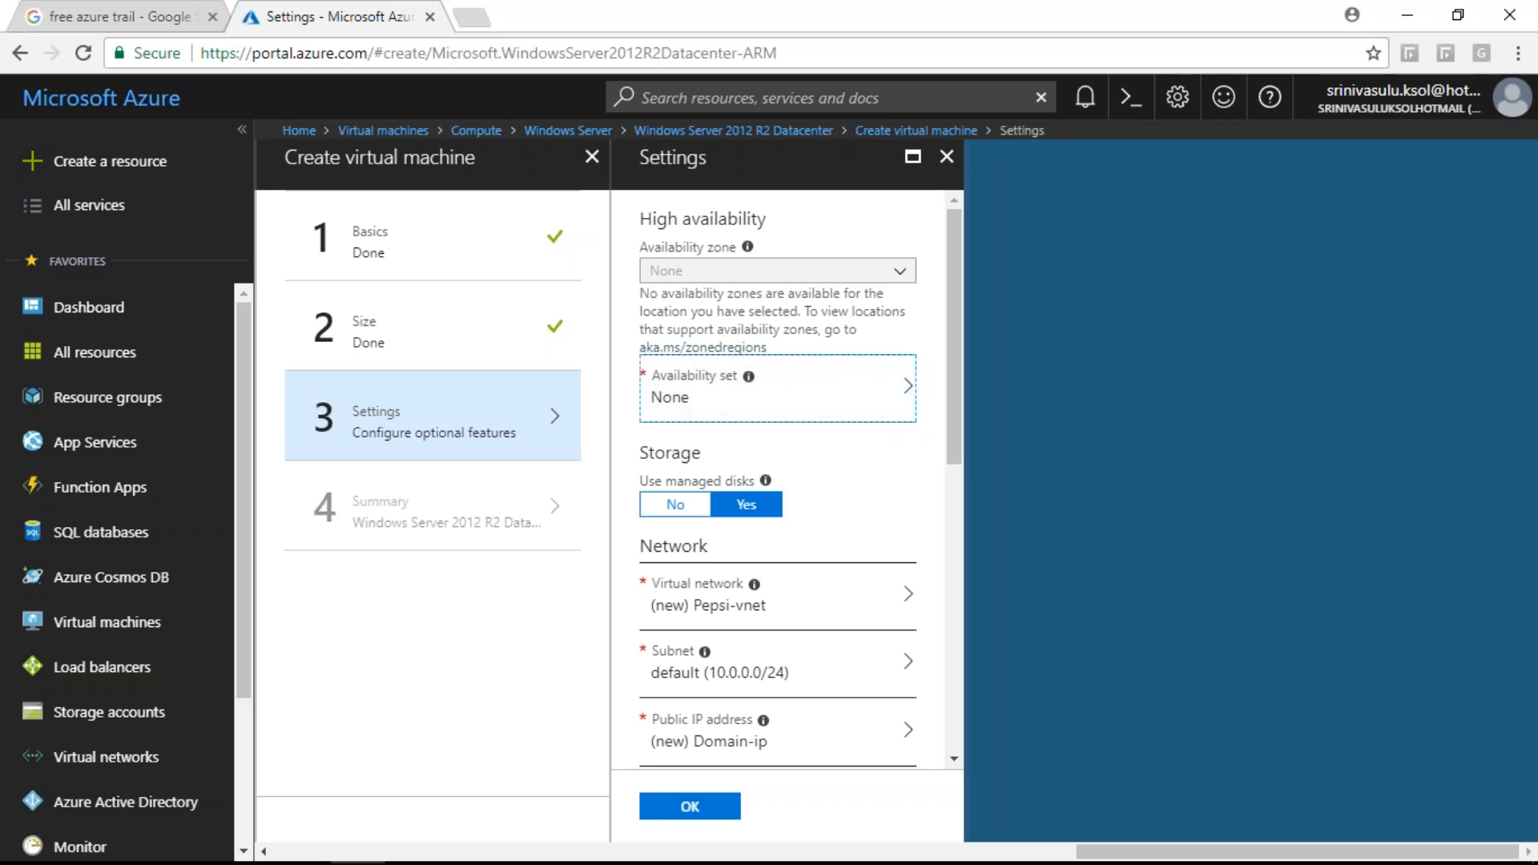
- Disable boot diagnostics and confirm the optional settings
scroll(910, 480, "down", 1)
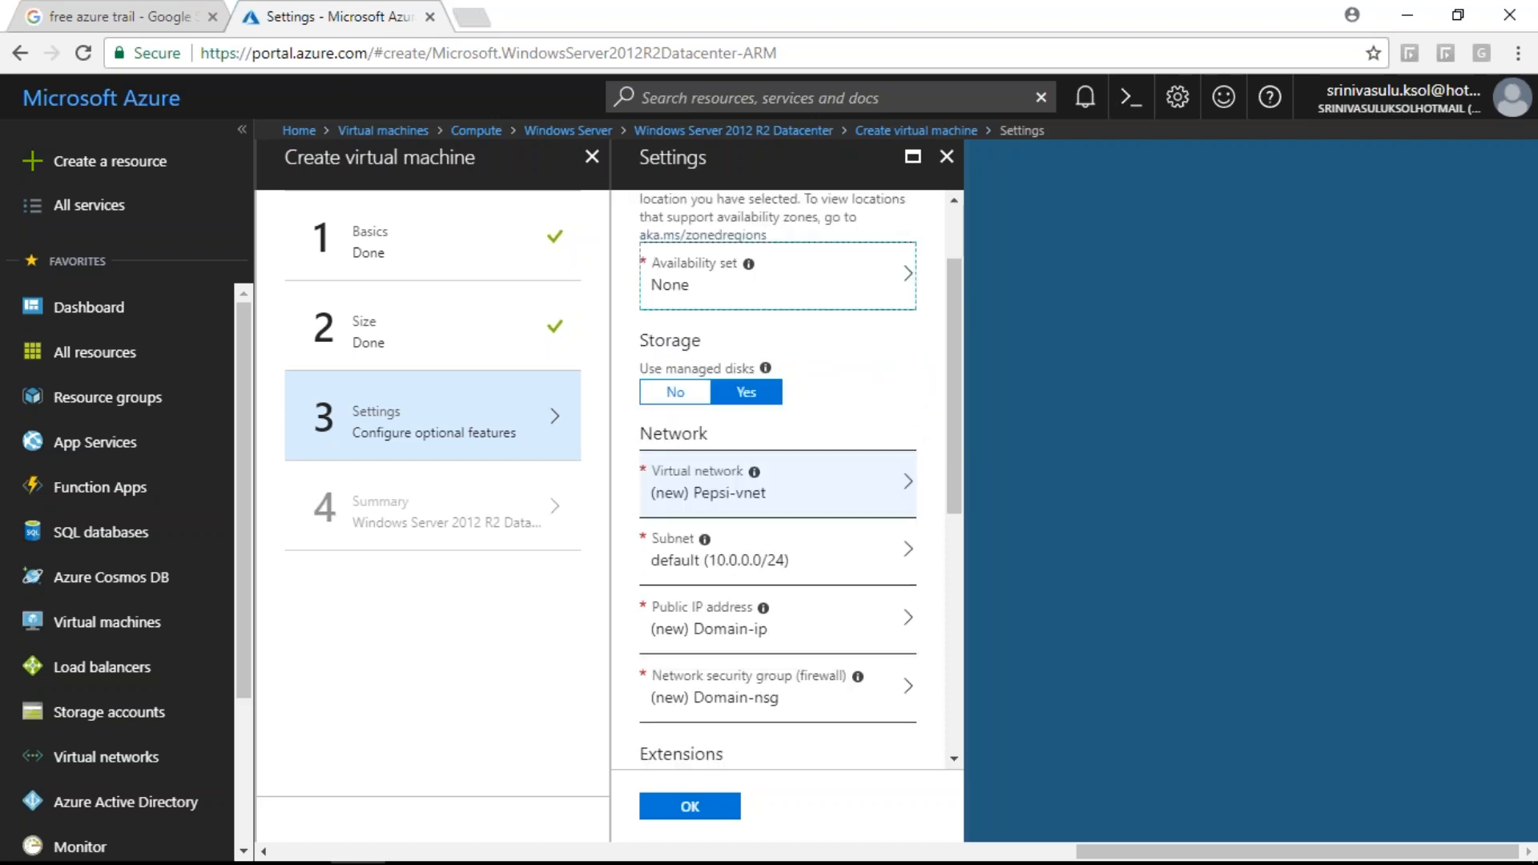
scroll(801, 480, "up", 1)
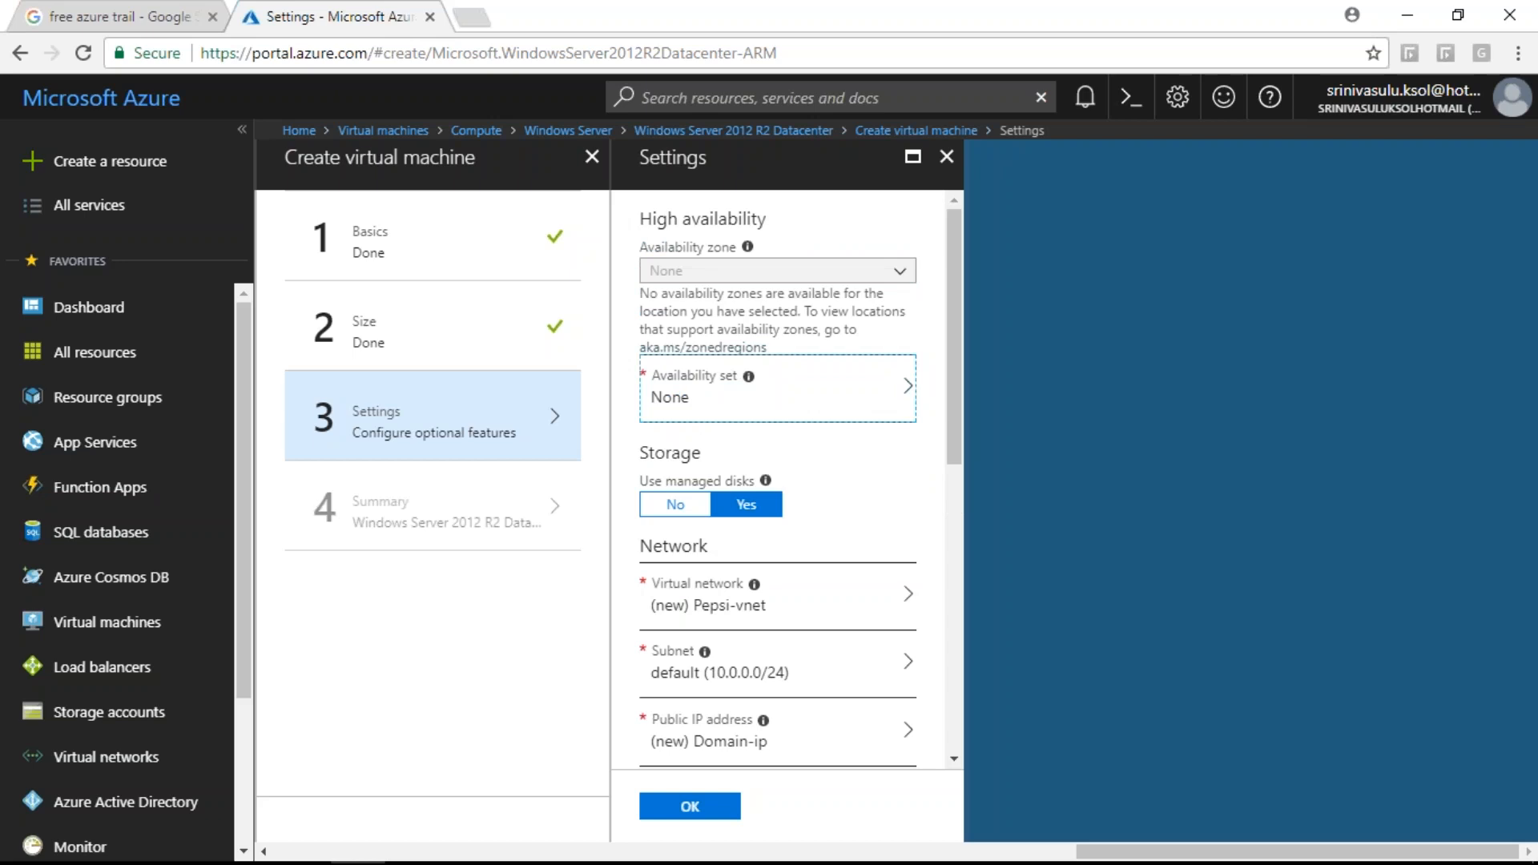
scroll(911, 541, "down", 2)
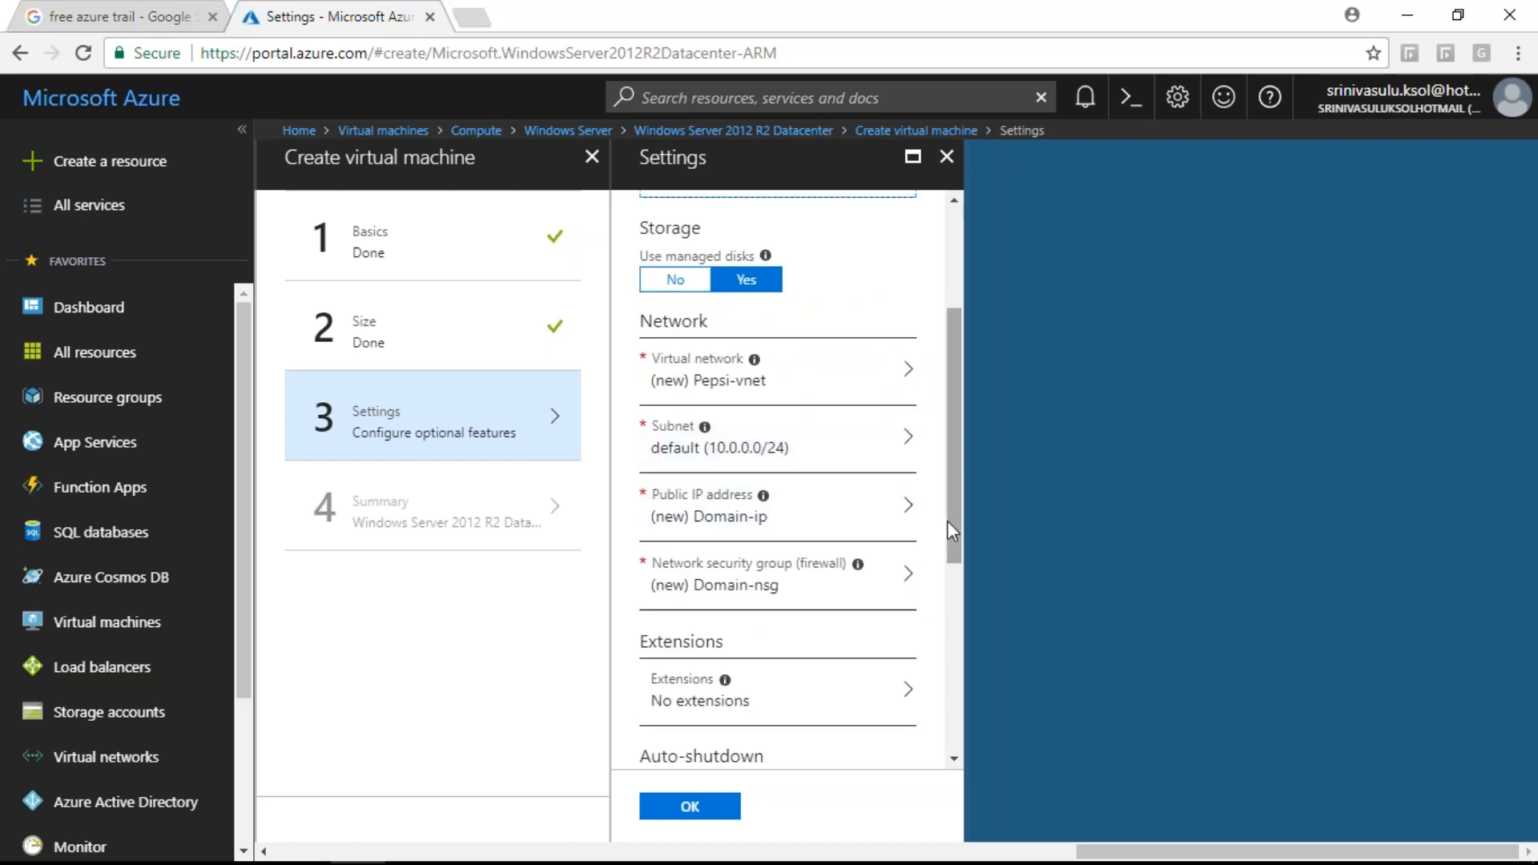
scroll(947, 520, "down", 2)
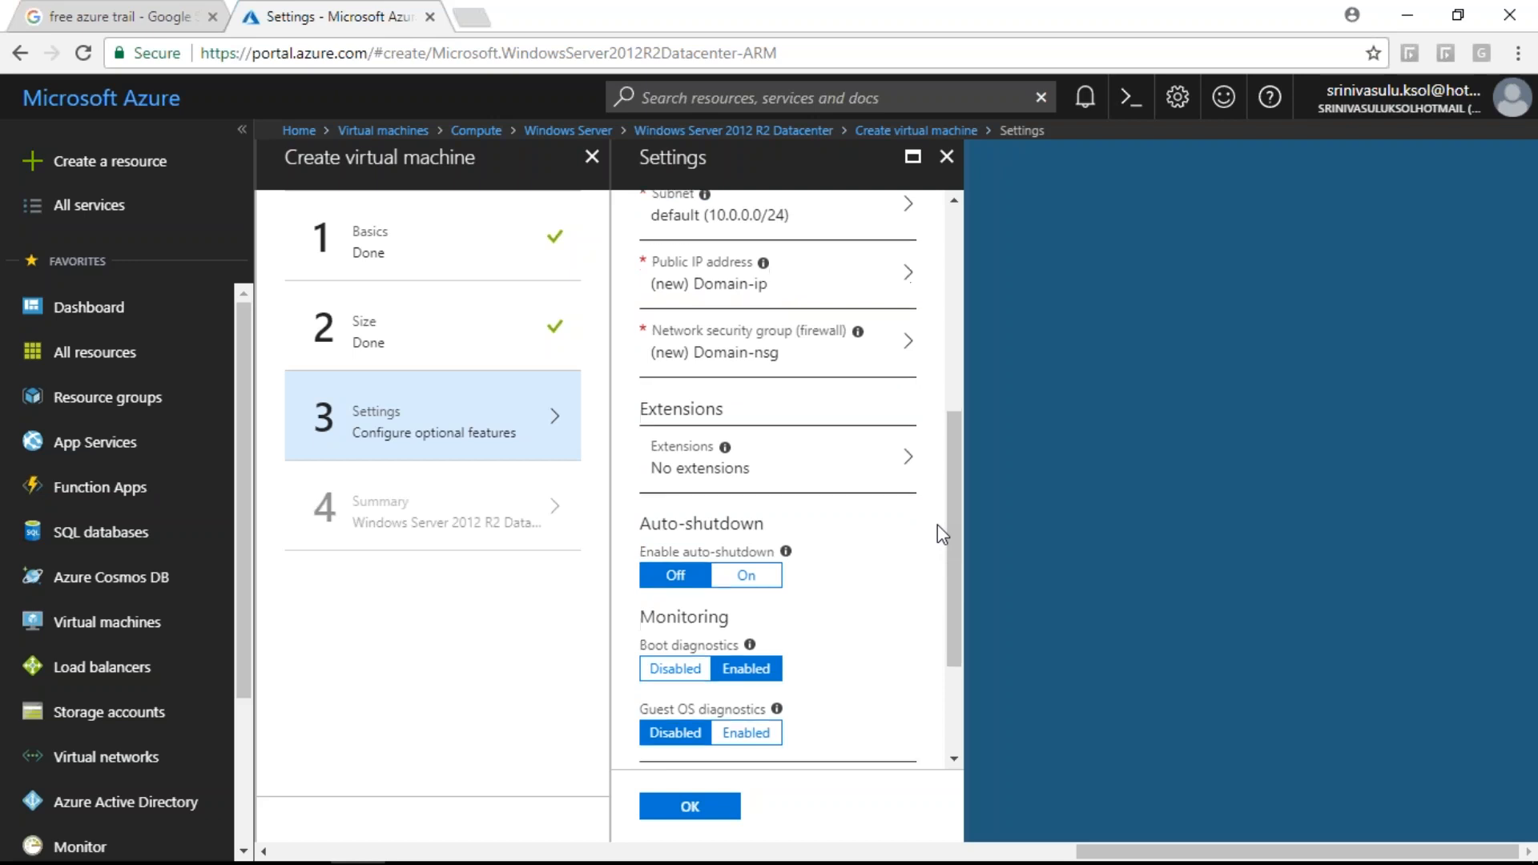
scroll(937, 524, "down", 1)
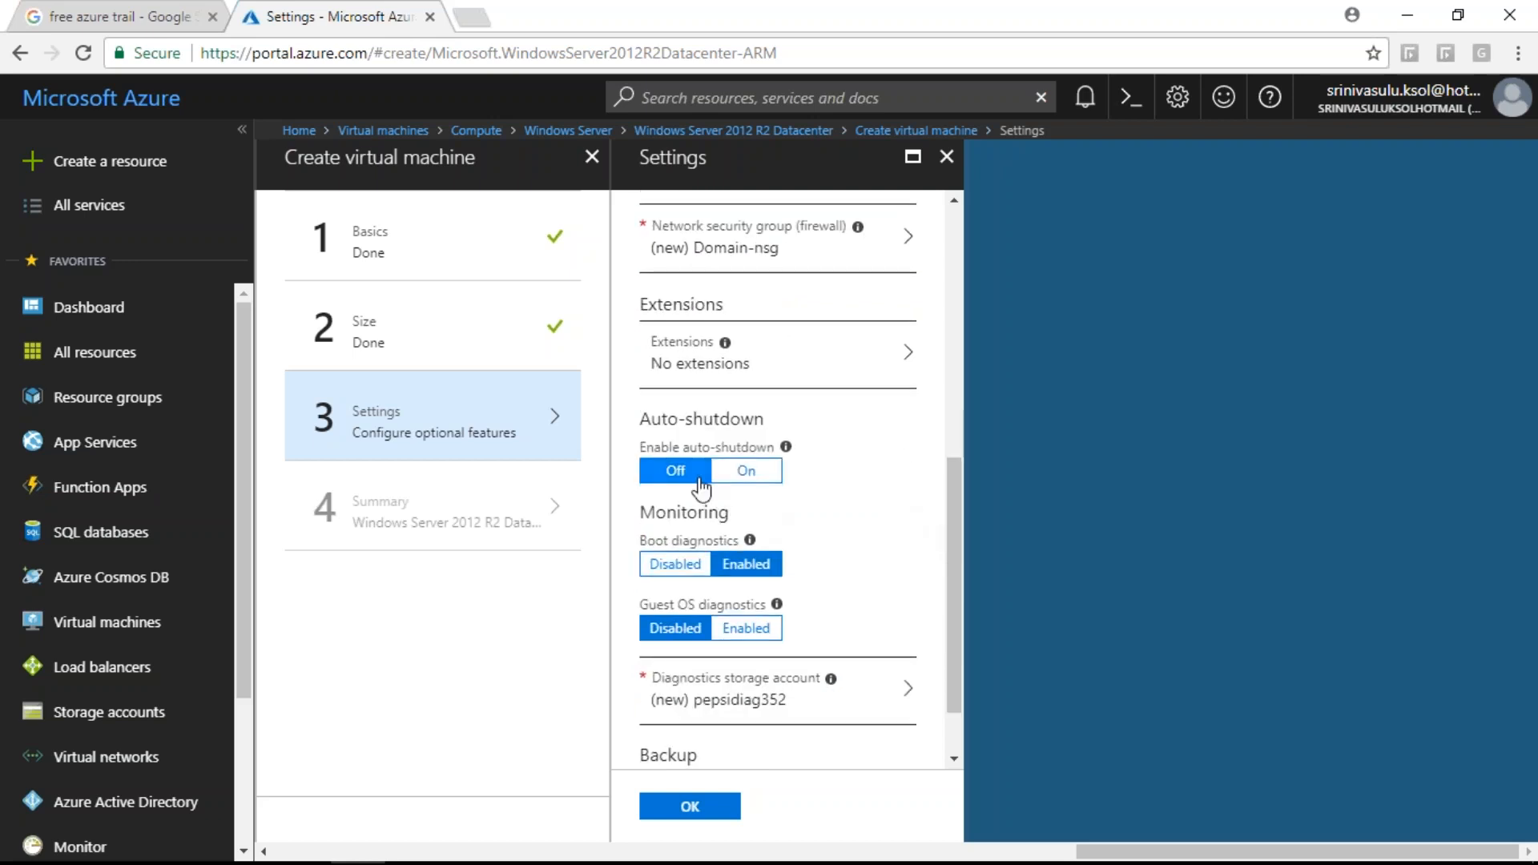
left_click(675, 565)
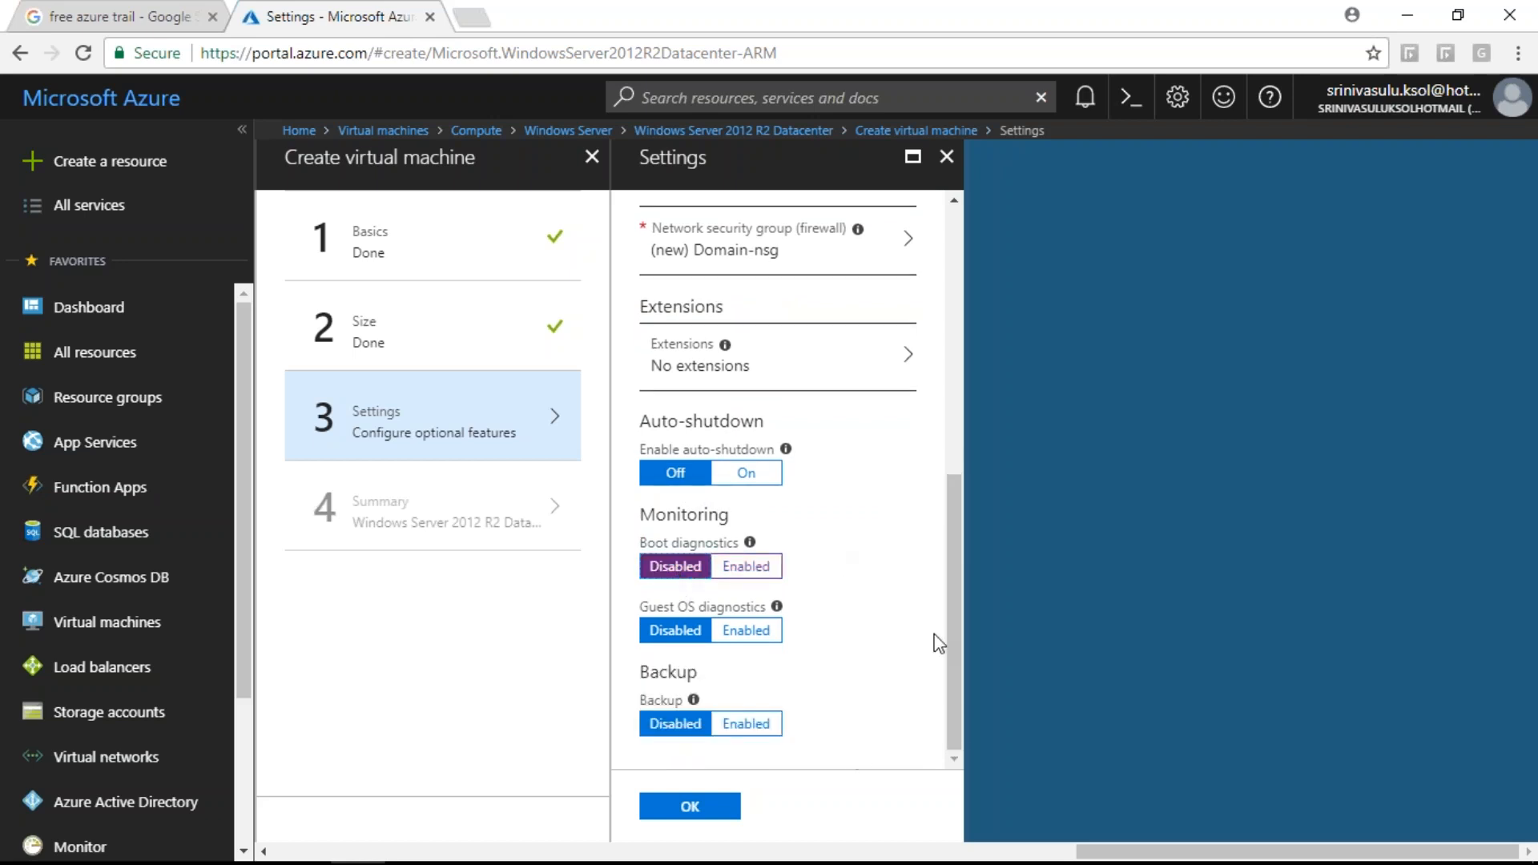
left_click(698, 811)
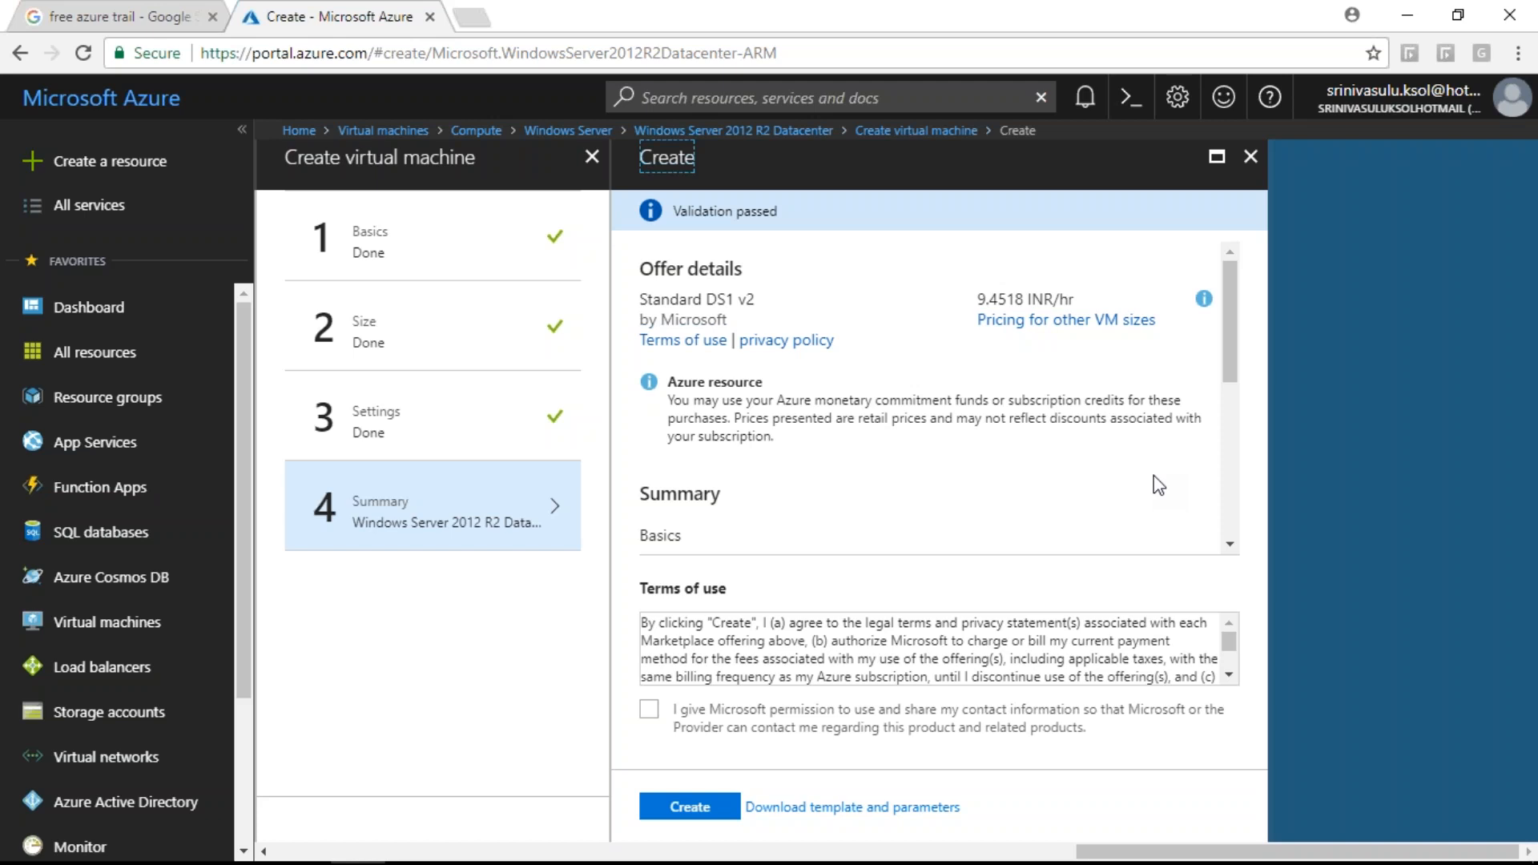
- Grant permission to share contact information and create the Domain VM
mouse_move(1232, 380)
left_mouse_down()
mouse_move(1233, 396)
mouse_move(1236, 376)
left_mouse_up()
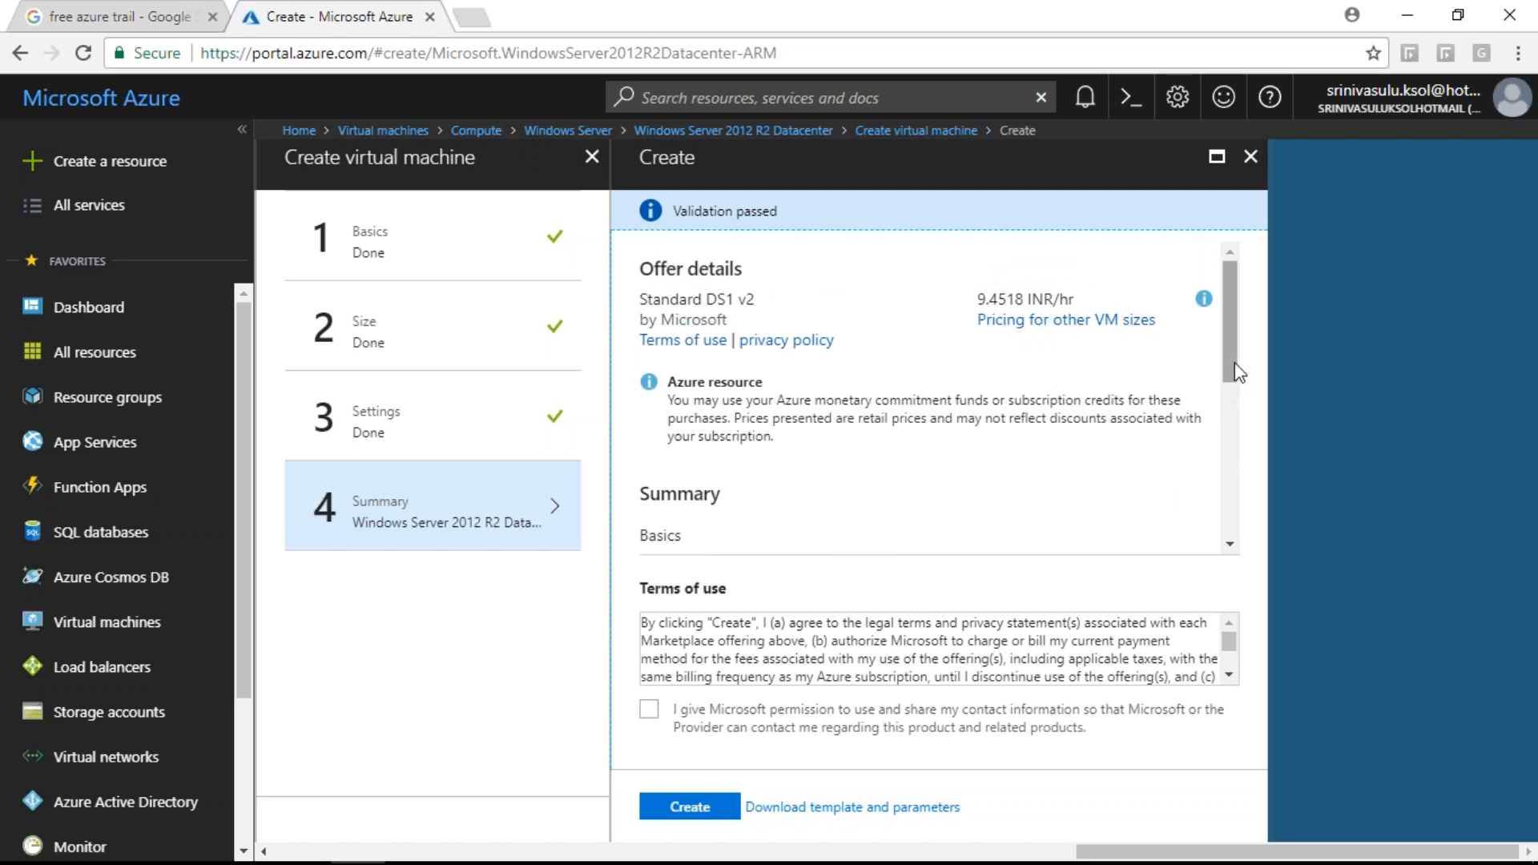
left_click_drag(1230, 386, 1240, 513)
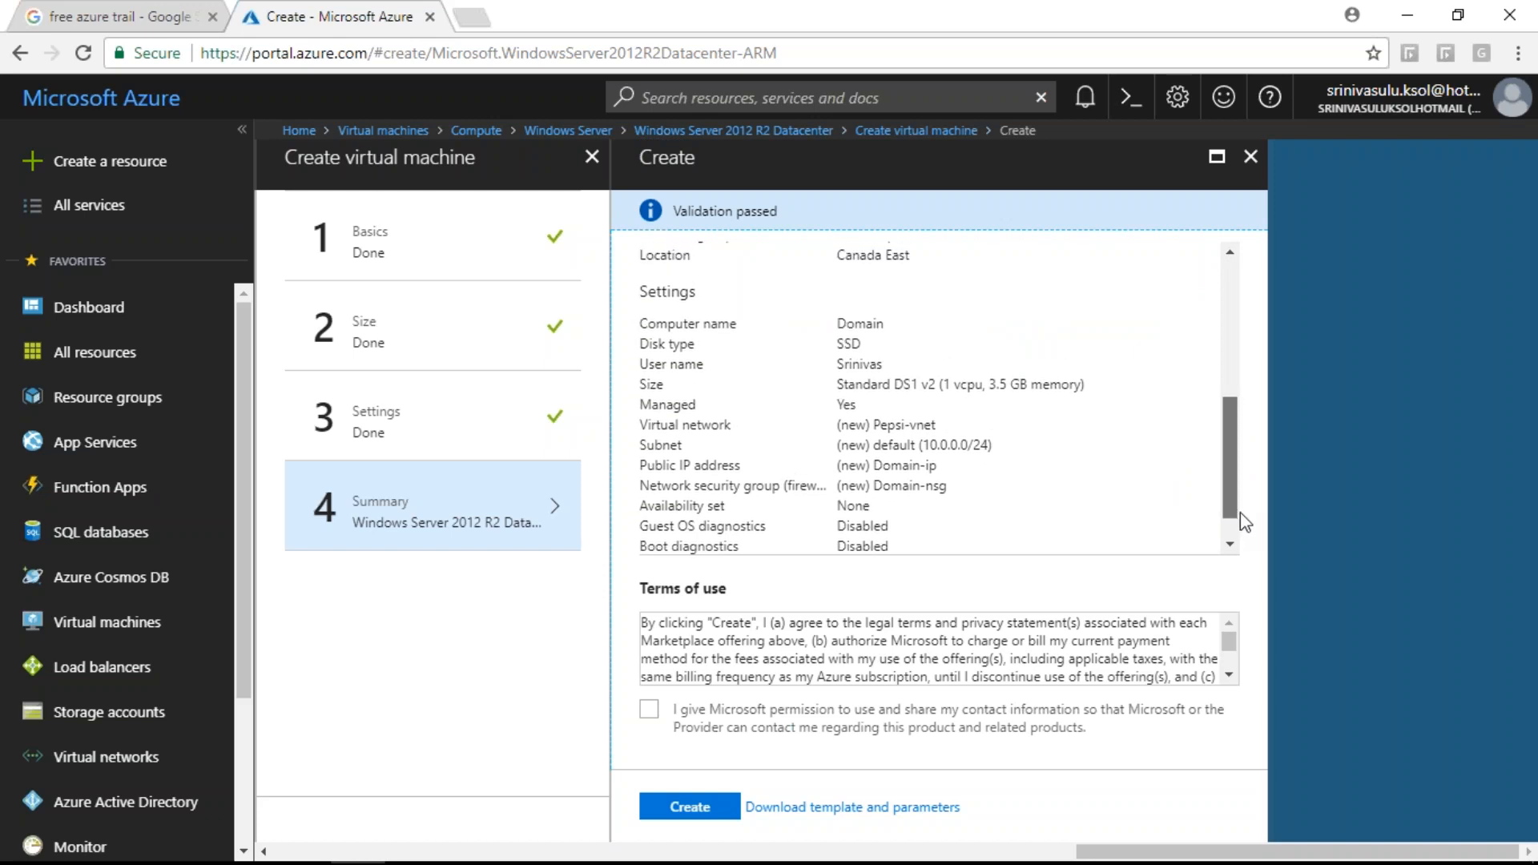
left_click_drag(1239, 512, 1222, 368)
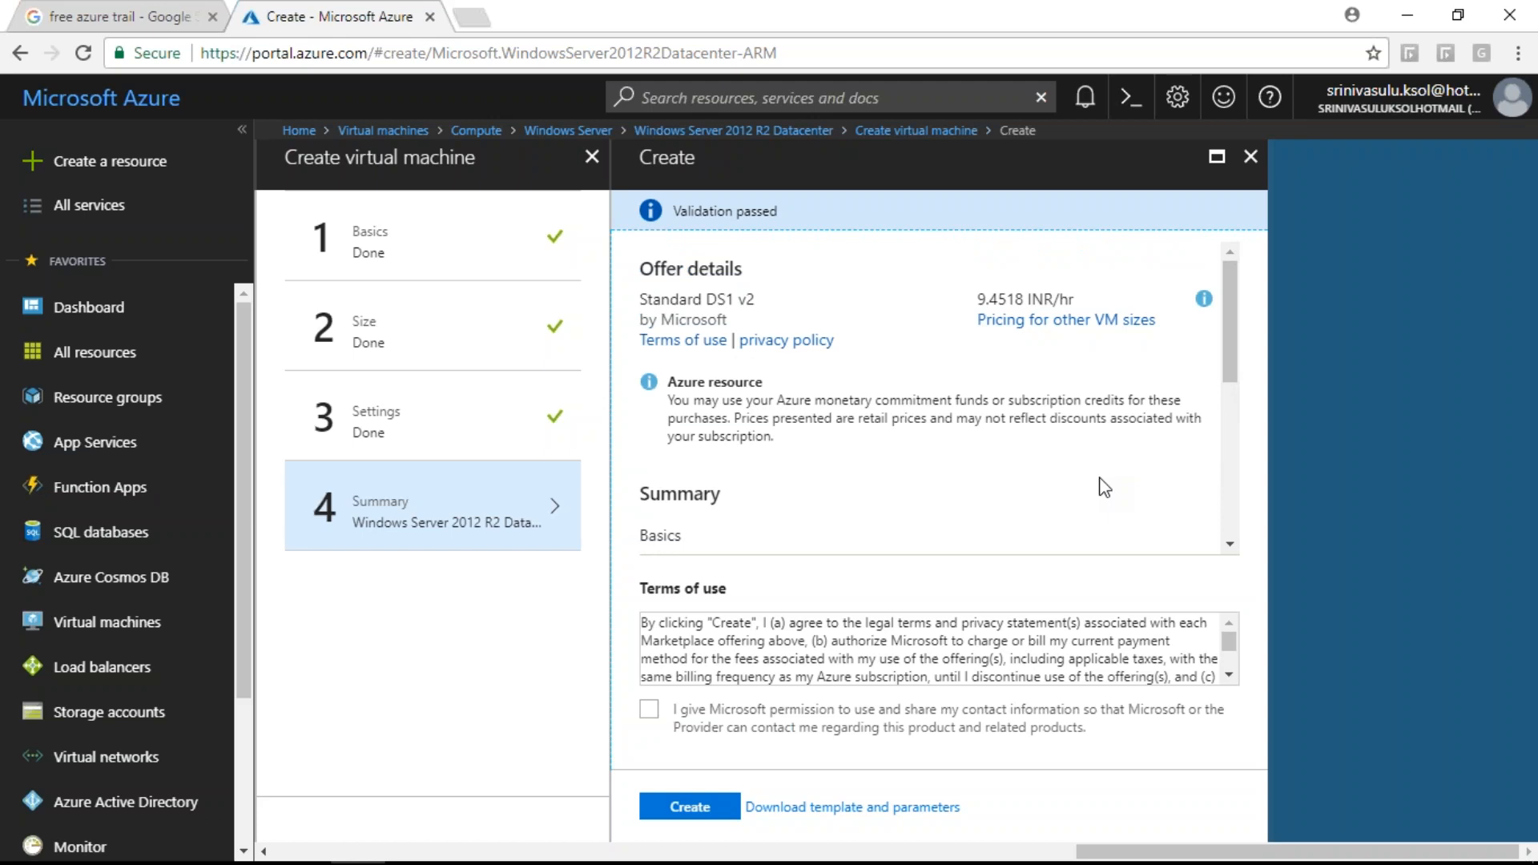
left_click(650, 712)
scroll(945, 677, "down", 3)
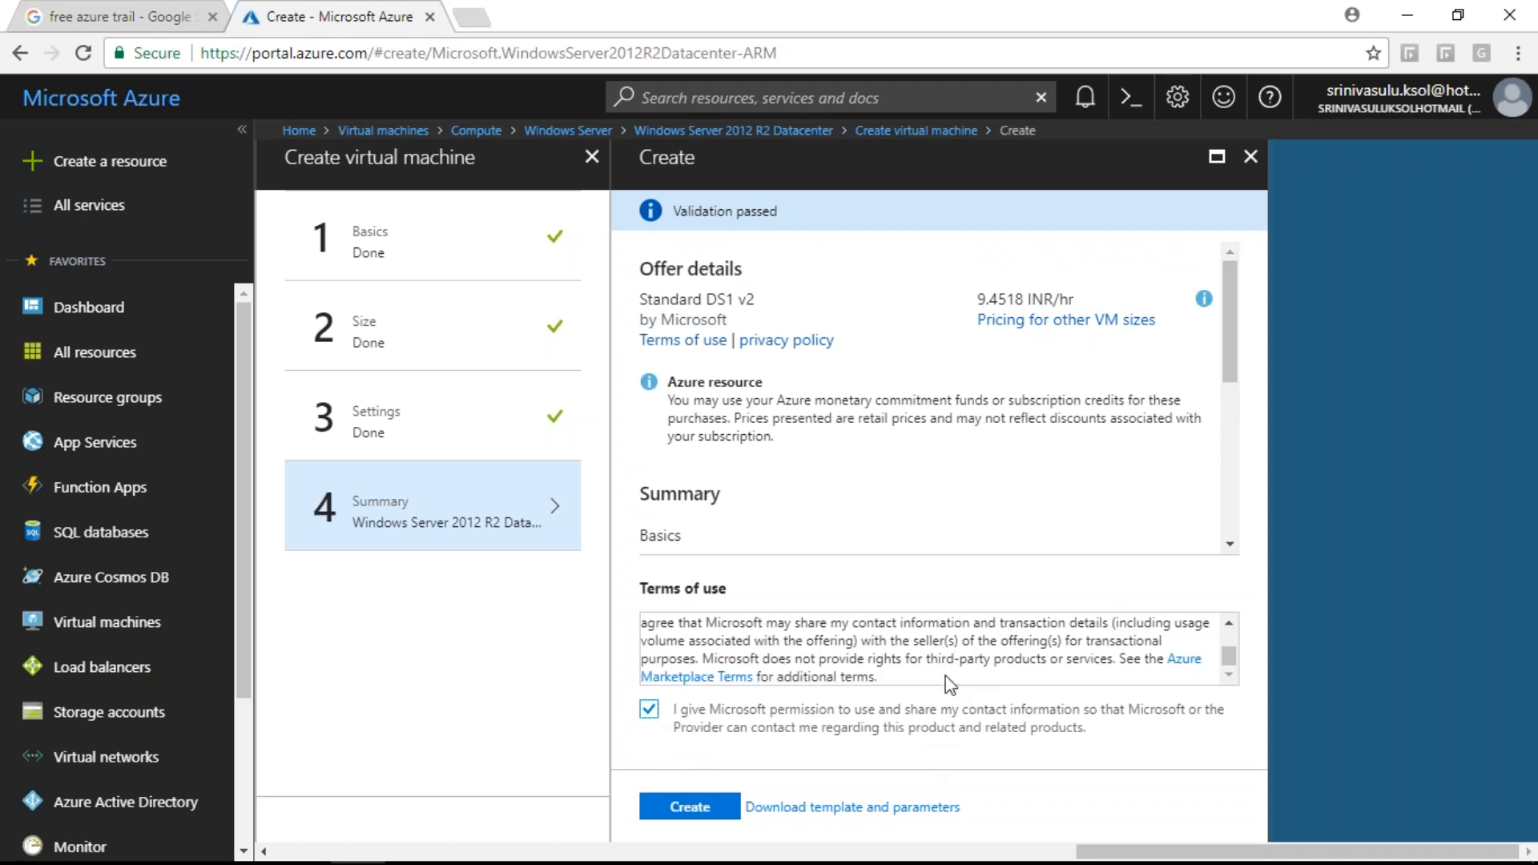
left_click(704, 810)
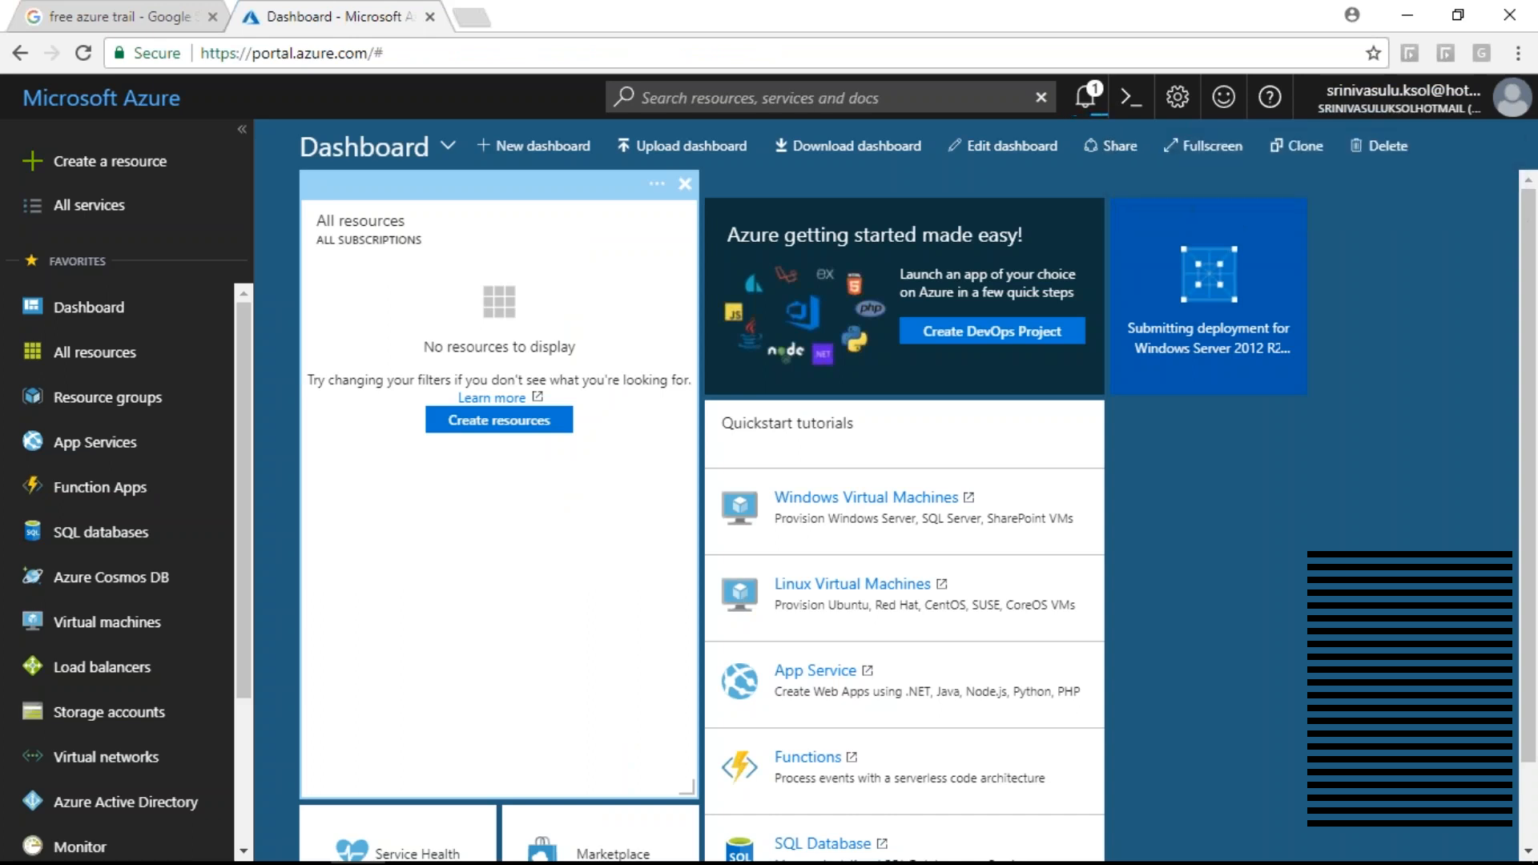
- Add a new Windows Server 2012 R2 Datacenter VM using the Resource Manager deployment model
left_click(124, 624)
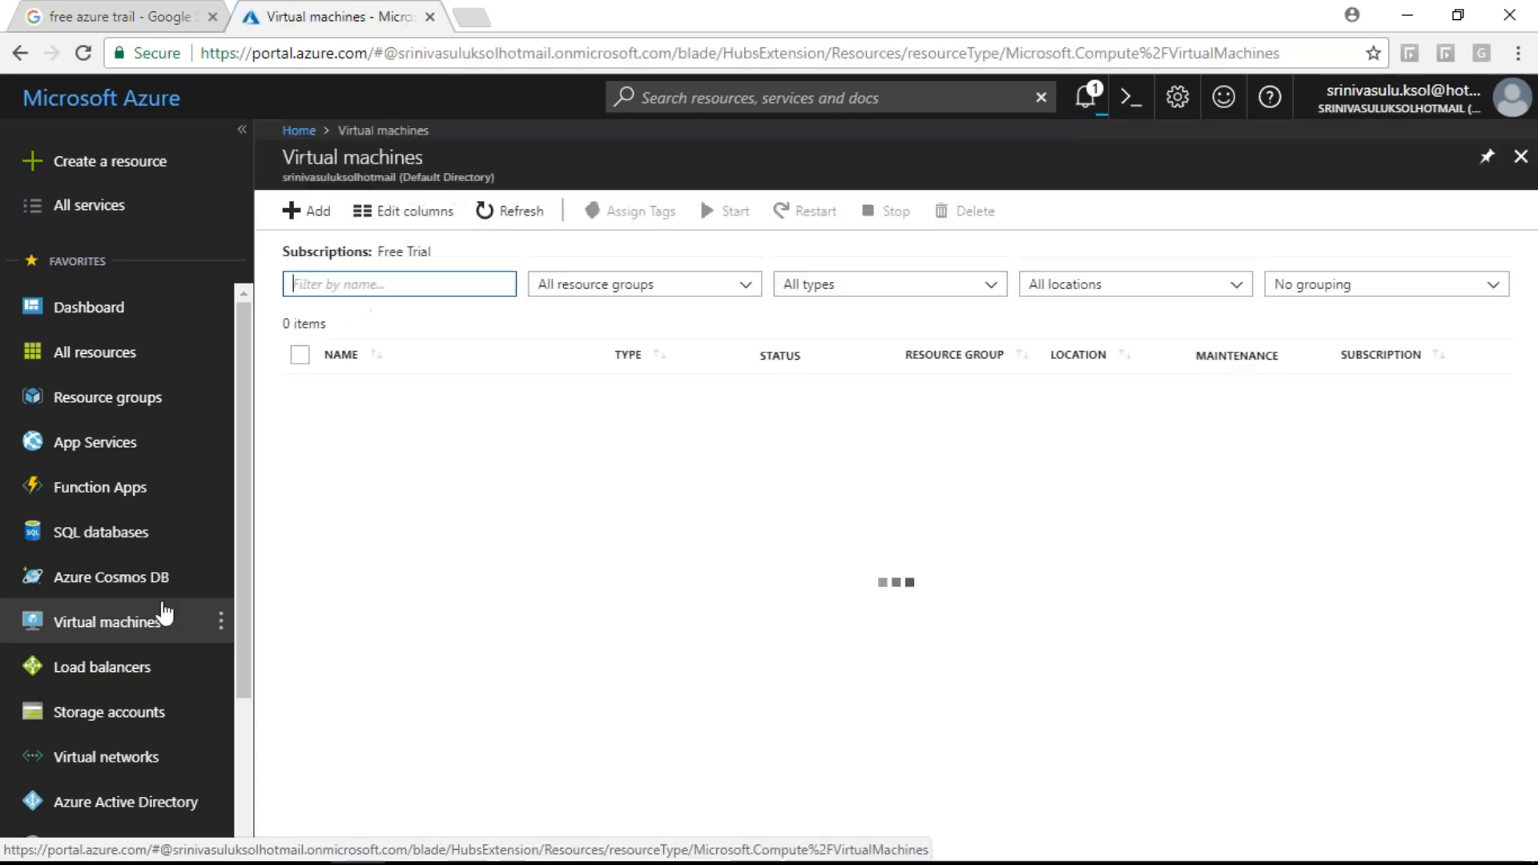
left_click(304, 225)
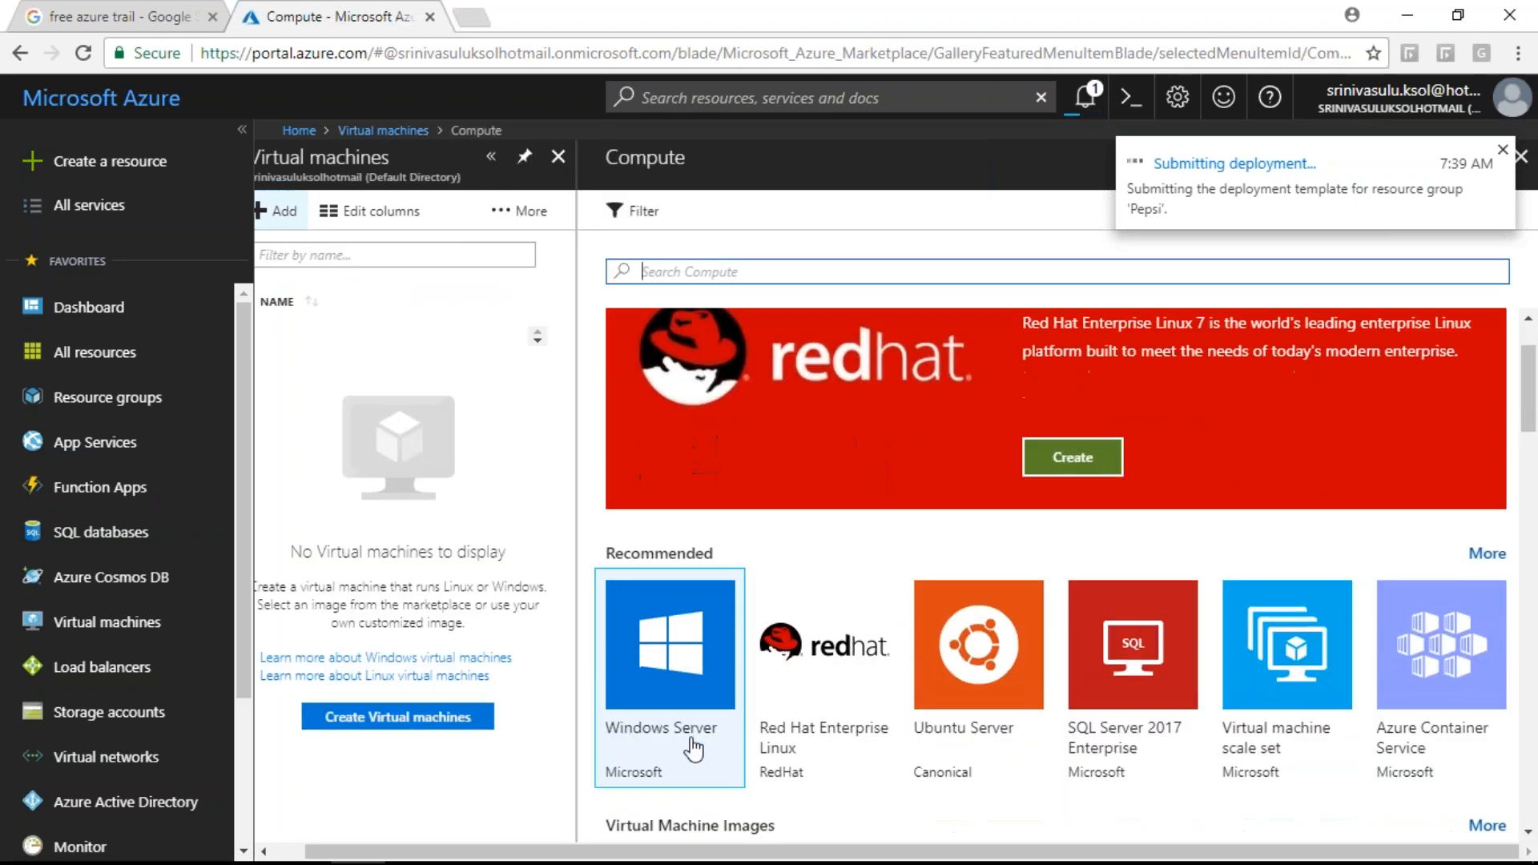
left_click(682, 699)
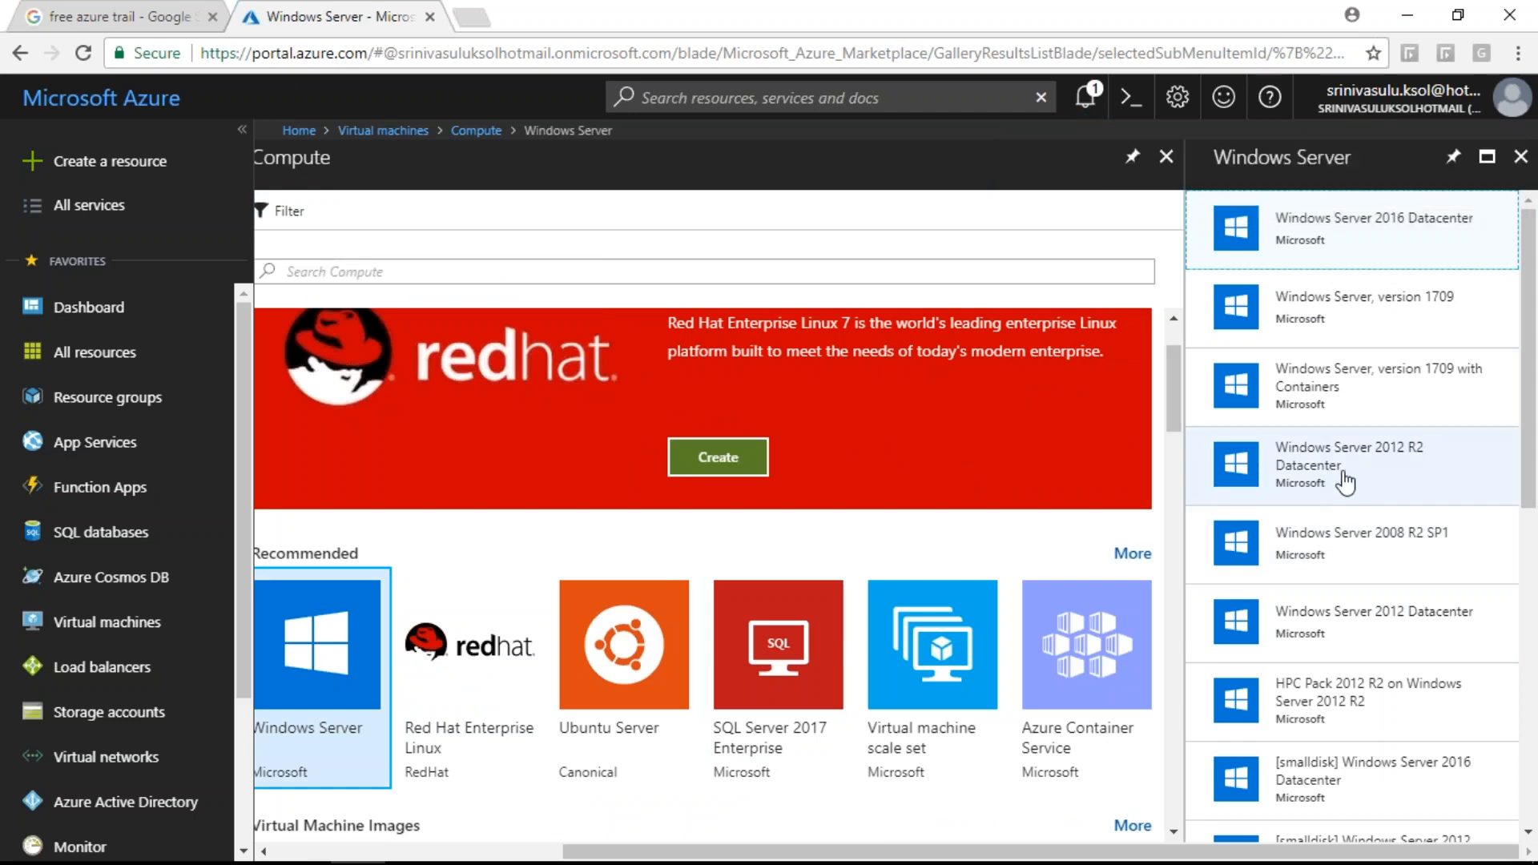
left_click(1353, 483)
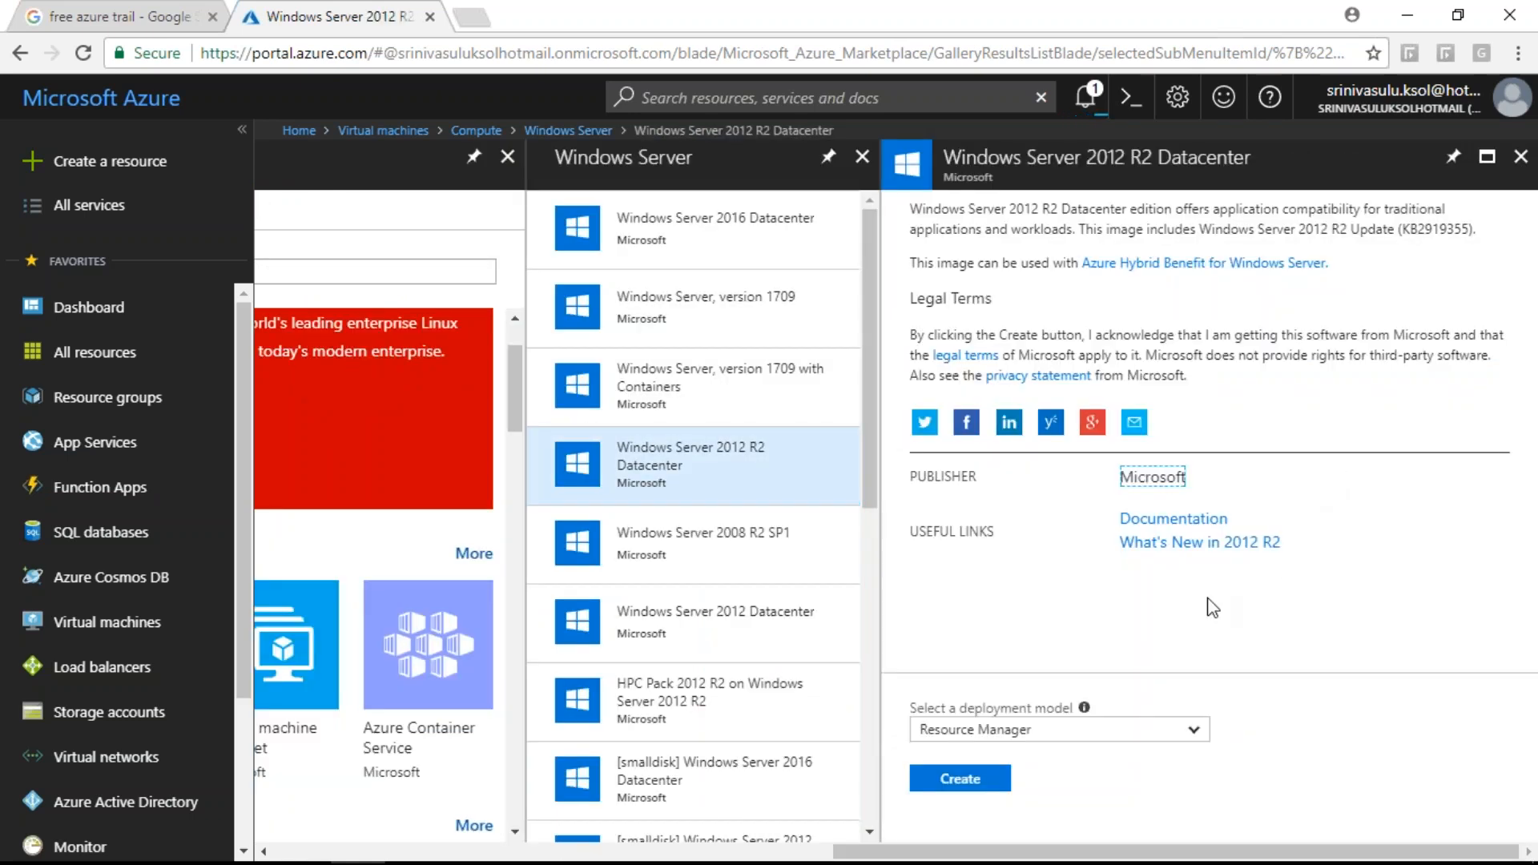
left_click(1190, 733)
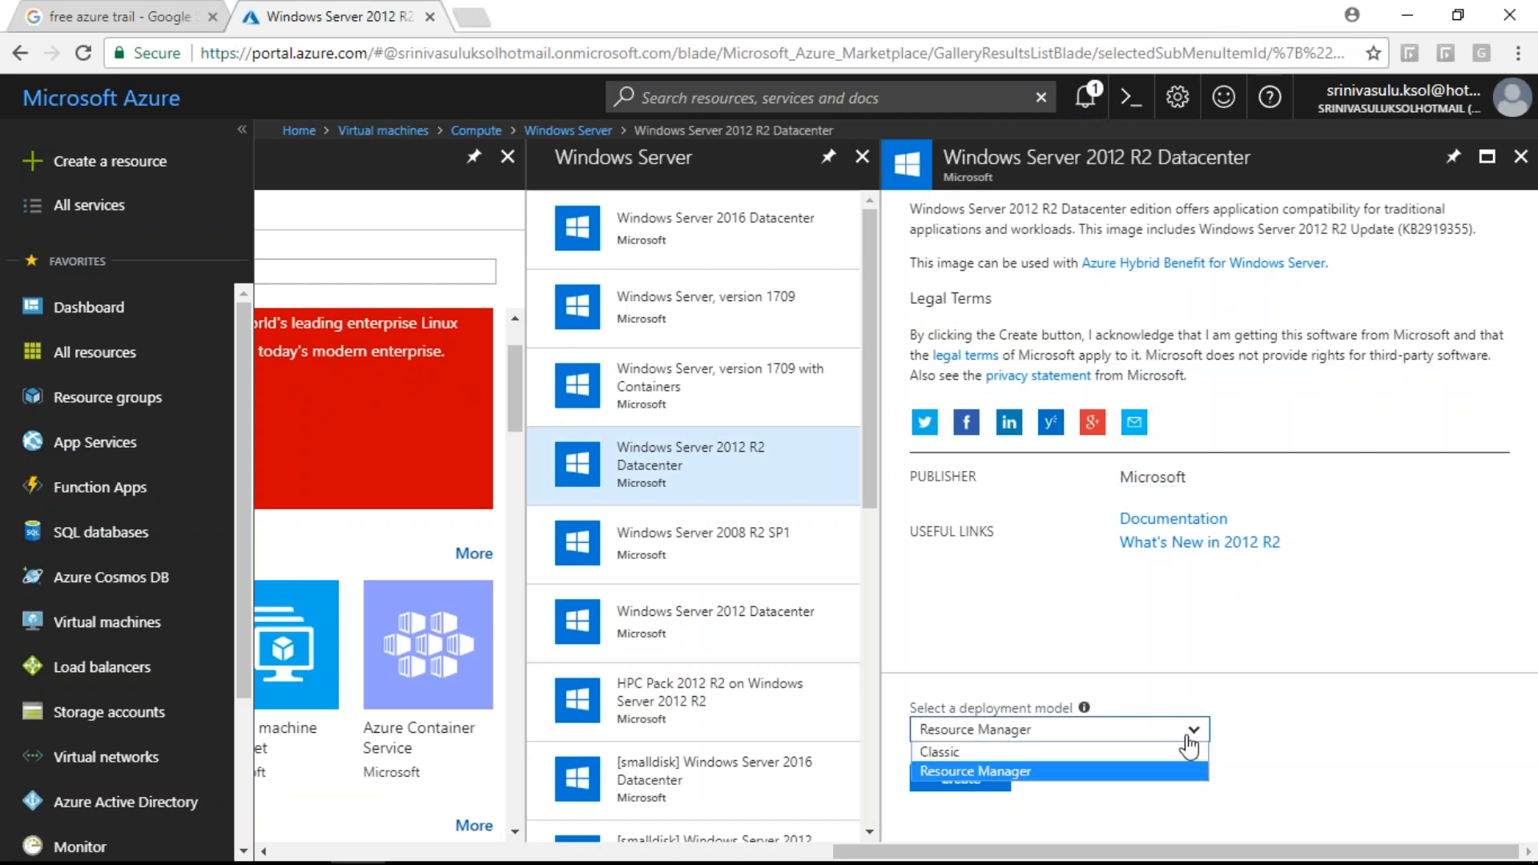
left_click(1187, 736)
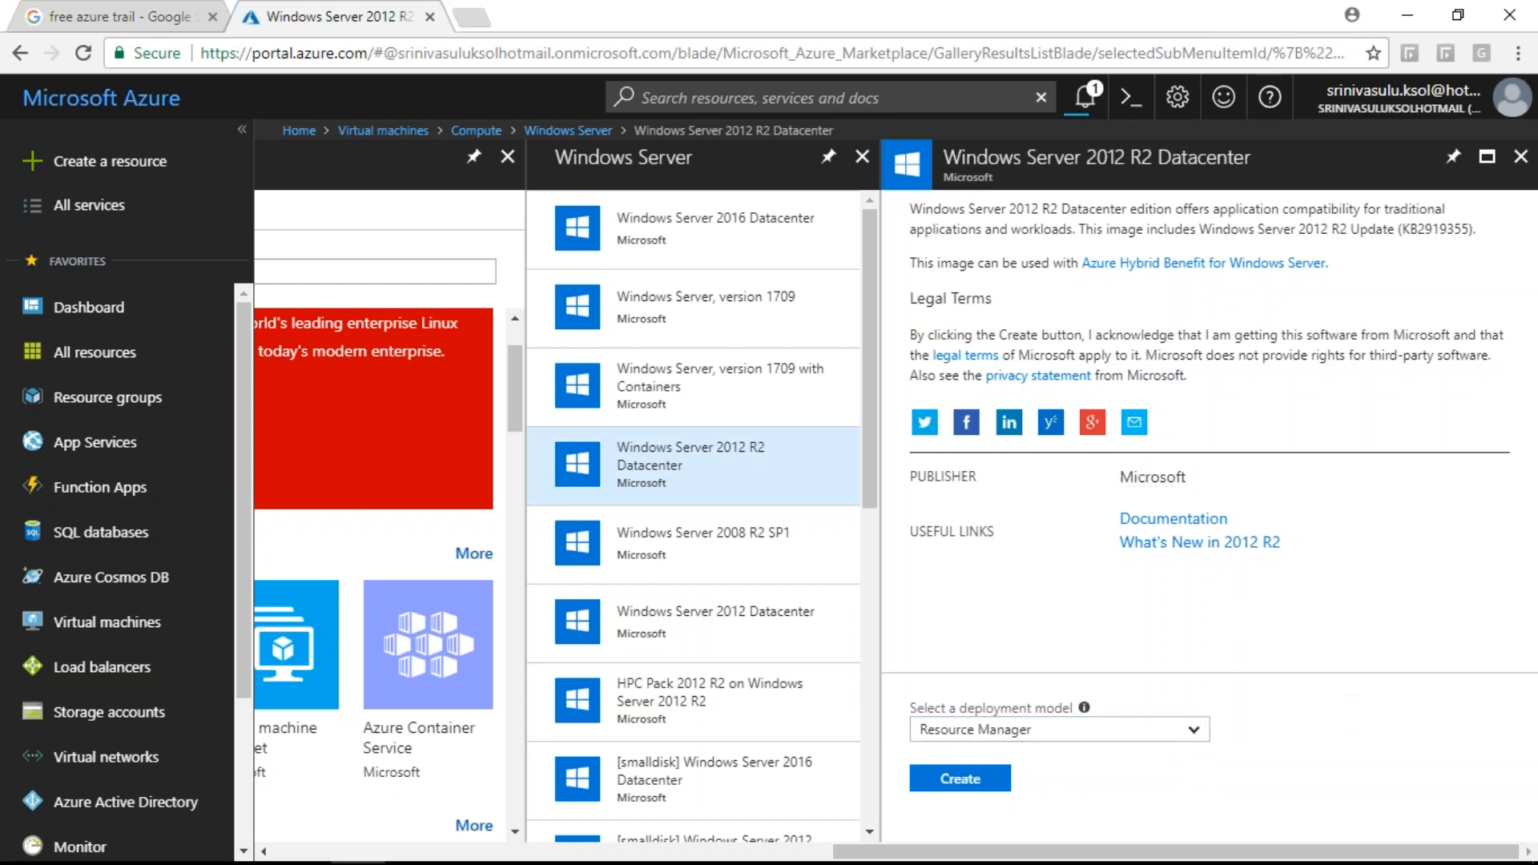
left_click(966, 789)
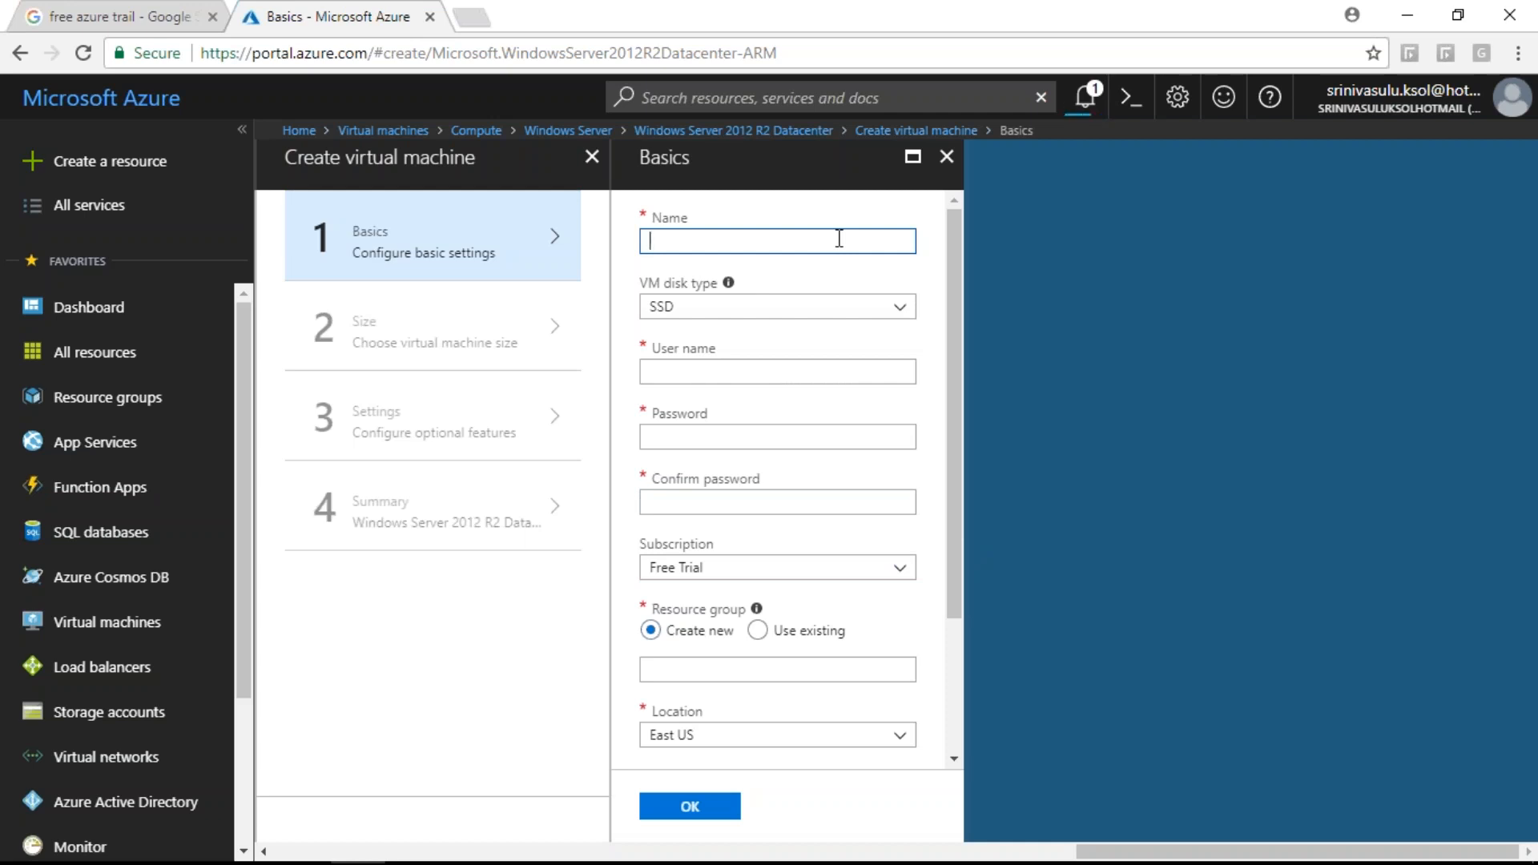
- Name the new VM 'Database', correcting typos along the way
type("DBS")
key("BackSpace")
key("BackSpace")
type("ata")
type("Bb")
type("bas")
key("BackSpace")
key("BackSpace")
key("BackSpace")
key("BackSpace")
type("a")
key("BackSpace")
key("BackSpace")
key("BackSpace")
key("BackSpace")
key("BackSpace")
key("BackSpace")
type("datab")
key("BackSpace")
key("BackSpace")
key("BackSpace")
type("Database")
- Enter the admin user name and the password with its confirmation
key("Tab")
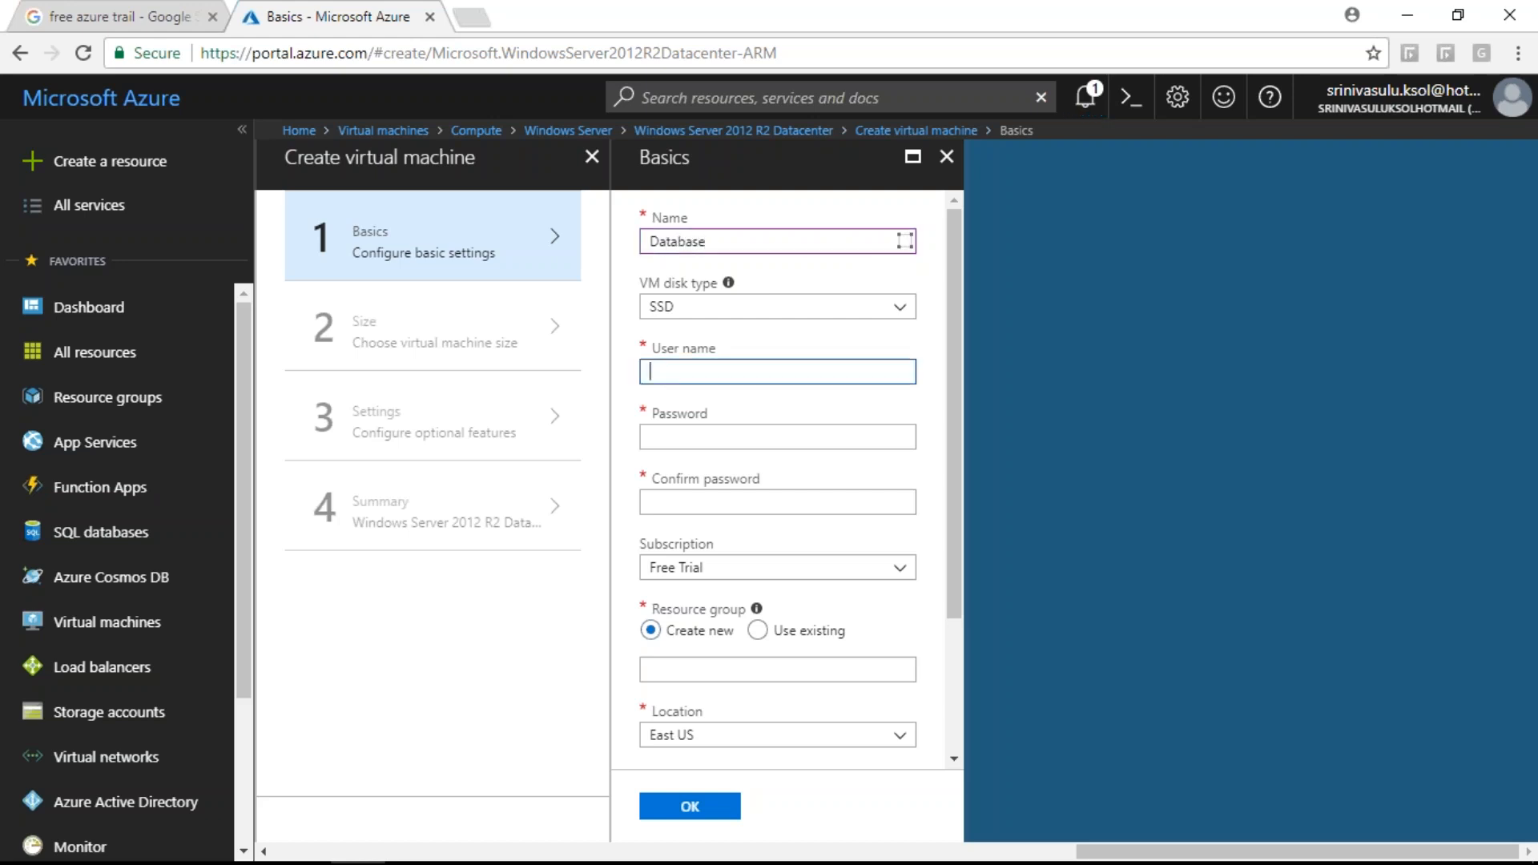
type("srinivas")
key("Tab")
type("•••••••")
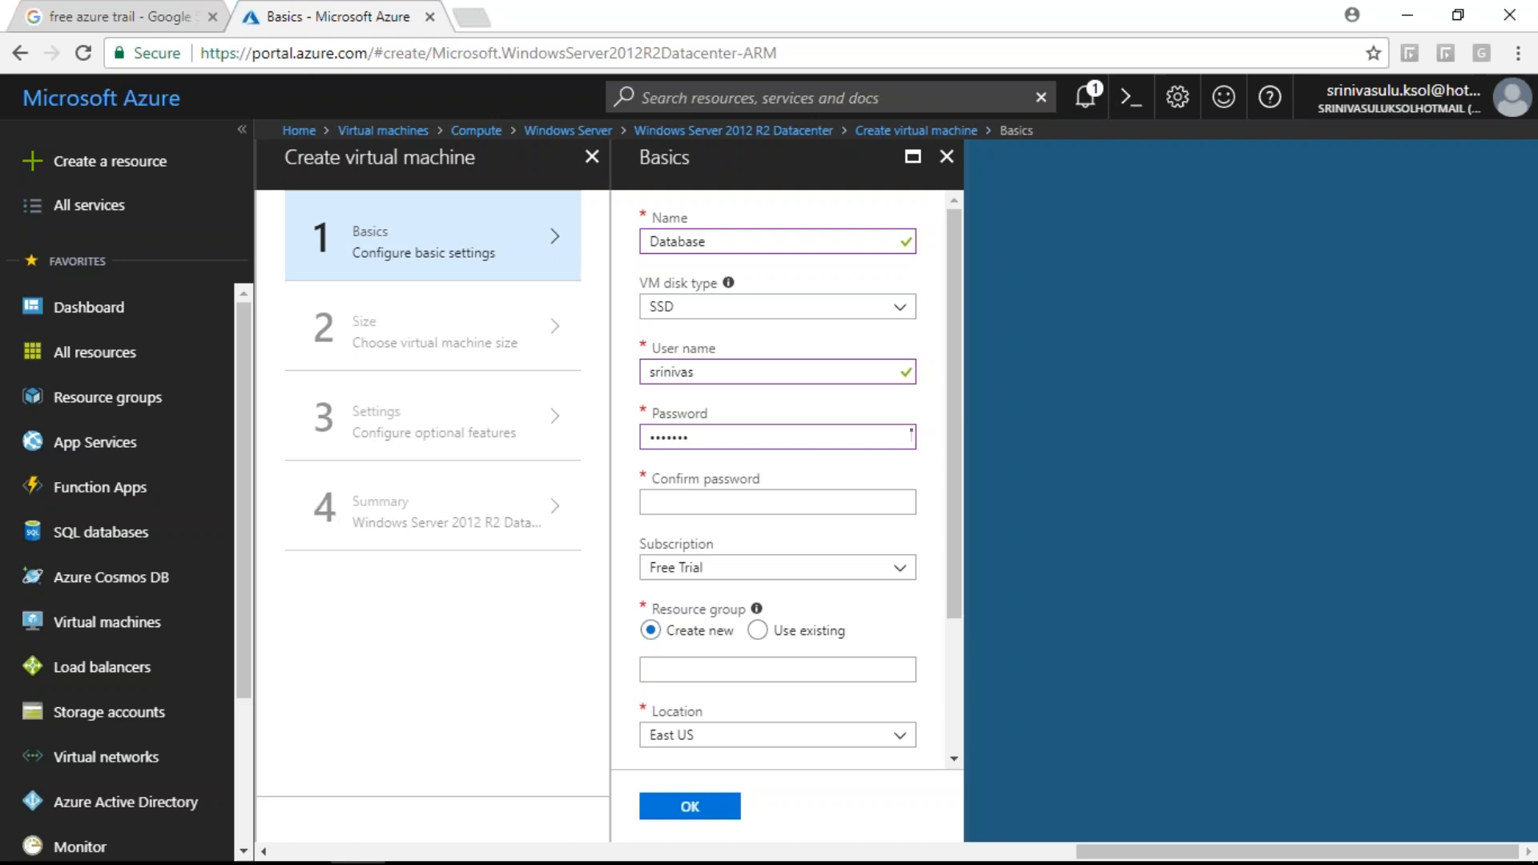
type("•••••")
key("Tab")
type("••")
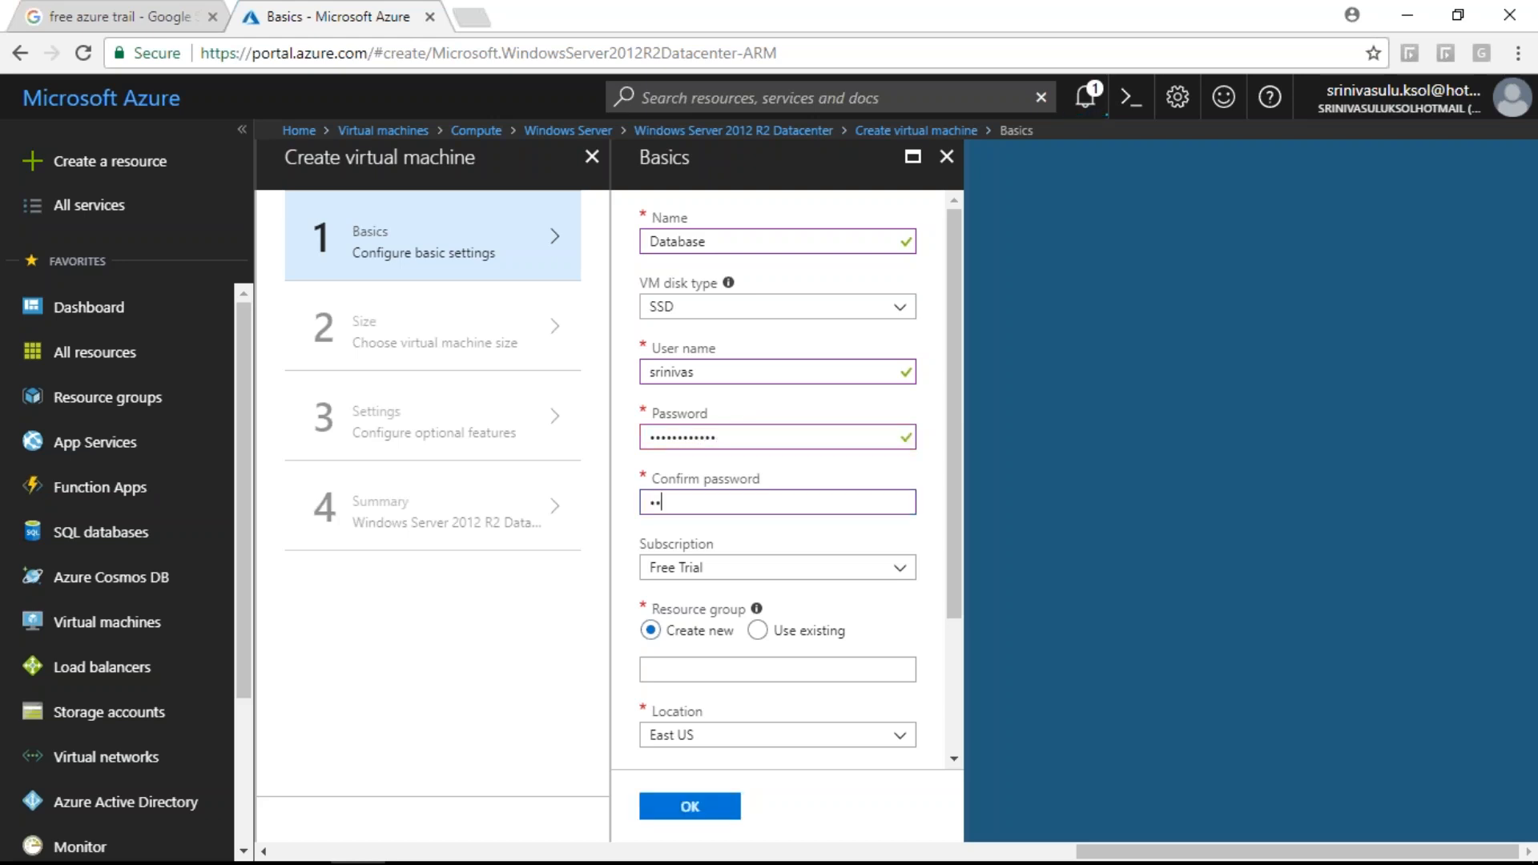
key("BackSpace")
key("BackSpace")
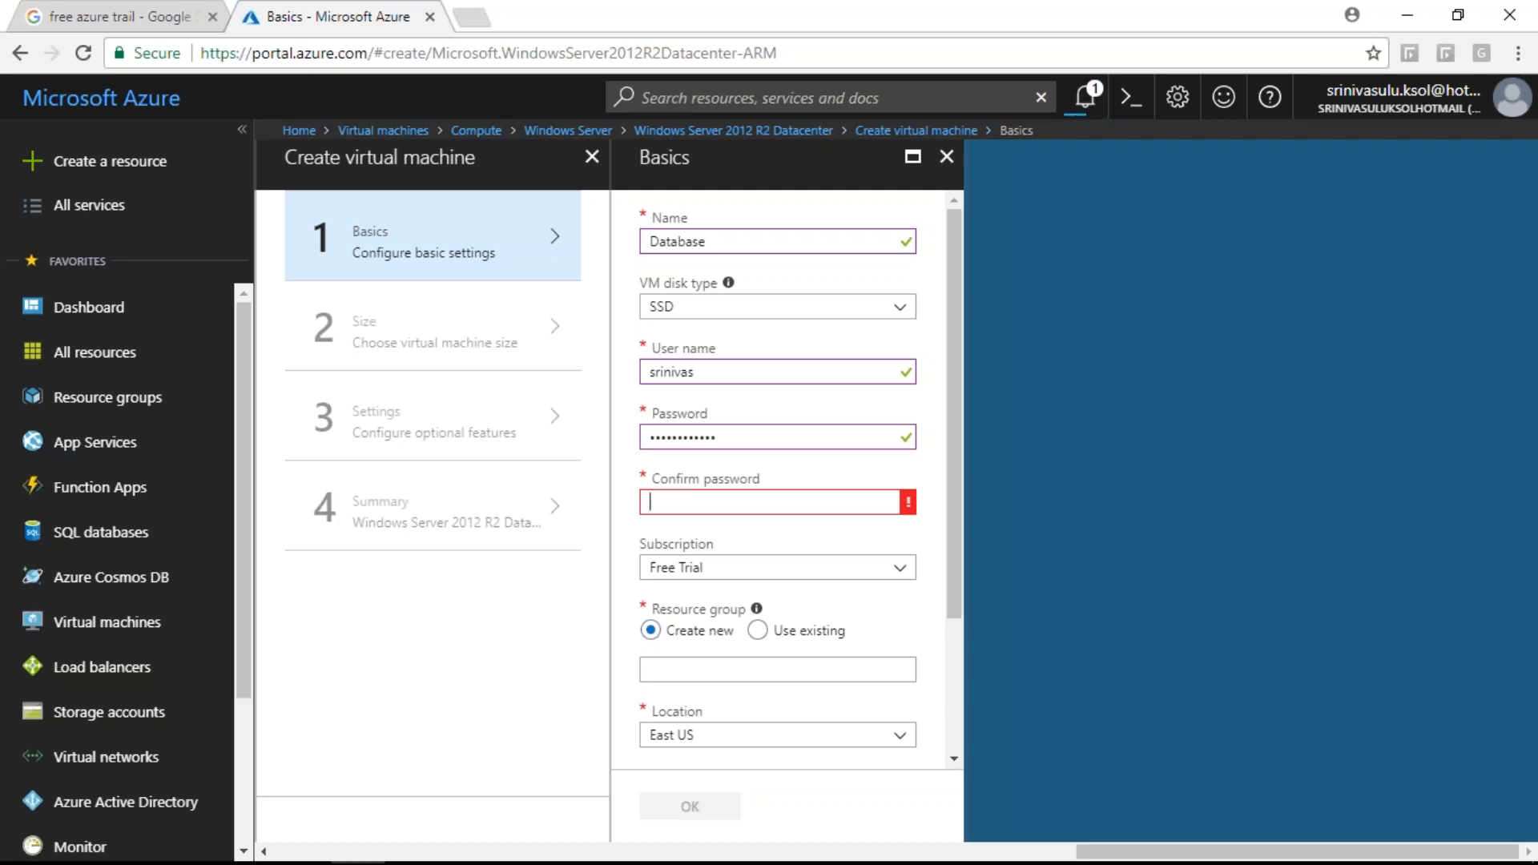
type("••••••••••••")
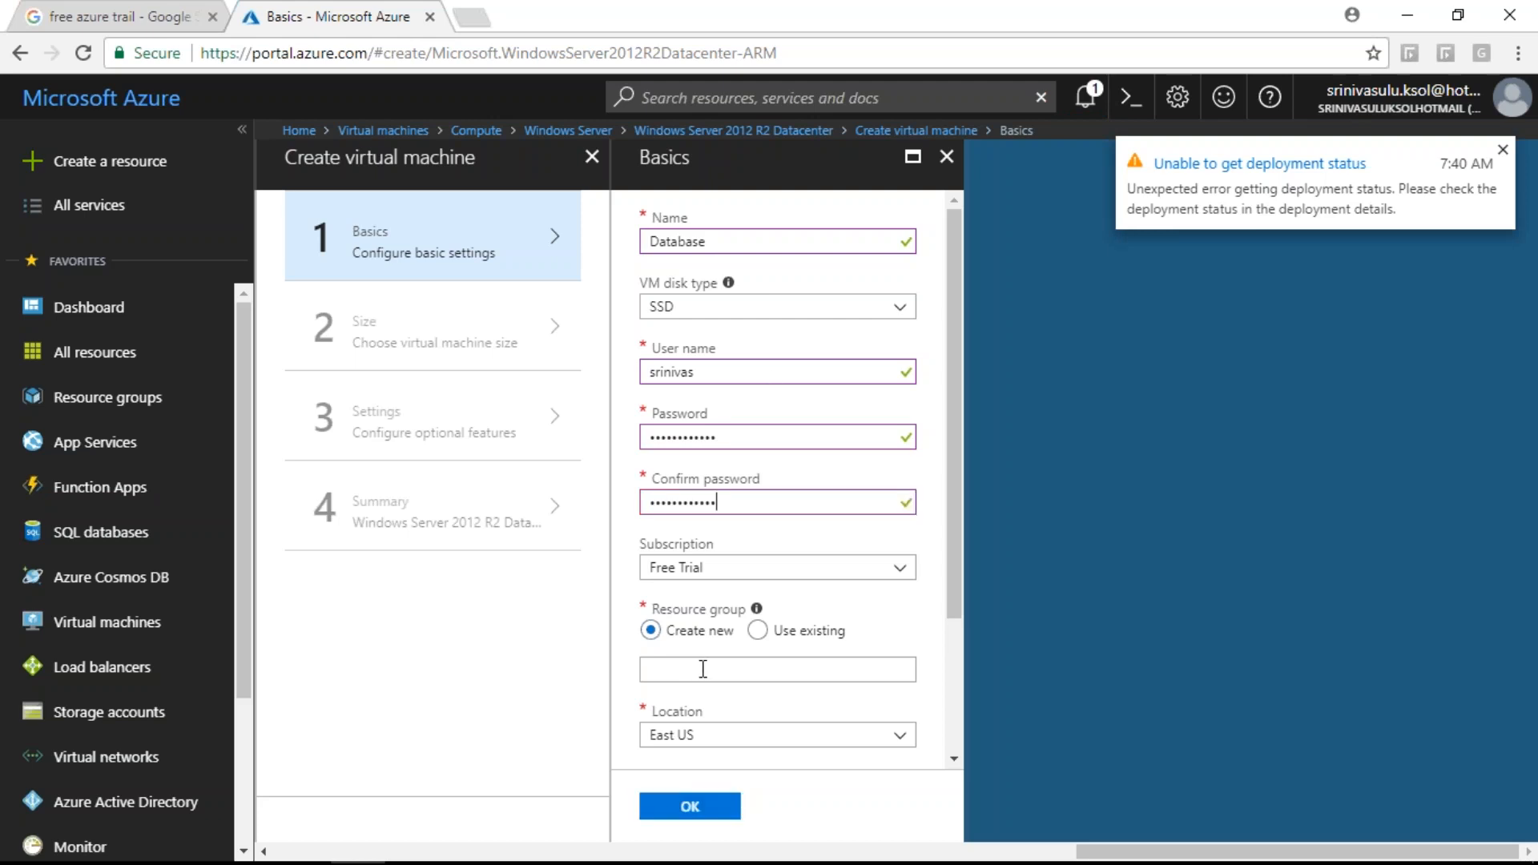
- Use the existing Pepsi resource group and set the location to Canada East
left_click(675, 674)
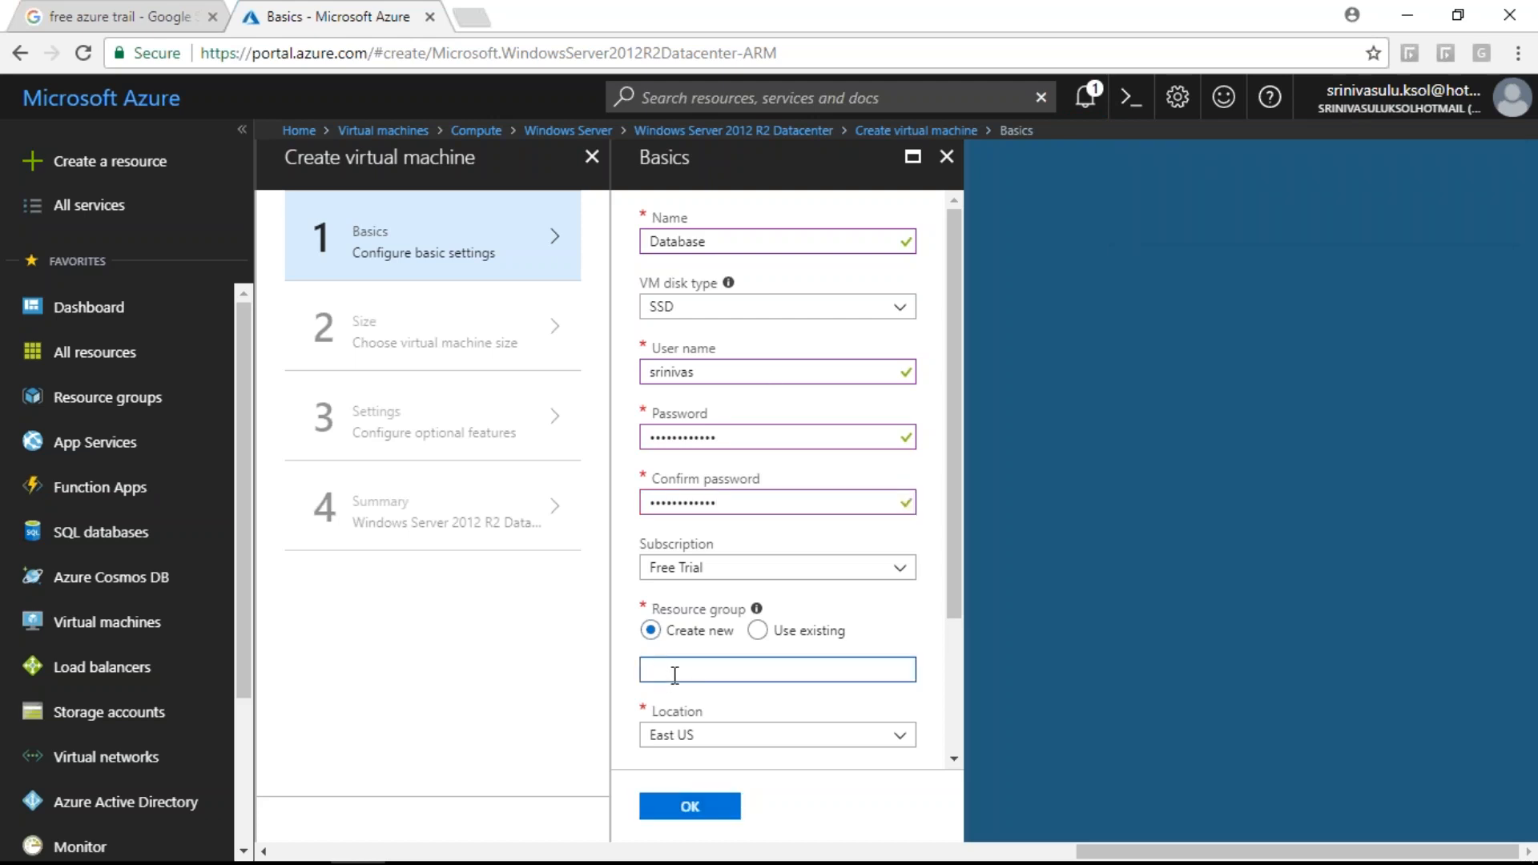
type("Pe")
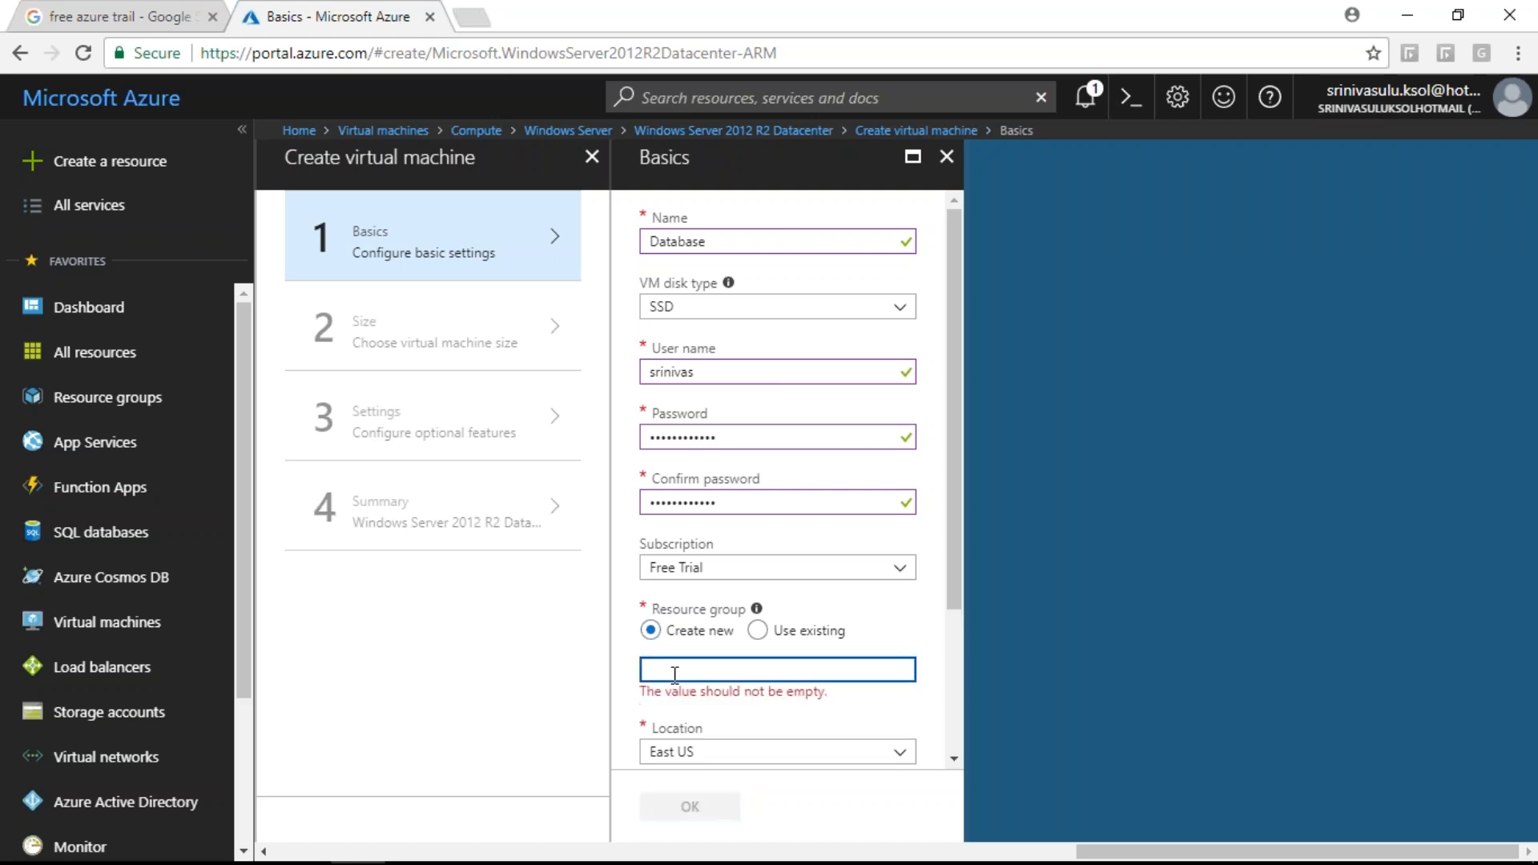
left_click(764, 632)
left_click(820, 671)
left_click(715, 697)
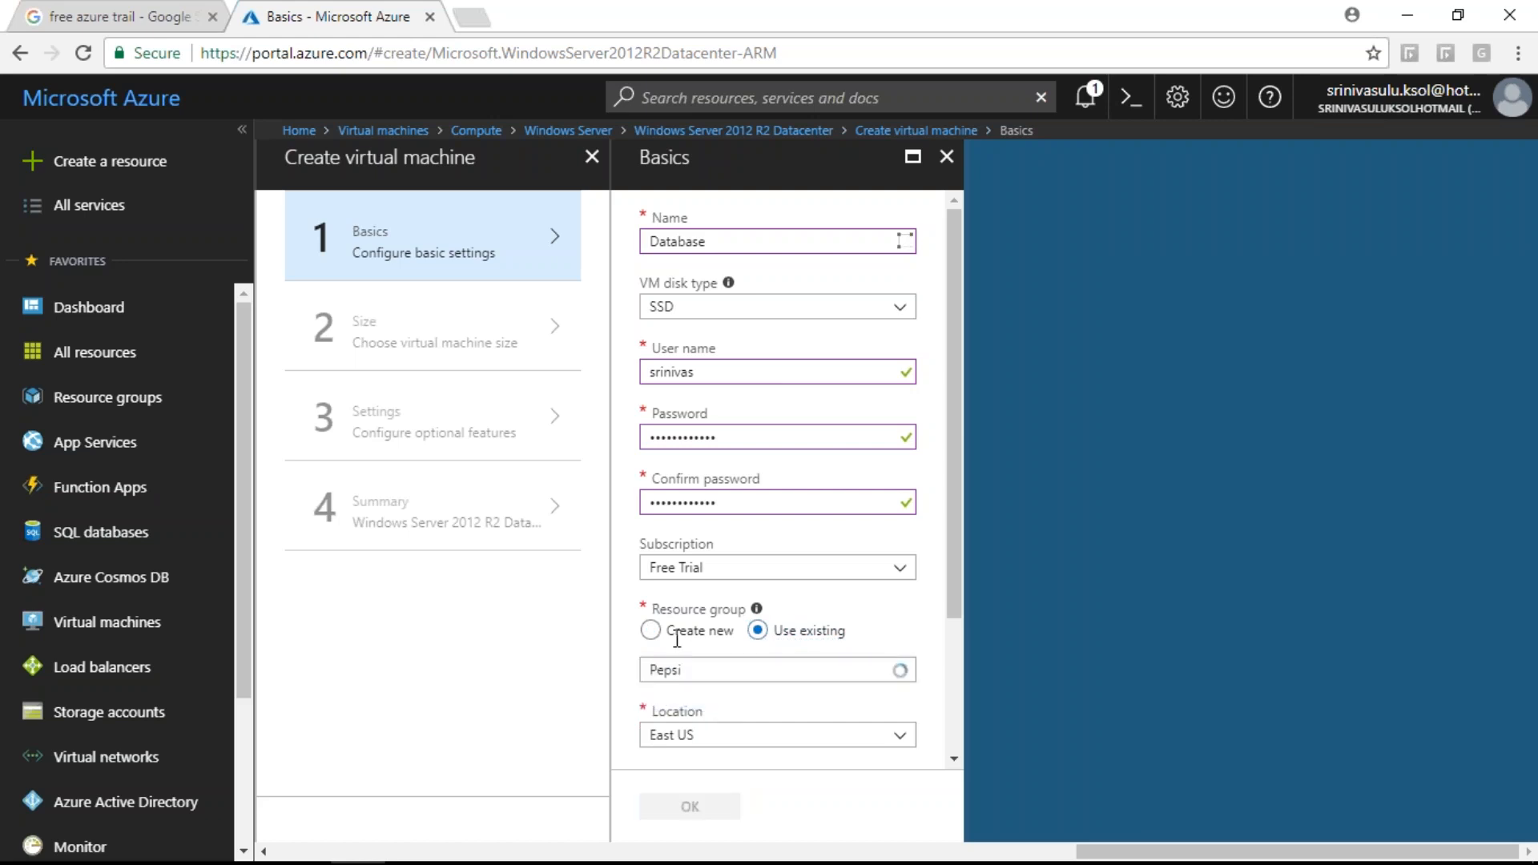
left_click(769, 731)
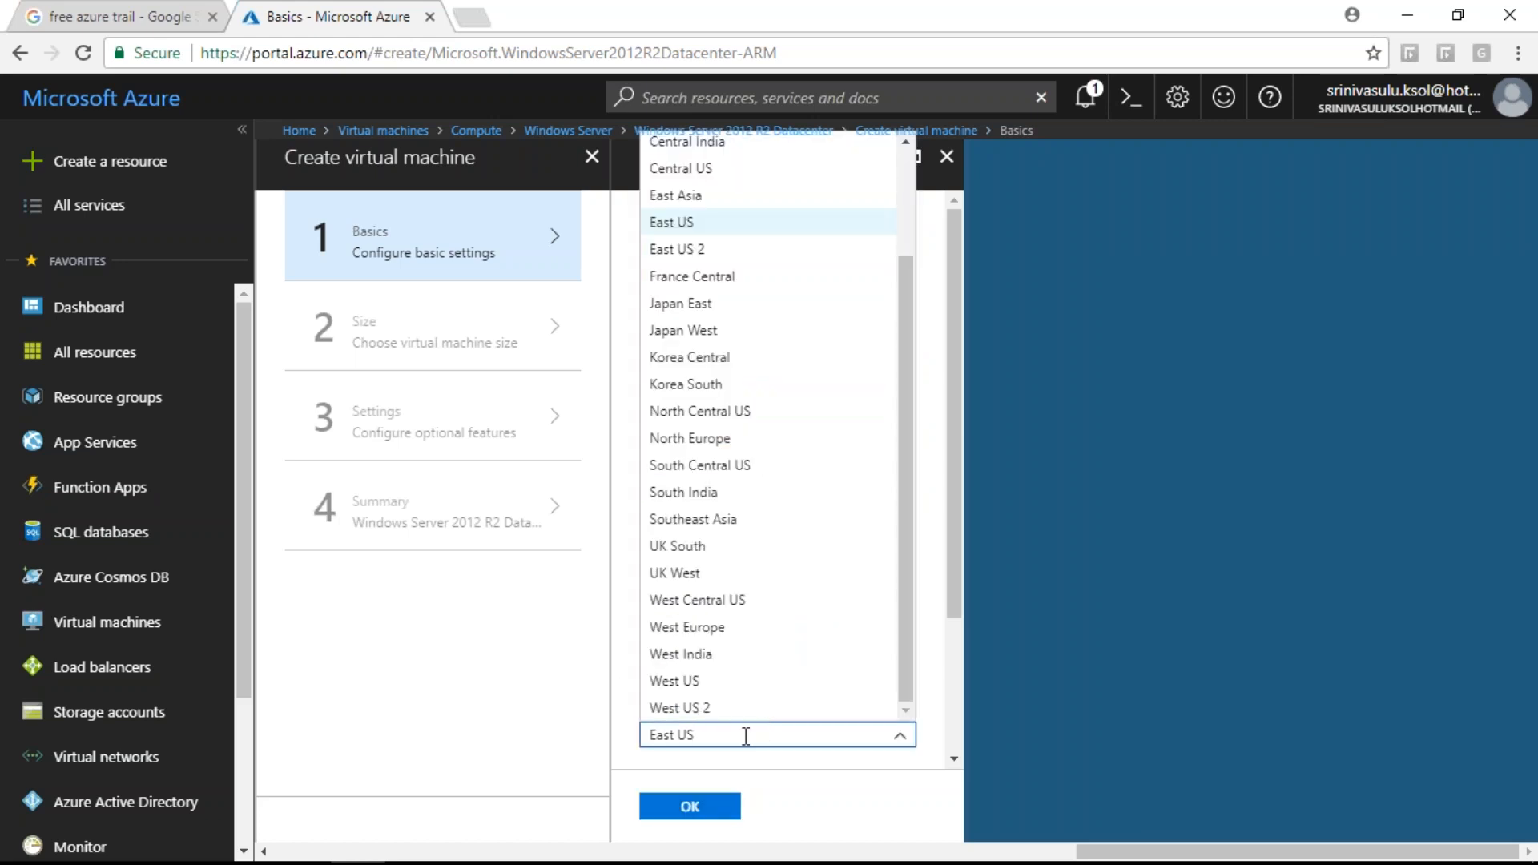
key("BackSpace")
key("BackSpace")
key("BackSpace")
key("BackSpace")
key("BackSpace")
key("BackSpace")
key("BackSpace")
type("ca")
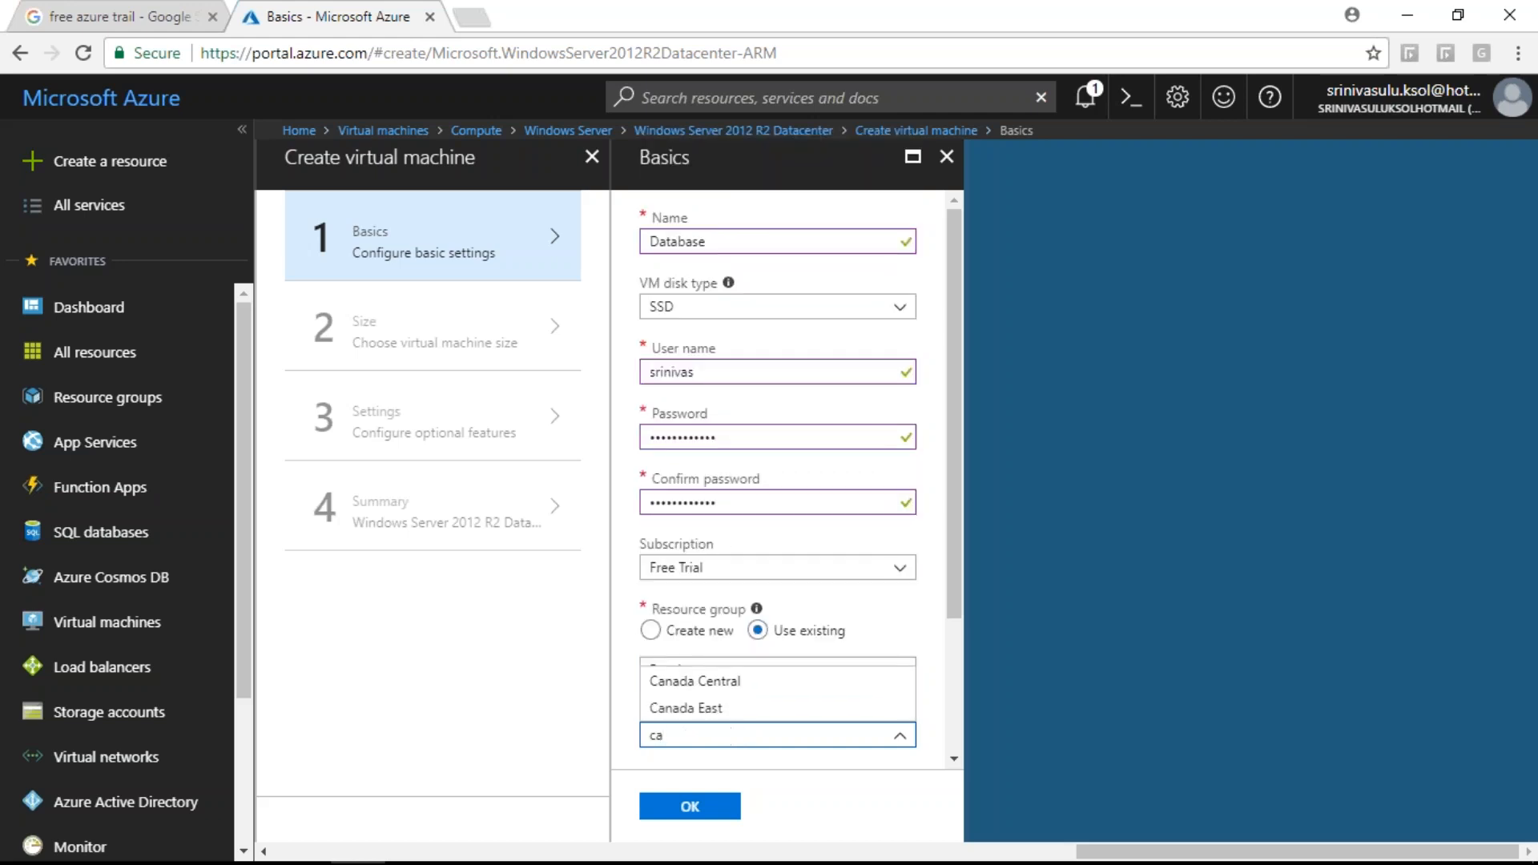
left_click(724, 708)
scroll(770, 729, "down", 2)
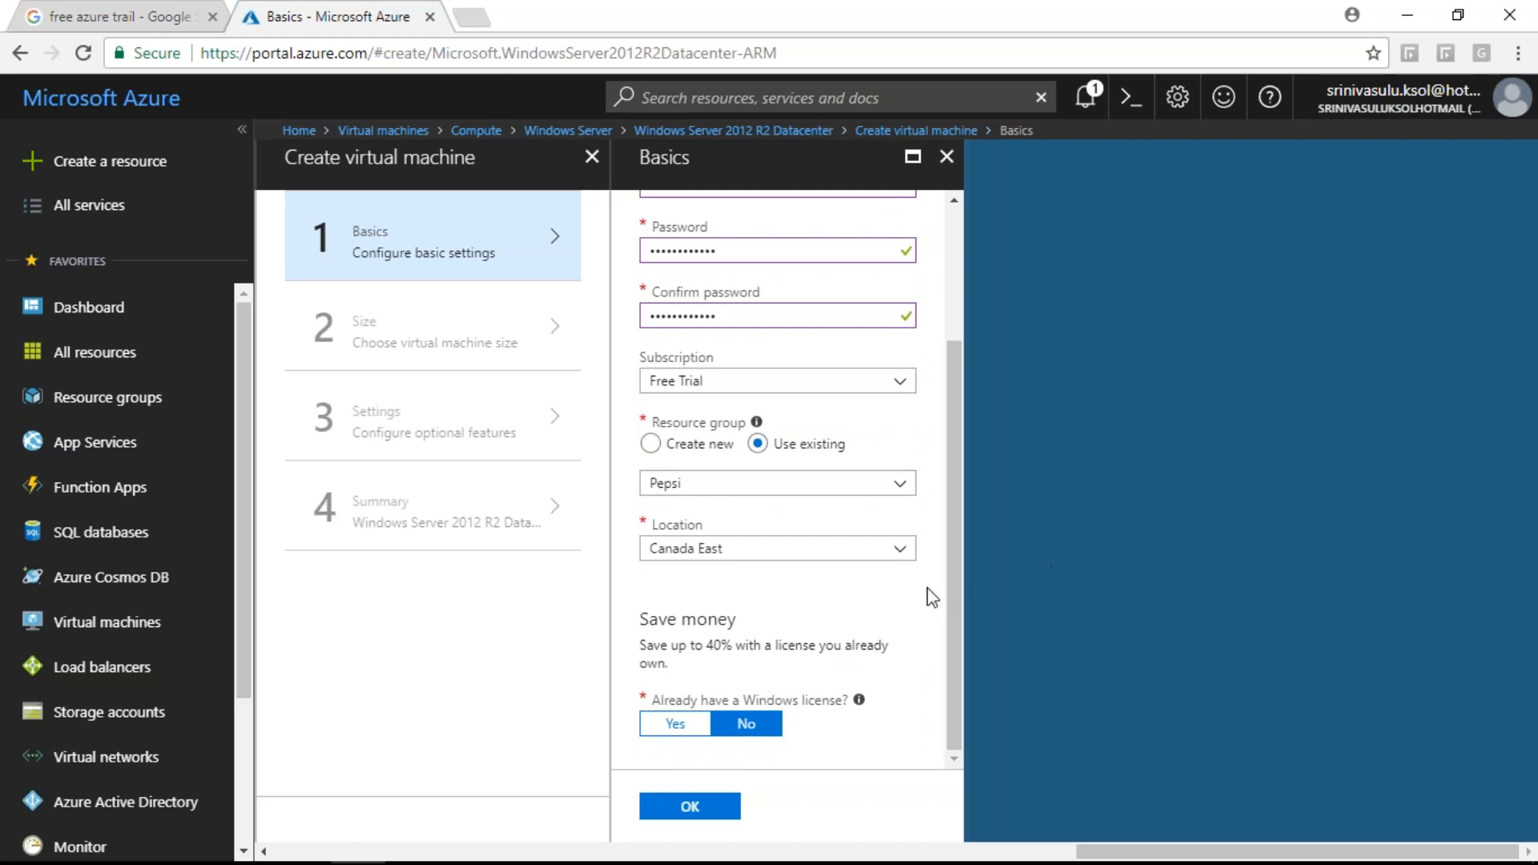
- Confirm the Database basics and select the DS1_V2 Standard size
left_click(709, 809)
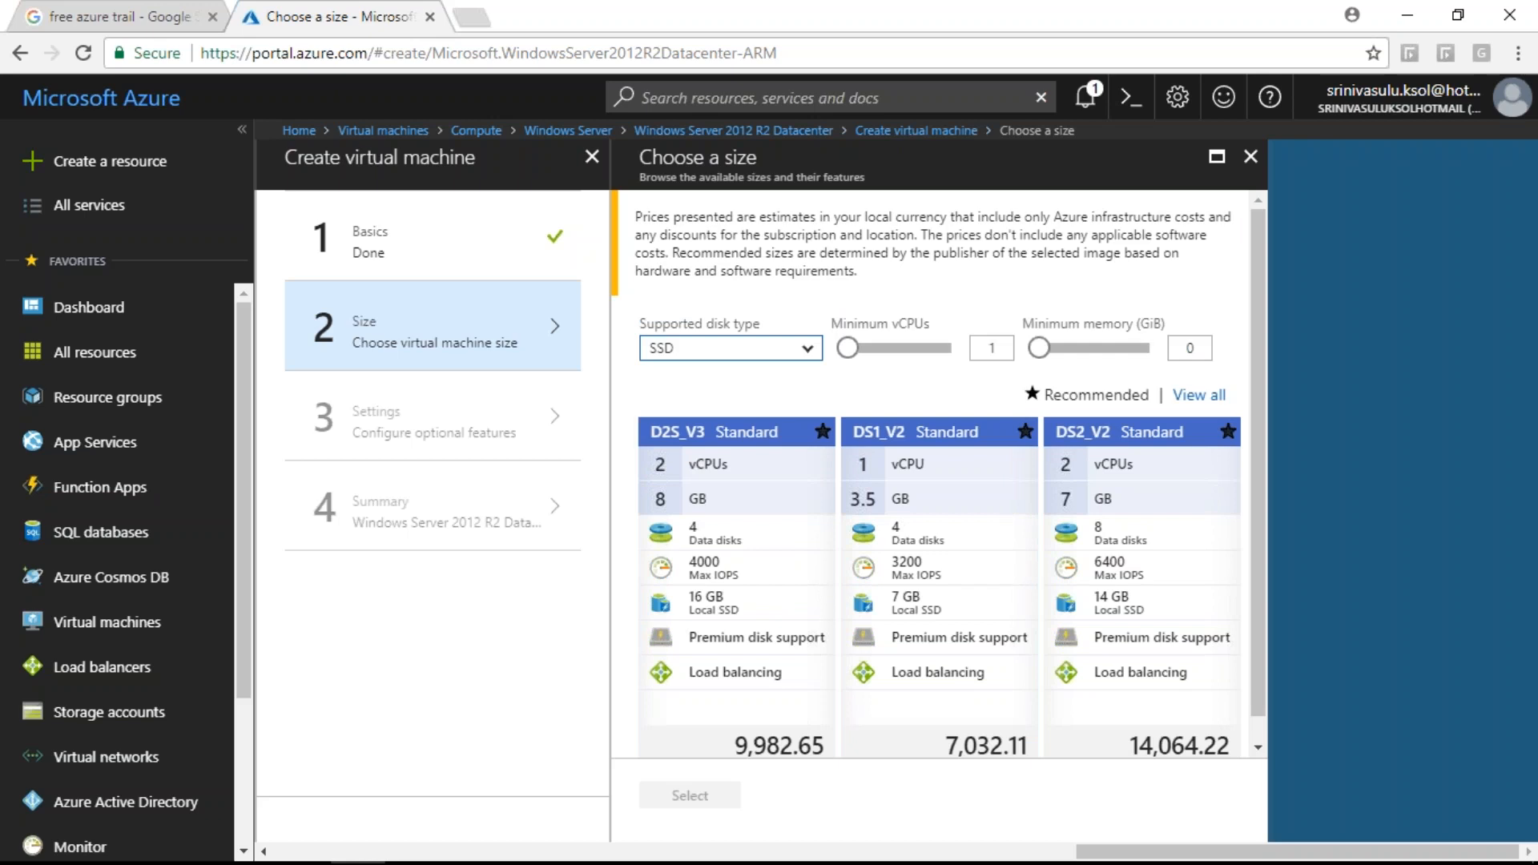
left_click(945, 442)
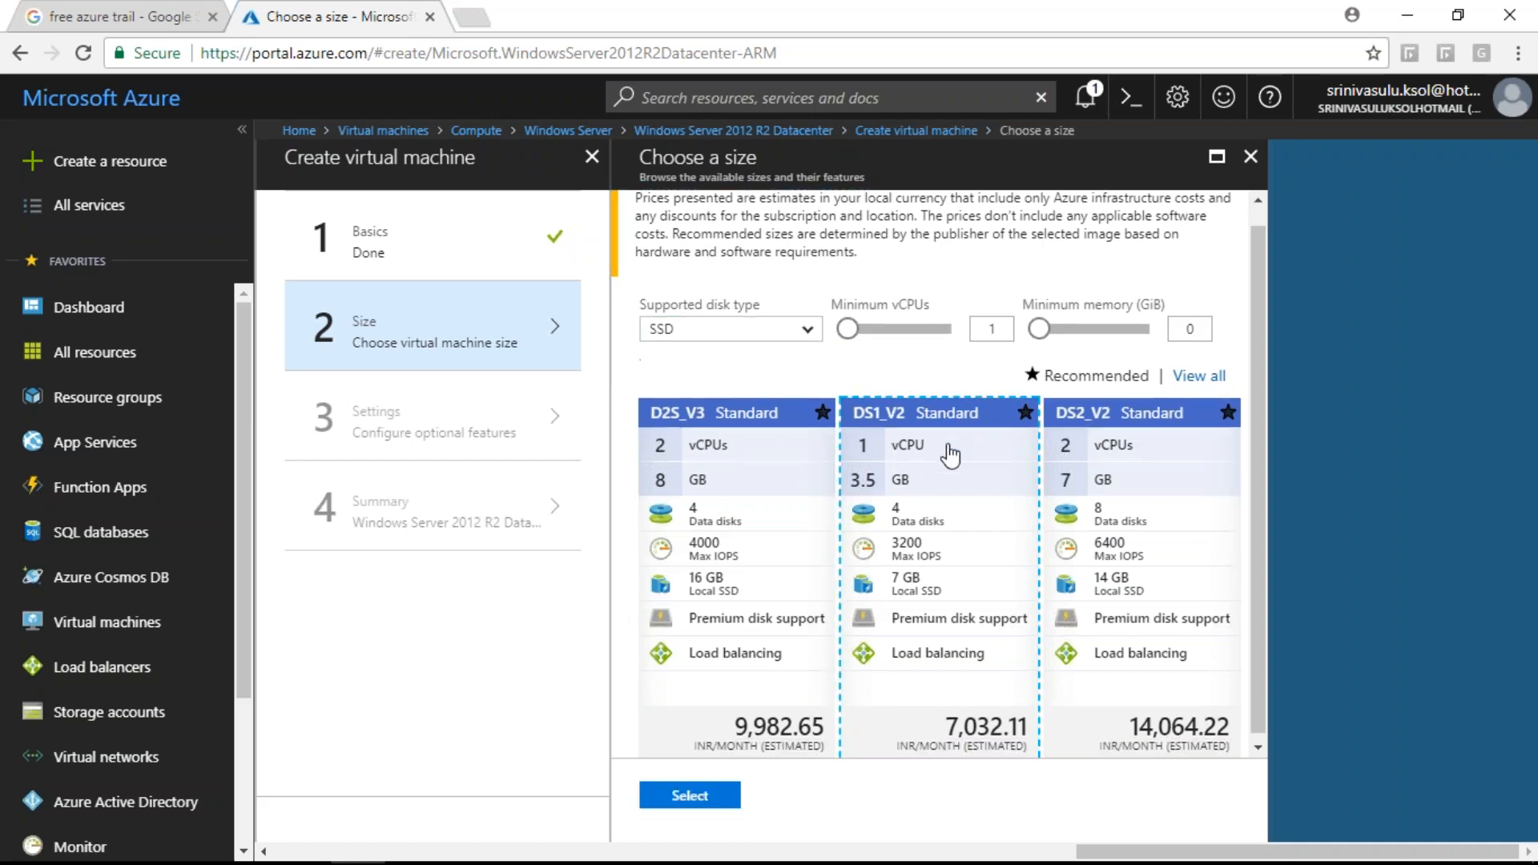
left_click(709, 796)
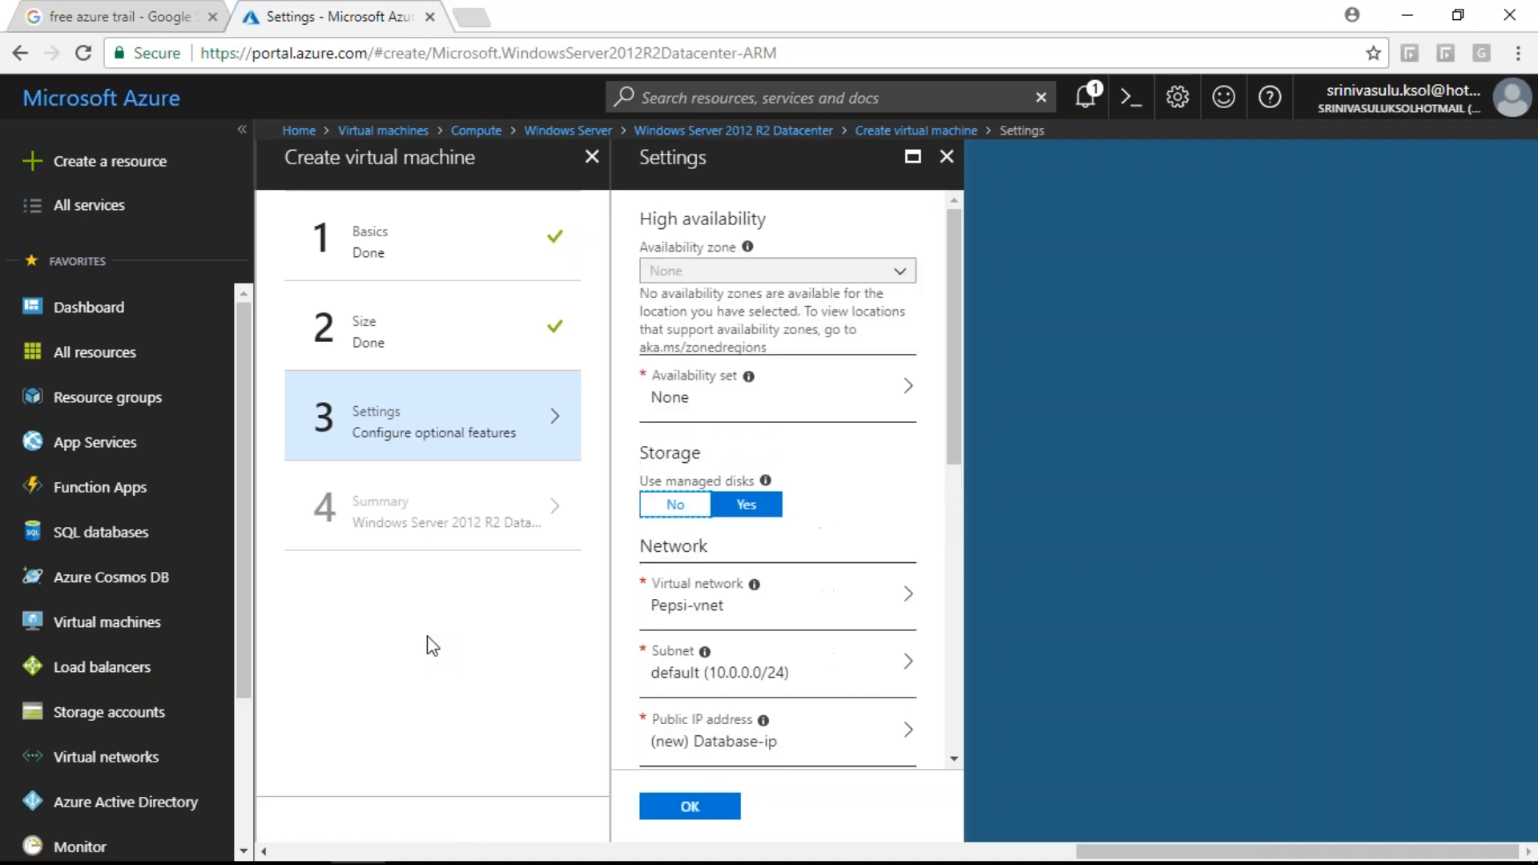
- Set availability set to None, disable boot diagnostics, and confirm the Database VM settings
left_click(907, 388)
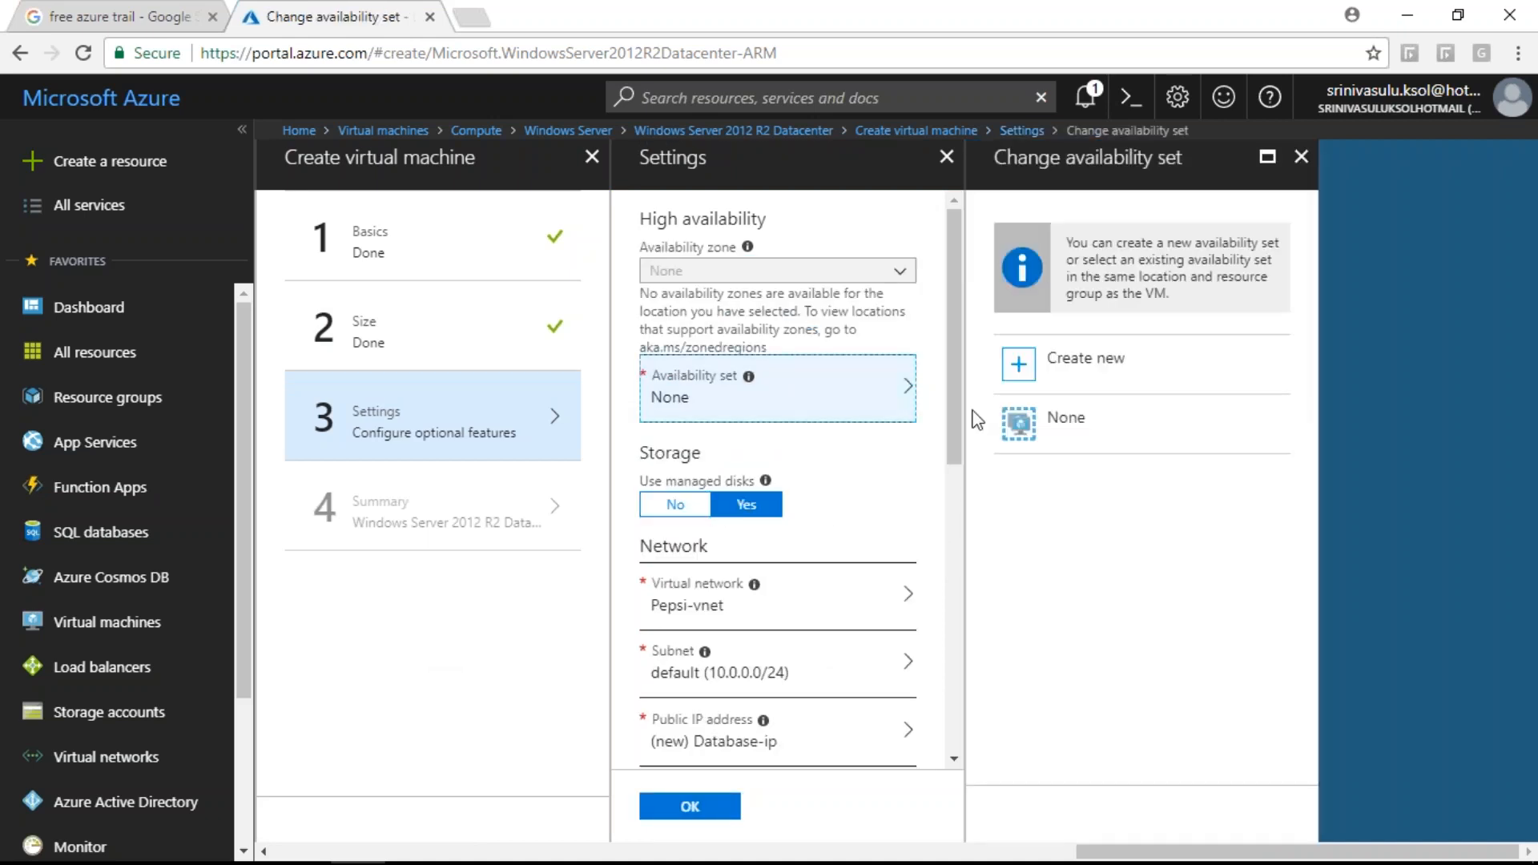
left_click(1068, 414)
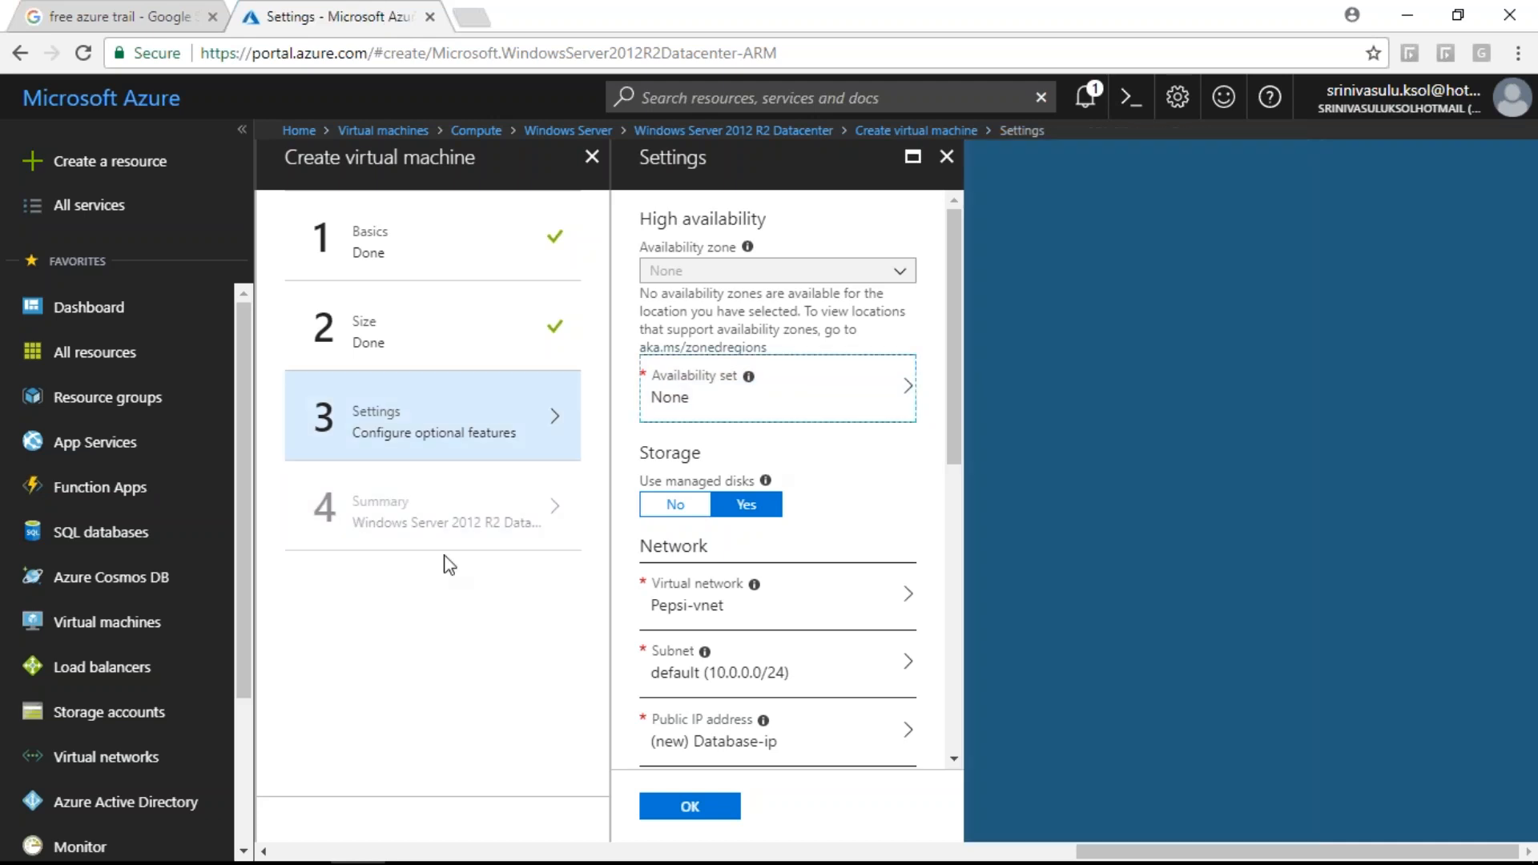
scroll(875, 590, "down", 2)
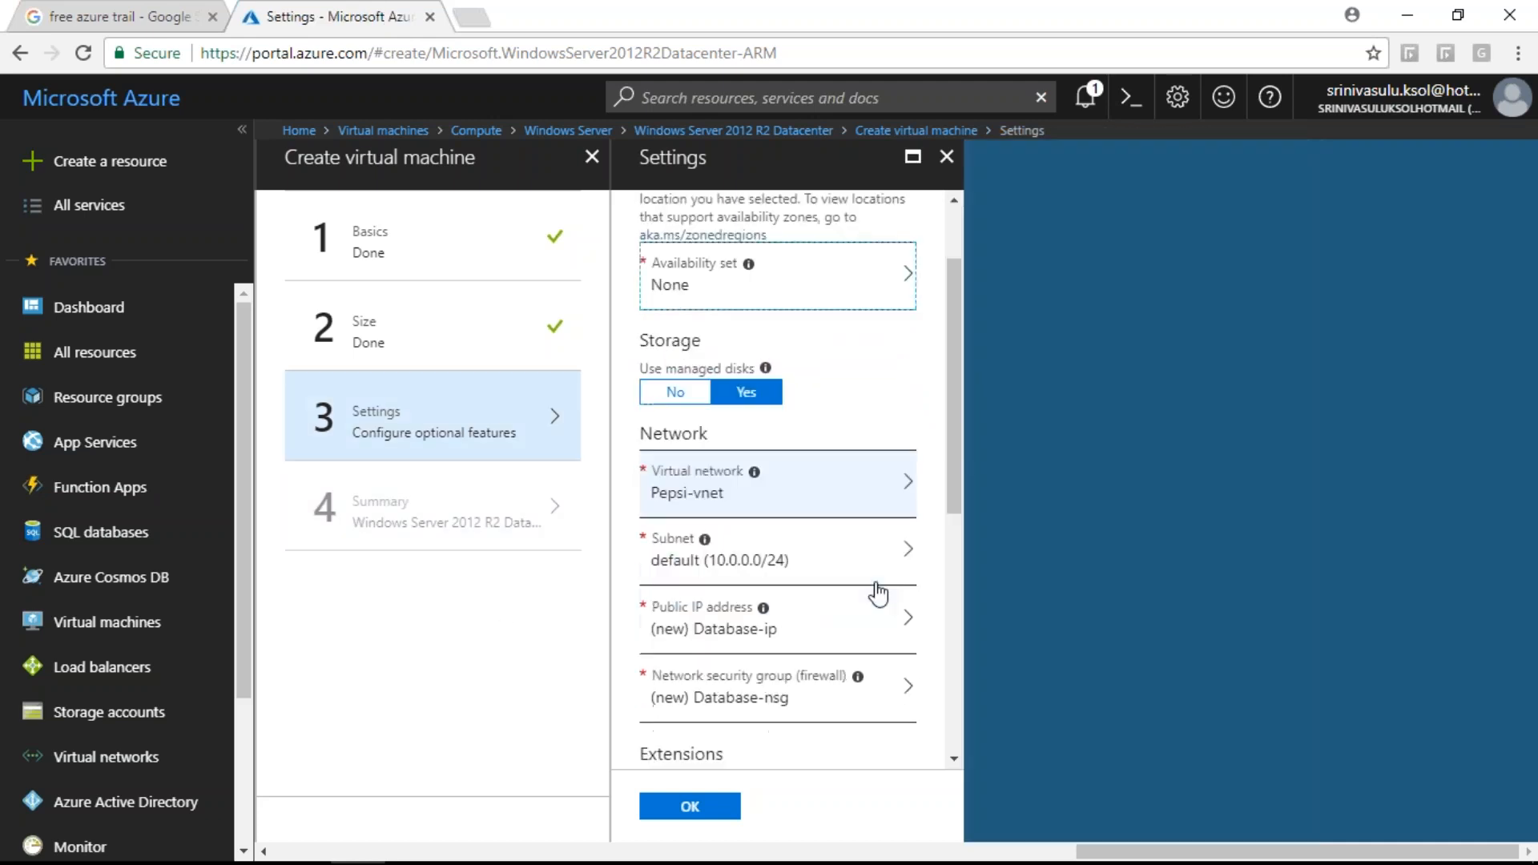
scroll(864, 665, "down", 5)
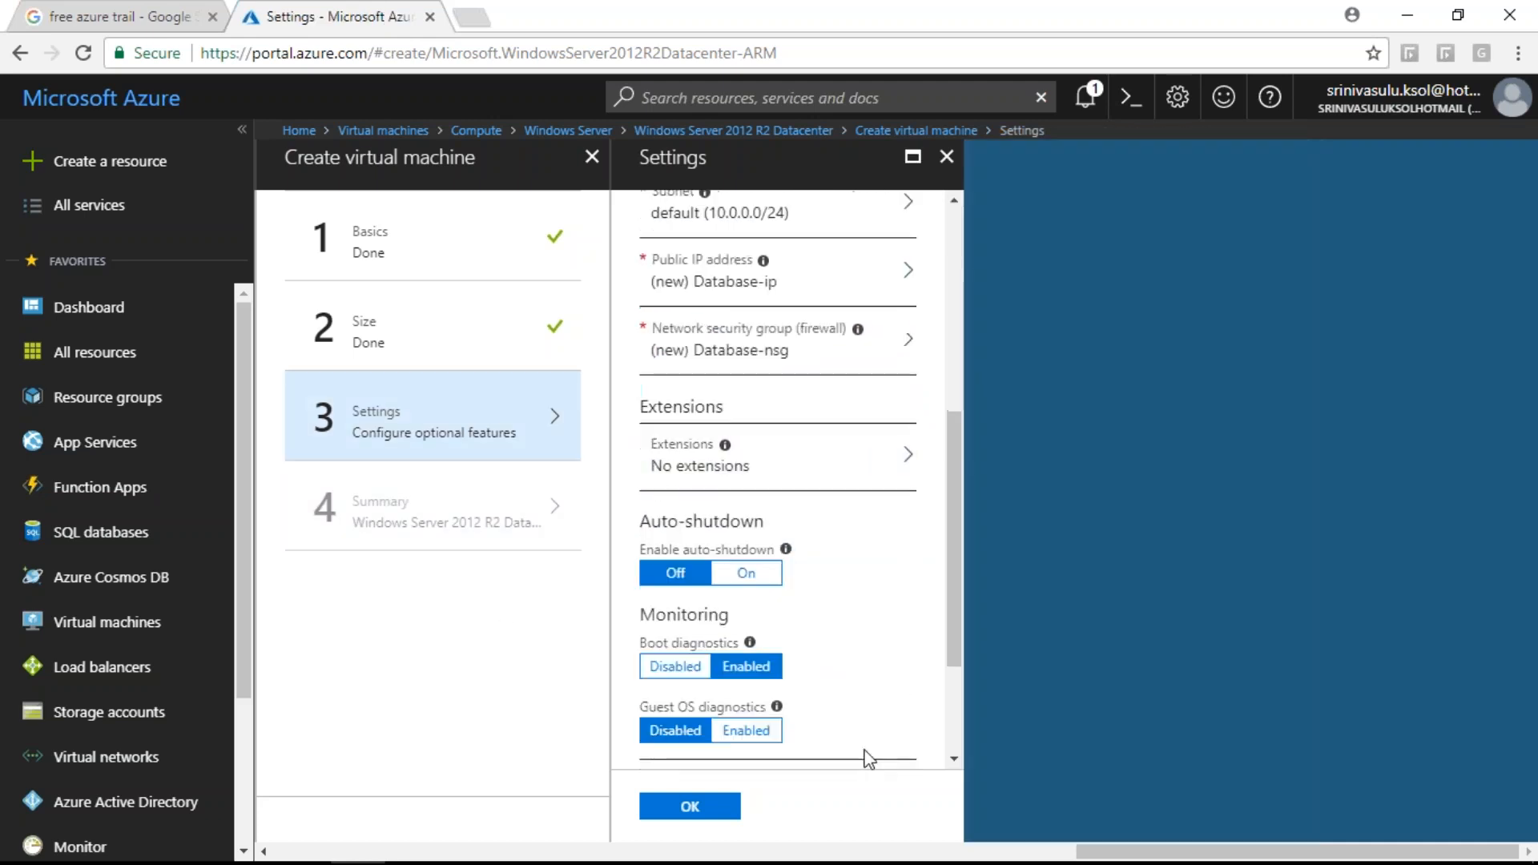
left_click(676, 565)
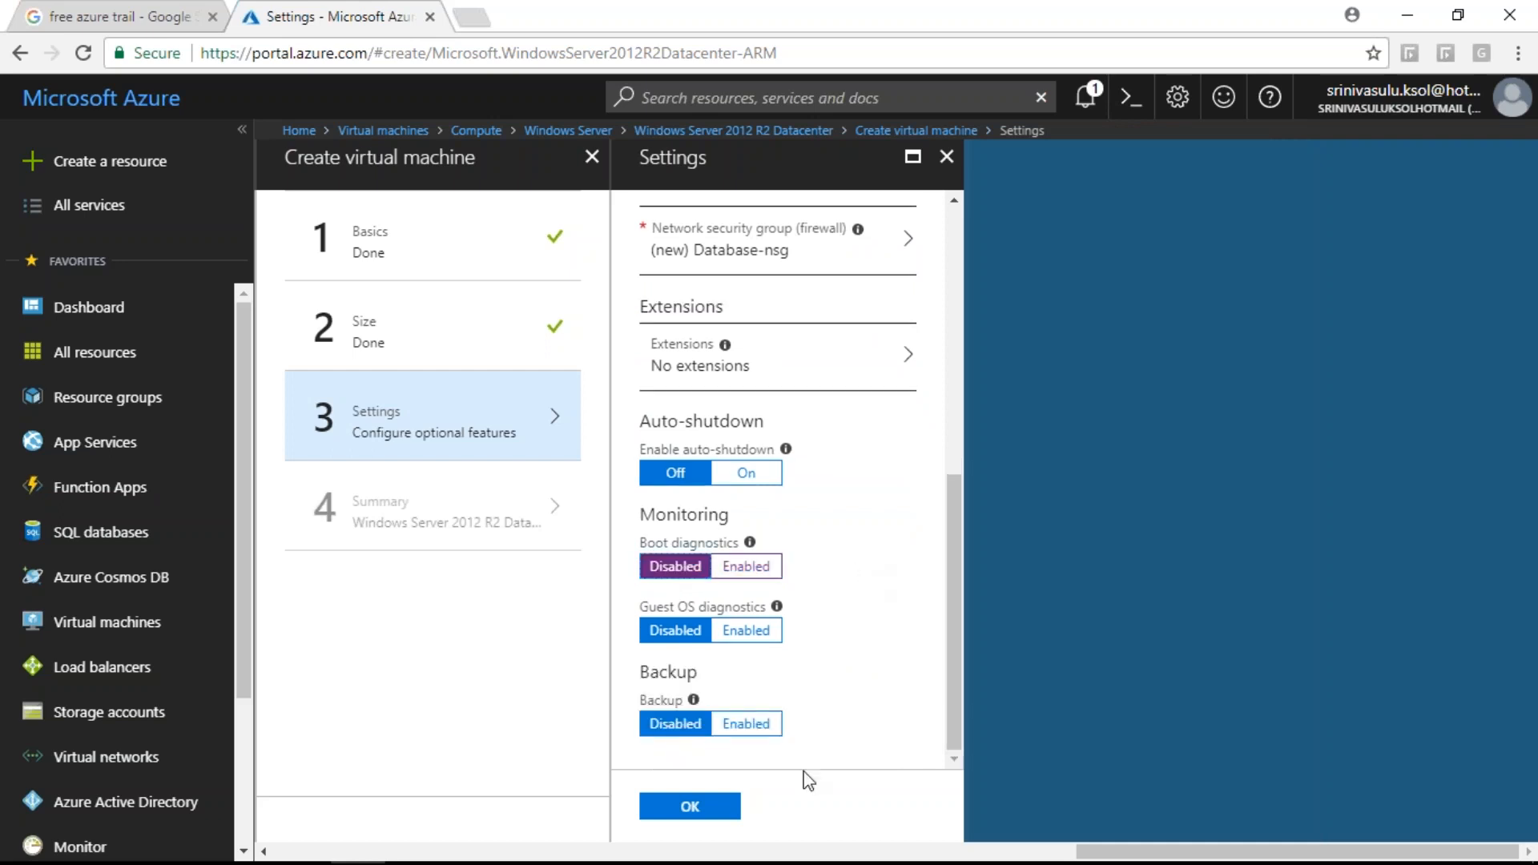
left_click(705, 801)
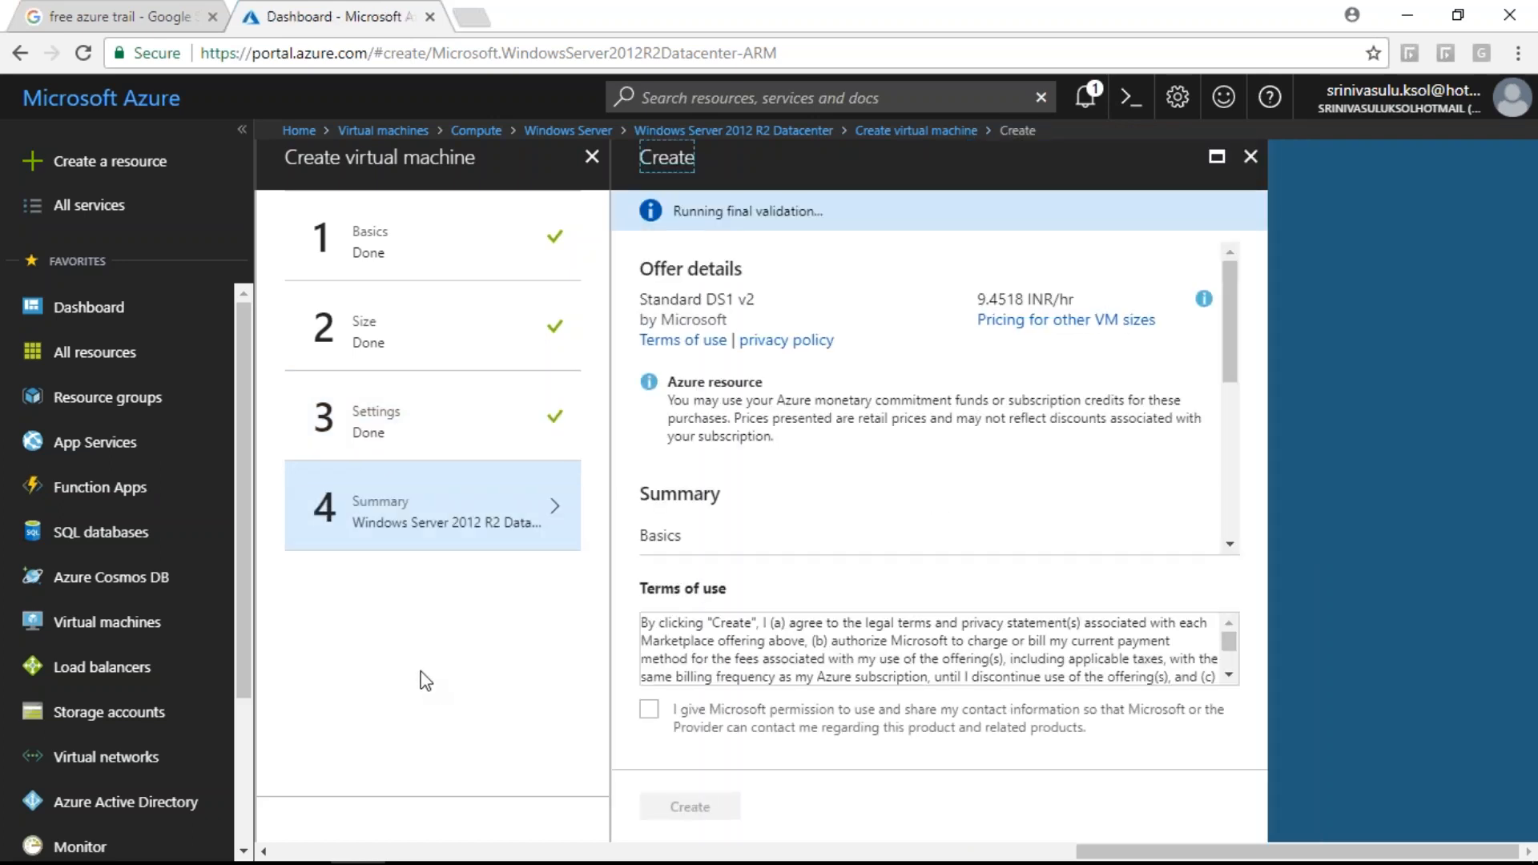
- Grant permission to share contact information and create the Database VM
scroll(720, 644, "down", 5)
left_click(649, 709)
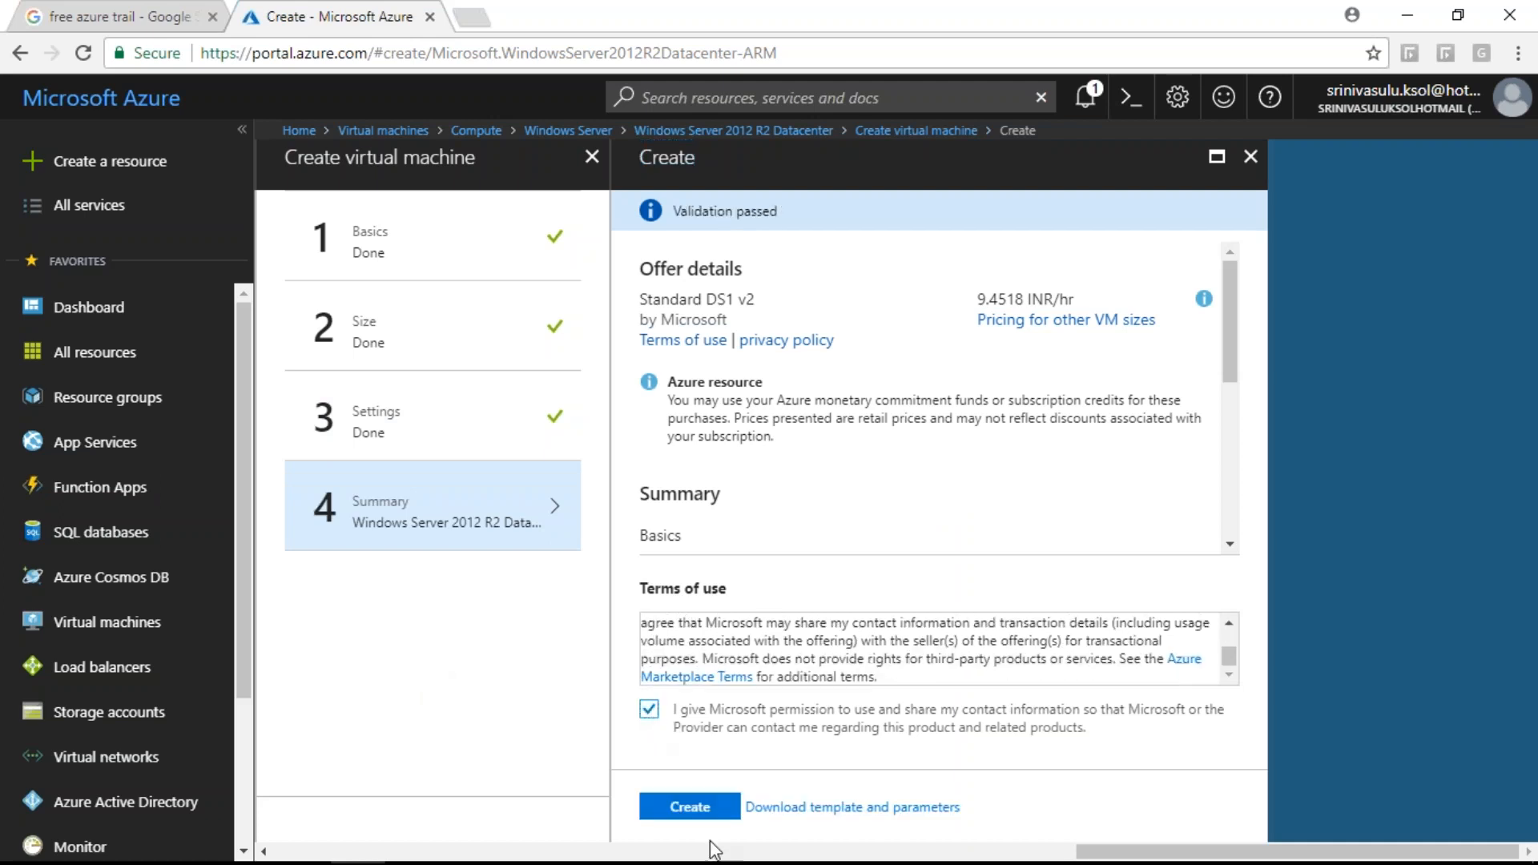
left_click(688, 806)
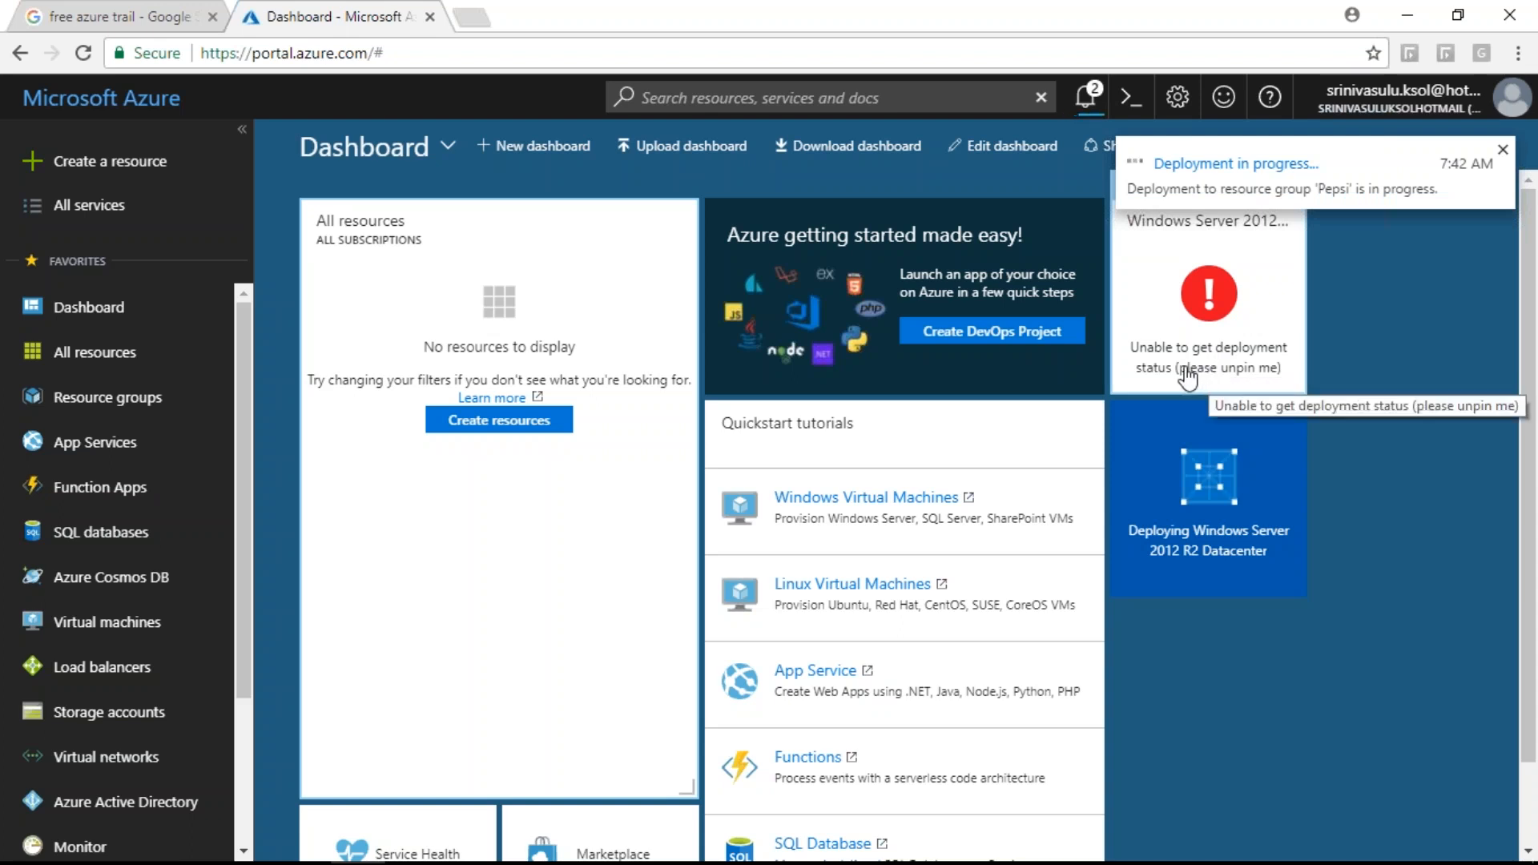
- Check the deployment status and bring up the Virtual machines list showing Domain creating
left_click(1211, 376)
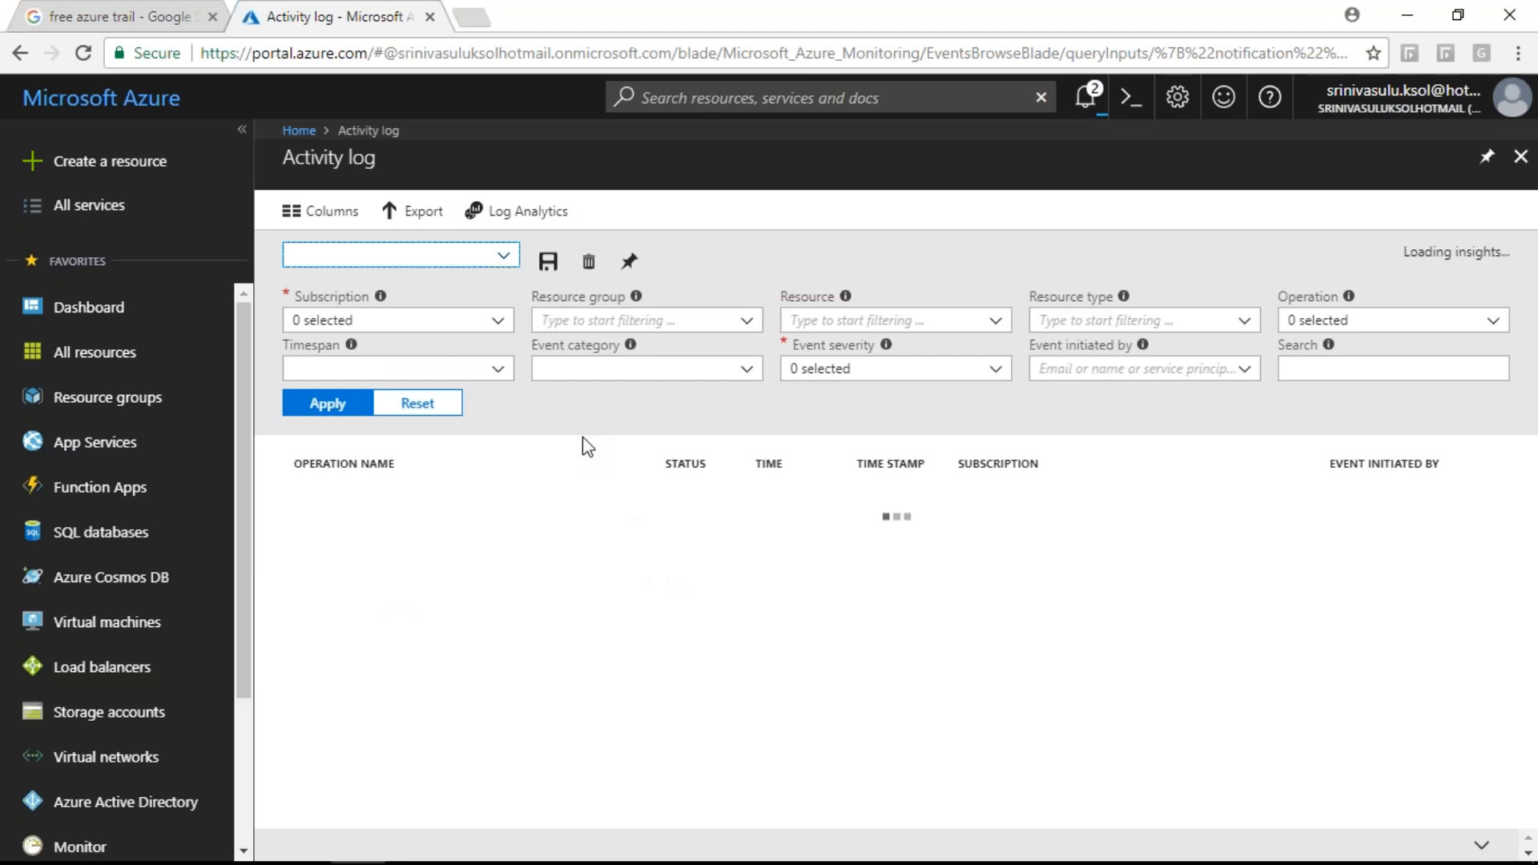
left_click(493, 323)
left_click(495, 327)
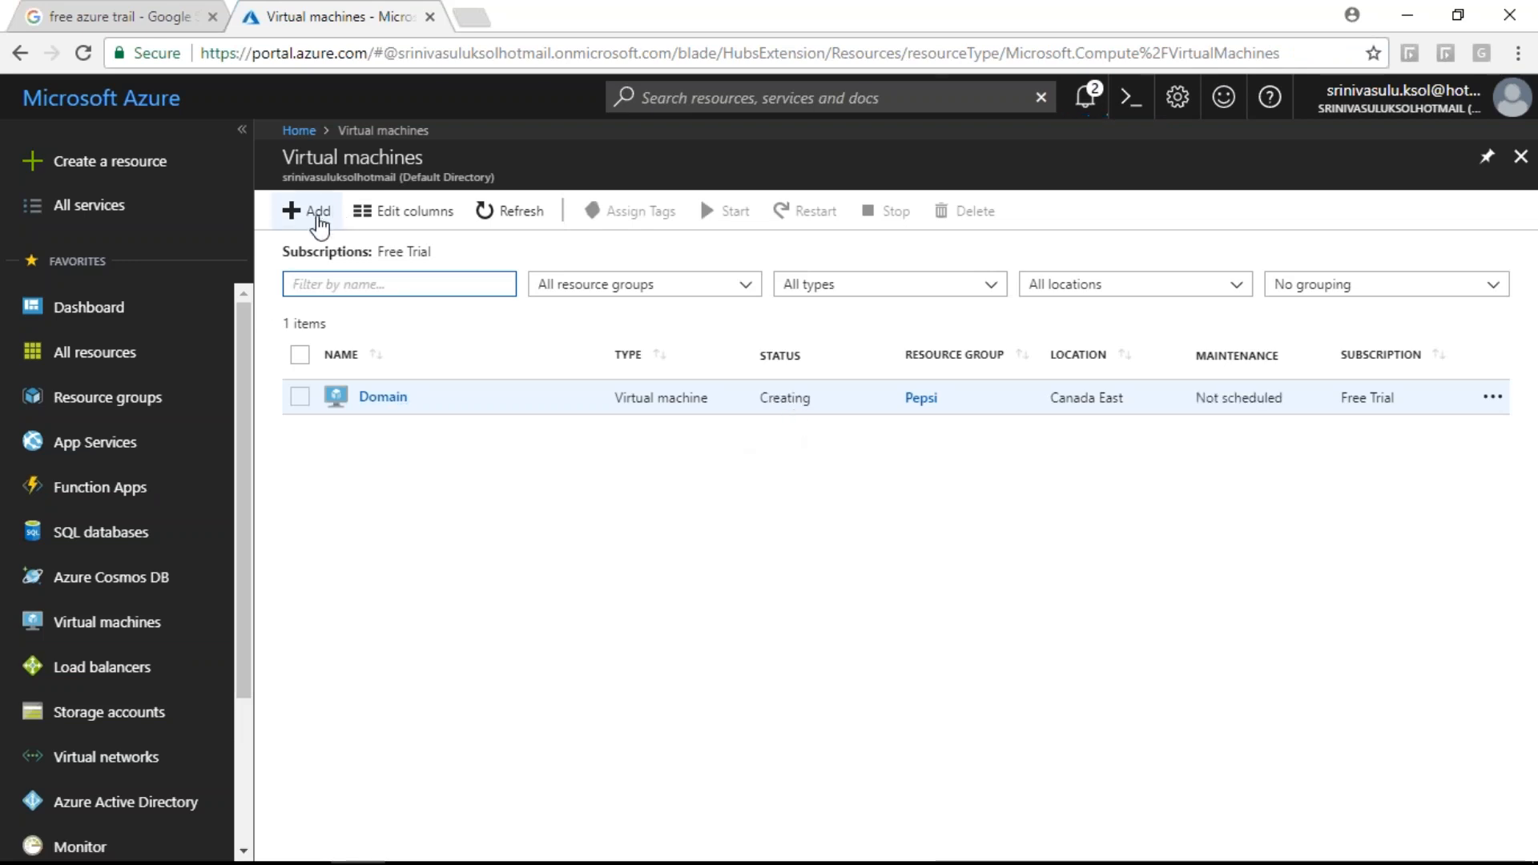
- Add another VM from the Windows Server 2012 R2 Datacenter image
left_click(319, 214)
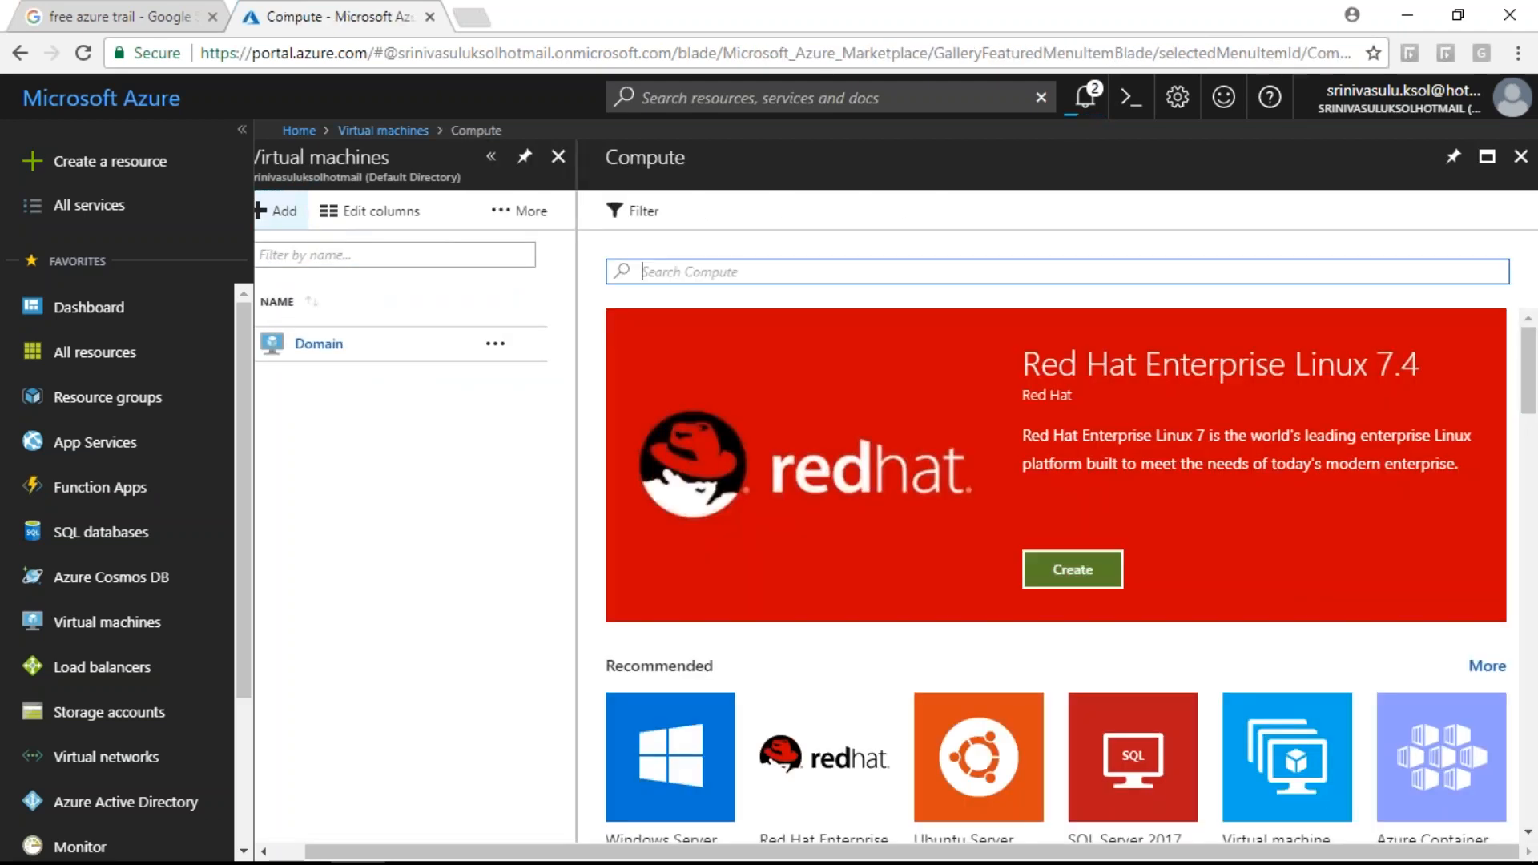
left_click(693, 754)
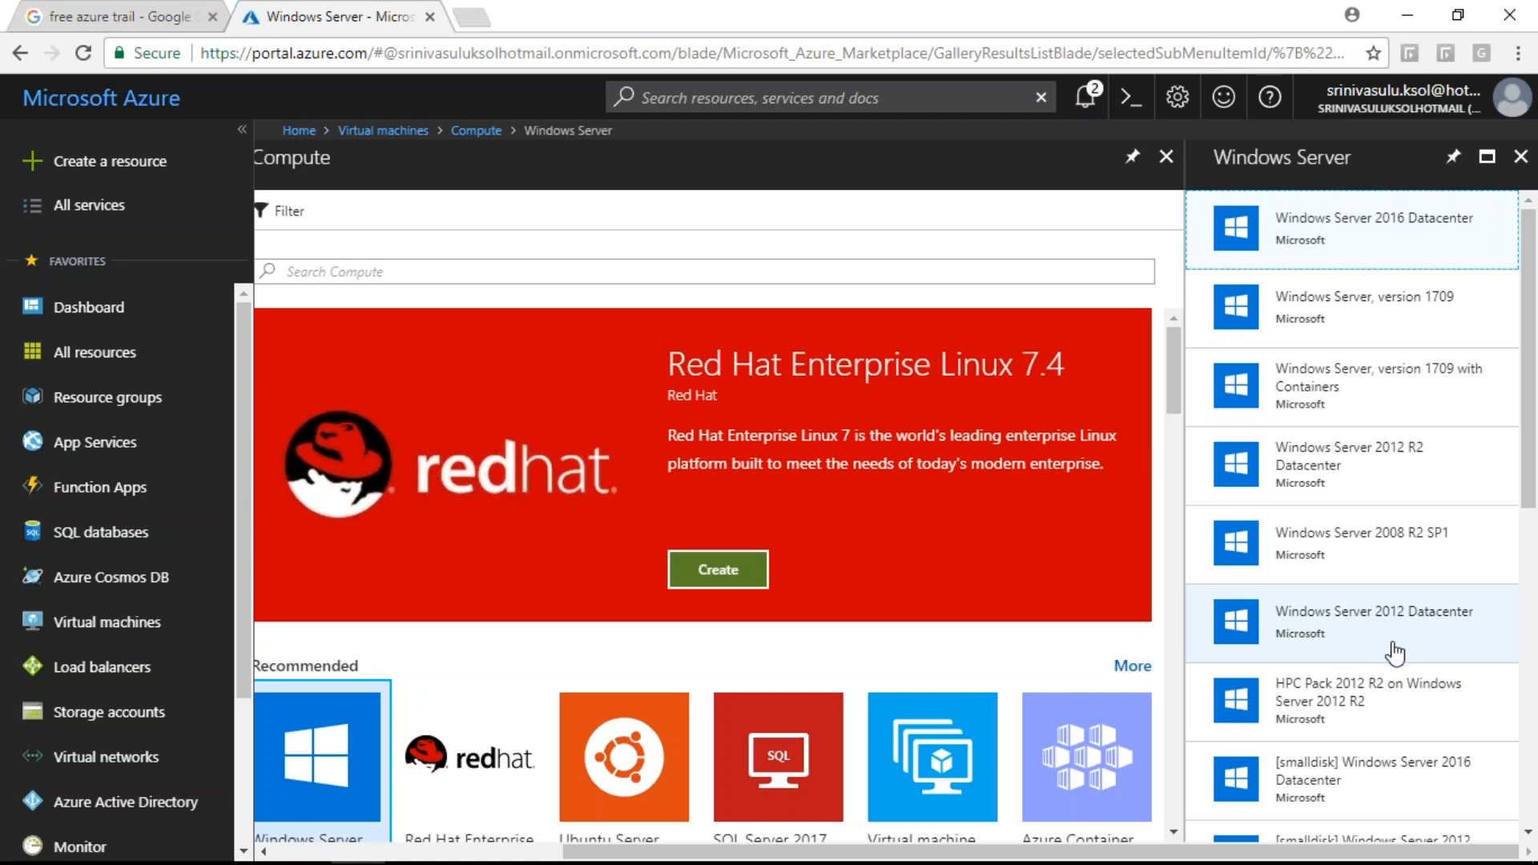
left_click(1294, 480)
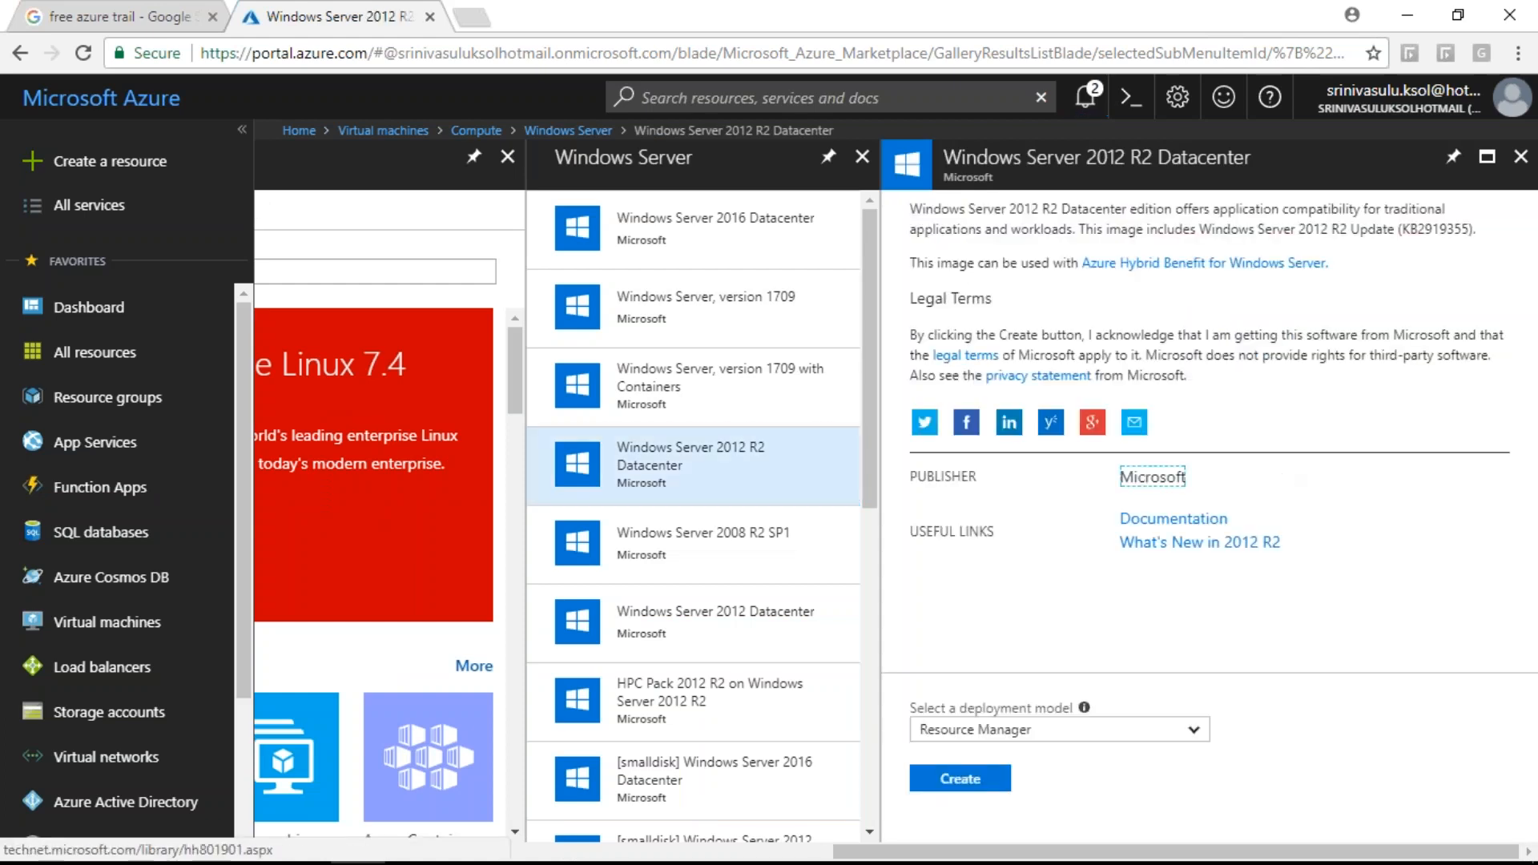
left_click(969, 788)
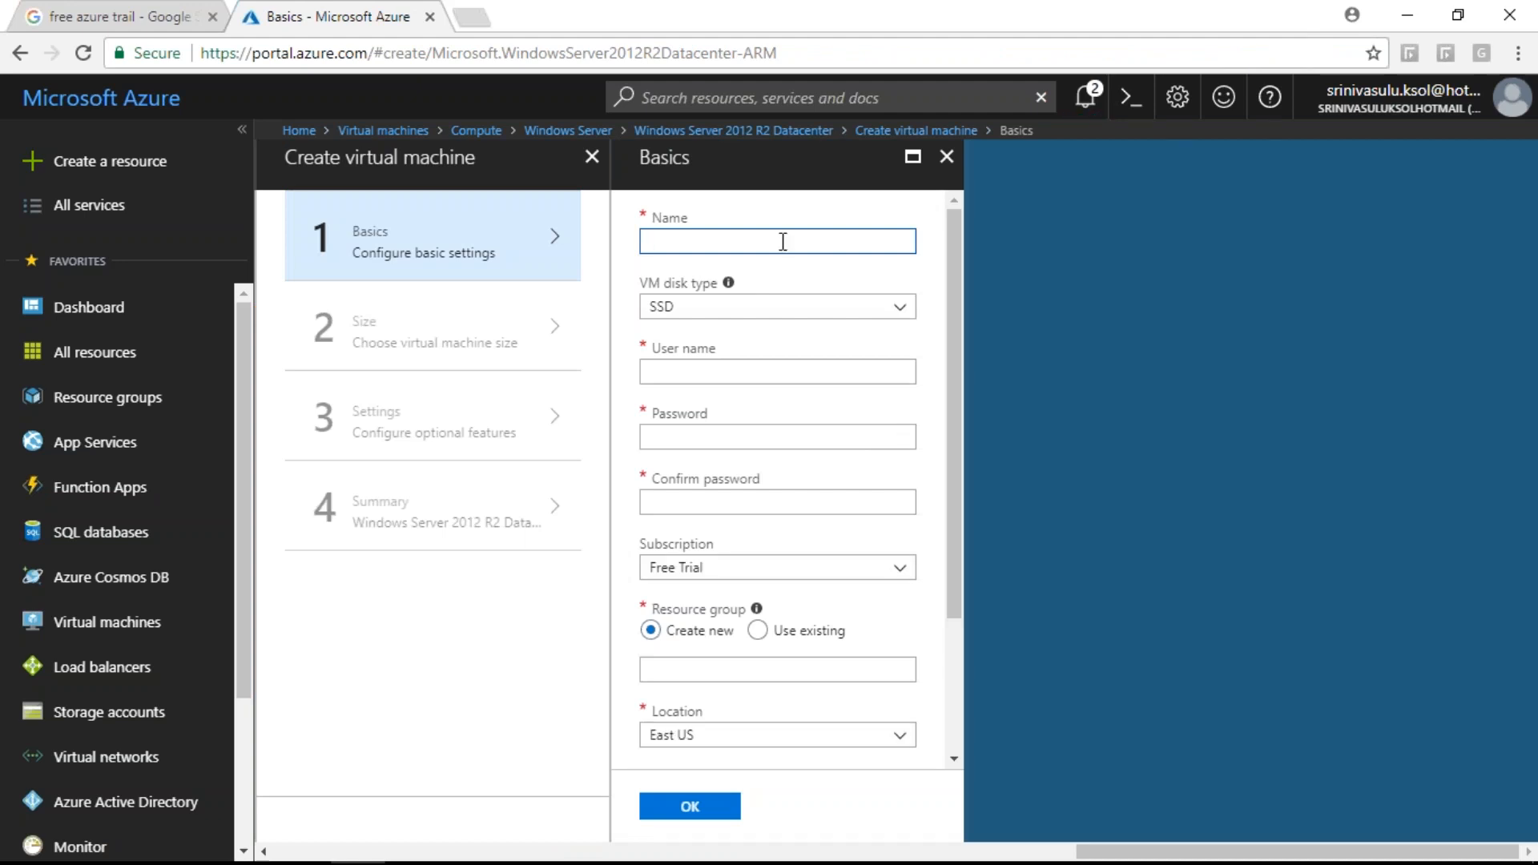
- Name the VM 'SCCM' and enter the admin user name and password twice
type("Sccm")
key("BackSpace")
key("BackSpace")
type("CCM")
key("Tab")
key("Tab")
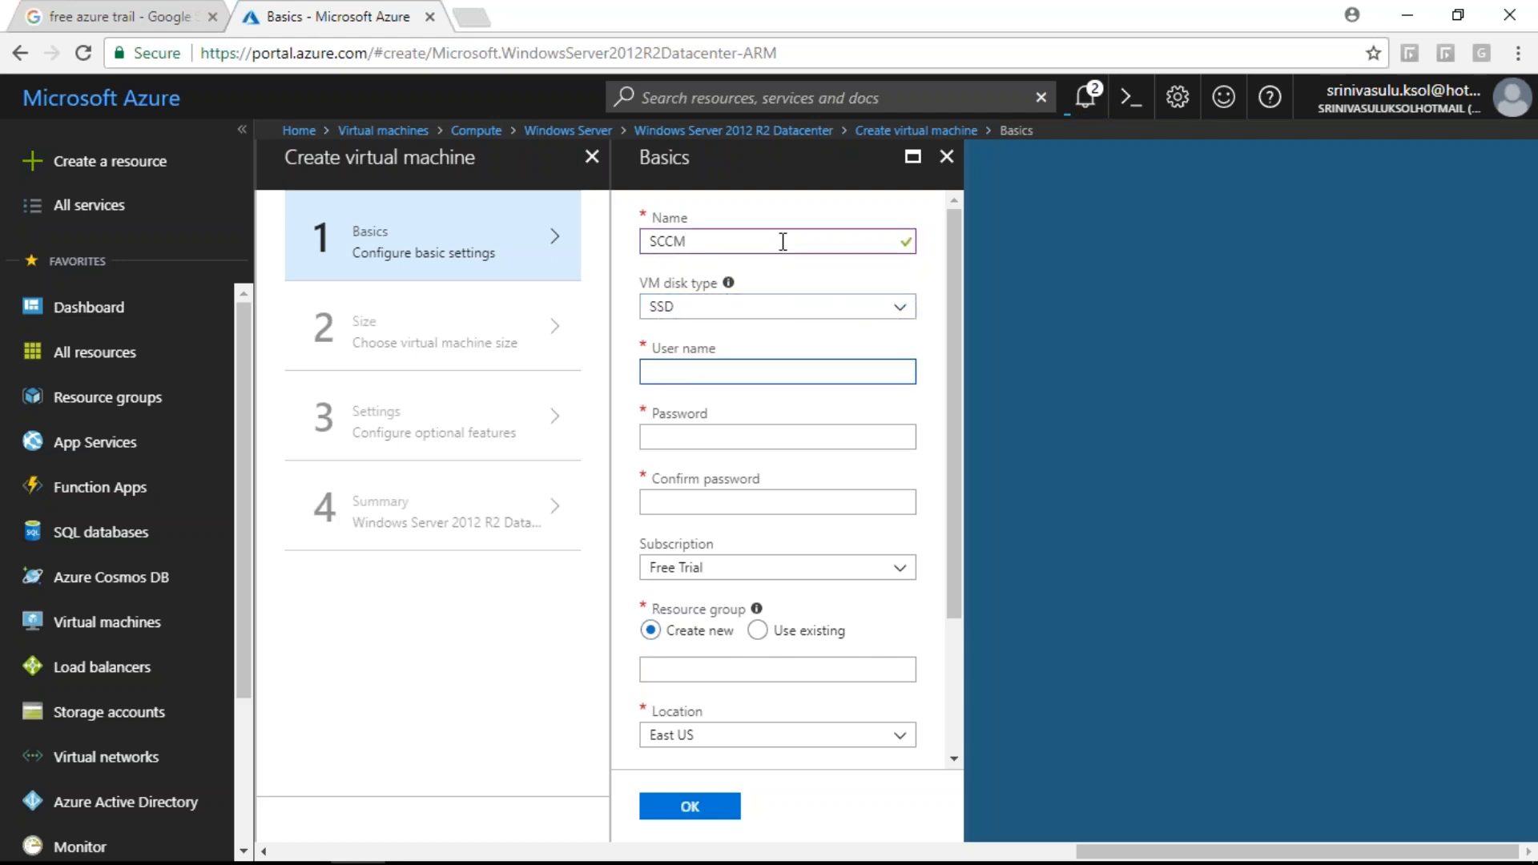
type("srinivas")
key("Tab")
type("•••••••••")
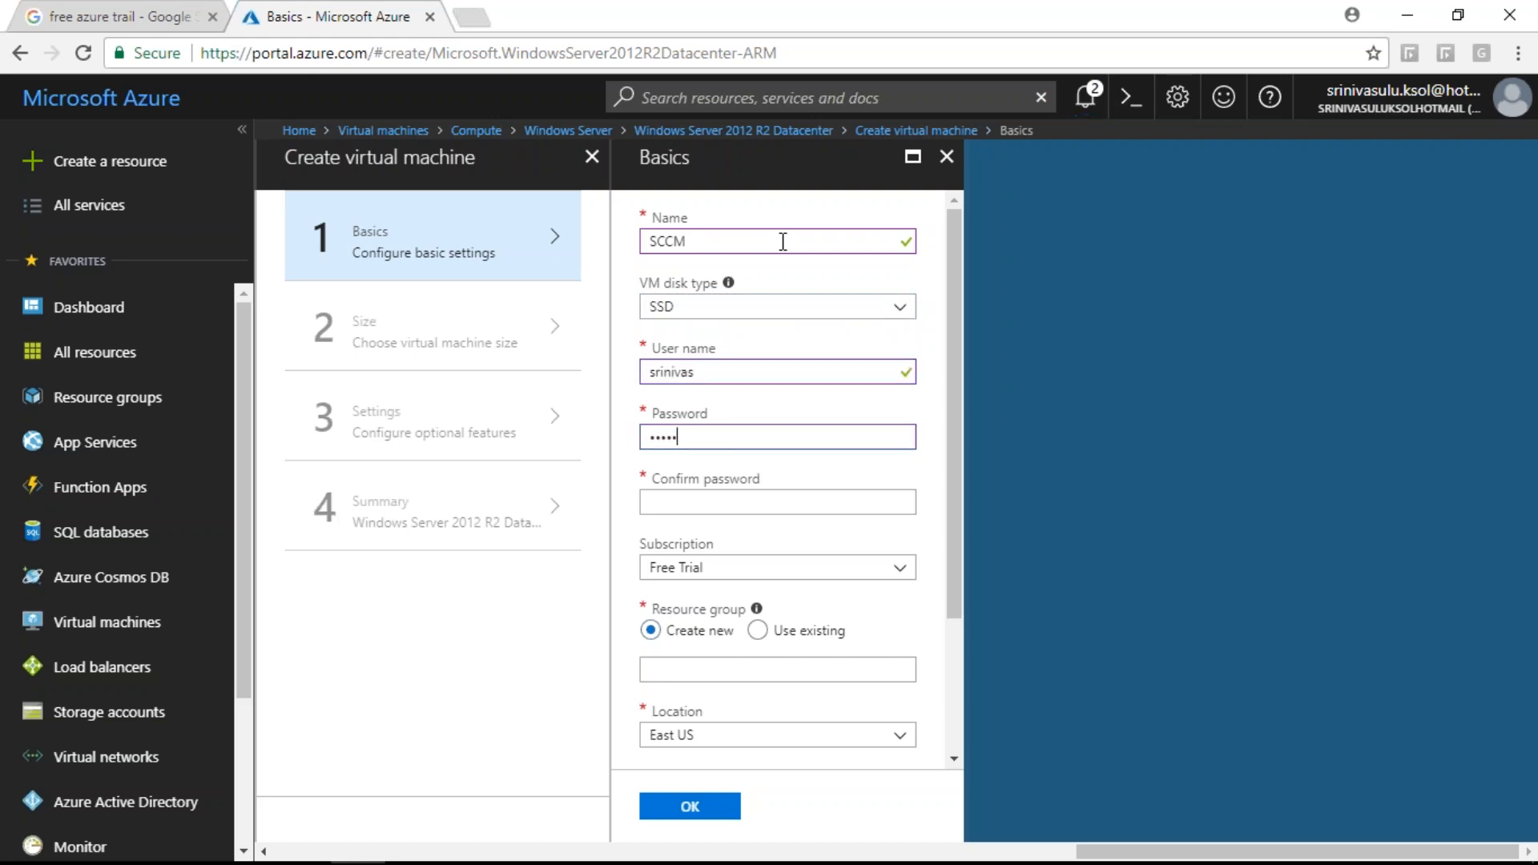
type("•••")
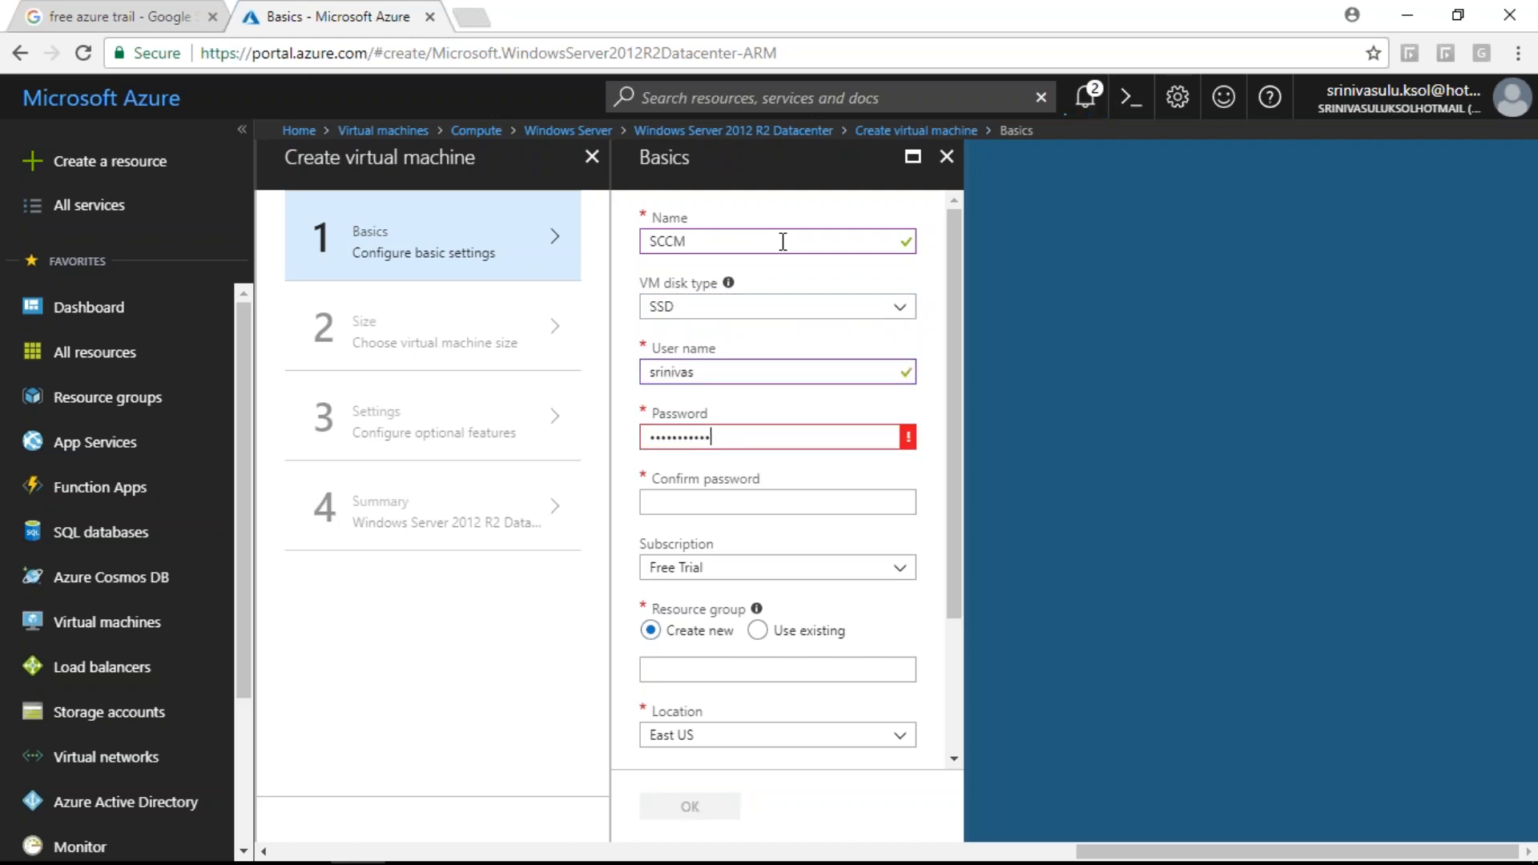
key("Tab")
type("••••••••")
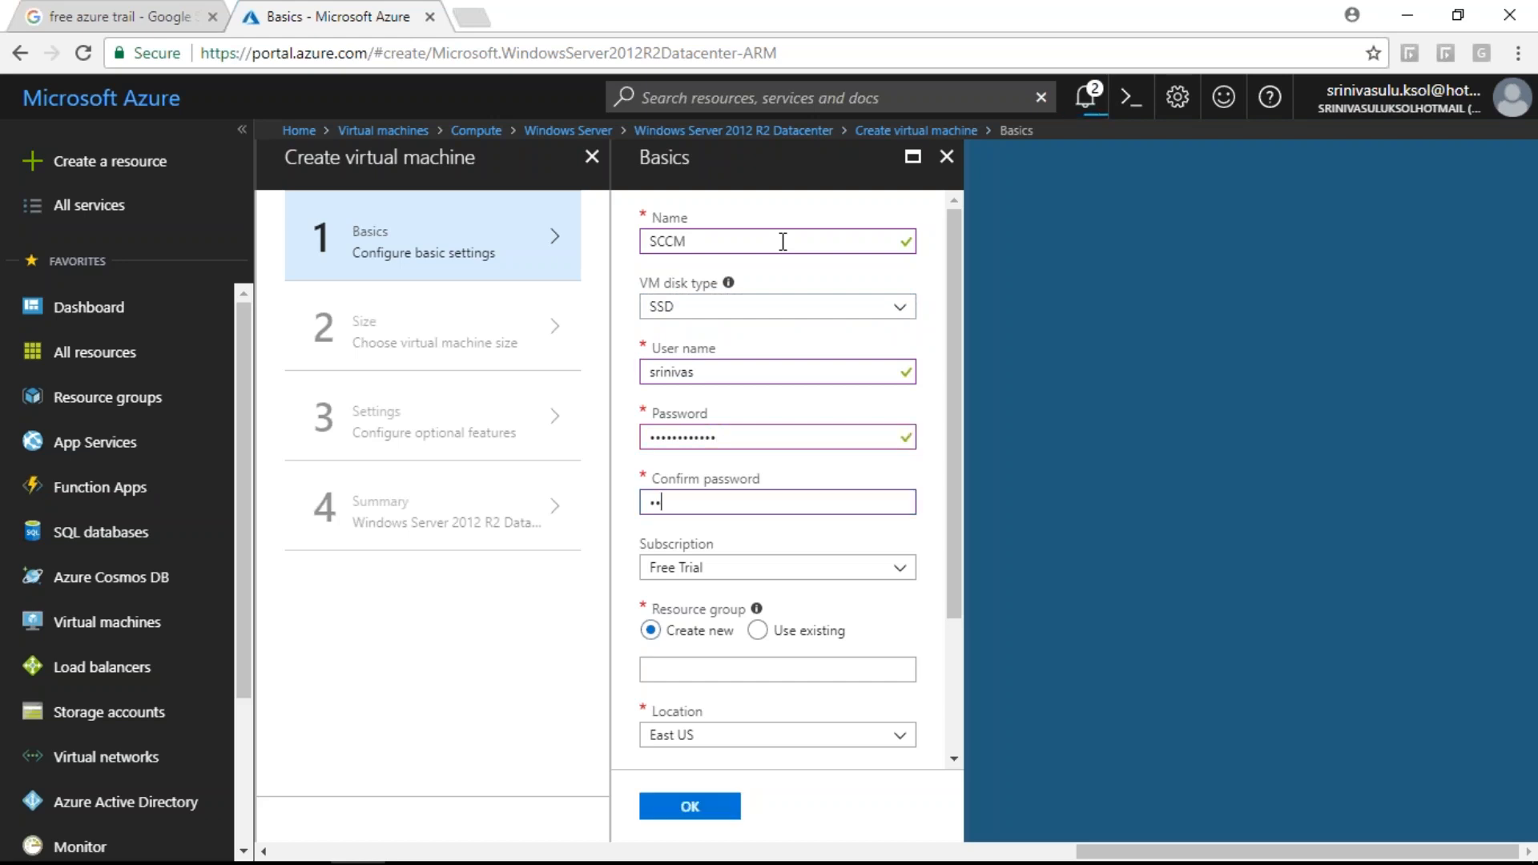
type("••••")
- Choose the existing Pepsi resource group and Canada East location, then confirm the basics
left_click(765, 636)
left_click(792, 669)
left_click(710, 706)
scroll(647, 727, "down", 1)
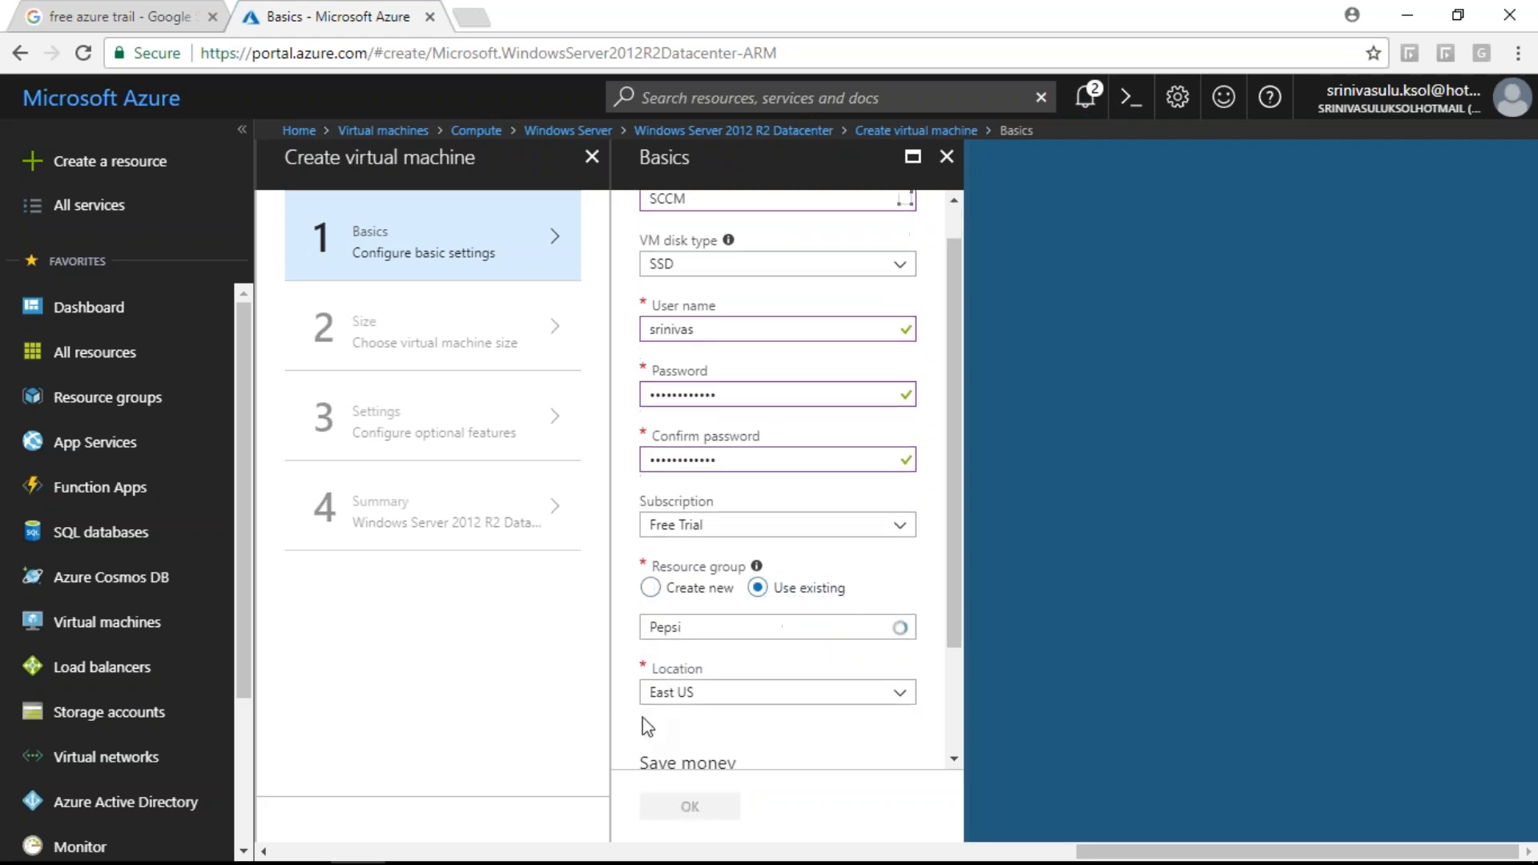
scroll(647, 727, "down", 3)
left_click(765, 548)
type("c")
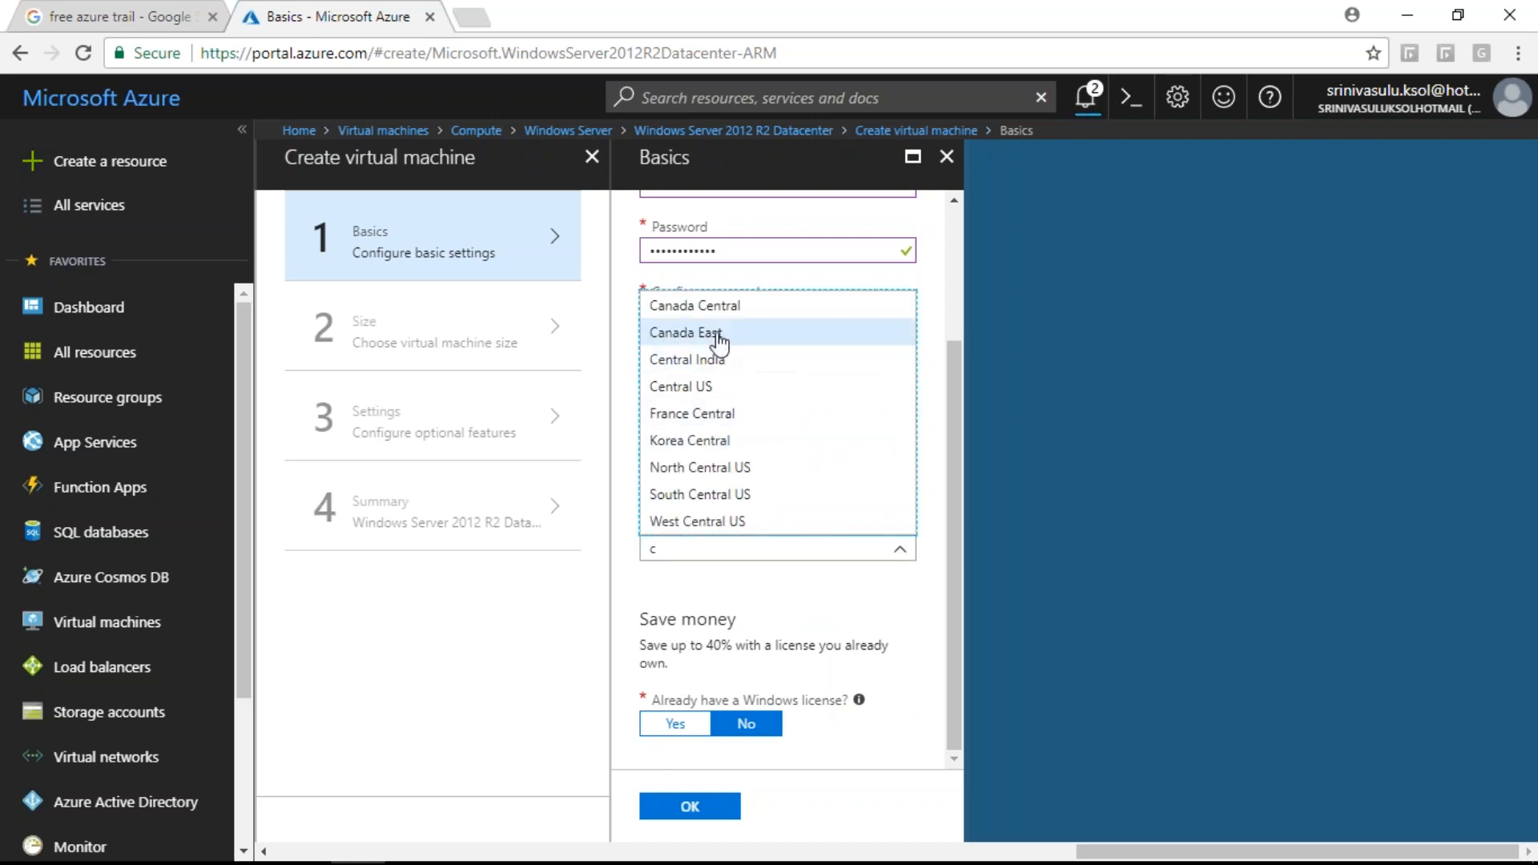
left_click(719, 332)
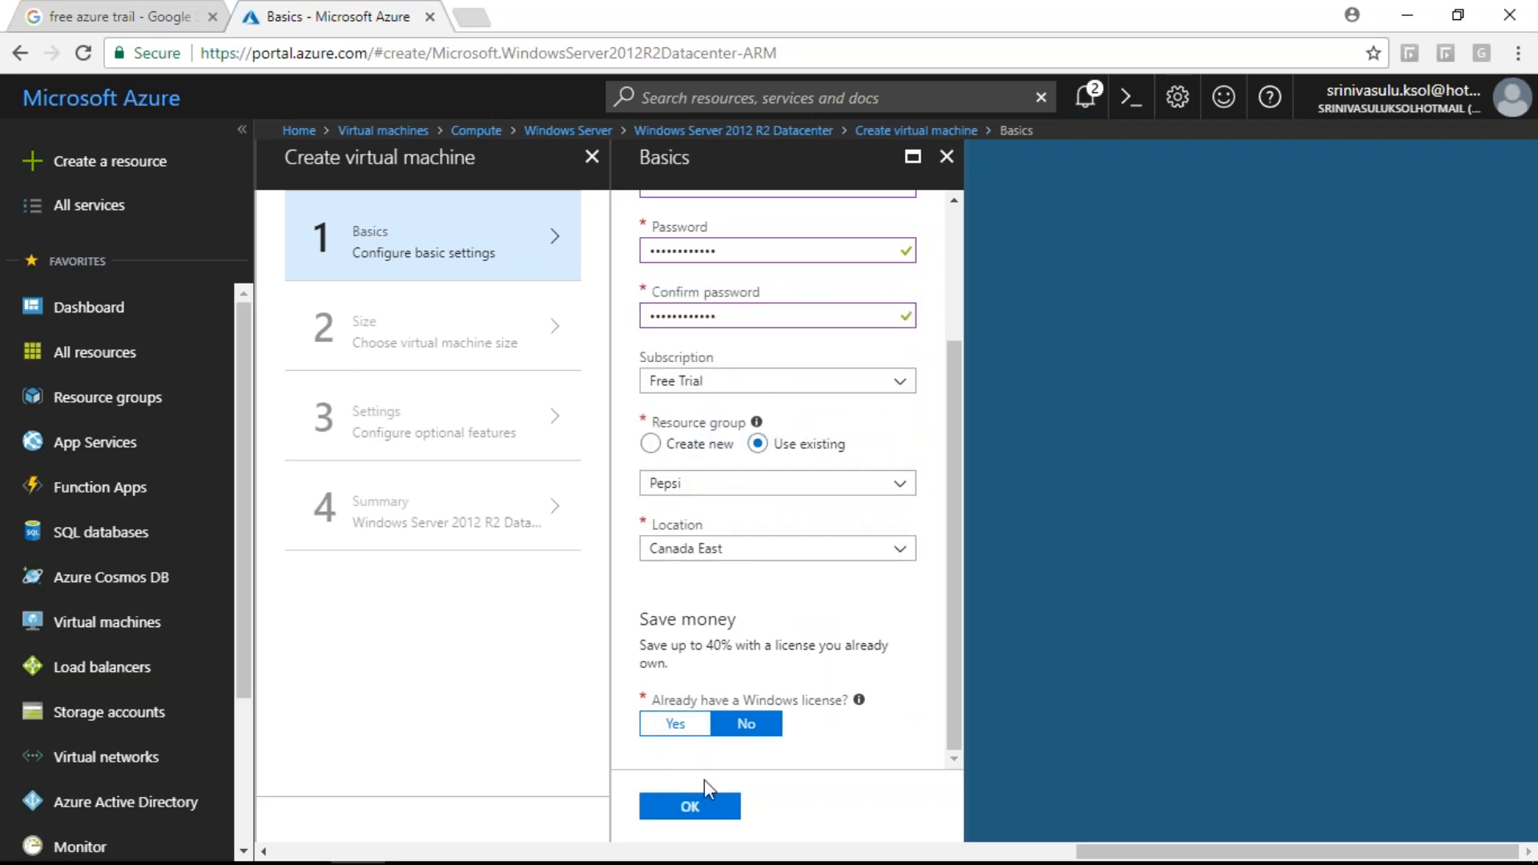
left_click(699, 807)
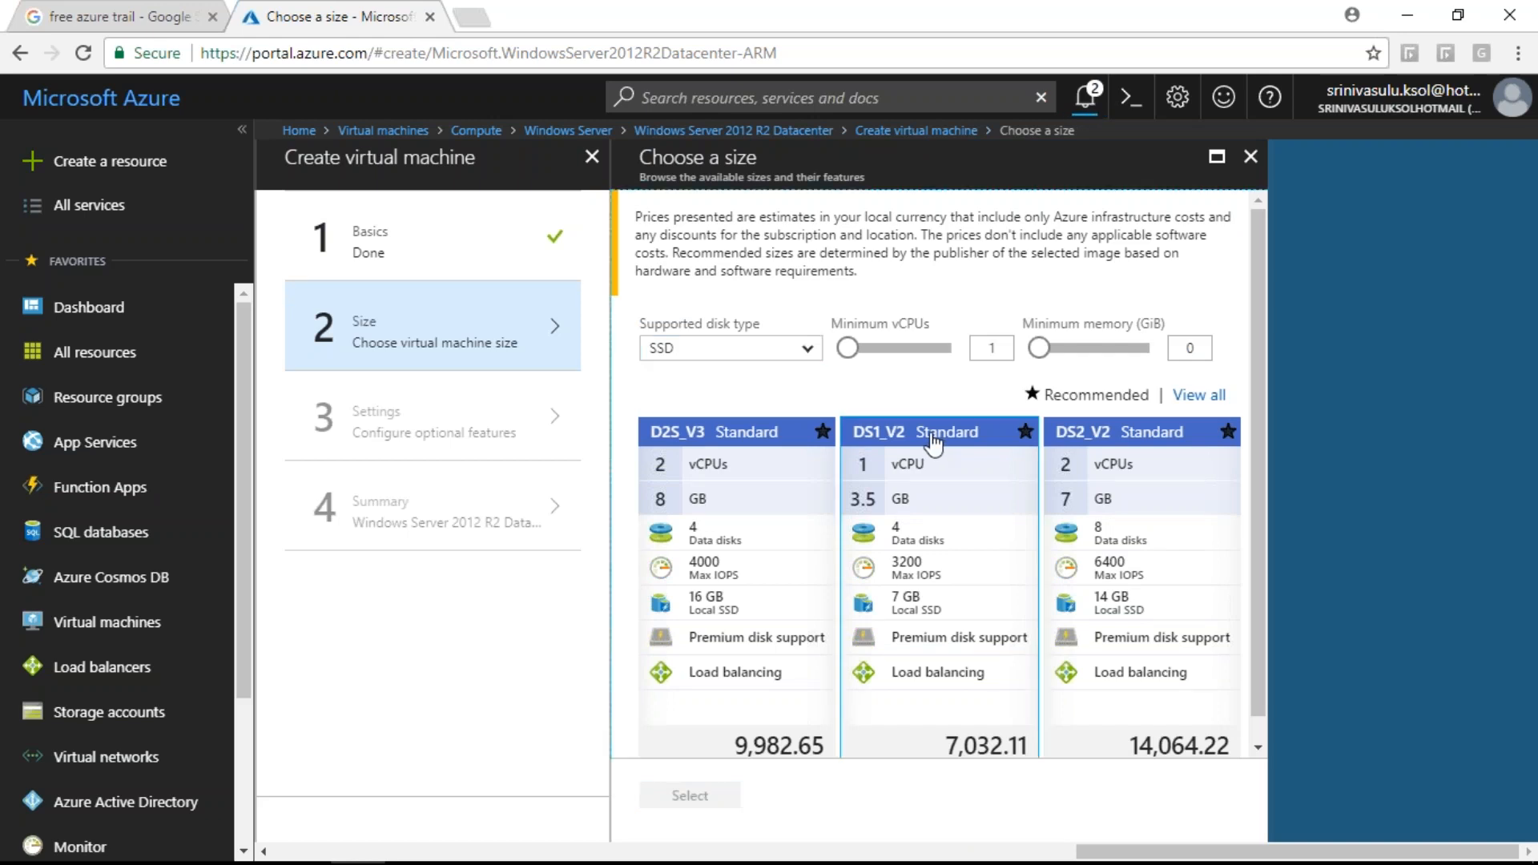
- Select the DS1_V2 Standard size for the SCCM virtual machine
left_click(931, 441)
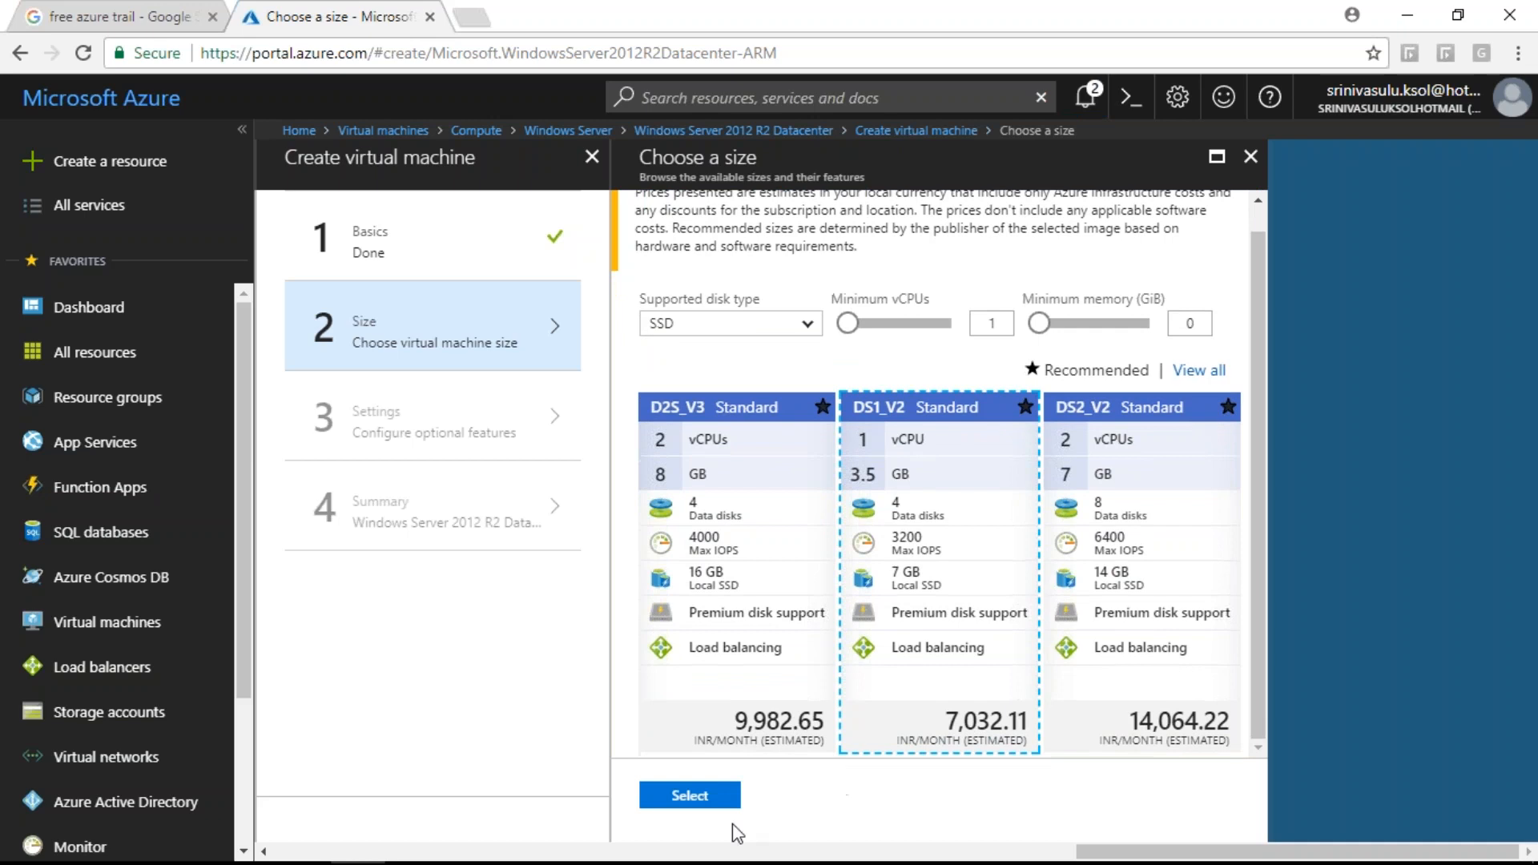
left_click(694, 792)
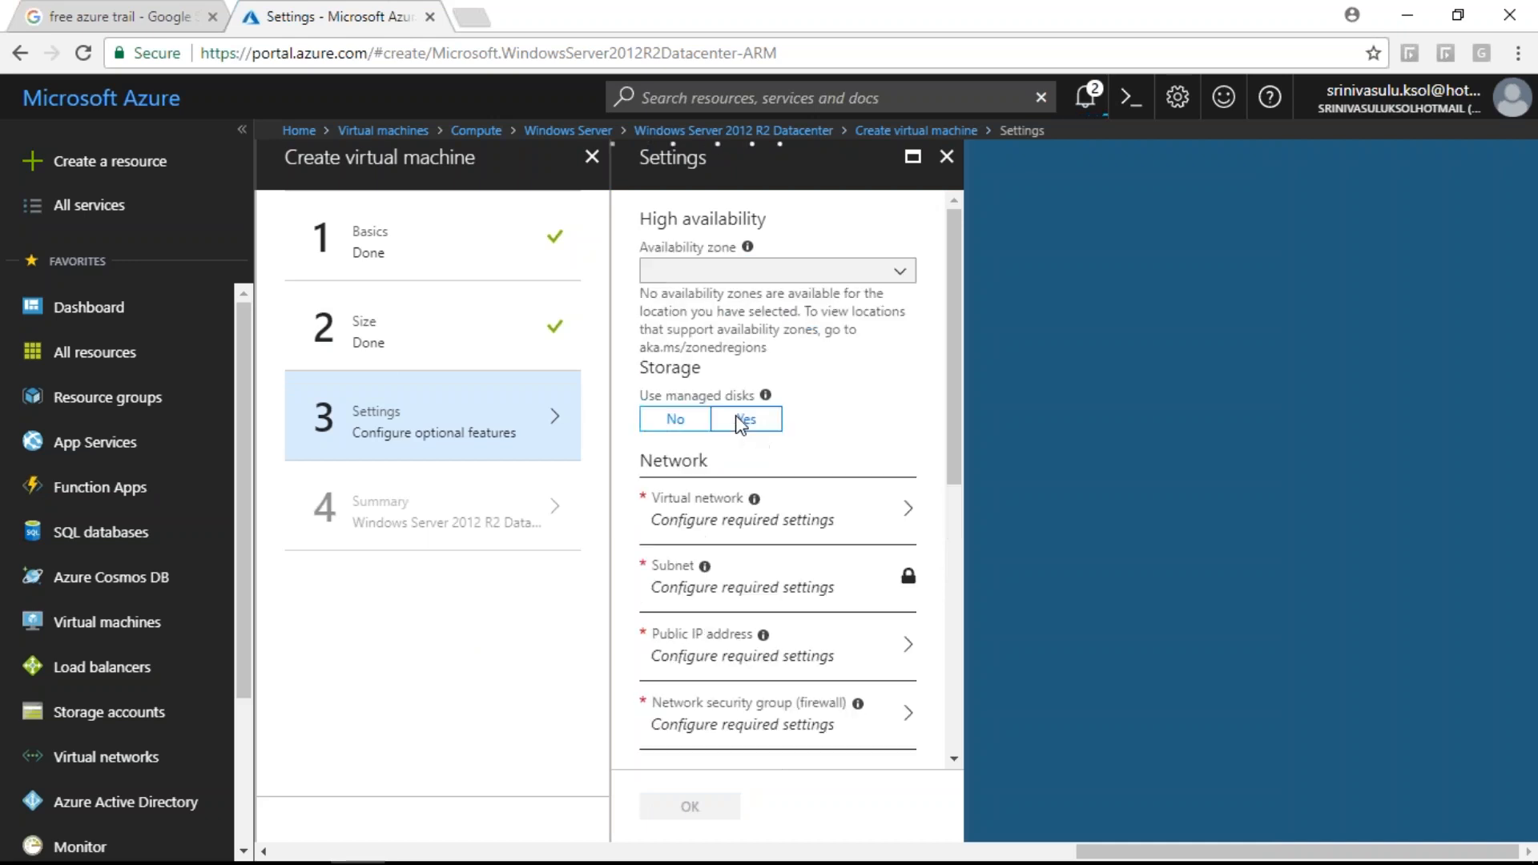
- Use no availability set, disable boot diagnostics, accept the contact-sharing permission and create the SCCM VM
left_click(769, 401)
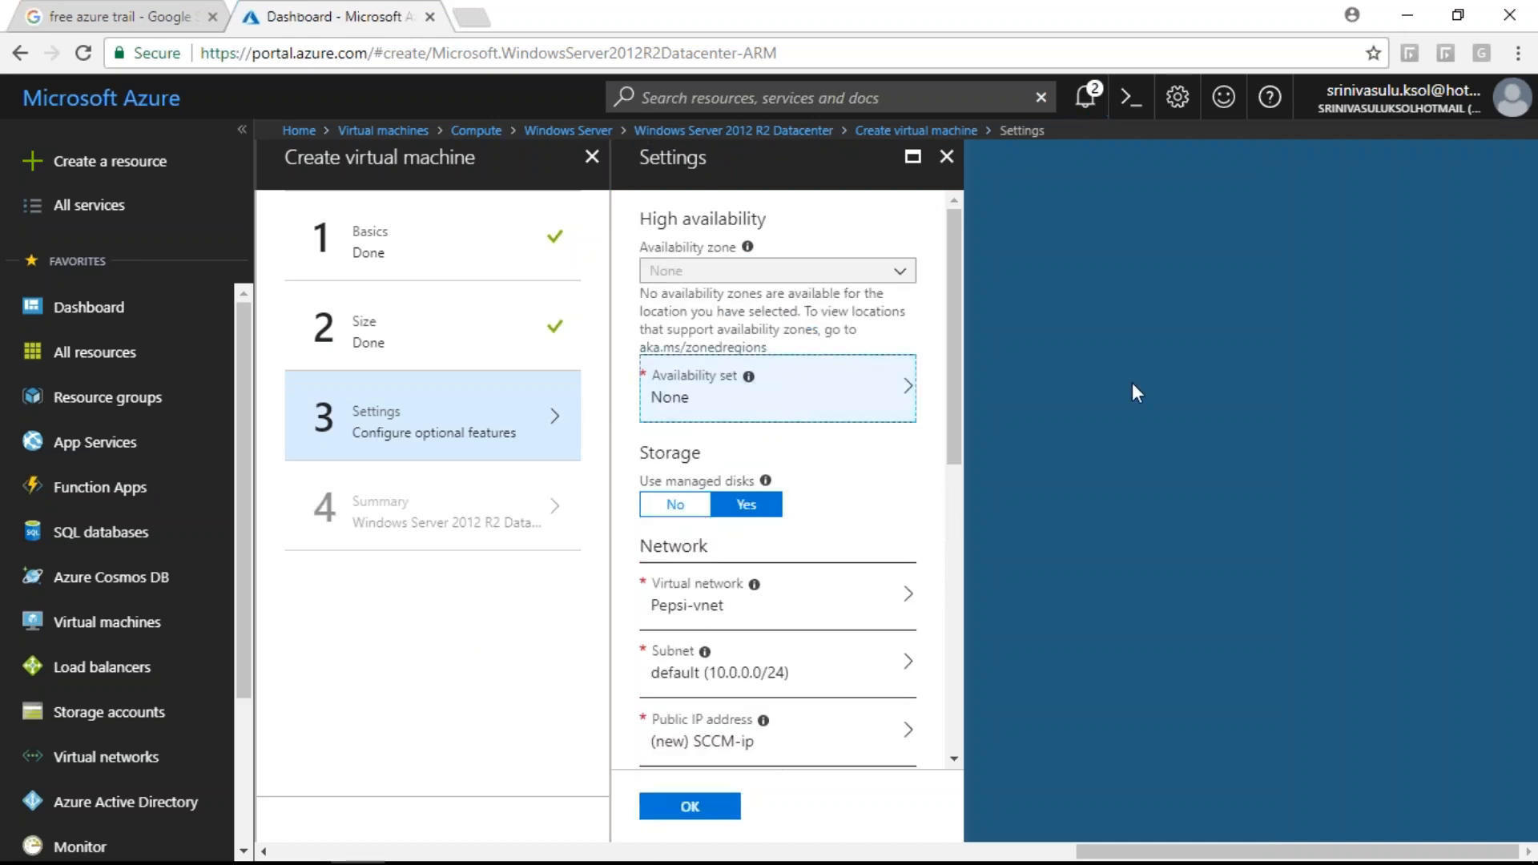
left_click(1063, 428)
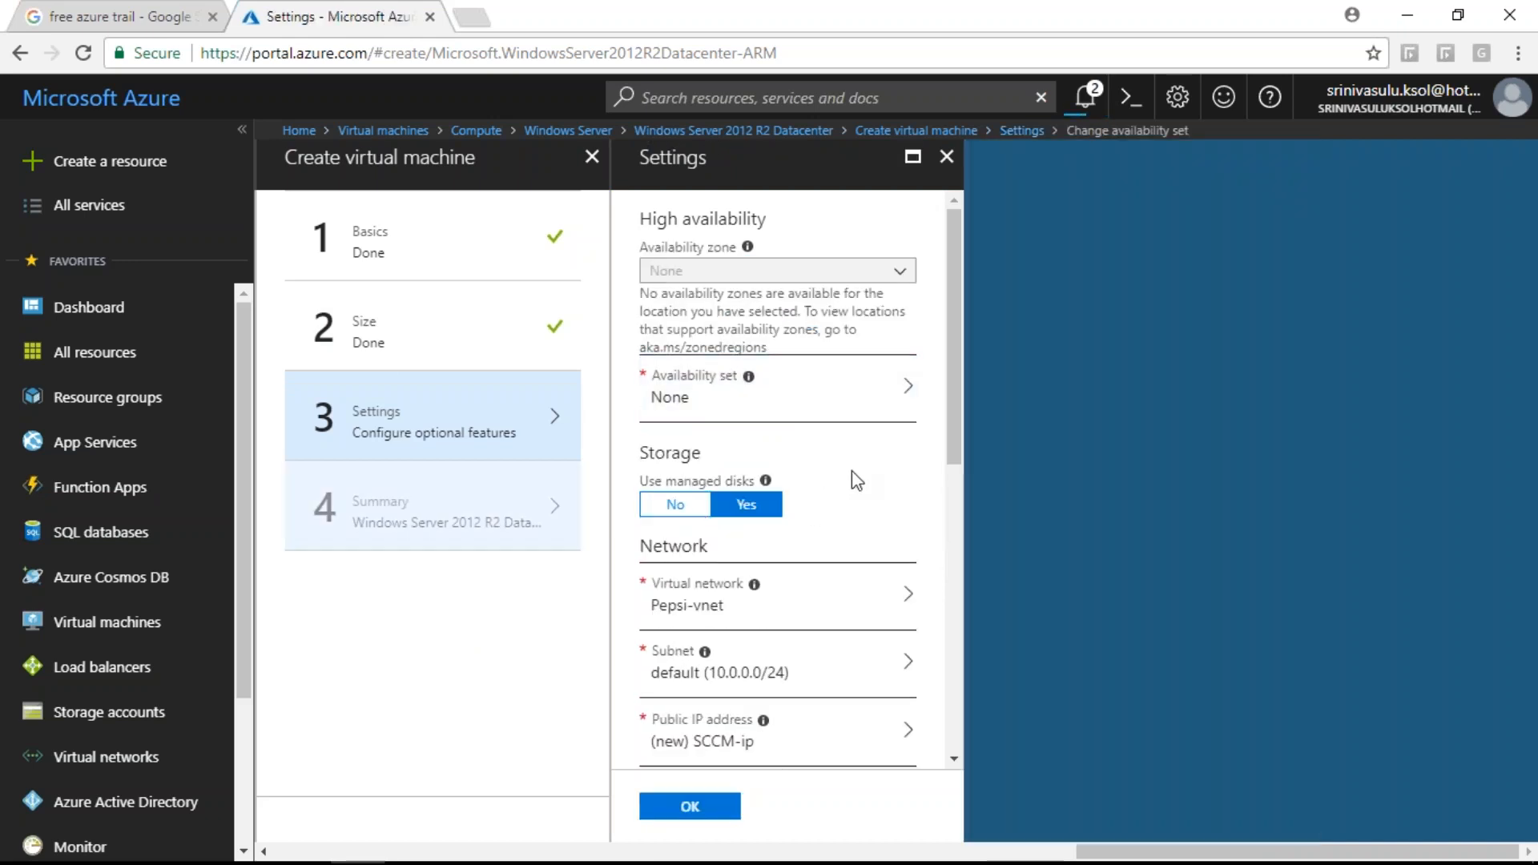
scroll(854, 480, "down", 2)
scroll(854, 481, "down", 6)
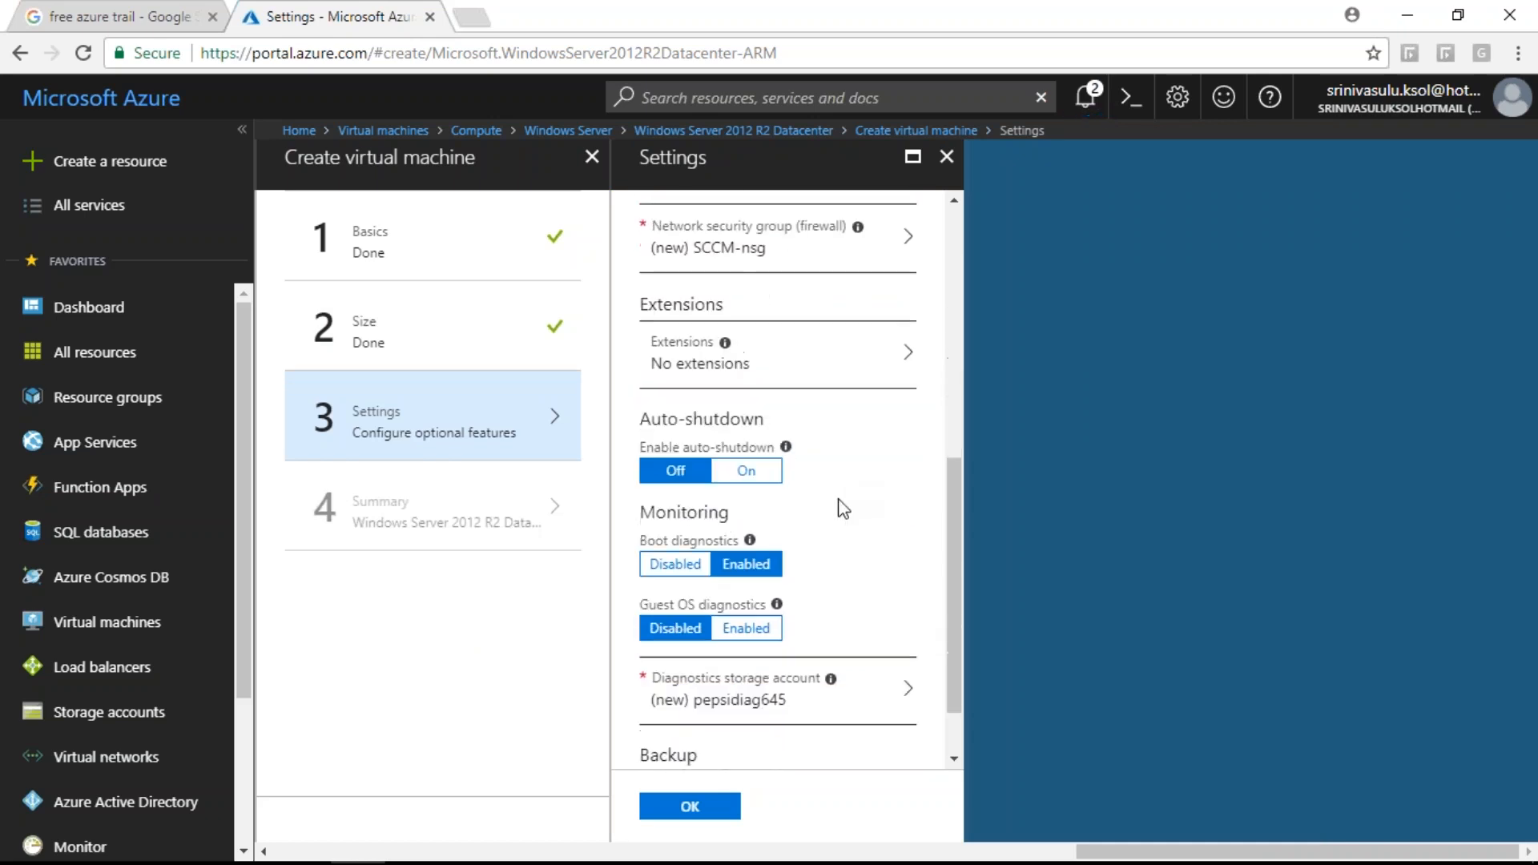
left_click(677, 564)
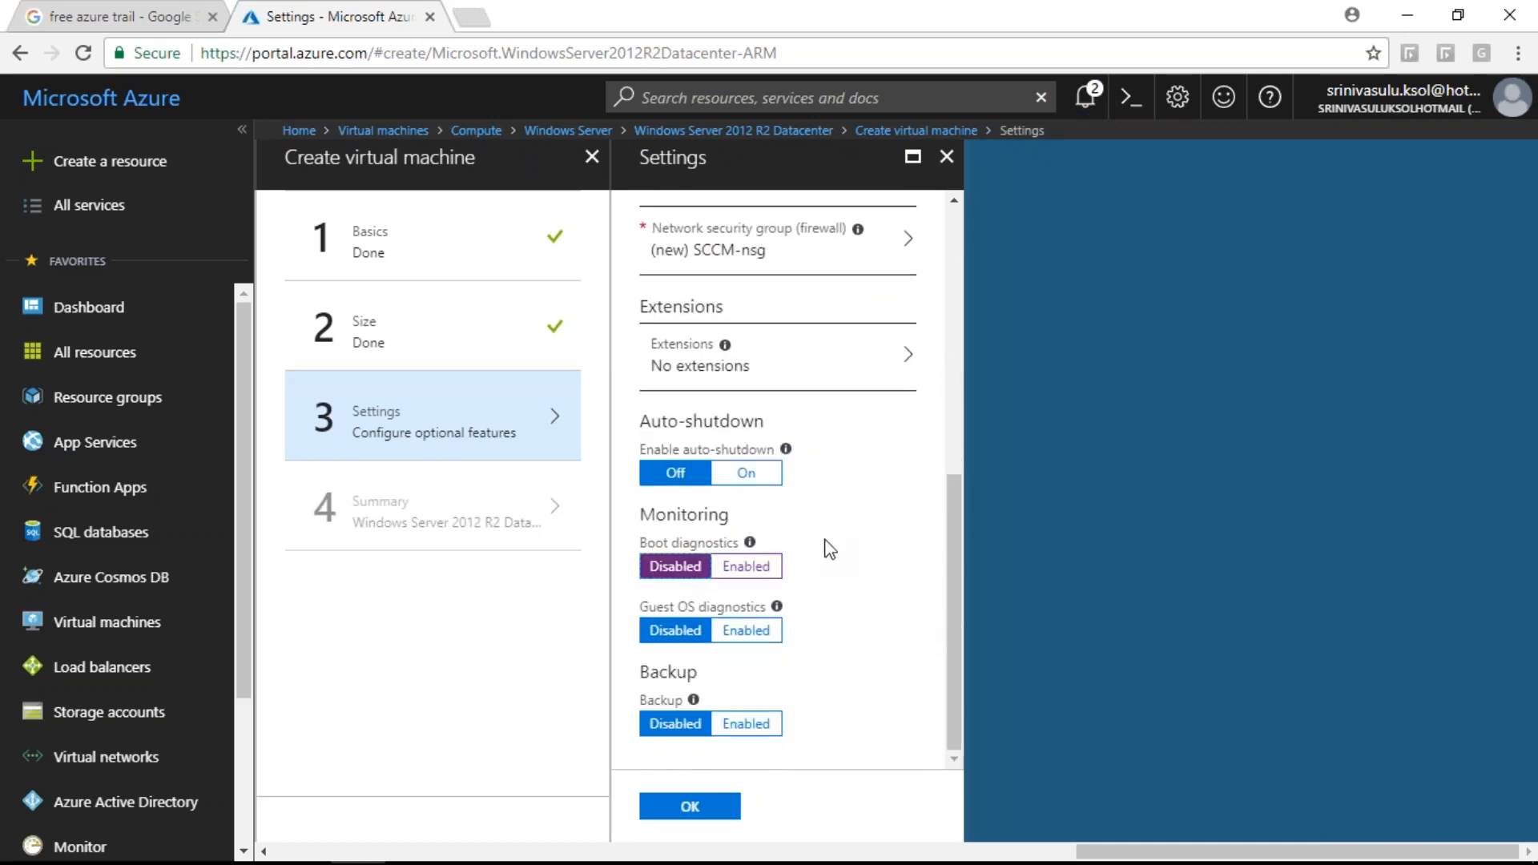
left_click(688, 807)
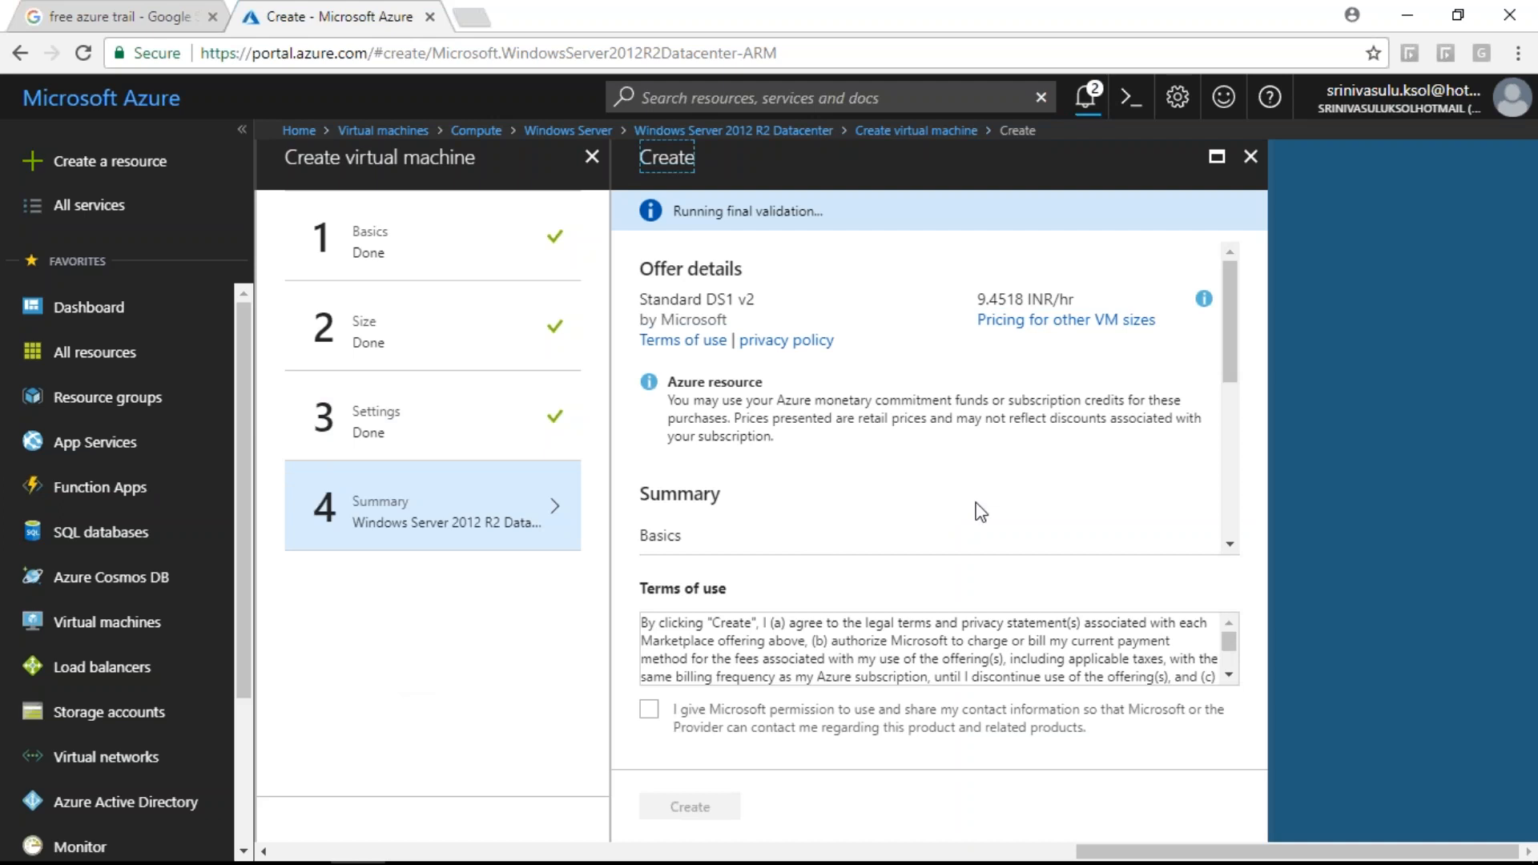
left_click(649, 710)
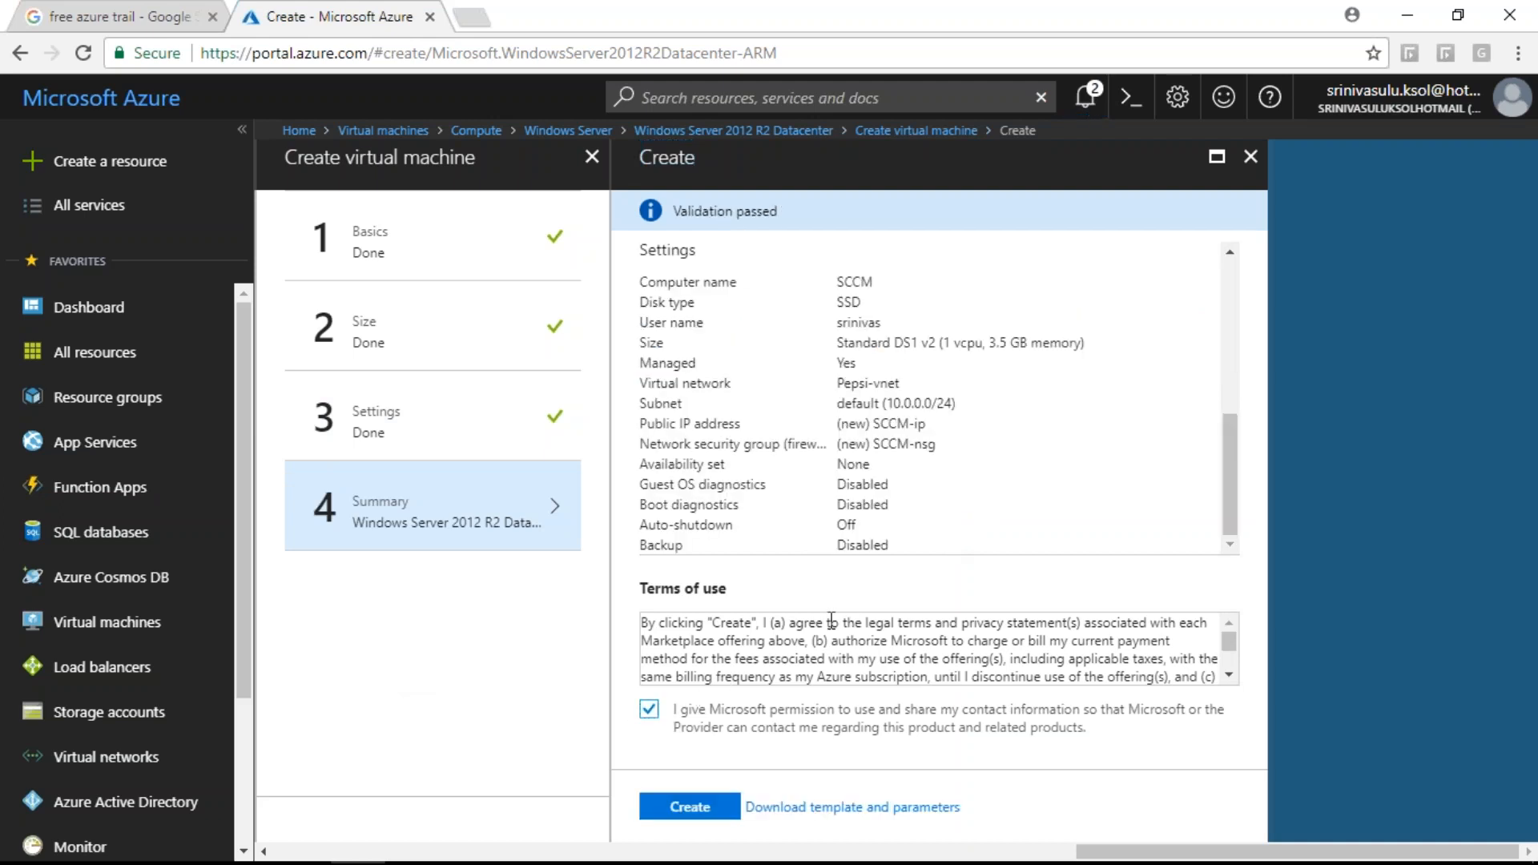
left_click(690, 806)
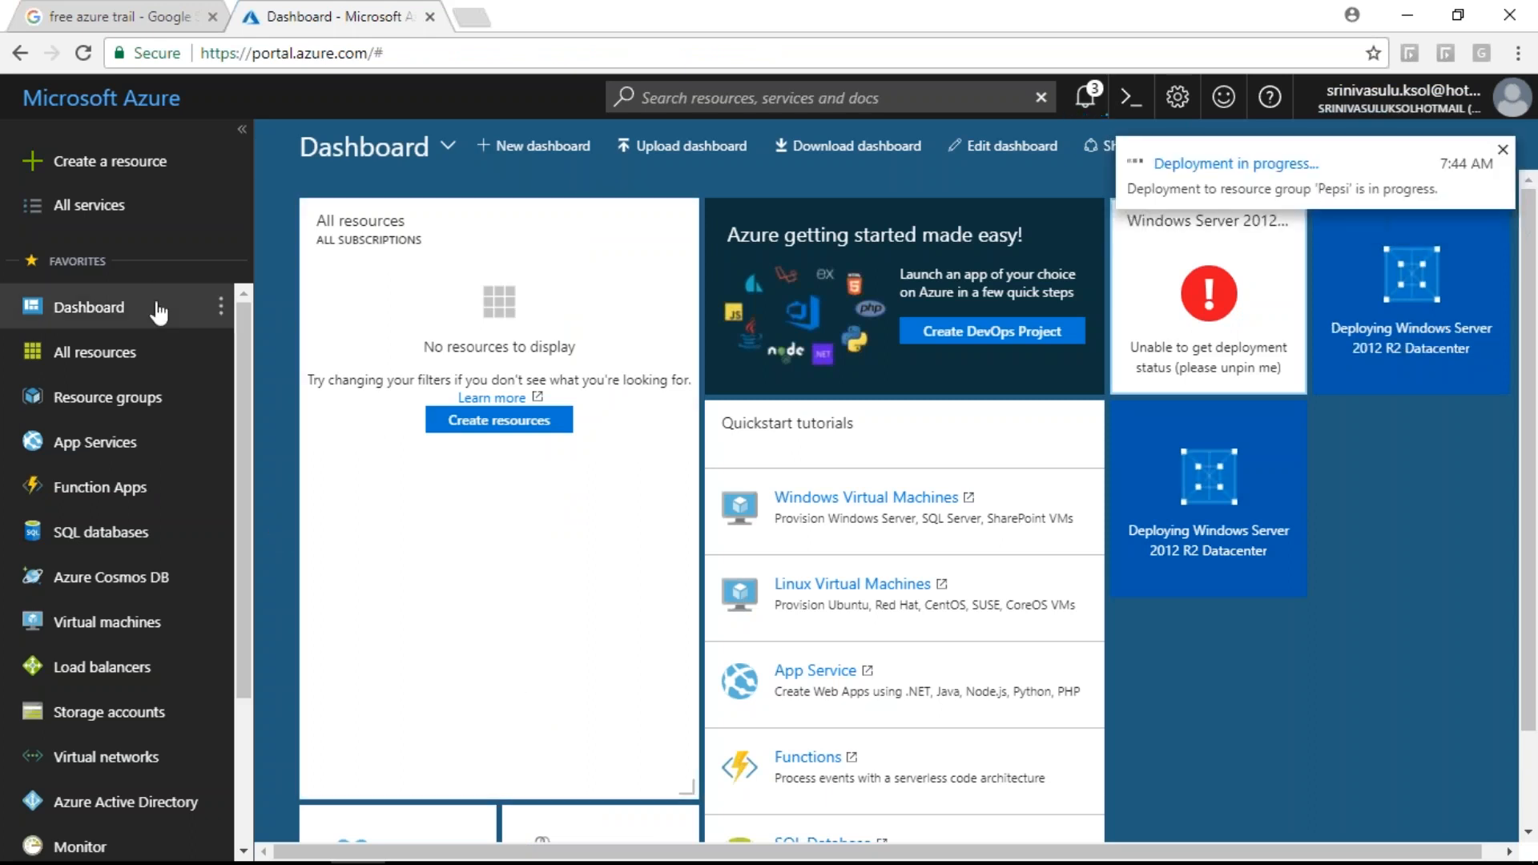
- From Virtual machines, add a new VM using the Windows Server 2012 R2 Datacenter image
left_click(109, 624)
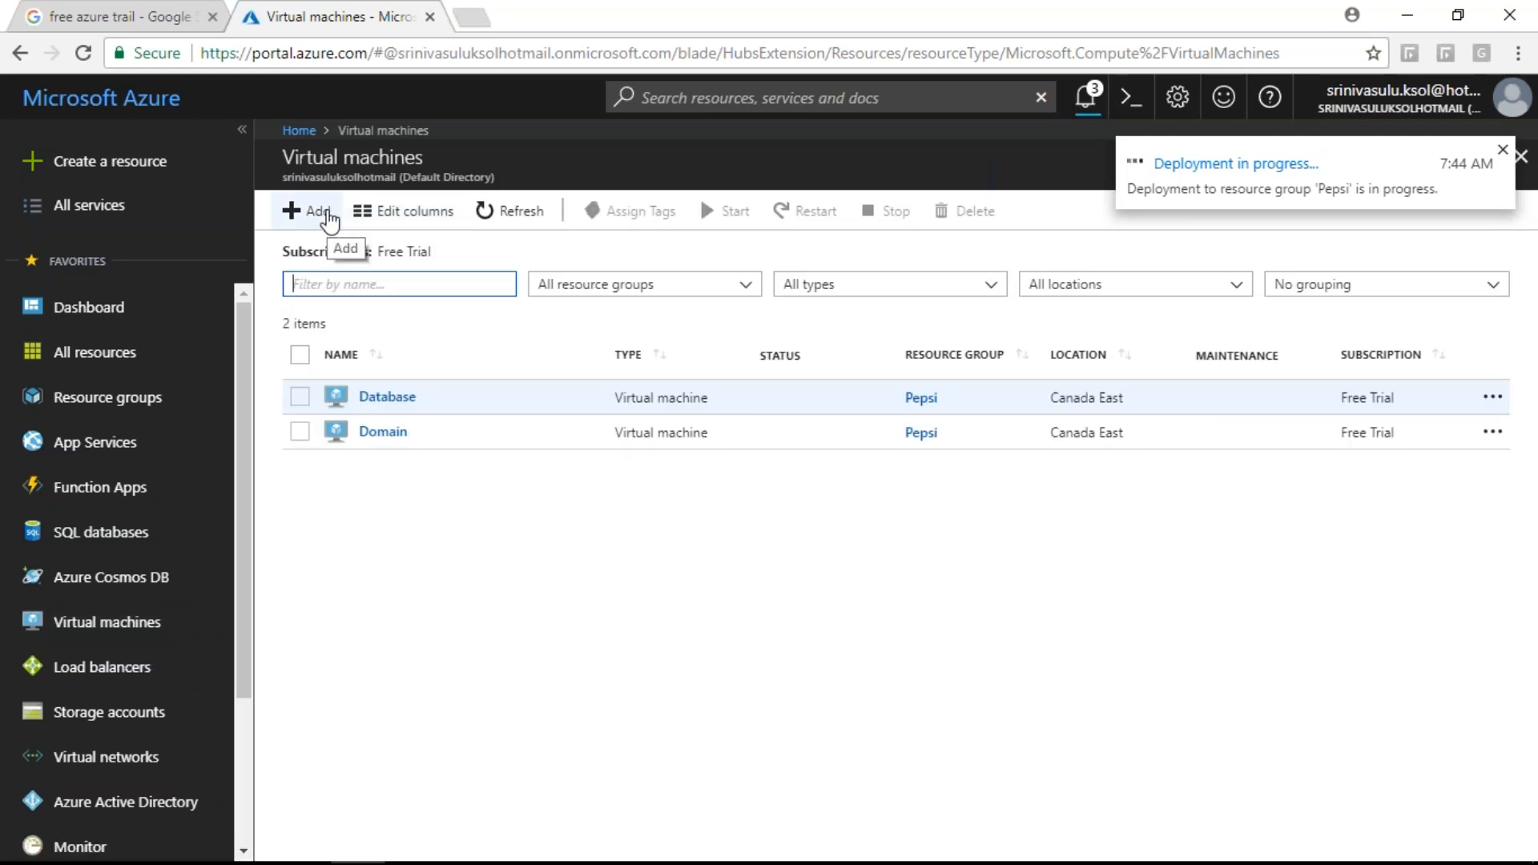
left_click(328, 220)
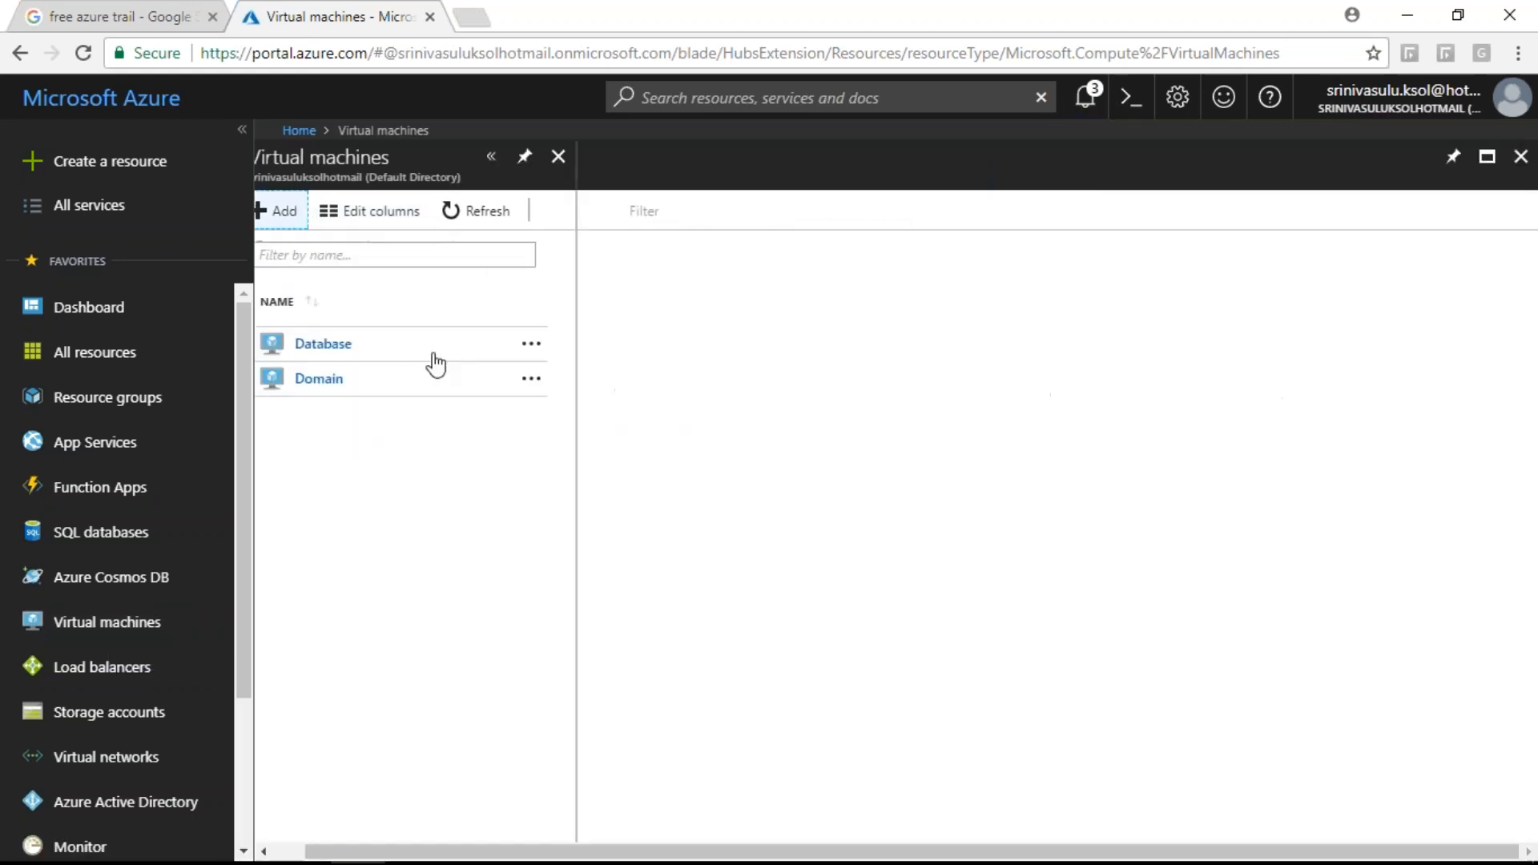
scroll(680, 688, "down", 3)
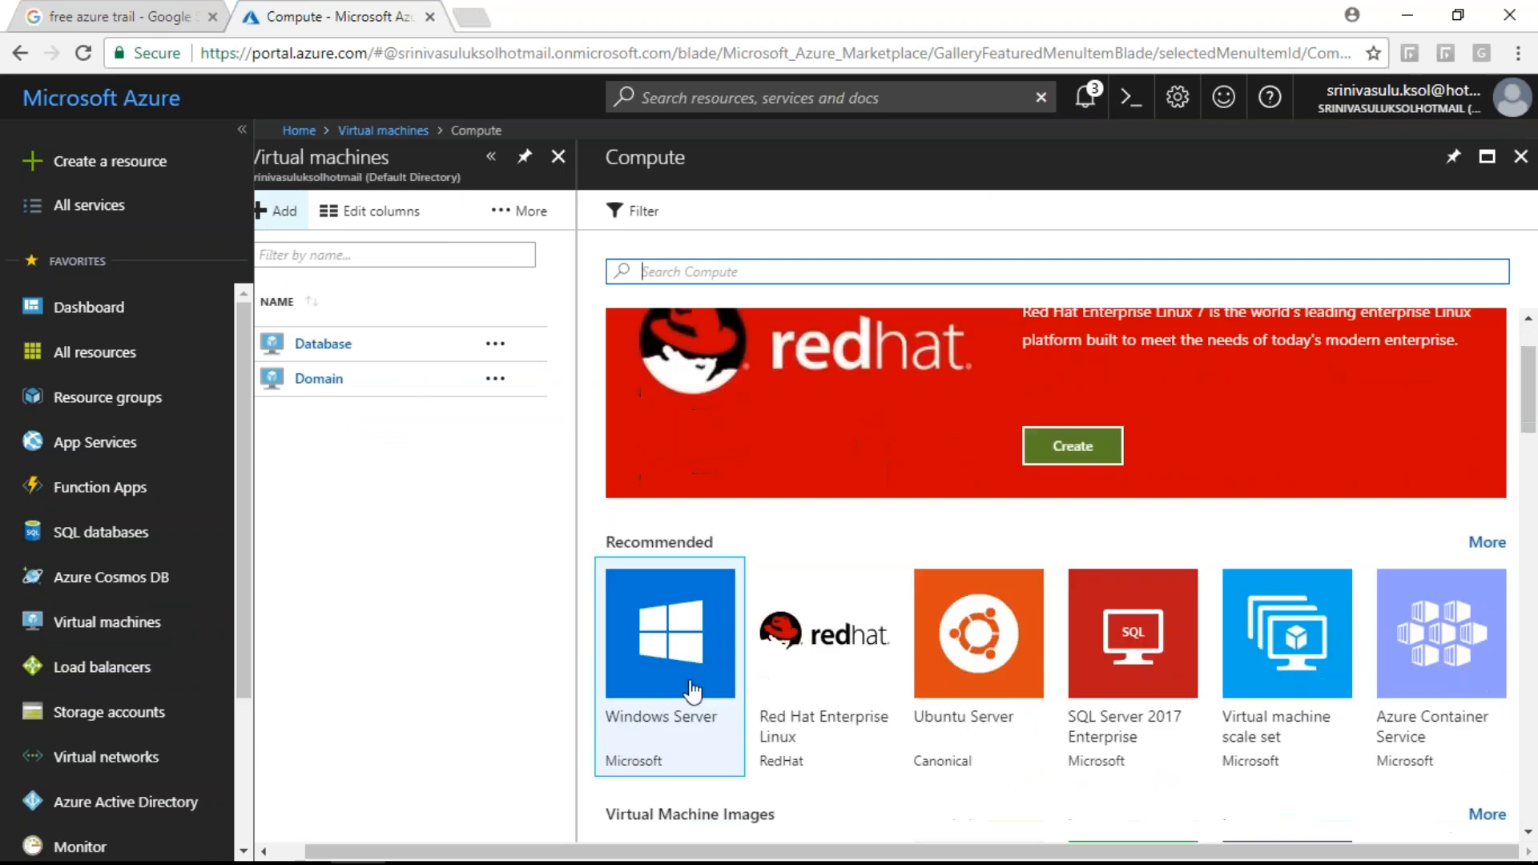
left_click(671, 545)
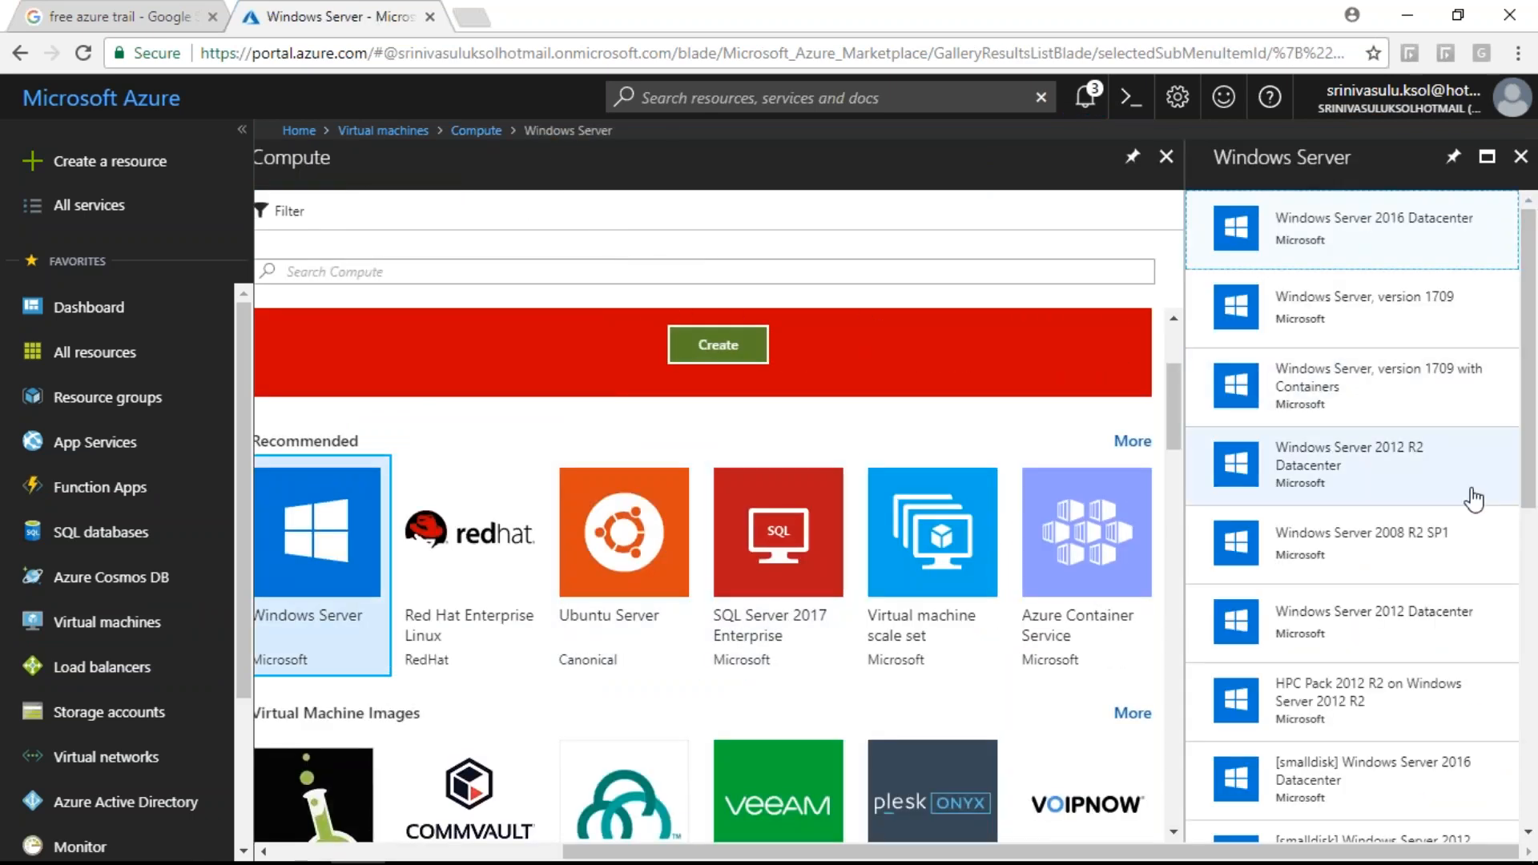
left_click(1345, 484)
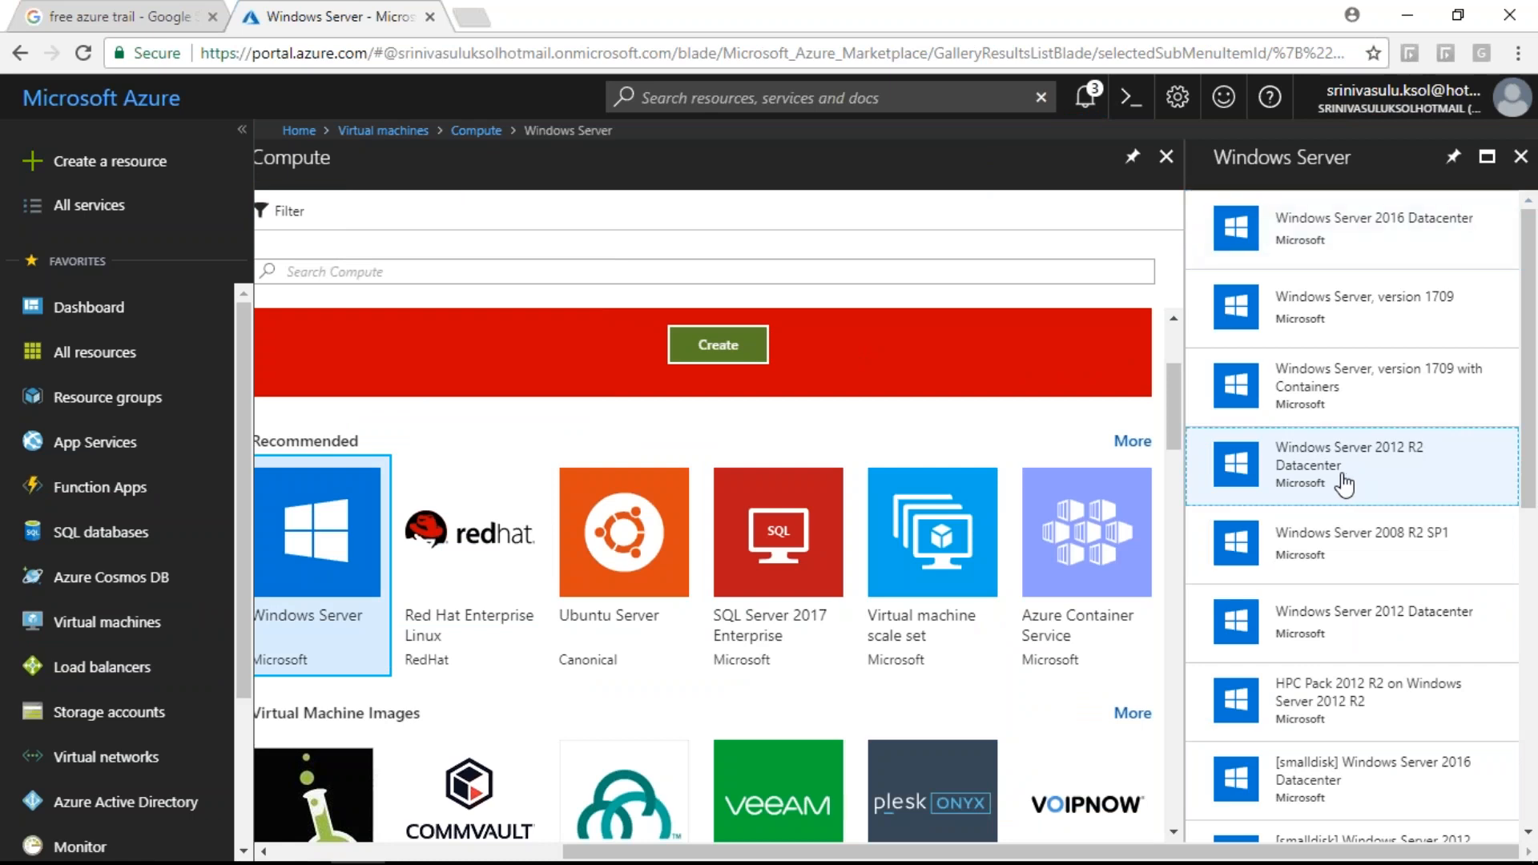
left_click(953, 775)
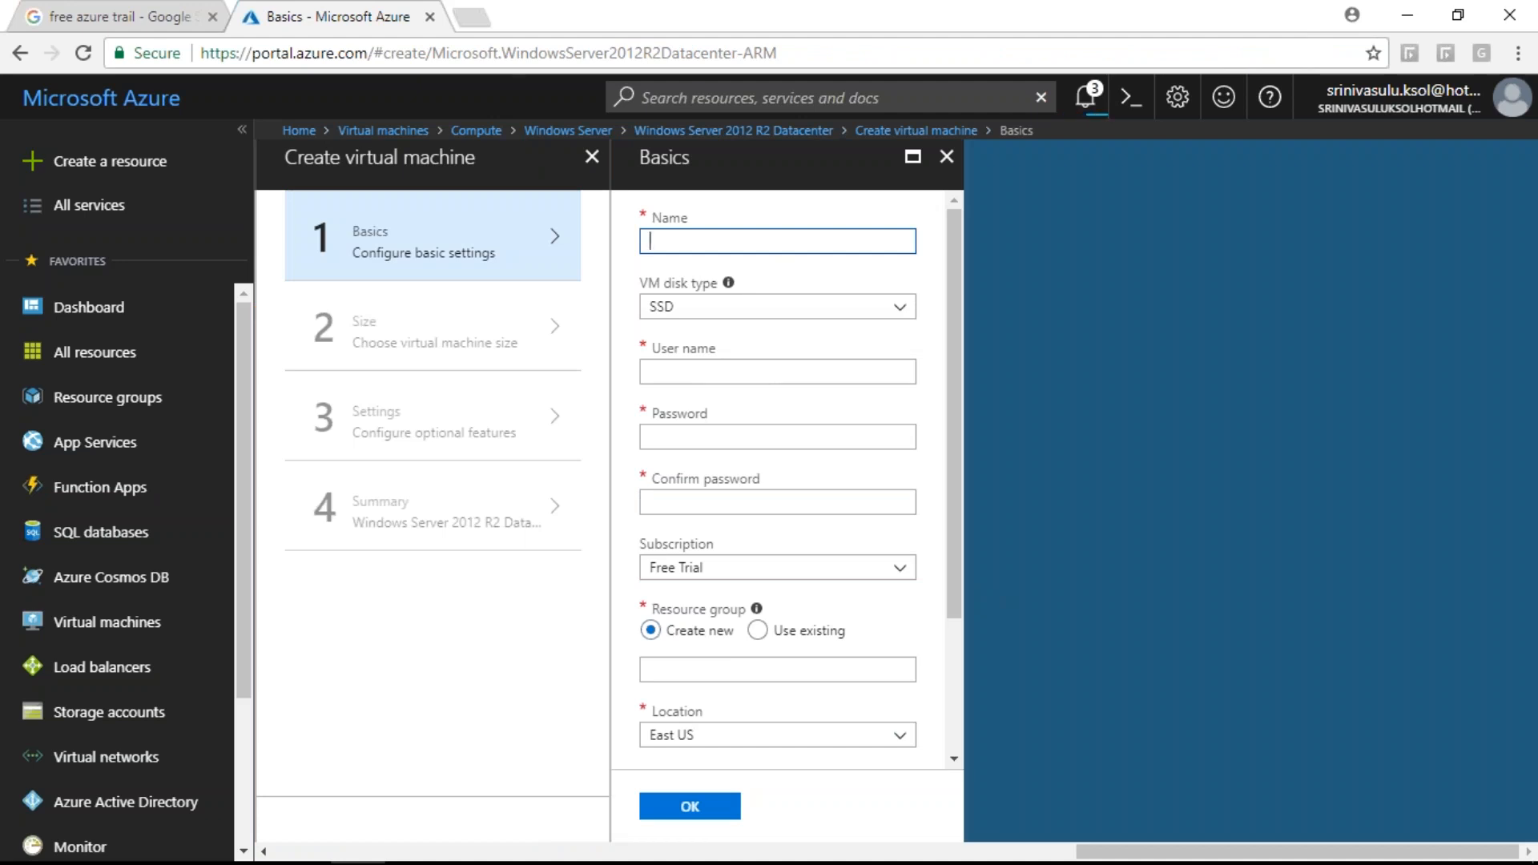
- Name the VM Secsite and enter the administrator user name and password twice
type("Seco")
type("E")
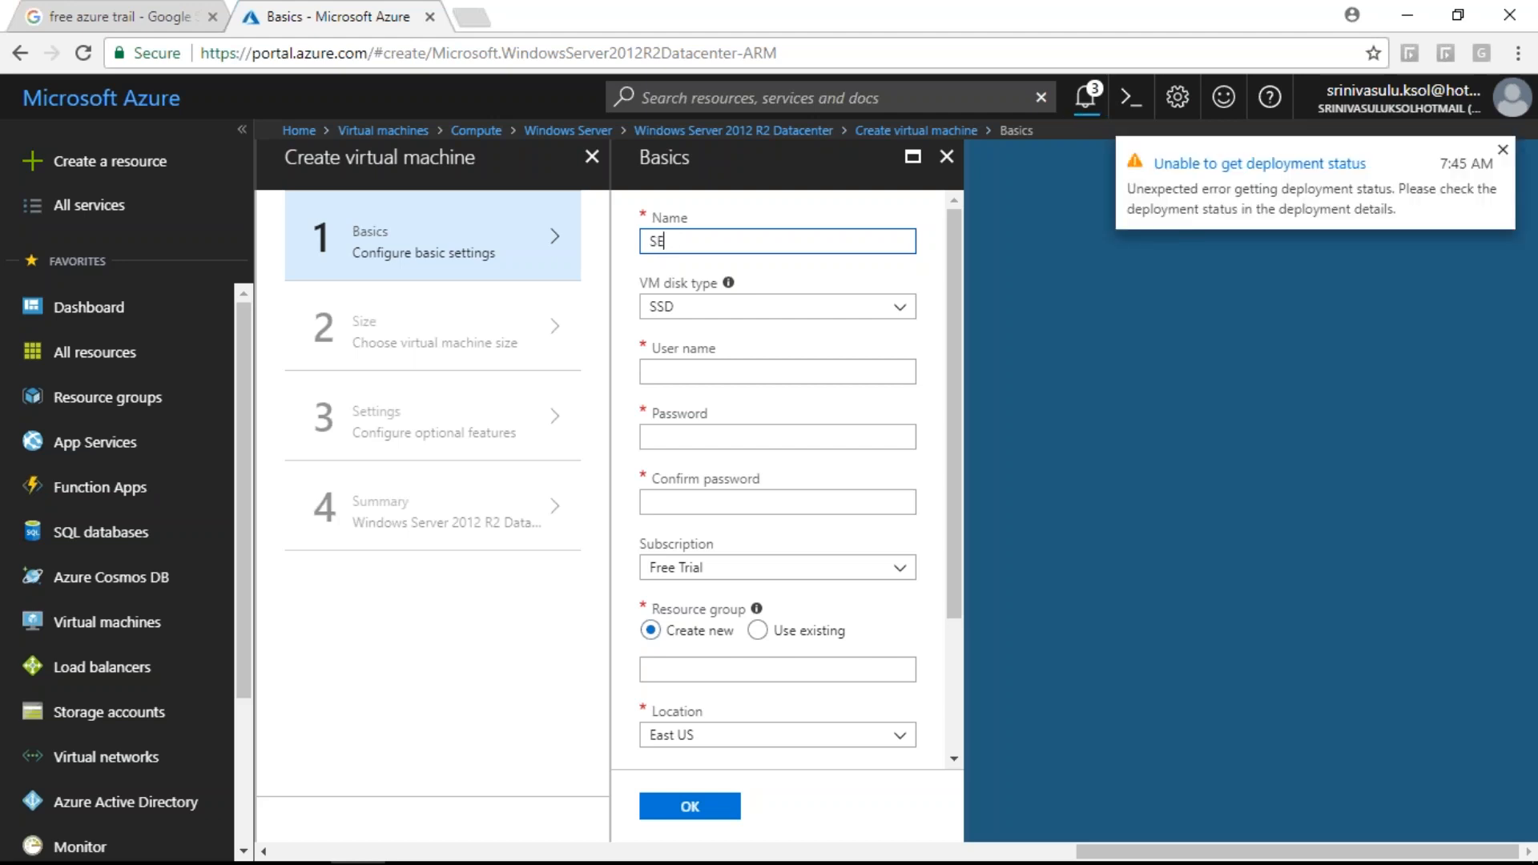
type("c")
type("siy")
type("te")
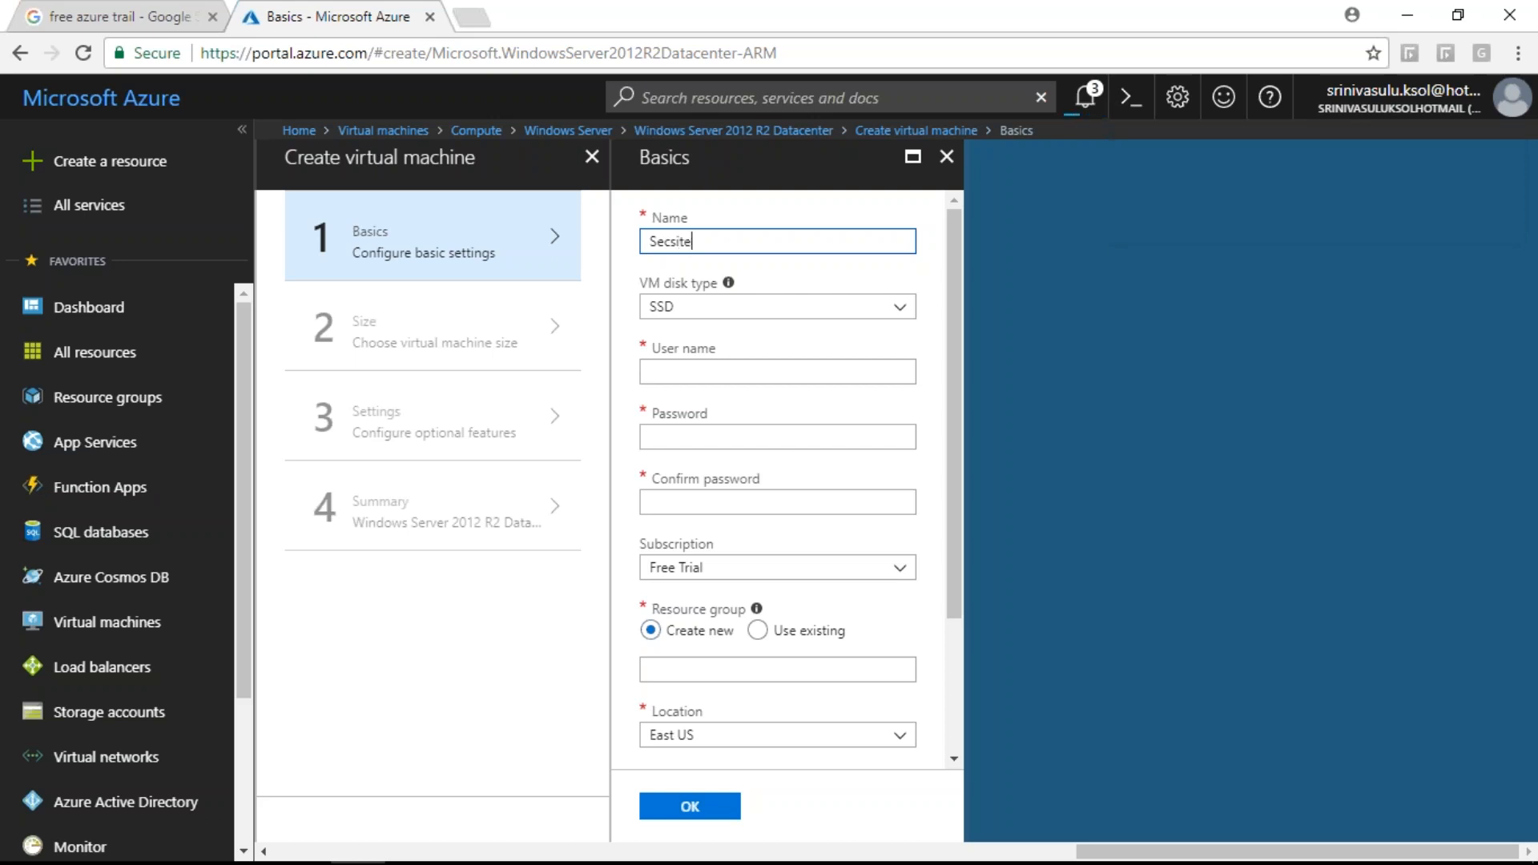
left_click(774, 374)
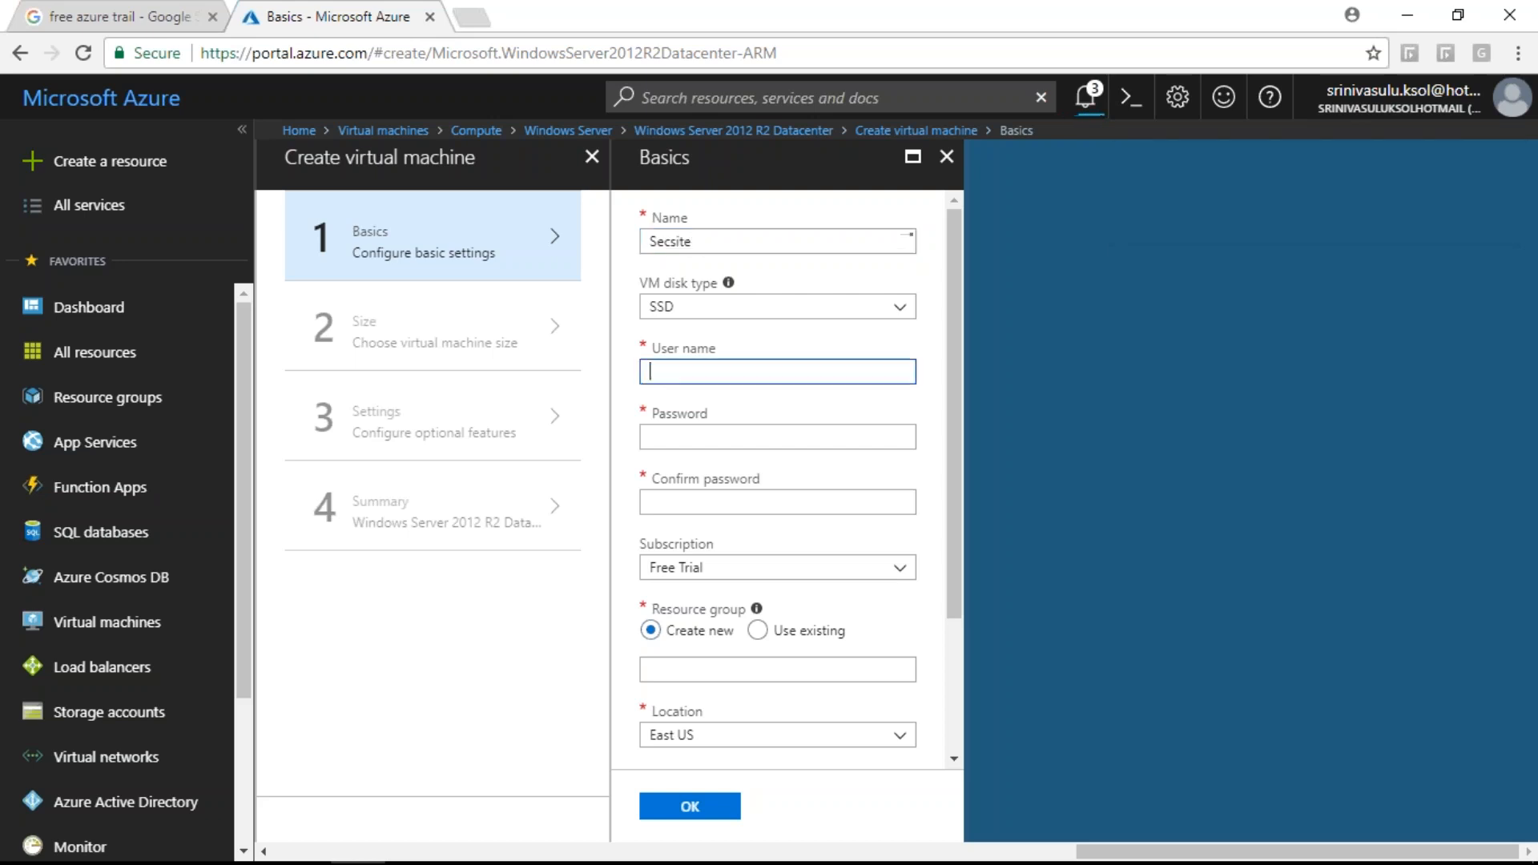
type("srinivas")
key("Tab")
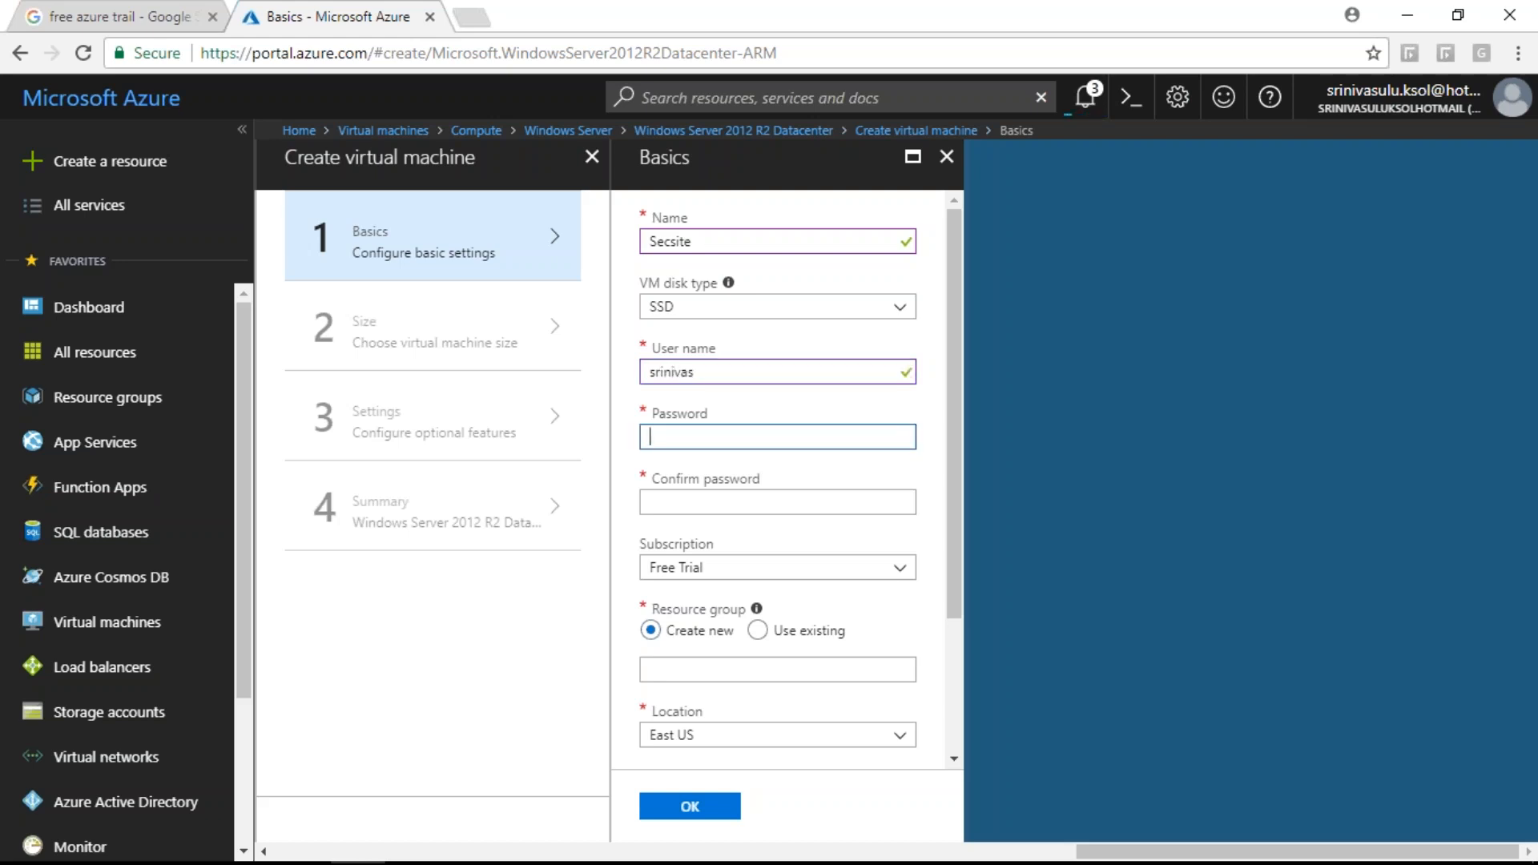
type("************")
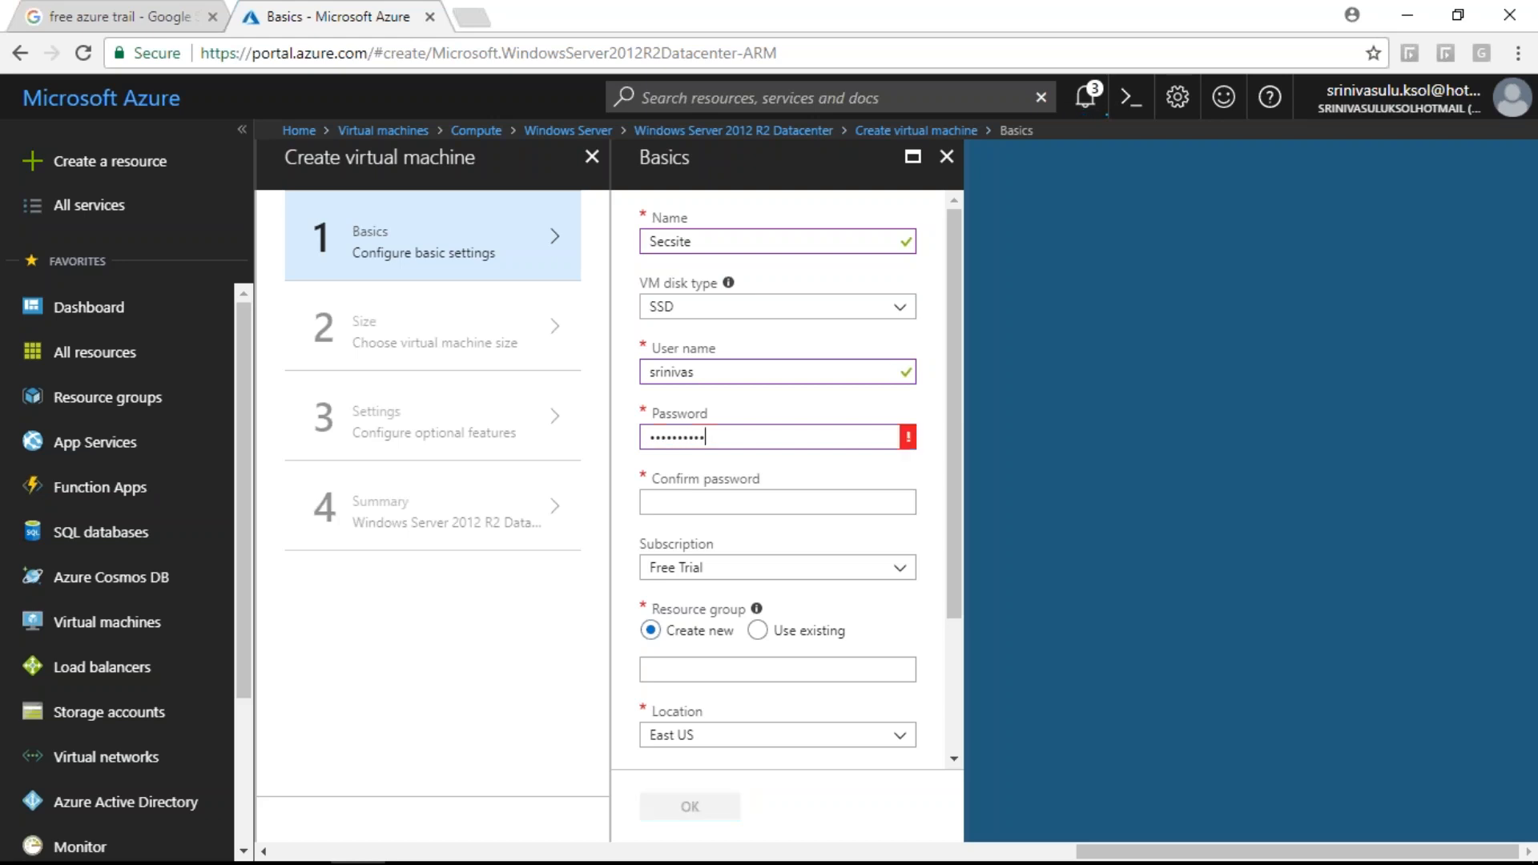
key("Tab")
type("**********")
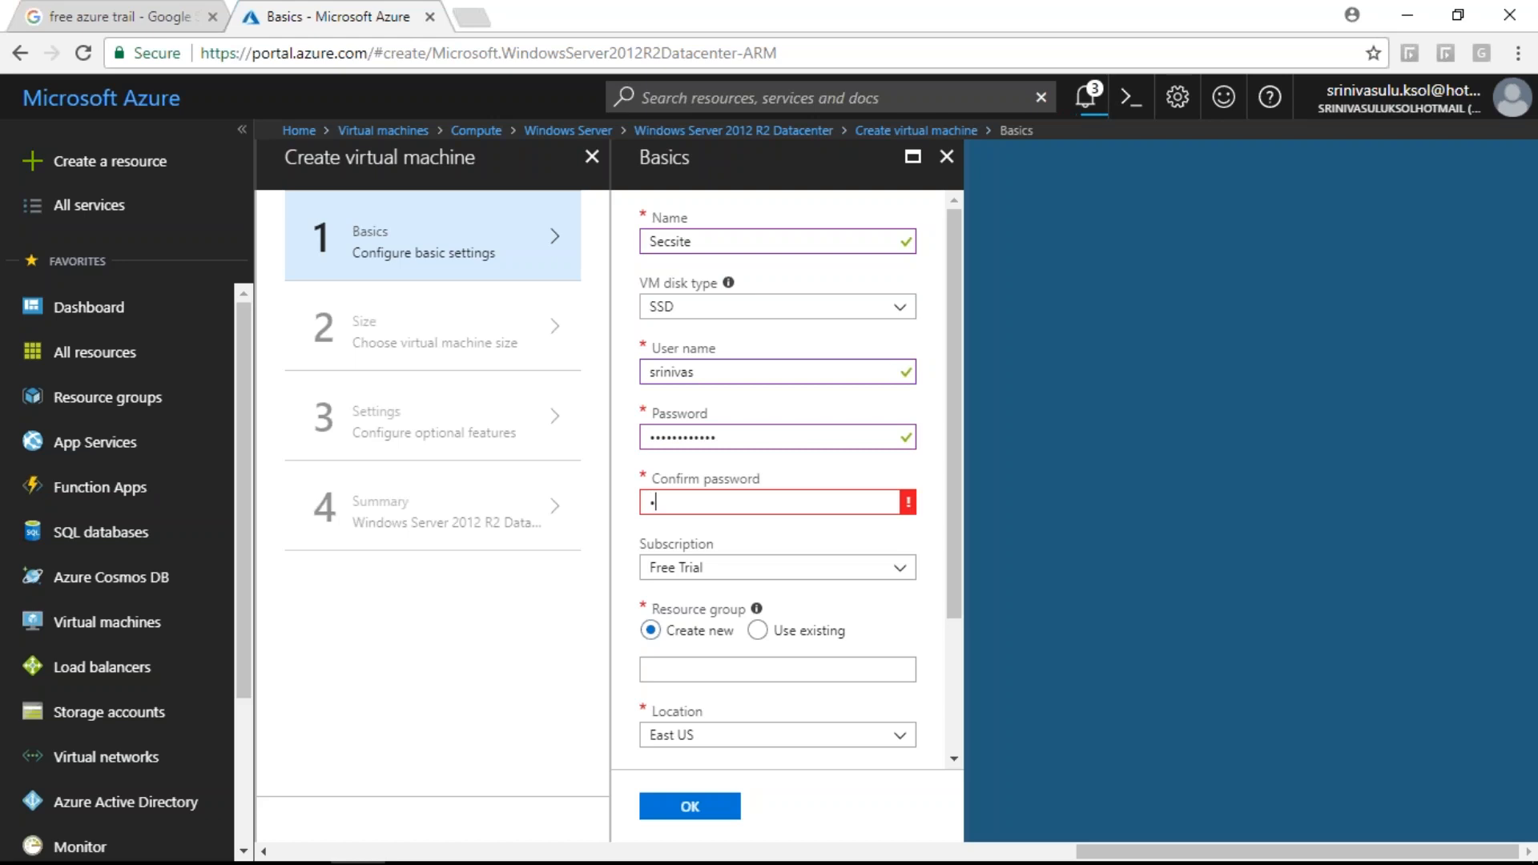
type("****")
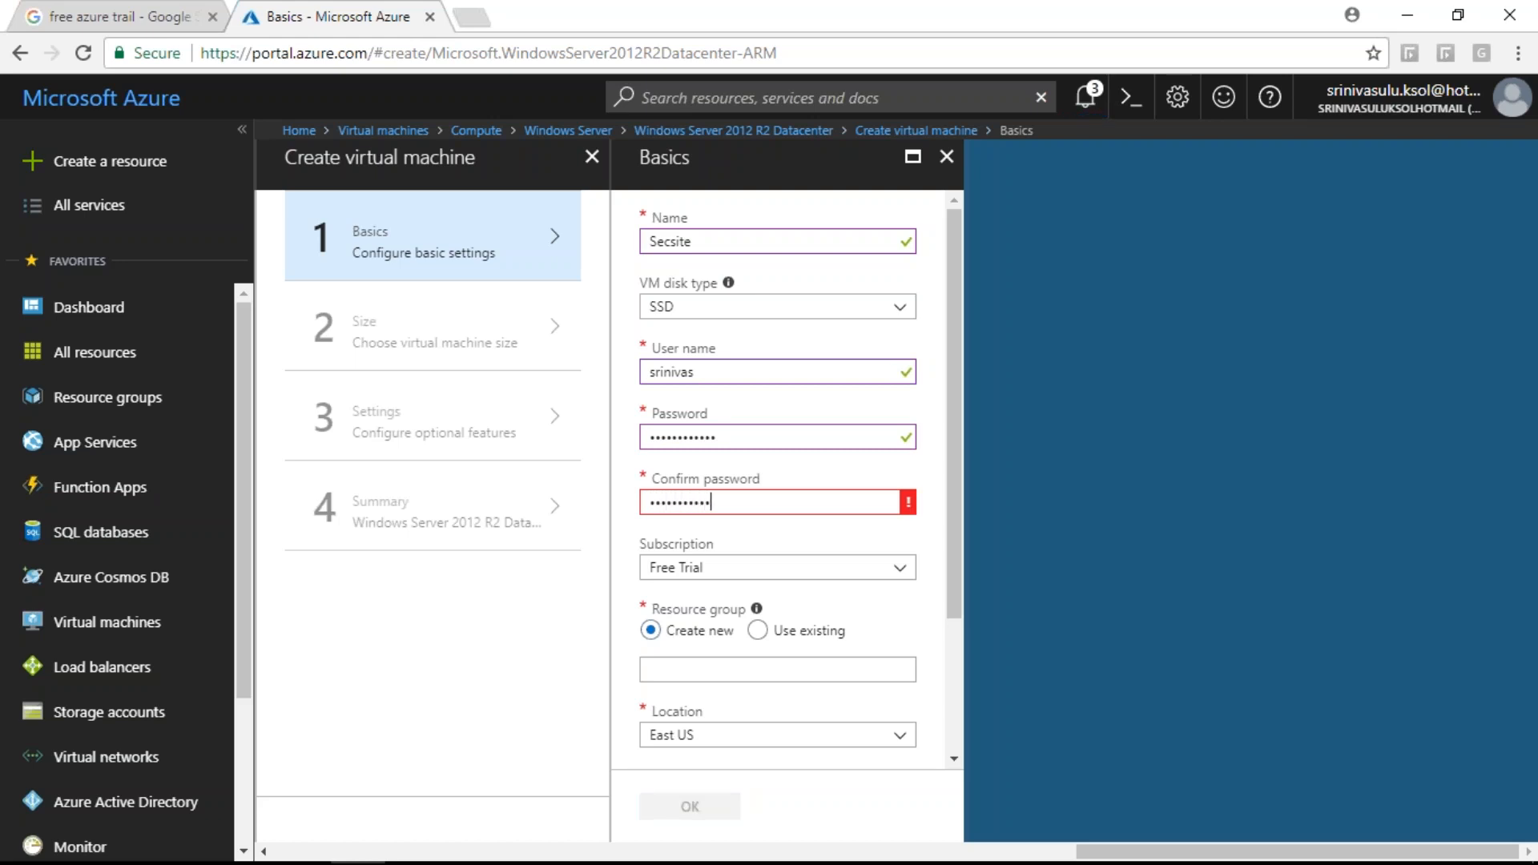
type("*")
key("Tab")
key("Tab")
key("Tab")
- Place the VM in existing resource group Pepsi with location Canada East
left_click(757, 631)
left_click(765, 668)
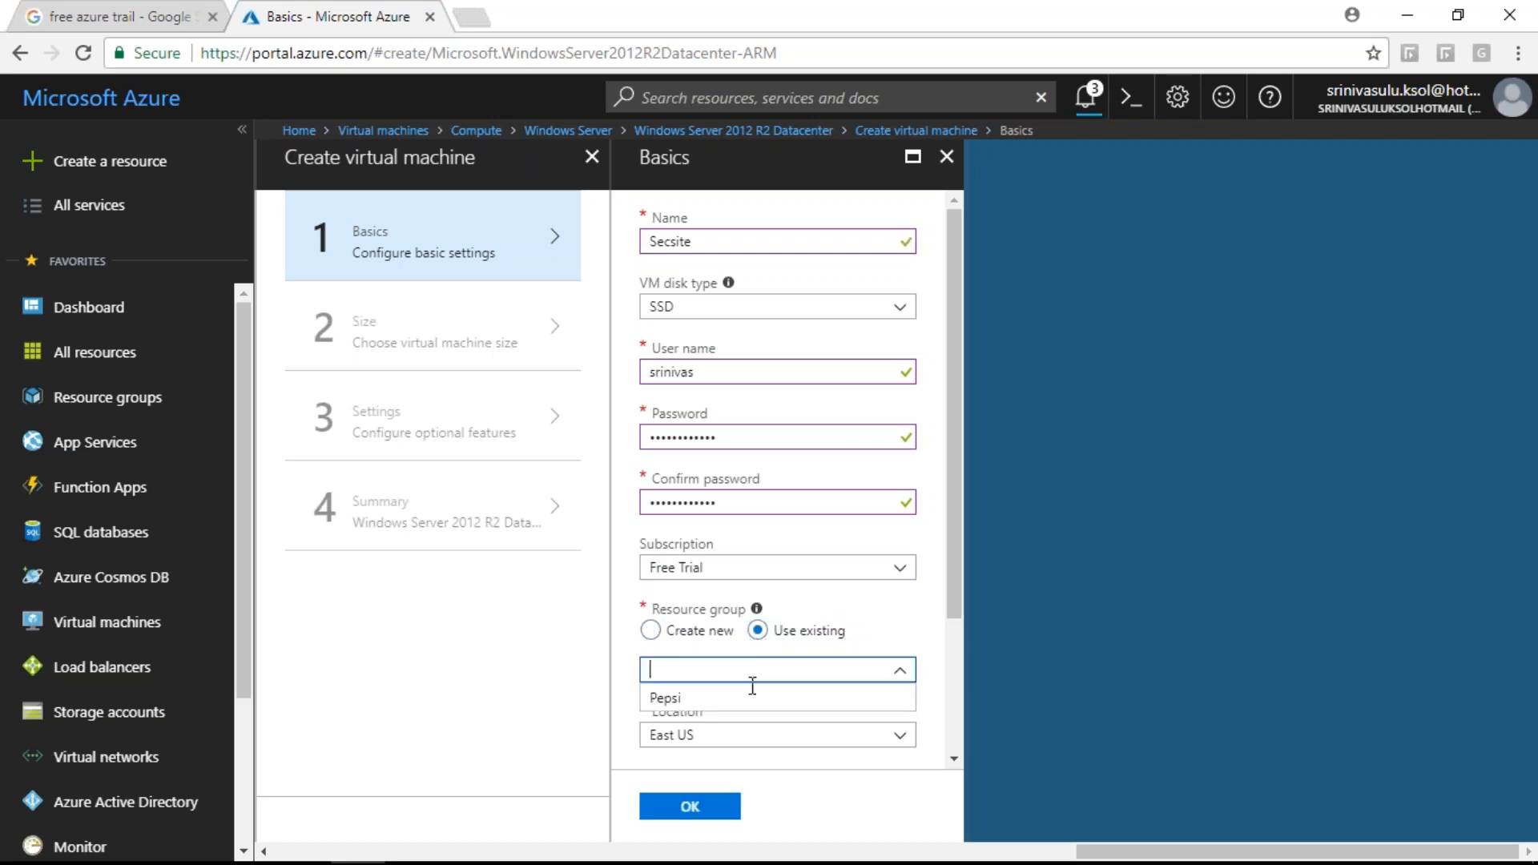
left_click(706, 698)
scroll(718, 718, "down", 2)
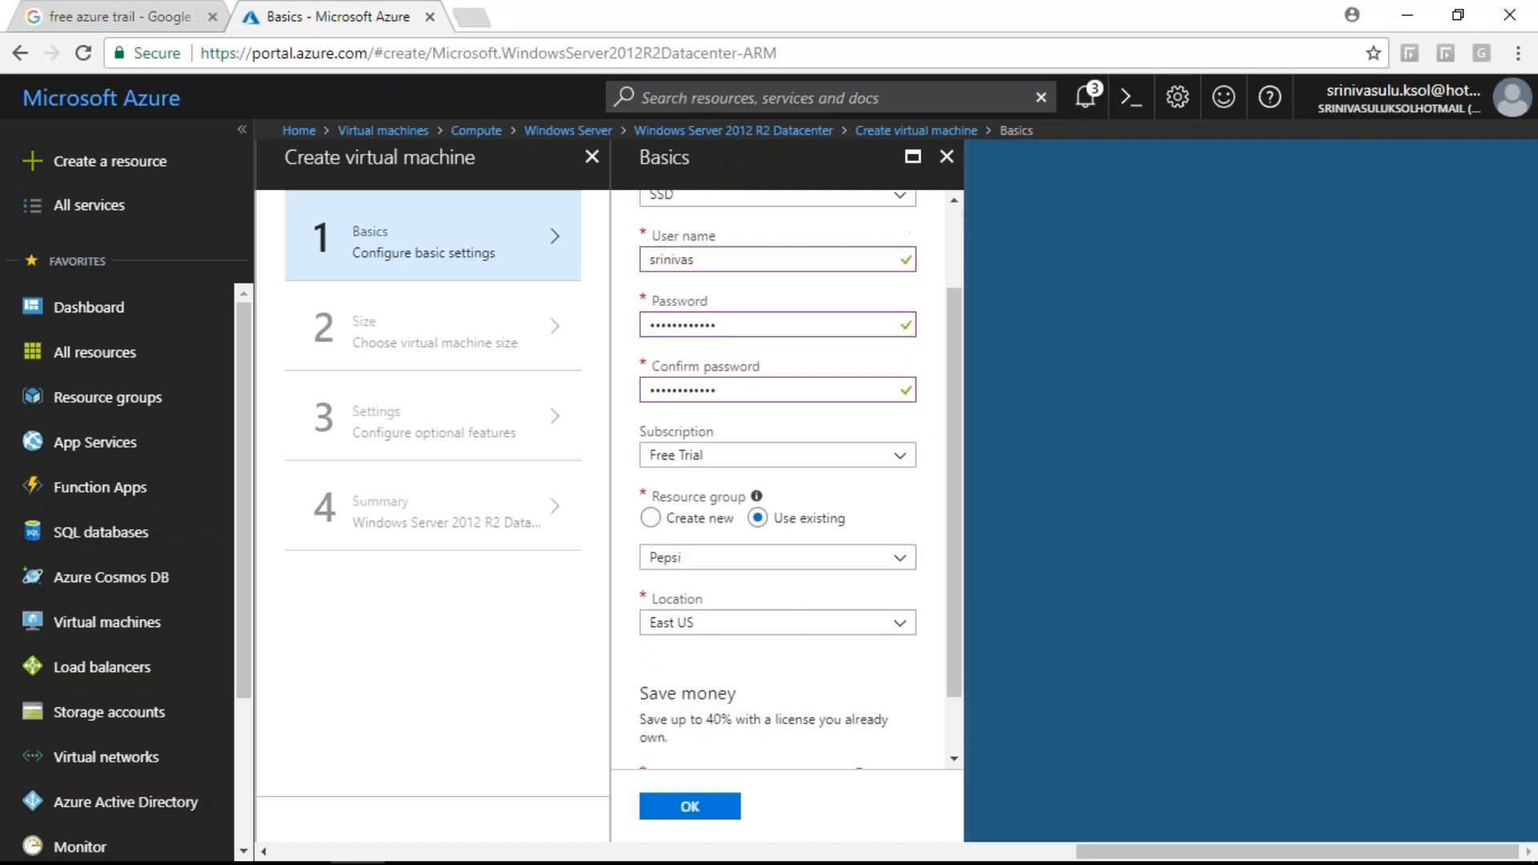
double_click(724, 622)
key("BackSpace")
key("BackSpace")
key("BackSpace")
key("BackSpace")
key("BackSpace")
key("BackSpace")
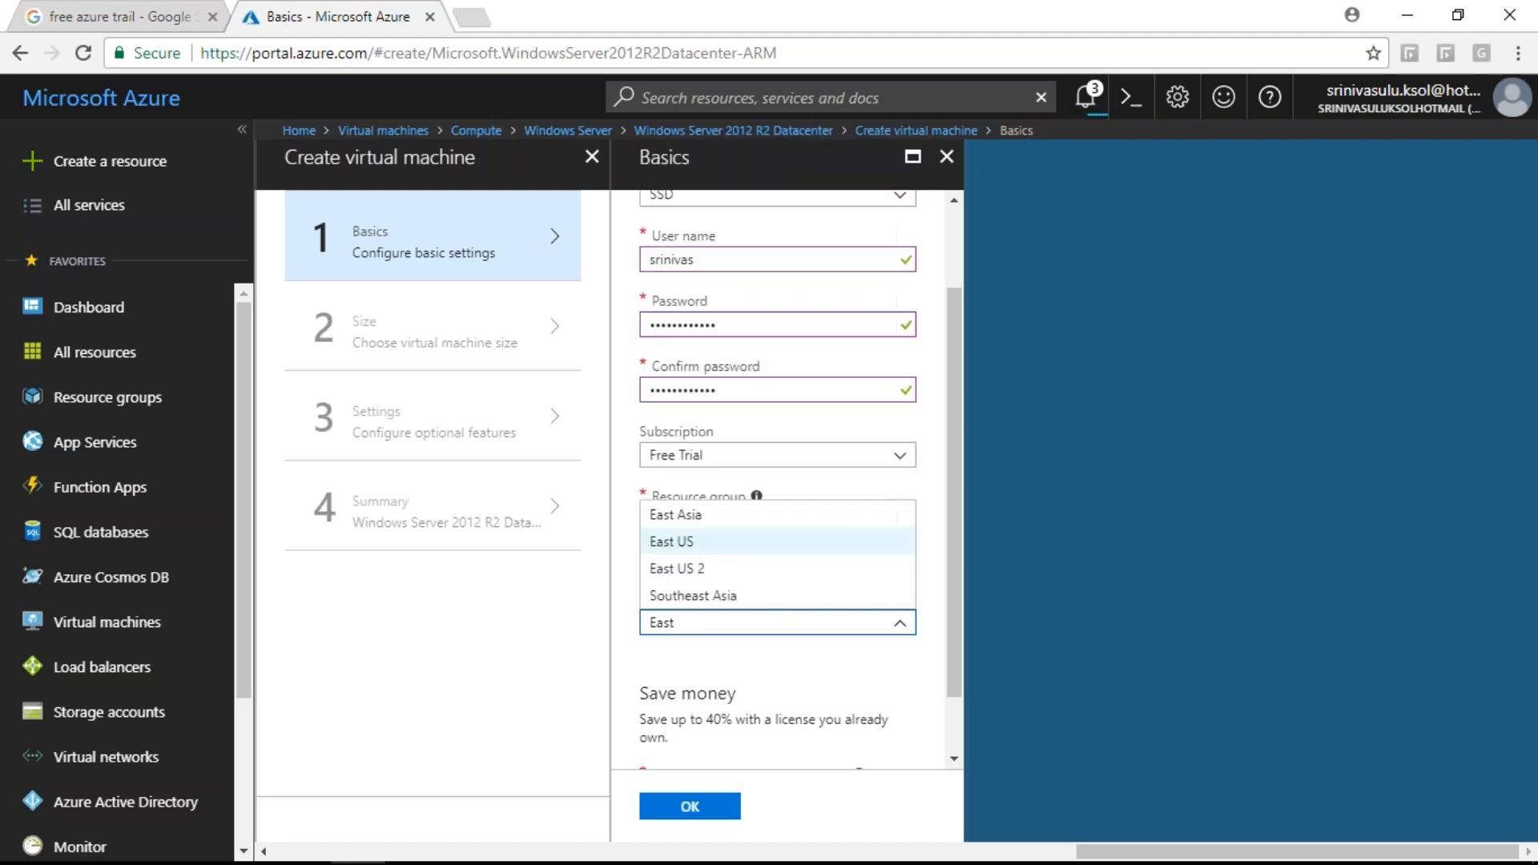
type("c")
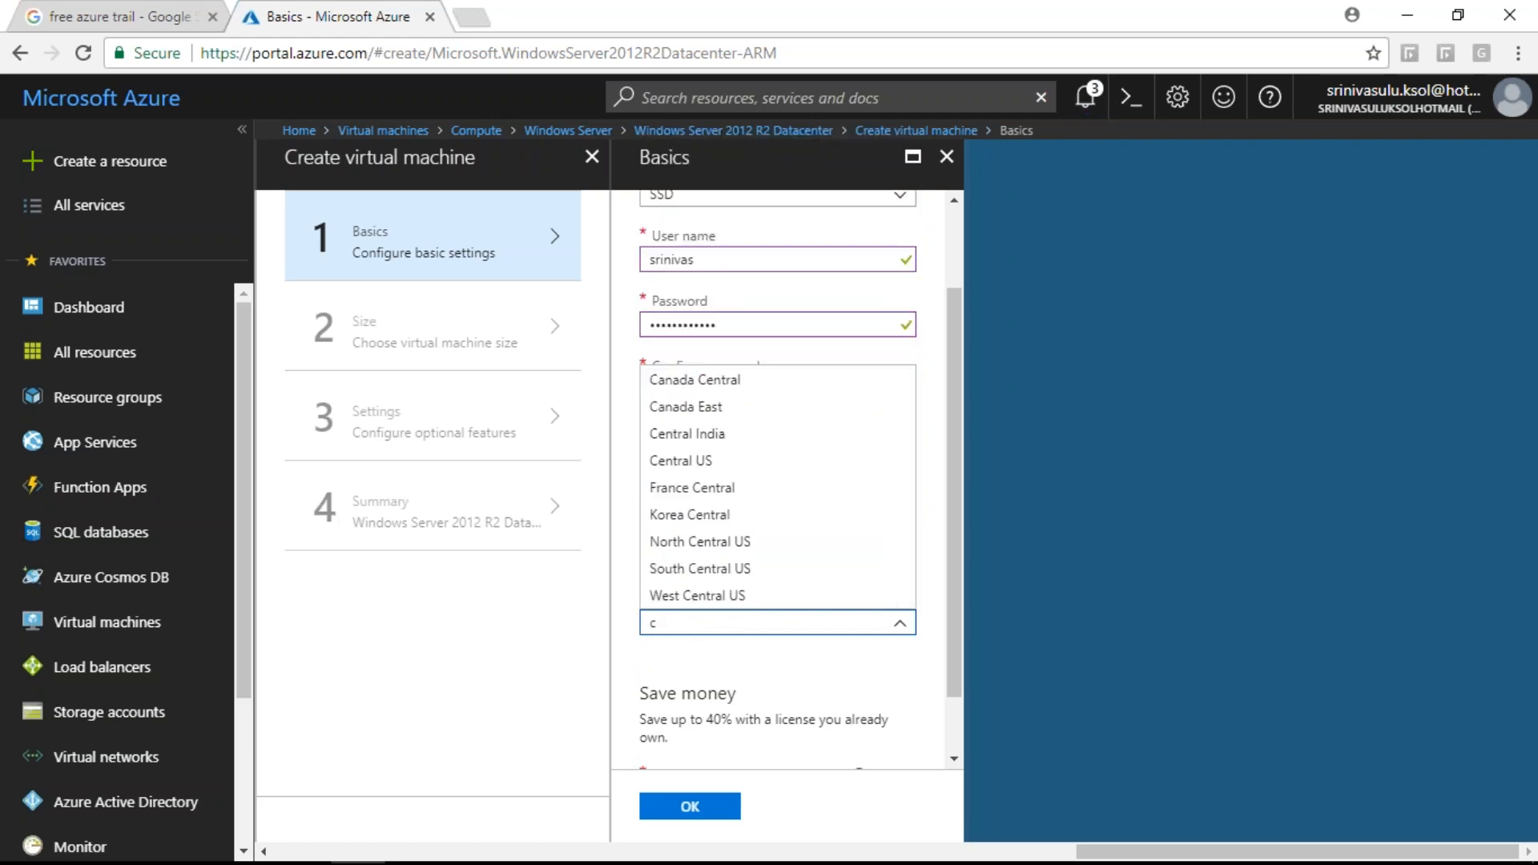
left_click(682, 412)
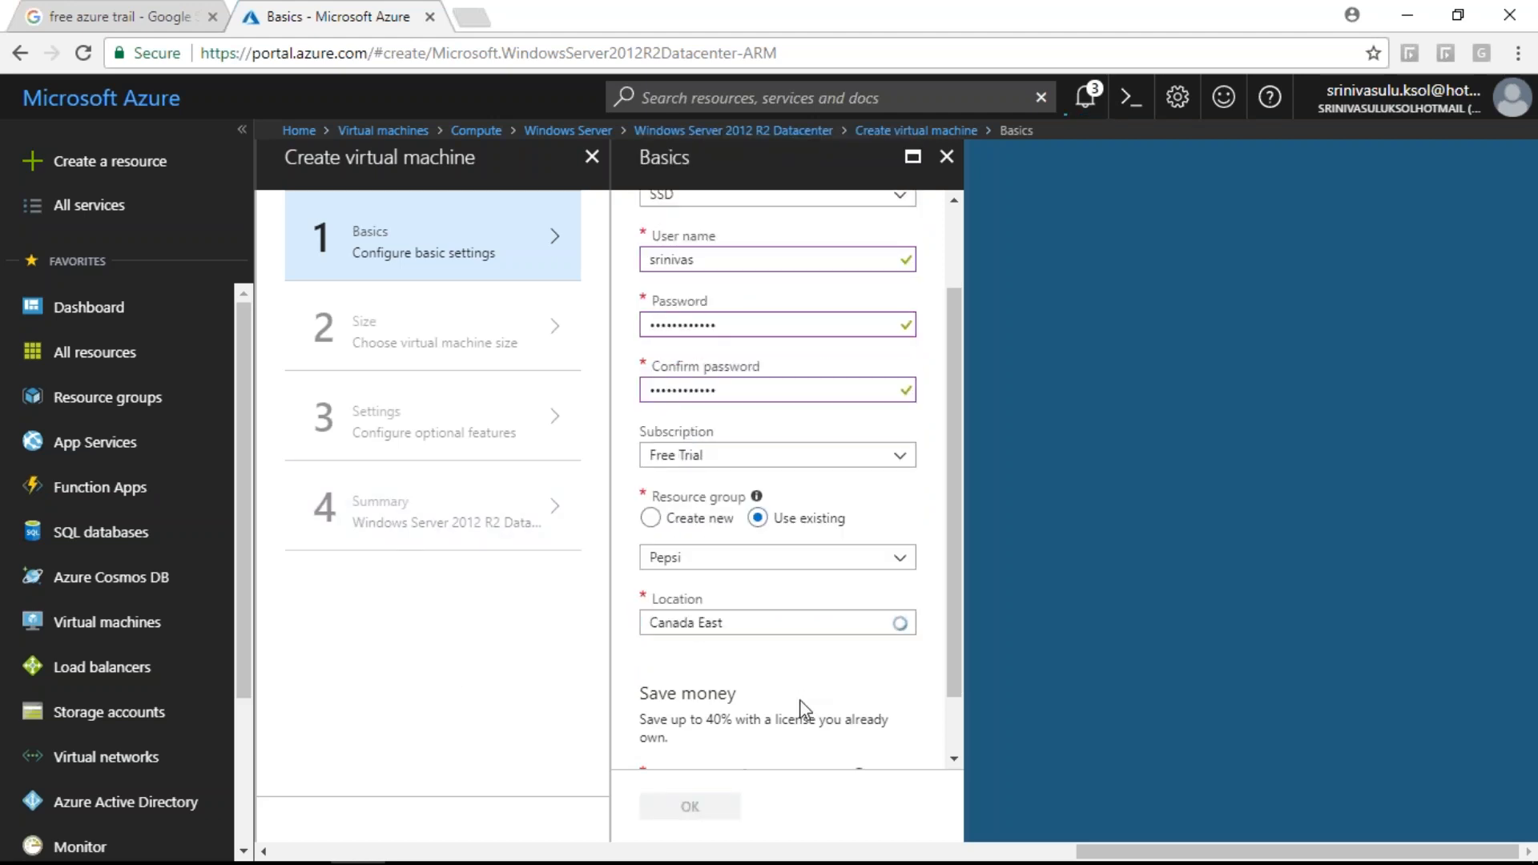
scroll(799, 699, "down", 1)
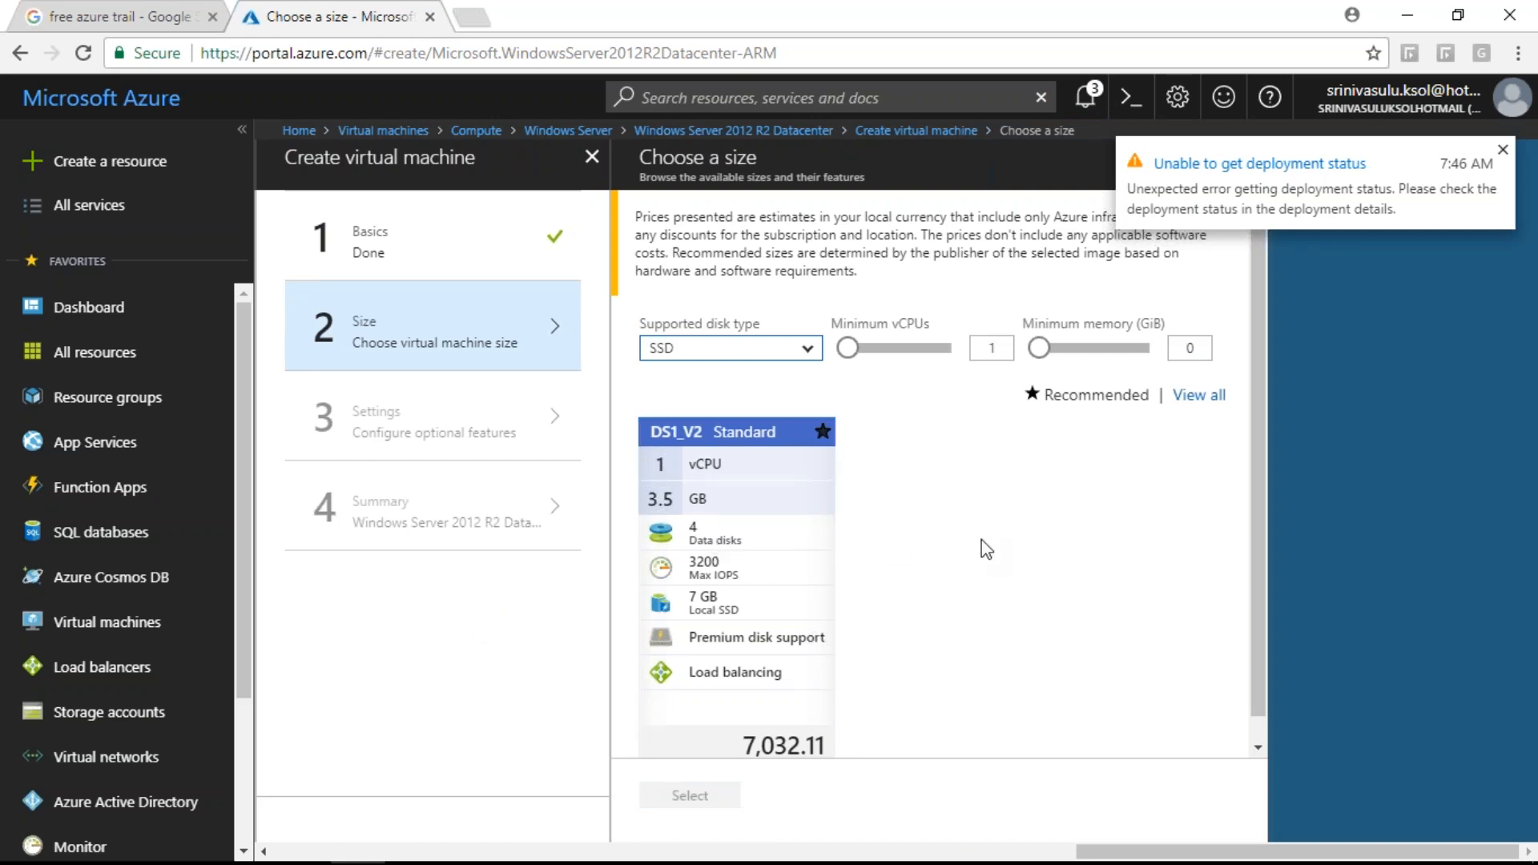
- Select the DS1_V2 Standard size for the Secsite virtual machine
scroll(986, 549, "down", 1)
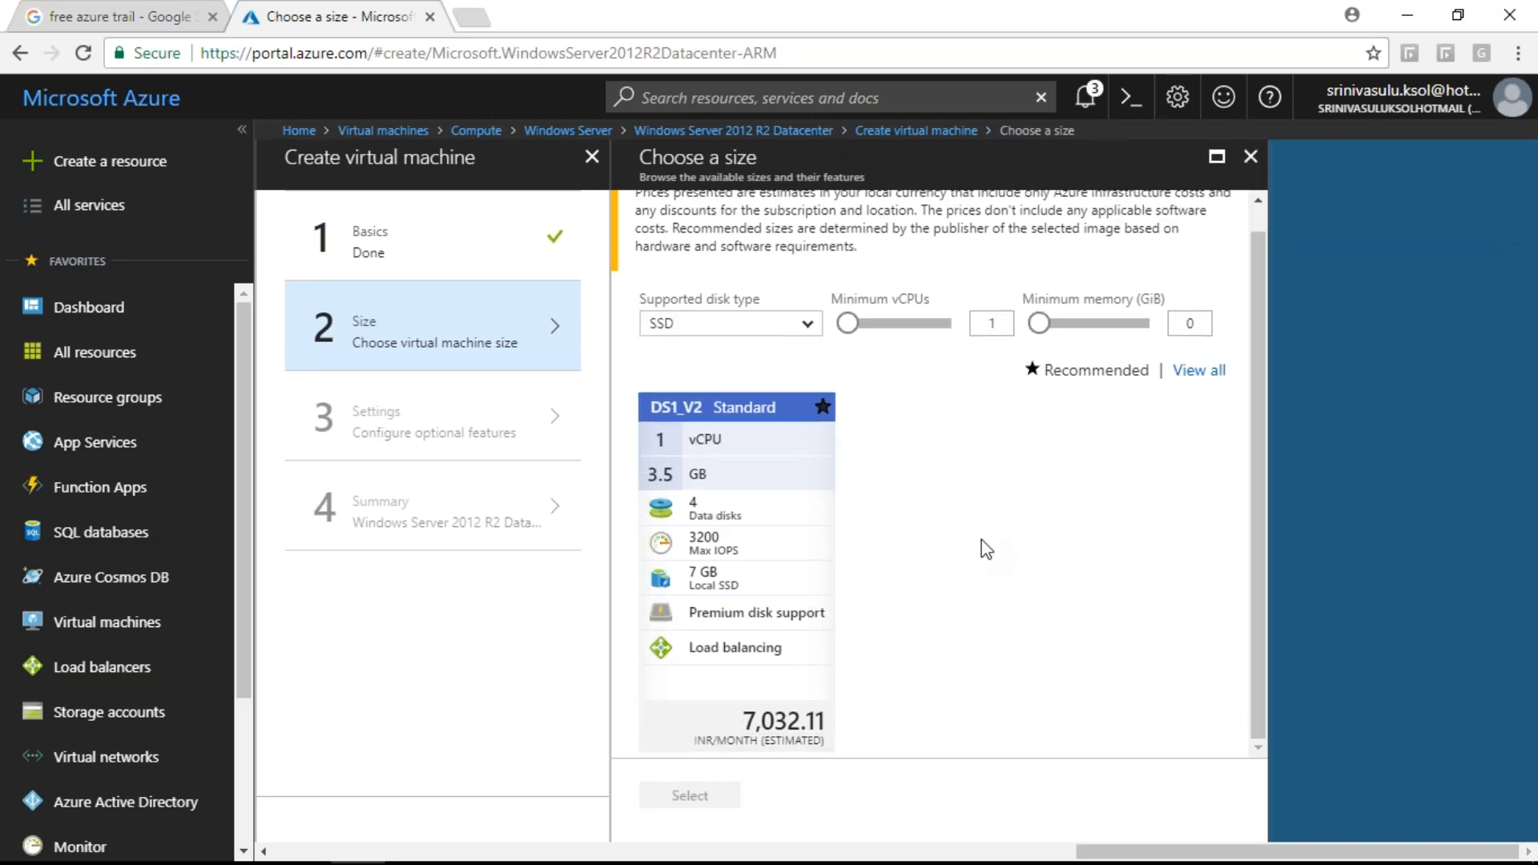
left_click(762, 456)
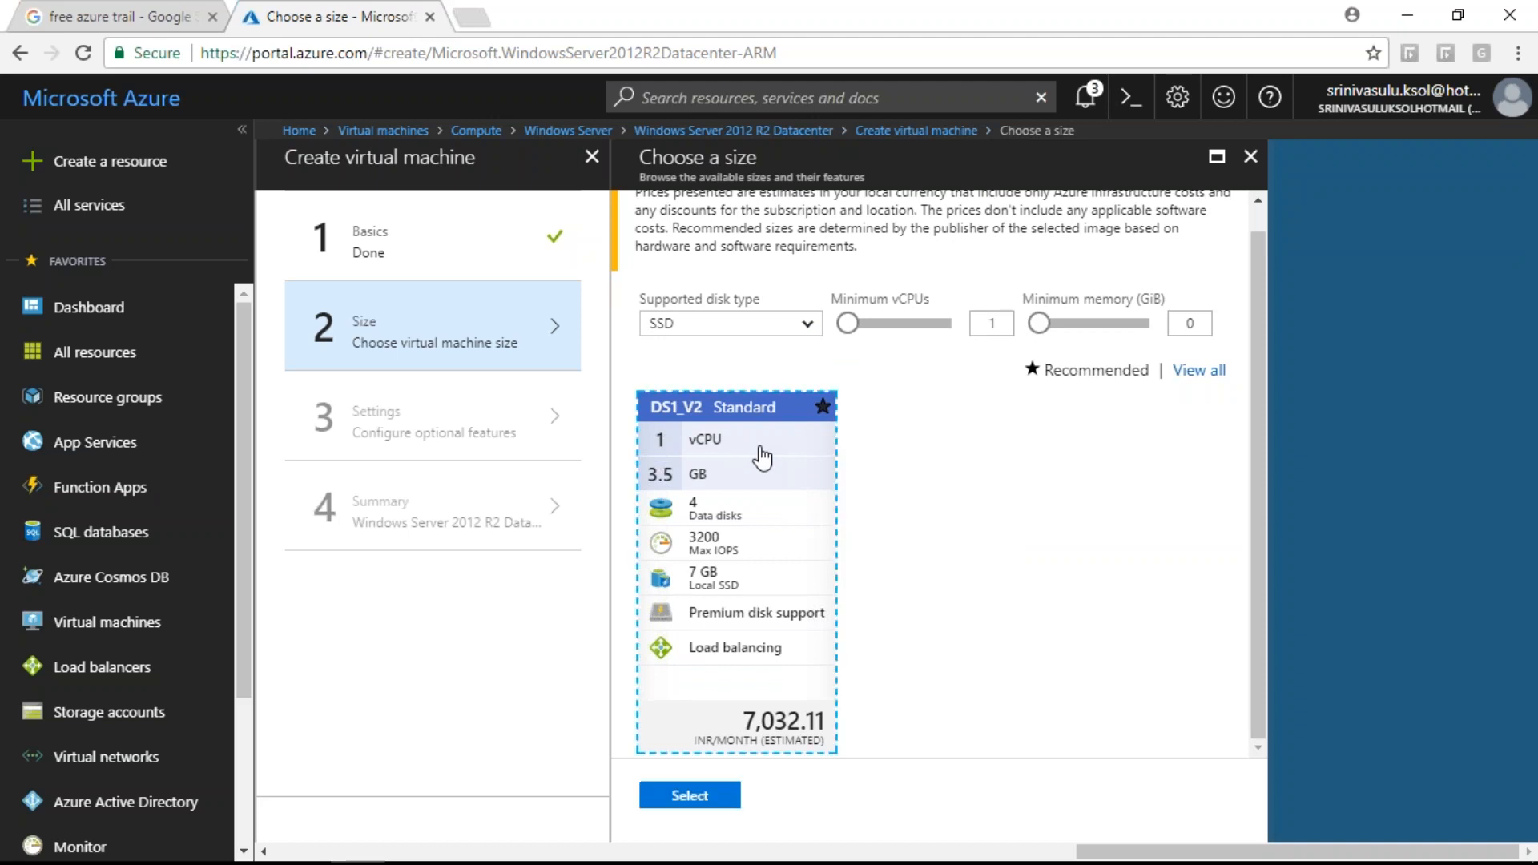
left_click(708, 797)
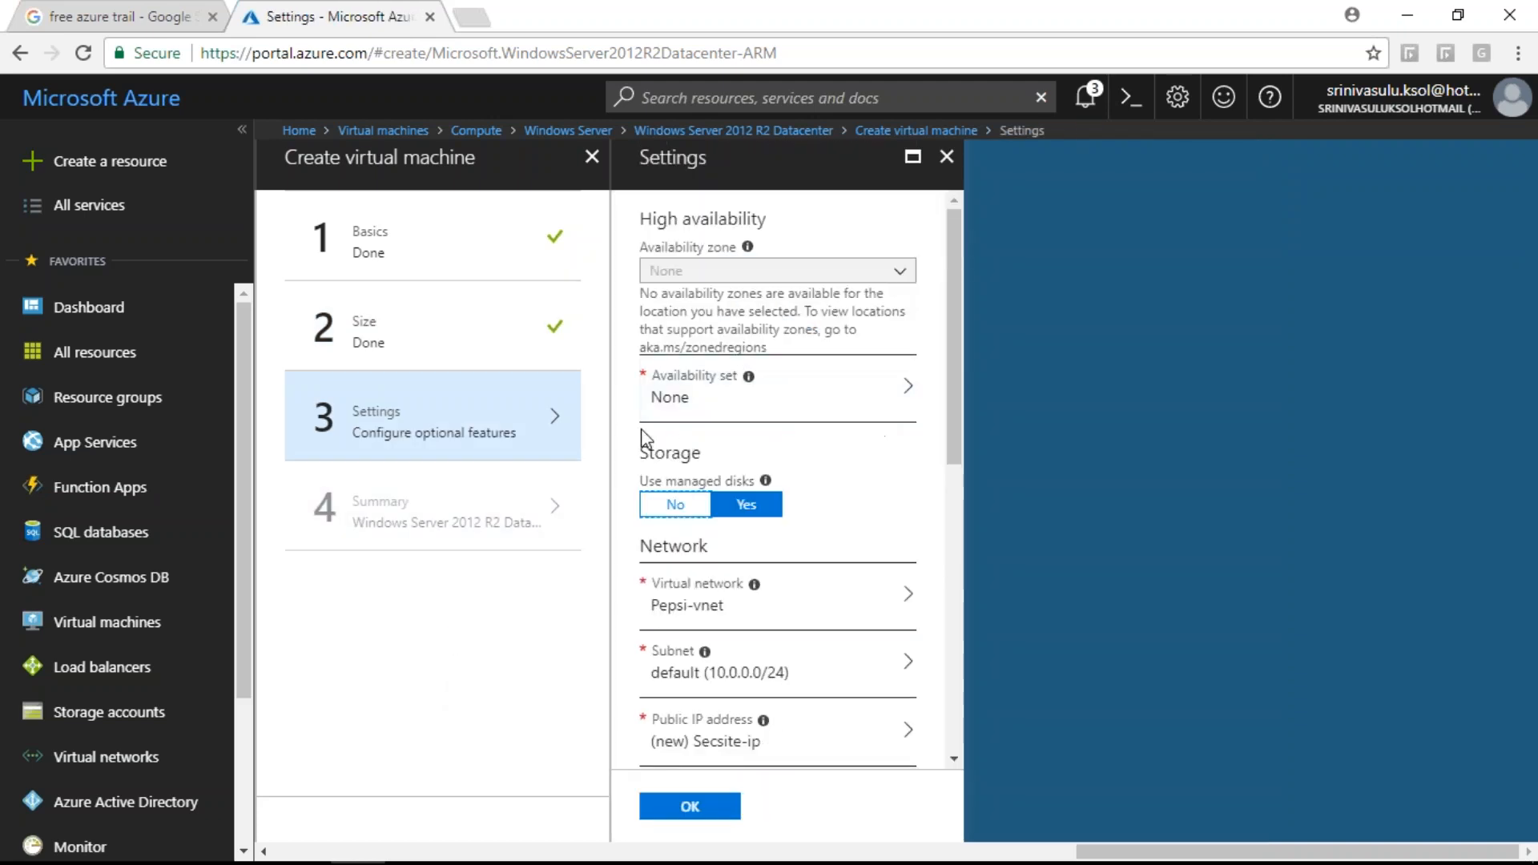
- Set availability set to None, disable boot diagnostics, grant contact-sharing permission and create the Secsite VM
left_click(825, 414)
left_click(1083, 422)
scroll(892, 497, "down", 9)
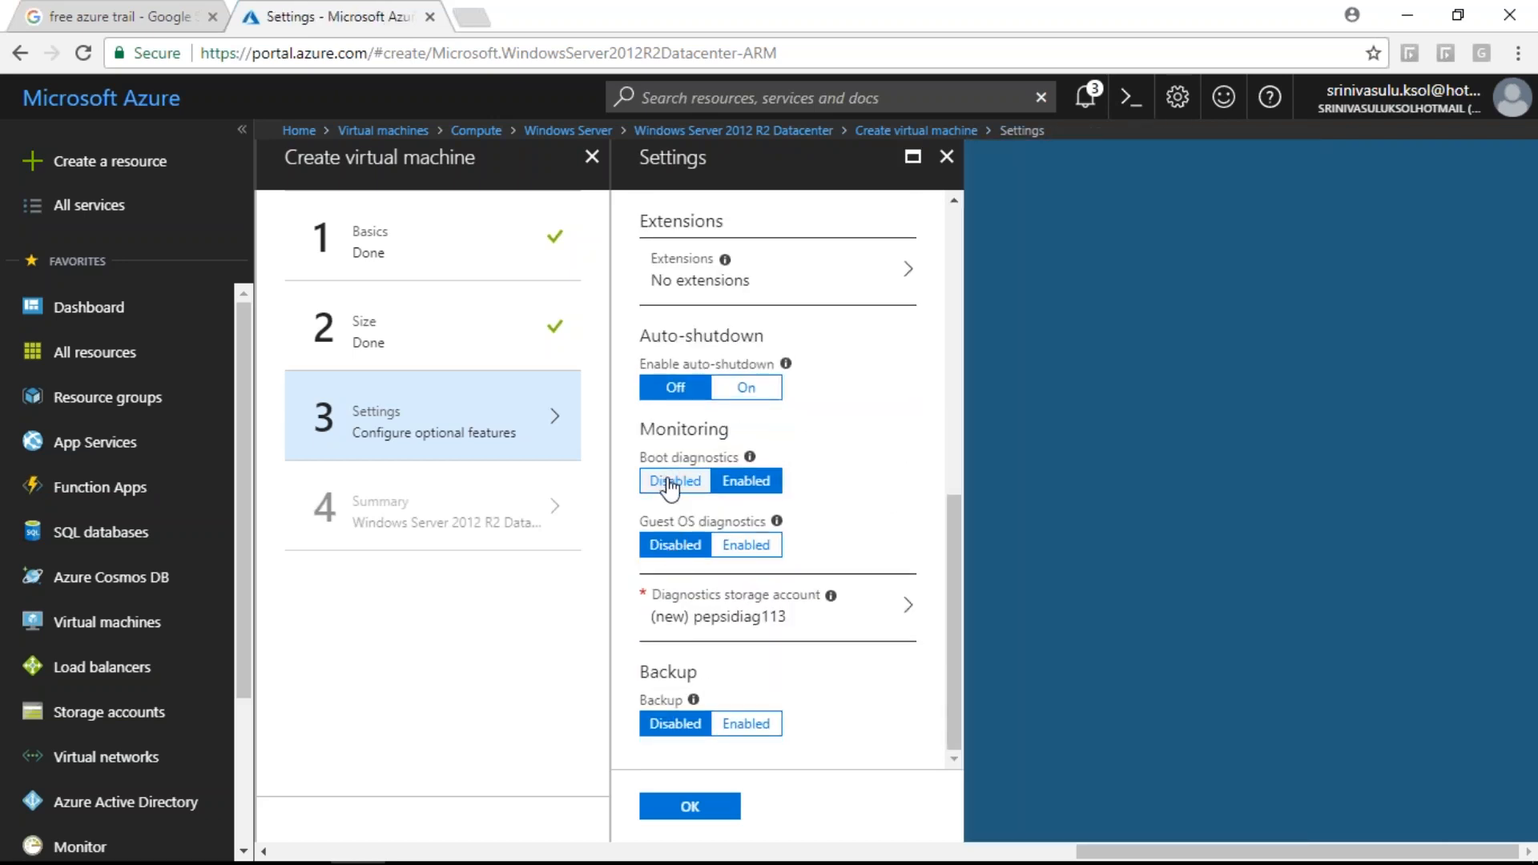
left_click(671, 479)
left_click(694, 807)
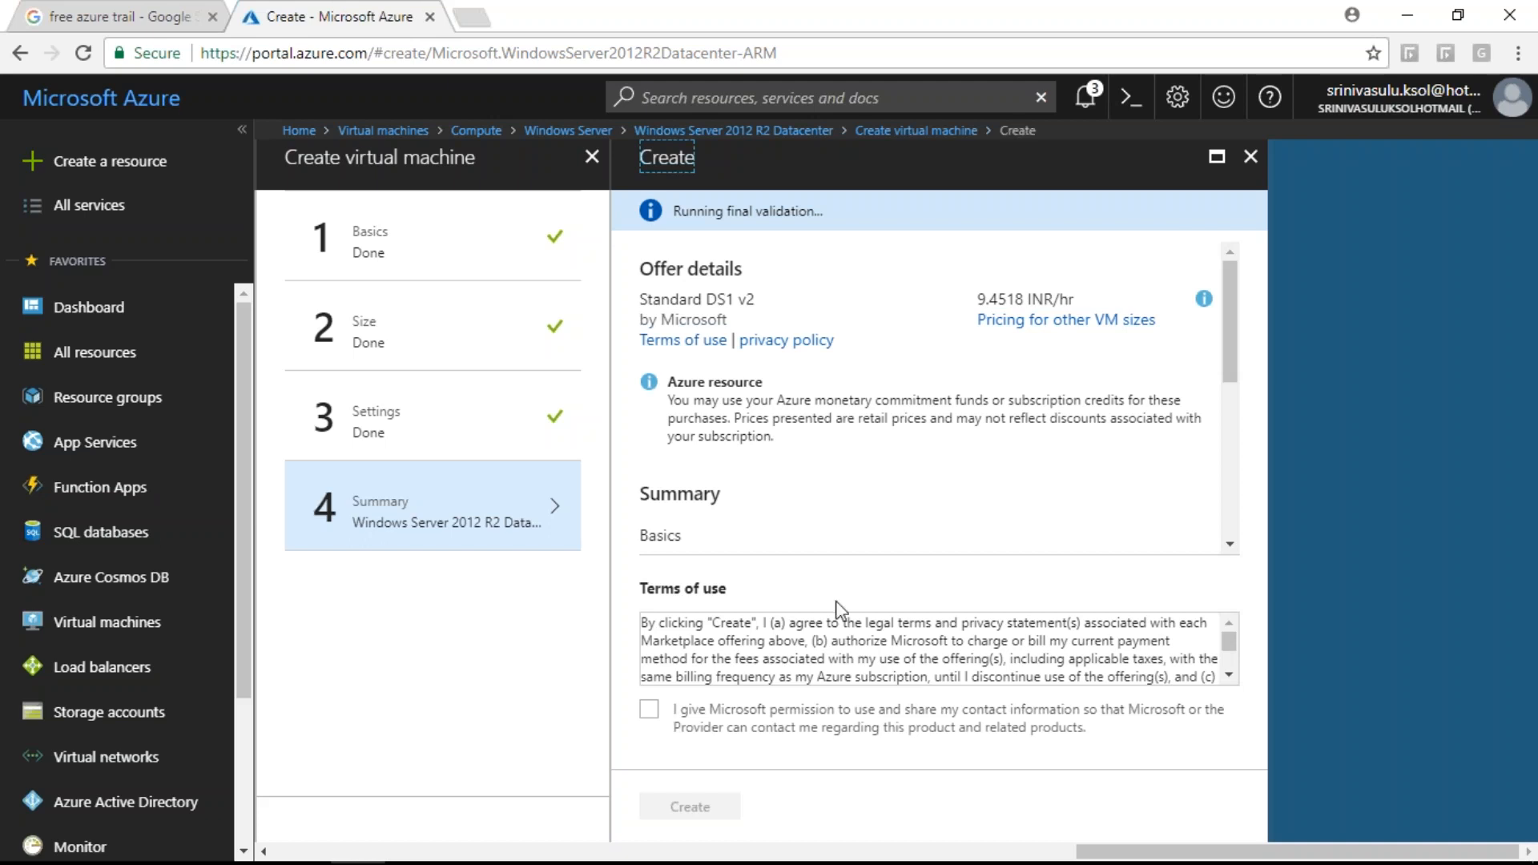
left_click(649, 709)
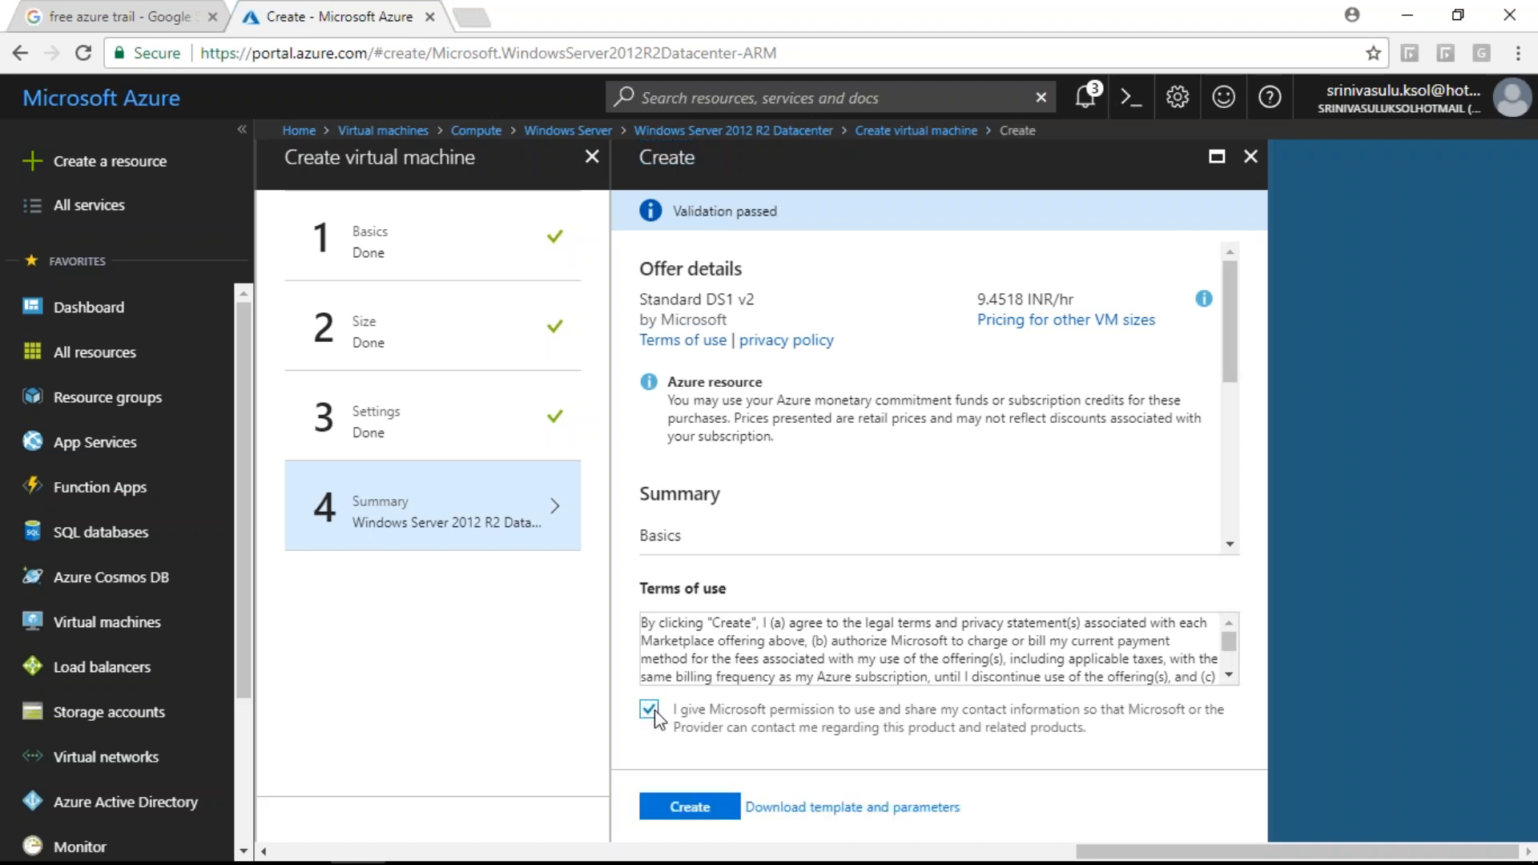
left_click(691, 807)
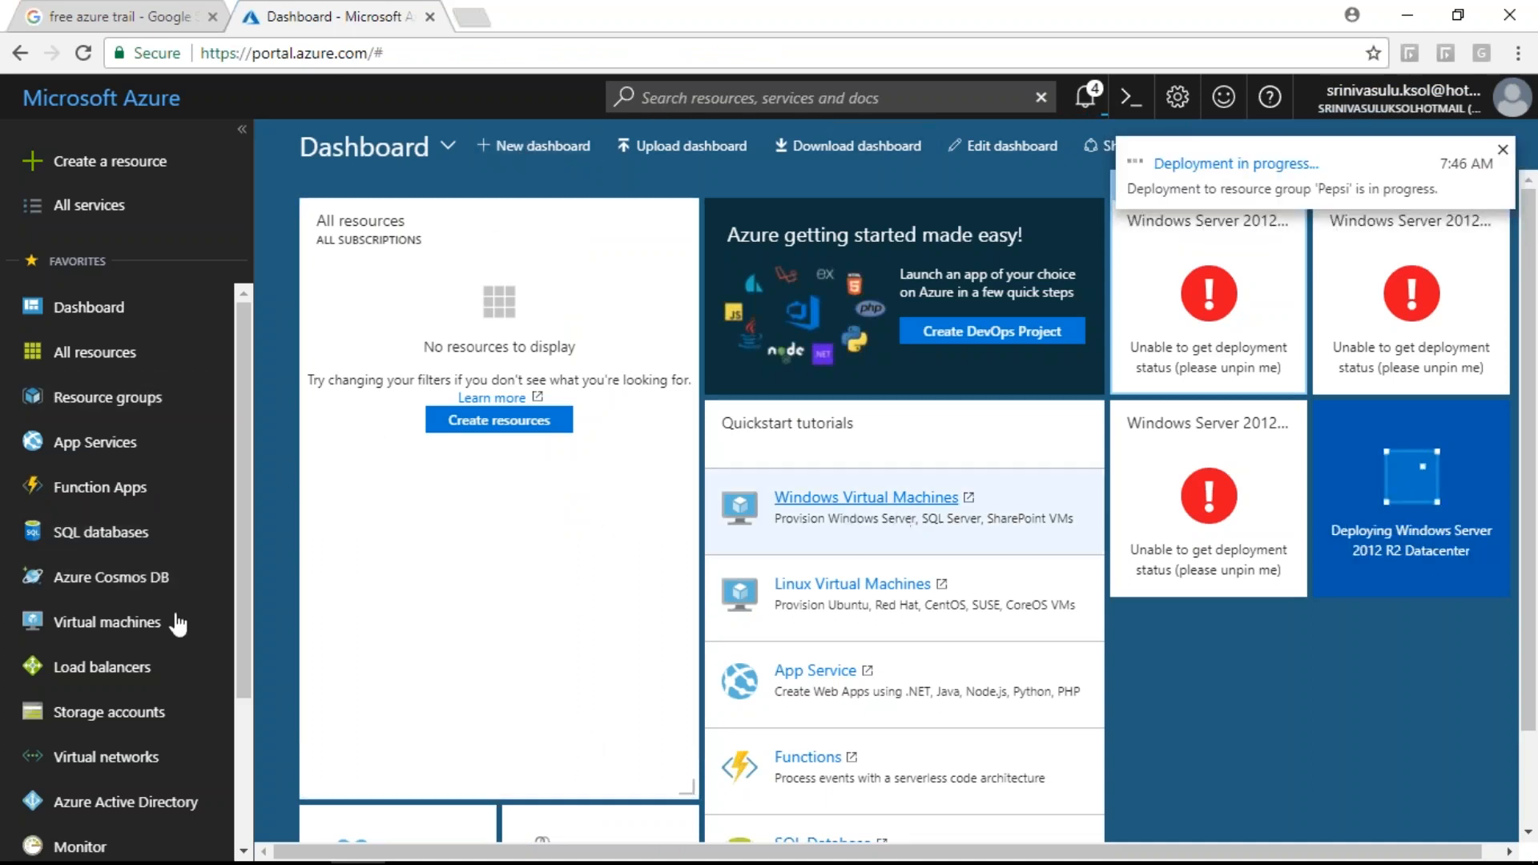
- Show the Virtual machines list with Database, Domain and SCCM creating, then open notifications
left_click(124, 633)
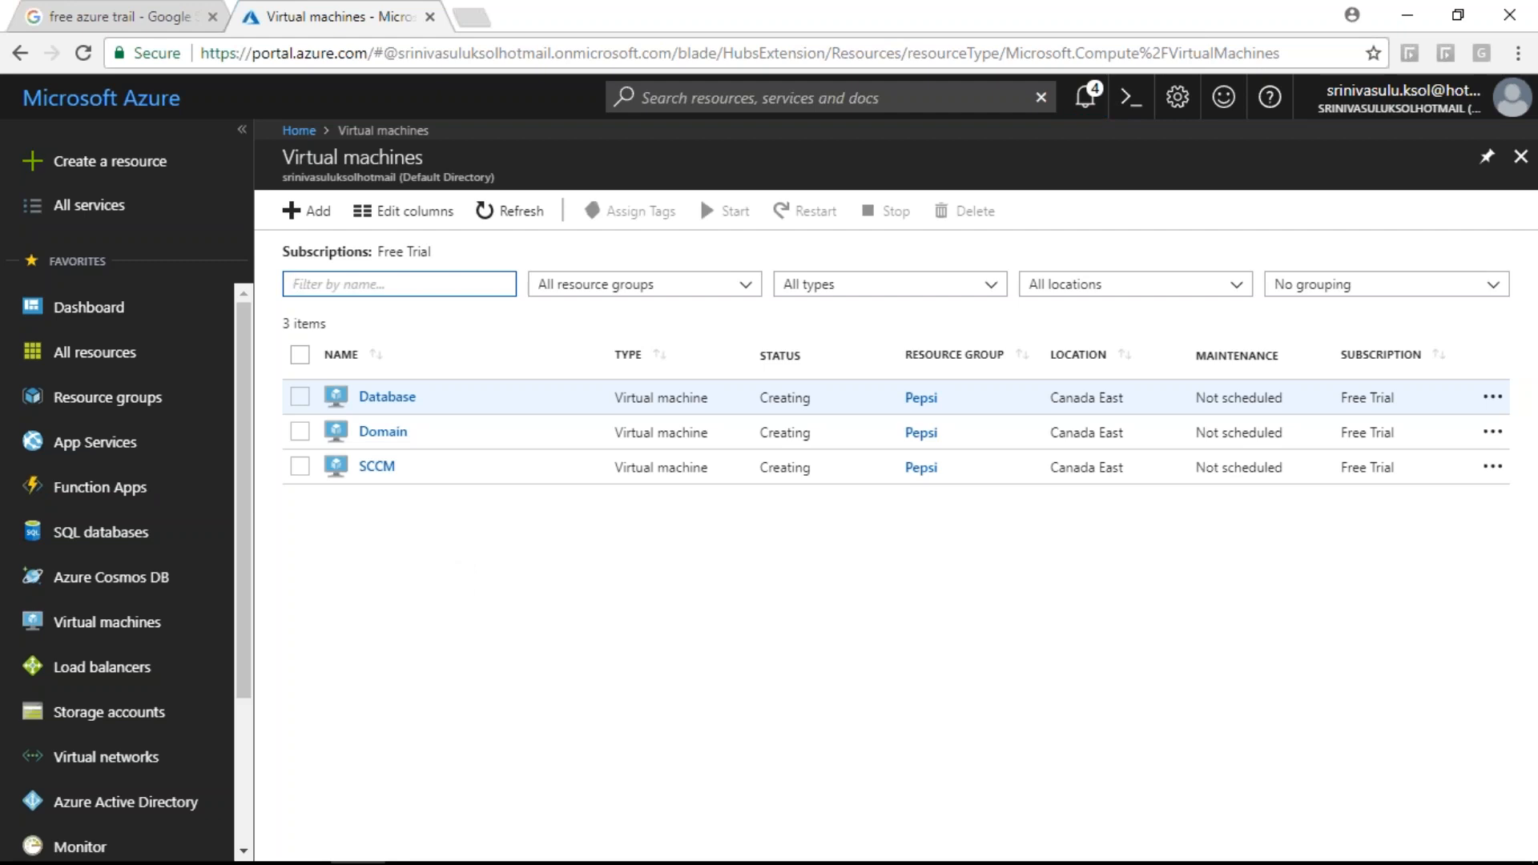
left_click(1084, 97)
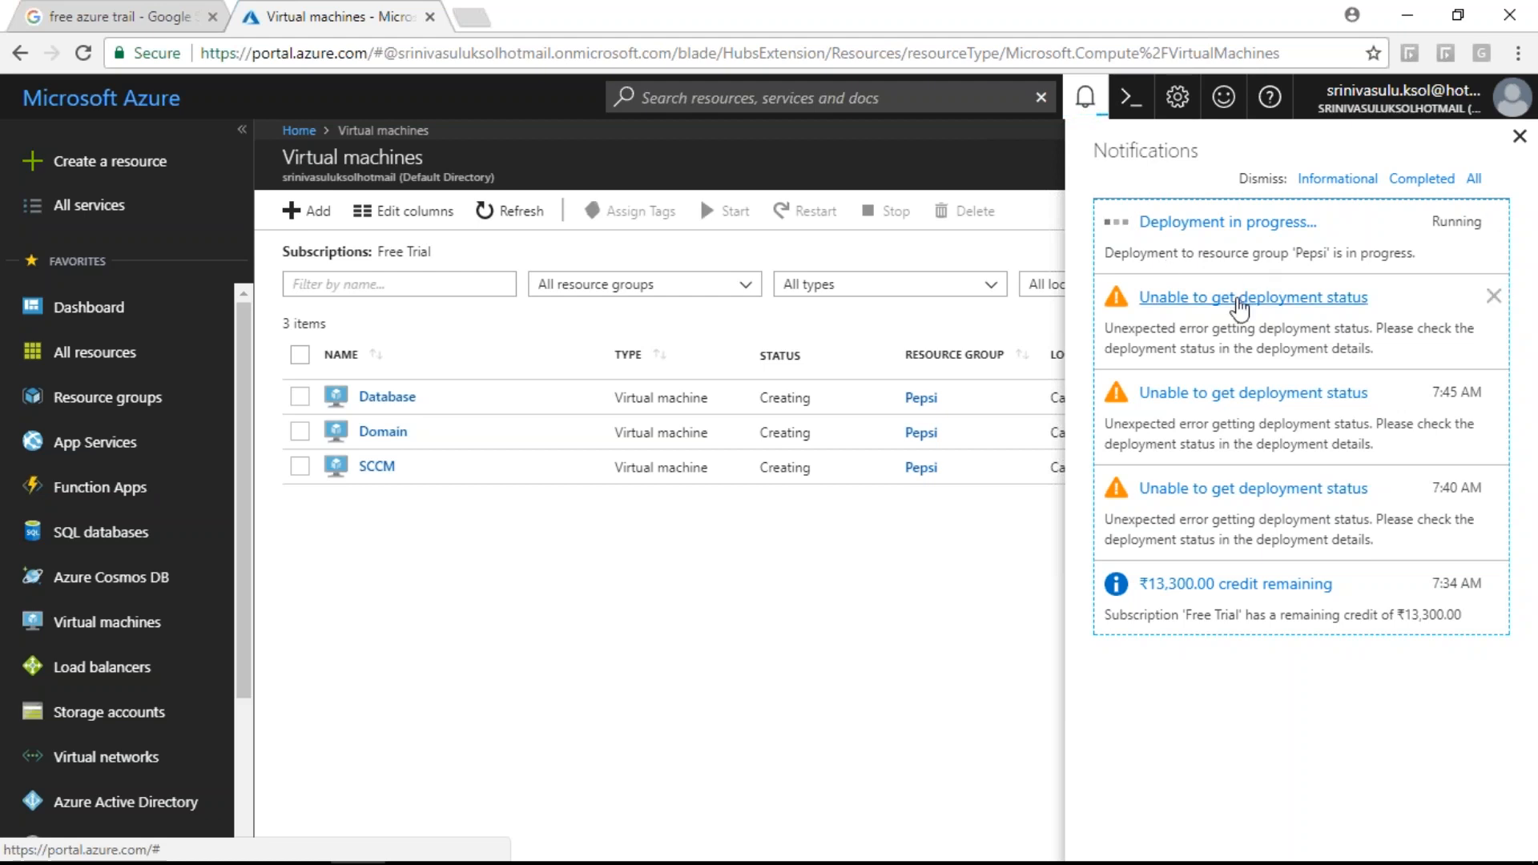
- Open the running SCCM deployment's Overview from its notification and close the notifications panel
left_click(1238, 300)
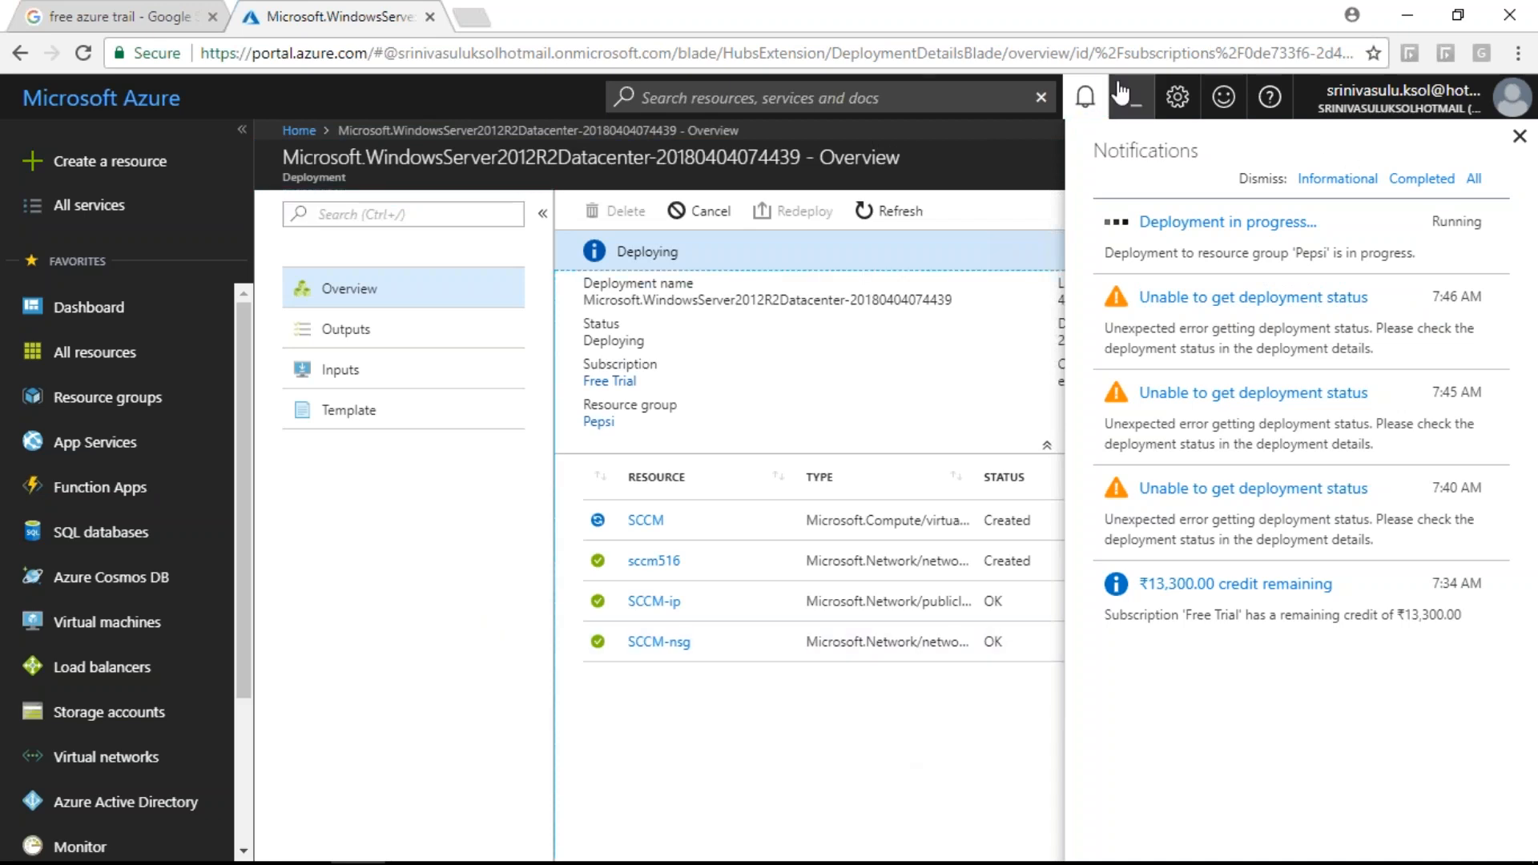
left_click(1086, 106)
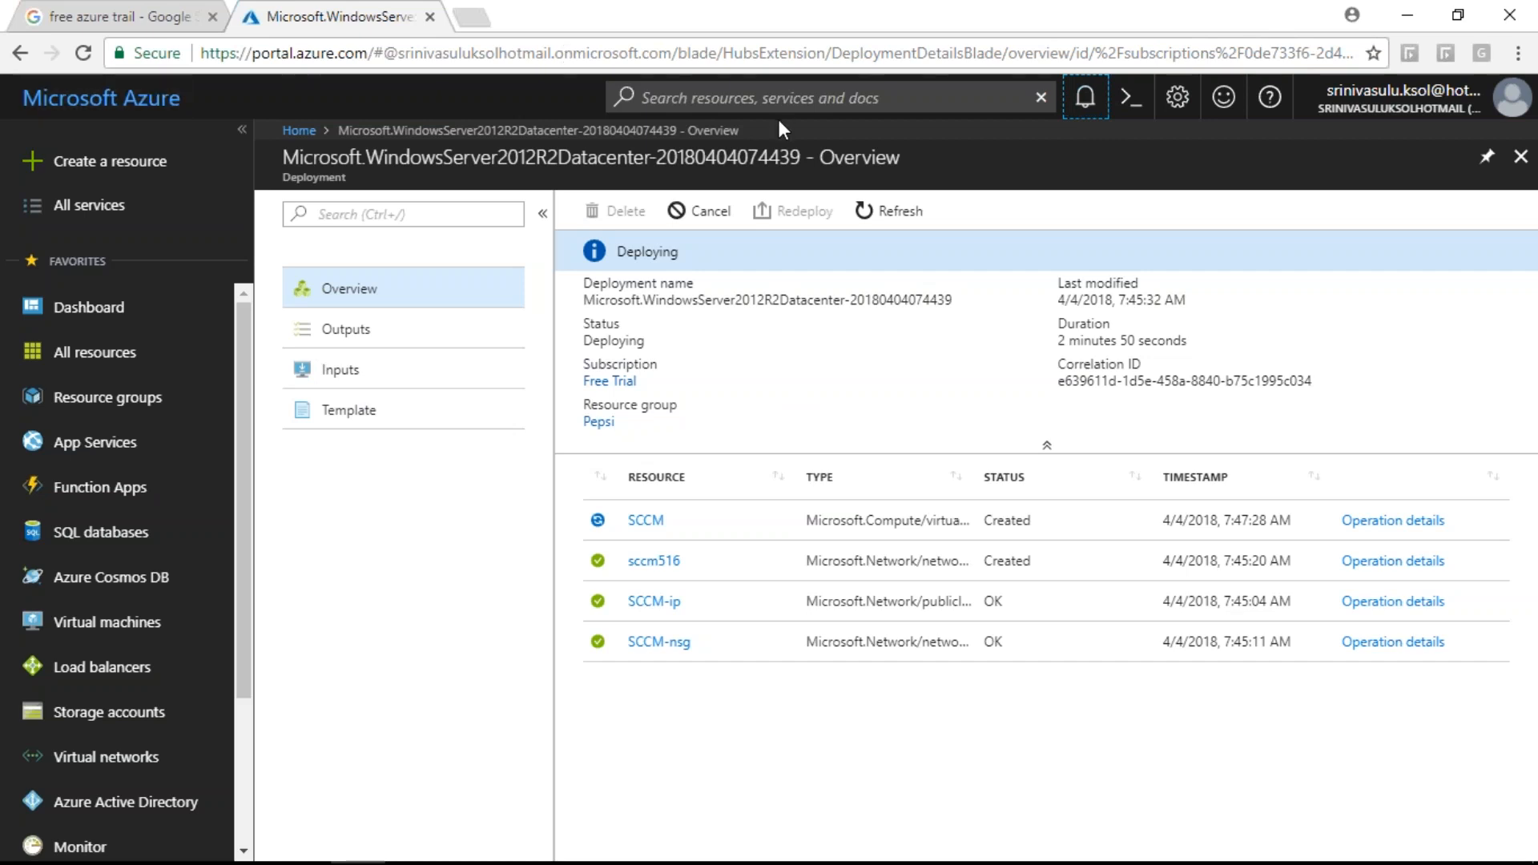
- Reload the portal after the SCCM deployment succeeds and show the Database, Domain, SCCM and Secsite VMs
left_click(83, 53)
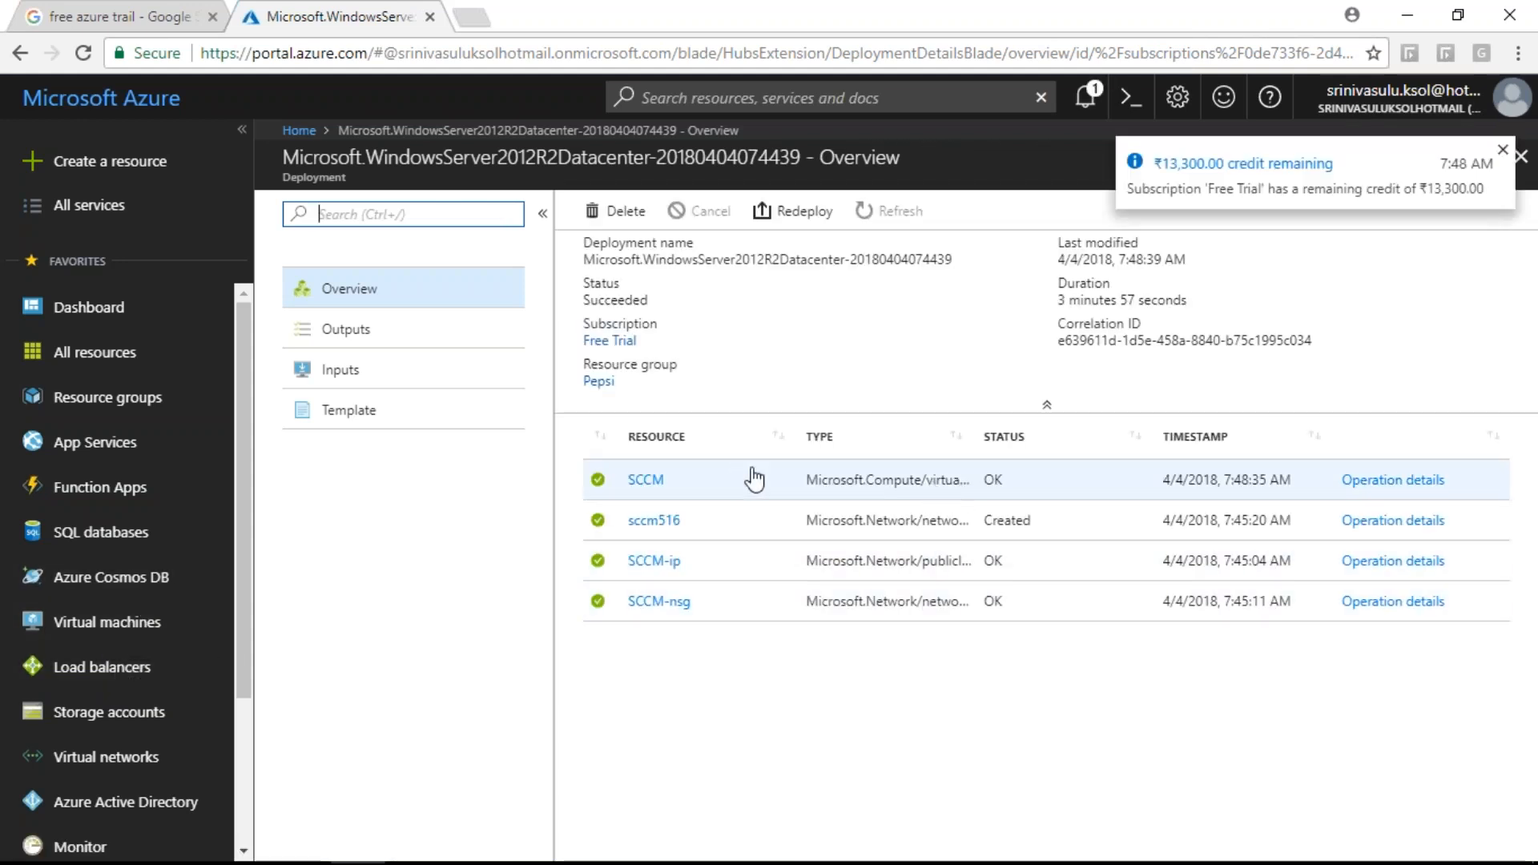
left_click(124, 623)
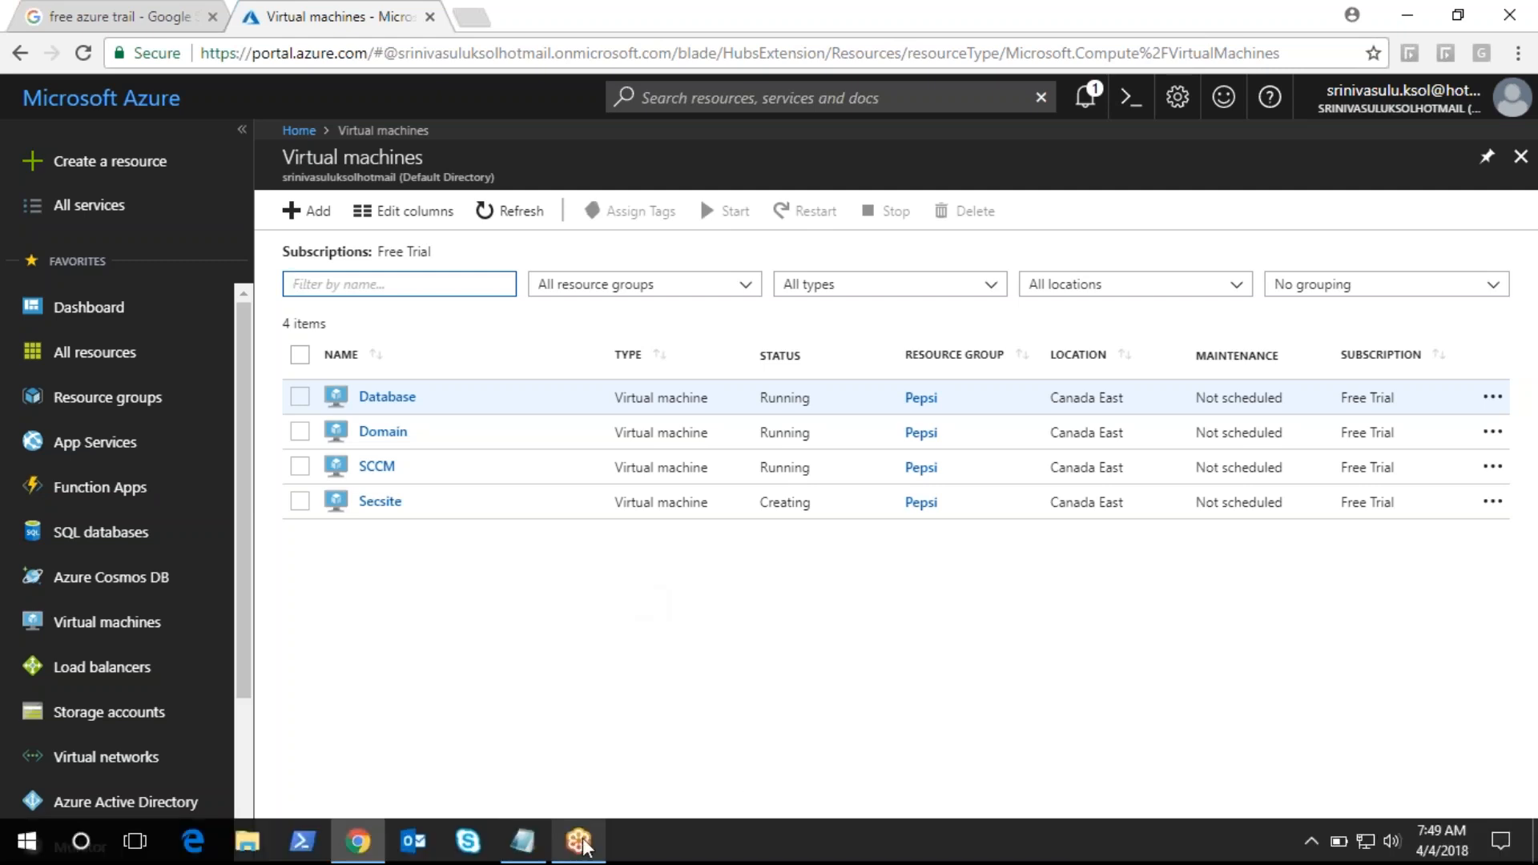
mouse_move(583, 845)
left_click(1398, 835)
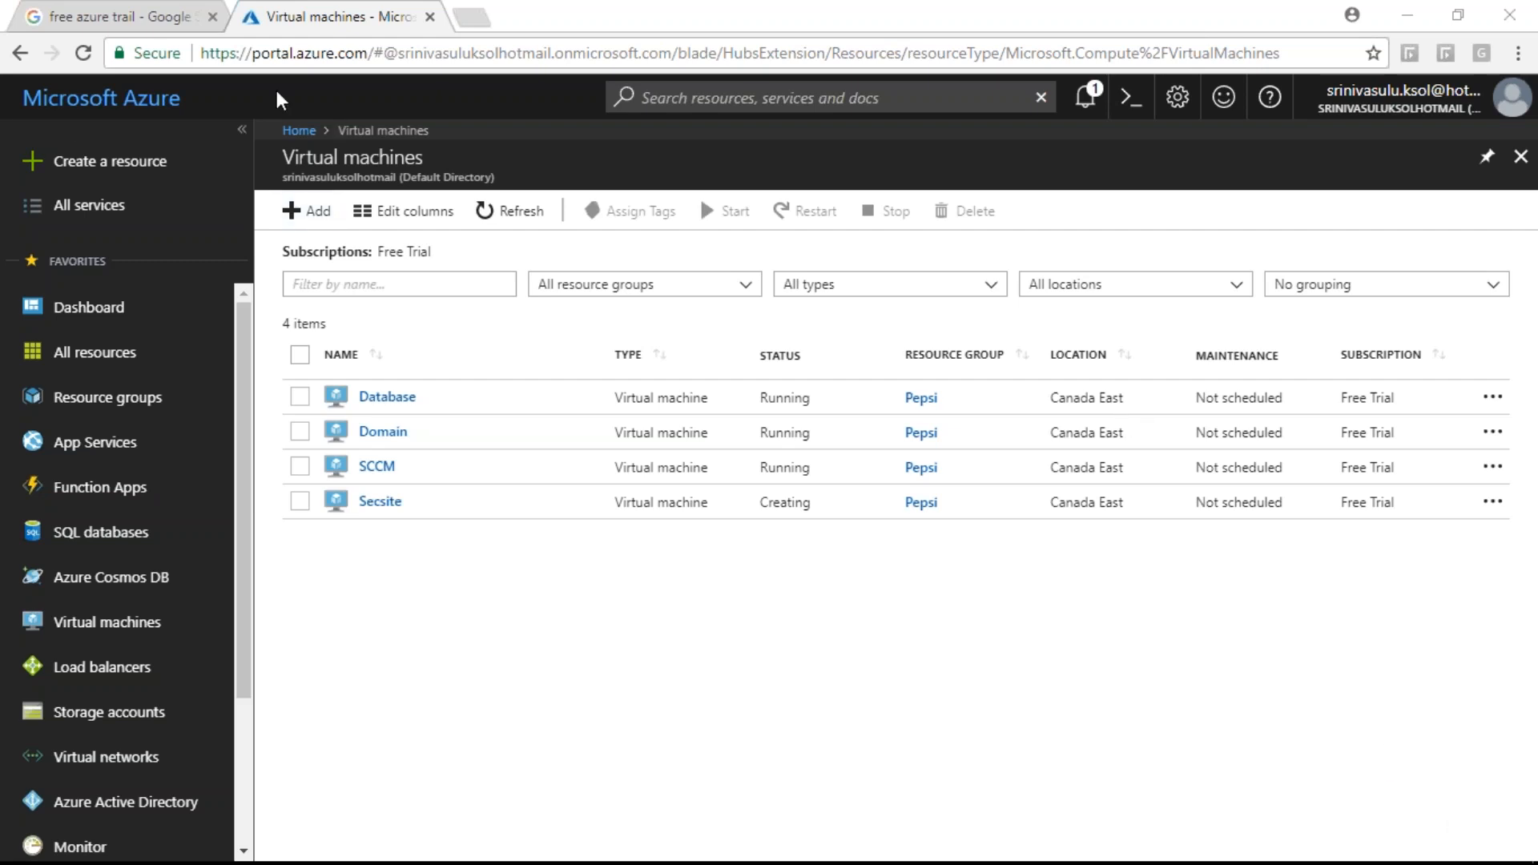
- Reload the Virtual machines list until Secsite also shows Running
left_click(77, 63)
- Select the Secsite virtual machine and stop it, confirming with Yes
left_click(301, 503)
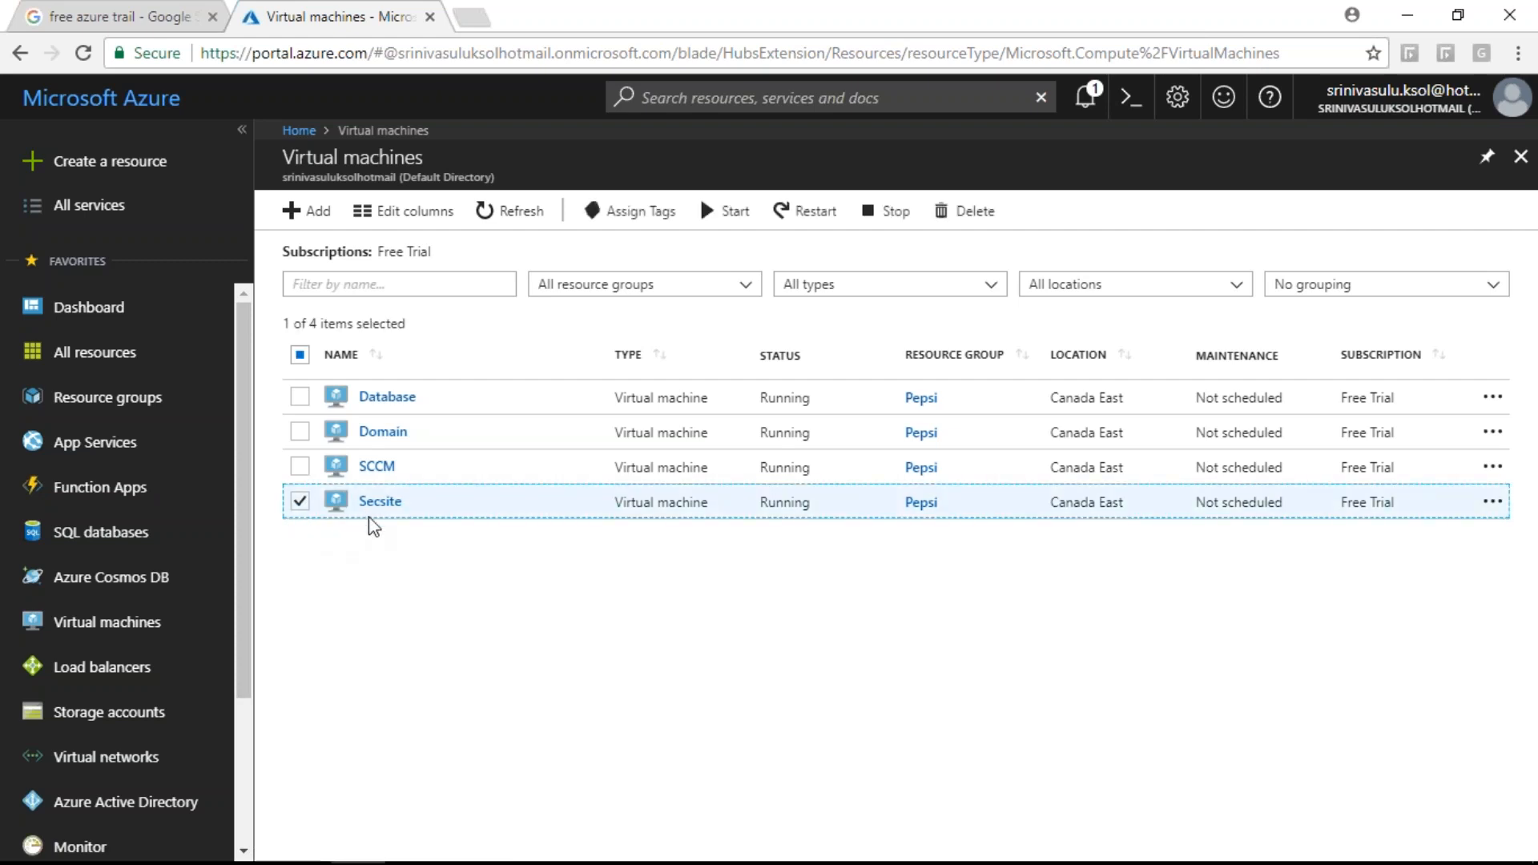
left_click(886, 213)
left_click(320, 349)
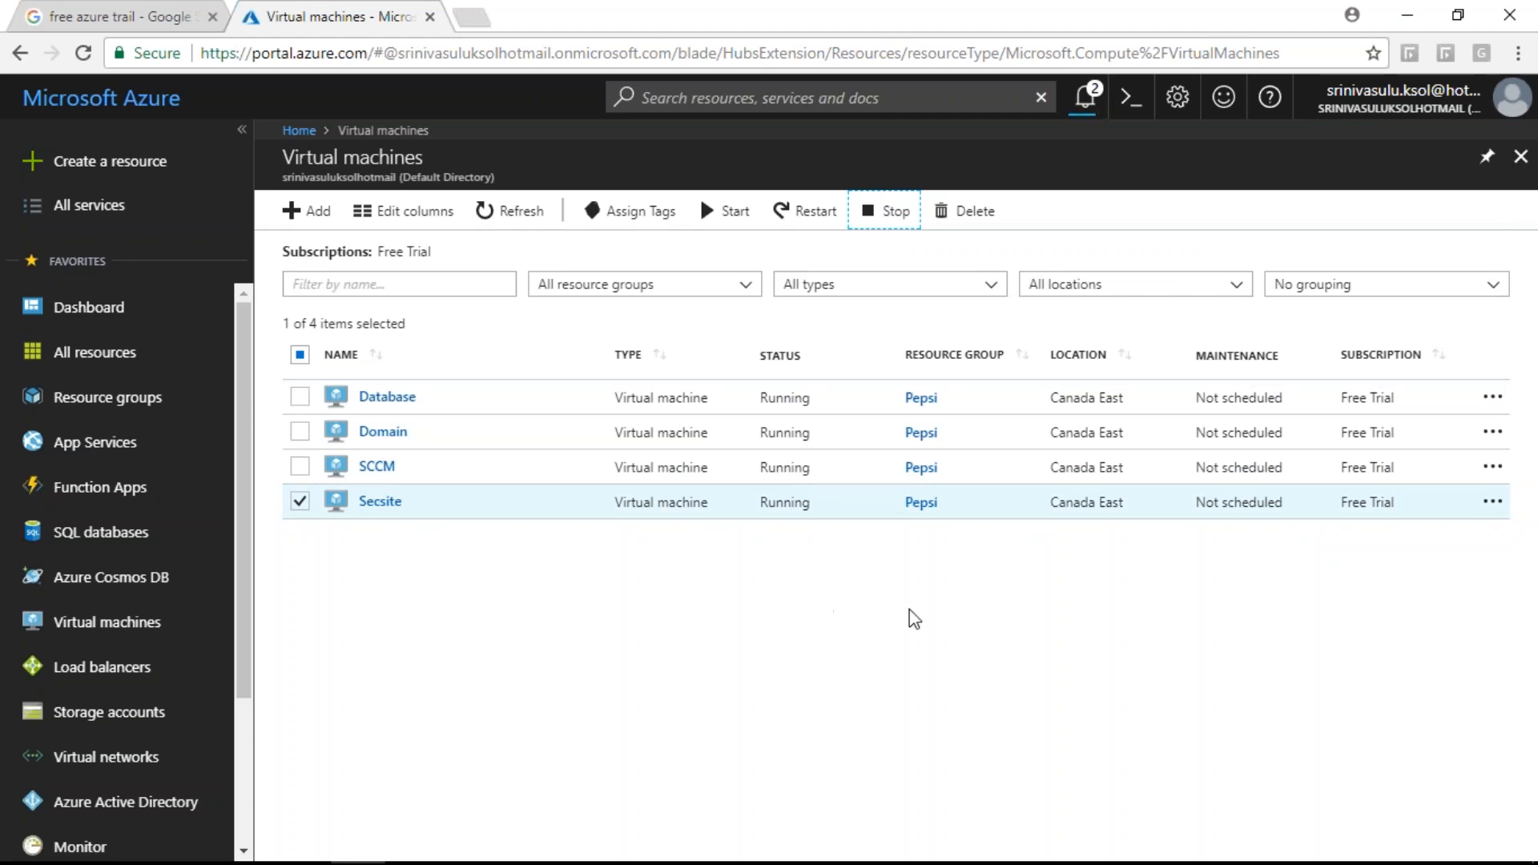
- Return to the browser and refresh the virtual machines list
left_click(1286, 855)
left_click(747, 669)
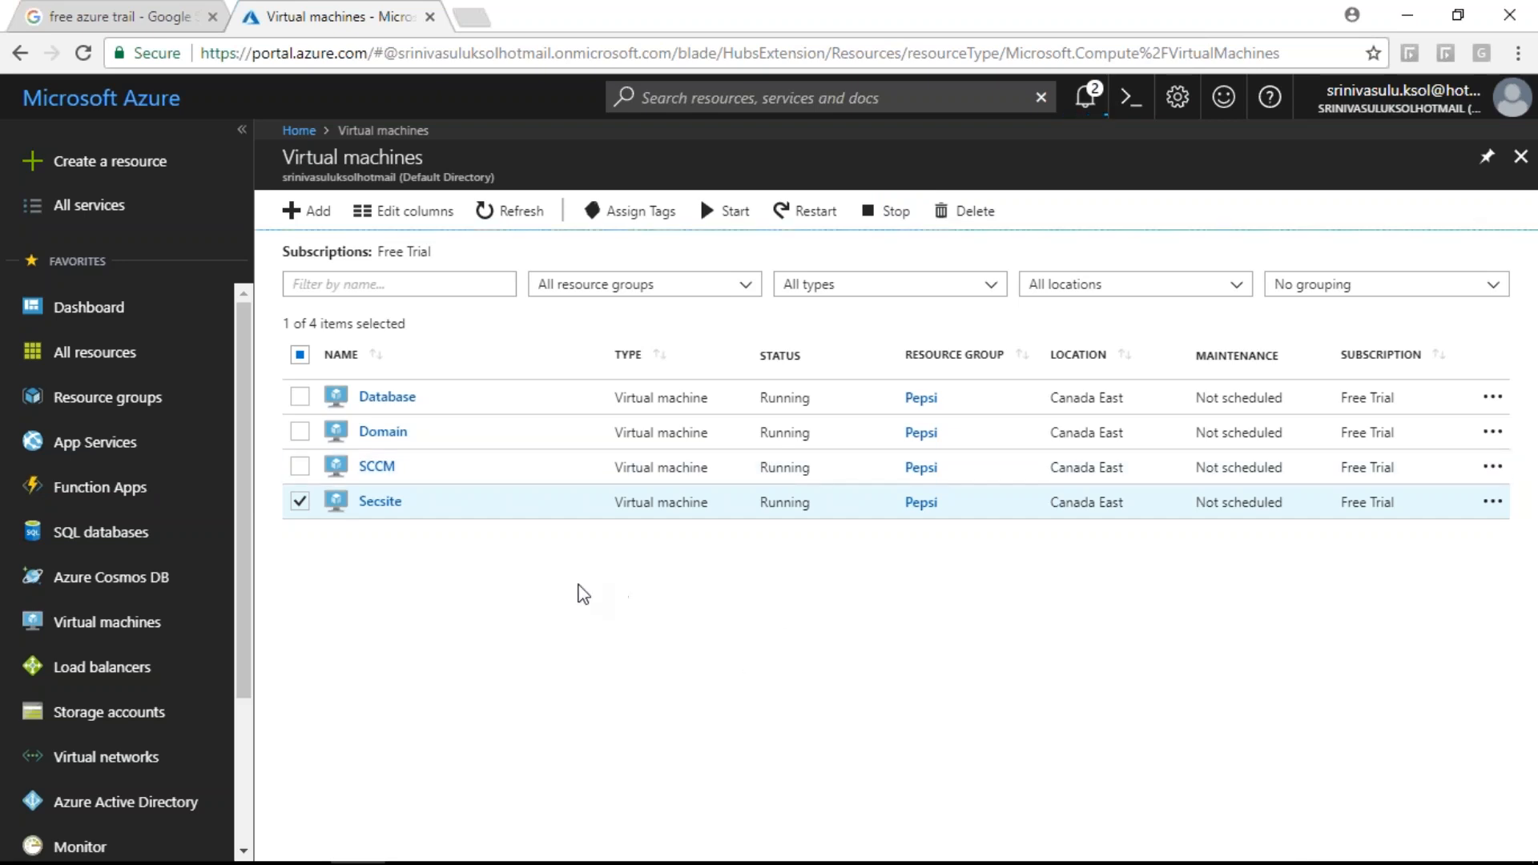
left_click(513, 211)
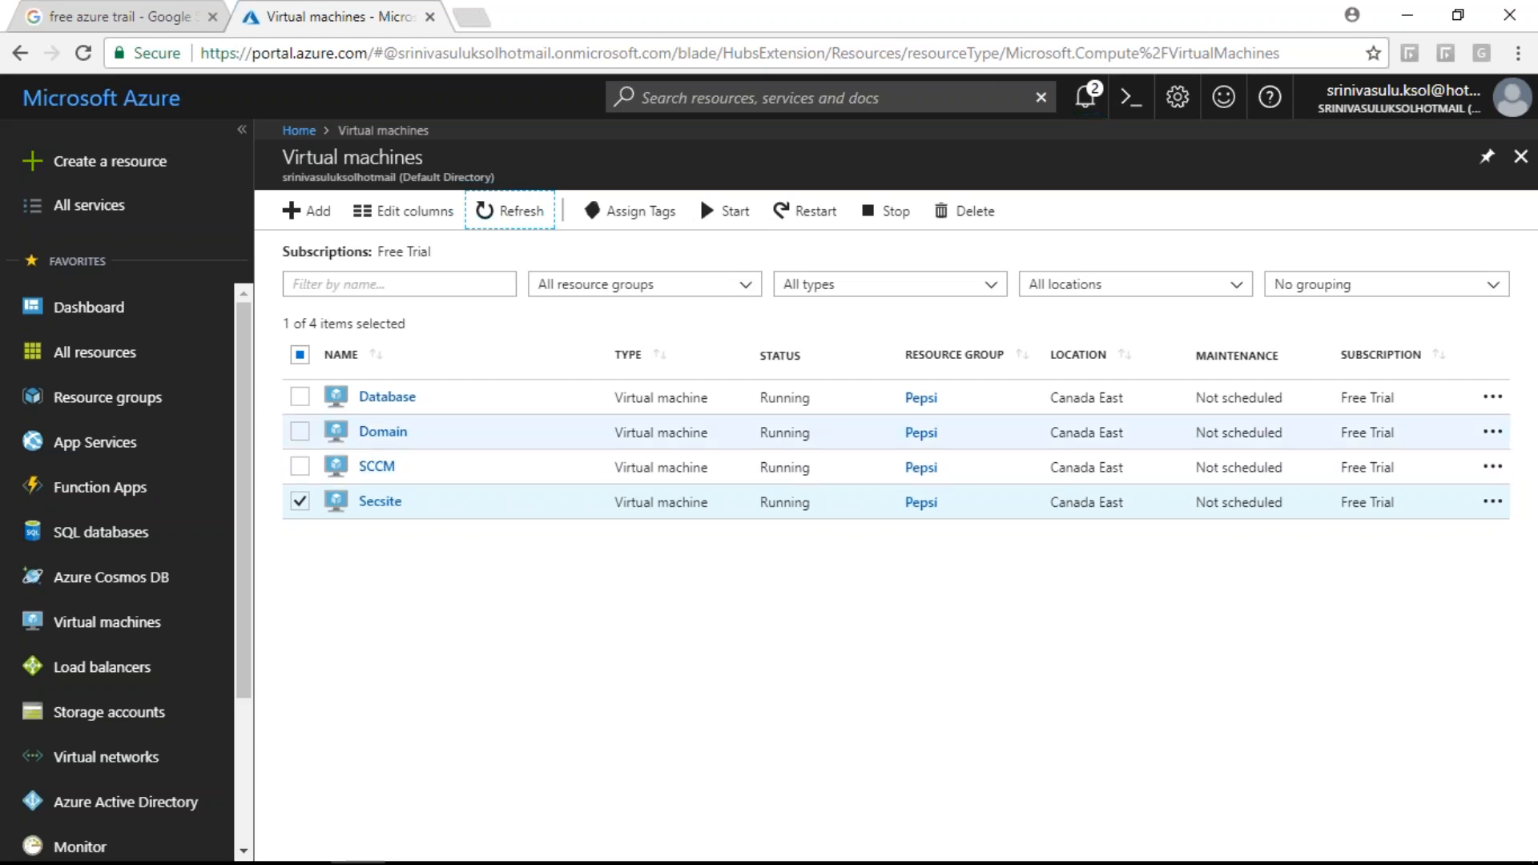
- Download Domain.rdp from the Domain VM's Connect action and open it from the download bar
left_click(388, 440)
right_click(387, 440)
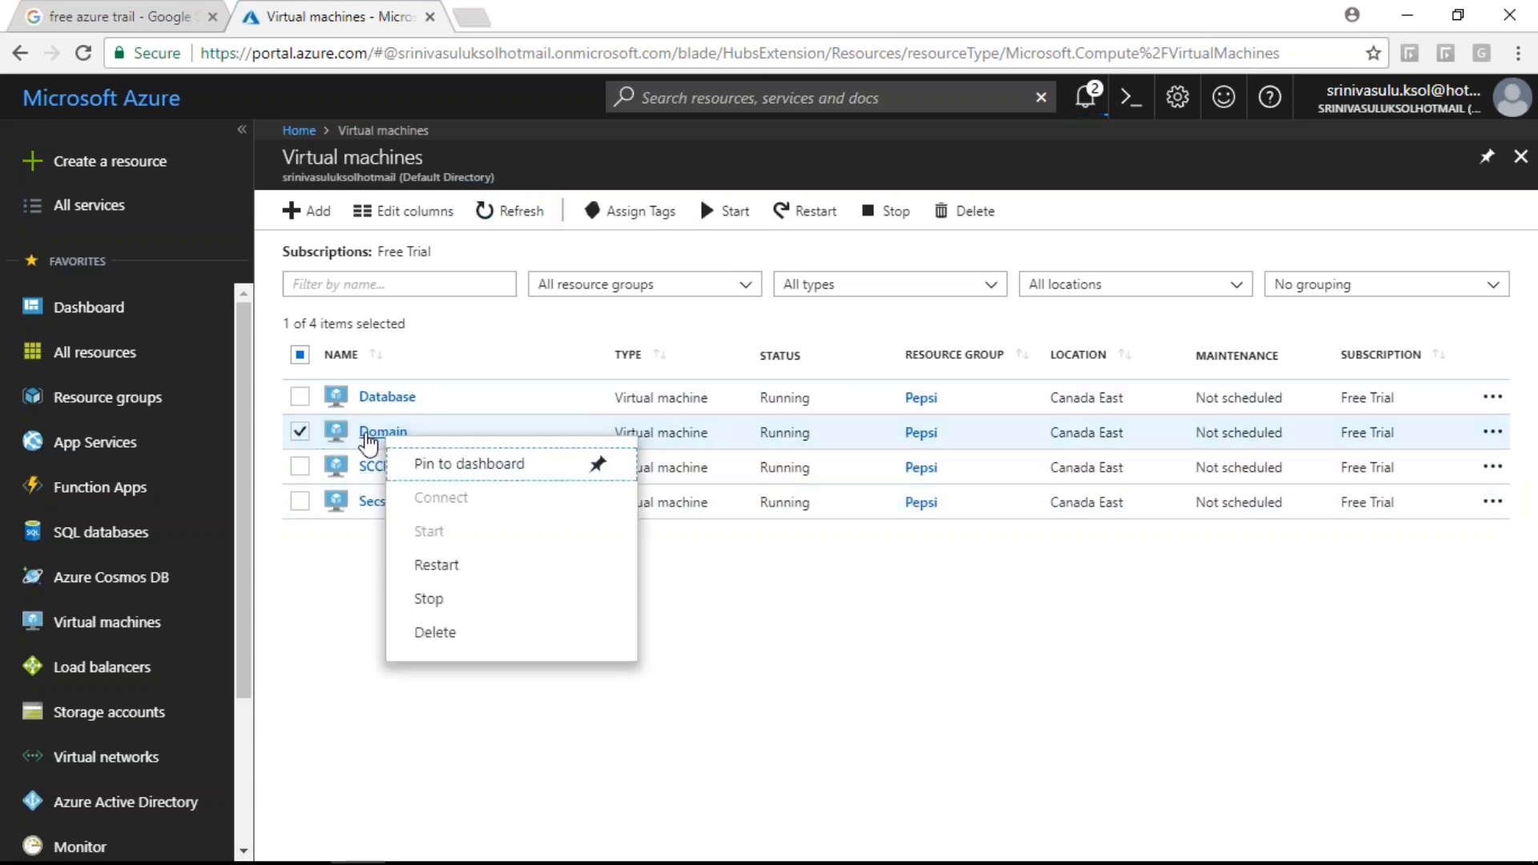
left_click(438, 498)
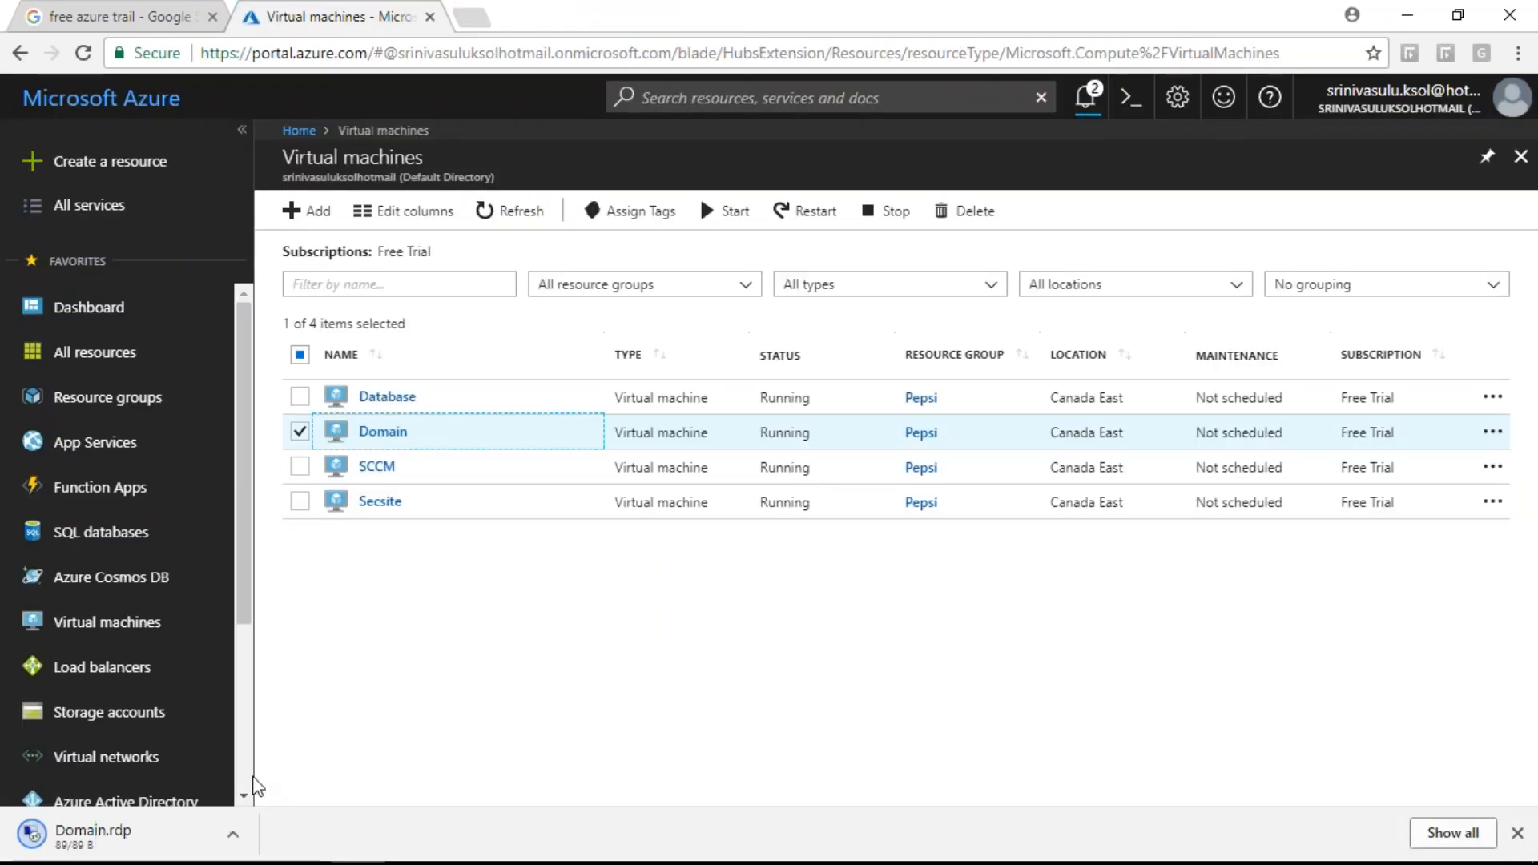
left_click(129, 835)
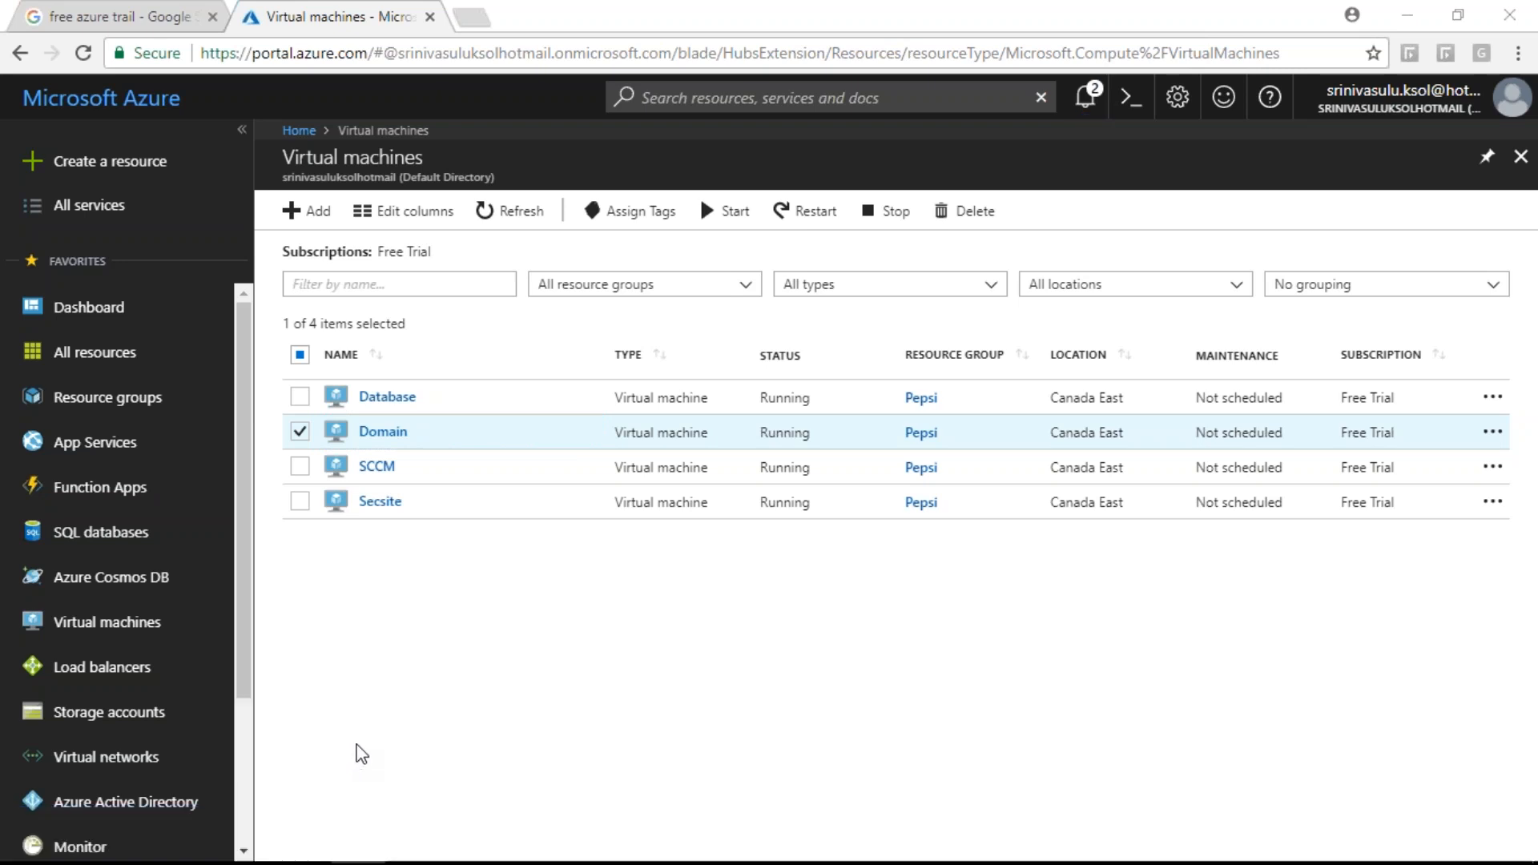
mouse_move(523, 841)
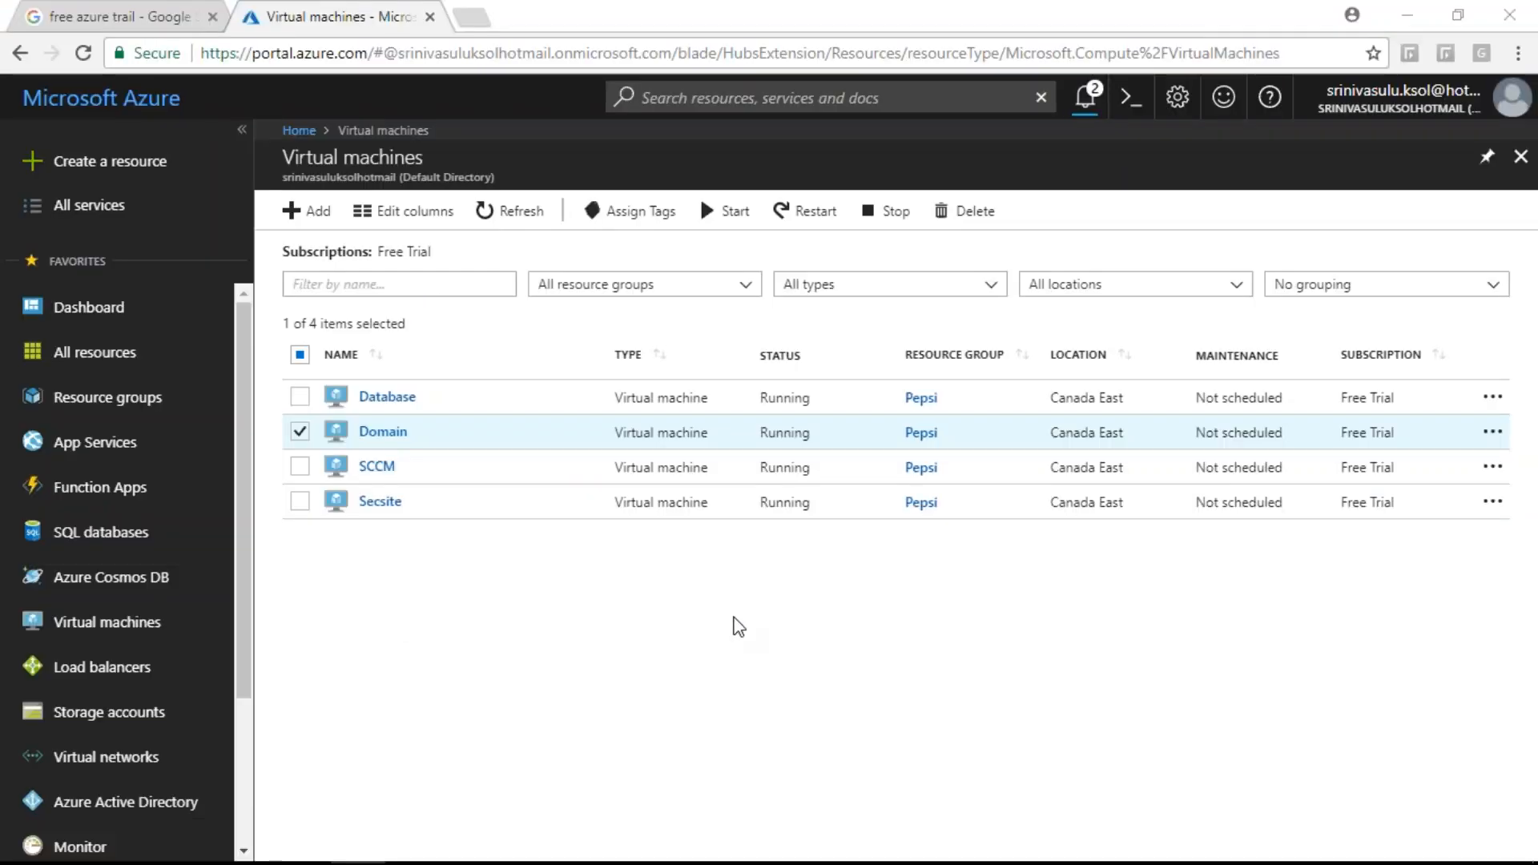
- Start the connection to the Domain VM and choose to sign in with a different account
left_click(891, 568)
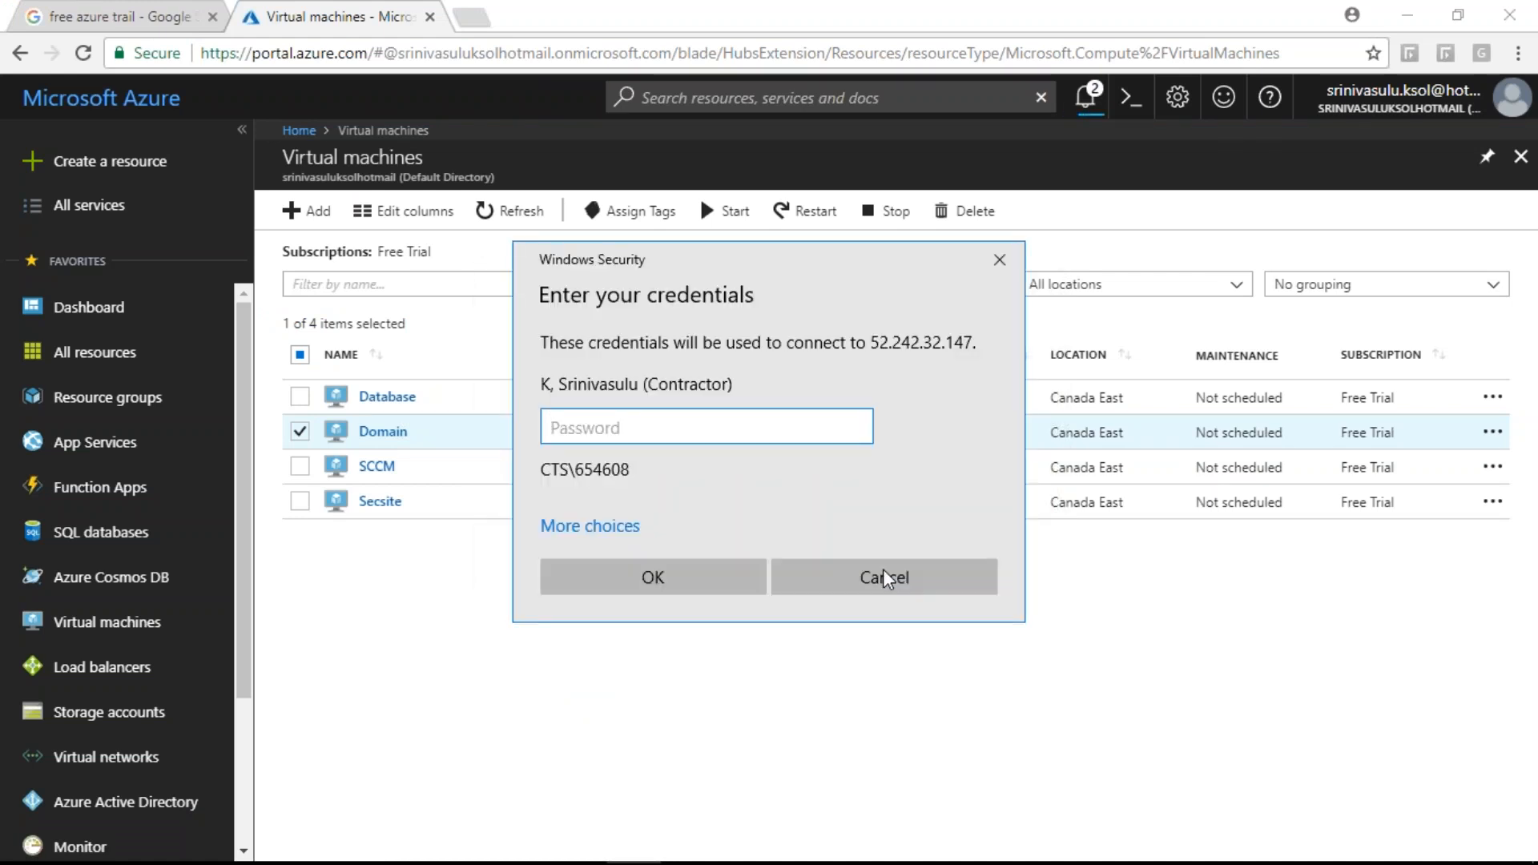
left_click(608, 536)
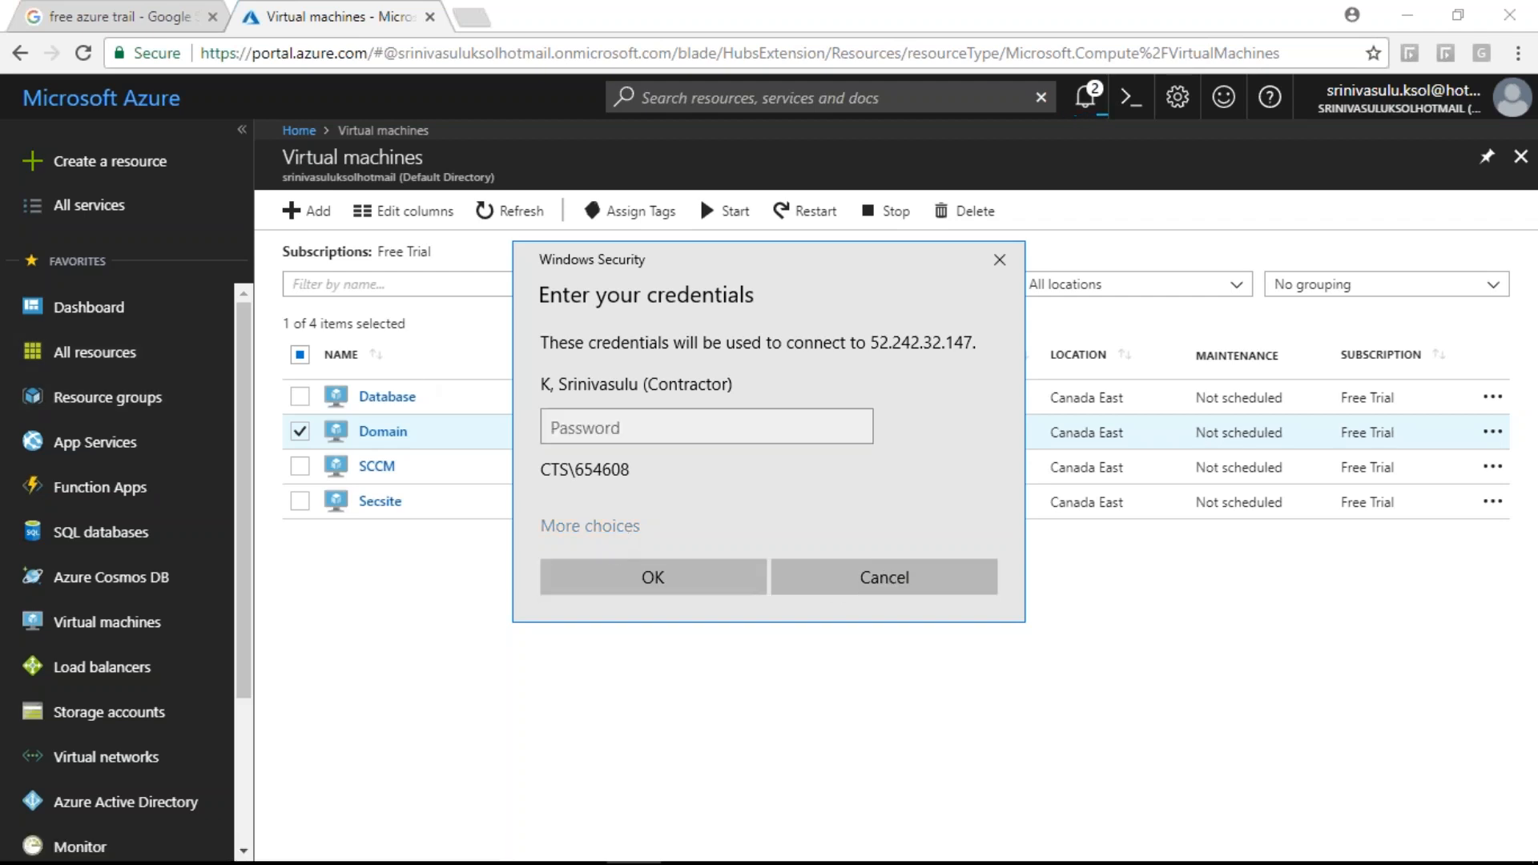
left_click(676, 642)
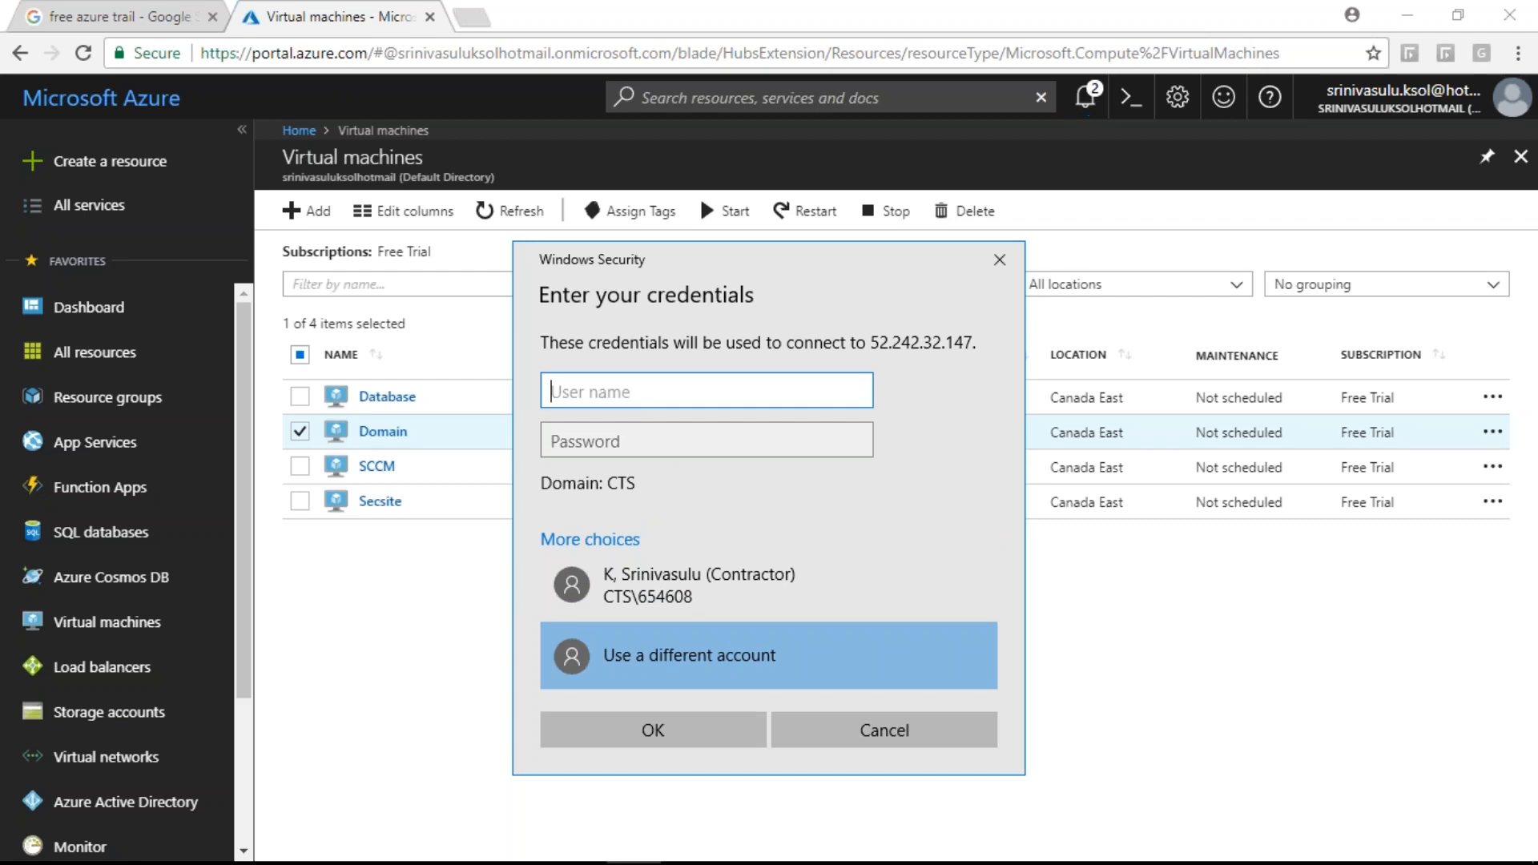
- Enter the local account user name with a .\ prefix and type its password
type("srinivasulu")
key("Tab")
type("•")
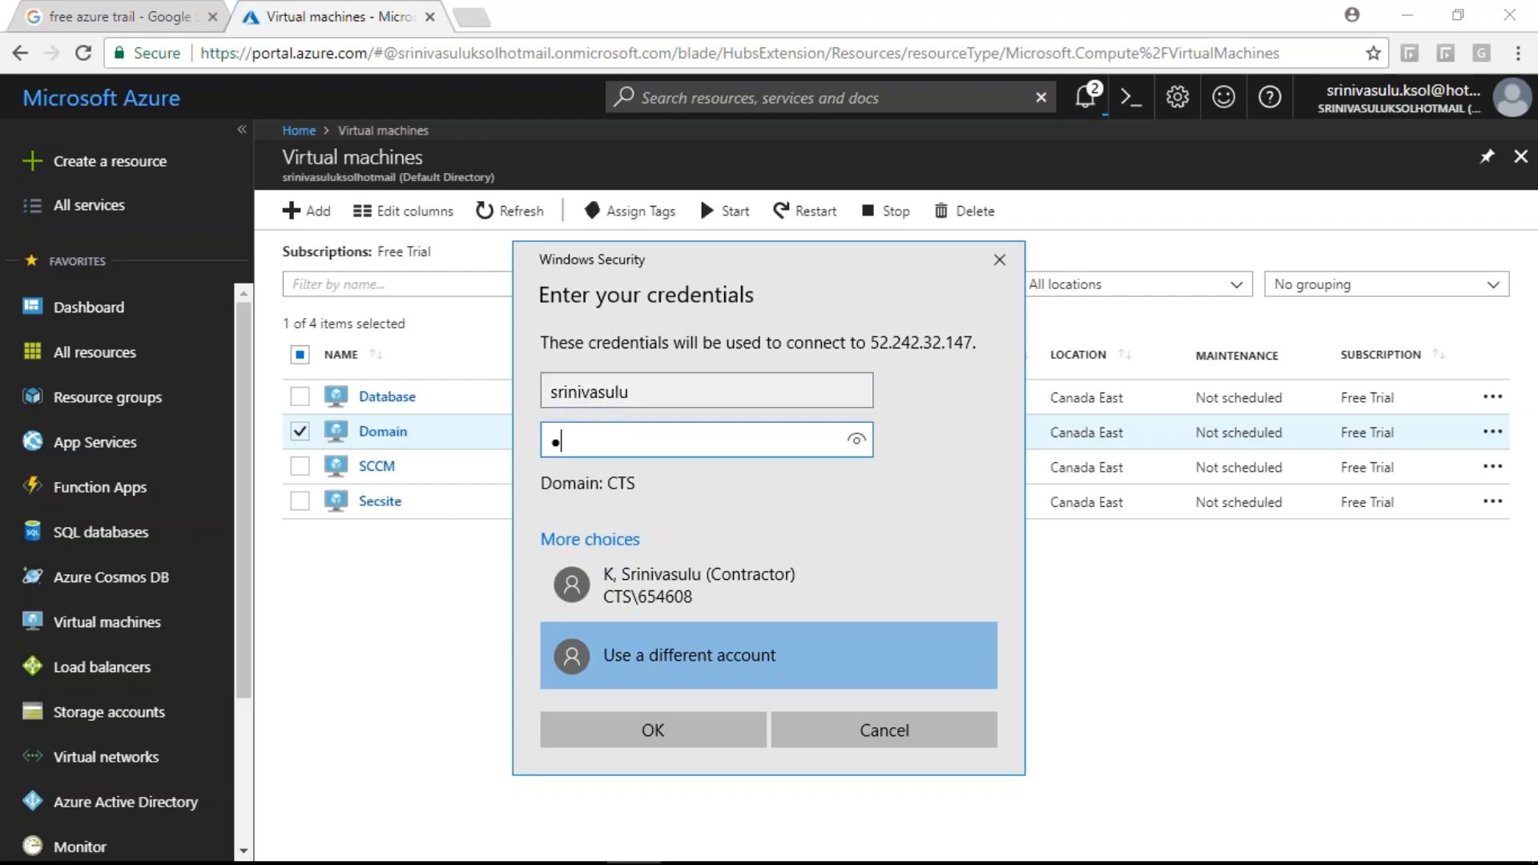
type("•")
key("BackSpace")
key("BackSpace")
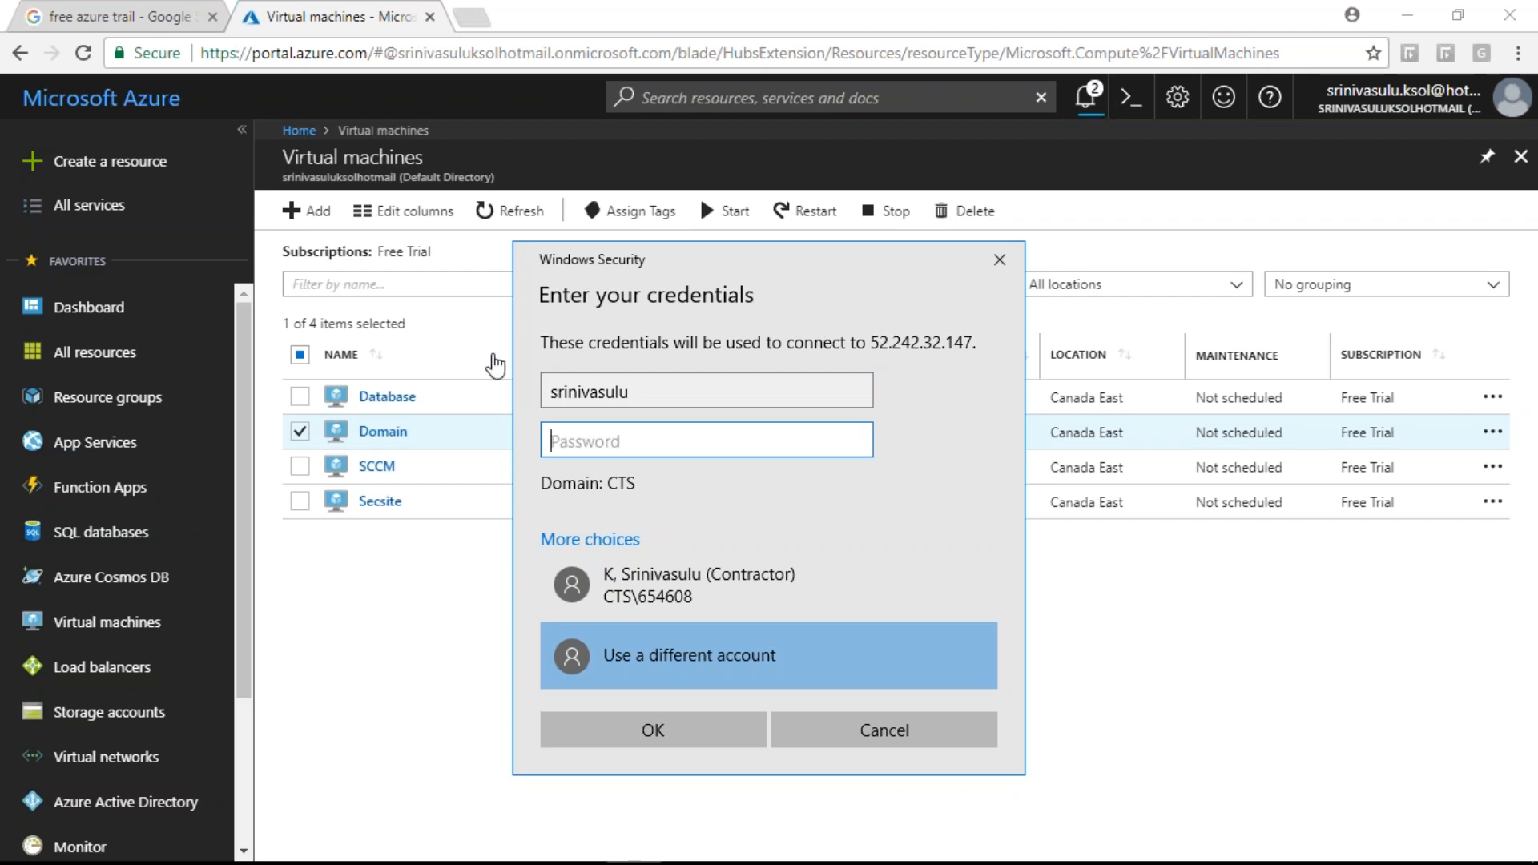
left_click(630, 392)
key("BackSpace")
key("BackSpace")
key("BackSpace")
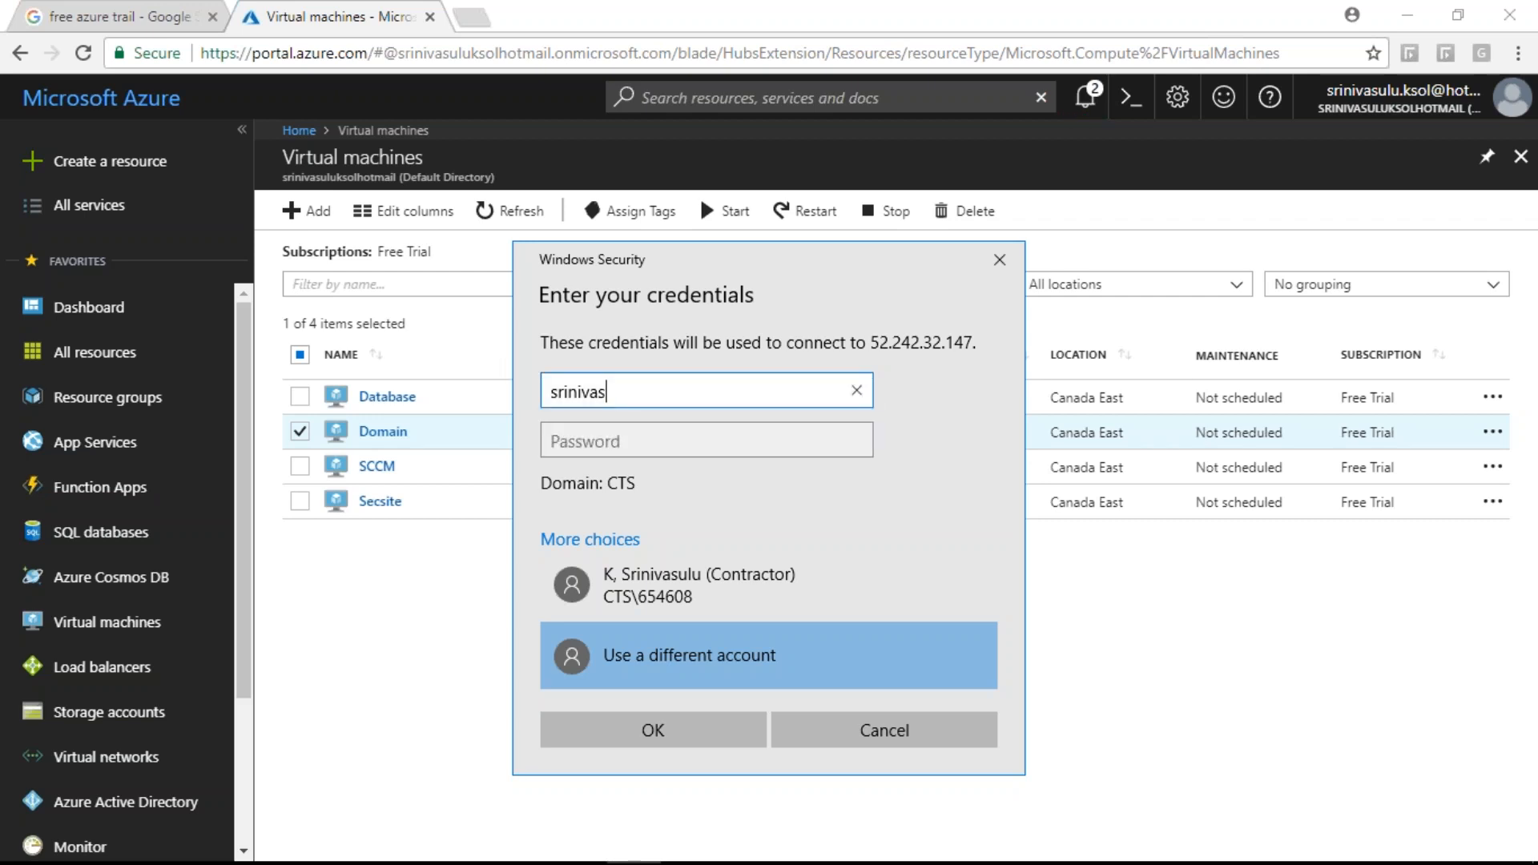
key("Home")
type(".\\")
key("BackSpace")
key("BackSpace")
left_click(549, 440)
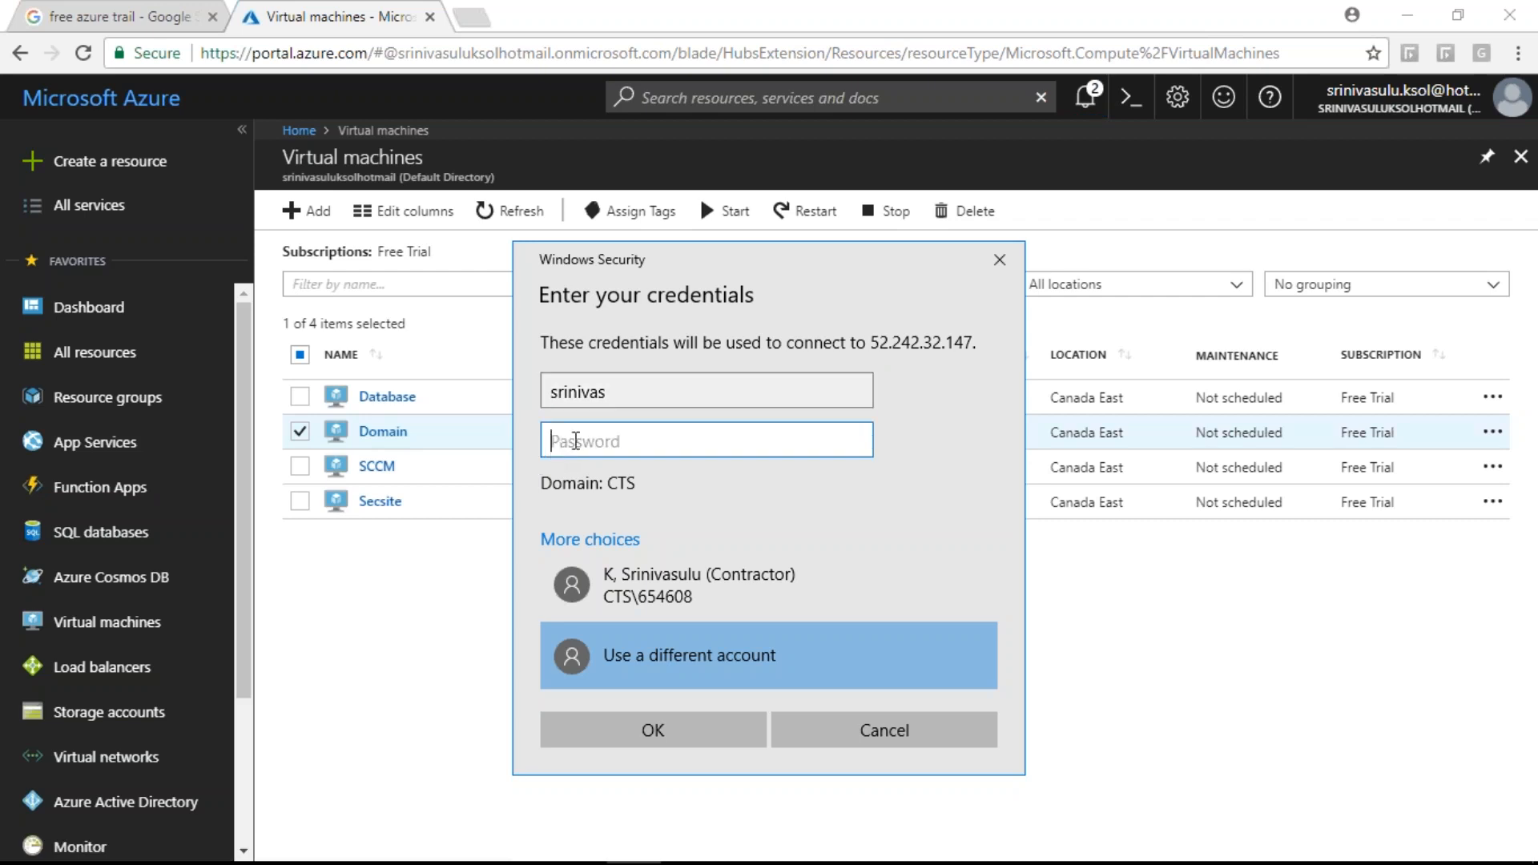
type("••••••••••••")
- Submit the credentials, stop future certificate warnings for 52.242.32.147, and connect anyway
left_click(674, 735)
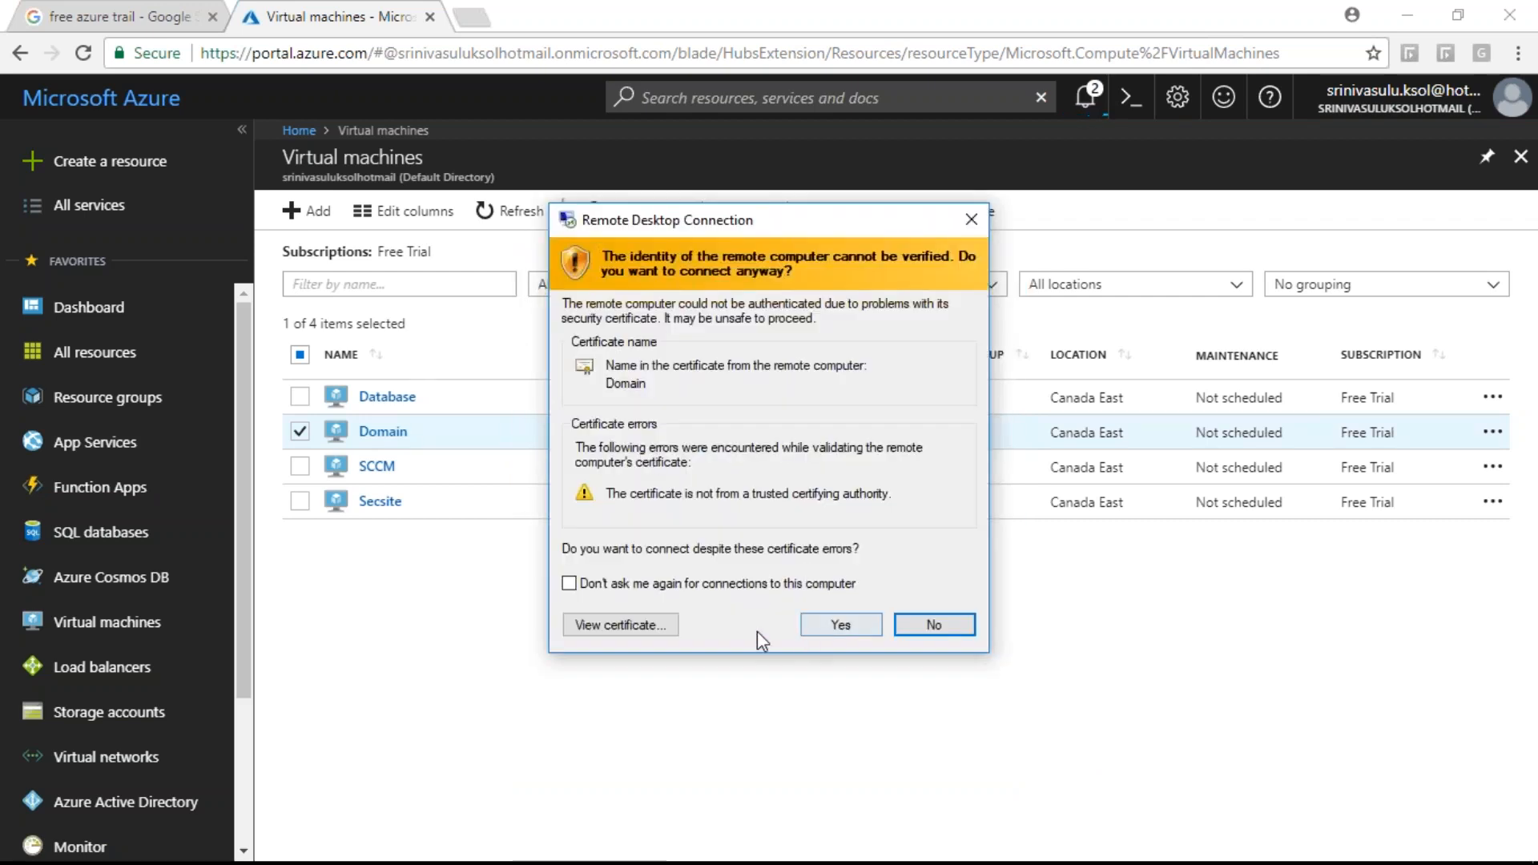
left_click(569, 583)
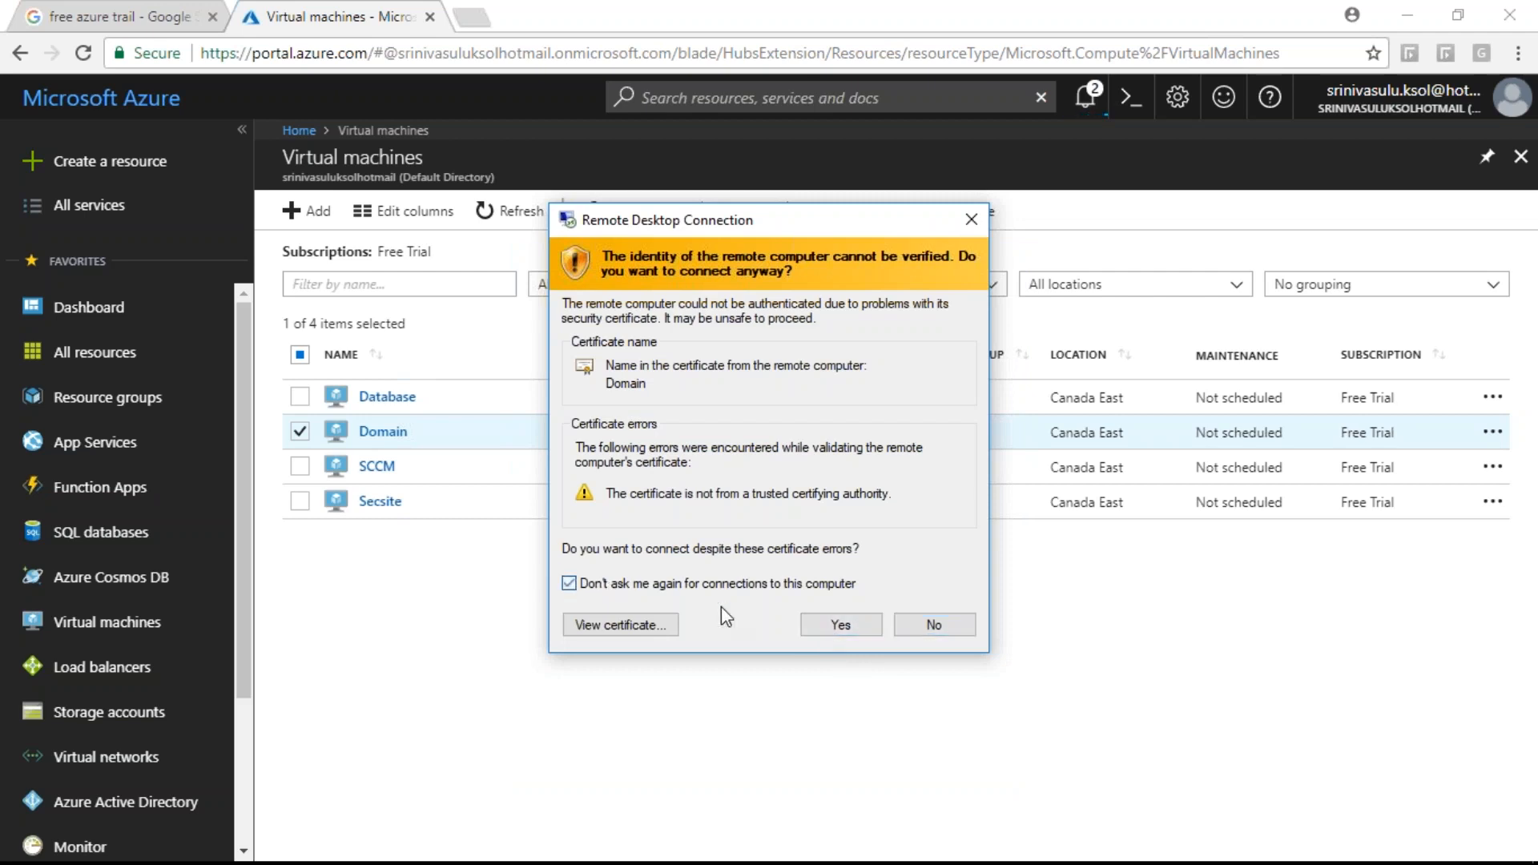
left_click(828, 630)
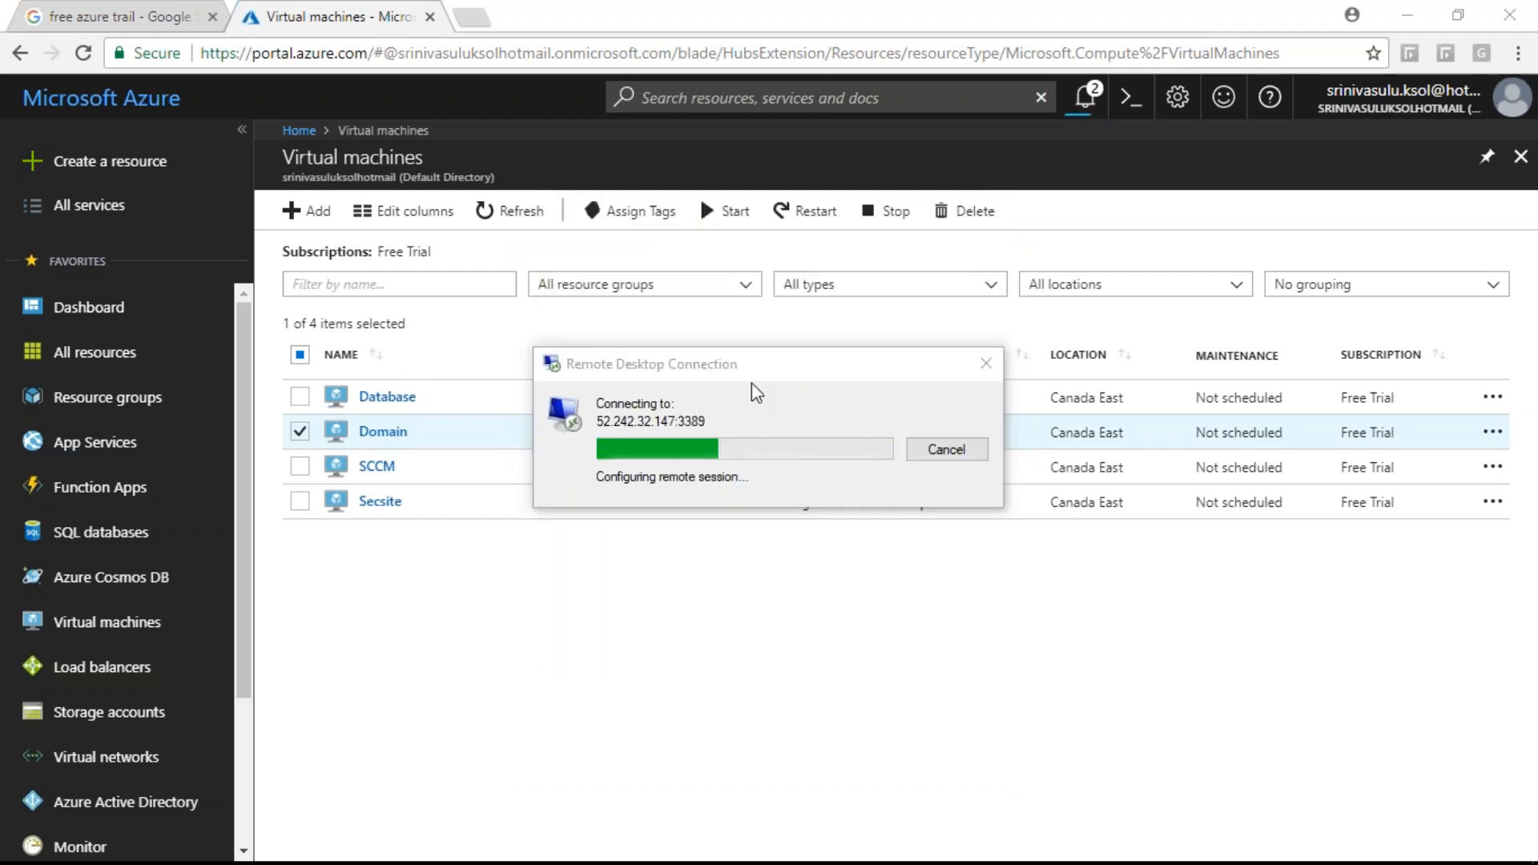
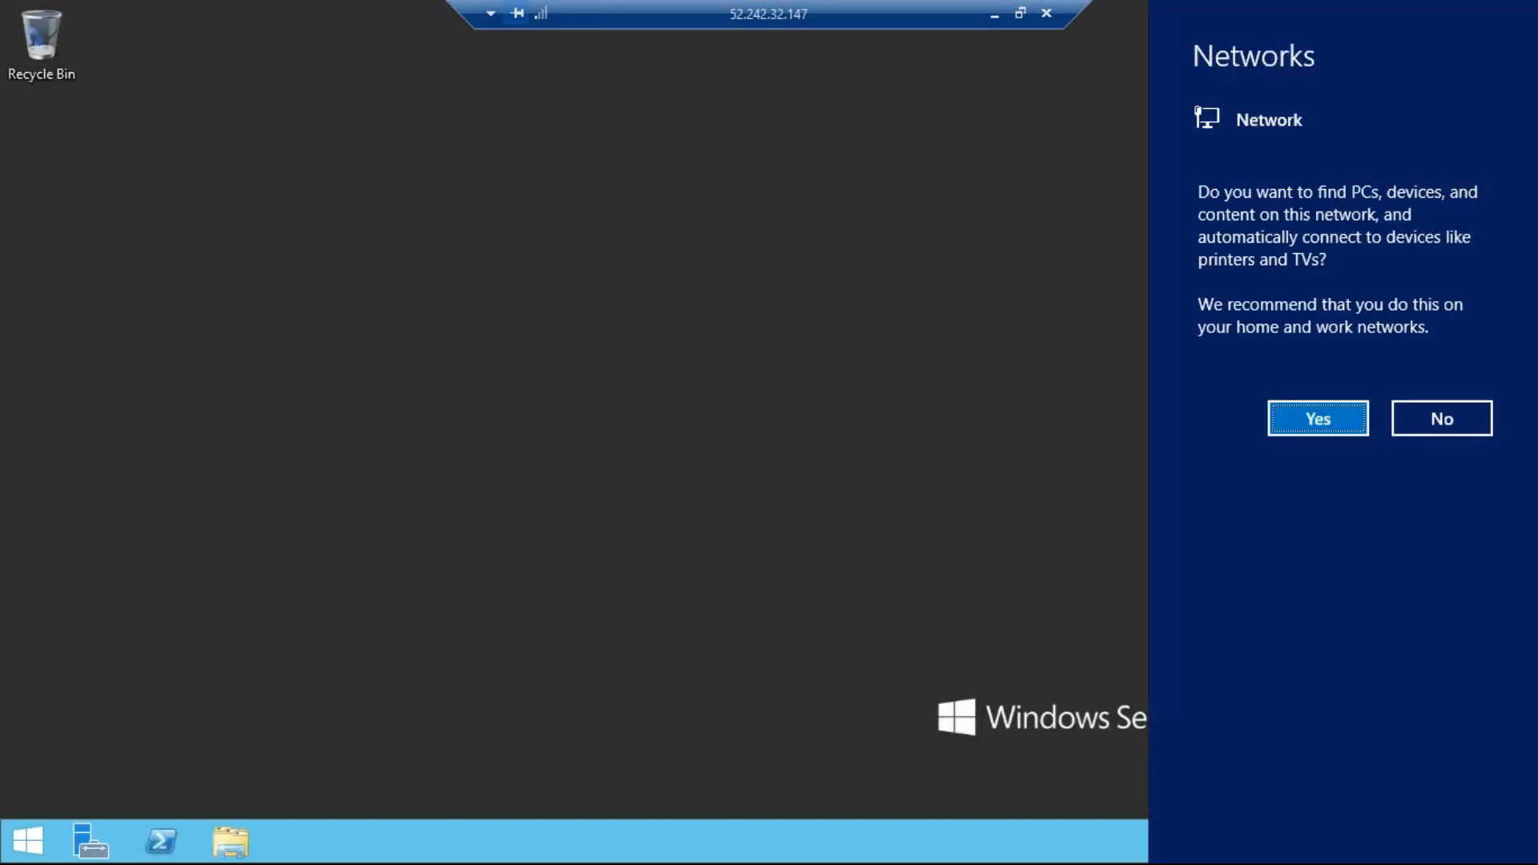
- Answer No to network discovery, dismiss the tray network menu, and show Local Server properties
left_click(1466, 425)
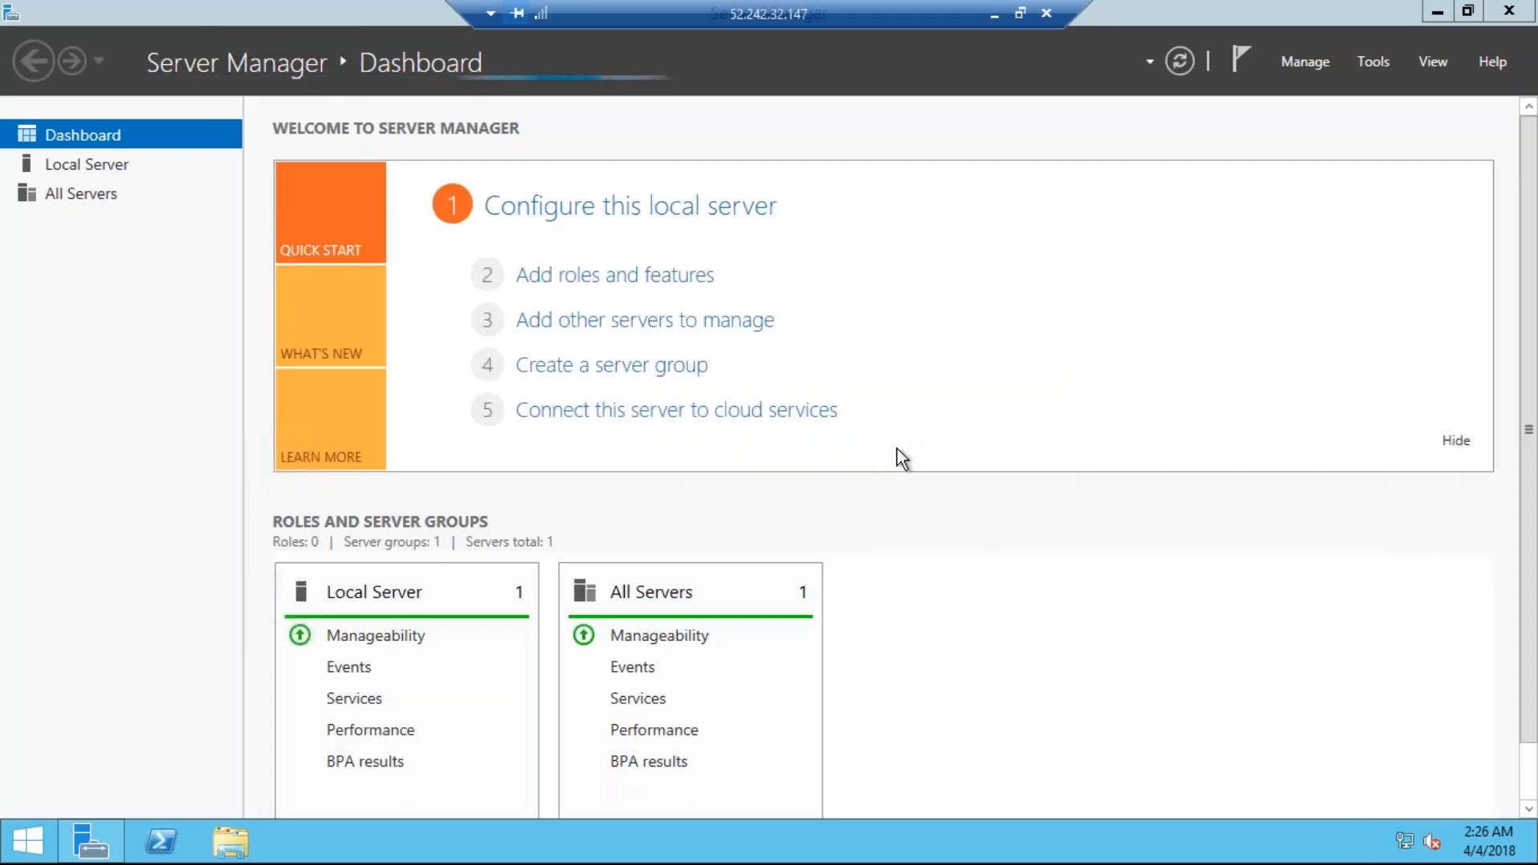
right_click(1403, 840)
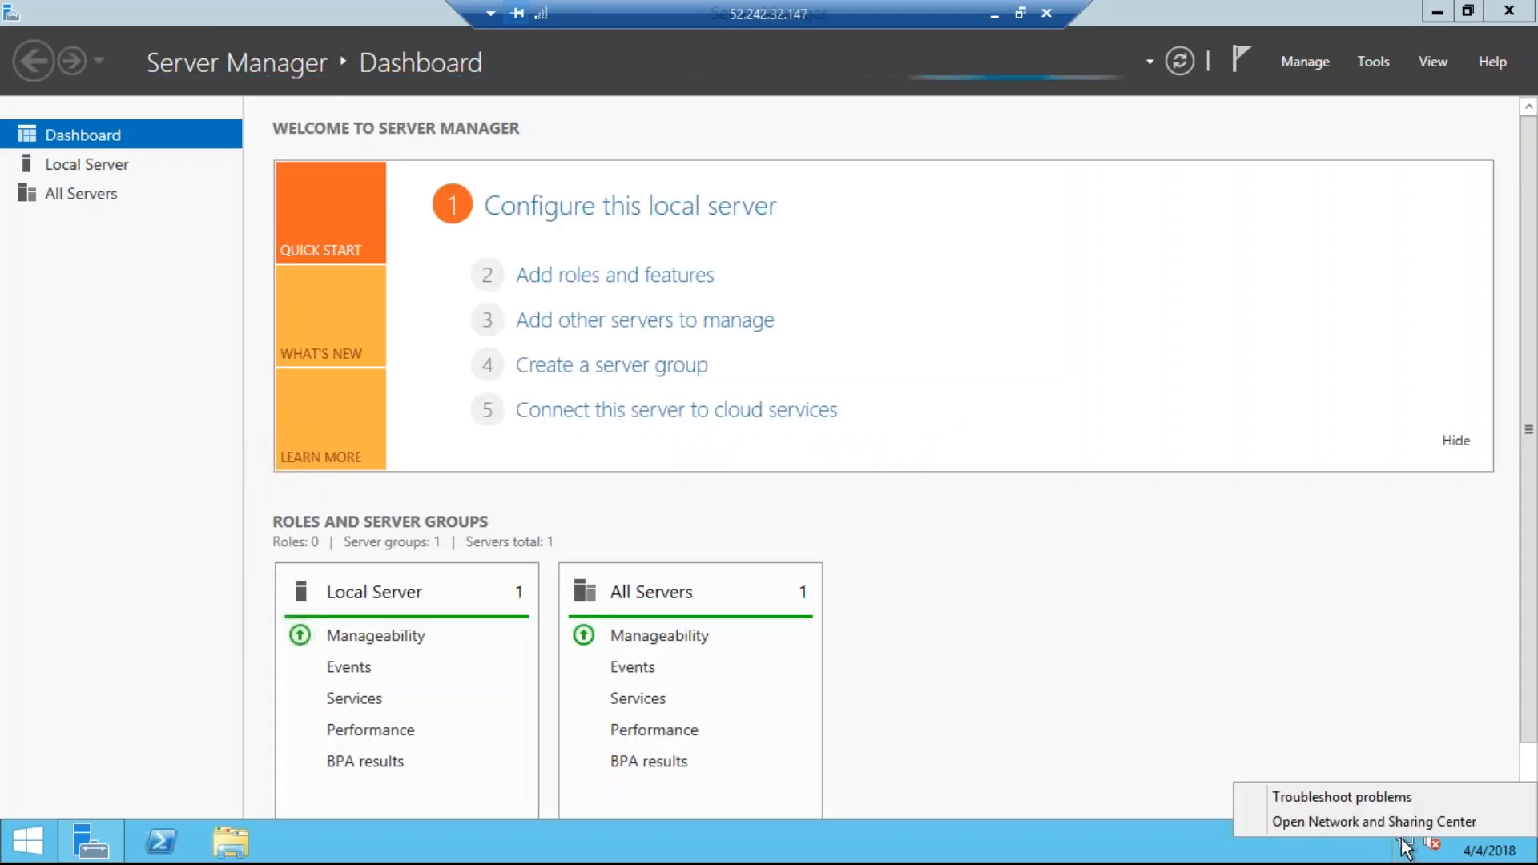
left_click(840, 859)
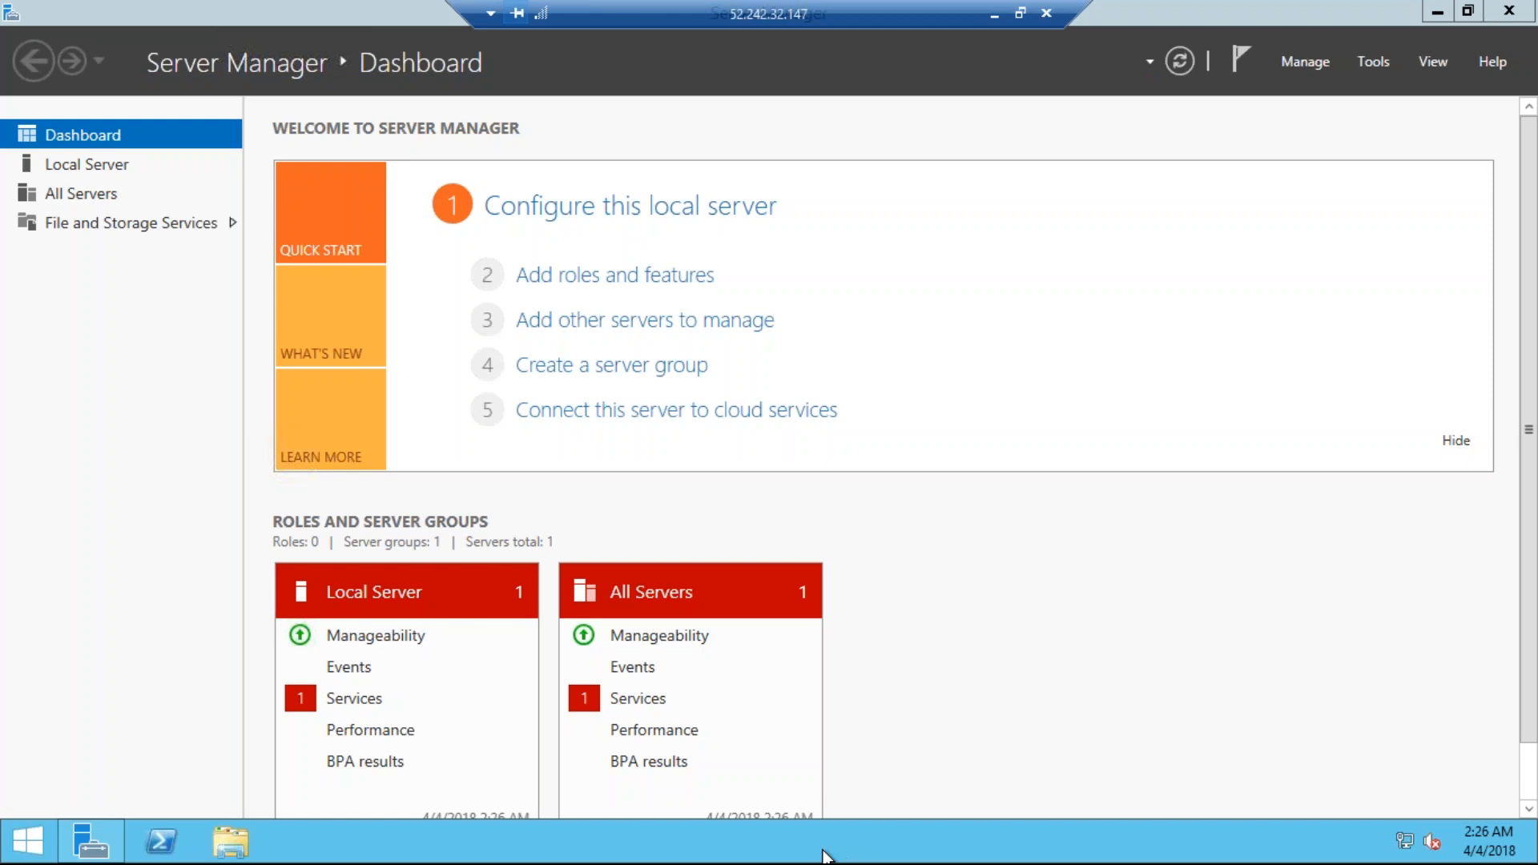
left_click(57, 166)
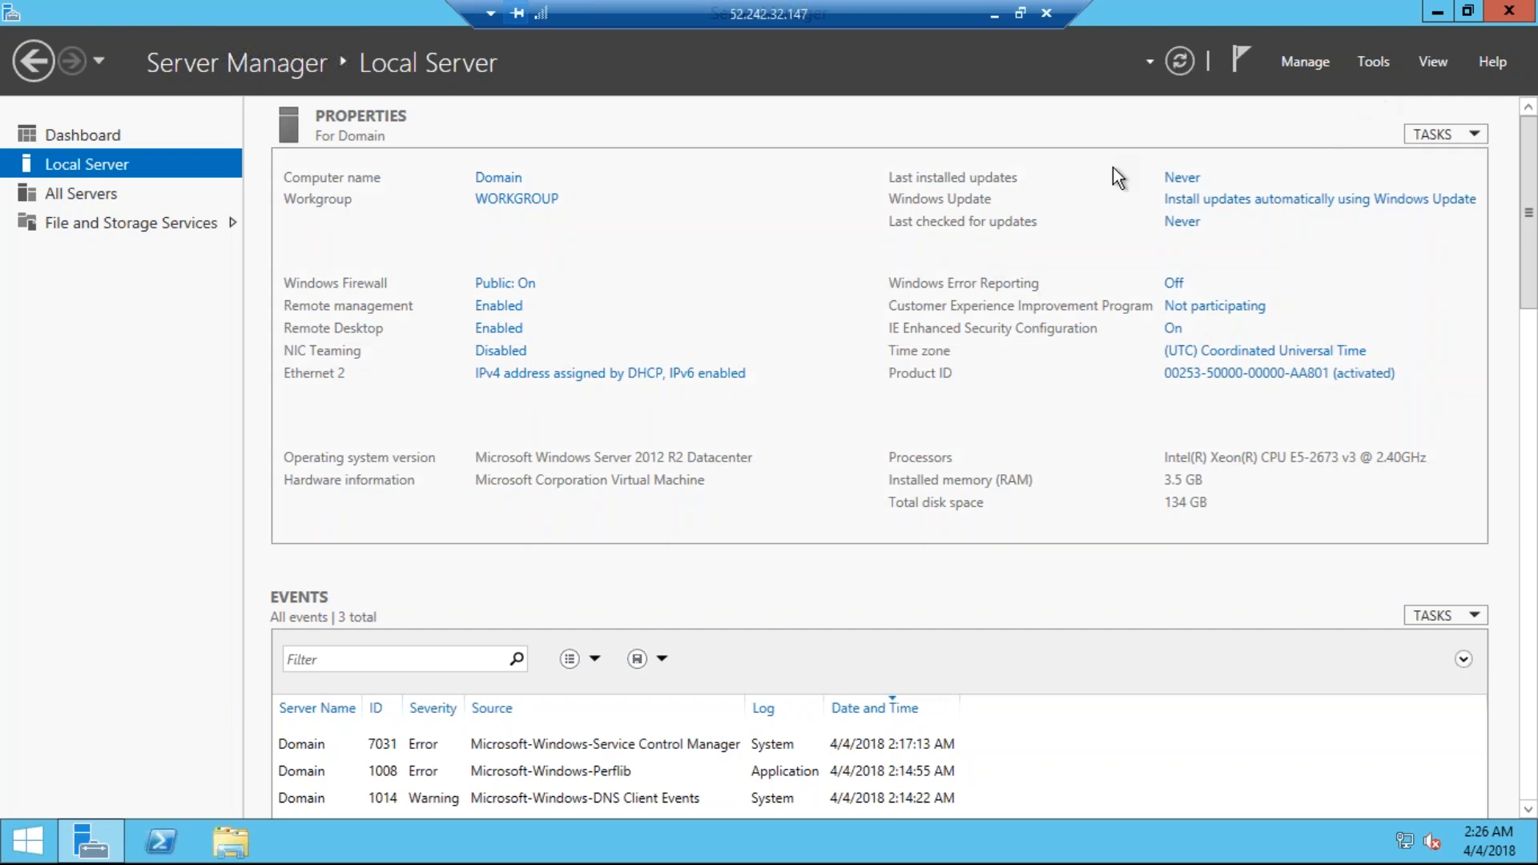
- Set Windows Update to 'Never check for updates' with recommended and Microsoft product updates unchecked
left_click(1193, 207)
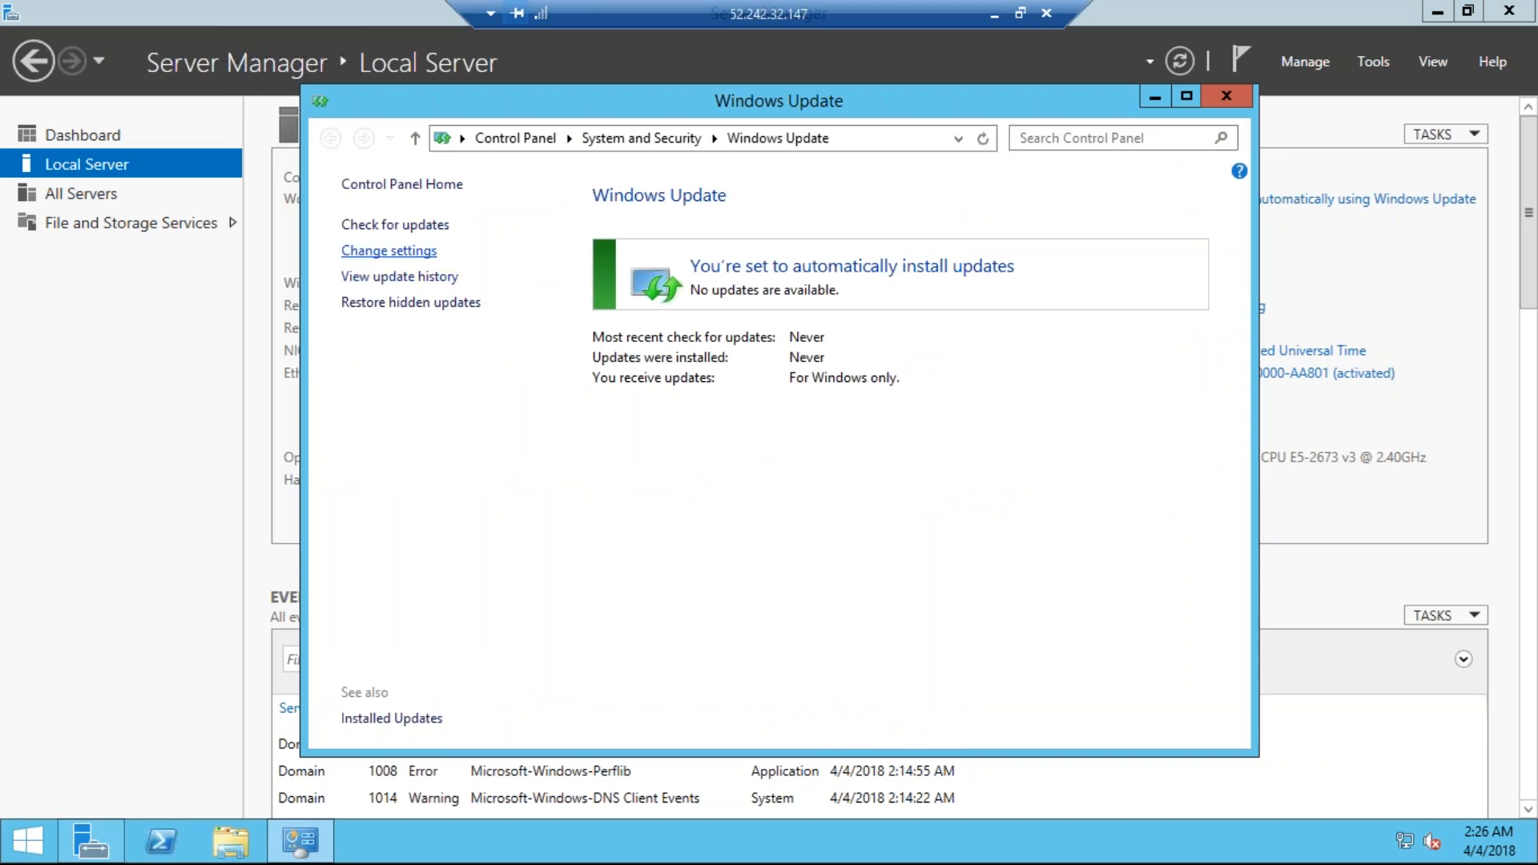
left_click(388, 251)
left_click(599, 320)
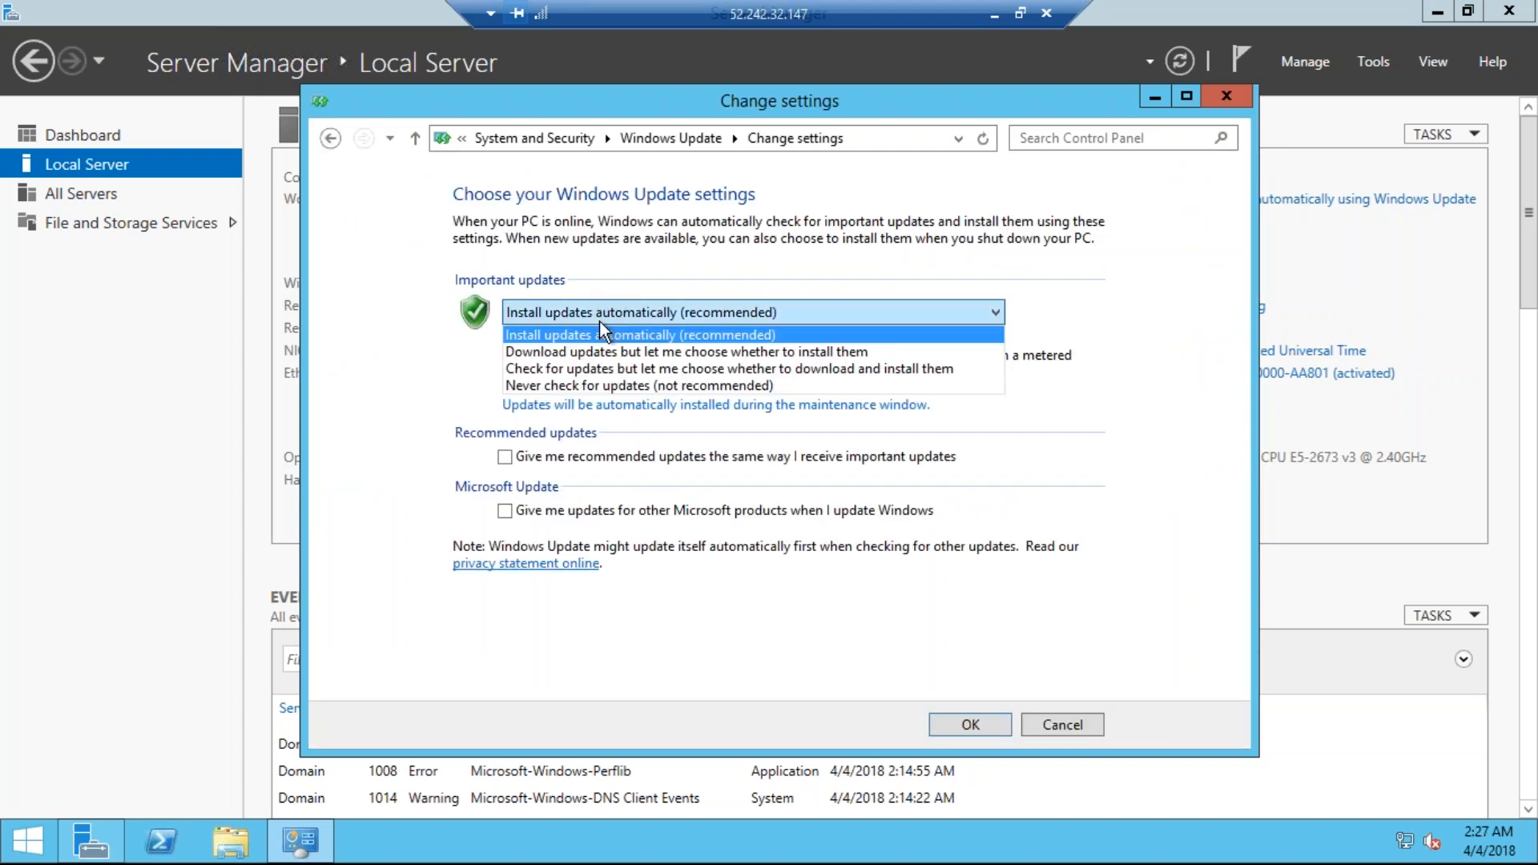
left_click(545, 380)
left_click(514, 410)
left_click(504, 463)
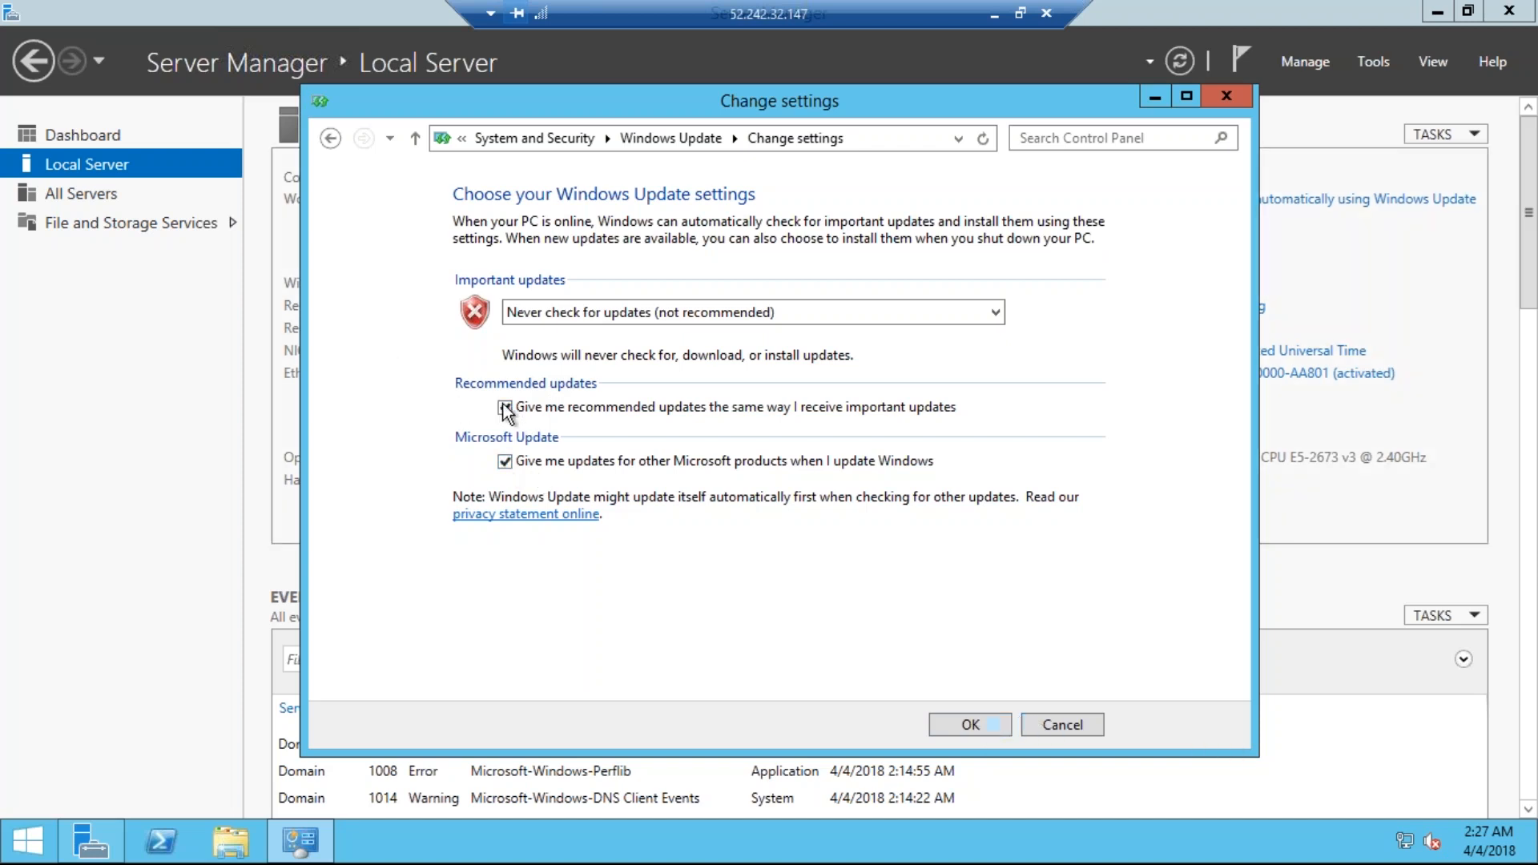
left_click(499, 460)
left_click(969, 725)
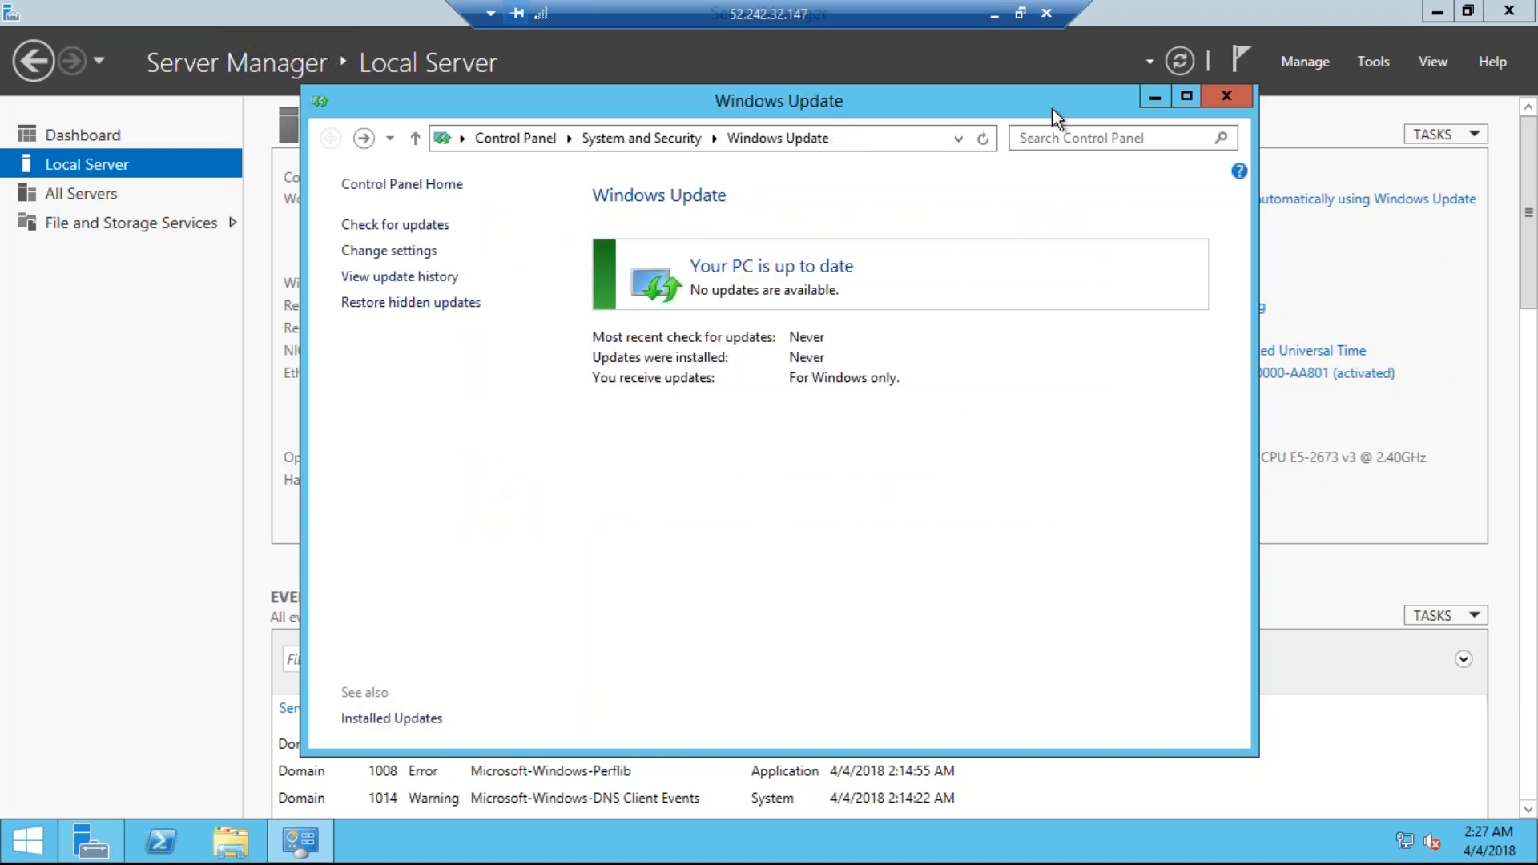
left_click(1225, 98)
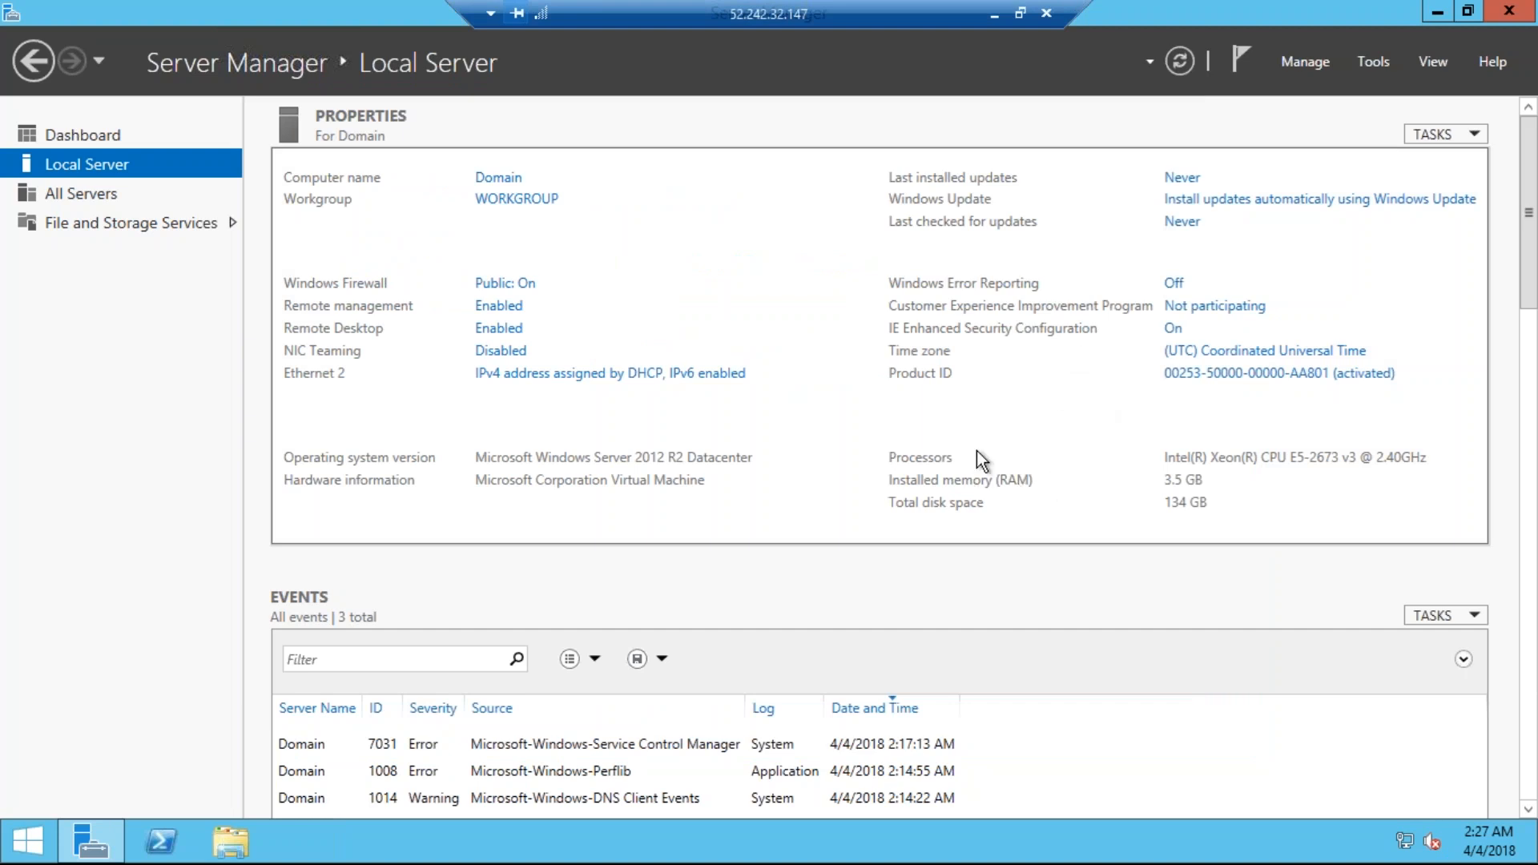
- Switch IE Enhanced Security Configuration to Off and confirm with OK
left_click(1171, 329)
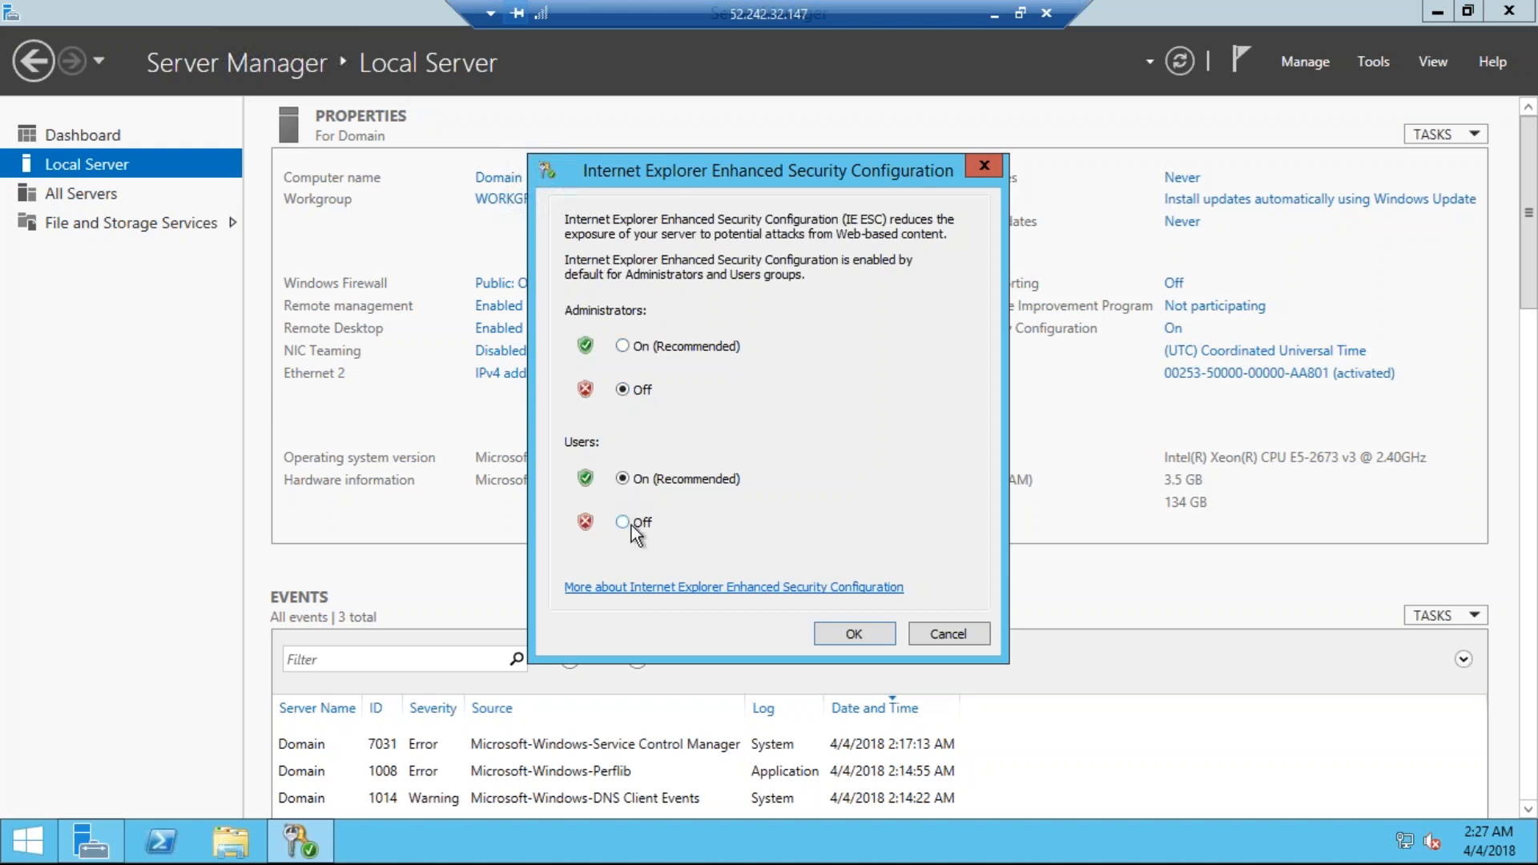
left_click(830, 627)
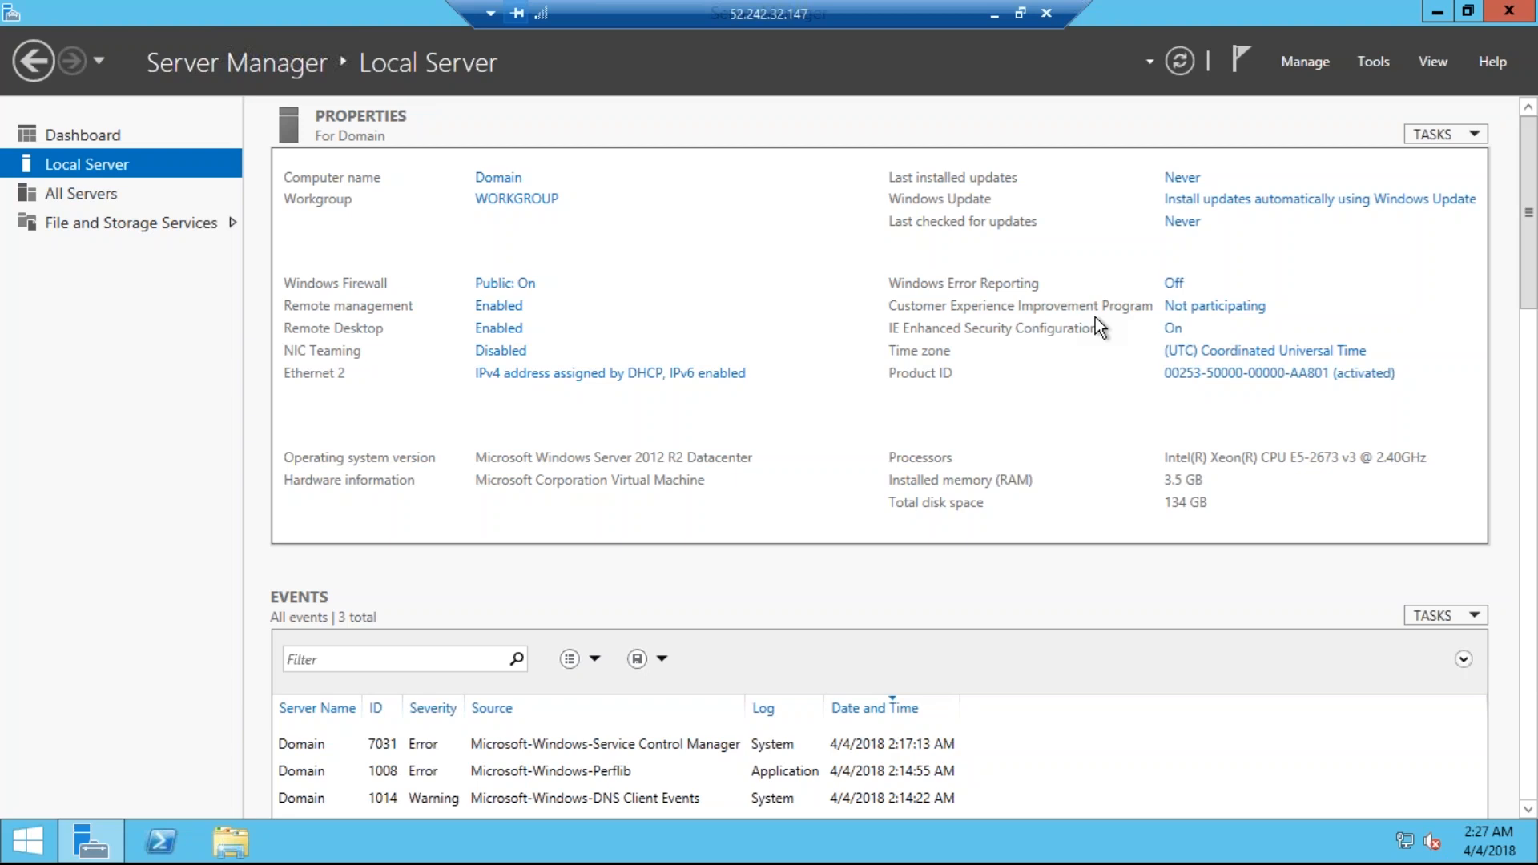
- Uncheck Internet Protocol Version 6 on the Ethernet 2 adapter, confirm, and close Network Connections
left_click(592, 373)
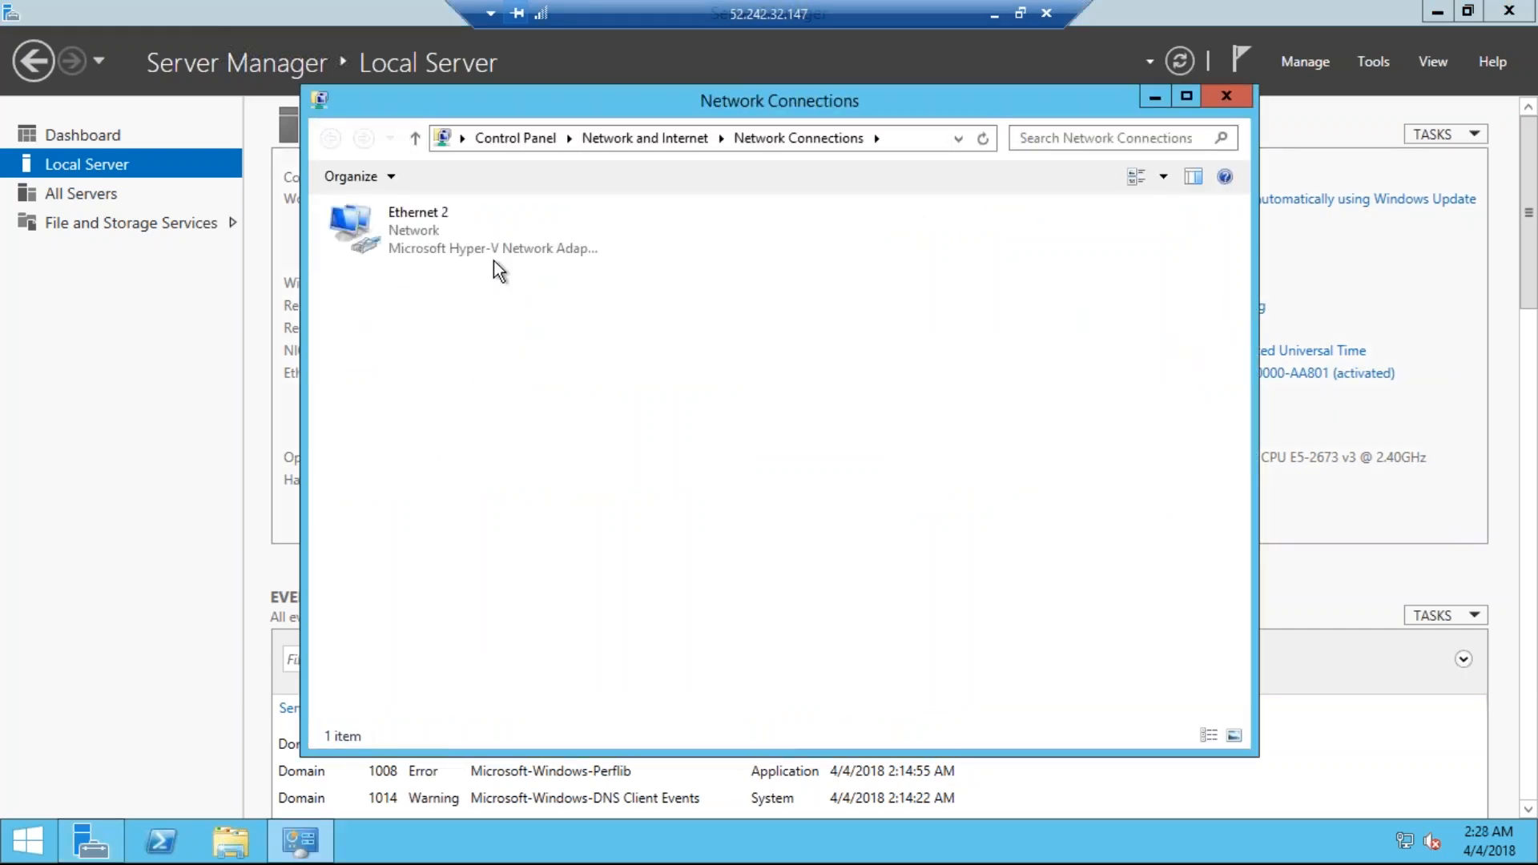
right_click(458, 241)
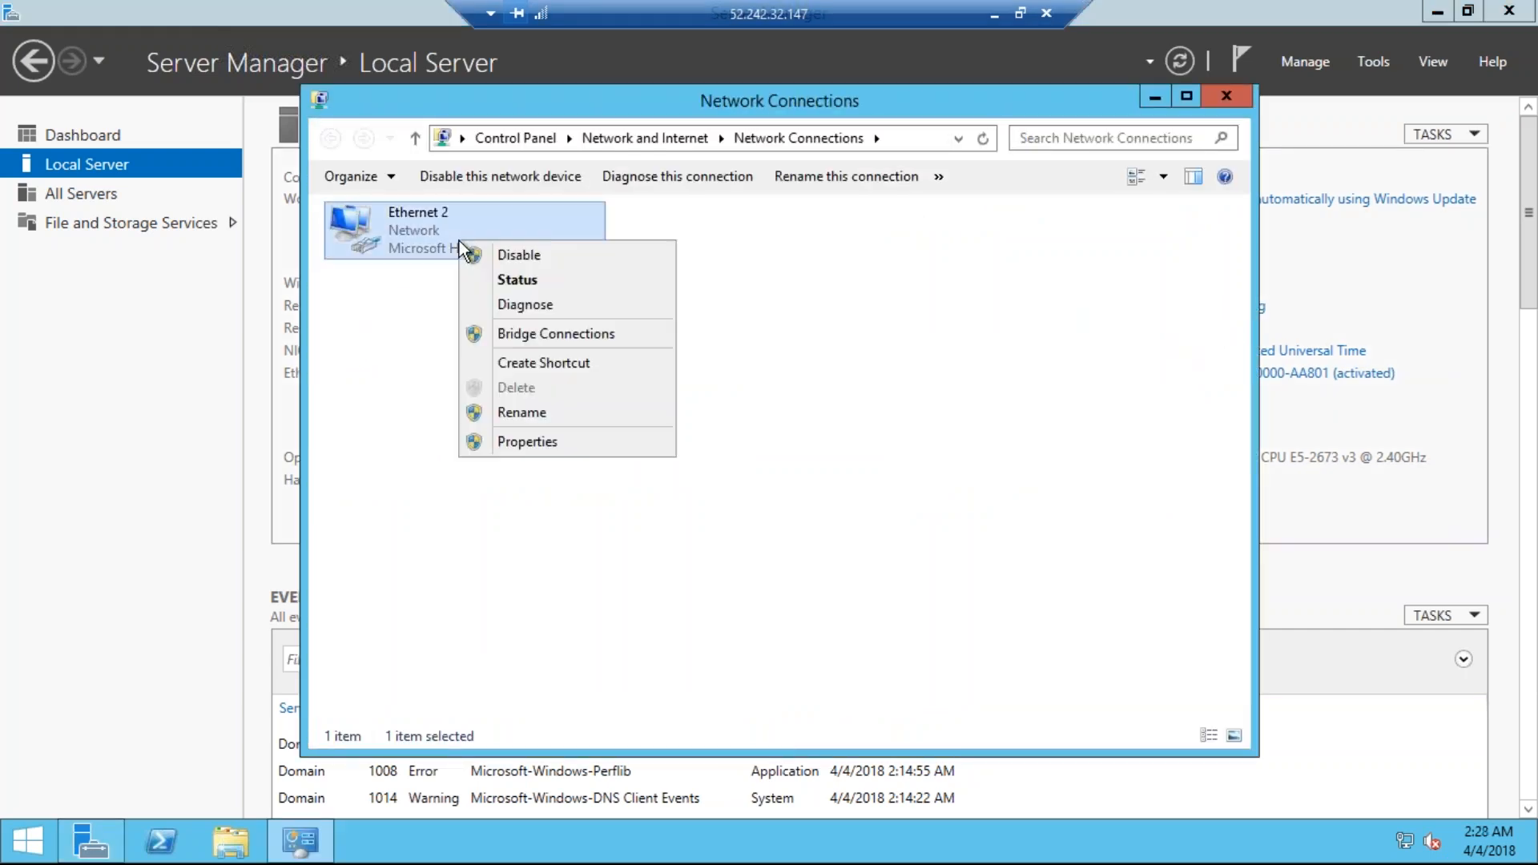
left_click(527, 441)
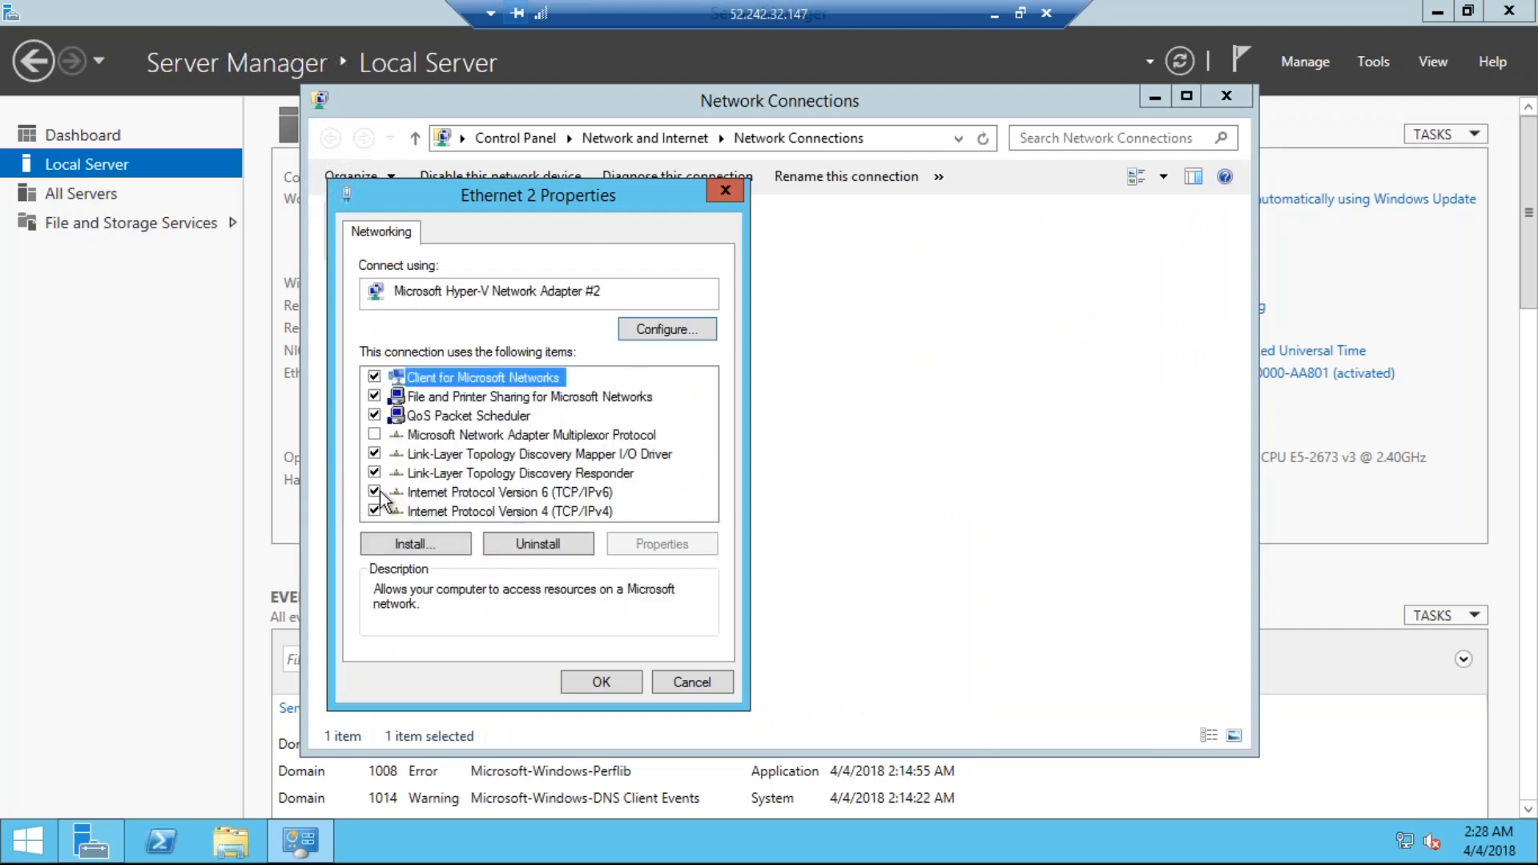
left_click(377, 492)
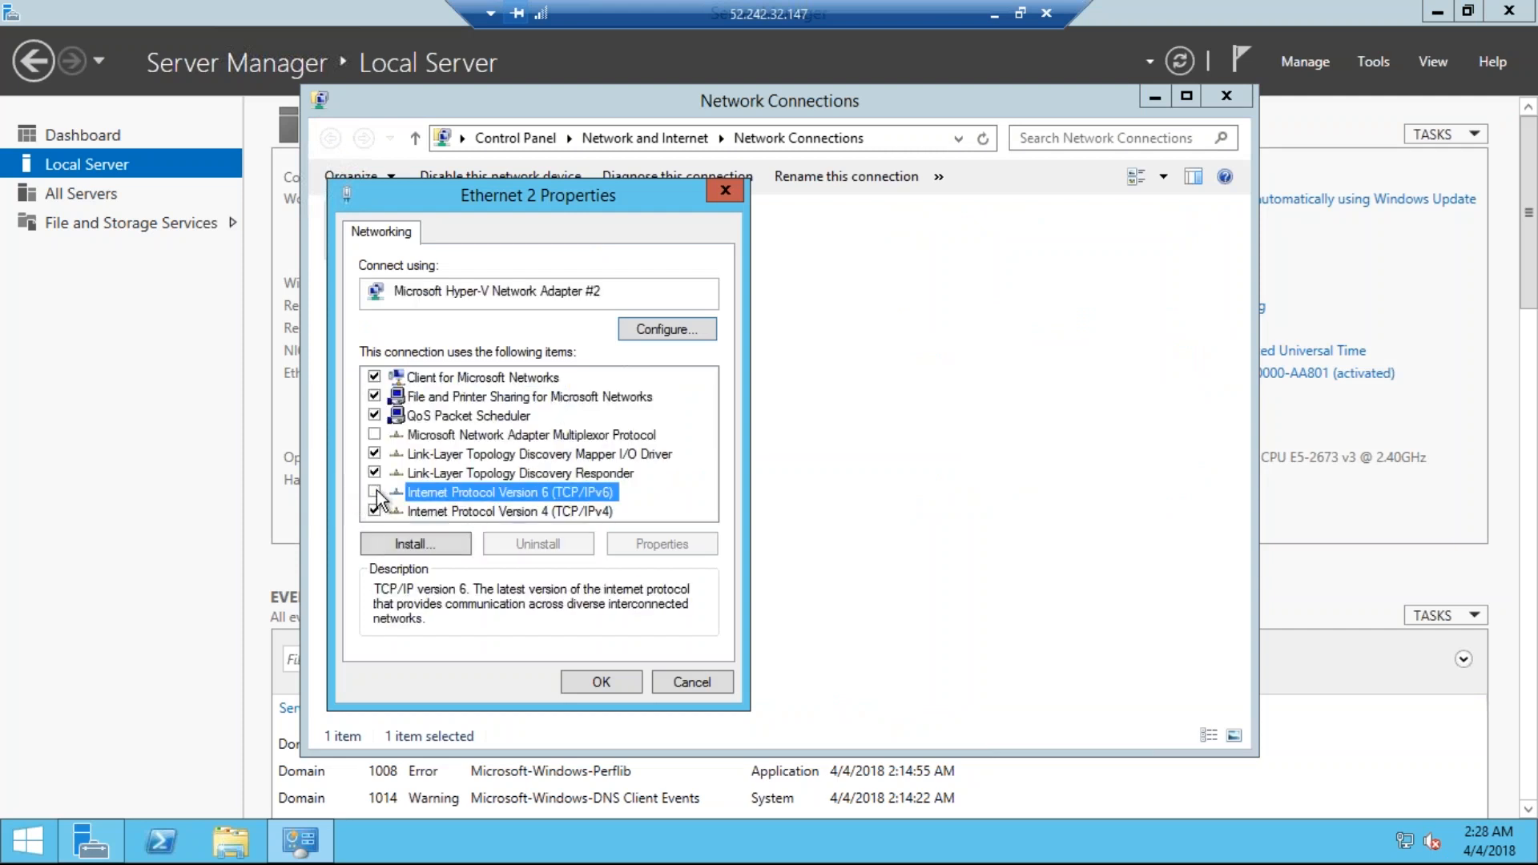
left_click(618, 677)
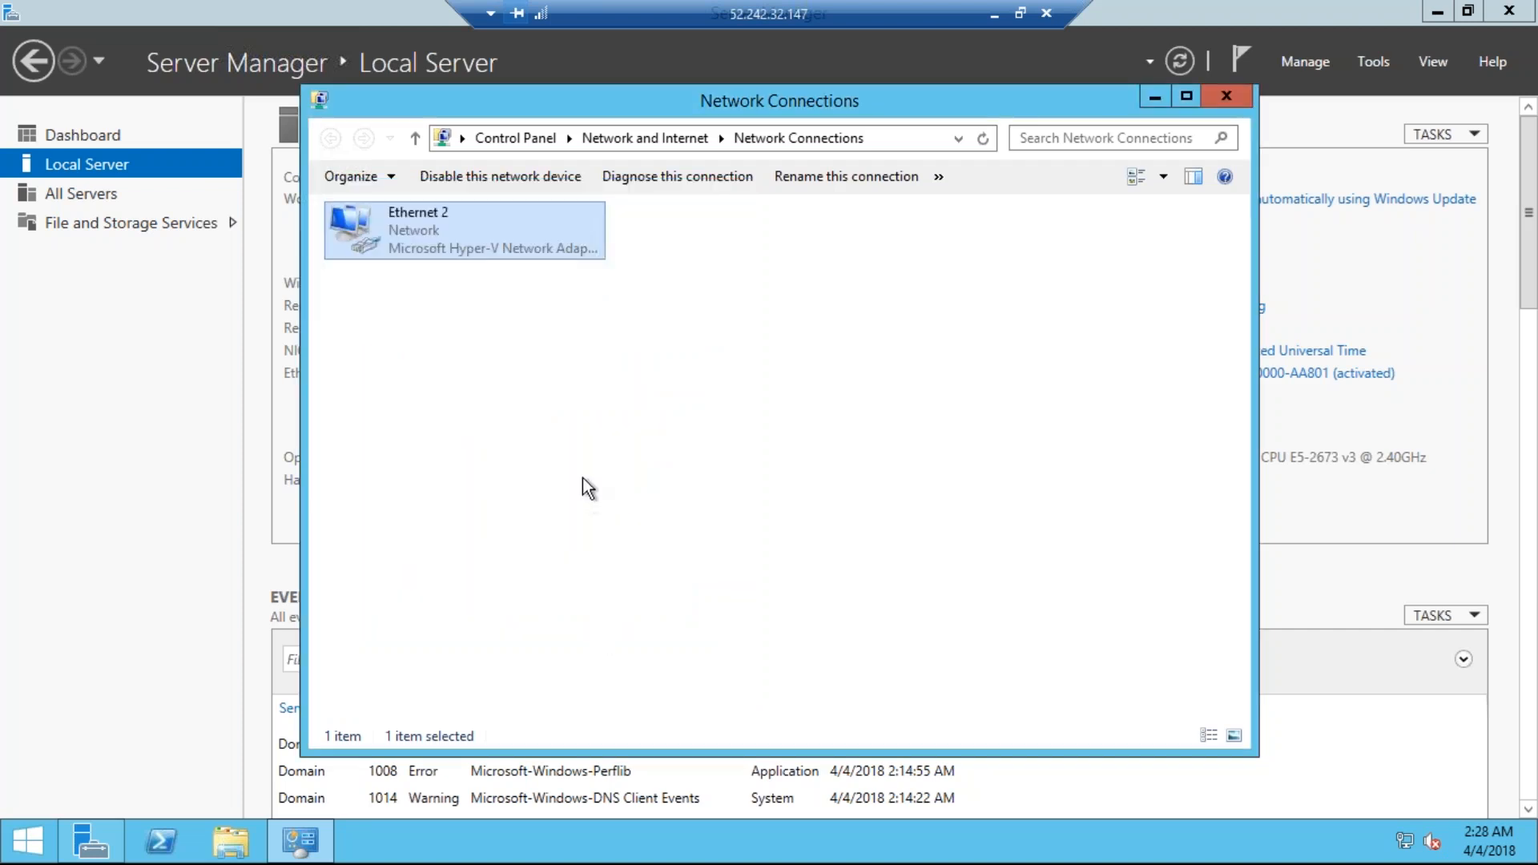
left_click(583, 477)
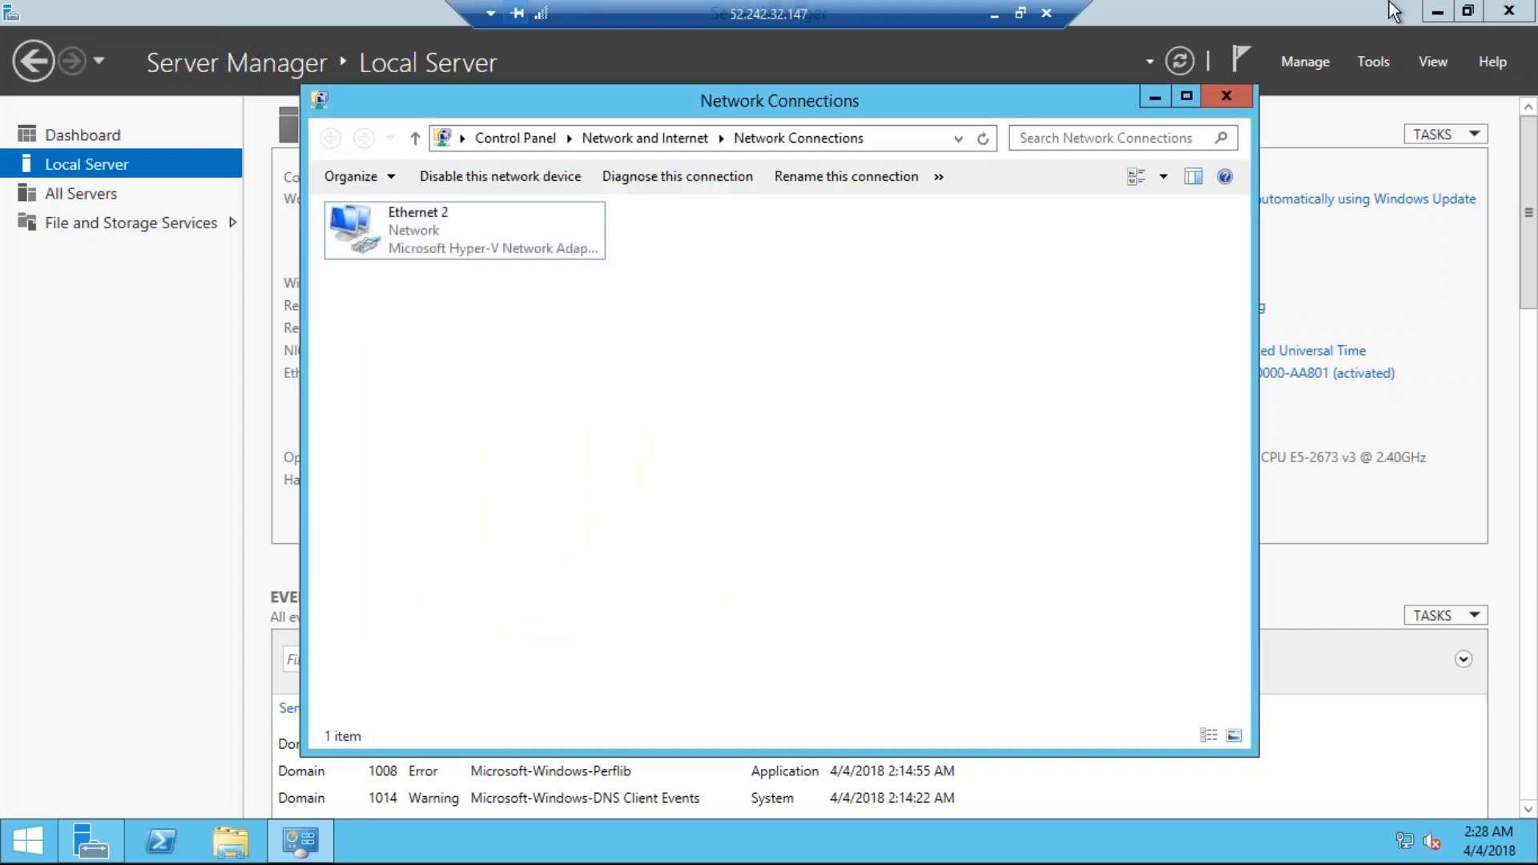
left_click(1224, 94)
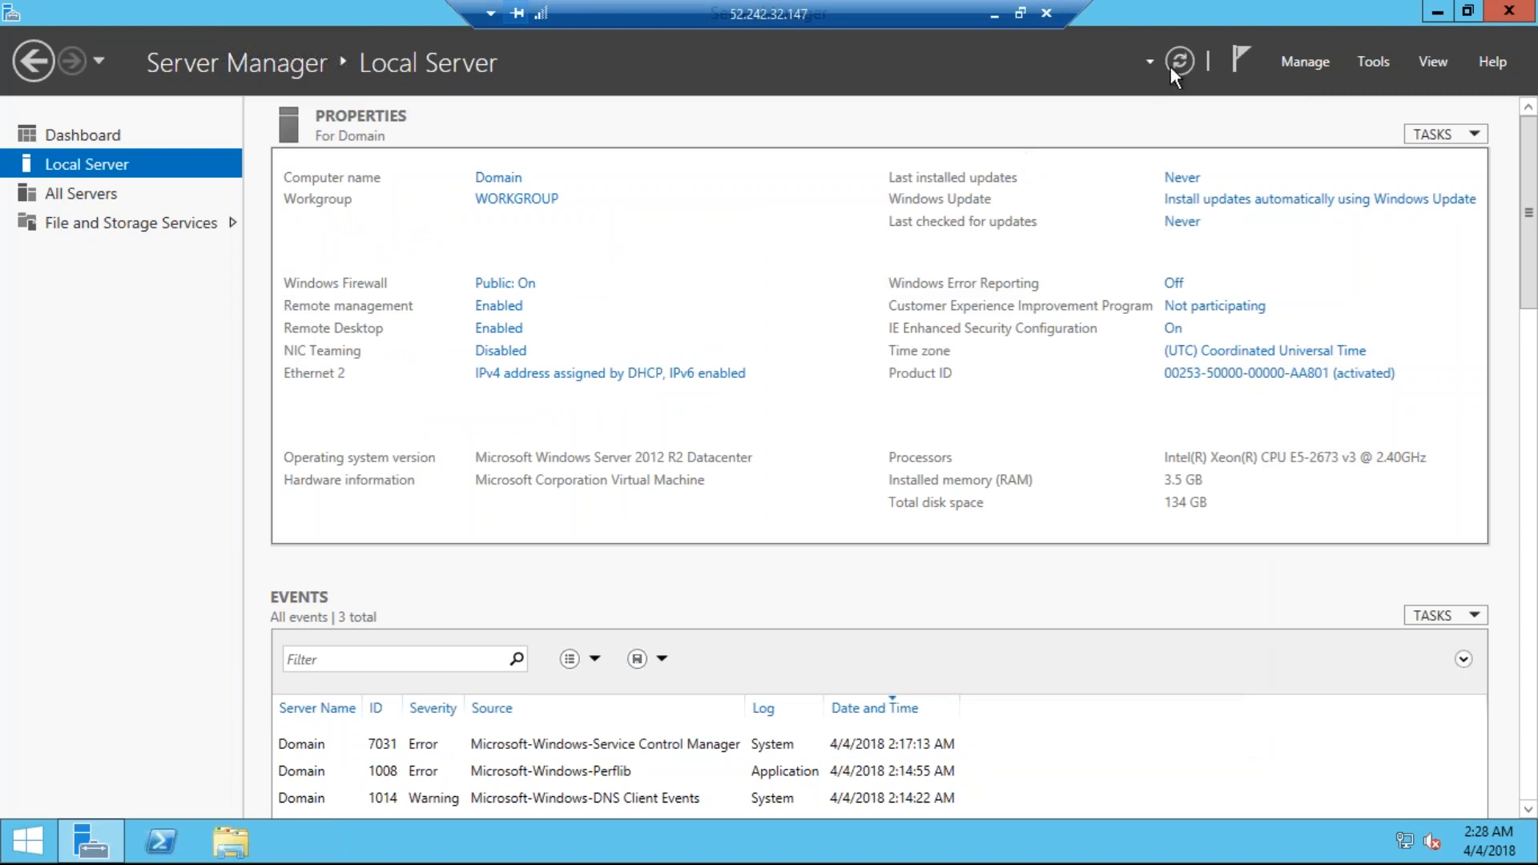
- Refresh Local Server properties so IE Enhanced Security shows Off, then open the Manage menu
left_click(1177, 64)
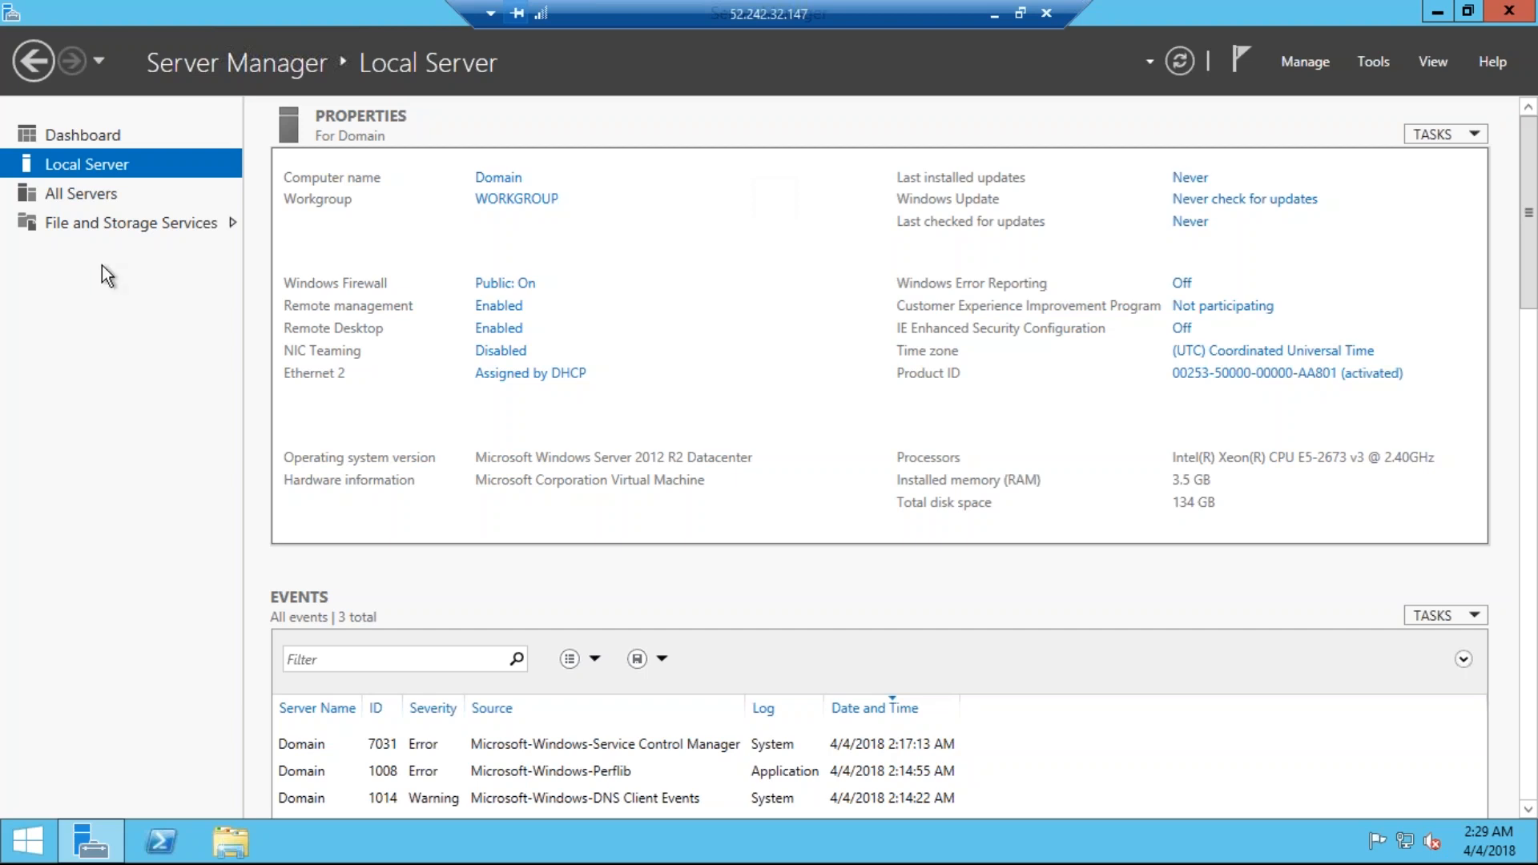
left_click(1319, 65)
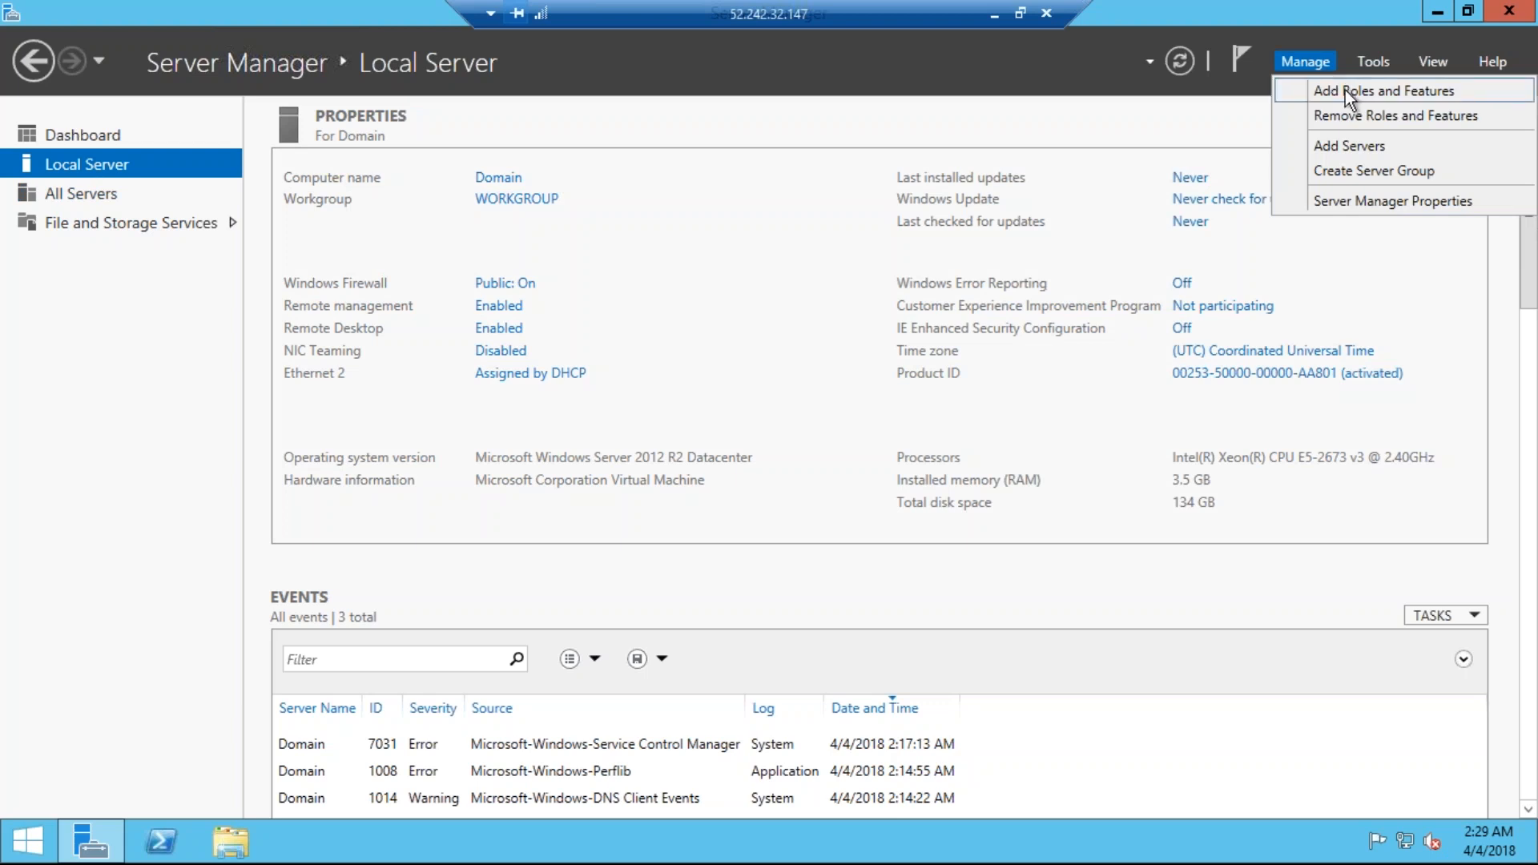
- Launch the Add Roles and Features Wizard and advance to the server roles page
left_click(1344, 90)
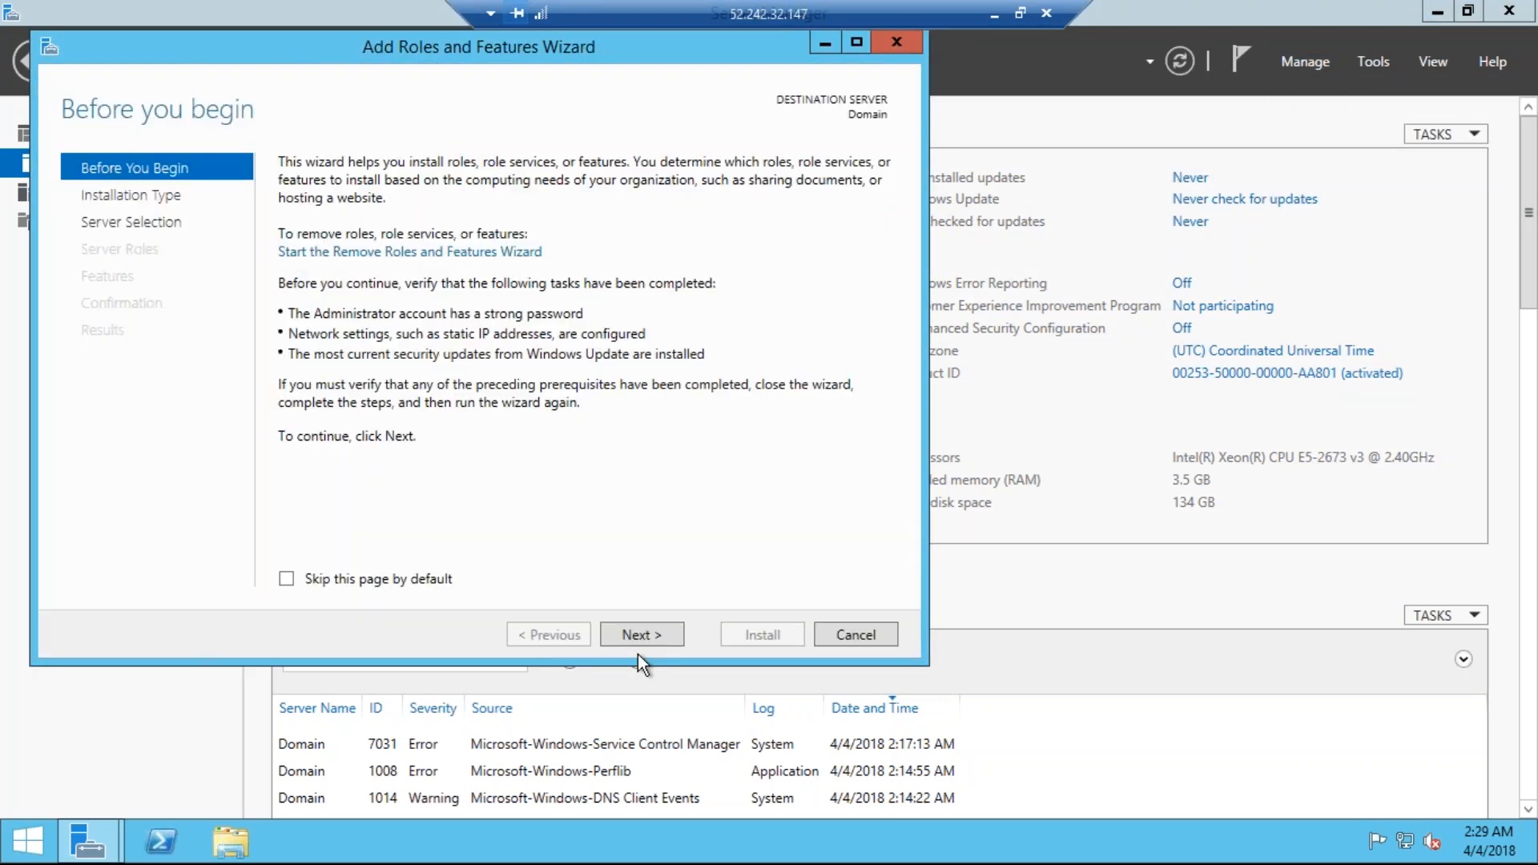
left_click(636, 631)
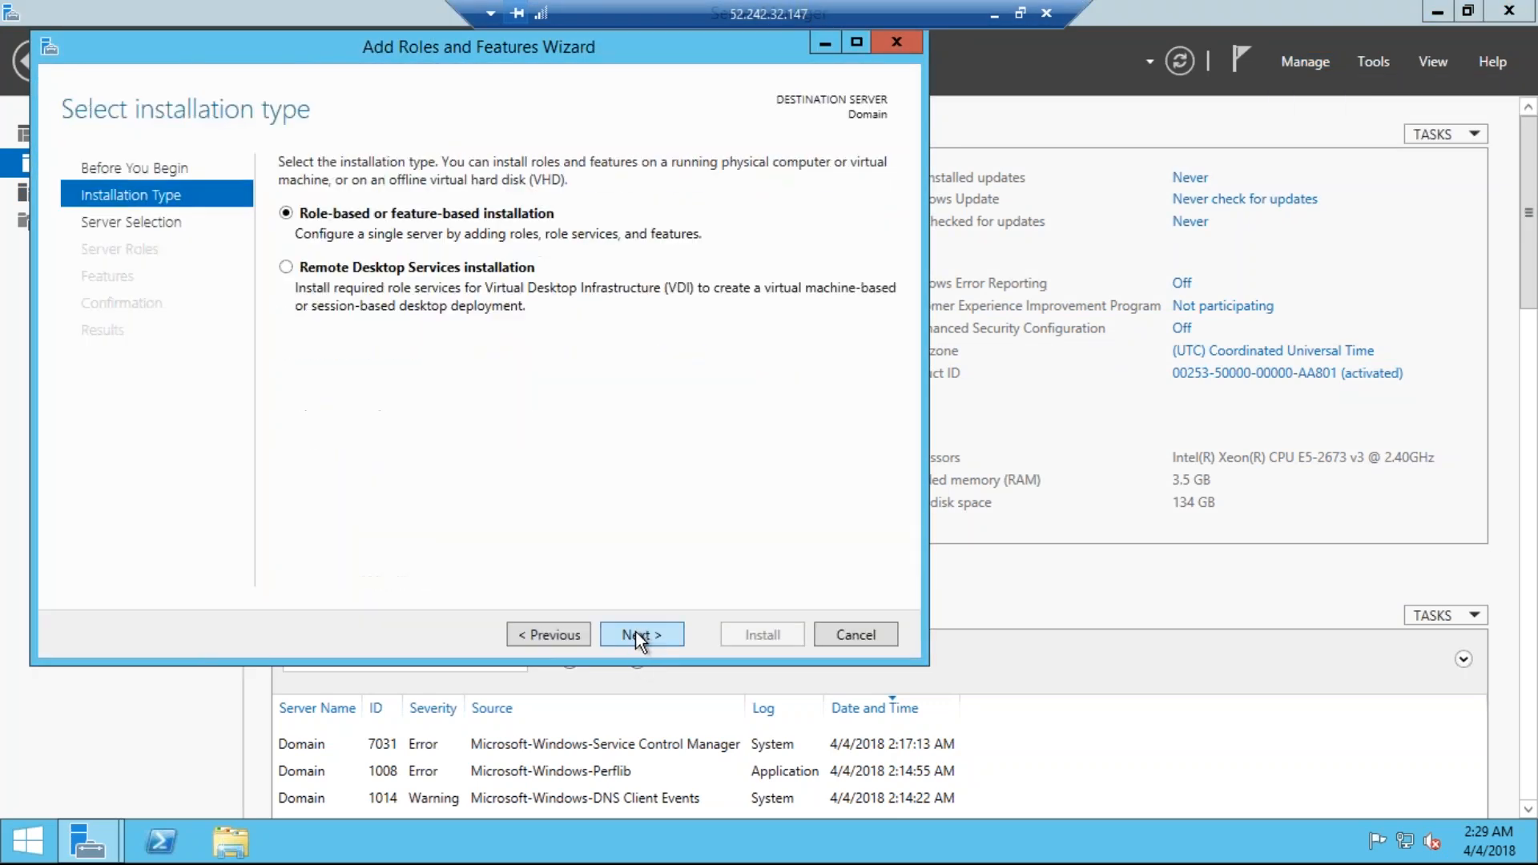
left_click(632, 632)
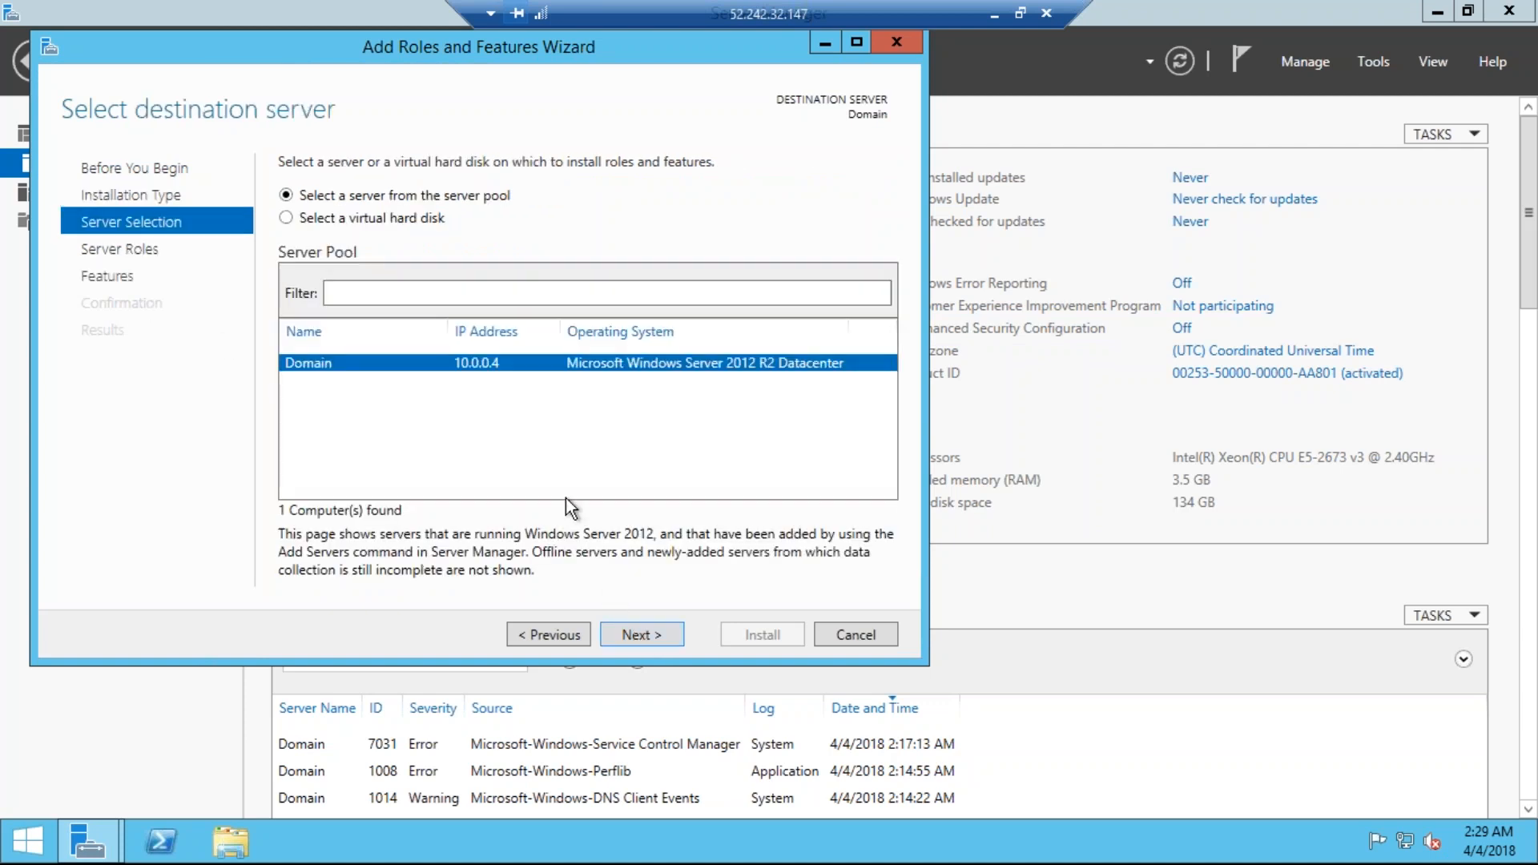
key("Return")
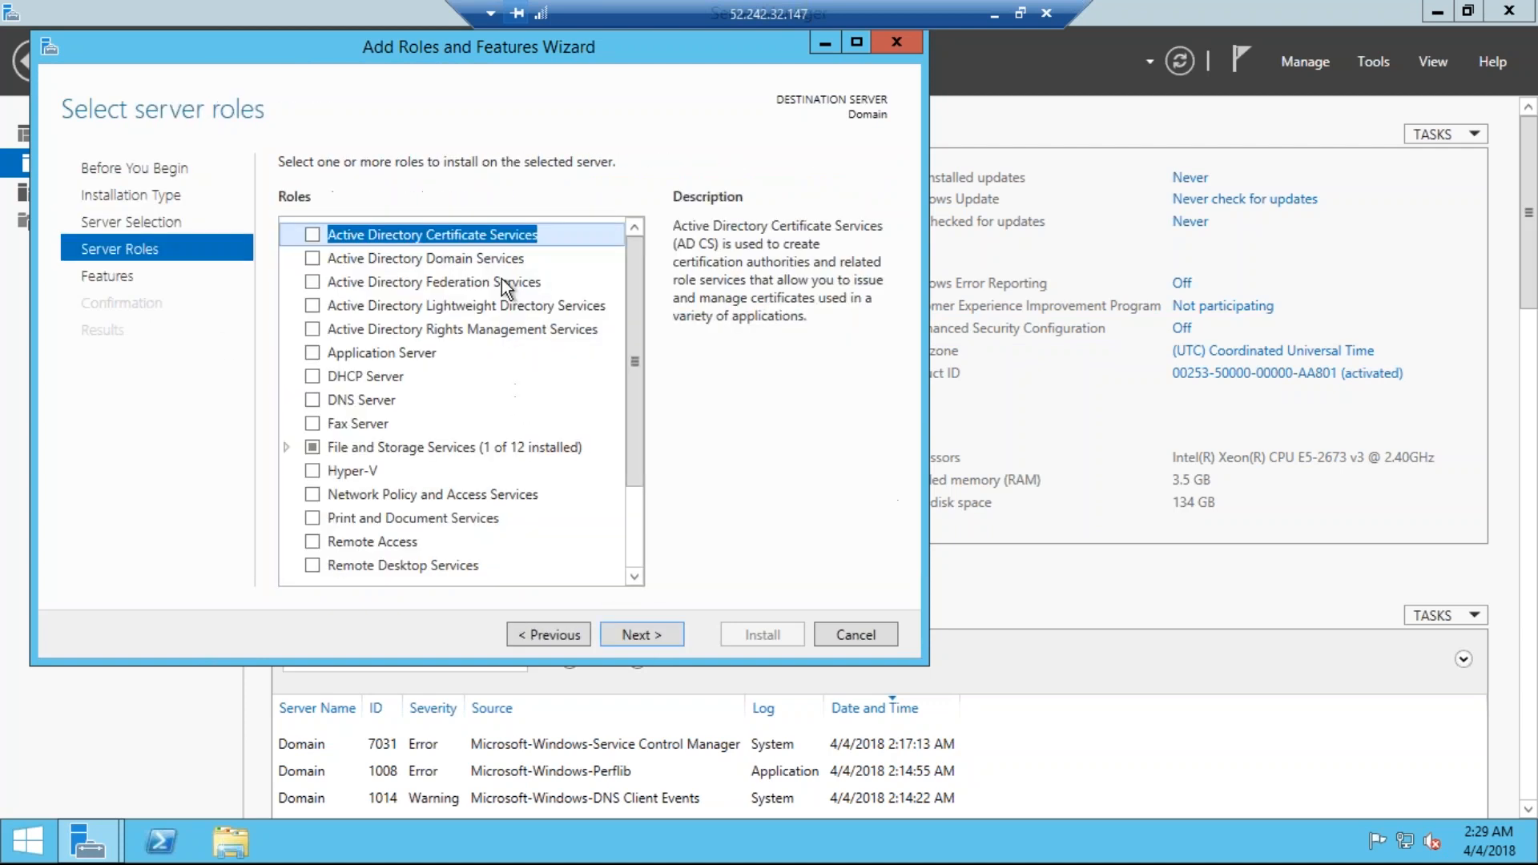
- Select Active Directory Domain Services with its management features and install it
left_click(314, 259)
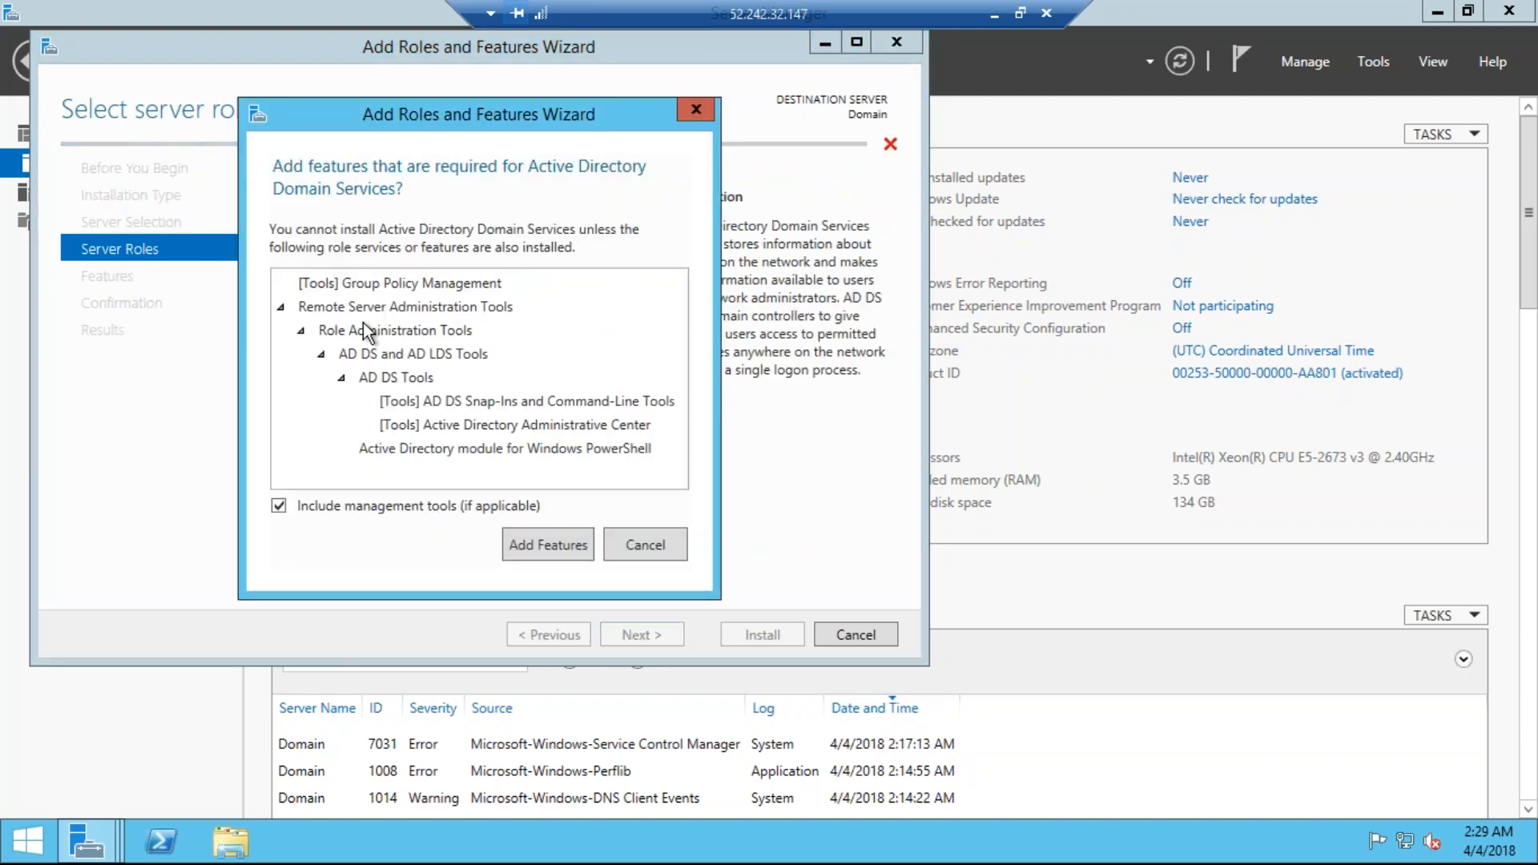
left_click(543, 545)
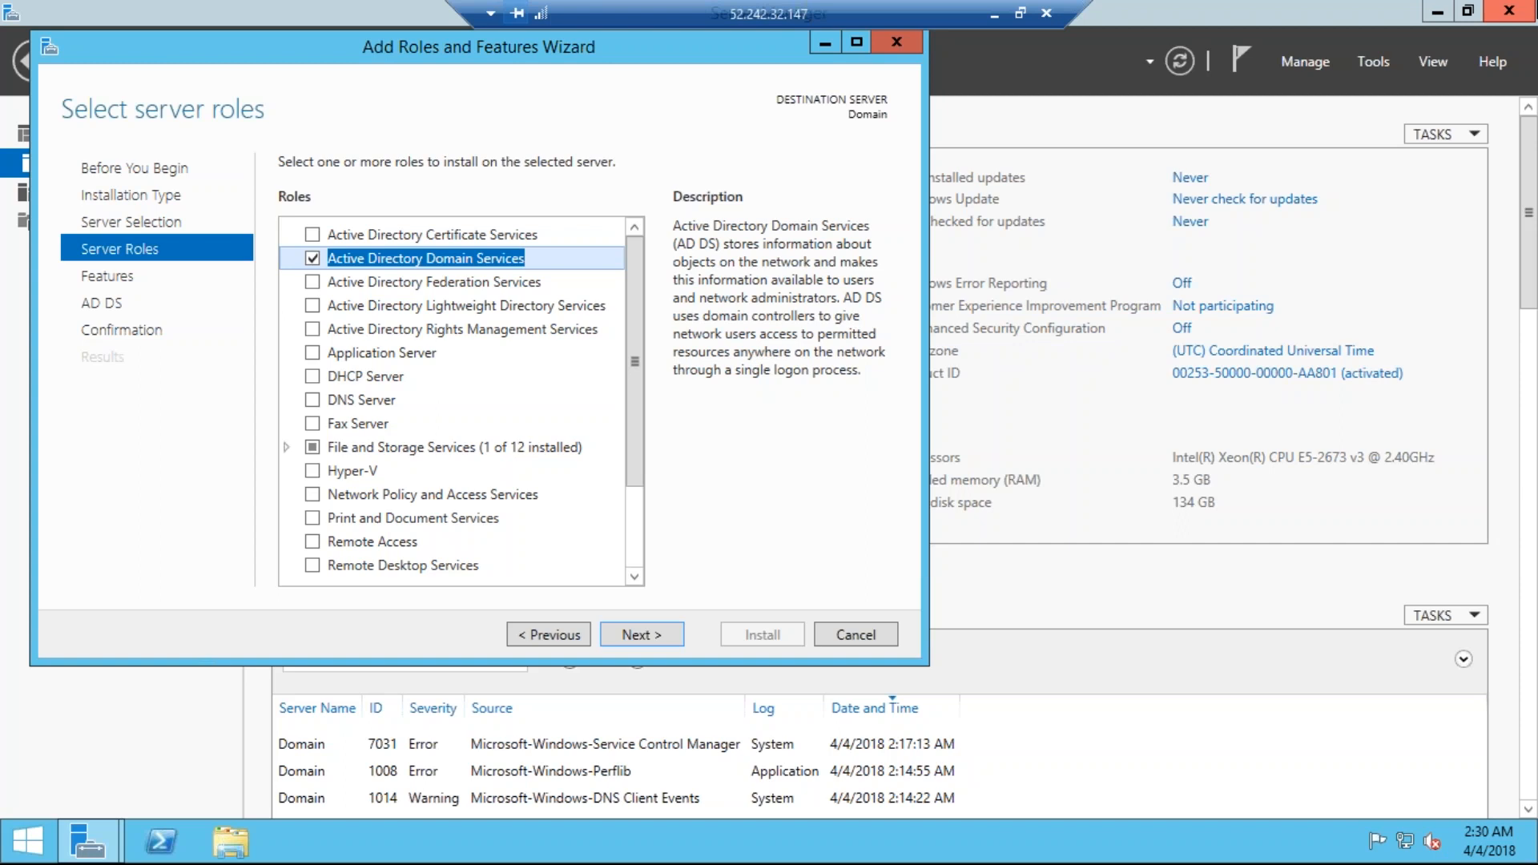
left_click(660, 637)
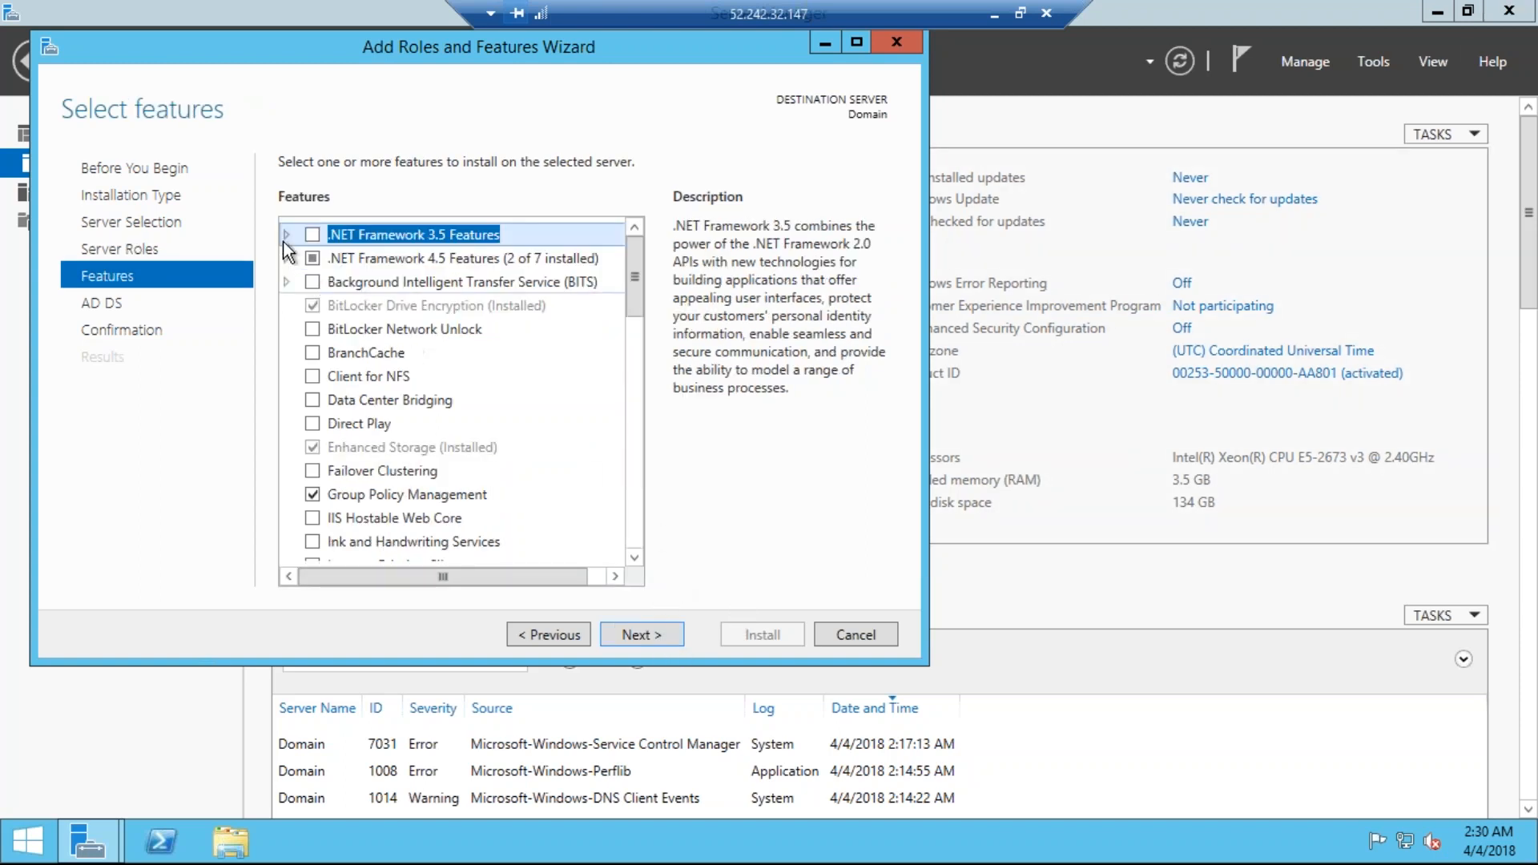
left_click(613, 638)
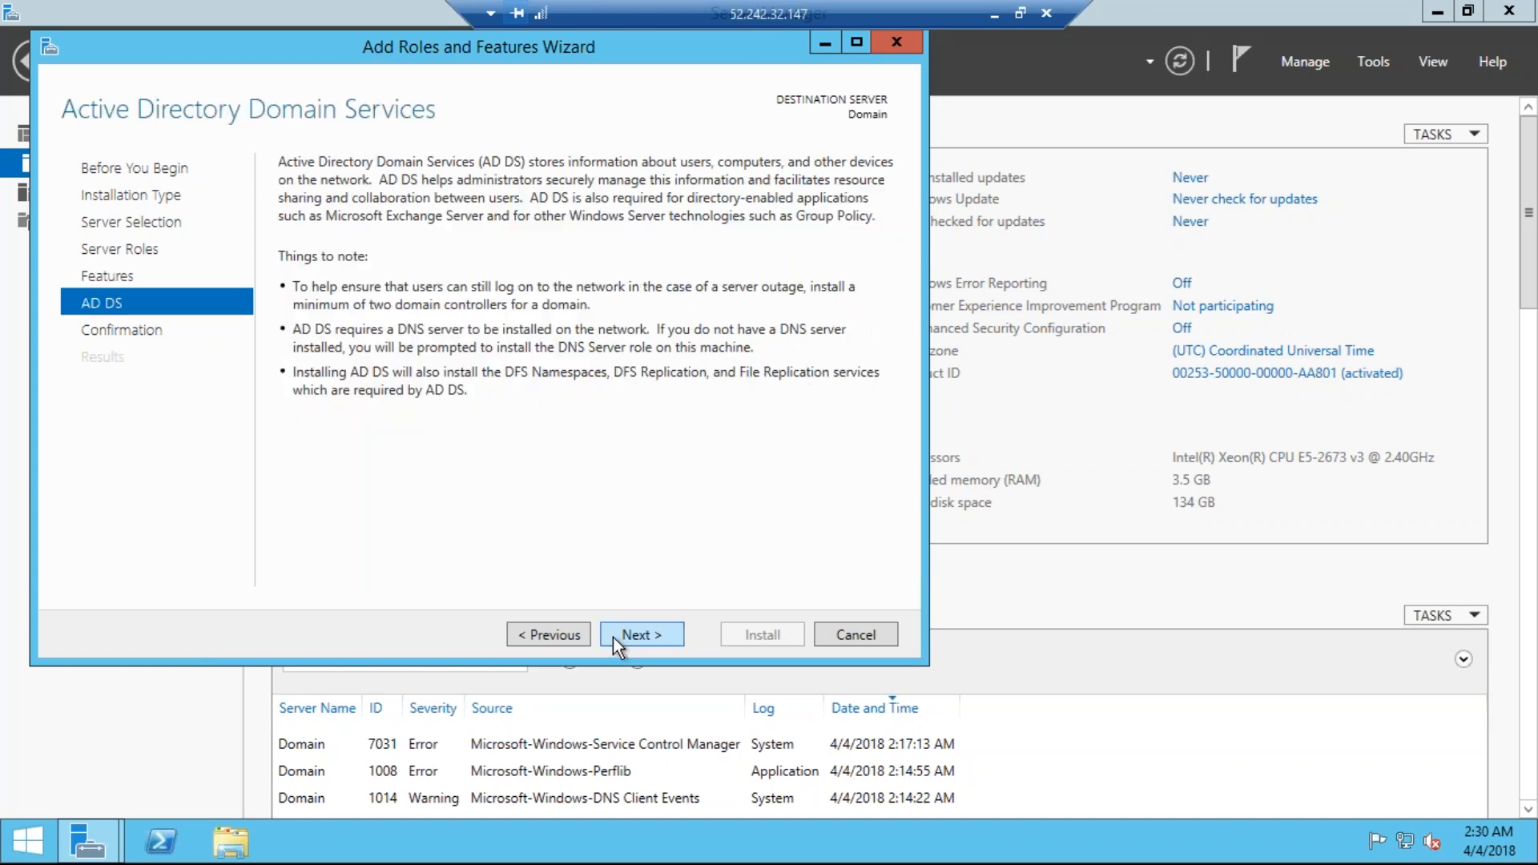
left_click(629, 633)
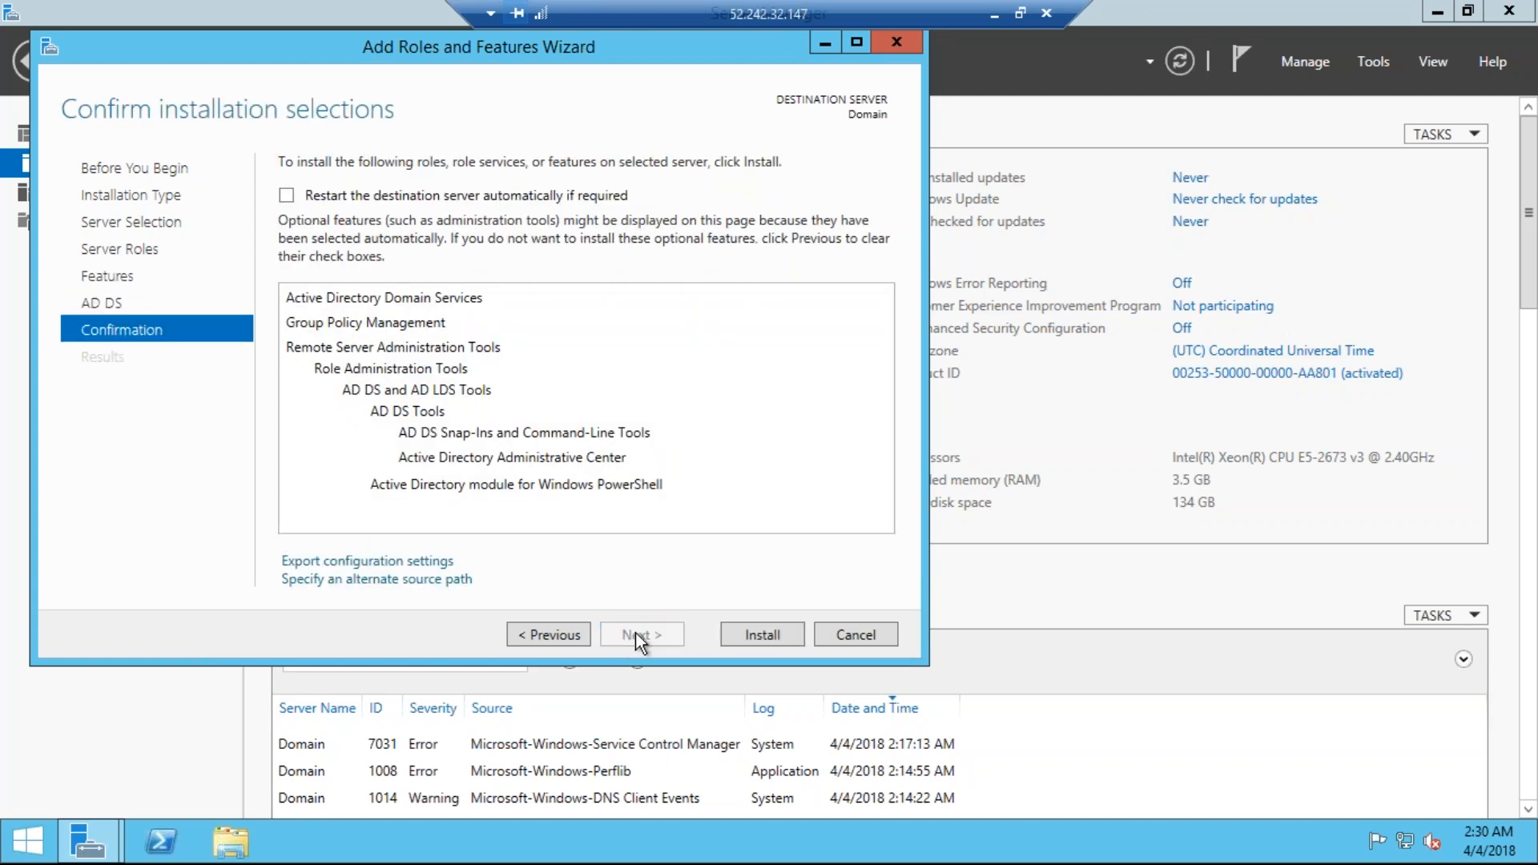
left_click(745, 632)
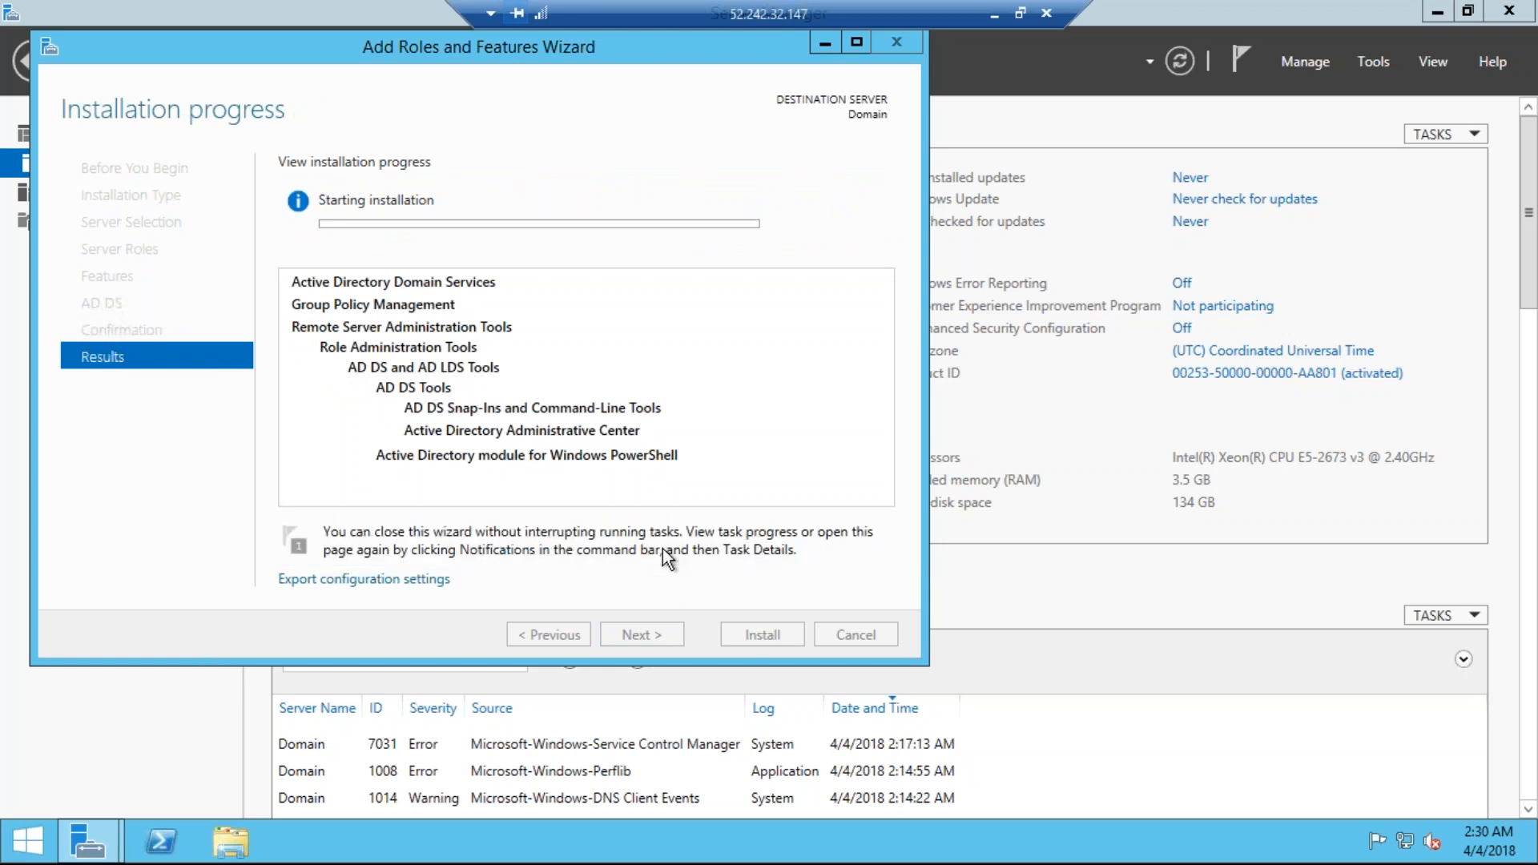
- Download and open Database.rdp from the Azure portal, connecting despite the publisher warning
left_click(993, 14)
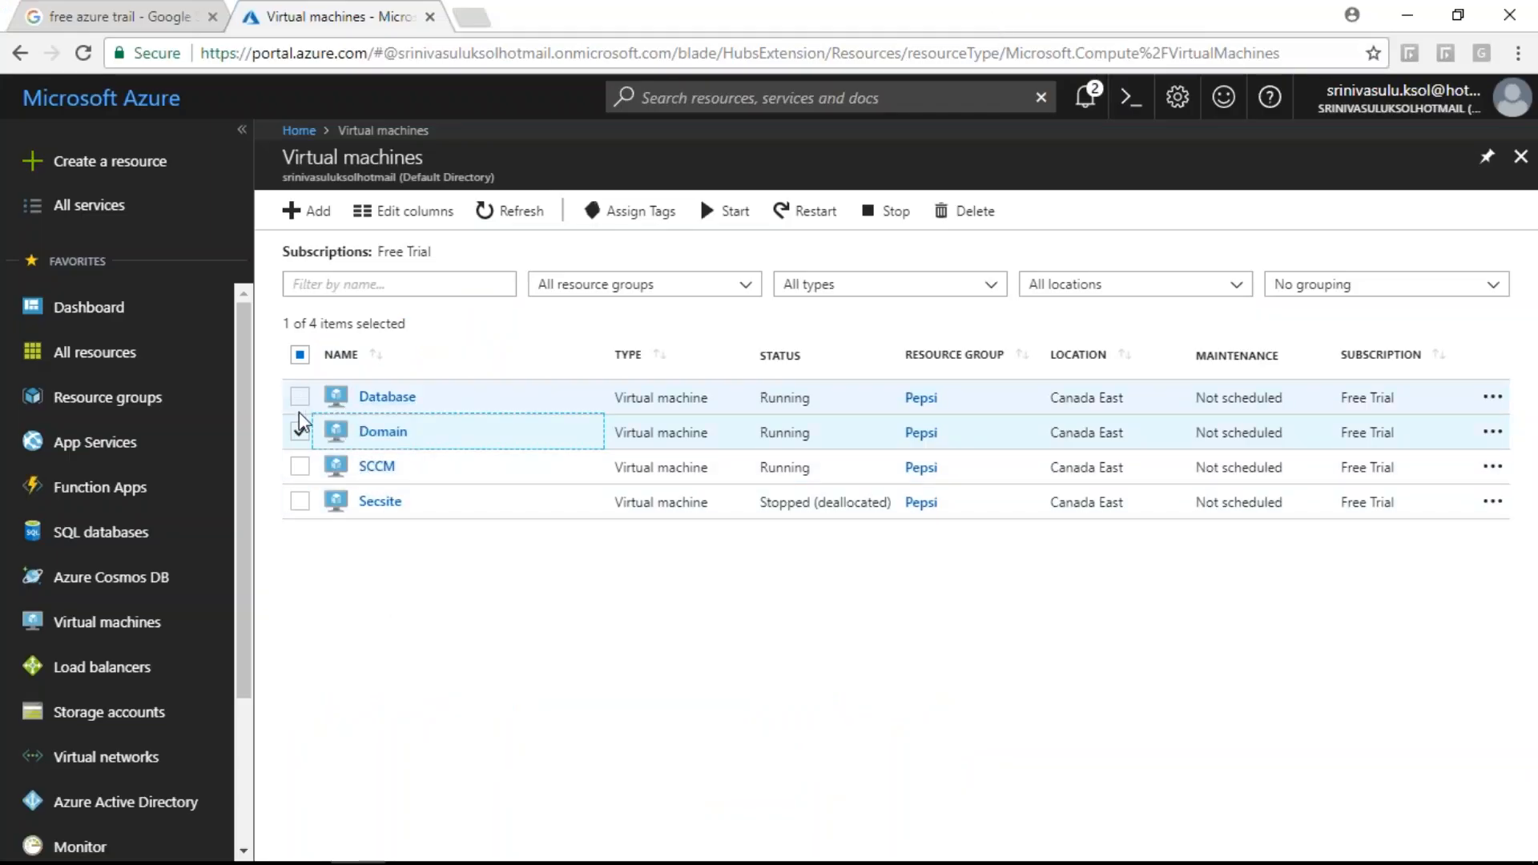
right_click(379, 404)
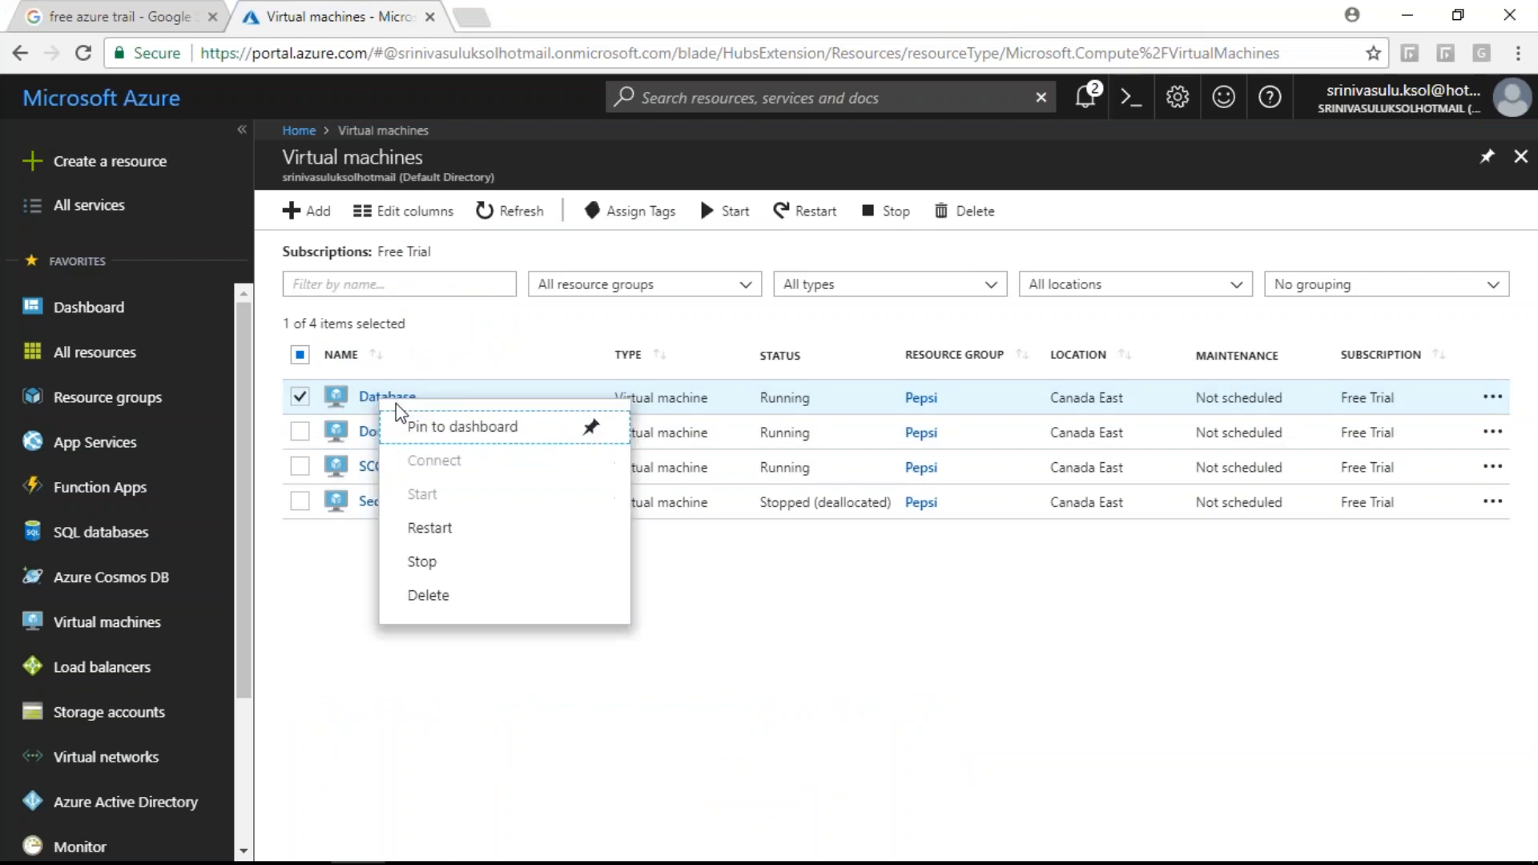
left_click(429, 459)
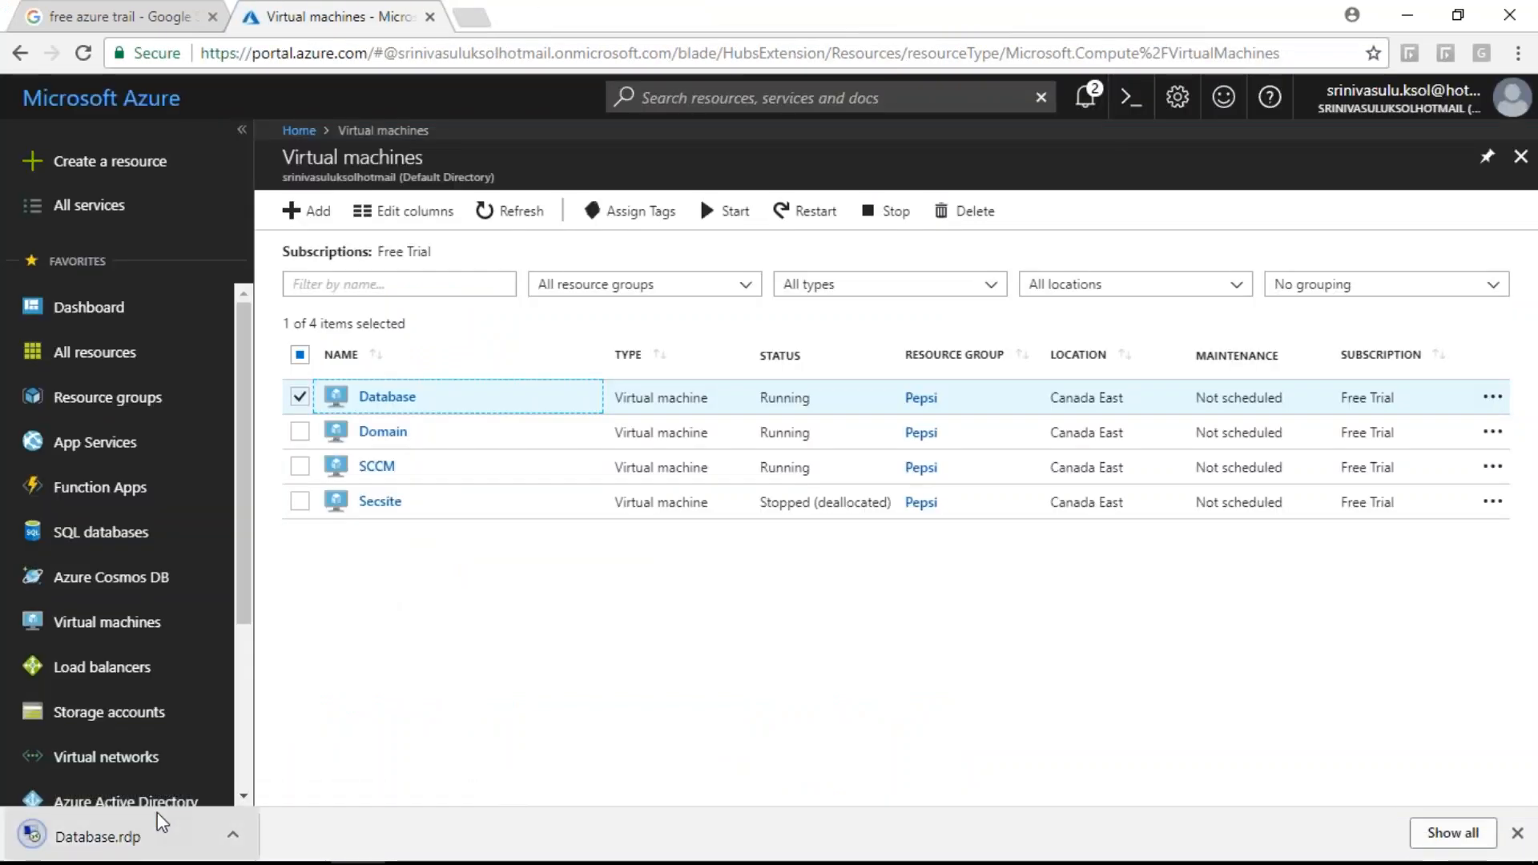
left_click(161, 831)
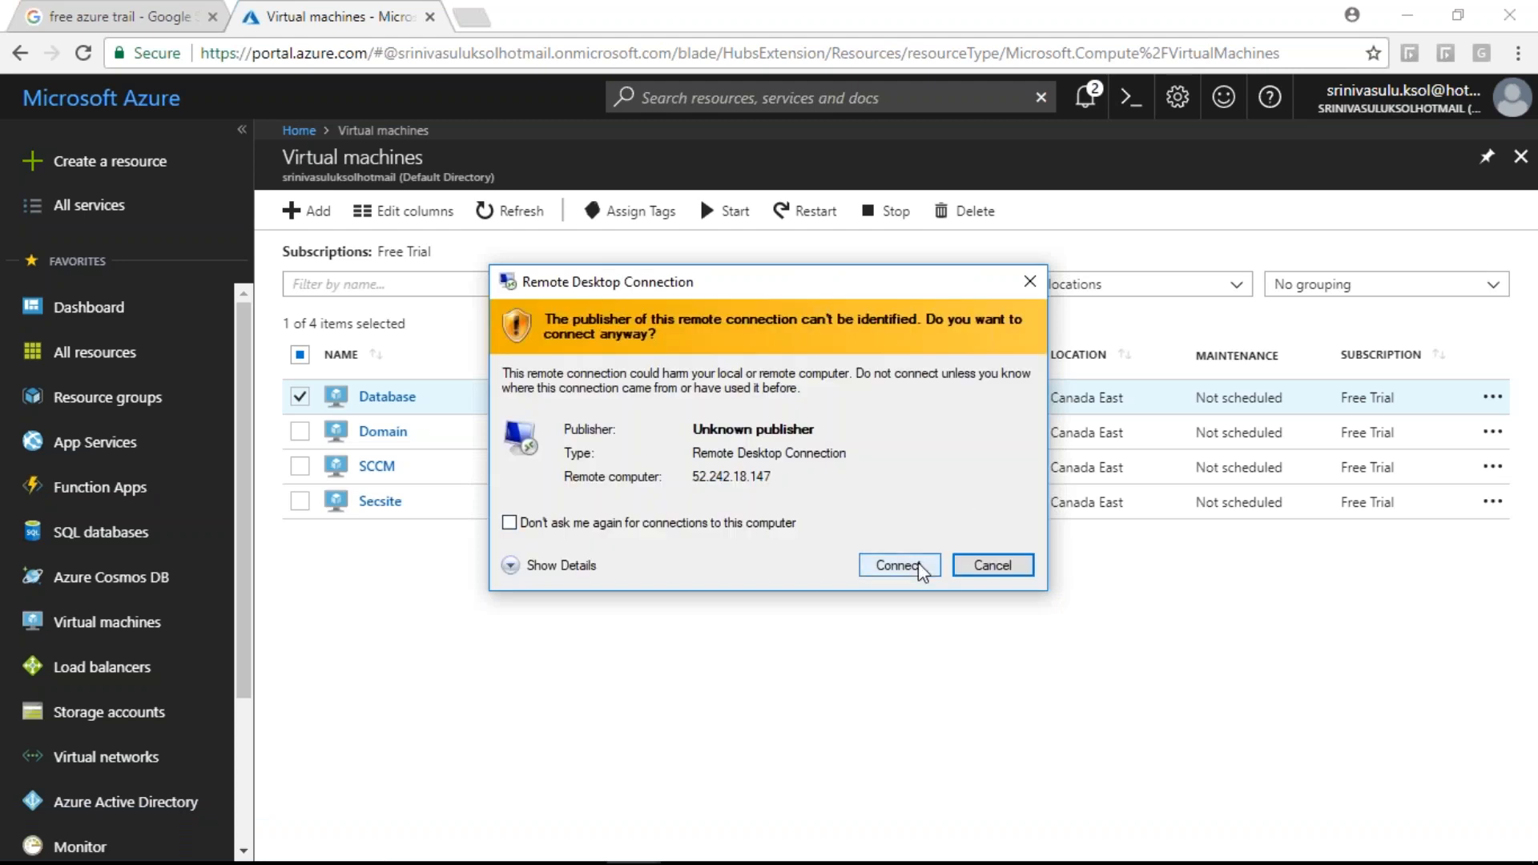
left_click(920, 564)
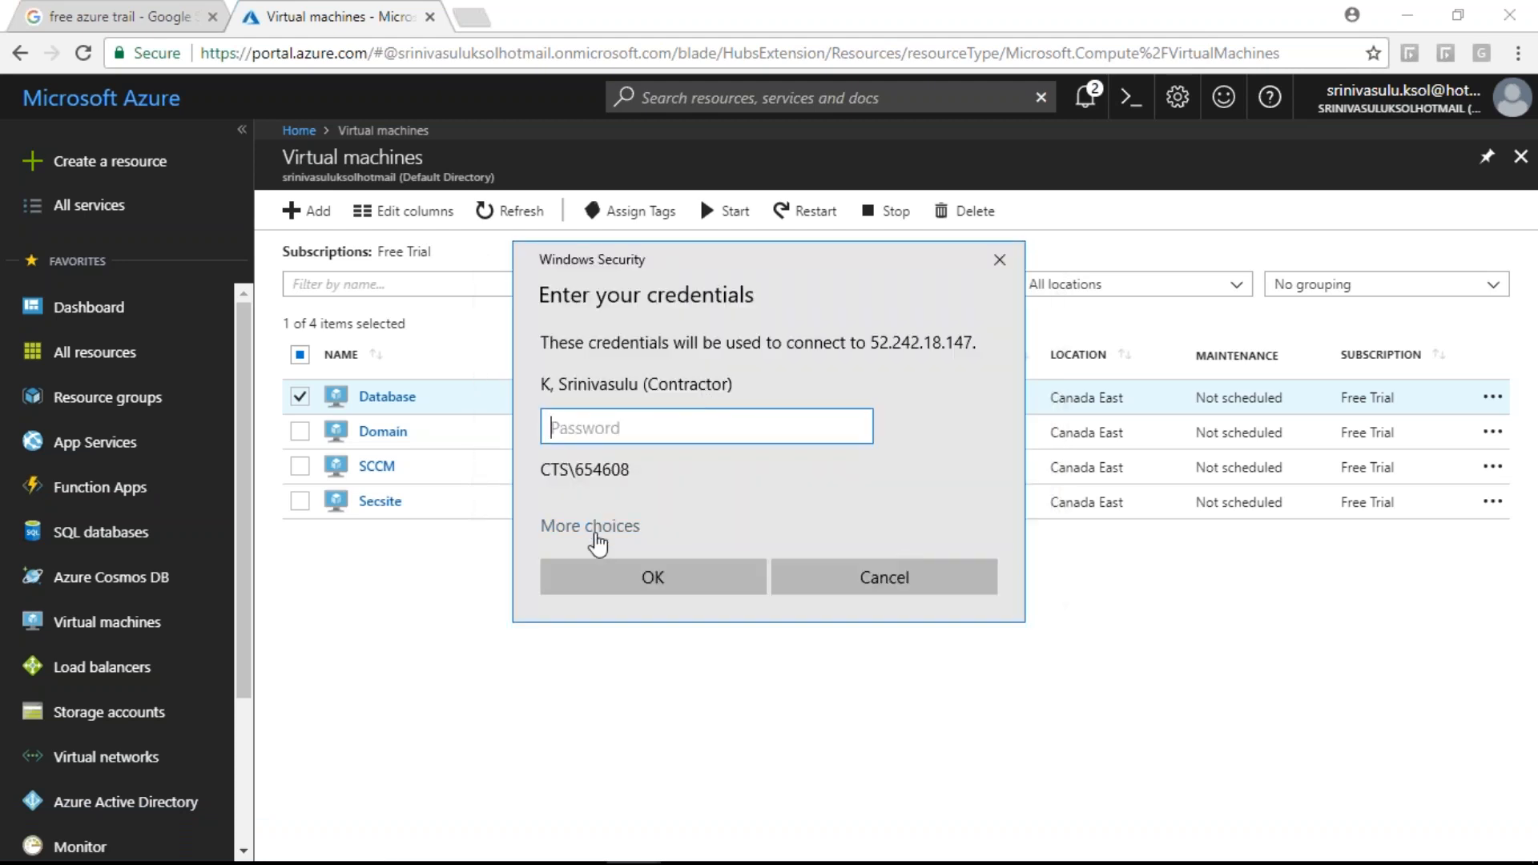
- Choose a different account and enter the local user name and password
left_click(597, 526)
left_click(637, 632)
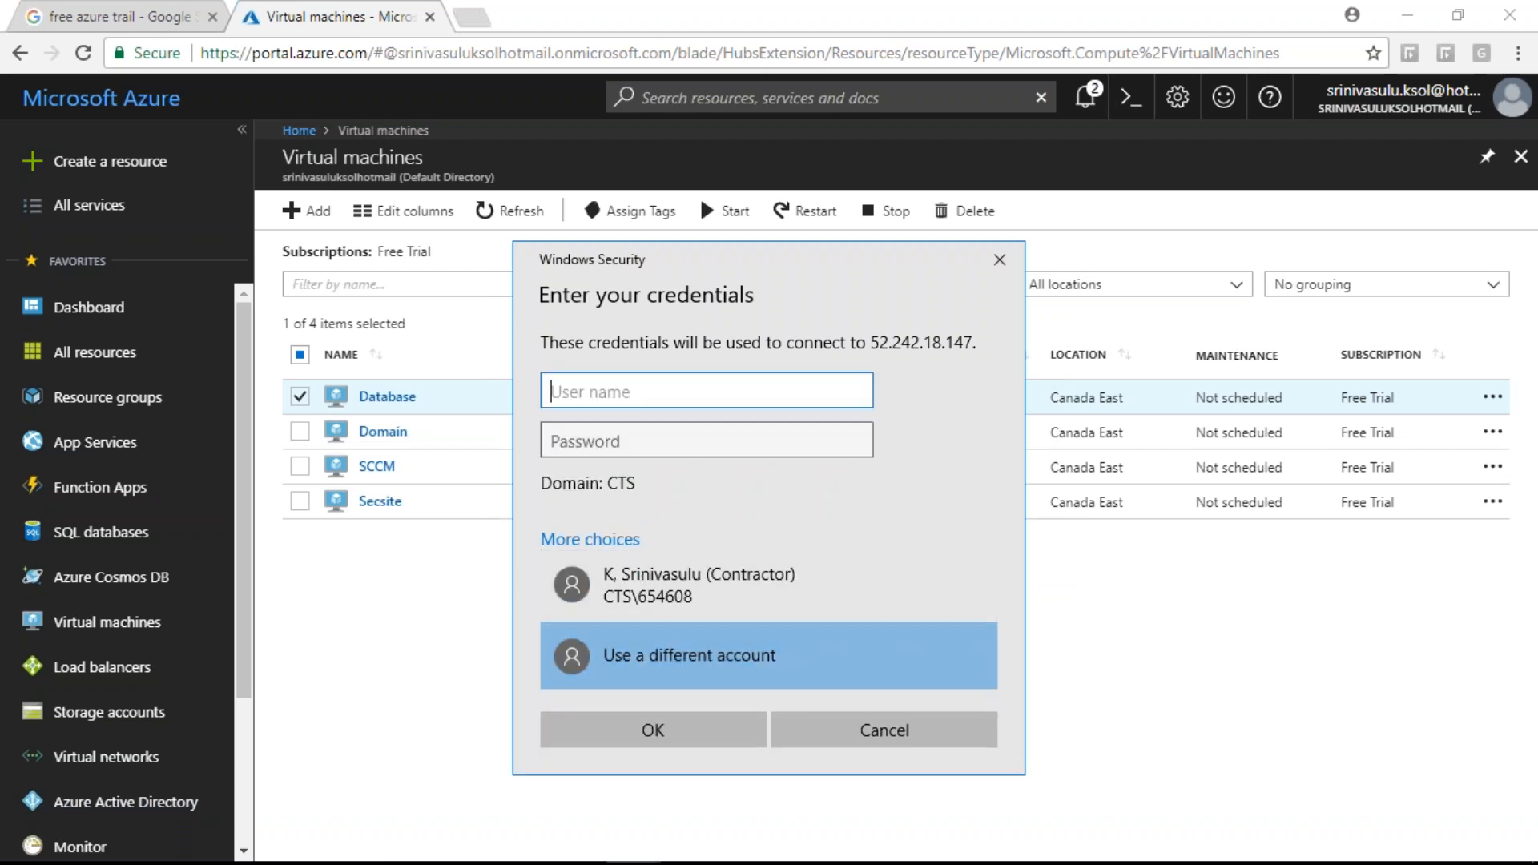
type("srinivas")
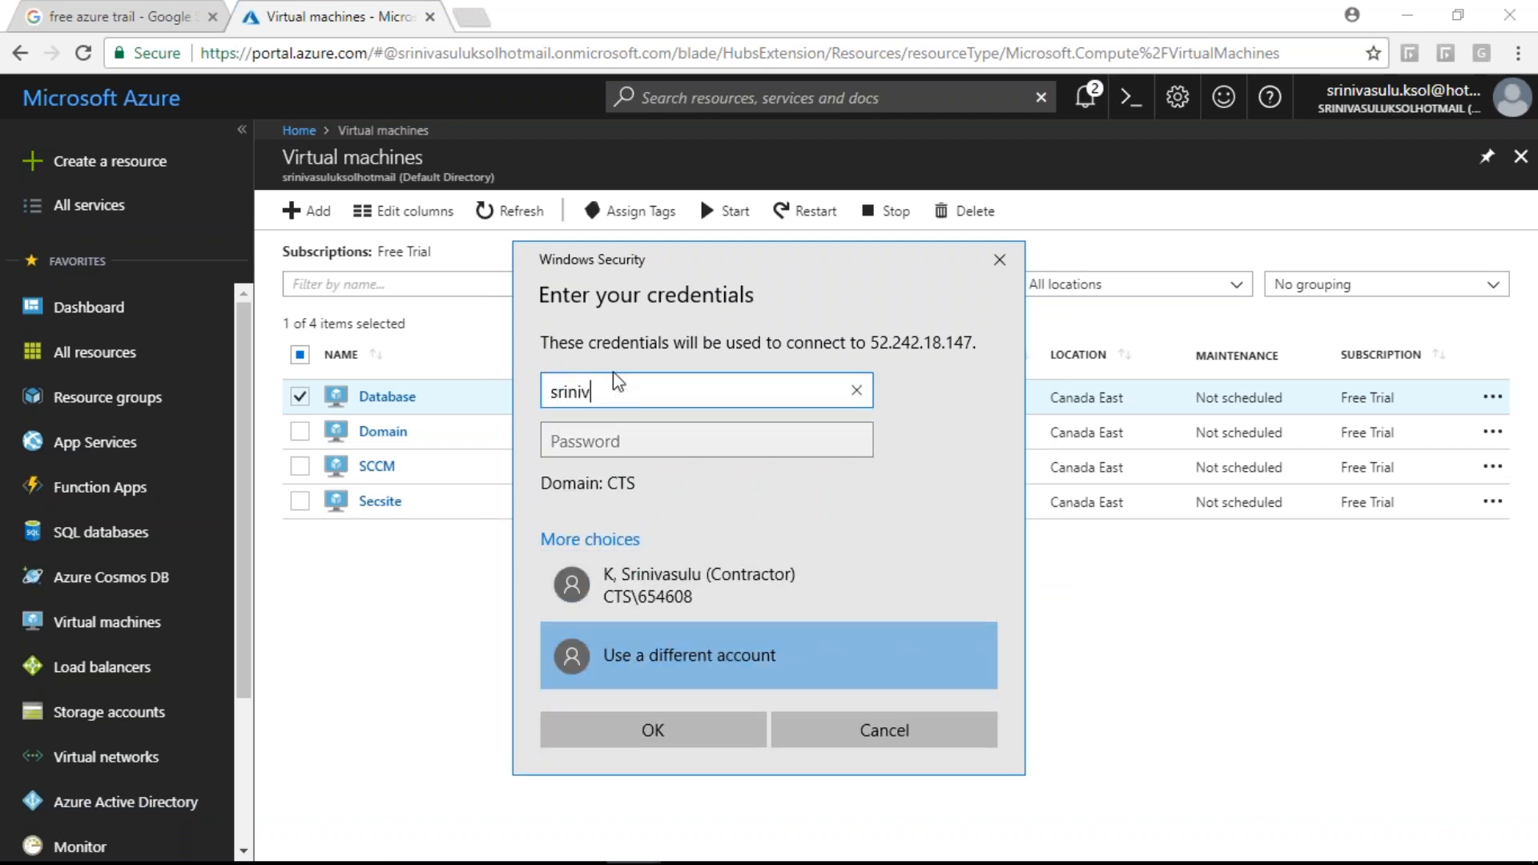
key("Tab")
type("************")
- Submit the credentials, stop future certificate warnings, and accept the certificate
key("Return")
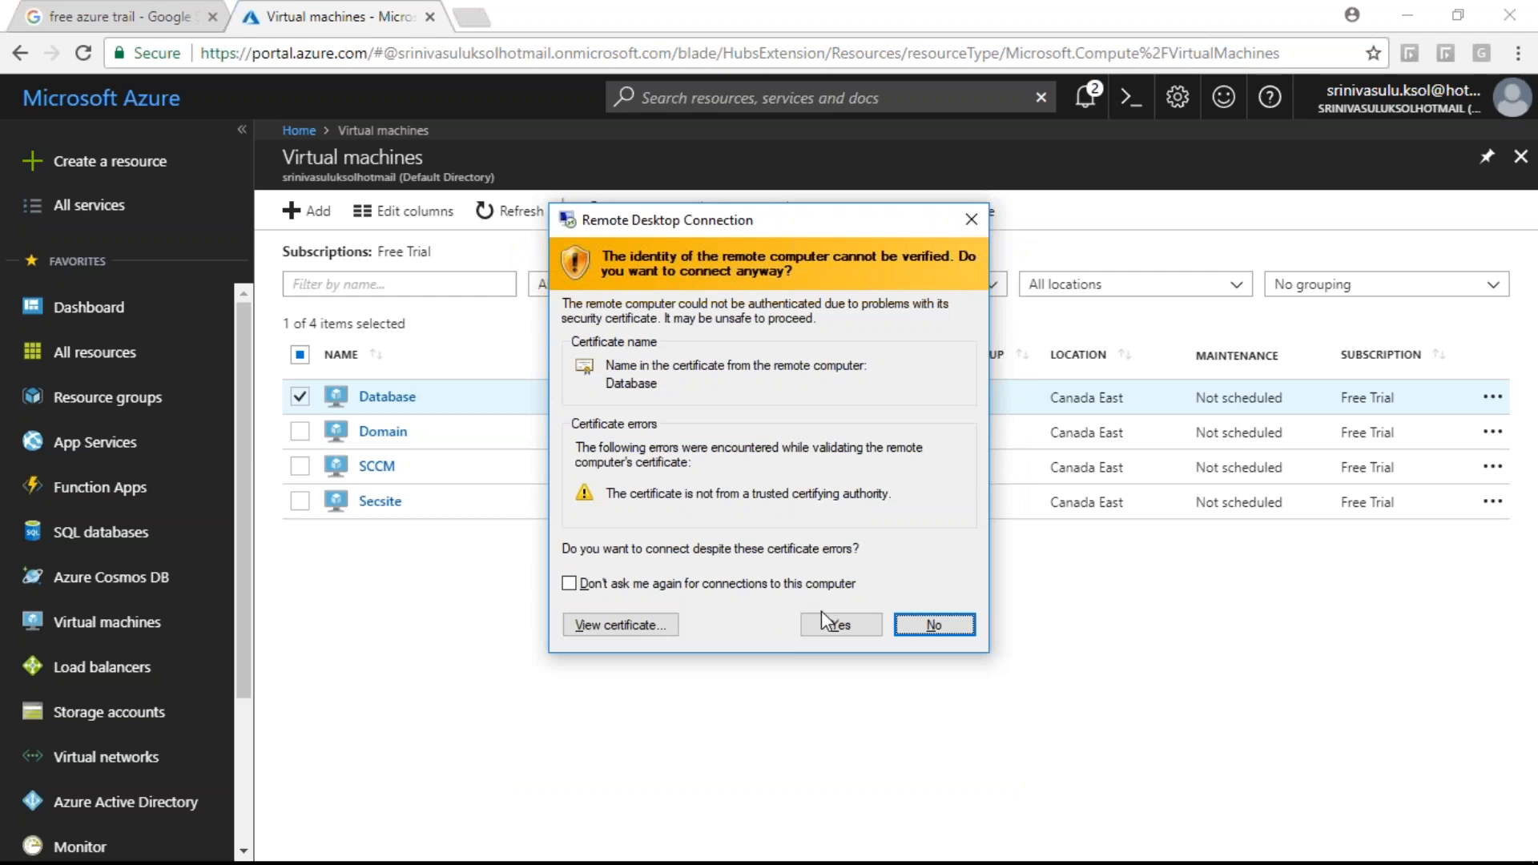
left_click(569, 583)
left_click(833, 625)
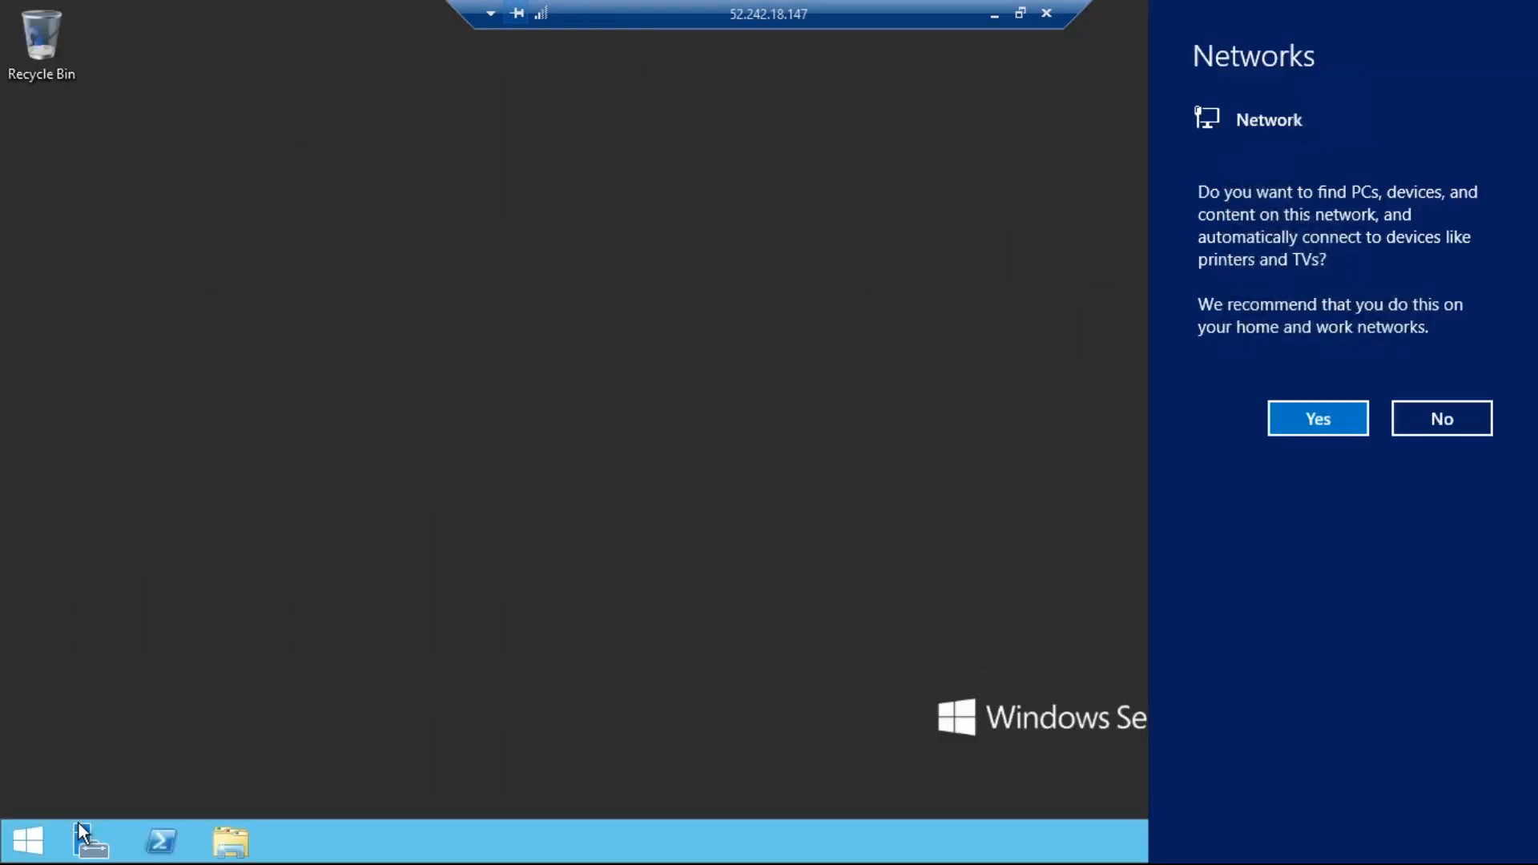
- Decline network discovery on the Database VM and show Local Server properties
left_click(1411, 432)
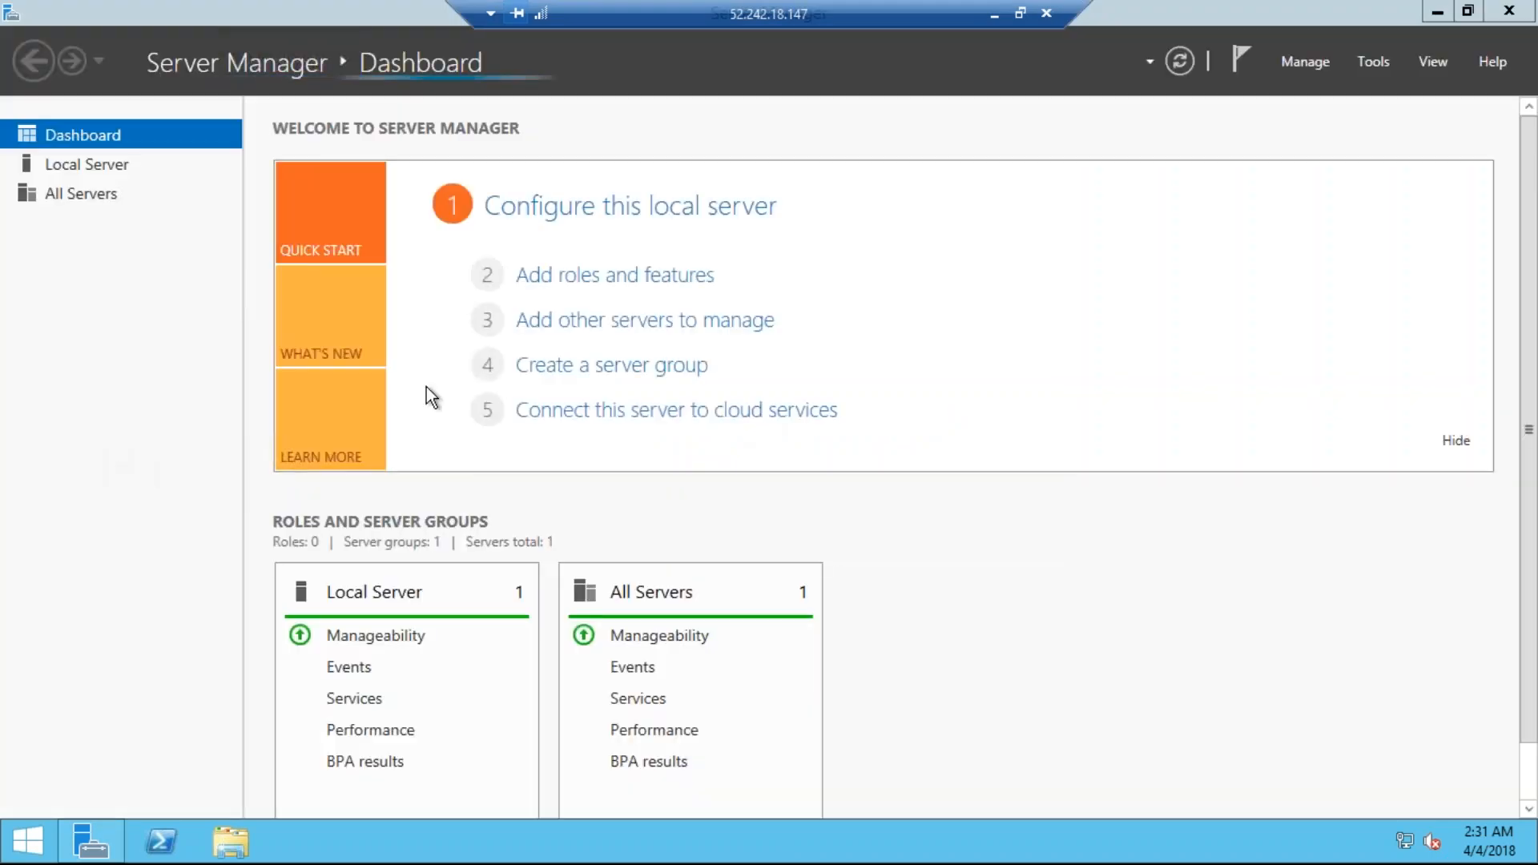
left_click(99, 171)
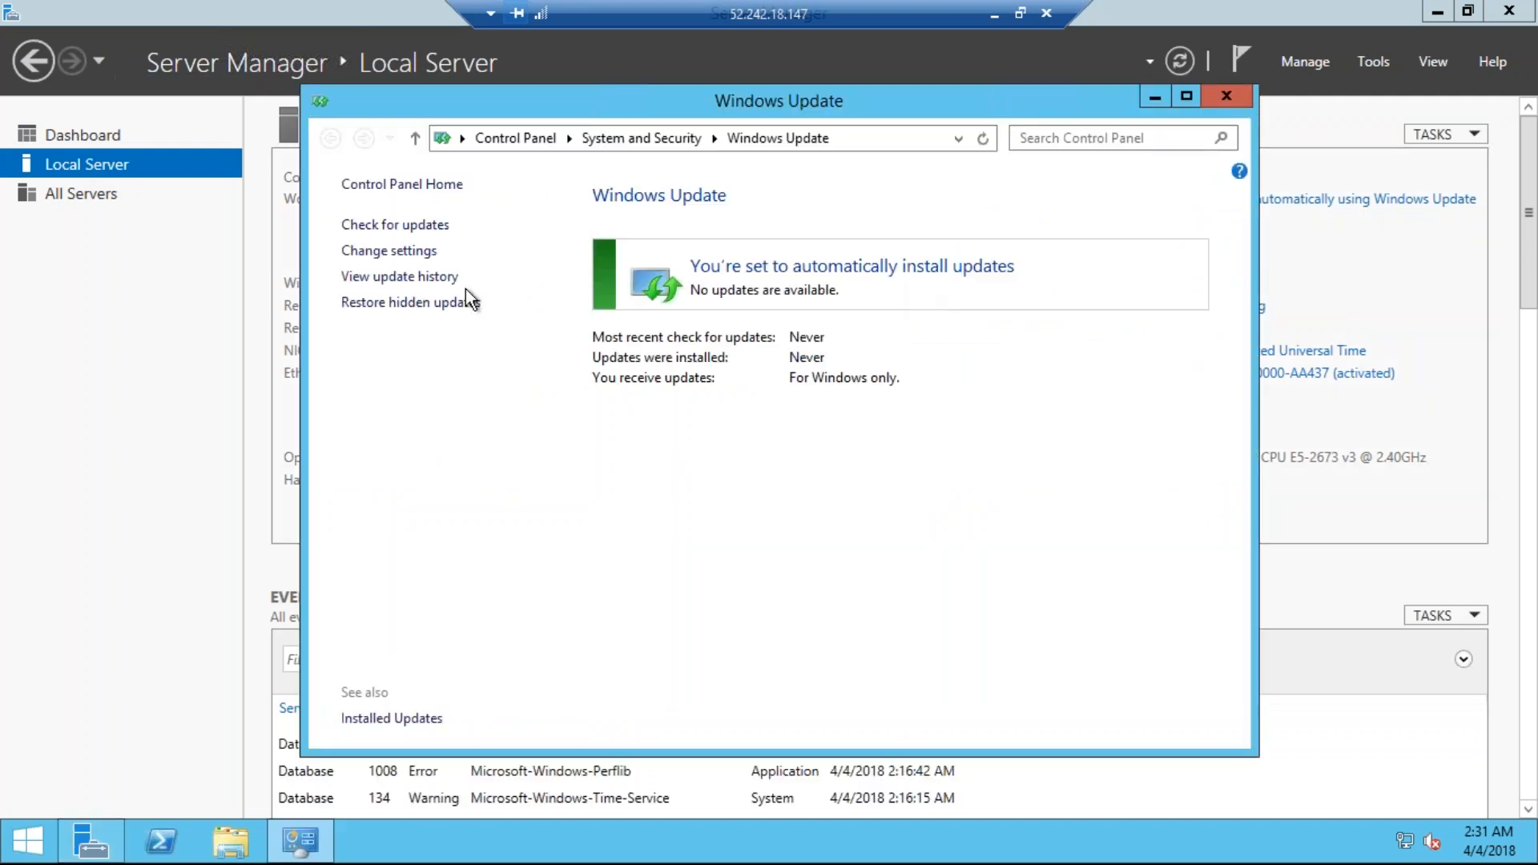
- Set Windows Update on the Database server to 'Never check for updates' and close it
left_click(411, 252)
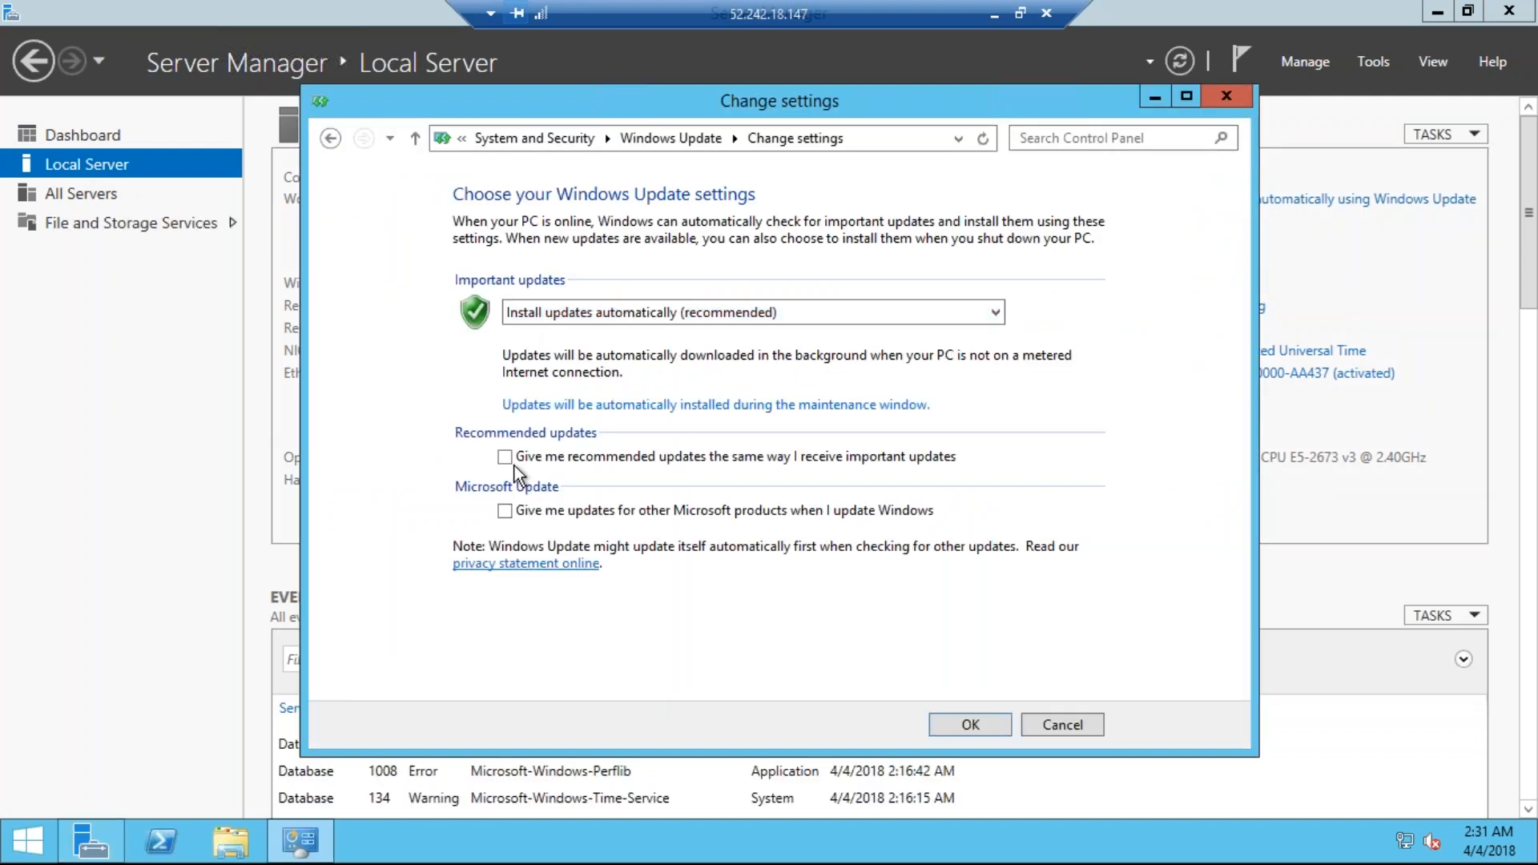
left_click(513, 313)
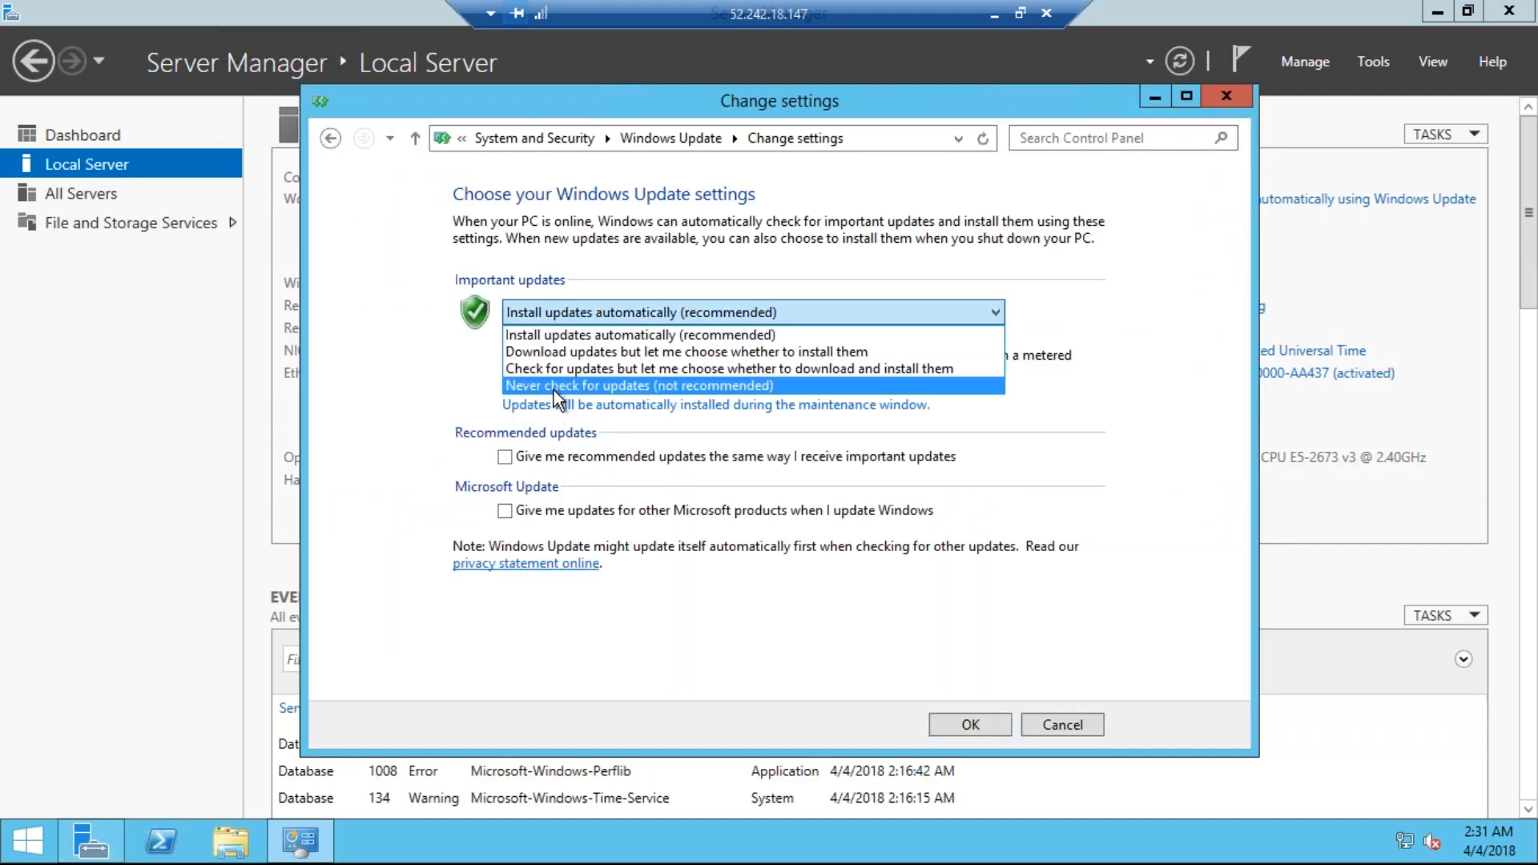
left_click(554, 391)
left_click(965, 724)
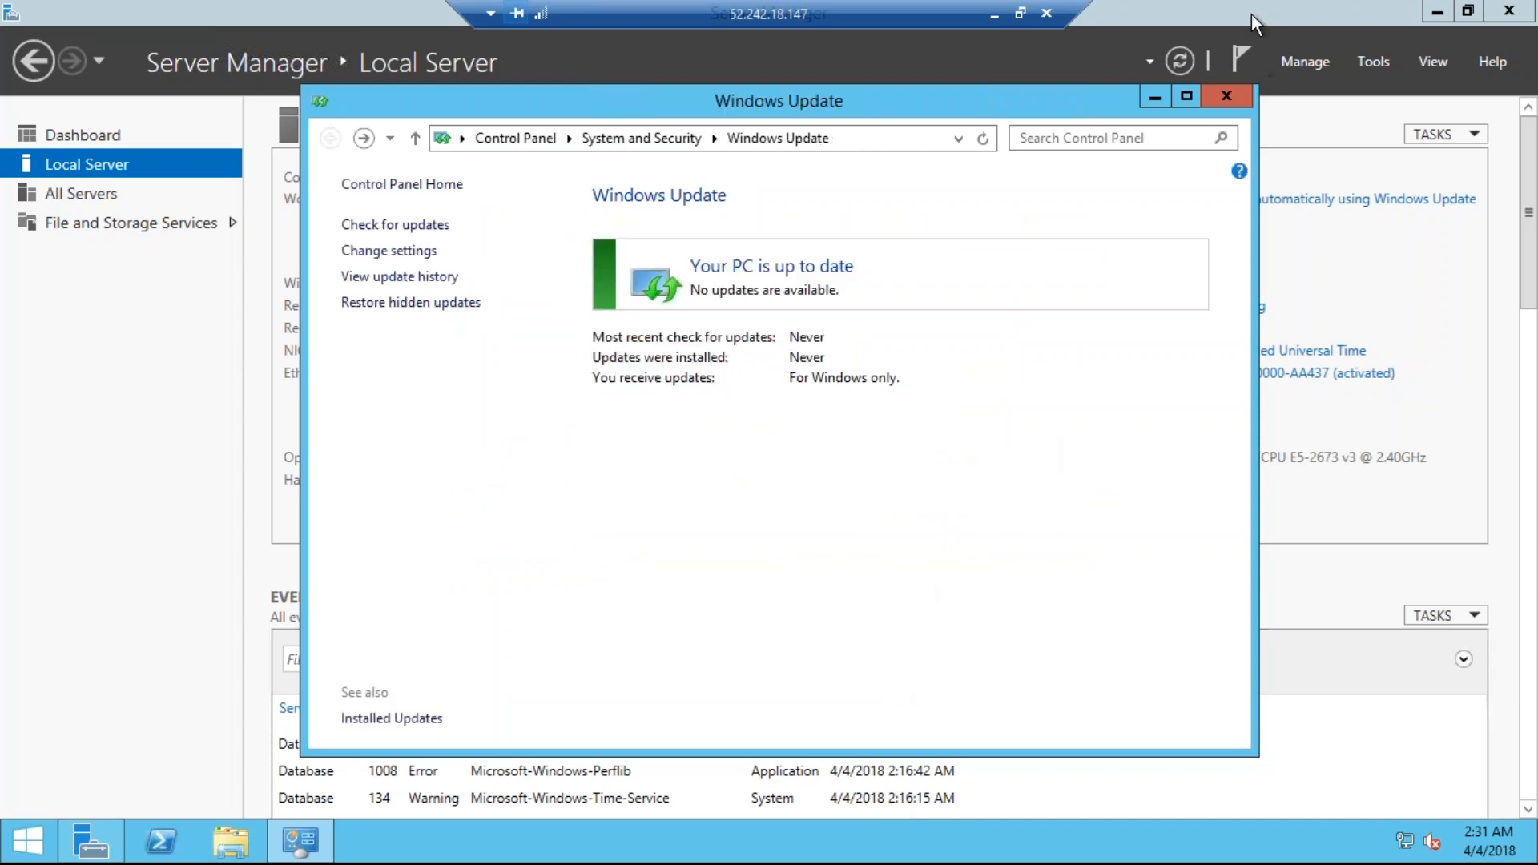
left_click(1226, 97)
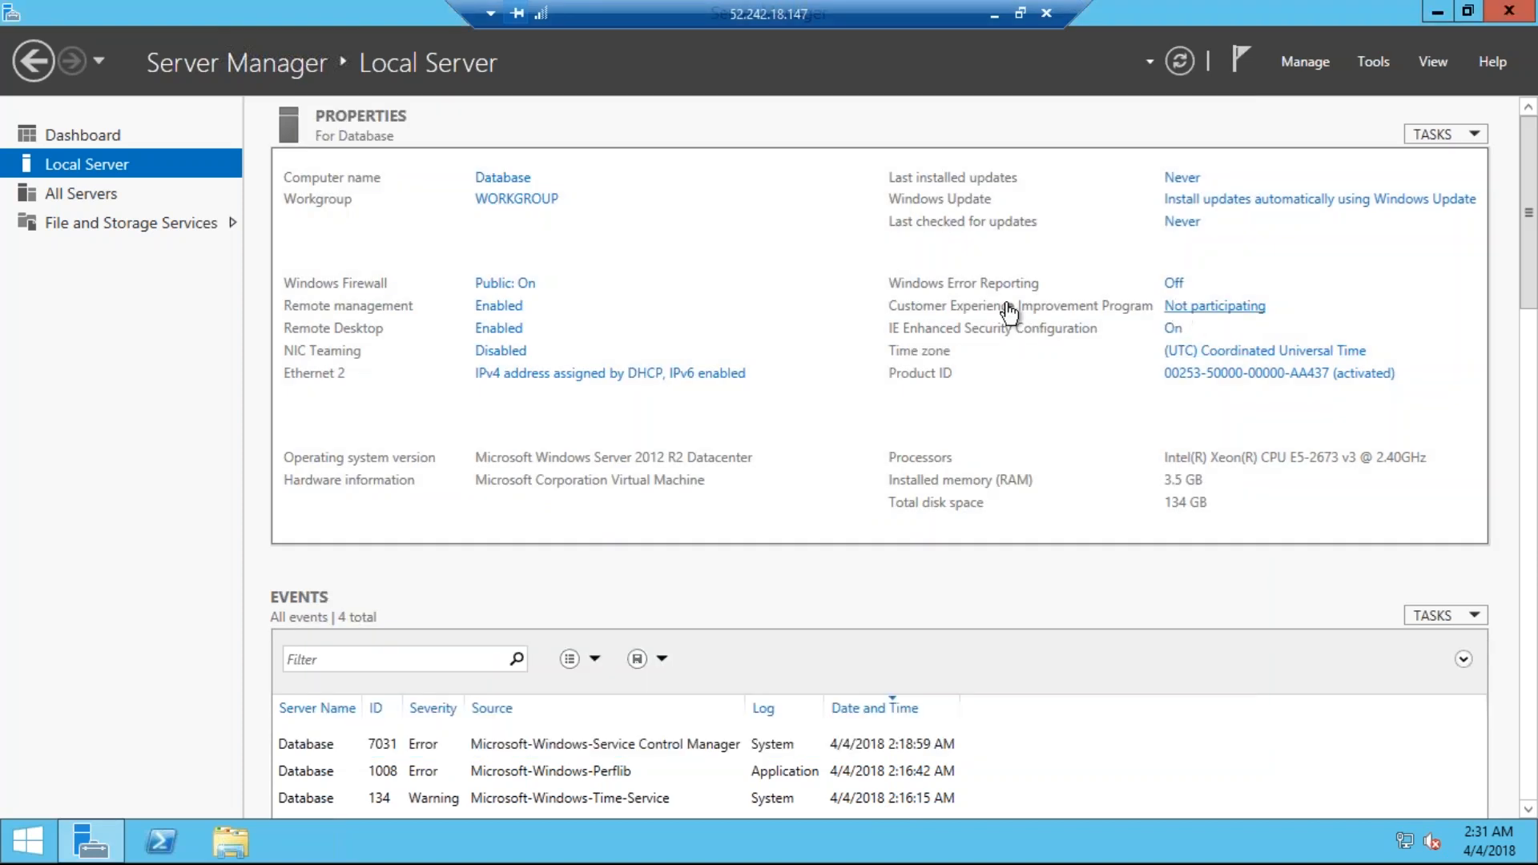
- Turn IE Enhanced Security Configuration Off for both Administrators and Users
left_click(1172, 329)
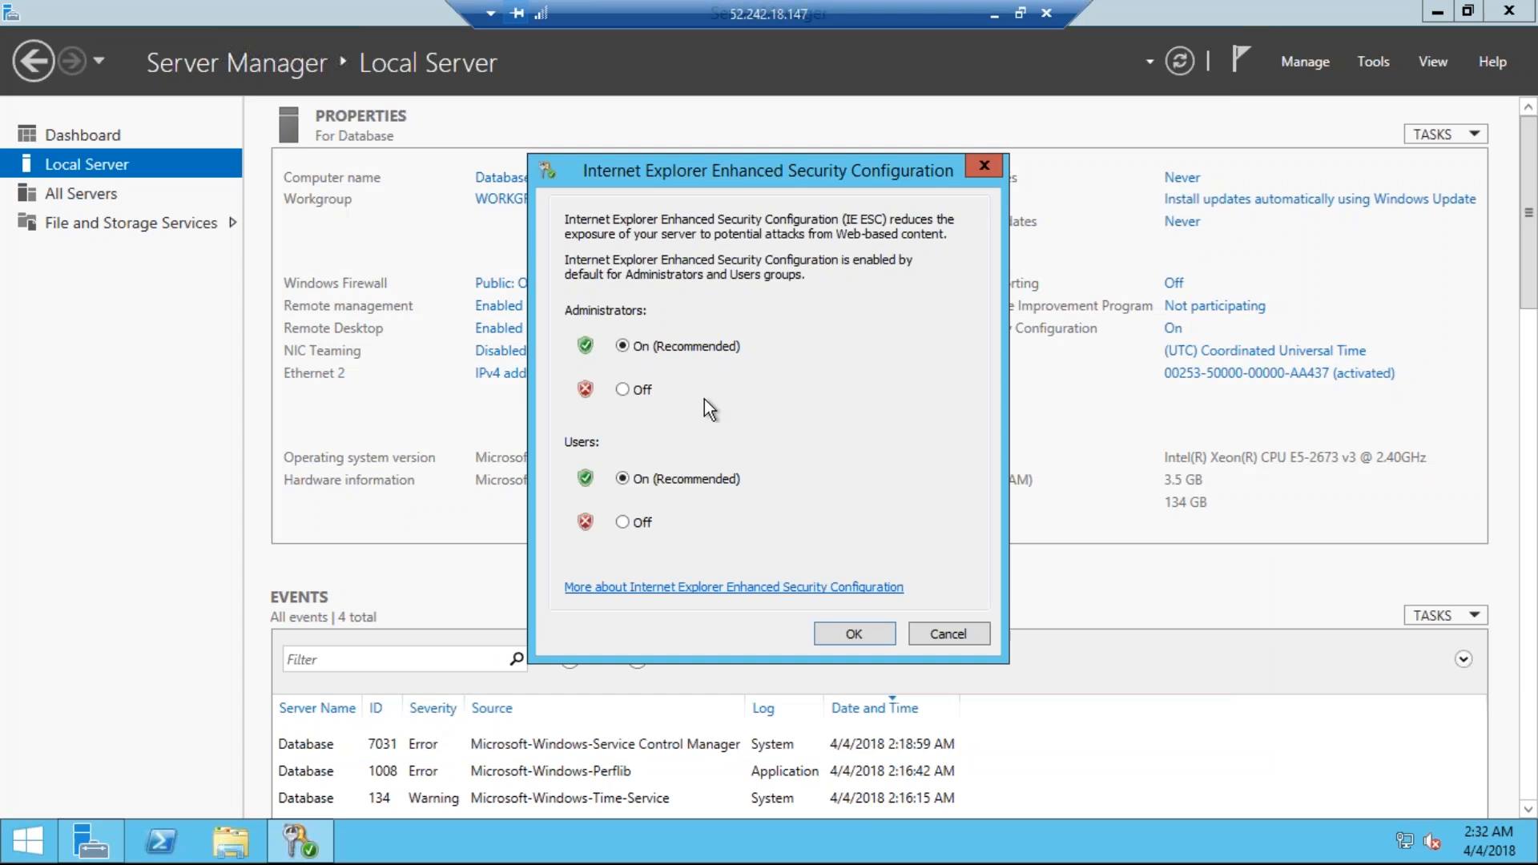
left_click(624, 390)
left_click(623, 522)
left_click(847, 636)
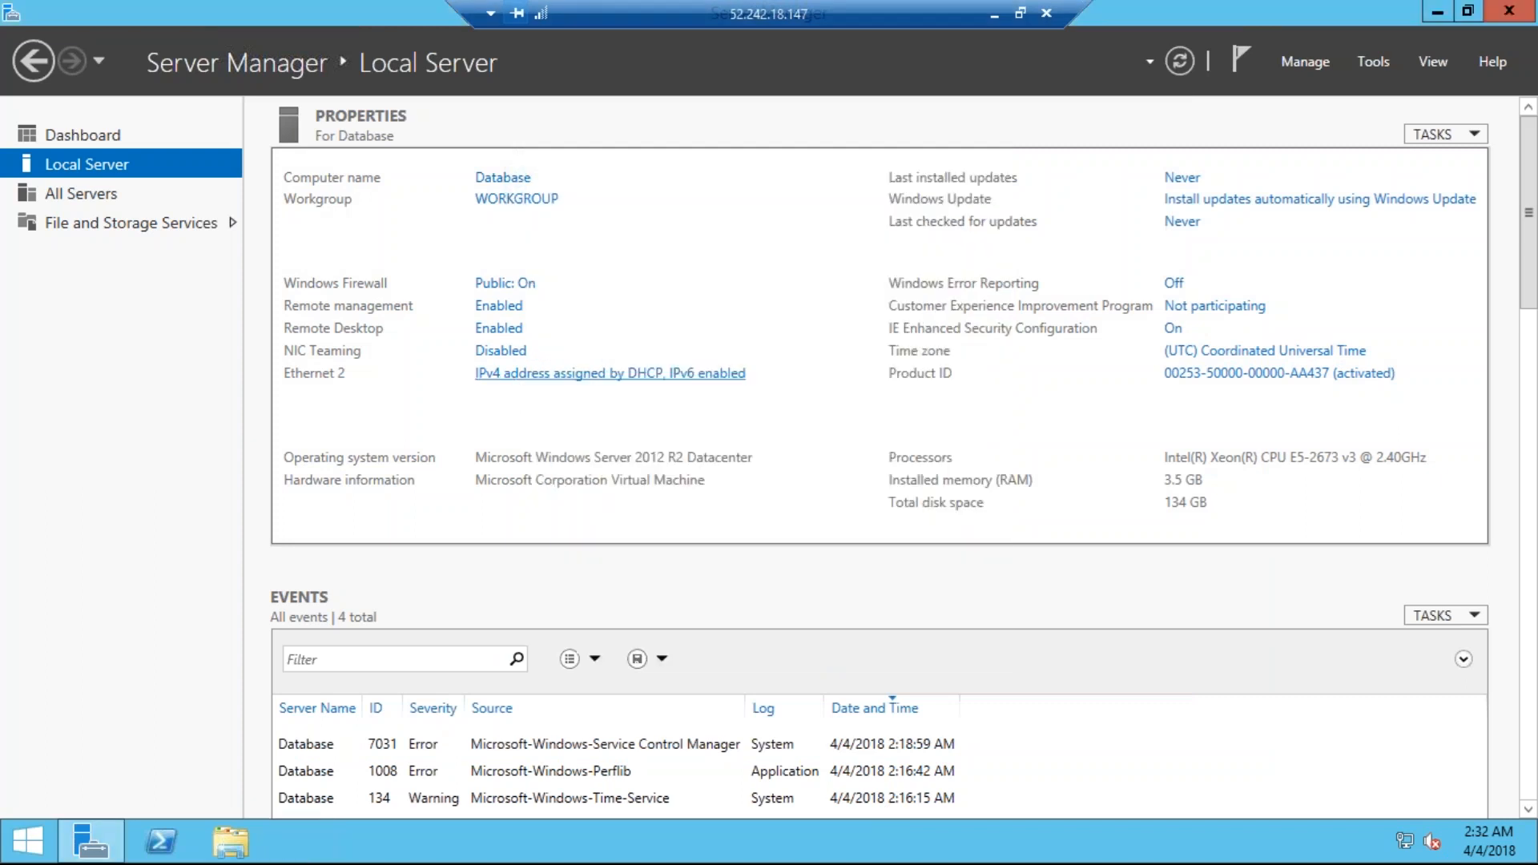
- Uncheck TCP/IPv6 on the Database server's Ethernet 2 adapter, confirm, and close Network Connections
left_click(618, 378)
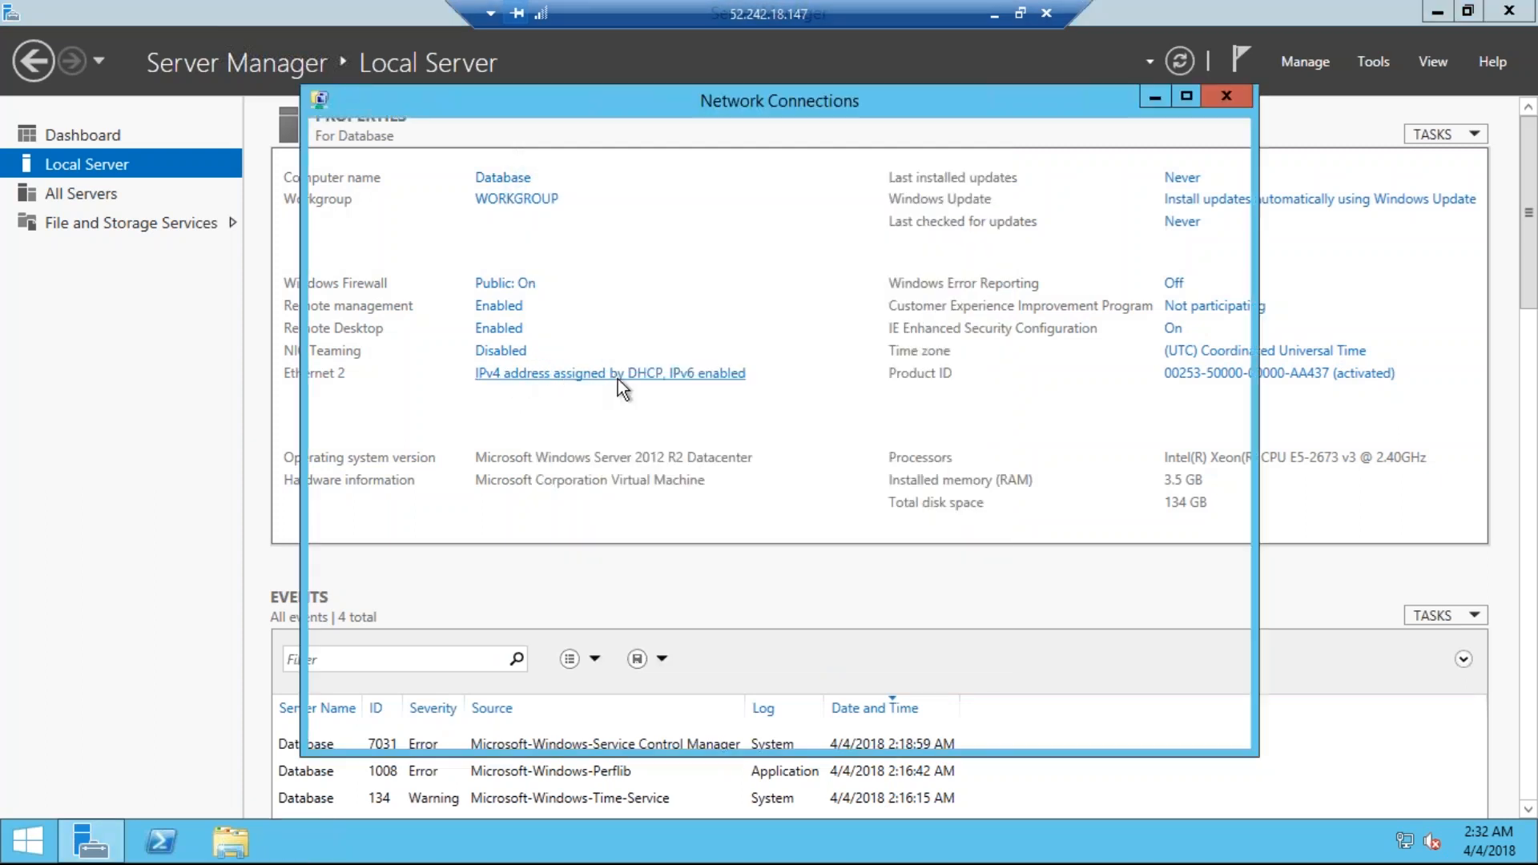
right_click(450, 233)
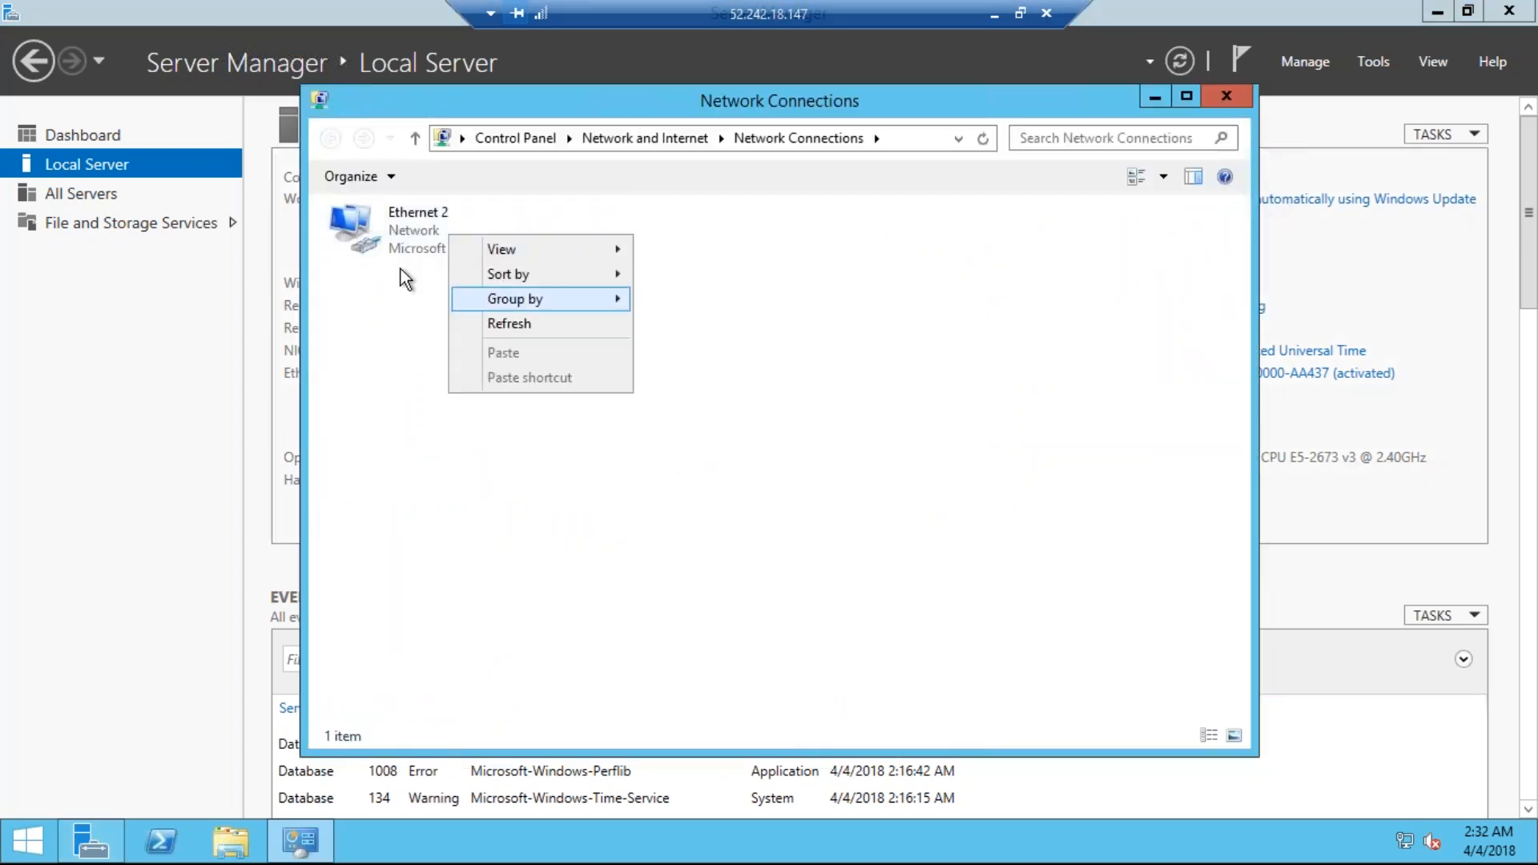
left_click(395, 223)
left_click(396, 223)
right_click(396, 223)
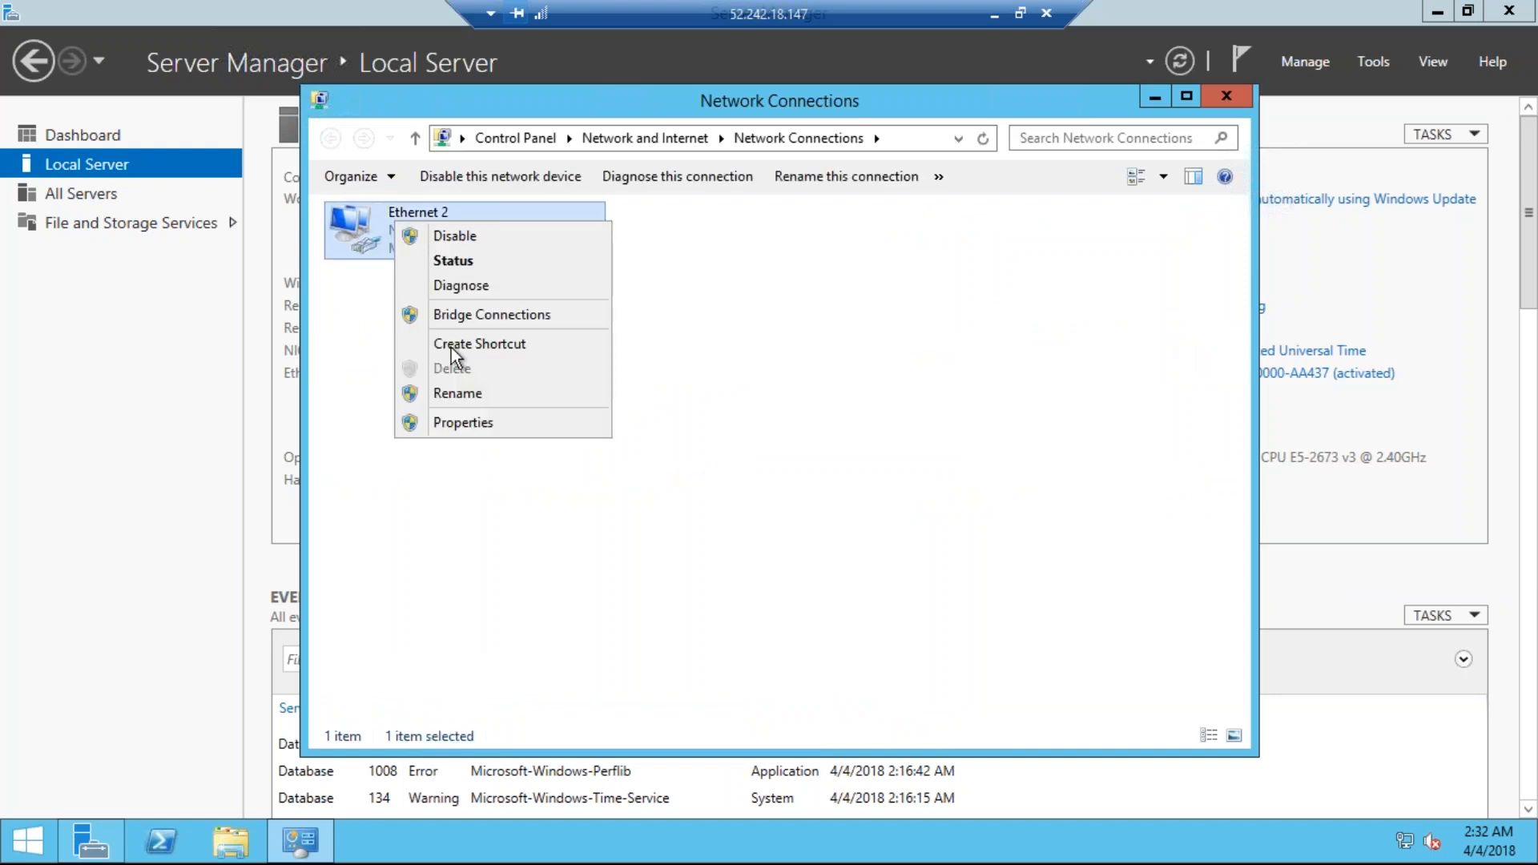
left_click(460, 422)
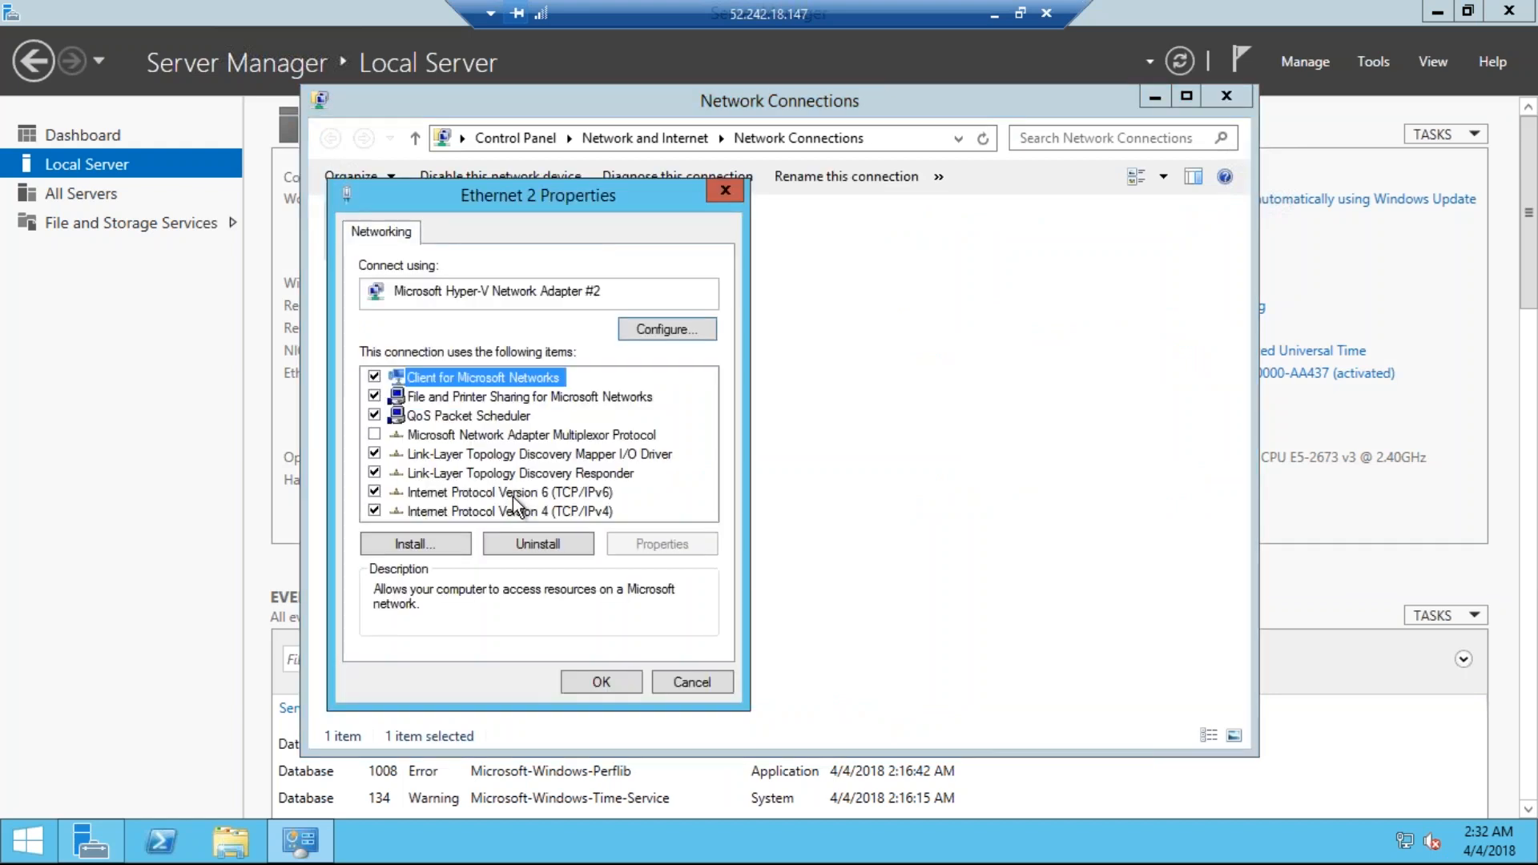
left_click(374, 492)
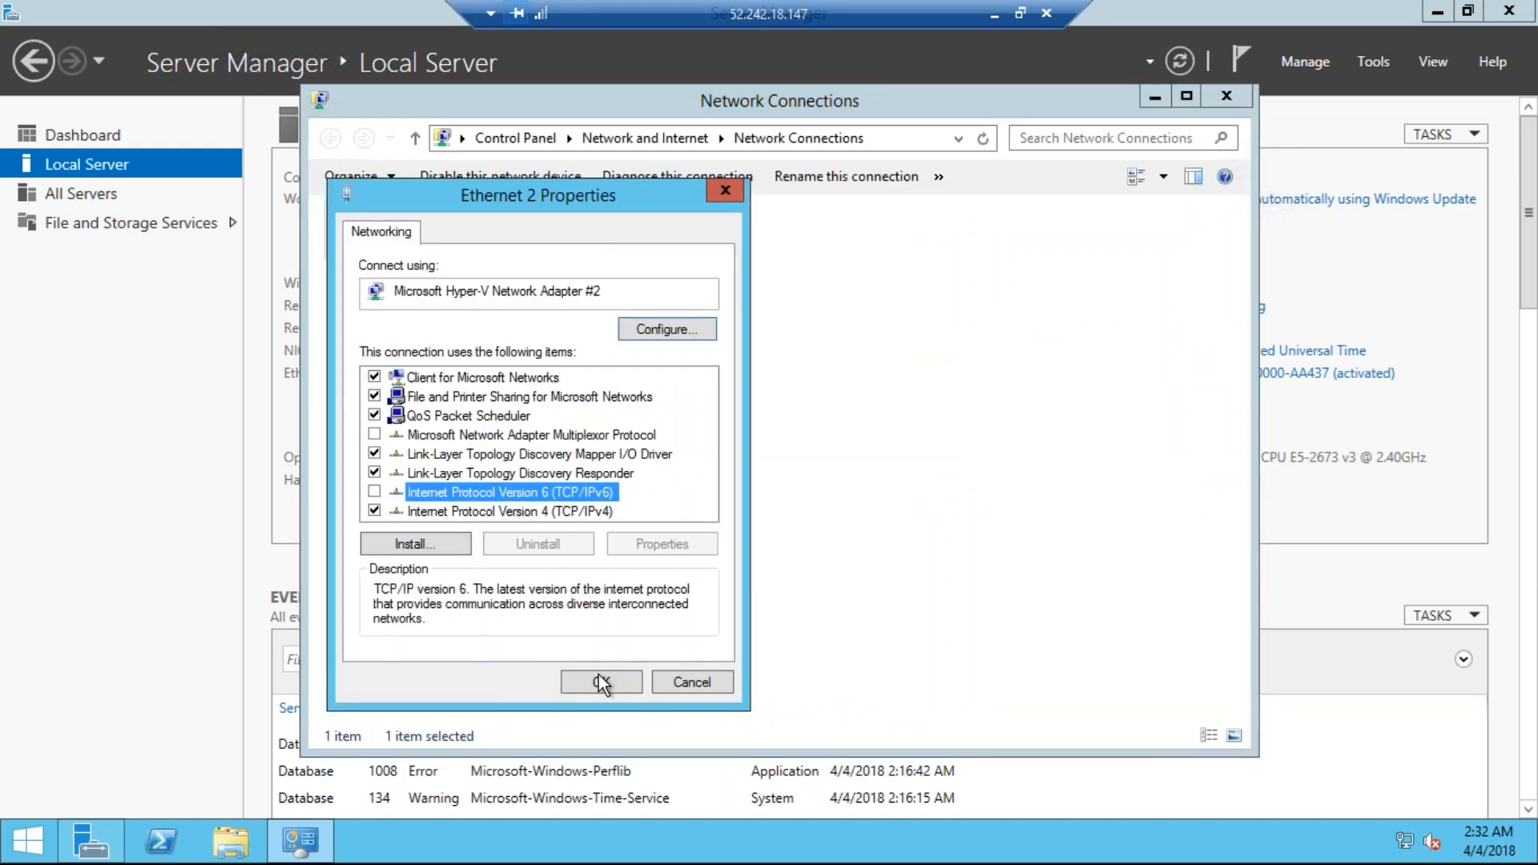
left_click(597, 682)
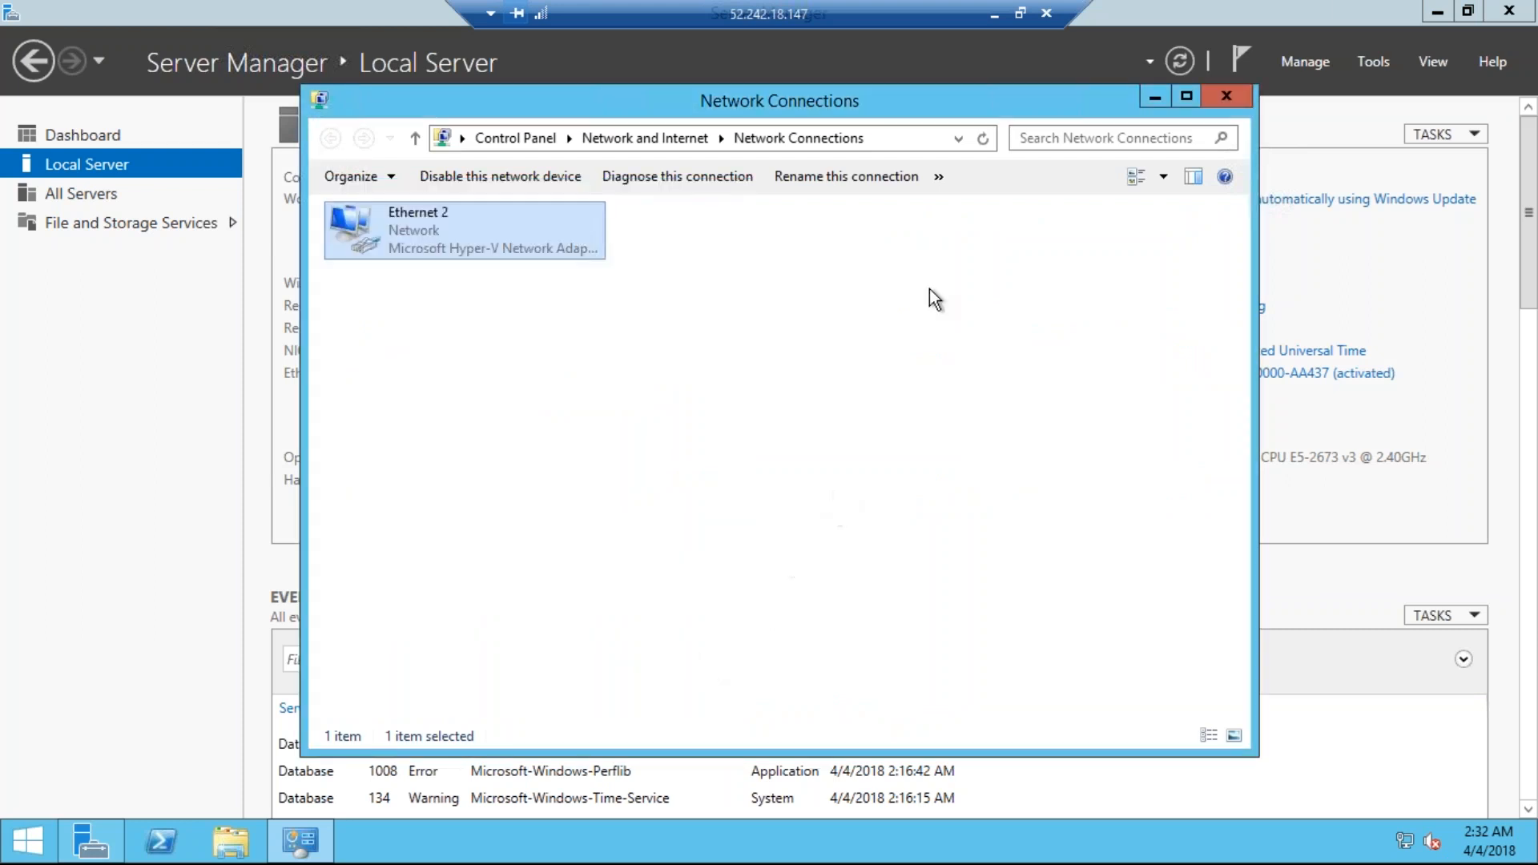
left_click(1227, 96)
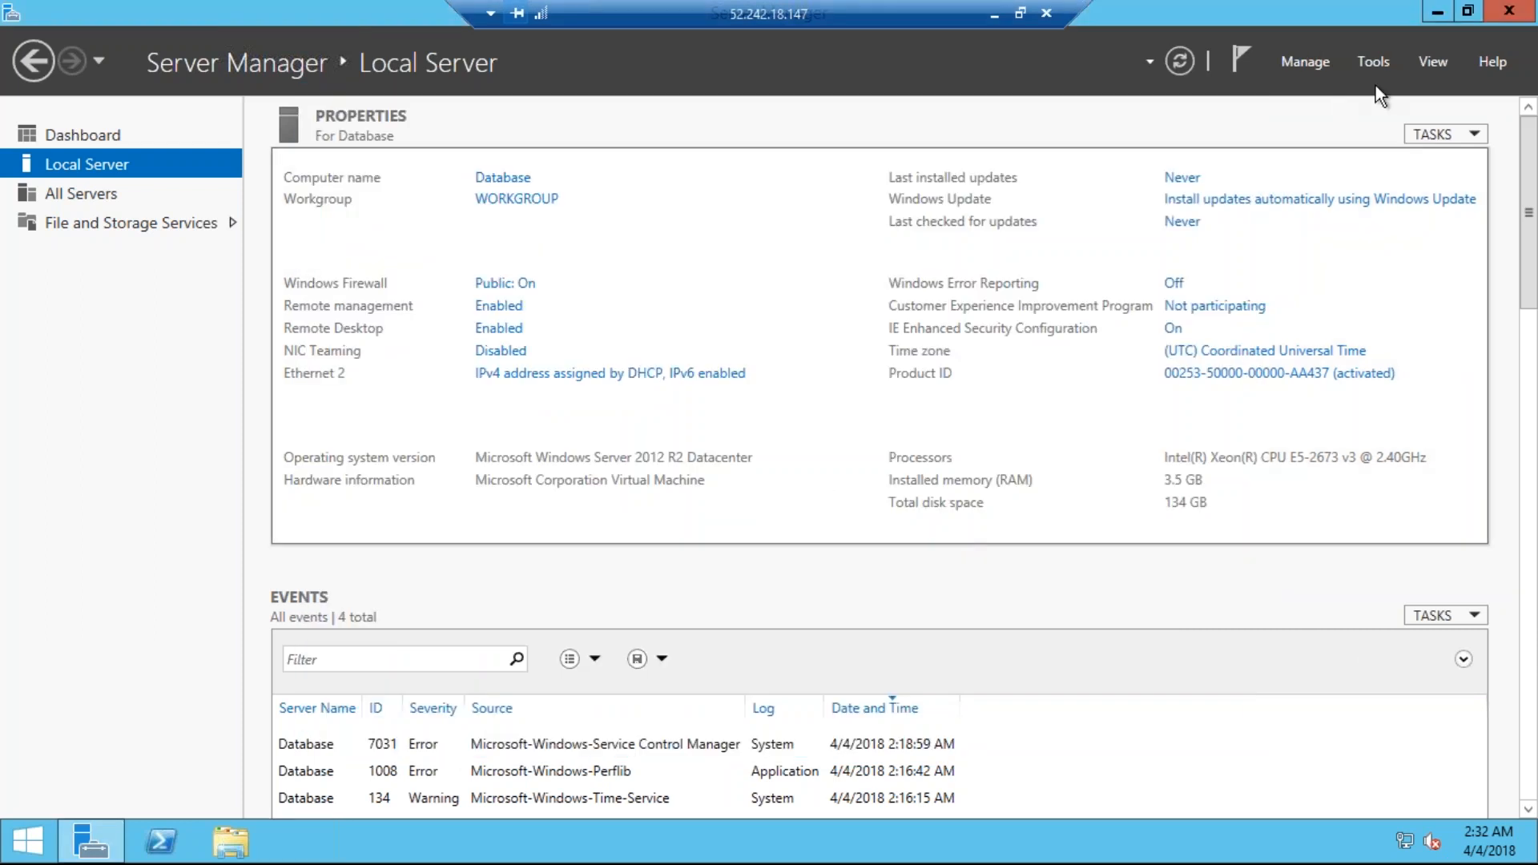
- Download the SCCM.rdp connection file from the Azure portal and launch it past the publisher warning
left_click(996, 16)
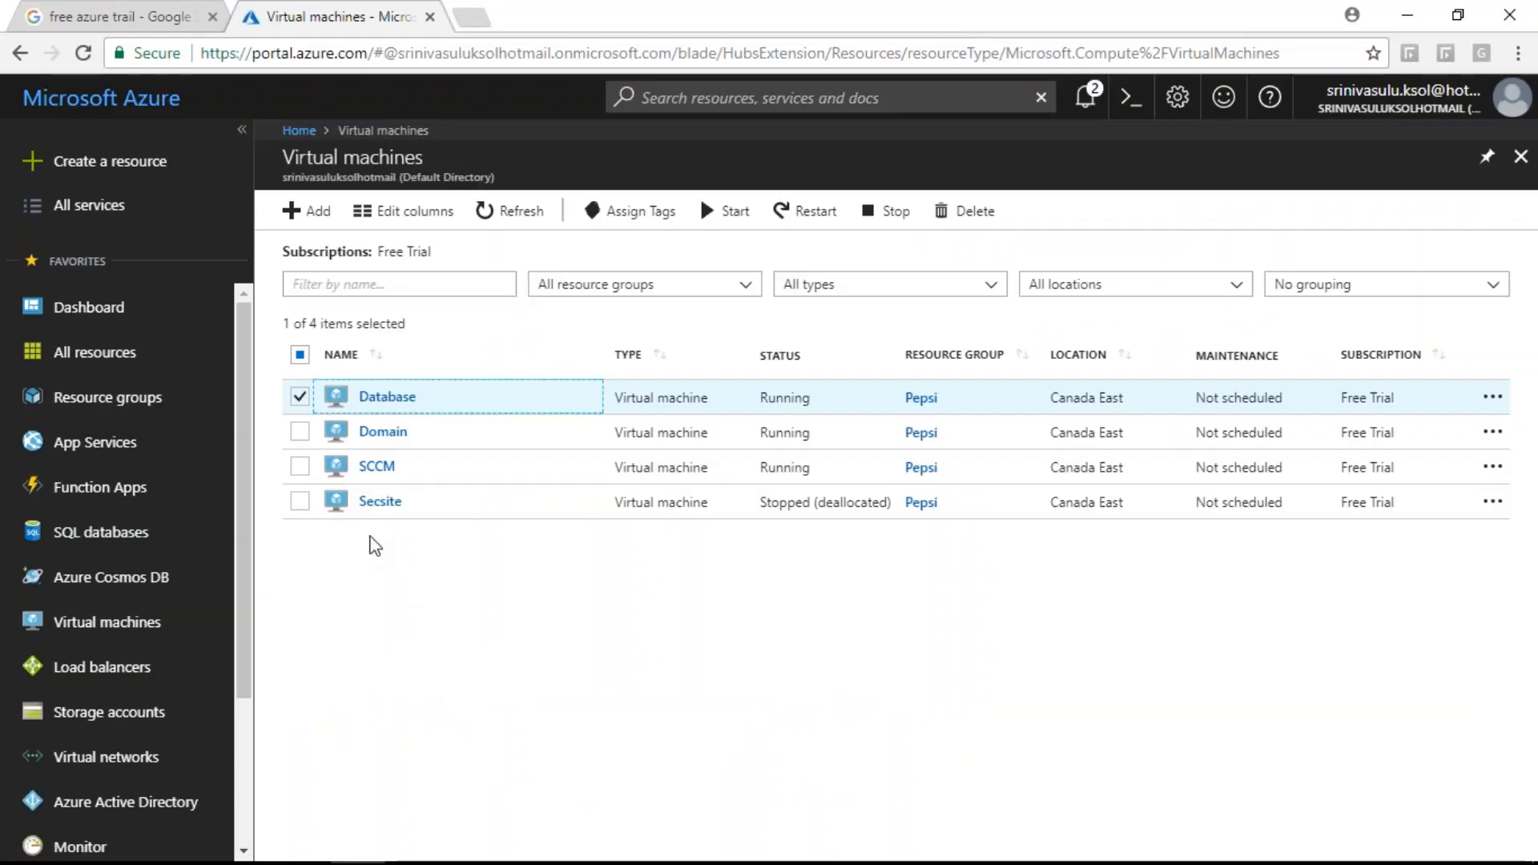
right_click(378, 466)
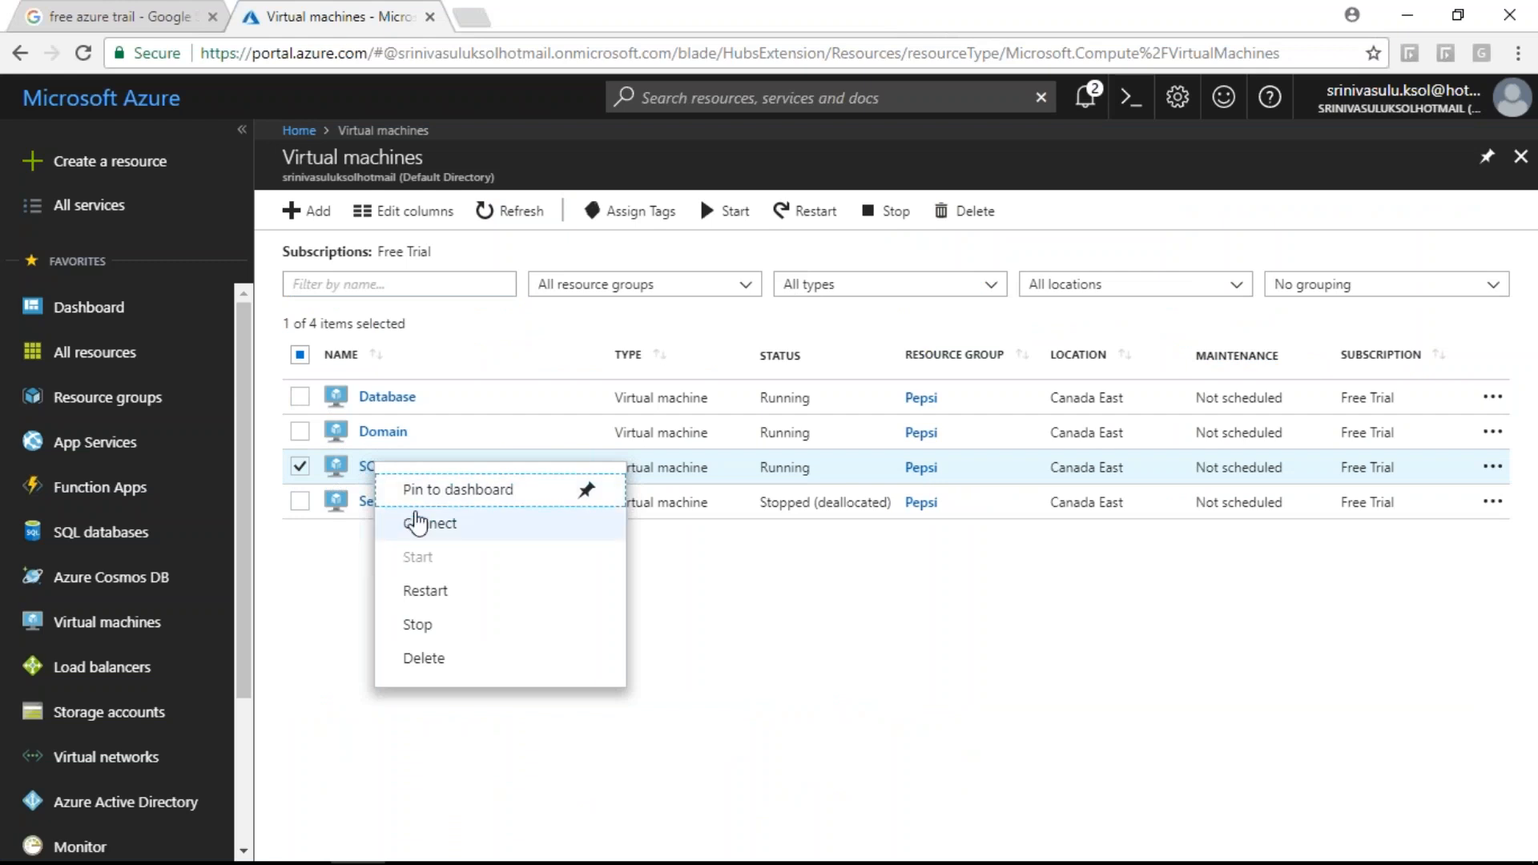
left_click(427, 525)
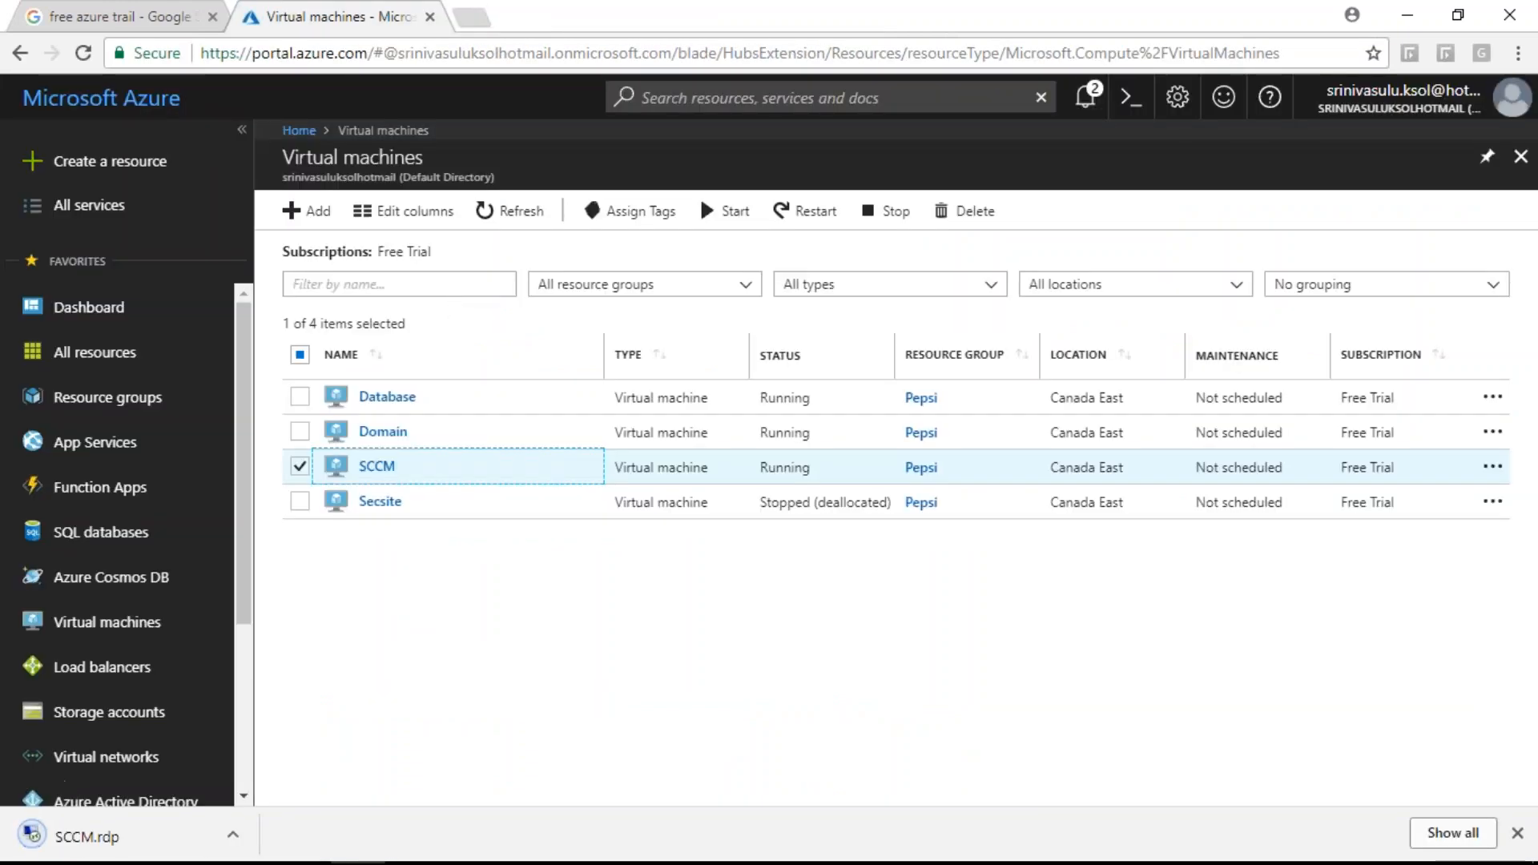
left_click(112, 835)
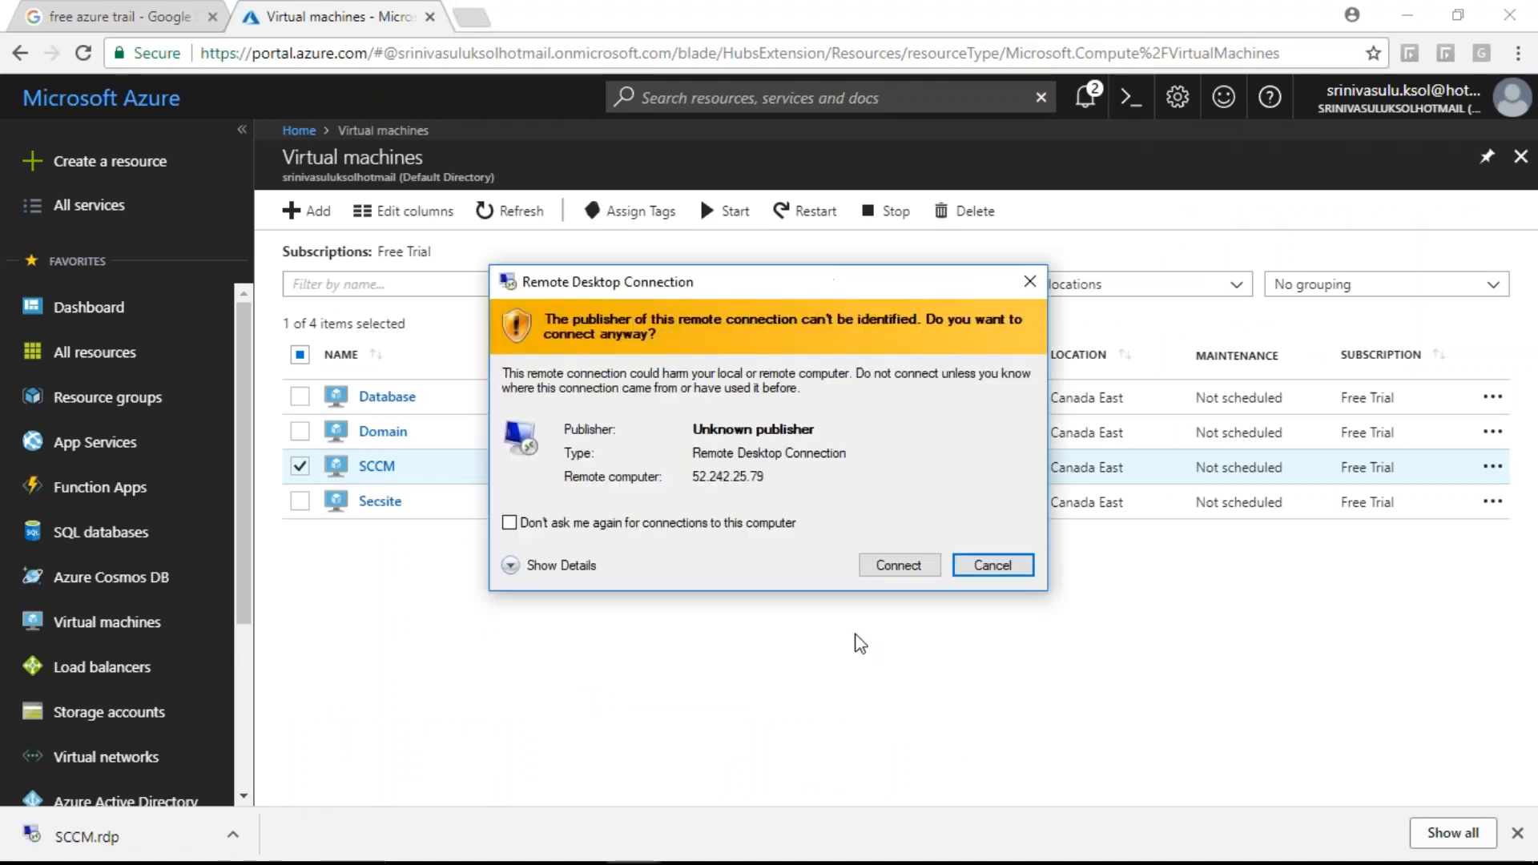
left_click(898, 563)
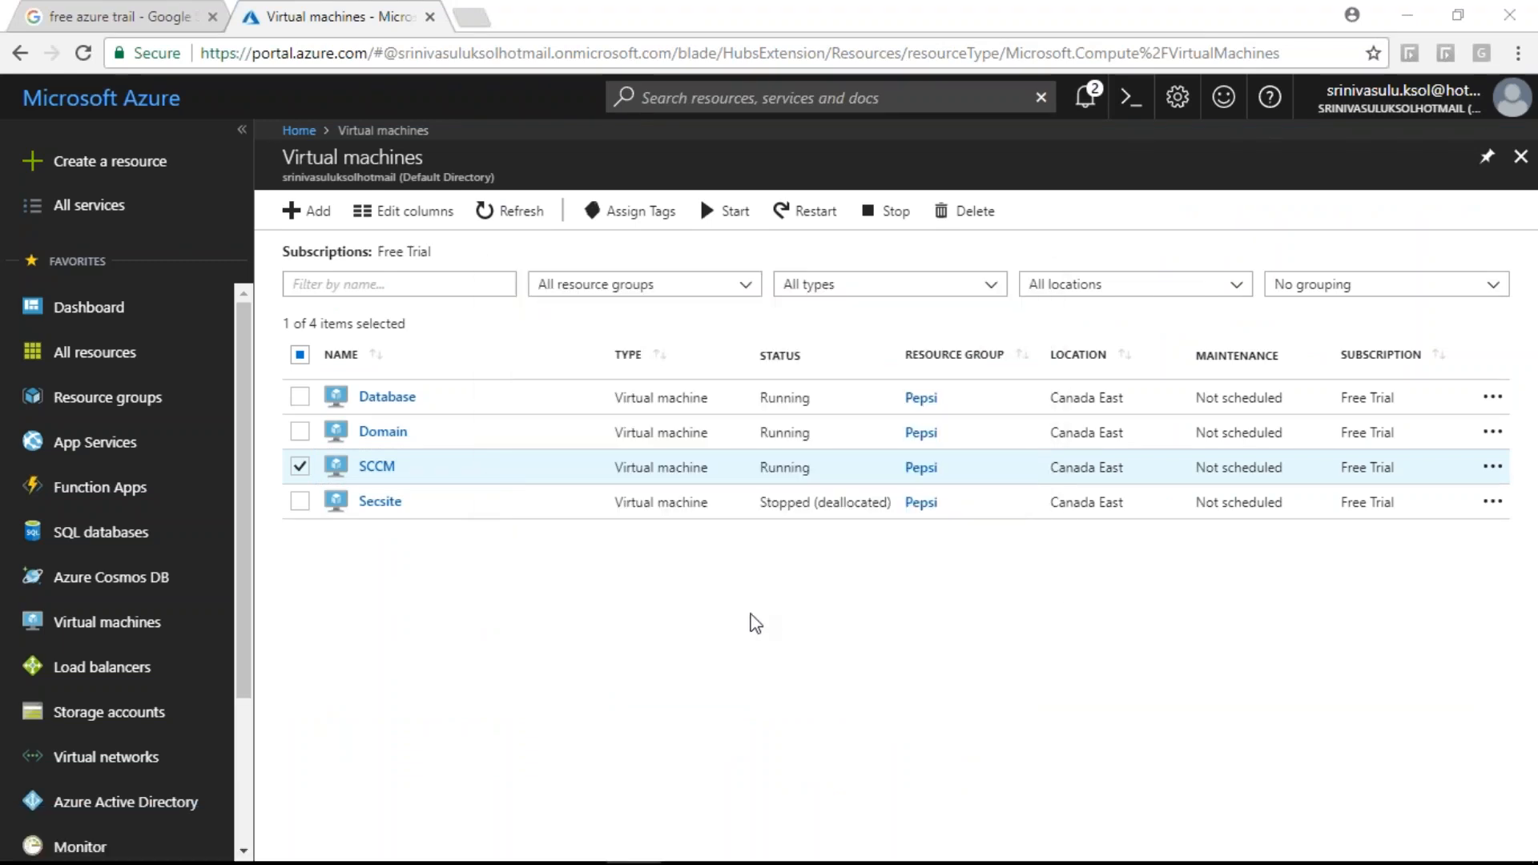
- Sign in to SCCM with a different account's username and password, then accept its certificate warning
left_click(577, 527)
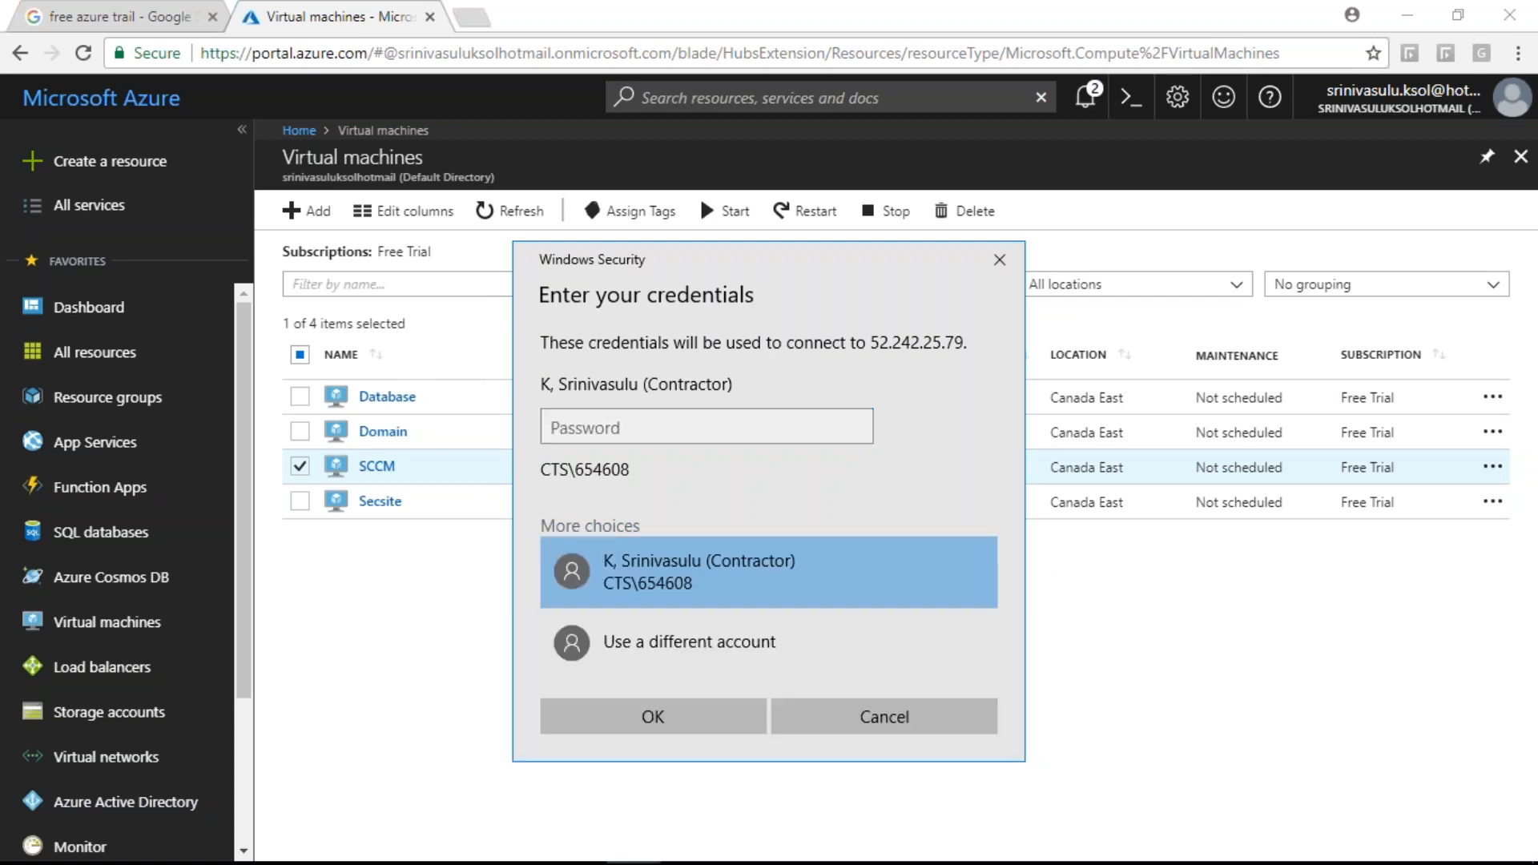
left_click(652, 644)
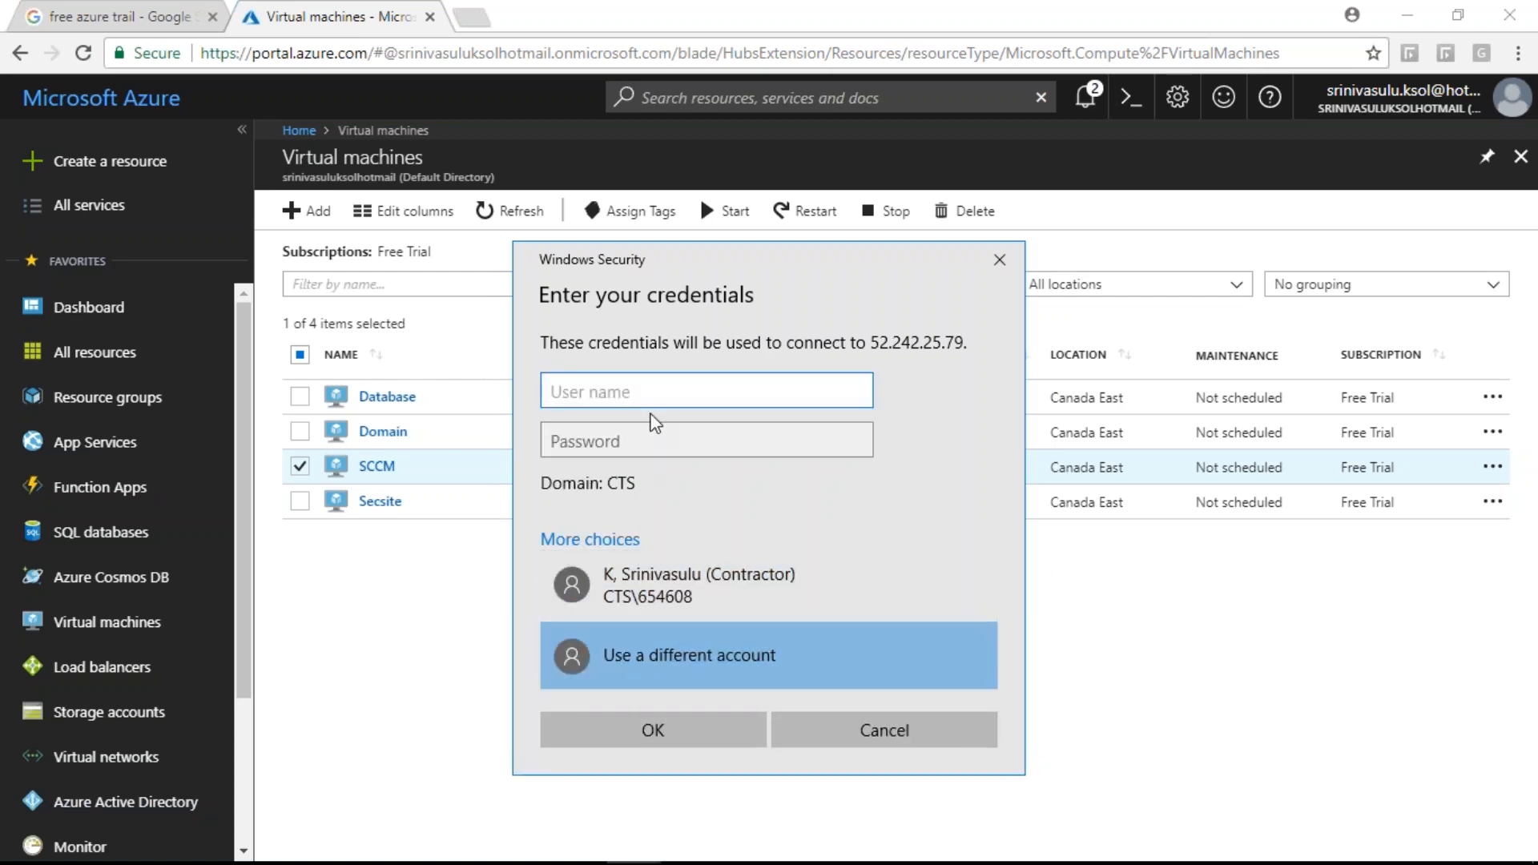
type("srinivas")
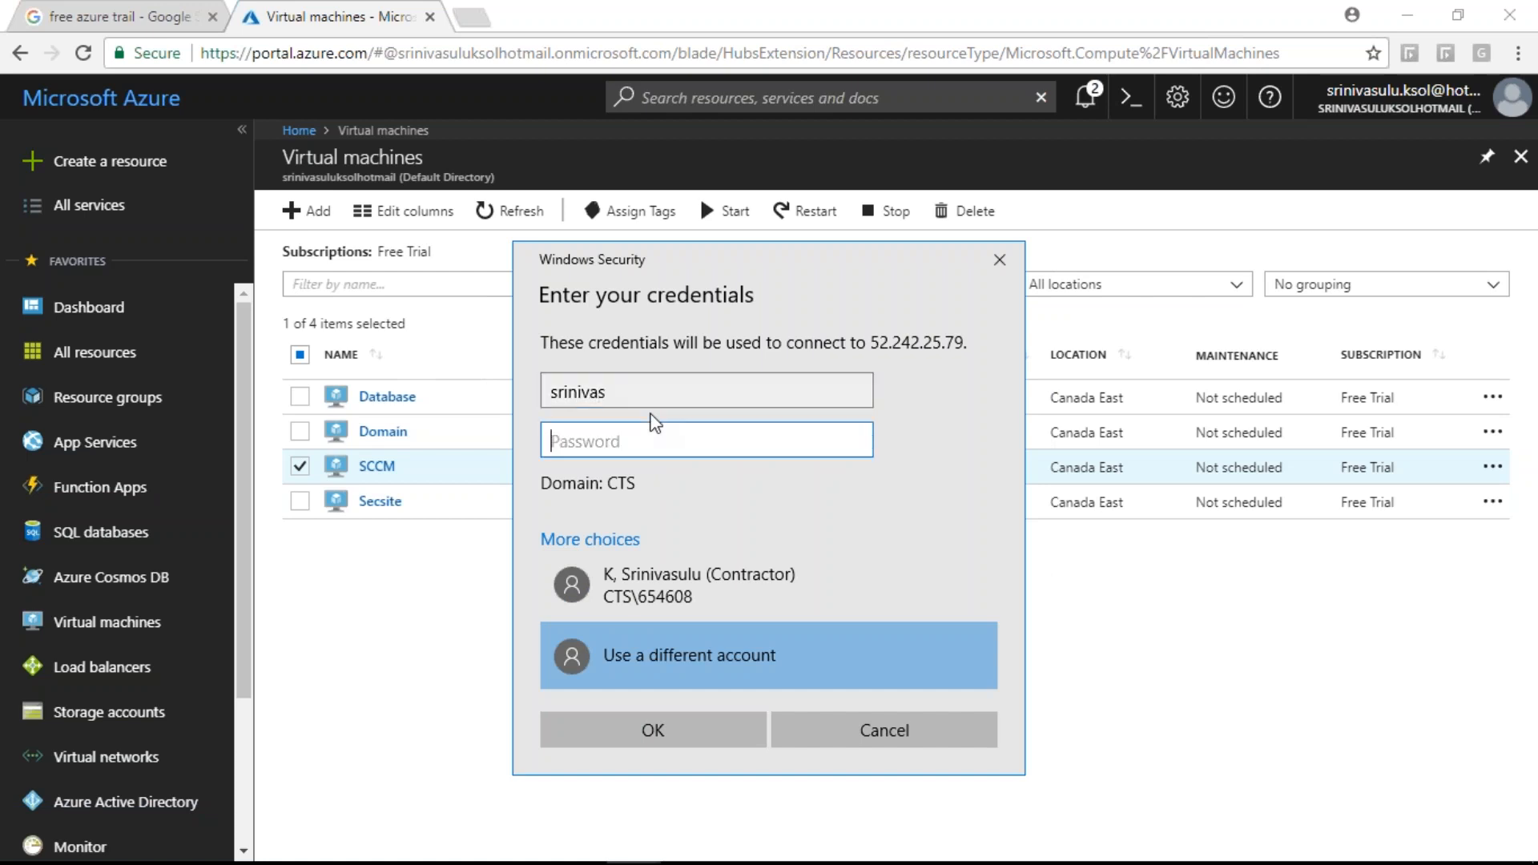
type("••••••••••••")
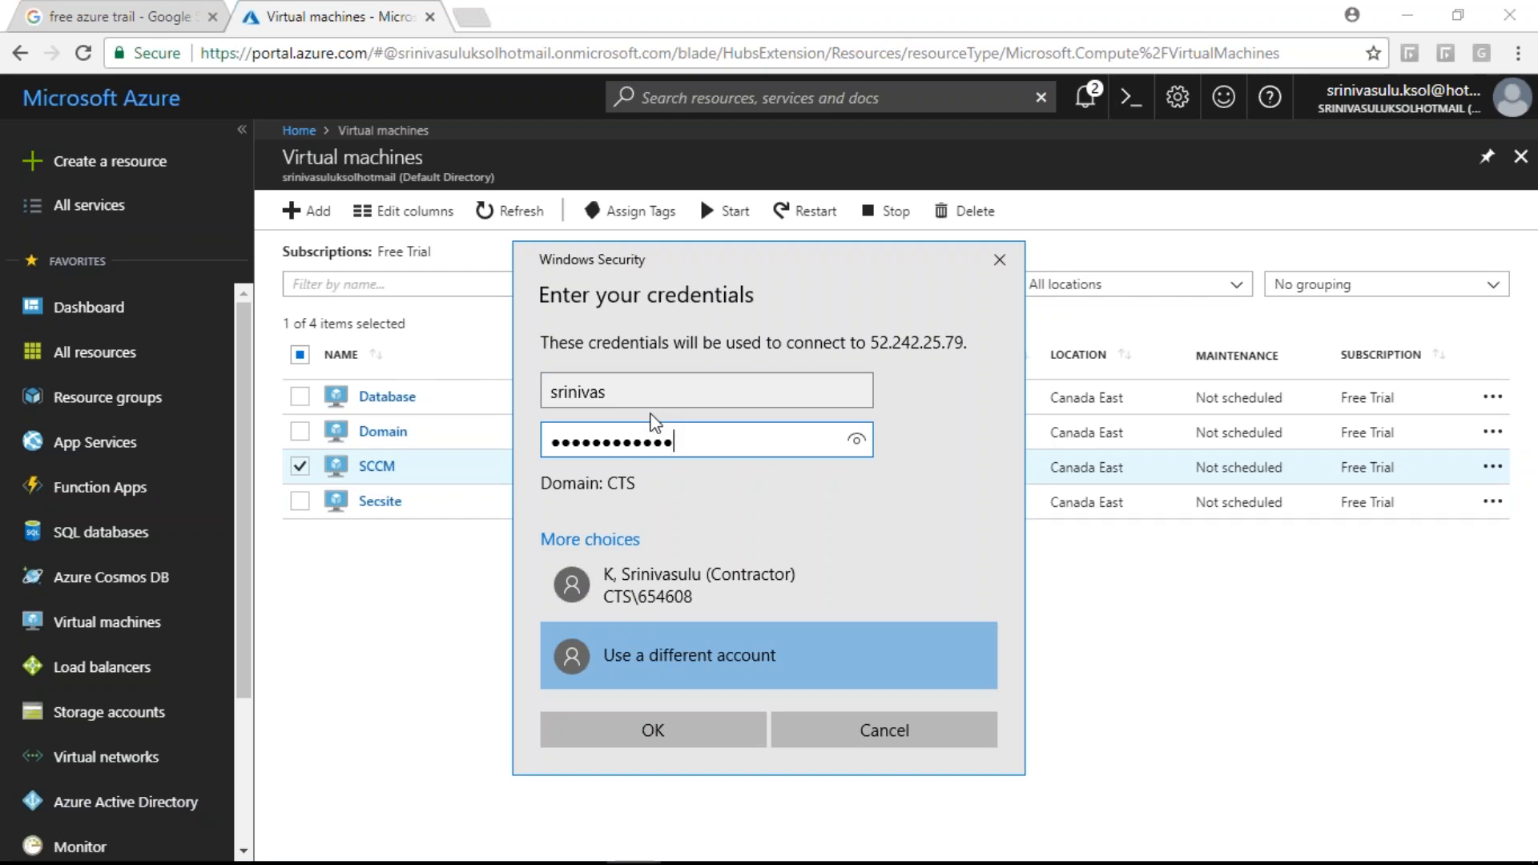
left_click(676, 745)
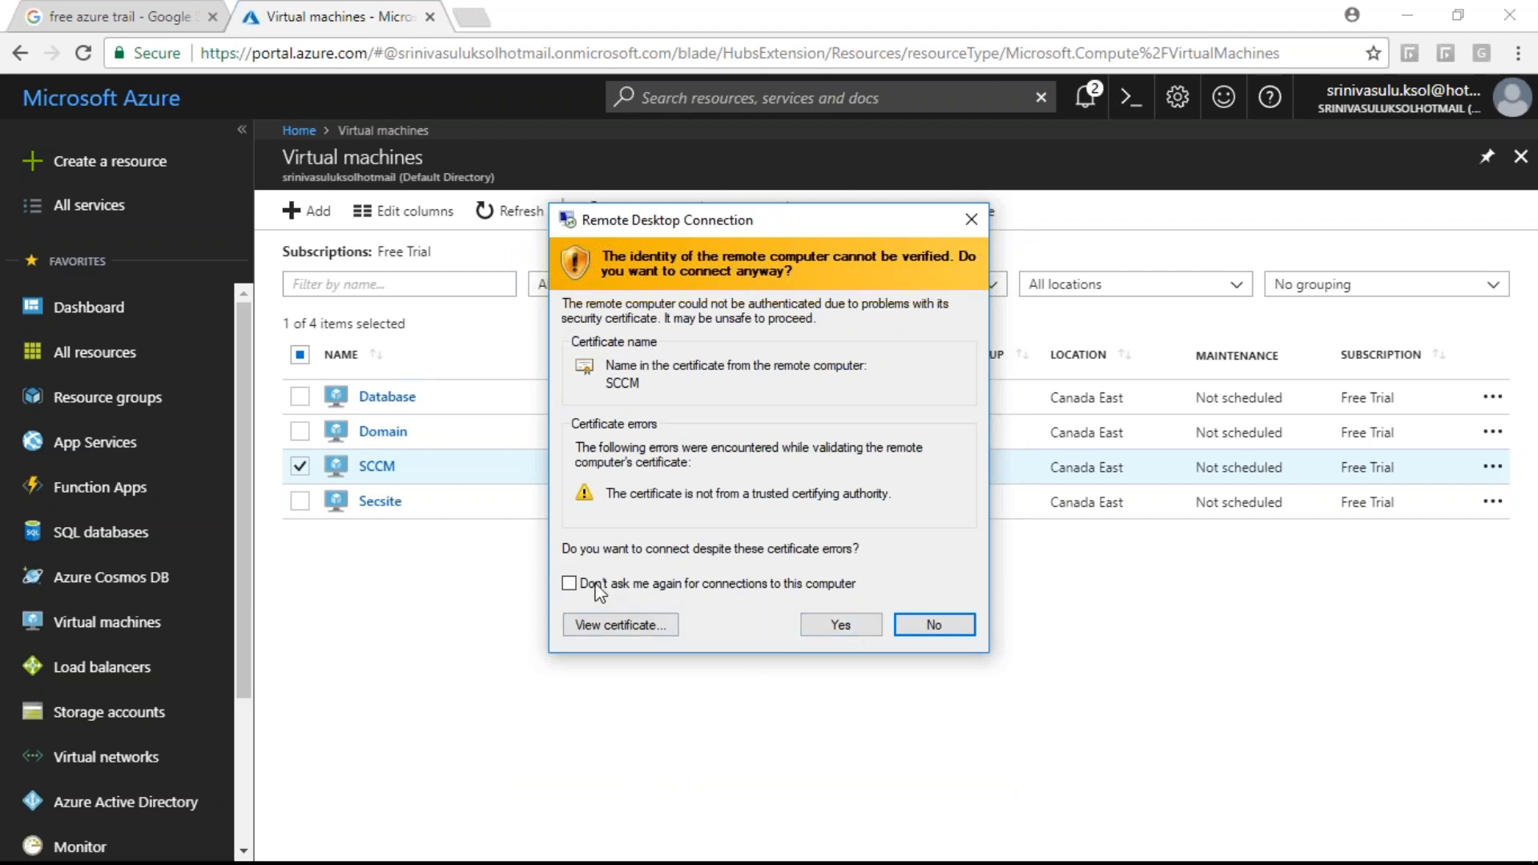
left_click(568, 583)
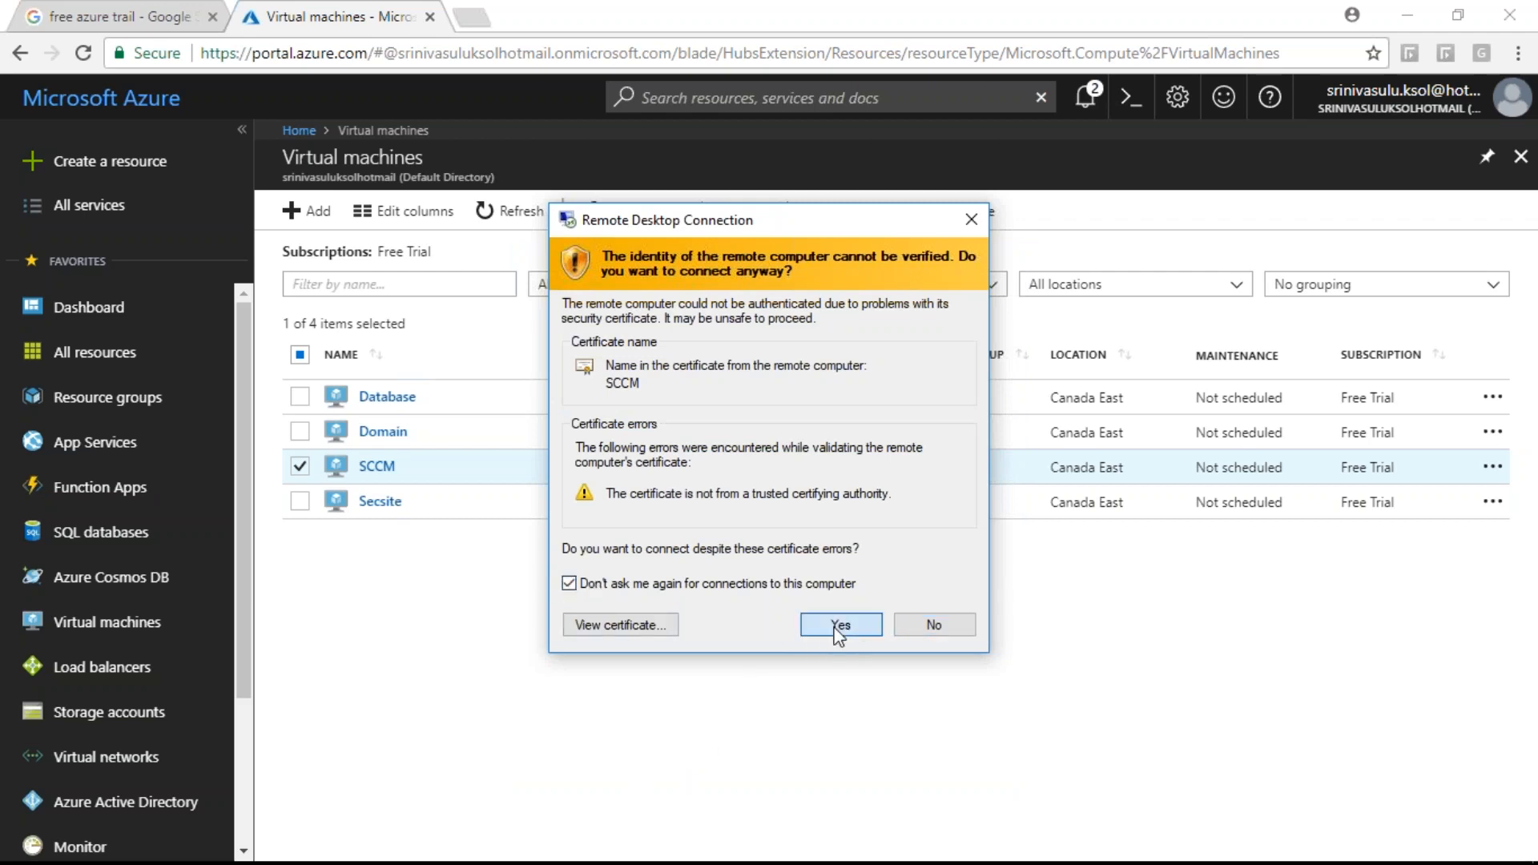
left_click(837, 625)
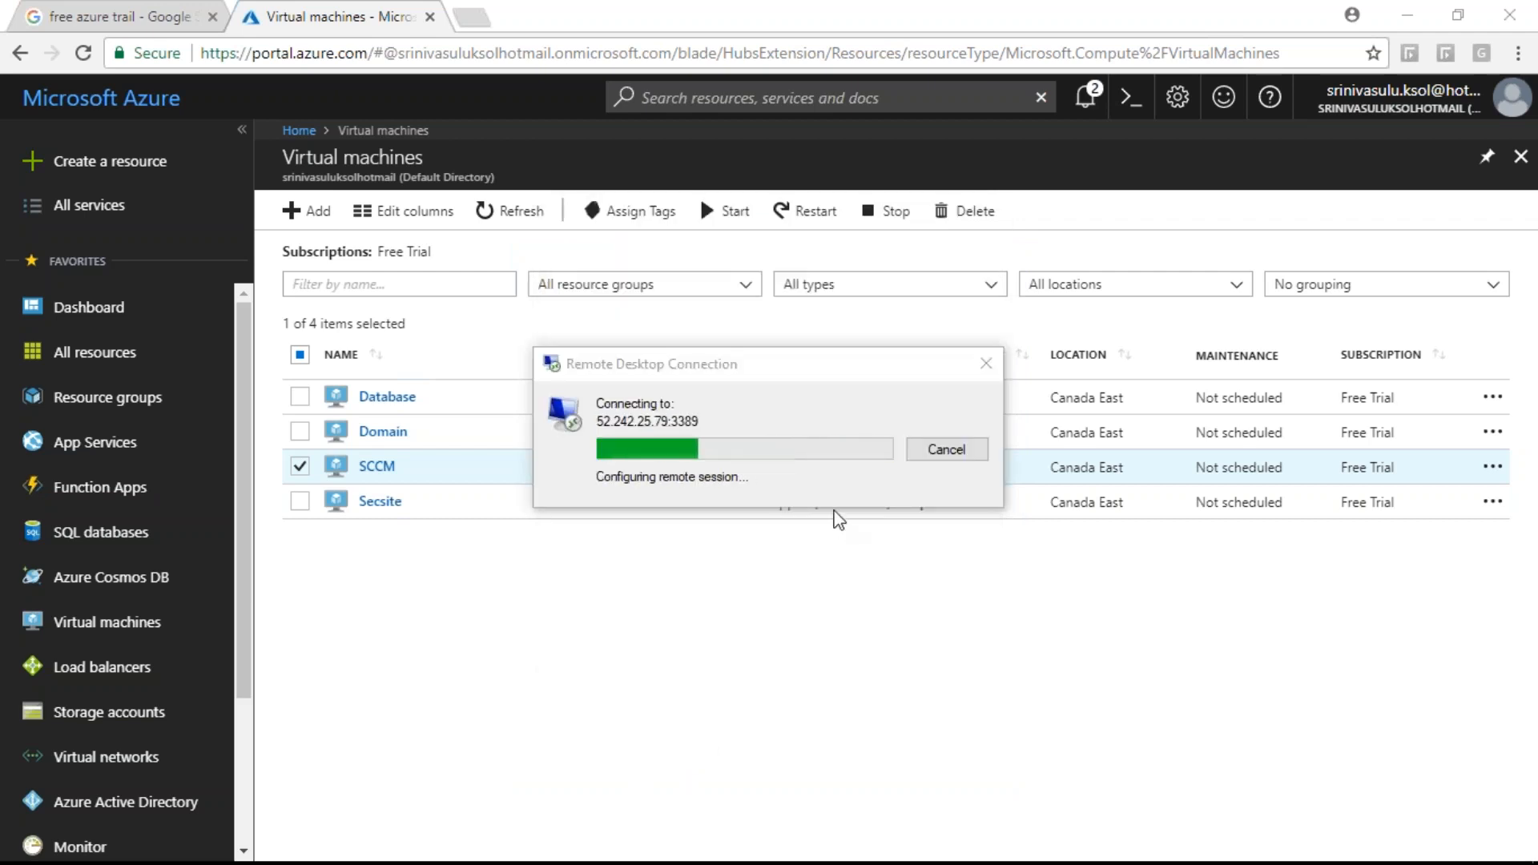
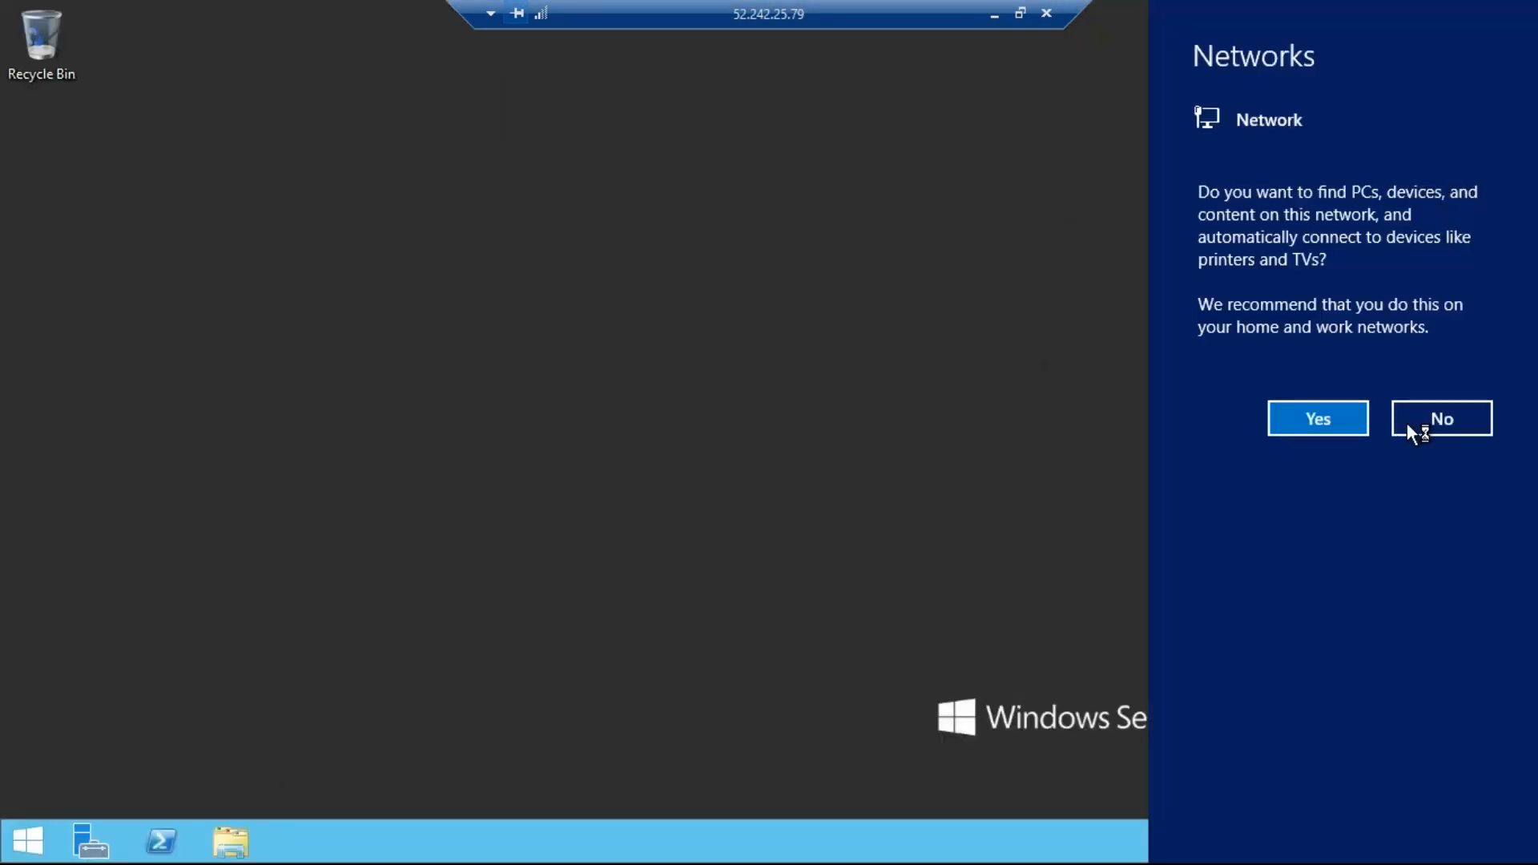
- On the SCCM Local Server page, disable IPv6 on the Ethernet 2 adapter
left_click(84, 841)
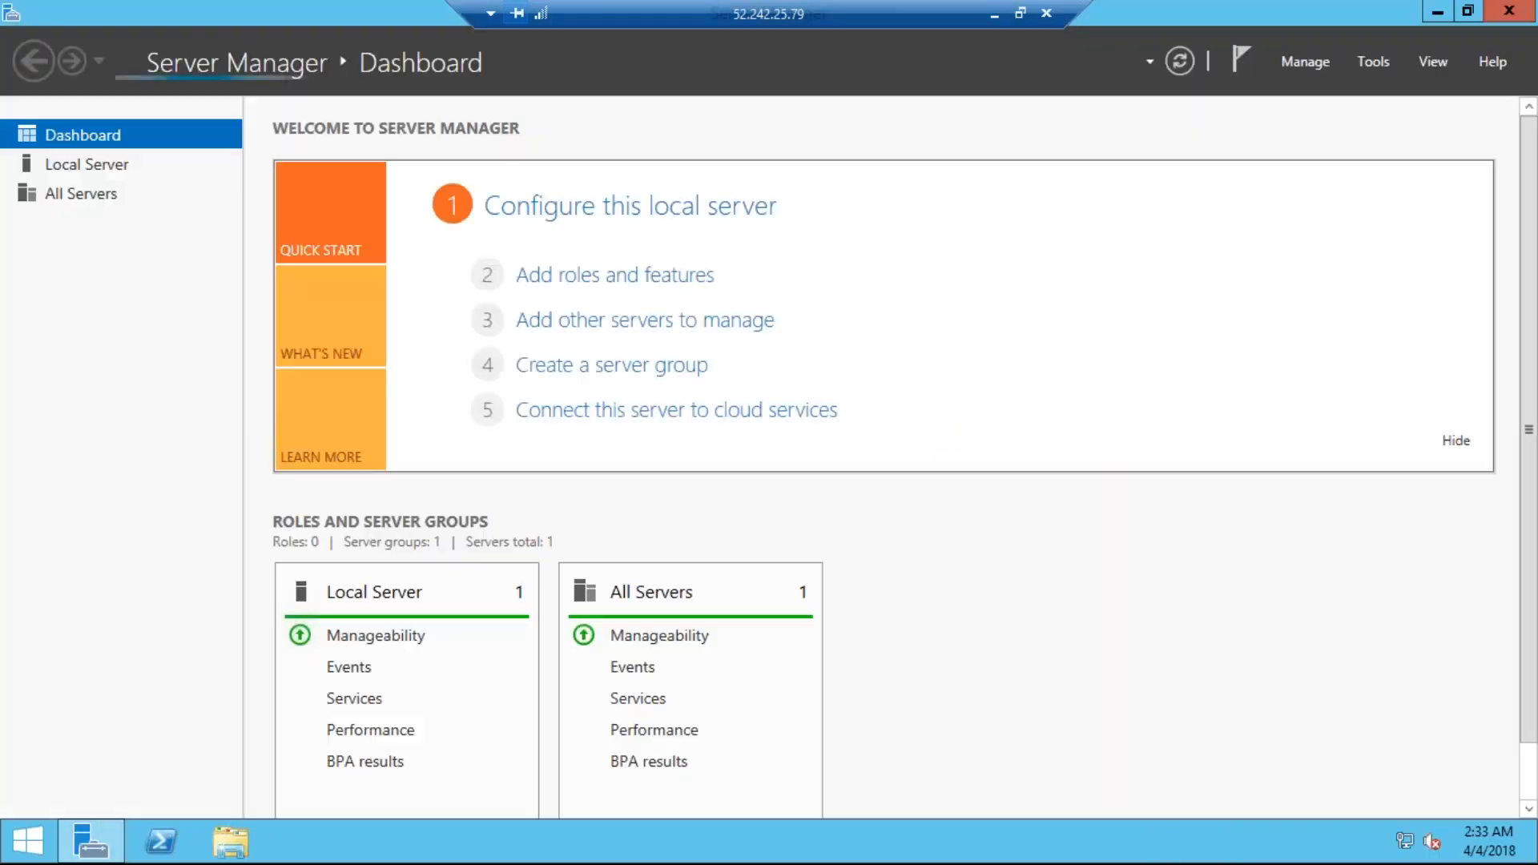
left_click(88, 164)
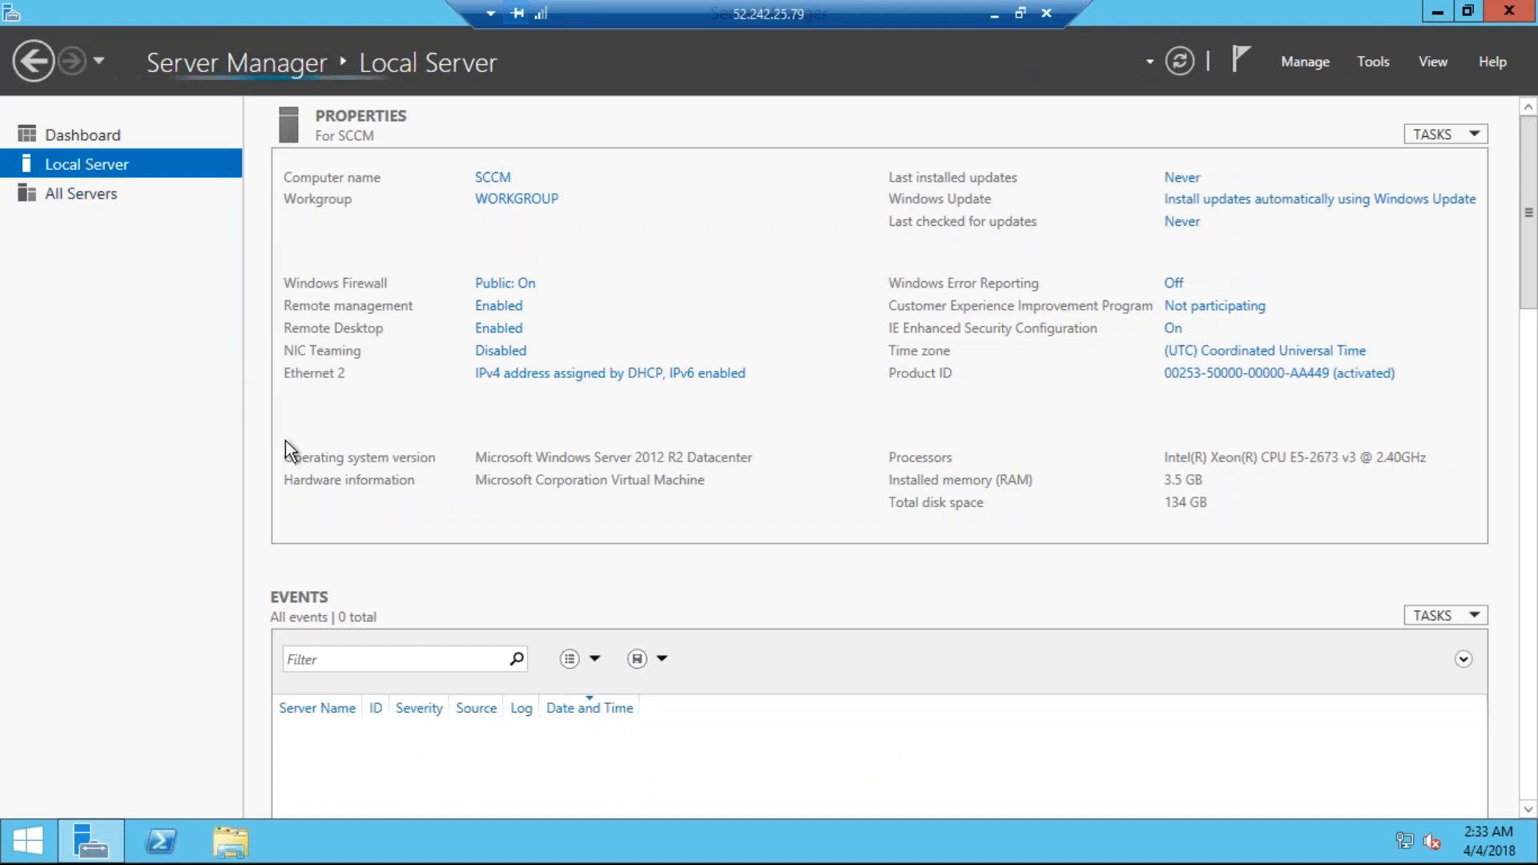
left_click(521, 370)
right_click(424, 230)
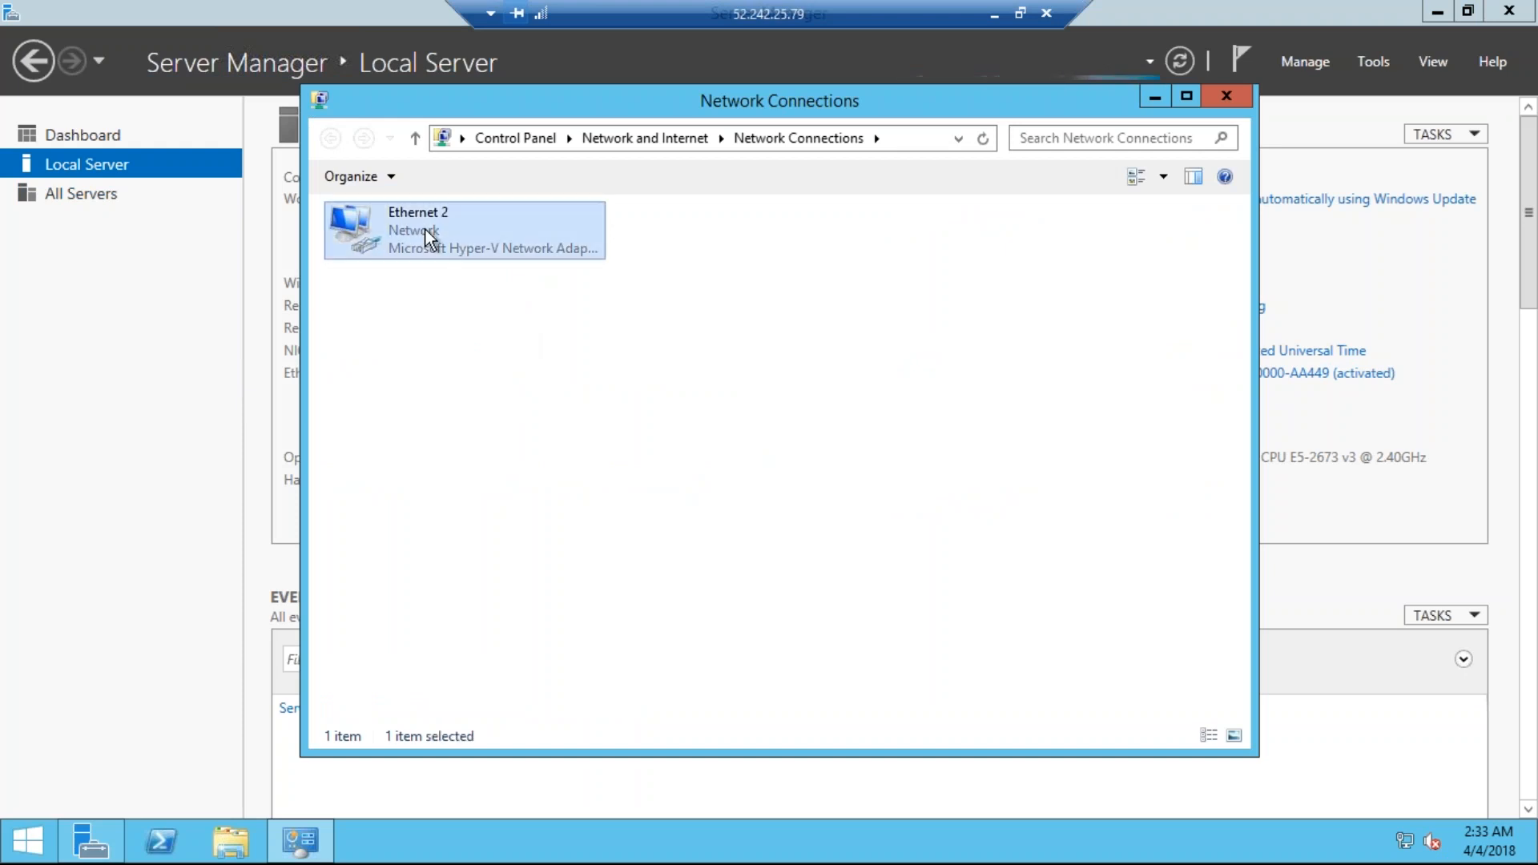
left_click(503, 430)
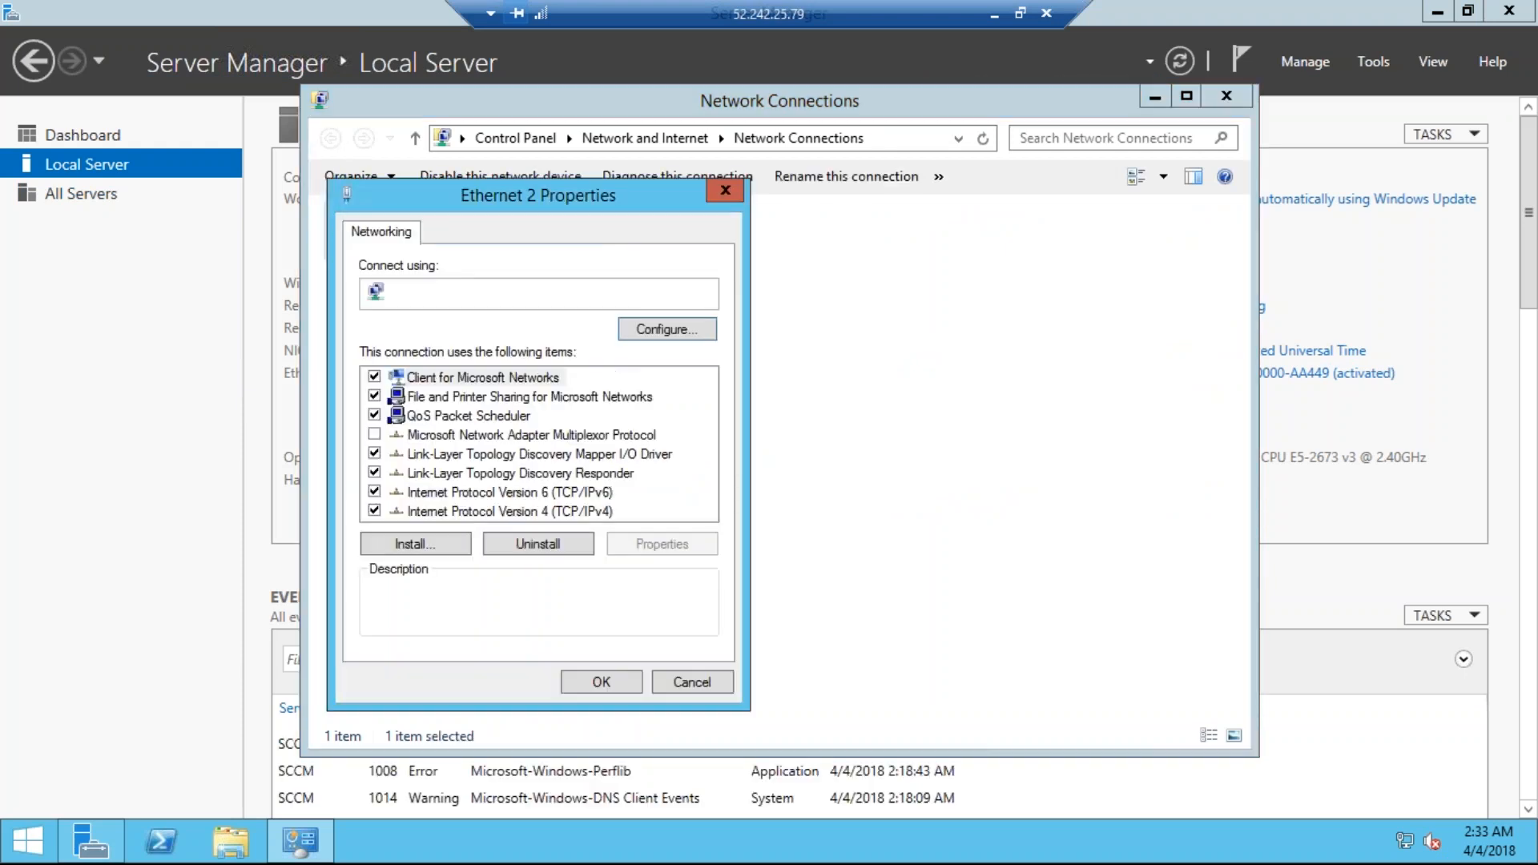
left_click(374, 492)
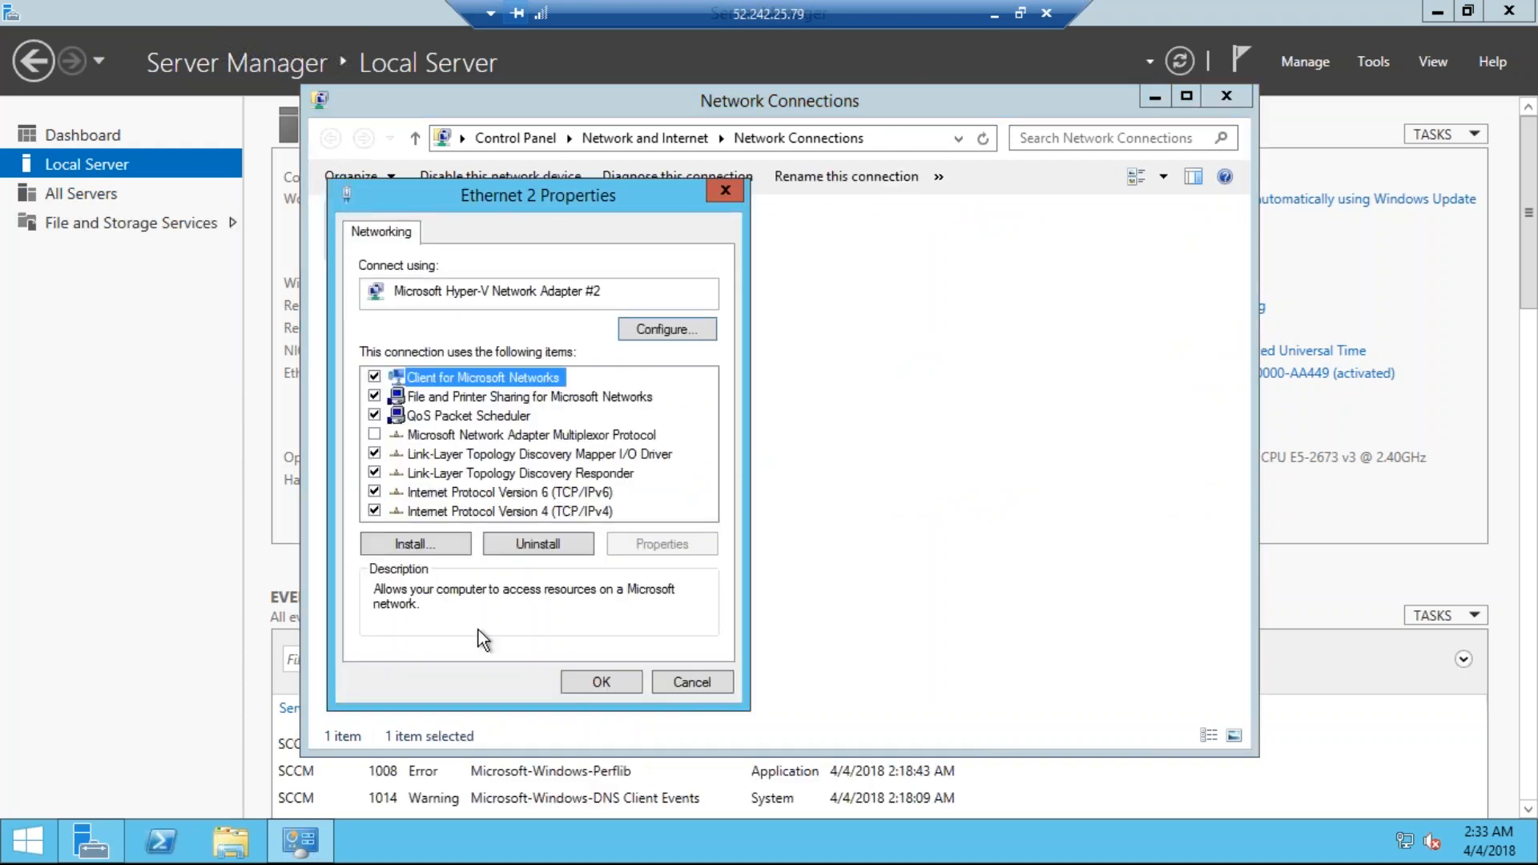
left_click(598, 681)
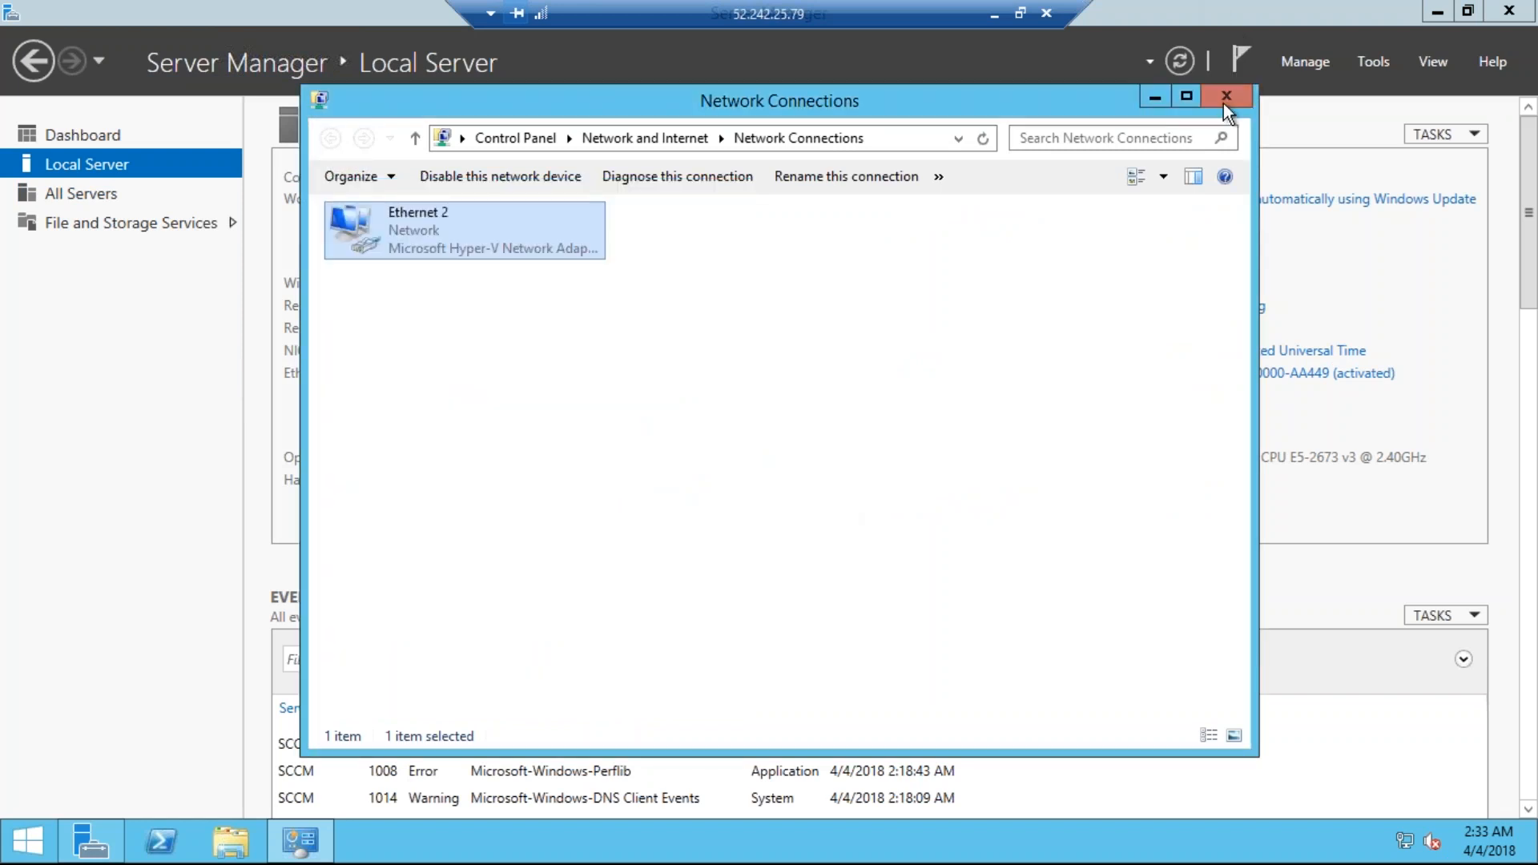
left_click(1224, 97)
- Set Windows Update to never check for updates
left_click(1189, 200)
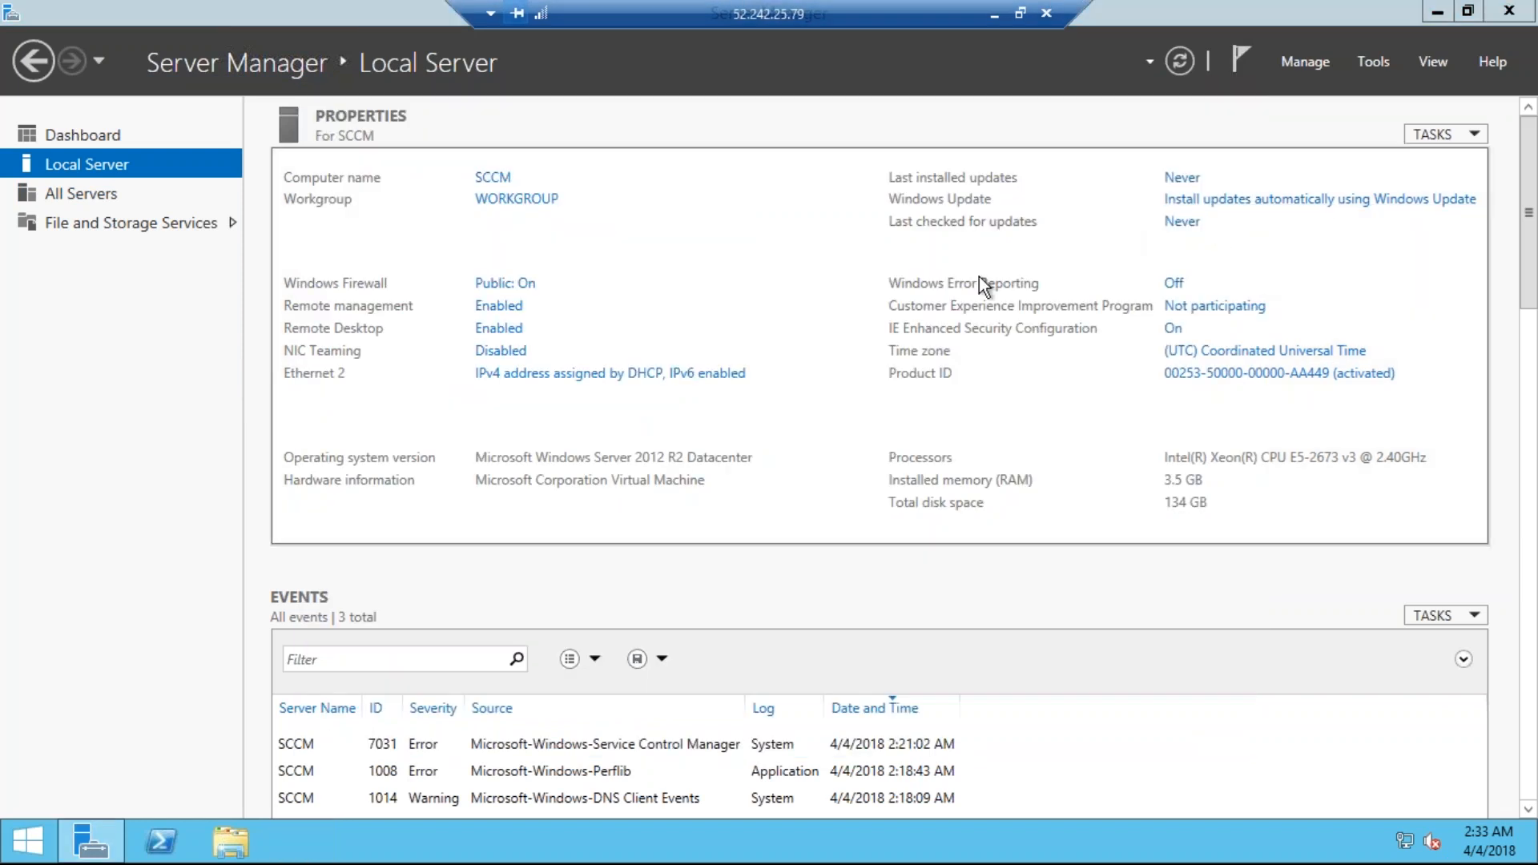
left_click(399, 253)
left_click(712, 314)
left_click(563, 386)
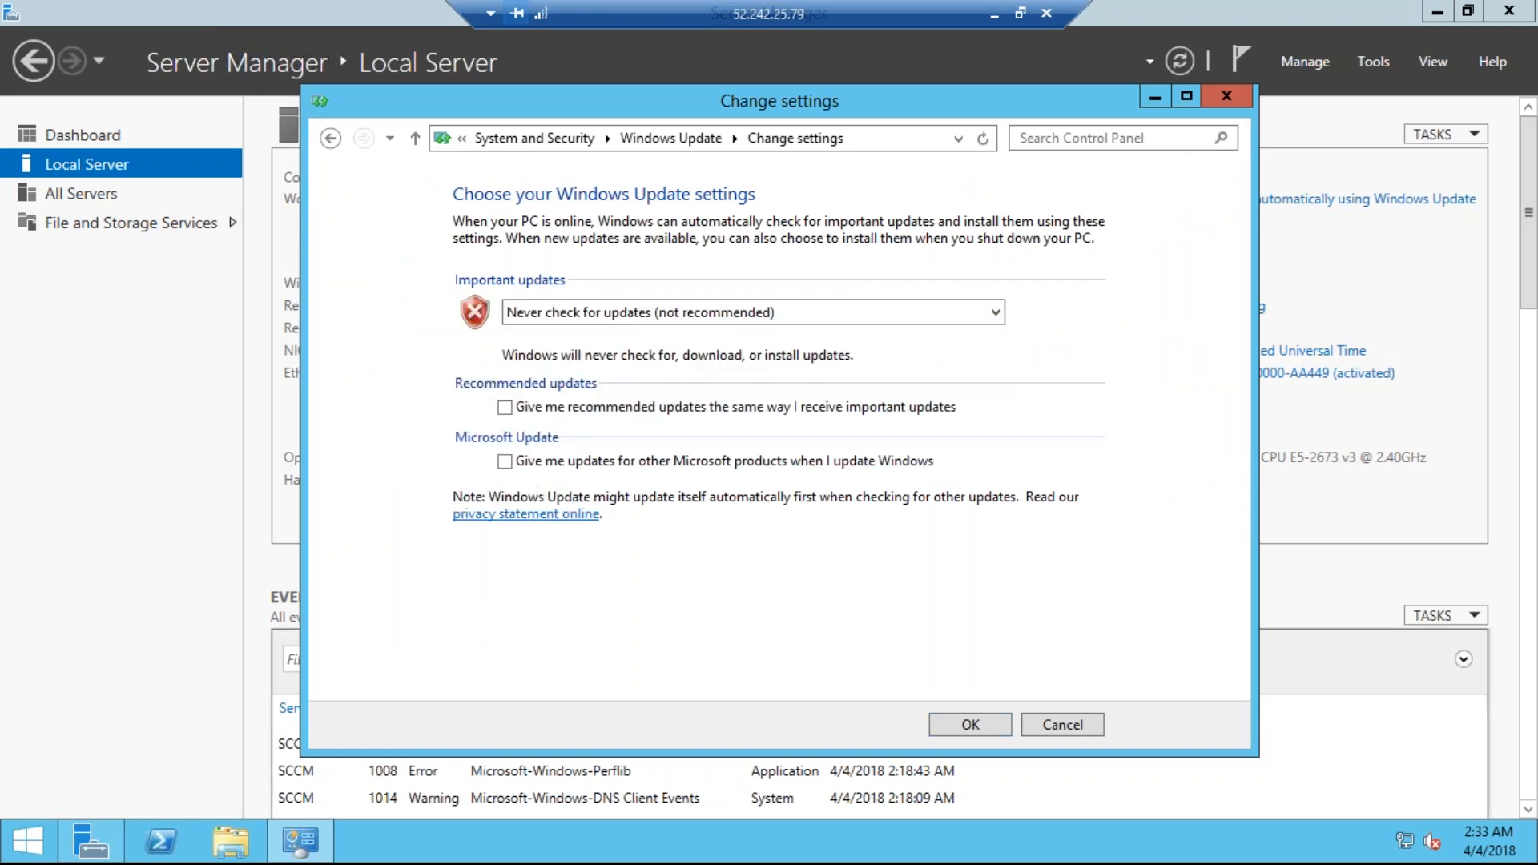
left_click(973, 722)
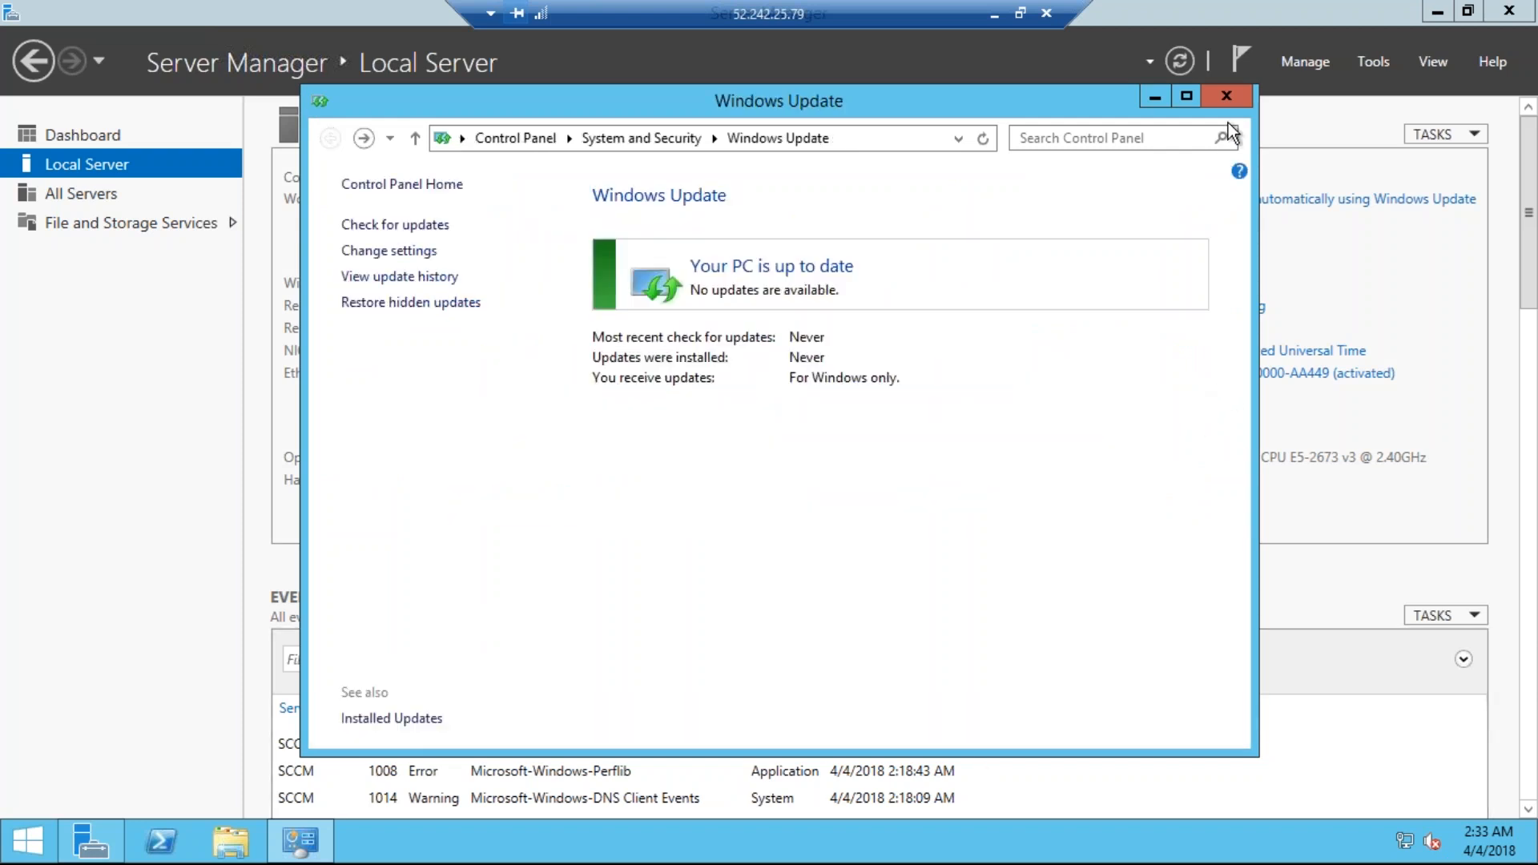
left_click(1225, 95)
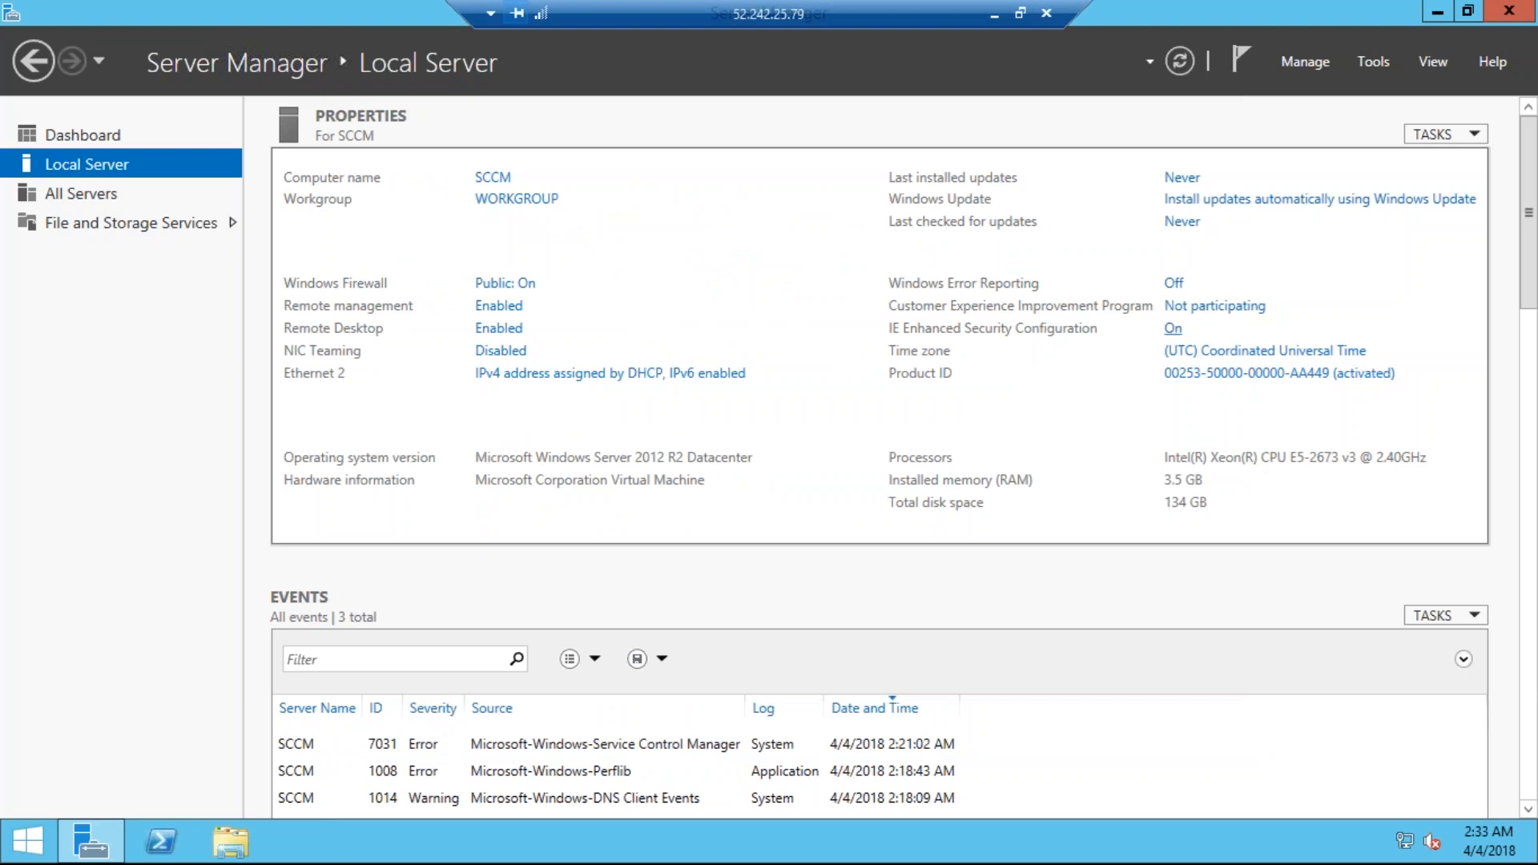
- Turn IE Enhanced Security Configuration off for users and close Server Manager
left_click(1173, 327)
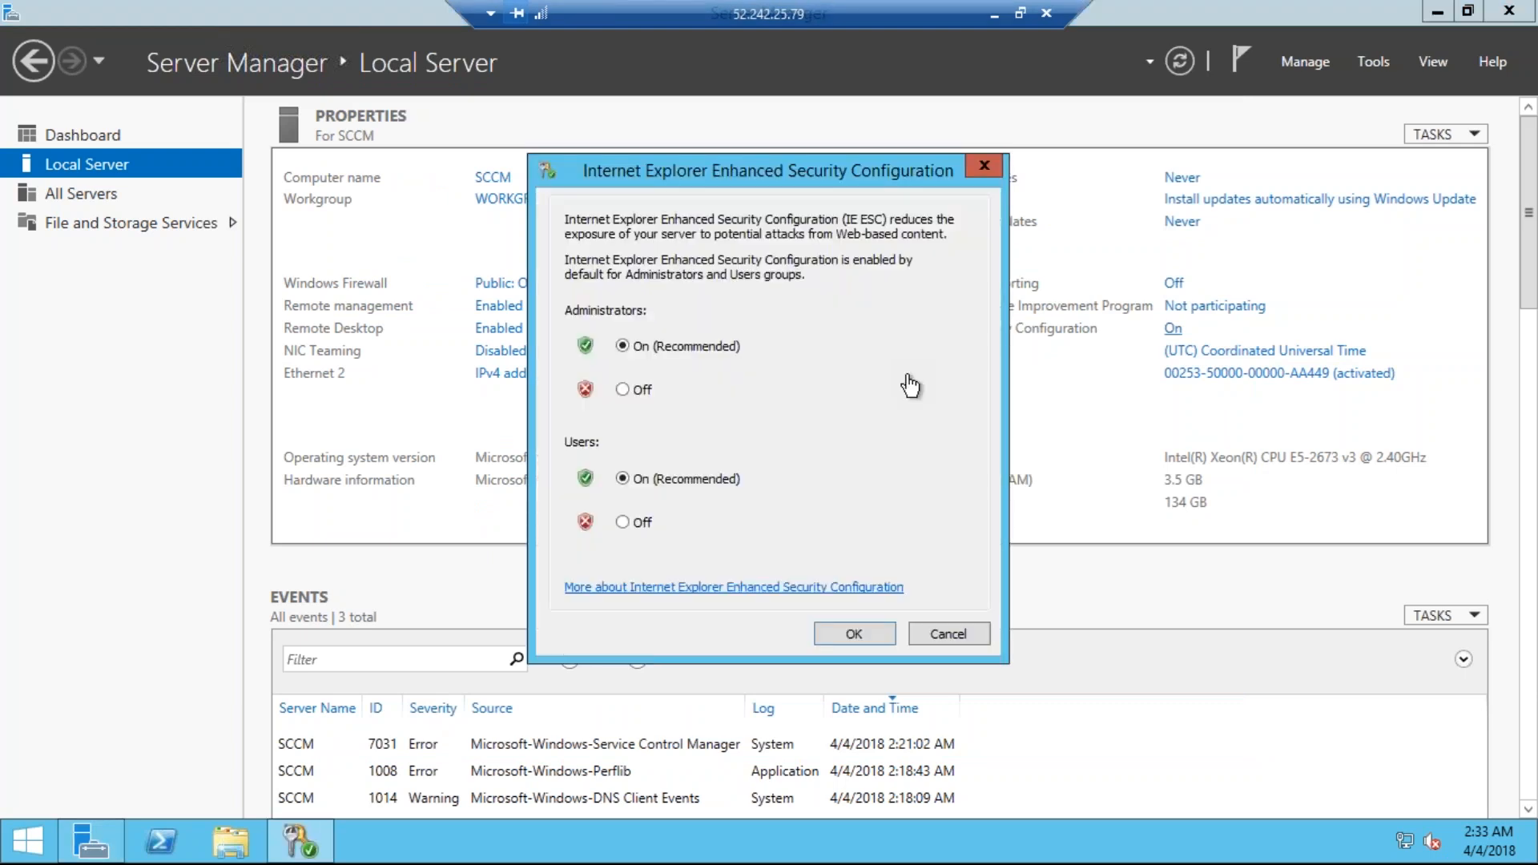
left_click(628, 522)
left_click(813, 623)
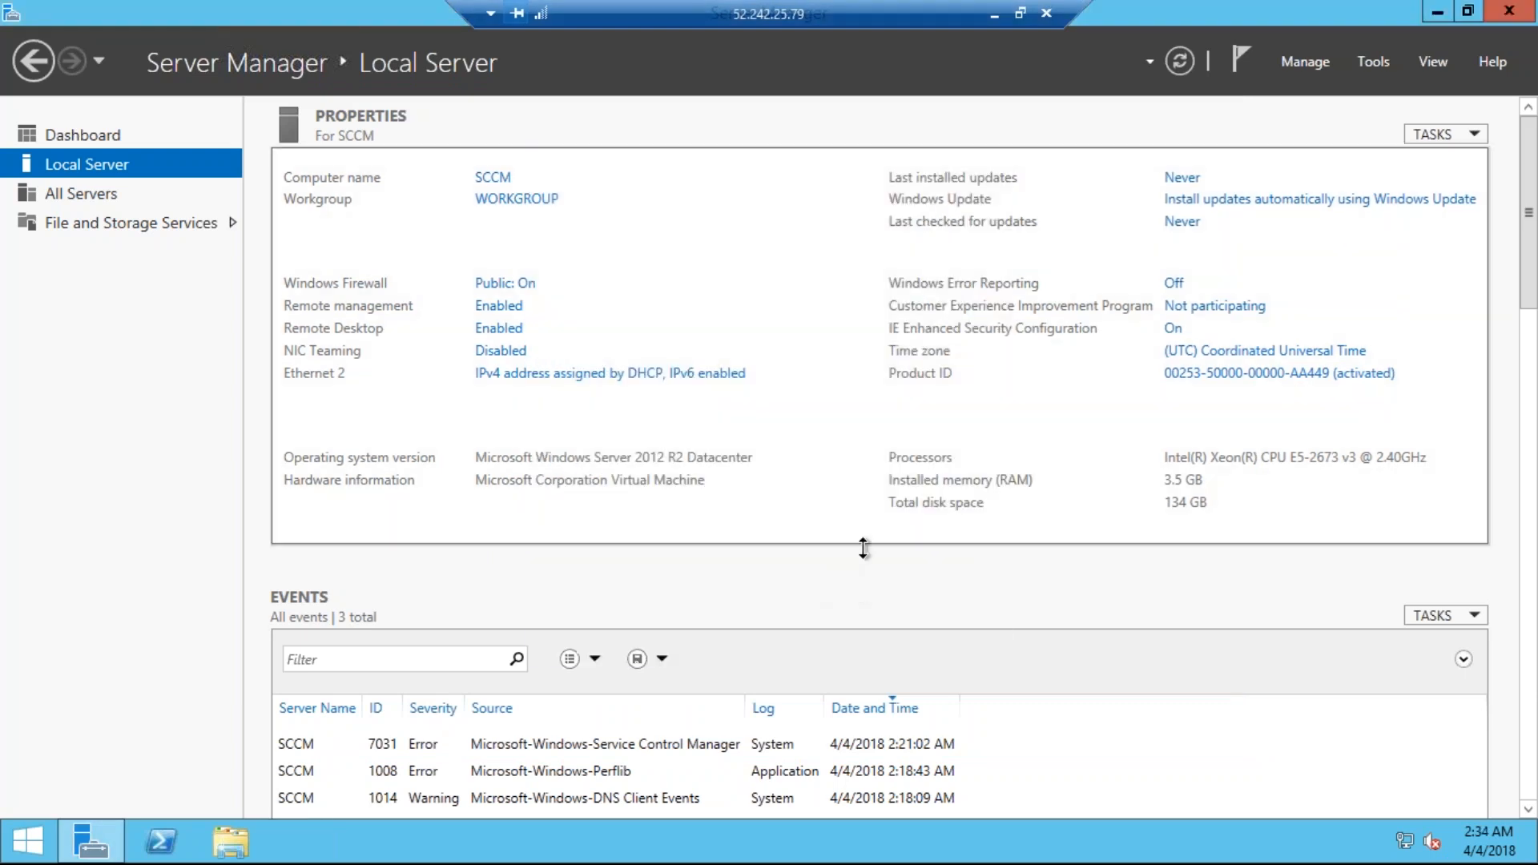
left_click(1507, 12)
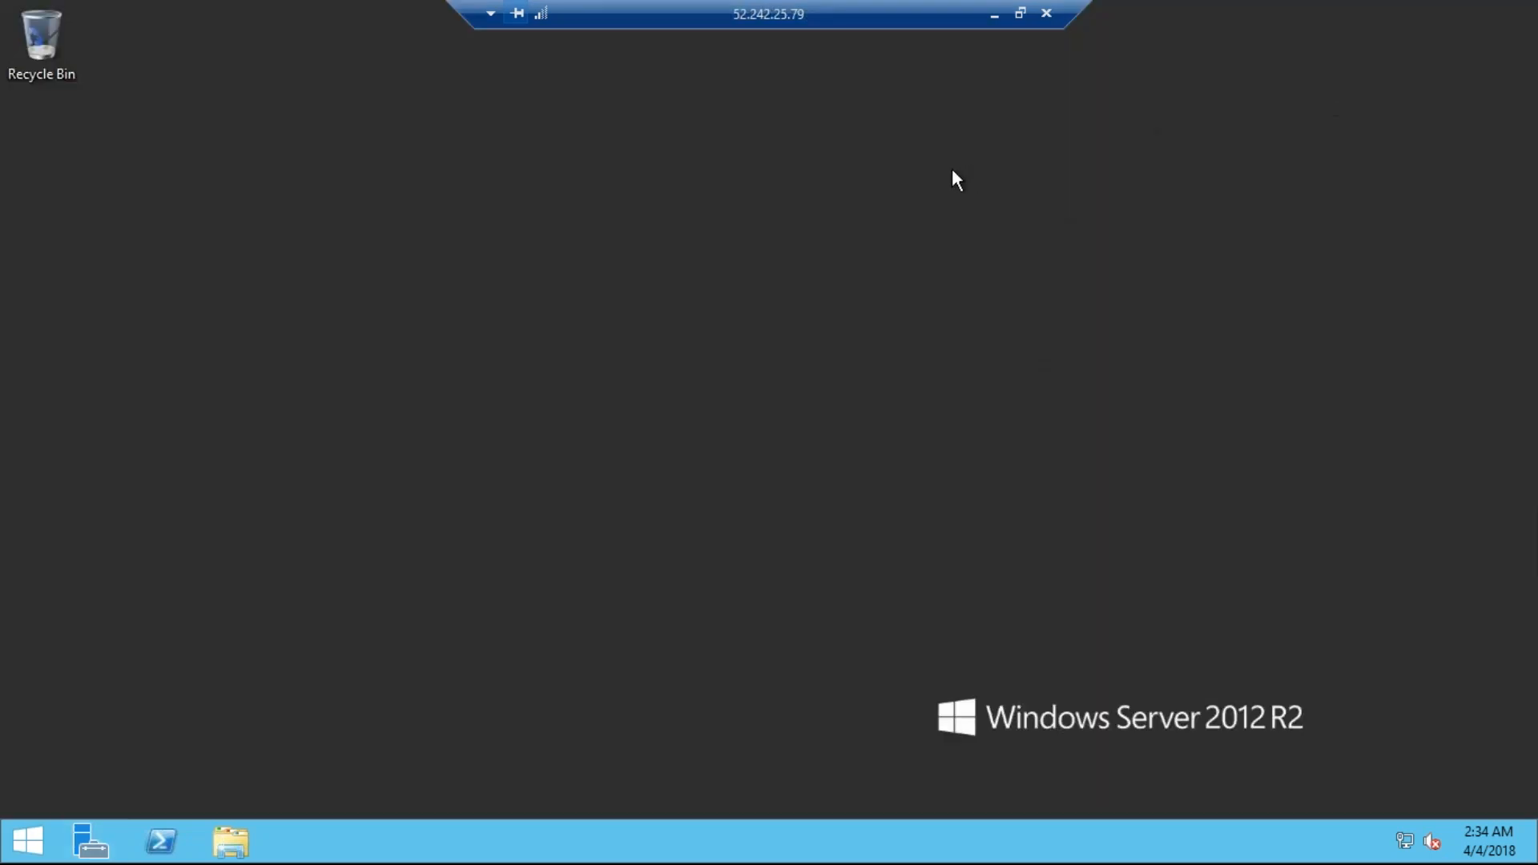
- Leave the SCCM session for the Domain VM and launch 'Promote this server to a domain controller'
left_click(993, 18)
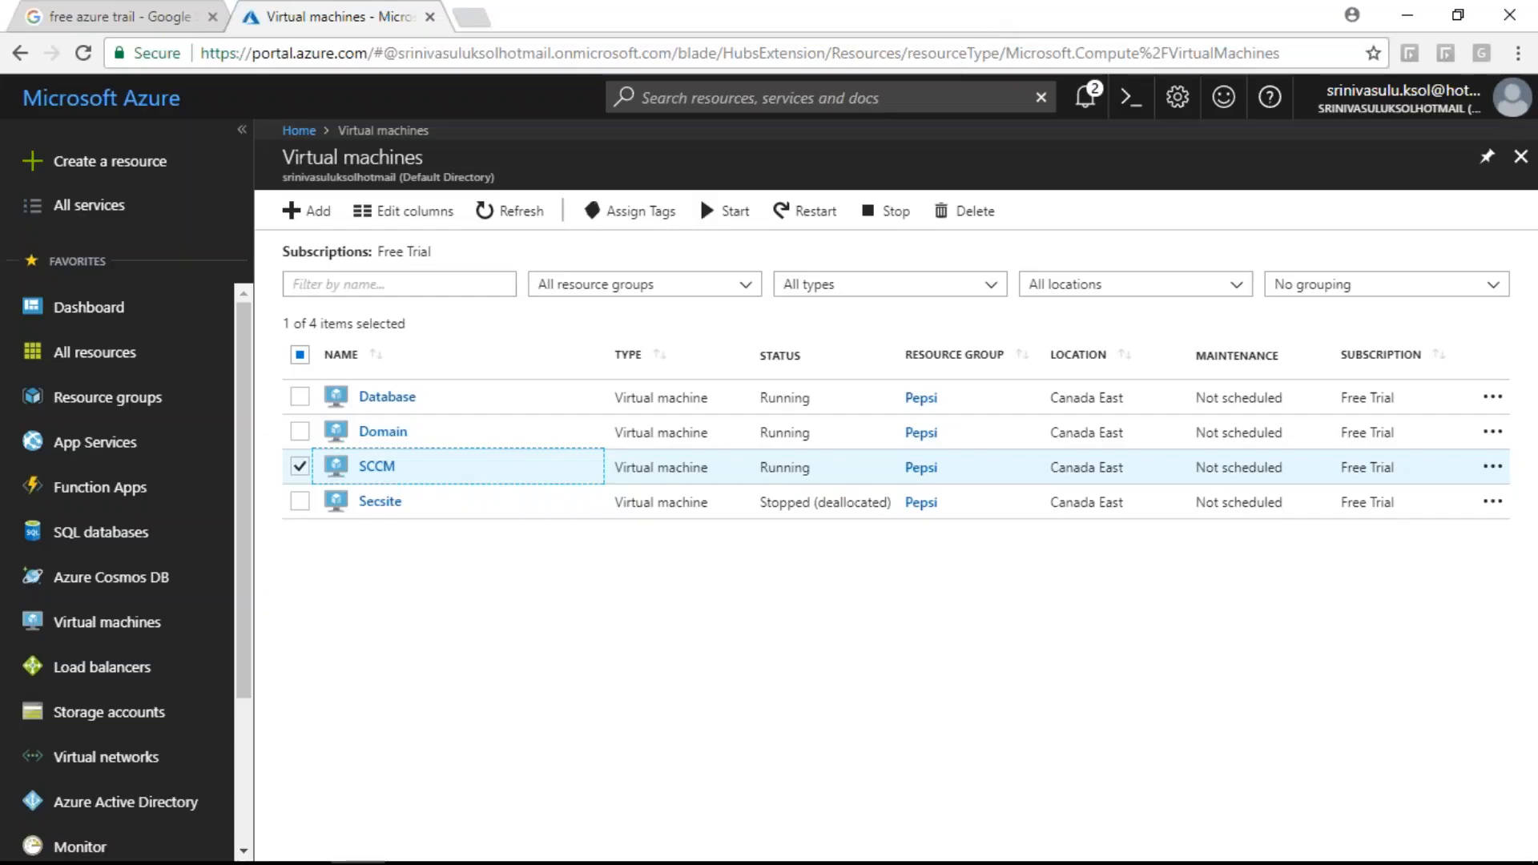
mouse_move(633, 840)
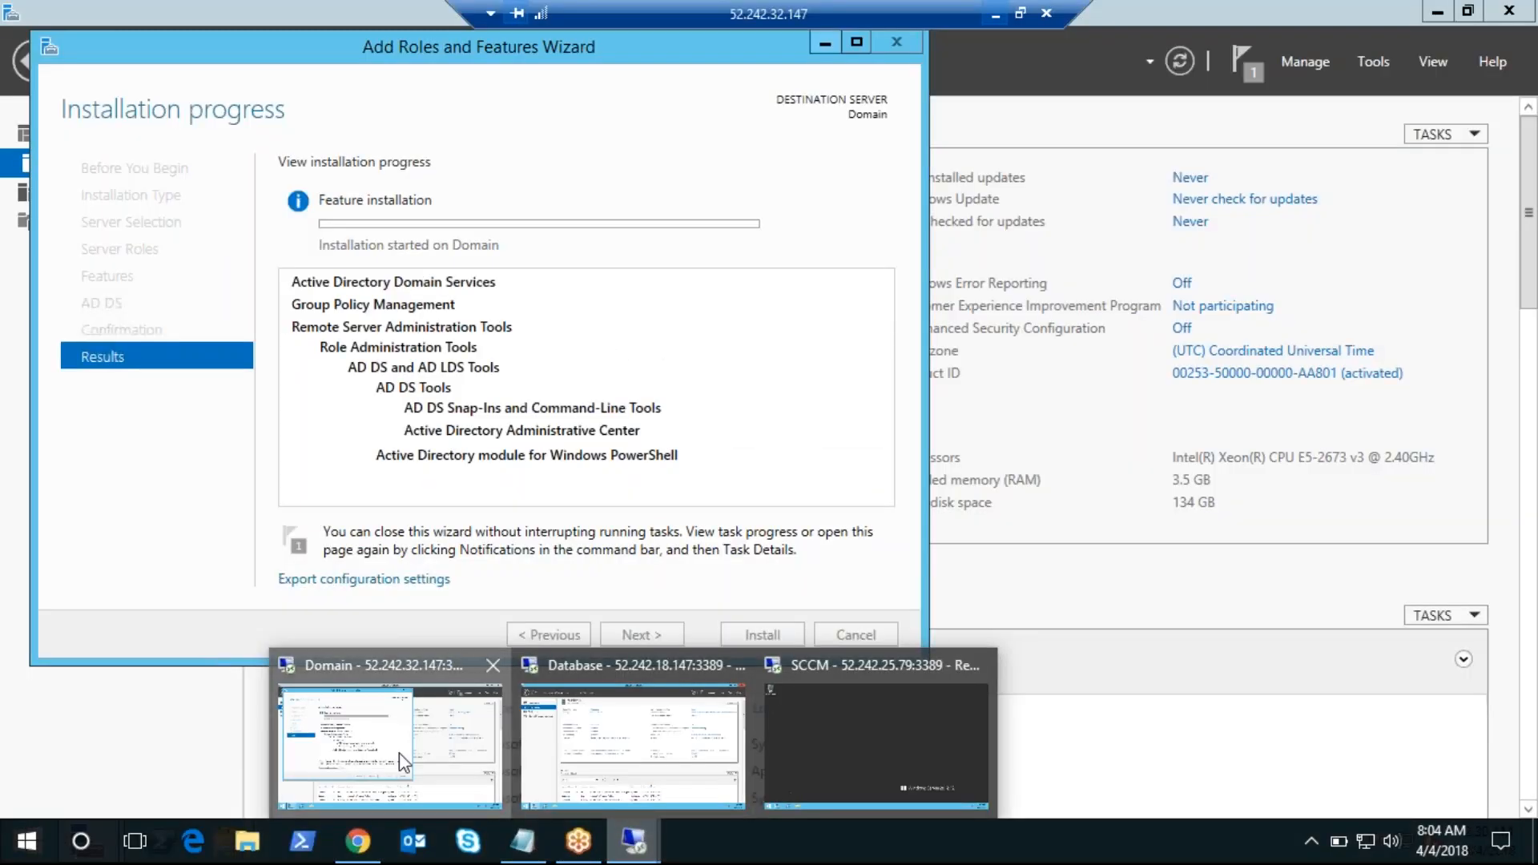
left_click(398, 752)
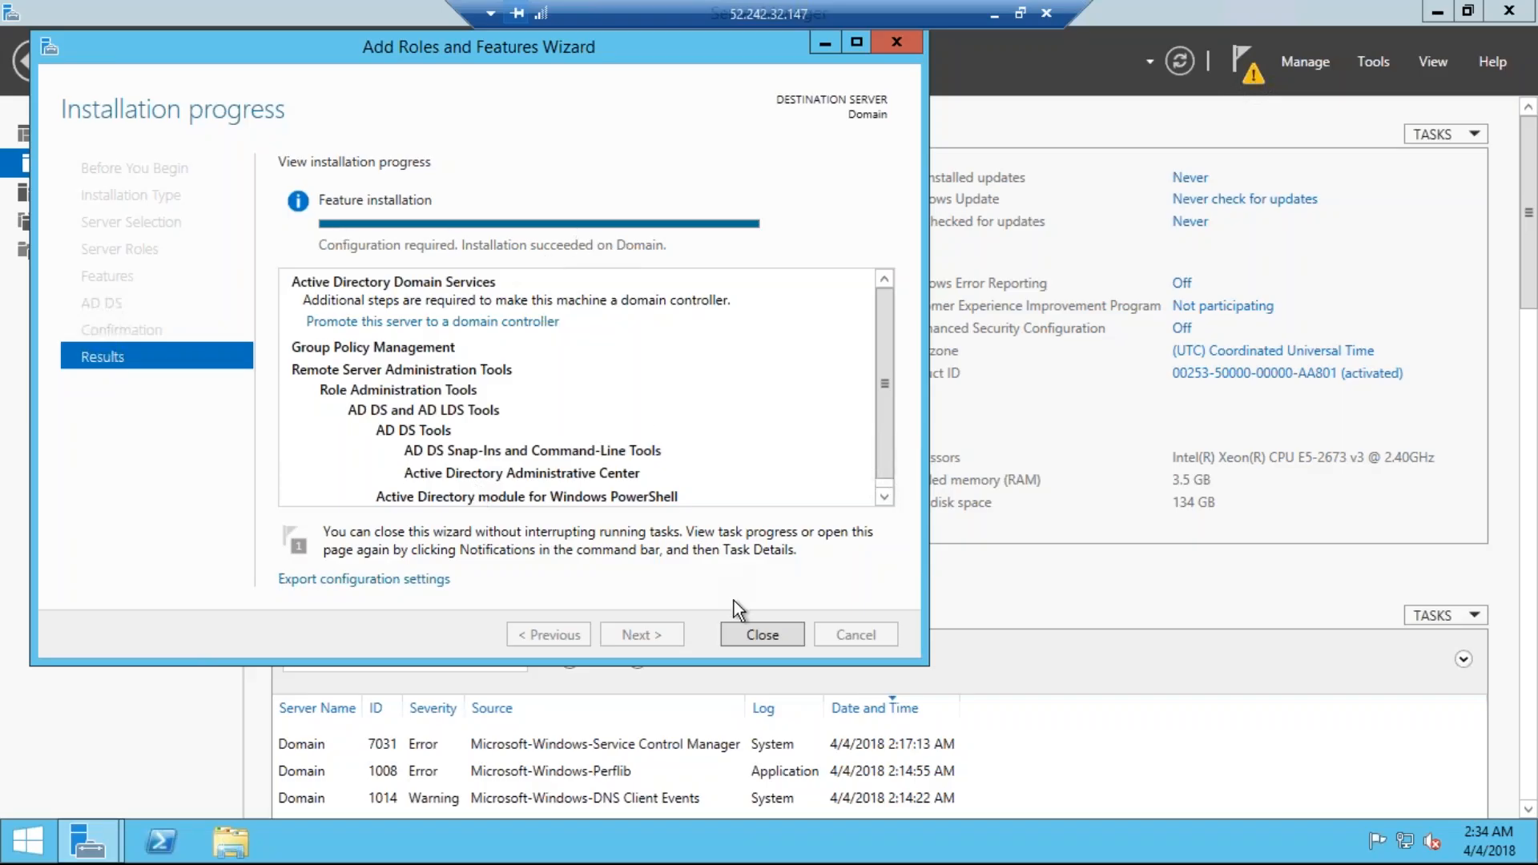
left_click_drag(879, 429, 876, 463)
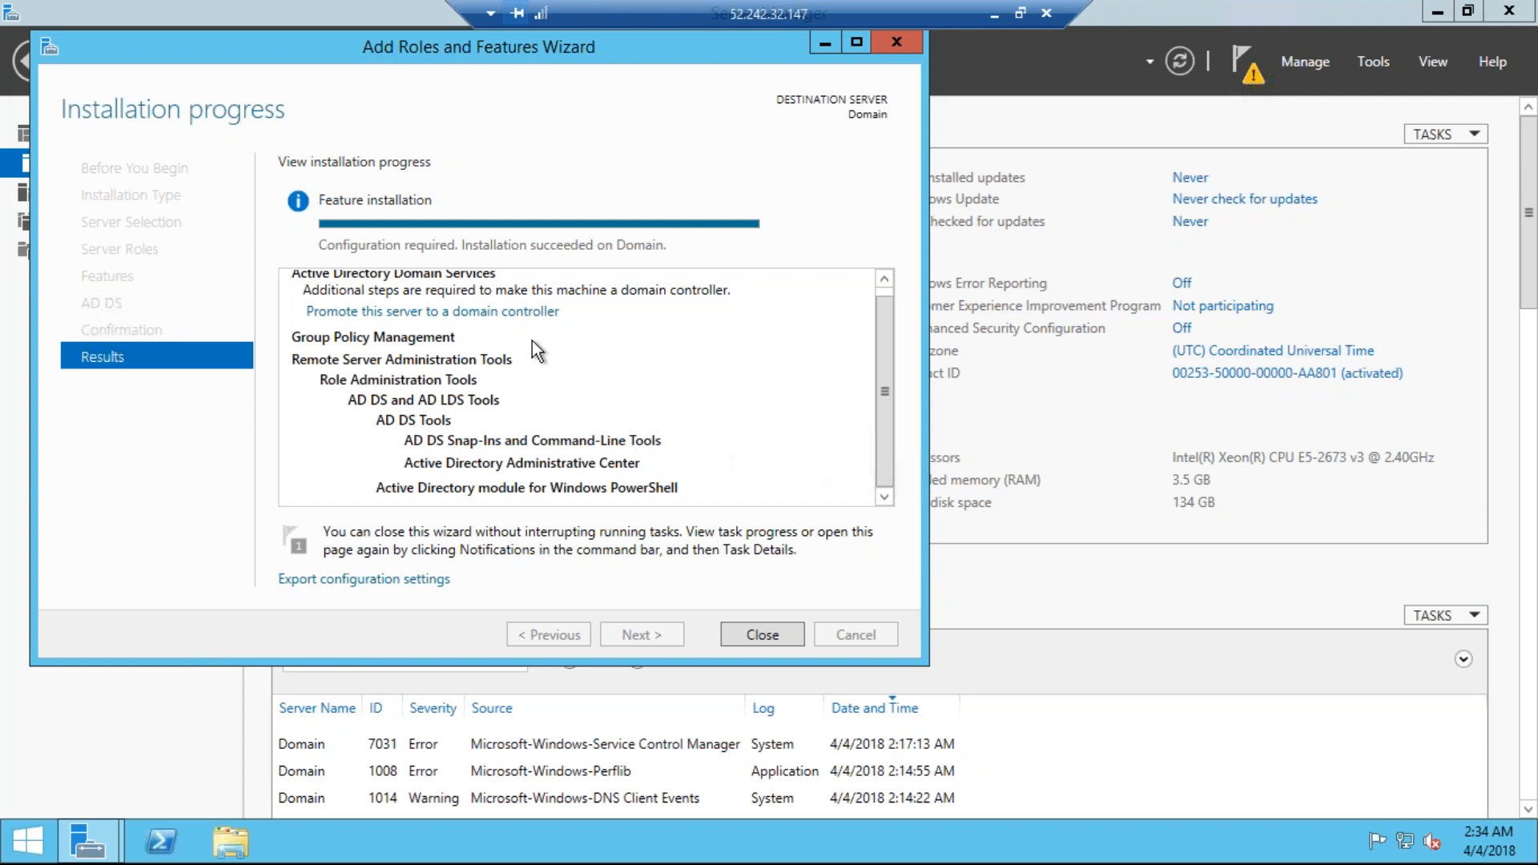
left_click(487, 311)
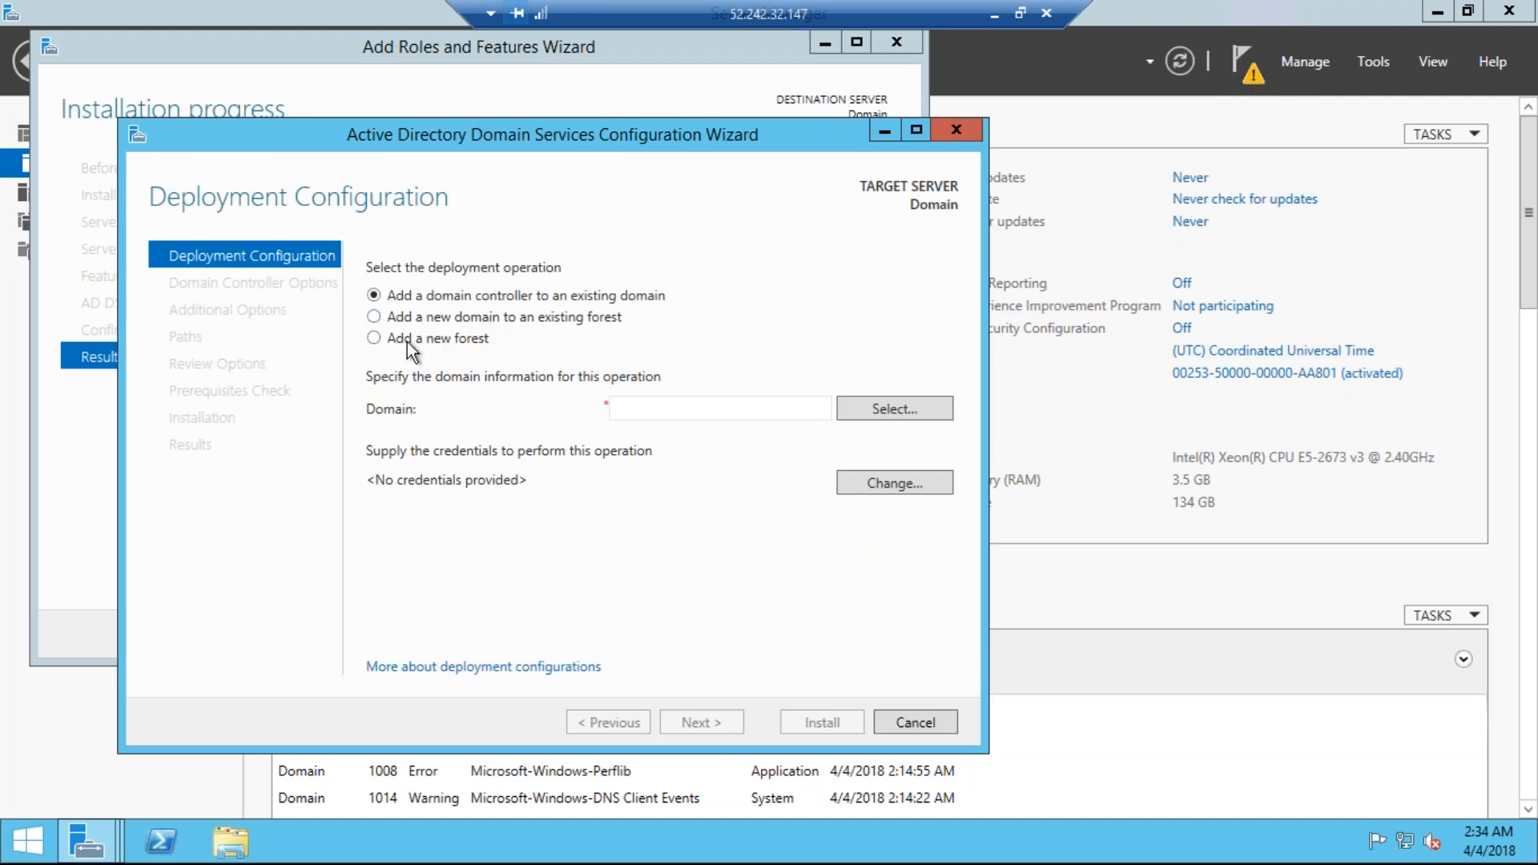
- Choose a new forest with root domain name pepsi.com
left_click(373, 338)
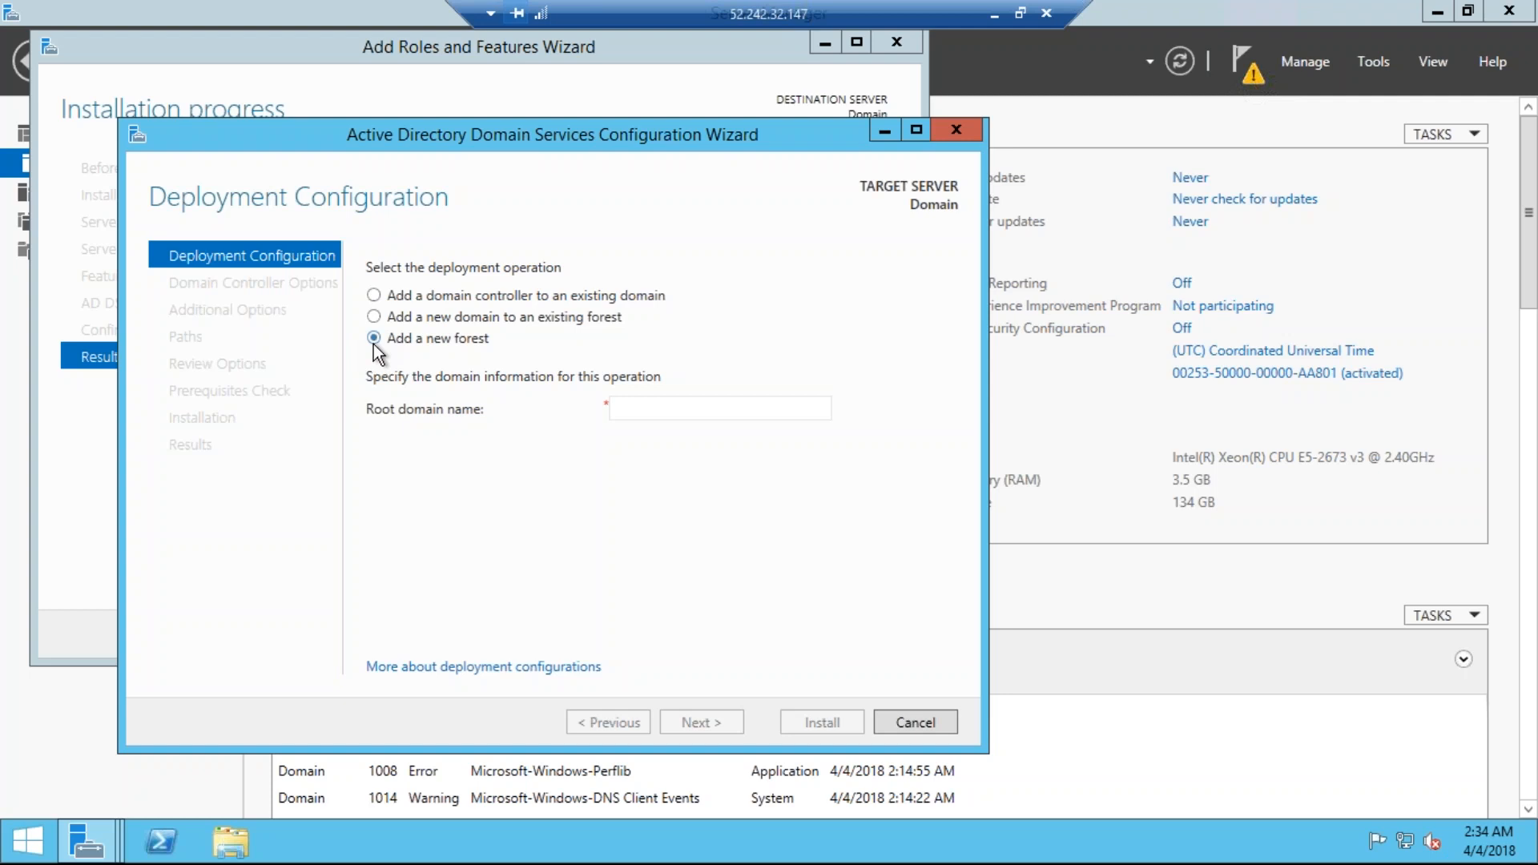
left_click(653, 408)
type("pepsi.com")
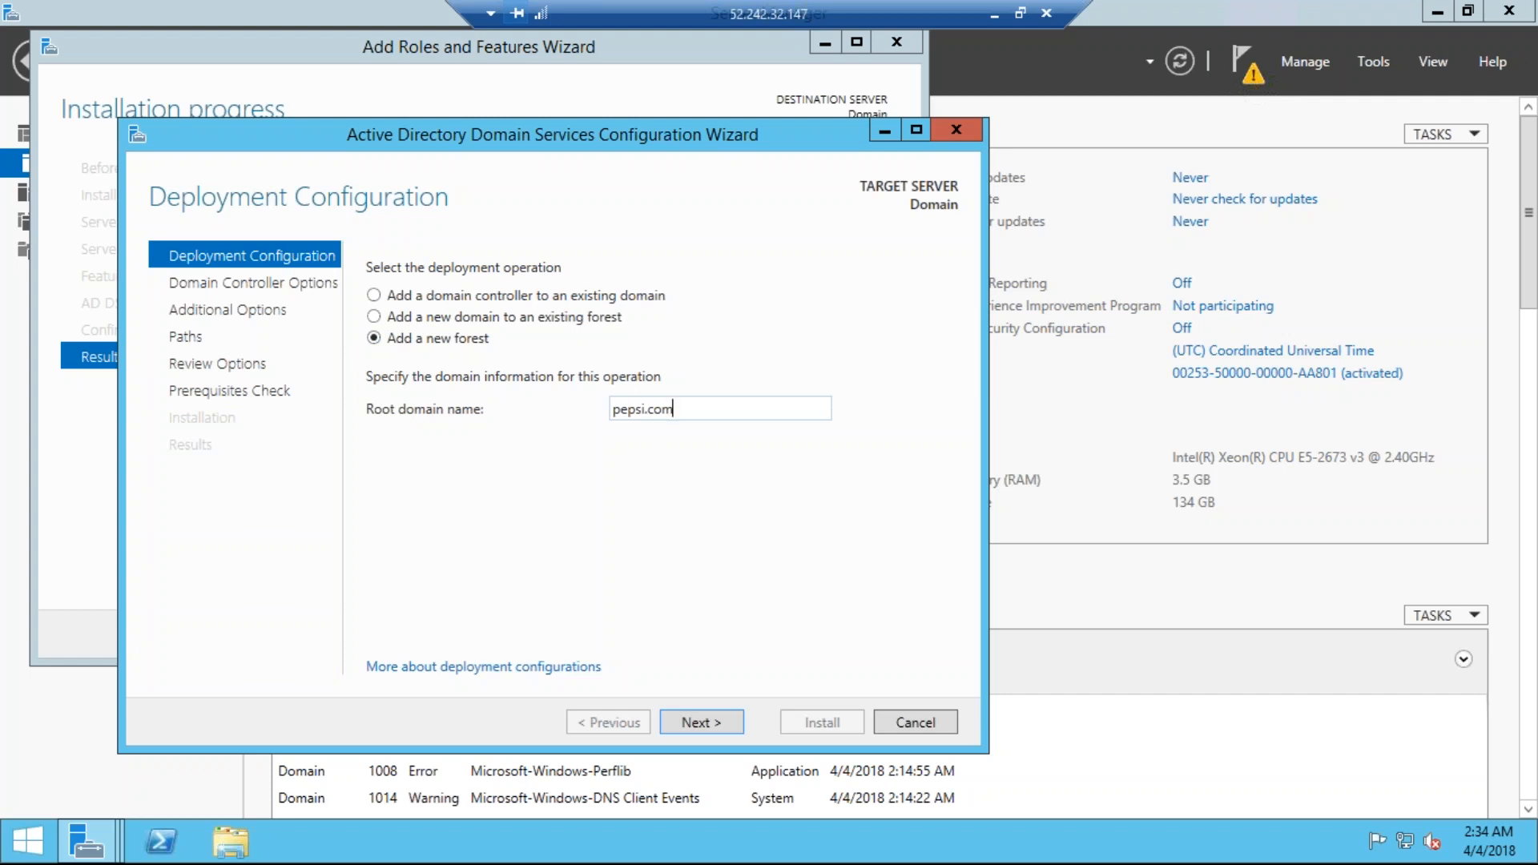
left_click(717, 722)
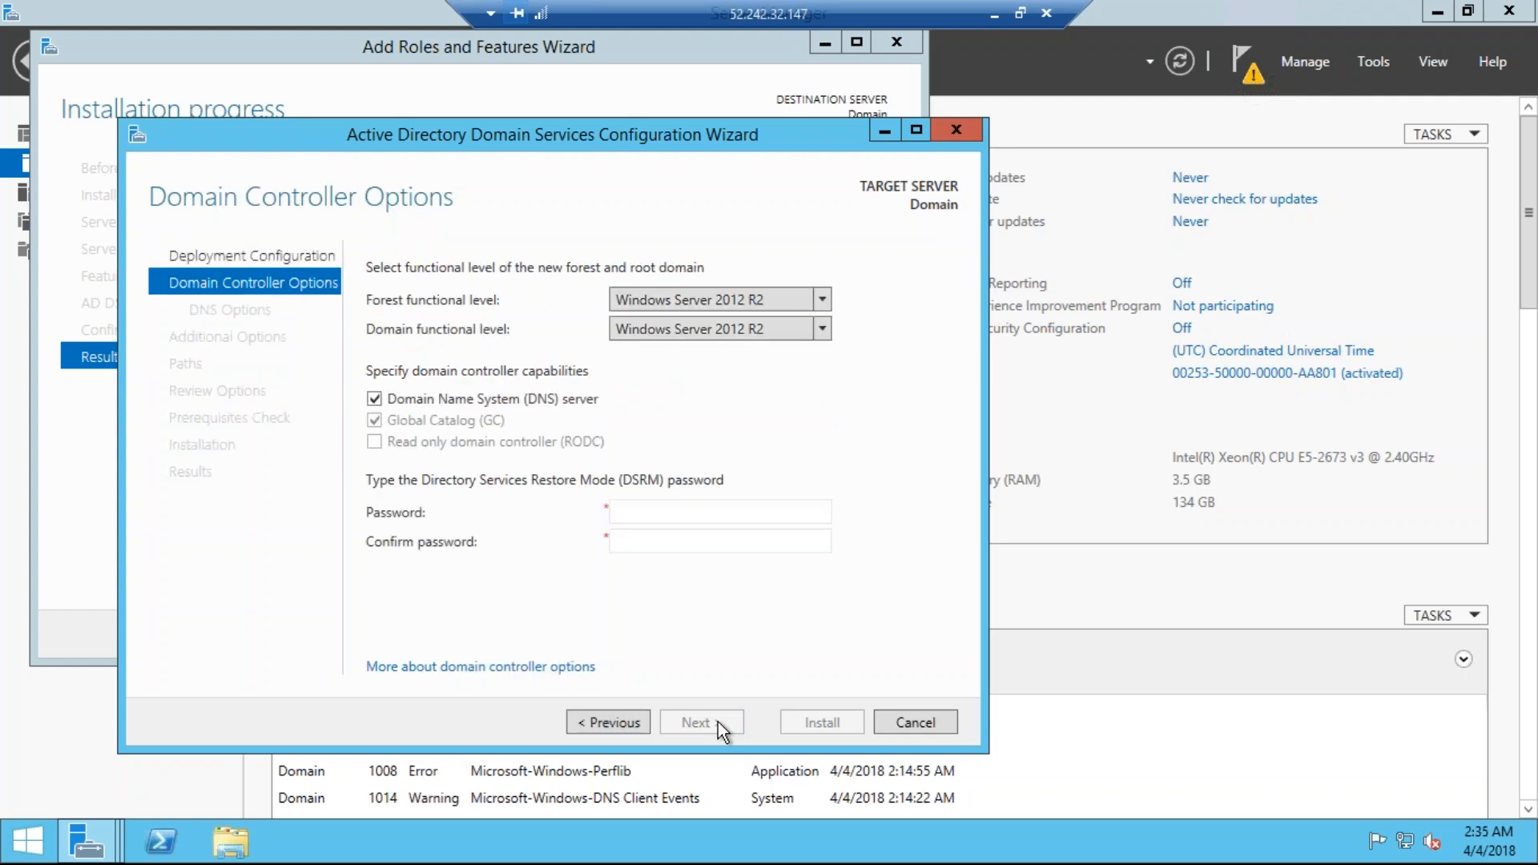
- Enter the Directory Services Restore Mode password and its confirmation
left_click(707, 516)
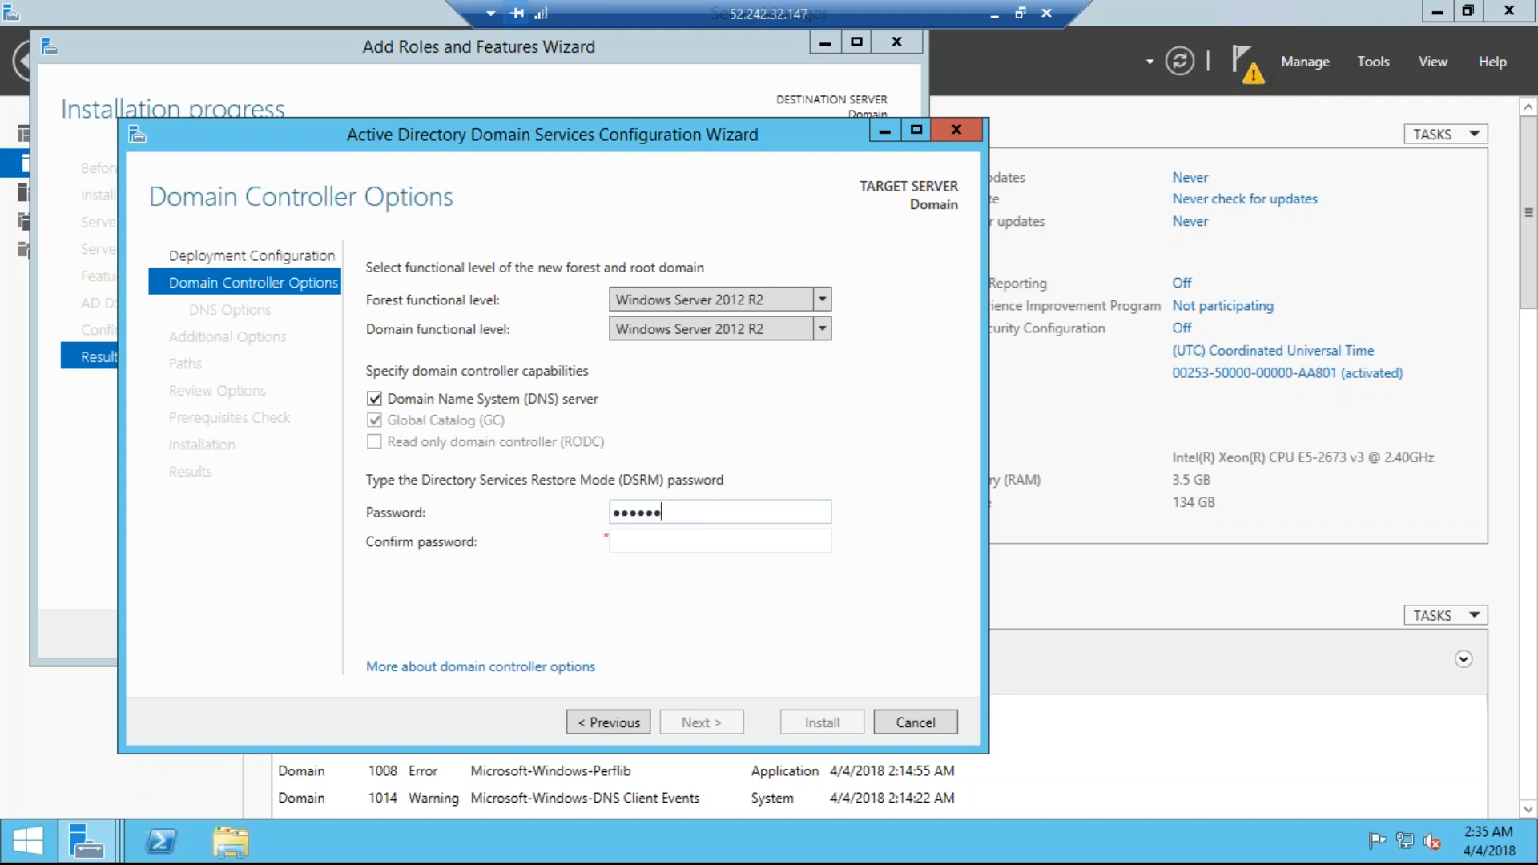
key("Tab")
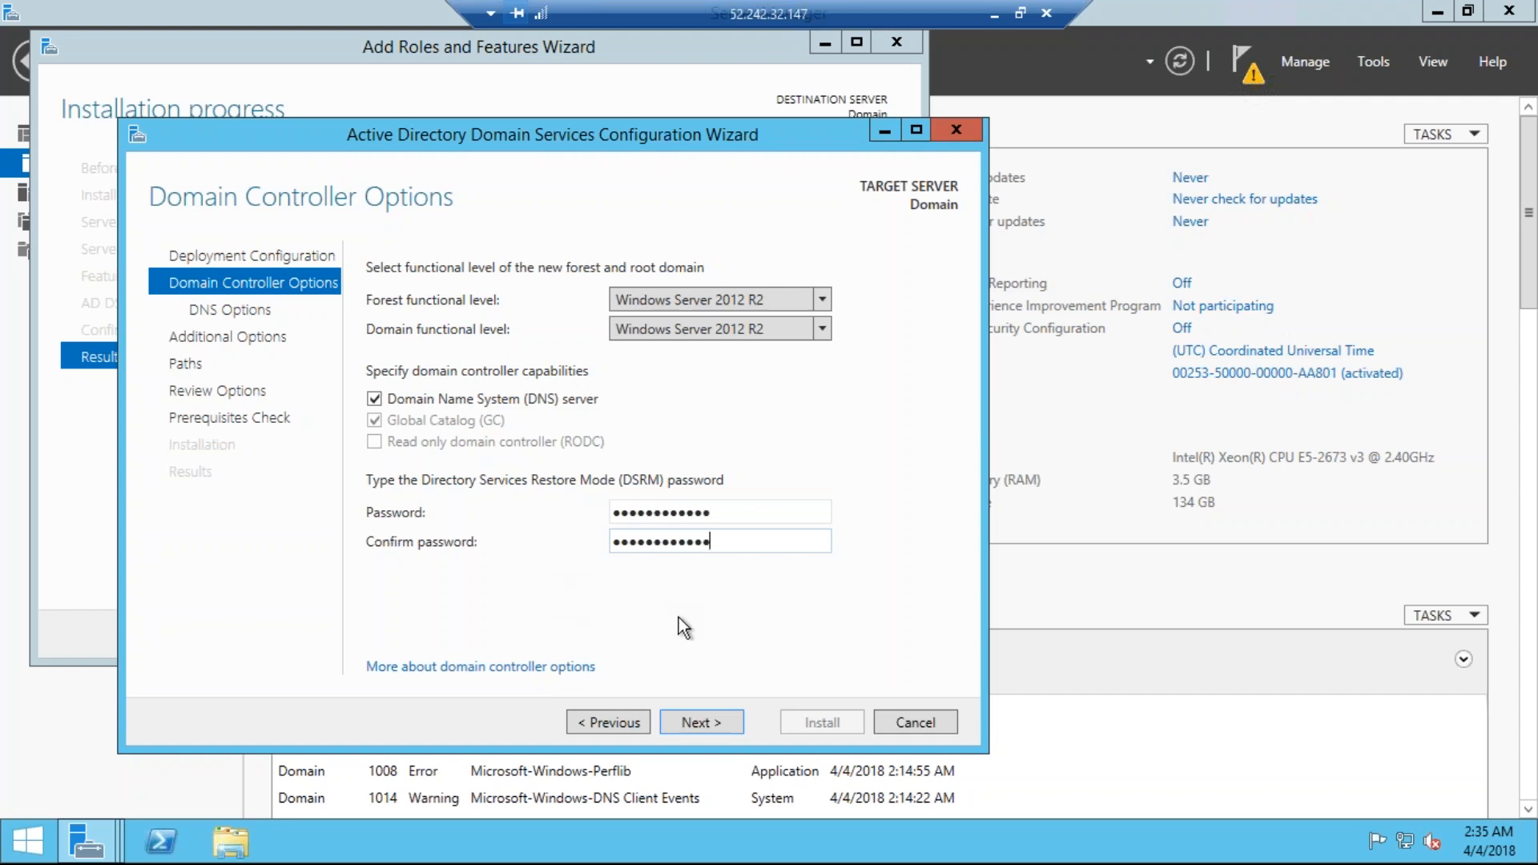
- Accept DNS options, NetBIOS name PEPSI, default paths and review, then run prerequisite checks
left_click(698, 724)
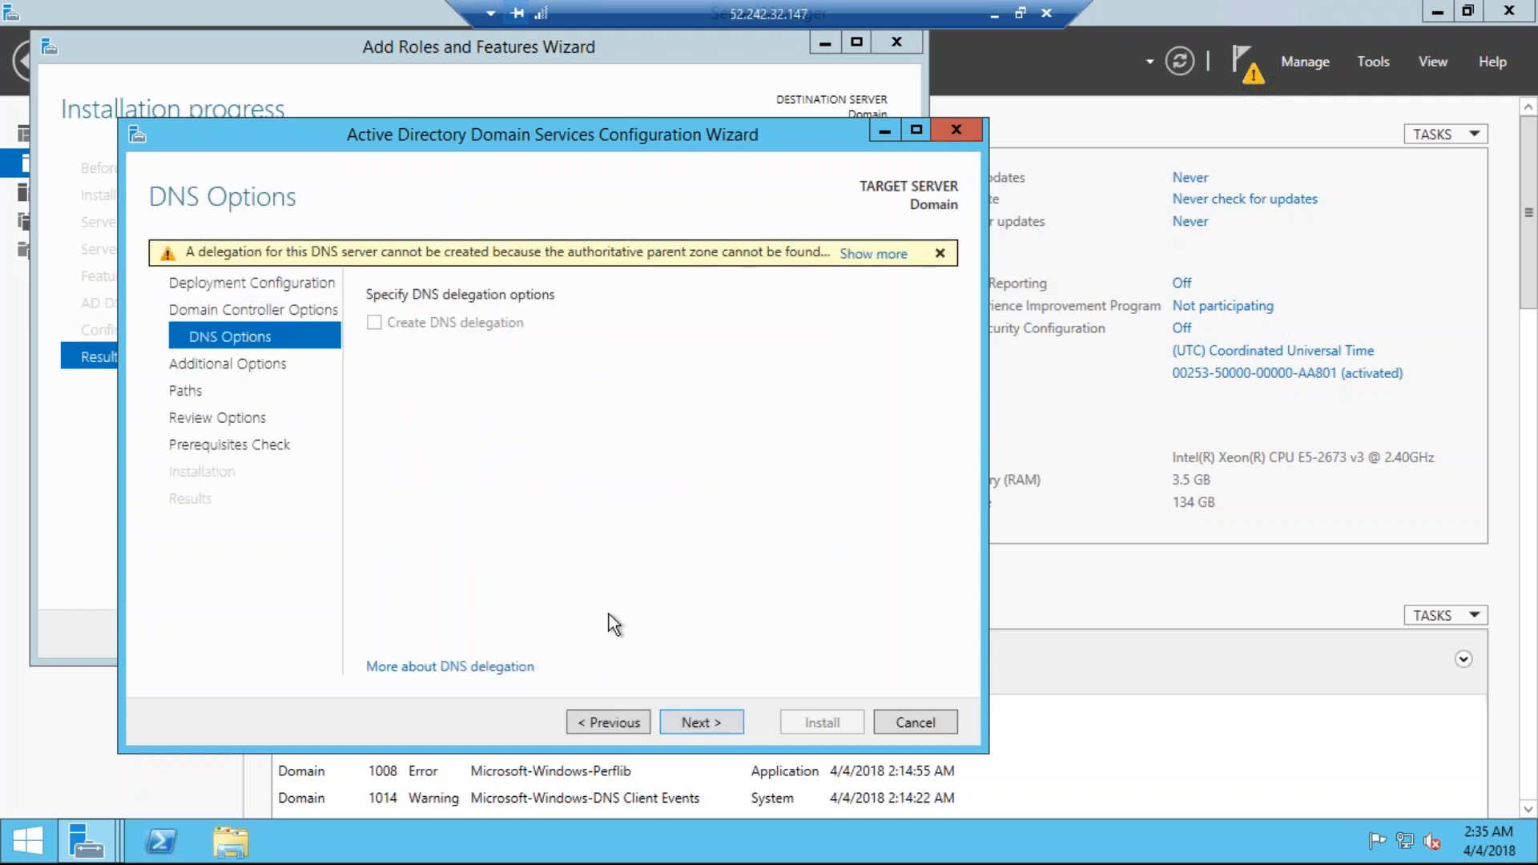
left_click(708, 723)
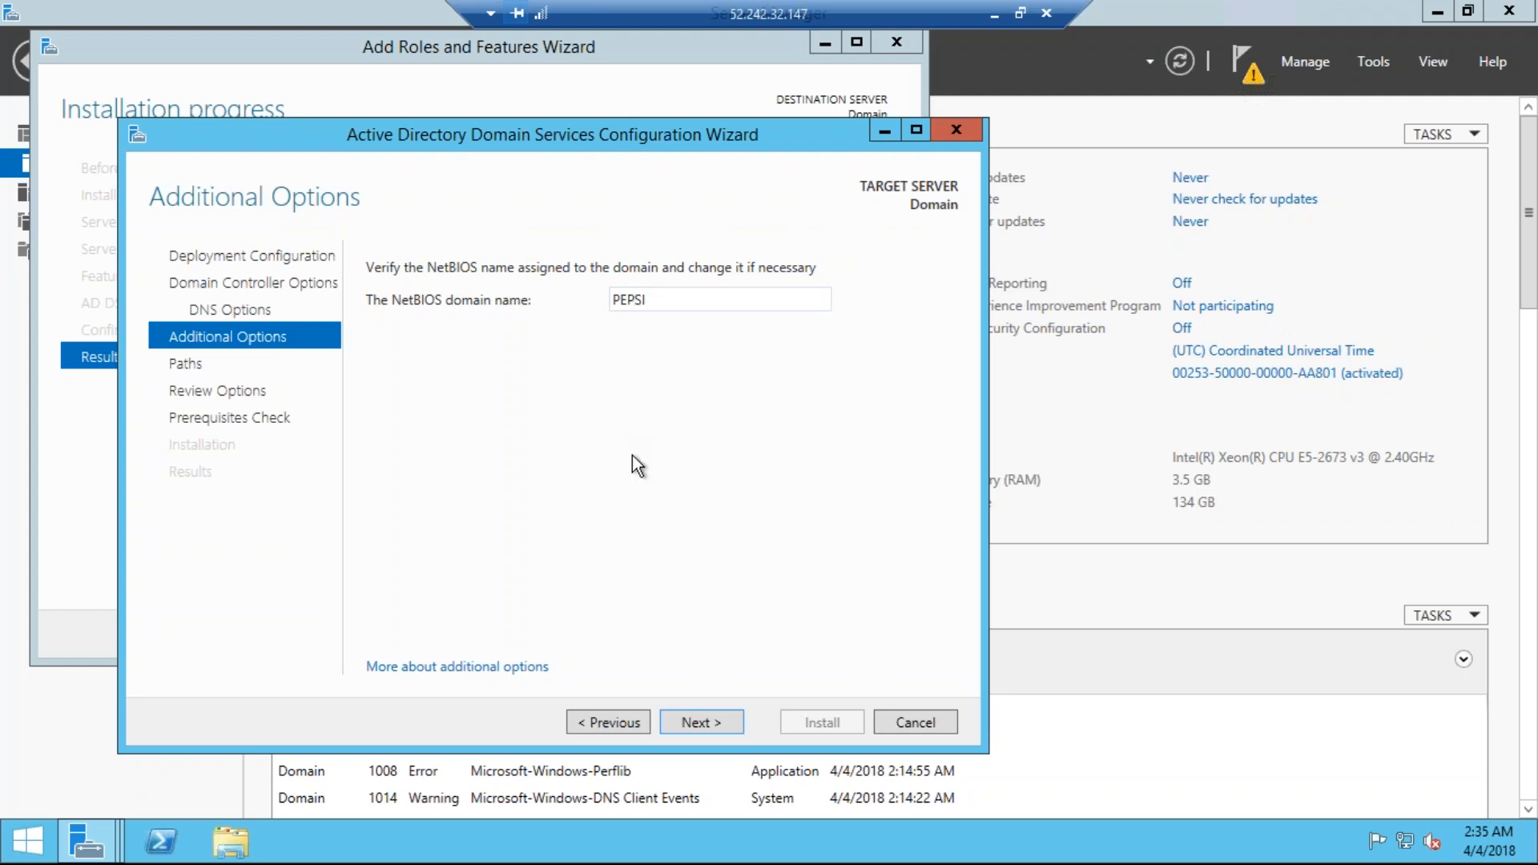
left_click(704, 728)
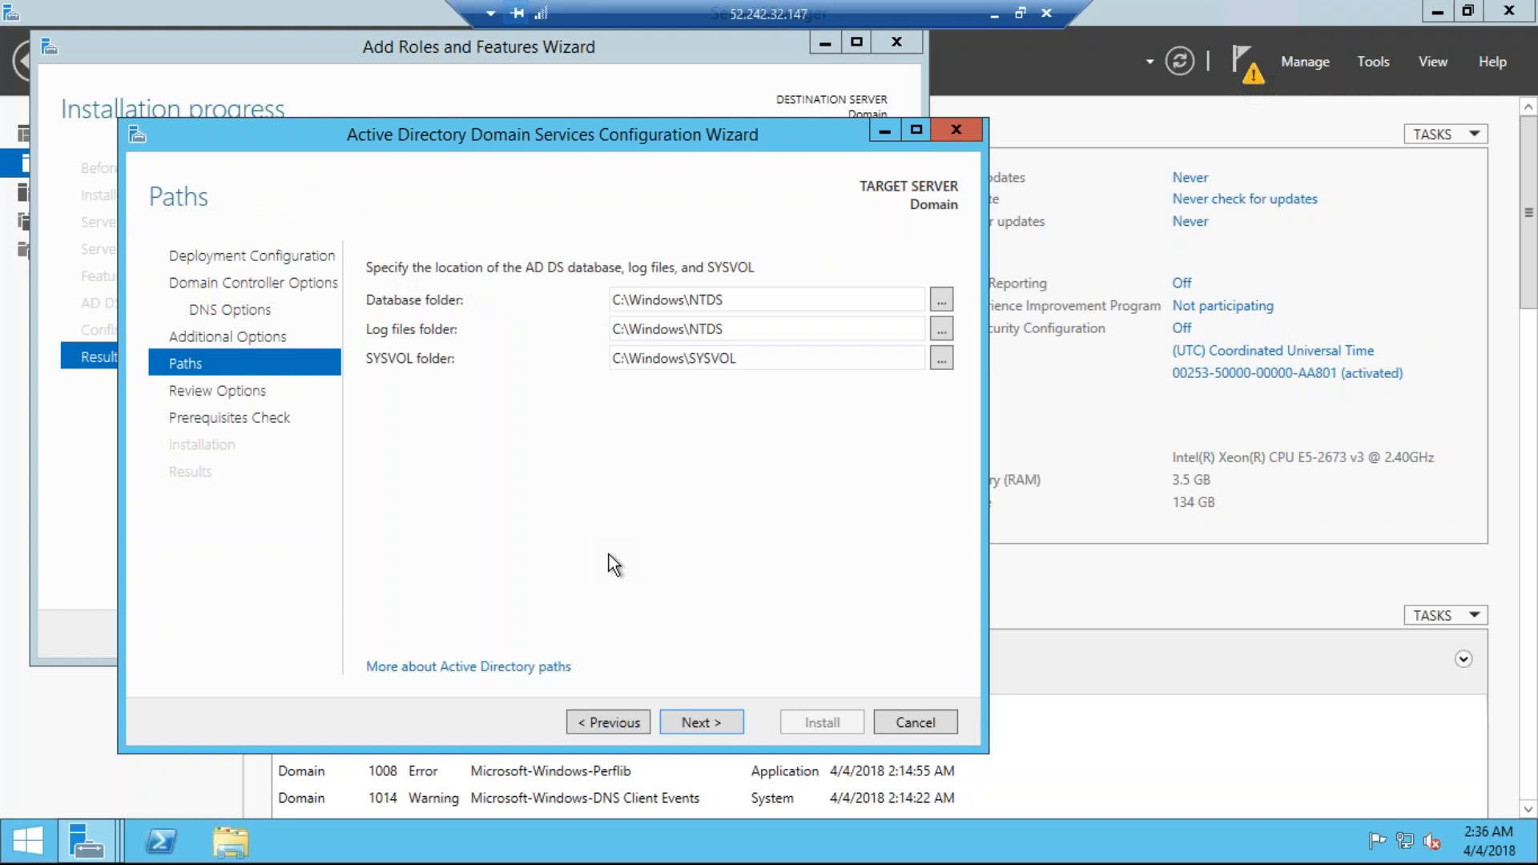
left_click(701, 719)
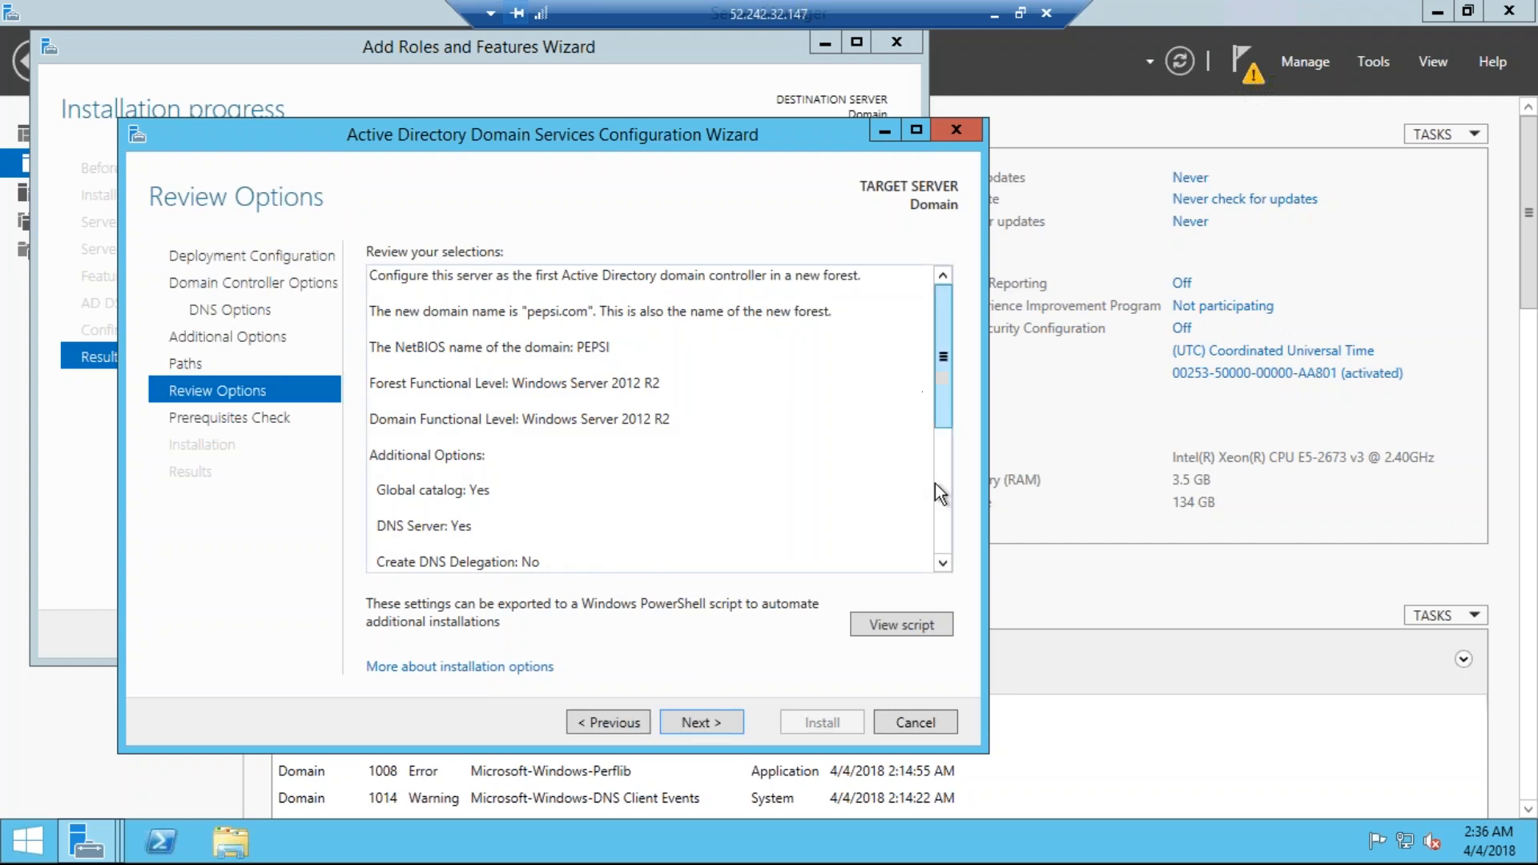
scroll(937, 488, "down", 4)
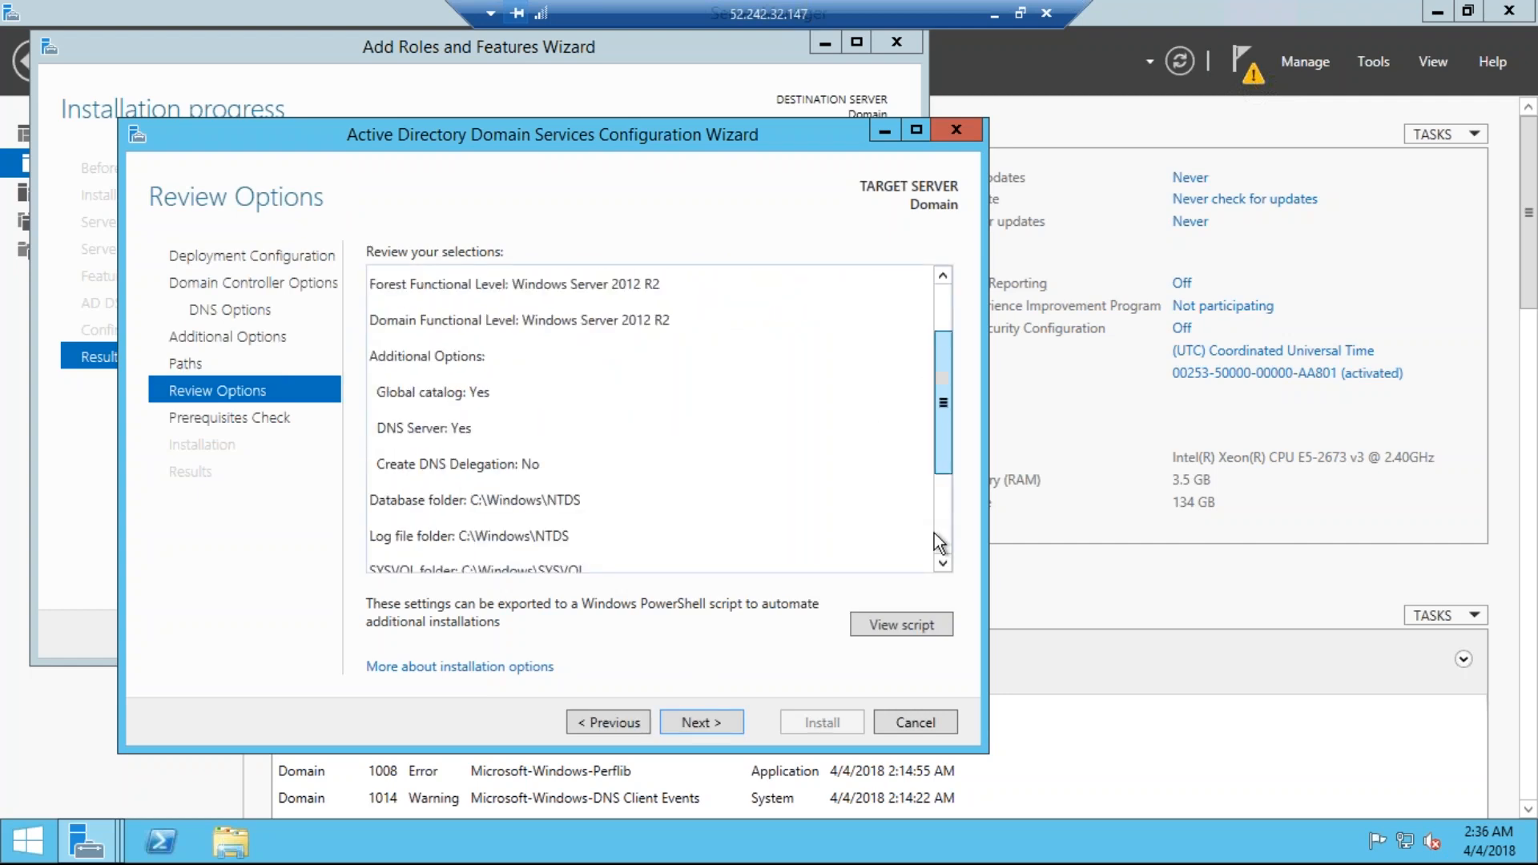
left_click(700, 724)
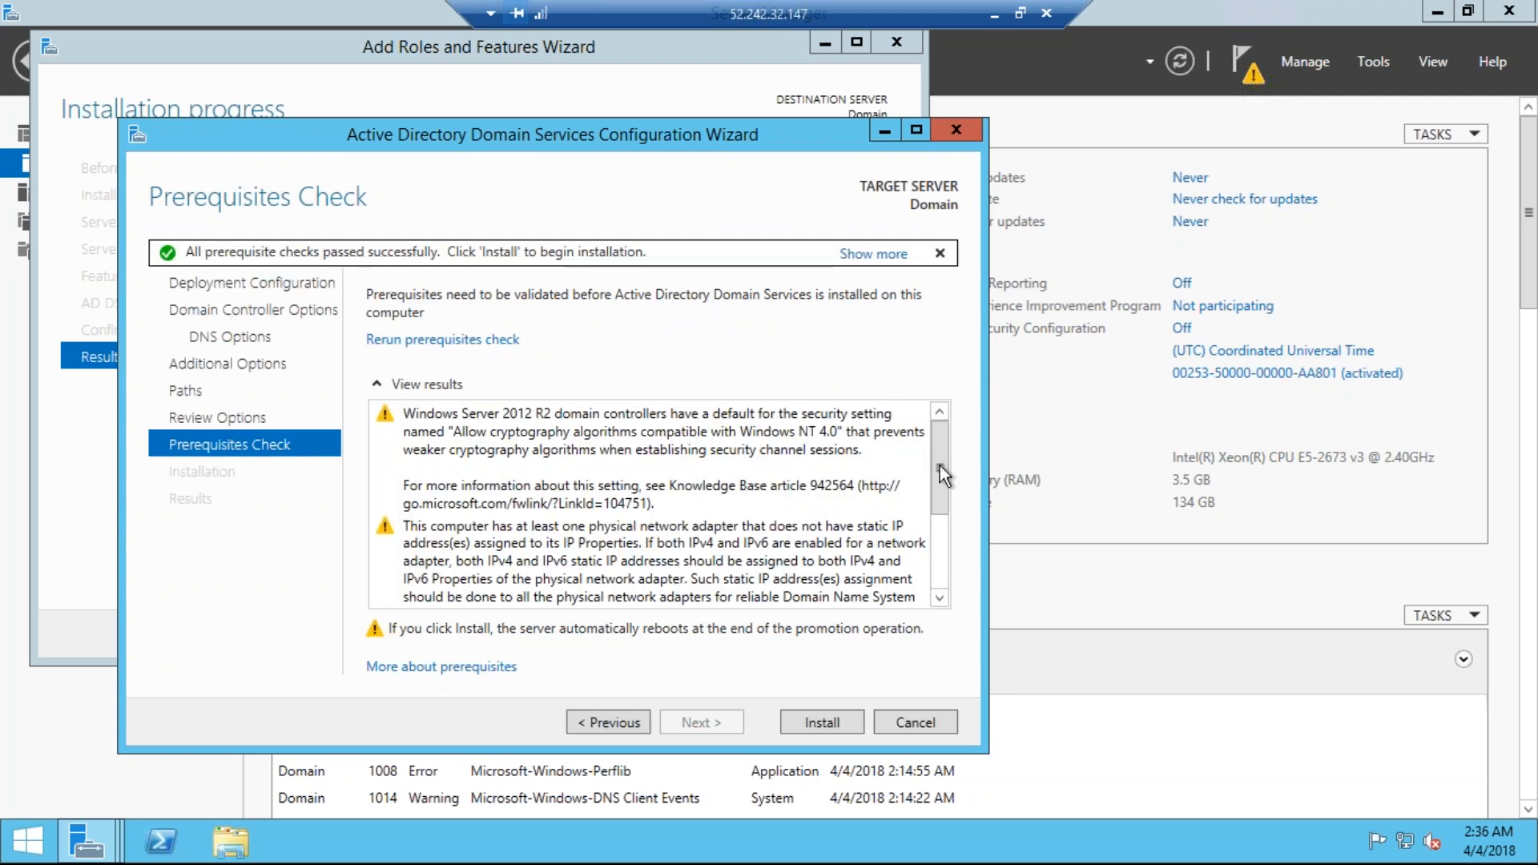
scroll(923, 604, "down", 3)
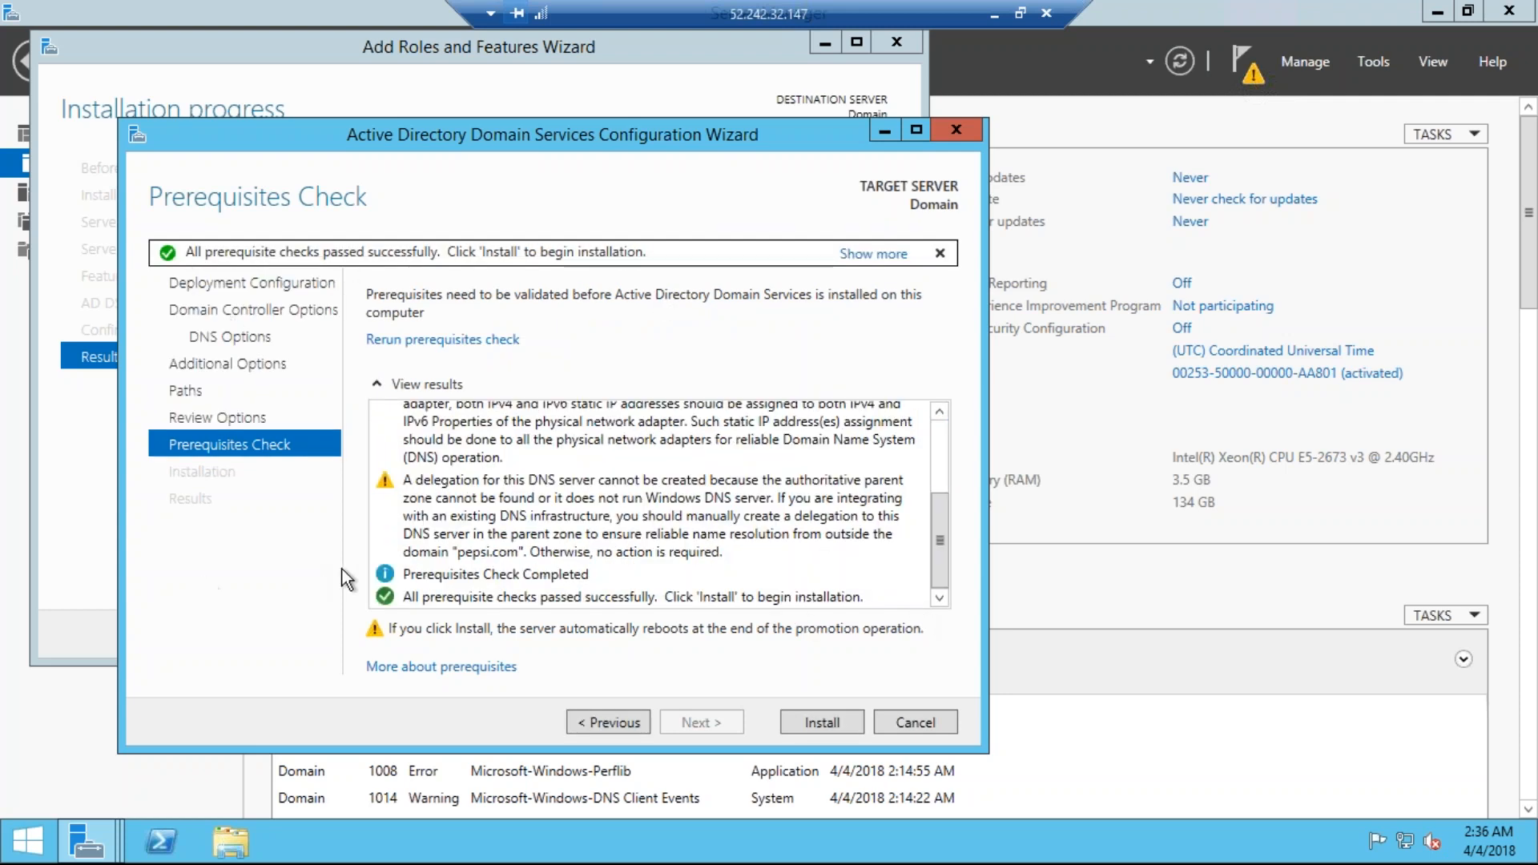
- Install the pepsi.com domain controller and minimise the Domain VM session during installation
left_click(791, 728)
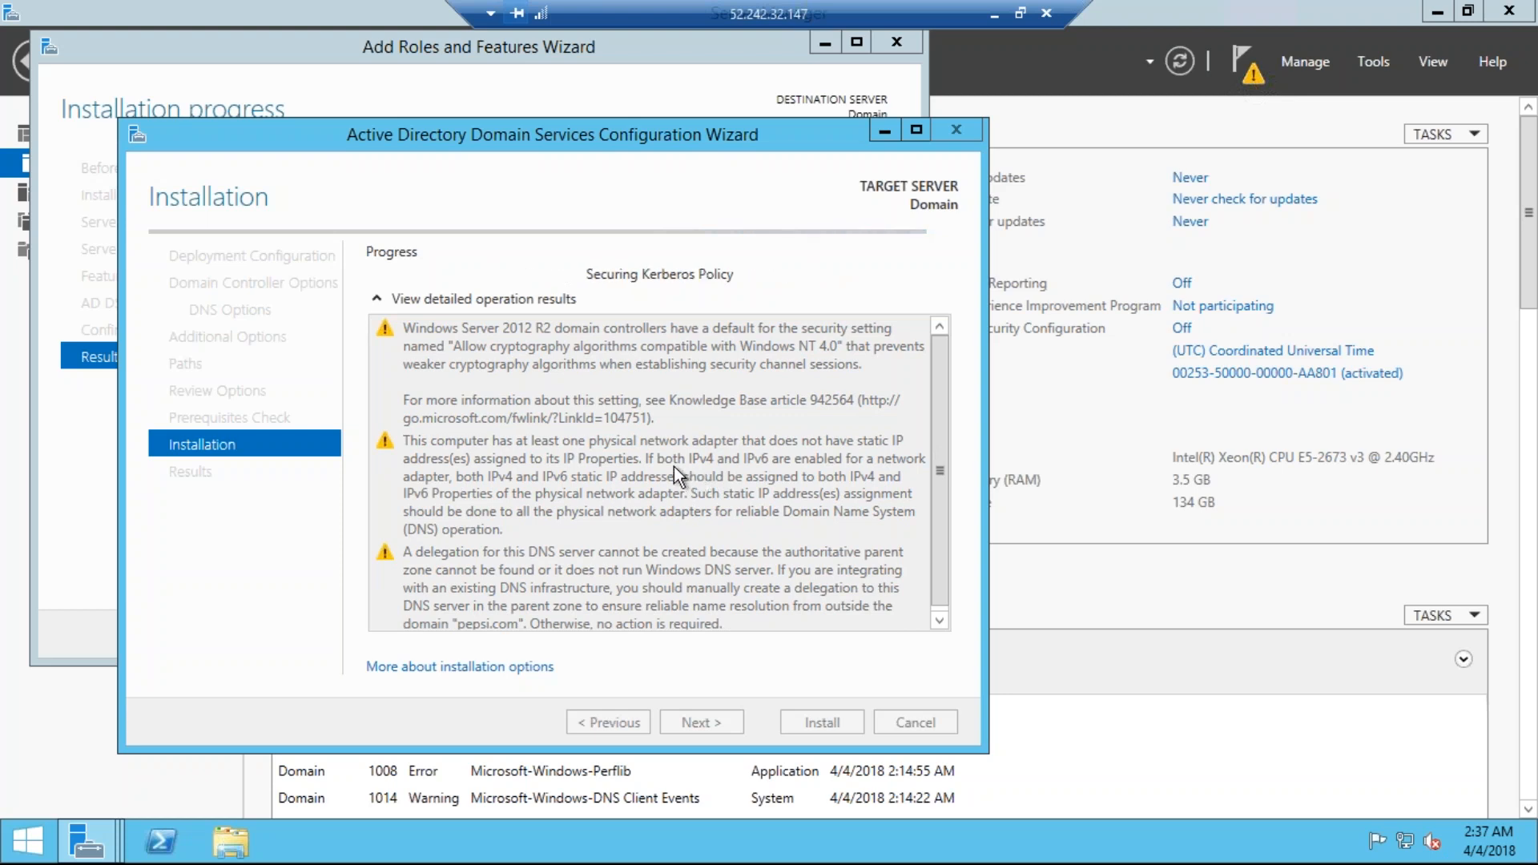
left_click(991, 16)
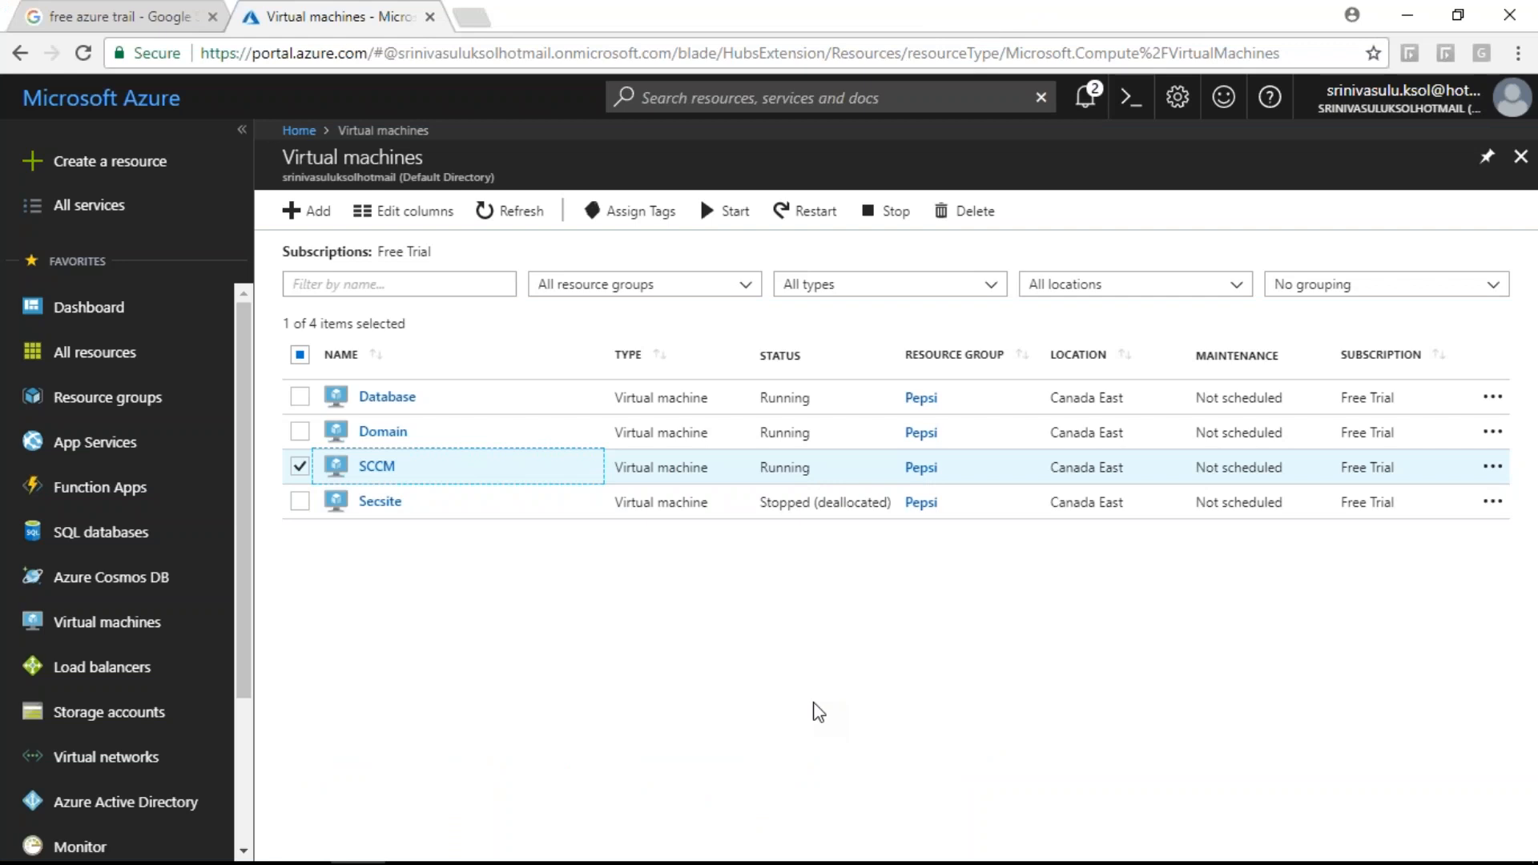
- Restore the local browser and open mail.google.com in a new tab
mouse_move(522, 861)
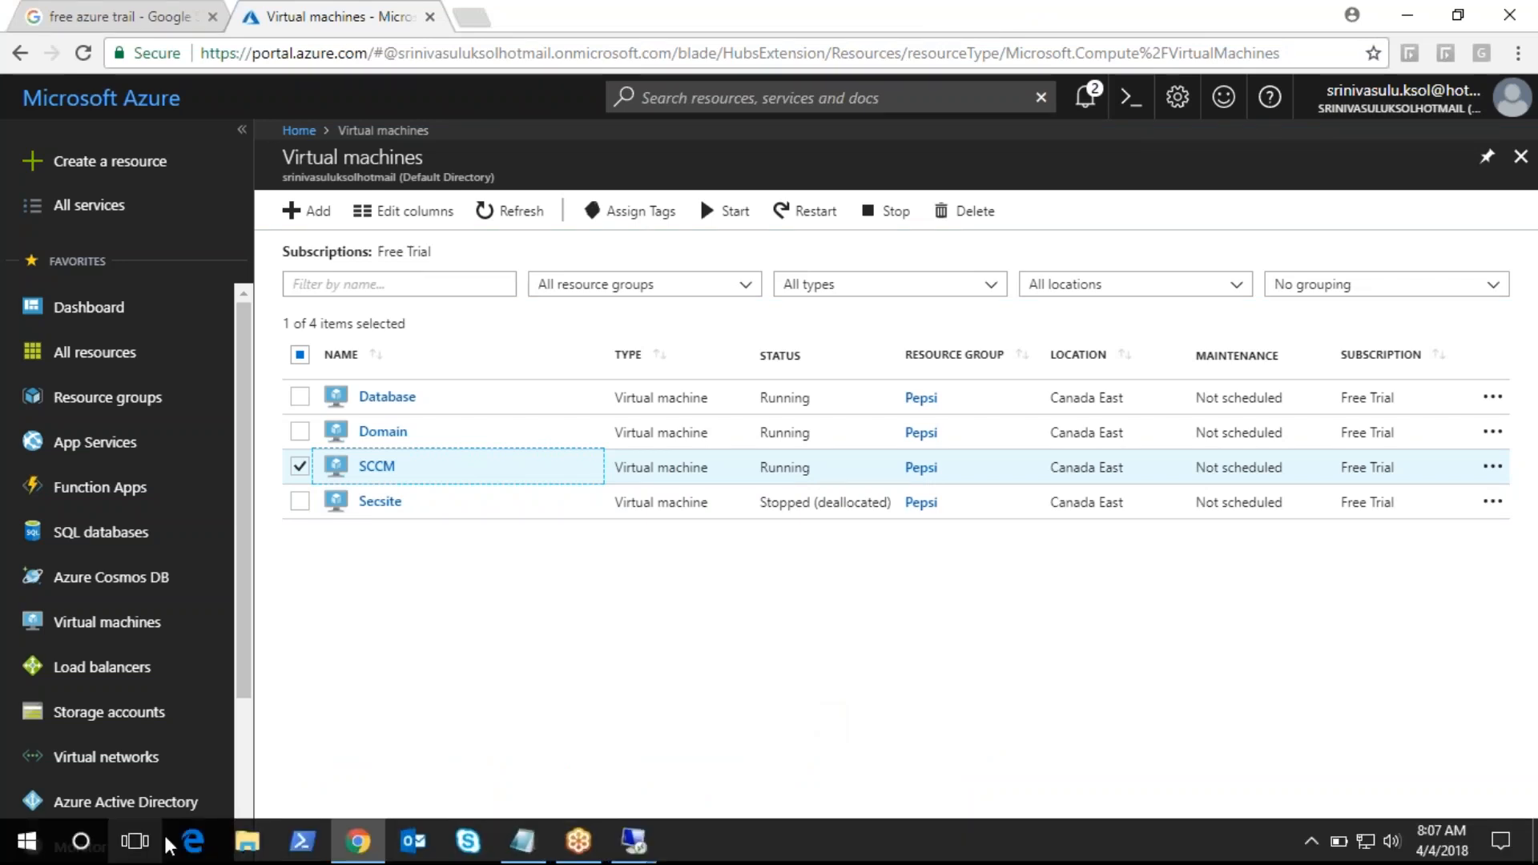
left_click(357, 841)
left_click(358, 841)
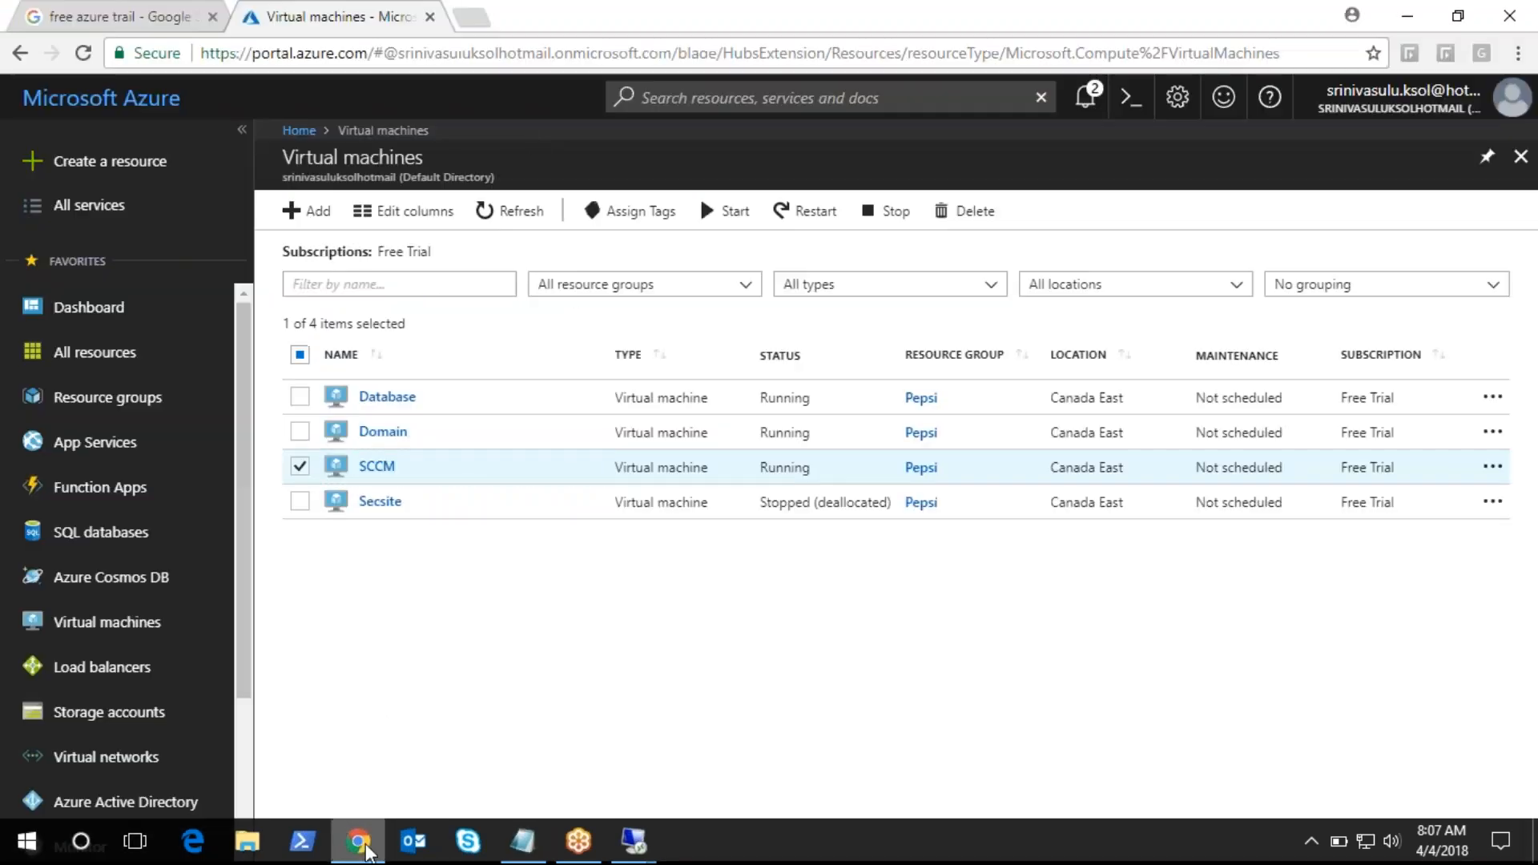
left_click(478, 19)
type("mail.google.com/mail/")
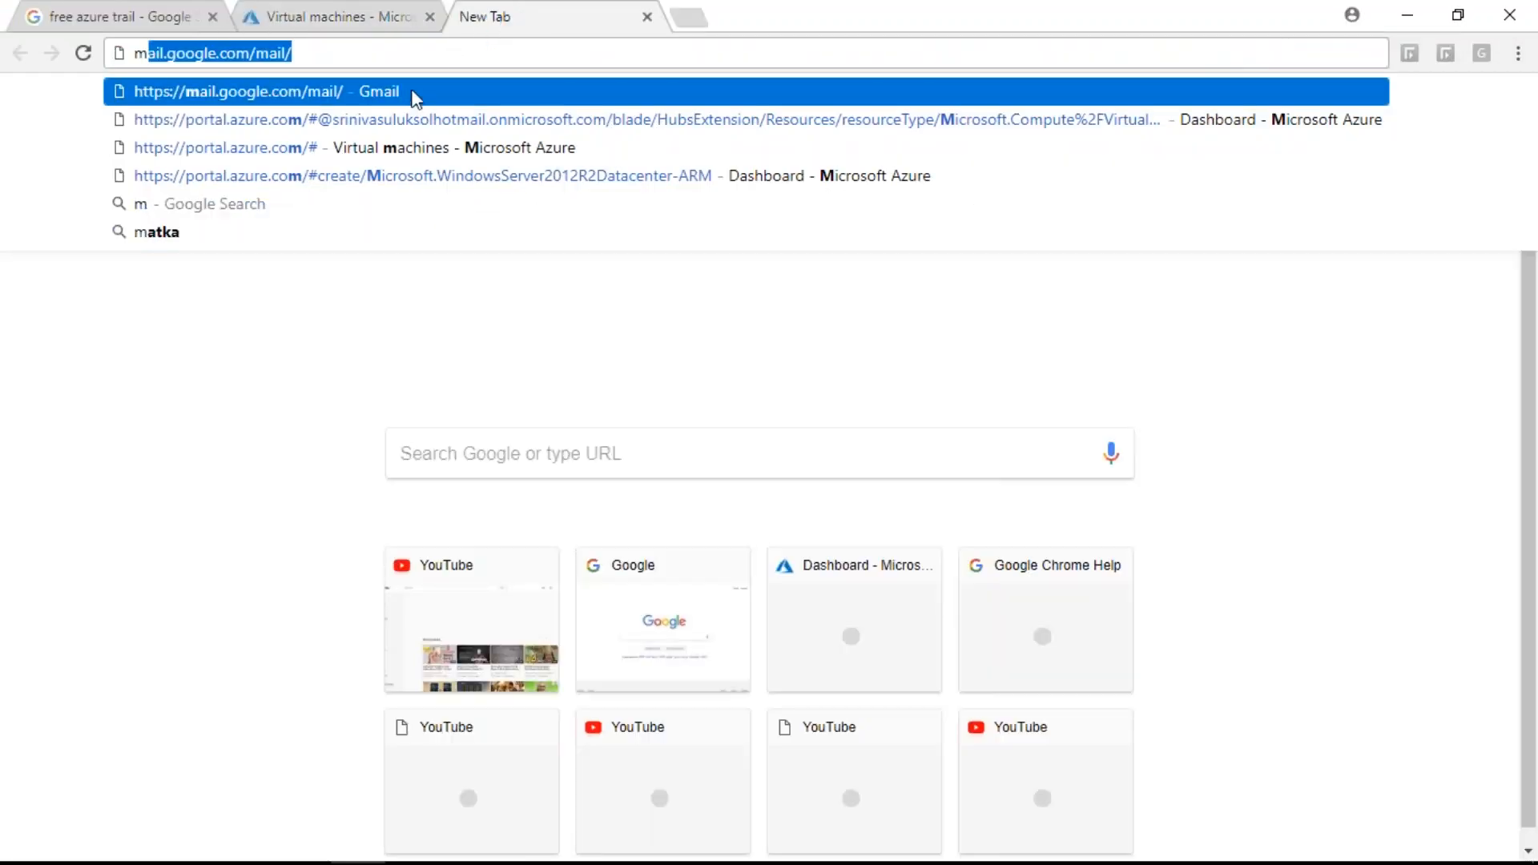
key("Return")
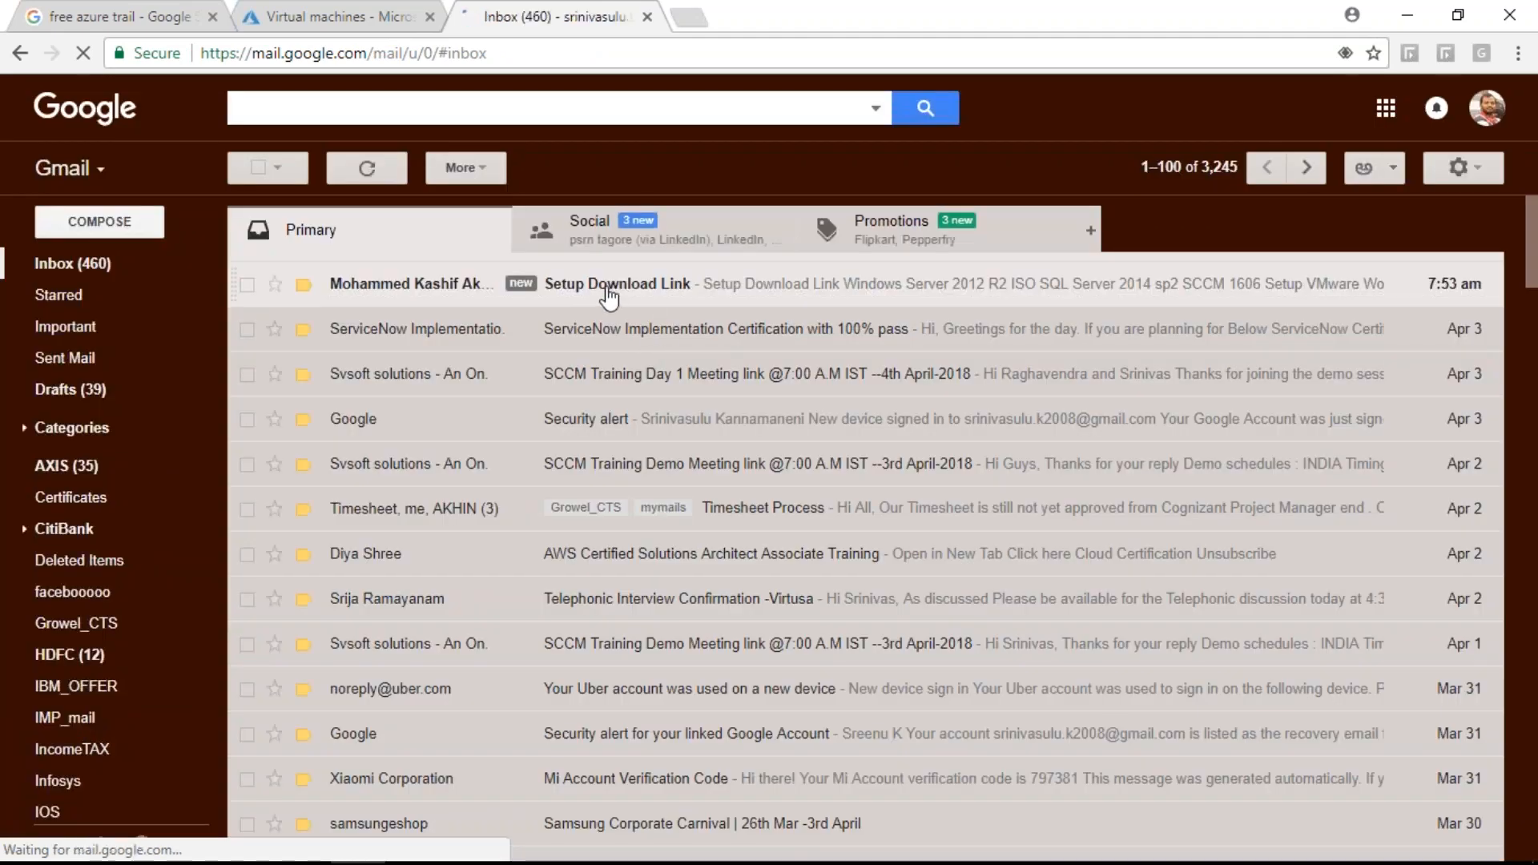
- Copy the Windows Server 2012 R2 ISO link from the Setup Download Link email
left_click(611, 298)
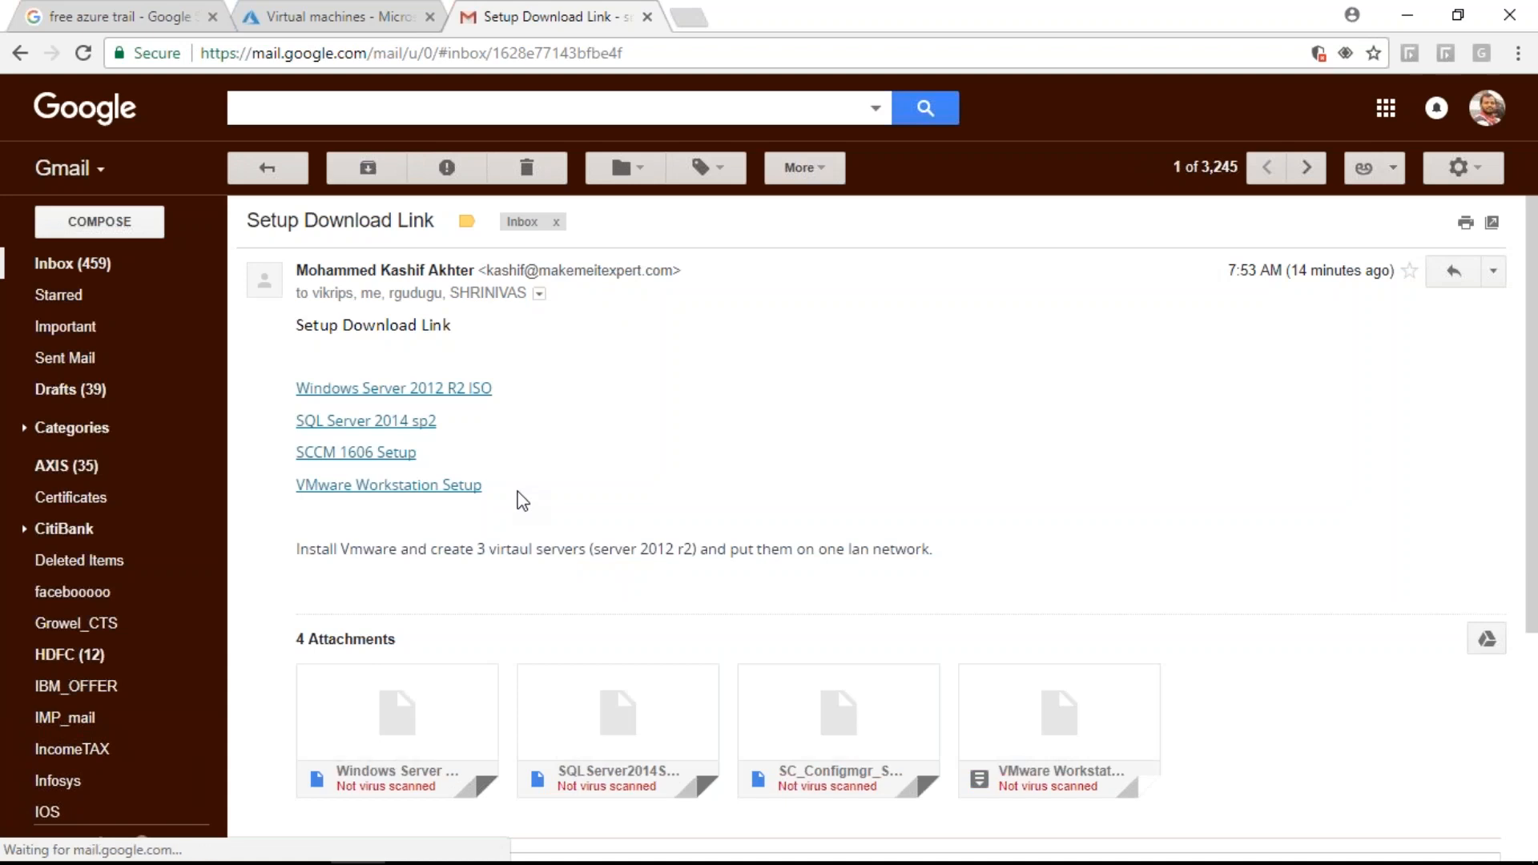
left_click_drag(439, 421, 329, 388)
left_click_drag(532, 401, 295, 392)
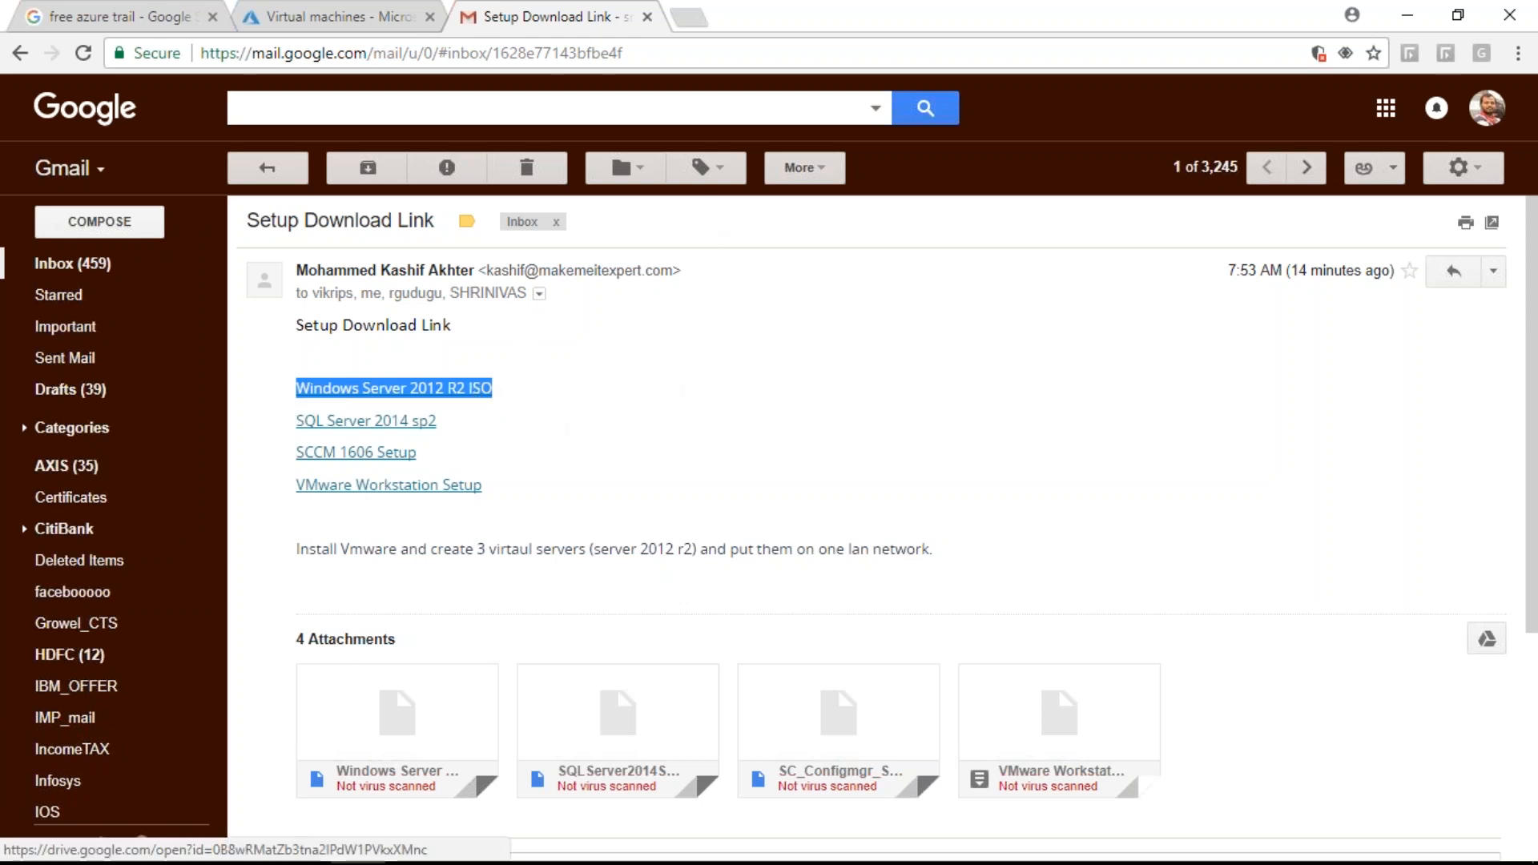
right_click(471, 388)
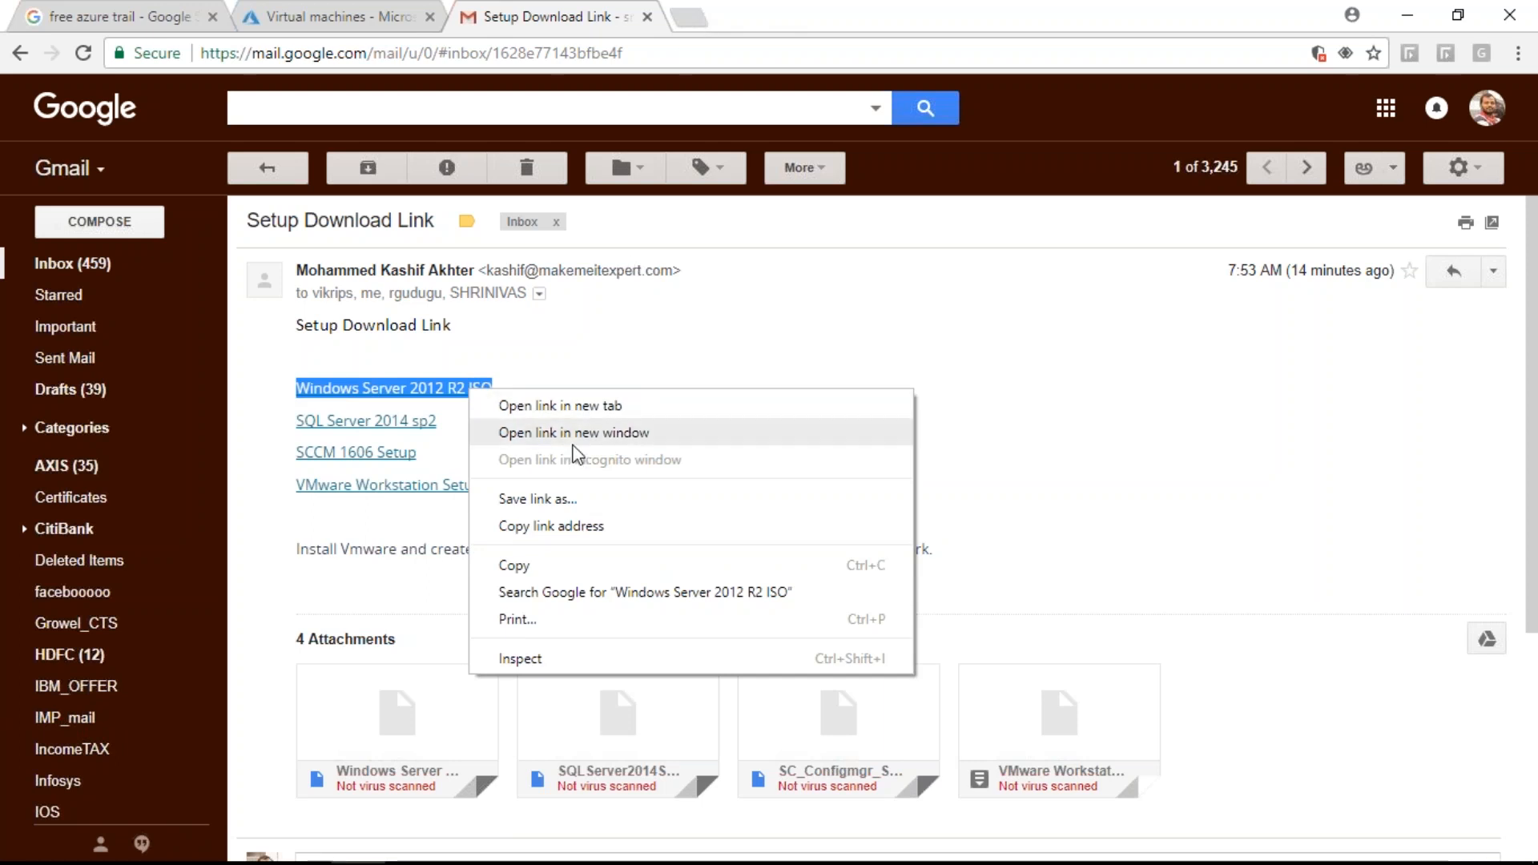
left_click(541, 529)
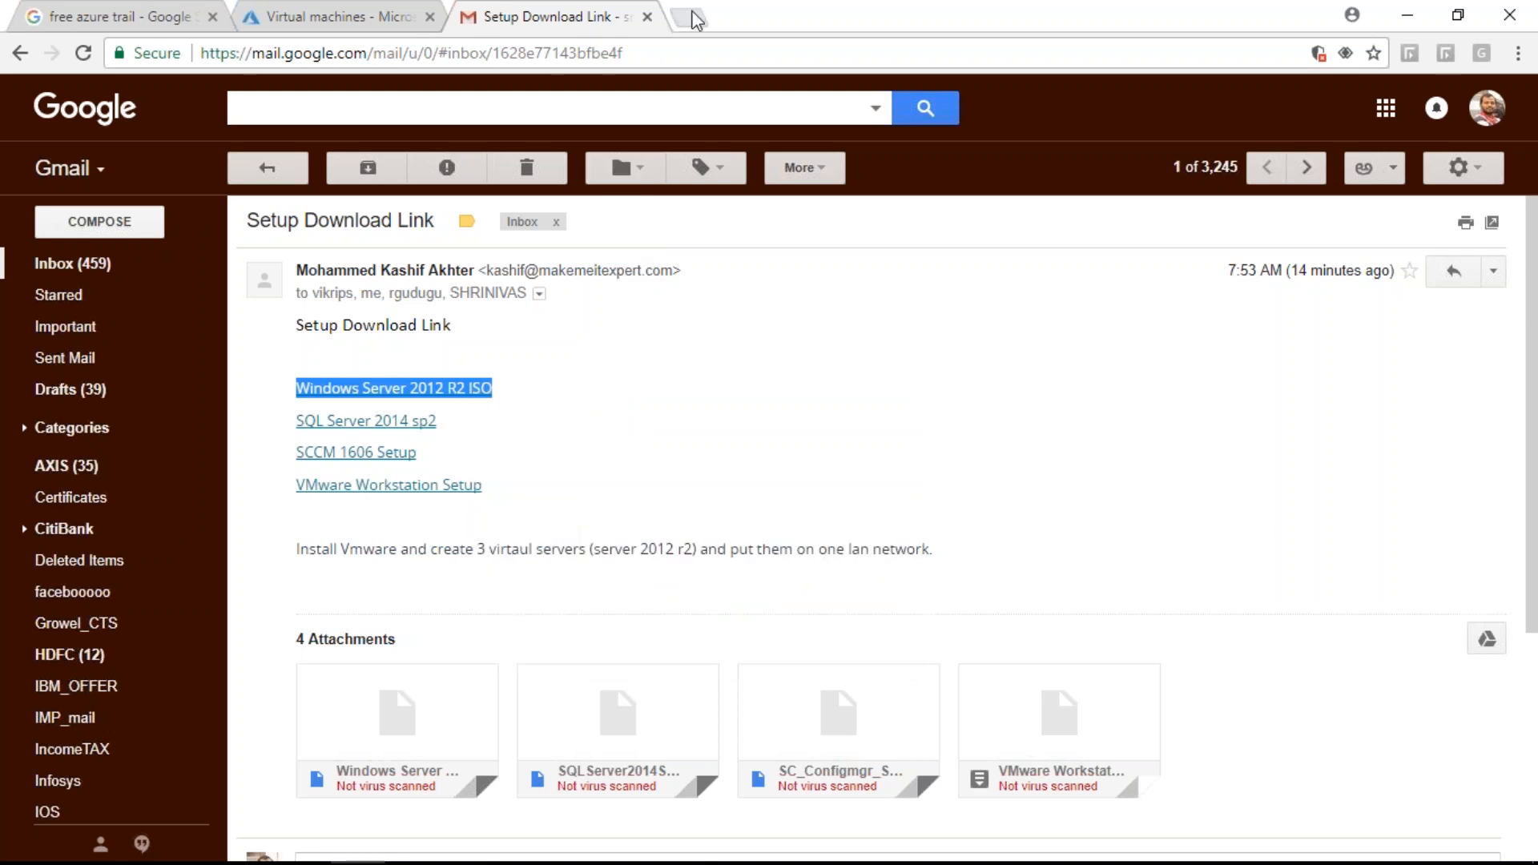
left_click(695, 19)
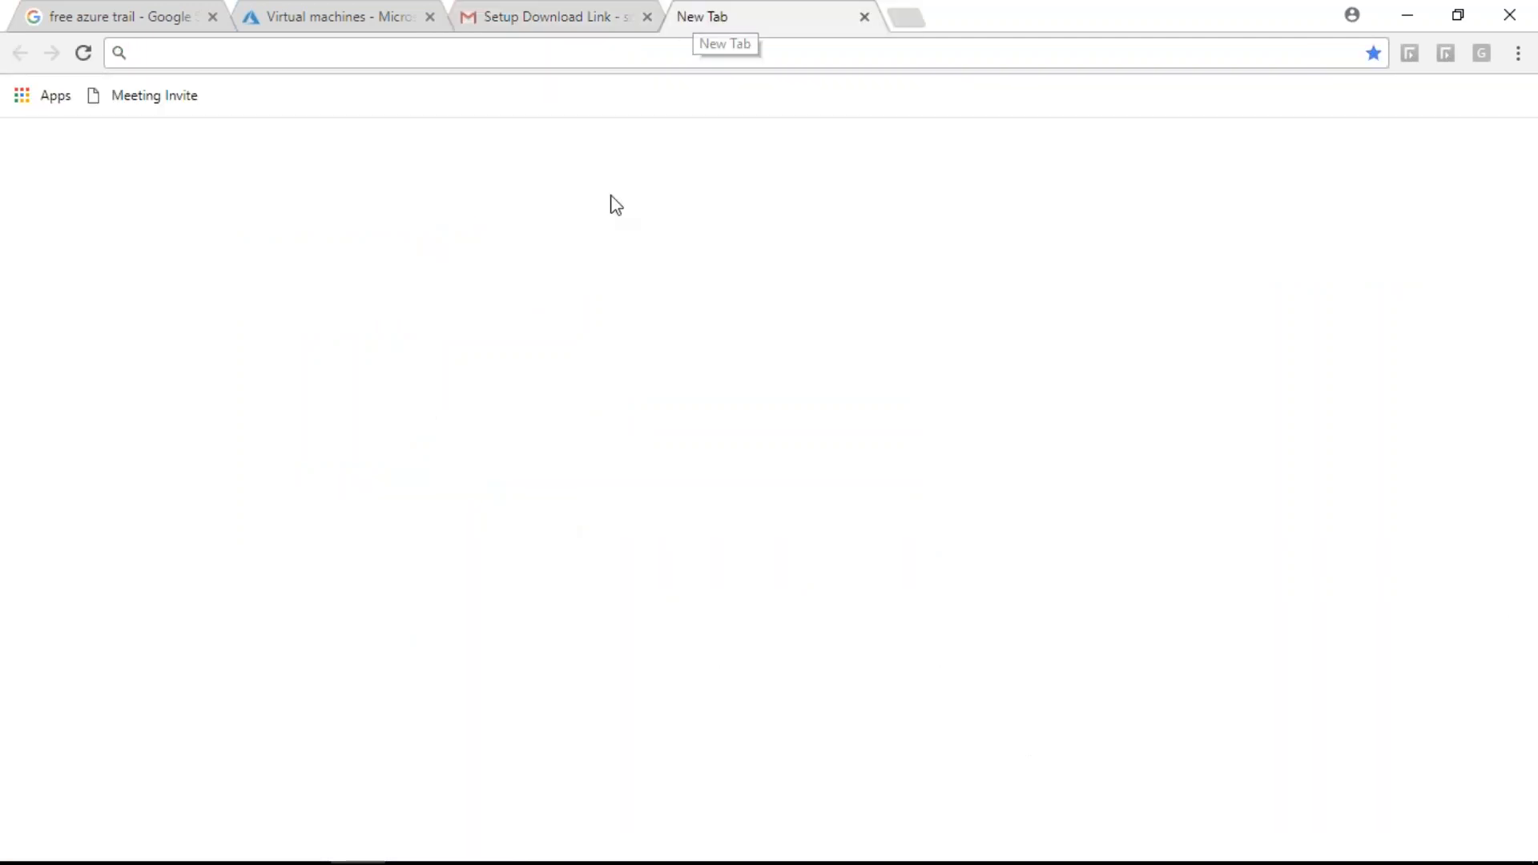
- In the SCCM session, launch Internet Explorer and postpone its setup questions
mouse_move(633, 837)
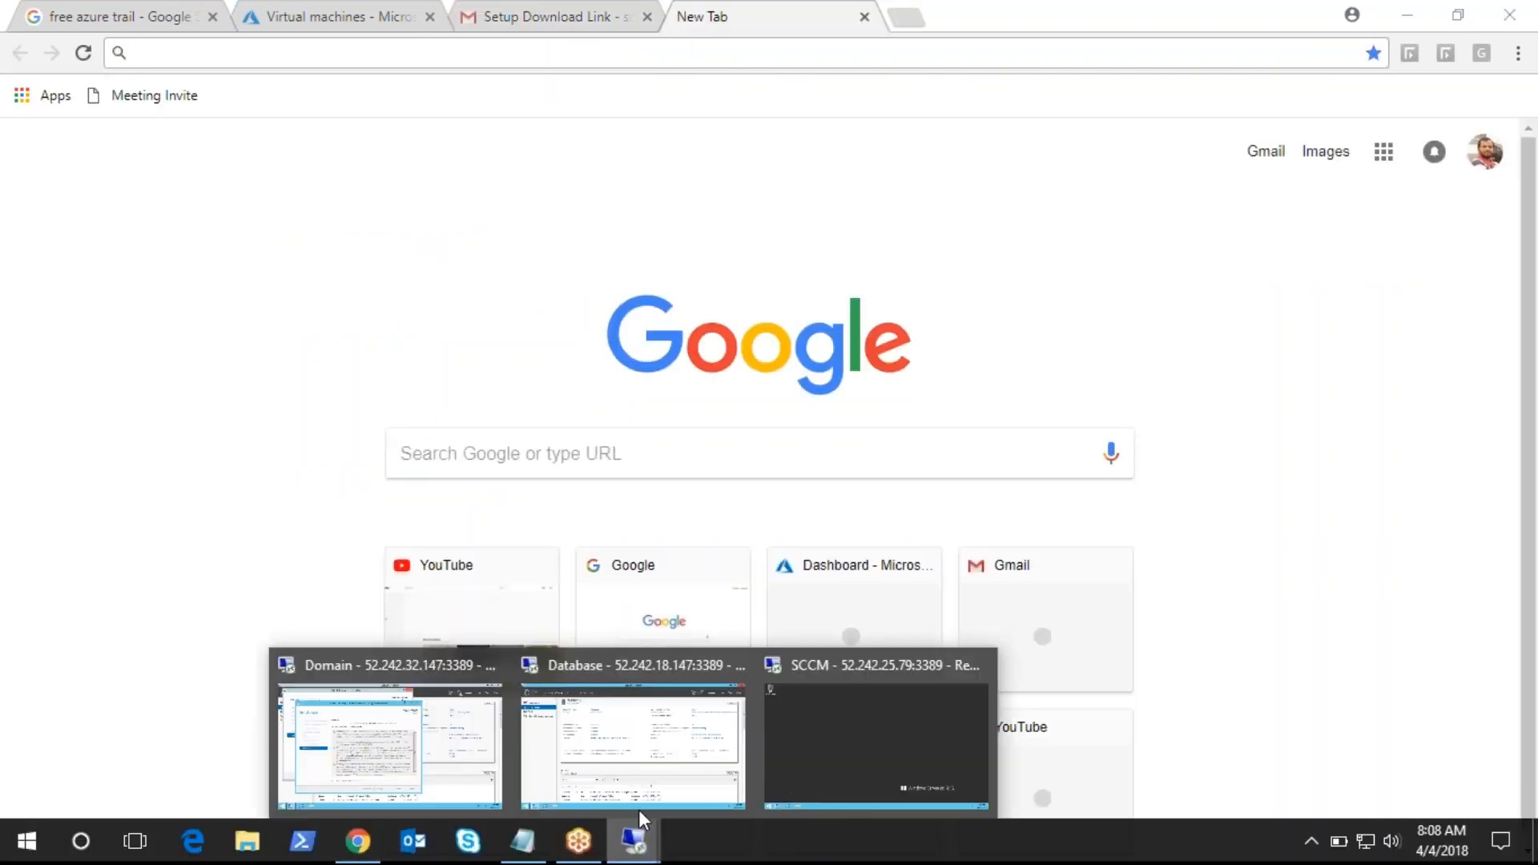
left_click(830, 723)
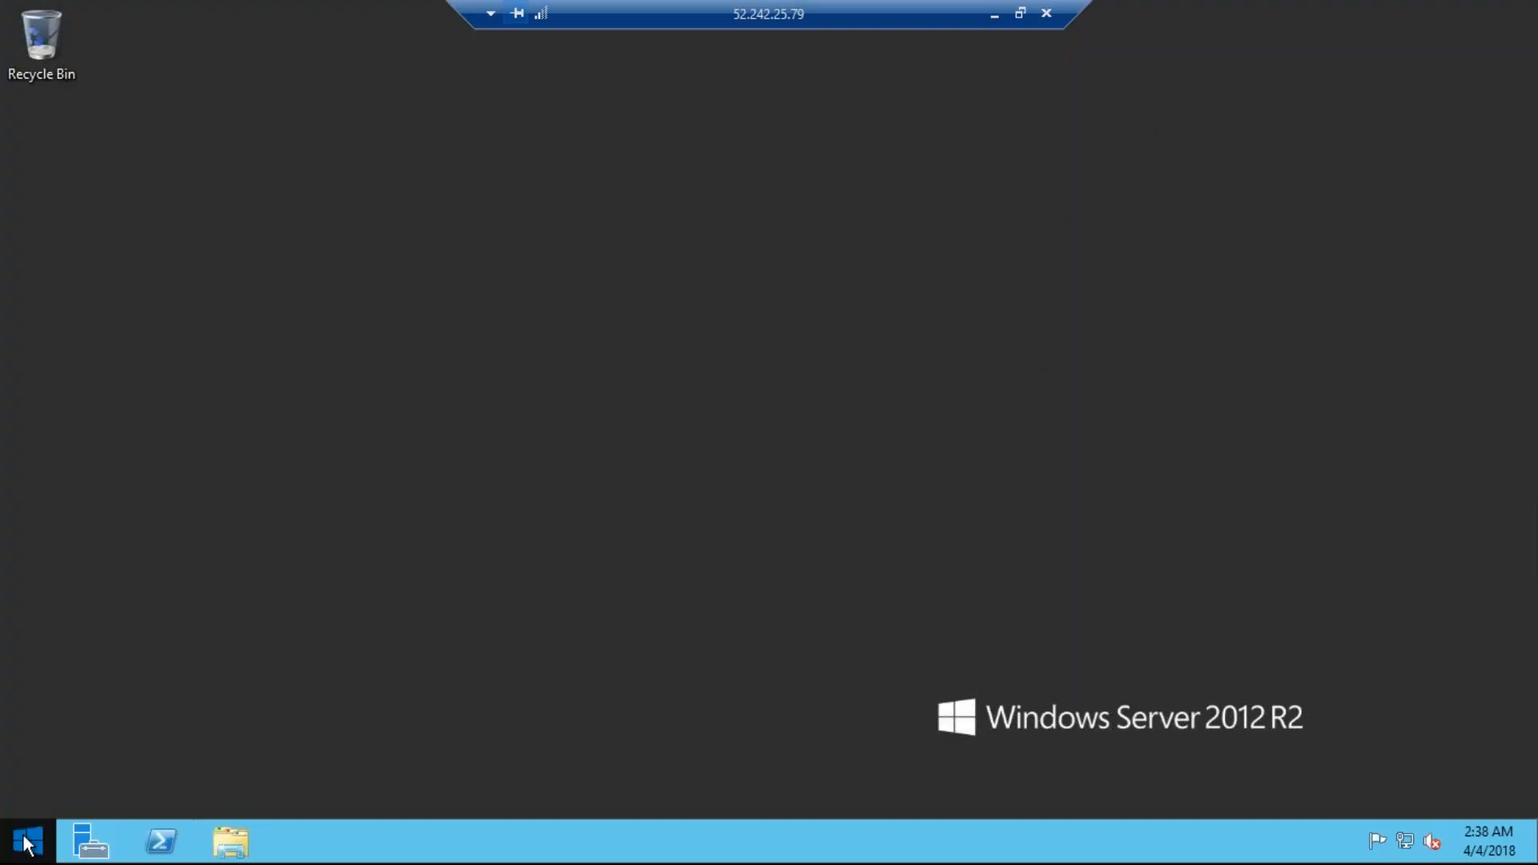
left_click(27, 842)
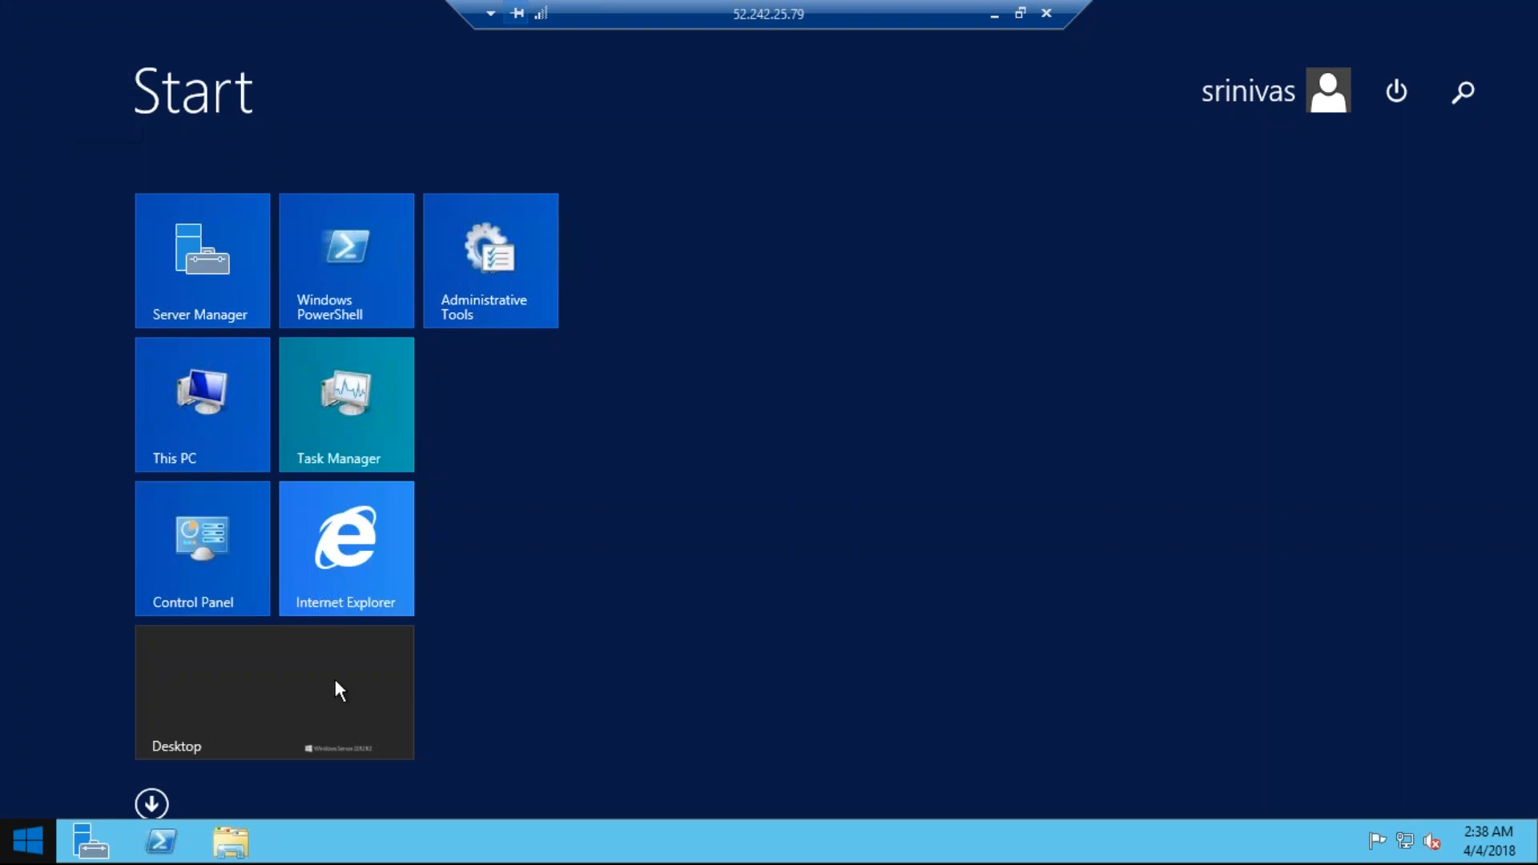
left_click(365, 546)
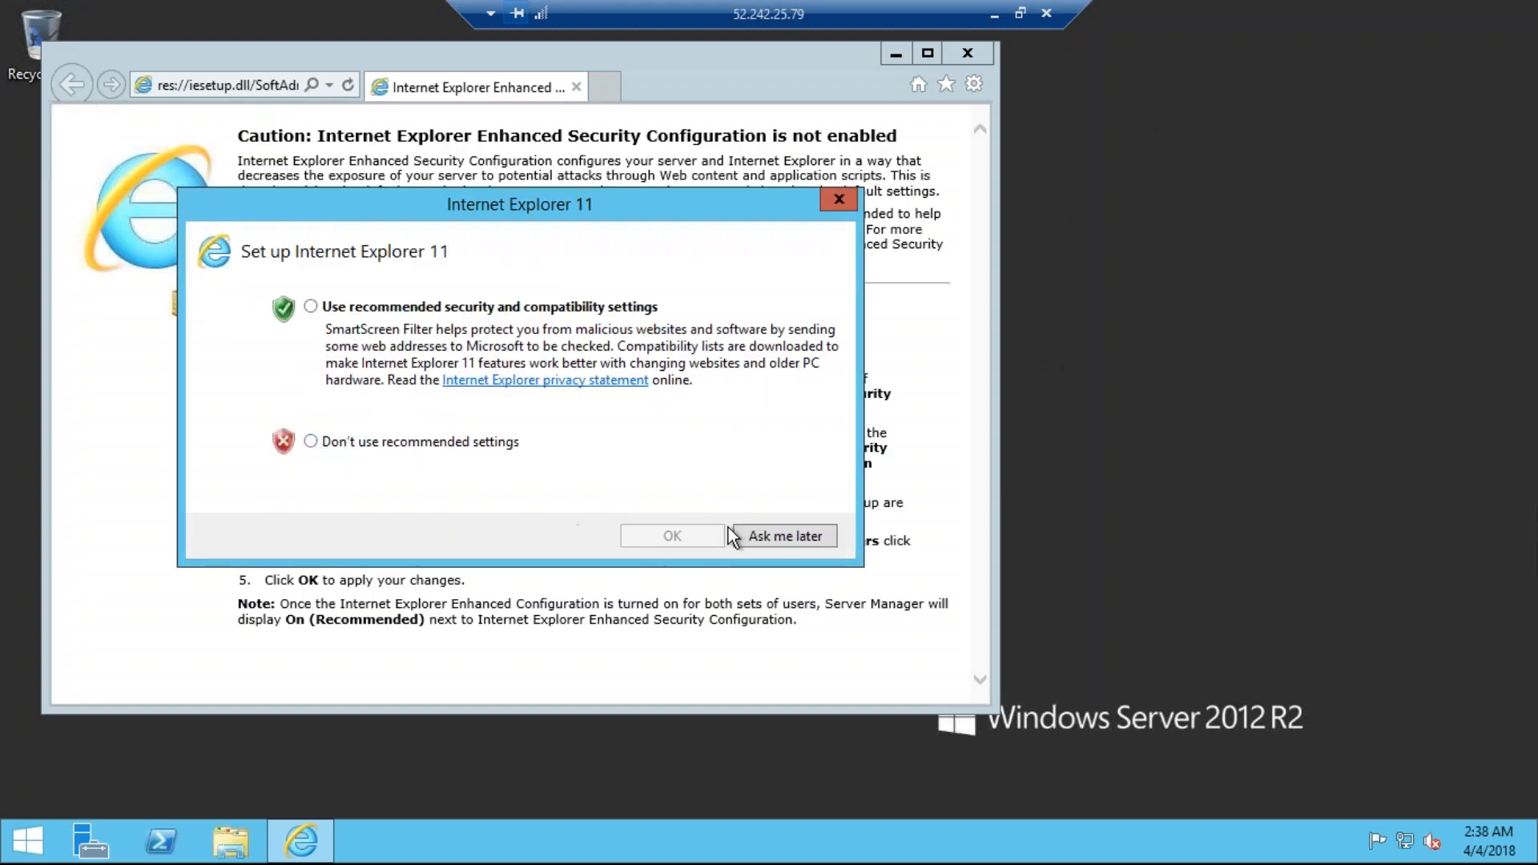
left_click(266, 88)
- Paste the ISO link and proceed to Google Drive's large-file virus-scan warning
left_click(266, 88)
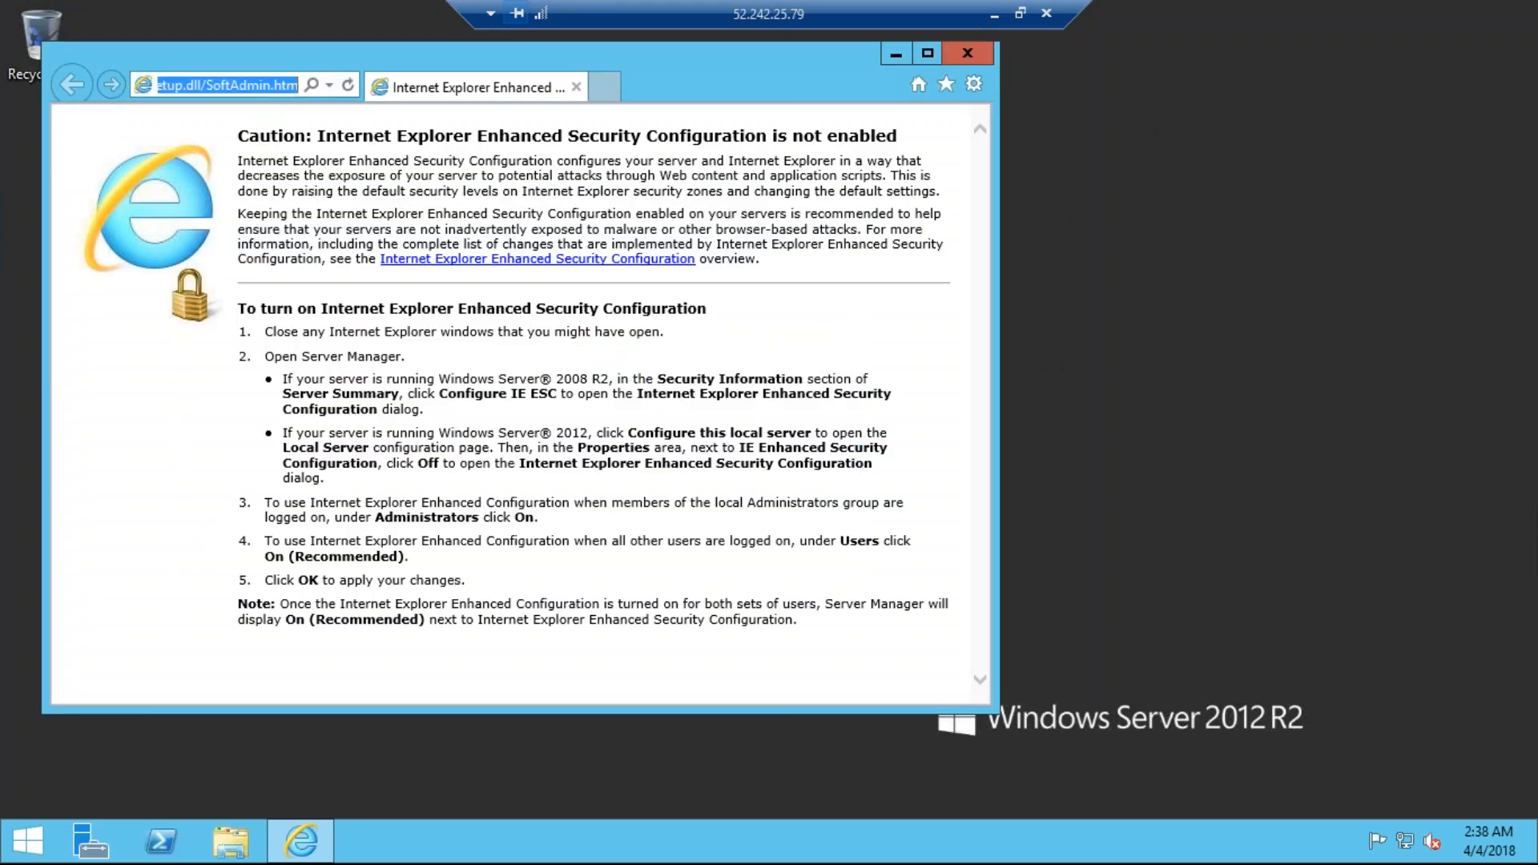
key("ctrl+v")
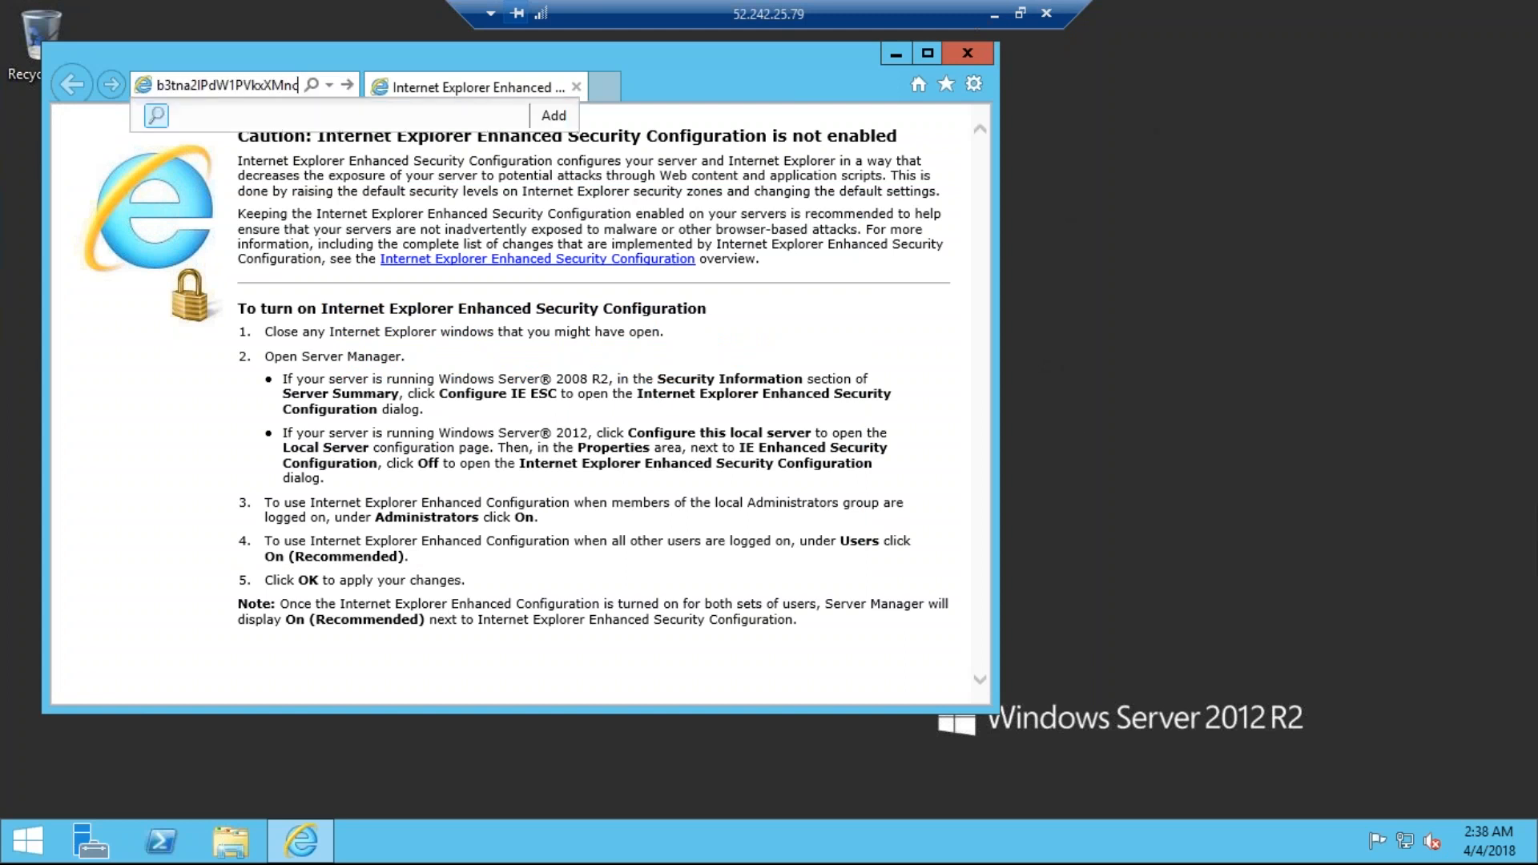
key("Return")
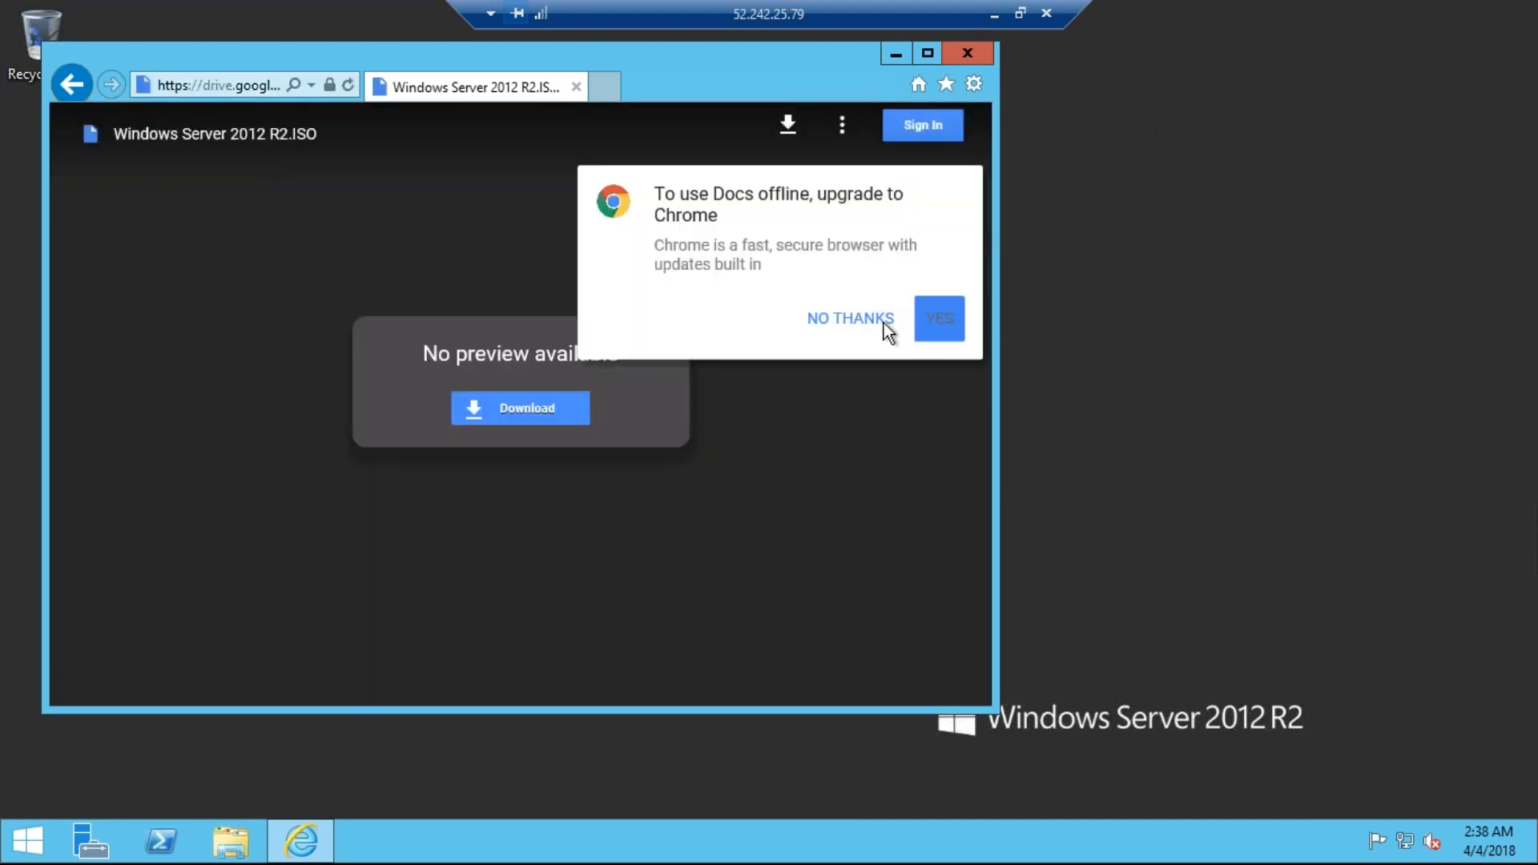
left_click(849, 318)
left_click(525, 407)
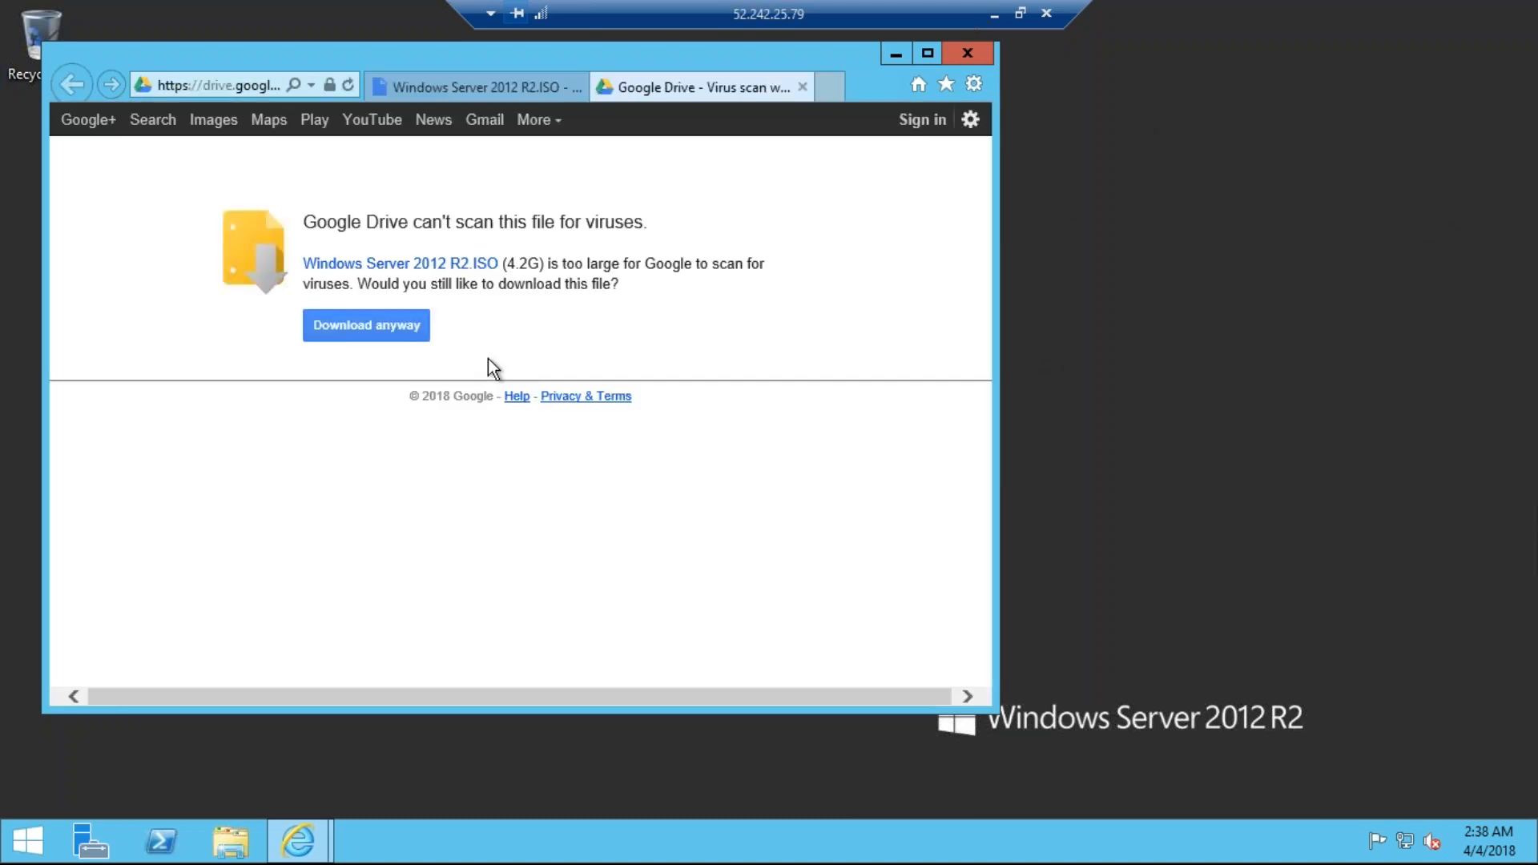
left_click(374, 325)
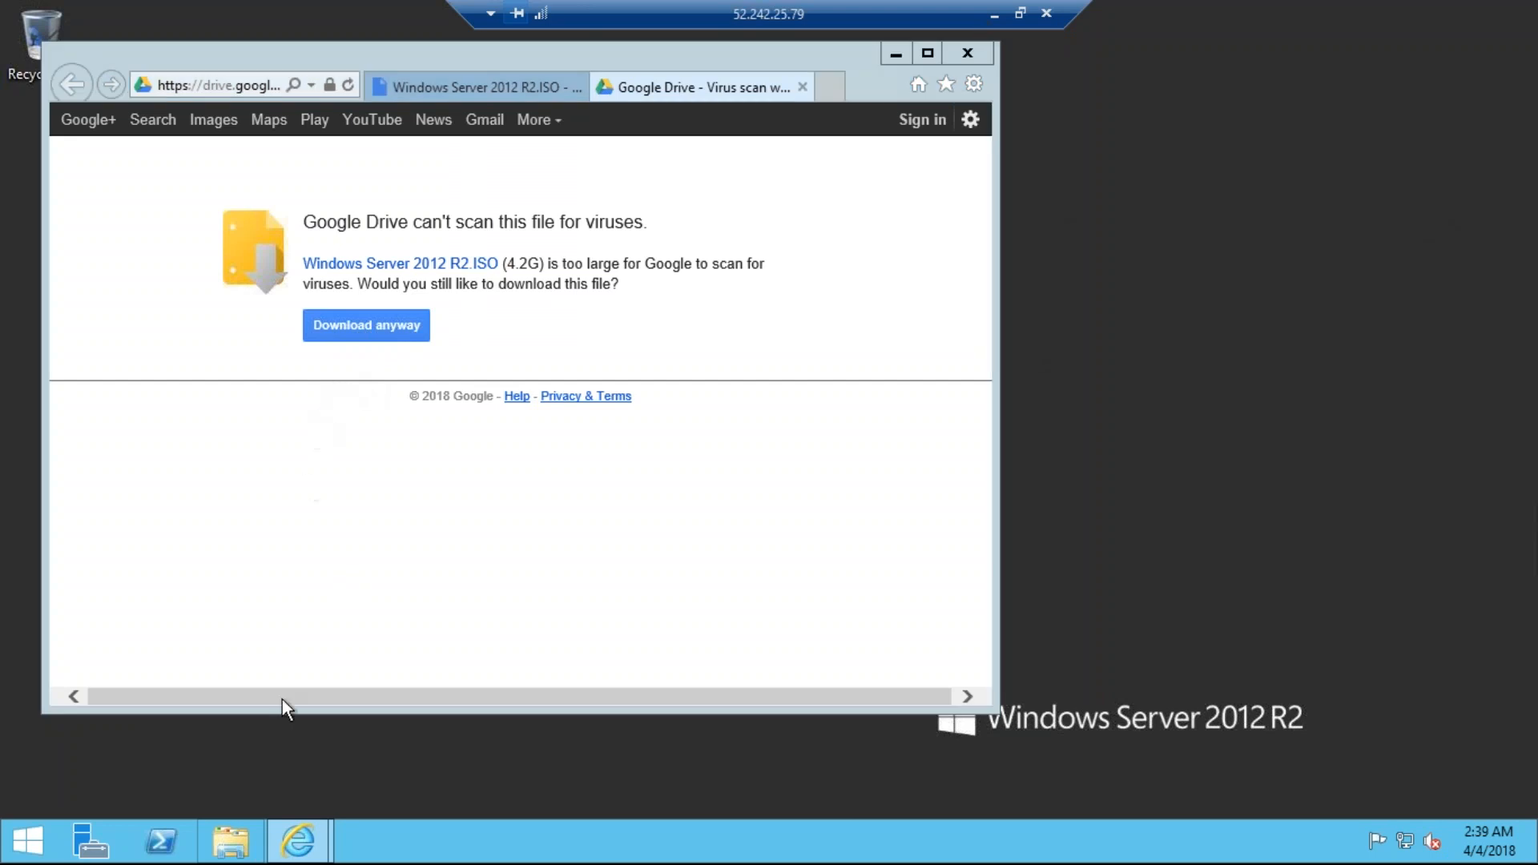
- Create a Lab_Files folder on the SCCM VM's C: drive, open it and move it aside
left_click(235, 845)
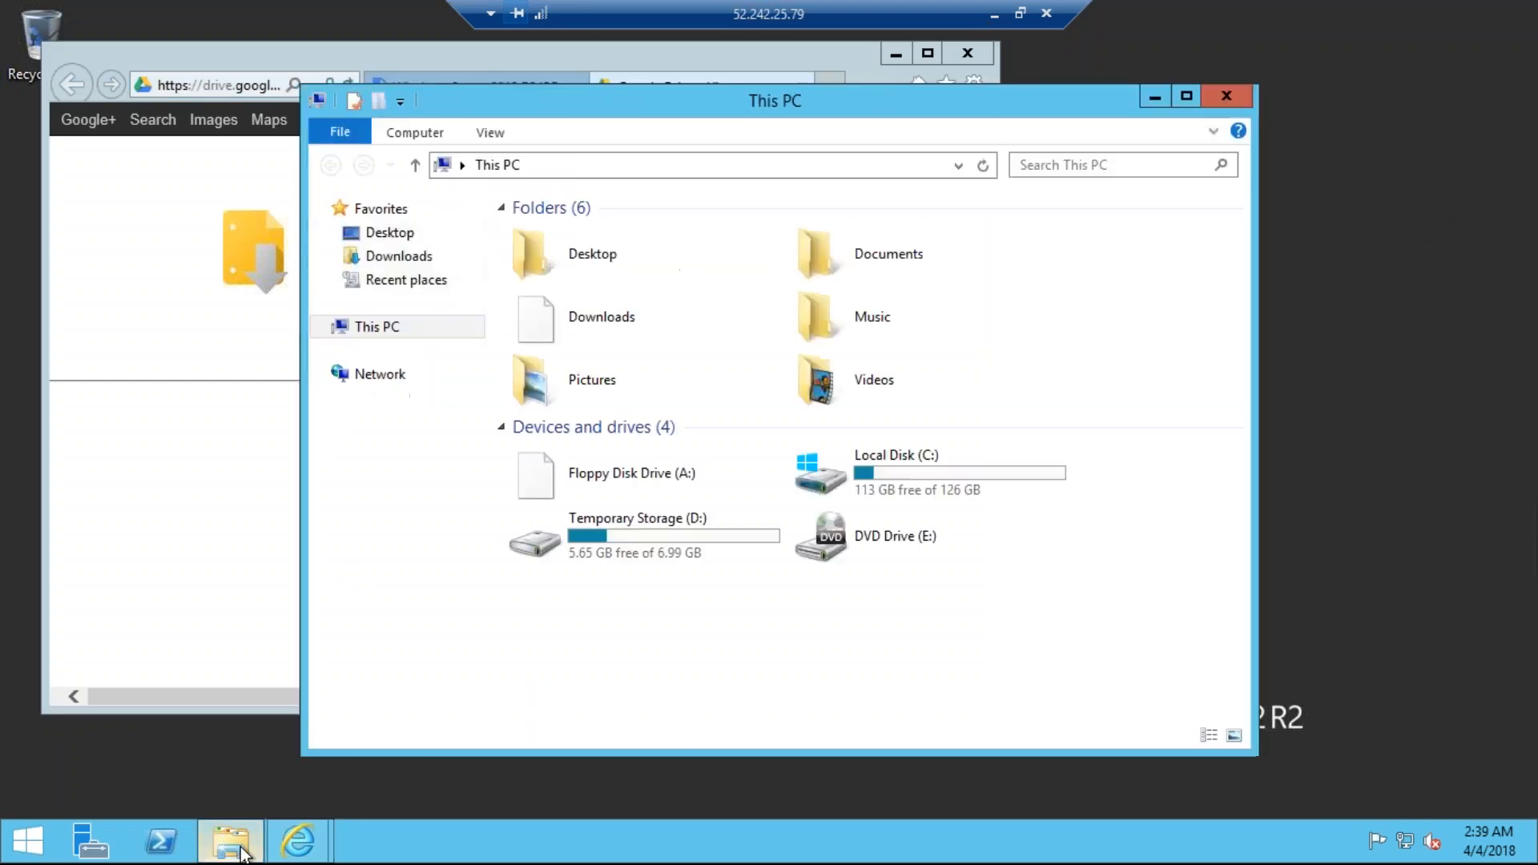
left_click(905, 478)
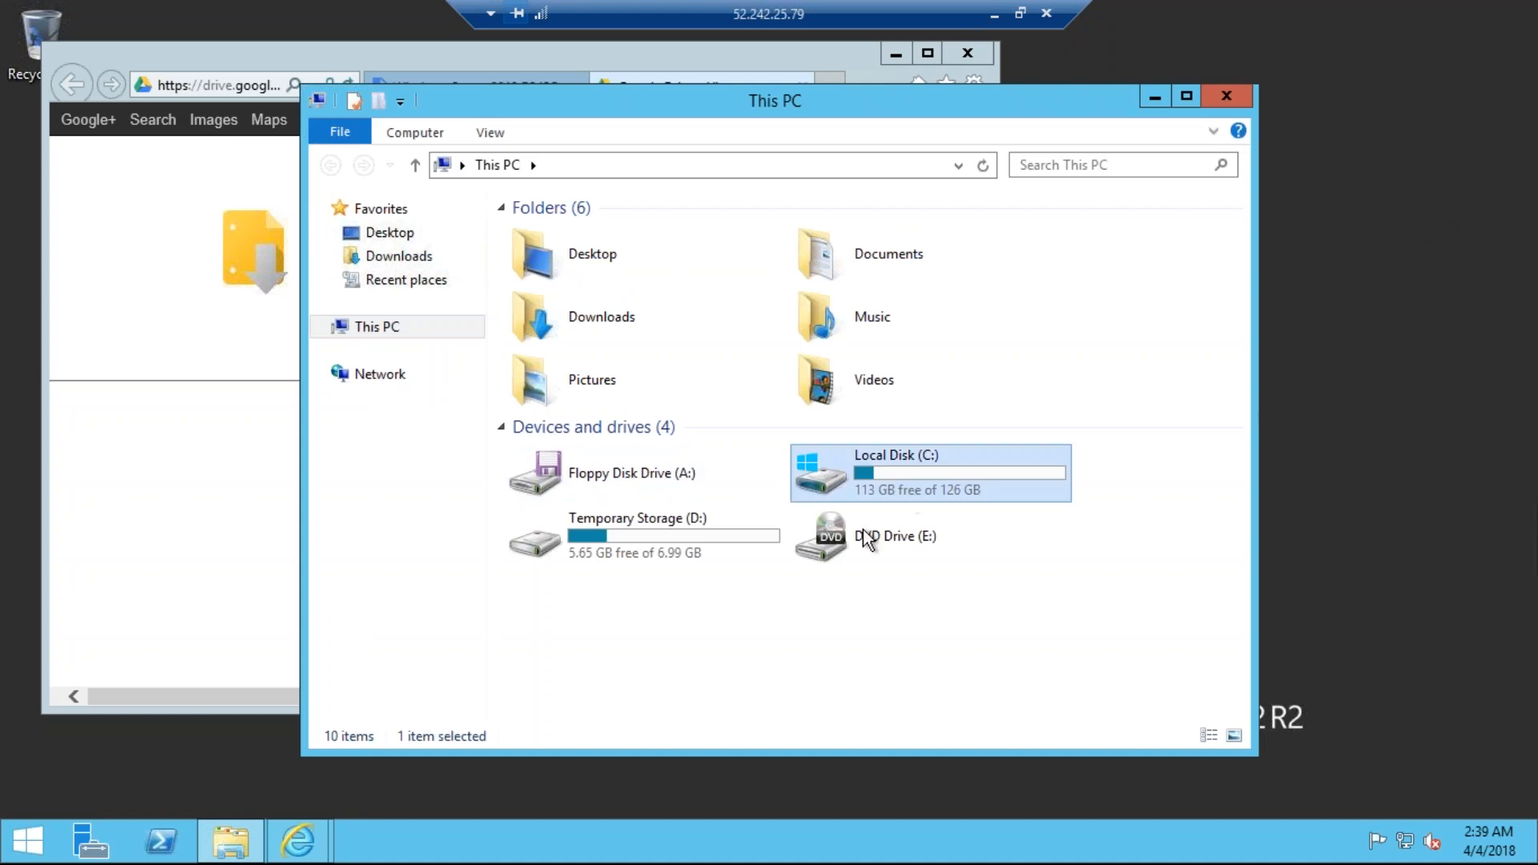
right_click(609, 488)
mouse_move(668, 689)
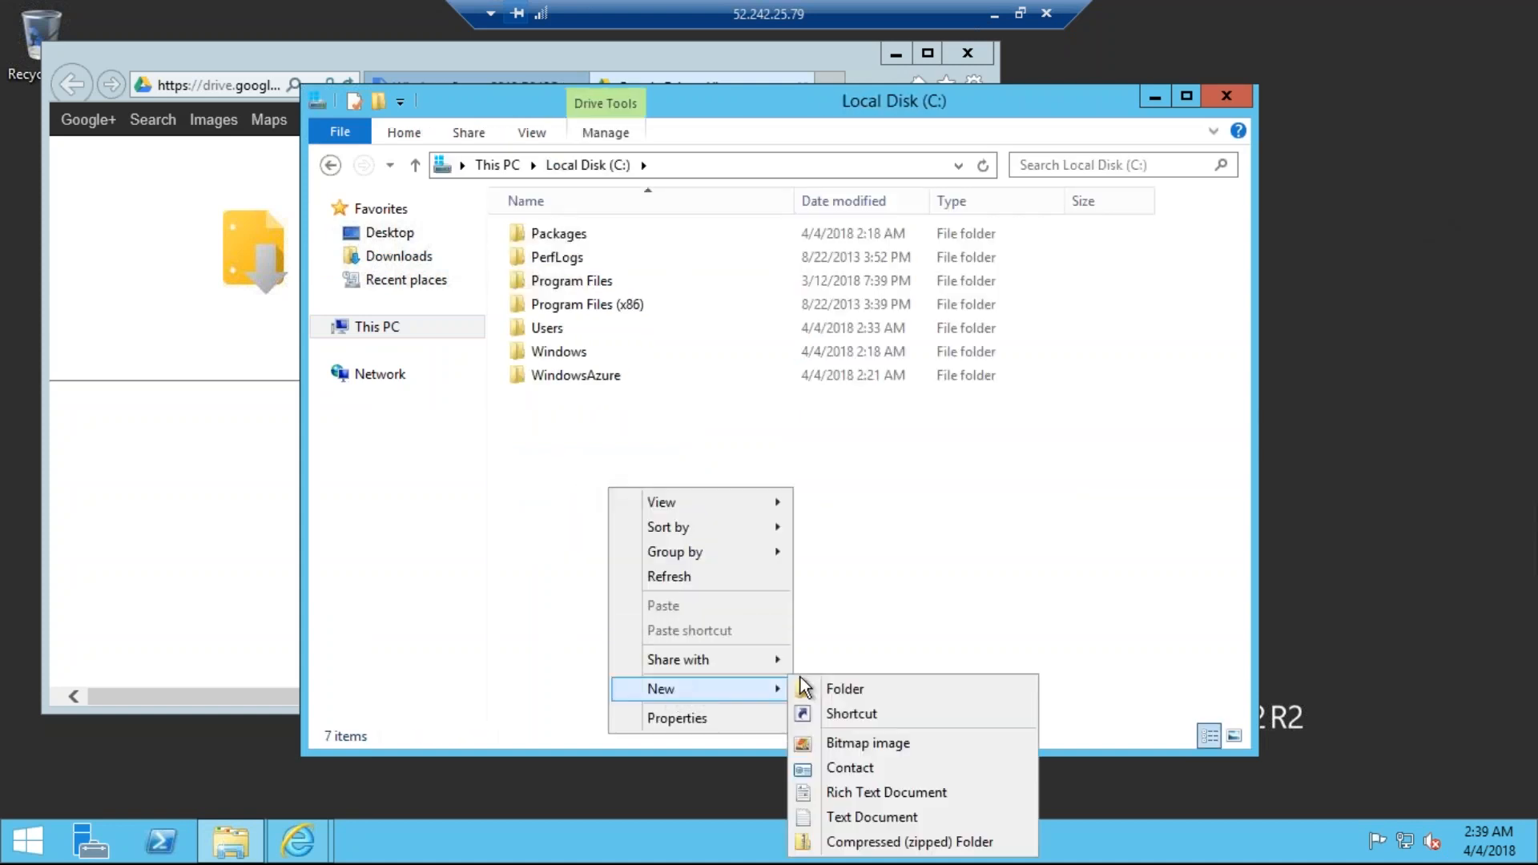
left_click(848, 687)
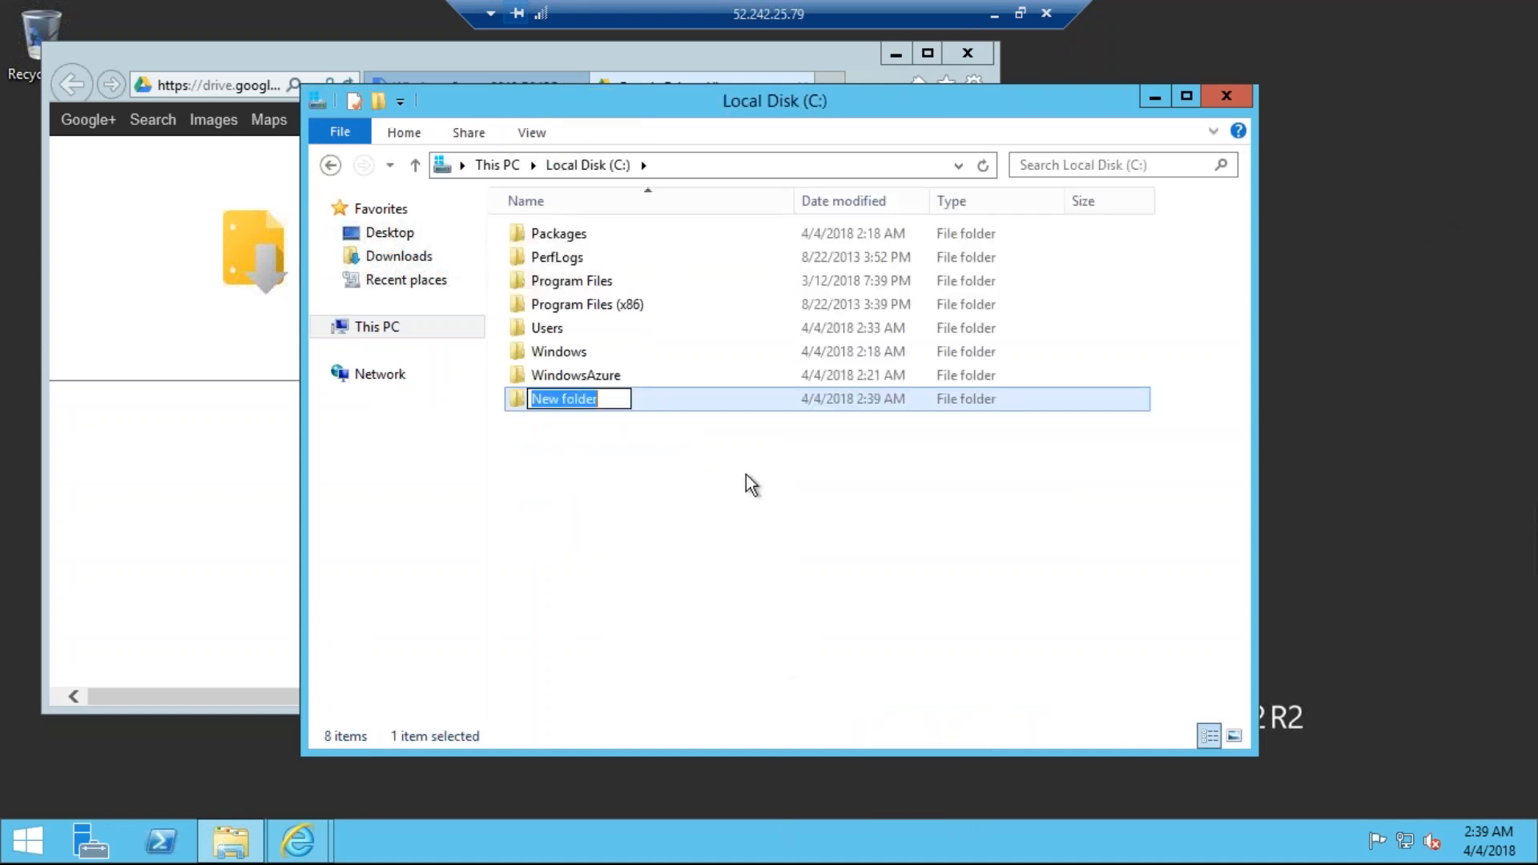
type("L")
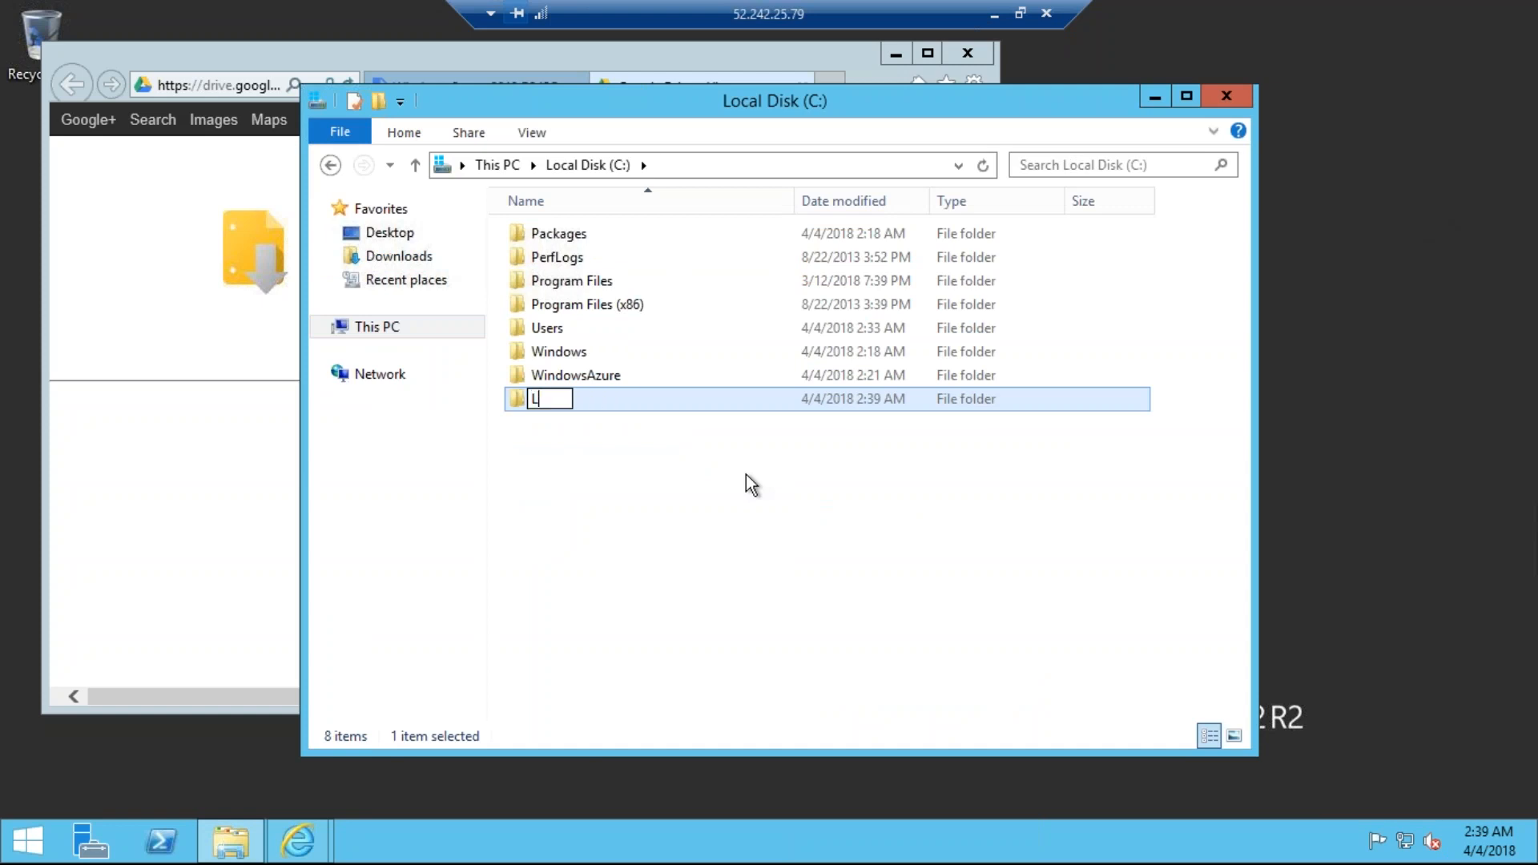
type("ab_Files")
key("Return")
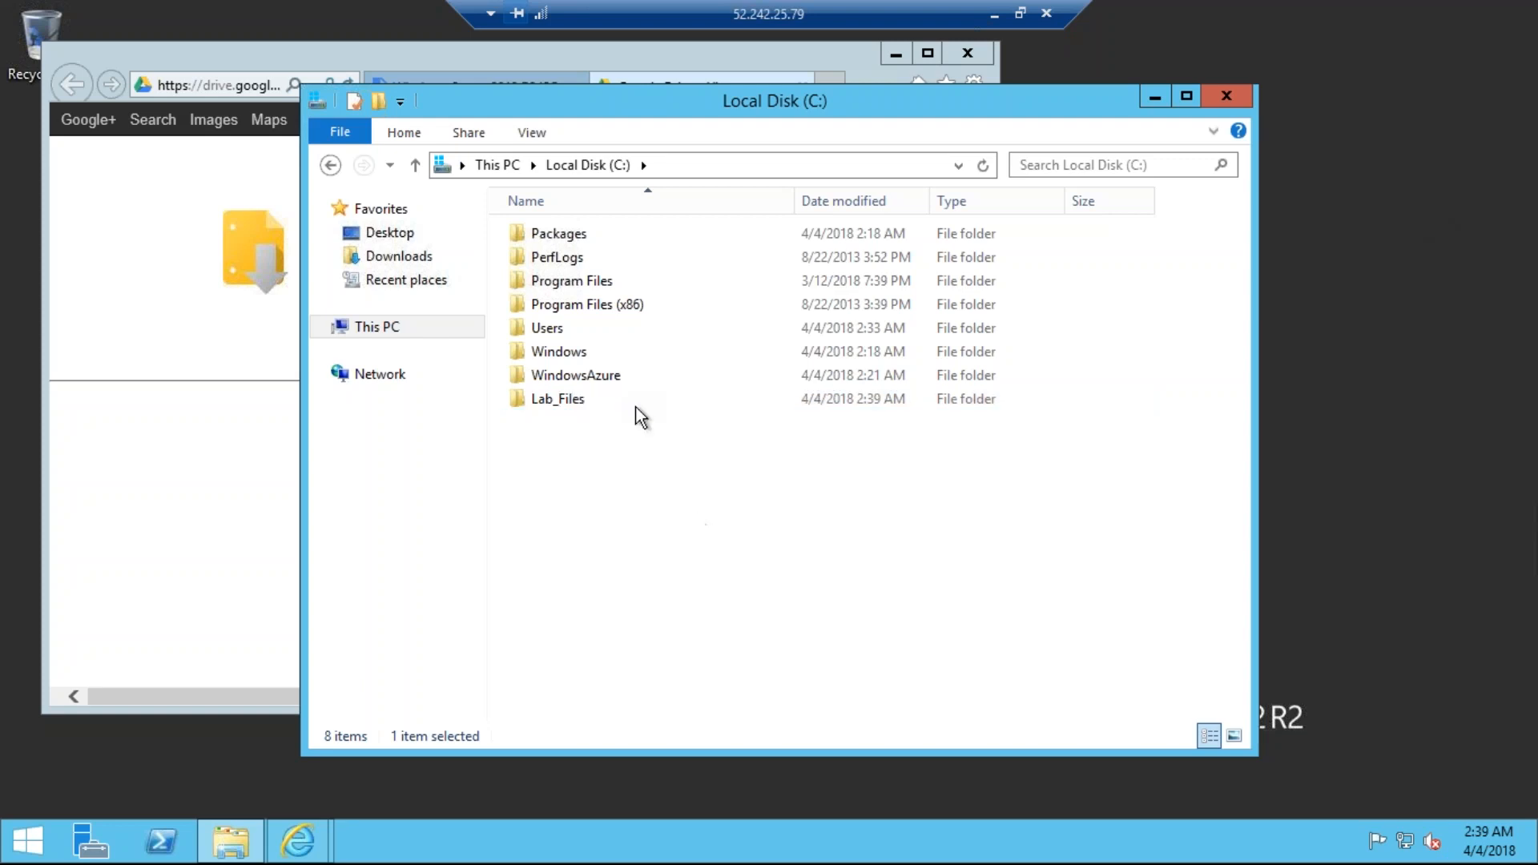
double_click(636, 406)
left_click_drag(608, 112, 895, 218)
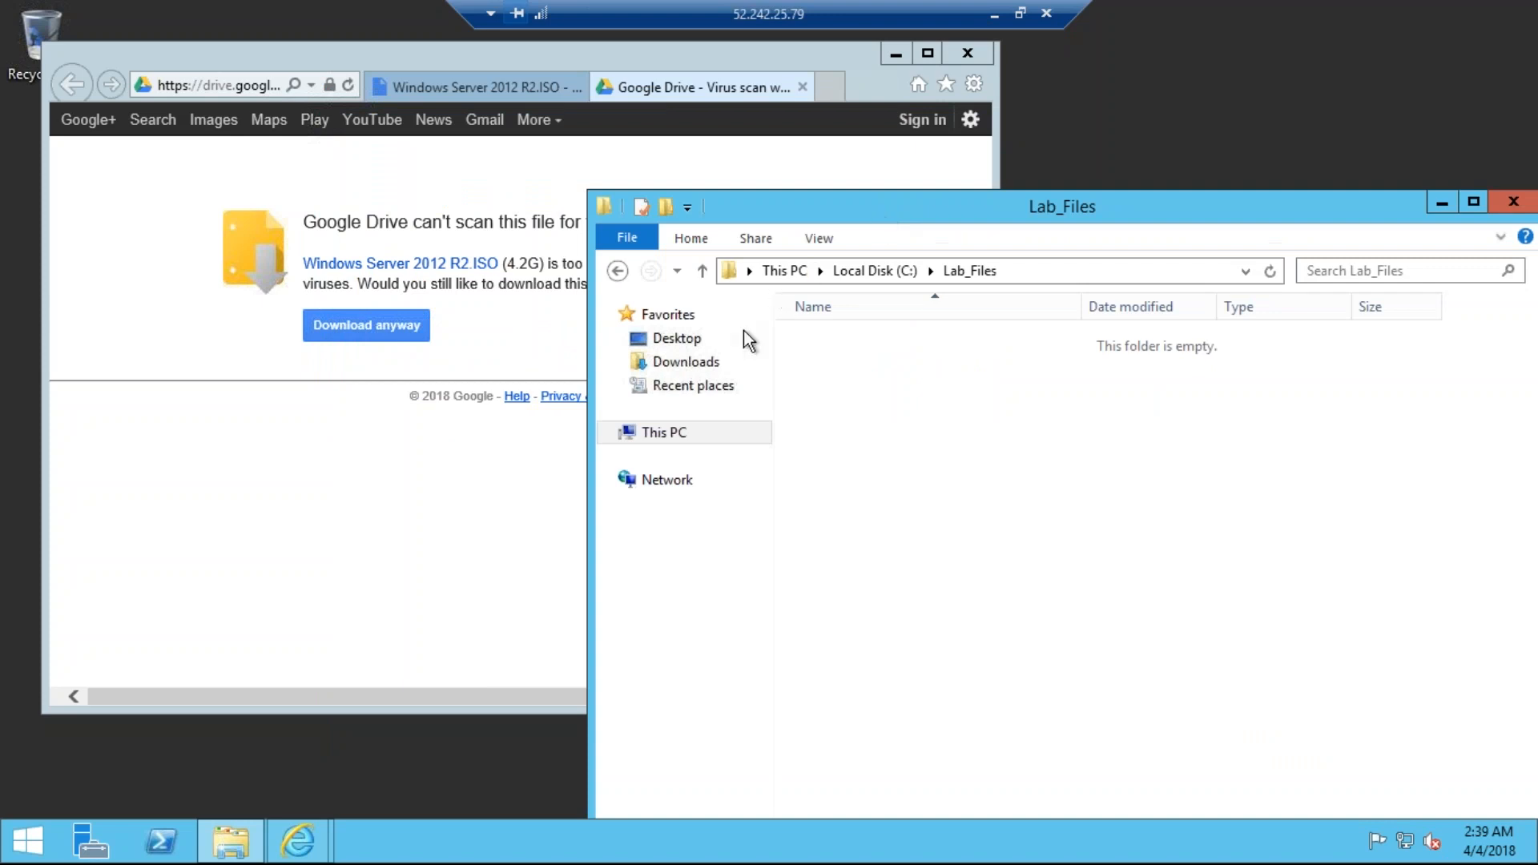
- Confirm the ISO download past the virus-scan warning and choose Save as
left_click(372, 473)
left_click(362, 329)
left_click(363, 329)
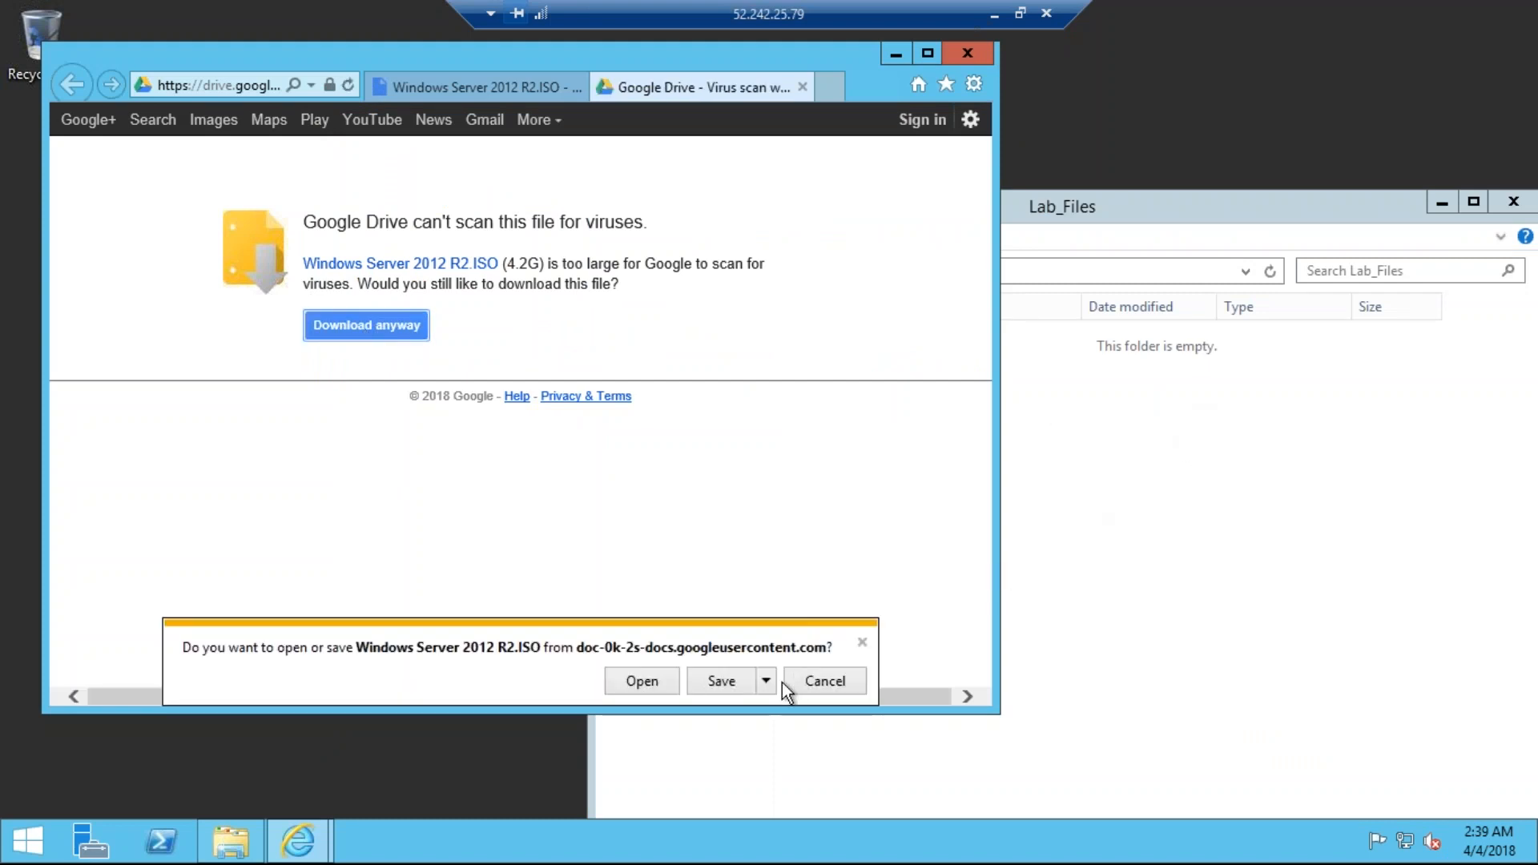
left_click(769, 678)
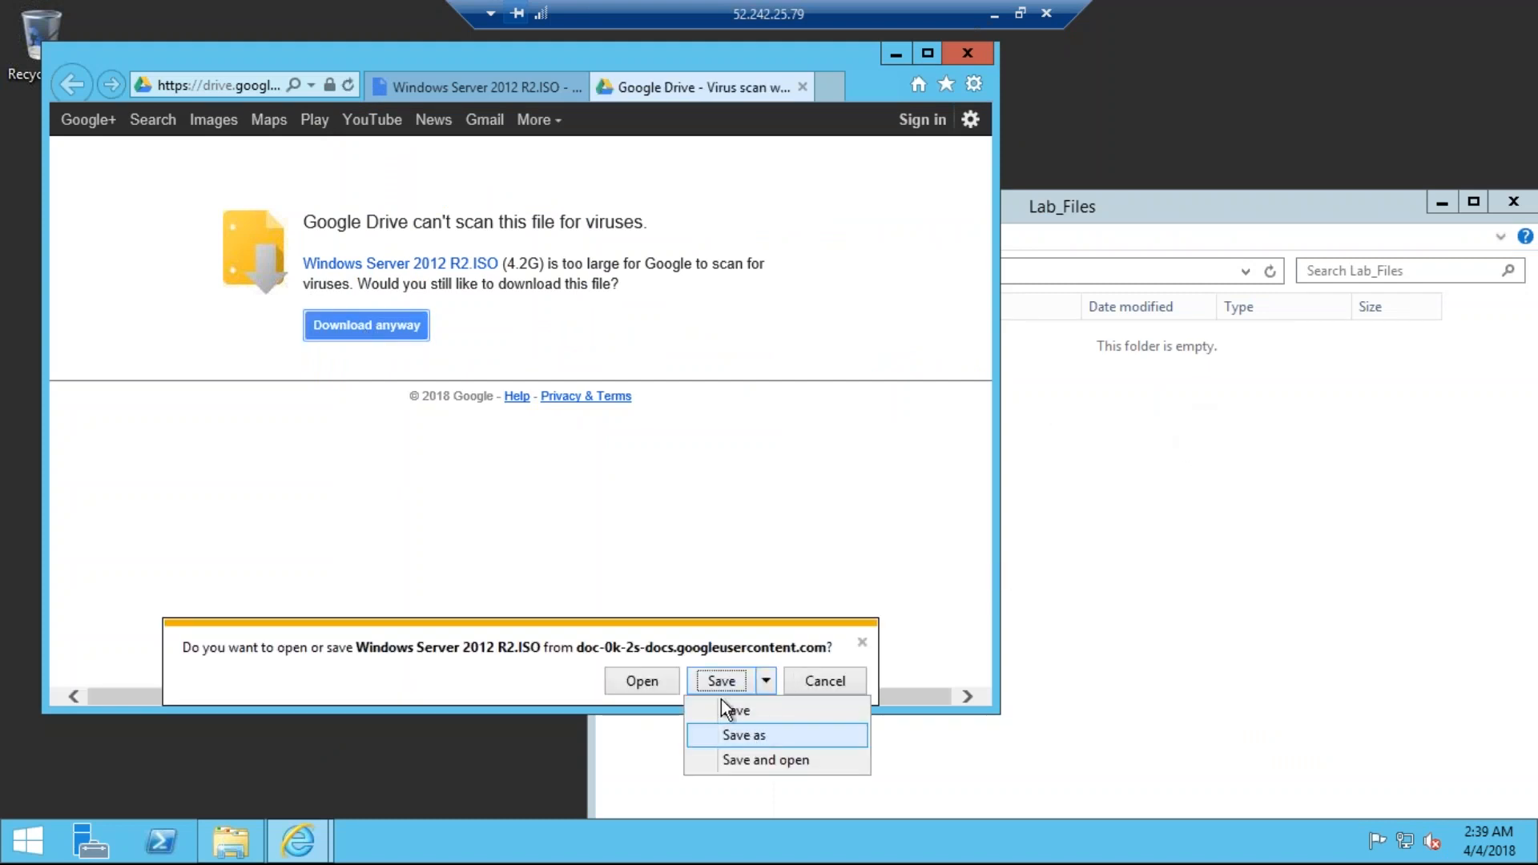
left_click(745, 735)
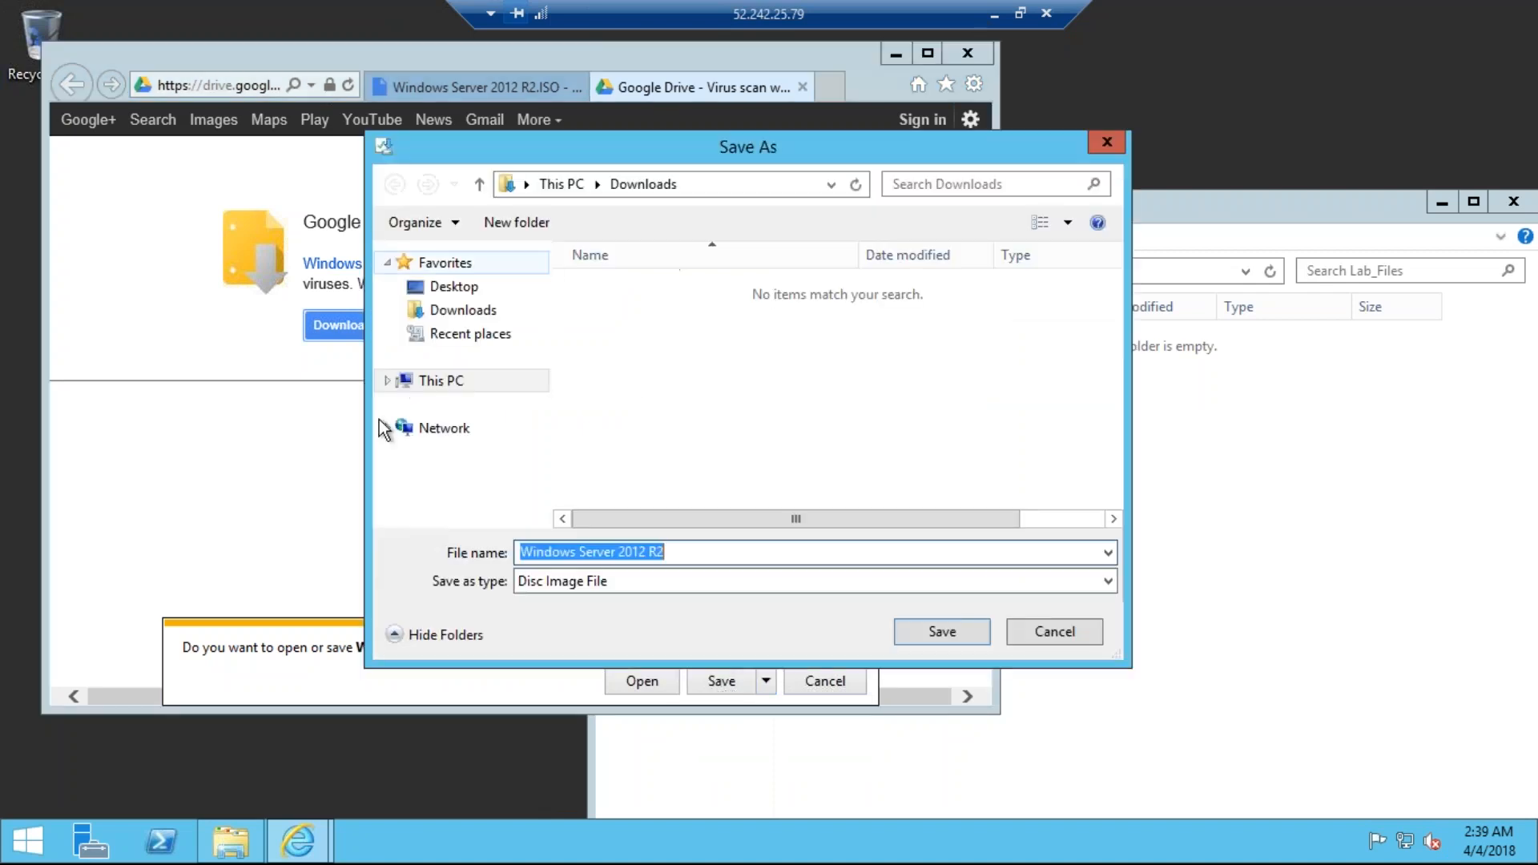
- Save Windows Server 2012 R2.ISO into C:\Lab_Files
left_click(437, 380)
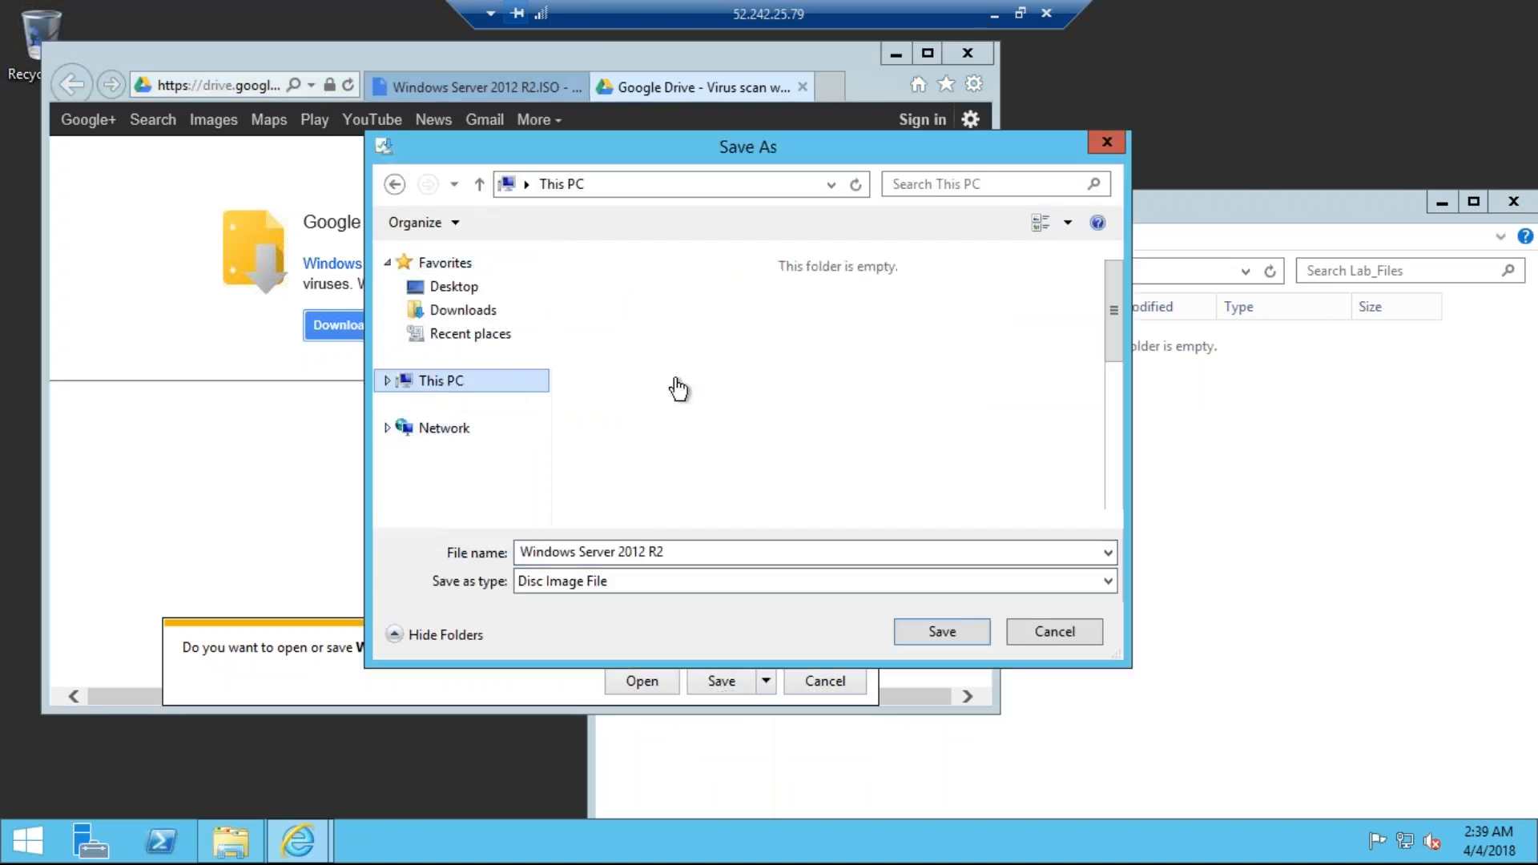
left_click(388, 381)
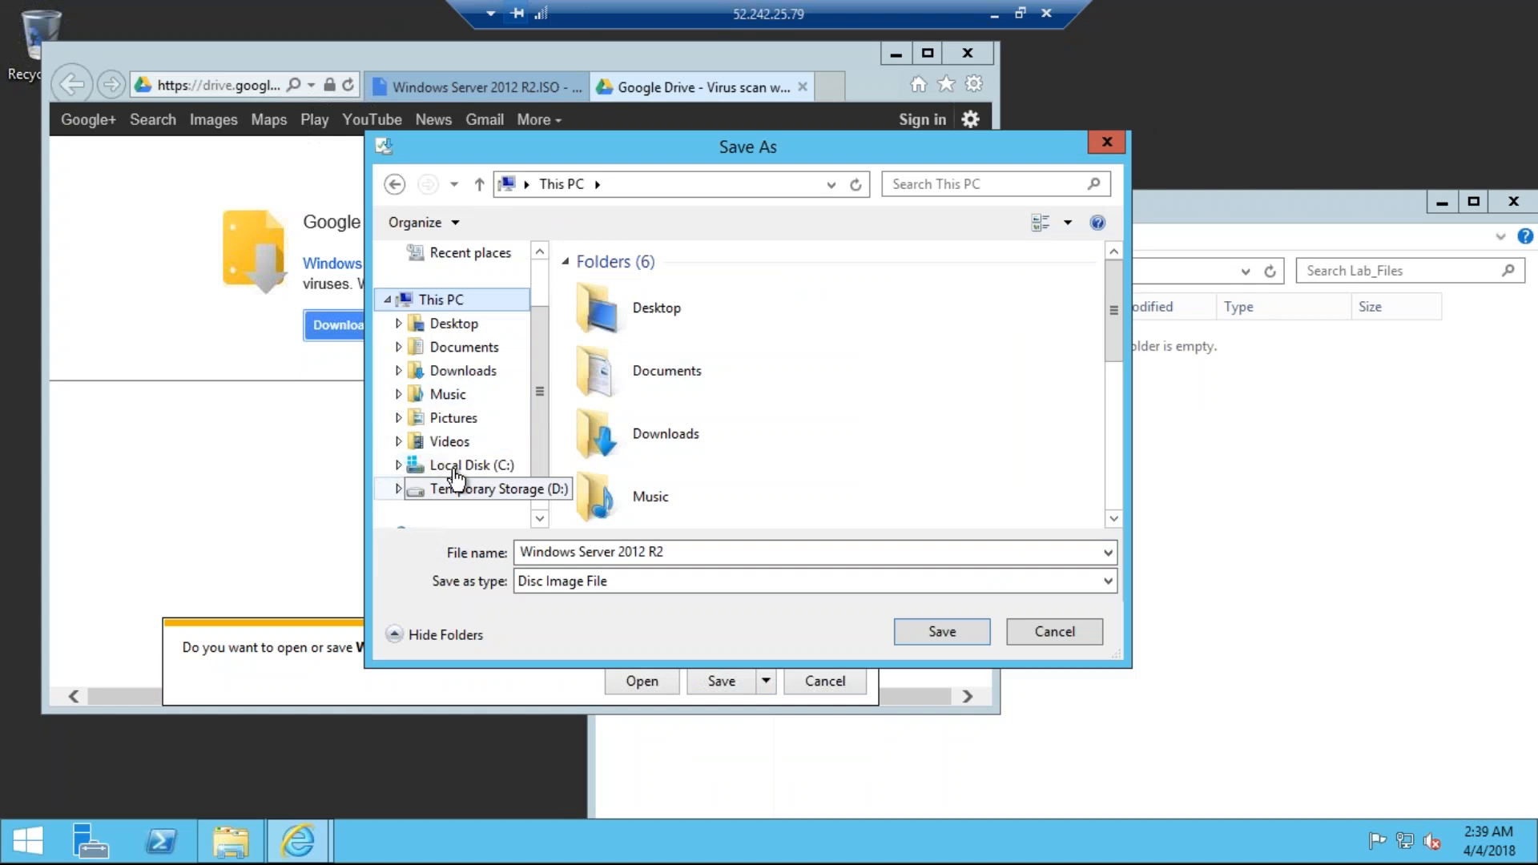
left_click(451, 466)
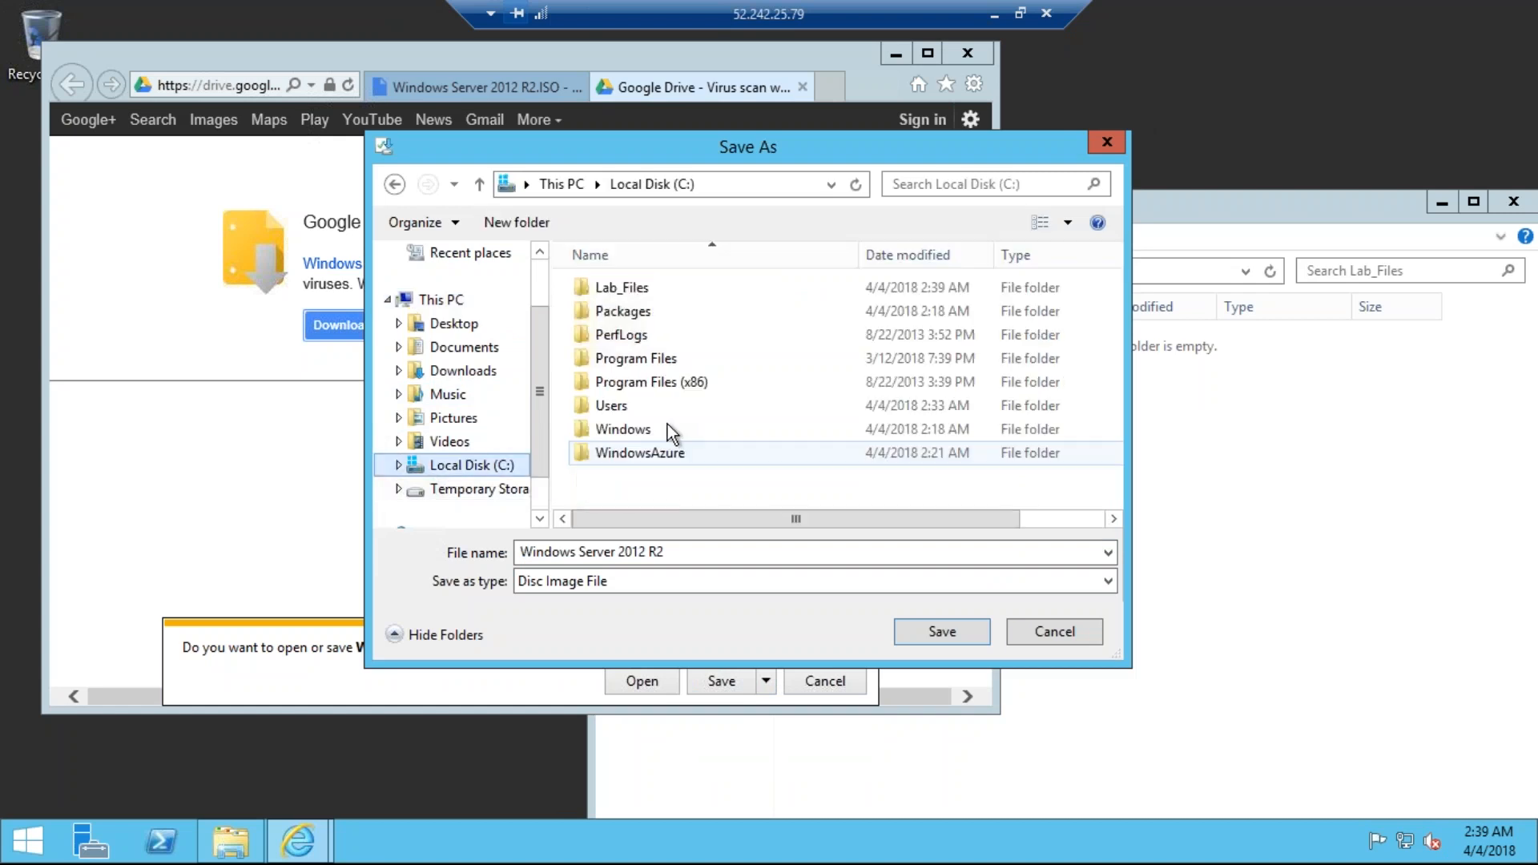
double_click(617, 287)
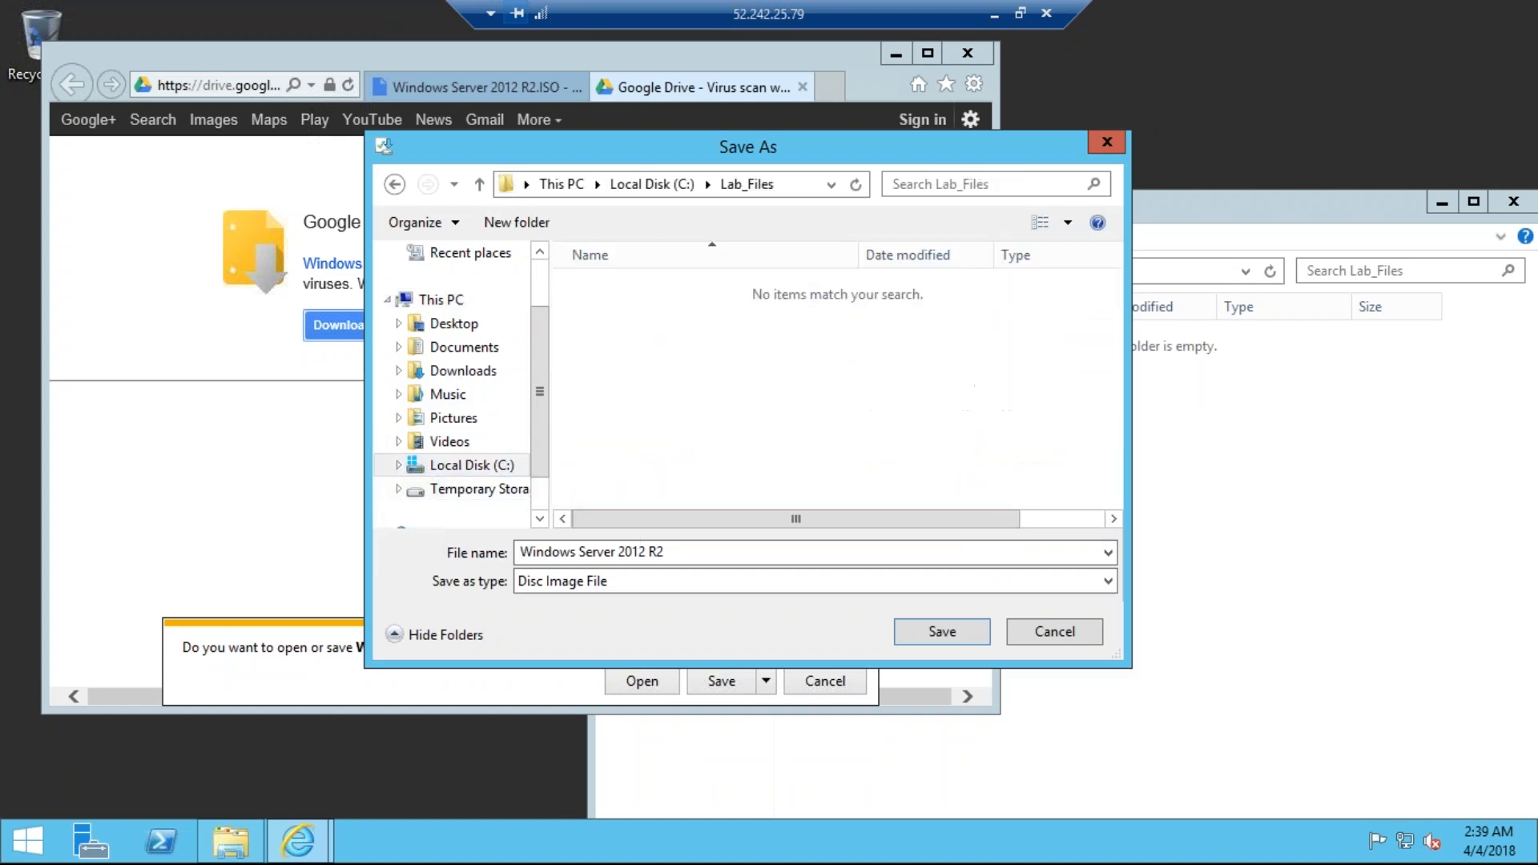
left_click(937, 634)
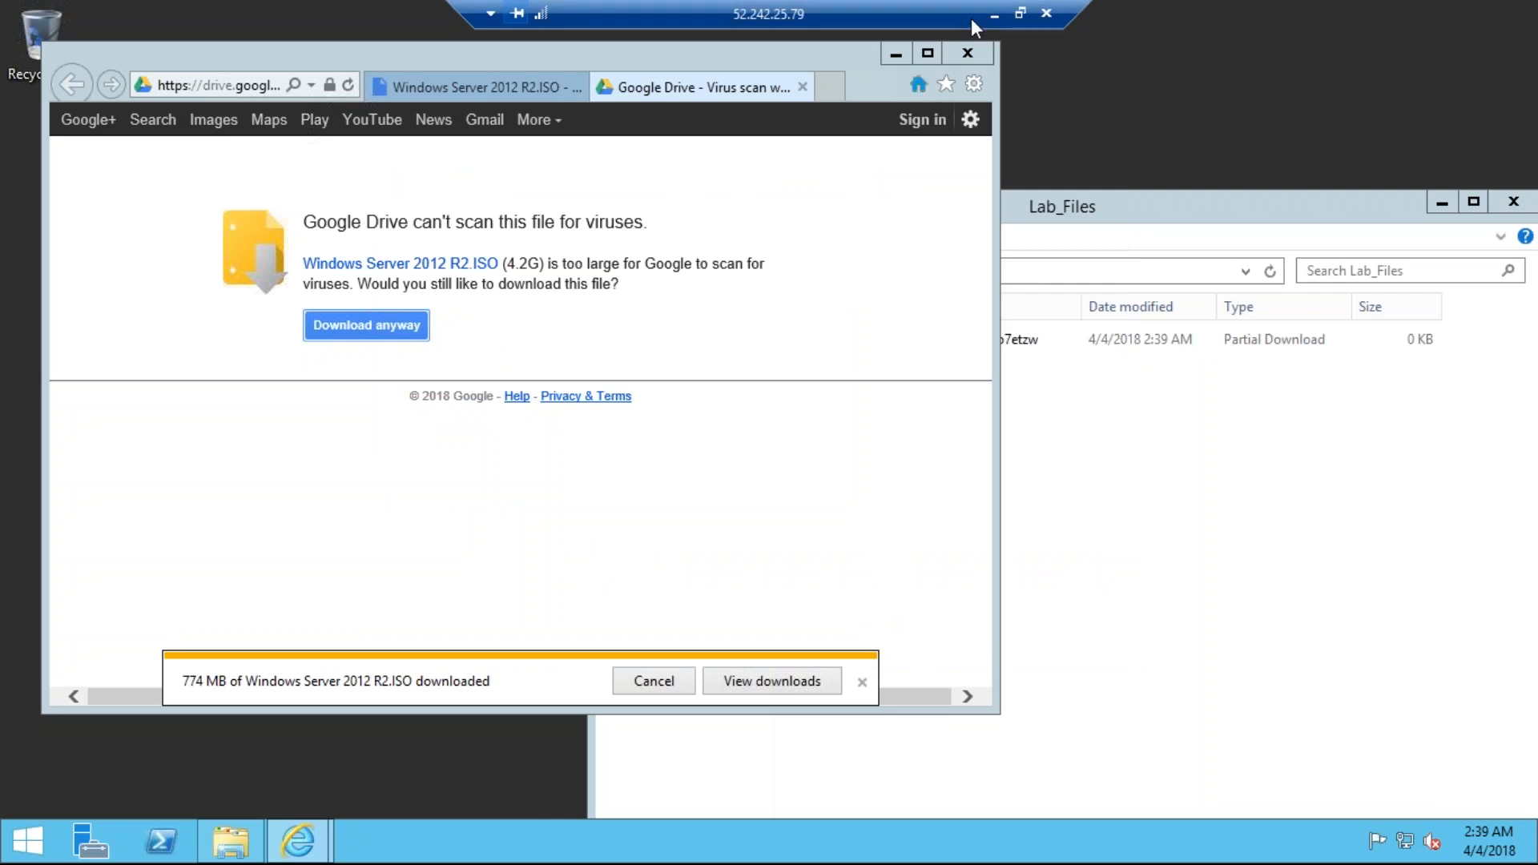
- Highlight the SQL Server 2014 sp2 link text in the Gmail email
left_click(993, 14)
left_click(551, 13)
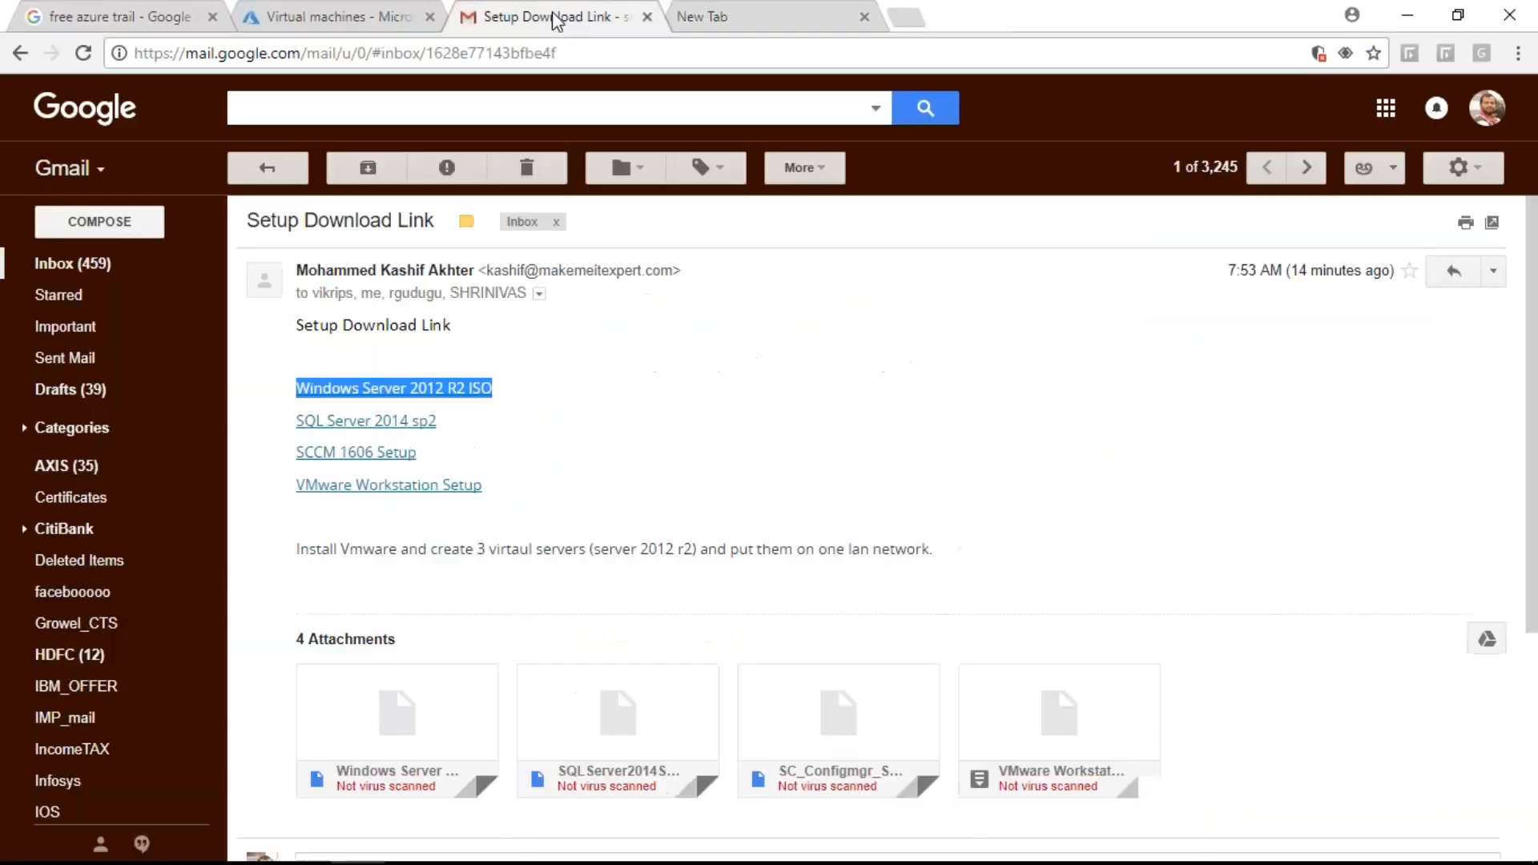
left_click(636, 442)
left_click_drag(291, 423, 453, 425)
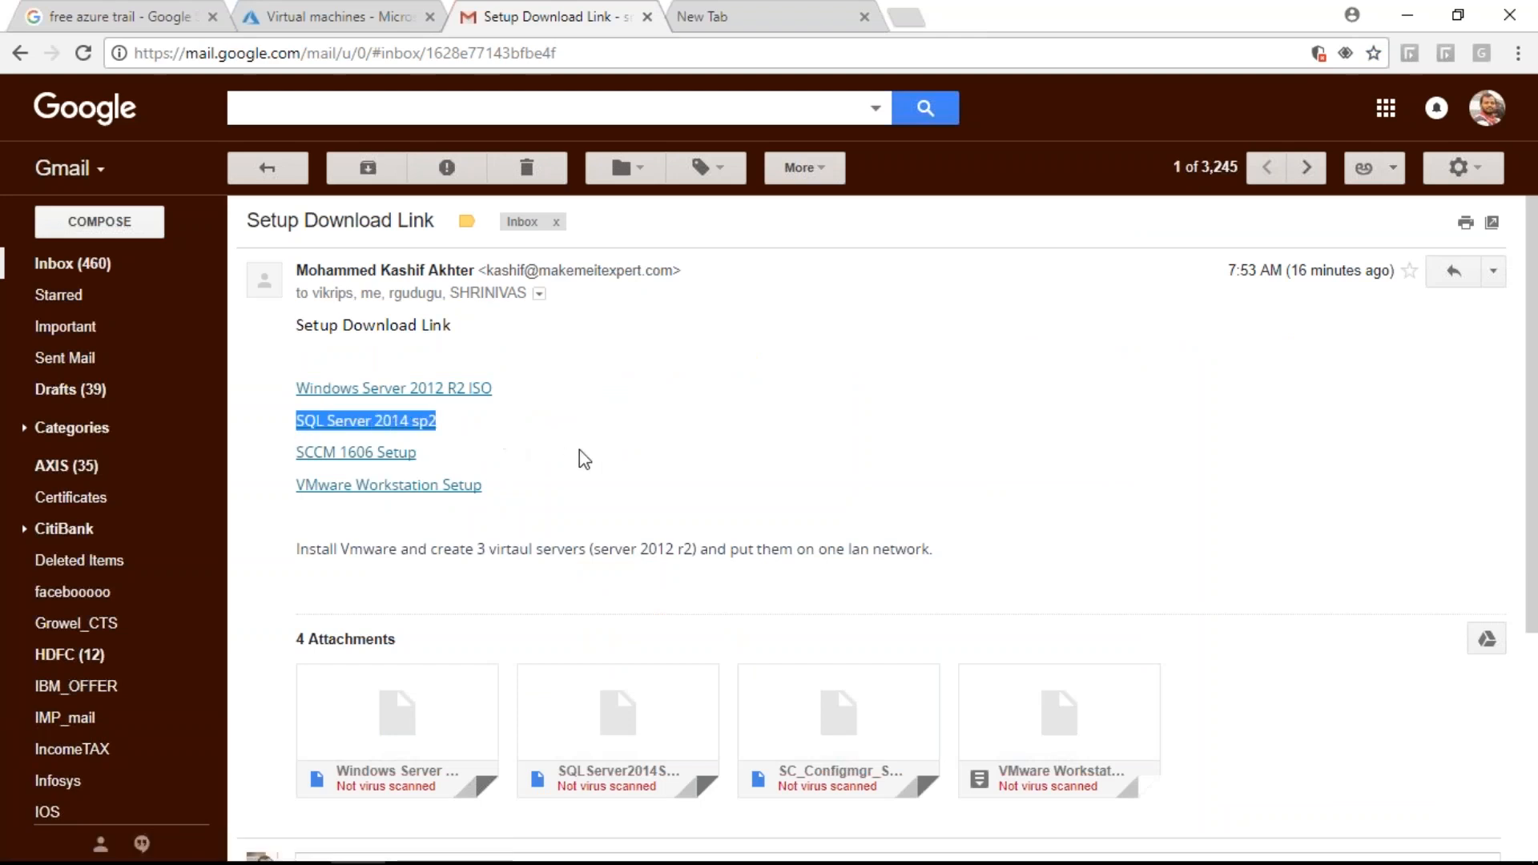
- Switch to the Database VM session, minimise Server Manager and launch Internet Explorer
left_click(633, 840)
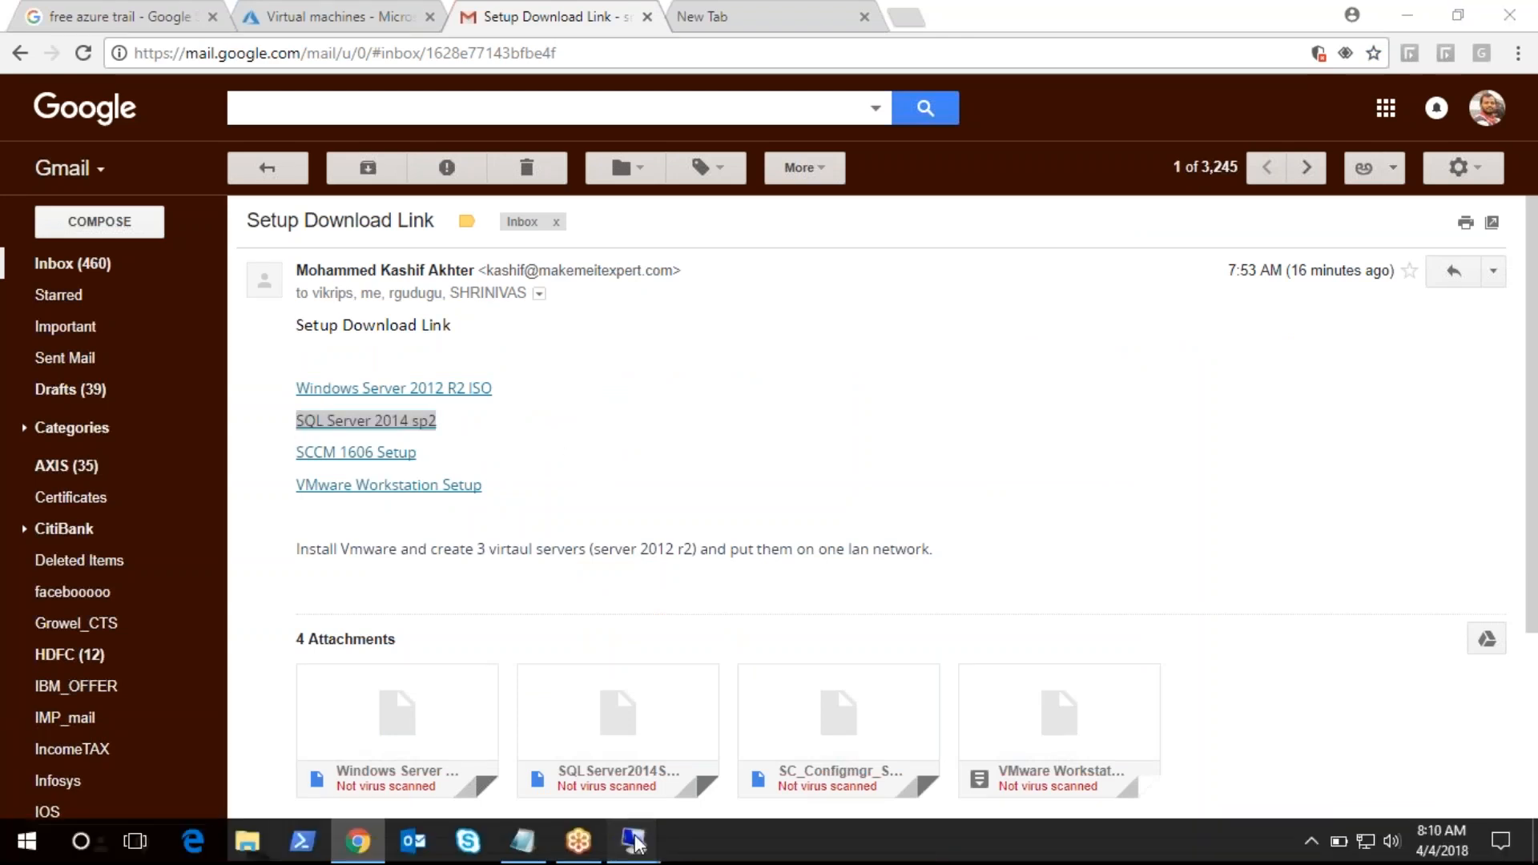
mouse_move(506, 731)
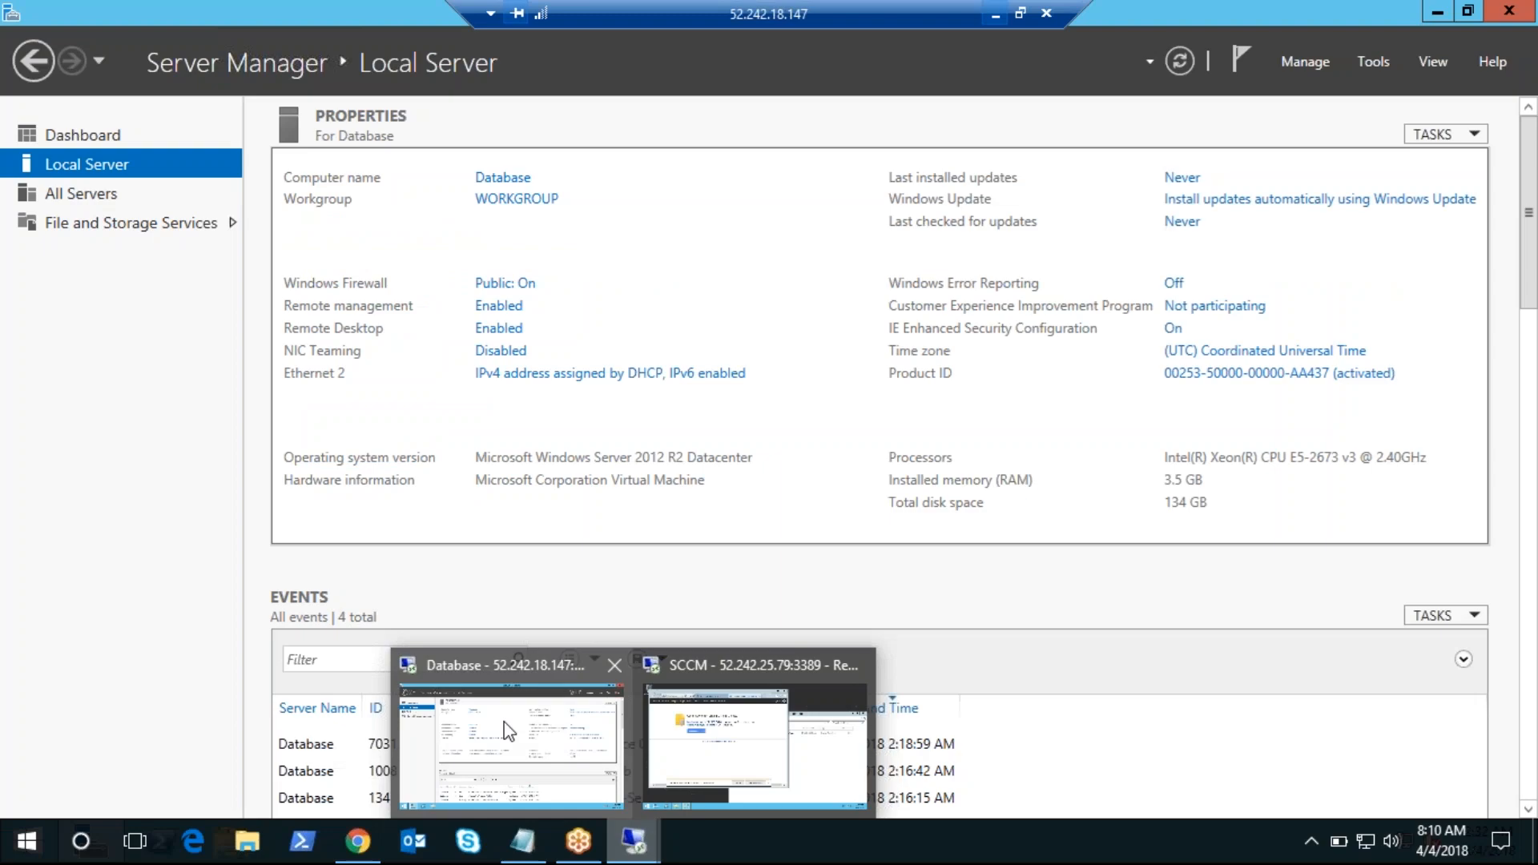
left_click(506, 730)
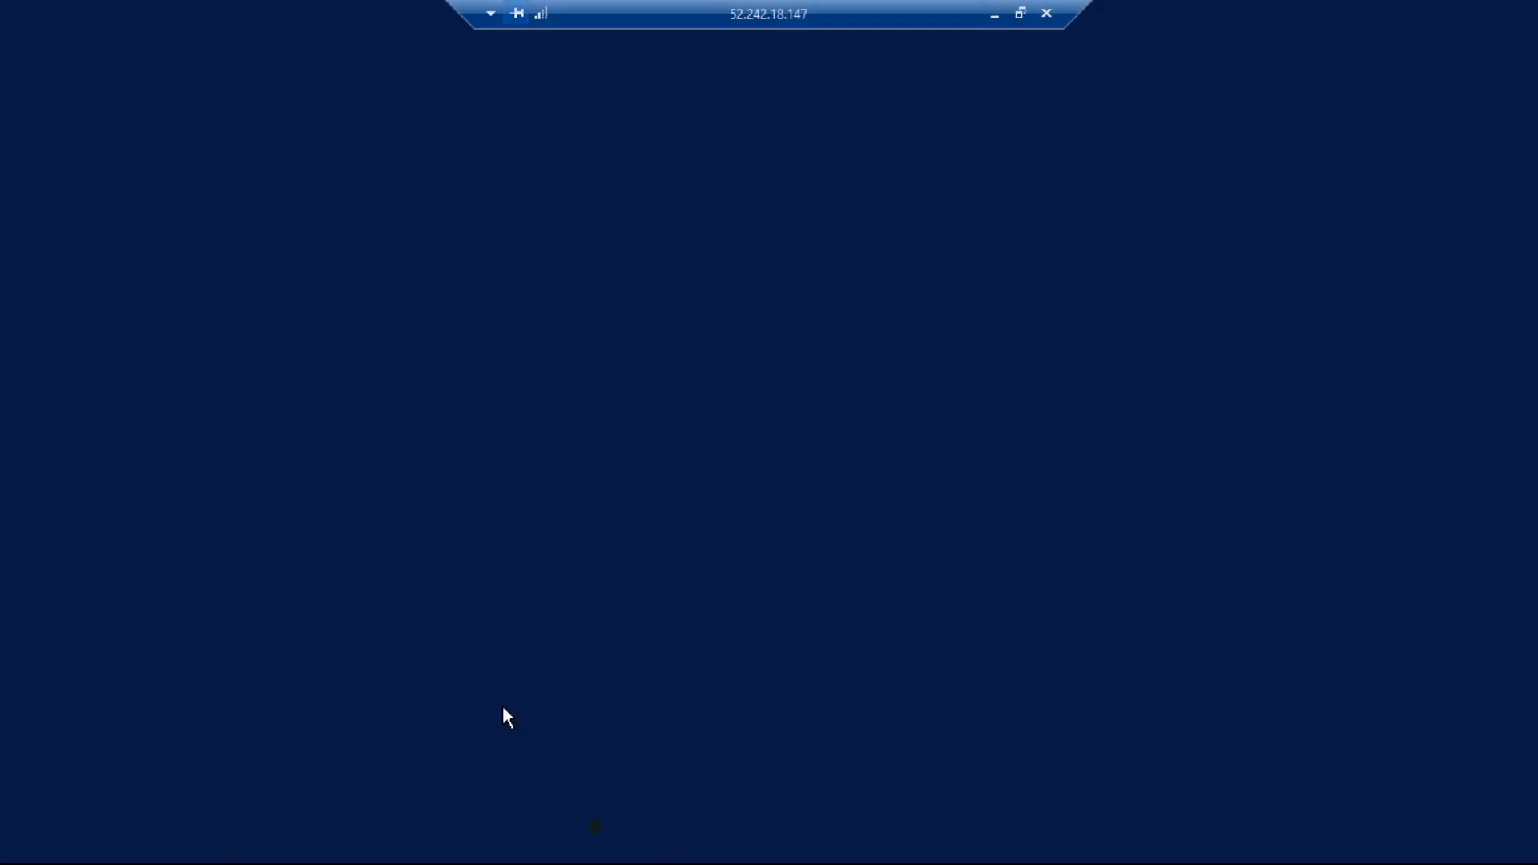
left_click(1437, 11)
left_click(32, 847)
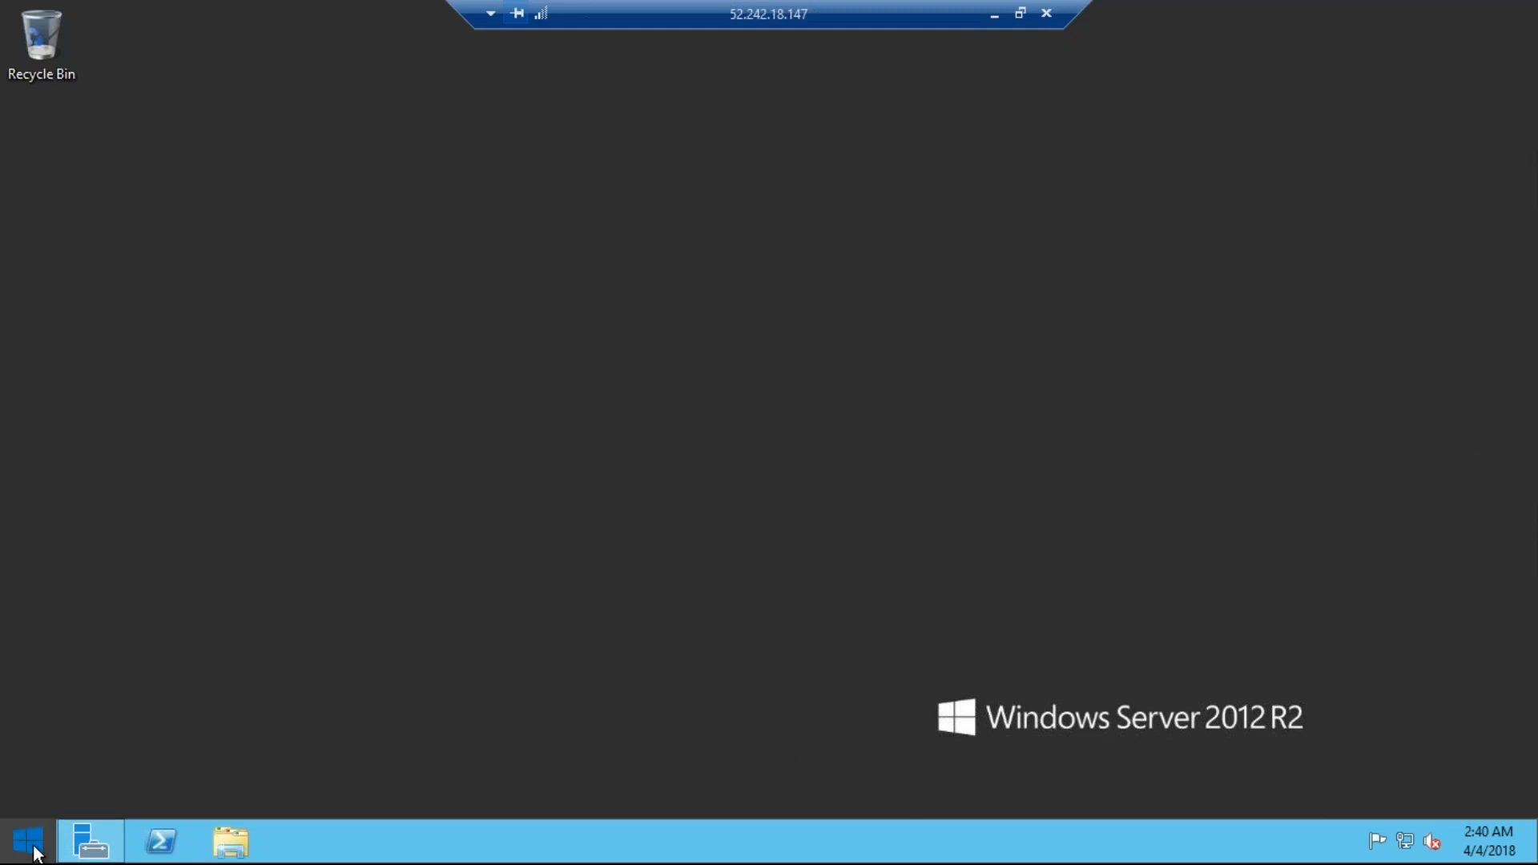
left_click(346, 561)
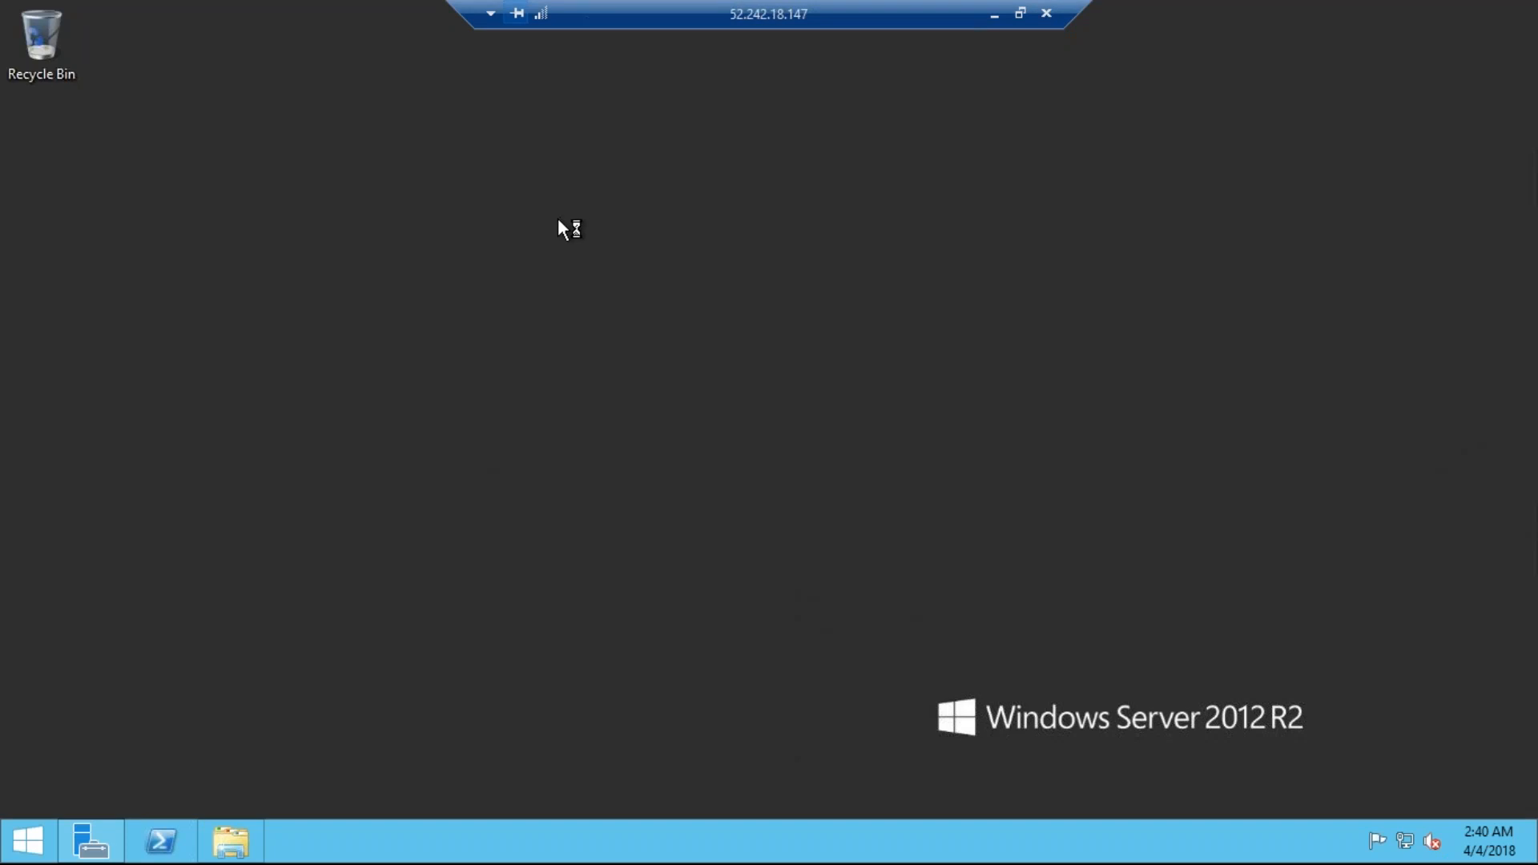
- Create and open an empty Lab_Files folder on the Database server's C: drive, then dismiss Internet Explorer's setup prompt
left_click(231, 841)
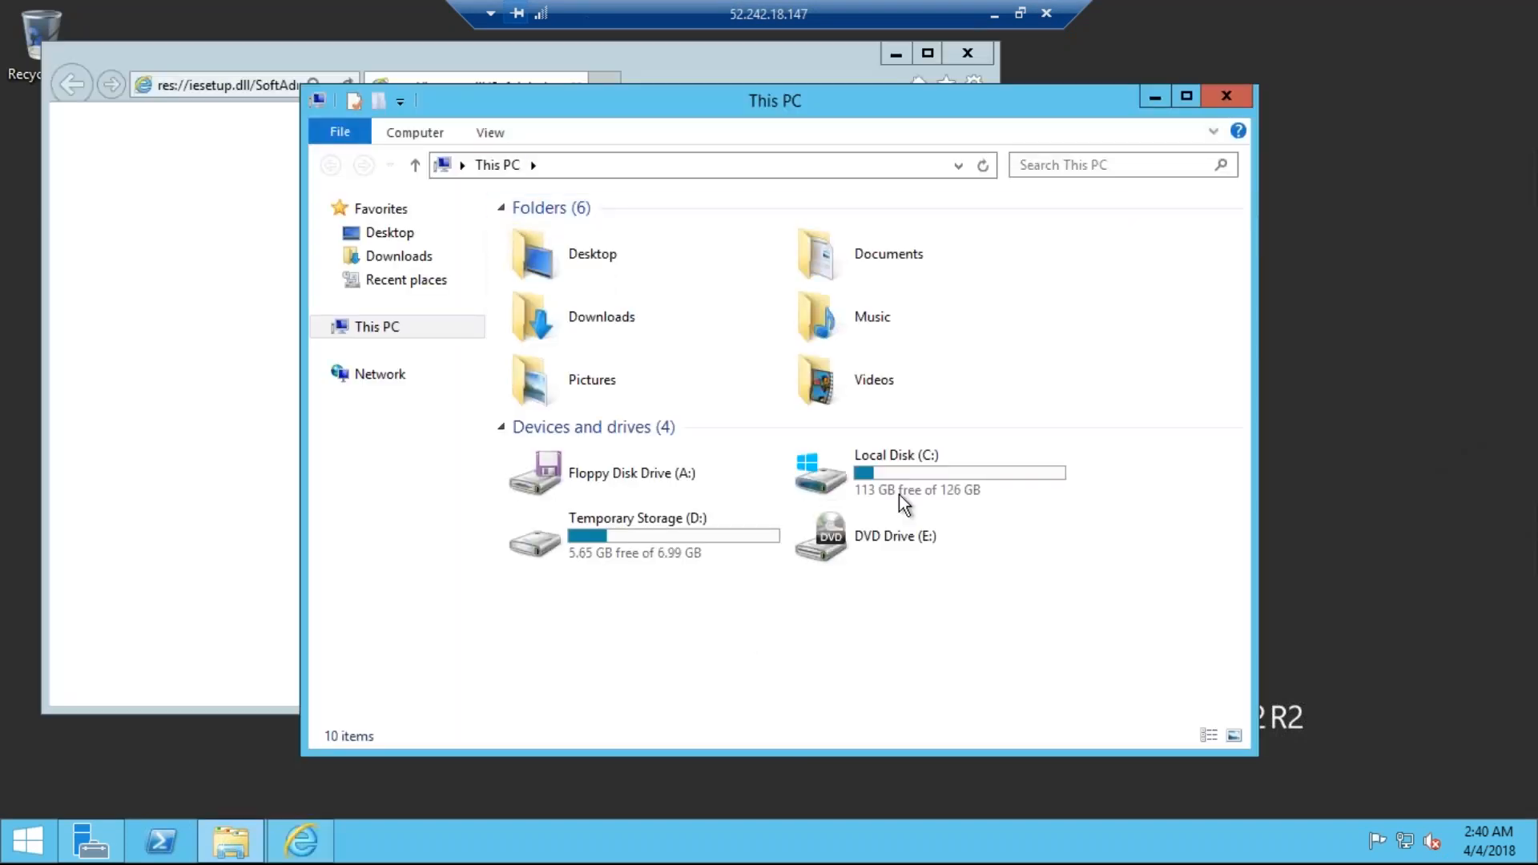
double_click(899, 472)
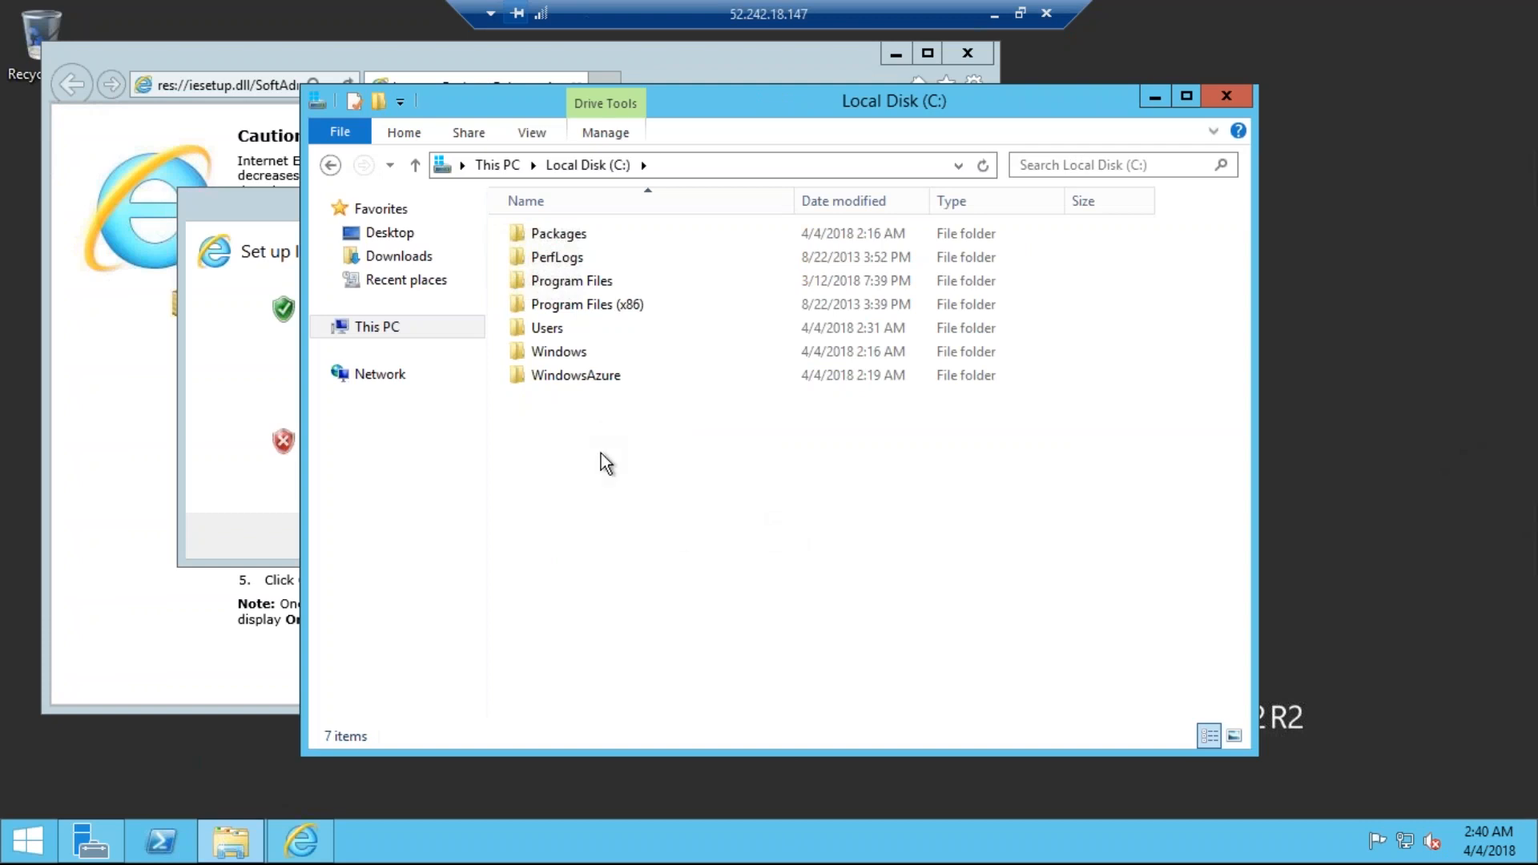
right_click(597, 425)
mouse_move(666, 627)
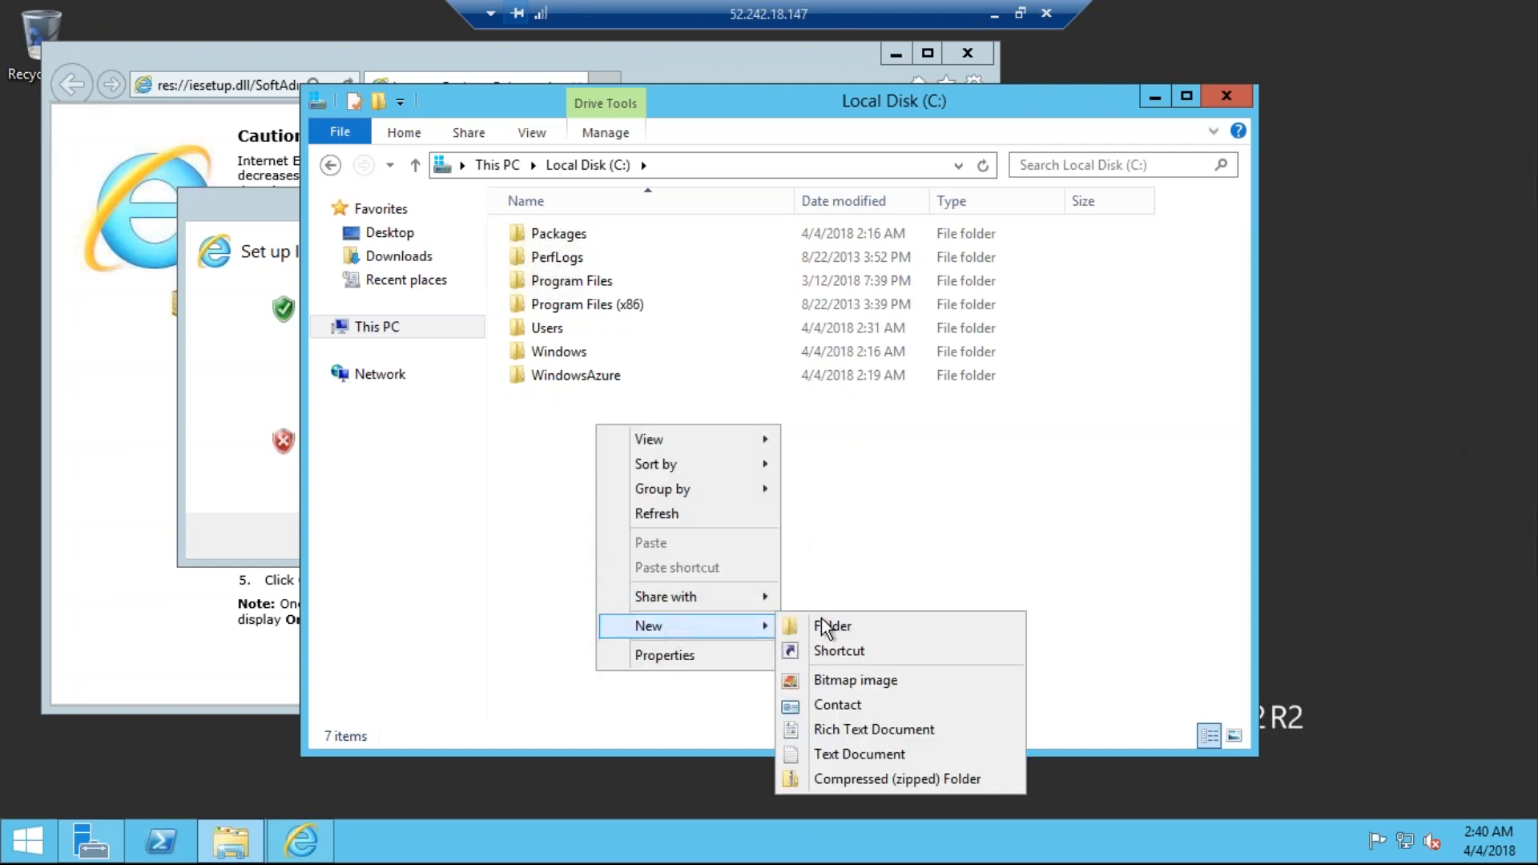
left_click(822, 619)
type("L")
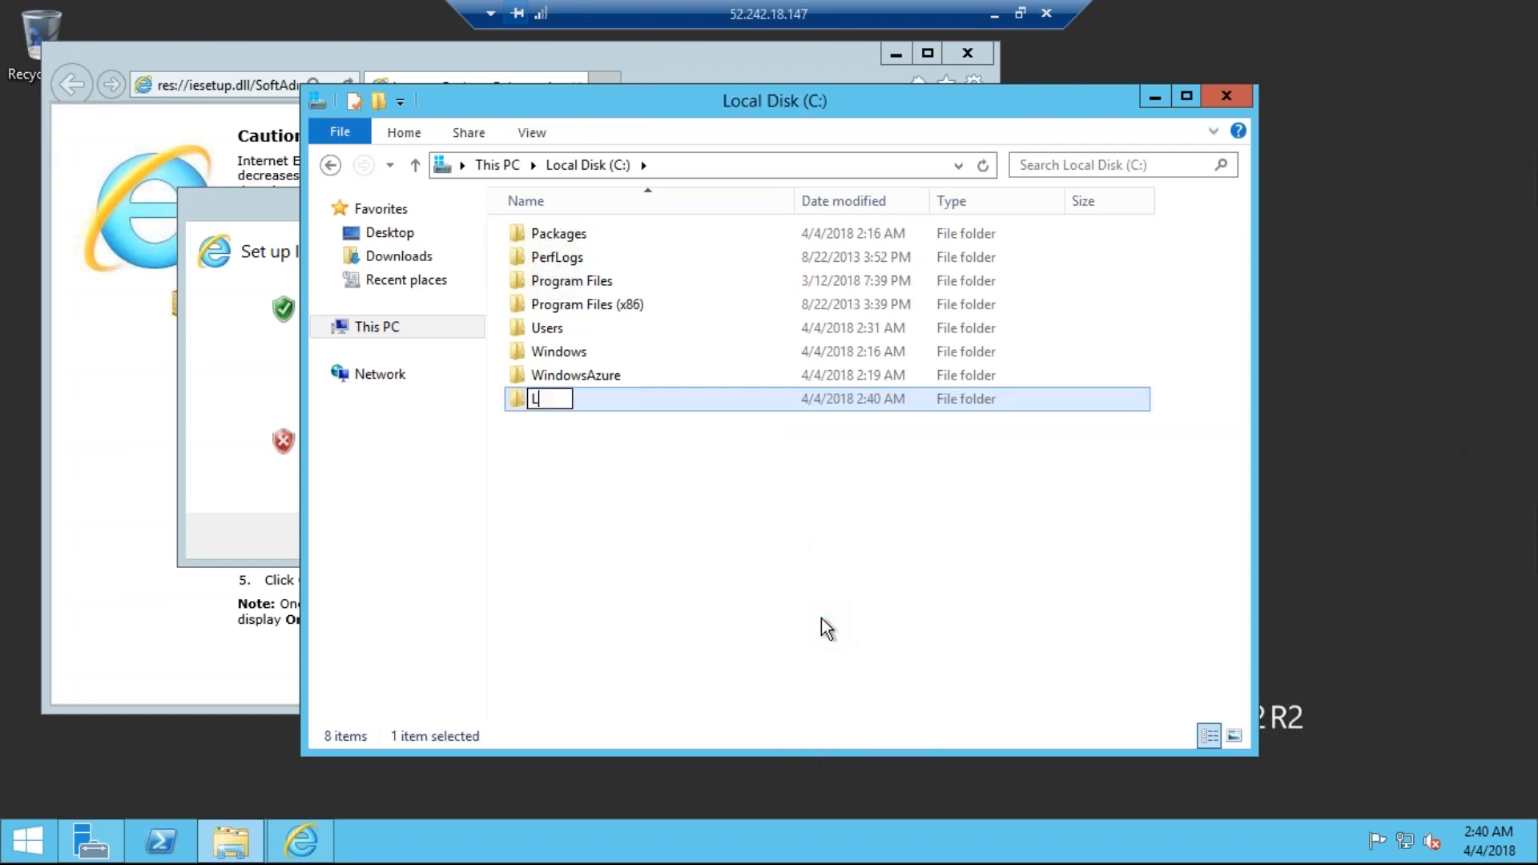
type("ab_Files")
left_click(728, 493)
double_click(609, 392)
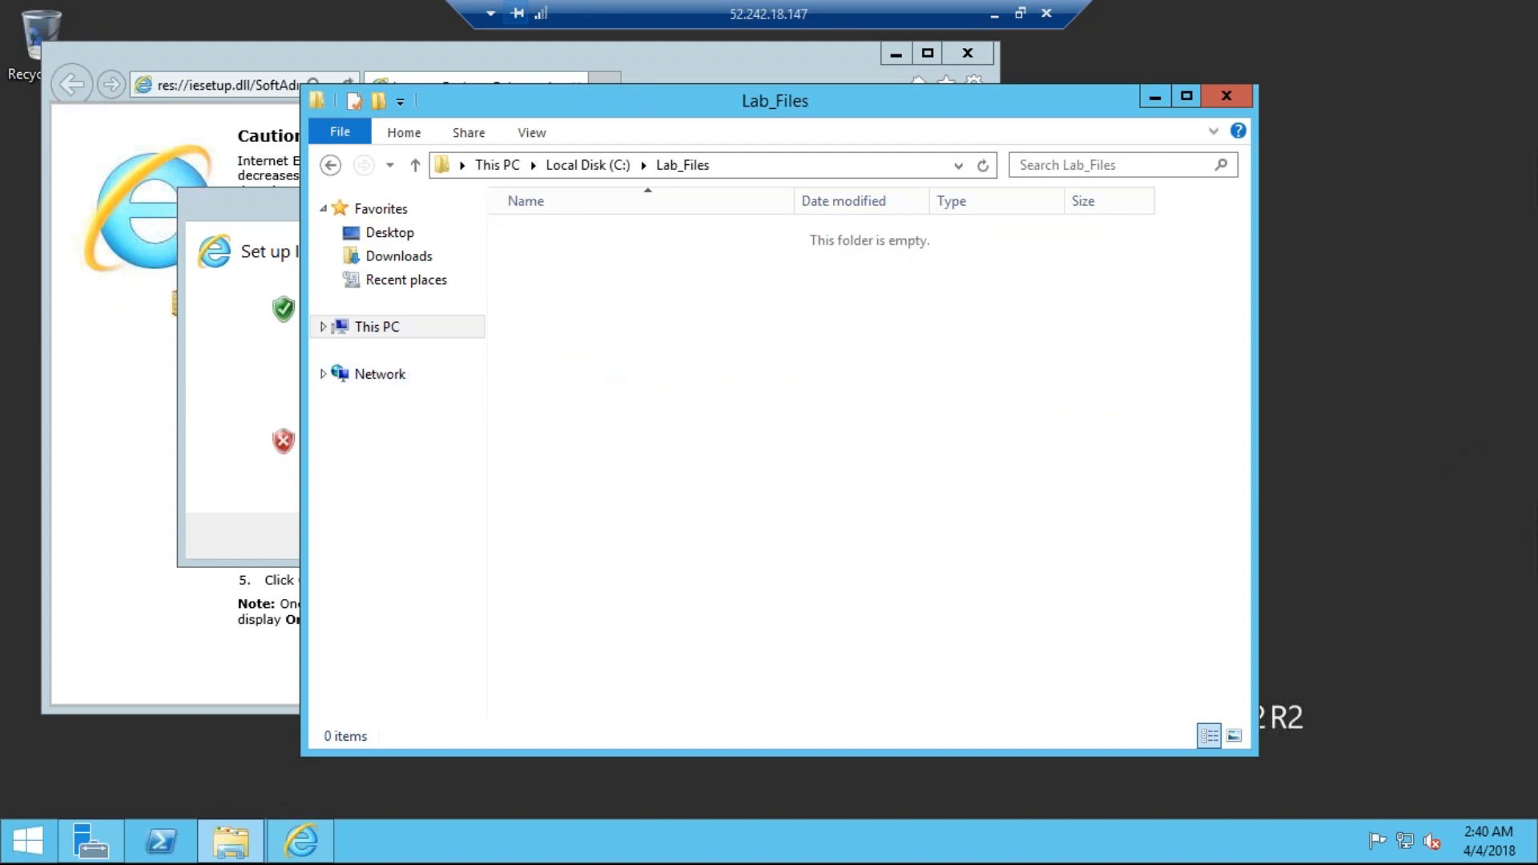
left_click(255, 469)
left_click(755, 532)
- Copy the SQL Server 2014 SP2 Google Drive link from Gmail and load it in Internet Explorer
left_click(271, 84)
type("SQL Server 2014 sp2")
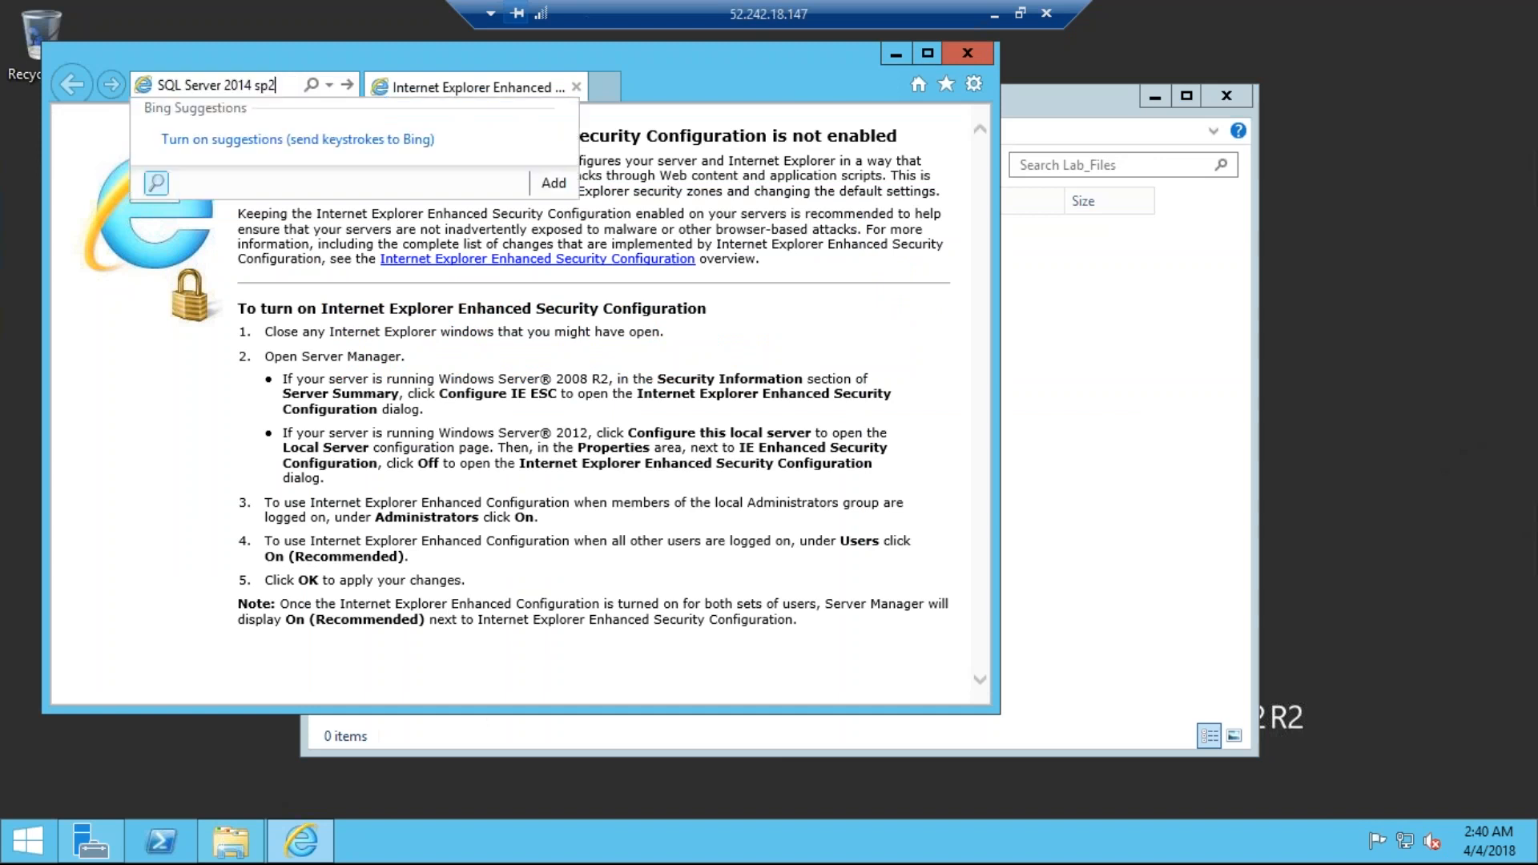
key("Escape")
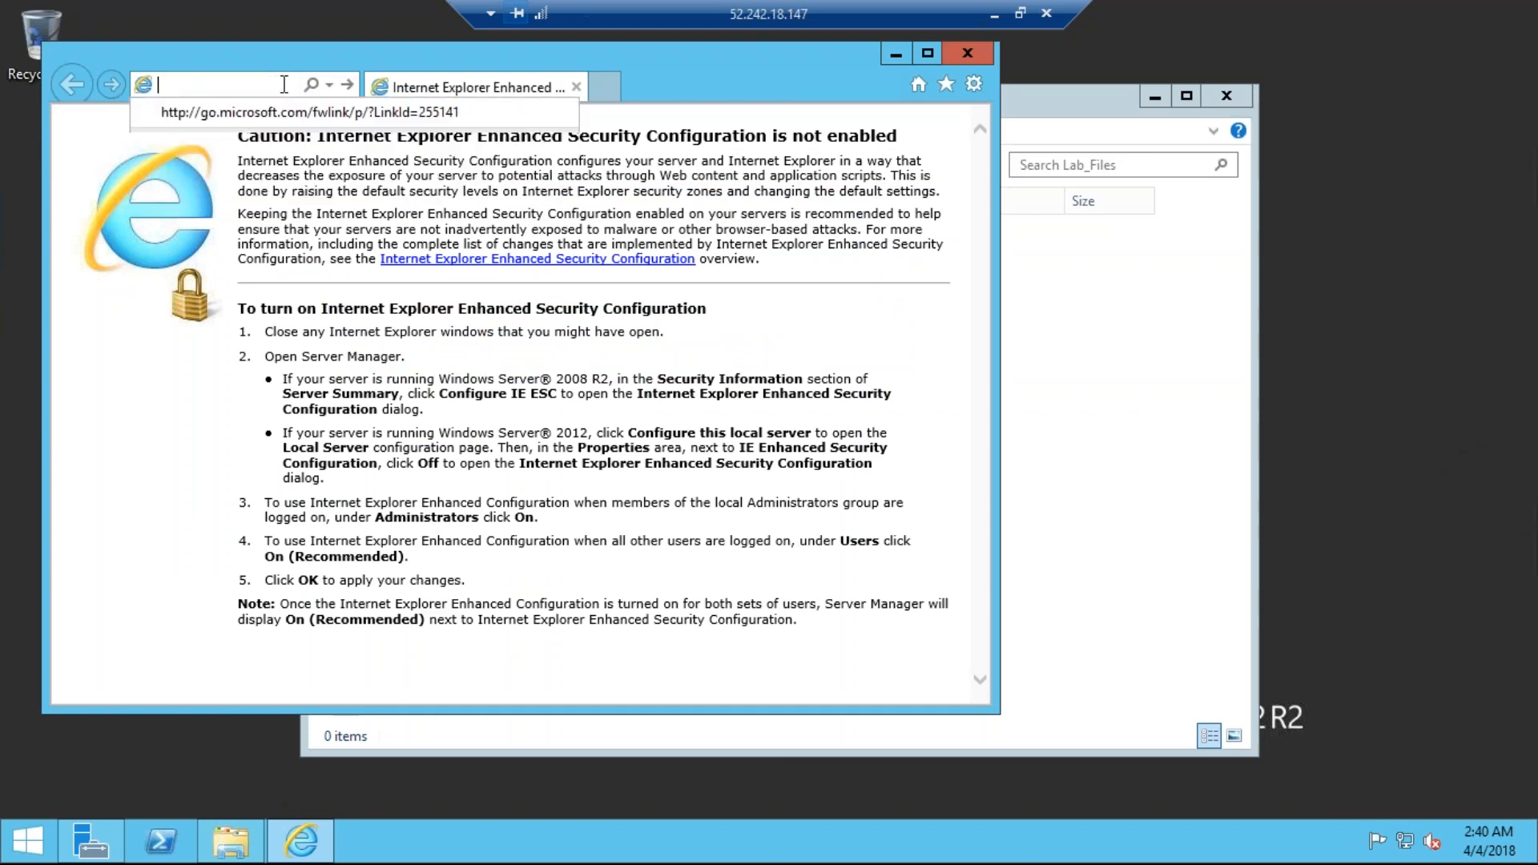
left_click(993, 16)
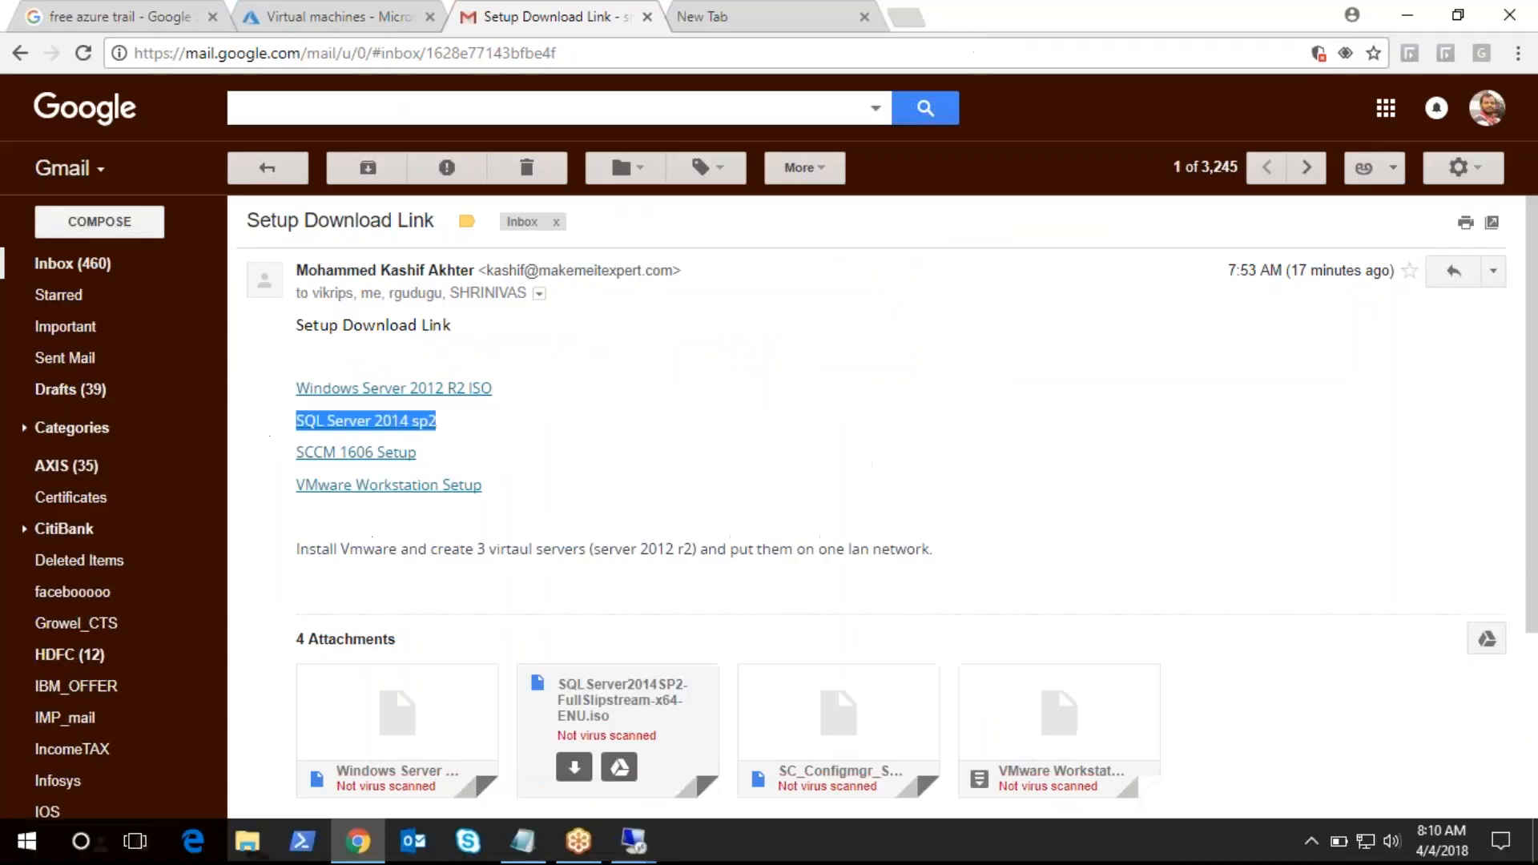
right_click(354, 418)
left_click(410, 550)
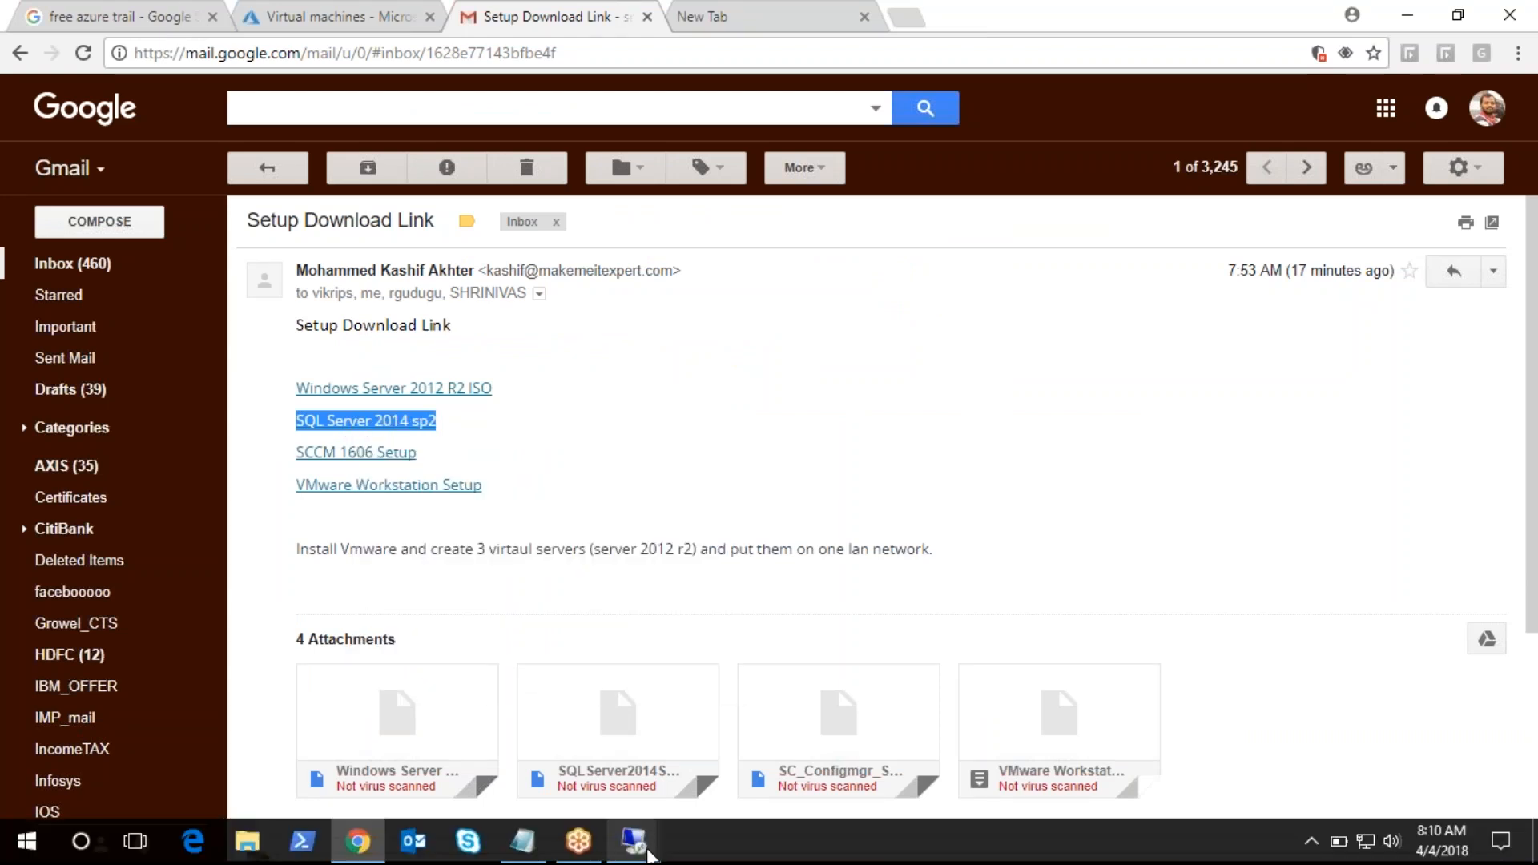
mouse_move(633, 841)
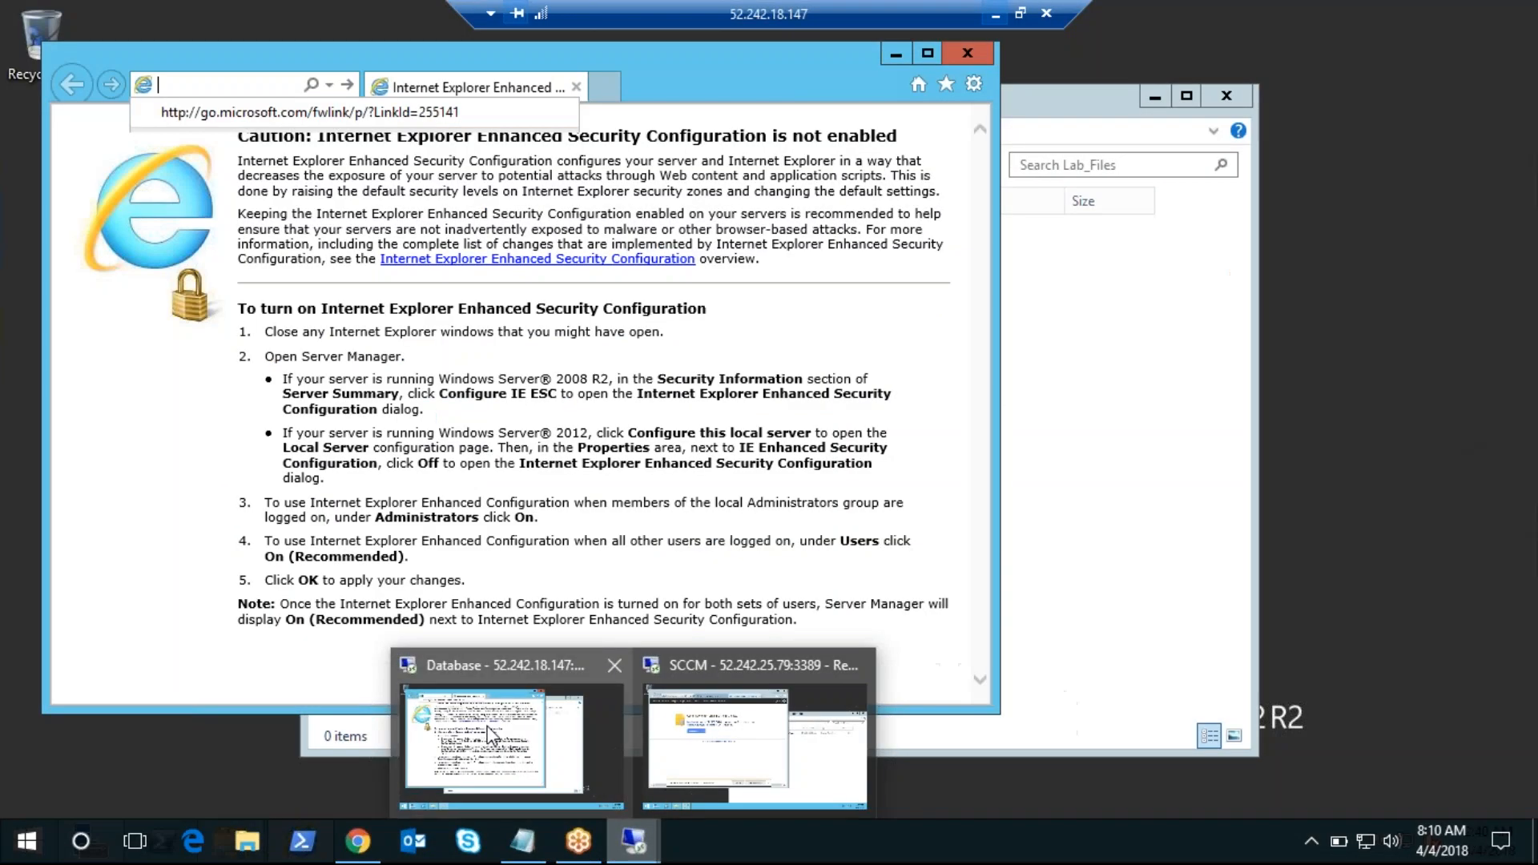
left_click(490, 733)
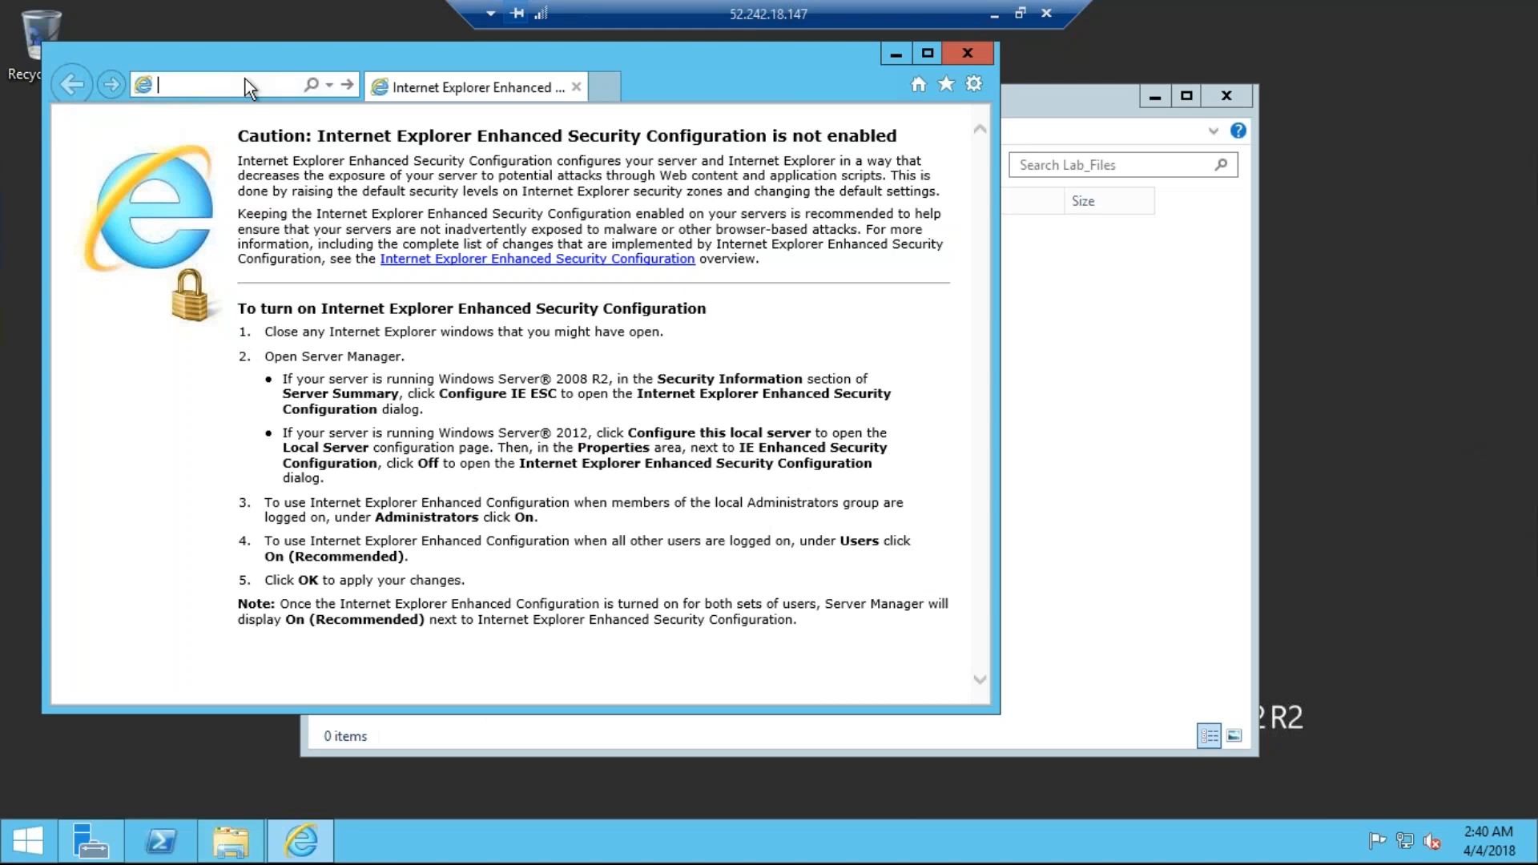
key("ctrl+v")
key("Return")
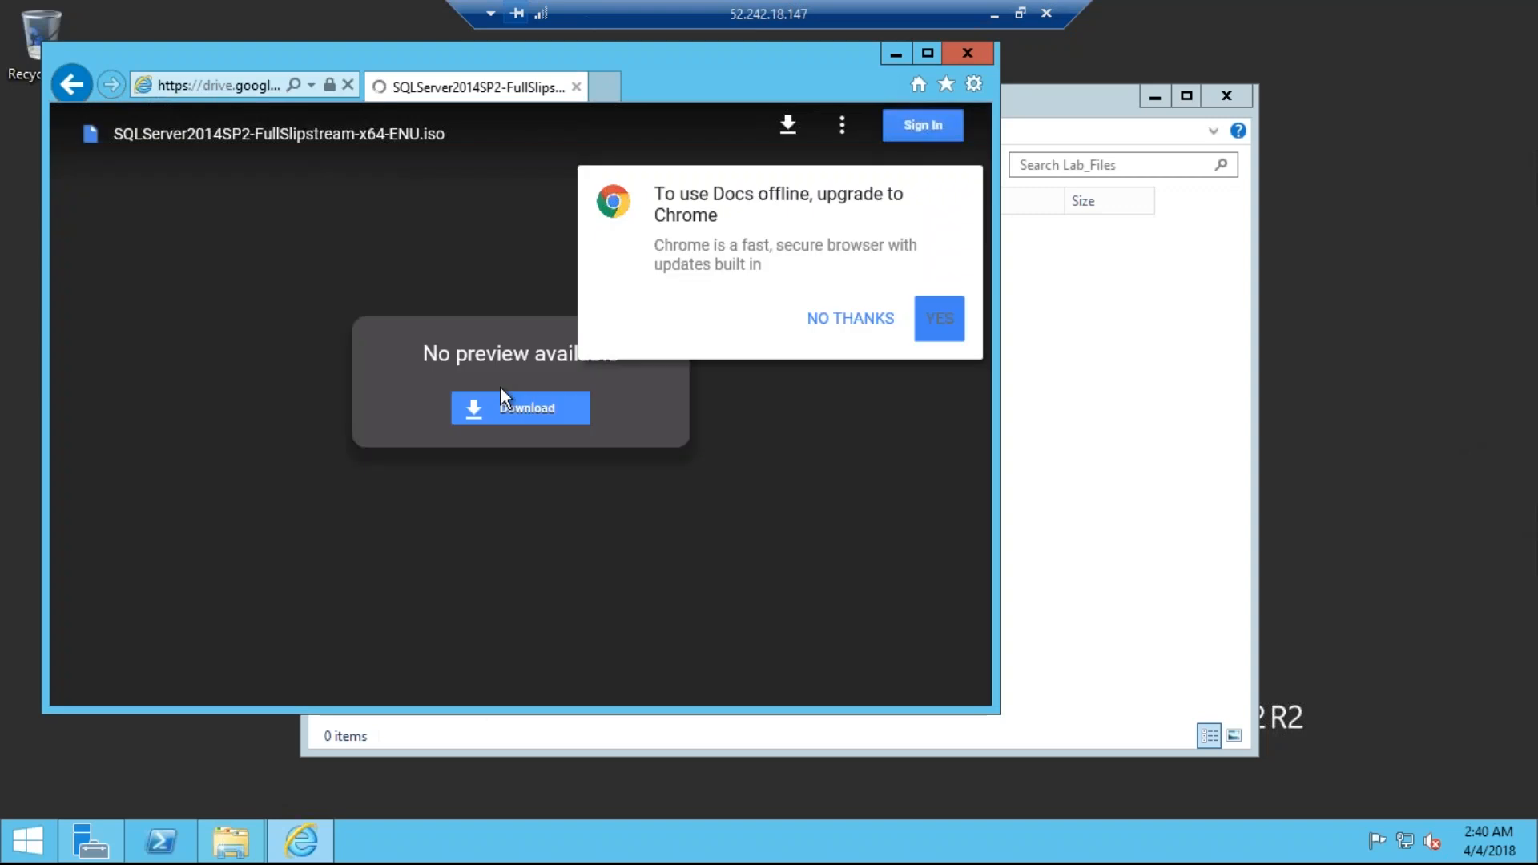
- Download the SQL Server 2014 SP2 ISO despite the scan warning and save it into C:\Lab_Files
left_click(833, 318)
left_click(502, 406)
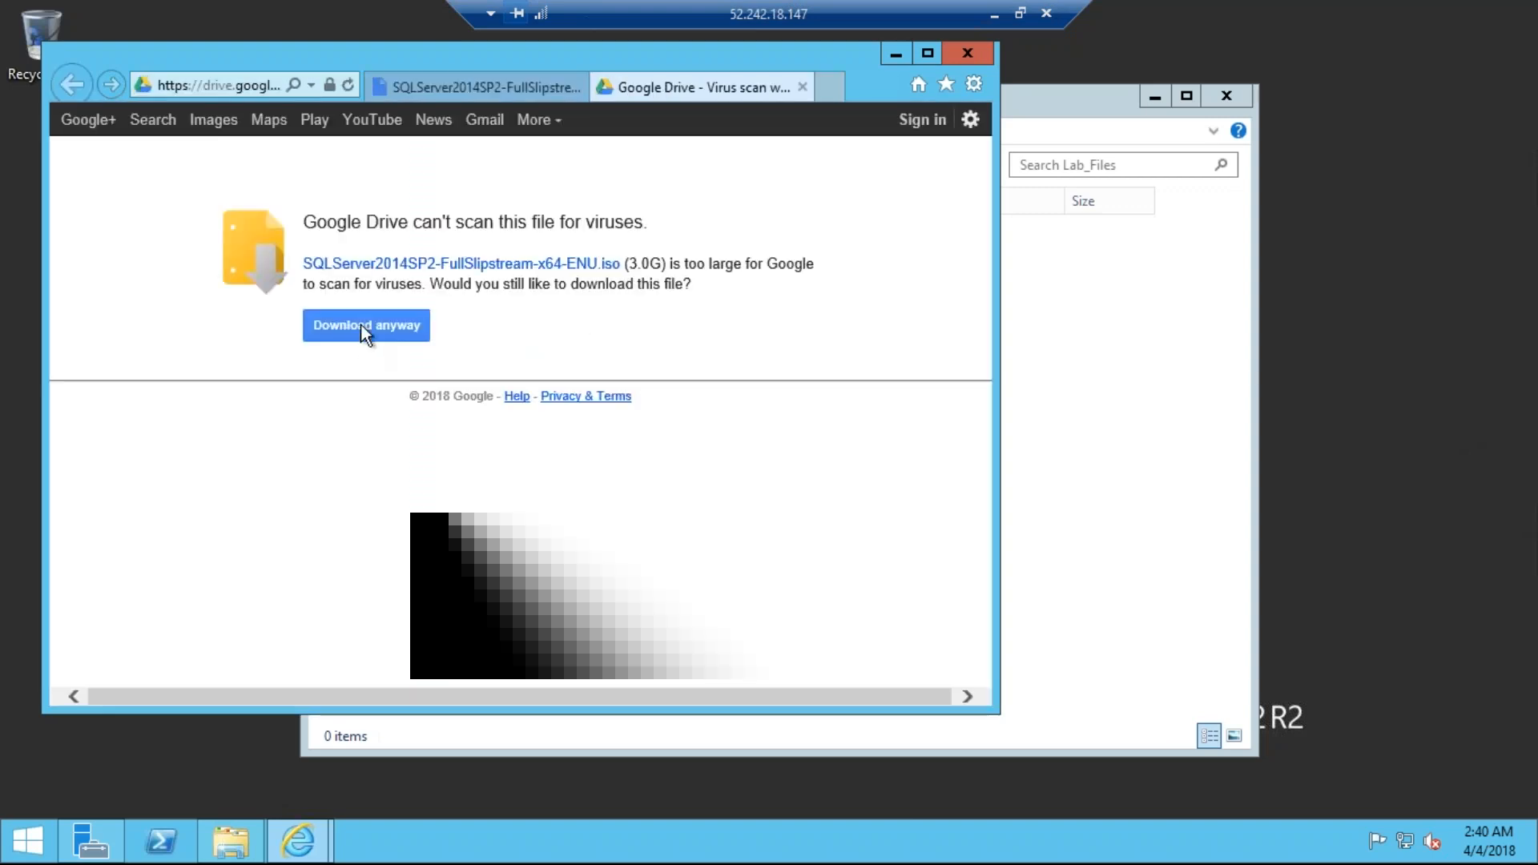
left_click(361, 323)
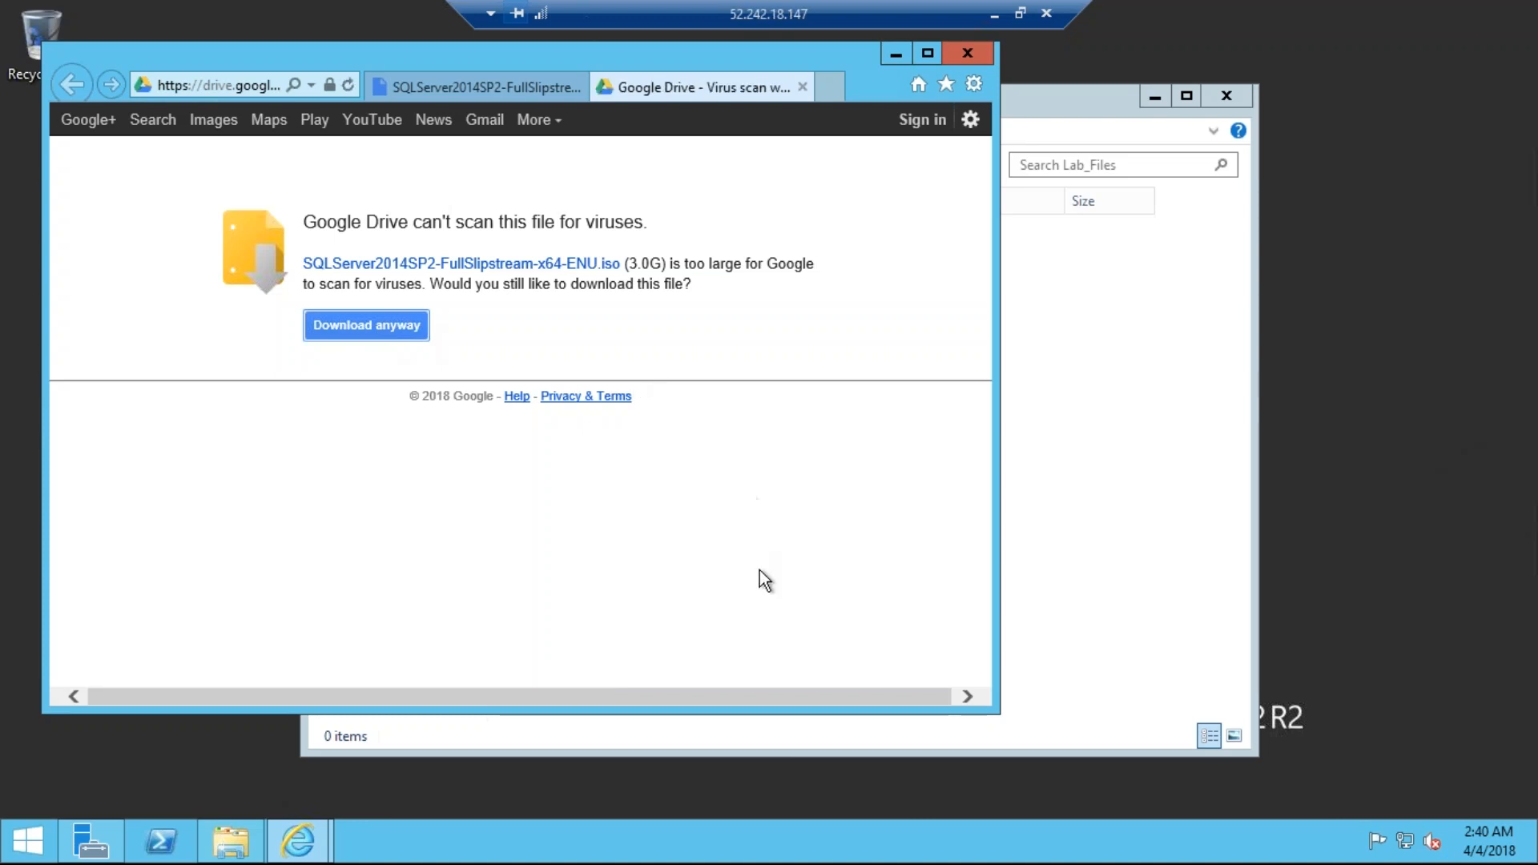
left_click(767, 683)
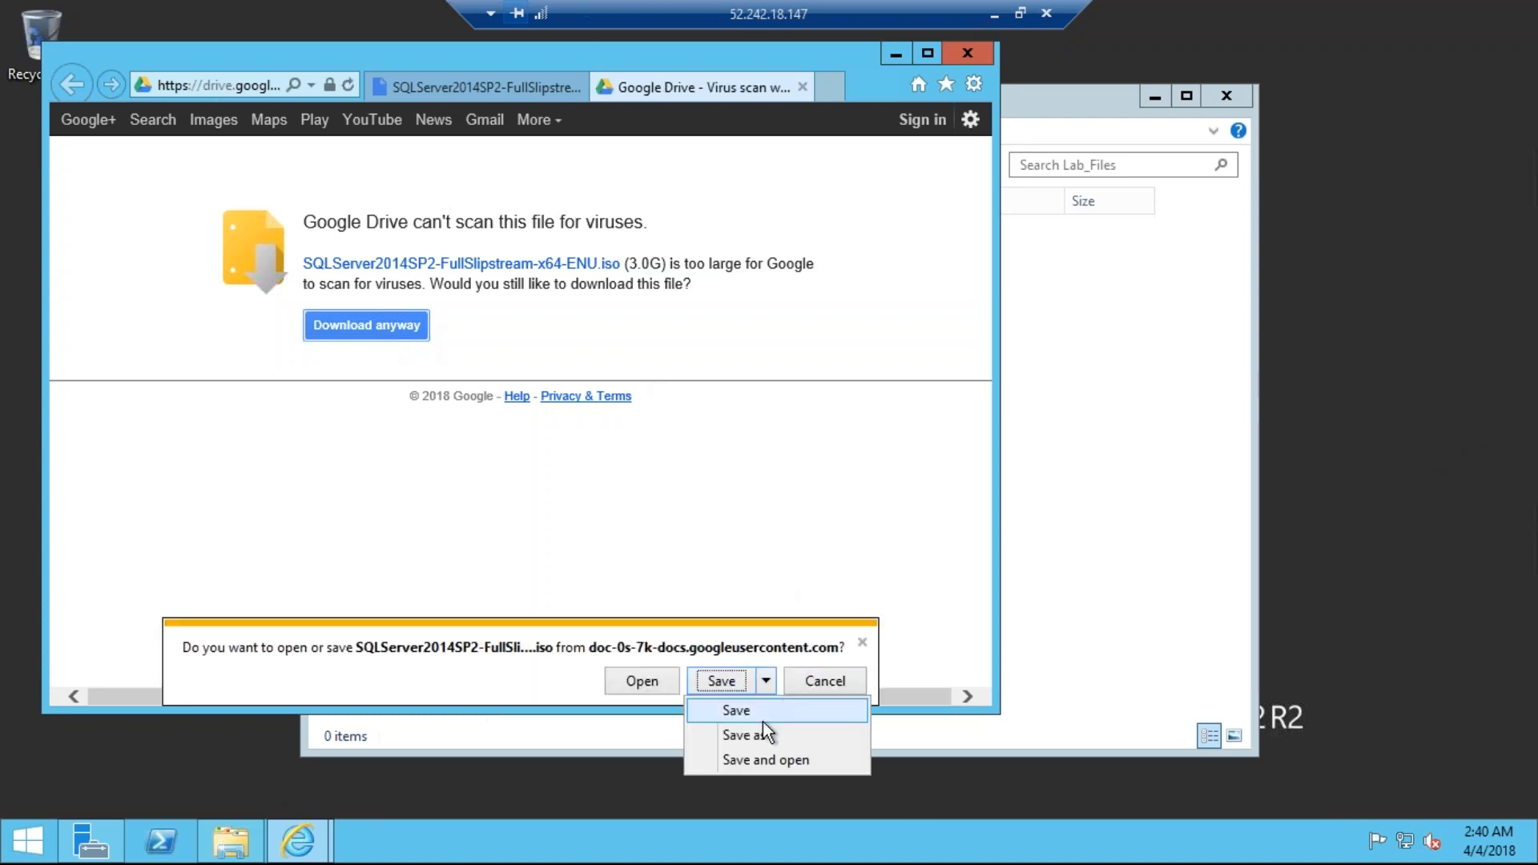
left_click(757, 735)
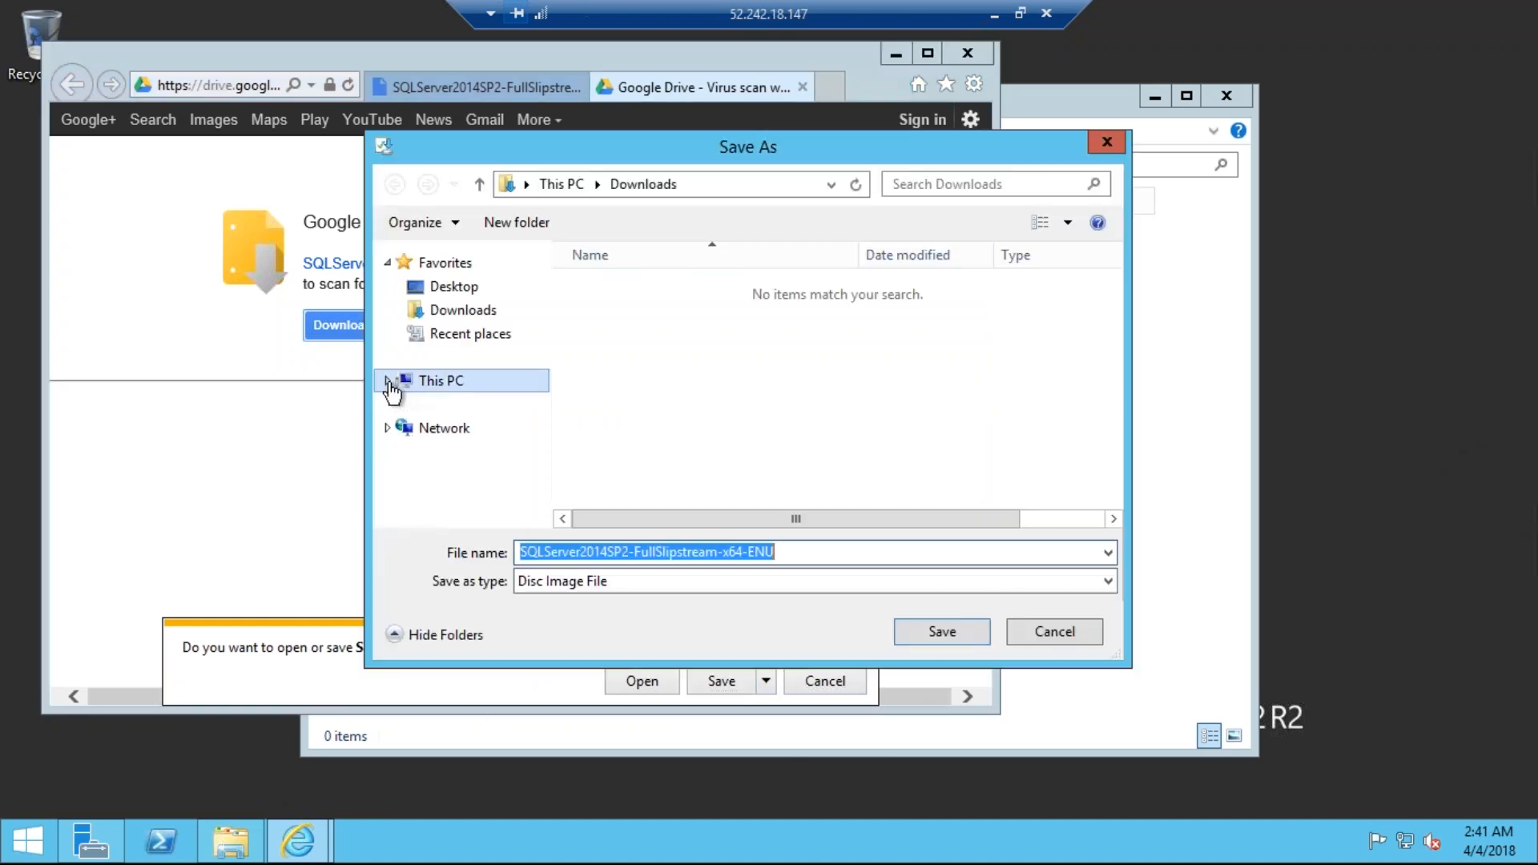
left_click(388, 381)
left_click(399, 465)
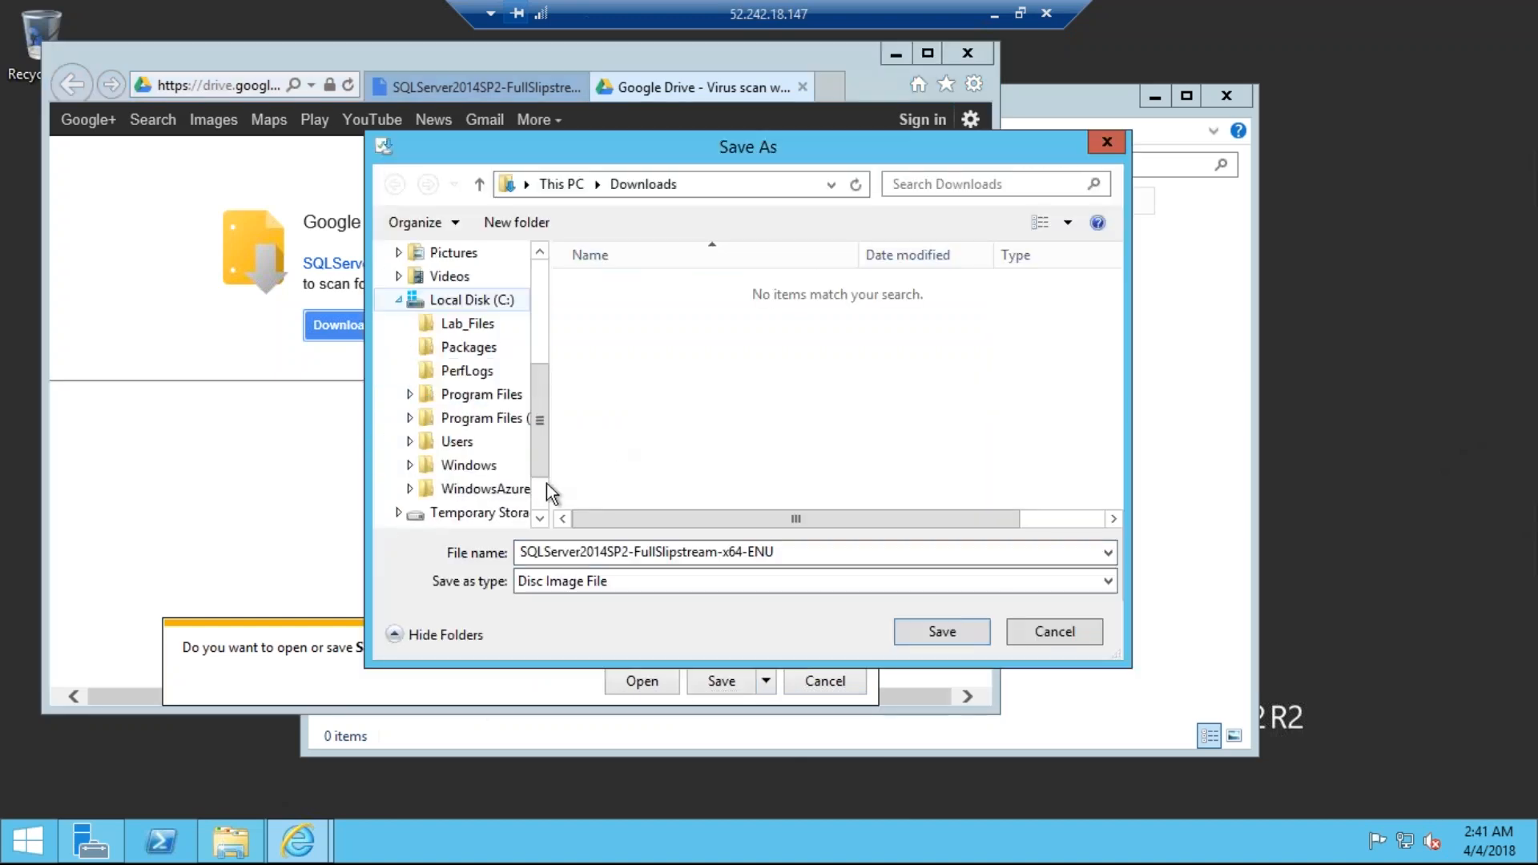
left_click(935, 638)
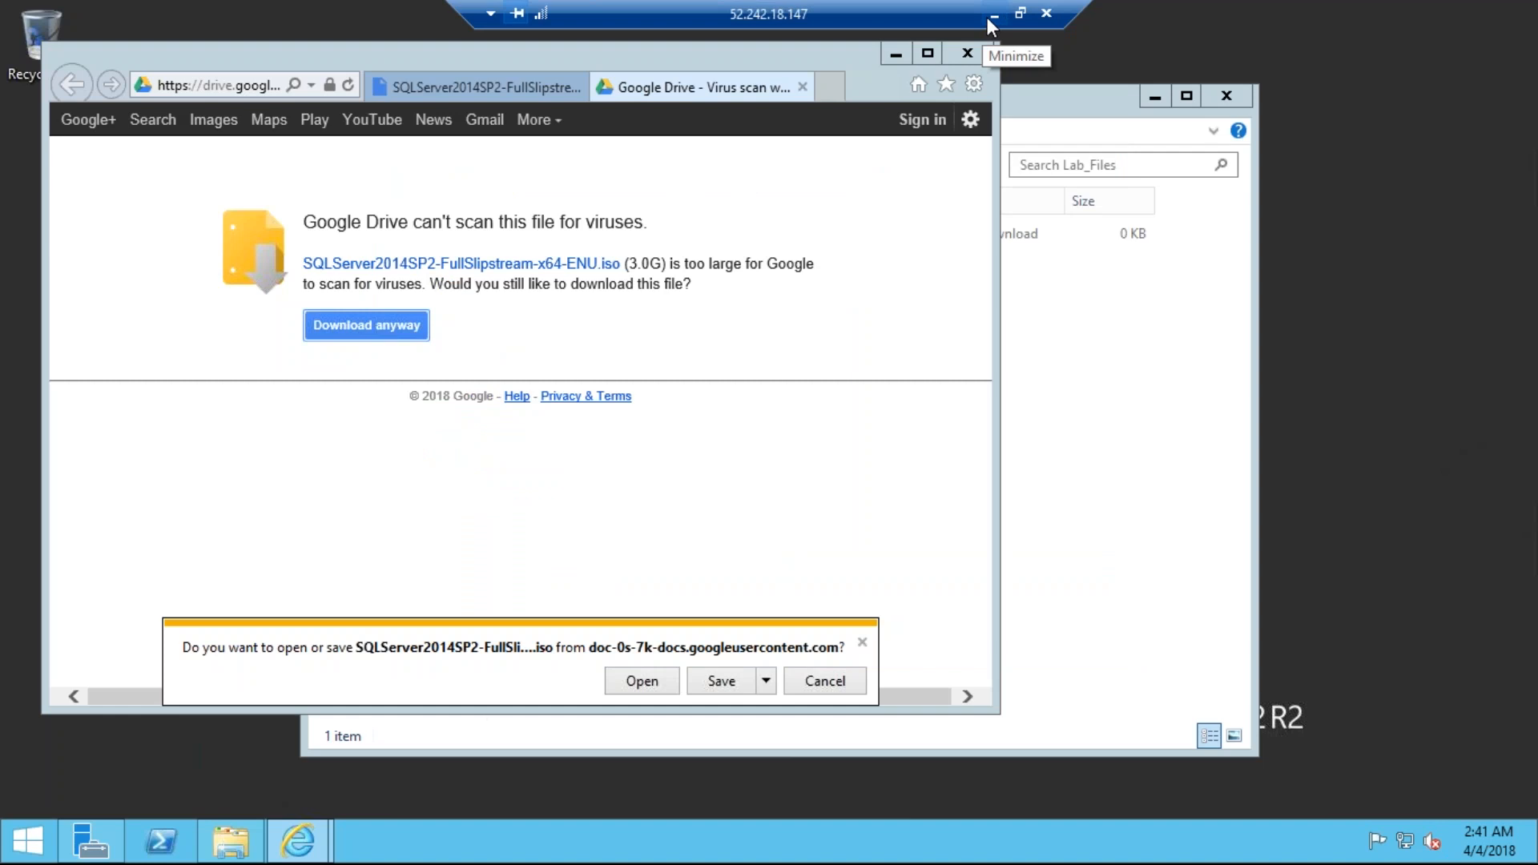
- Check the Database server's Lab_Files, then bring up the SCCM server's Lab_Files window showing the Windows Server 2012 R2 ISO download
left_click(1119, 358)
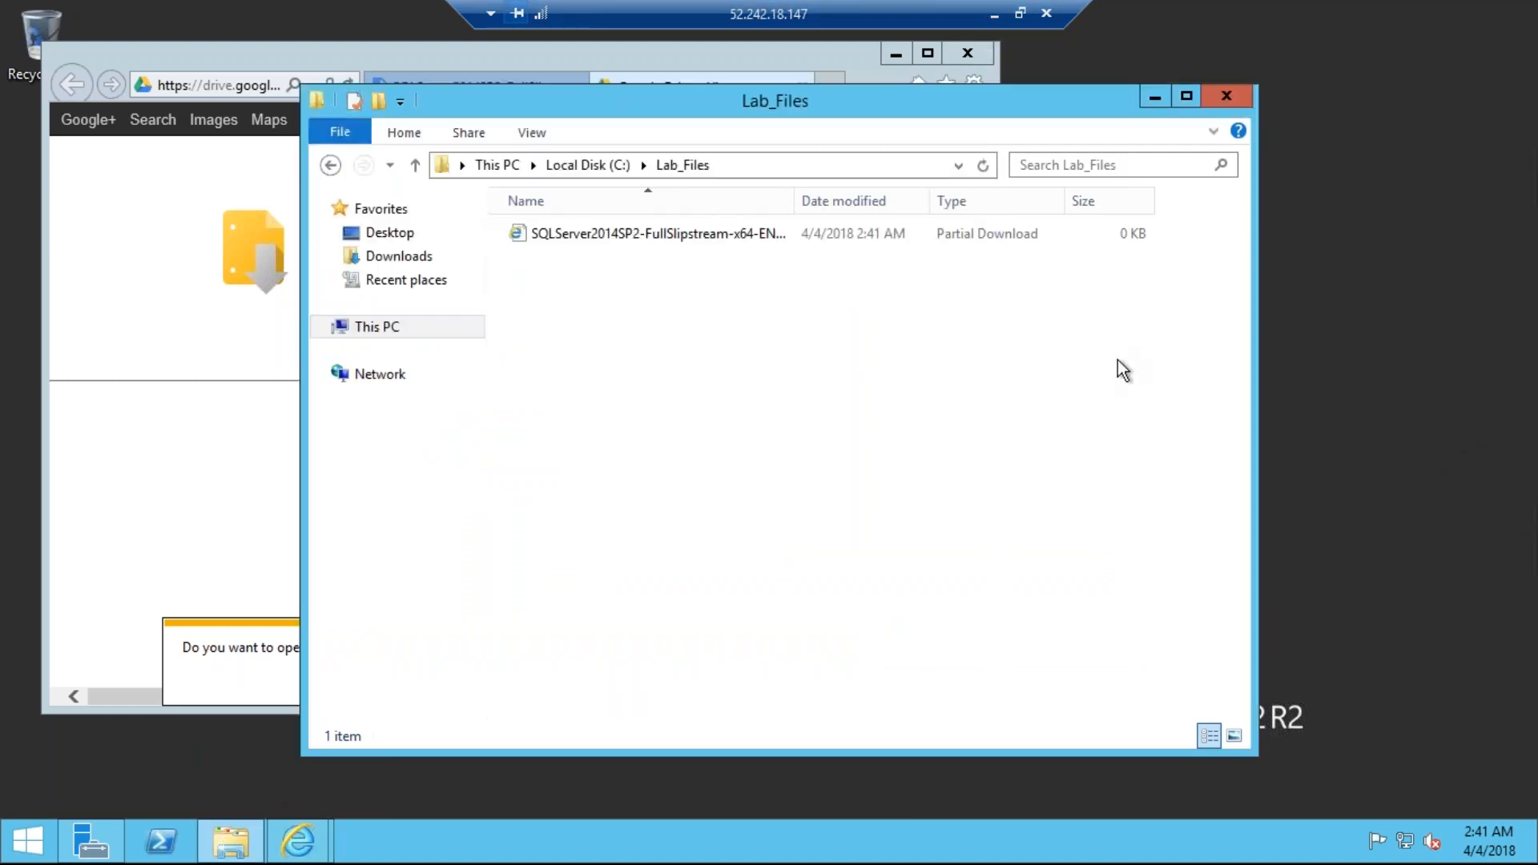
left_click(236, 424)
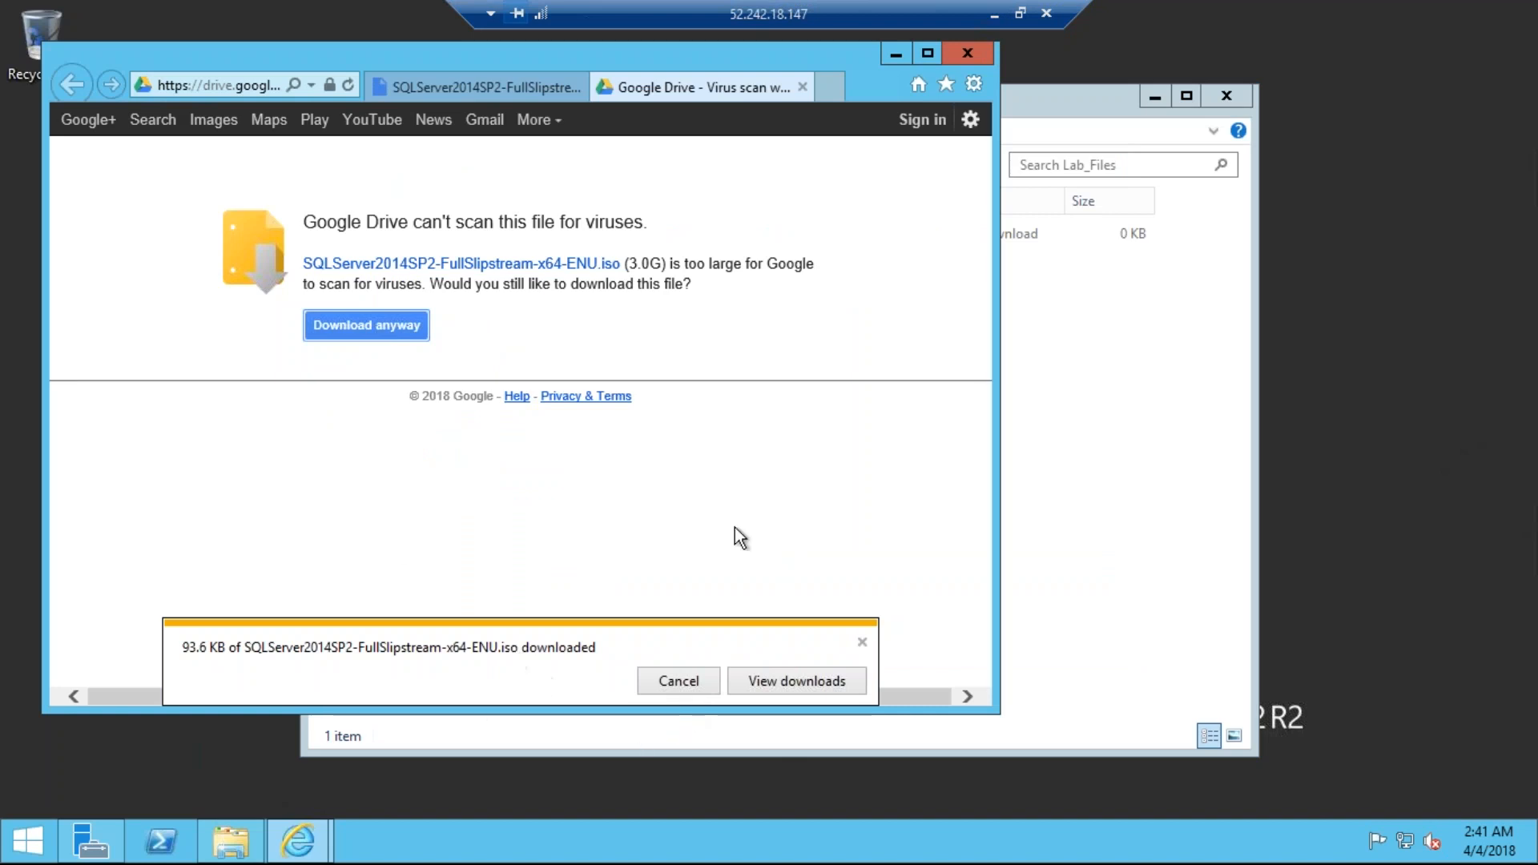
left_click(991, 13)
mouse_move(632, 841)
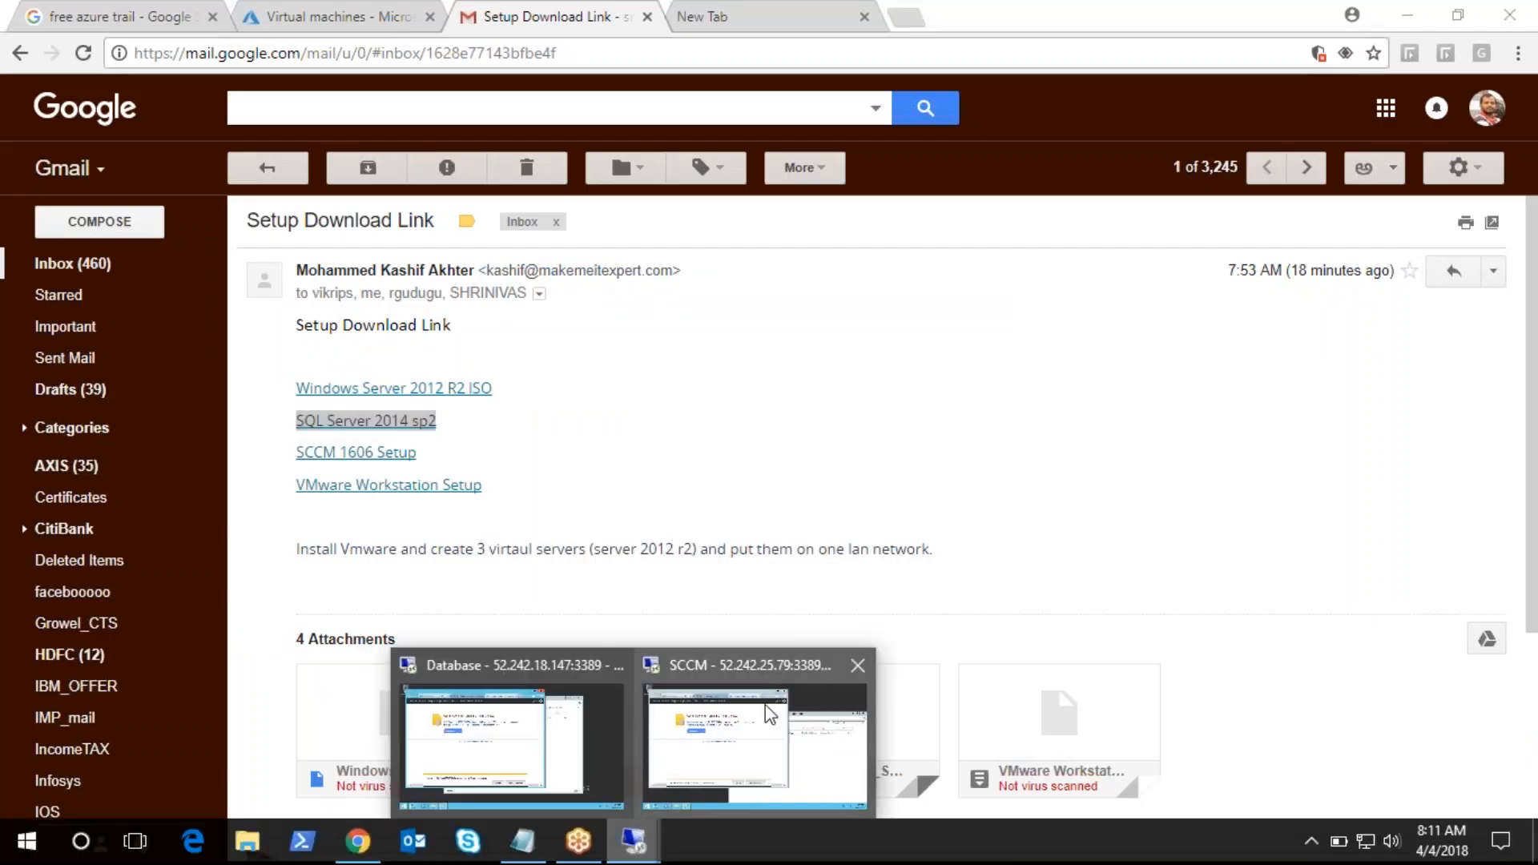
left_click(749, 729)
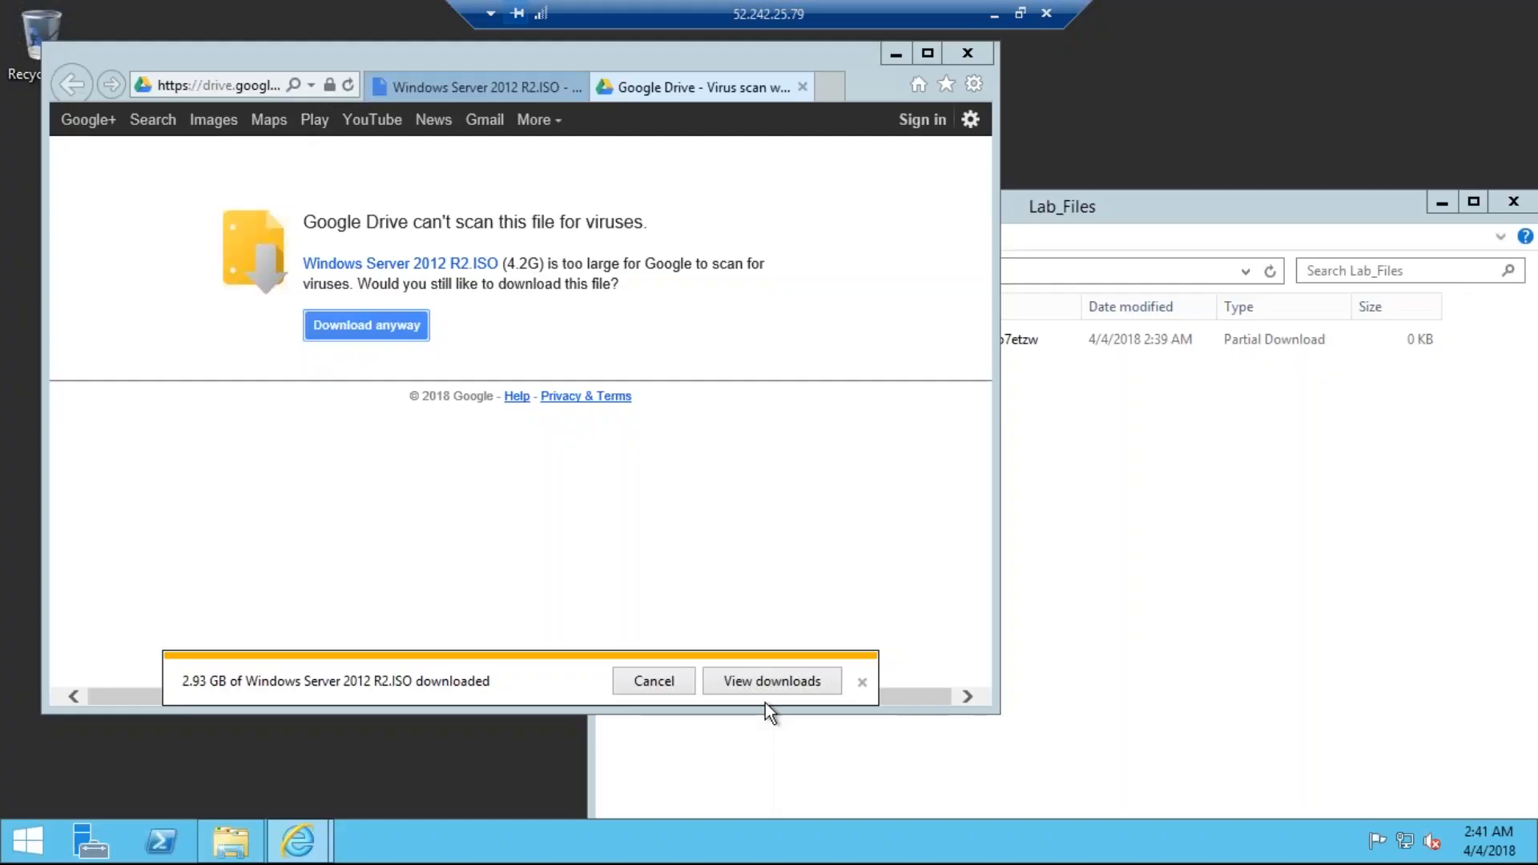
left_click(1215, 636)
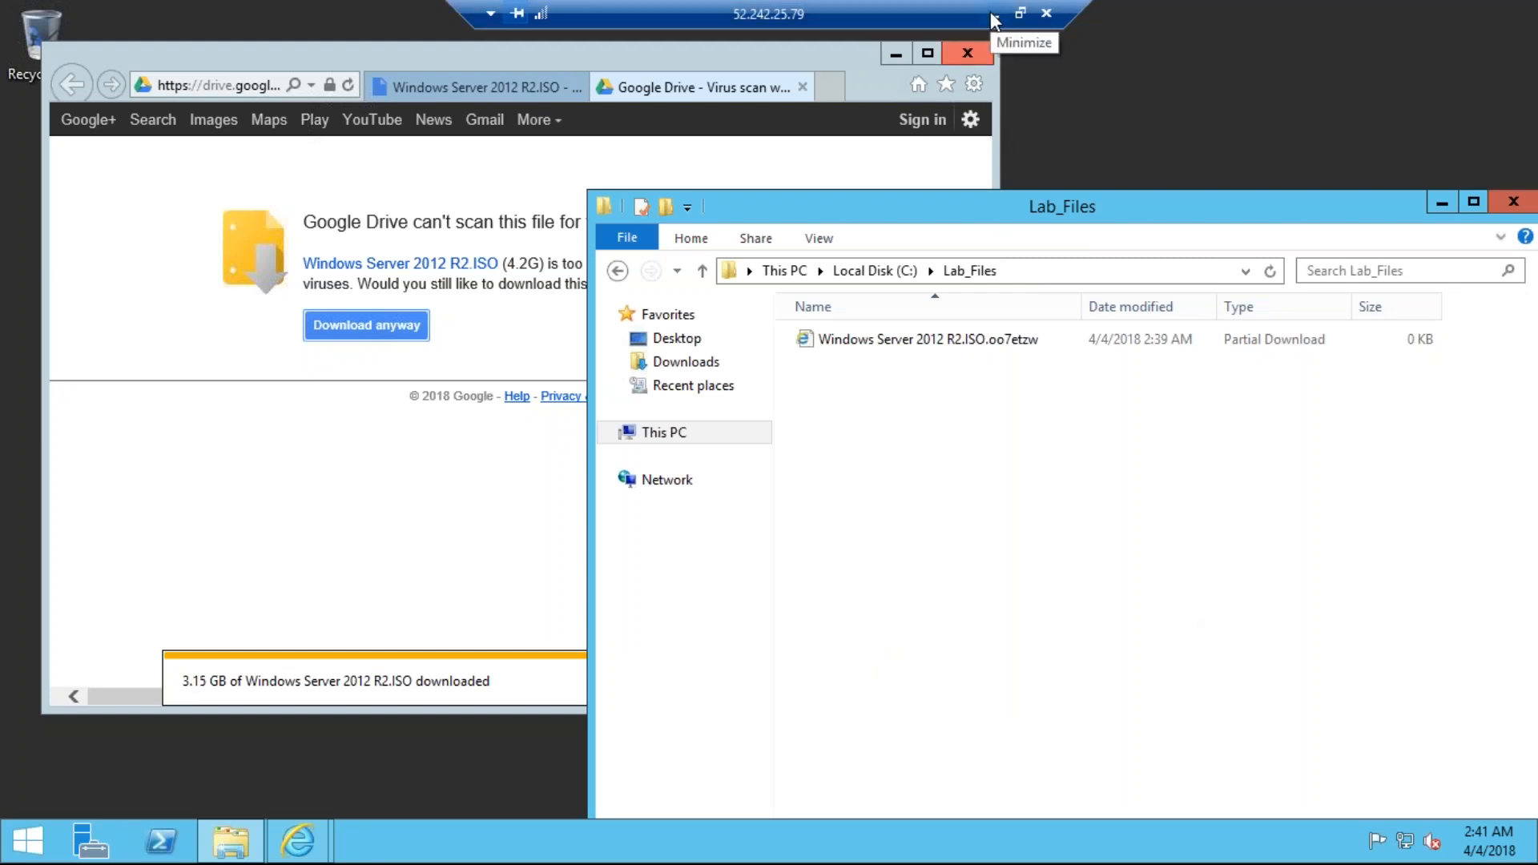
- Copy the 'SCCM 1606 Setup' link address from the Setup Download Link email and return to the SCCM session
left_click(990, 13)
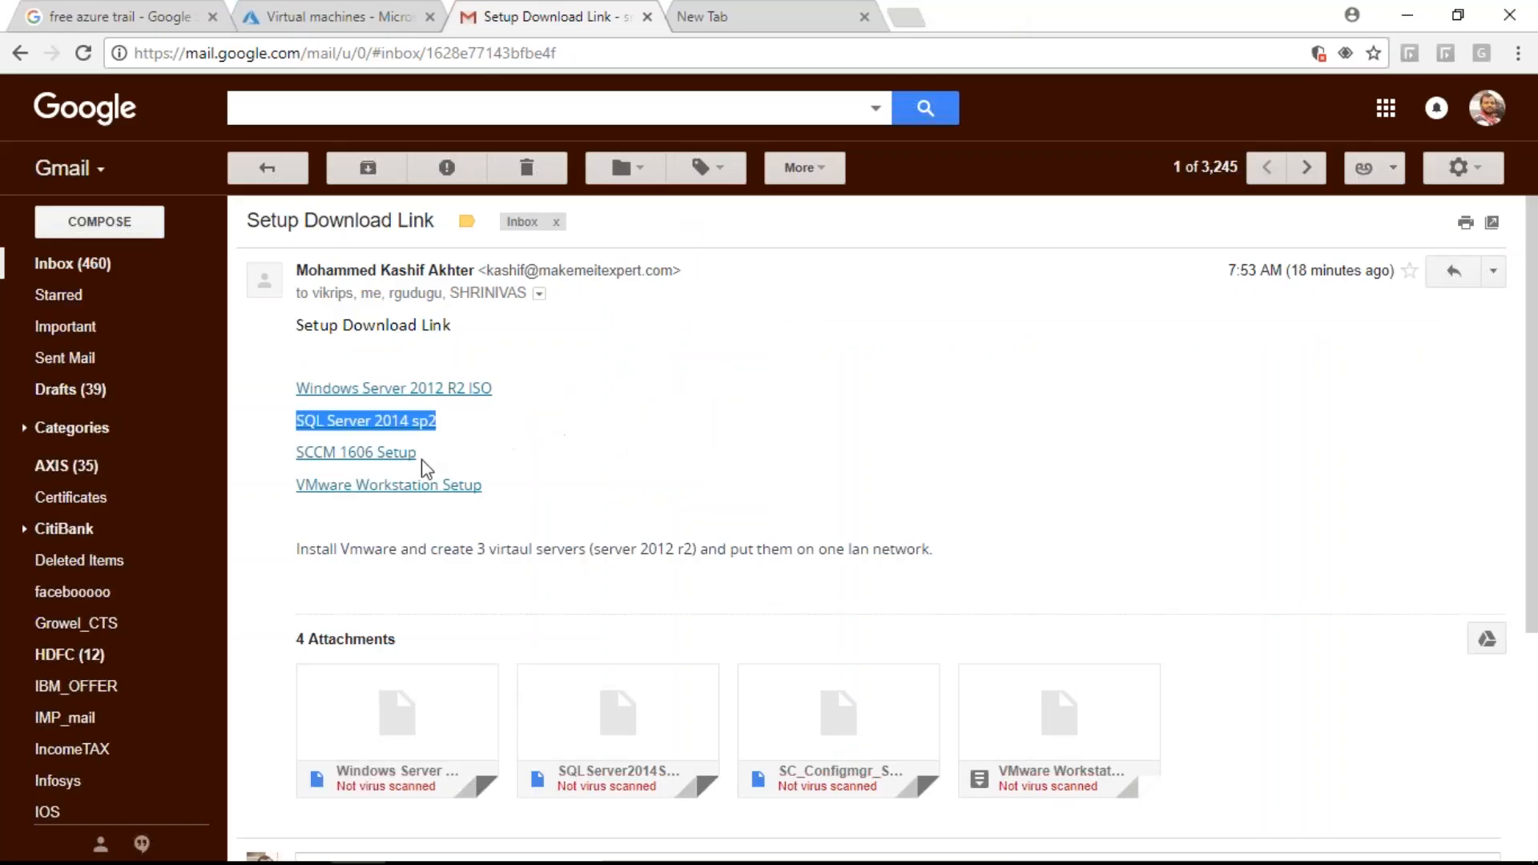
left_click_drag(292, 453, 418, 454)
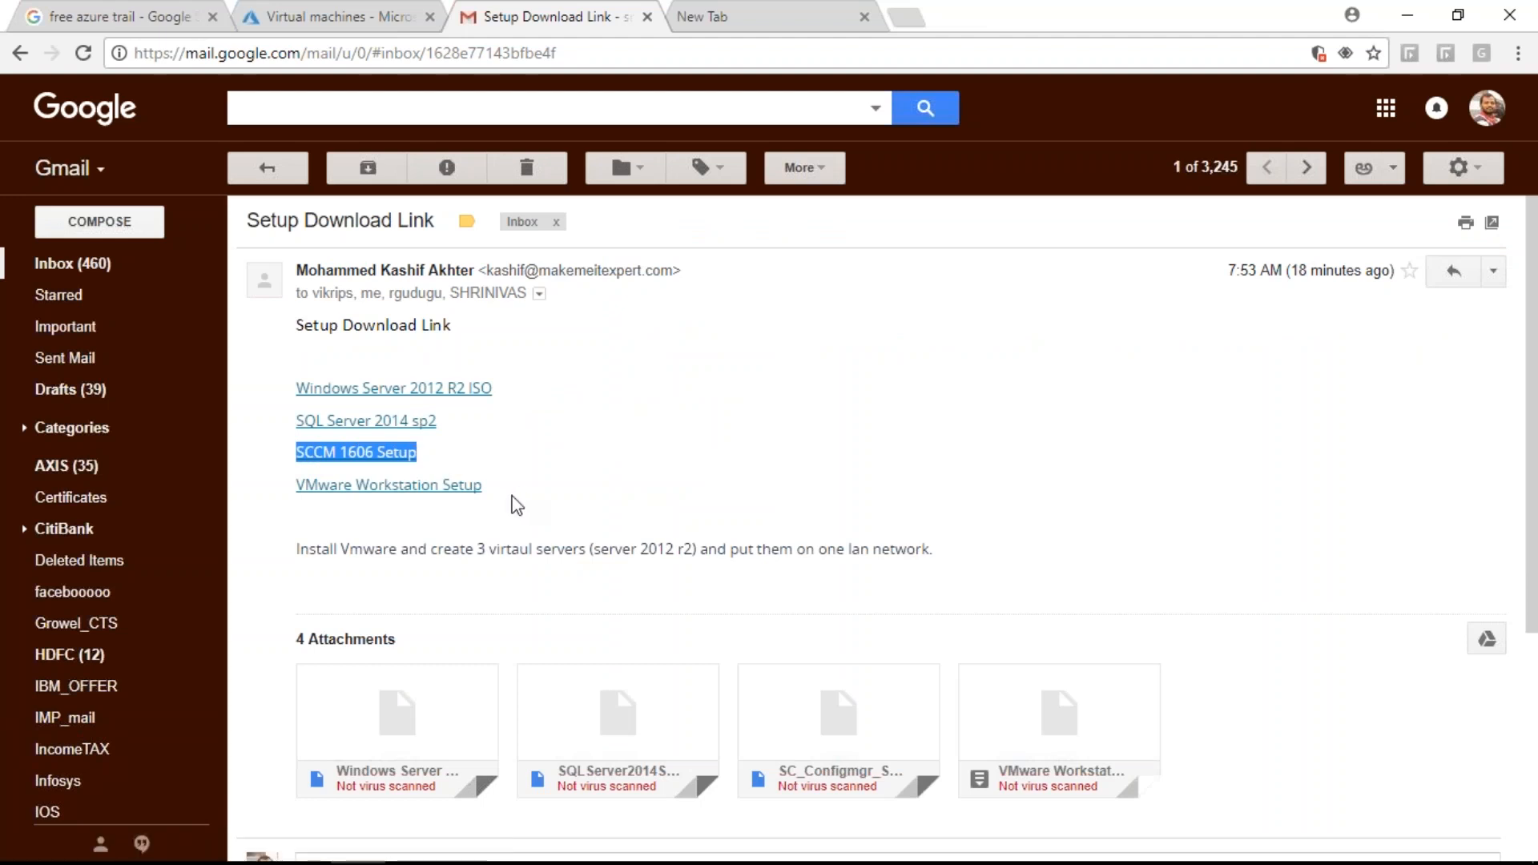
mouse_move(715, 861)
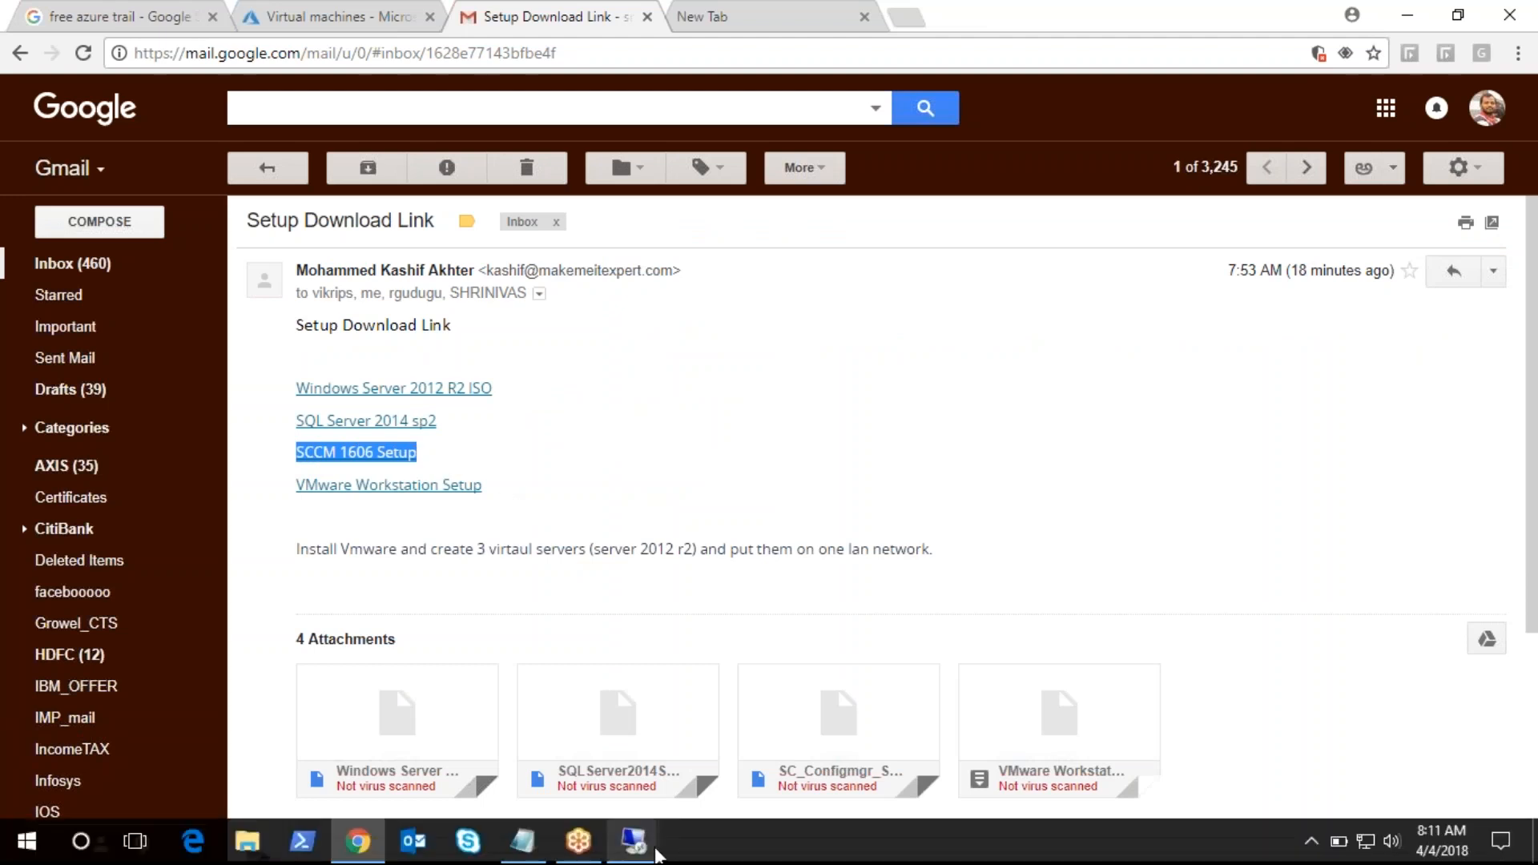
mouse_move(655, 855)
left_click(710, 675)
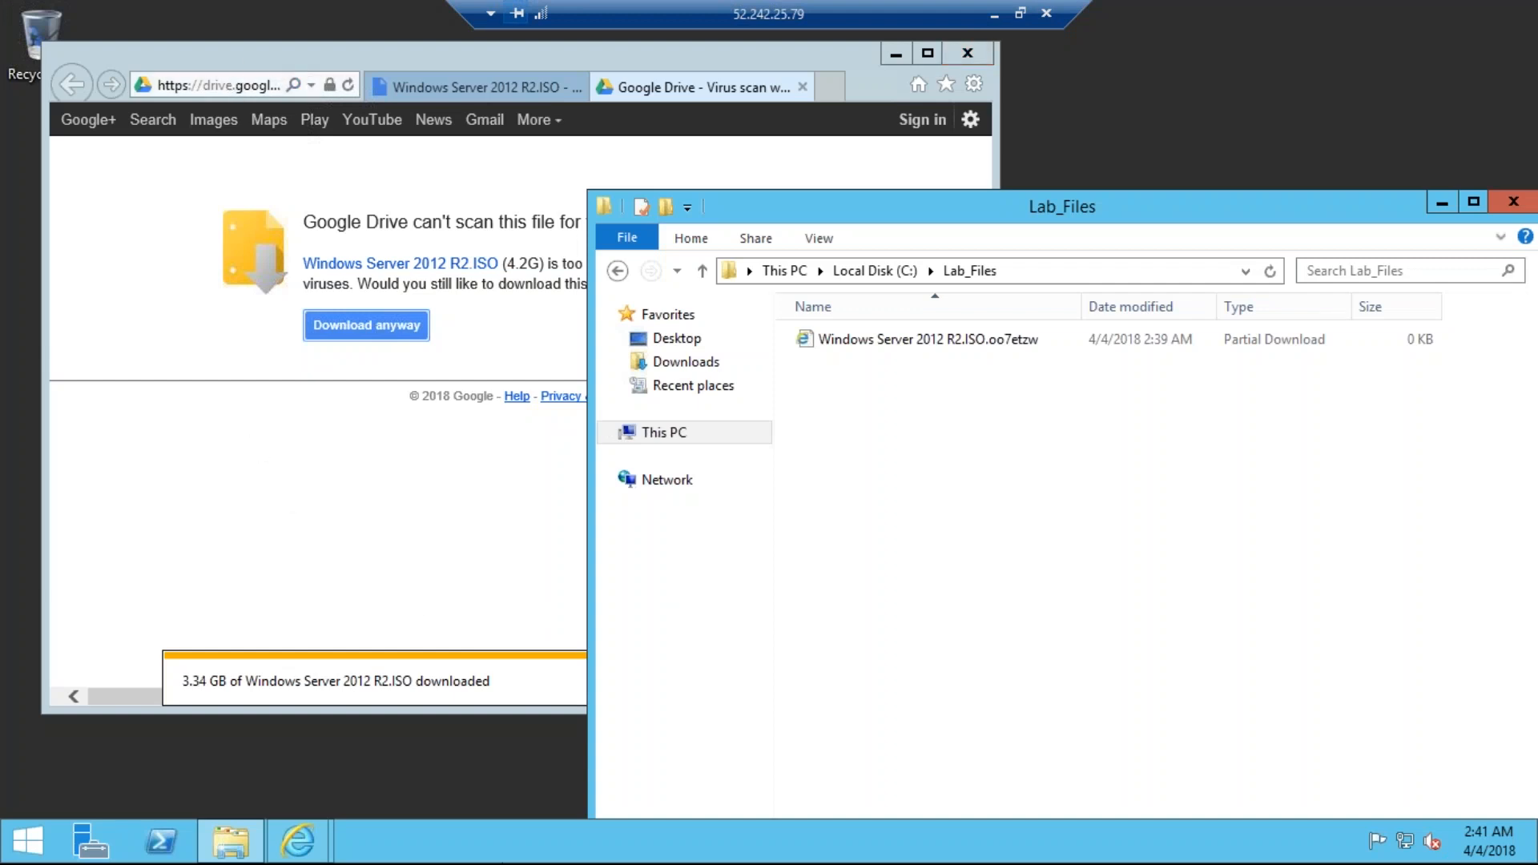
left_click(993, 14)
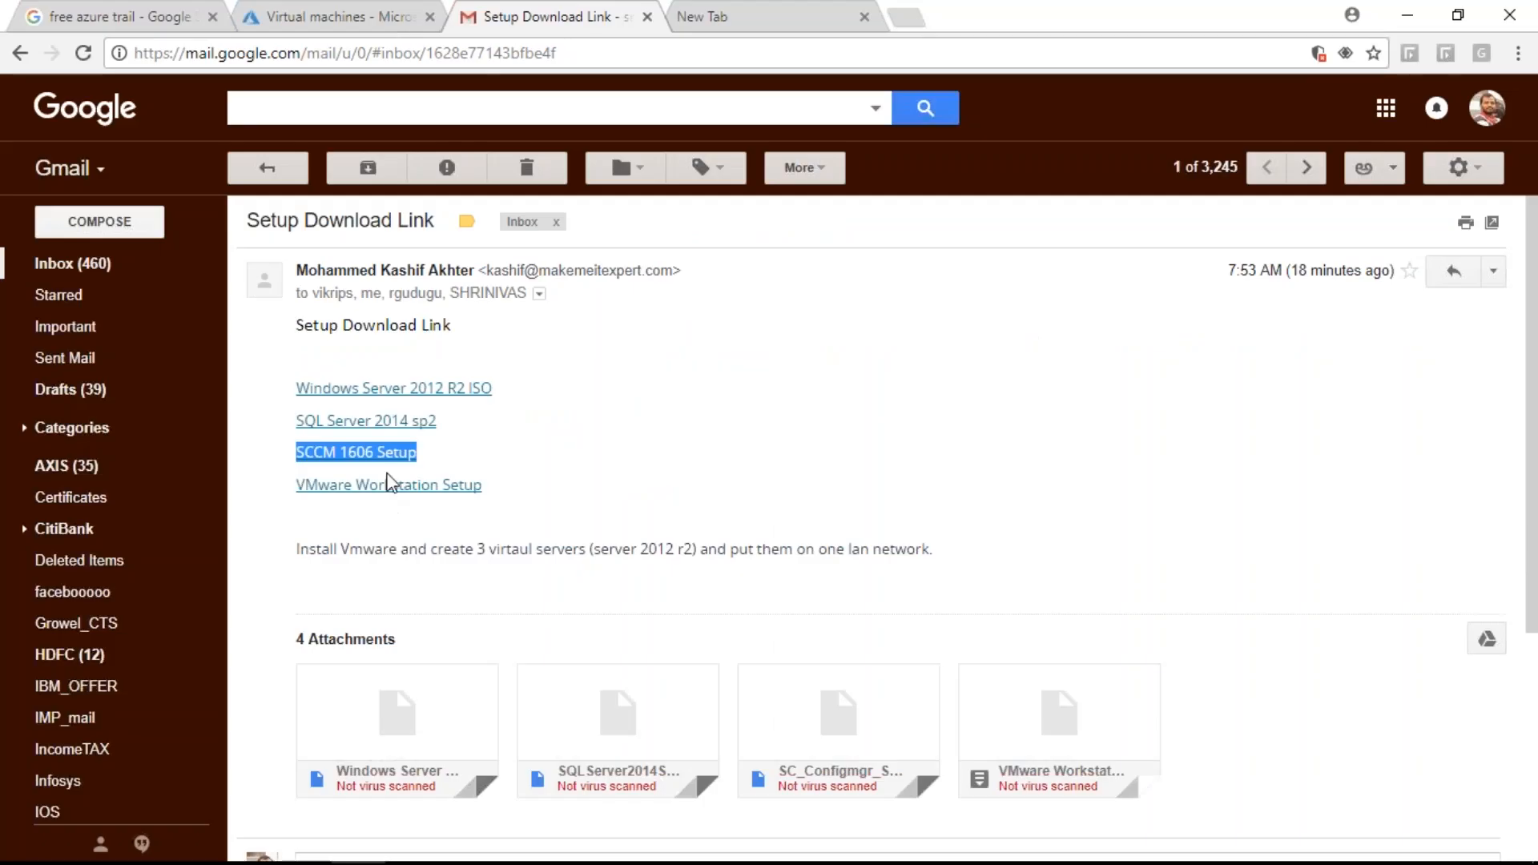
right_click(393, 451)
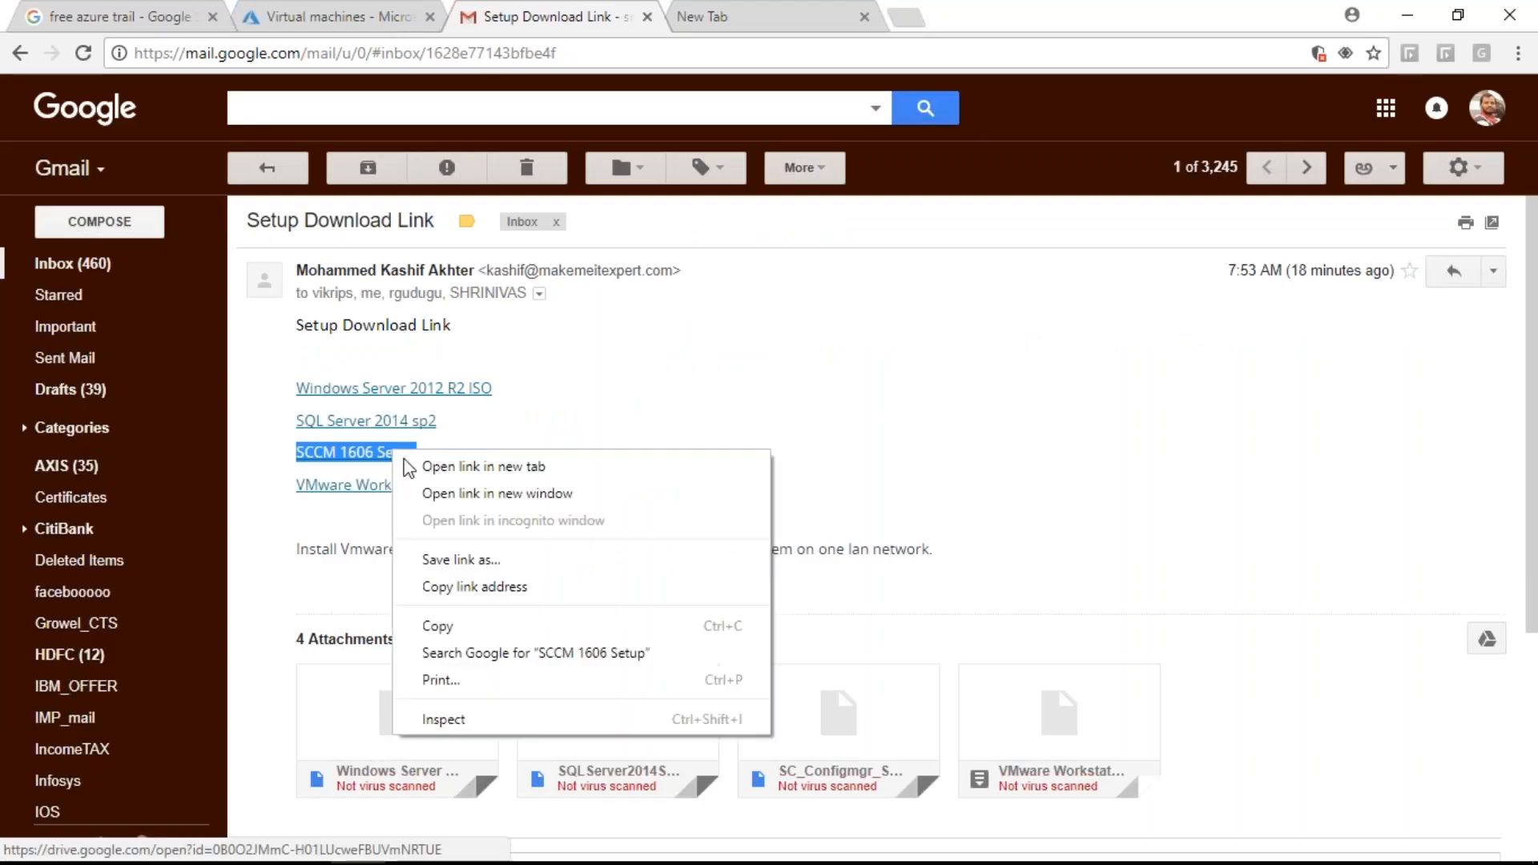
left_click(474, 588)
left_click(633, 841)
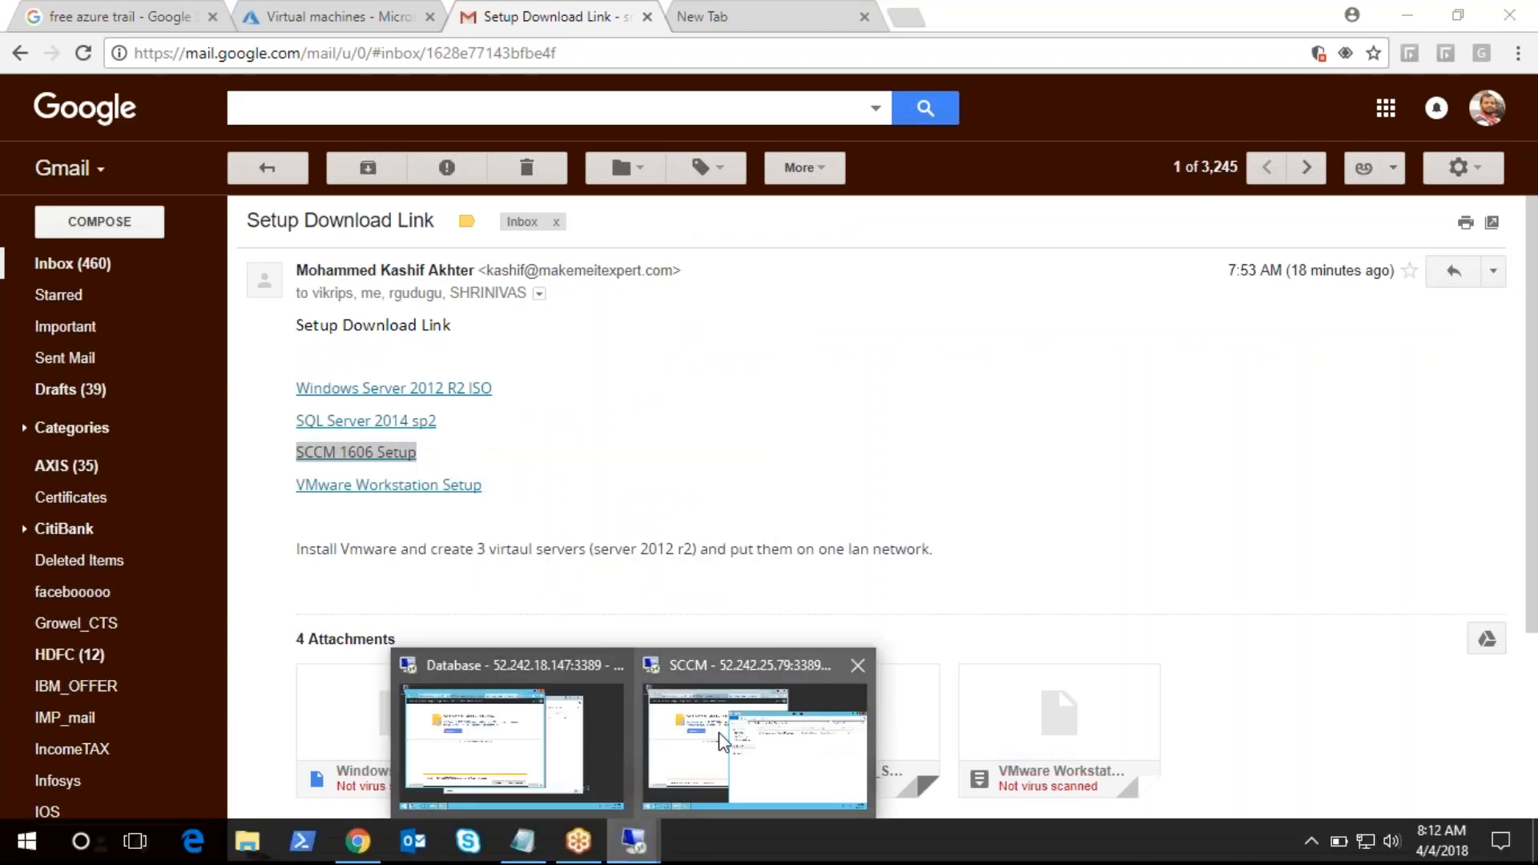
left_click(719, 741)
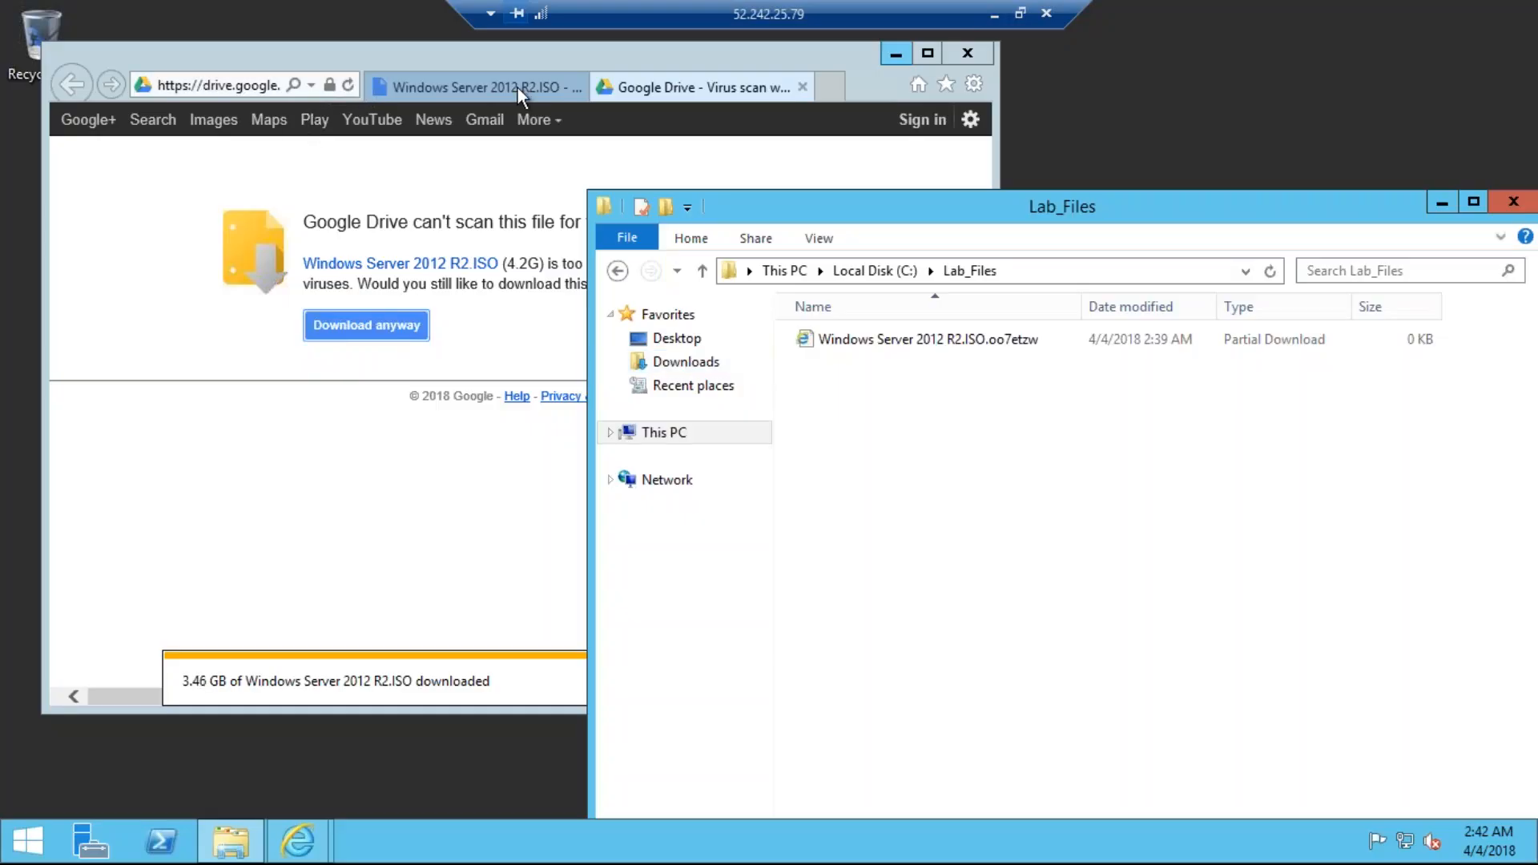
- Replace Internet Explorer's address with the copied SCCM 1606 Google Drive link and load it
left_click(268, 86)
key("ctrl+a")
key("BackSpace")
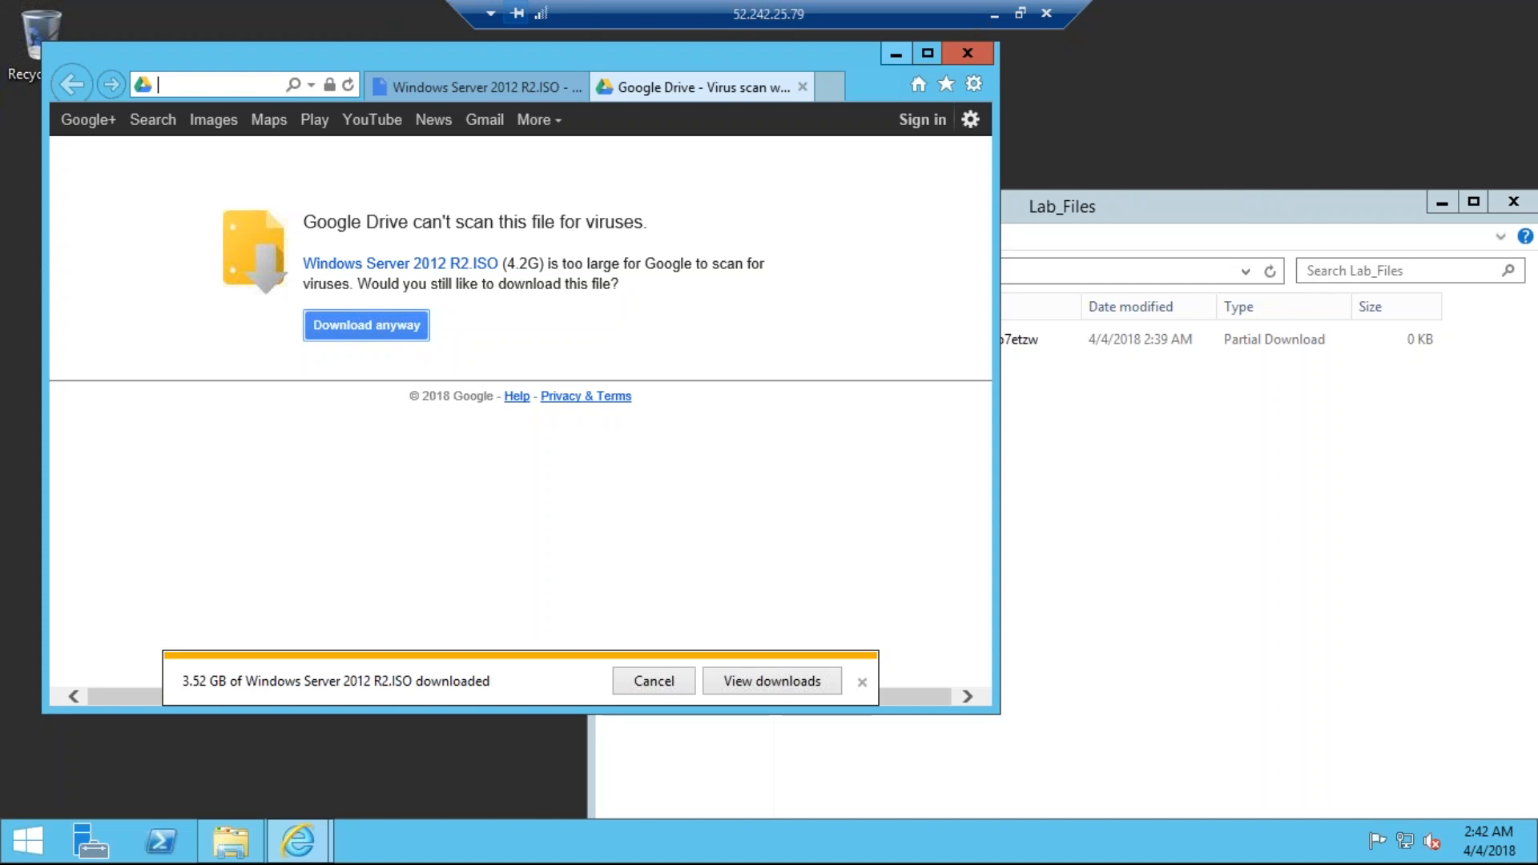
key("ctrl+v")
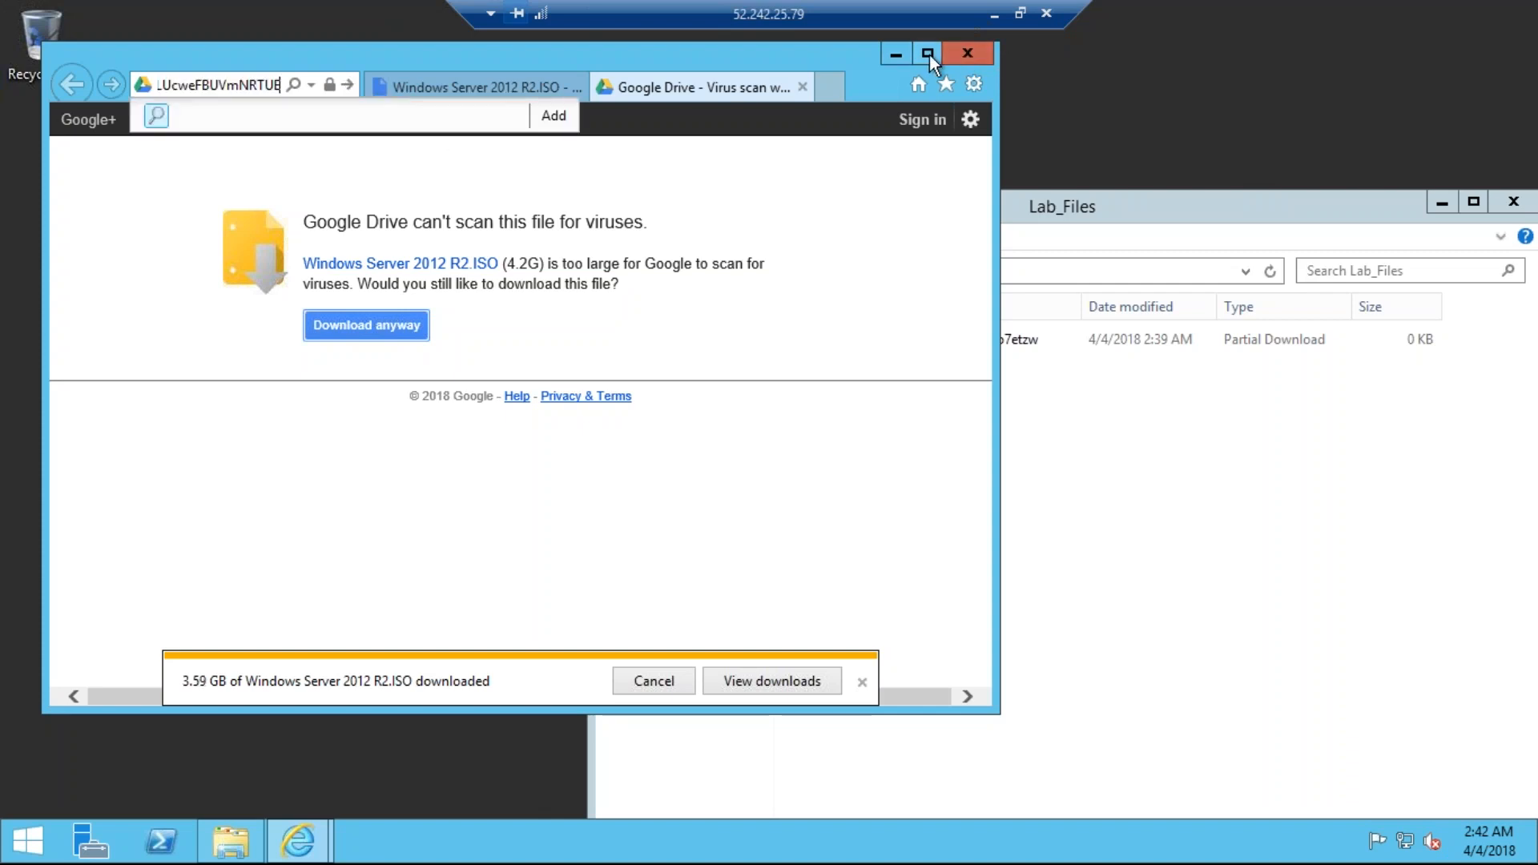
key("Return")
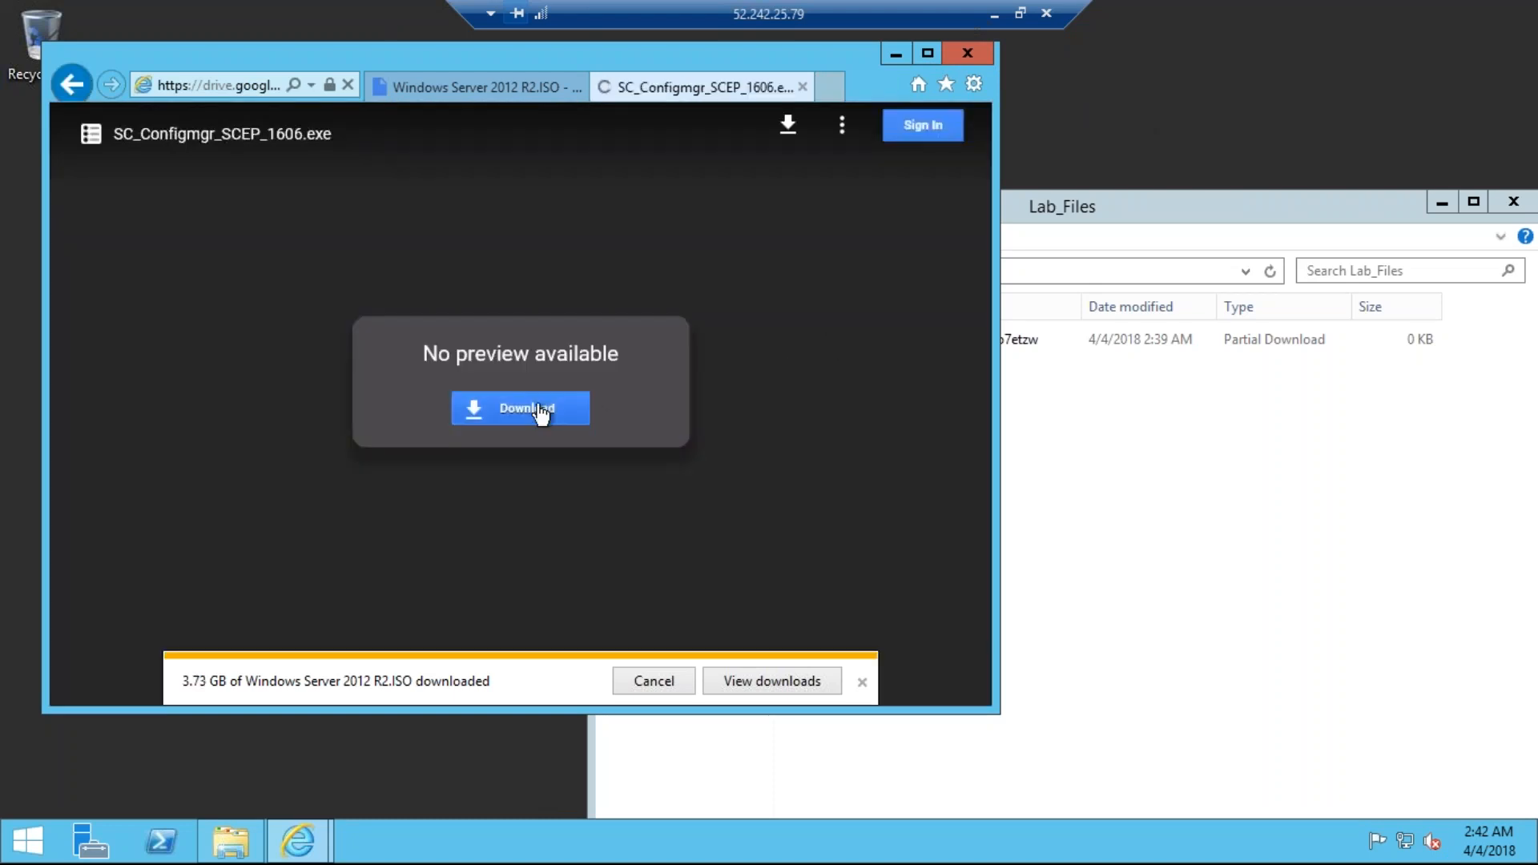
- Download SC_Configmgr_SCEP_1606.exe despite the scan warning and save it into Lab_Files
left_click(542, 410)
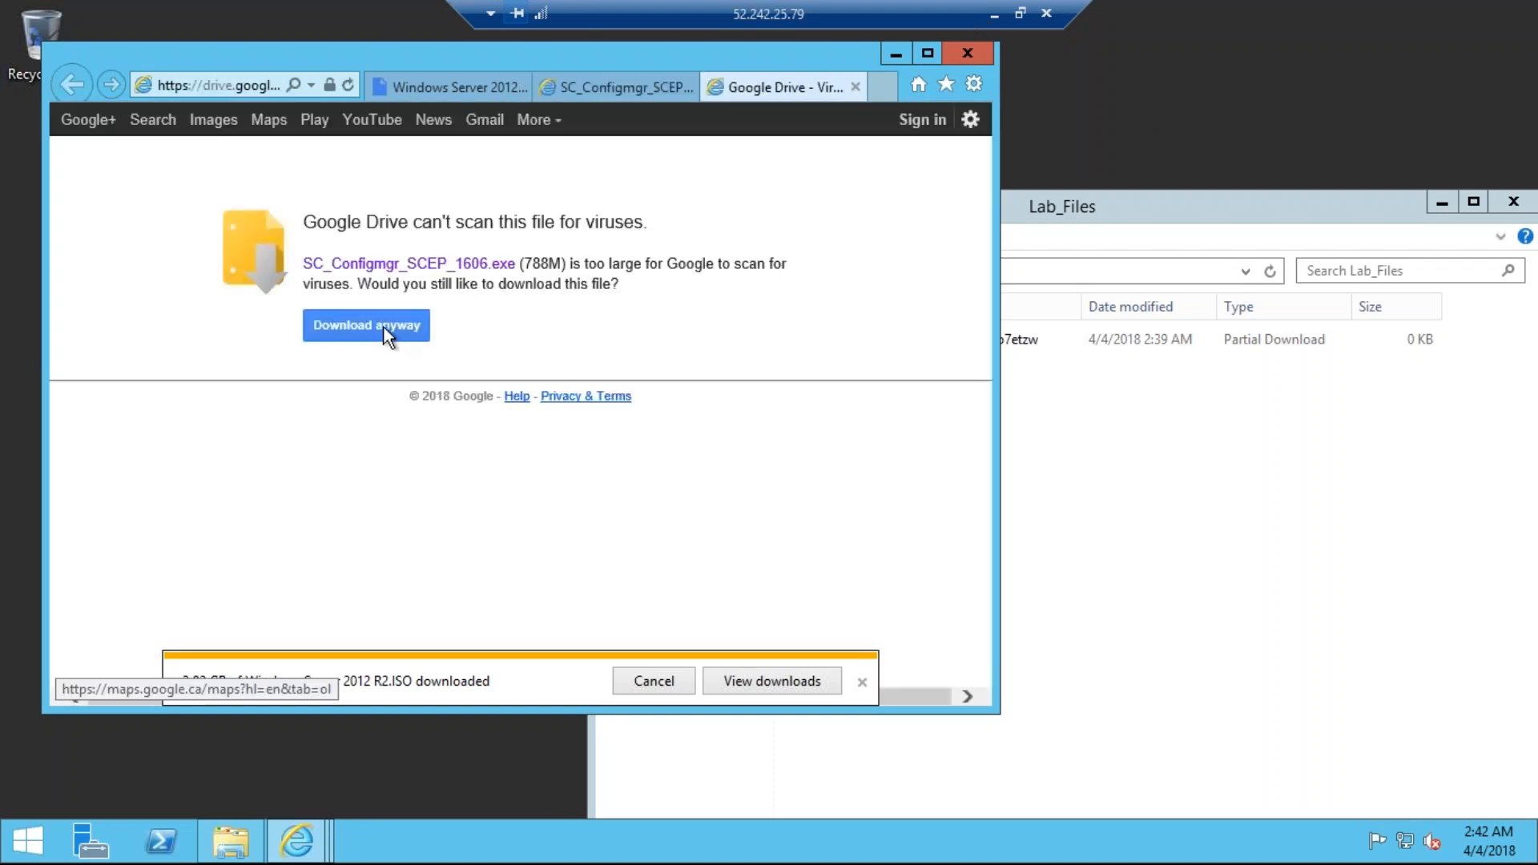
left_click(383, 325)
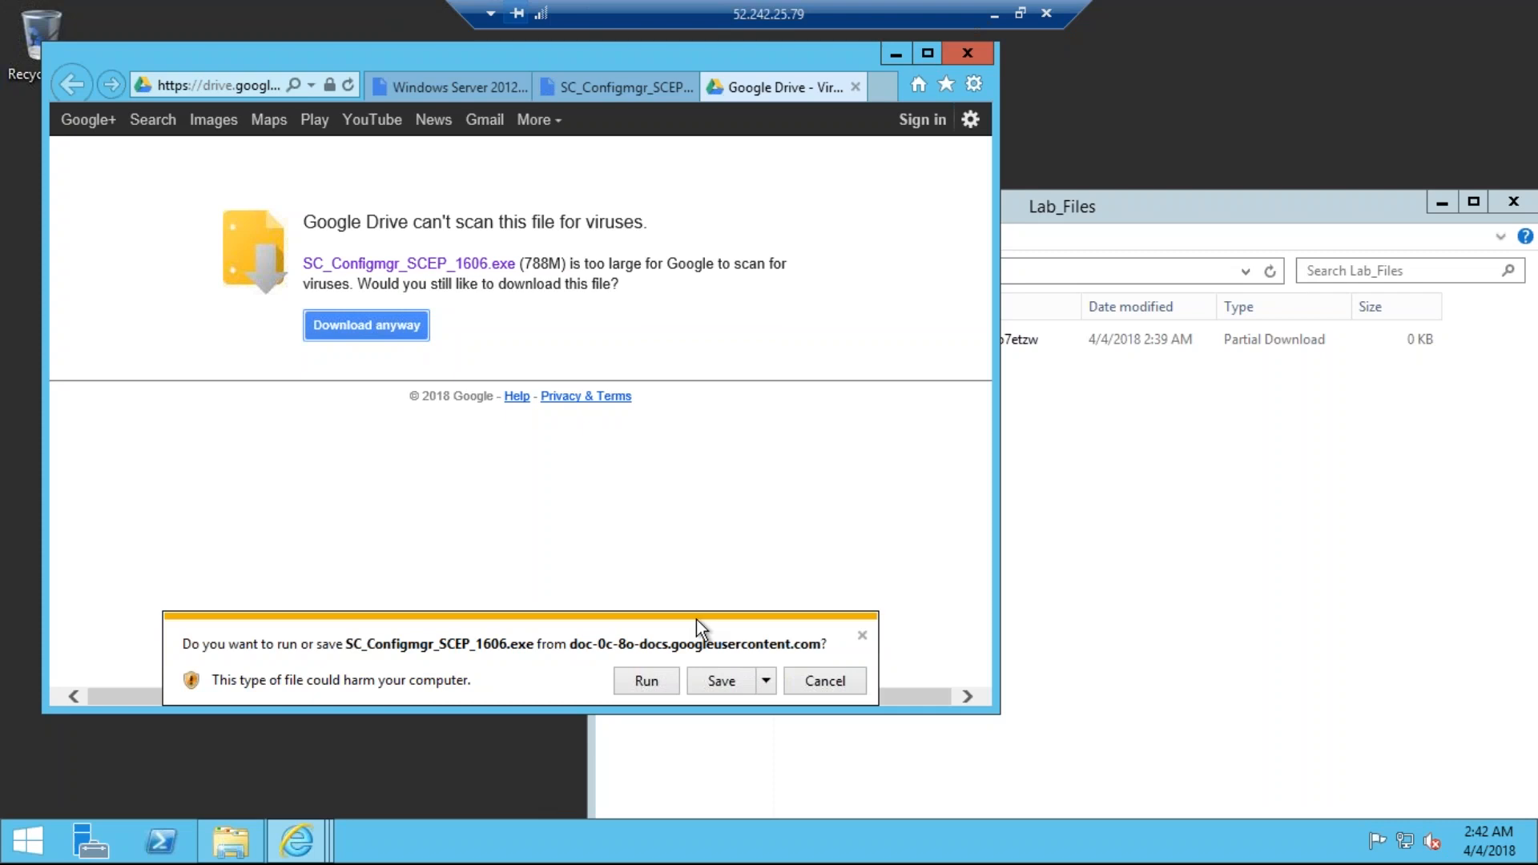
left_click(766, 679)
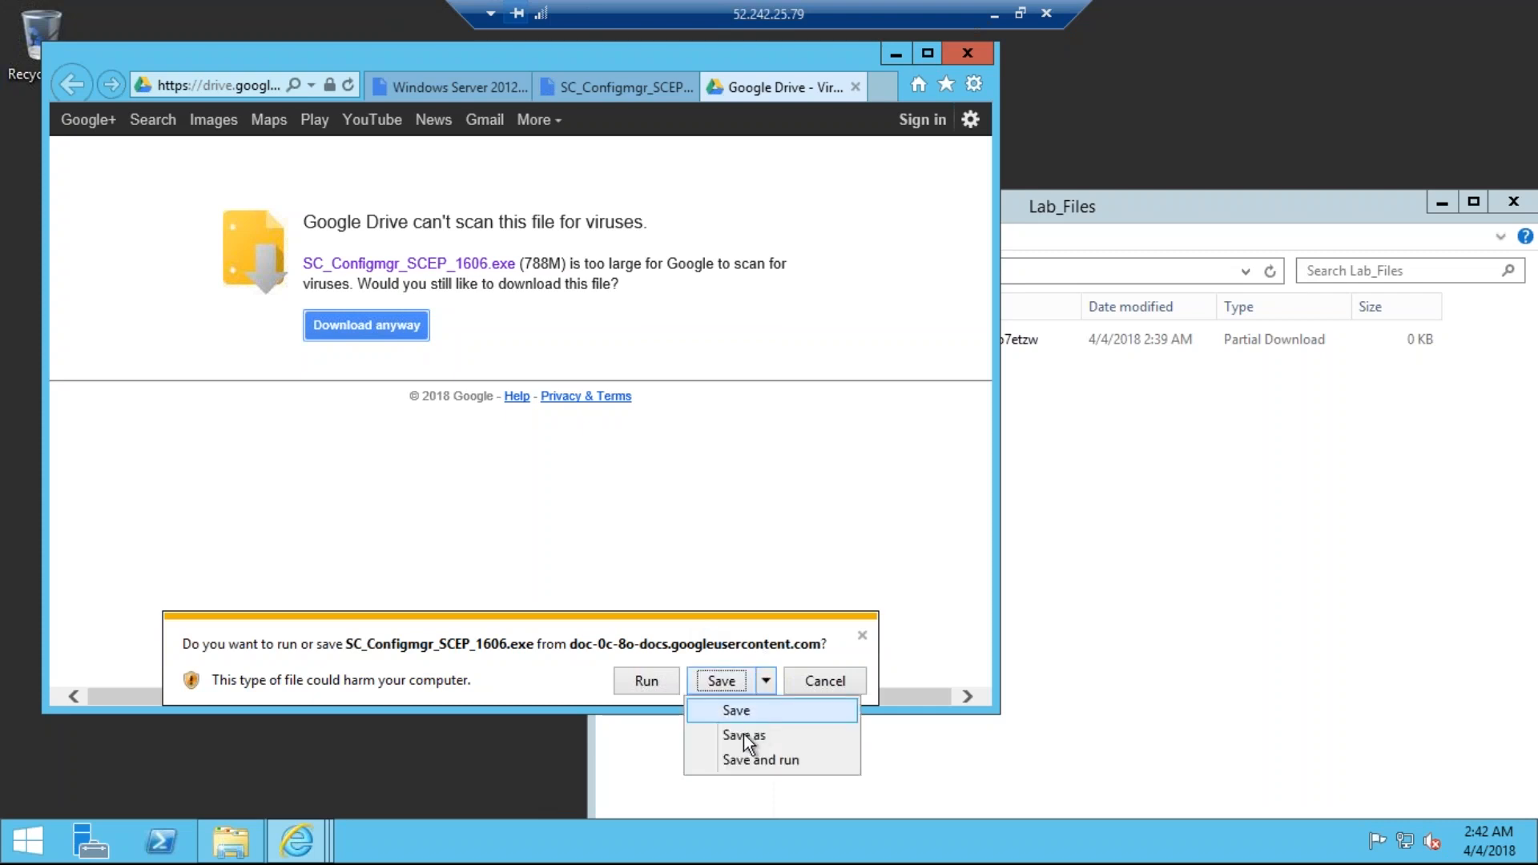
left_click(737, 733)
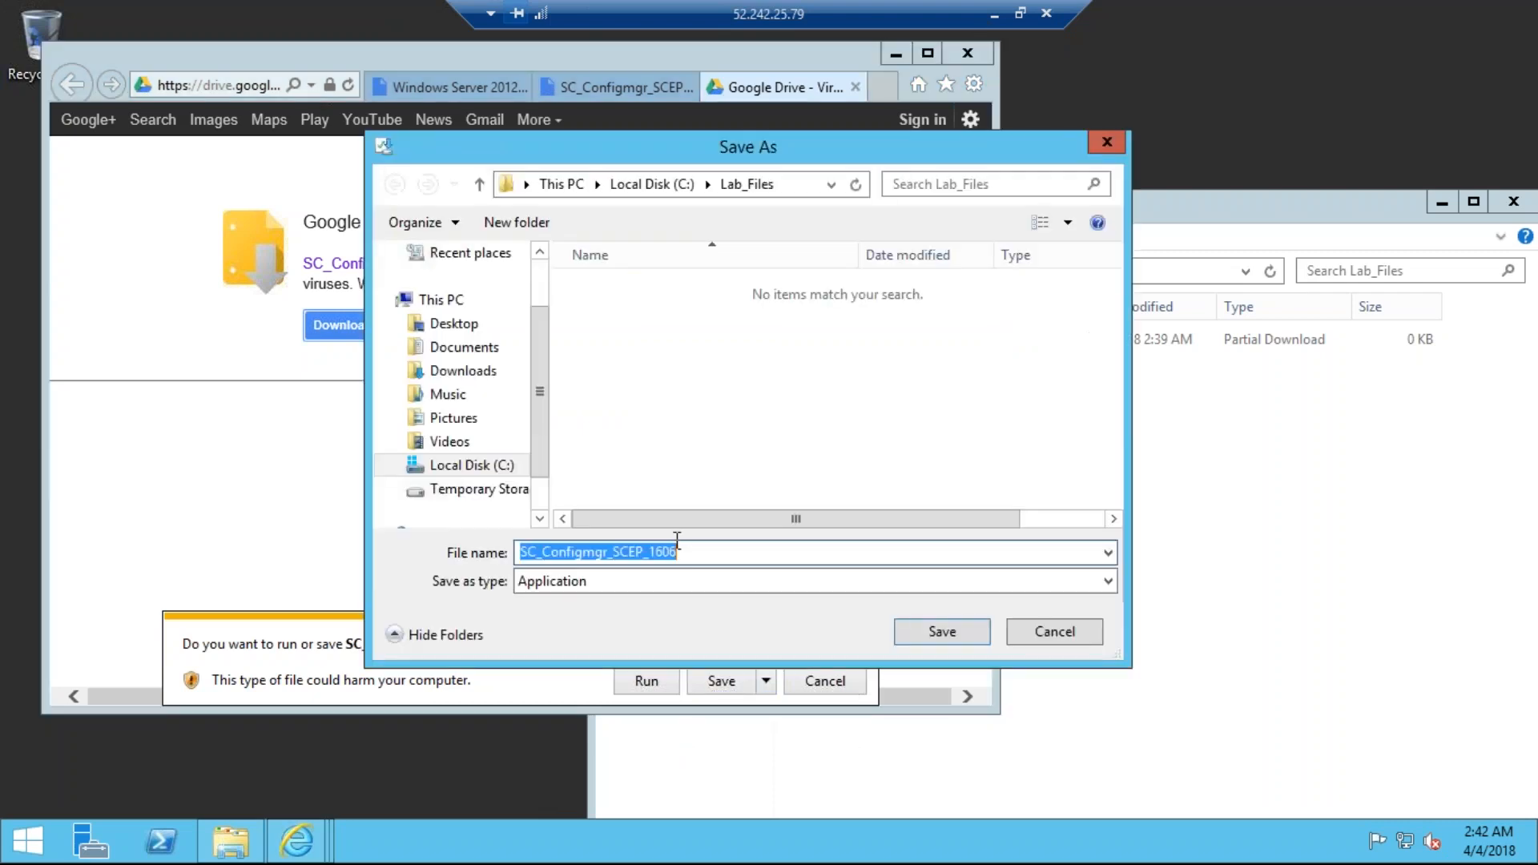
left_click(959, 633)
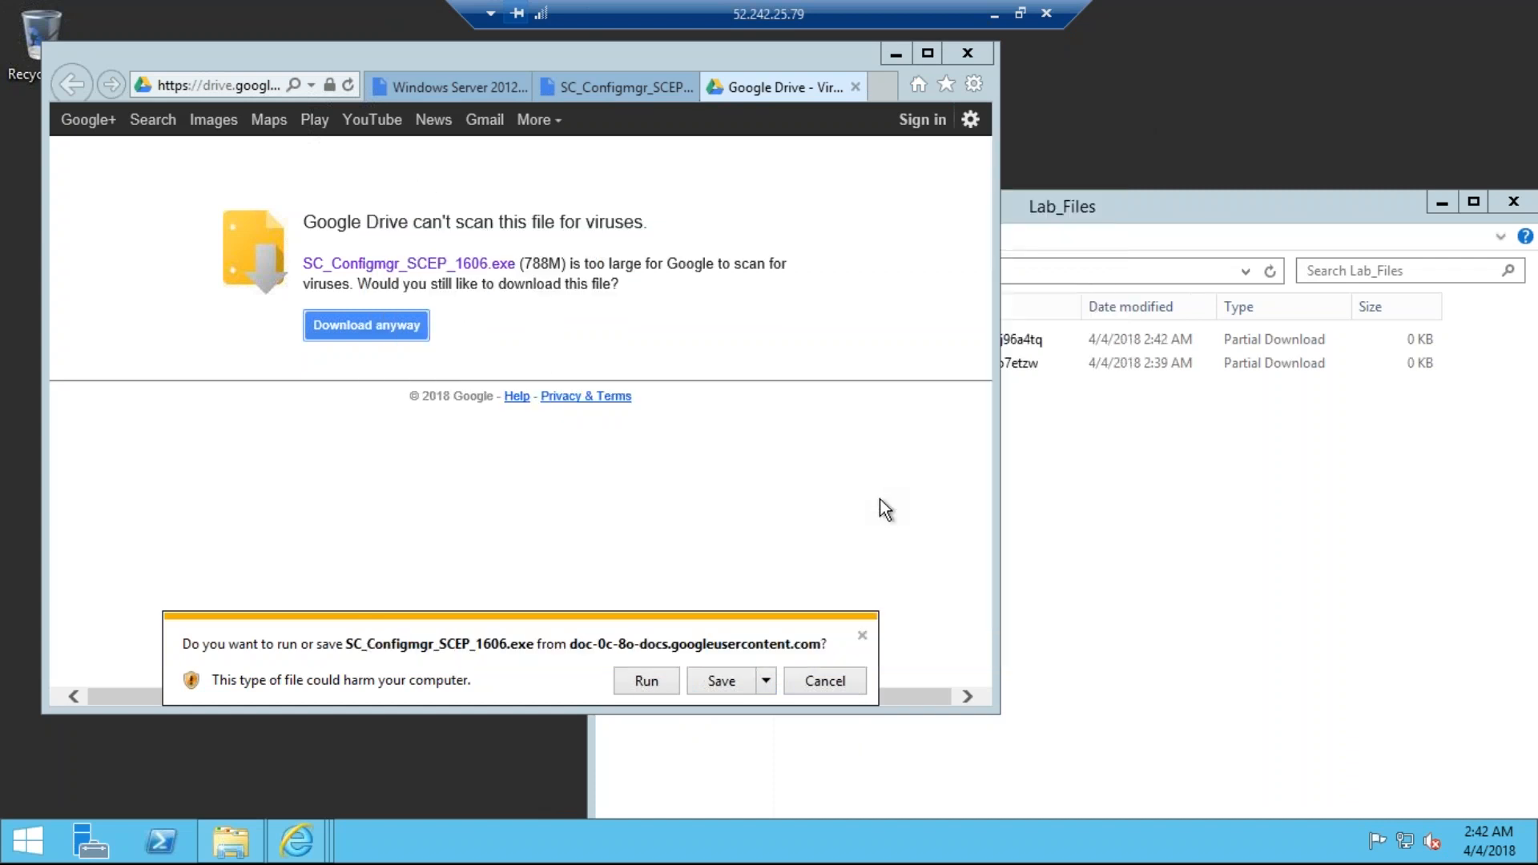
left_click(1179, 496)
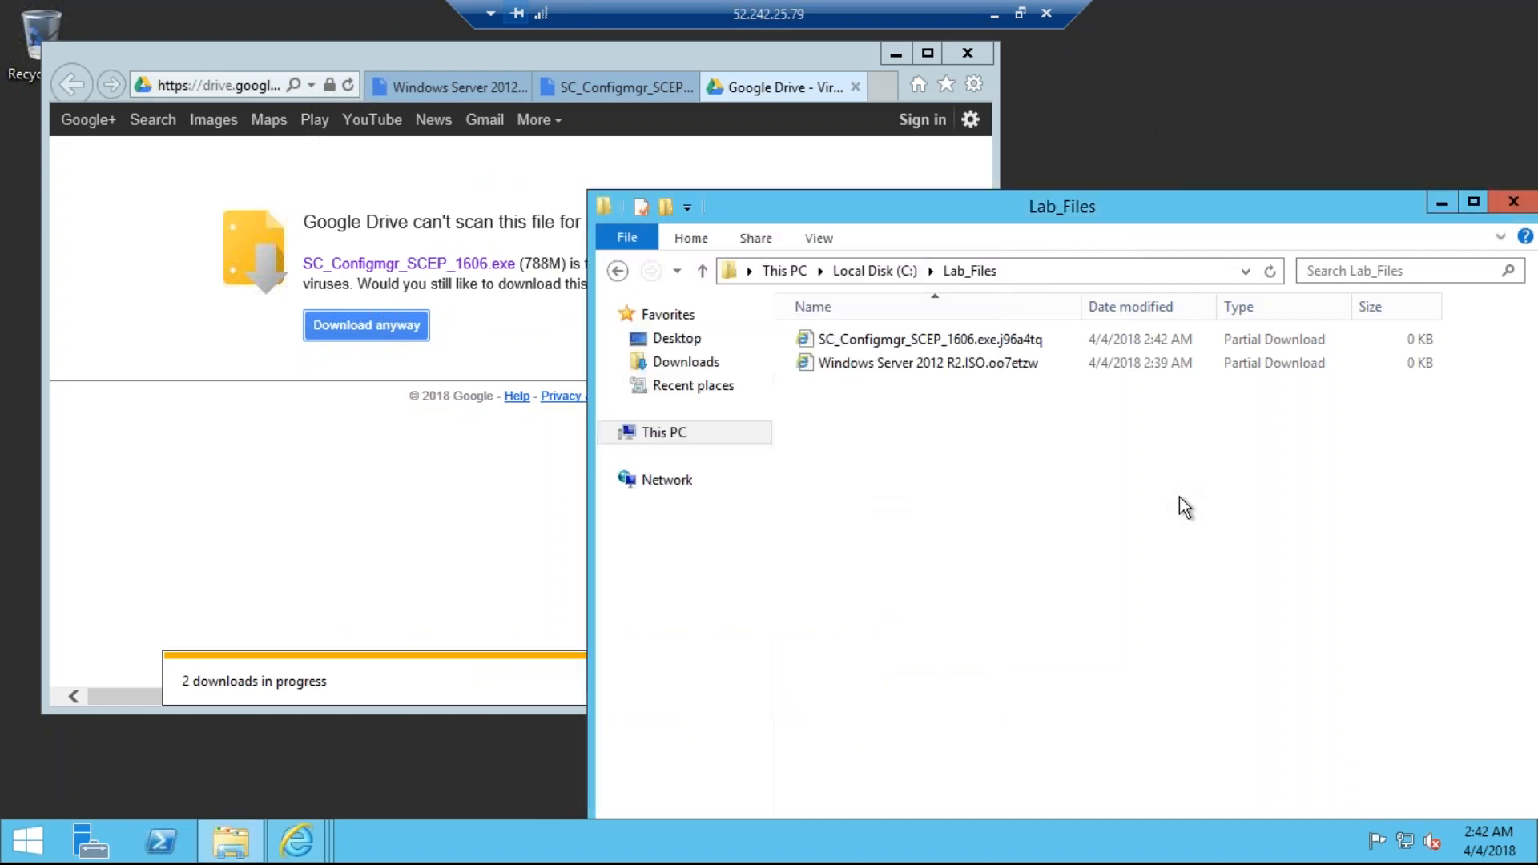
- Launch the Domain .rdp file from the local Downloads folder and confirm connecting to 52.242.32.147
left_click(996, 13)
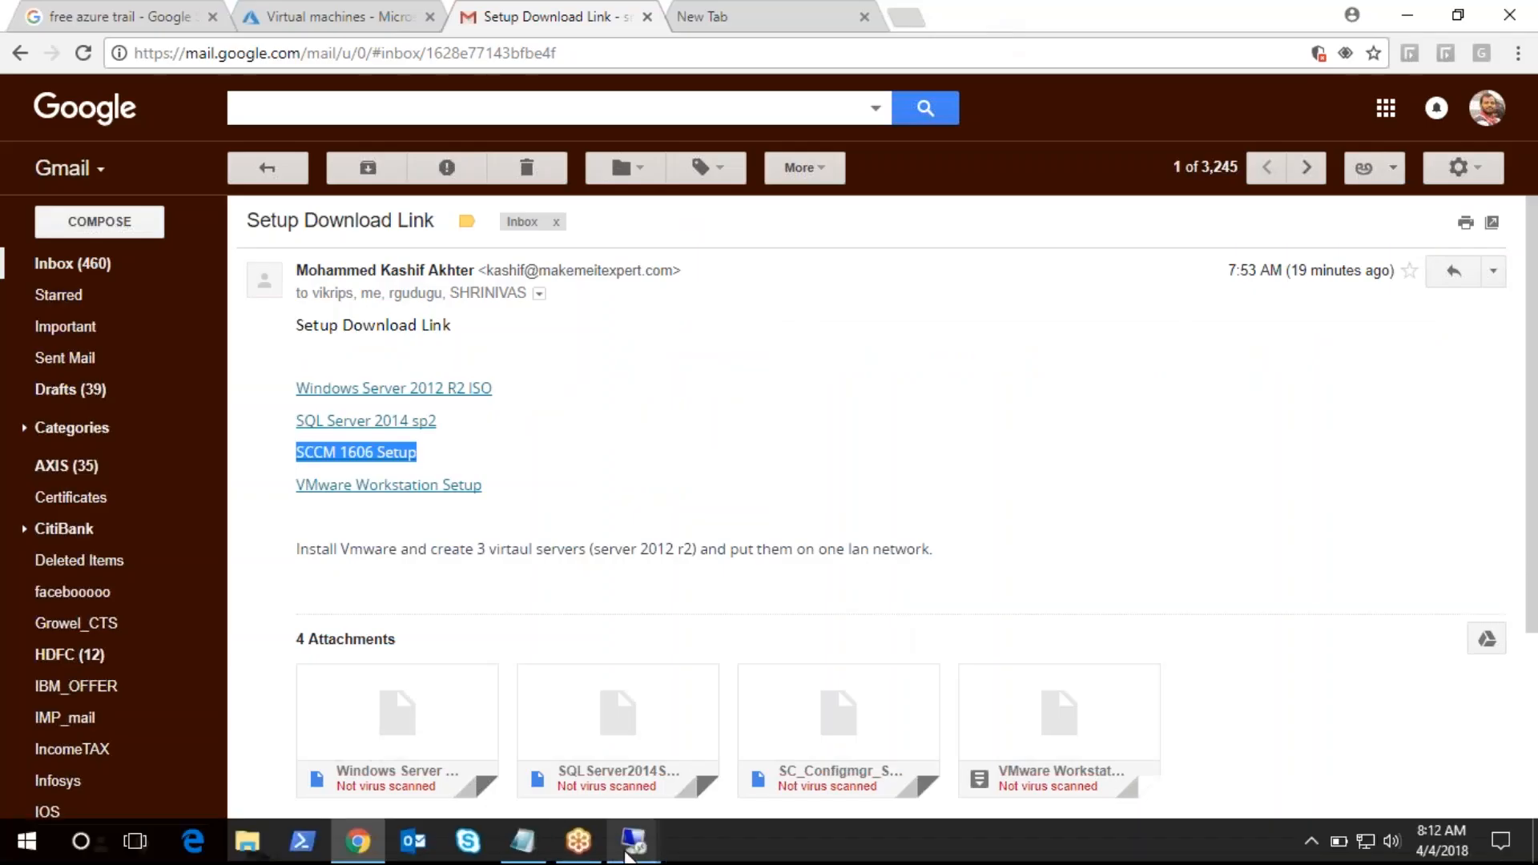
left_click(629, 853)
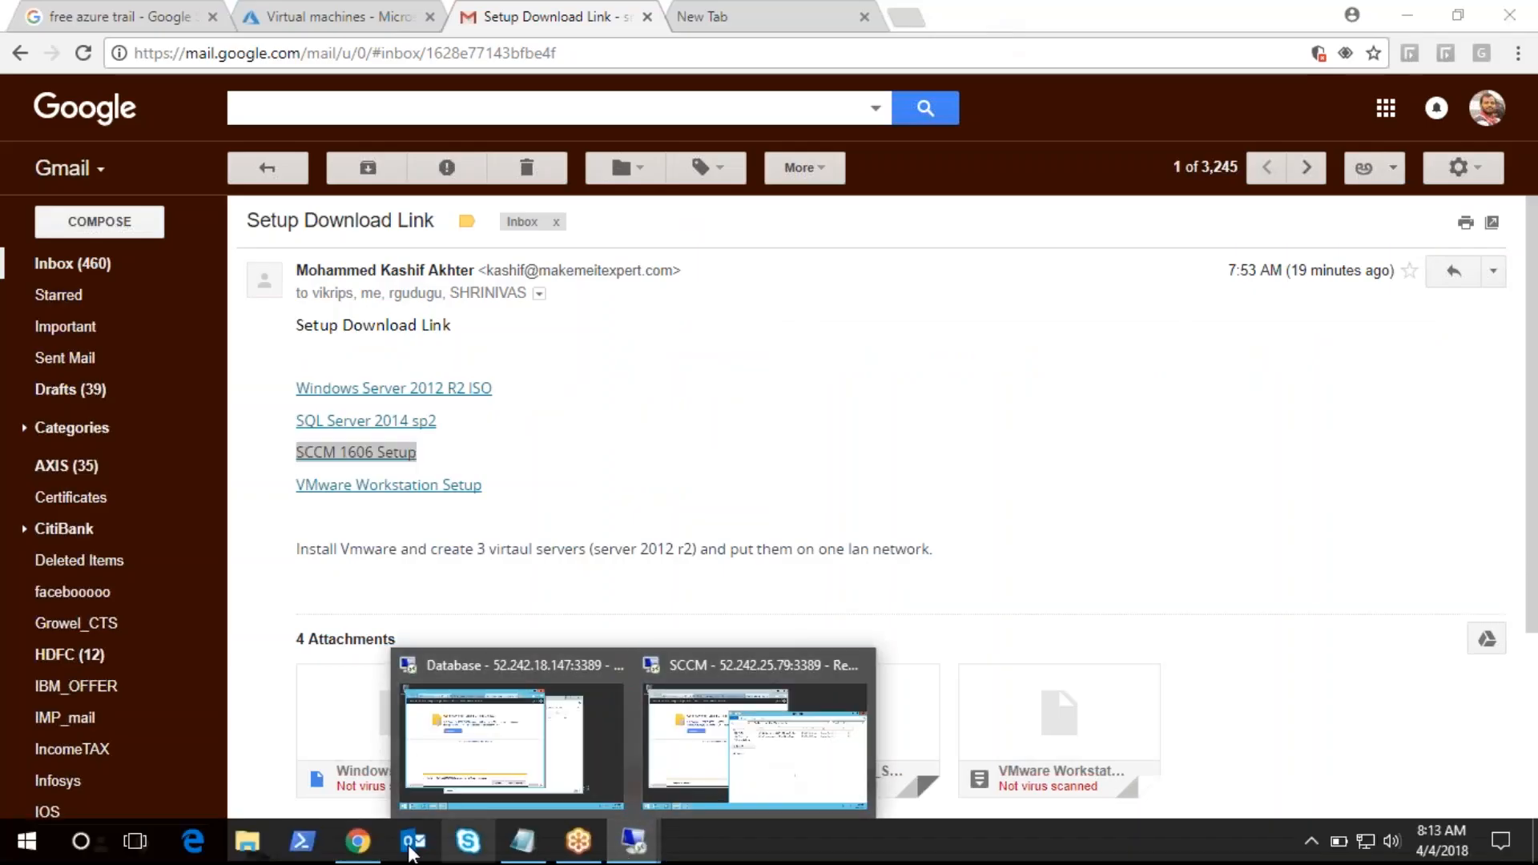
left_click(253, 842)
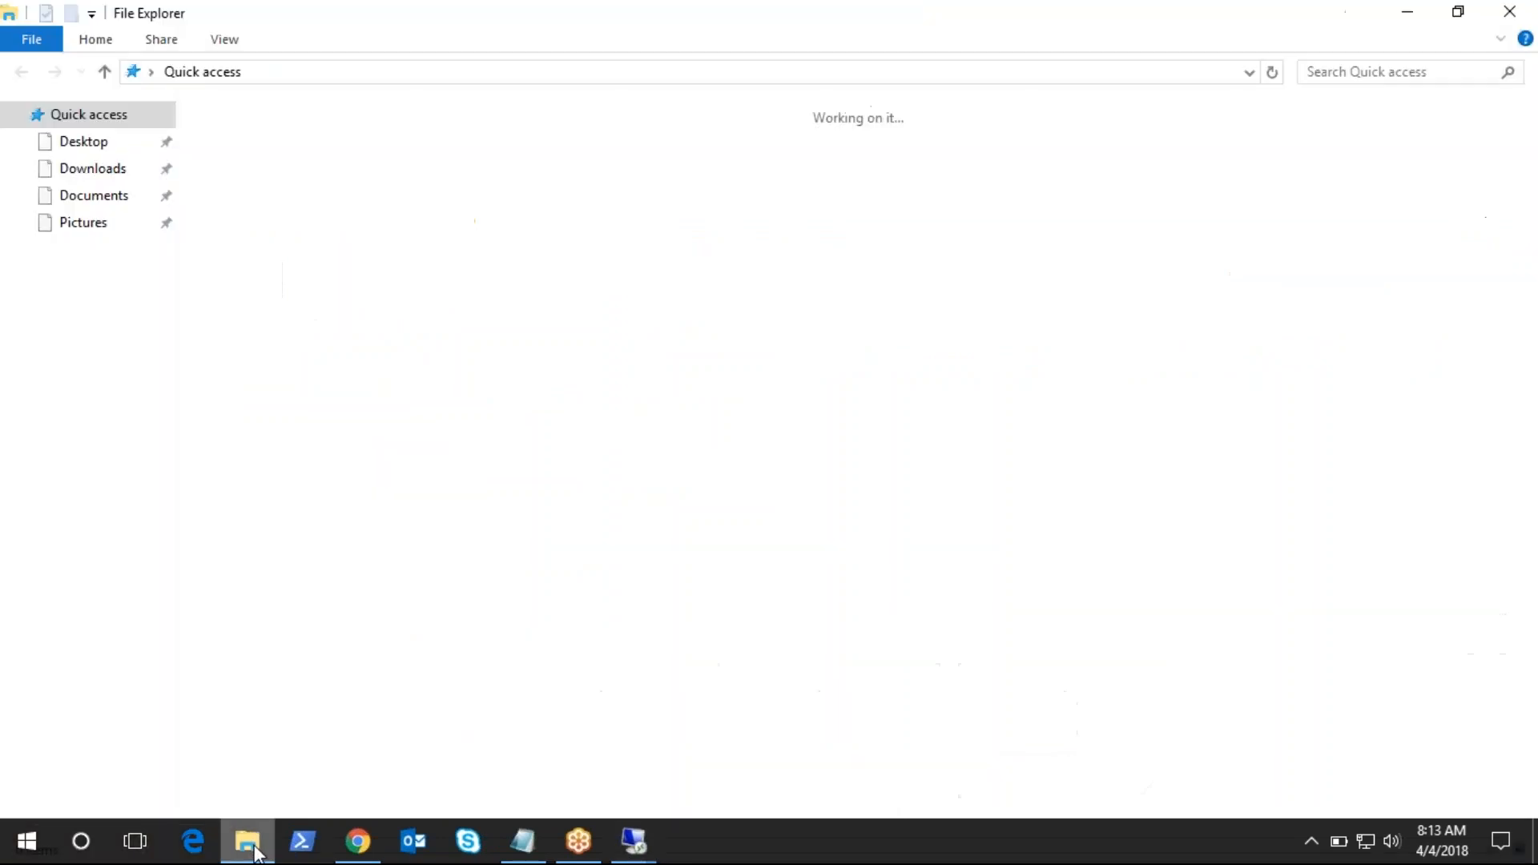
left_click(71, 179)
double_click(251, 168)
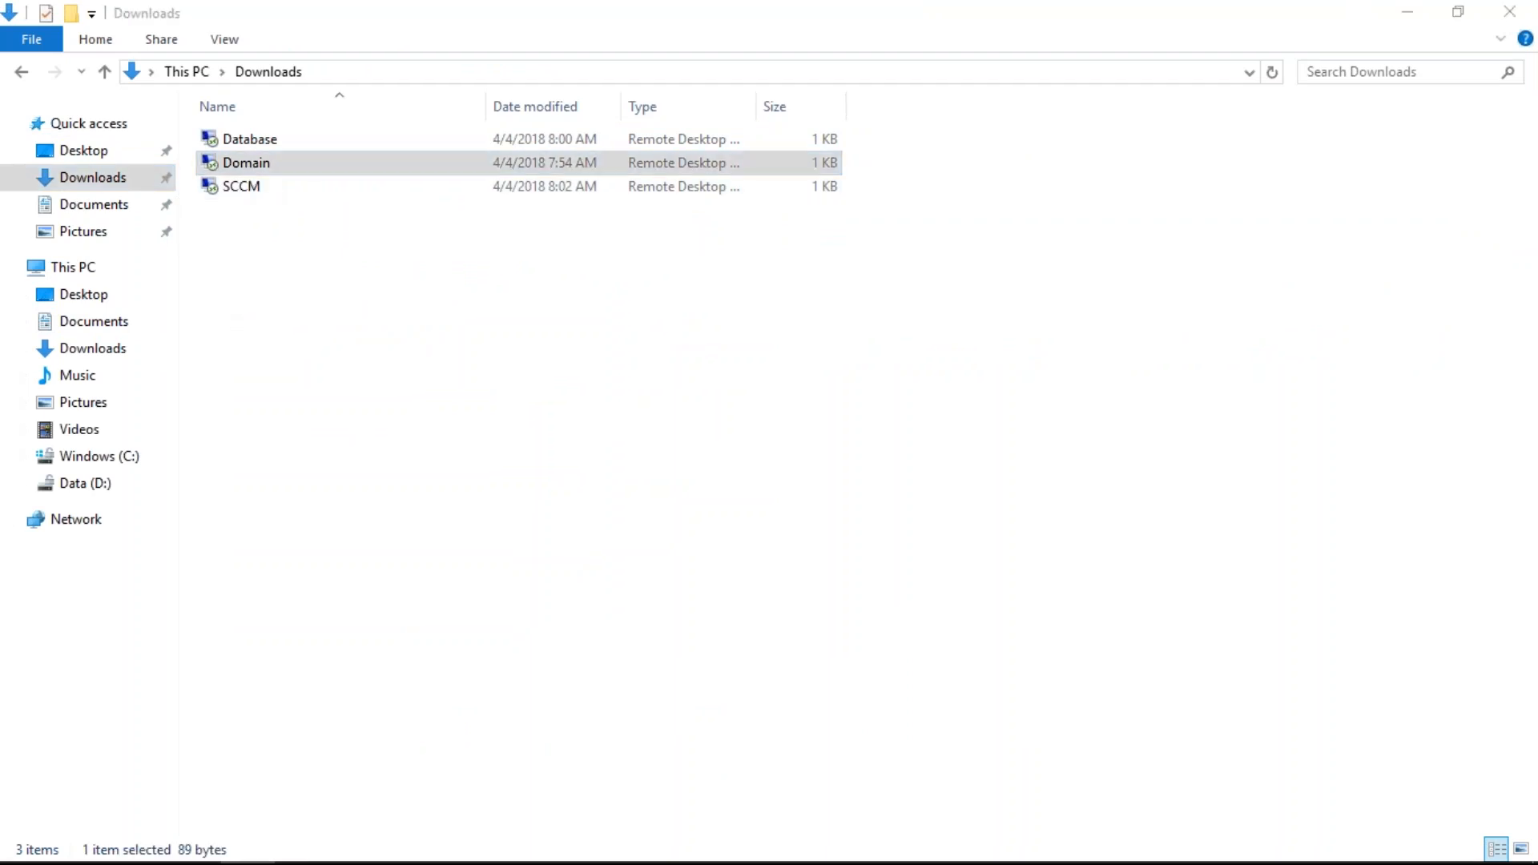
right_click(368, 370)
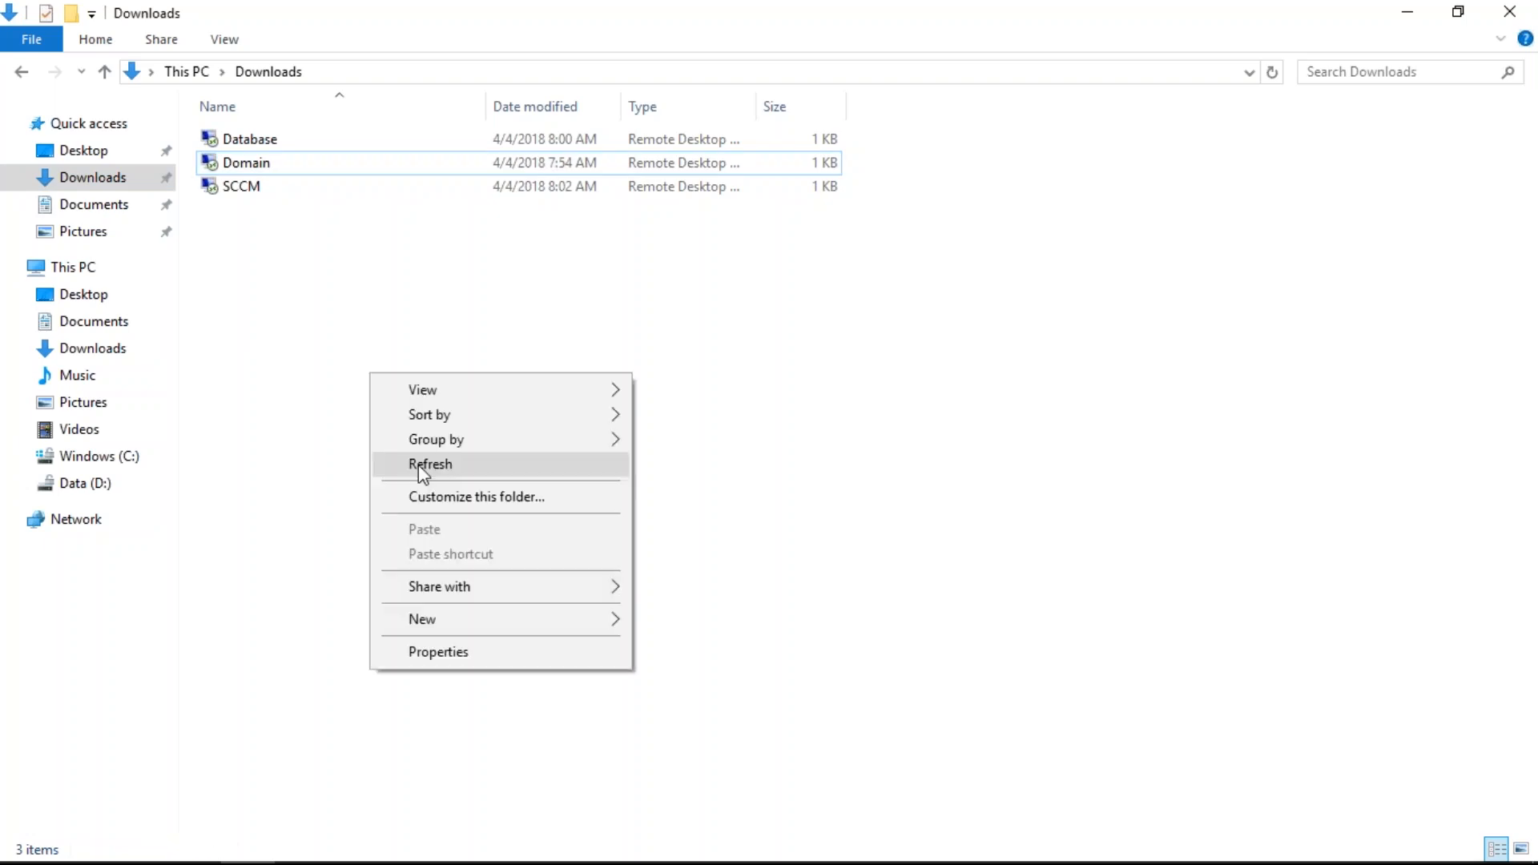
left_click(877, 564)
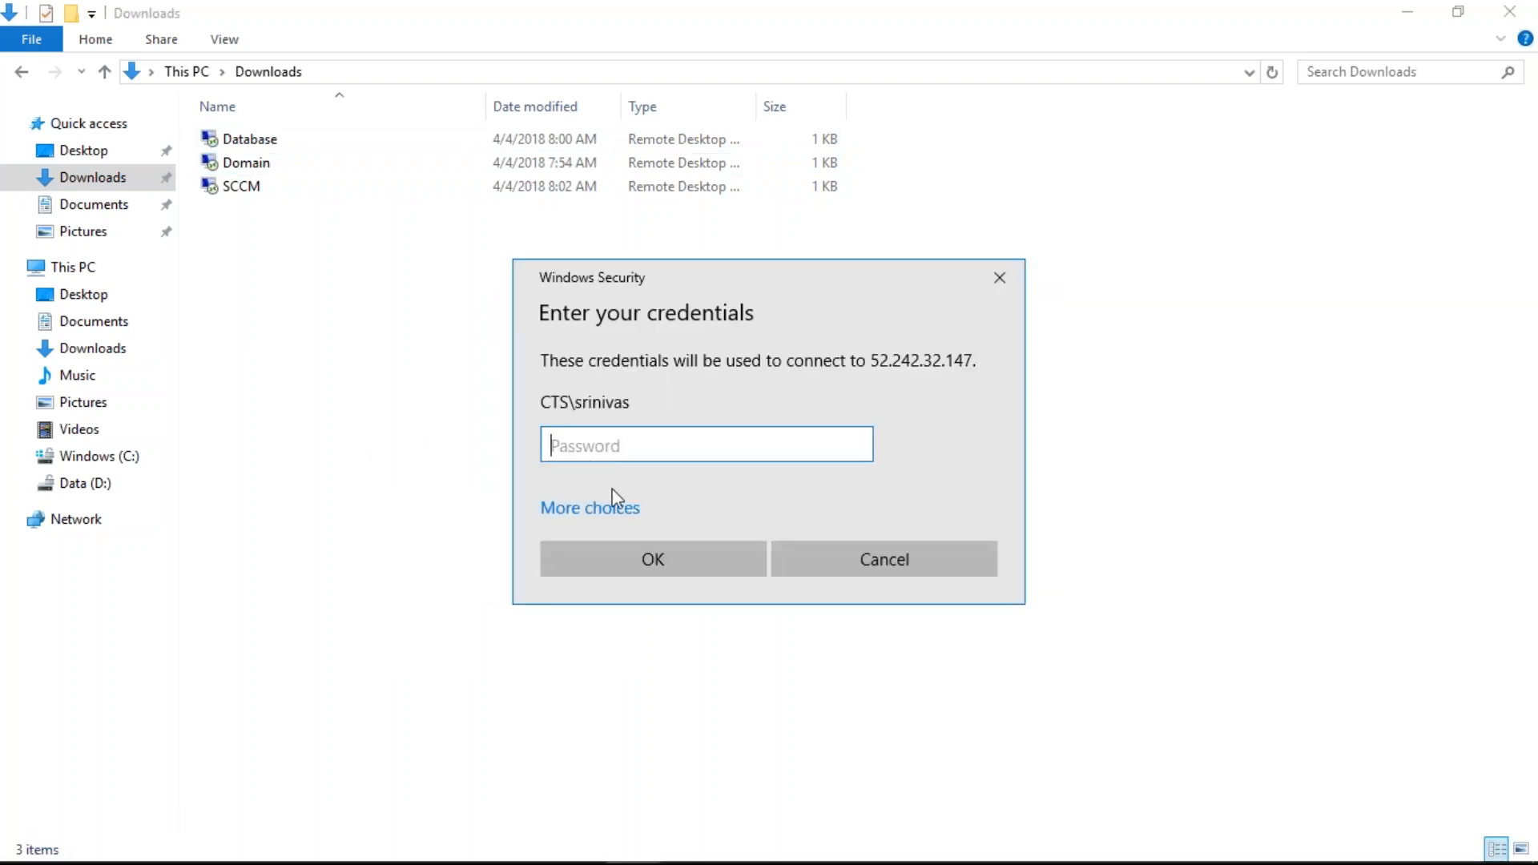
- Sign in to 52.242.32.147 with a pepsi domain account and password, accepting the certificate permanently
key("Return")
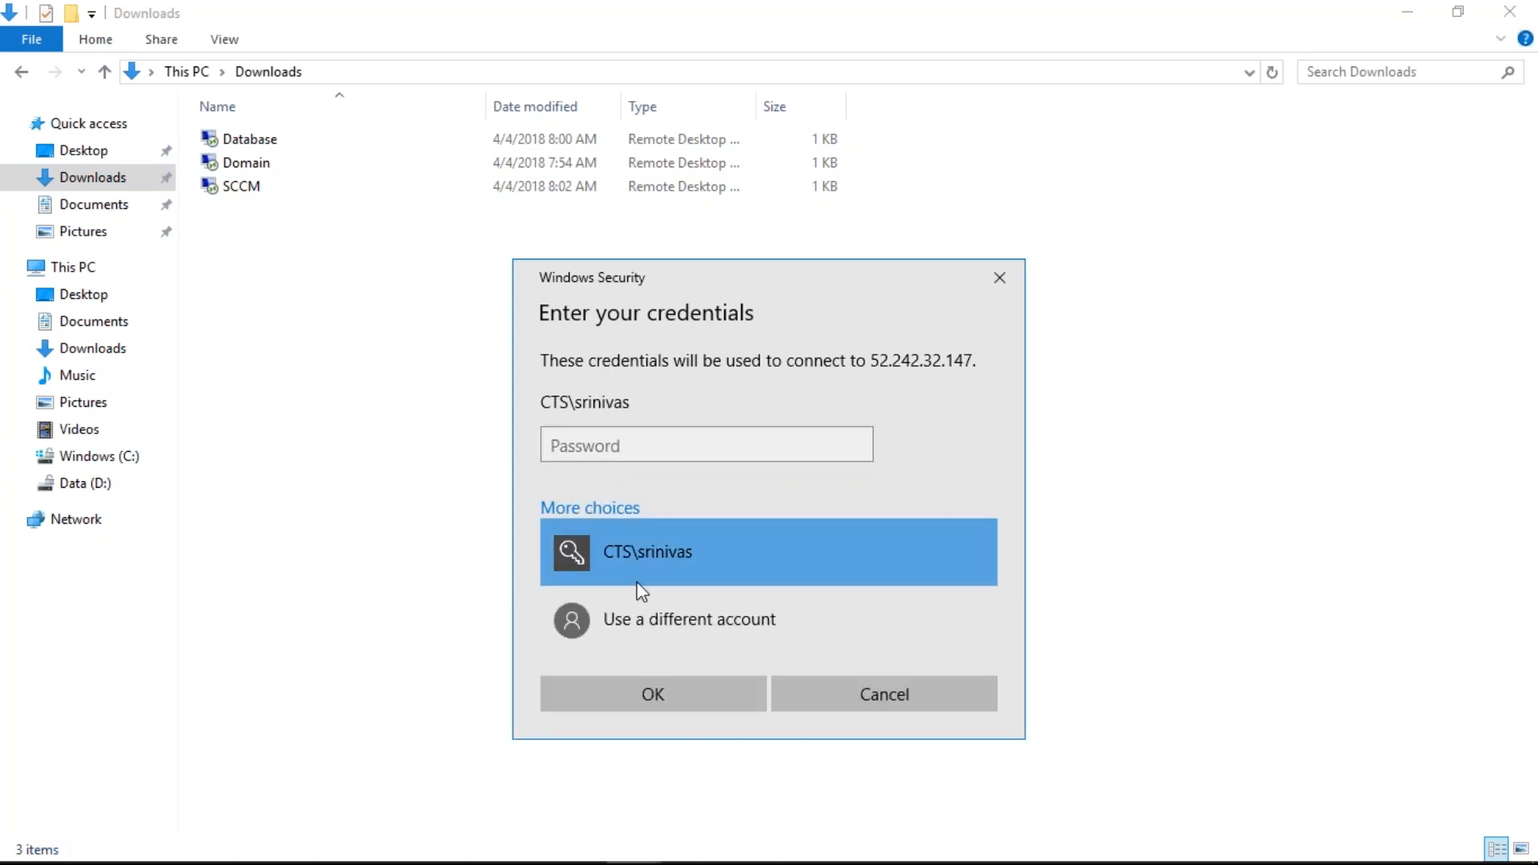
left_click(650, 626)
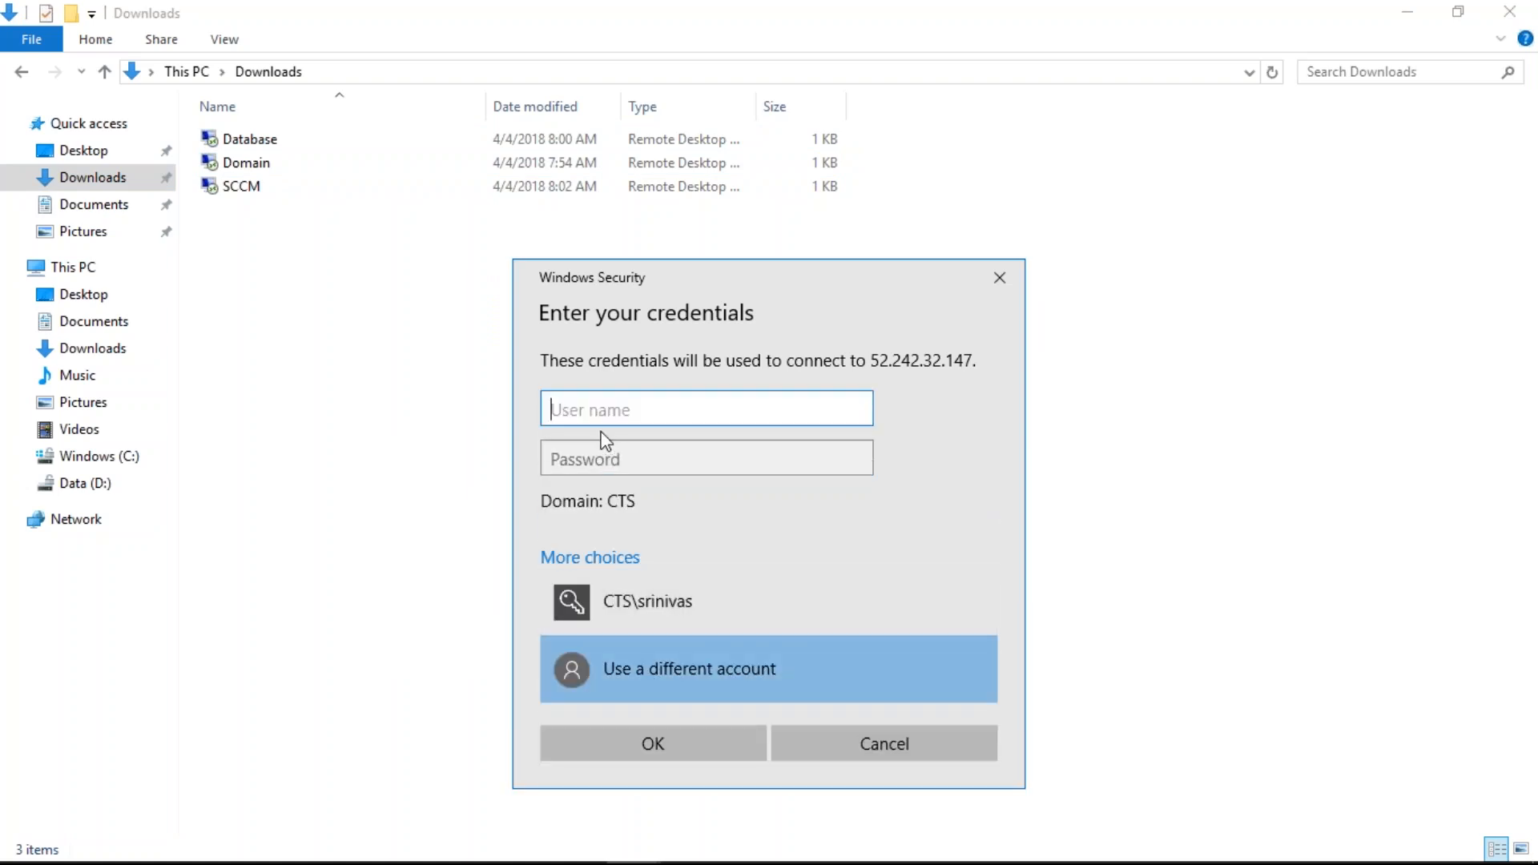
type("pepsi\\srini")
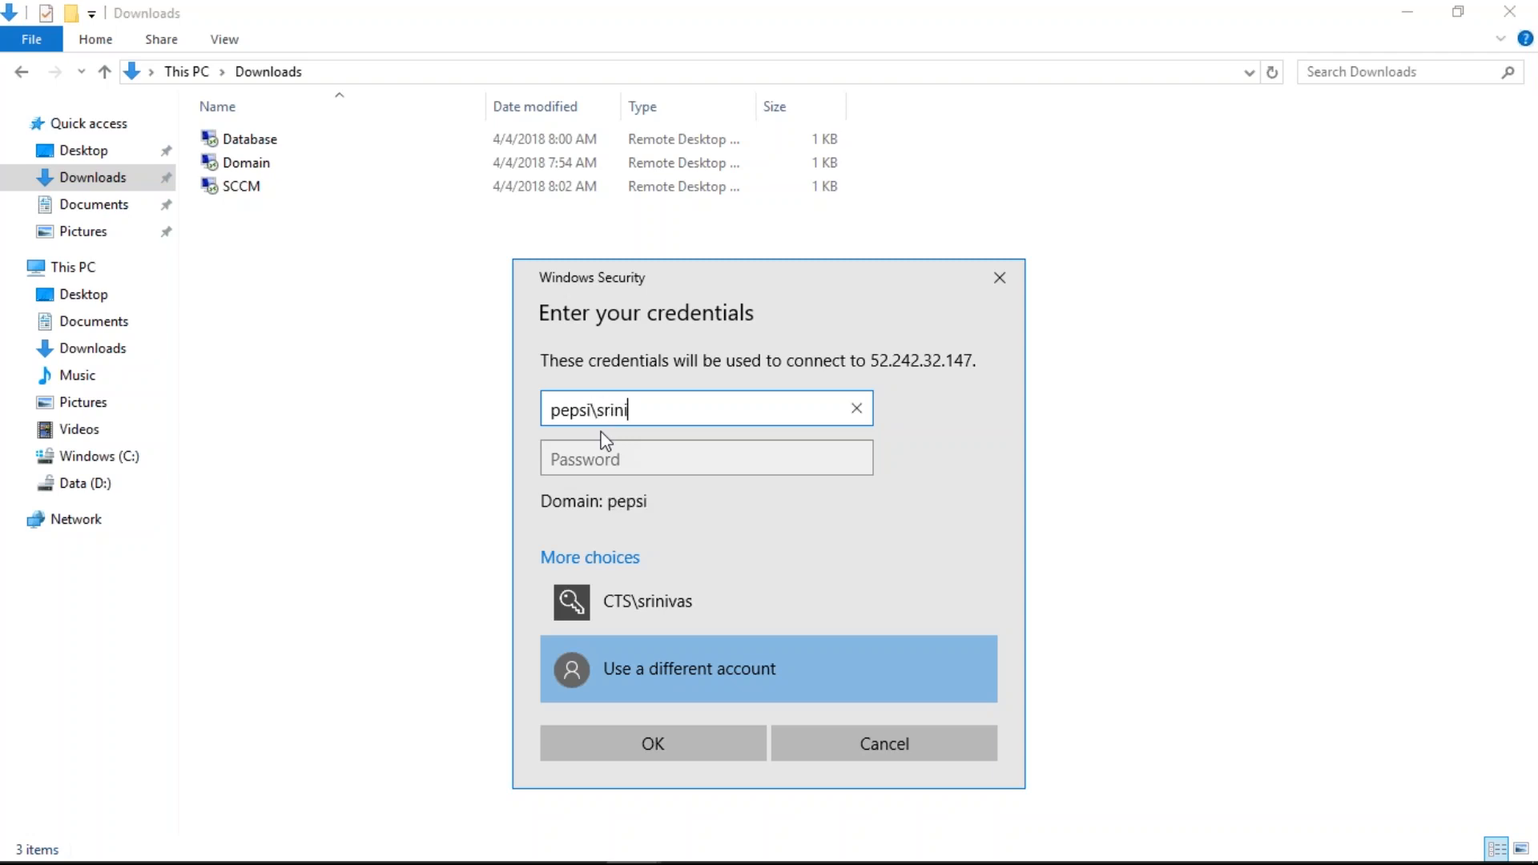
type("vas")
key("Tab")
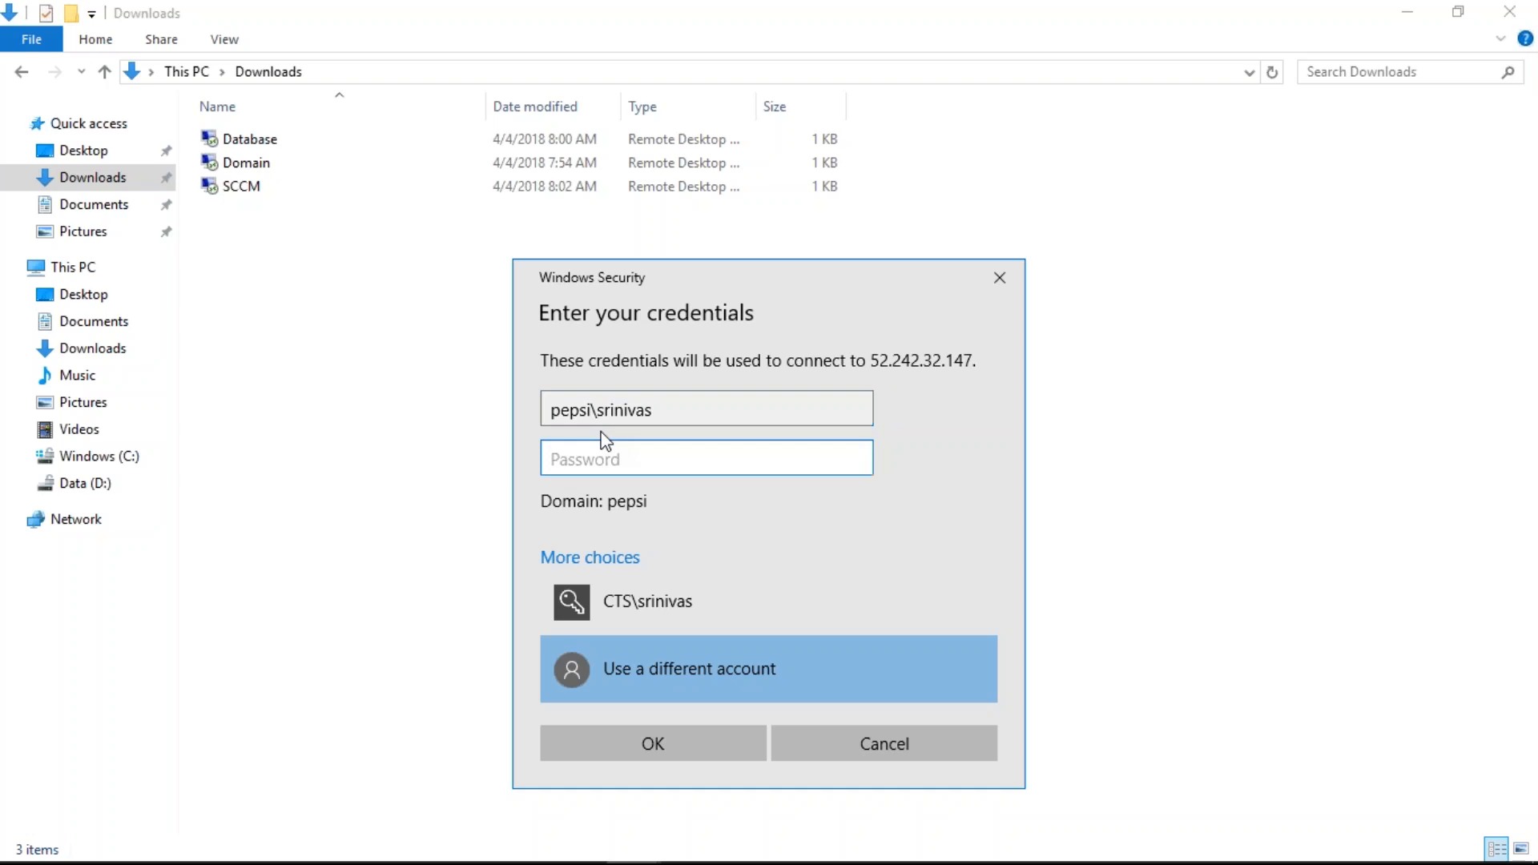
type("*****")
key("BackSpace")
key("BackSpace")
key("BackSpace")
key("BackSpace")
key("BackSpace")
type("************")
left_click(679, 748)
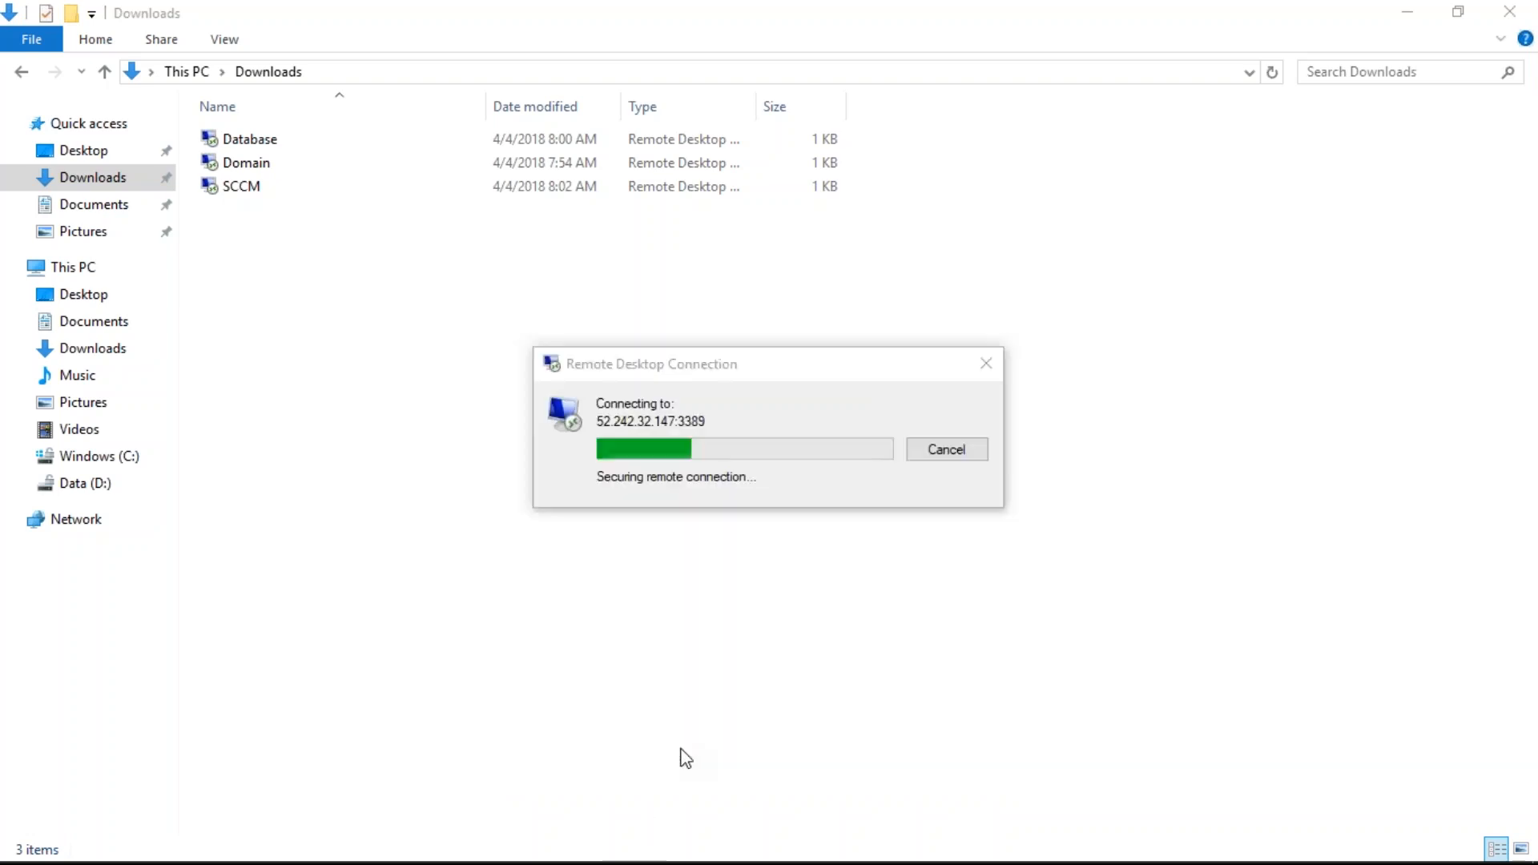
left_click(569, 583)
left_click(812, 618)
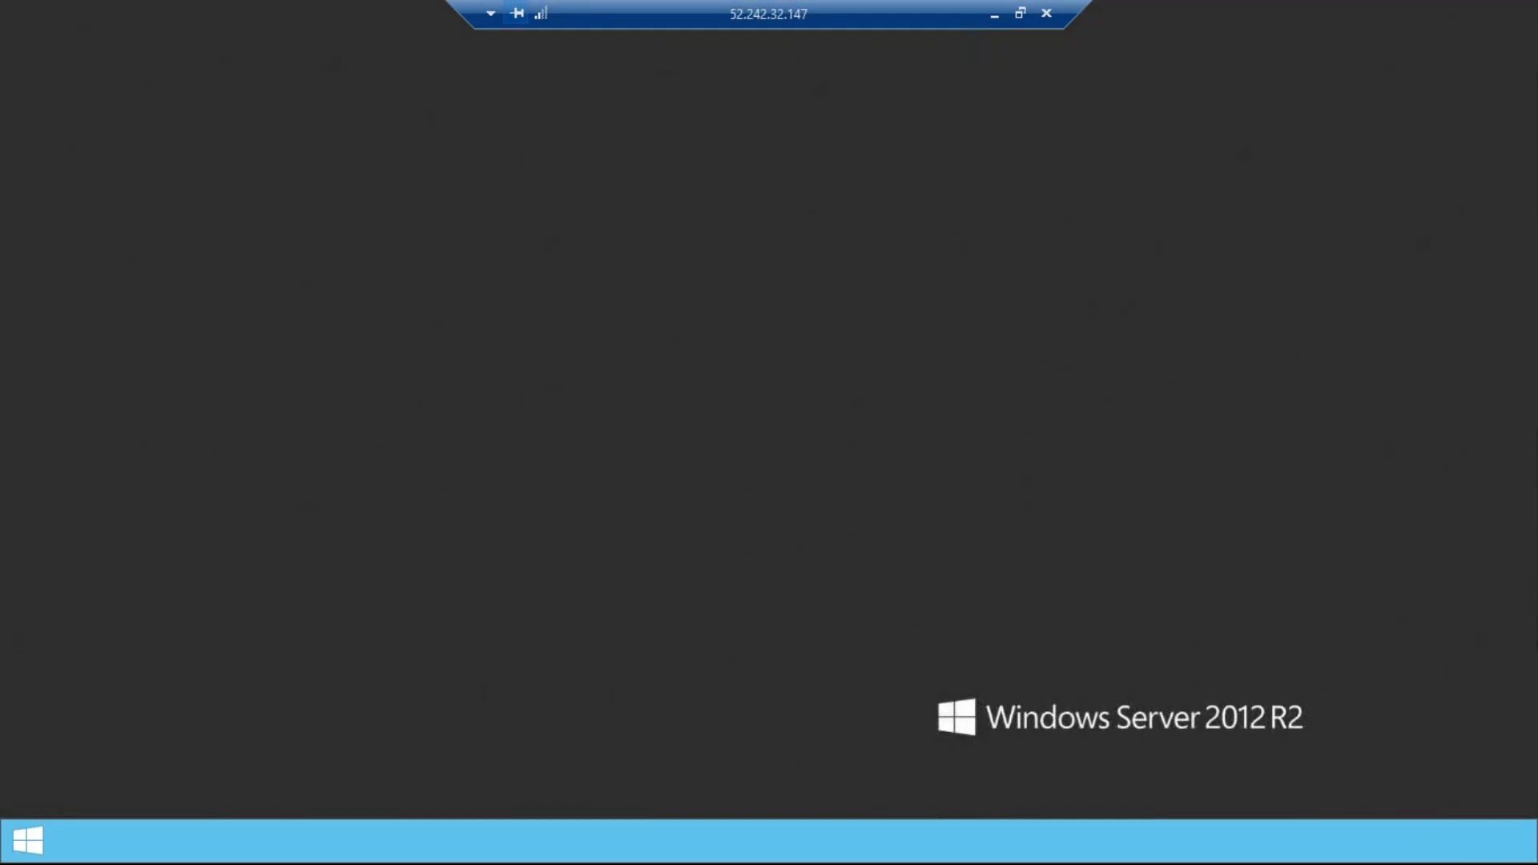
- Open Server Manager from the taskbar of the 52.242.32.147 remote desktop
left_click(92, 841)
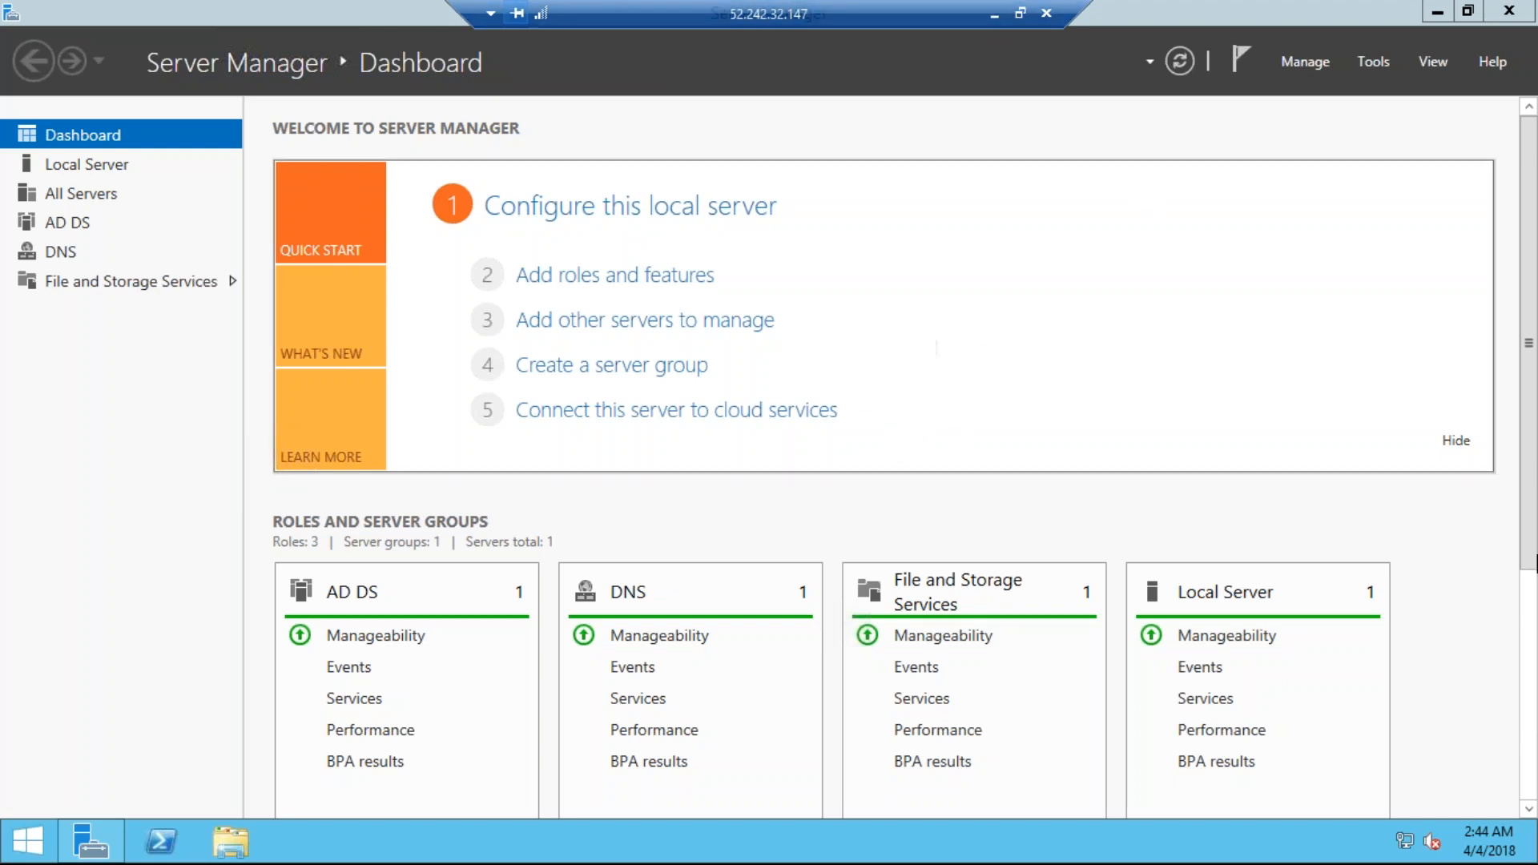
- Shut down the 52.242.32.147 domain server from the Start right-click menu, accepting the default reason
scroll(1528, 709, "down", 2)
scroll(1528, 713, "down", 5)
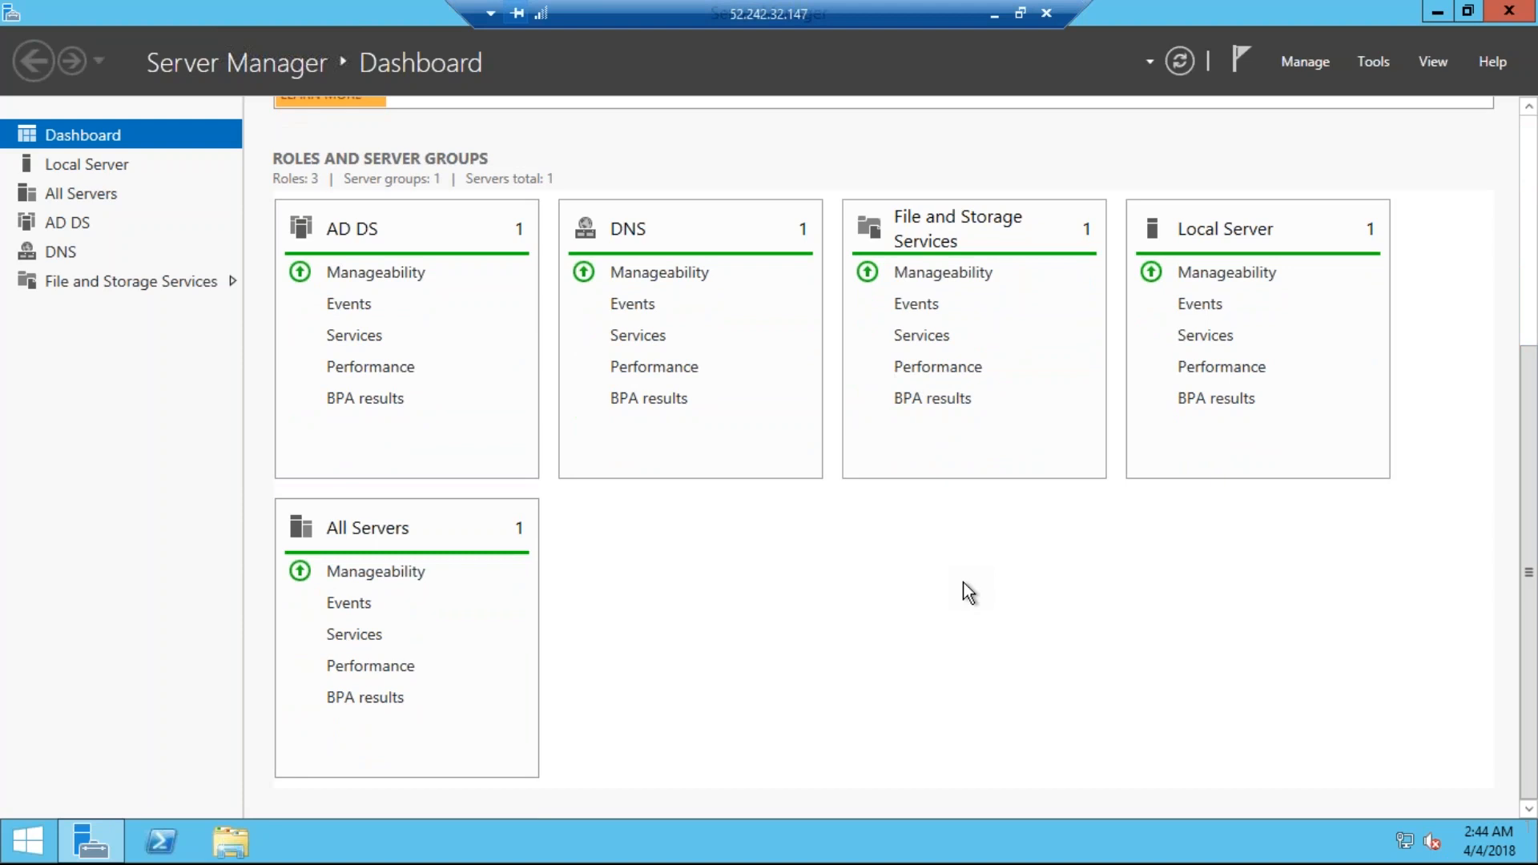
right_click(46, 838)
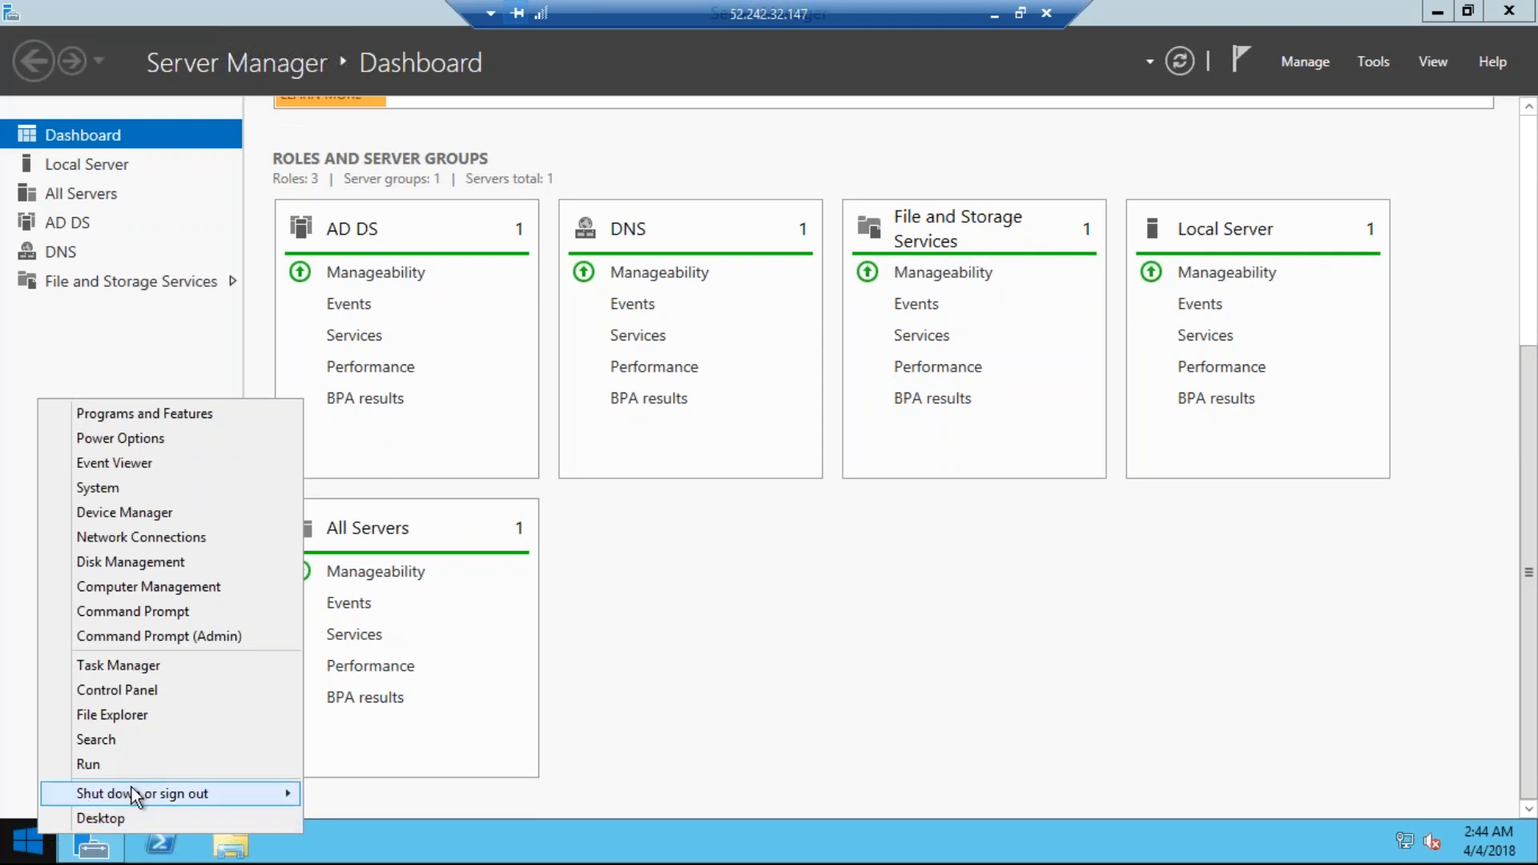
mouse_move(133, 791)
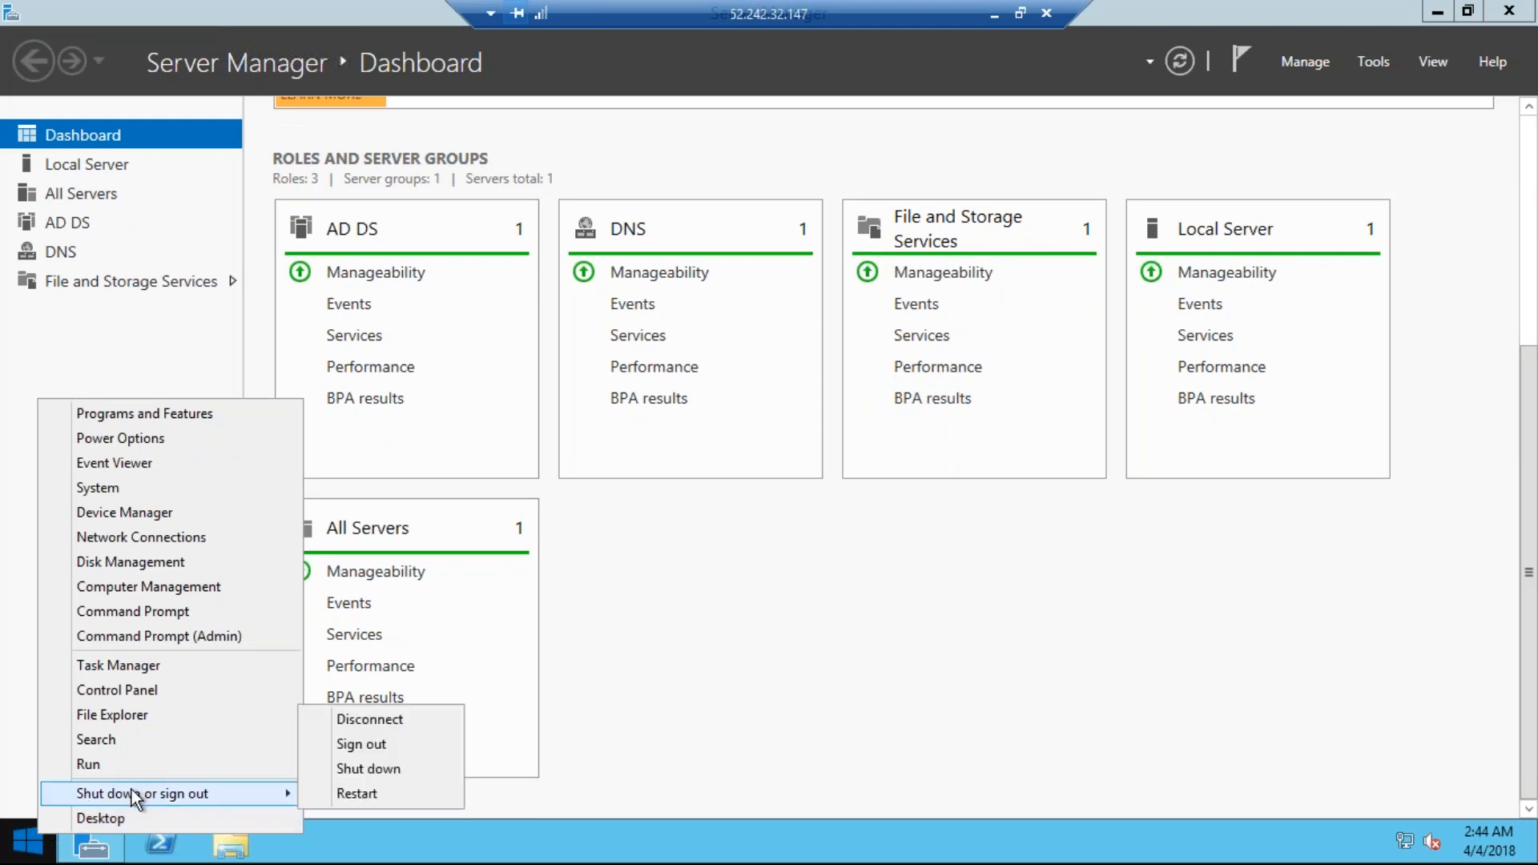
left_click(384, 771)
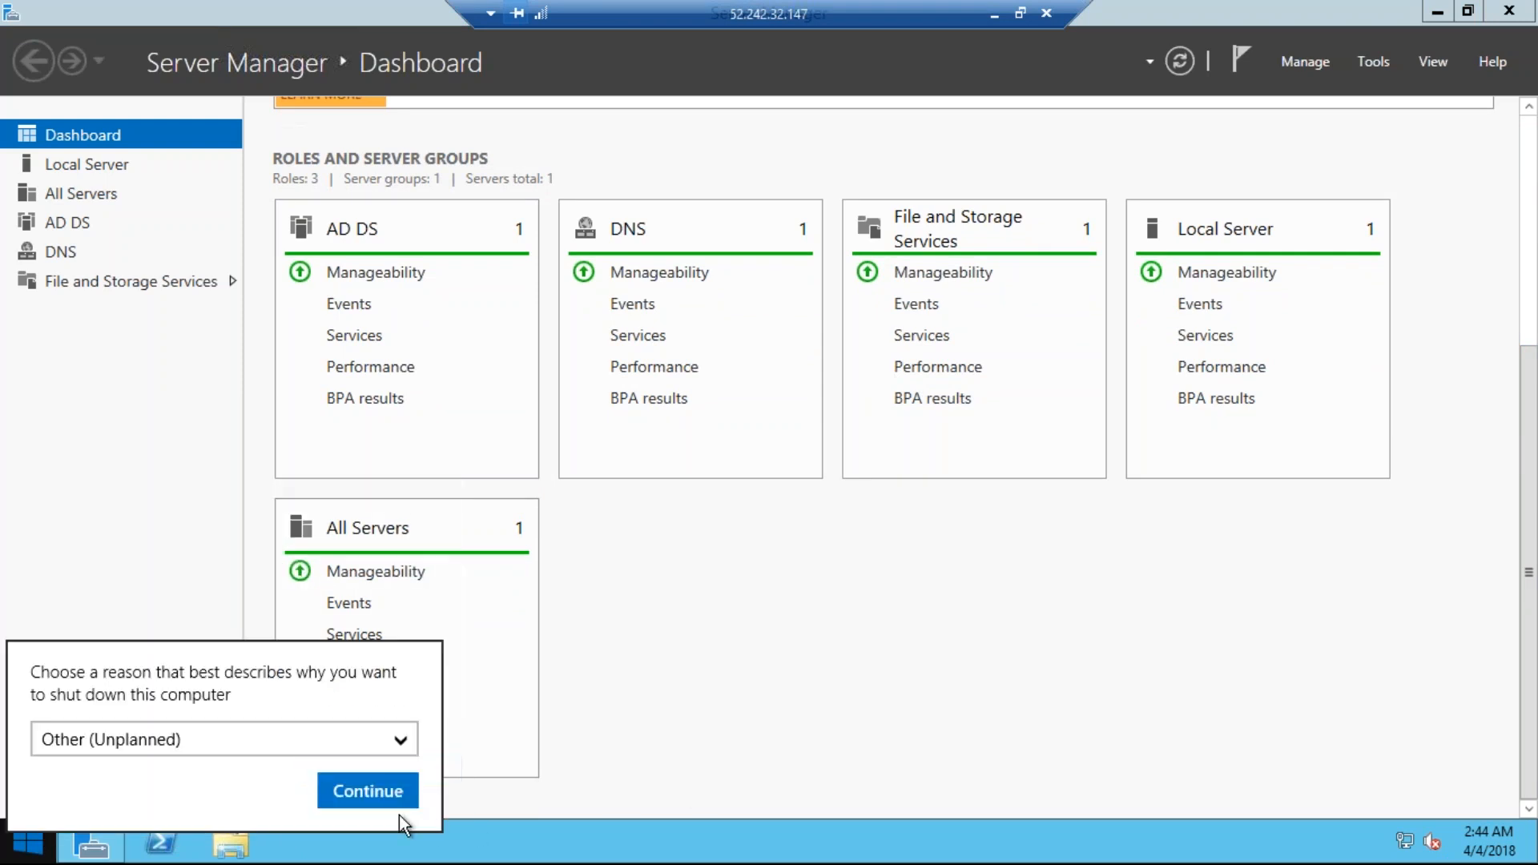
left_click(386, 796)
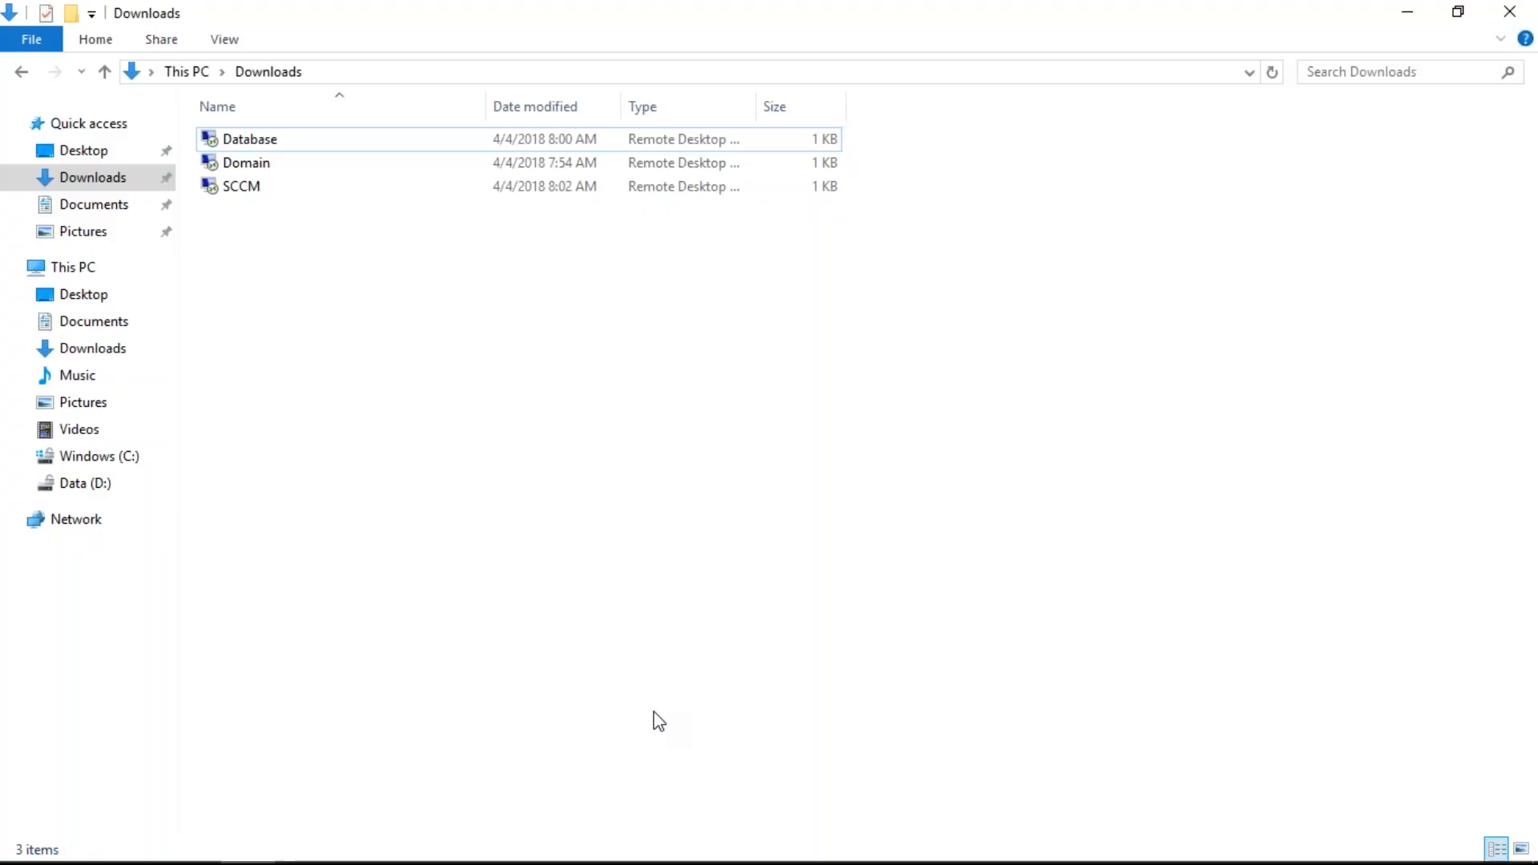
mouse_move(250, 858)
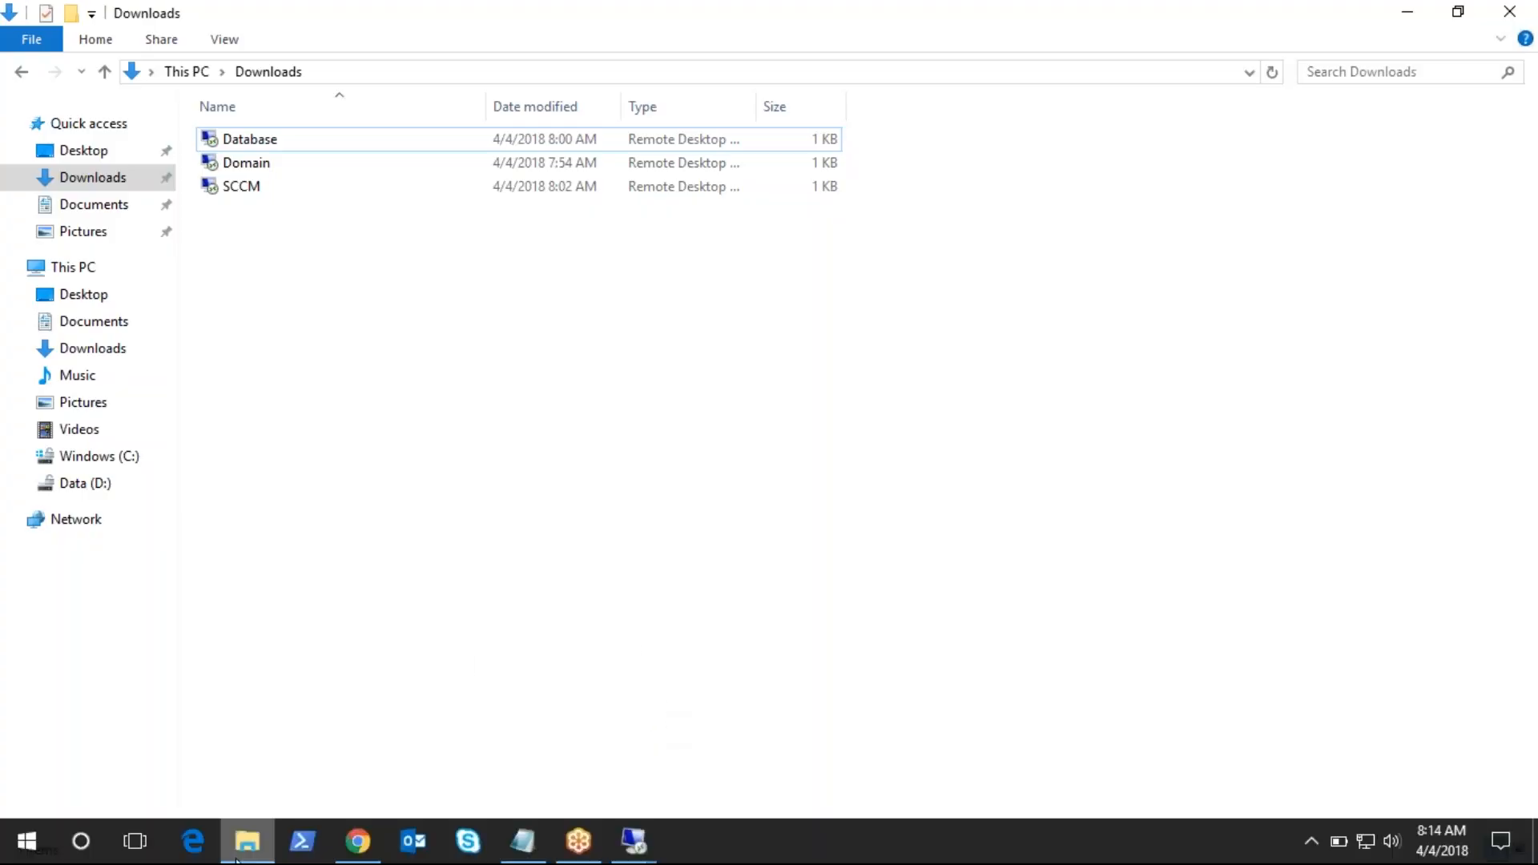
left_click(346, 849)
- Look up the Domain VM's private IP 10.0.0.4 under Networking in Azure, then open Virtual networks
left_click(651, 410)
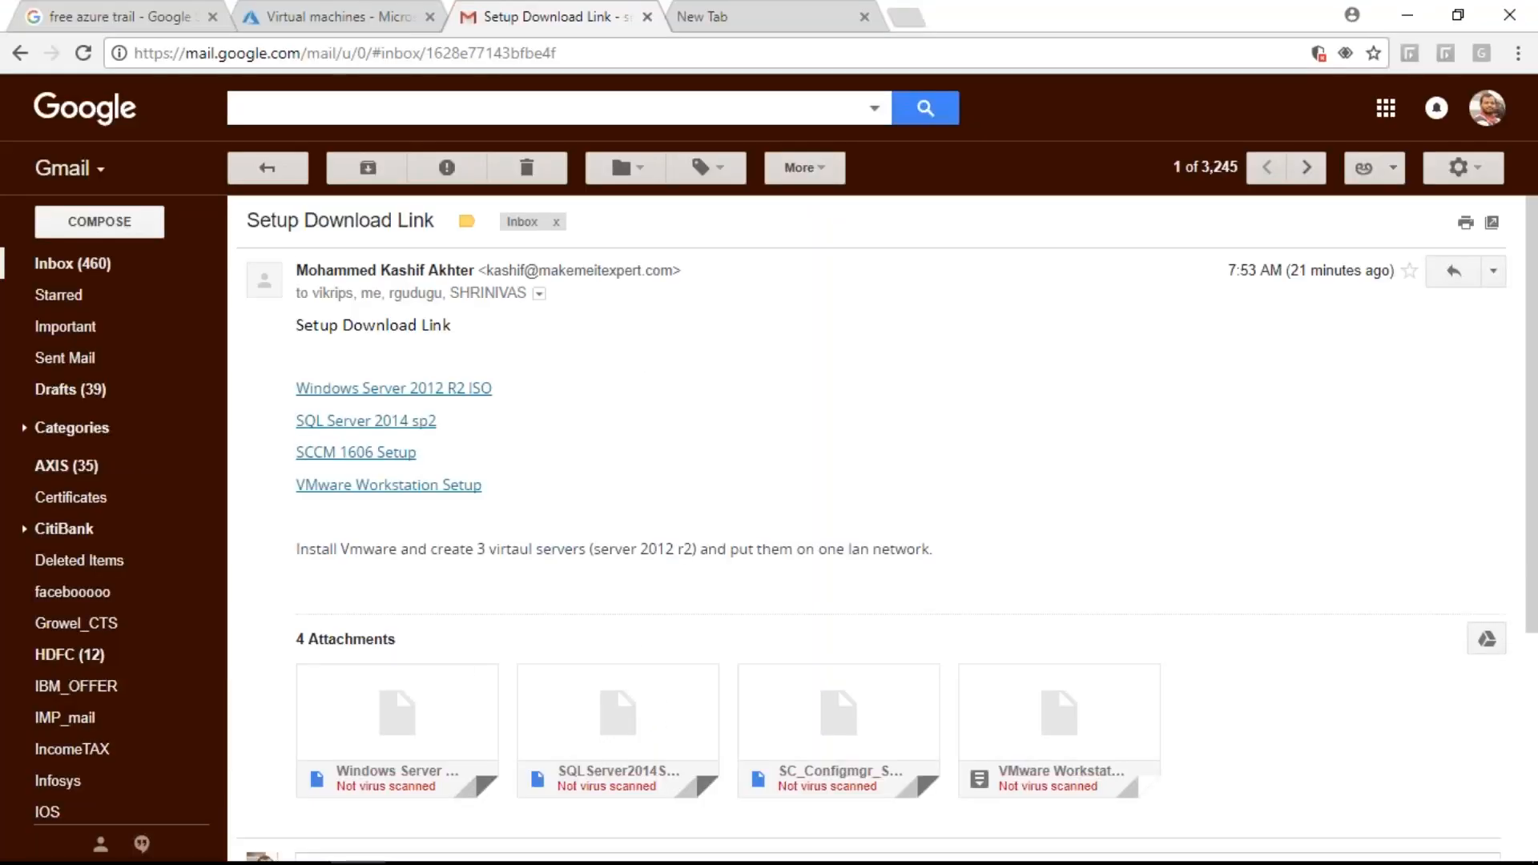
left_click(324, 19)
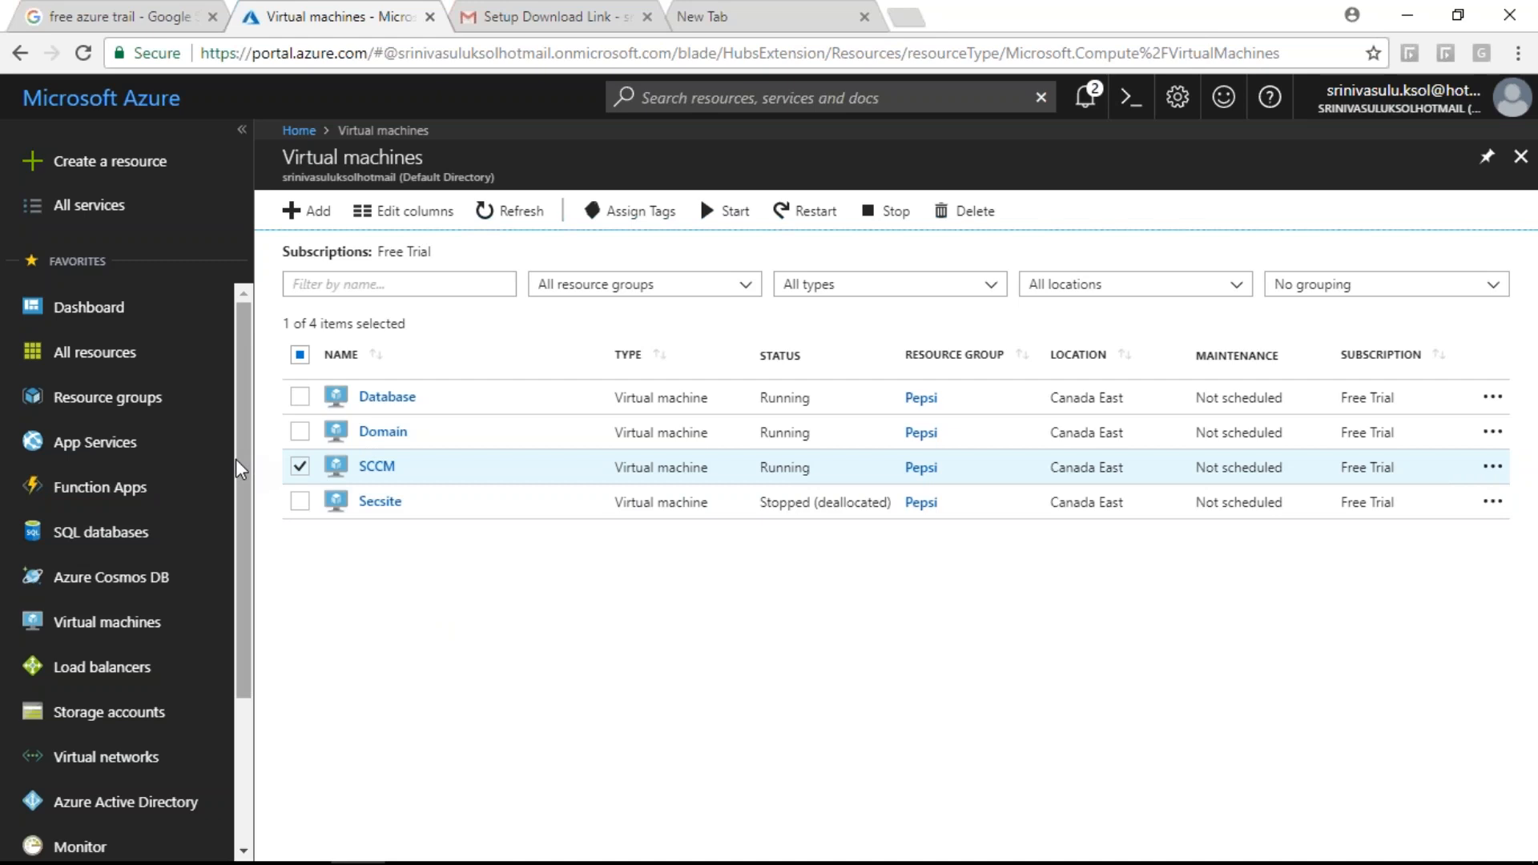
left_click(376, 434)
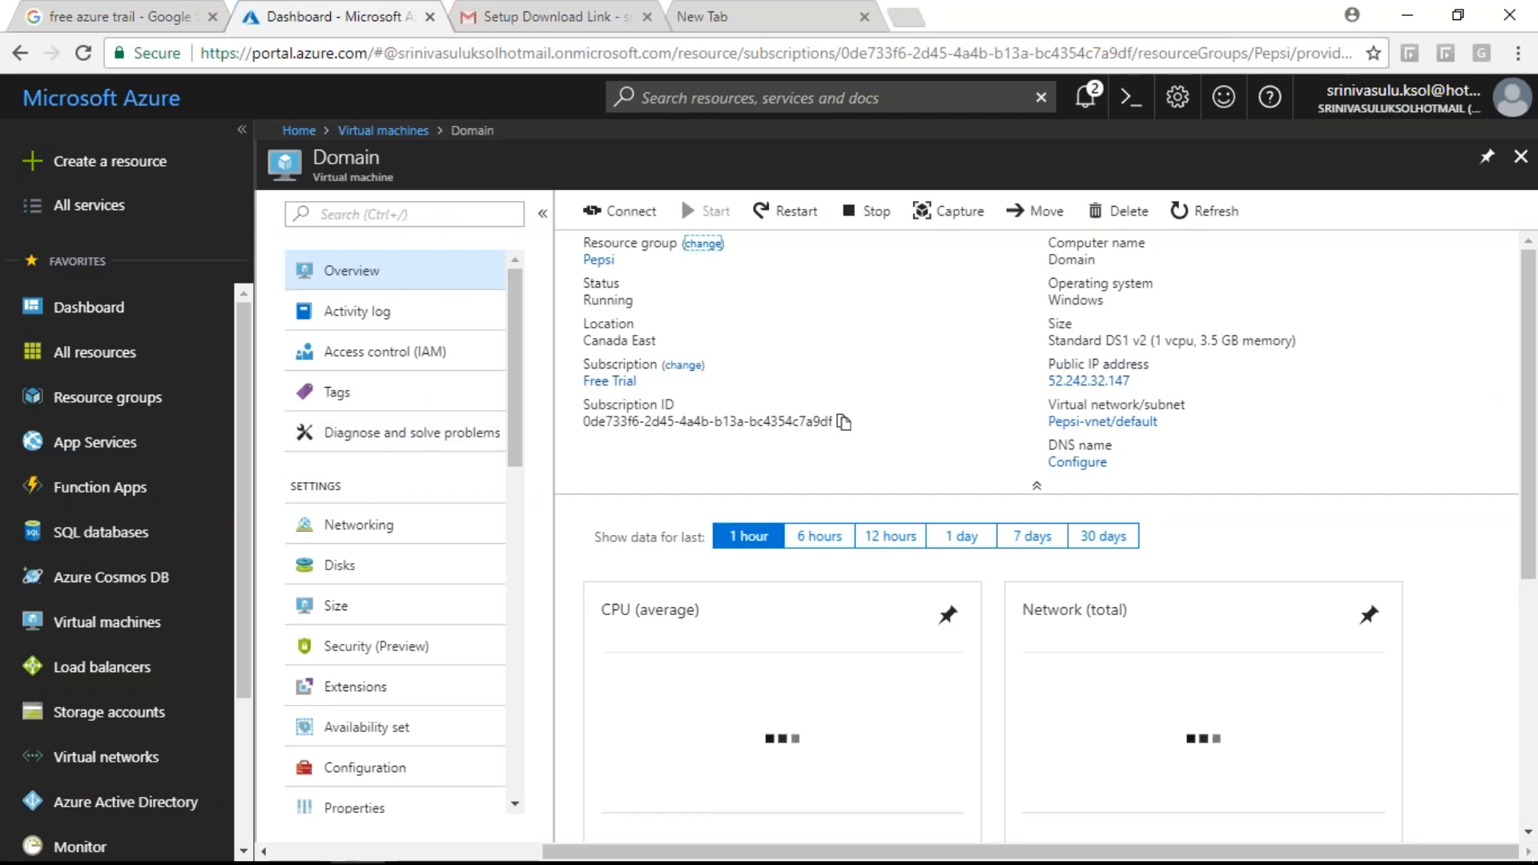
left_click(1142, 382)
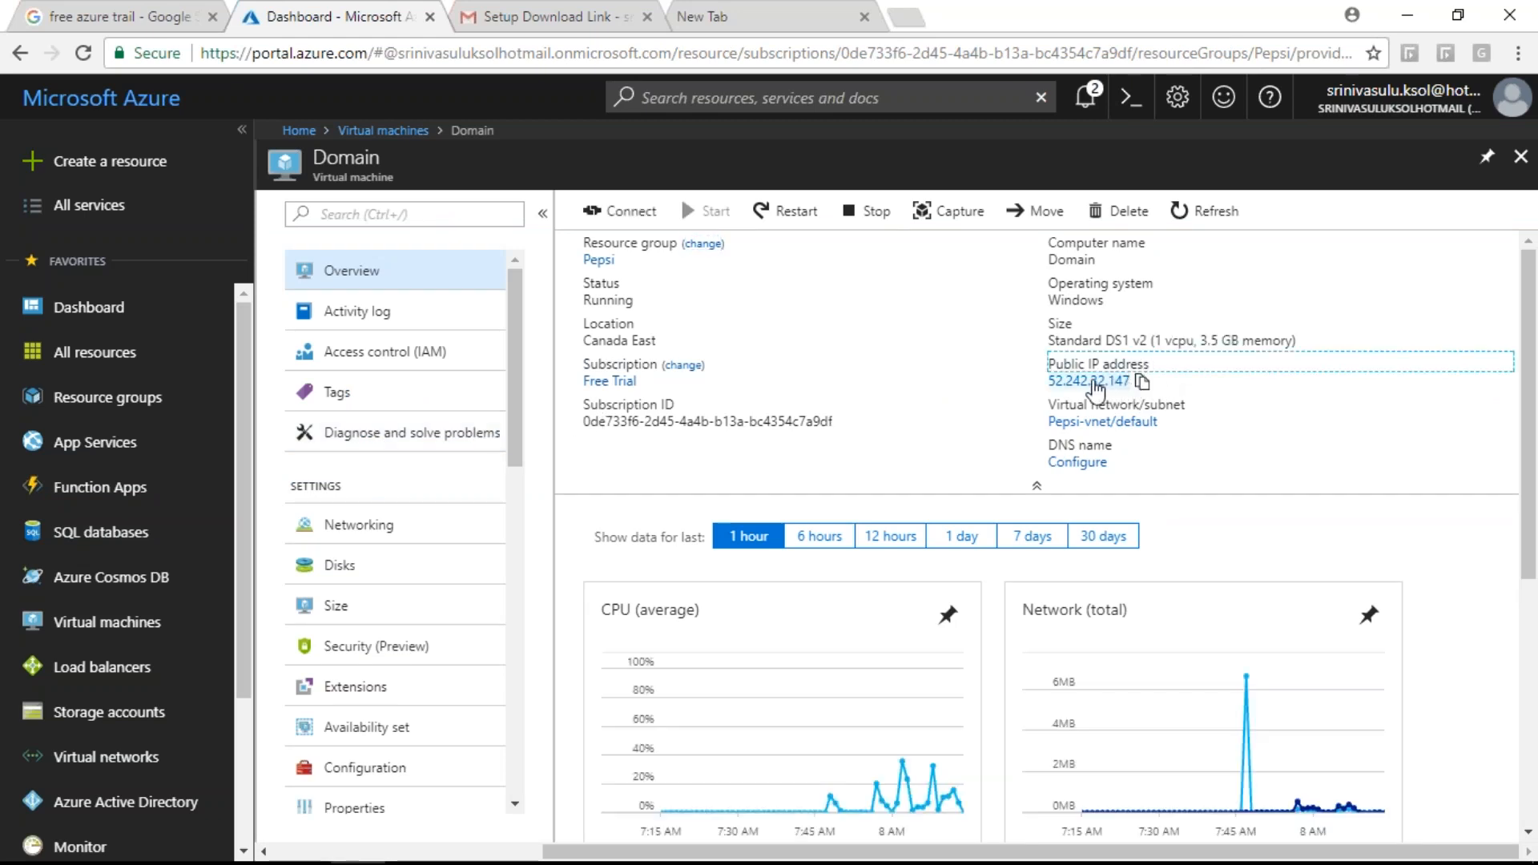
left_click(926, 371)
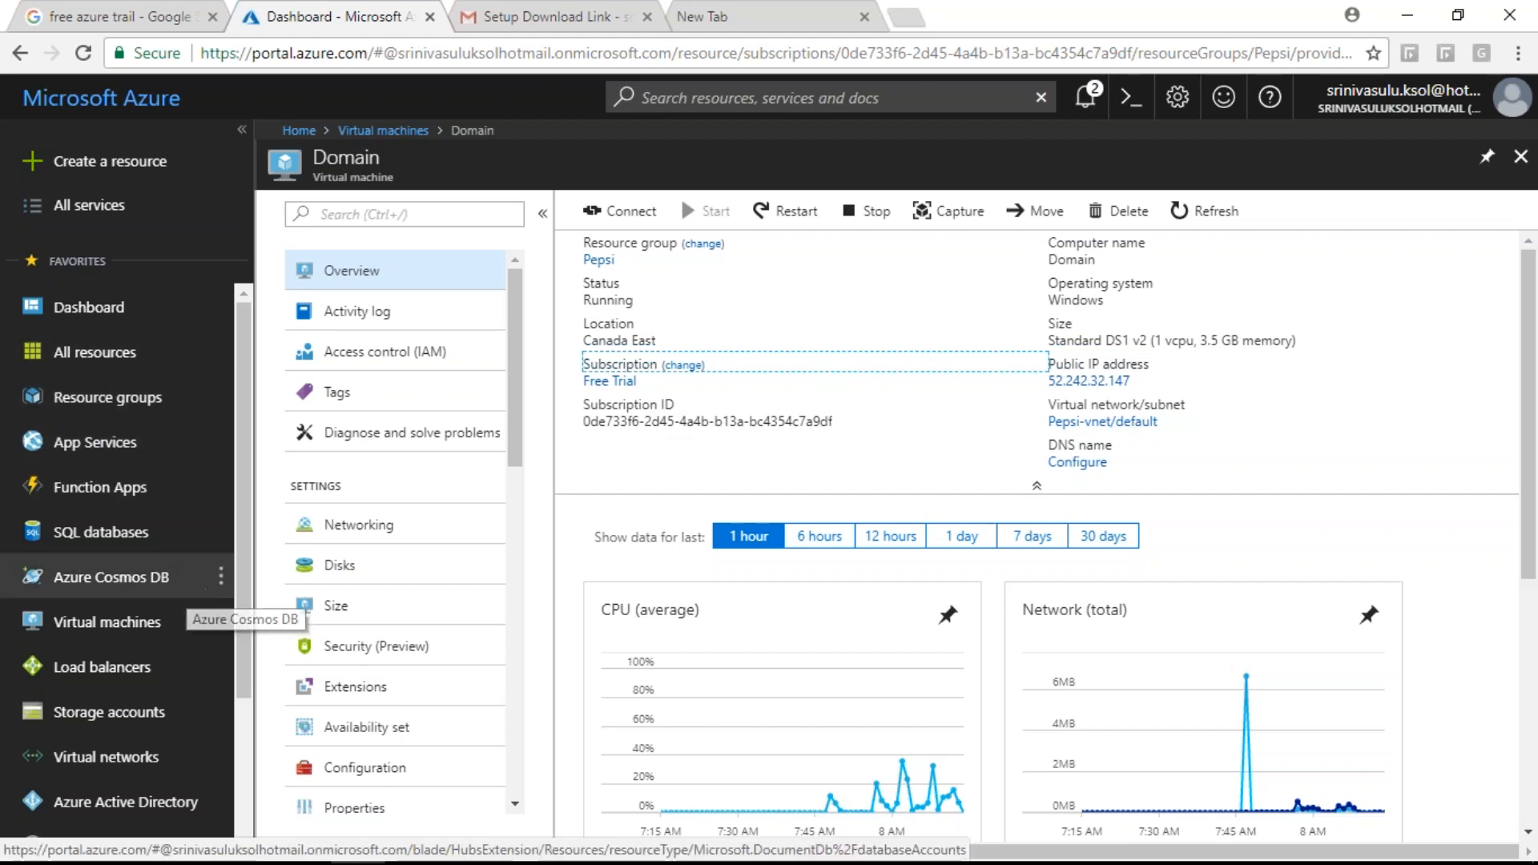
left_click(362, 528)
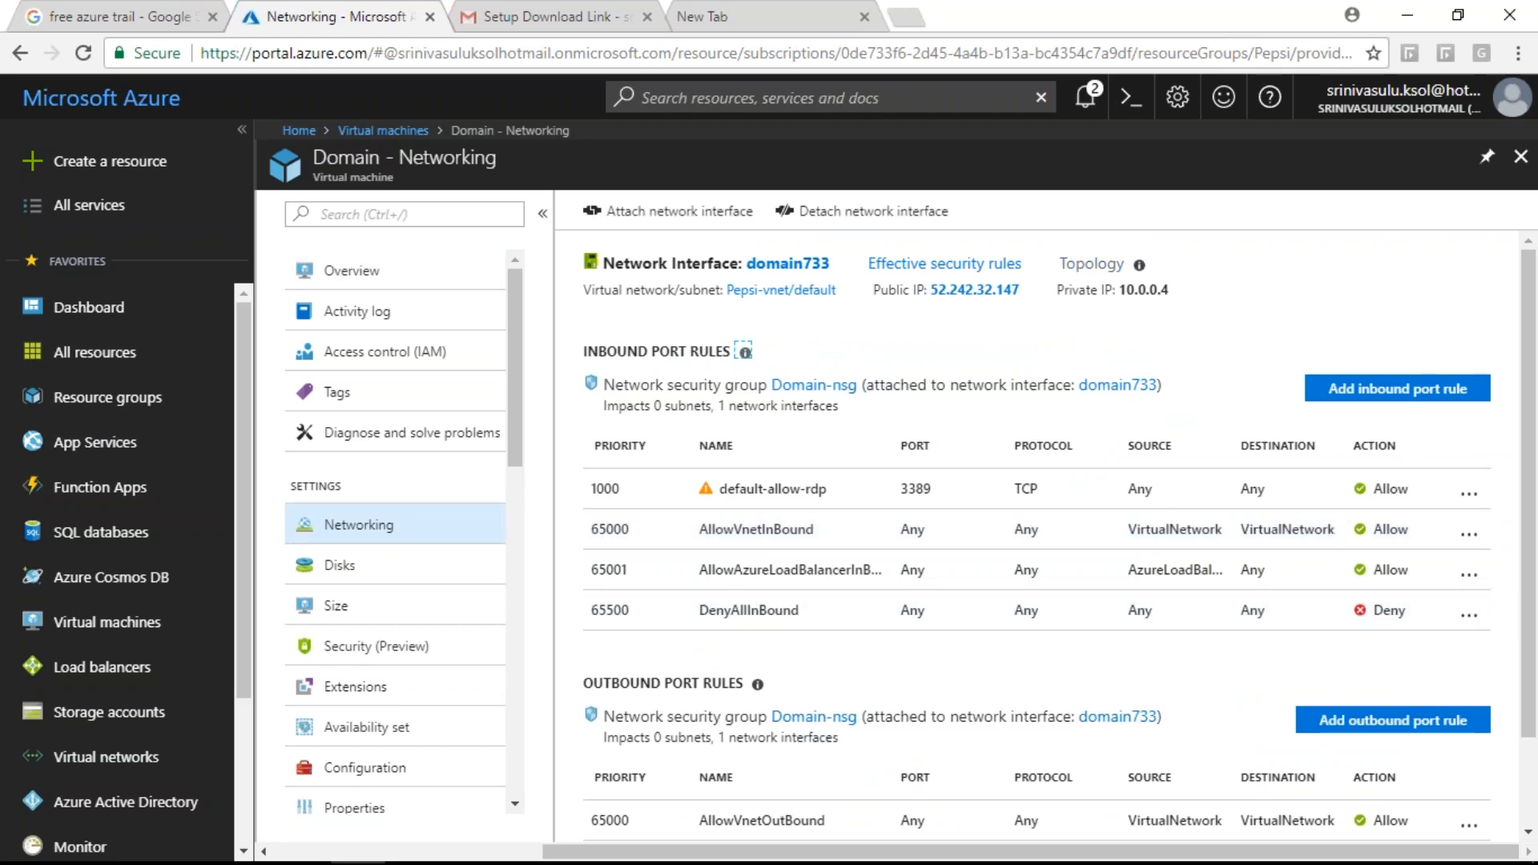
left_click_drag(1170, 288, 1121, 293)
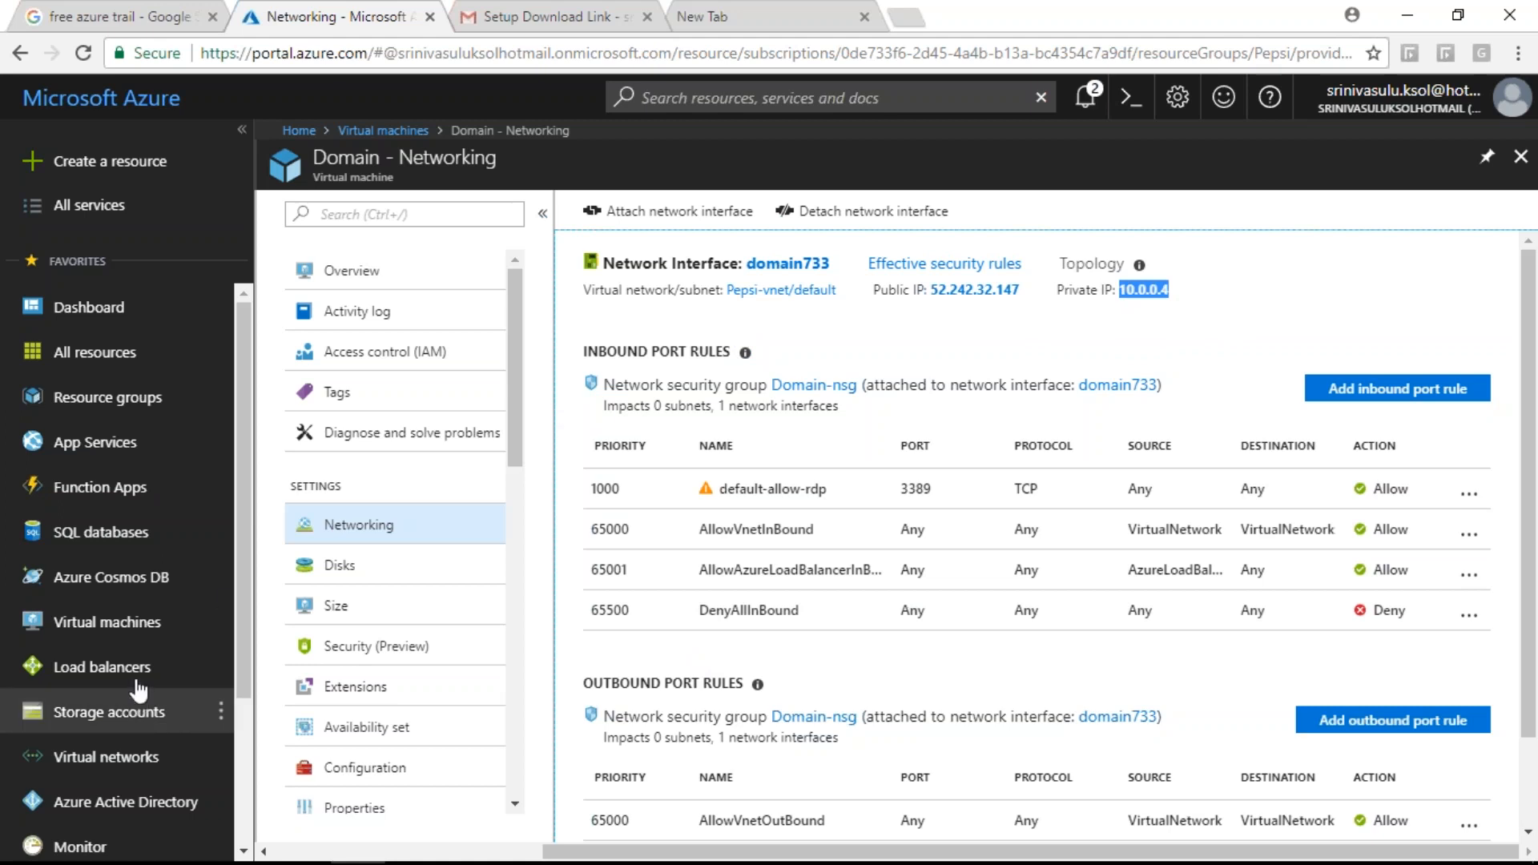
scroll(137, 624, "down", 2)
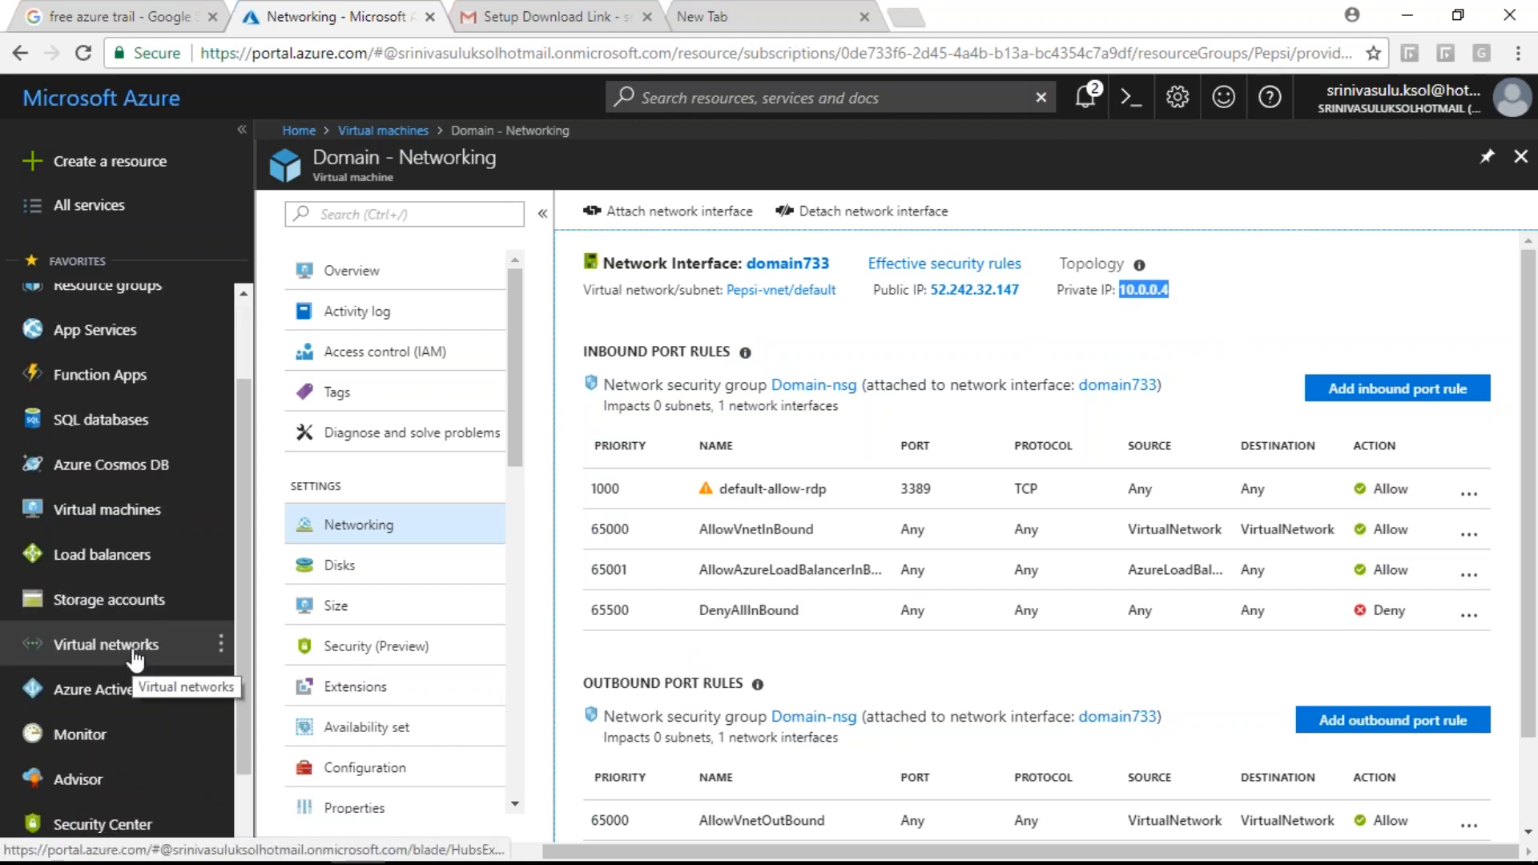
left_click(134, 653)
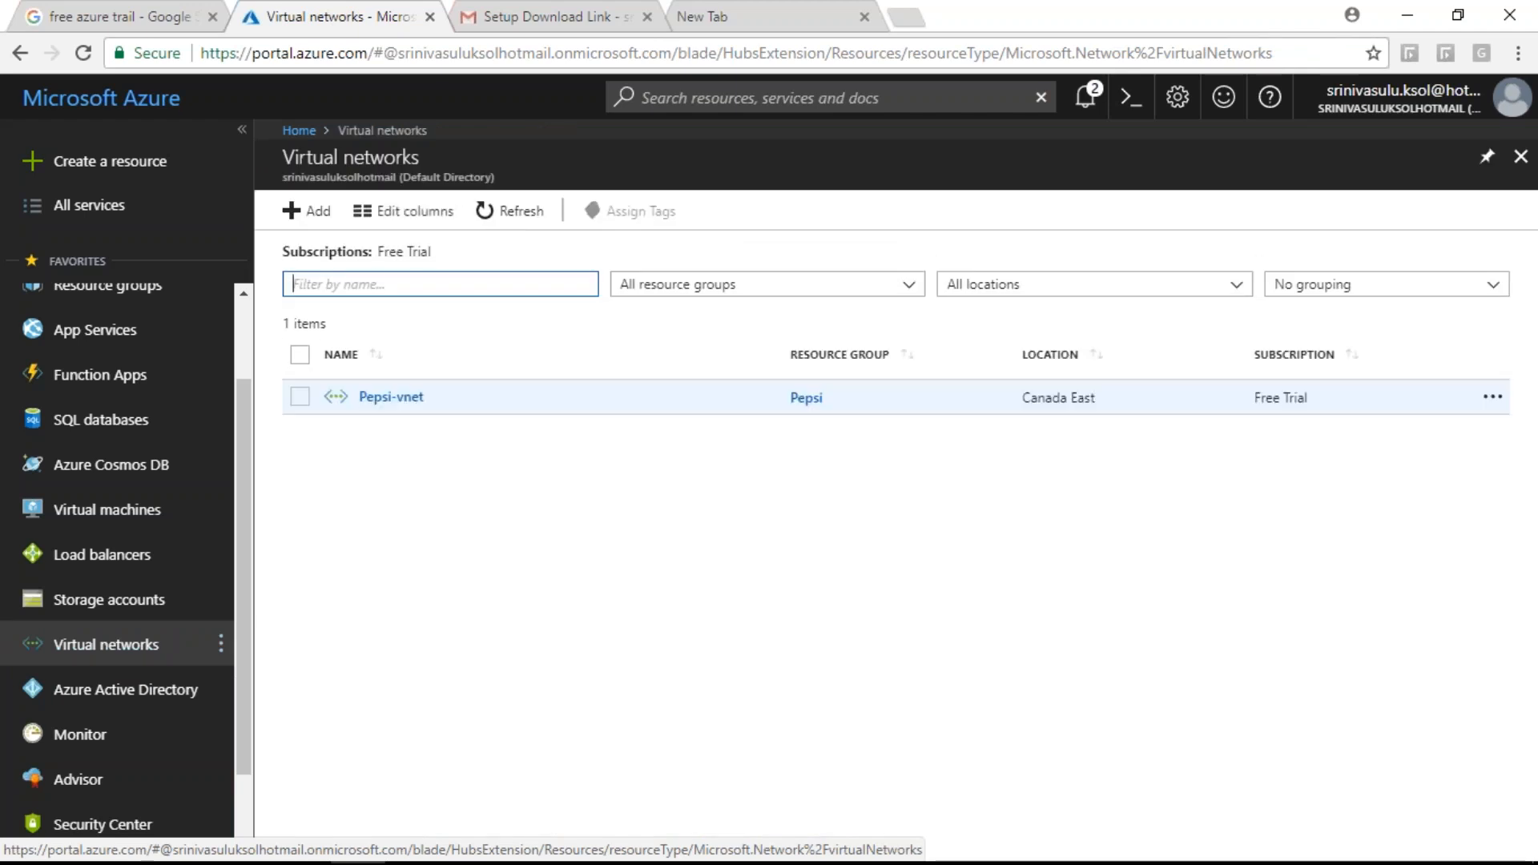
- Switch Pepsi-vnet's DNS servers to Custom, add 10.0.0.4, and save
left_click(379, 405)
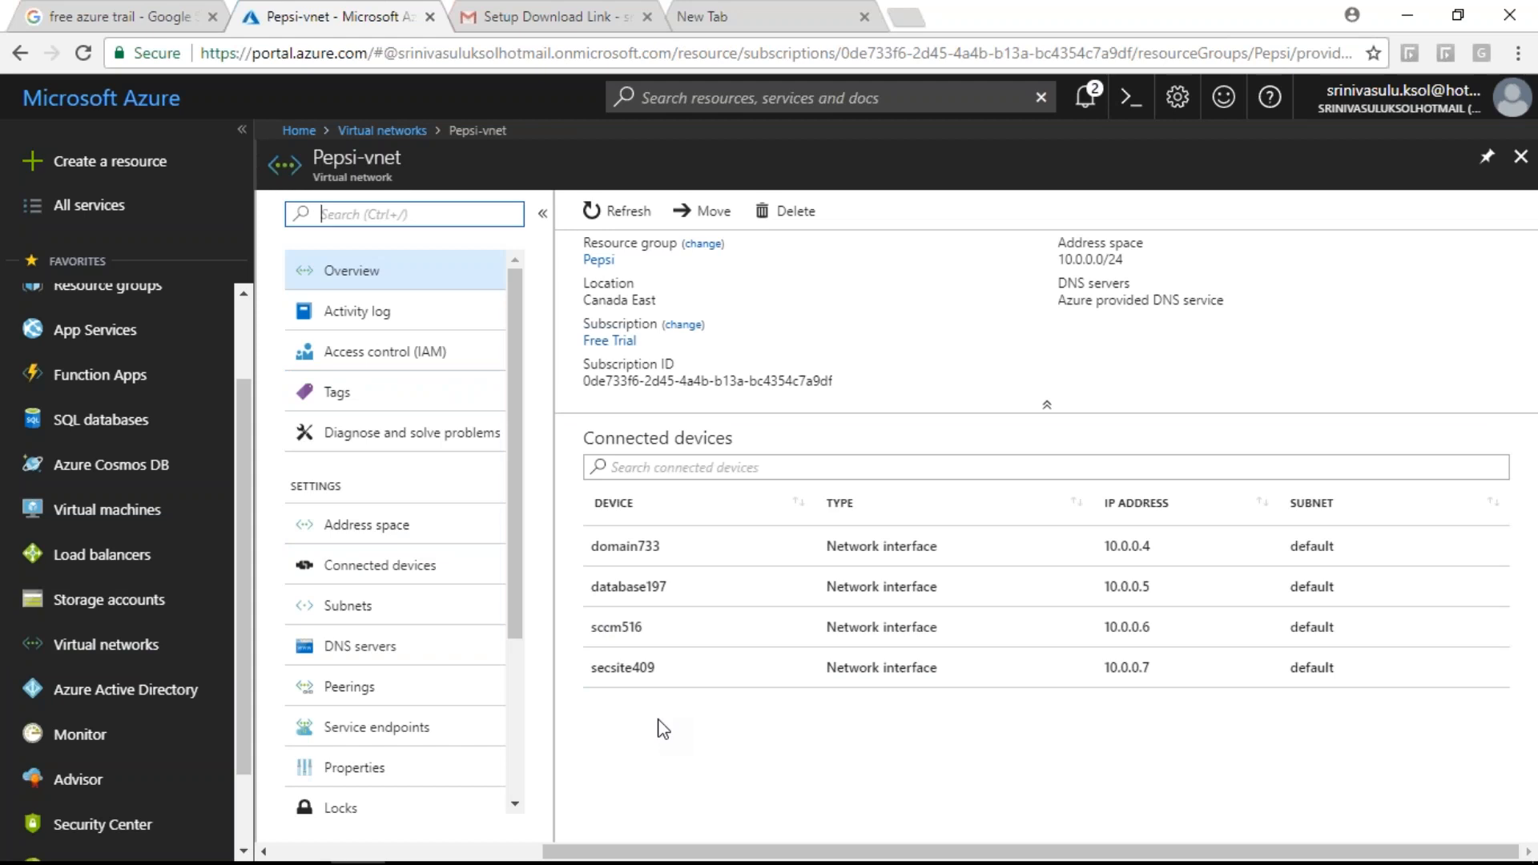
left_click(362, 647)
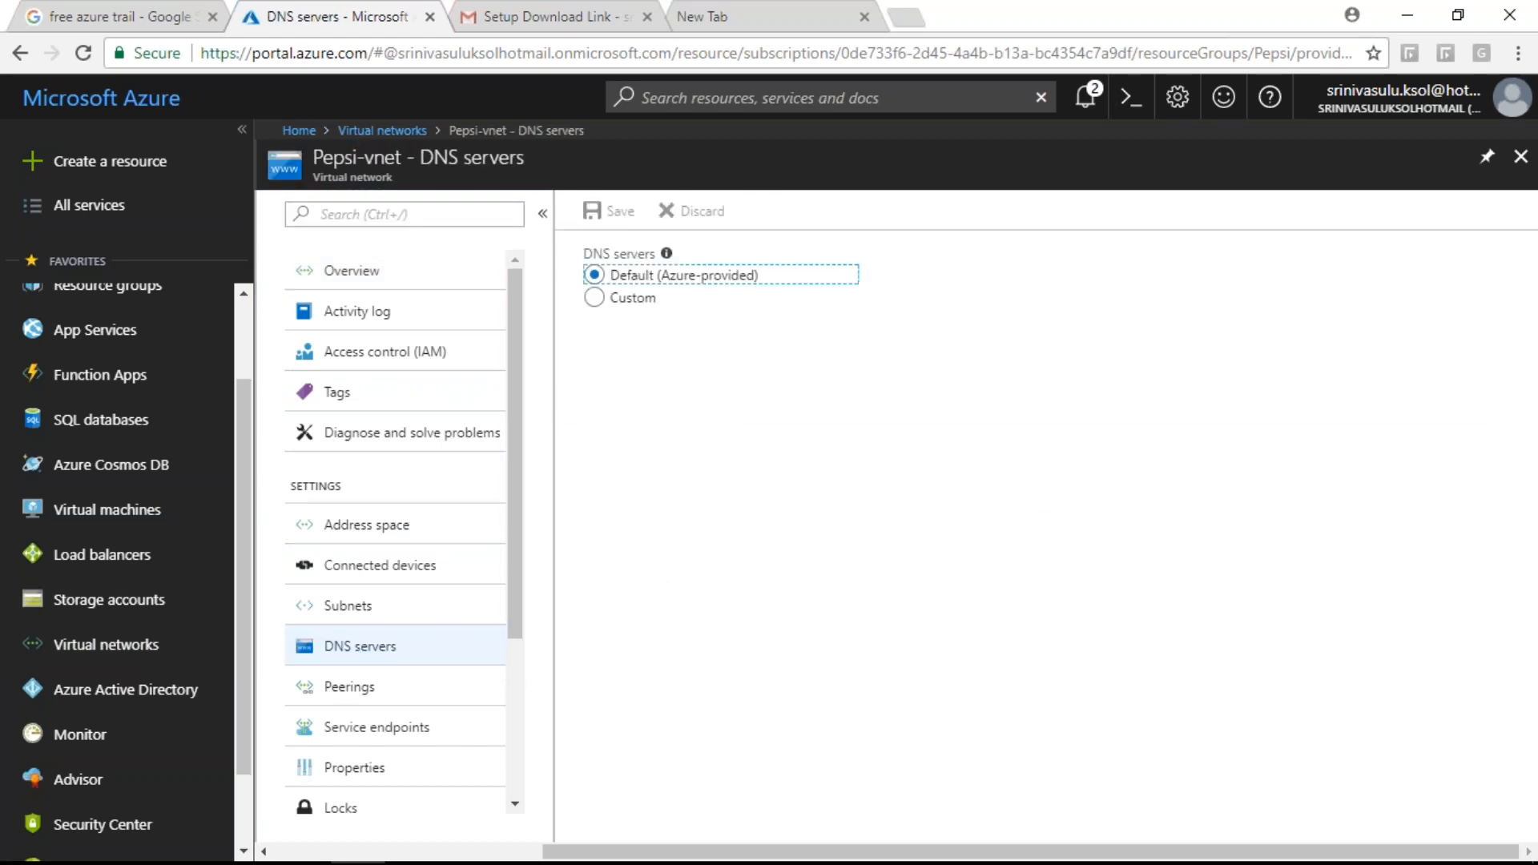
left_click(594, 299)
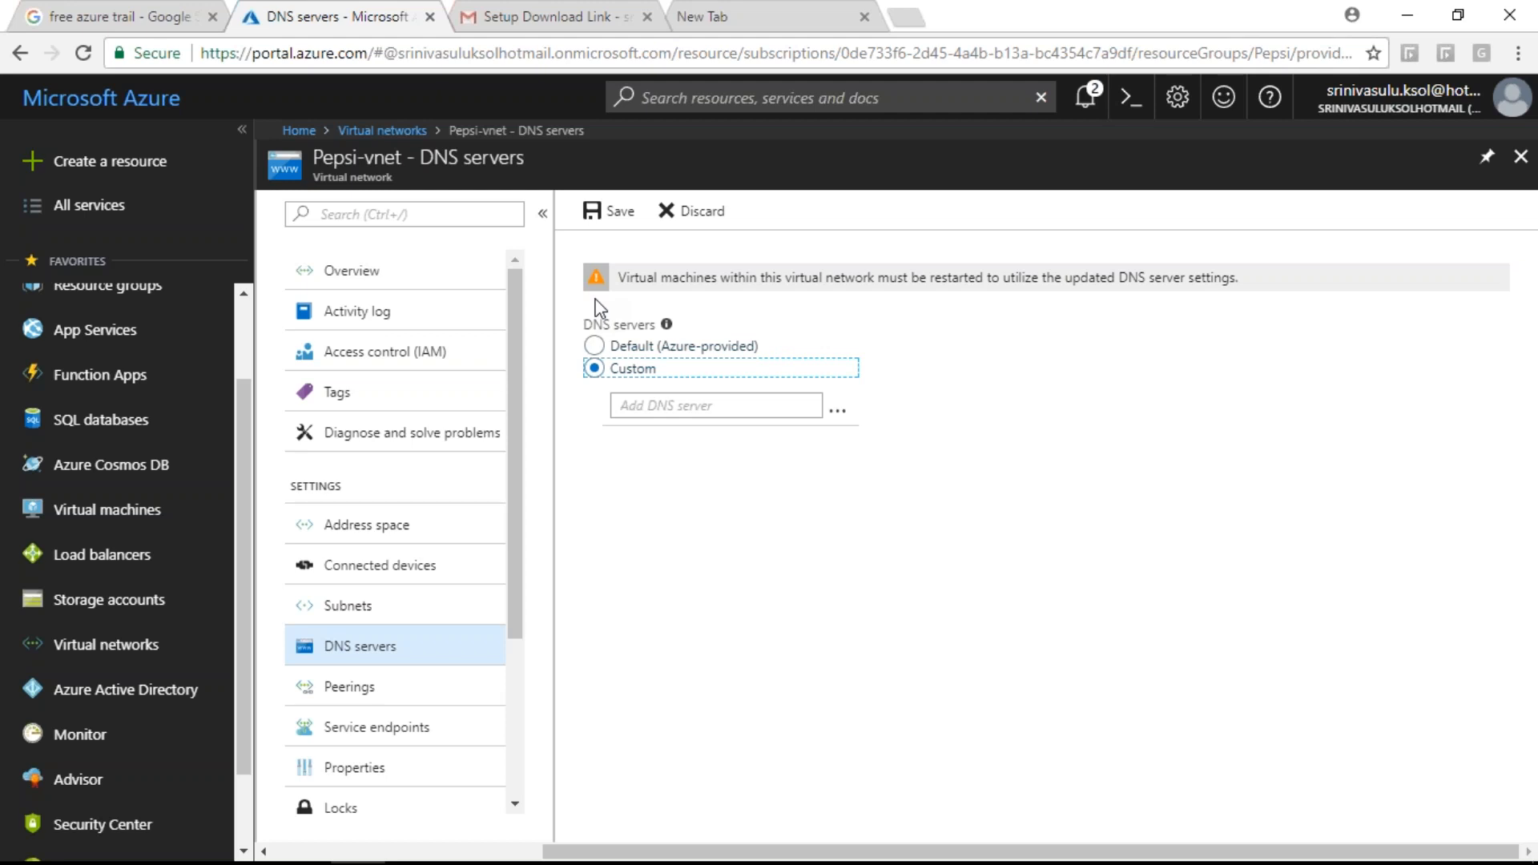
left_click(661, 403)
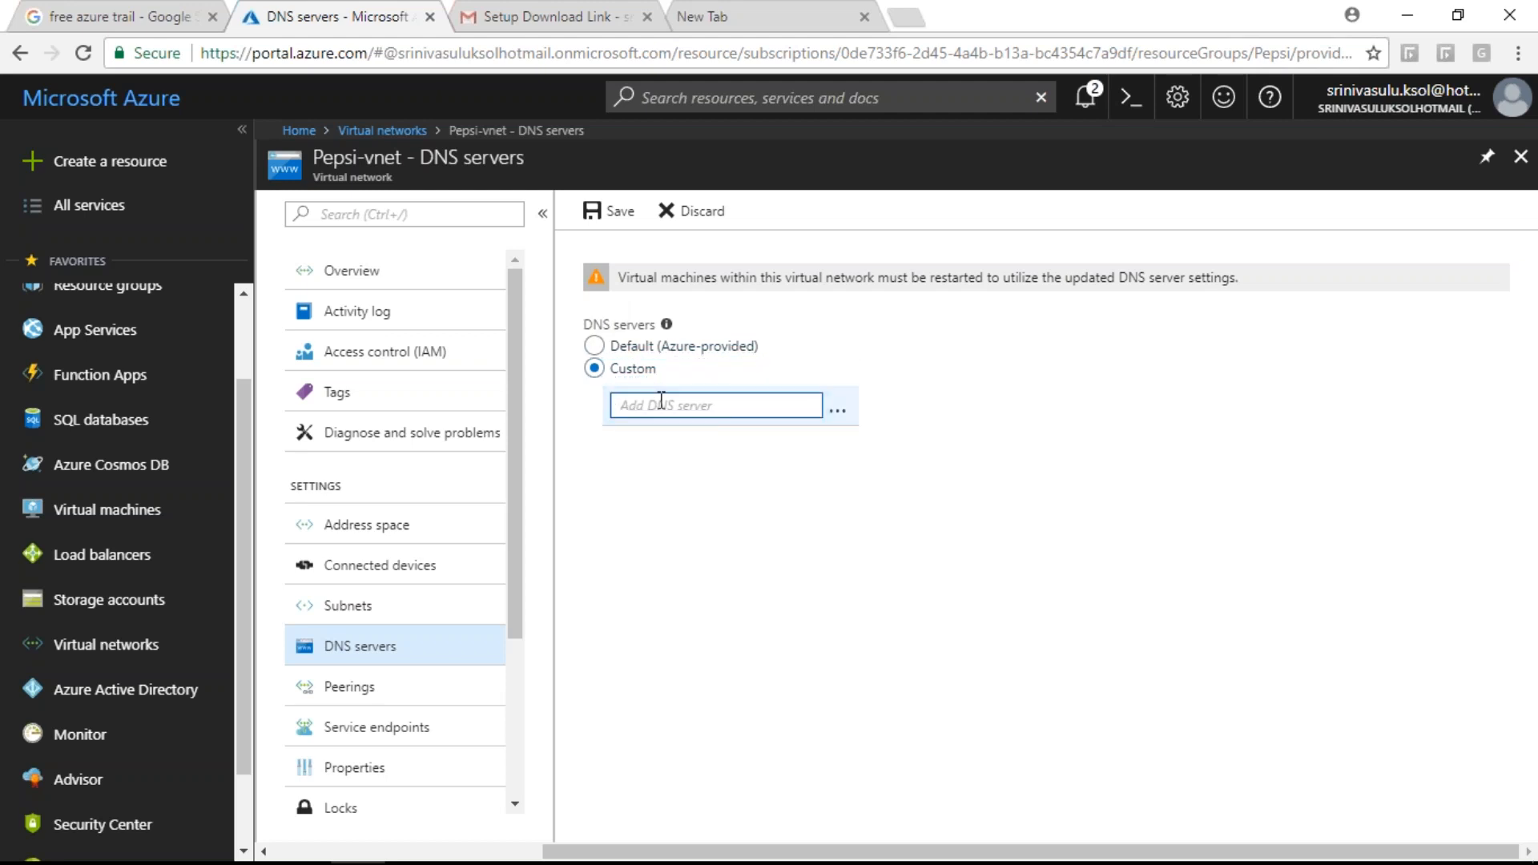
type("10.")
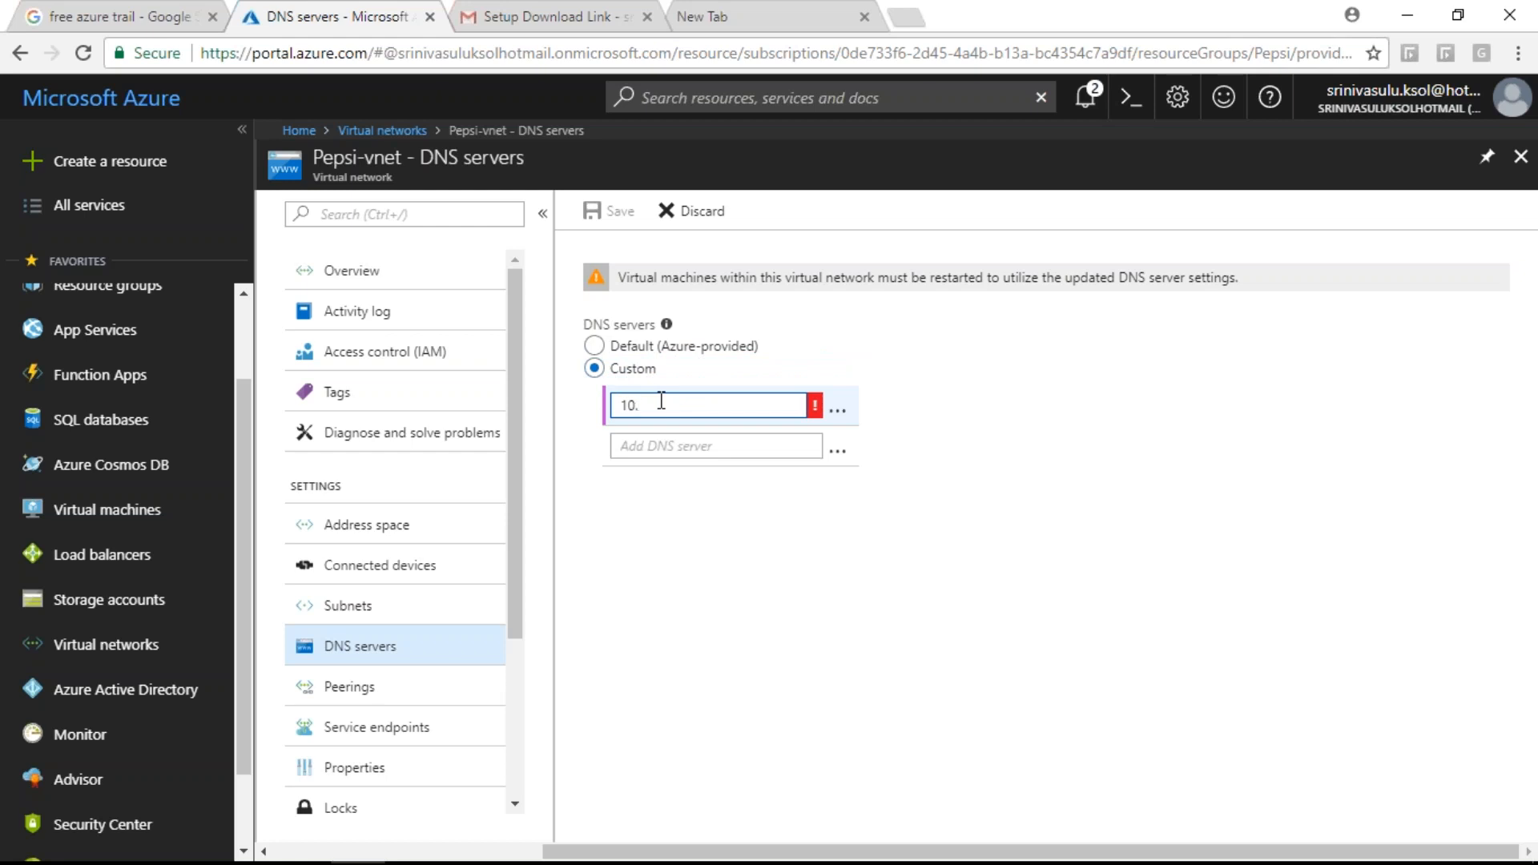
type("0.0.4")
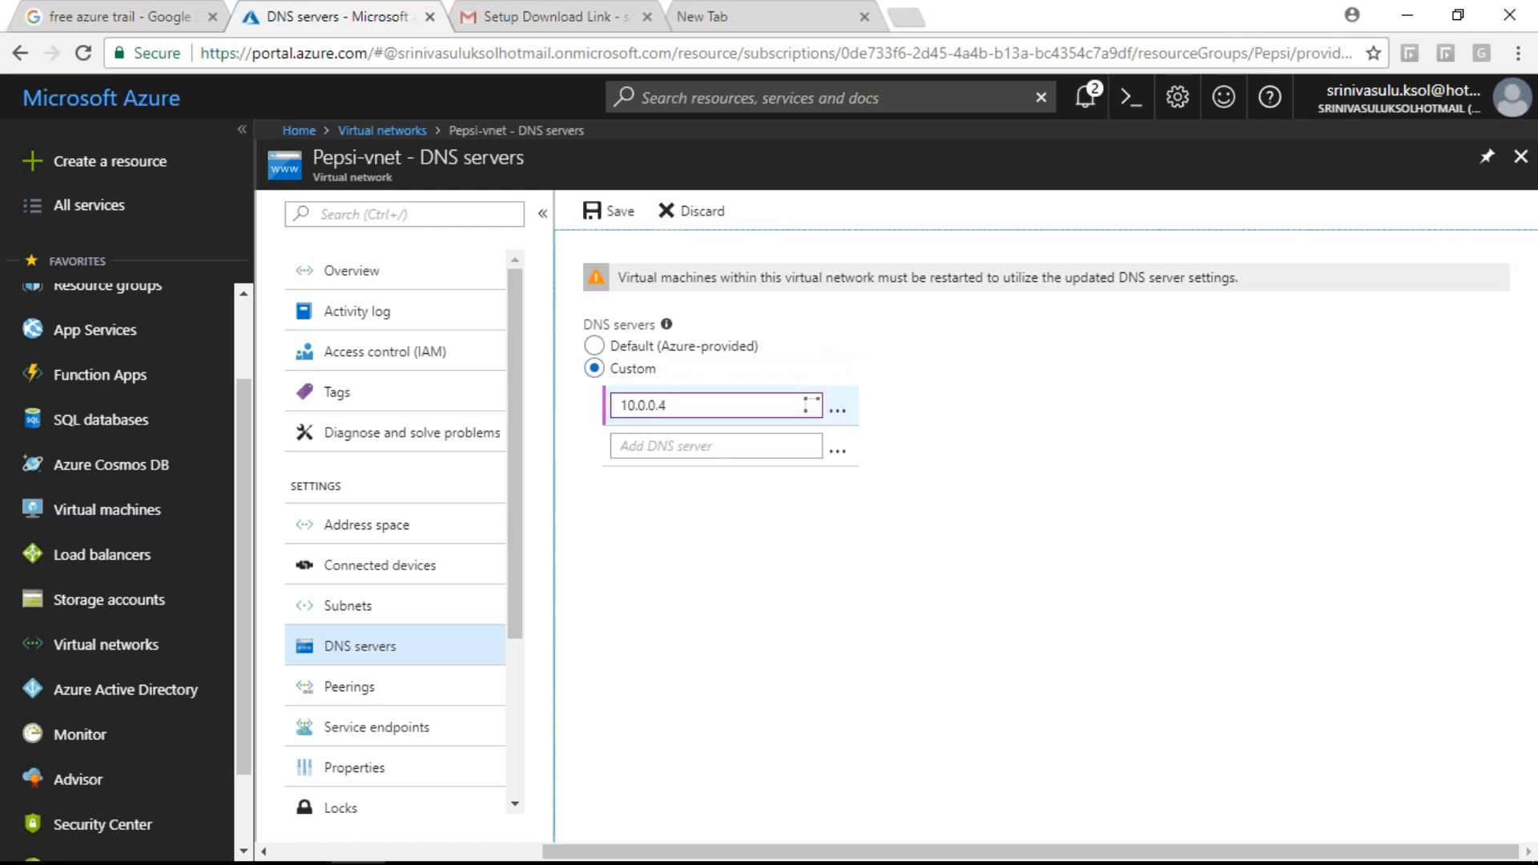
left_click(737, 600)
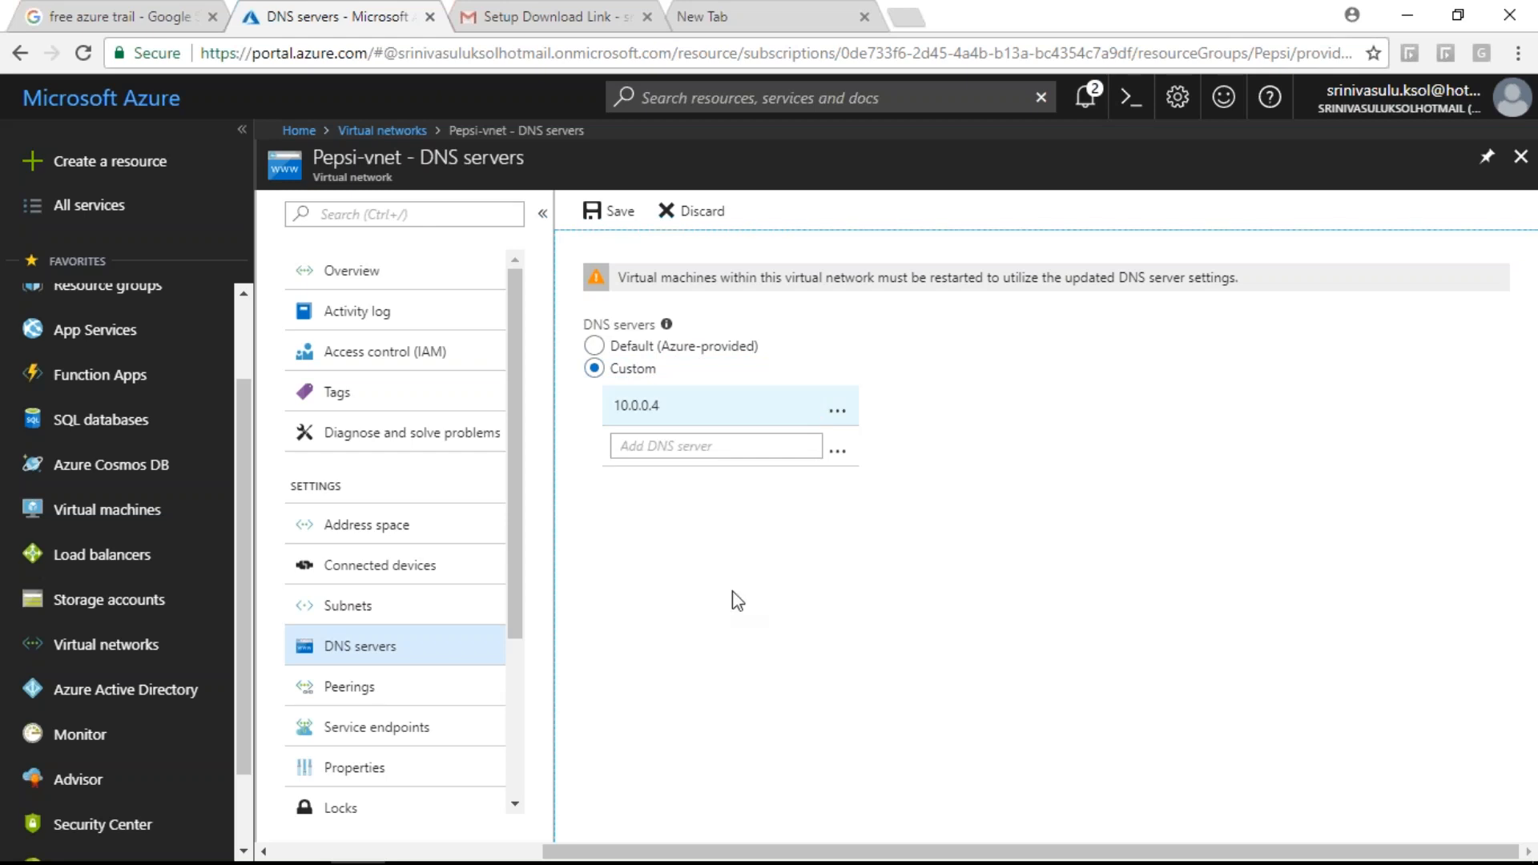
left_click(609, 211)
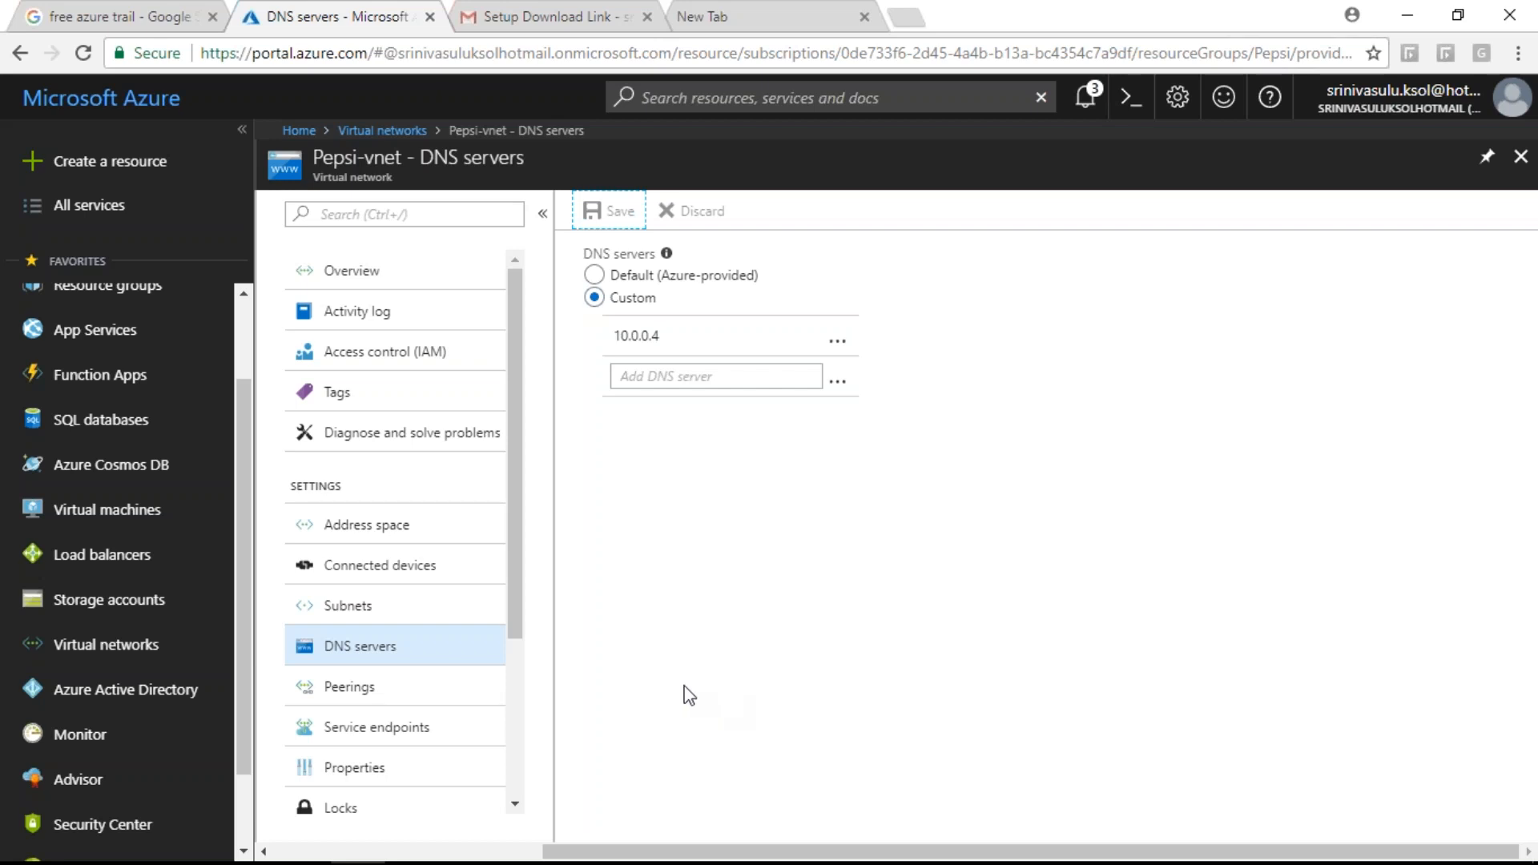
- Return to the virtual machines list and check recent notifications
scroll(170, 483, "up", 2)
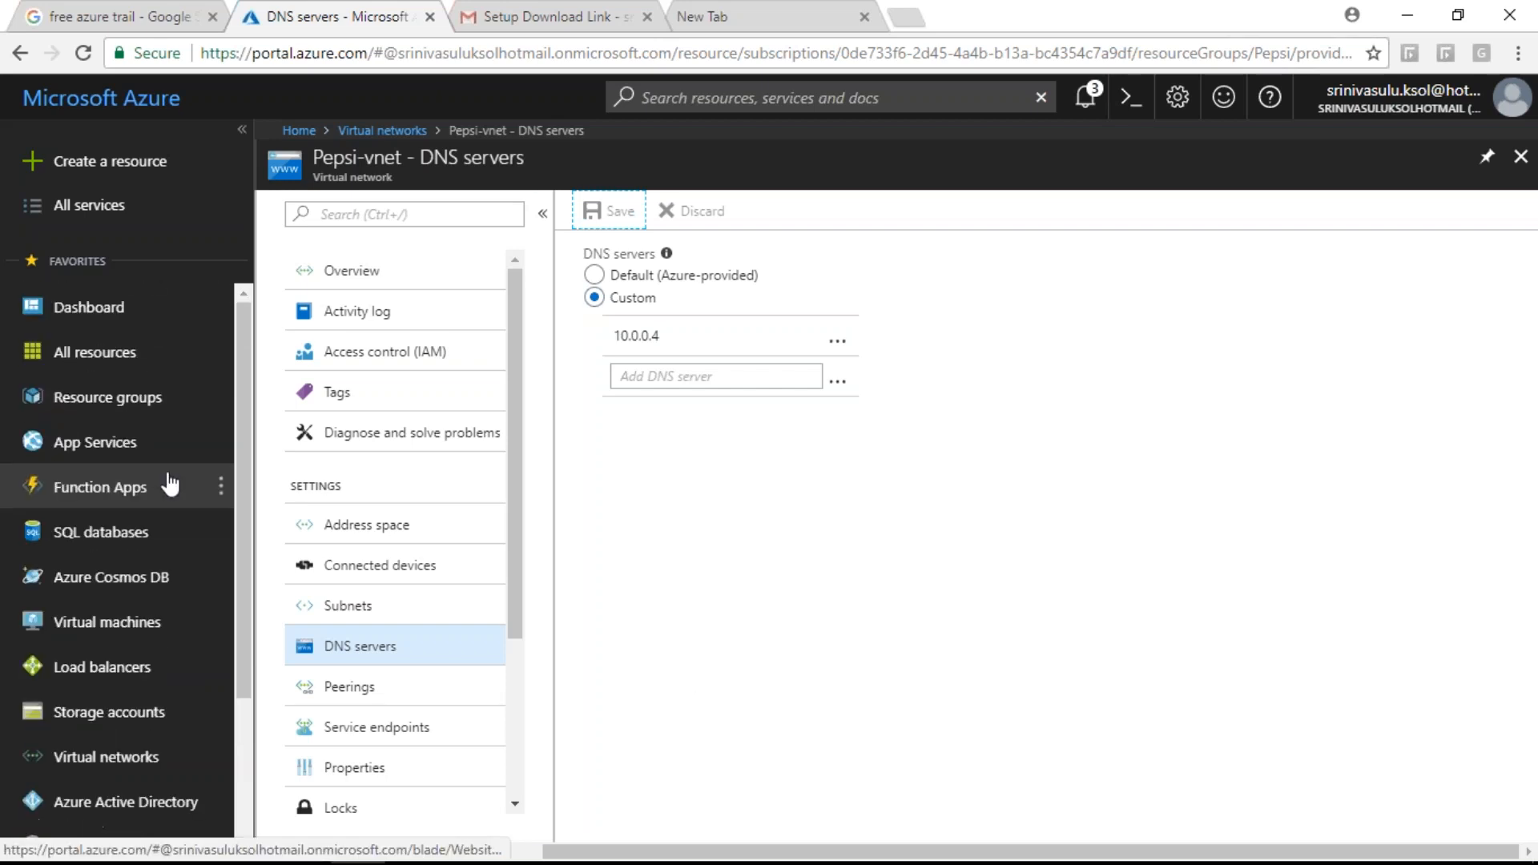
left_click(128, 628)
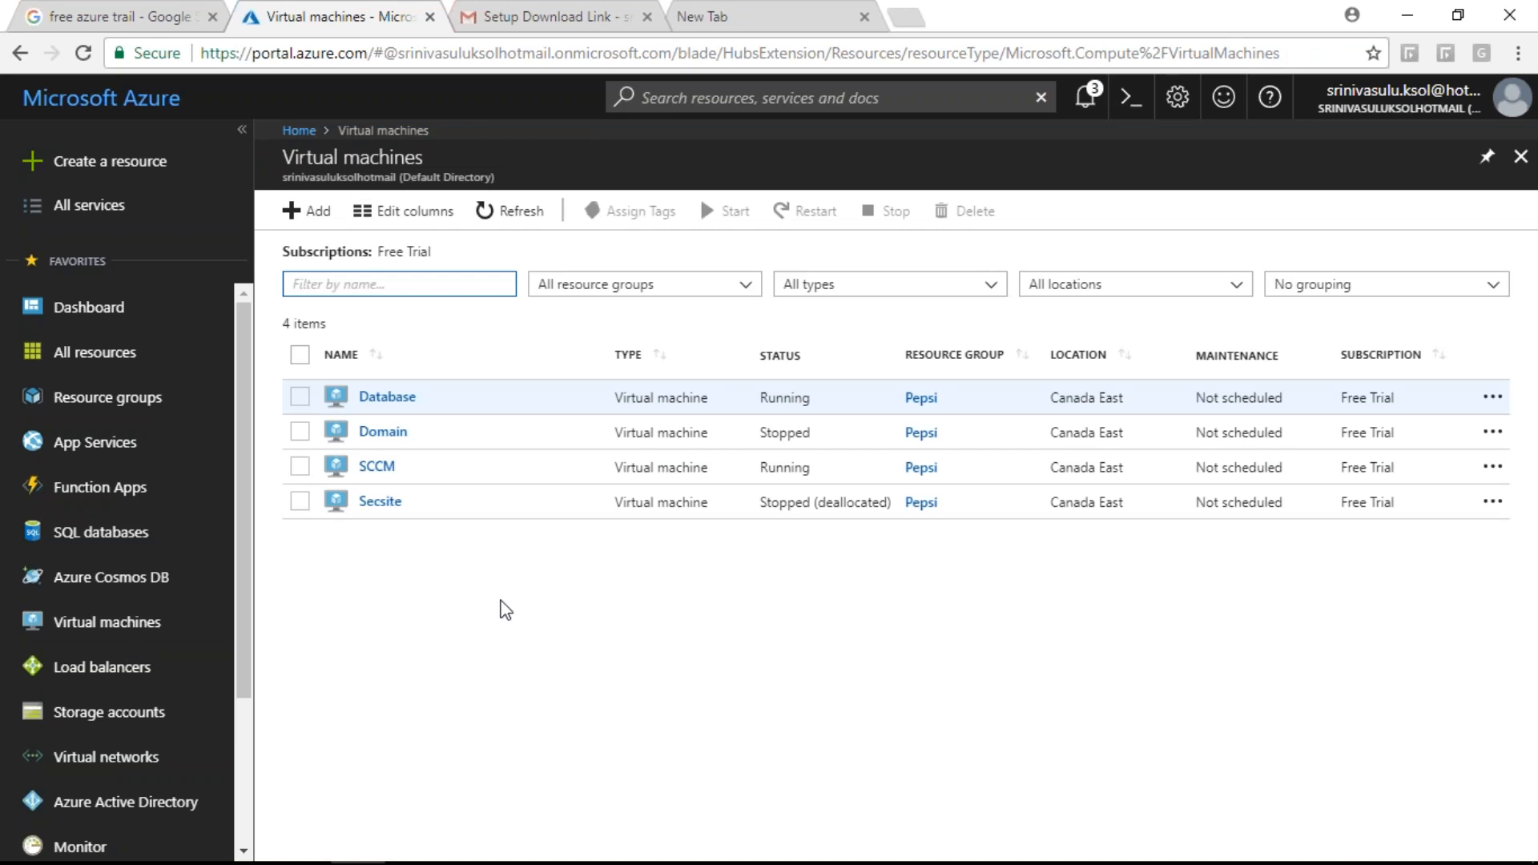
left_click(1085, 97)
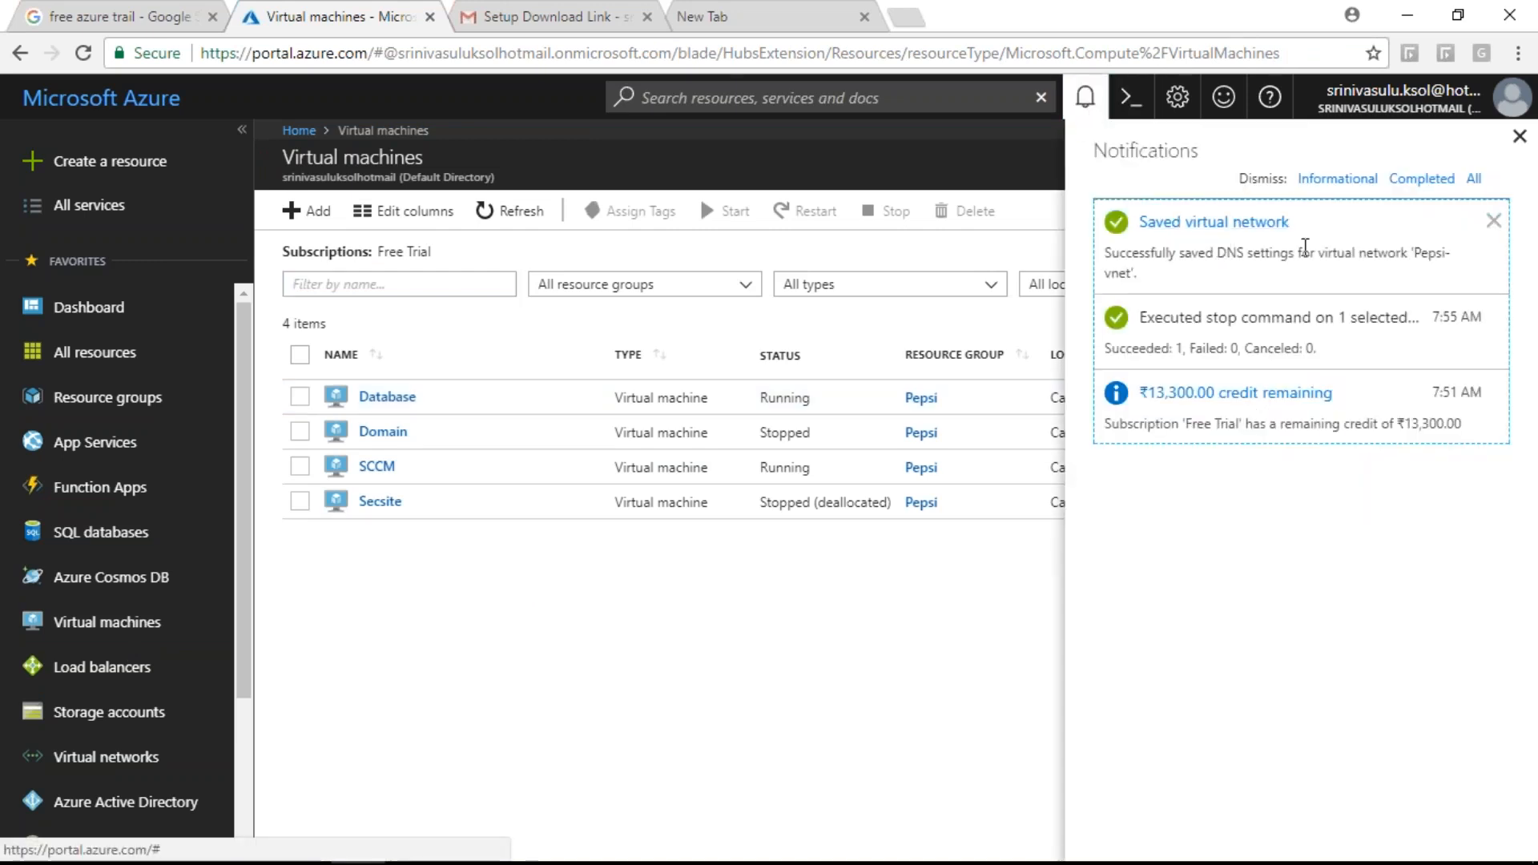
- Start the stopped Domain VM and check the start command's progress in notifications
left_click(366, 437)
right_click(366, 437)
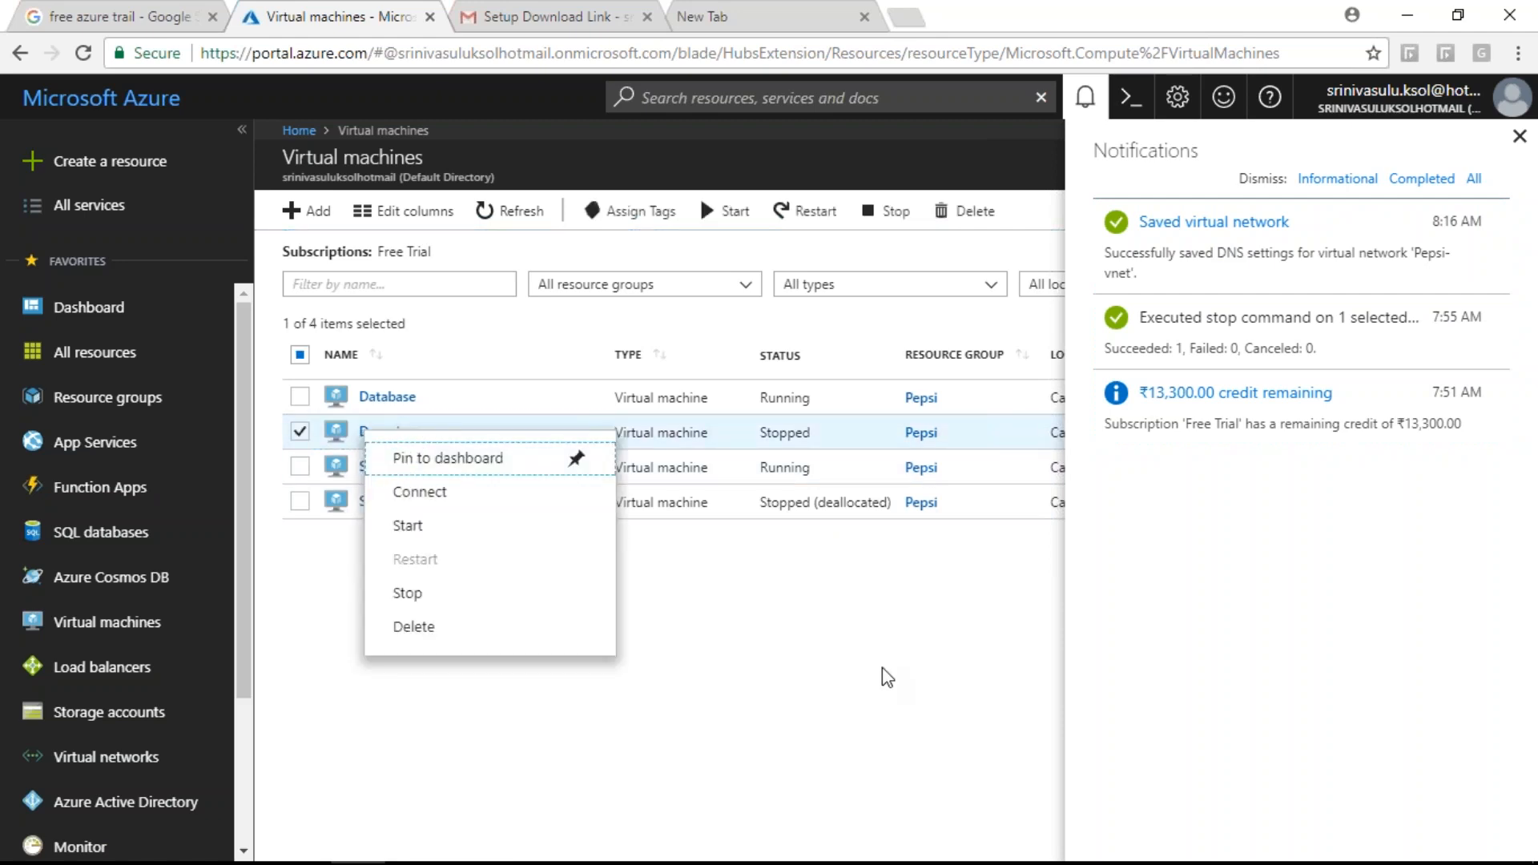
left_click(727, 213)
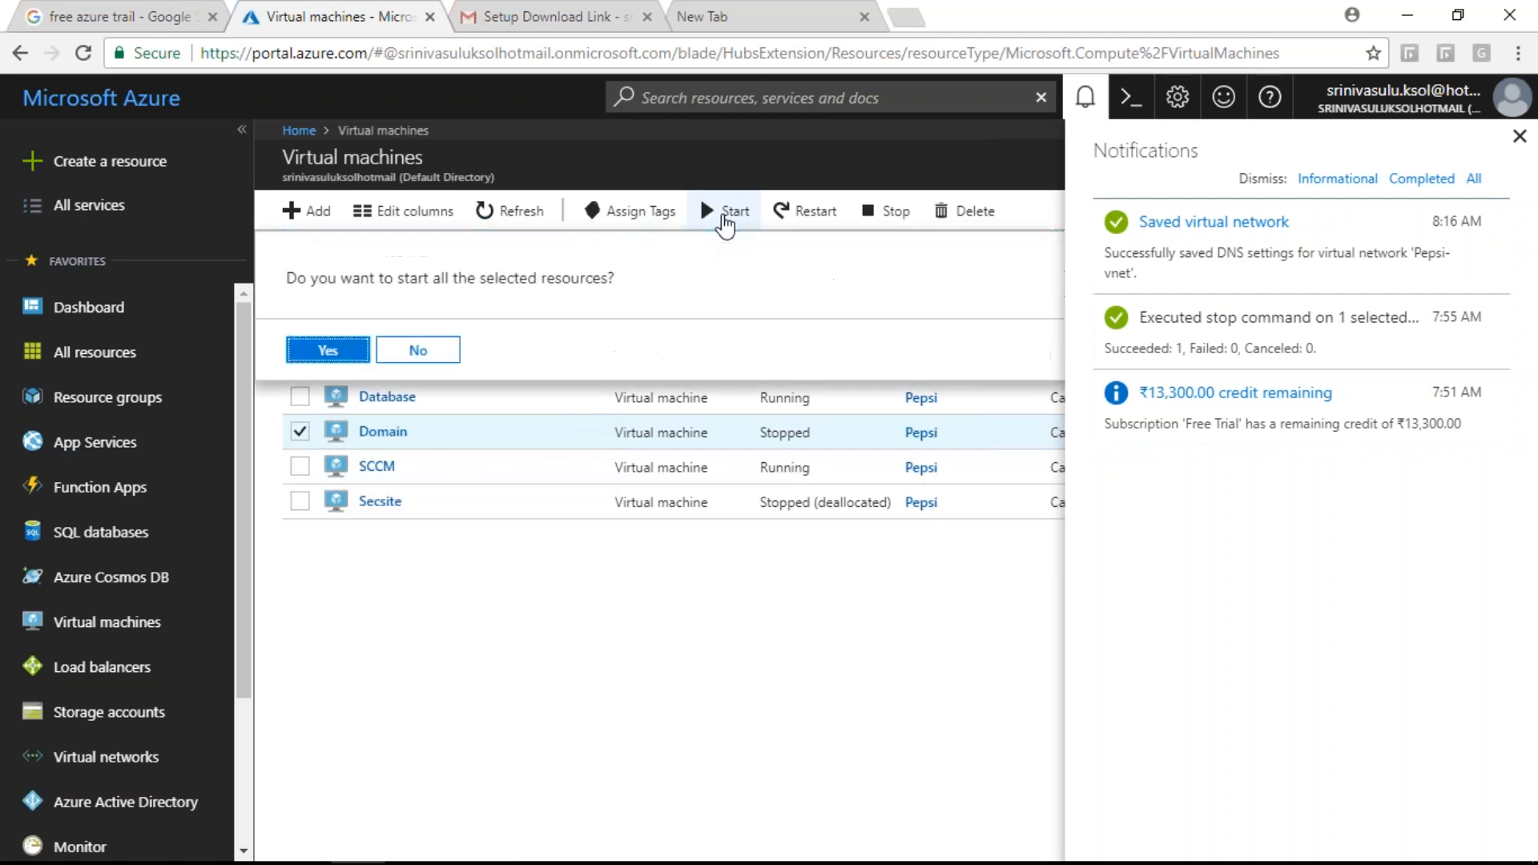
left_click(345, 359)
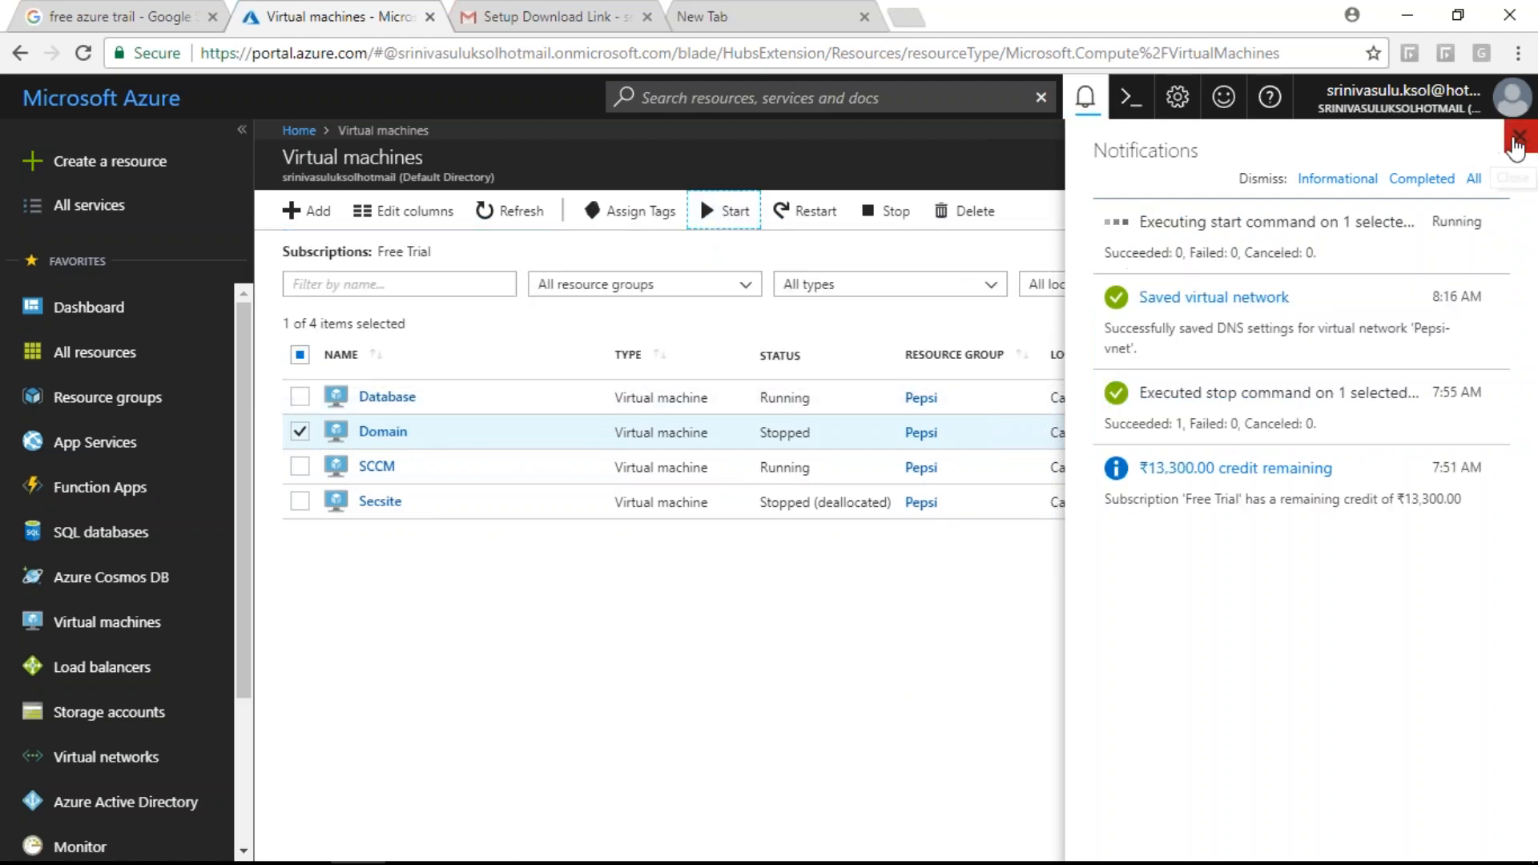
left_click(1519, 136)
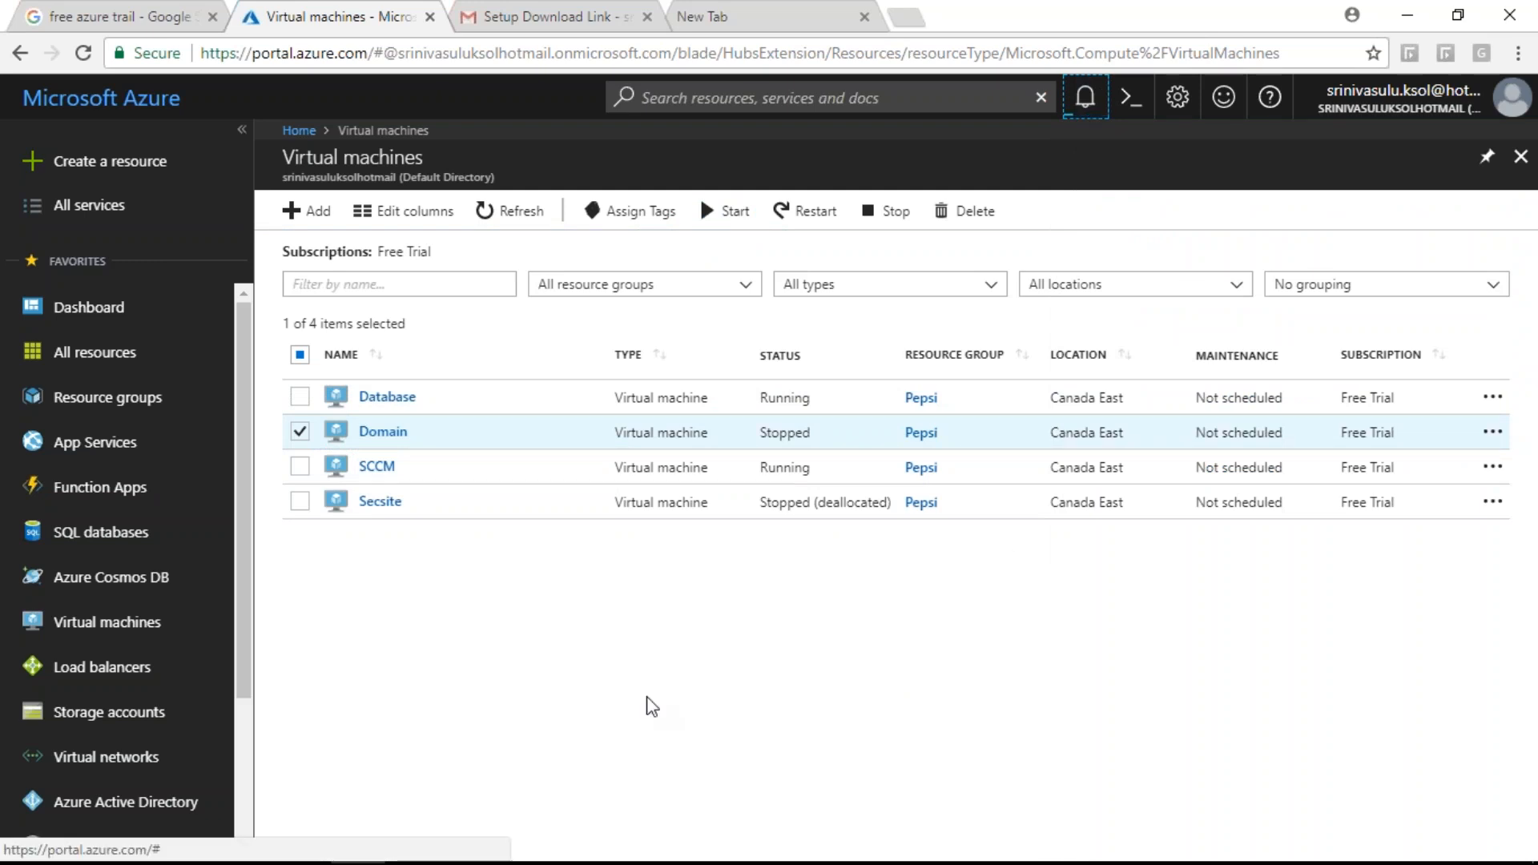
left_click(1085, 97)
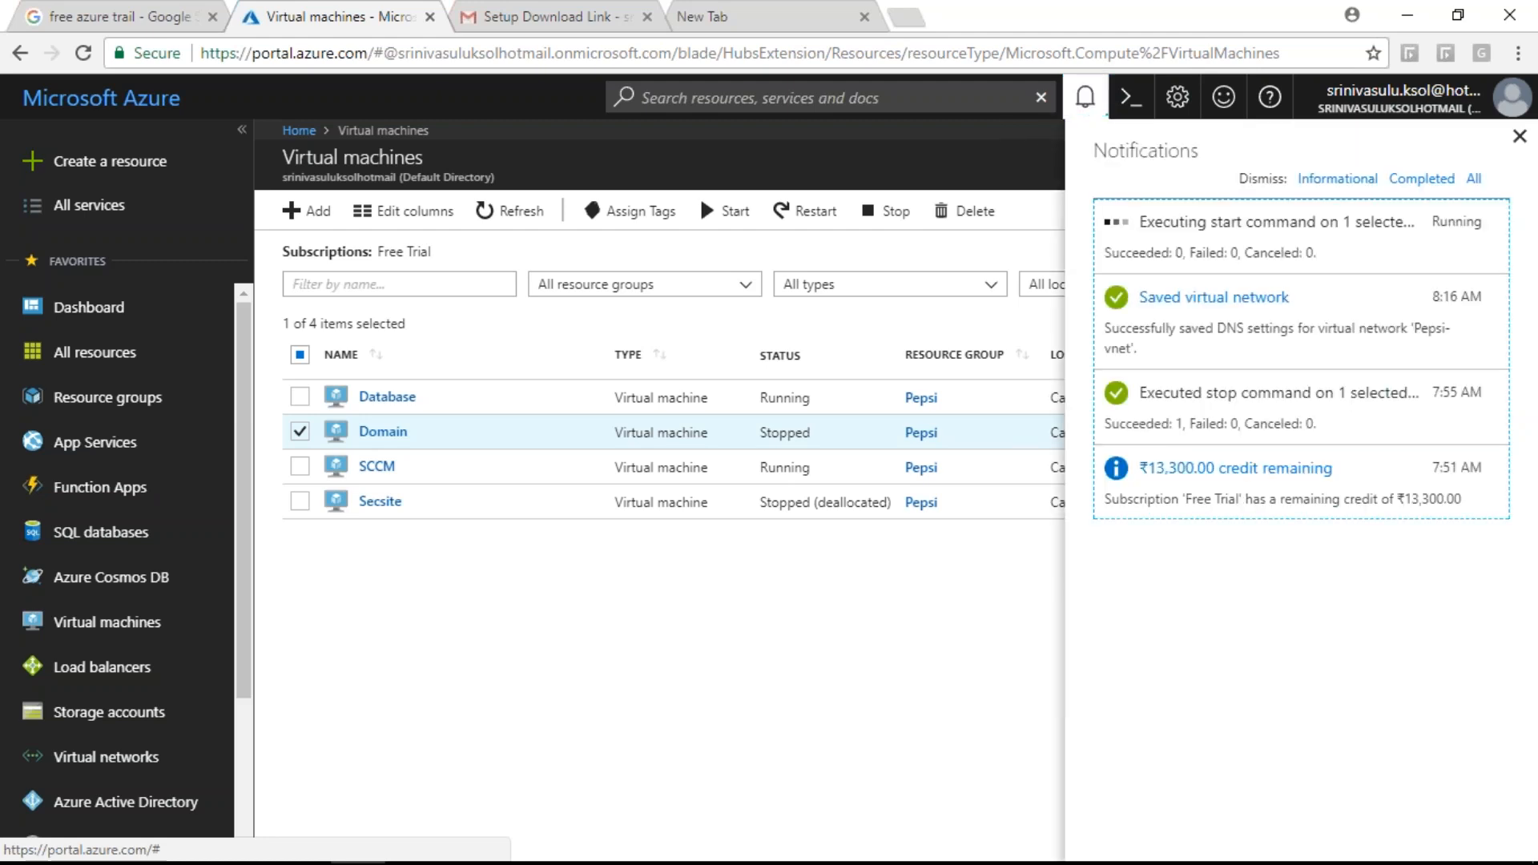
left_click(1085, 97)
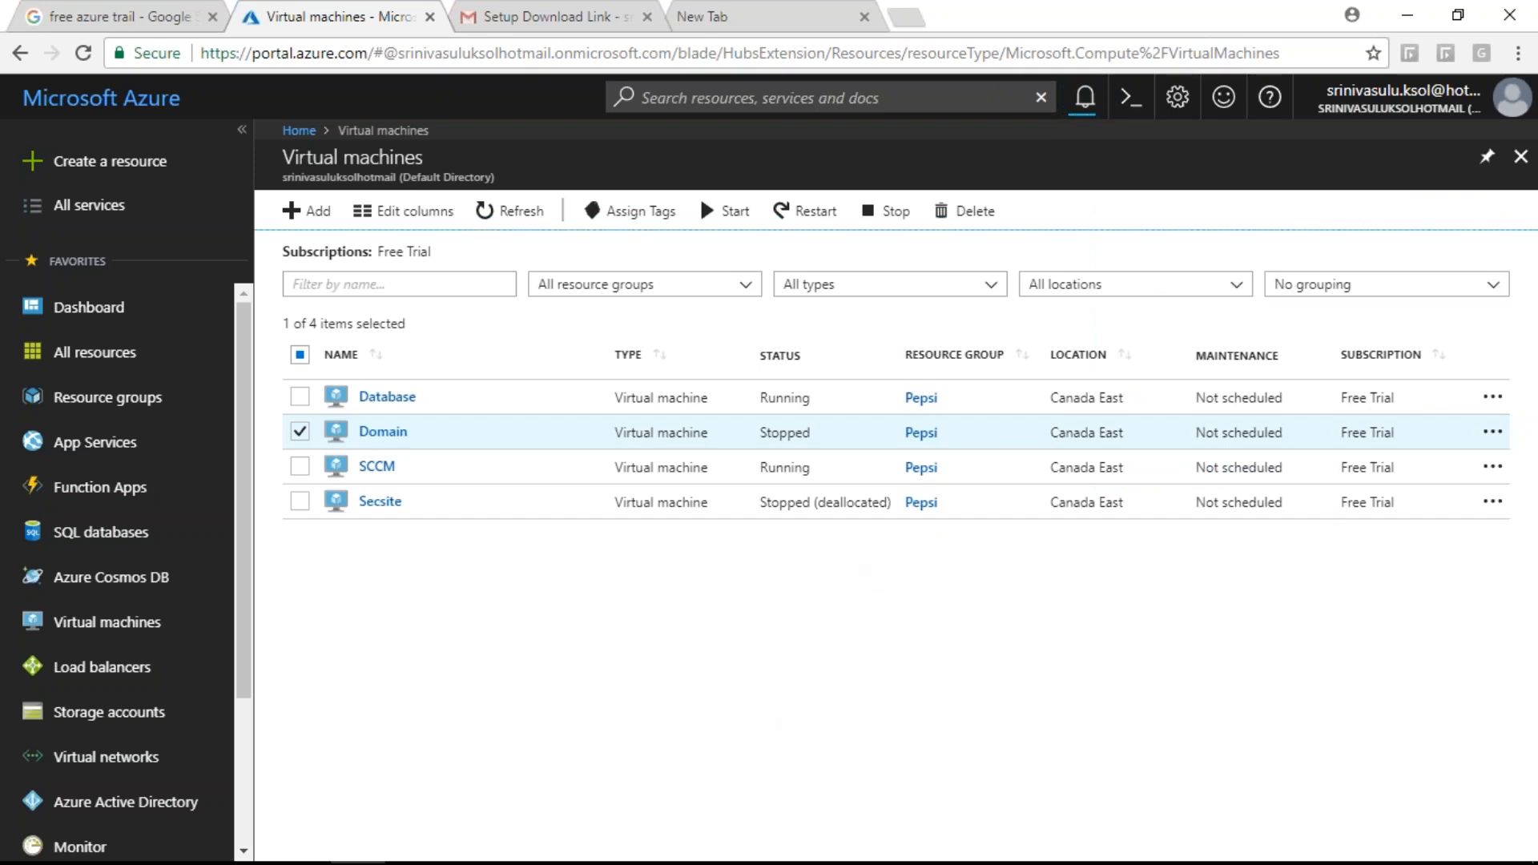
- In the Database session, refresh the Lab_Files folder to check the downloaded files
mouse_move(633, 841)
left_click(545, 767)
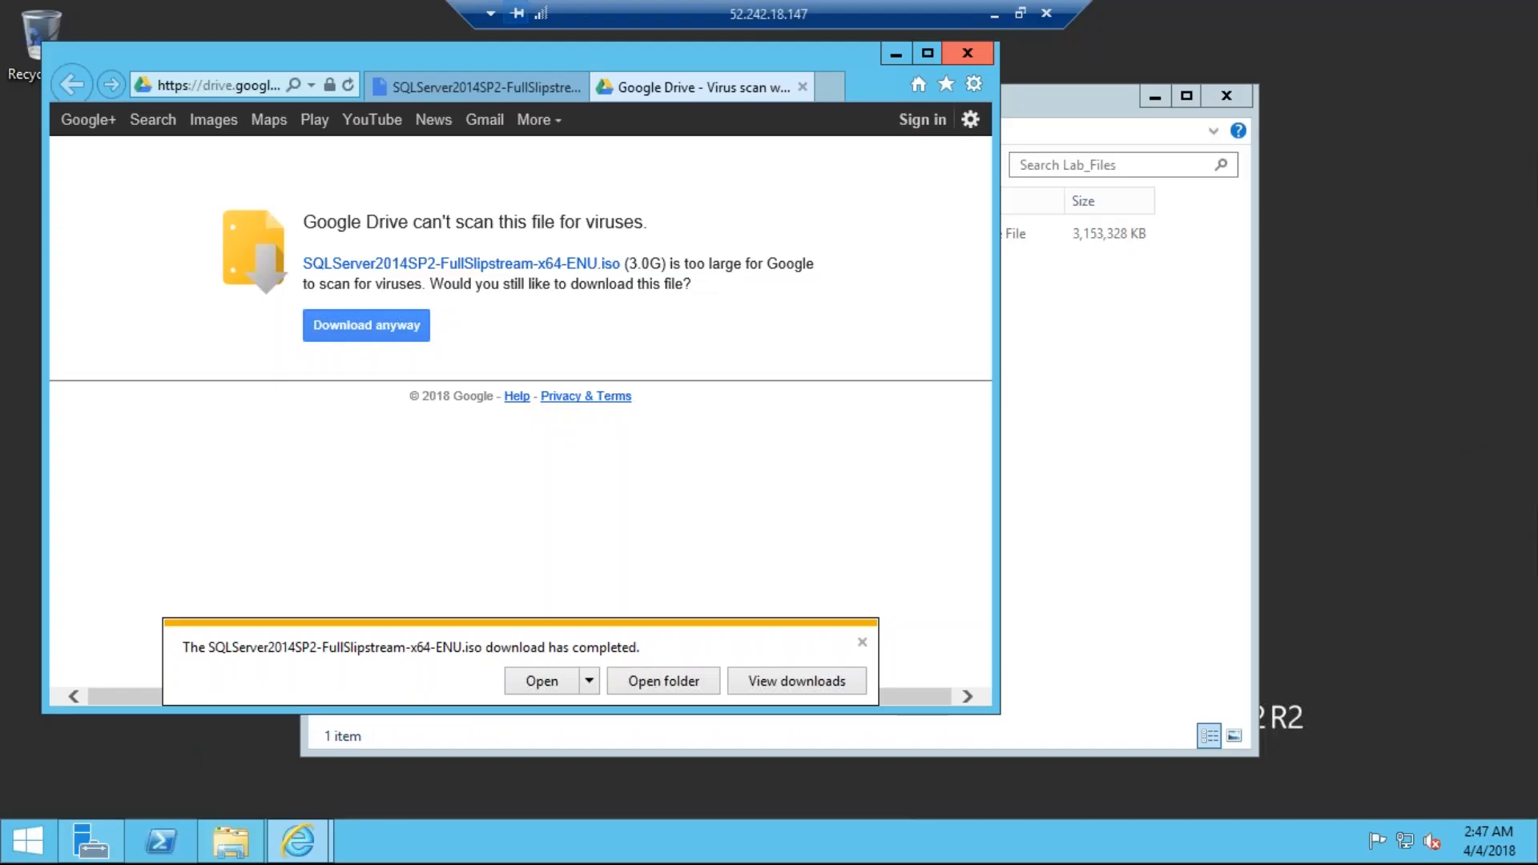
left_click(1147, 473)
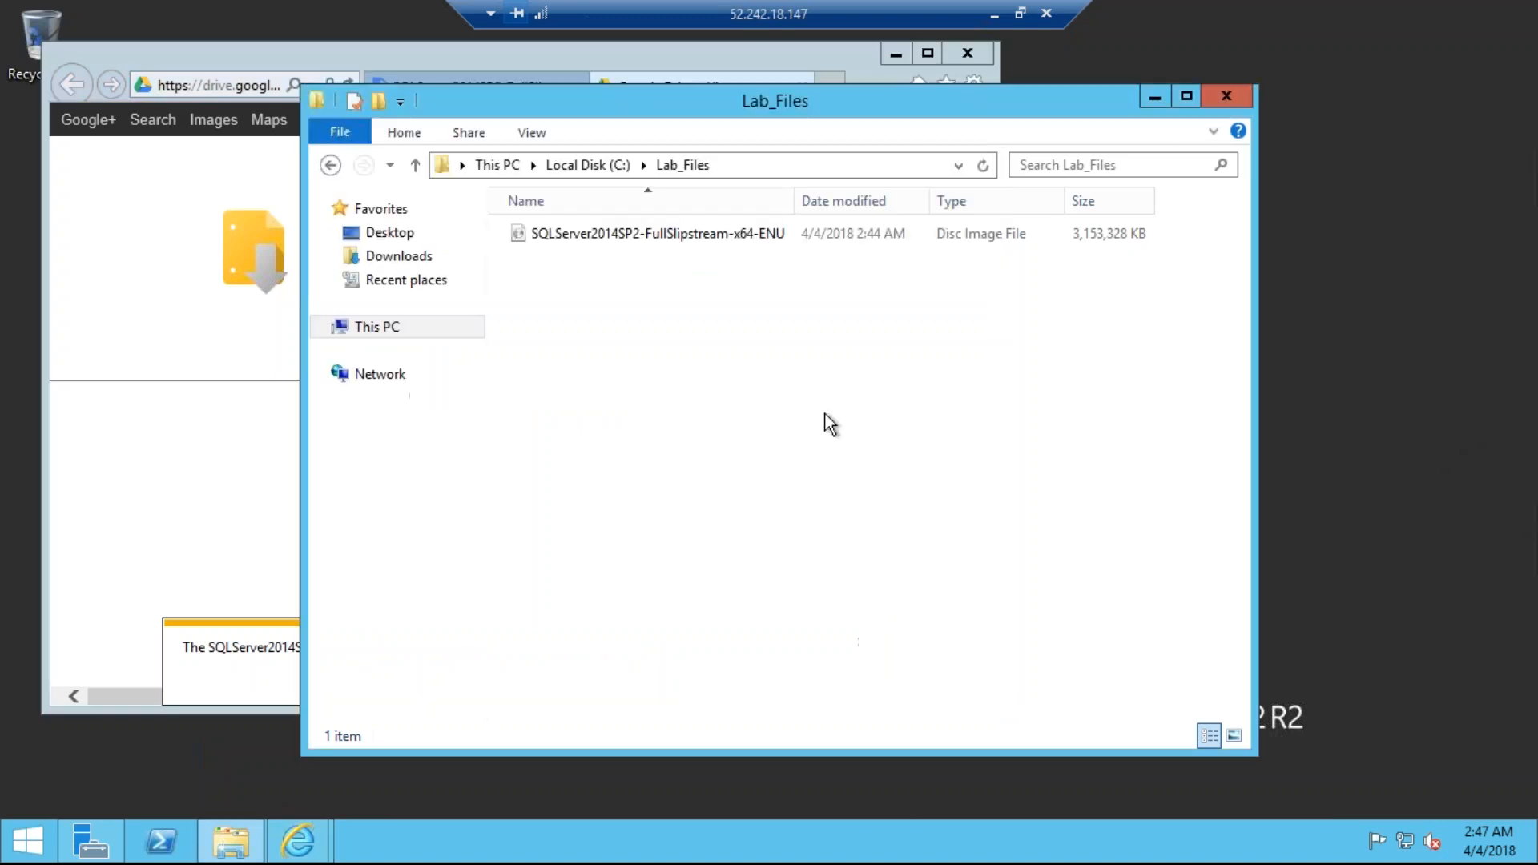
right_click(824, 413)
left_click(850, 505)
left_click(220, 521)
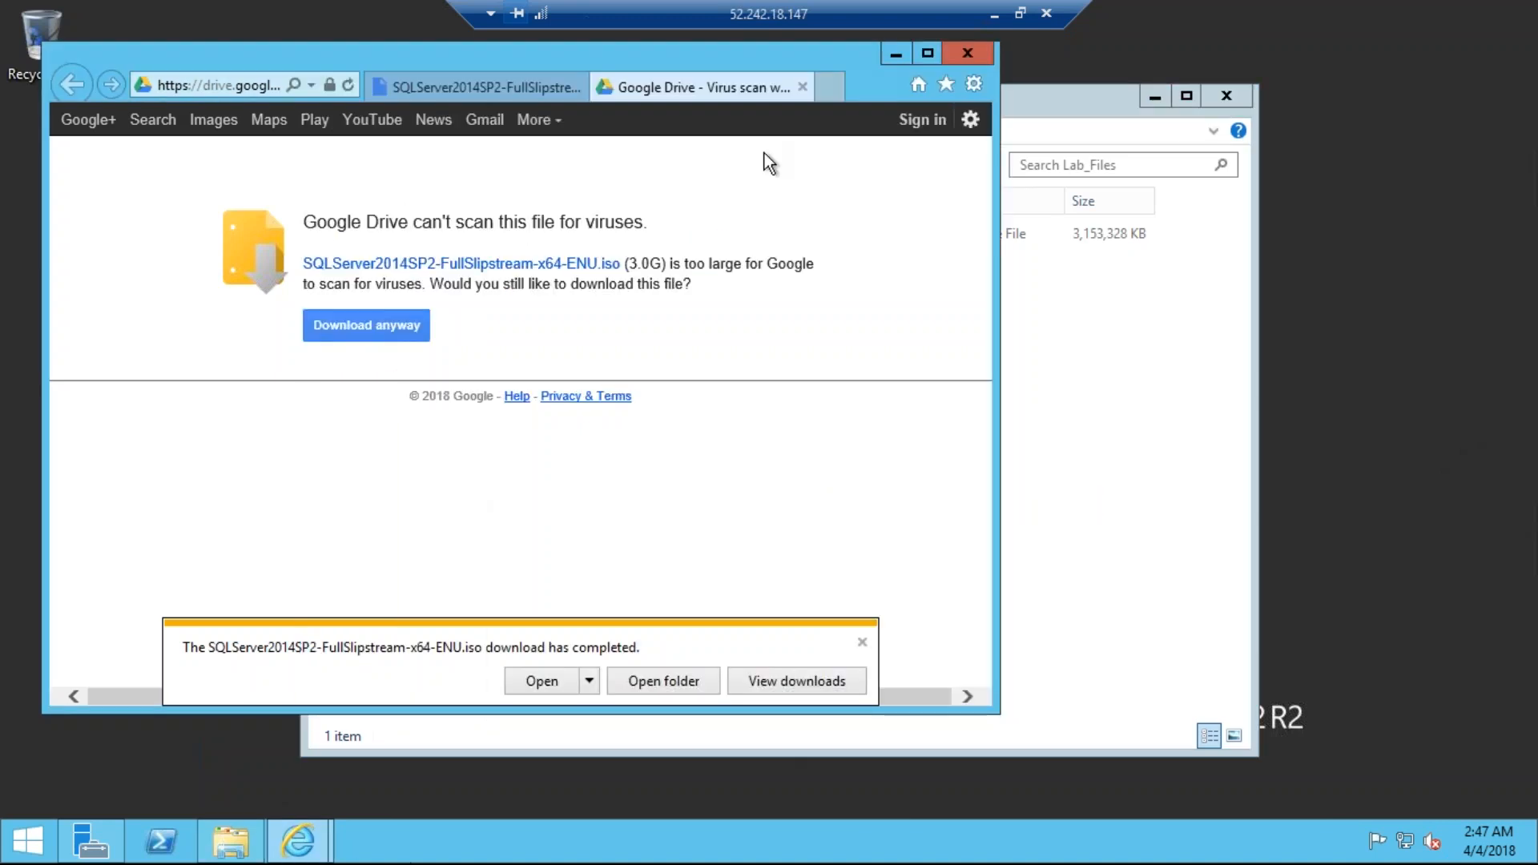
left_click(993, 14)
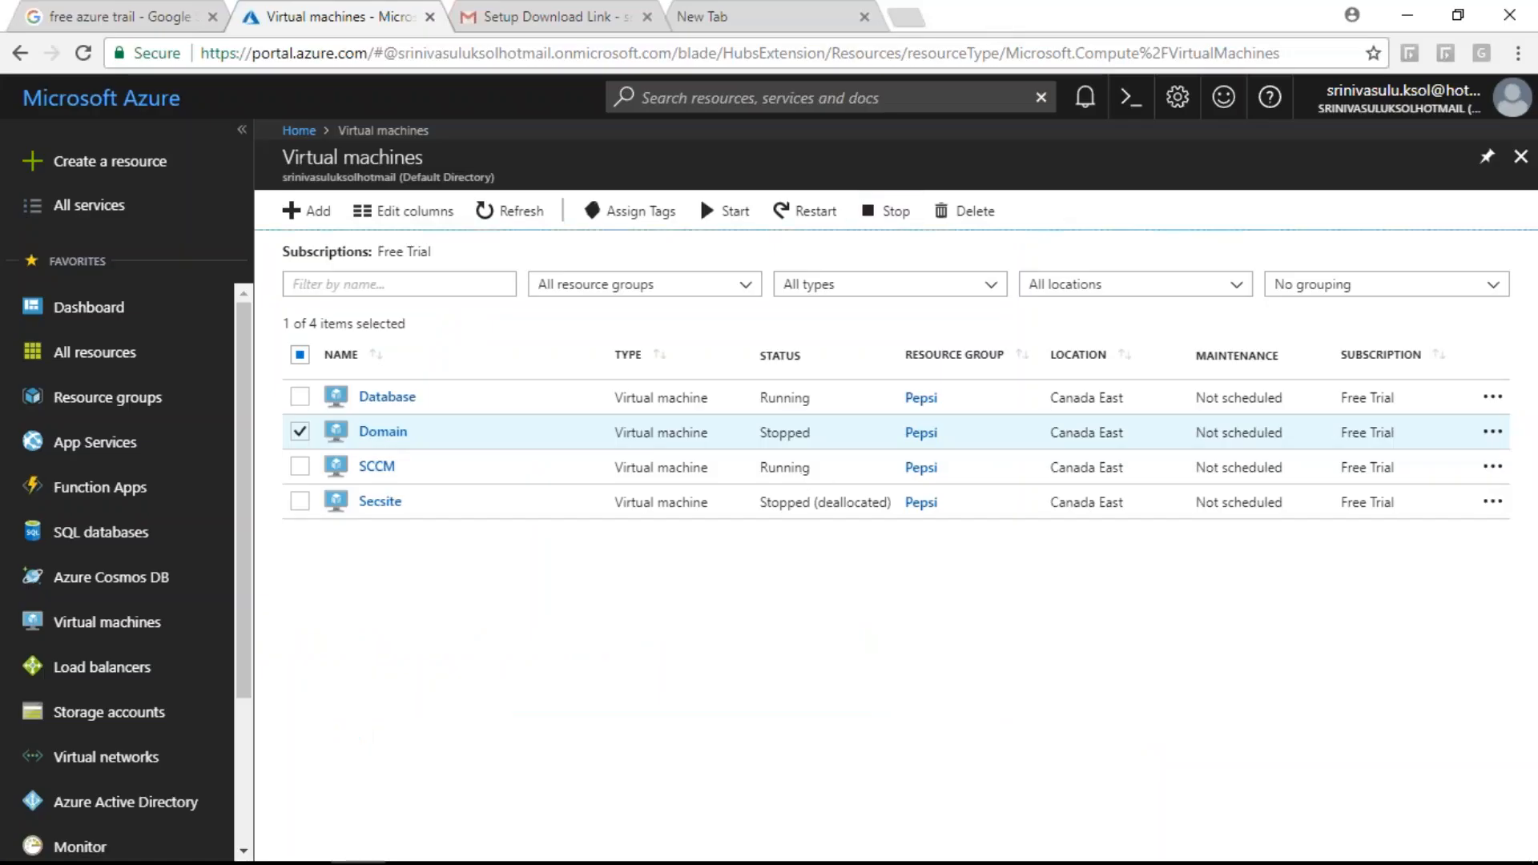
- In the SCCM session, view Internet Explorer's completed downloads, then close the browser
mouse_move(643, 841)
left_click(760, 733)
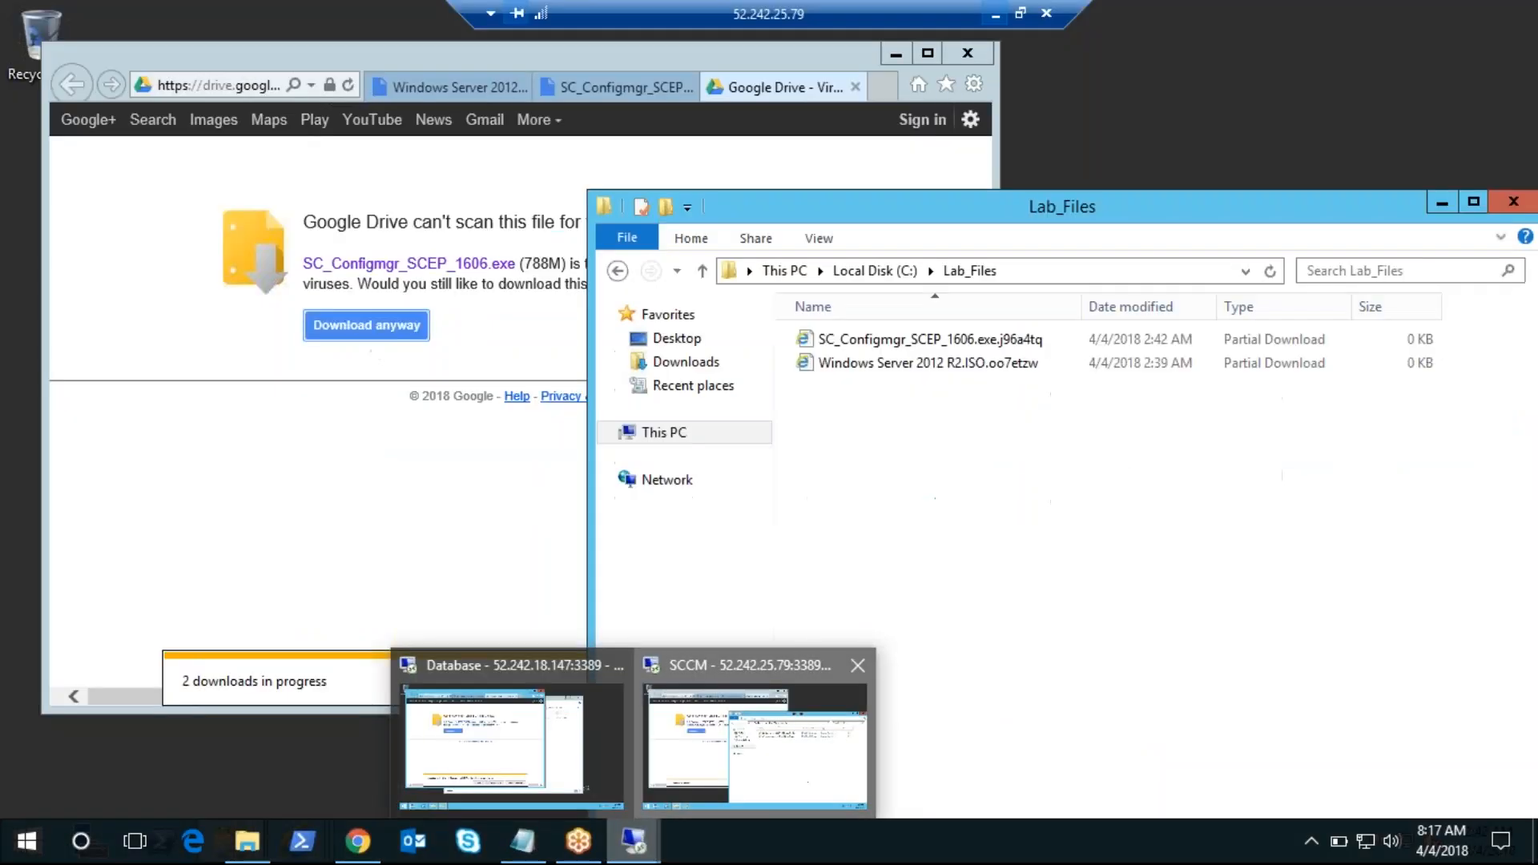
left_click(297, 506)
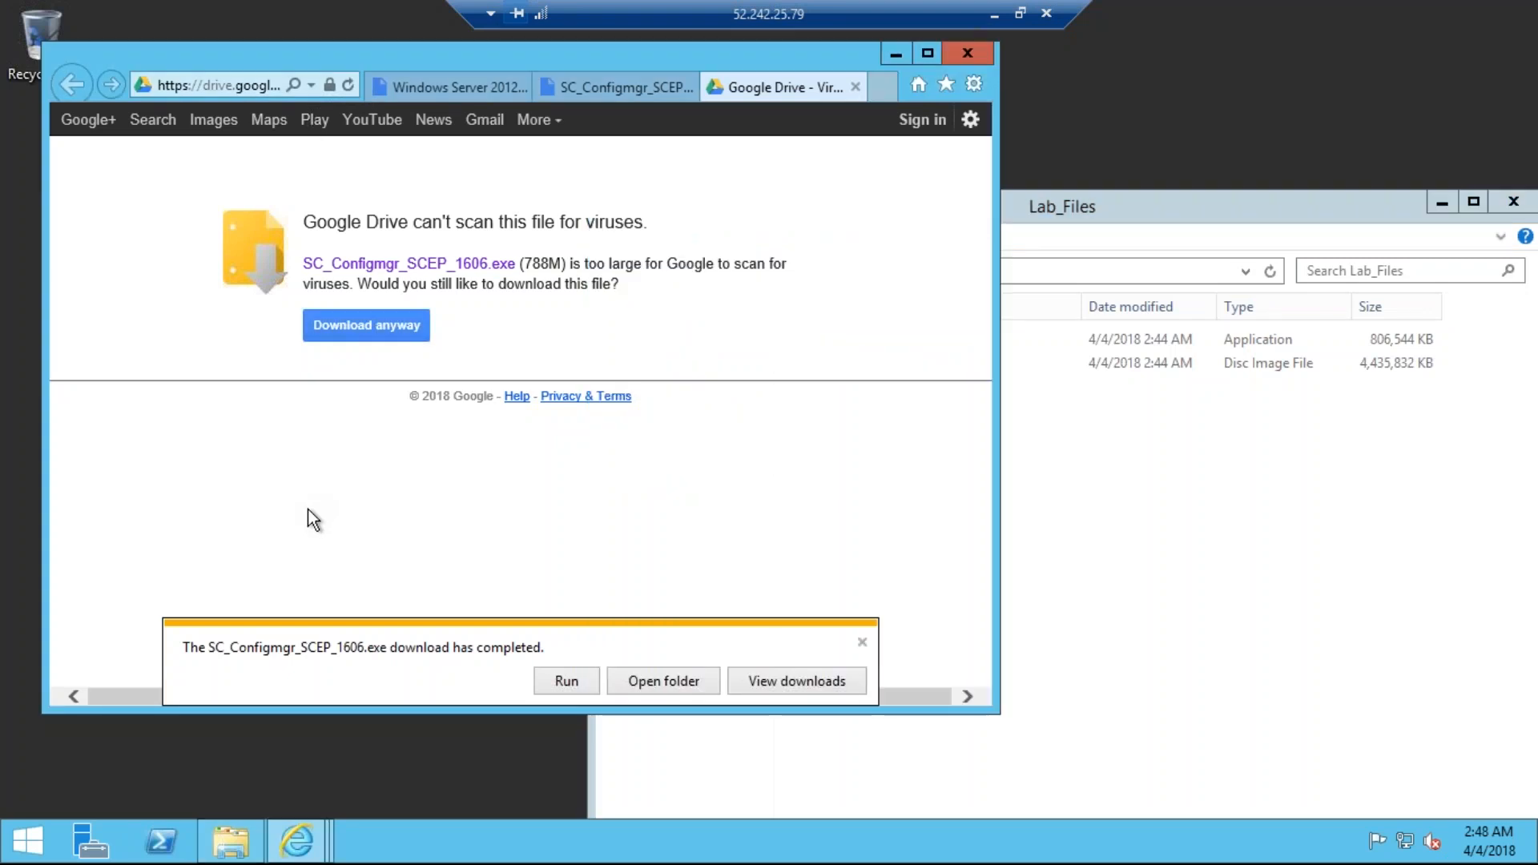
left_click(751, 680)
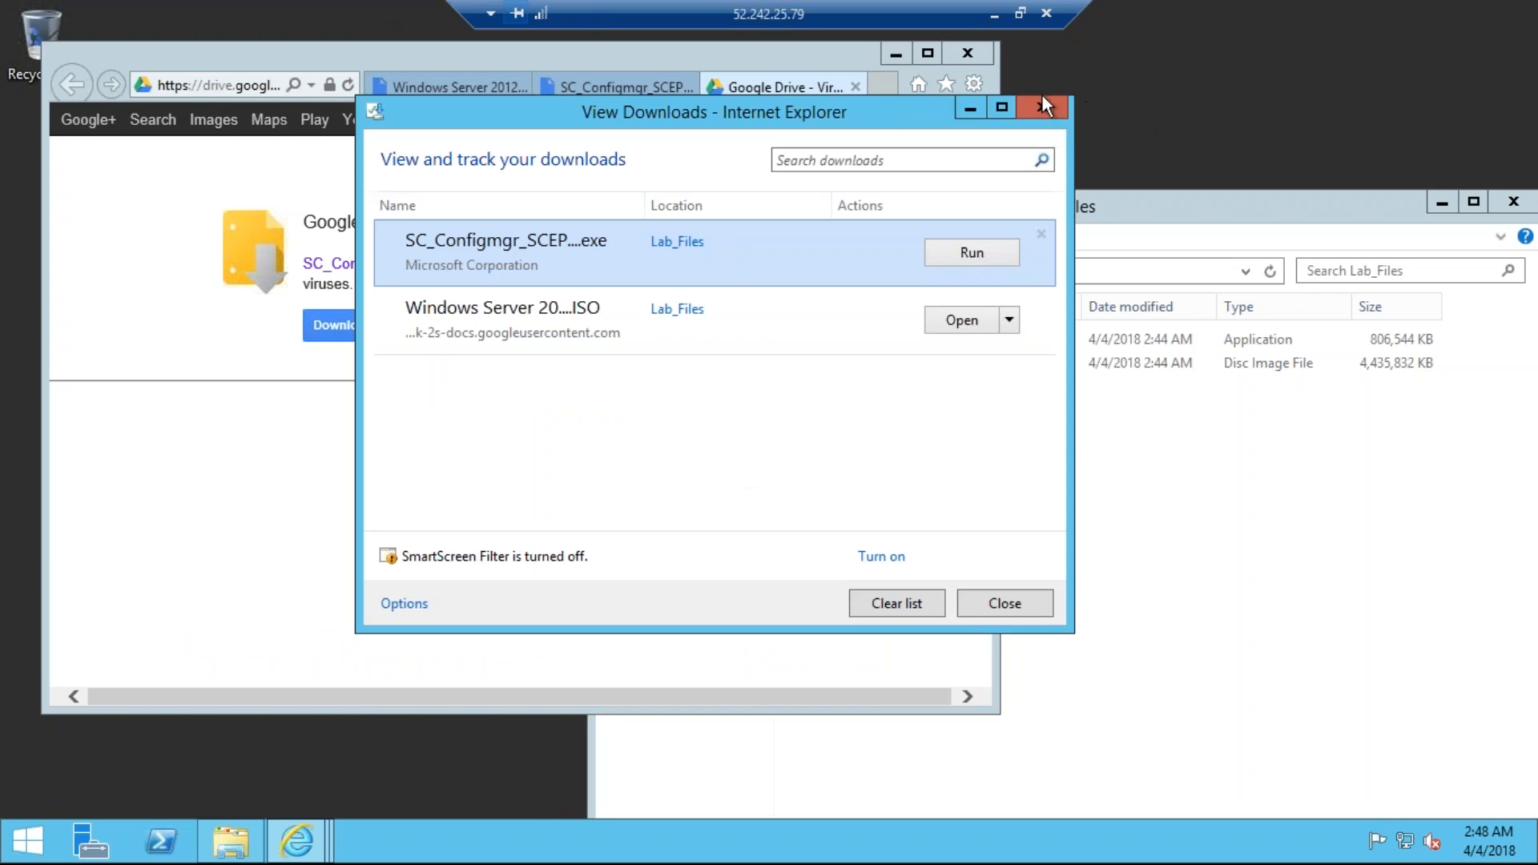
left_click(966, 55)
- Close Internet Explorer and the Lab_Files window on the SCCM server, then restart it
key("Escape")
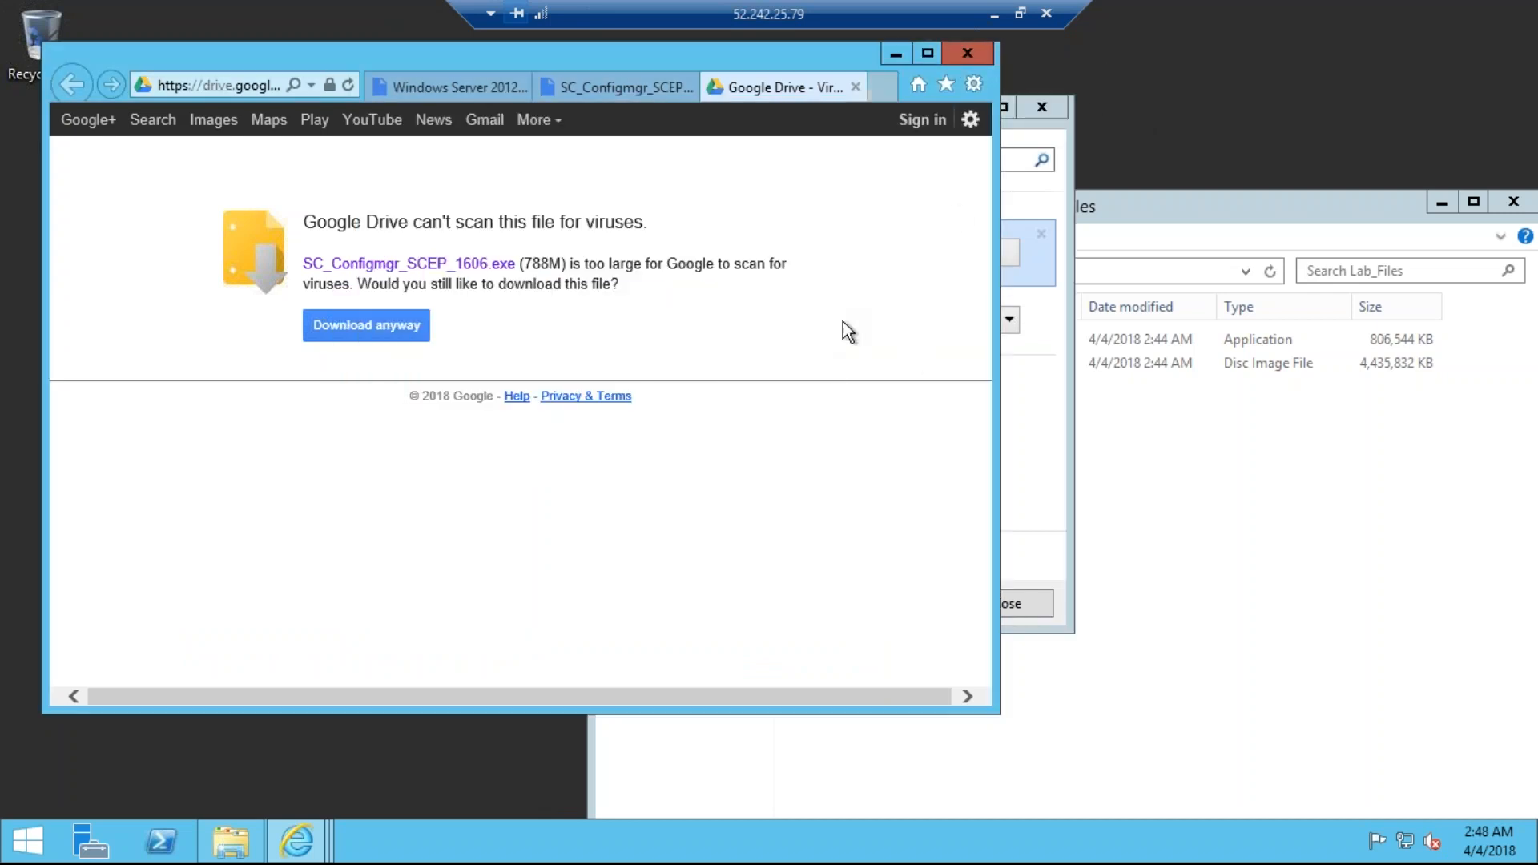
left_click(1039, 108)
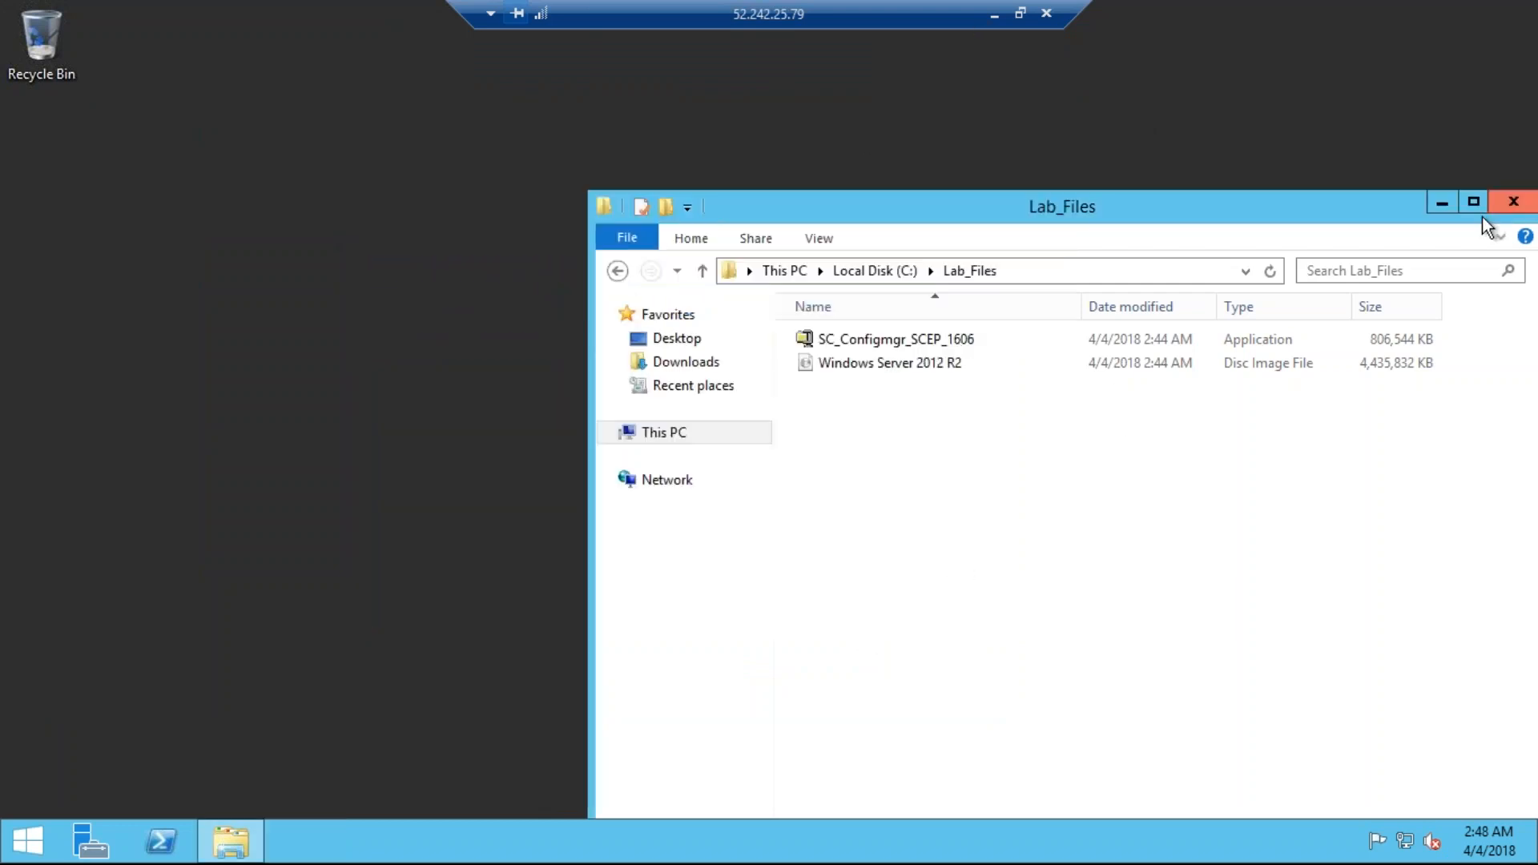
left_click(1512, 201)
right_click(9, 837)
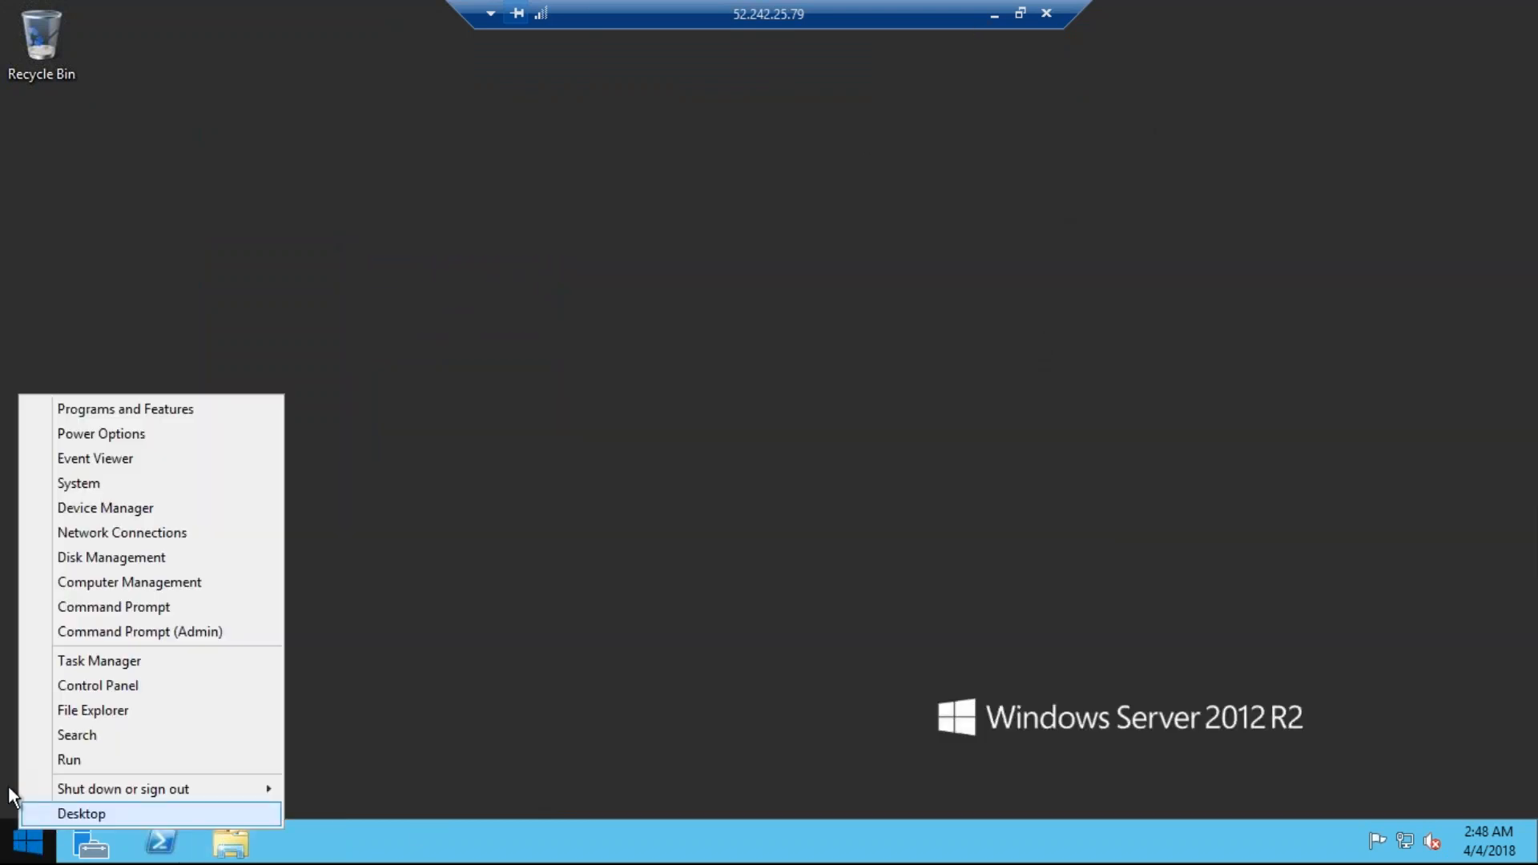
mouse_move(93, 789)
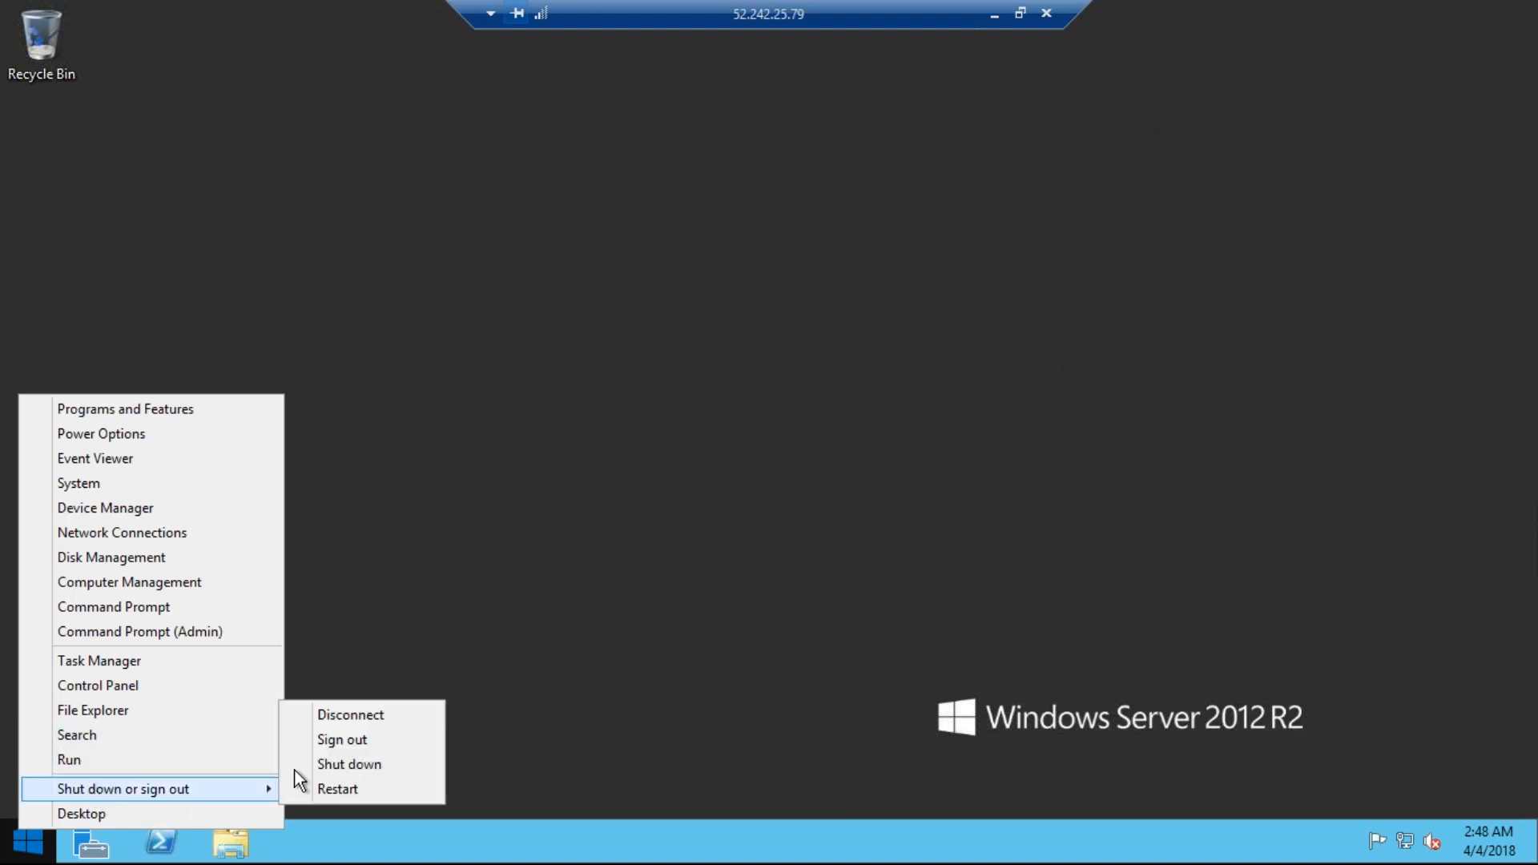
left_click(329, 791)
left_click(345, 793)
left_click(990, 20)
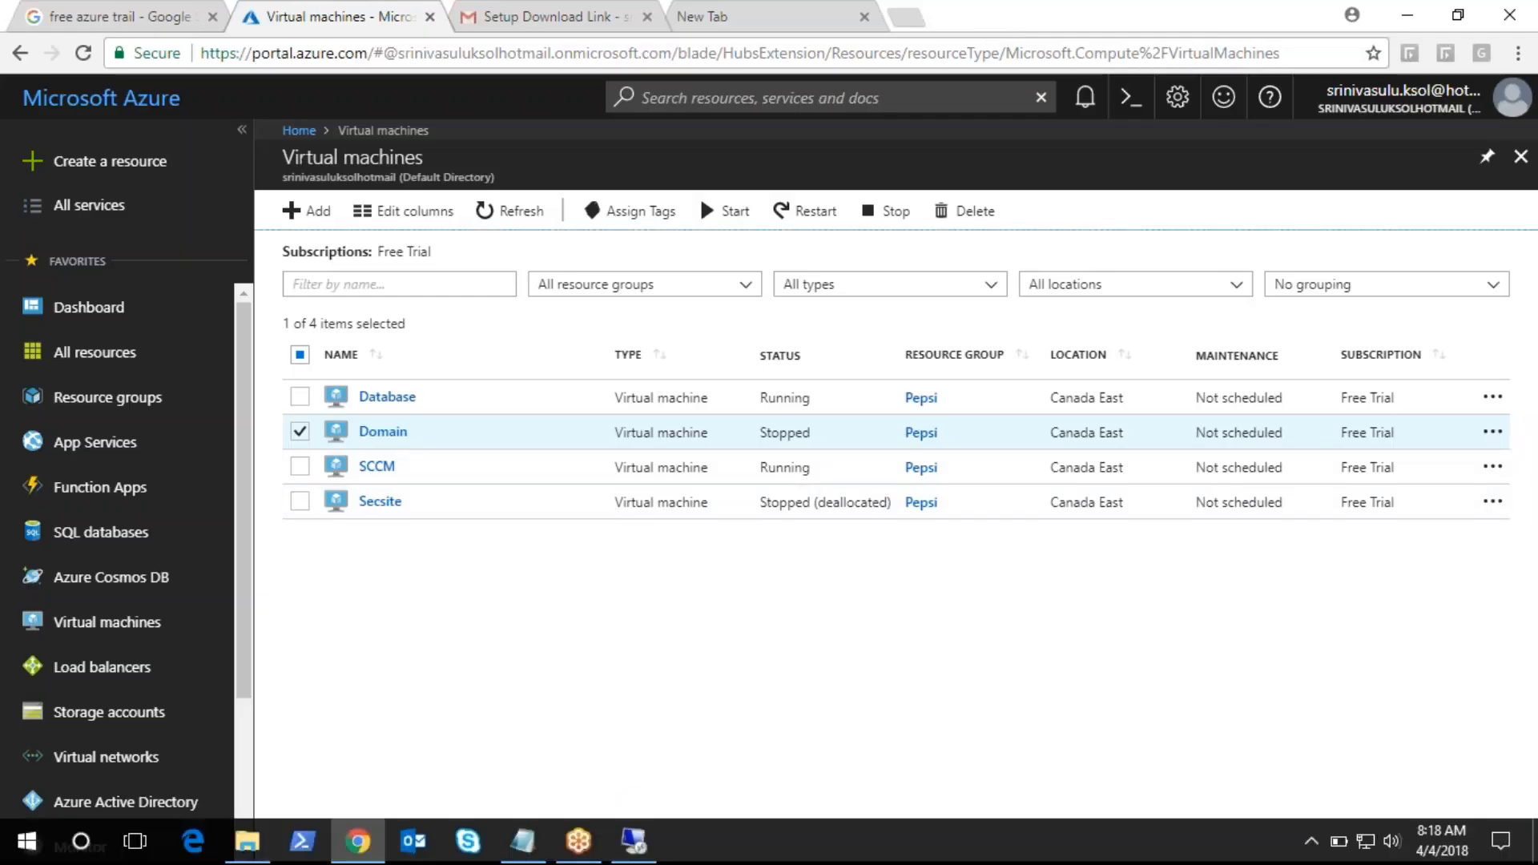
- Close the browser and Lab_Files window on the Database server, then restart it
left_click(634, 841)
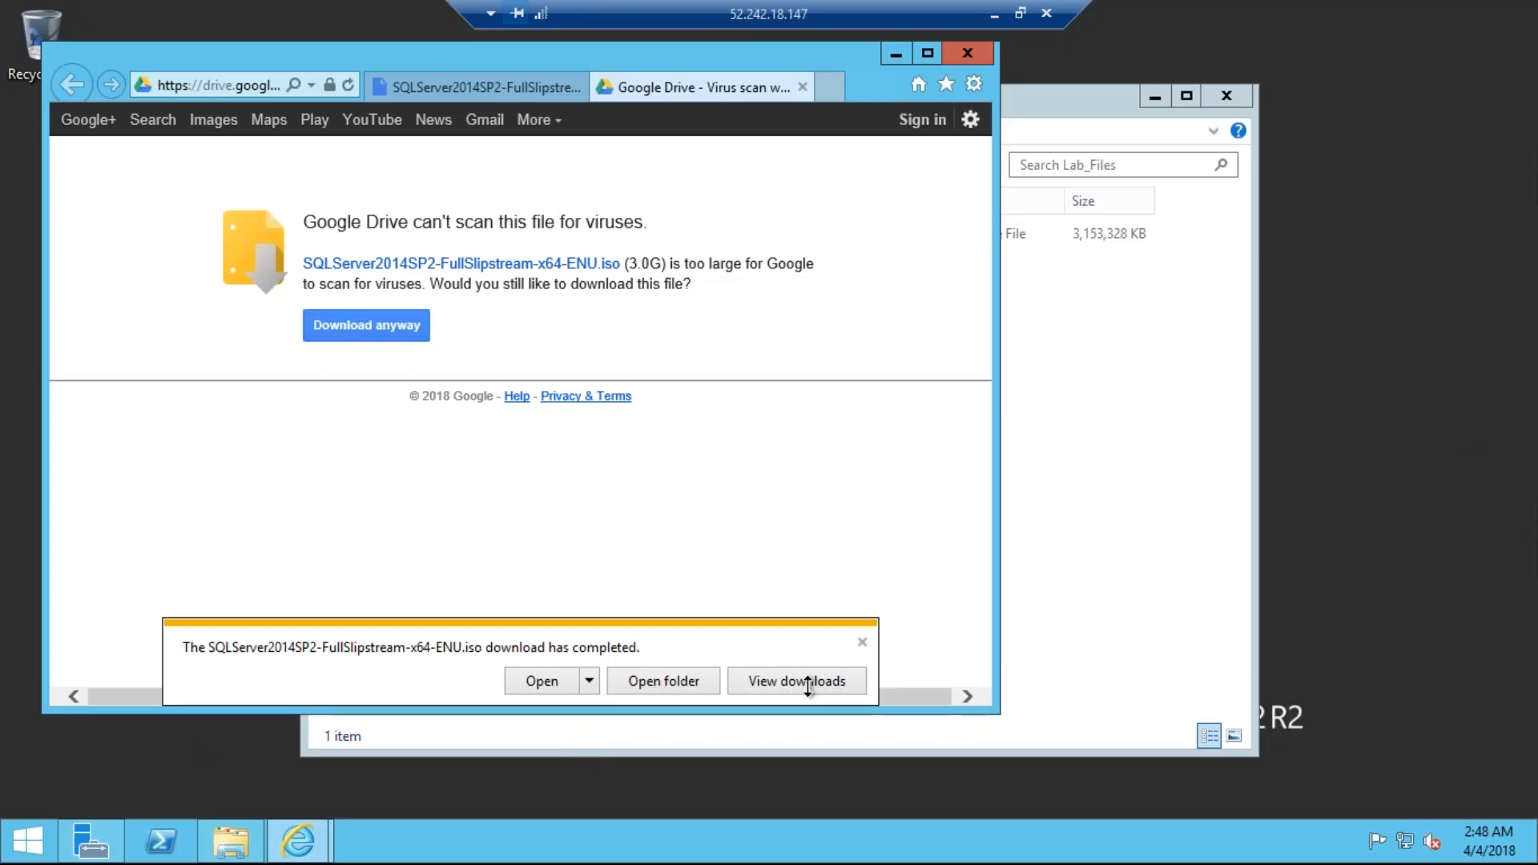
left_click(963, 54)
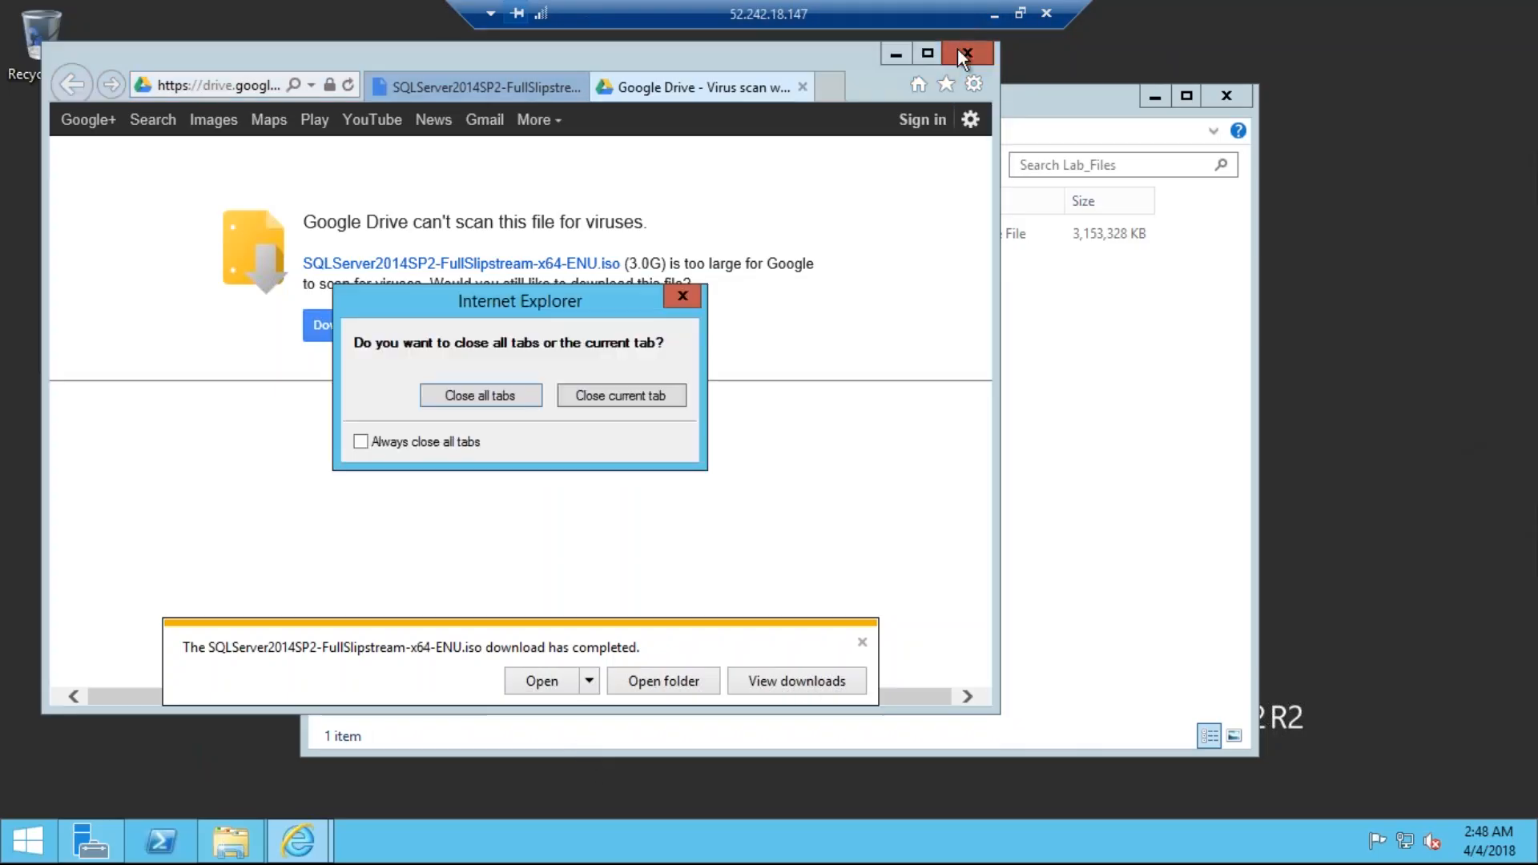
left_click(493, 398)
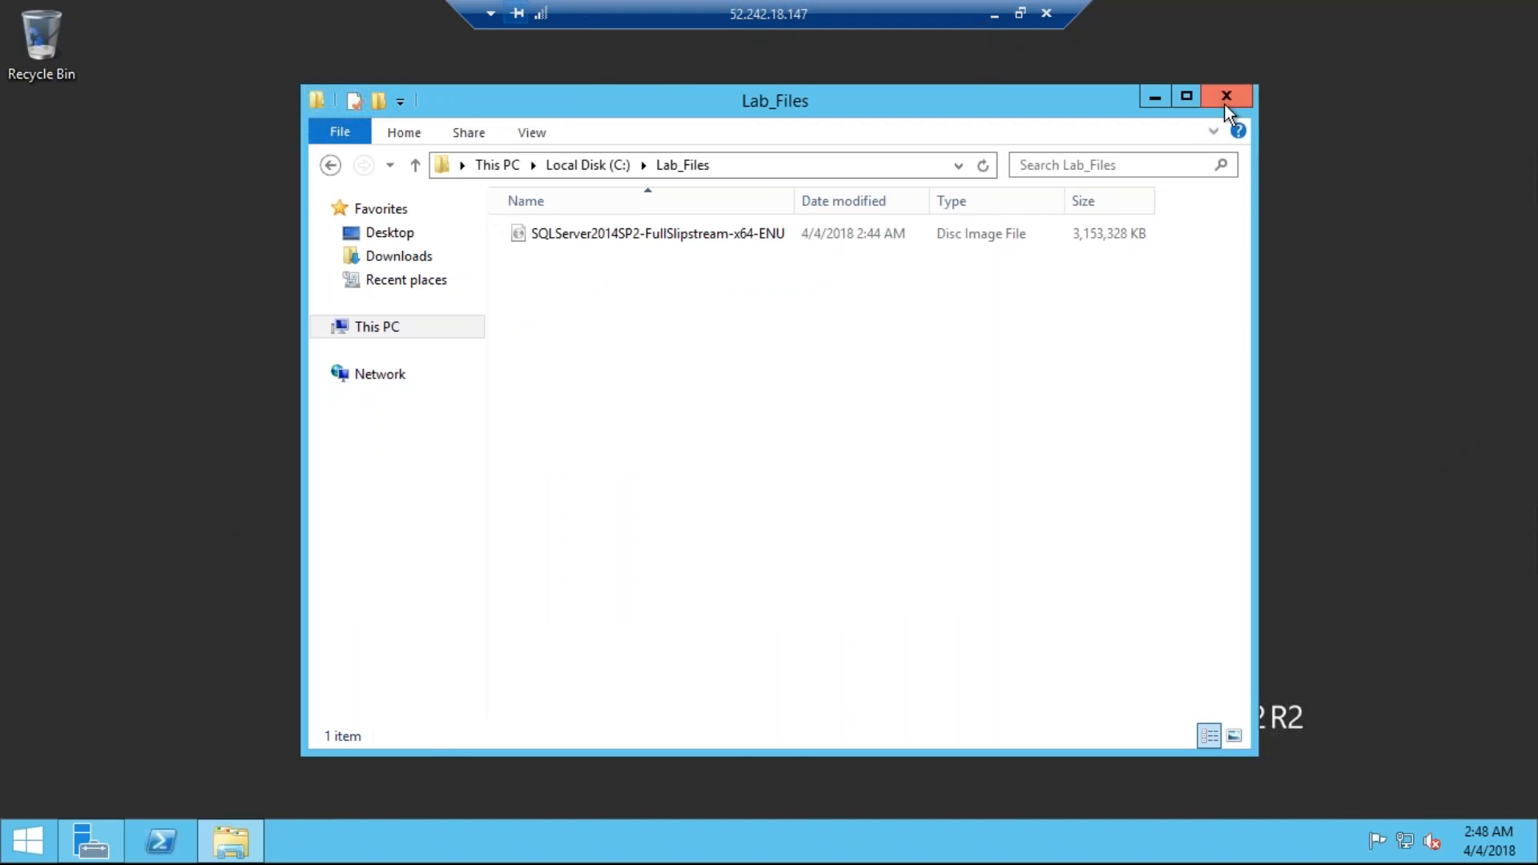
left_click(1225, 95)
right_click(11, 852)
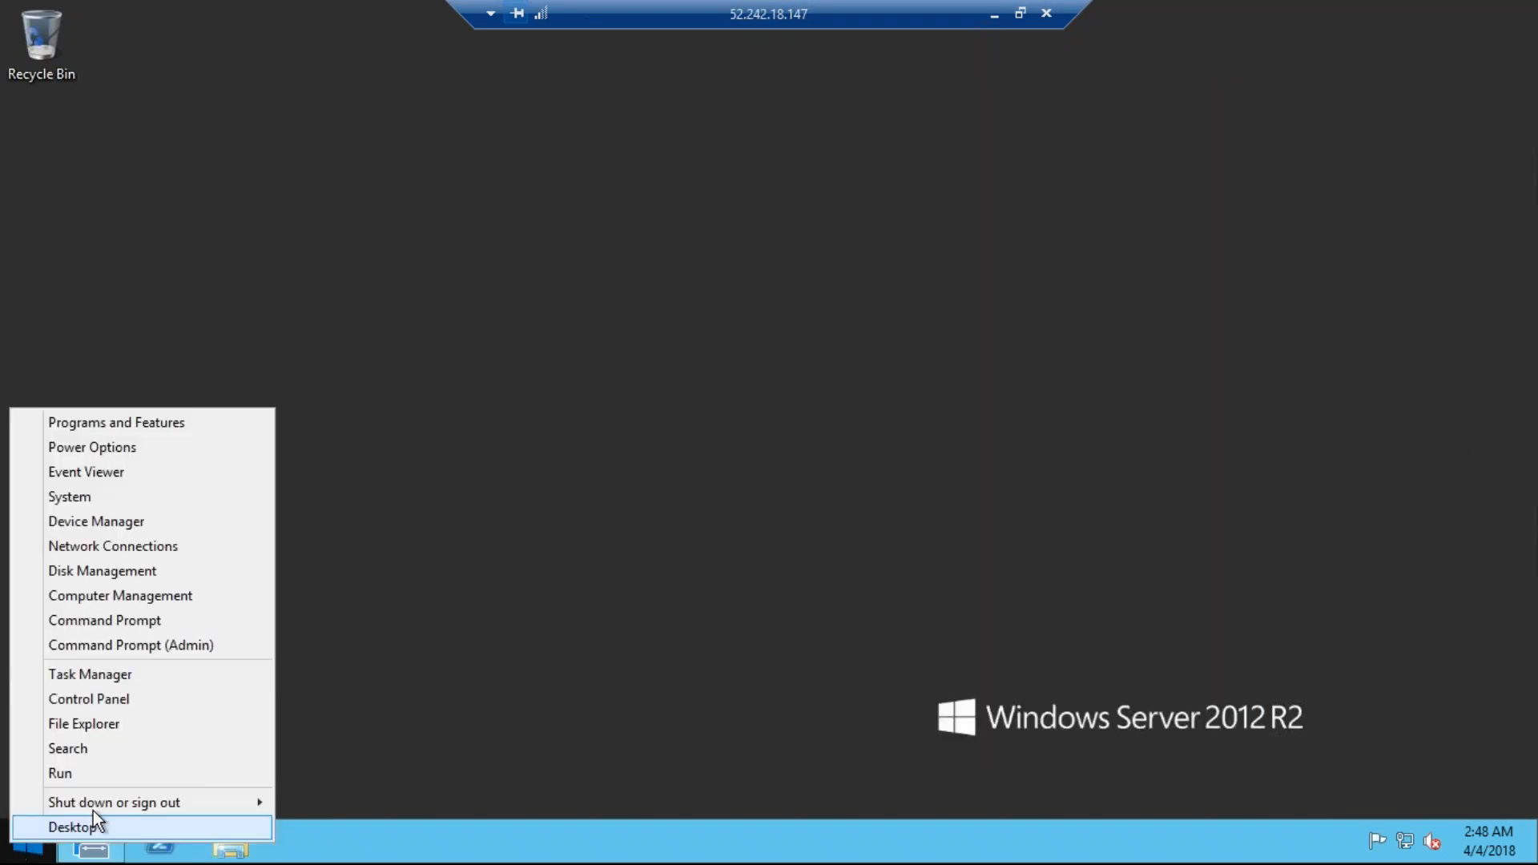
mouse_move(189, 804)
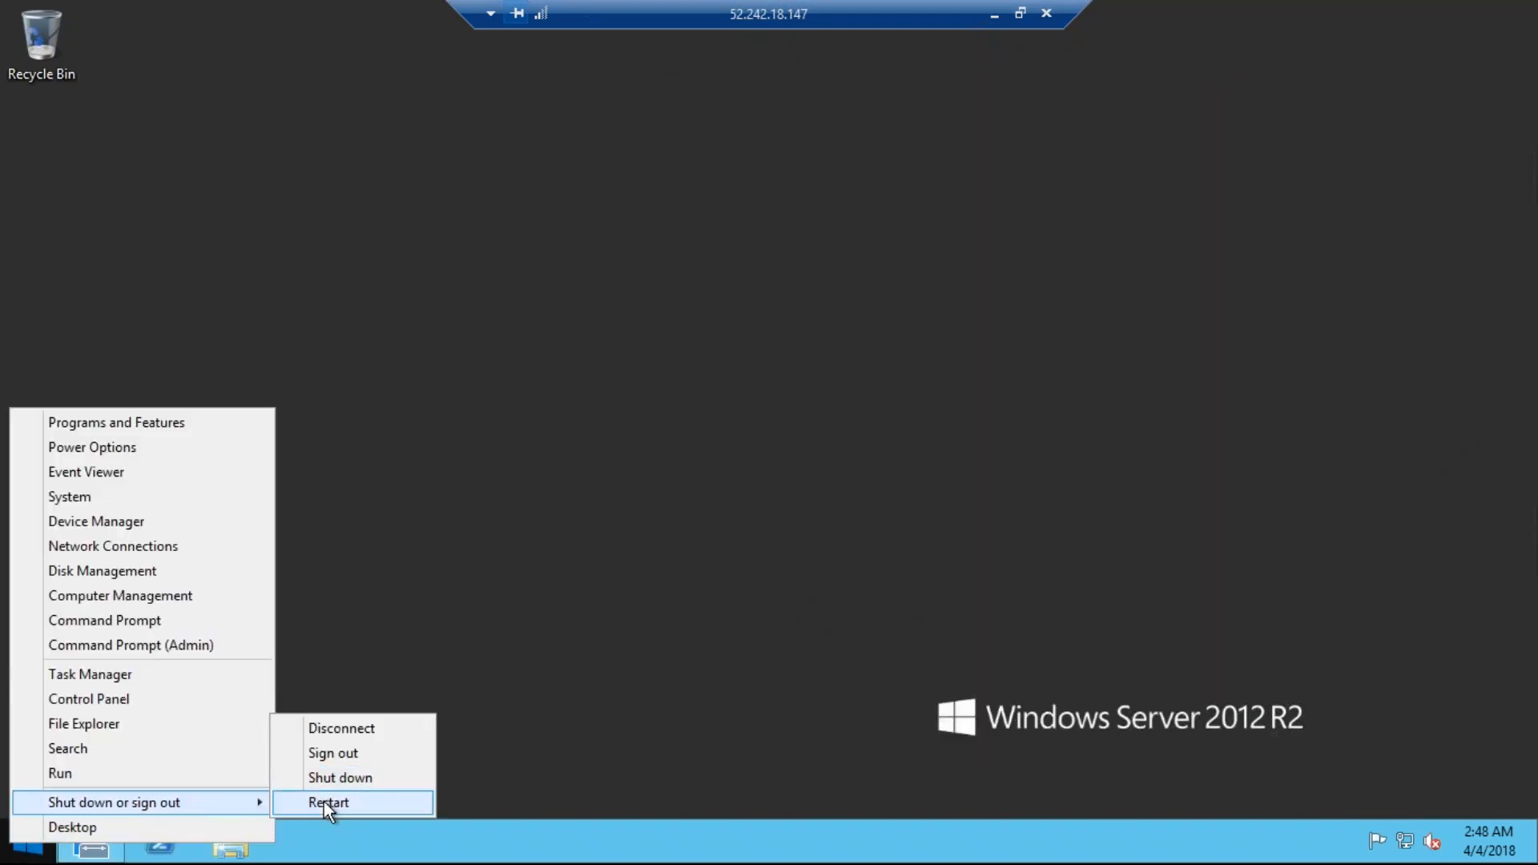
left_click(326, 803)
left_click(367, 797)
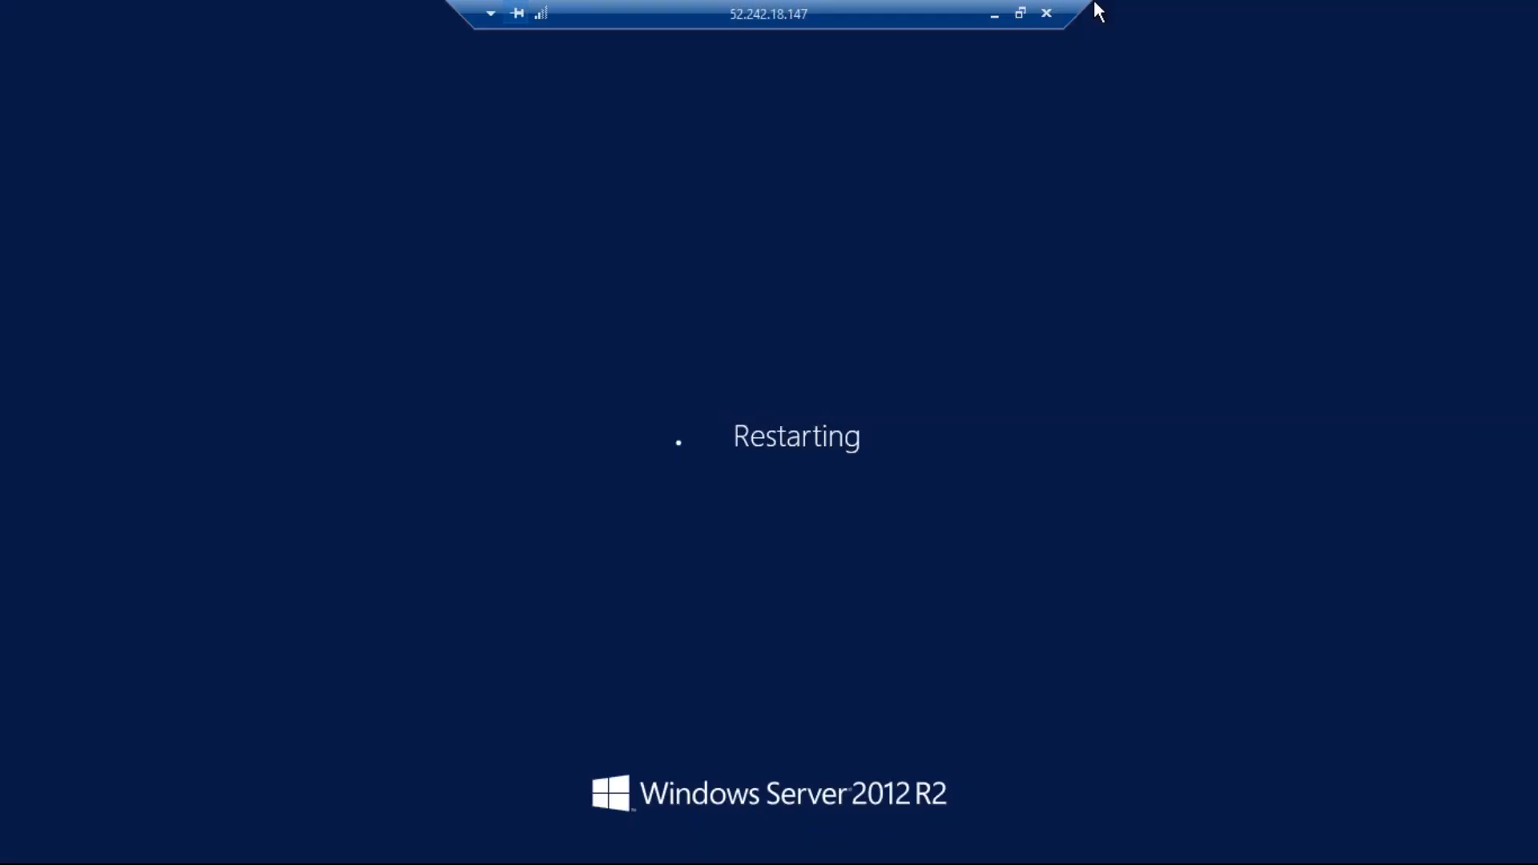
left_click(988, 15)
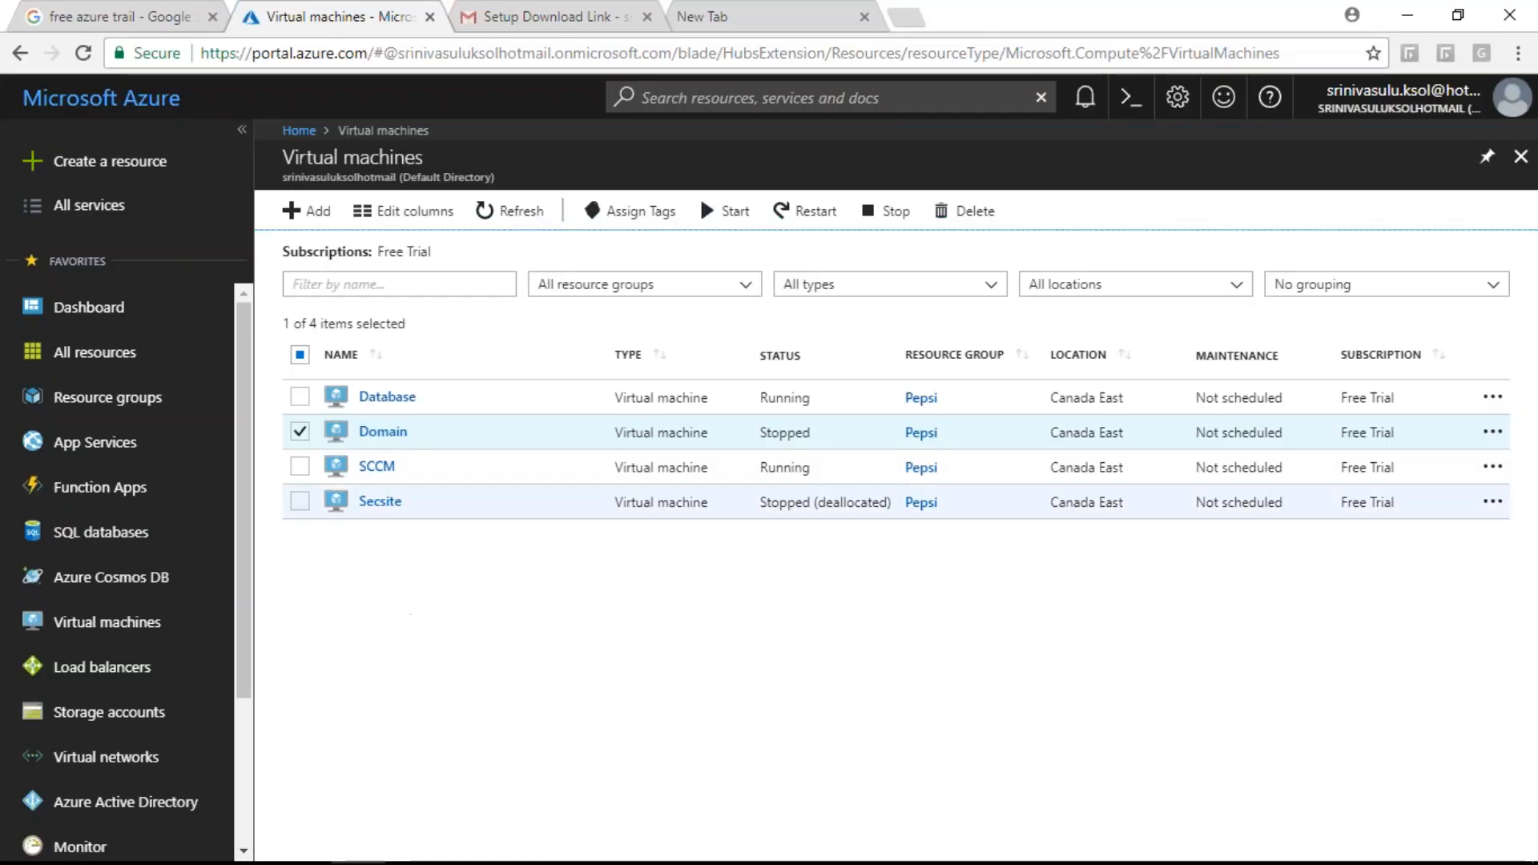
- Refresh the VM list, sign out of Gmail and close its tab
left_click(83, 54)
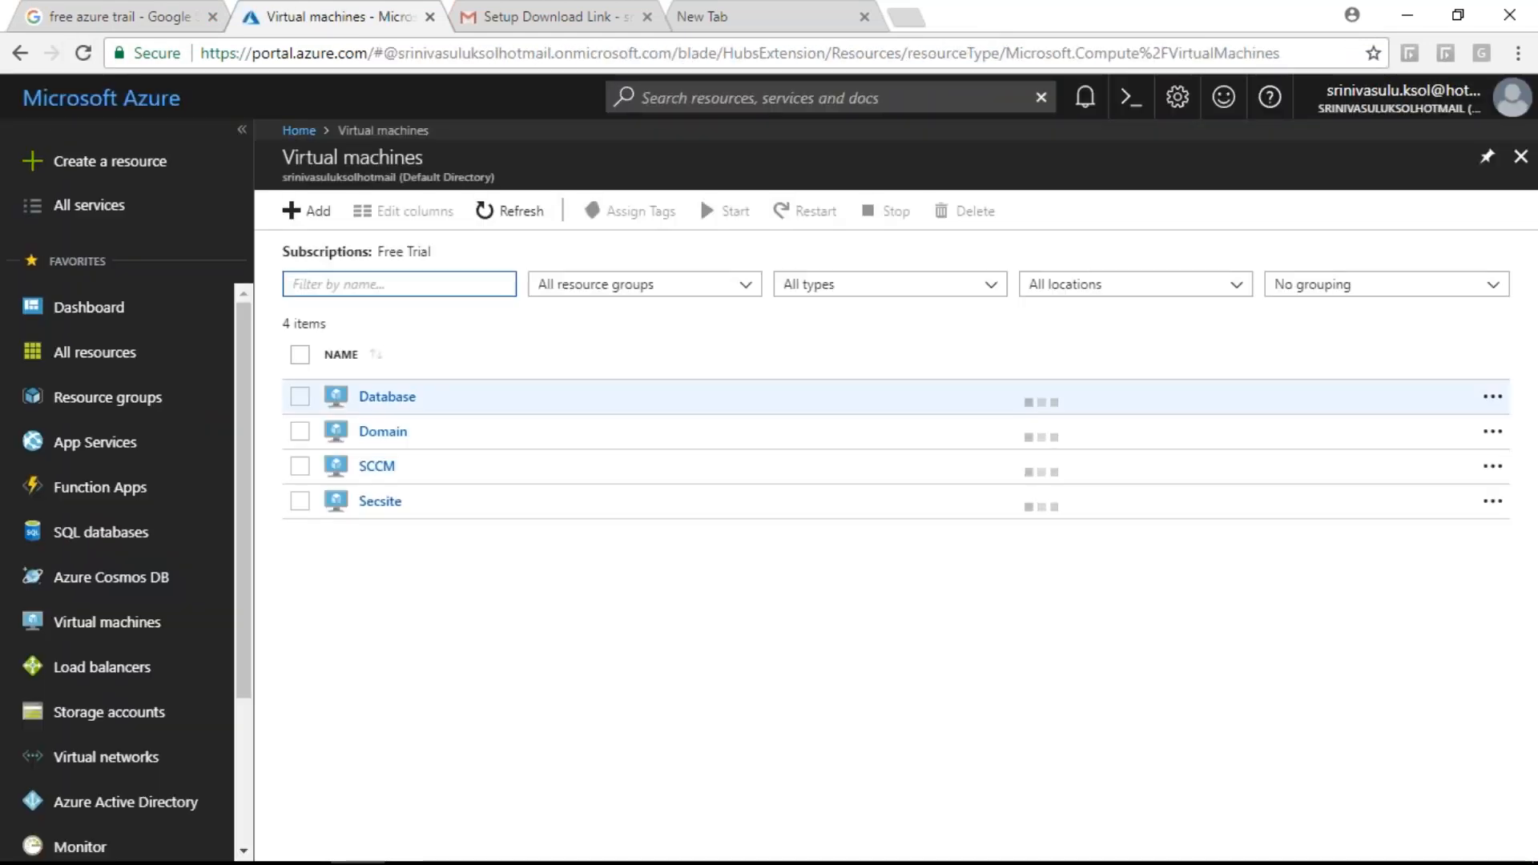
left_click(522, 16)
left_click(1487, 108)
left_click(1438, 326)
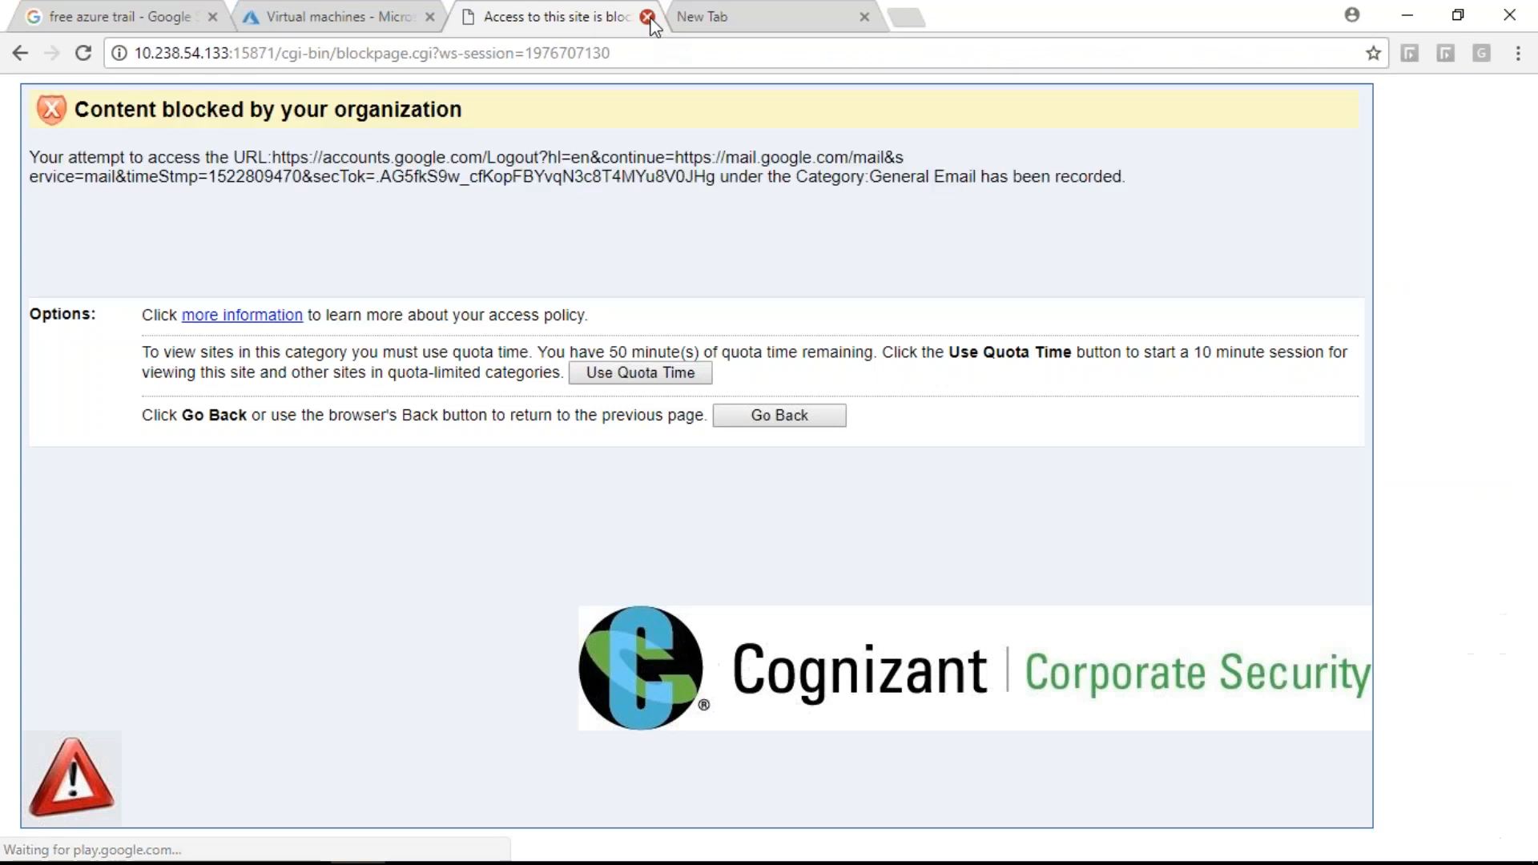
left_click(649, 18)
- Download the Domain VM's .rdp file through Connect in its actions menu
left_click(364, 26)
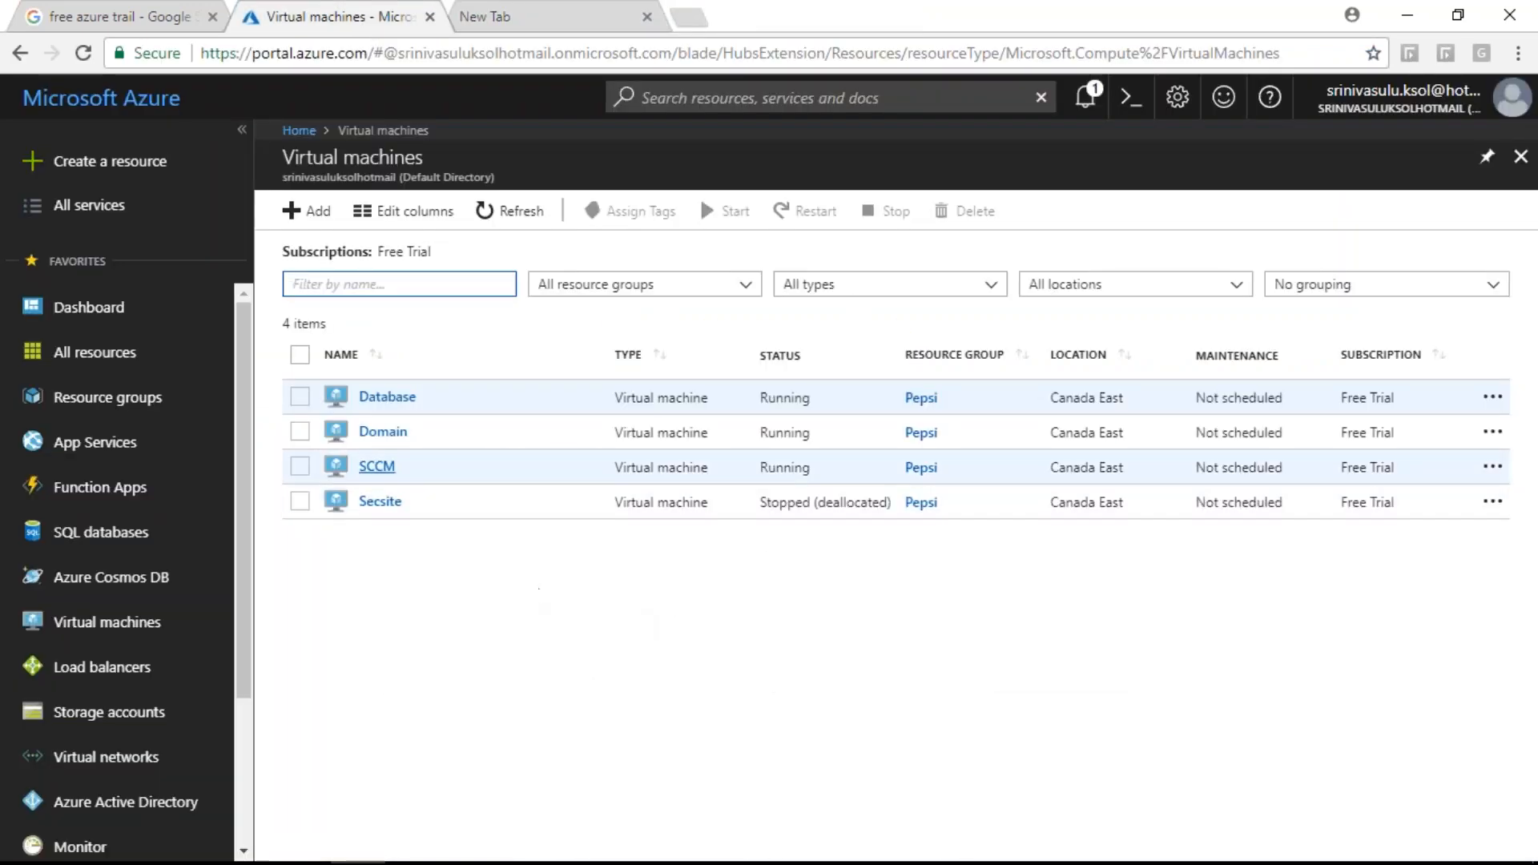
right_click(368, 434)
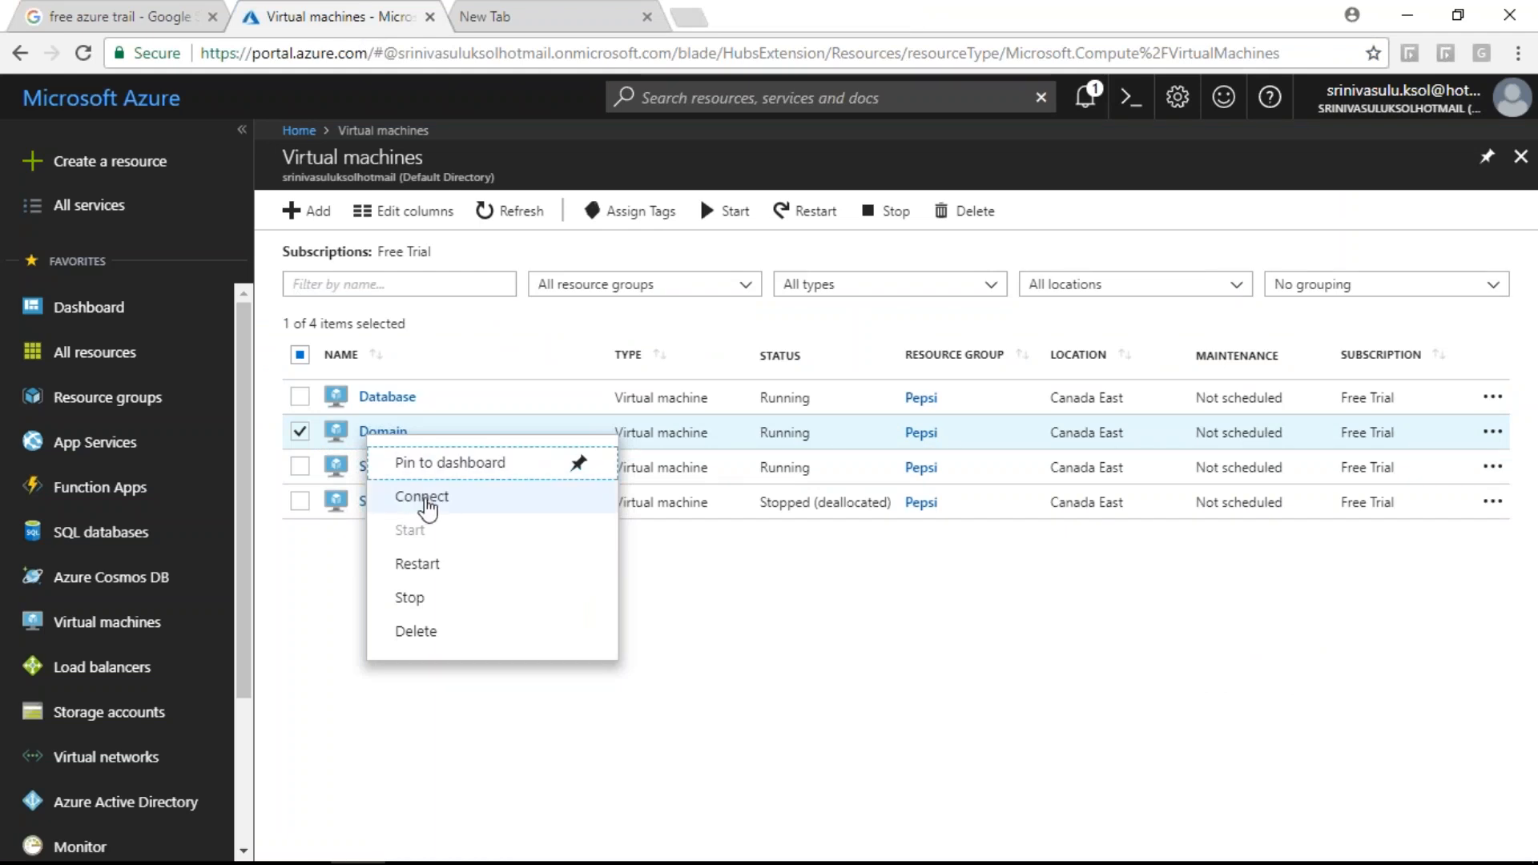
left_click(422, 497)
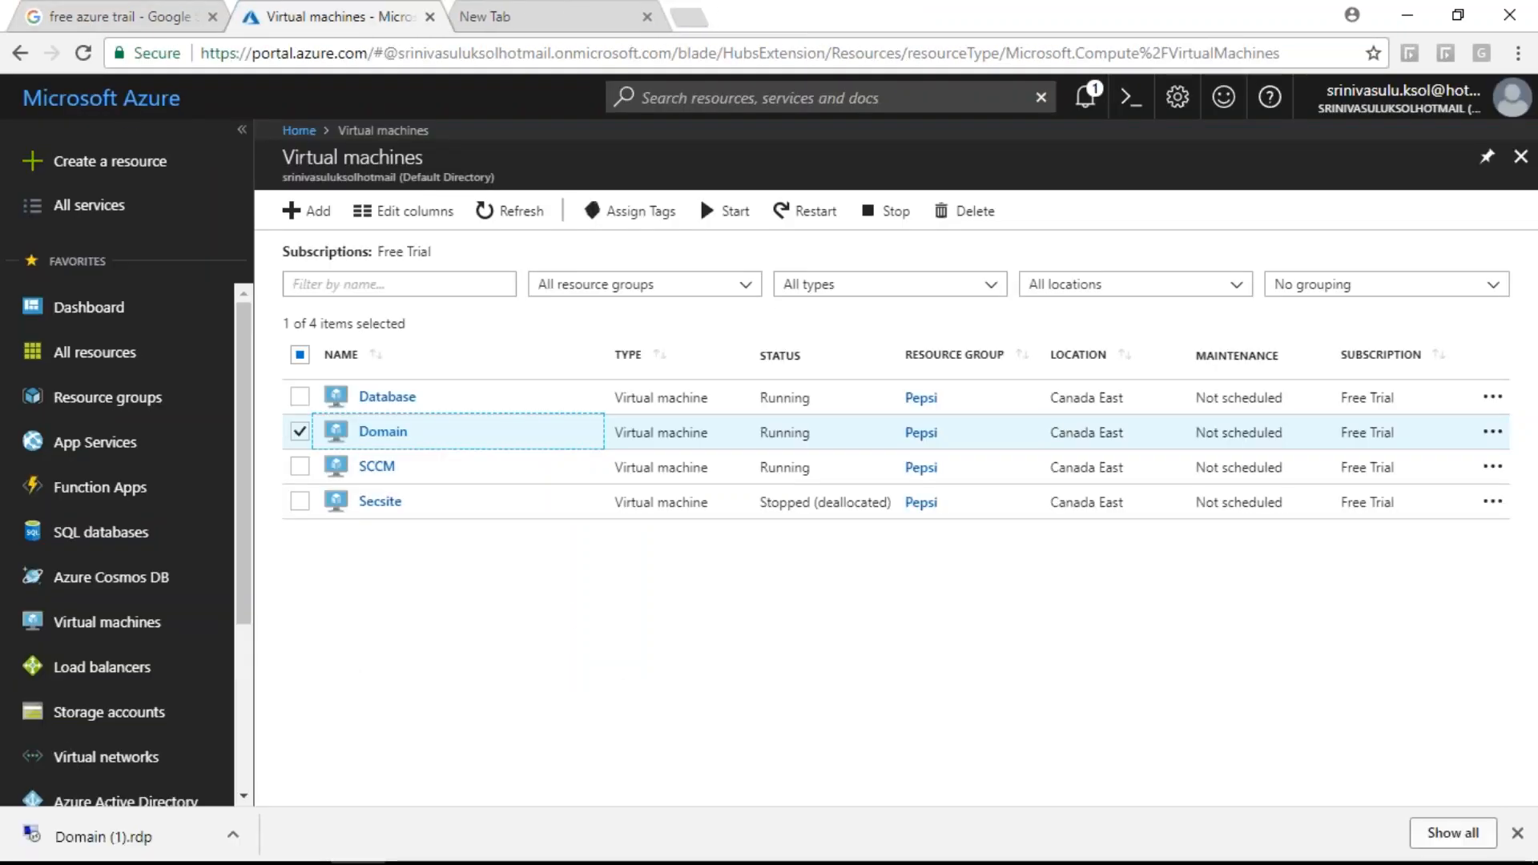
- Launch the downloaded Domain .rdp file from the Downloads folder and refresh the listing
left_click(243, 841)
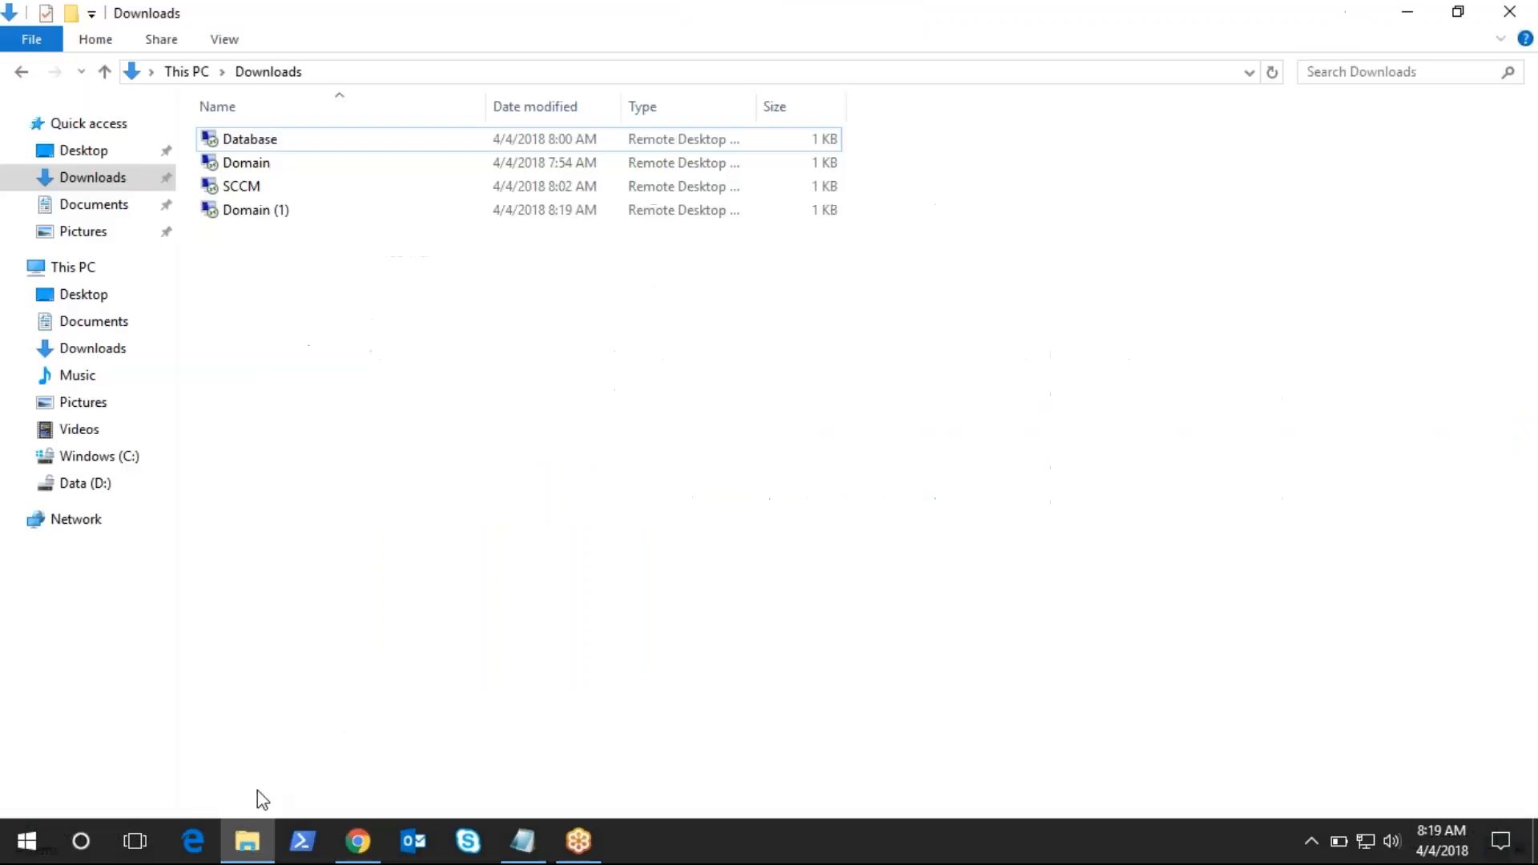
double_click(267, 165)
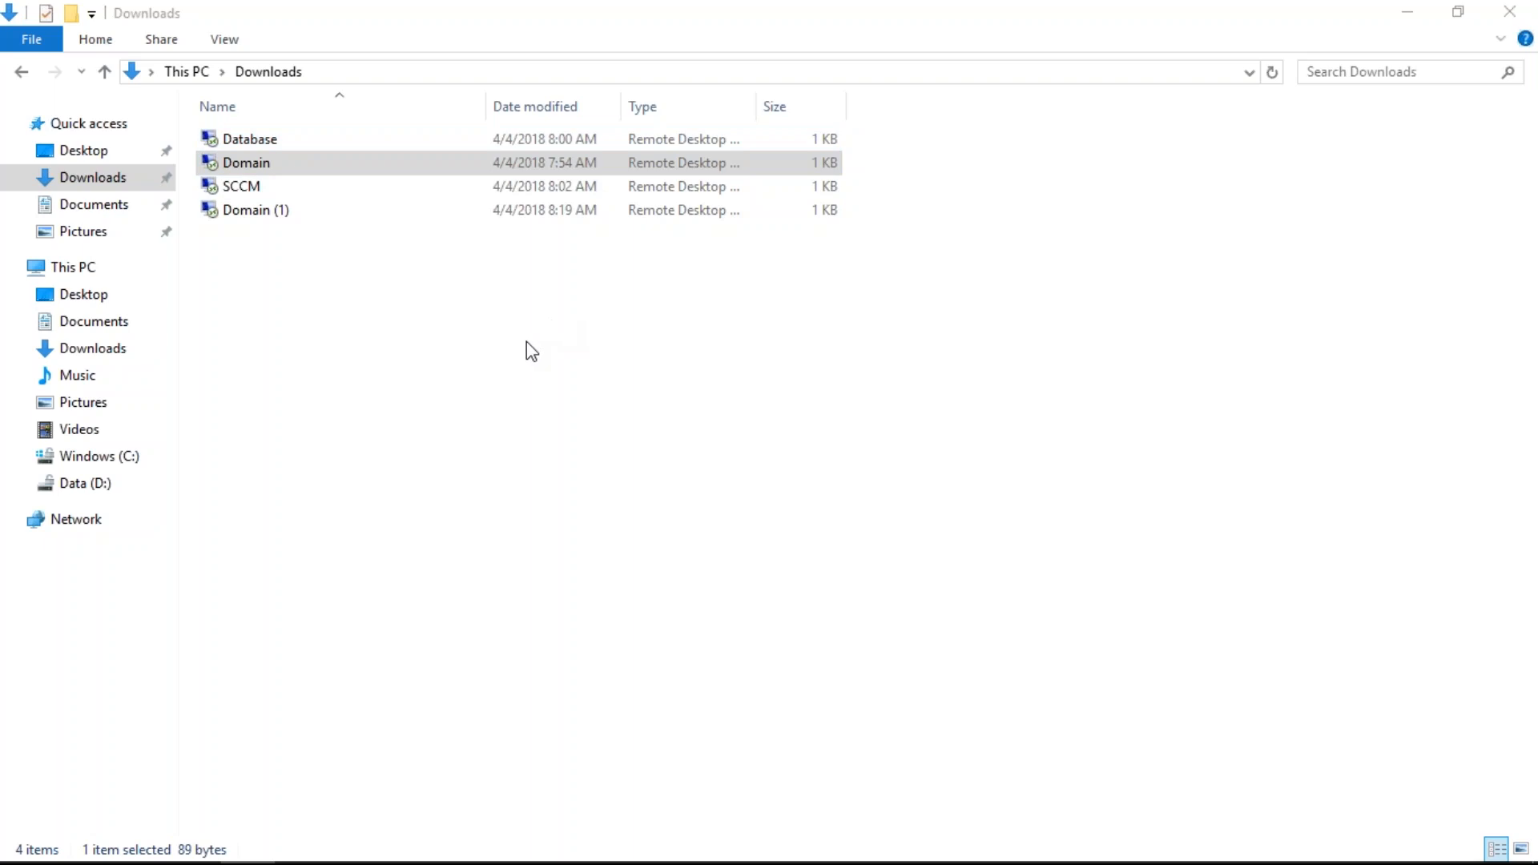
left_click(291, 383)
right_click(287, 330)
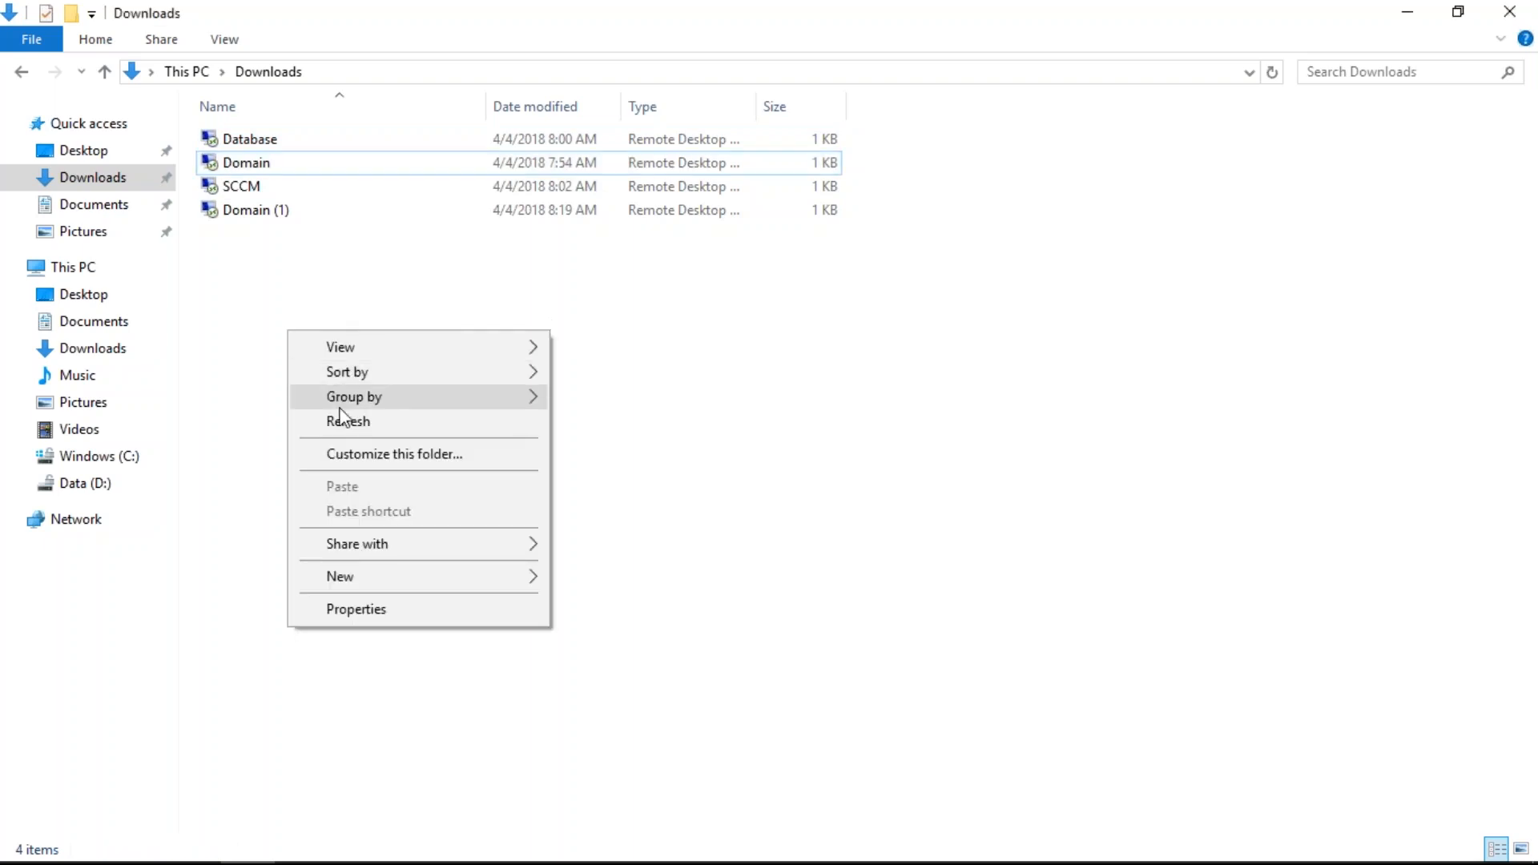
left_click(340, 419)
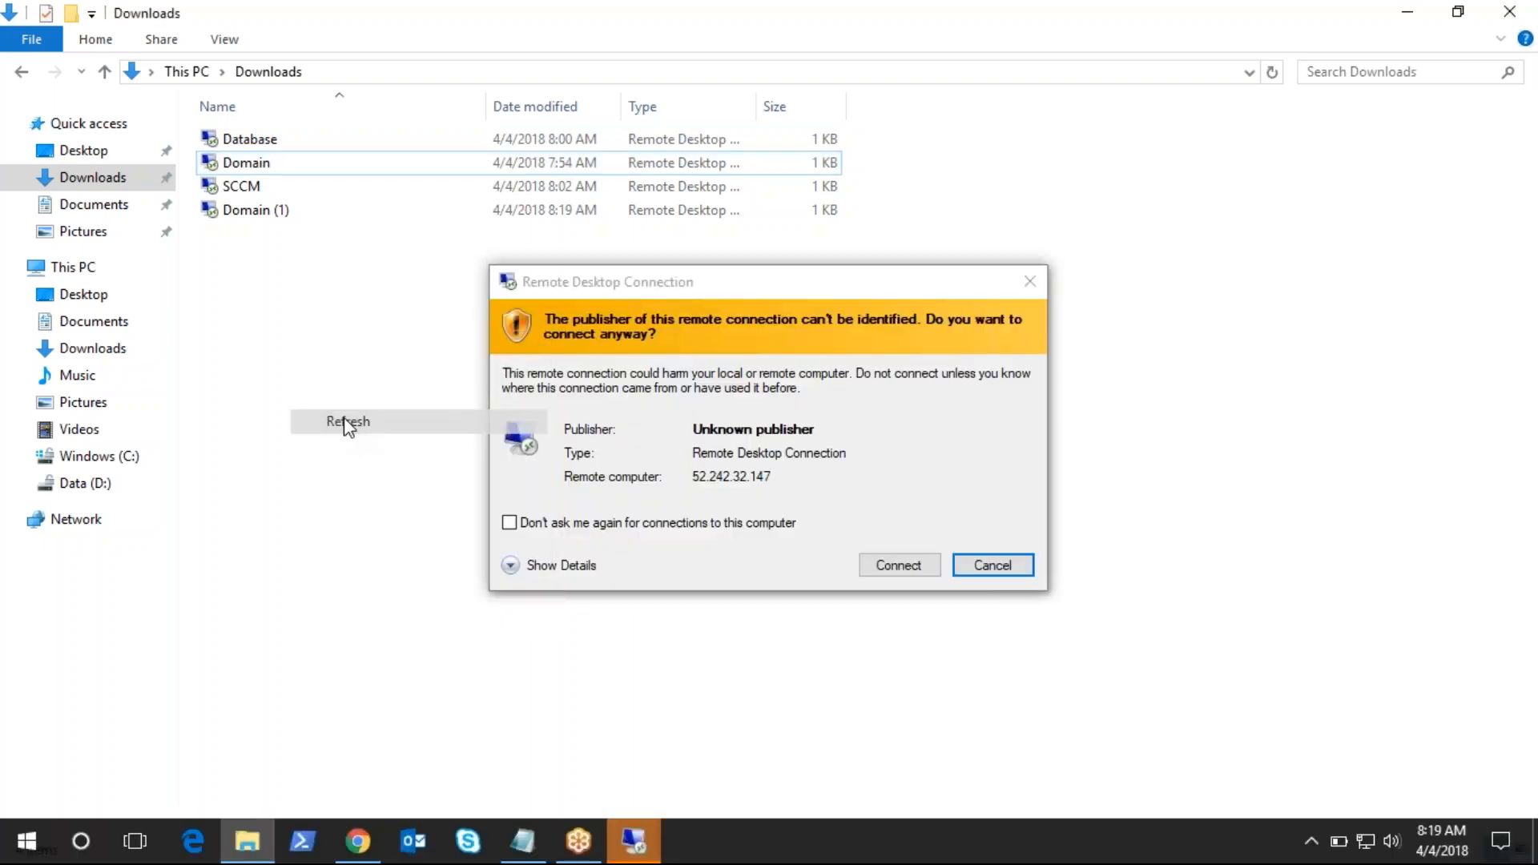
- Accept the unknown-publisher warning and enter the account password to connect to 52.242.32.147
left_click(519, 569)
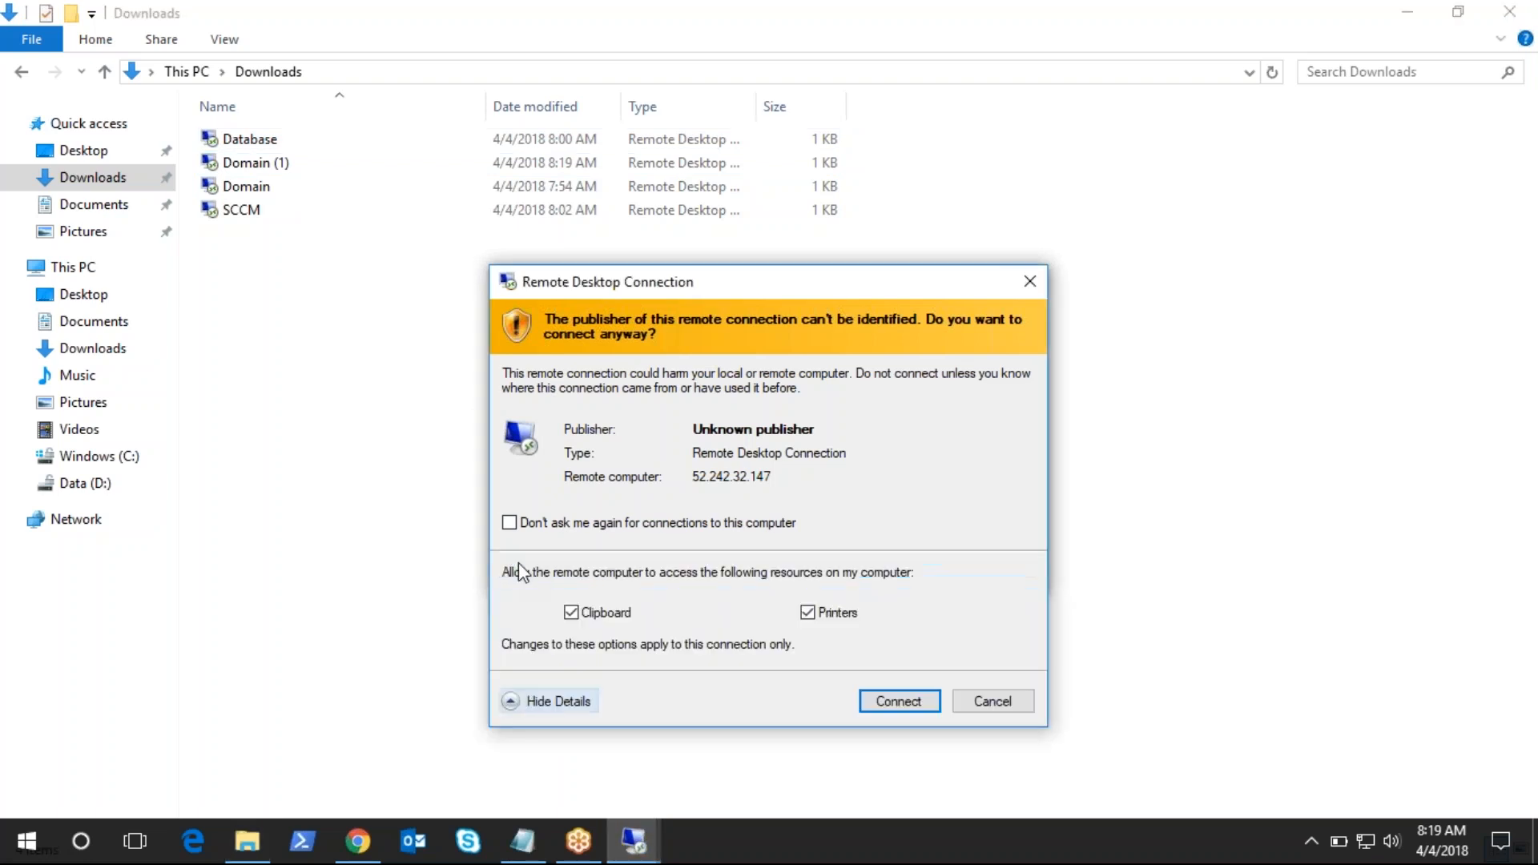
left_click(512, 702)
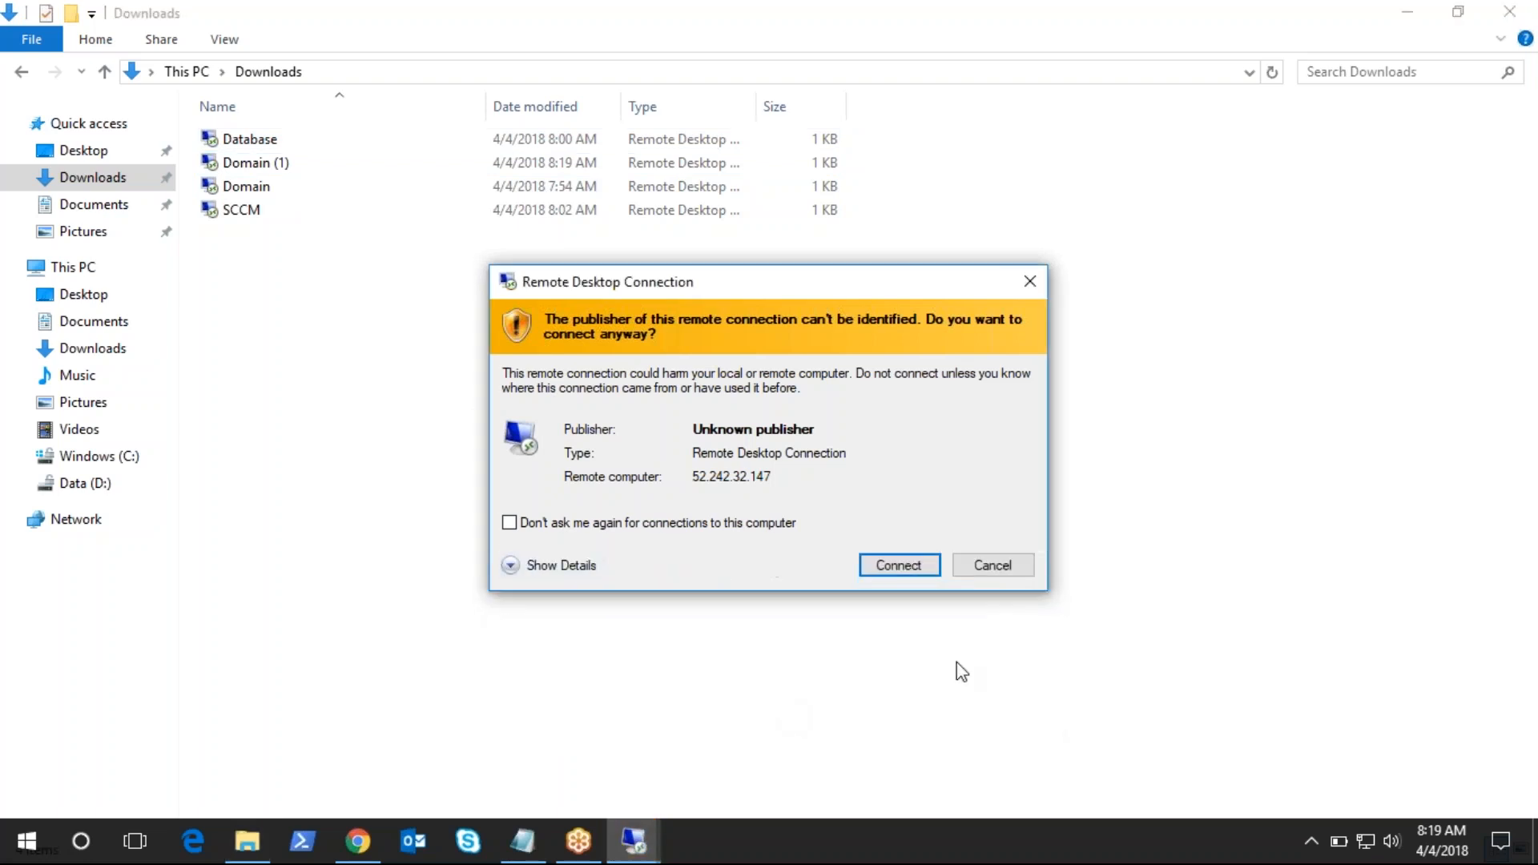
left_click(917, 570)
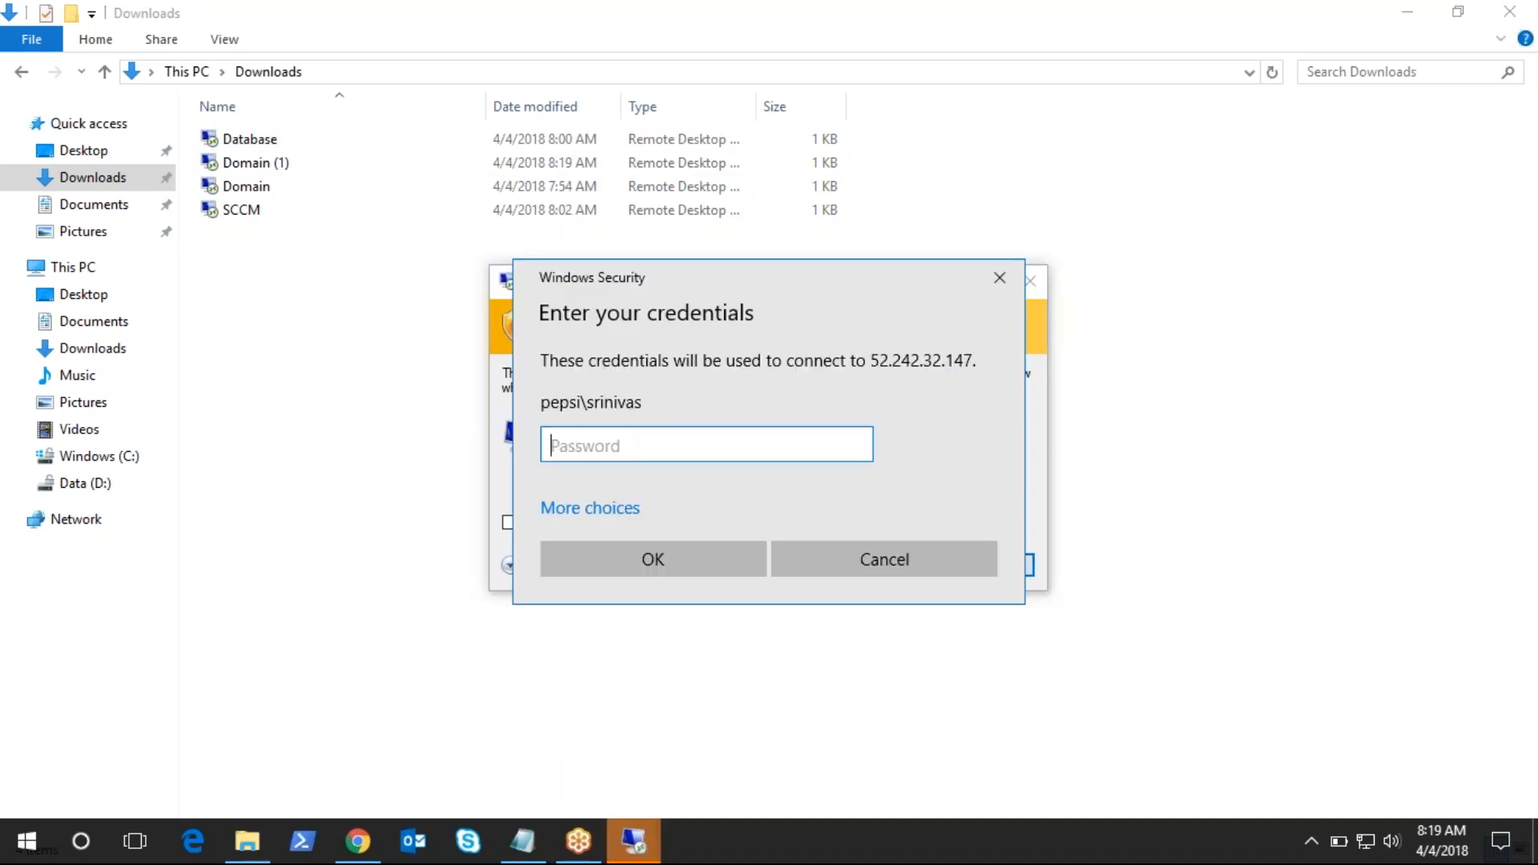
type("************")
left_click(680, 572)
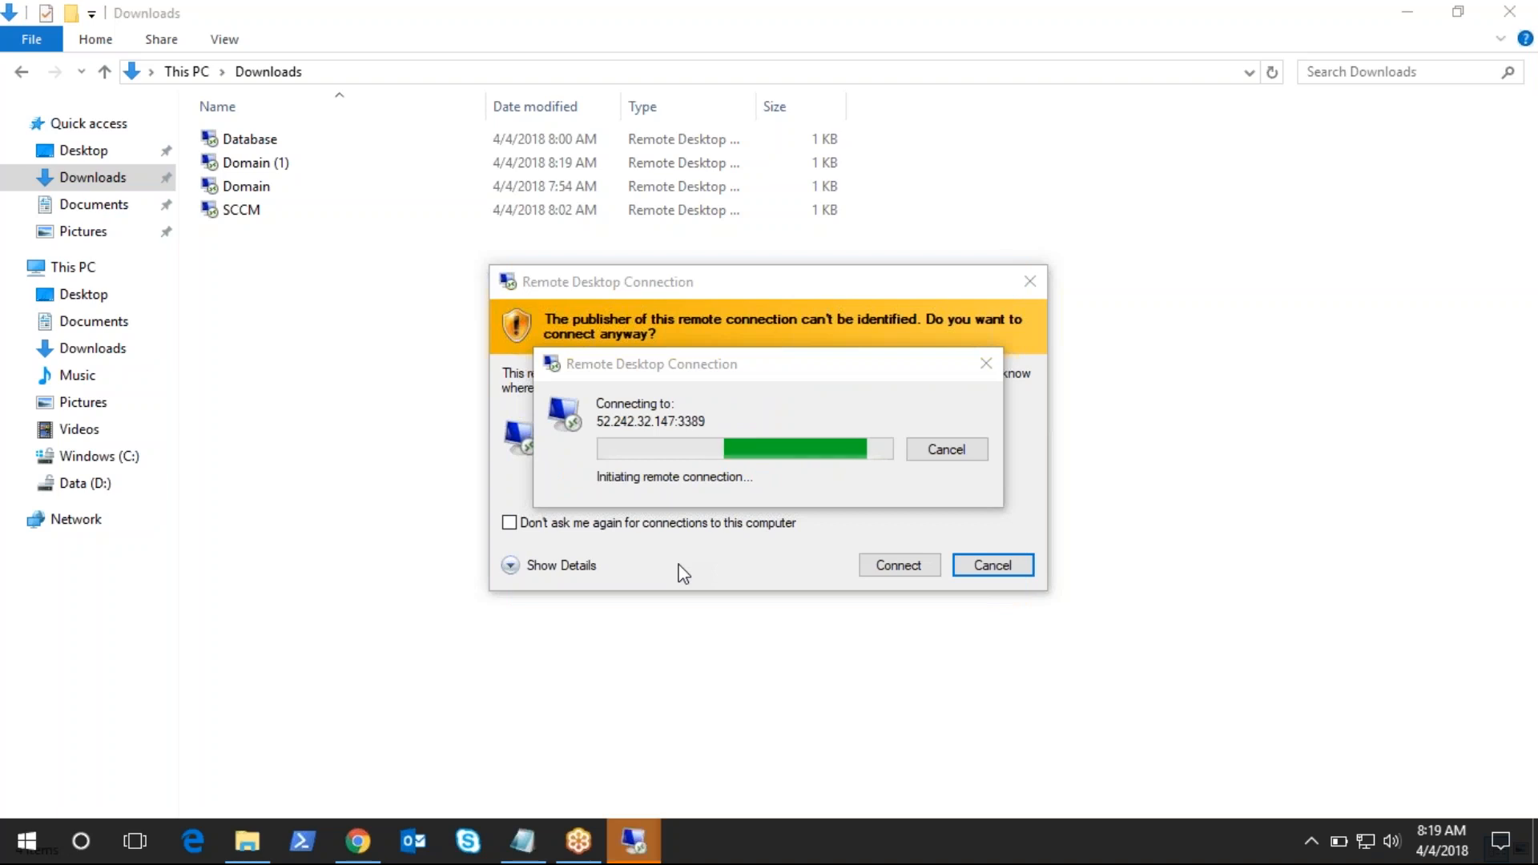
- Dismiss the leftover publisher warning and select the SCCM connection file
mouse_move(633, 839)
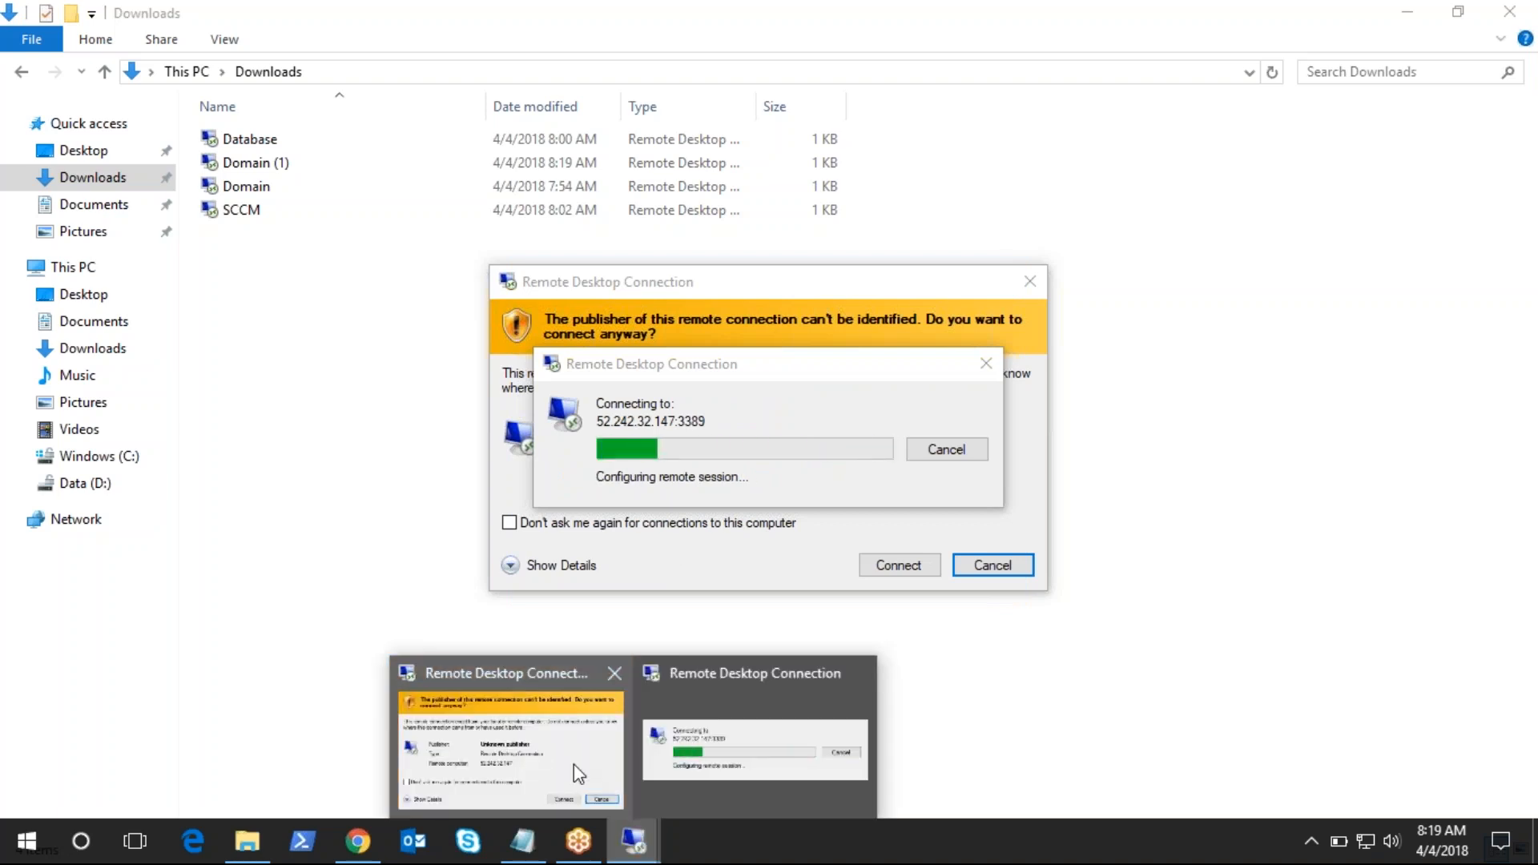
left_click(573, 764)
left_click(993, 564)
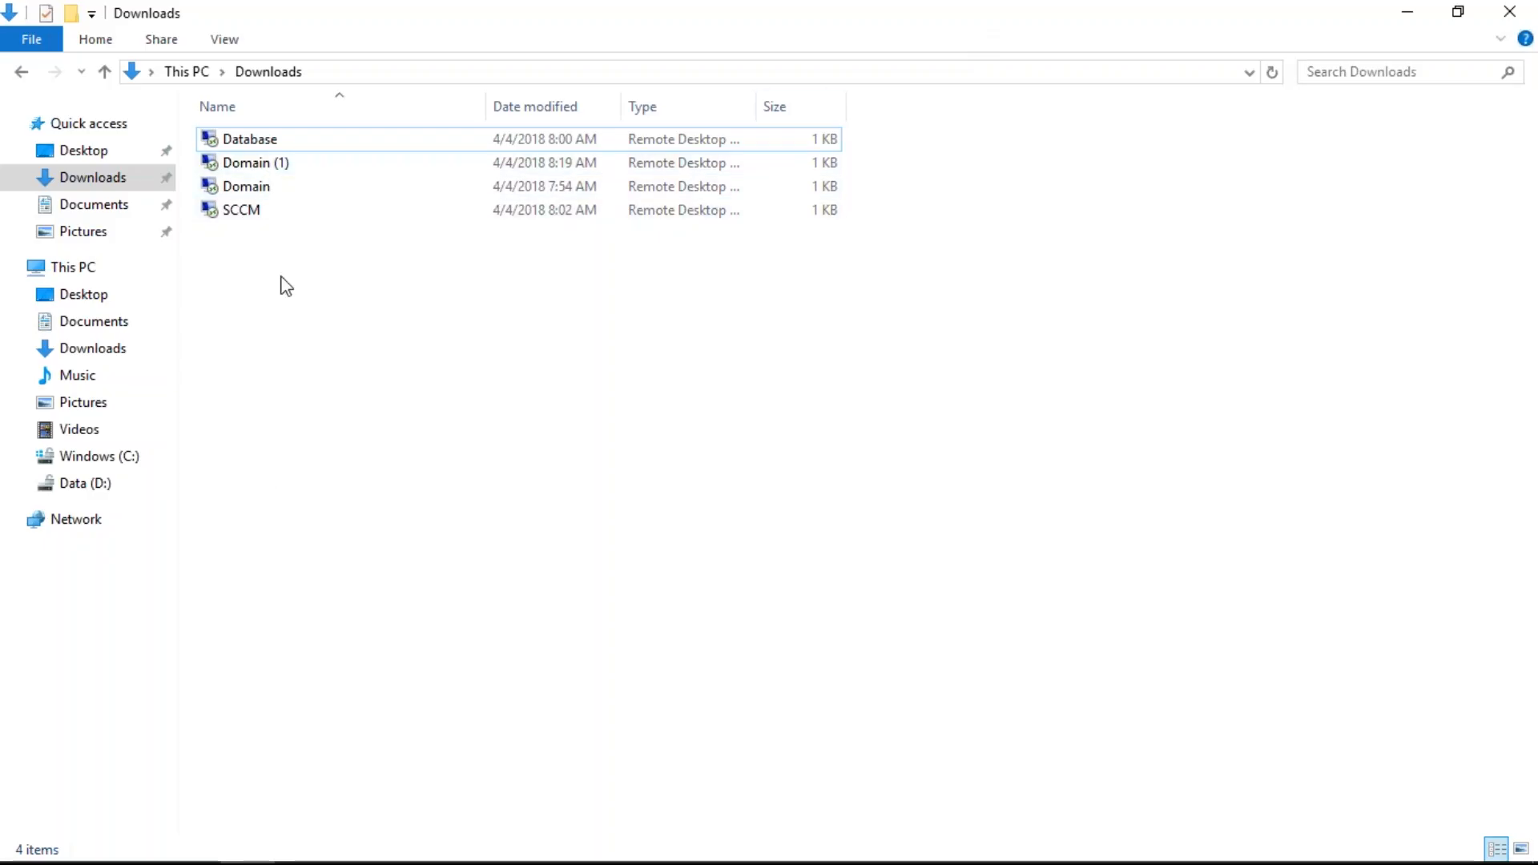
left_click(251, 215)
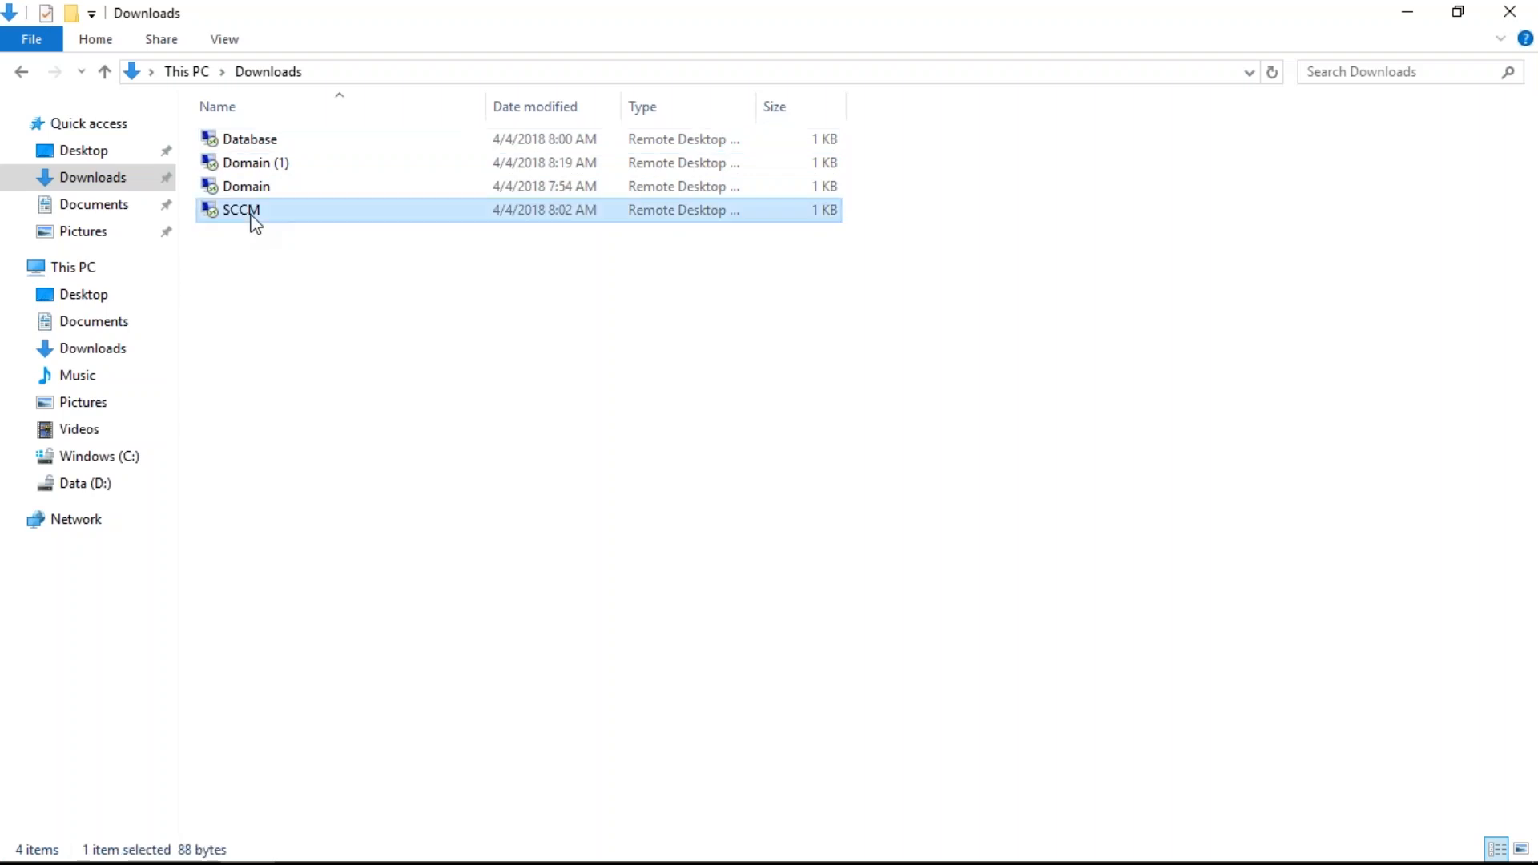
- Launch SCCM.rdp and accept the warning to connect to 52.242.25.79
right_click(254, 224)
left_click(327, 233)
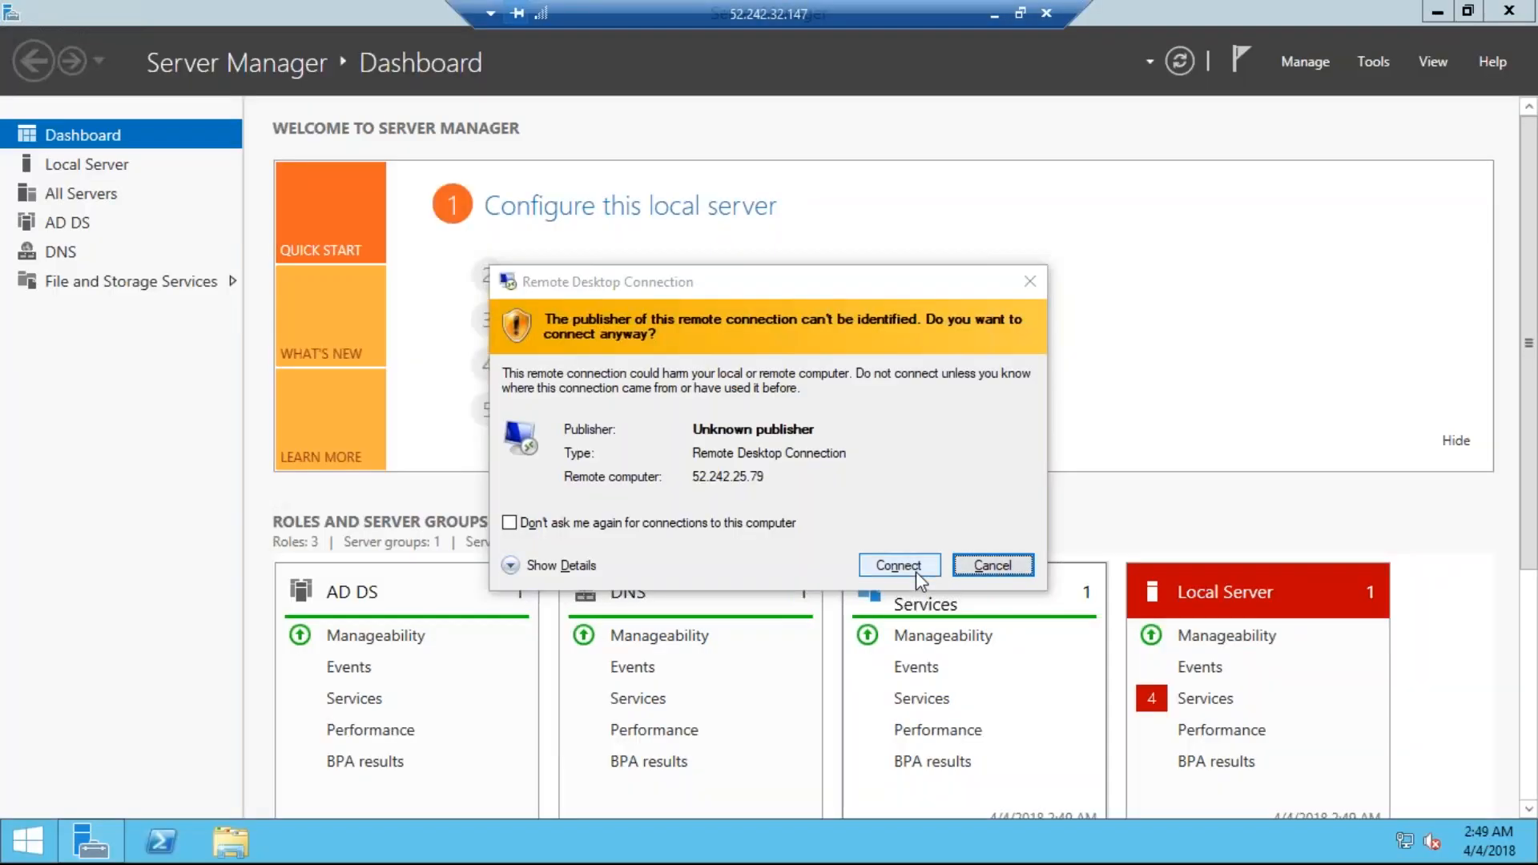
left_click(915, 570)
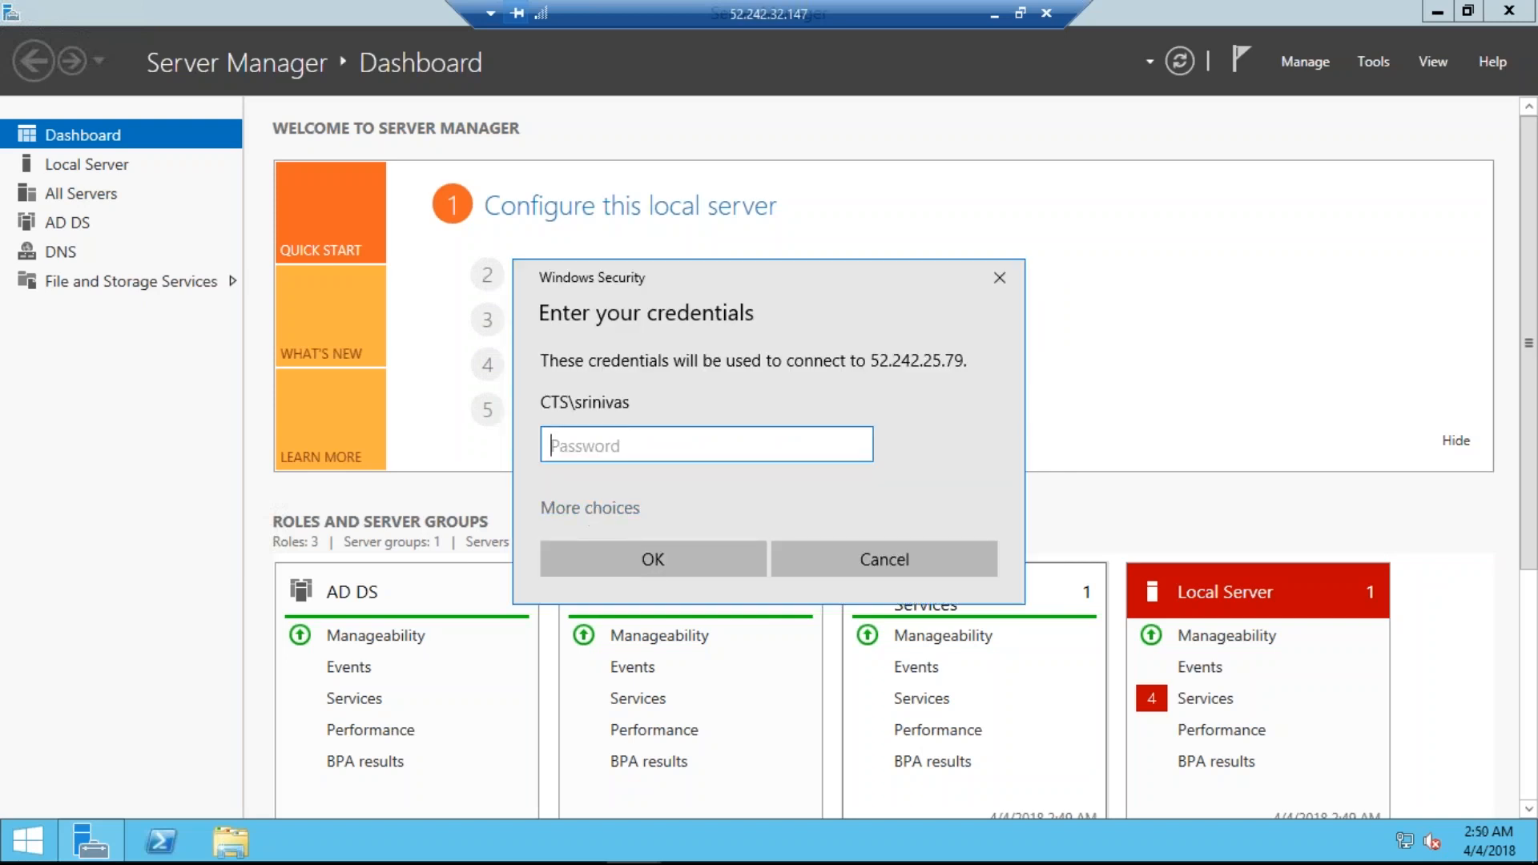
- Sign in with a different account, entering its user name and password
left_click(599, 510)
left_click(686, 618)
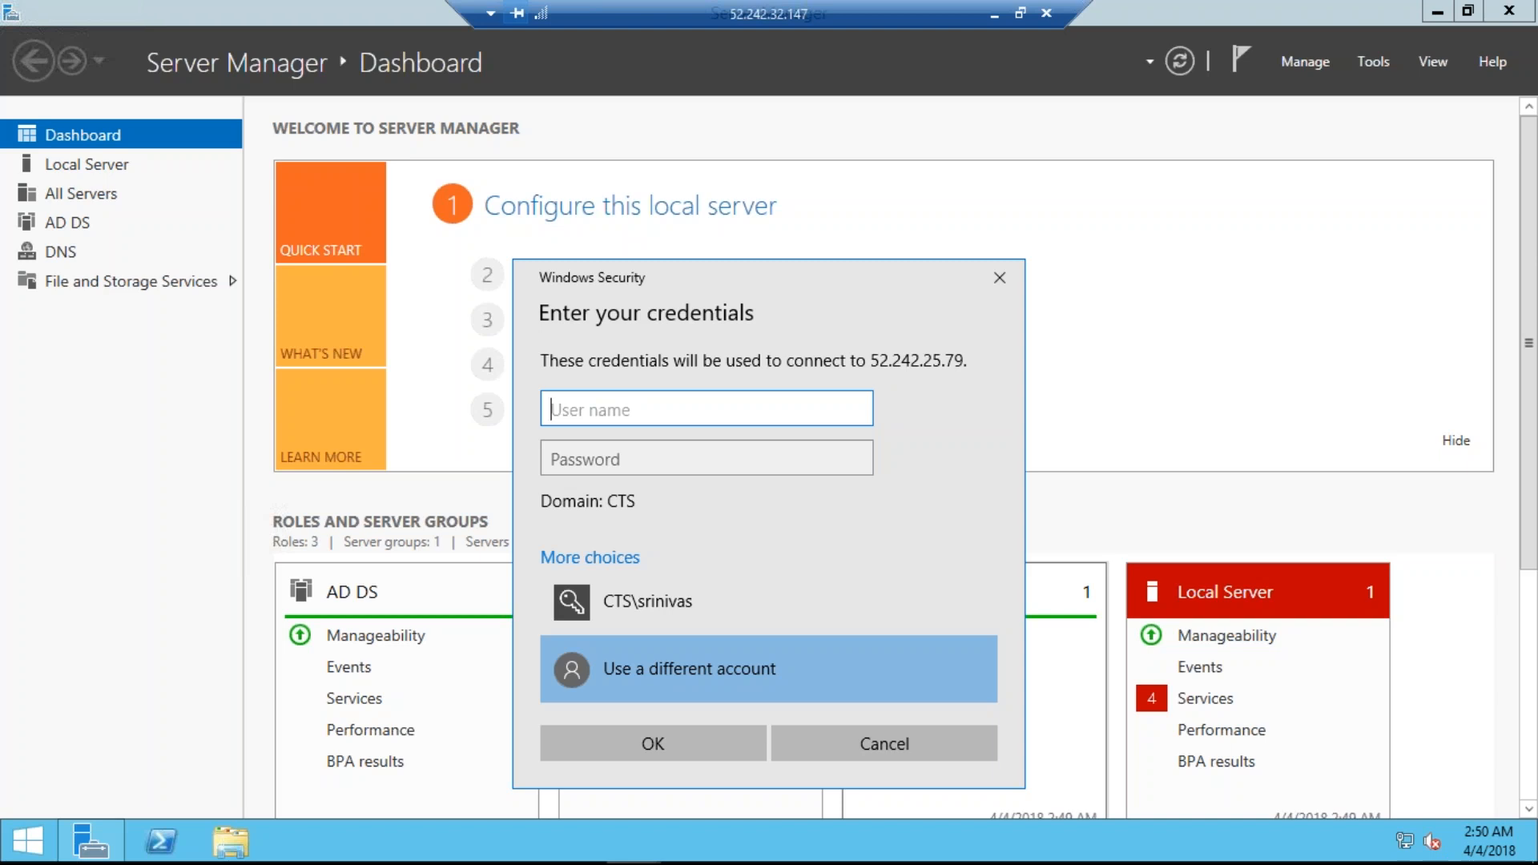
type("srinivas")
key("Tab")
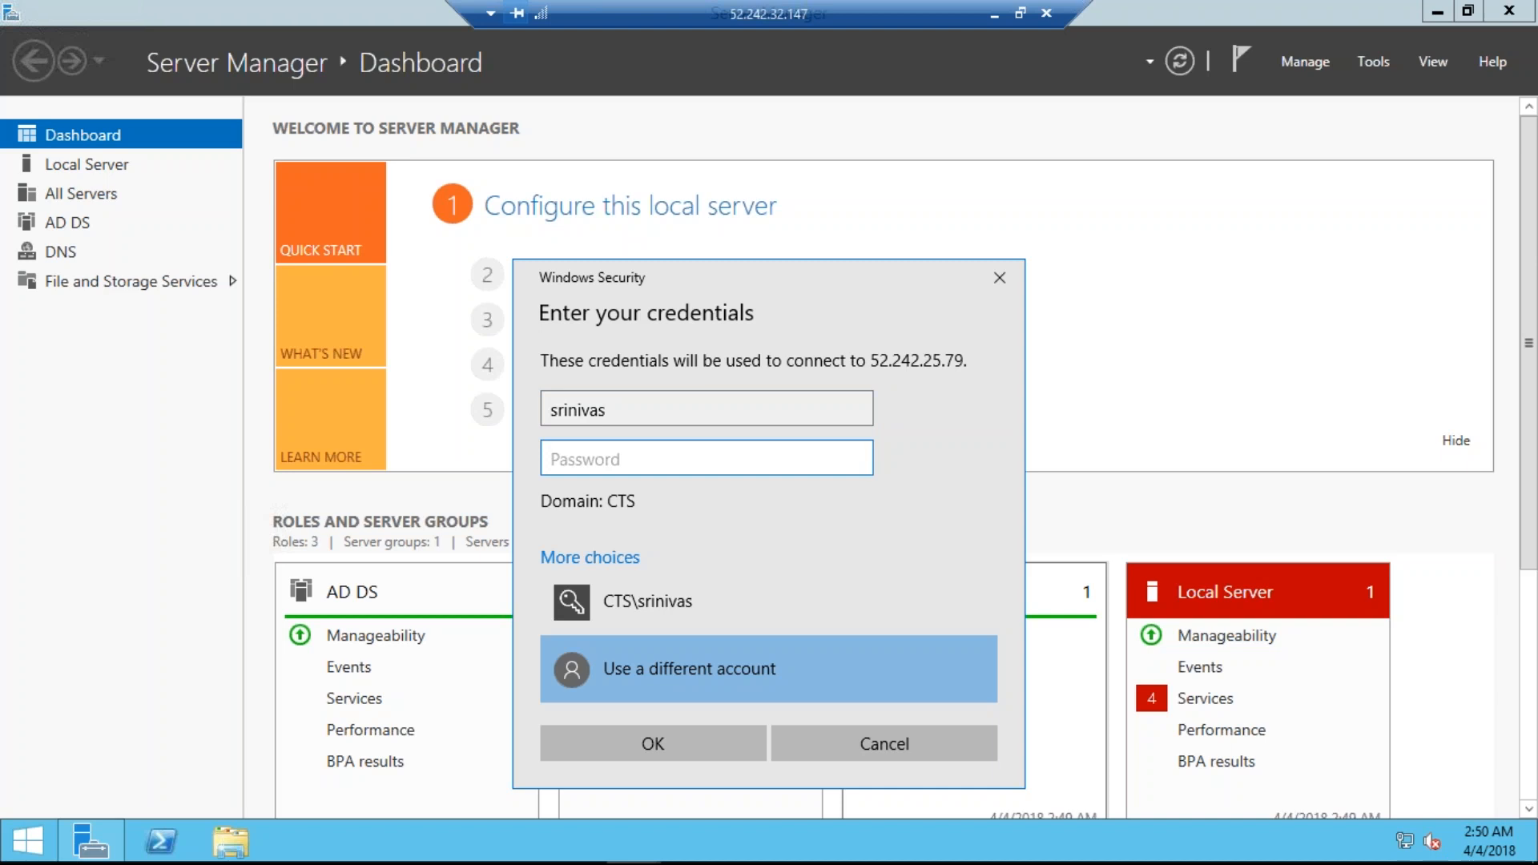
type("•••")
key("BackSpace")
key("BackSpace")
key("BackSpace")
type("••••••••••••")
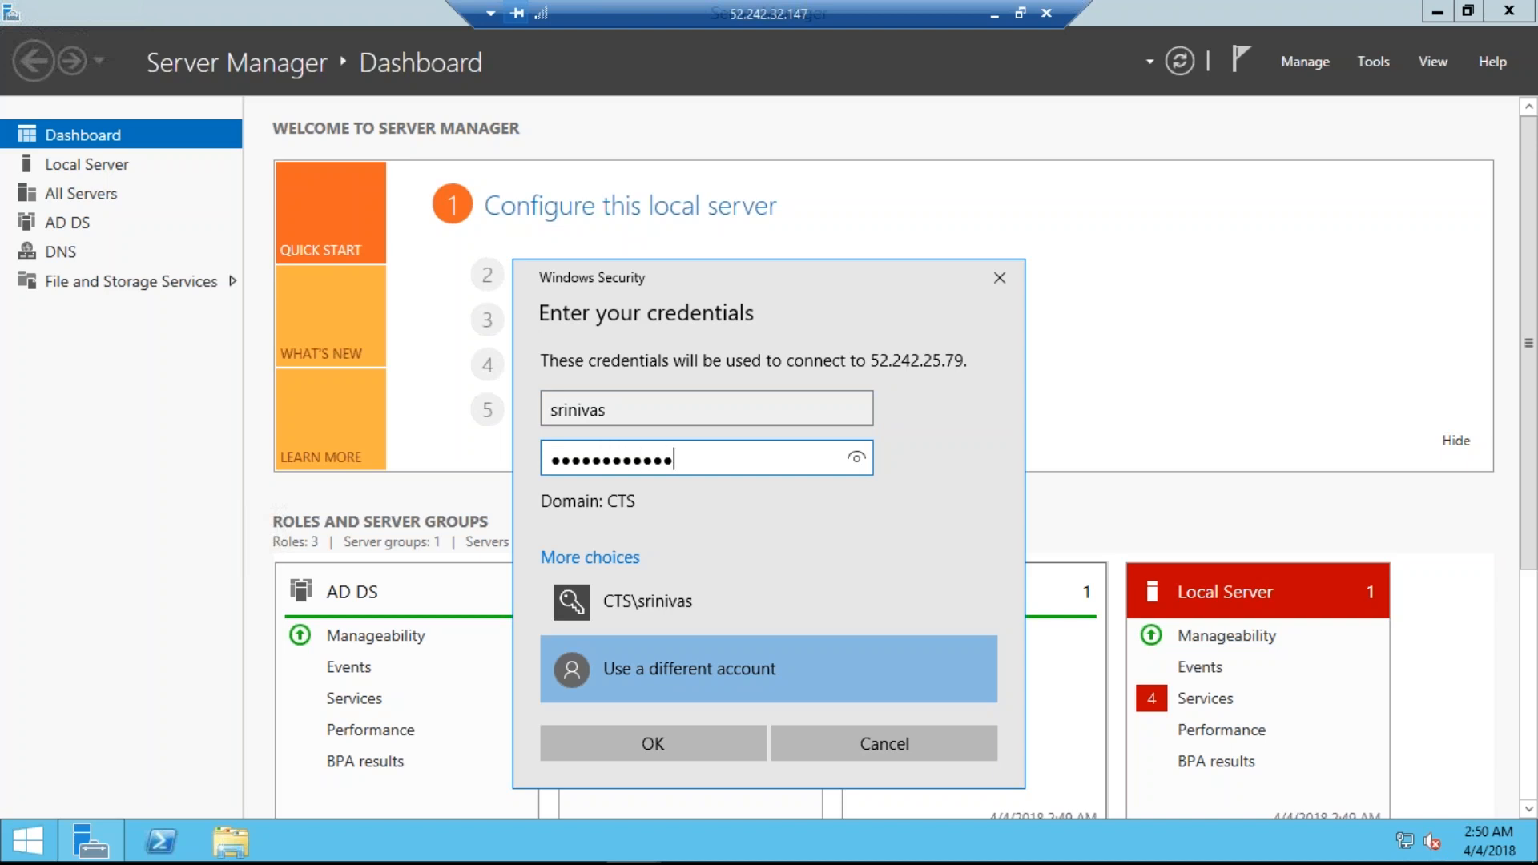
key("Return")
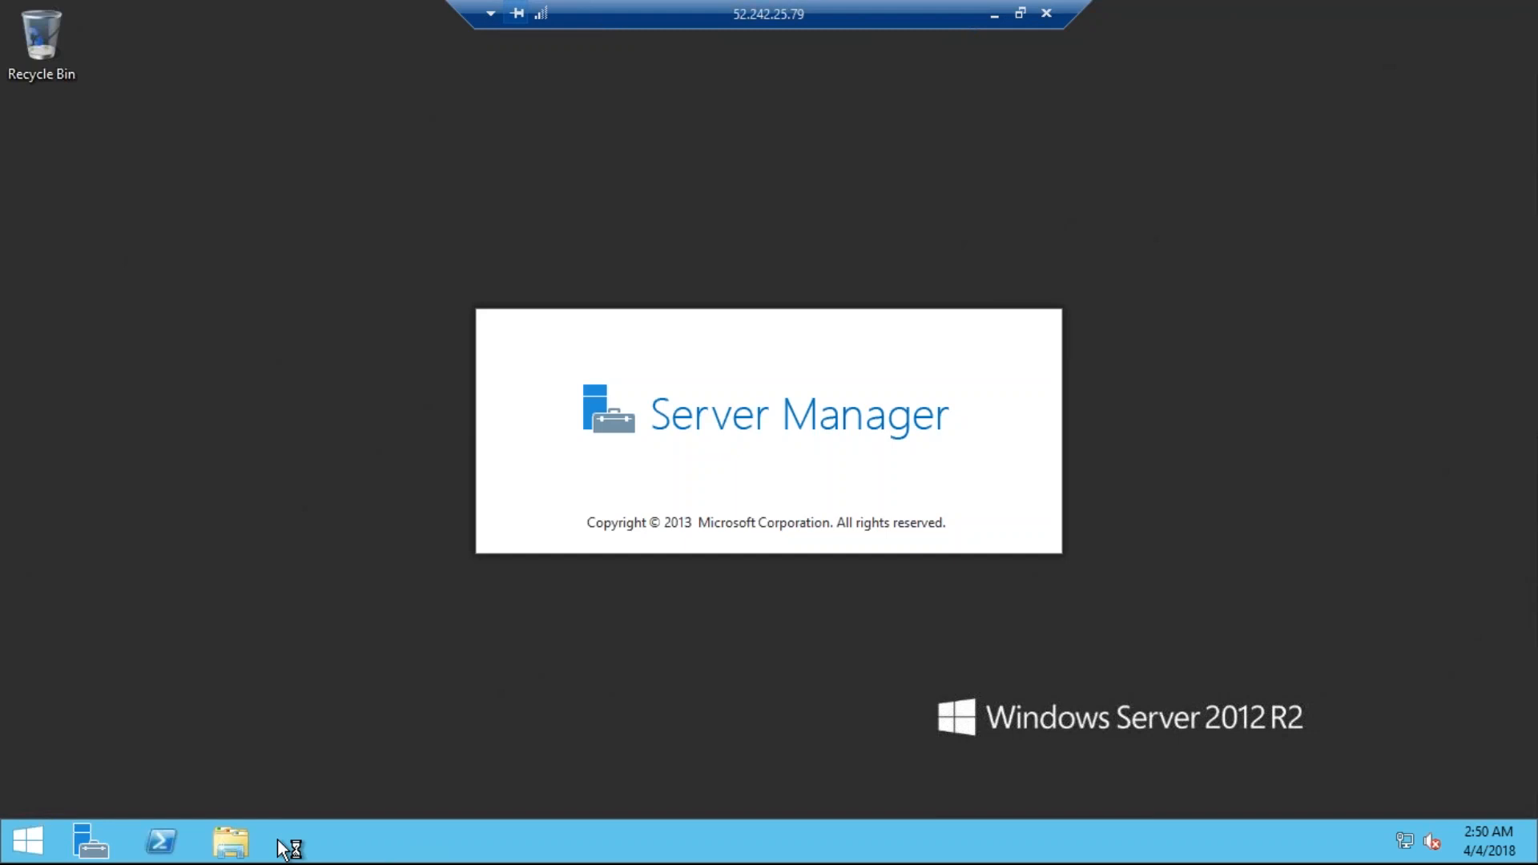
- Open the SCCM server's System Properties Computer Name tab from This PC and choose Change
left_click(248, 845)
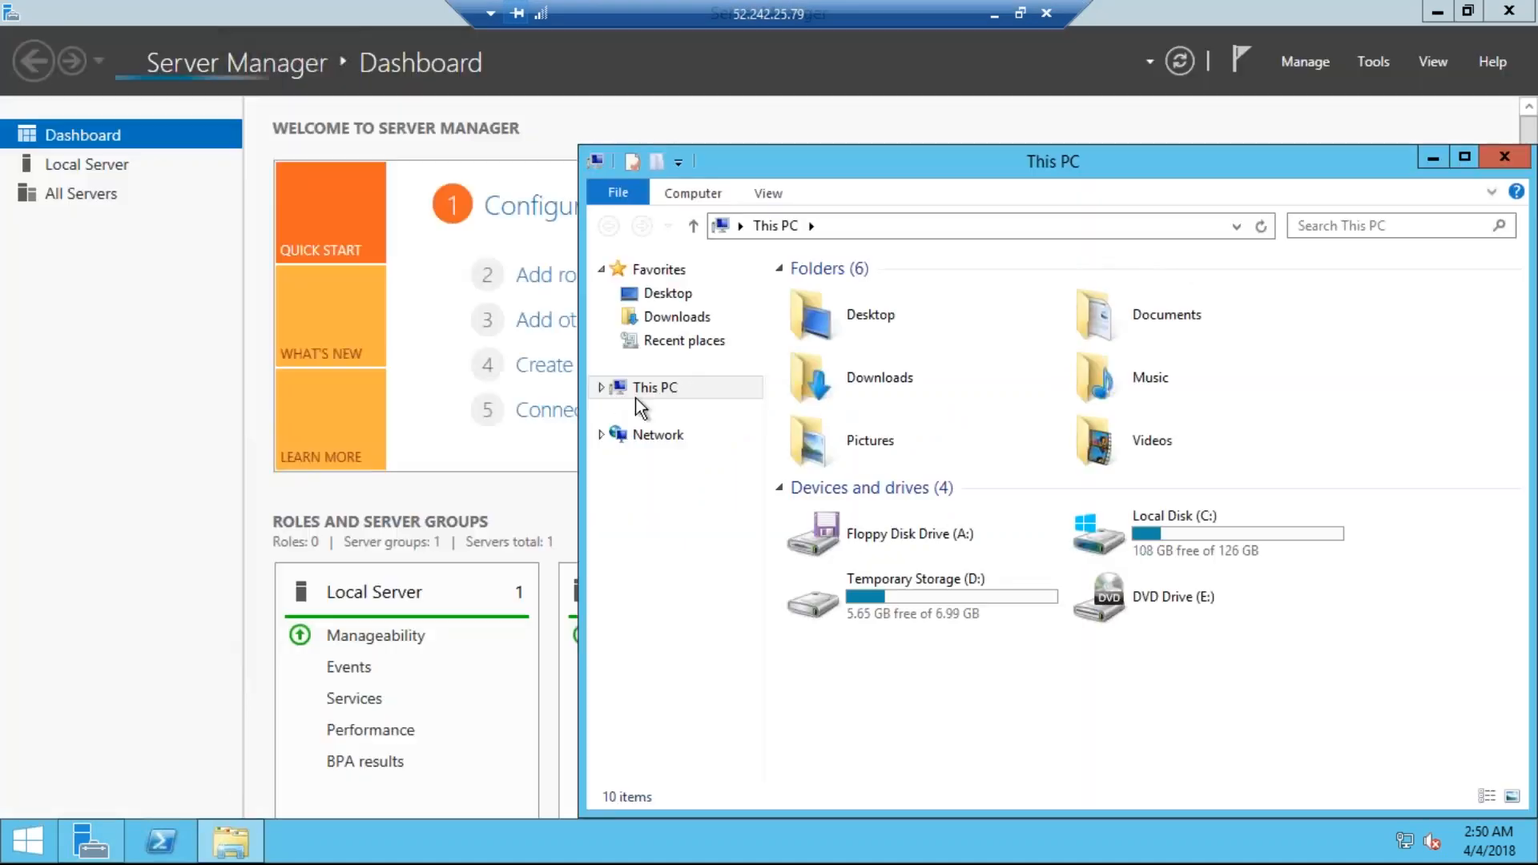
right_click(641, 388)
left_click(710, 643)
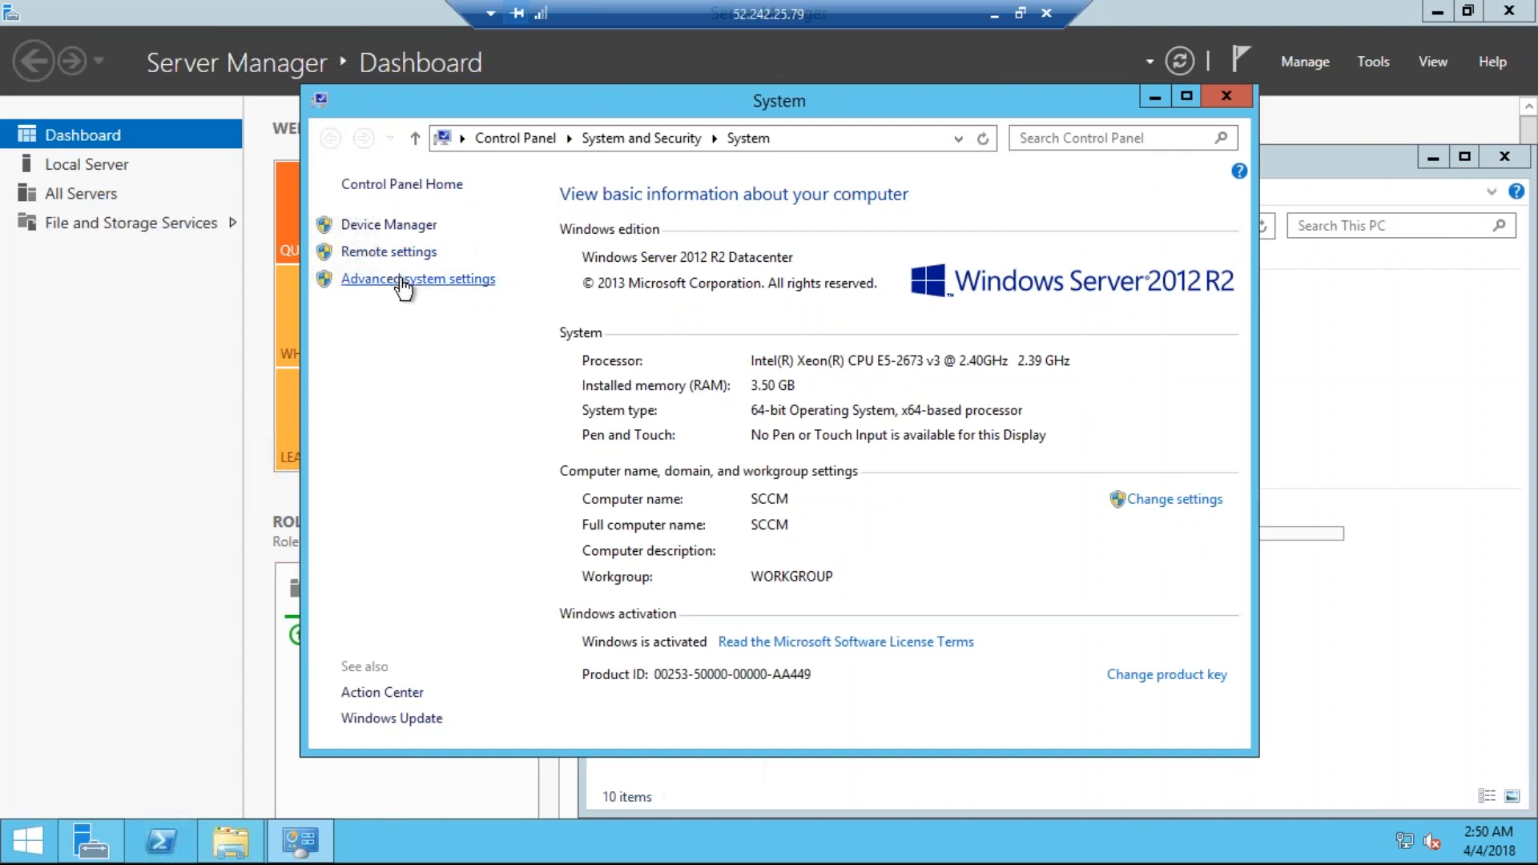
left_click(403, 285)
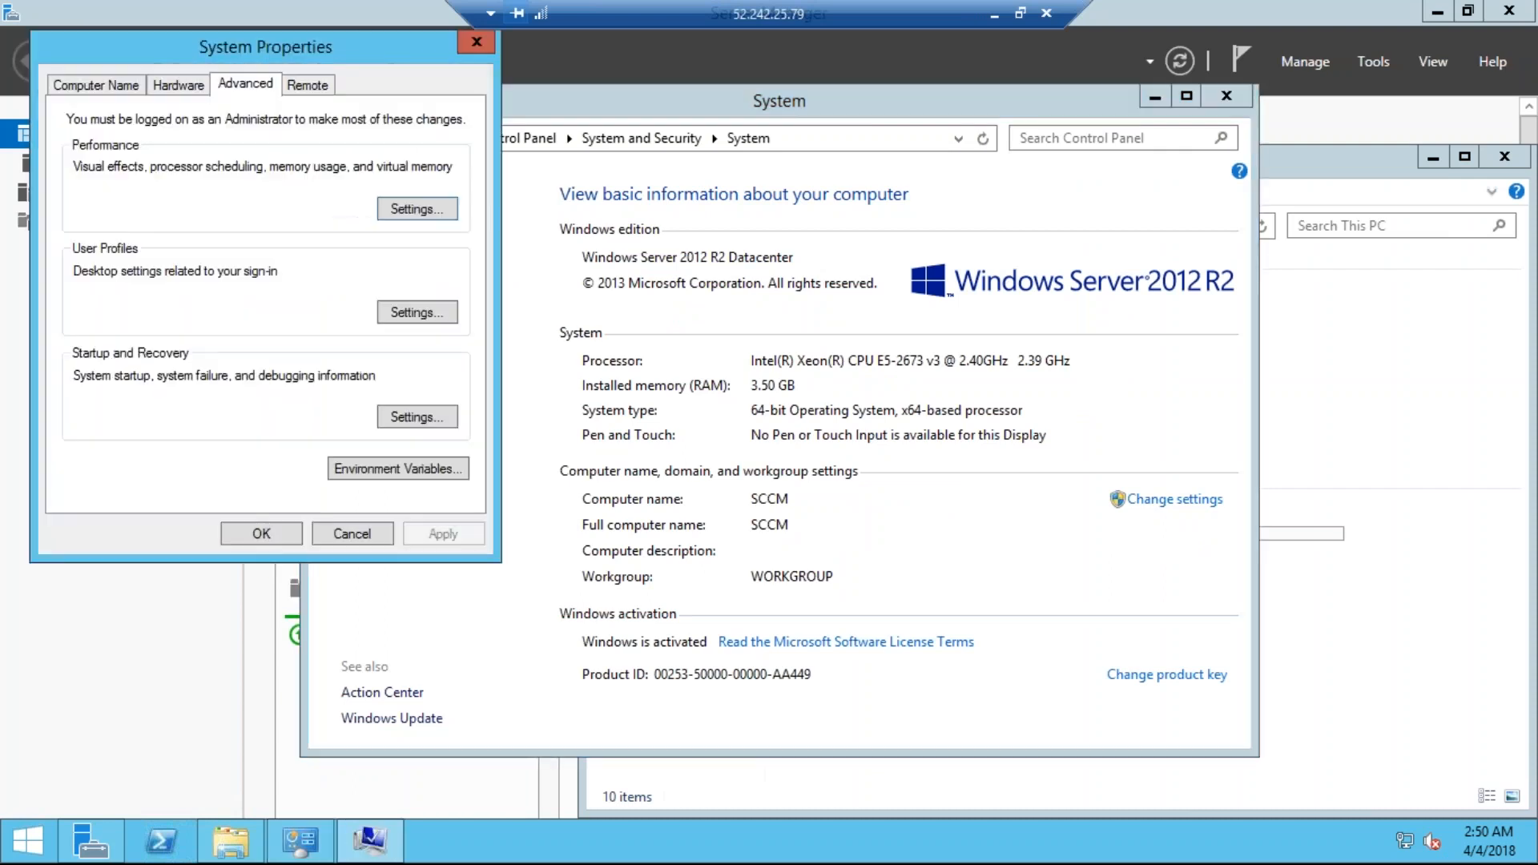
left_click(106, 86)
left_click(400, 306)
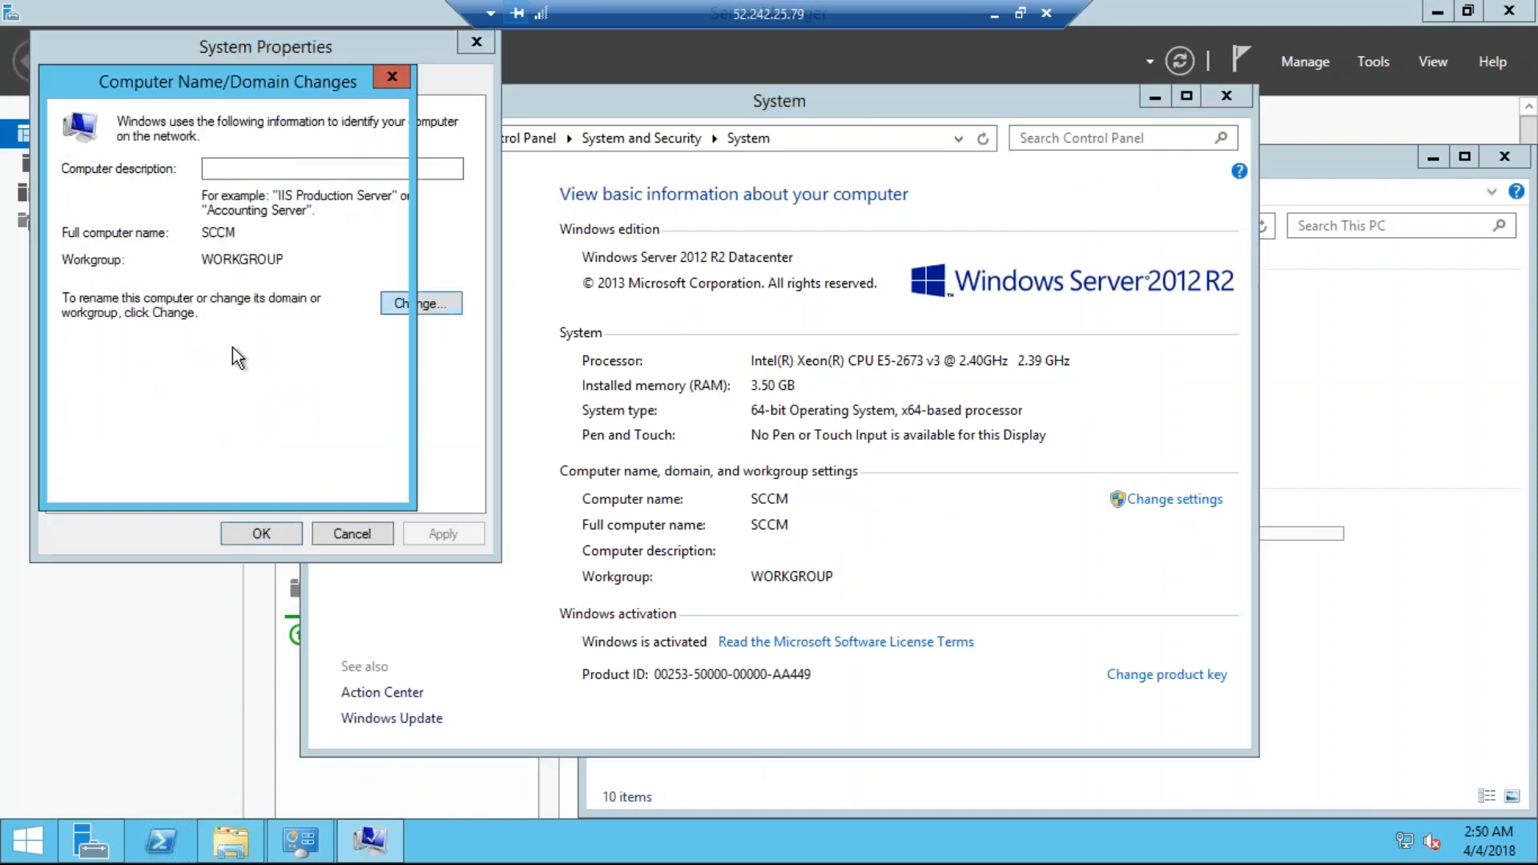
- Join the computer to pepsi.com with domain credentials, then restart it now
left_click(116, 350)
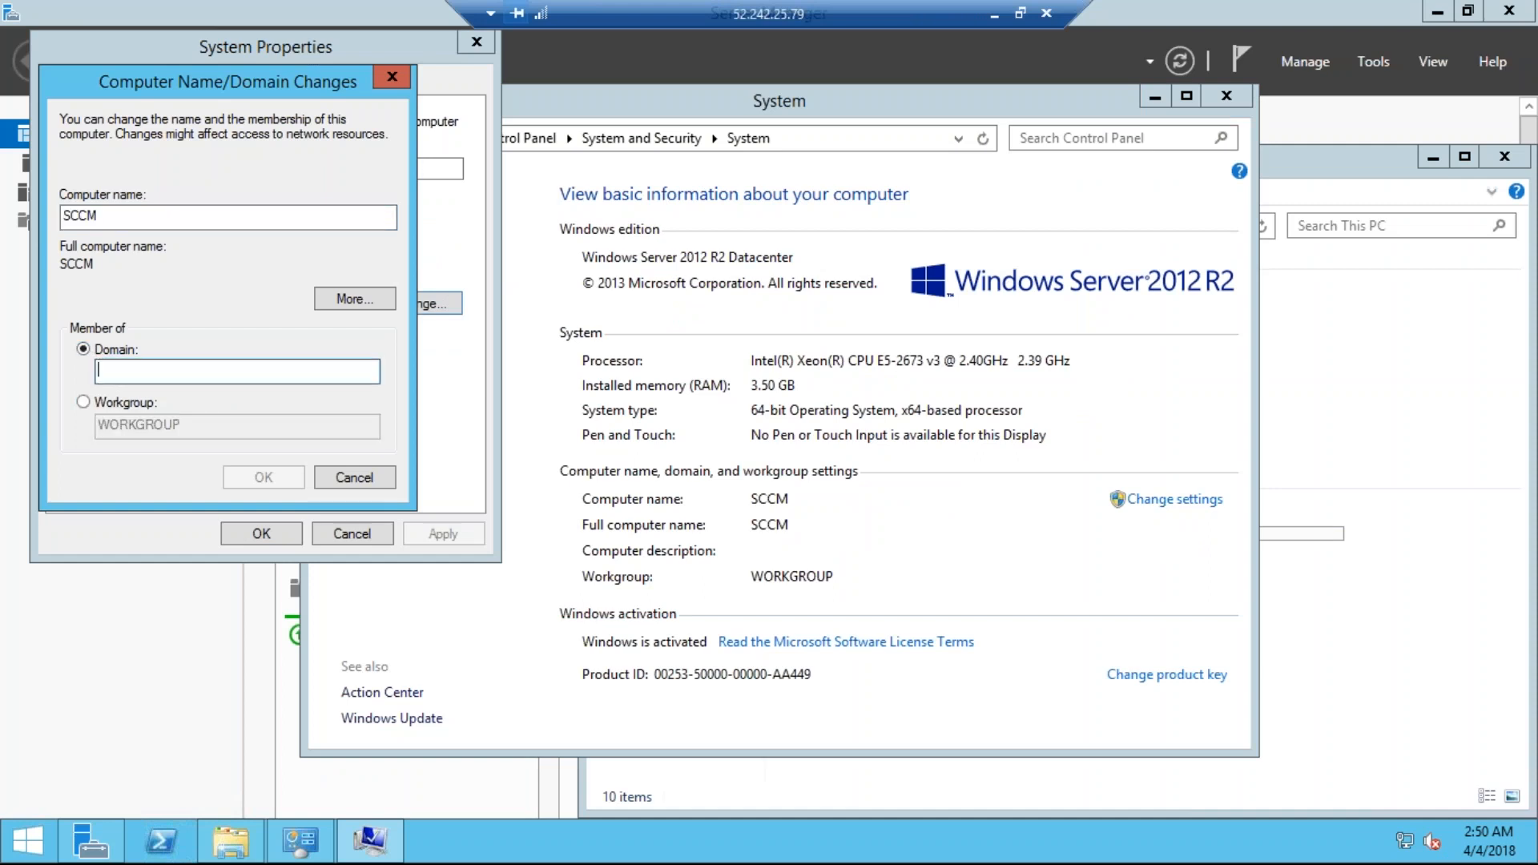
type("pepsi.com")
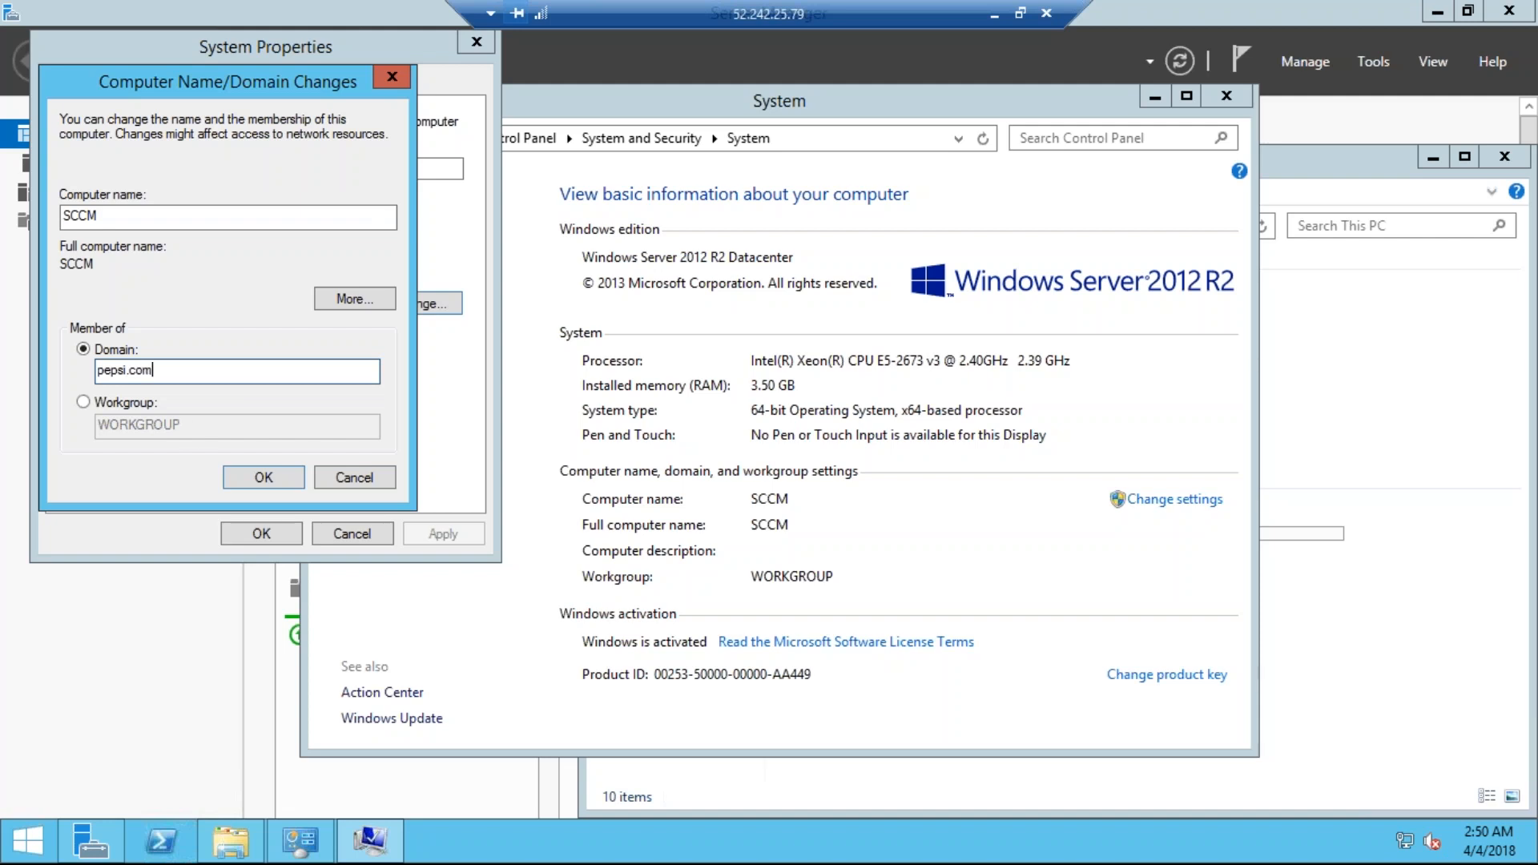
left_click(253, 485)
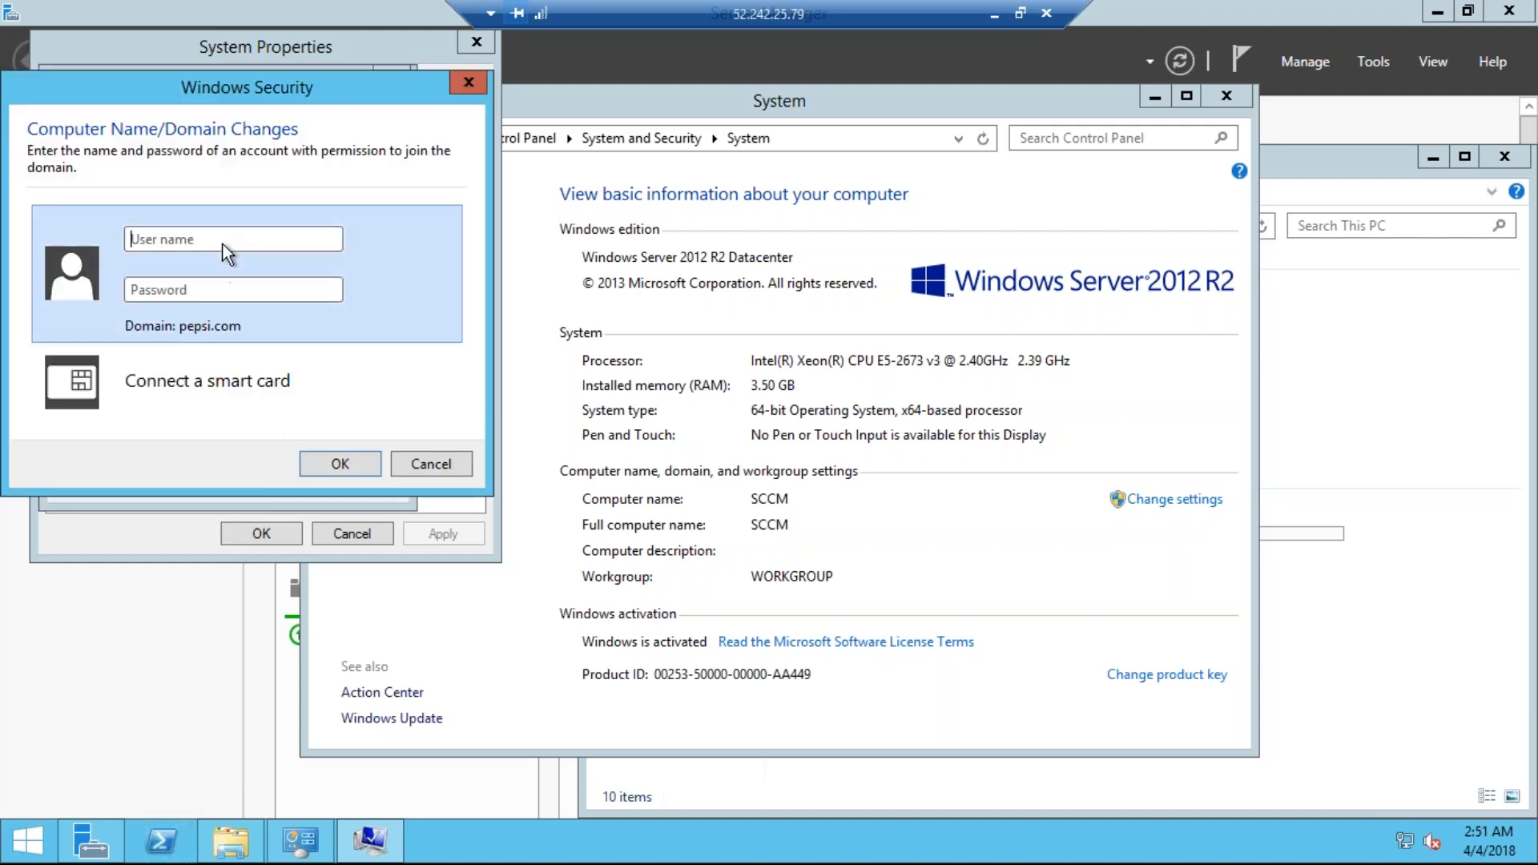
type("sriniv")
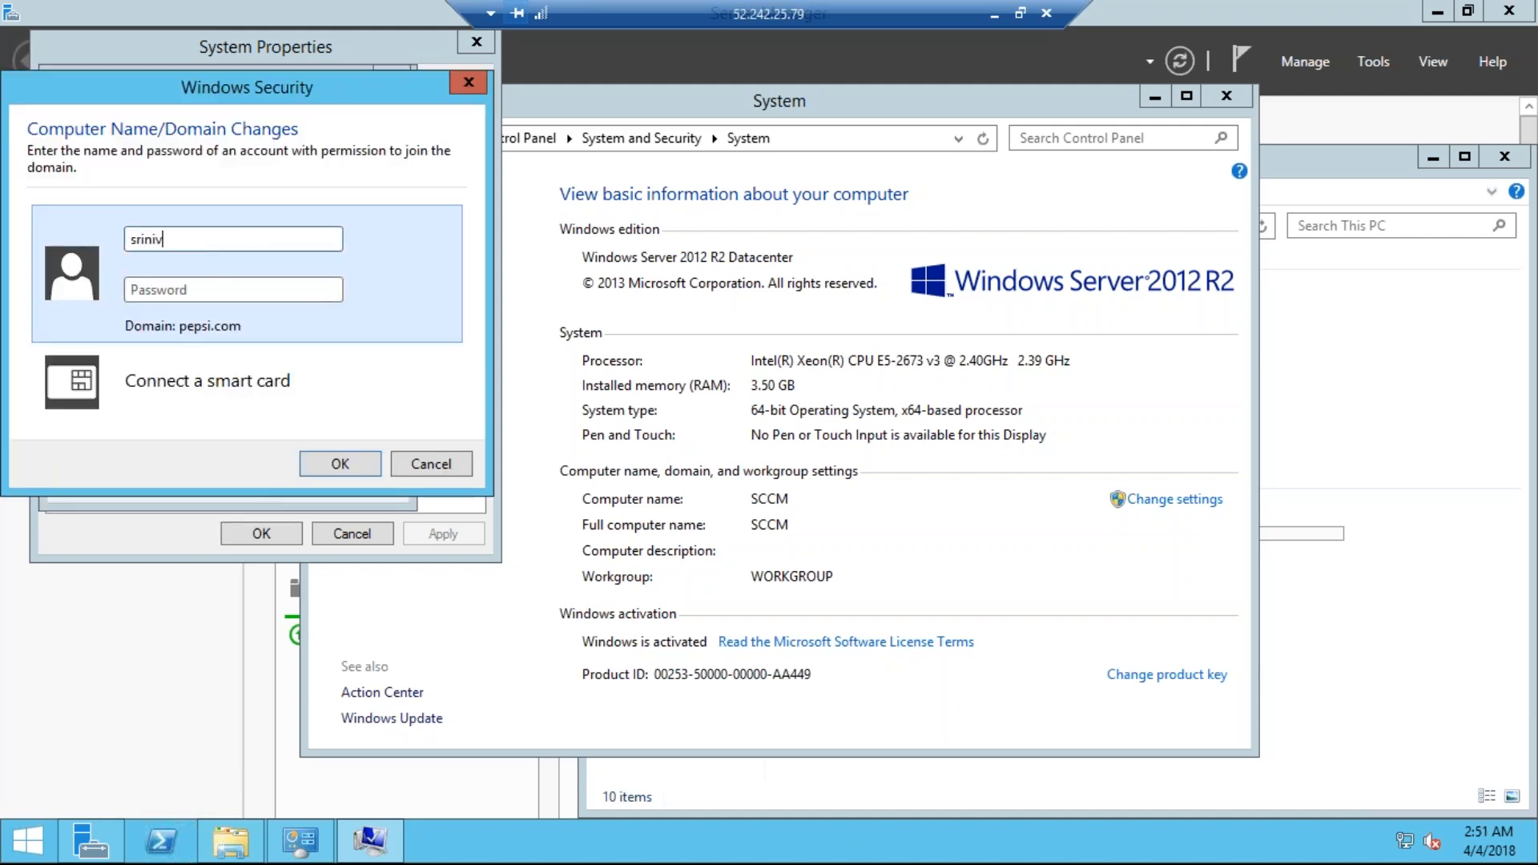
type("**********")
left_click(338, 474)
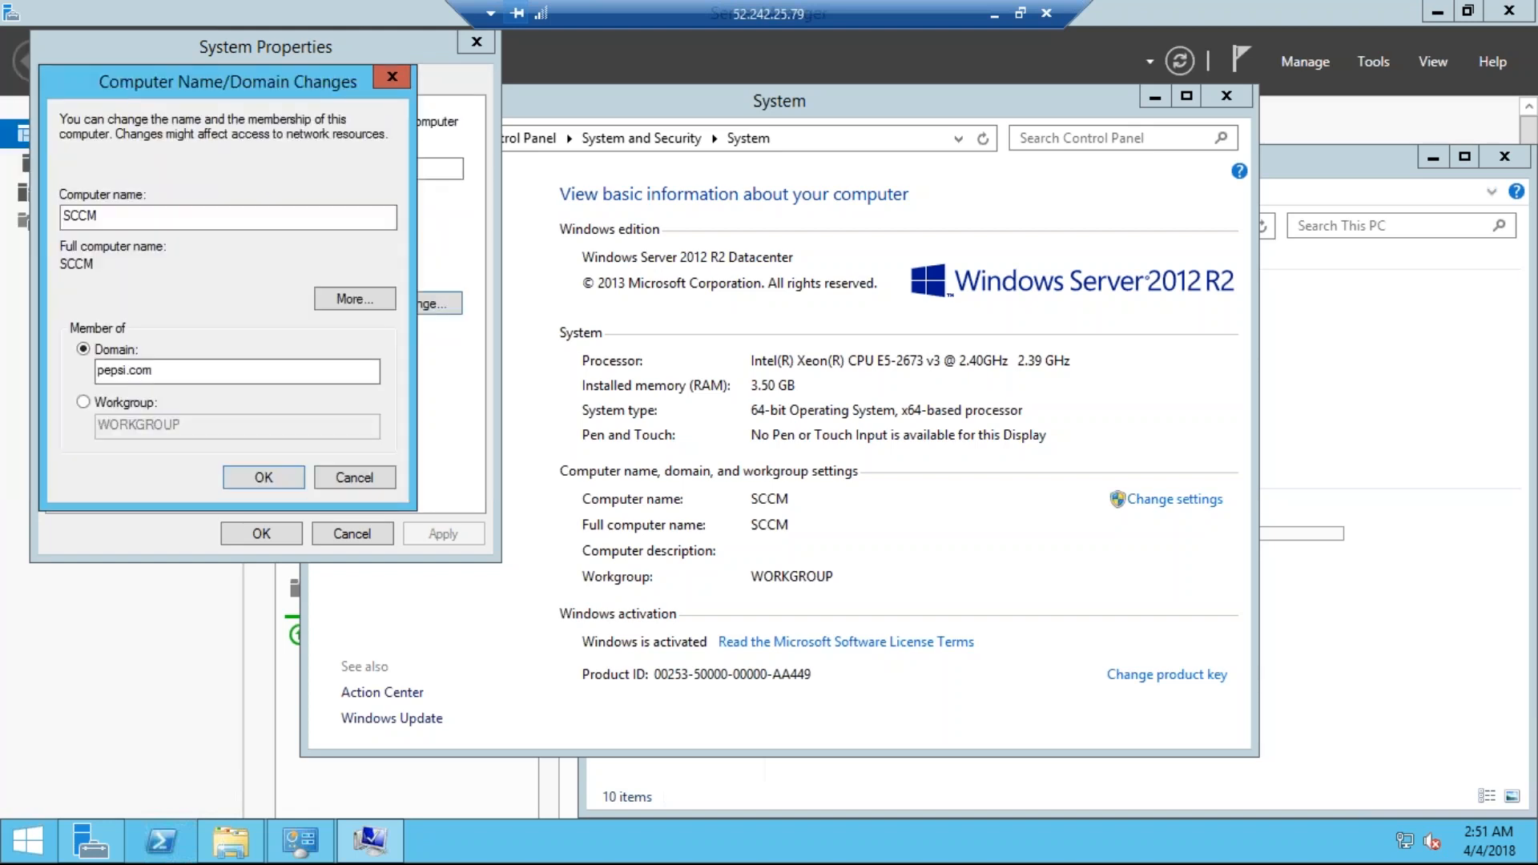
left_click(881, 501)
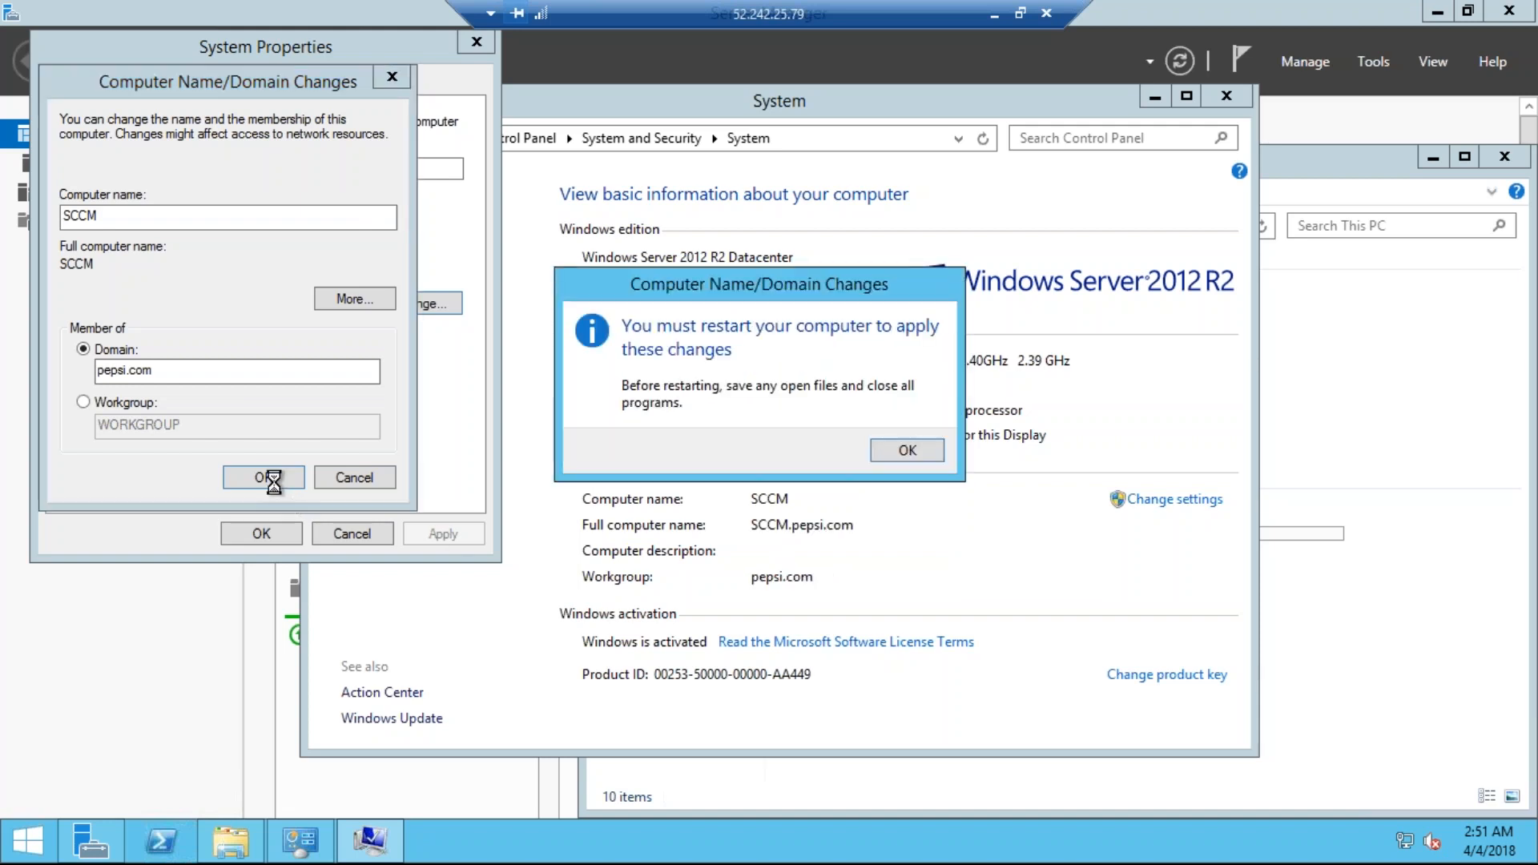
left_click(885, 447)
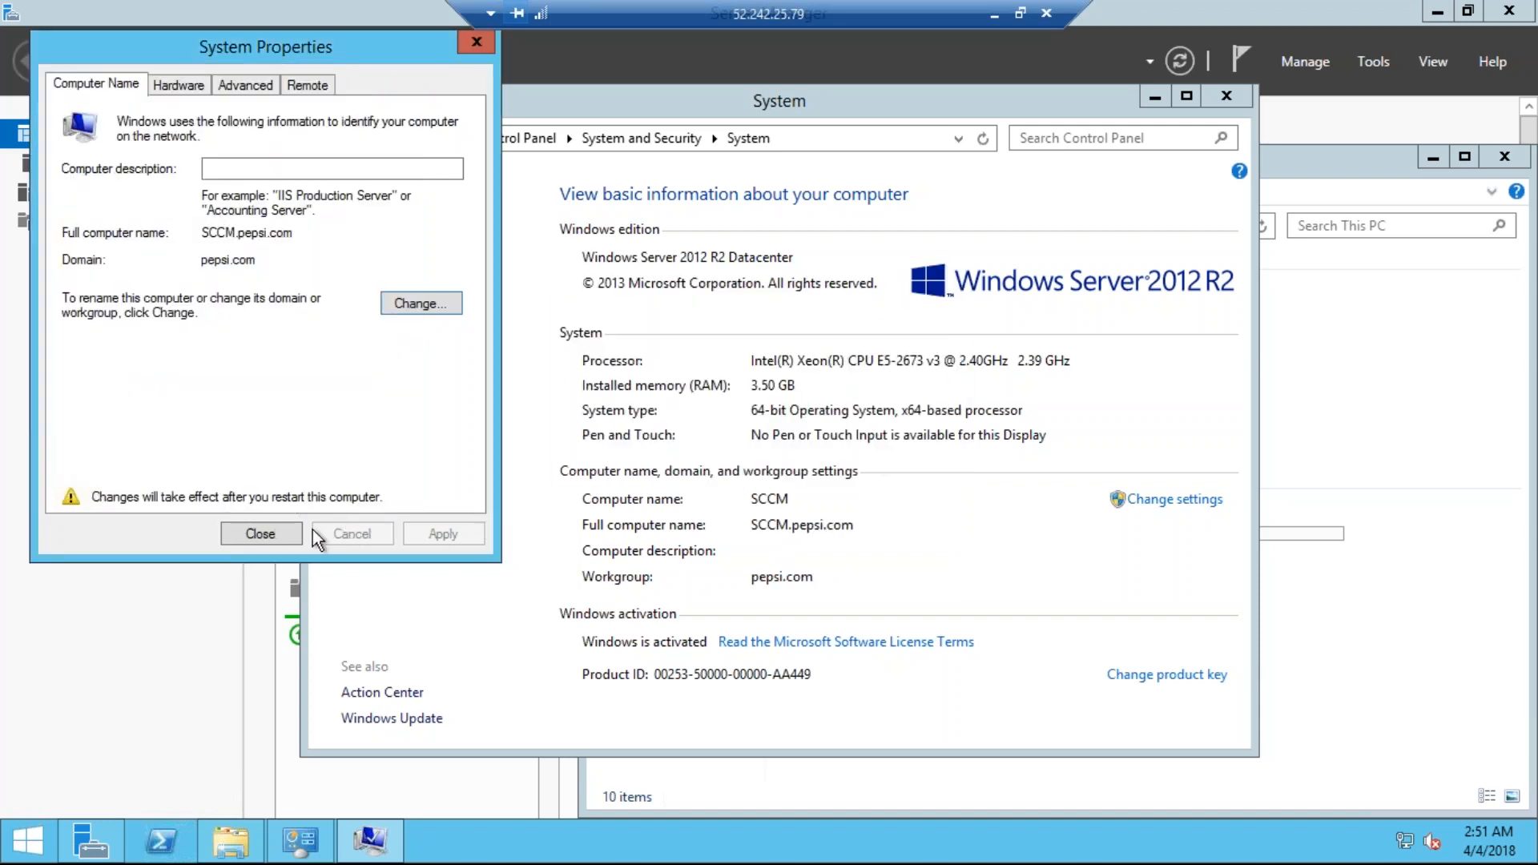
left_click(285, 536)
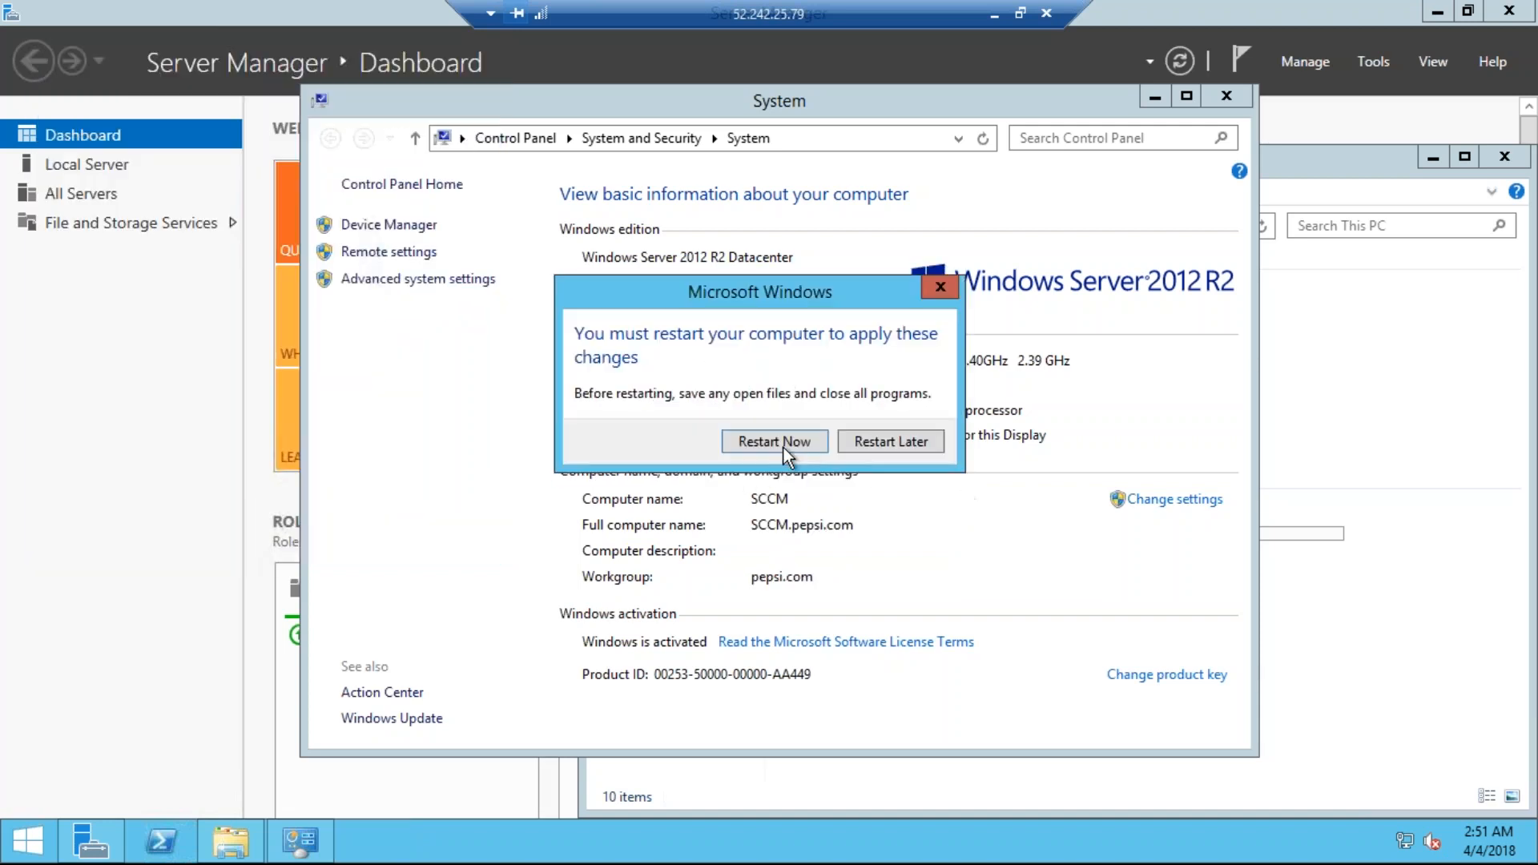
left_click(783, 450)
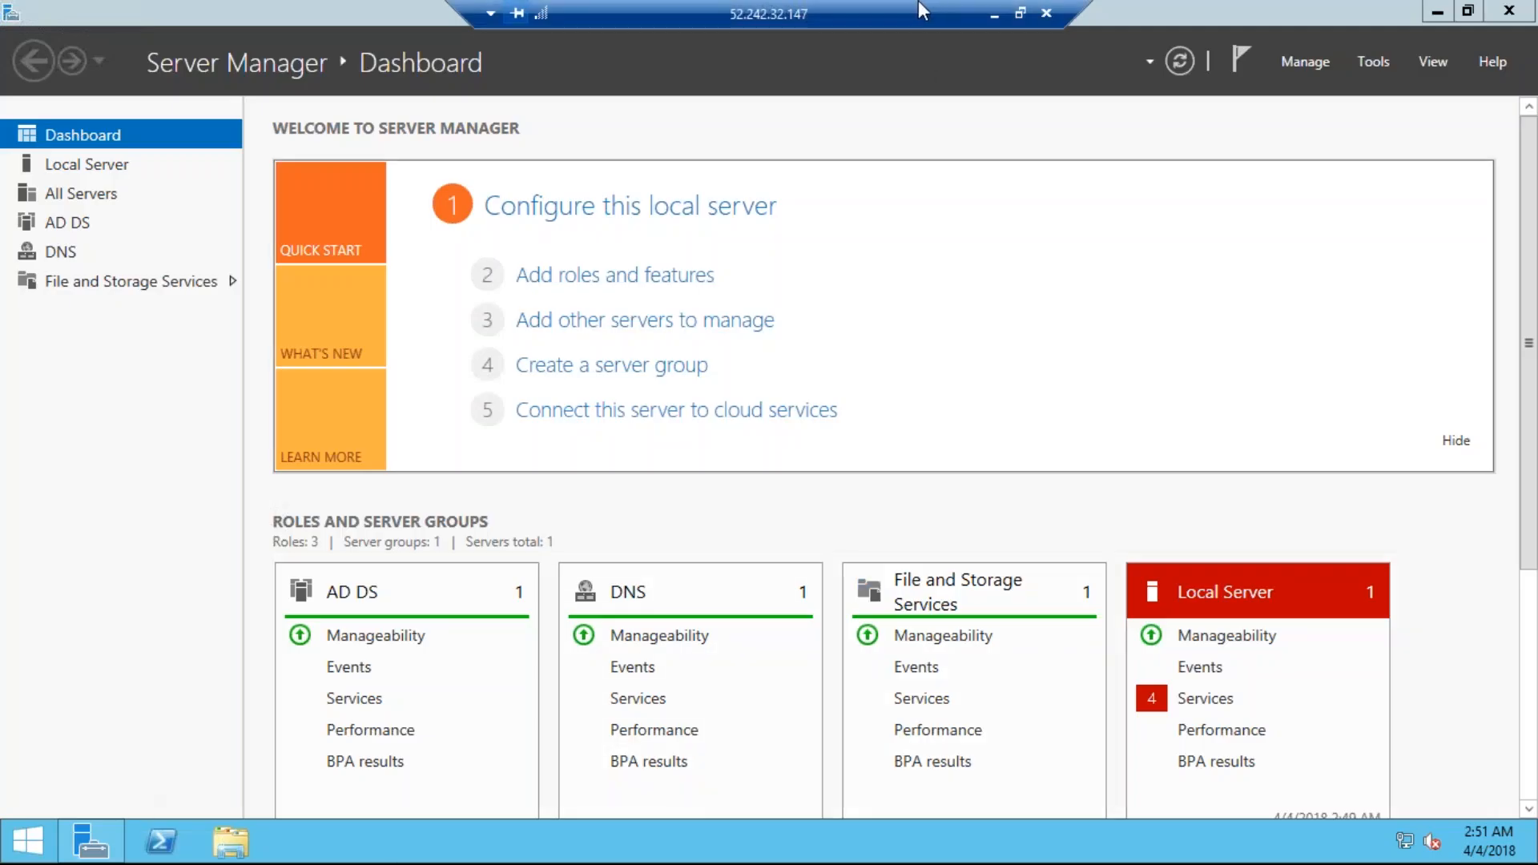
- Launch the Database .rdp file and accept the warning to connect to 52.242.18.147
left_click(994, 14)
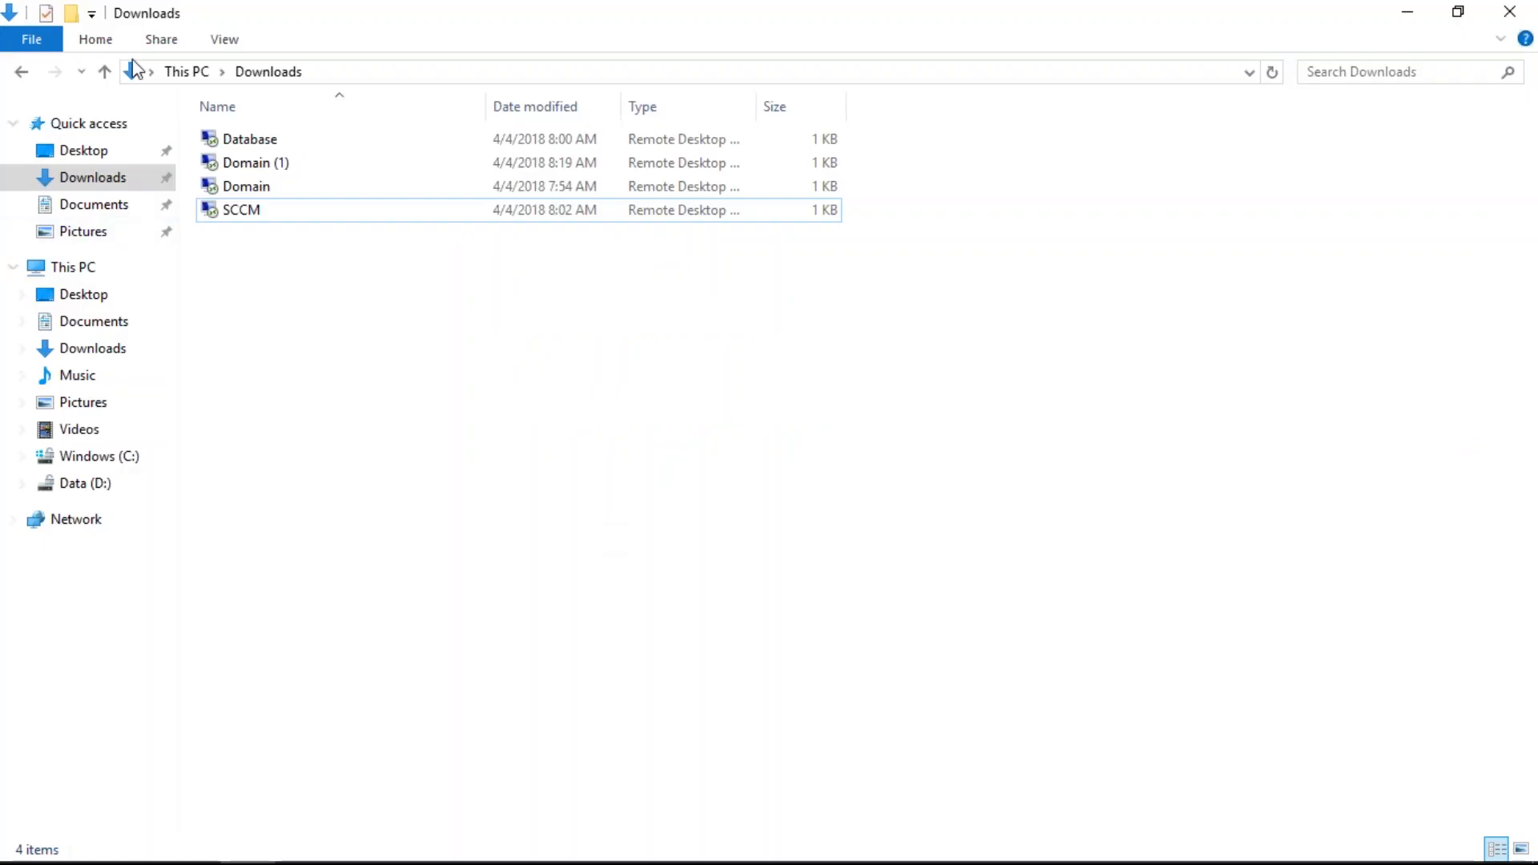
left_click(253, 144)
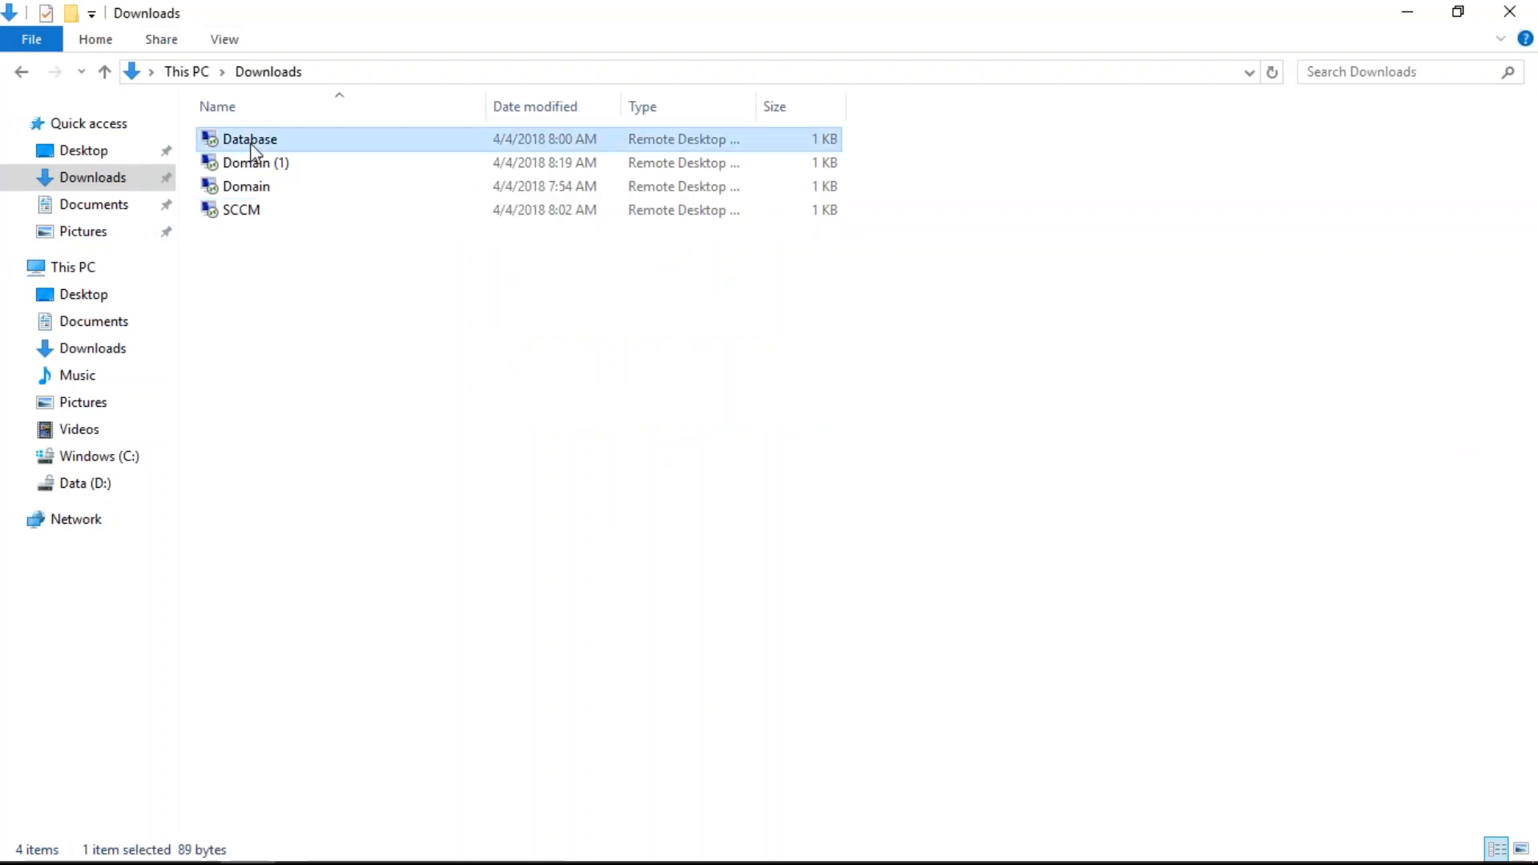
double_click(253, 144)
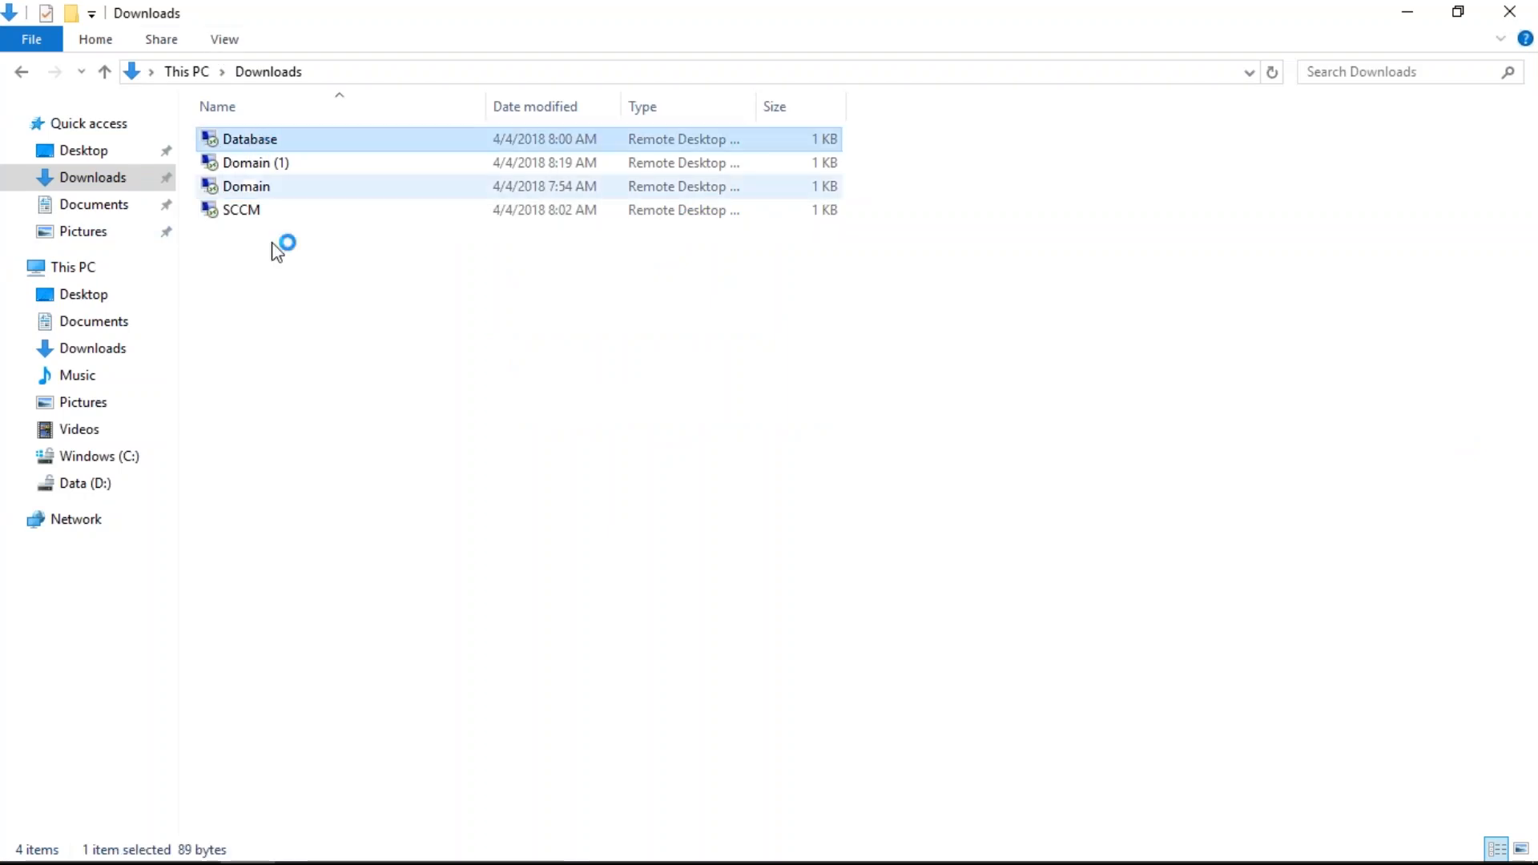
left_click(333, 482)
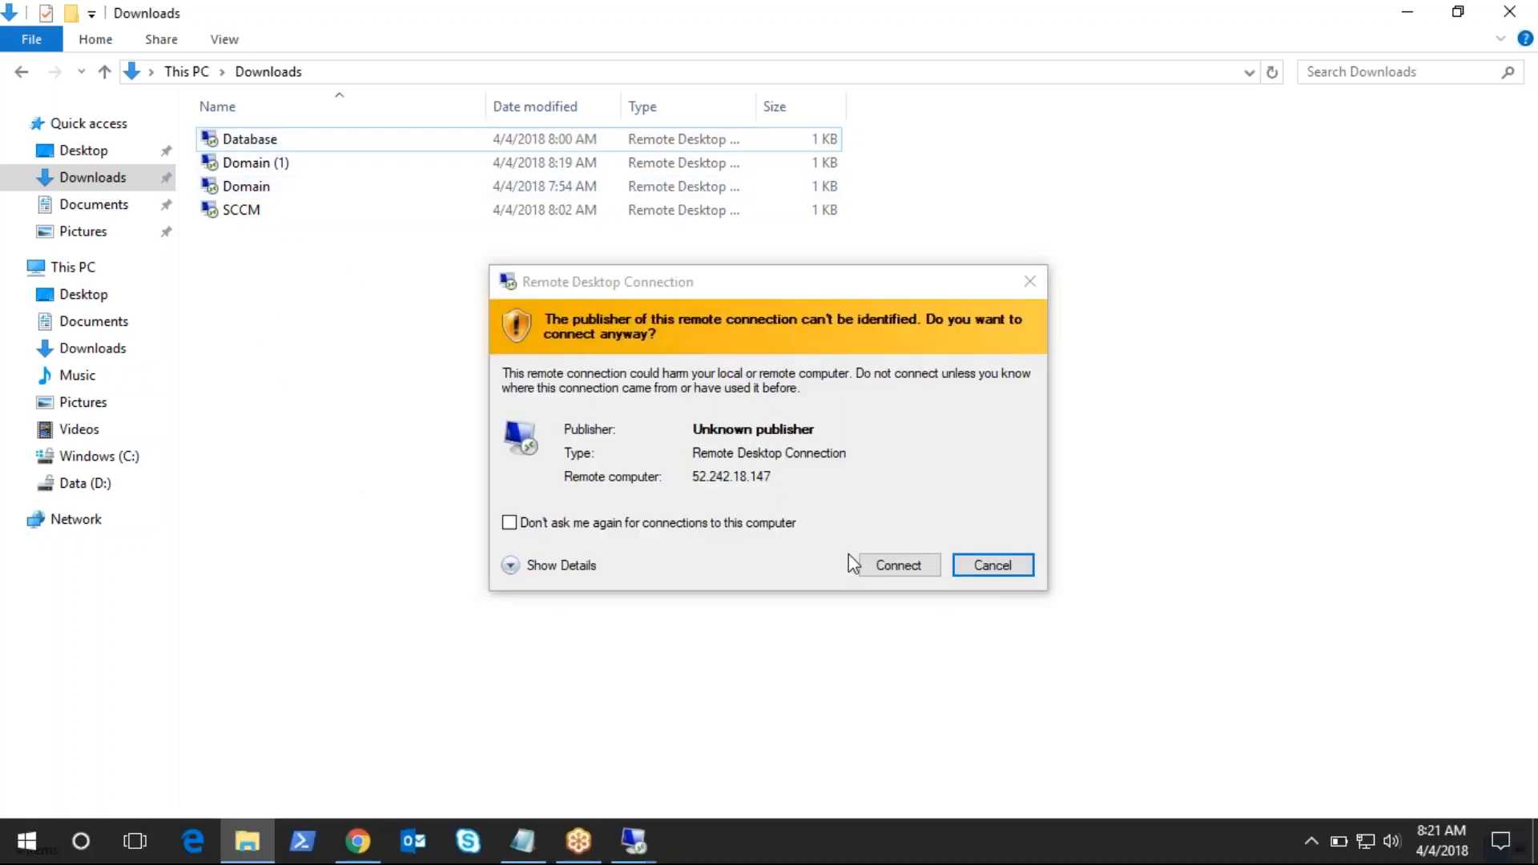
left_click(883, 566)
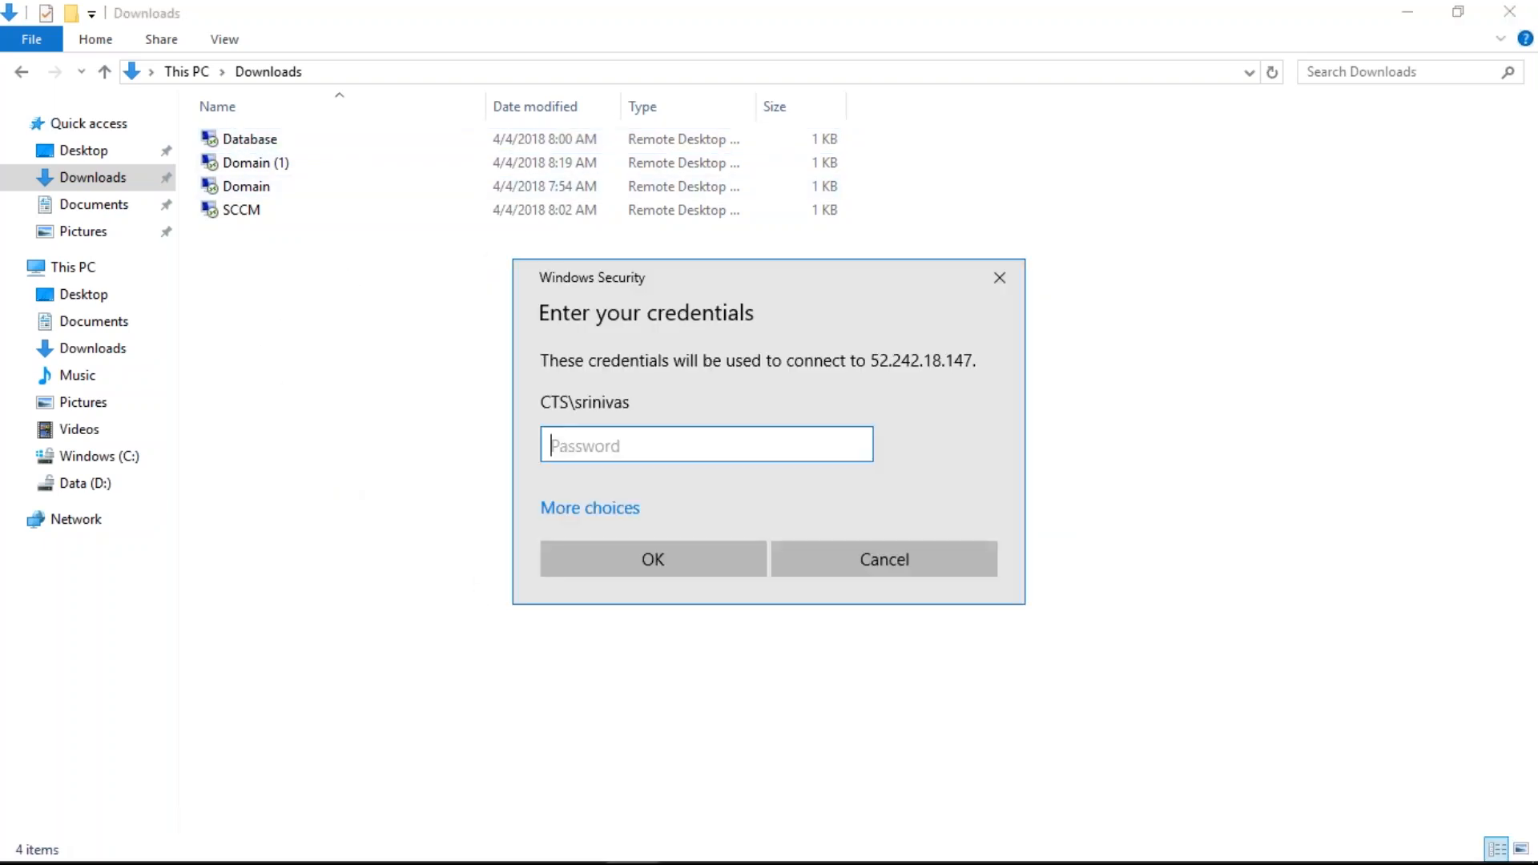
- Sign in as a different account, entering the user name and password
left_click(584, 504)
left_click(638, 619)
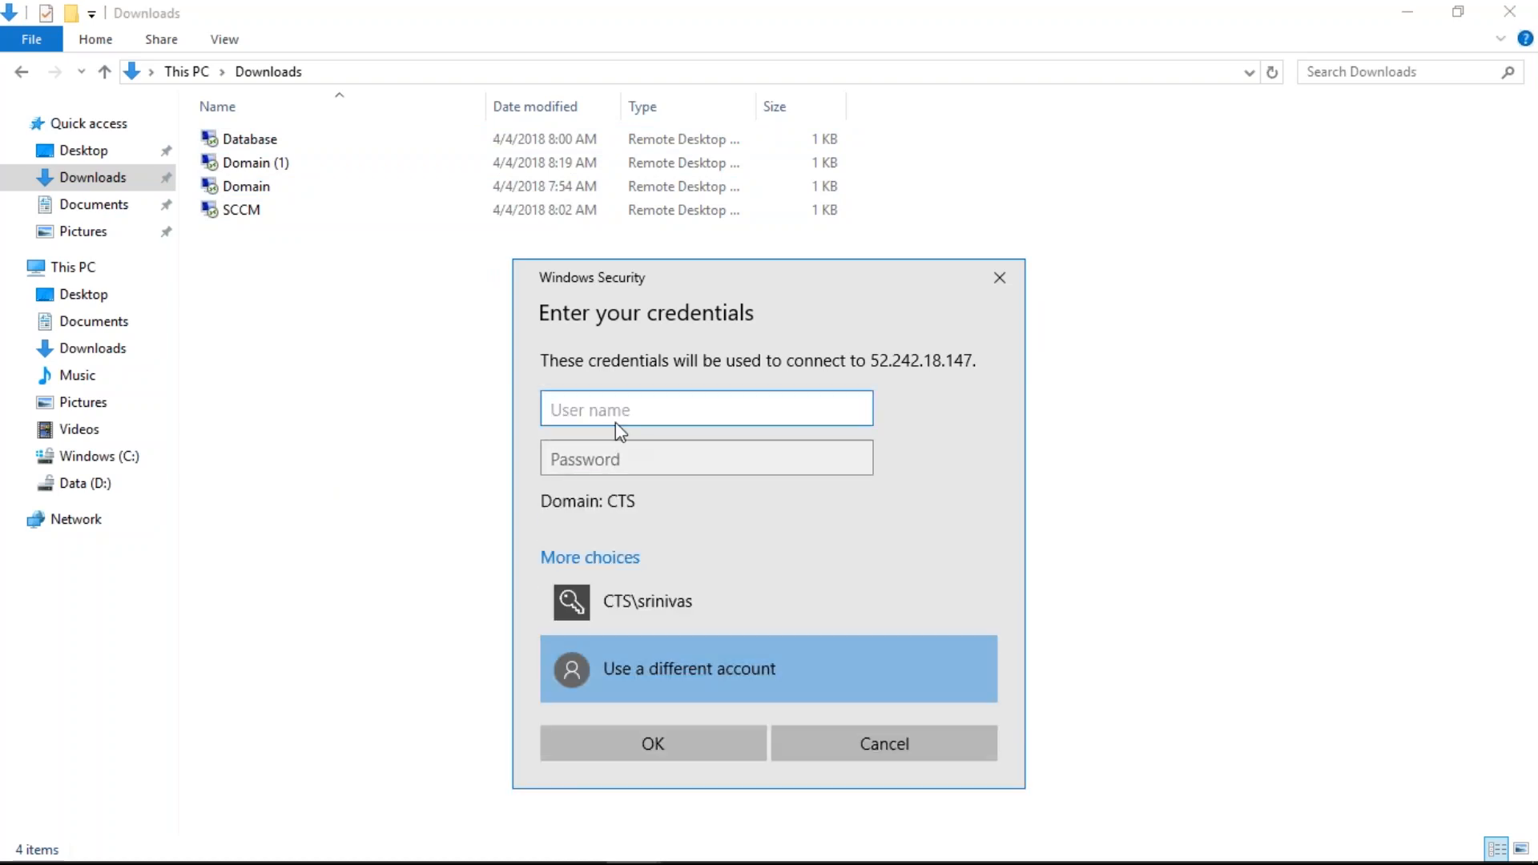
type("srinivas")
key("Tab")
type("***********")
key("Return")
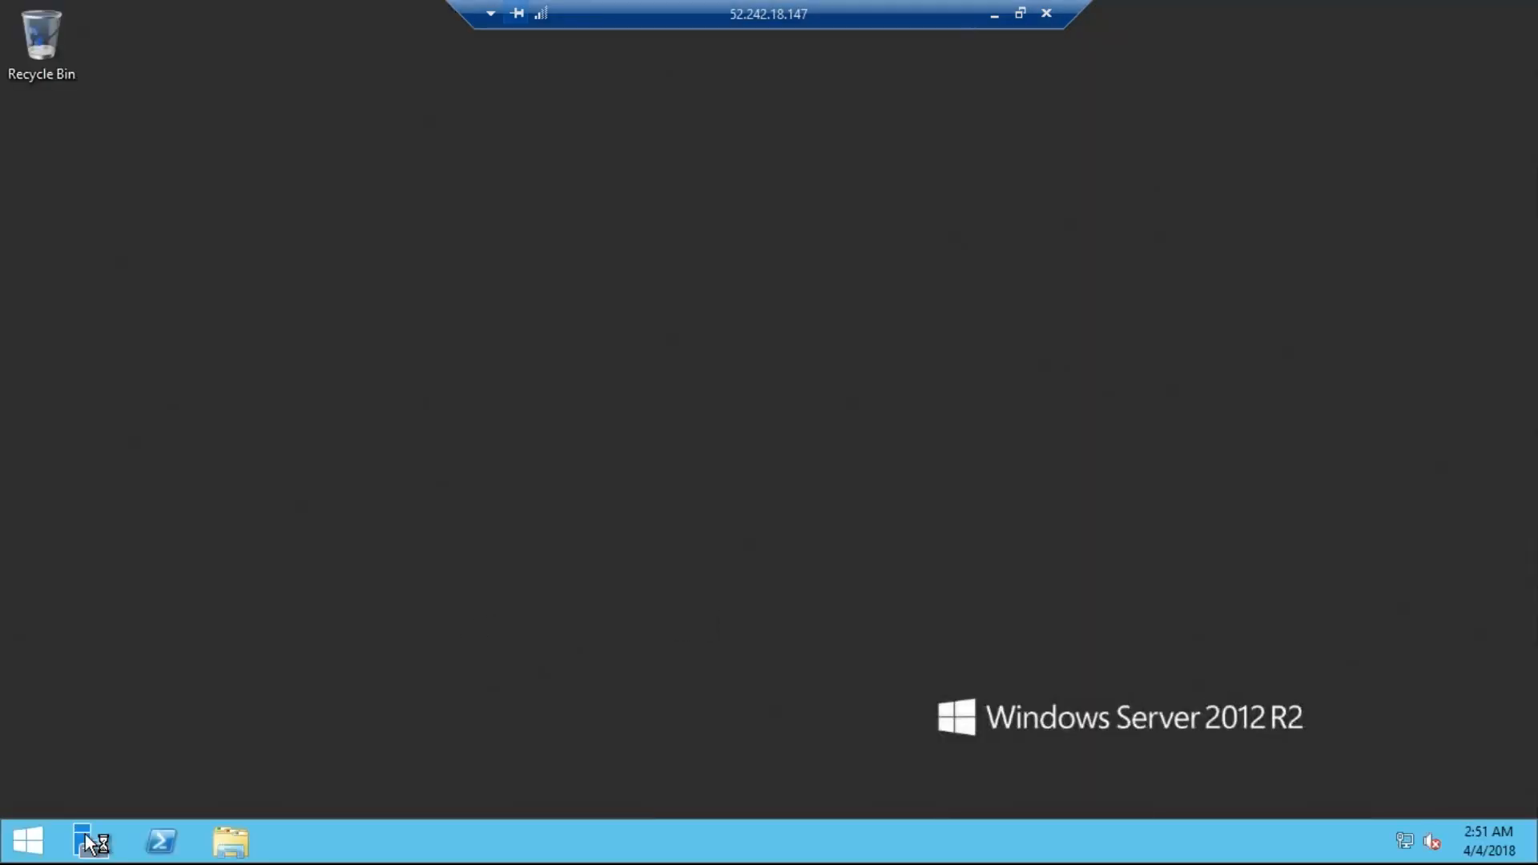
- Set the Database server's domain membership to pepsi.com in System Properties
left_click(231, 841)
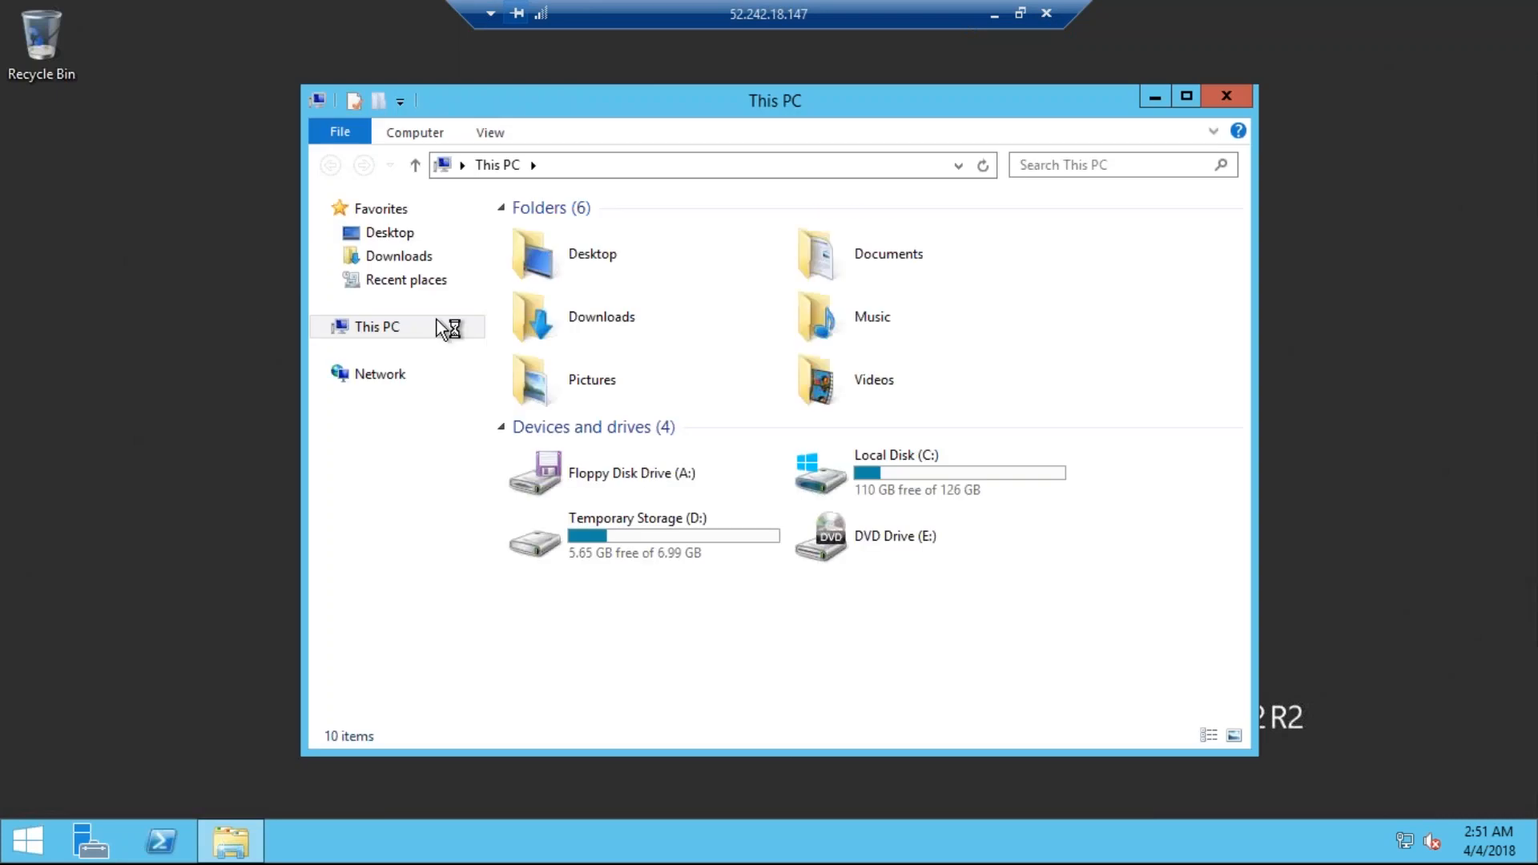
right_click(350, 327)
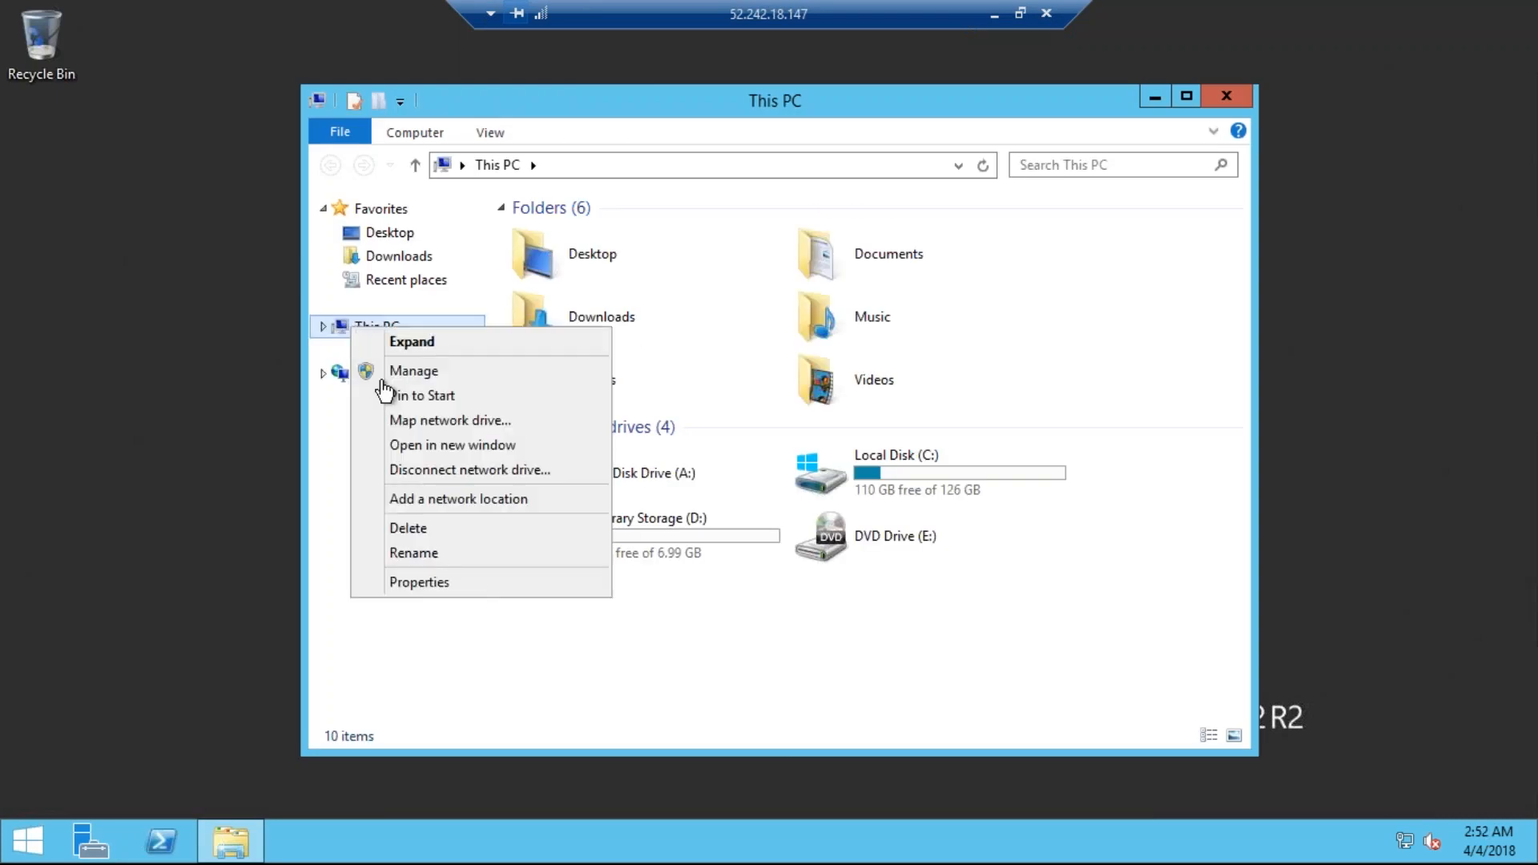
left_click(409, 583)
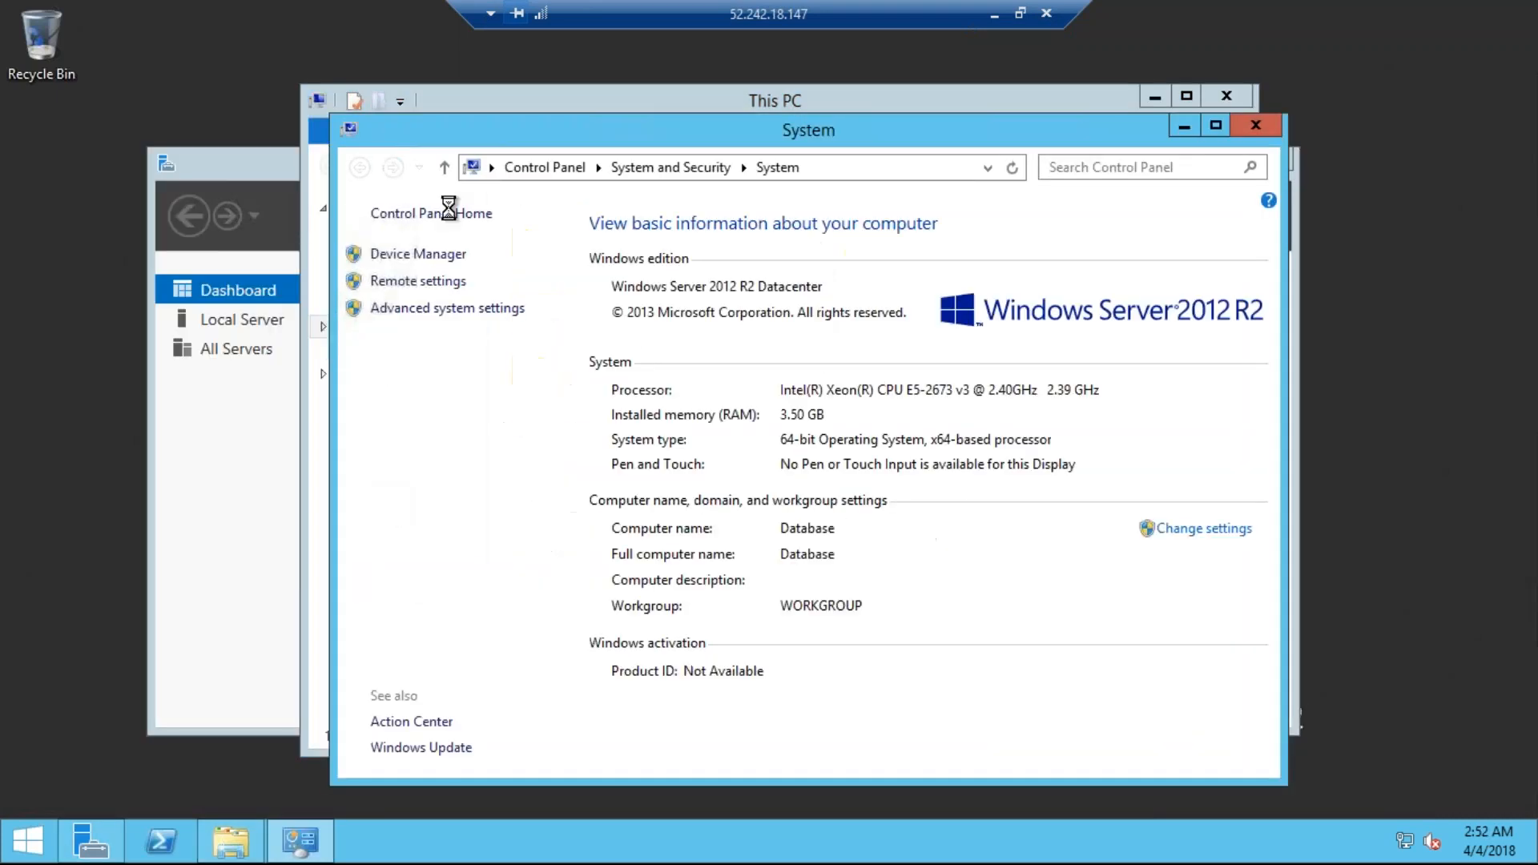
left_click(447, 307)
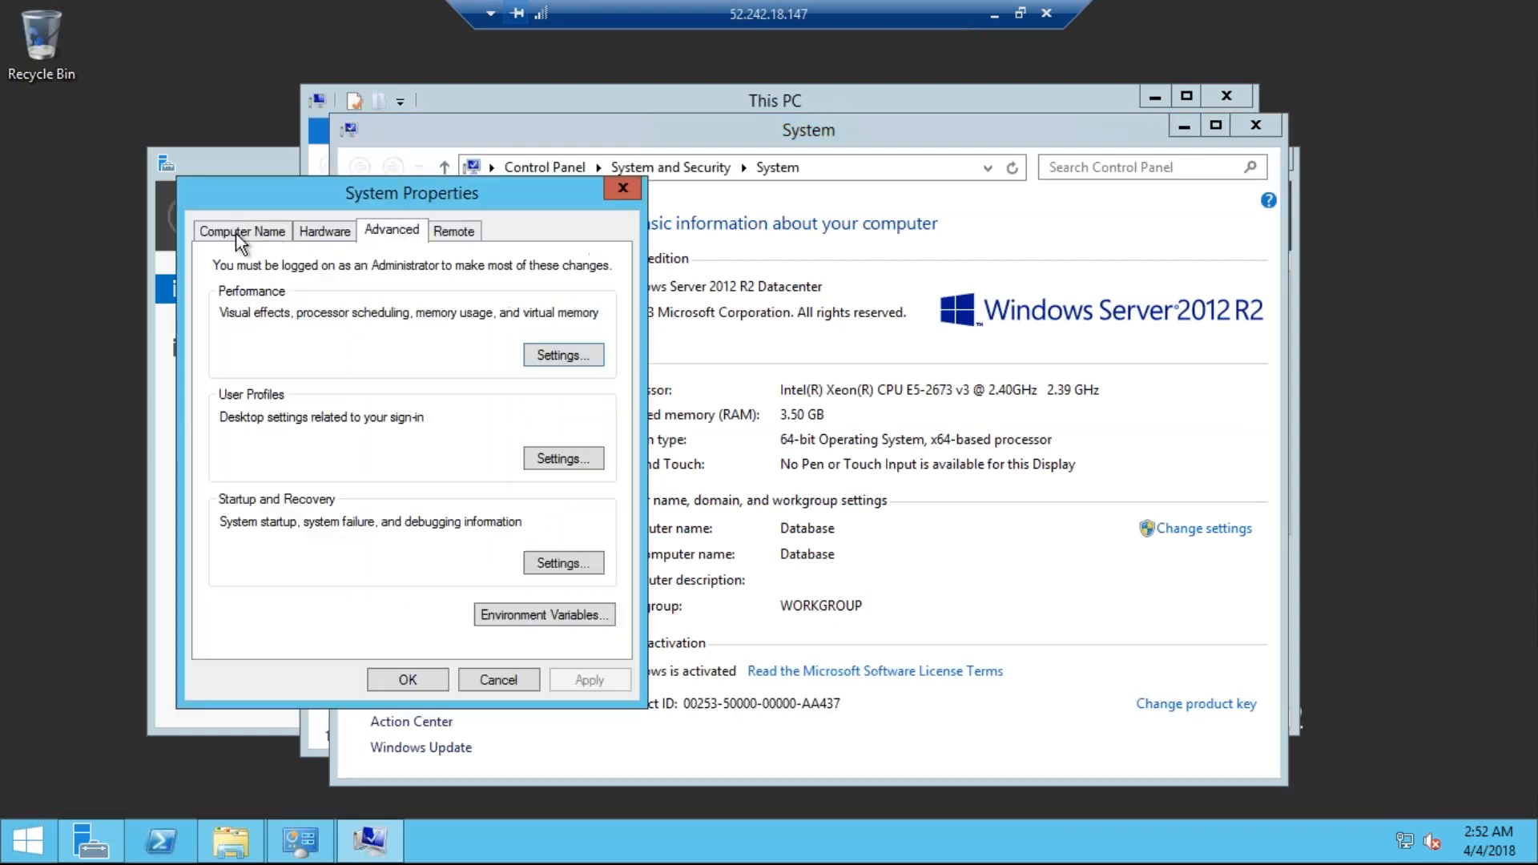
left_click(236, 233)
left_click(556, 450)
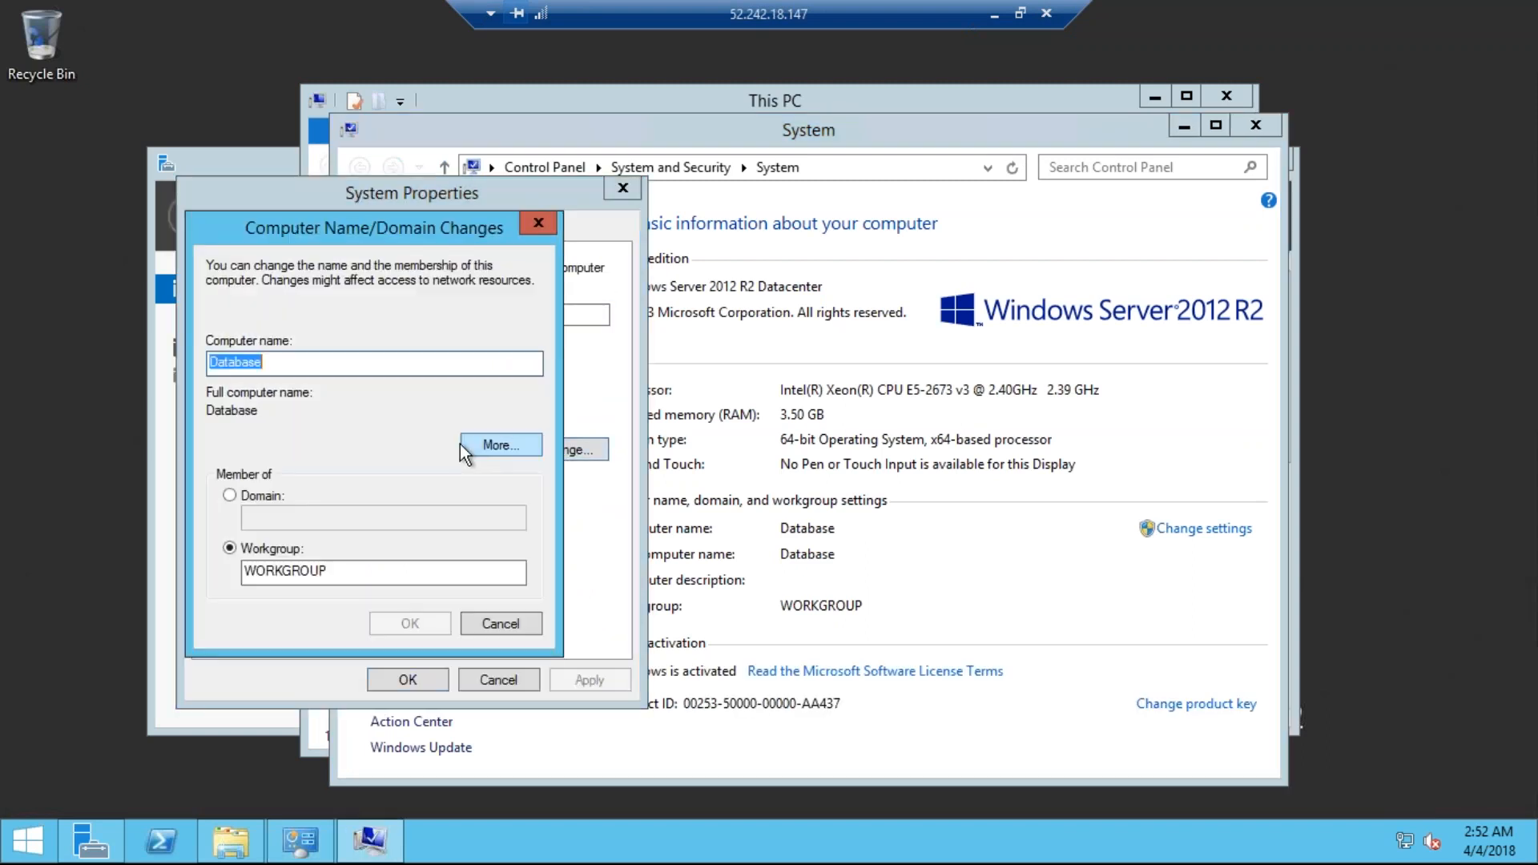
left_click(229, 495)
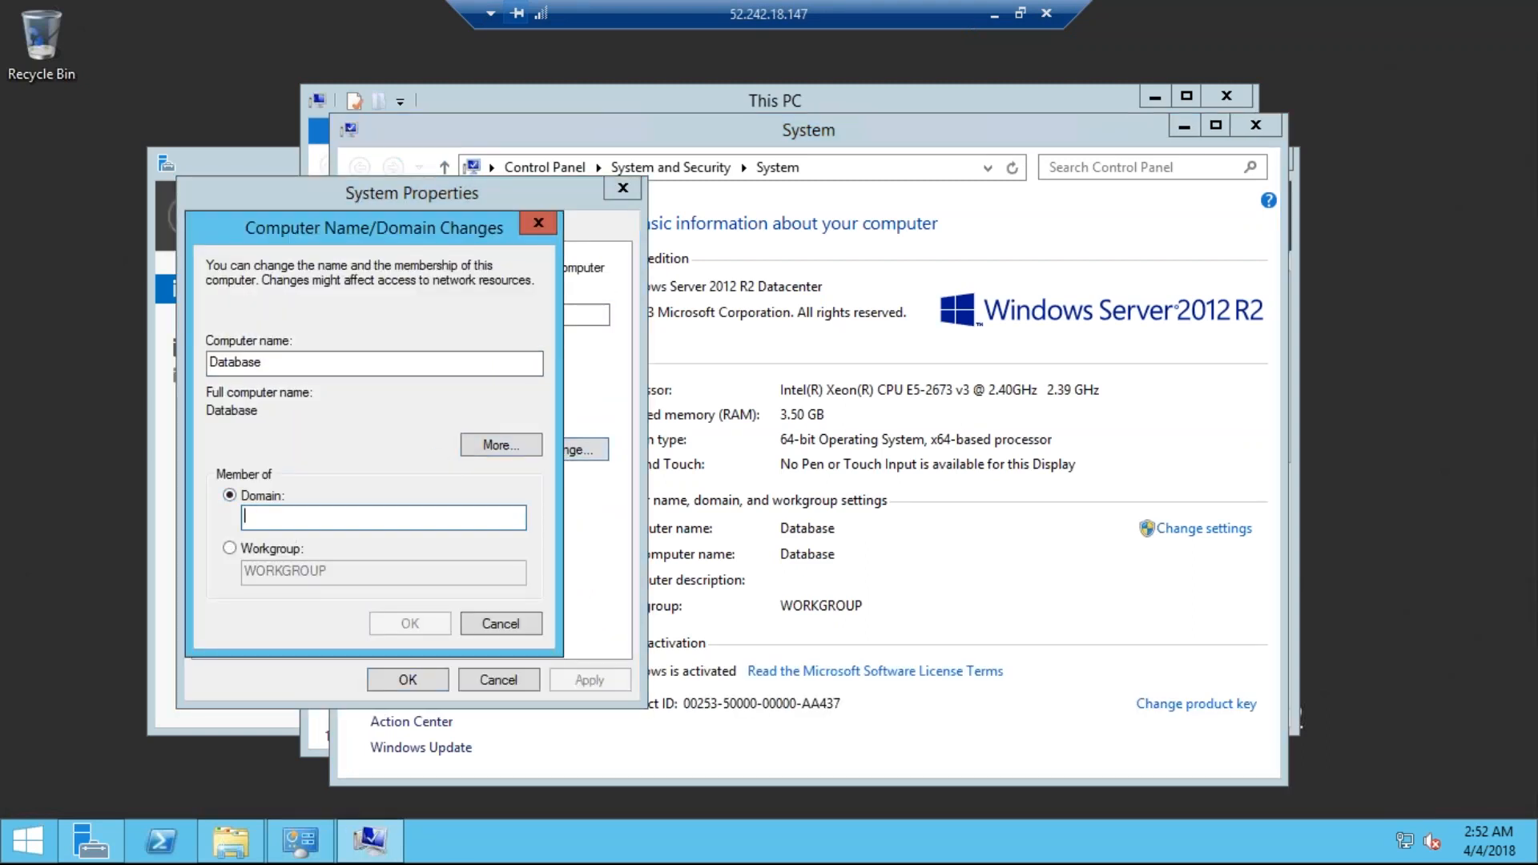
type("pep")
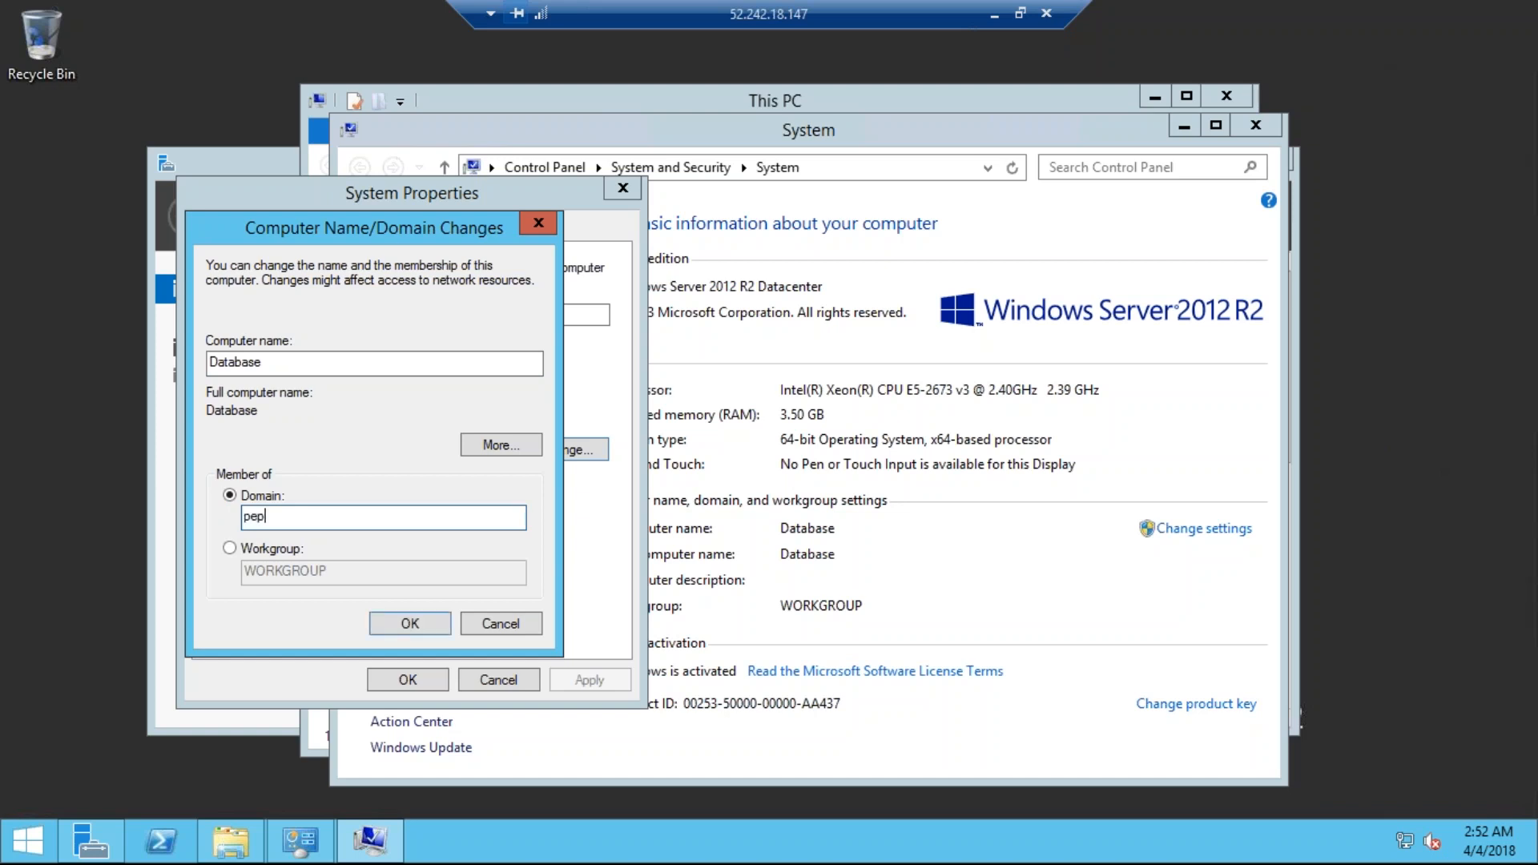
type("si.com")
key("Tab")
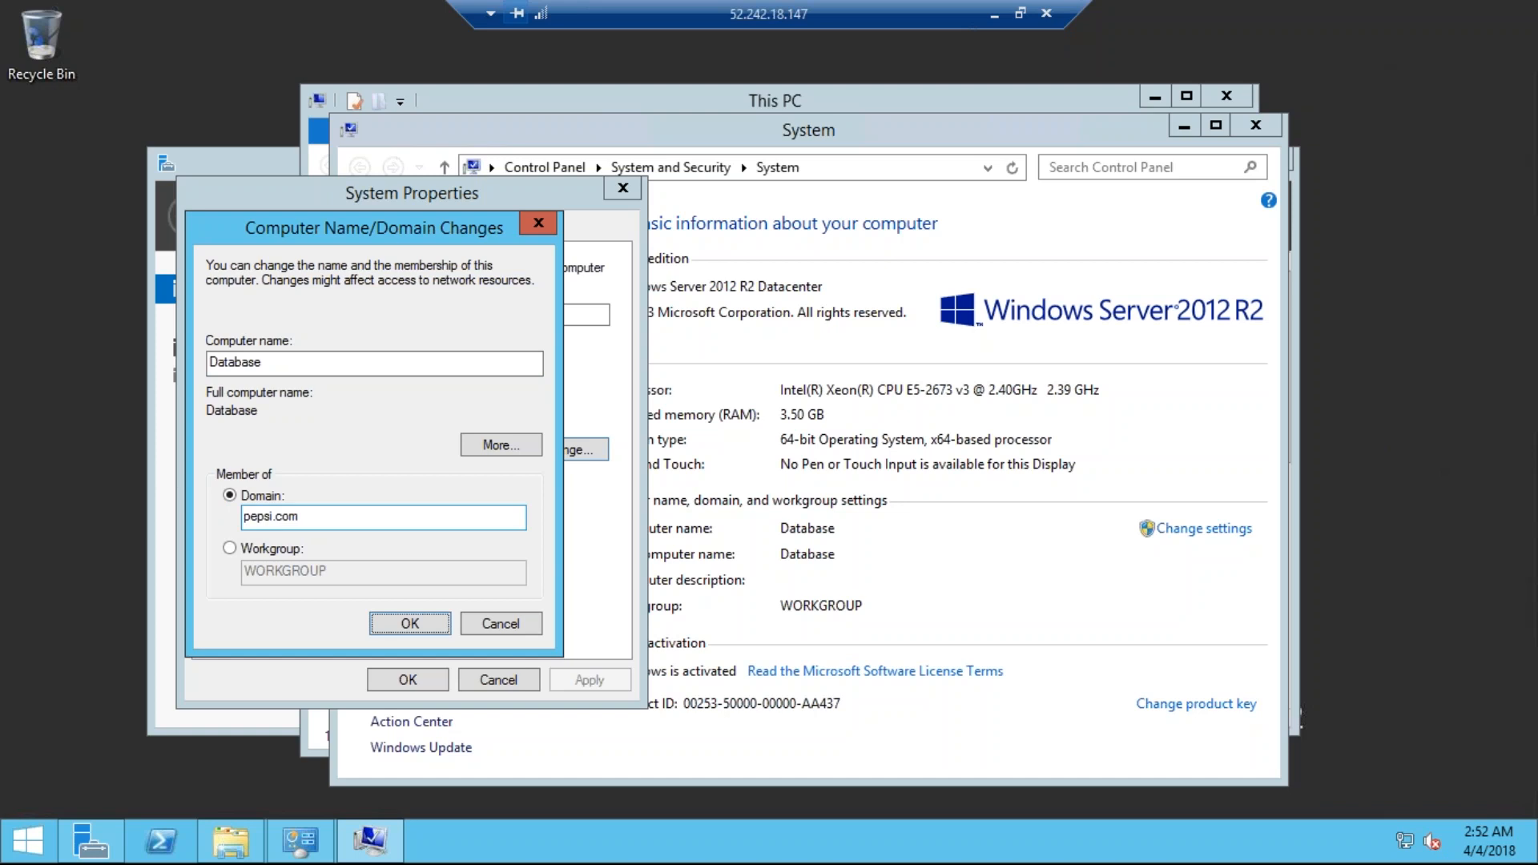
left_click(379, 625)
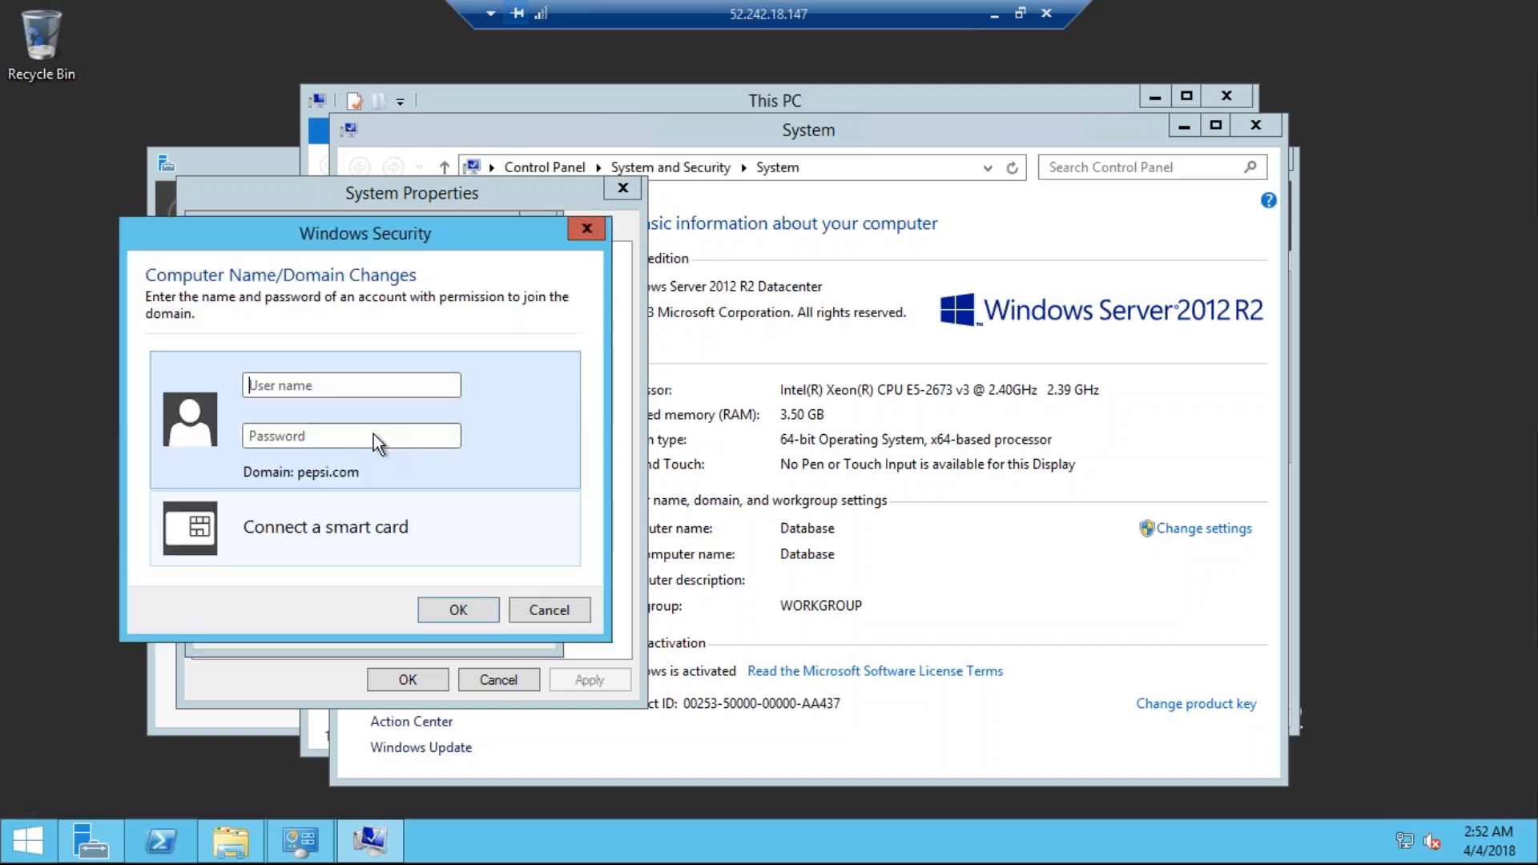
- Authenticate with the domain account, acknowledge the welcome and restart notices, and restart now
type("srinivas")
key("Tab")
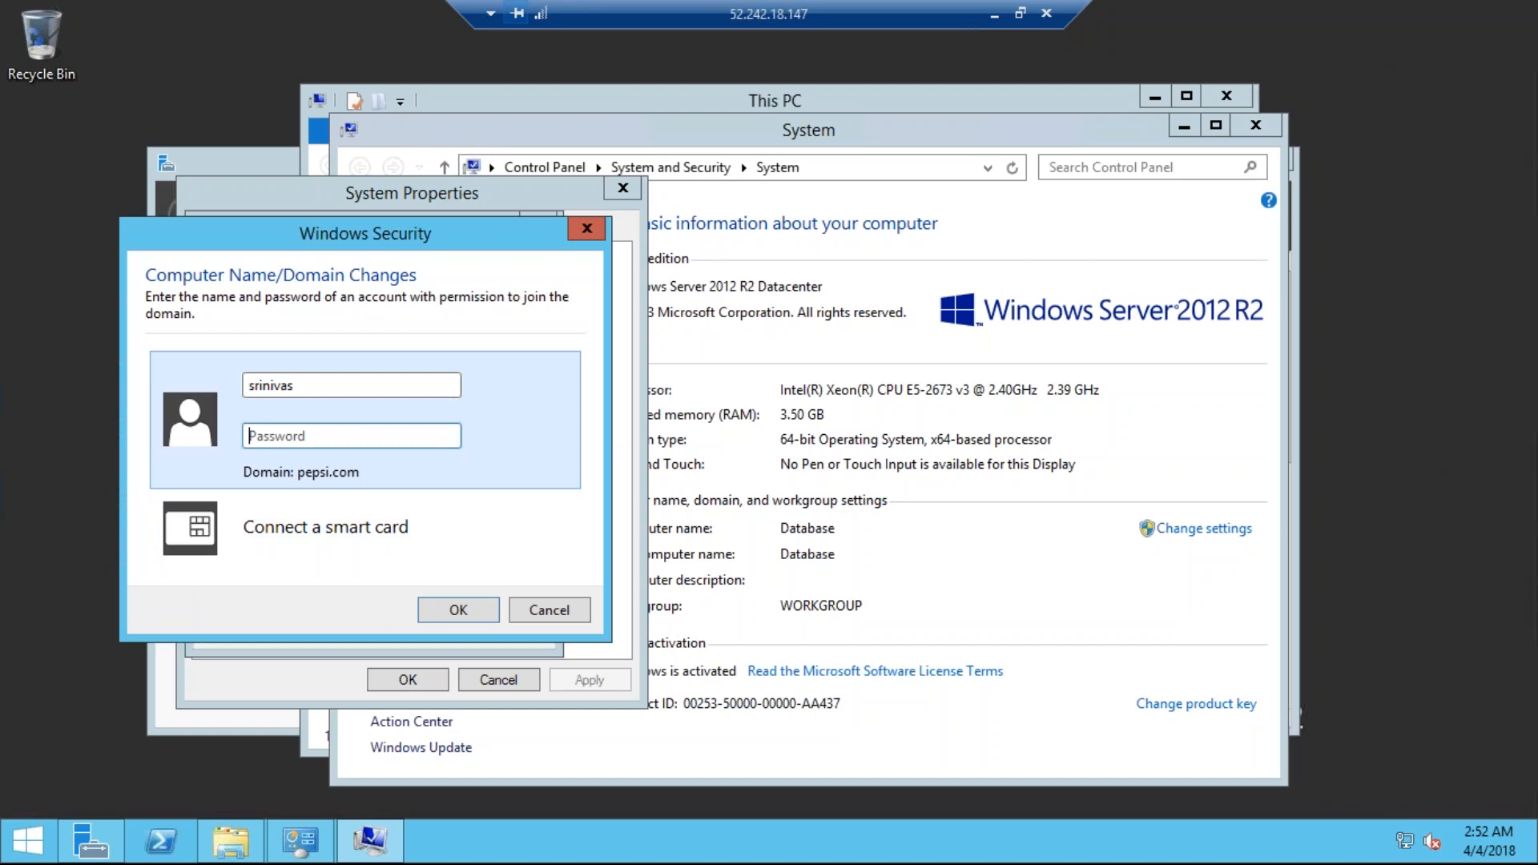
type("•••••••")
left_click(476, 607)
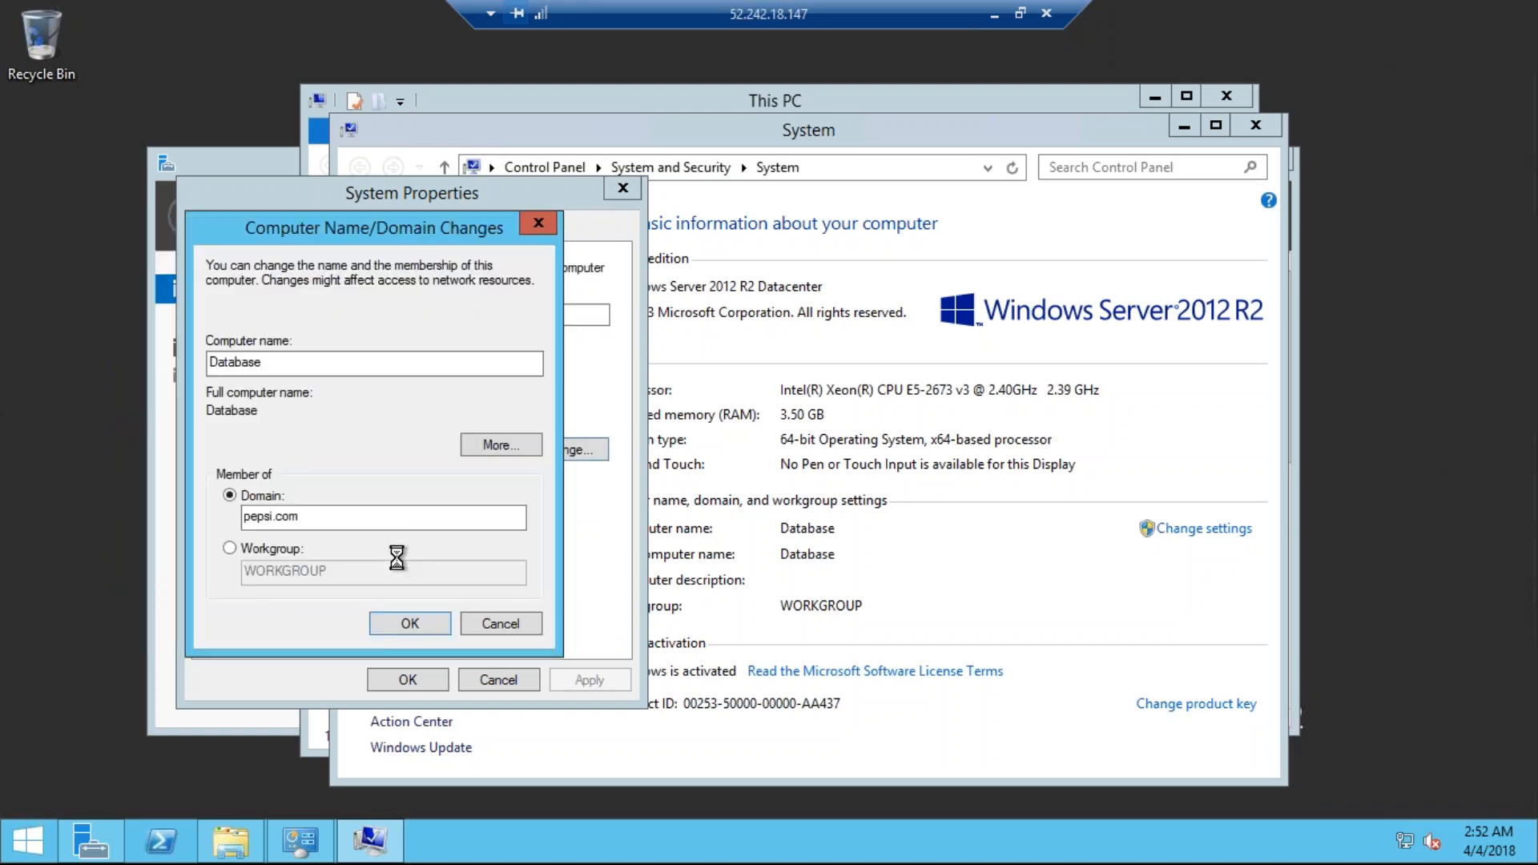
left_click(876, 505)
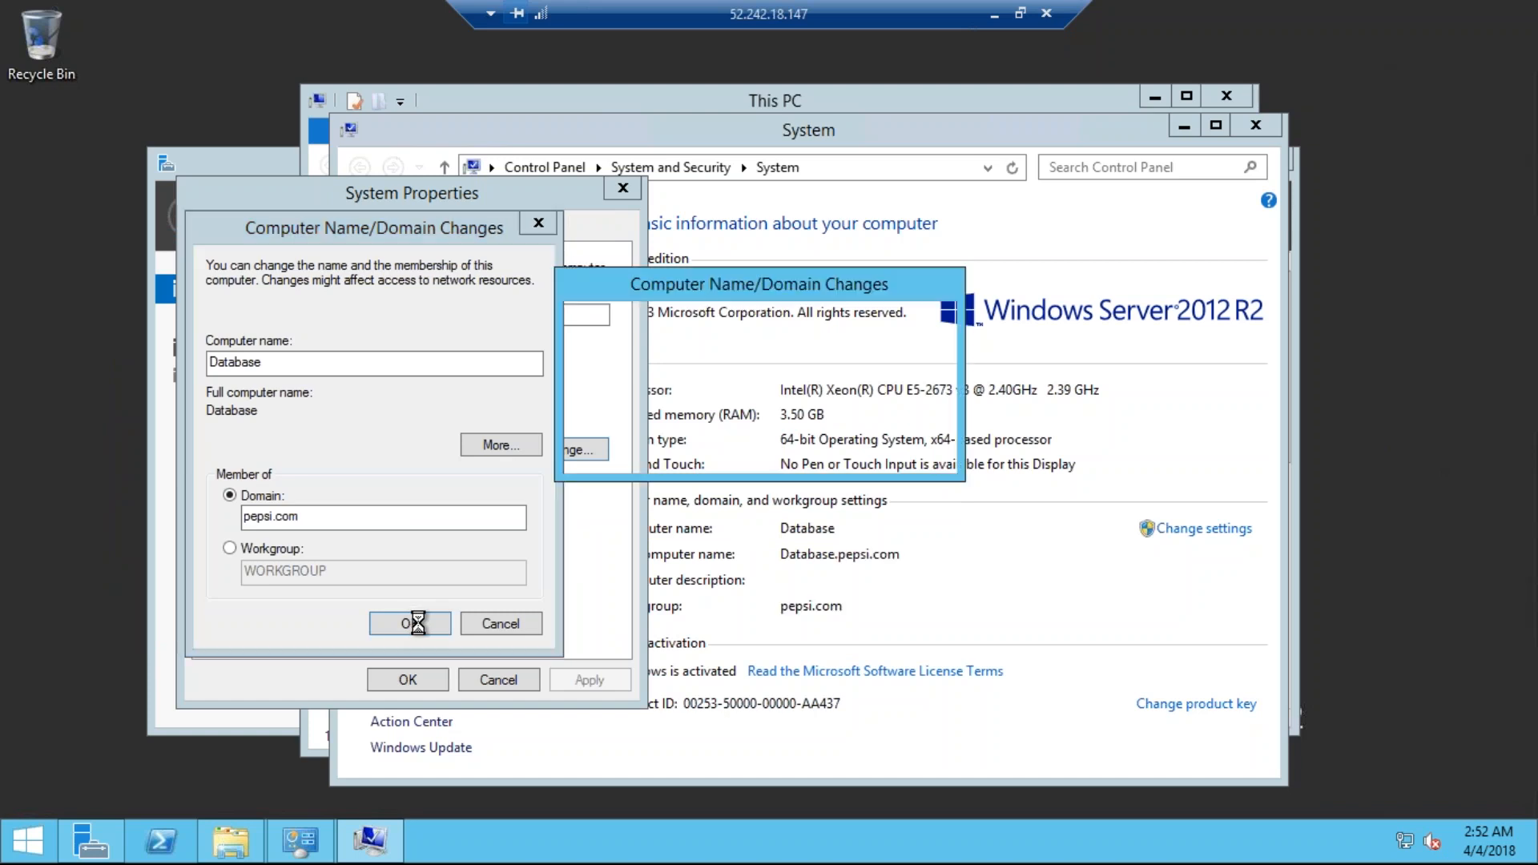
key("Return")
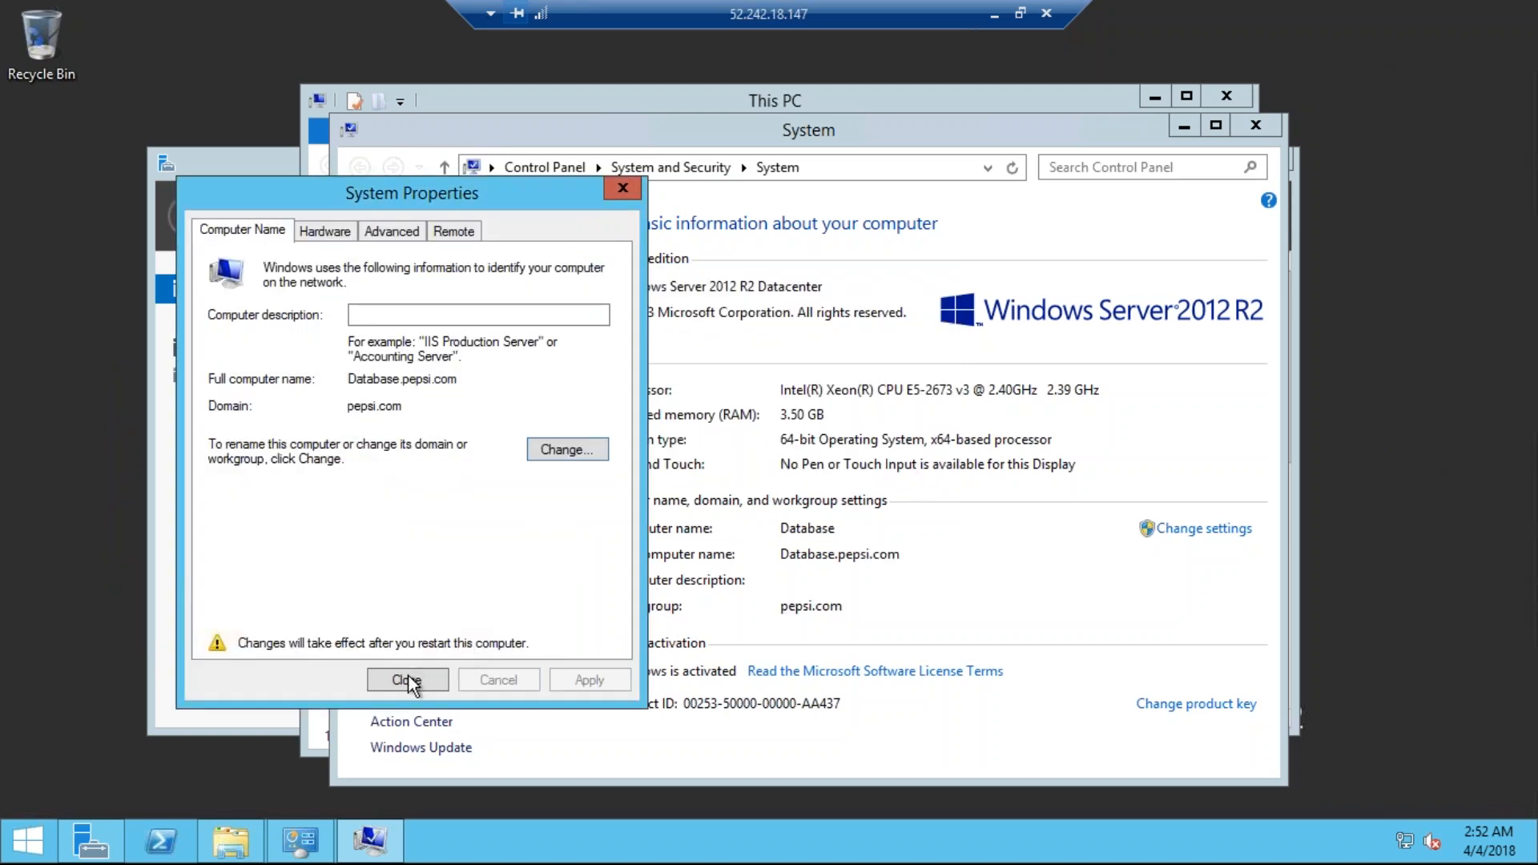
left_click(406, 679)
left_click(773, 441)
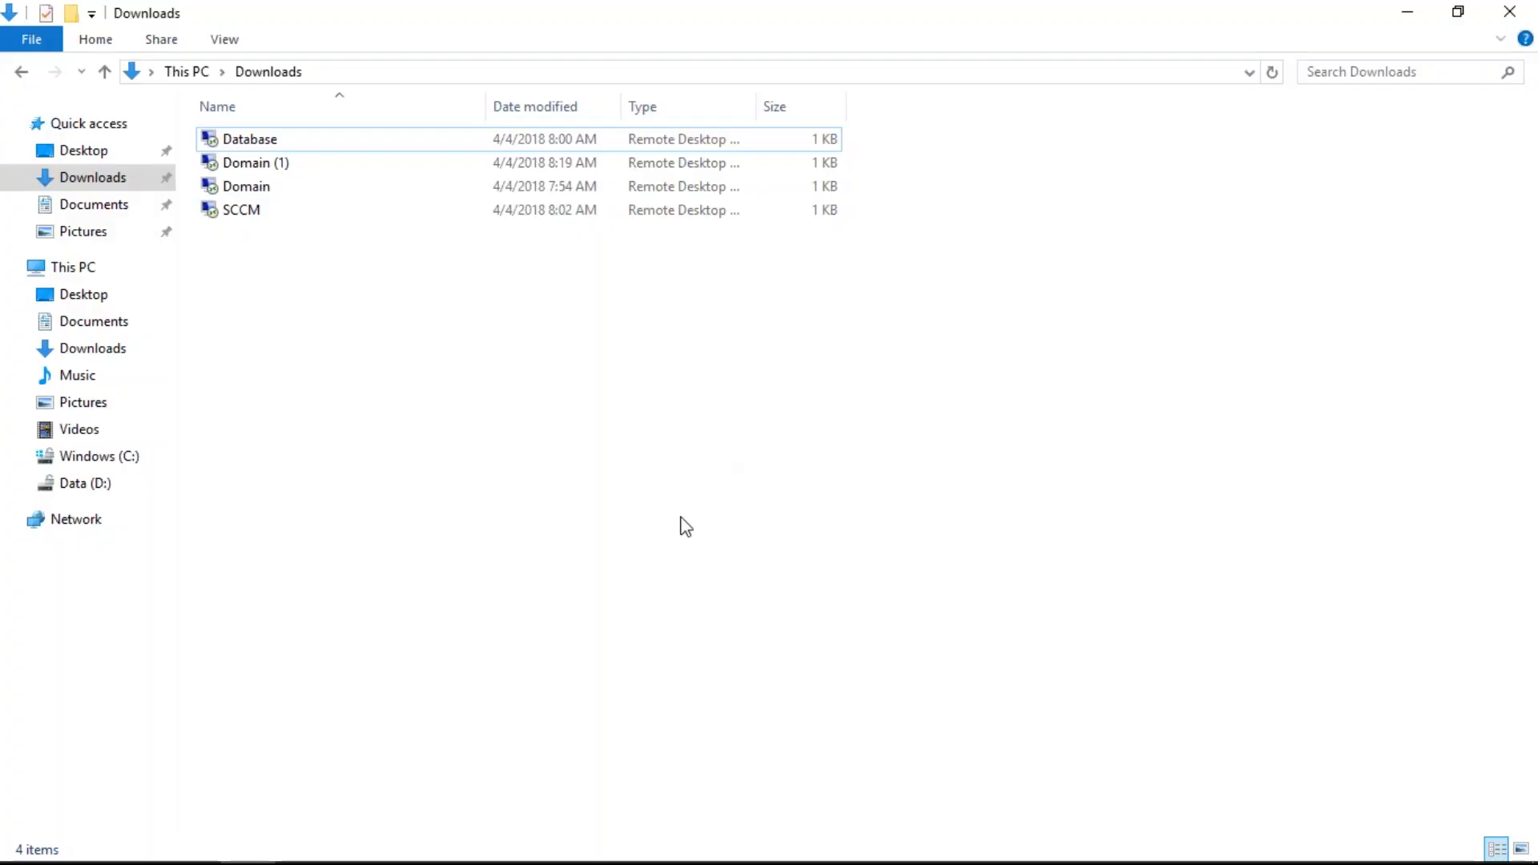
- Connect to the domain controller using the Domain (1) RDP file and close Server Manager
left_click(263, 156)
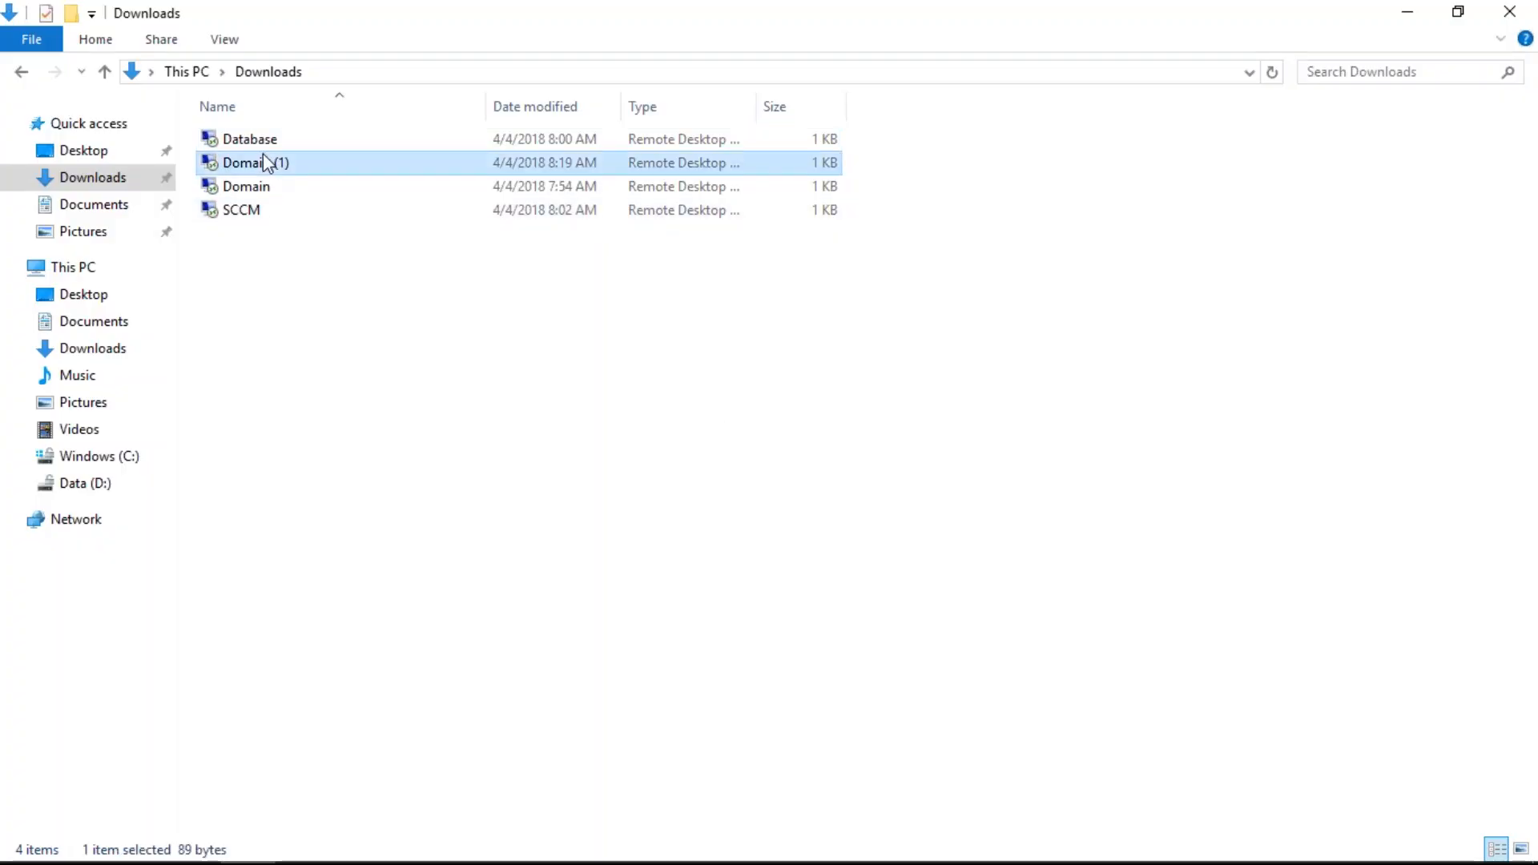
key("Delete")
mouse_move(289, 861)
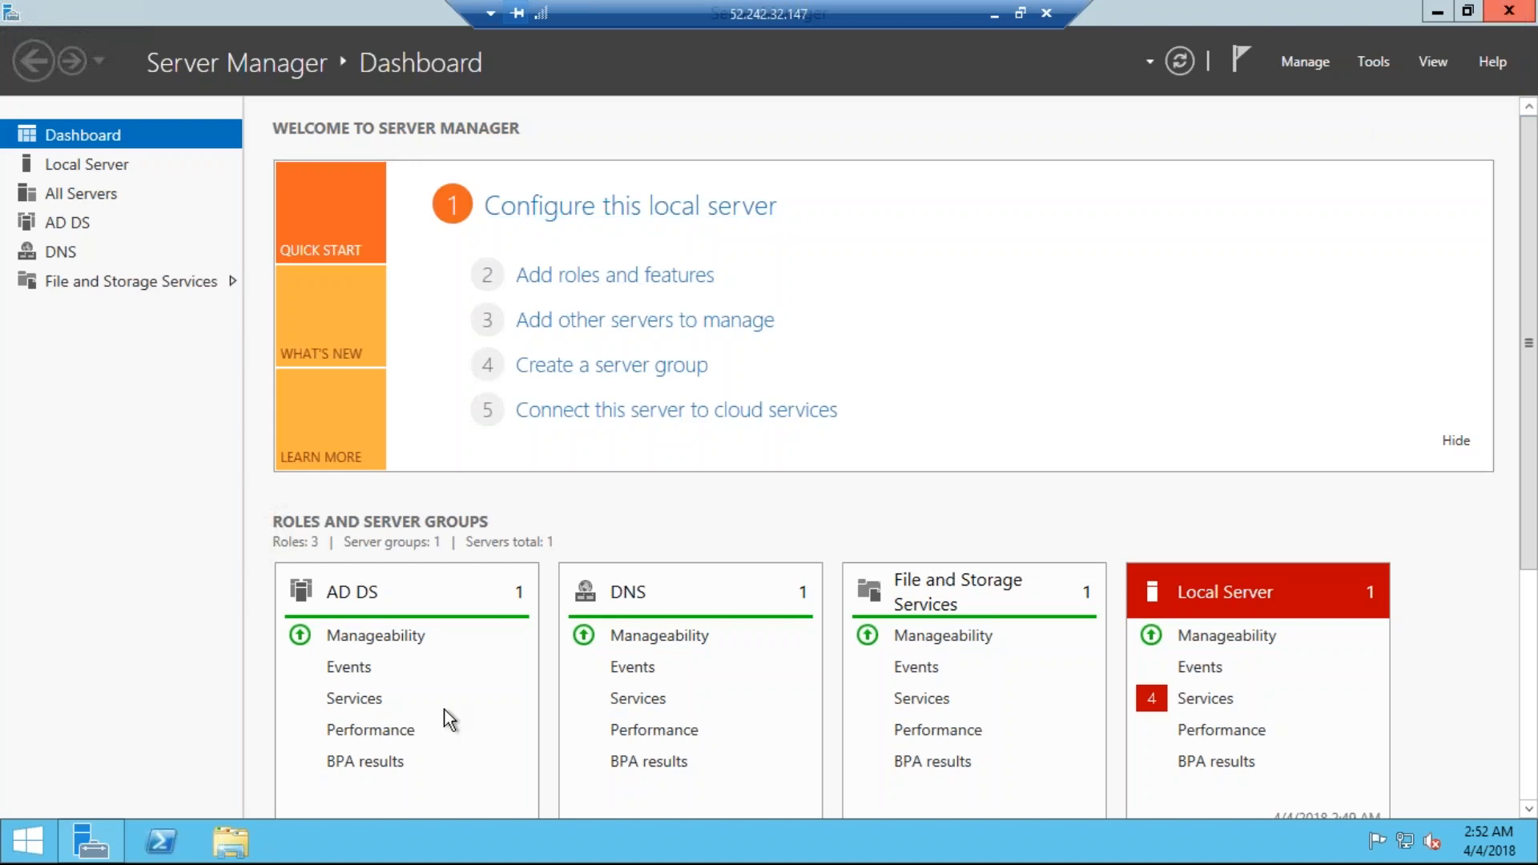
left_click(1513, 14)
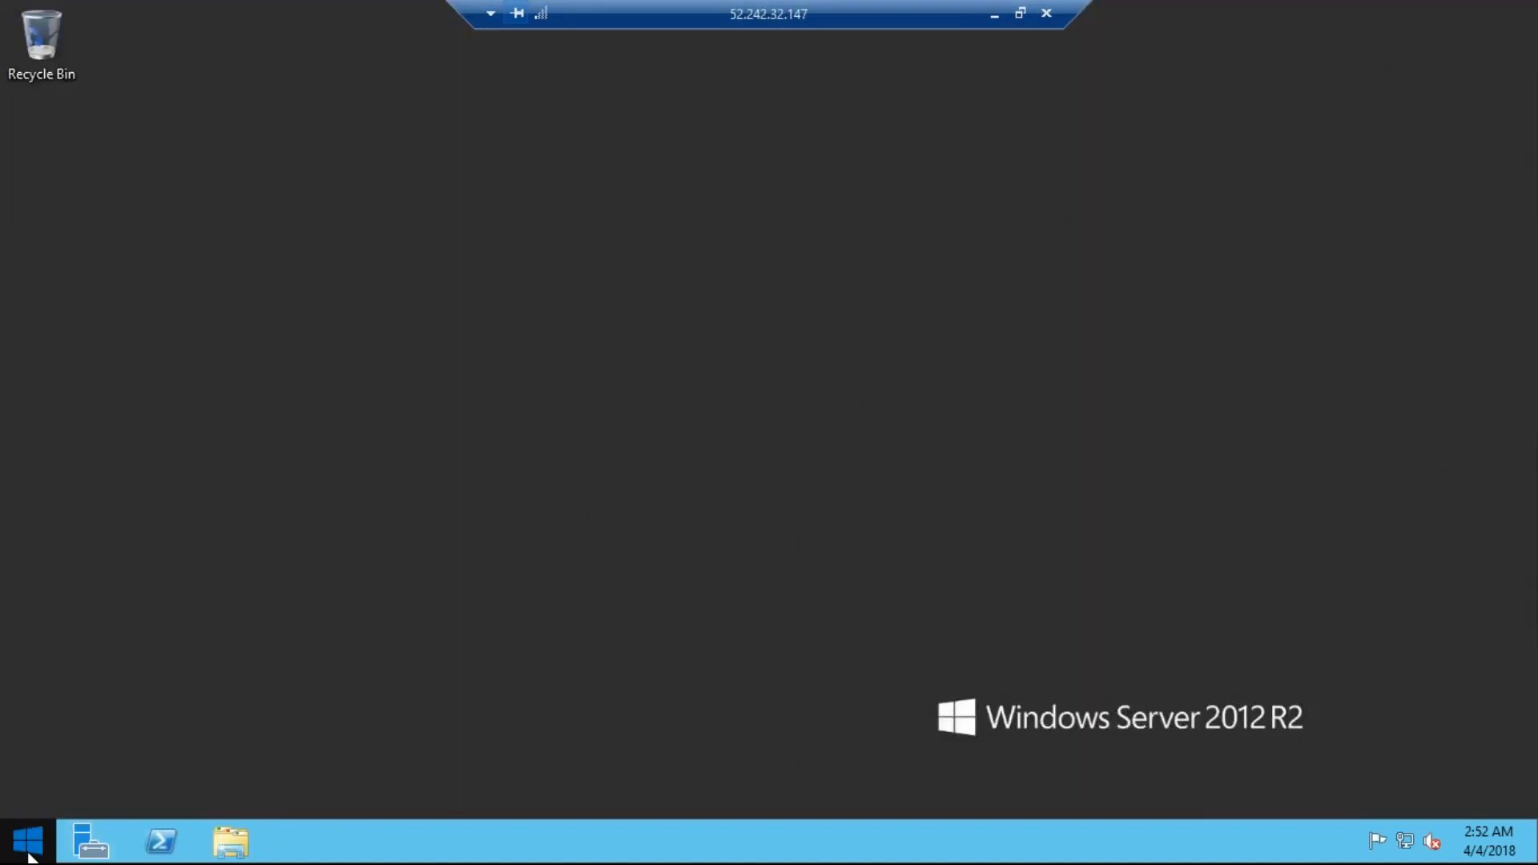
- Pin Active Directory Users and Computers from the Start apps list to the taskbar
left_click(27, 854)
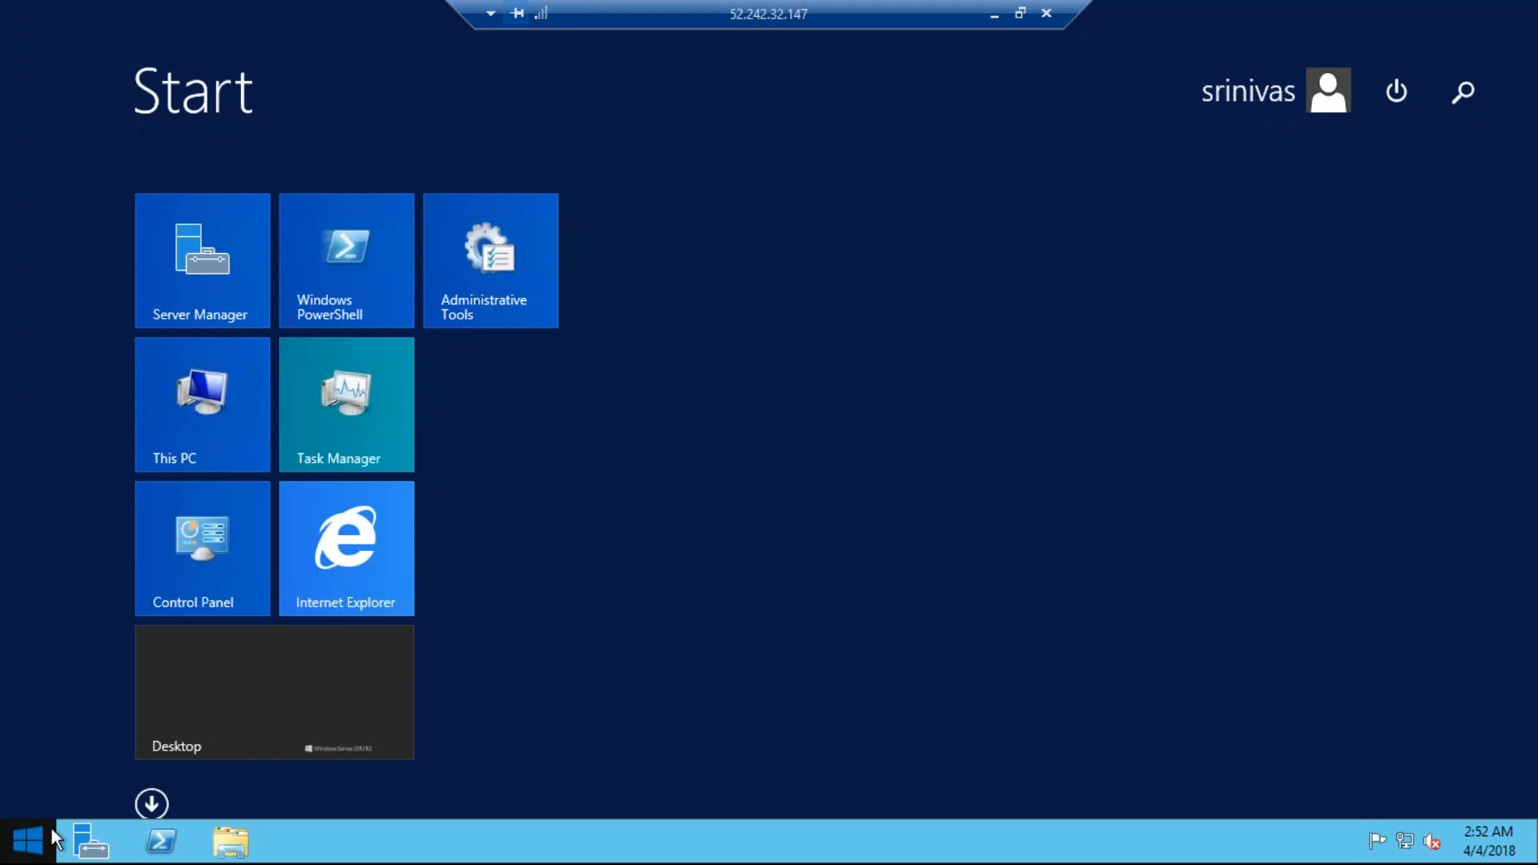
left_click(152, 803)
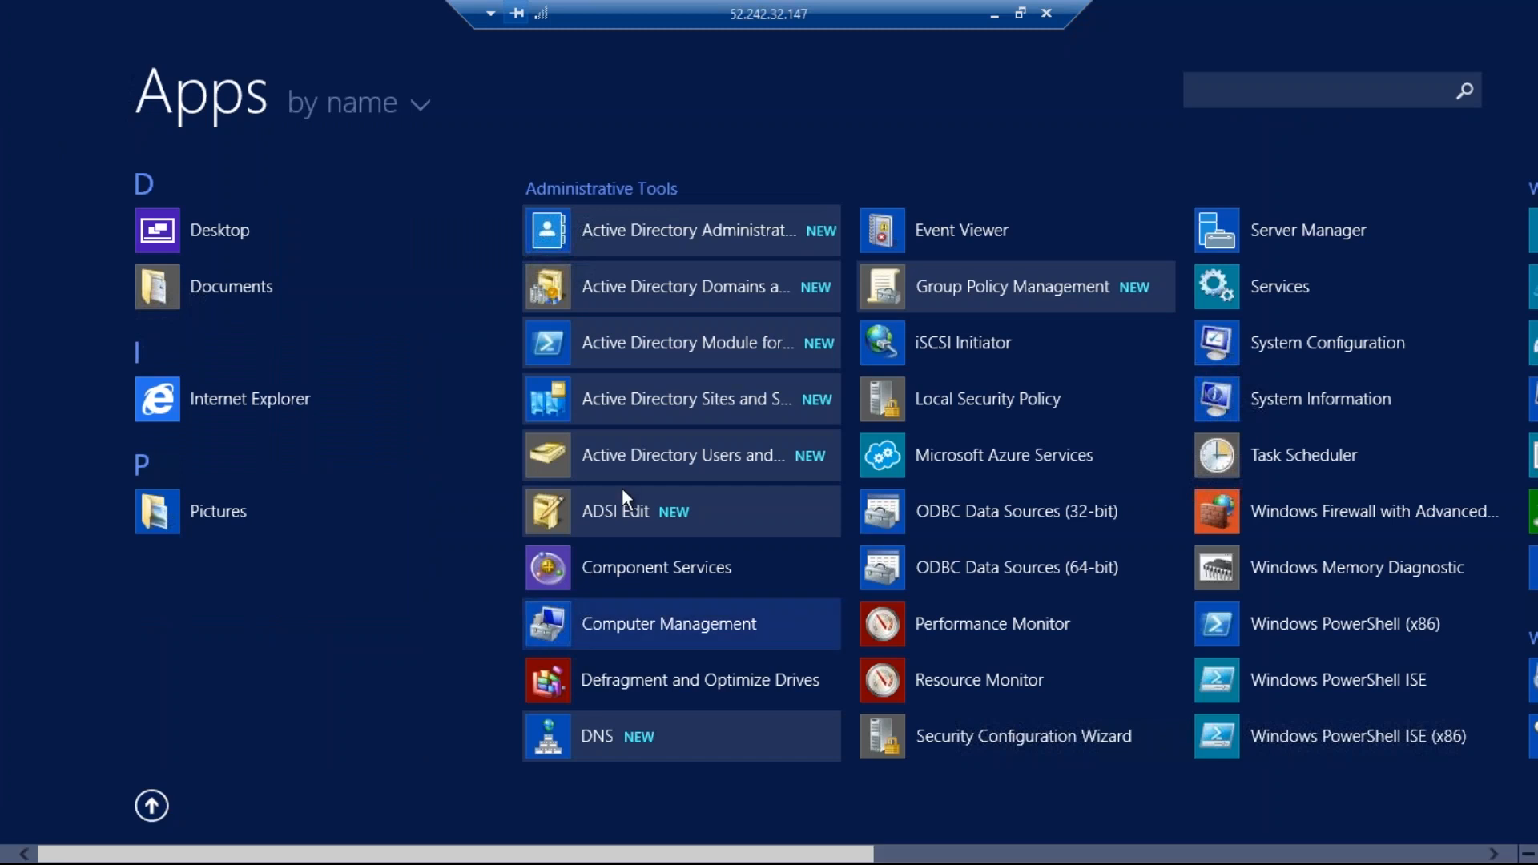
right_click(627, 457)
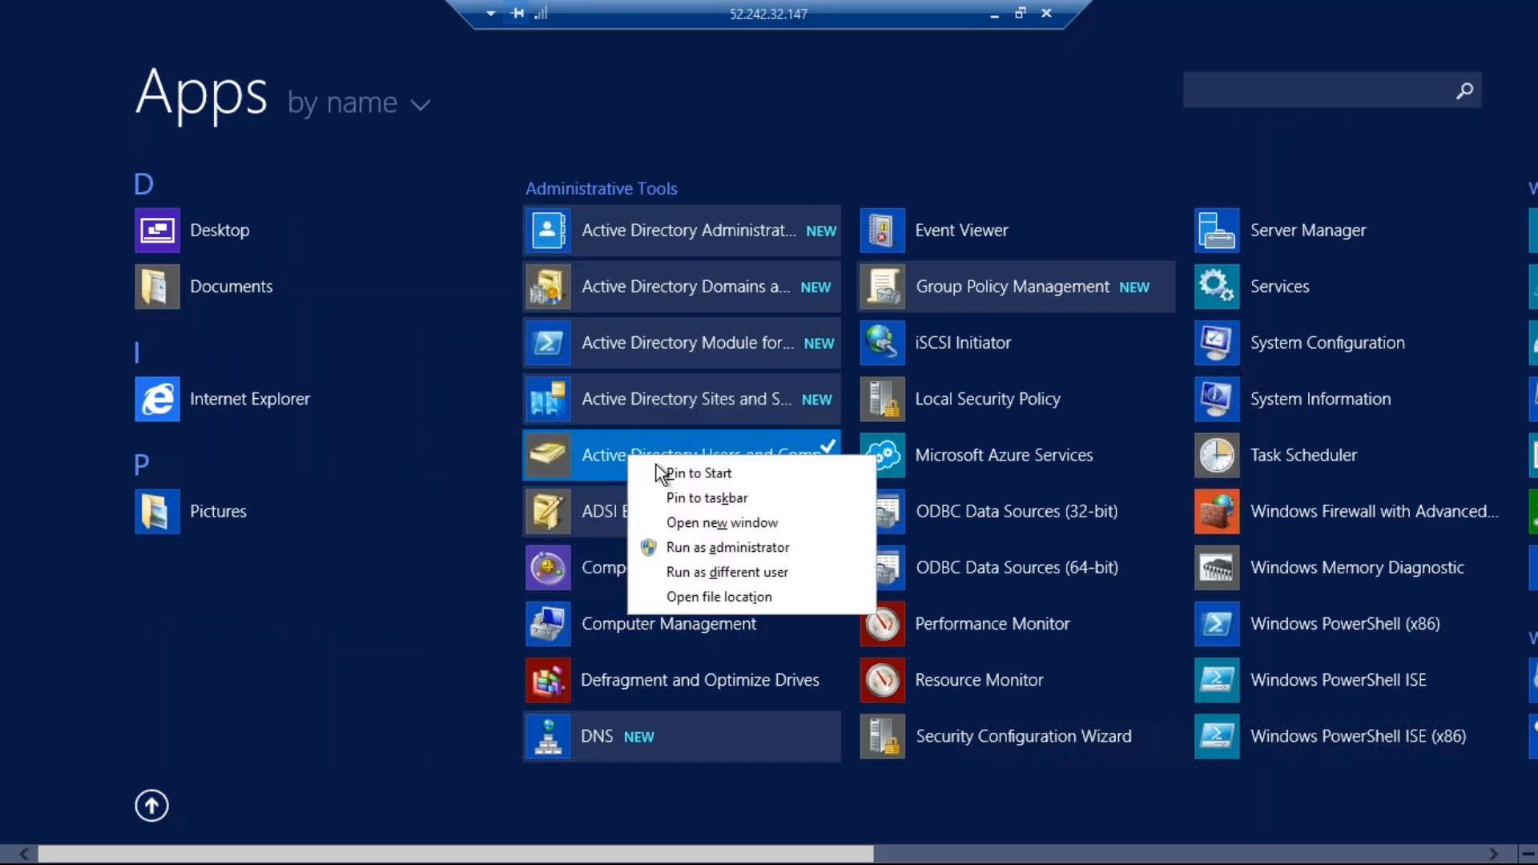
left_click(689, 497)
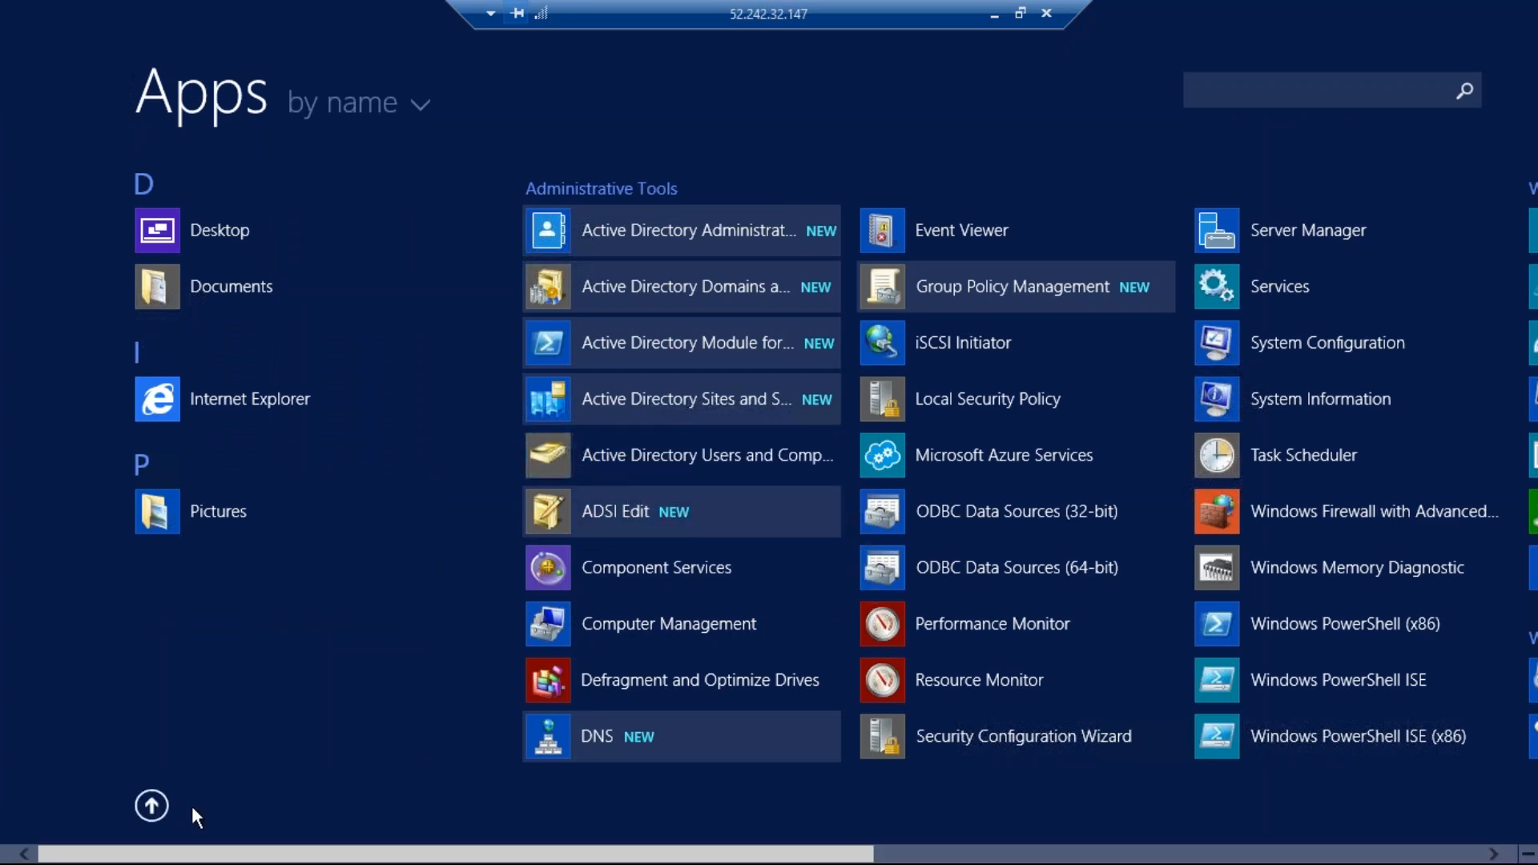
left_click(160, 807)
- Return to the desktop and highlight the 'Create Virtual Servers' line on the Day 1 slide
left_click(275, 708)
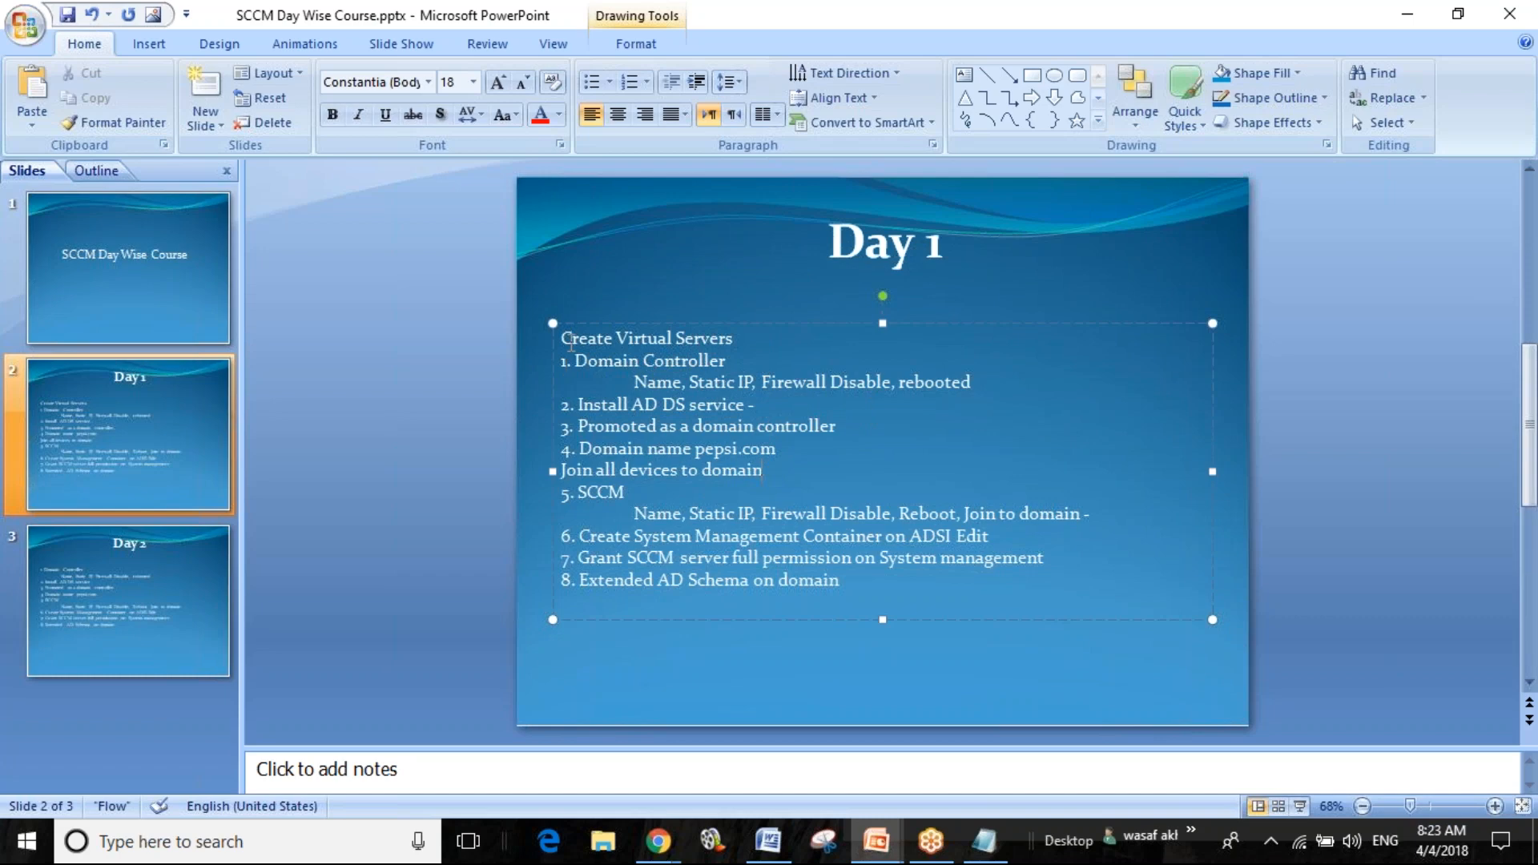
left_click_drag(571, 337, 695, 337)
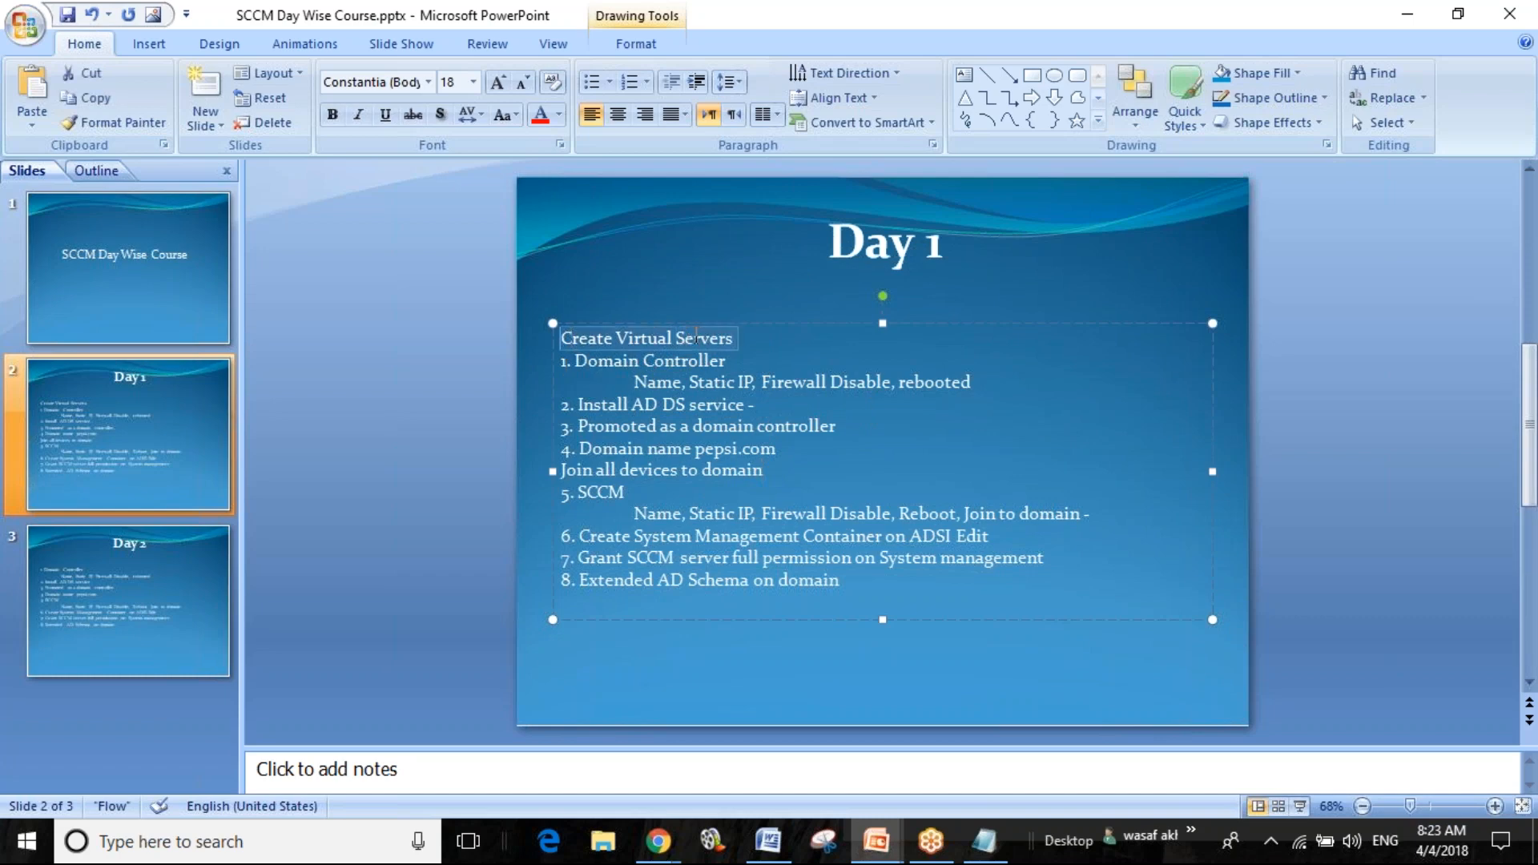
left_click(603, 362)
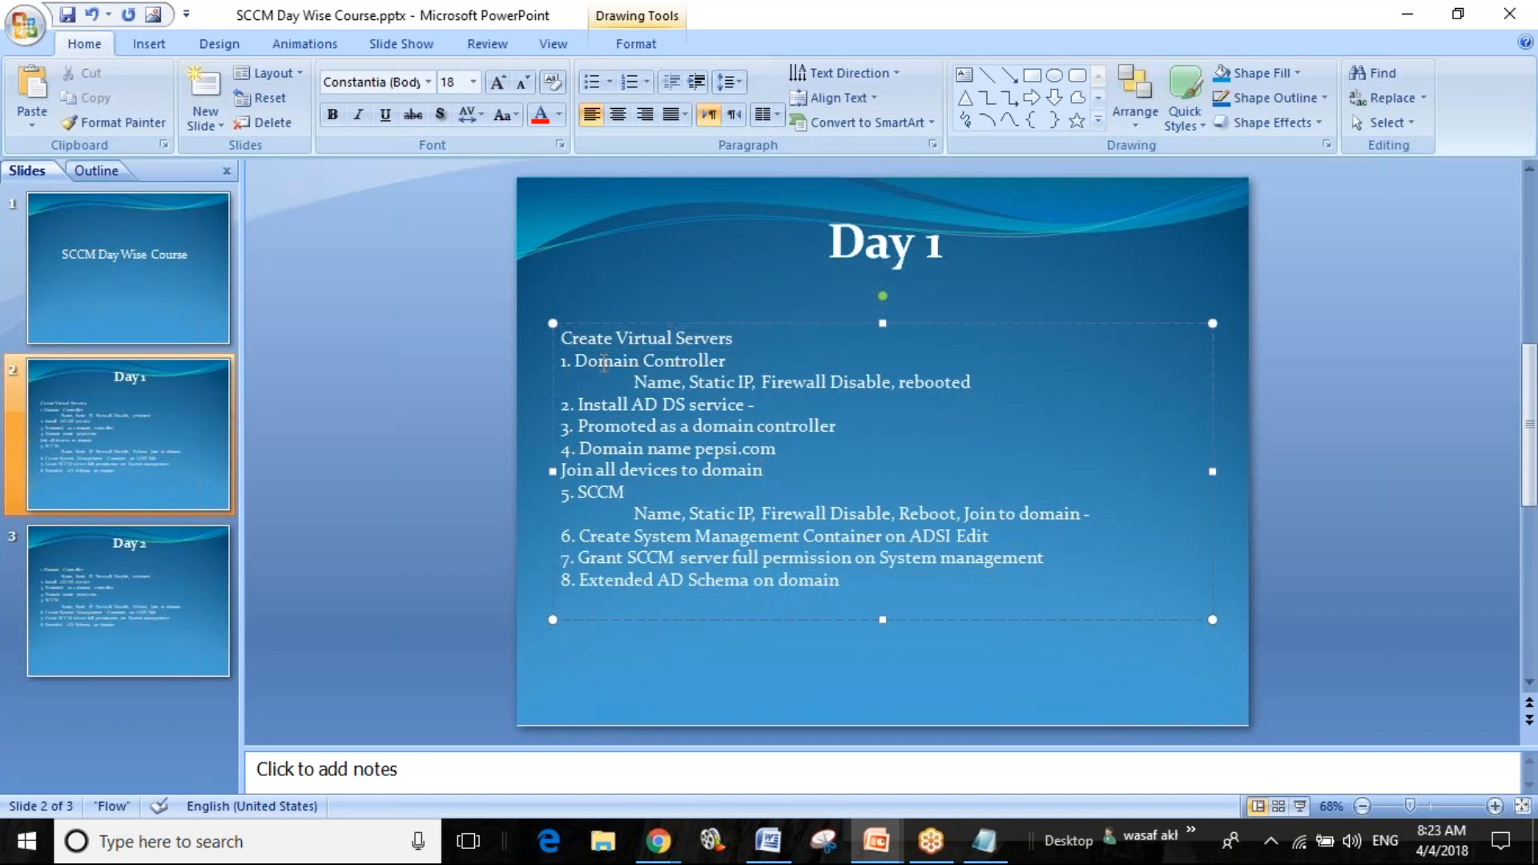
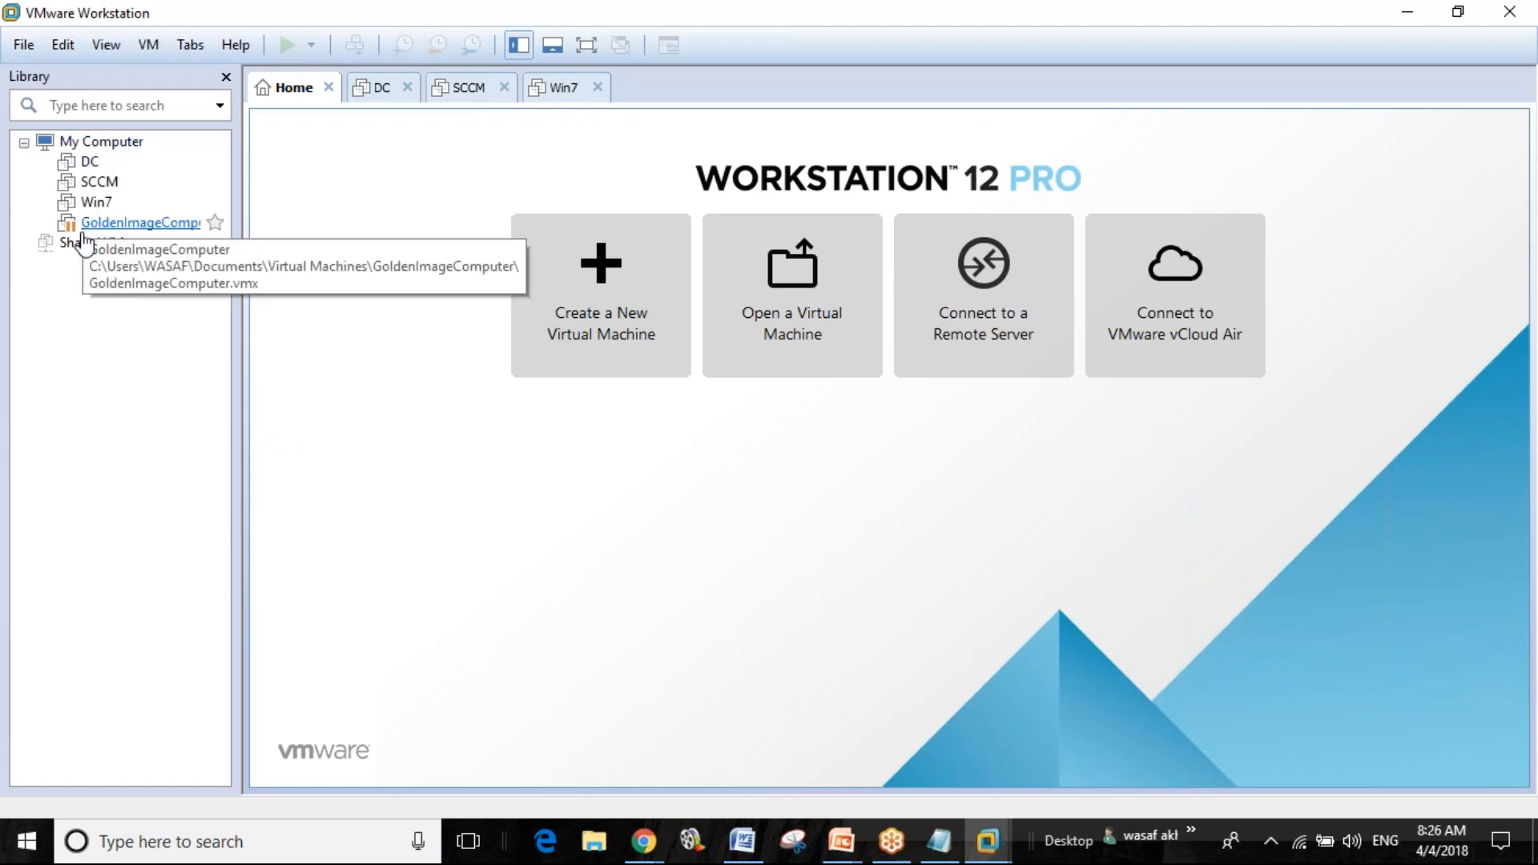
- Review the details of the DC, SCCM and Win7 virtual machines in the Library
left_click(88, 162)
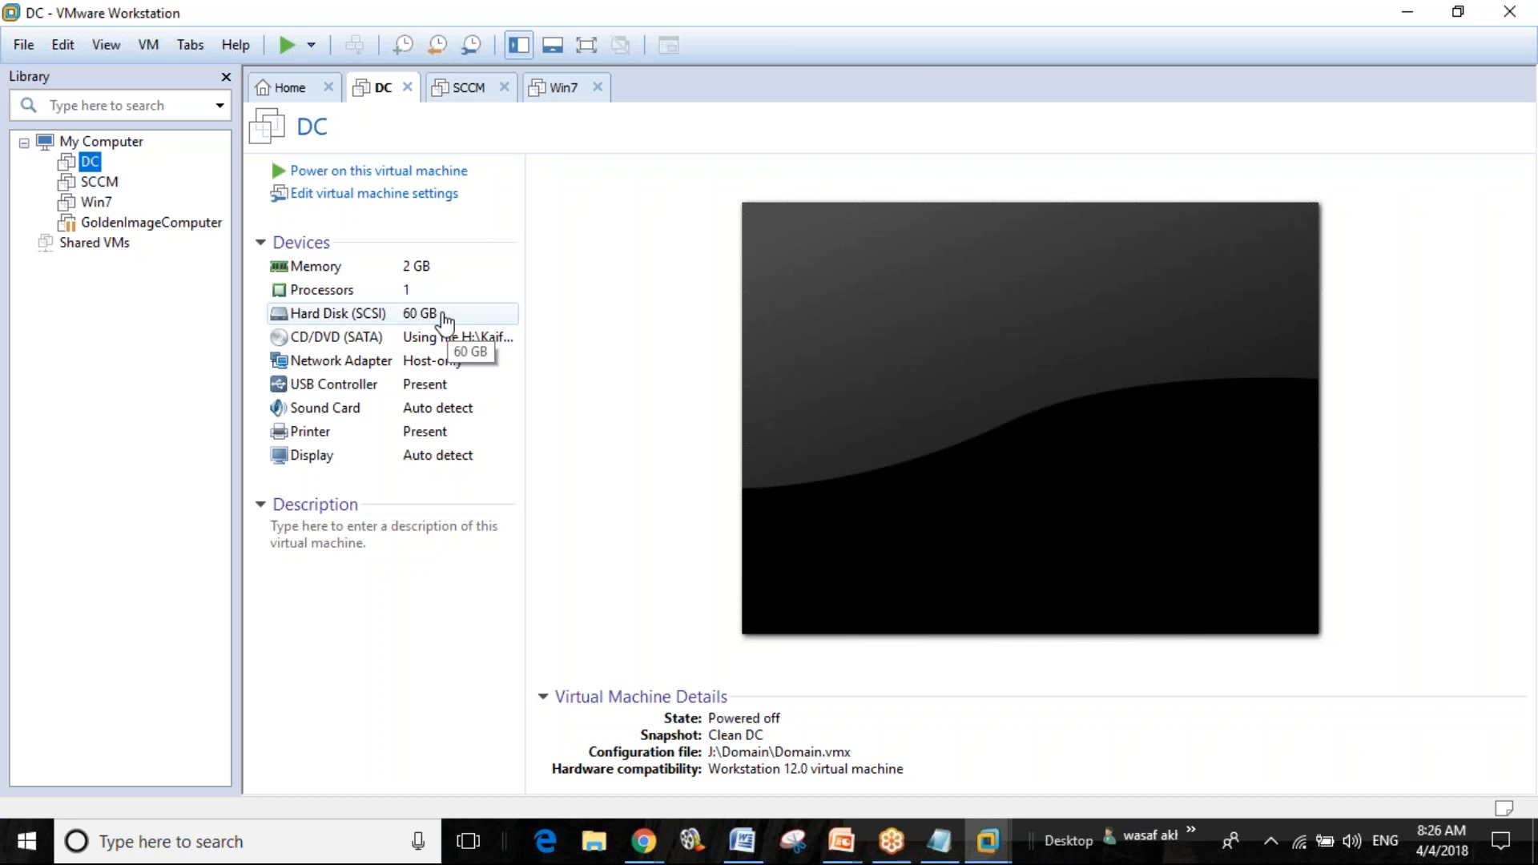
left_click(101, 184)
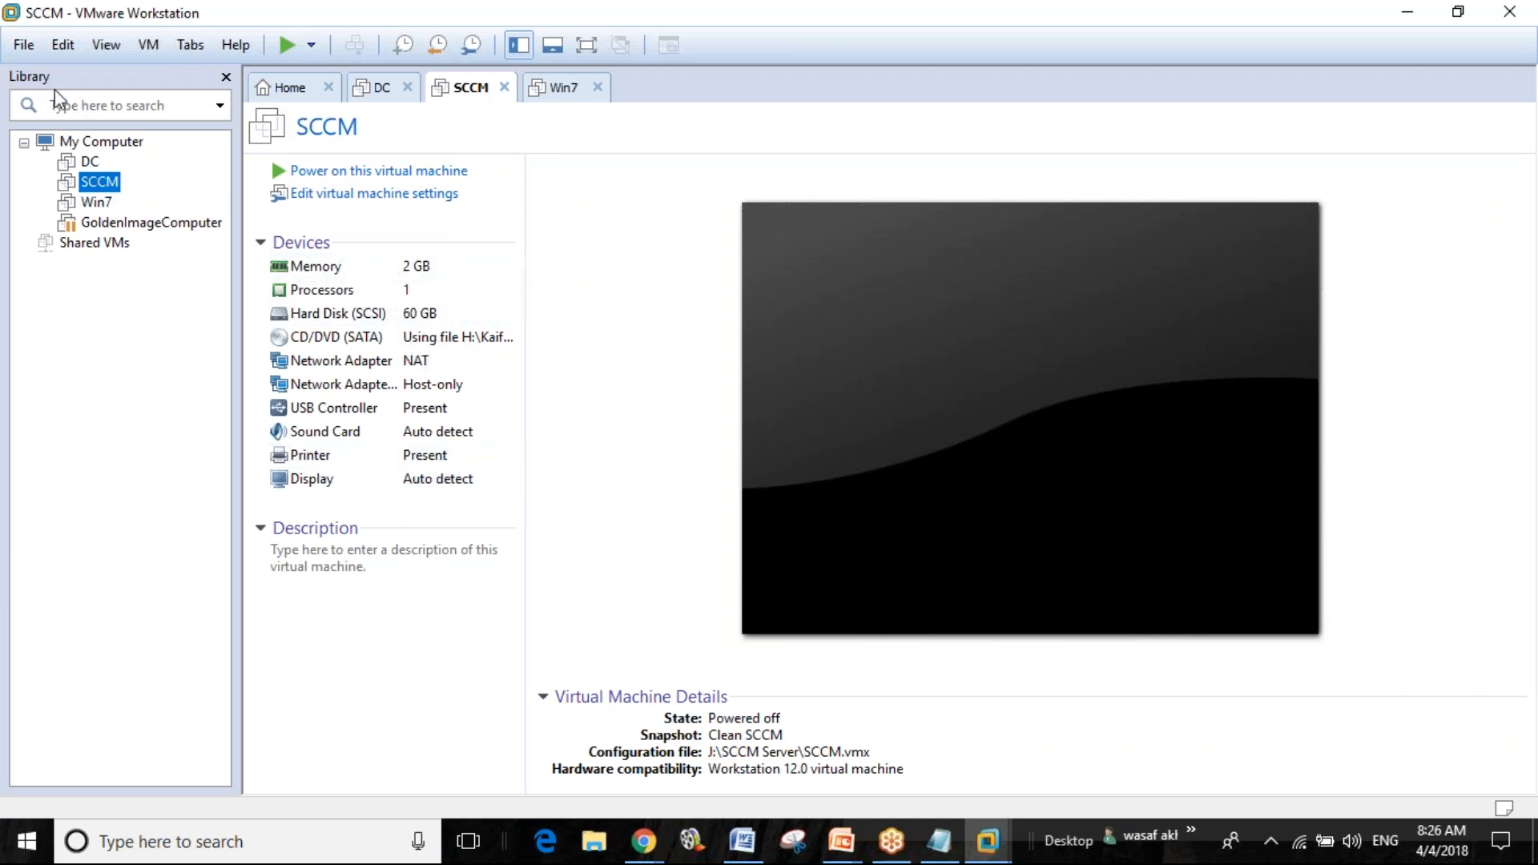
left_click(97, 204)
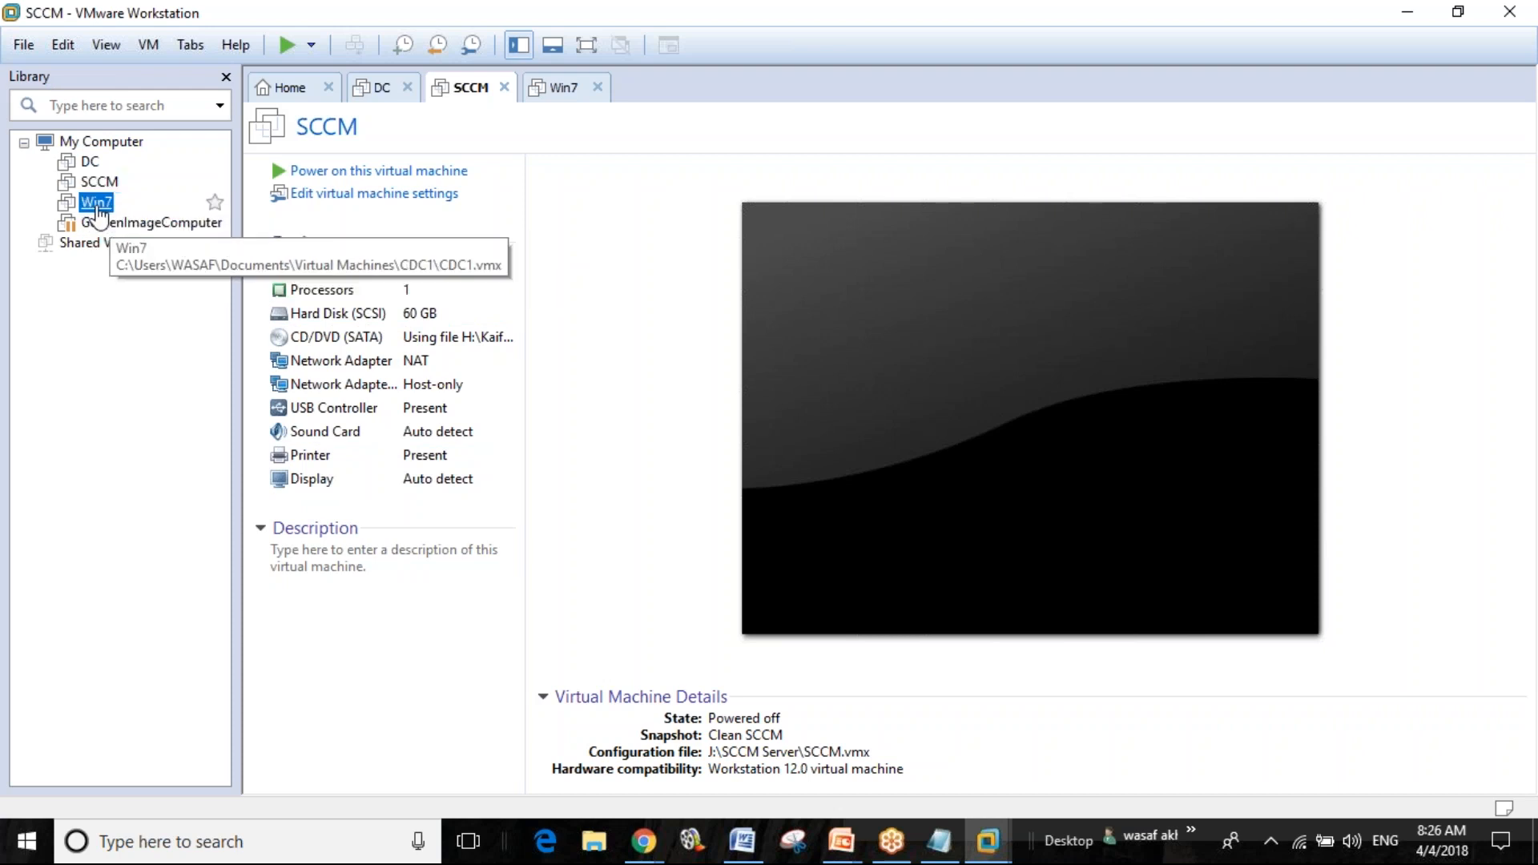
- Rename the Win7 virtual machine to DB
right_click(97, 210)
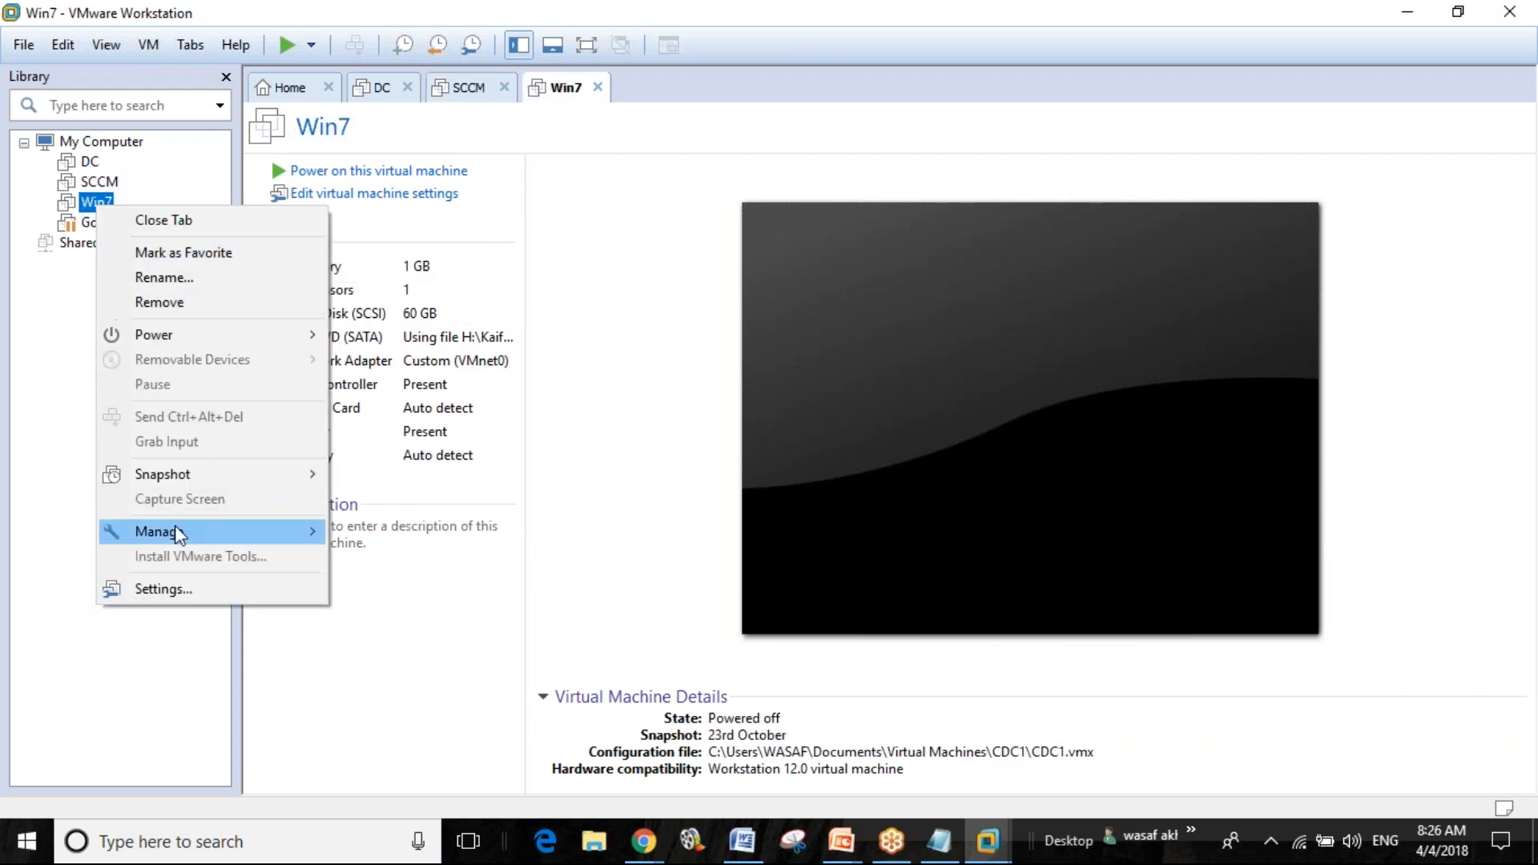
left_click(203, 280)
type("DB")
key("Return")
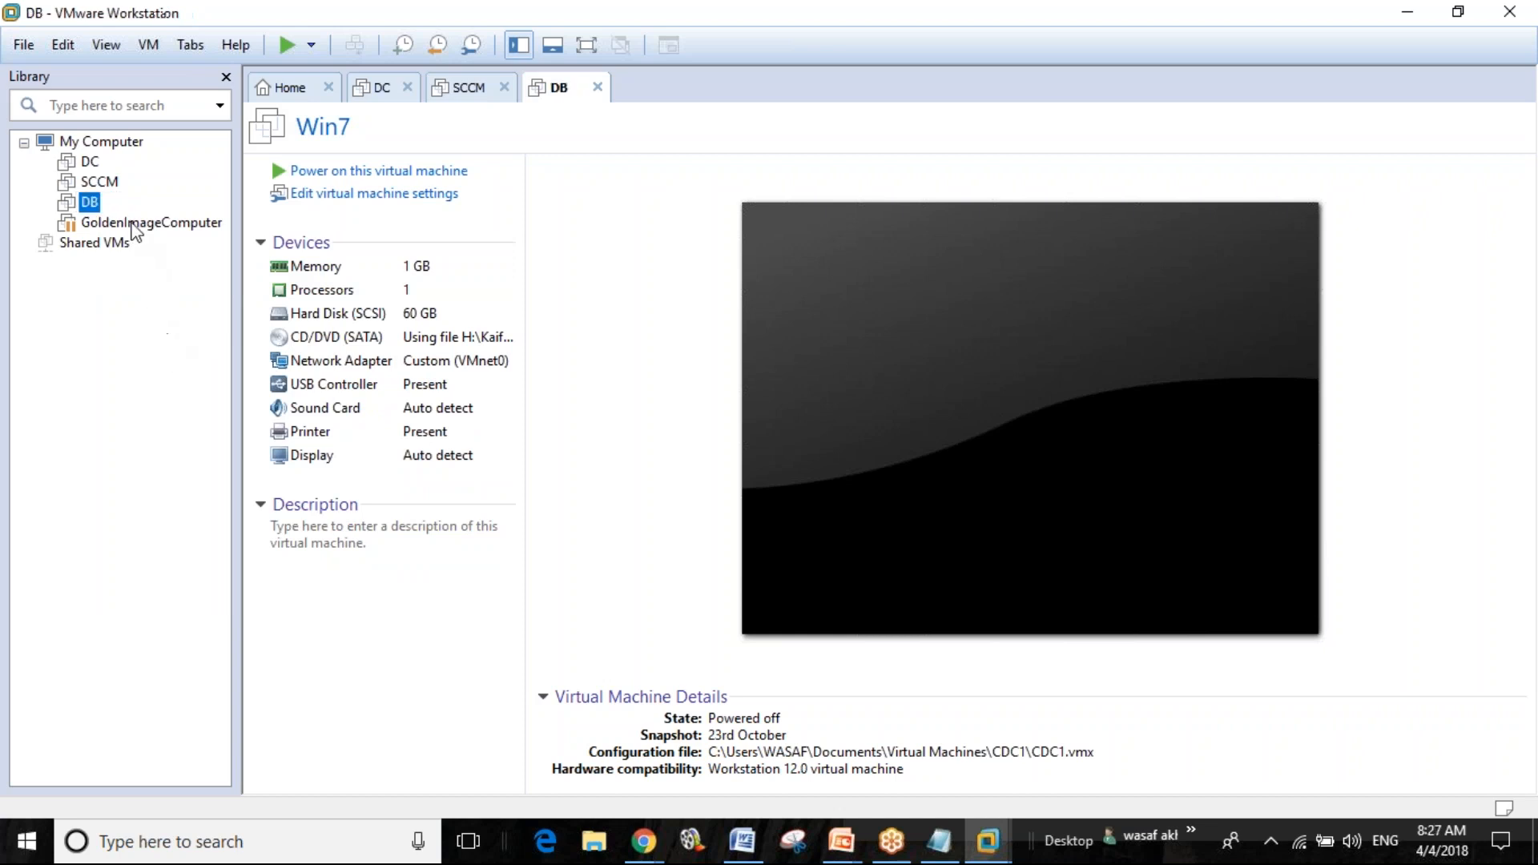
- Glance at DB's memory settings unchanged, then rename GoldenImageComputer to Win7
left_click(403, 272)
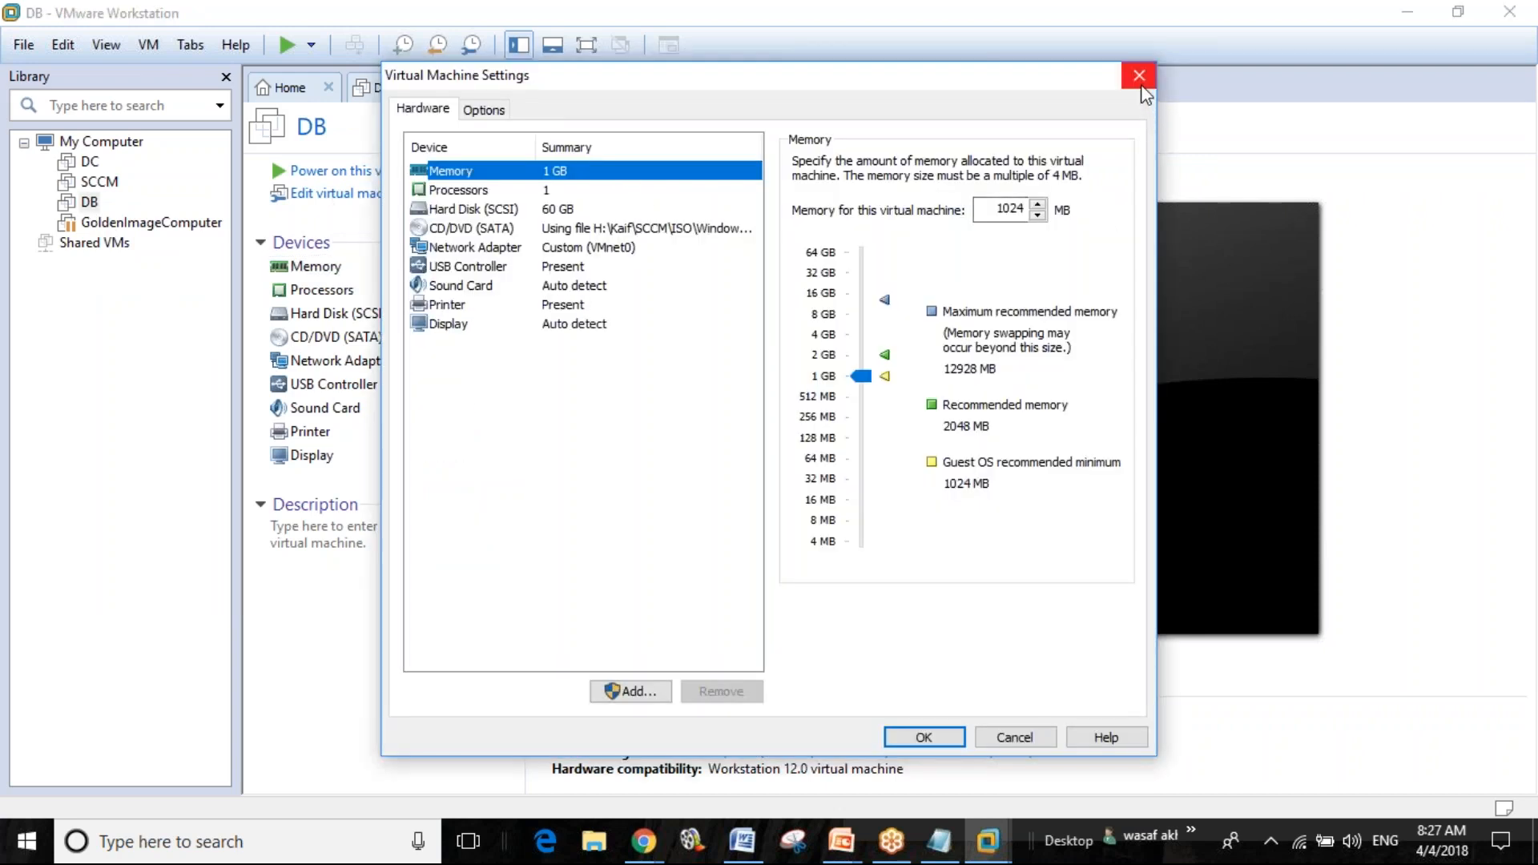
left_click(1141, 80)
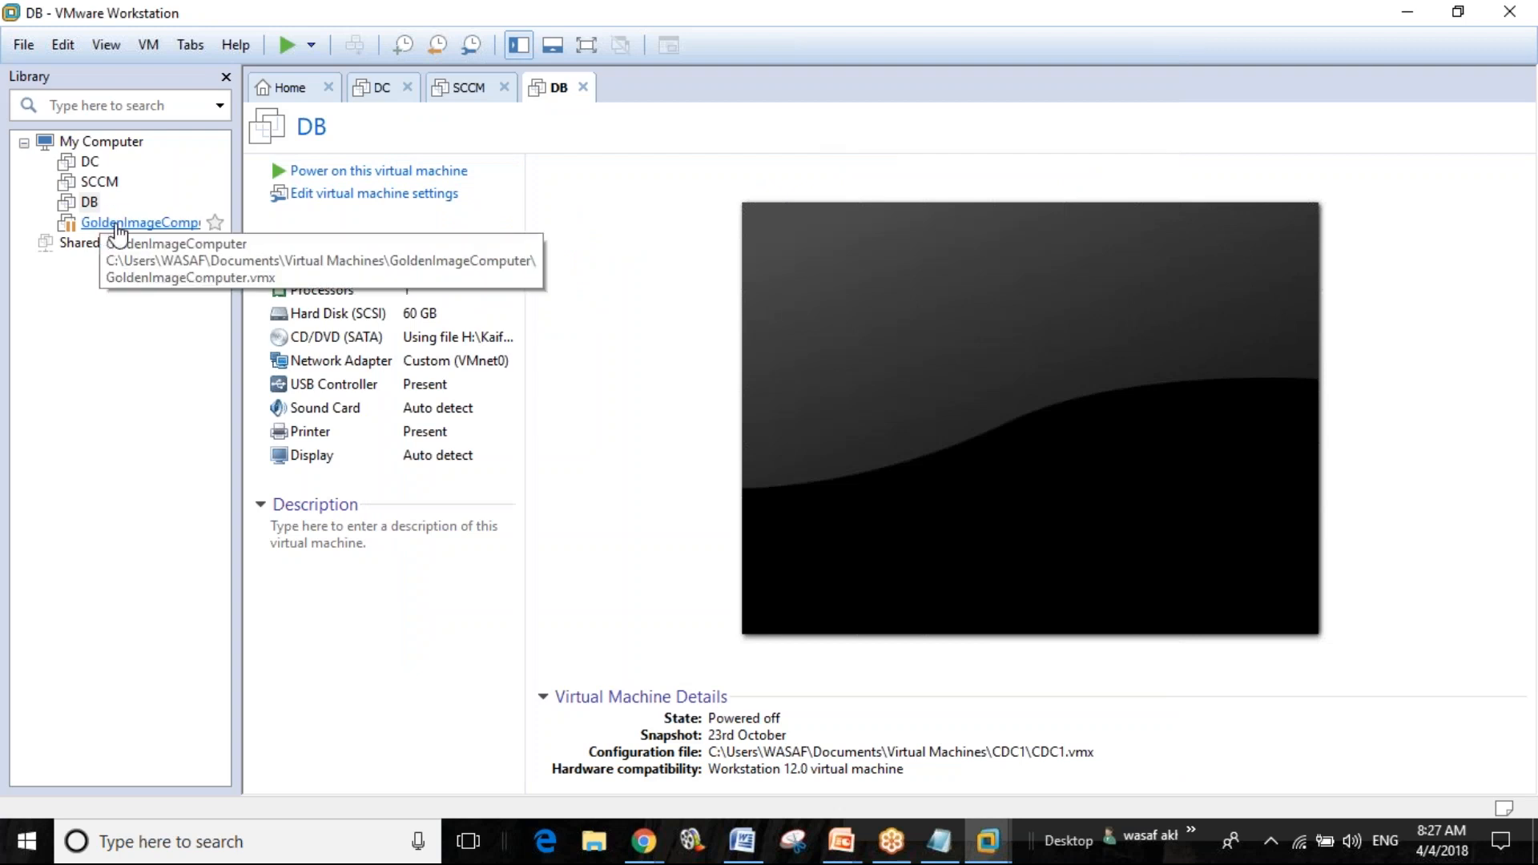
left_click(120, 226)
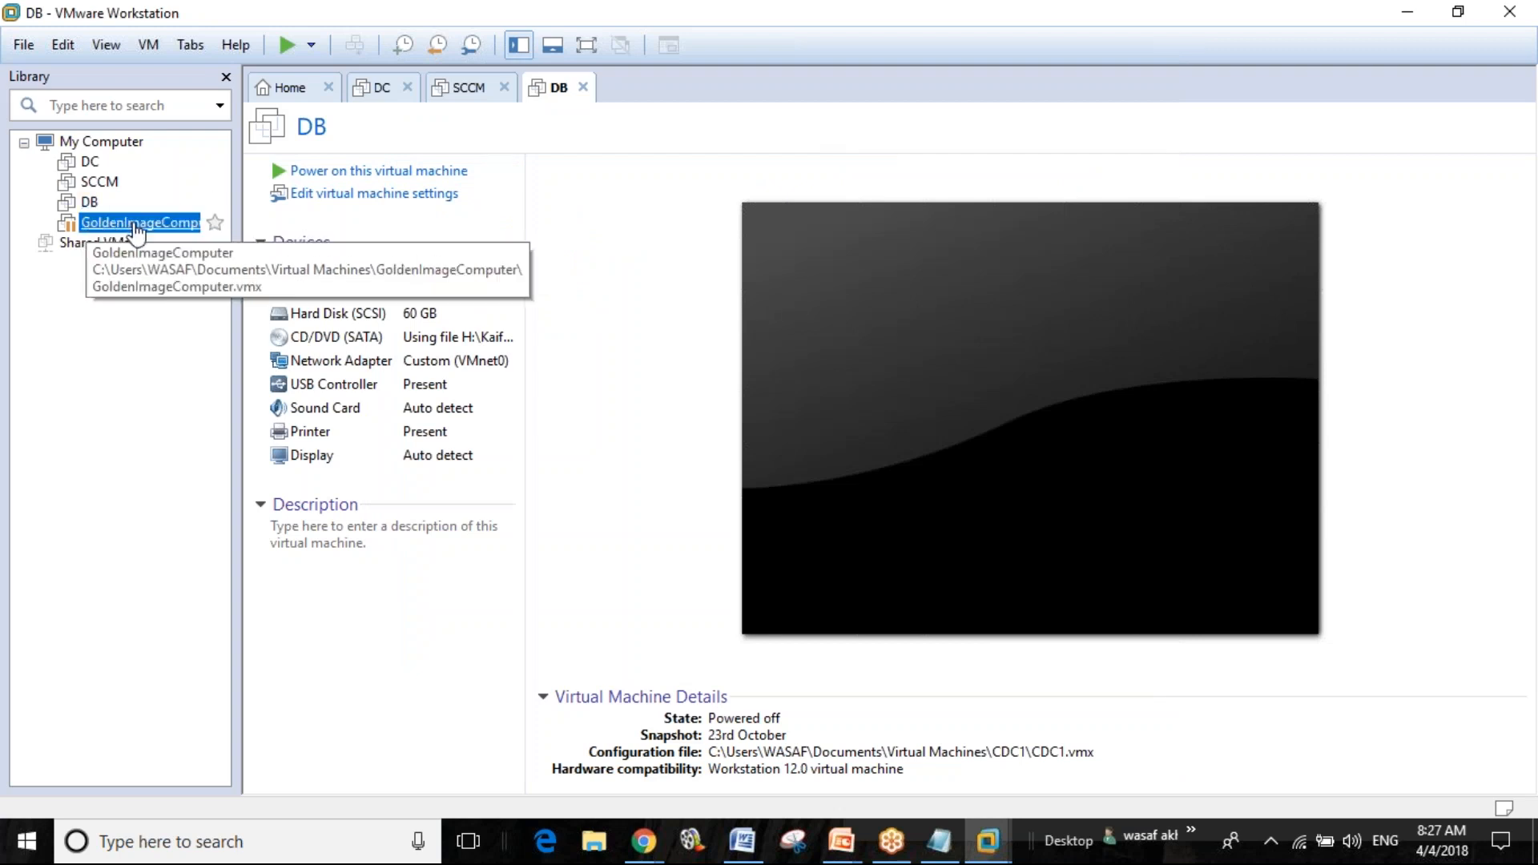
right_click(136, 231)
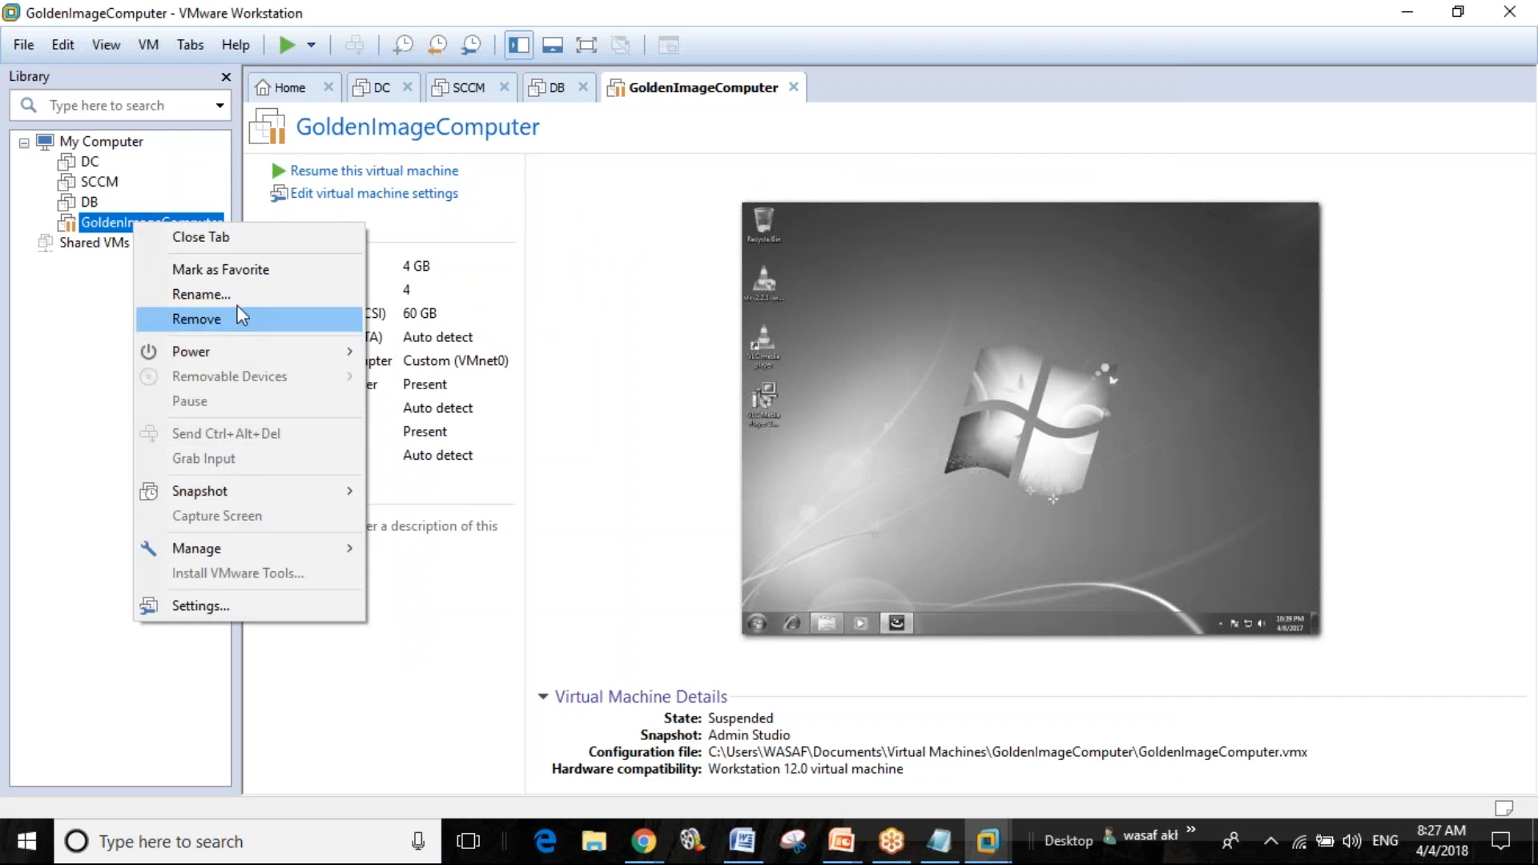
left_click(204, 293)
type("Win7")
key("Return")
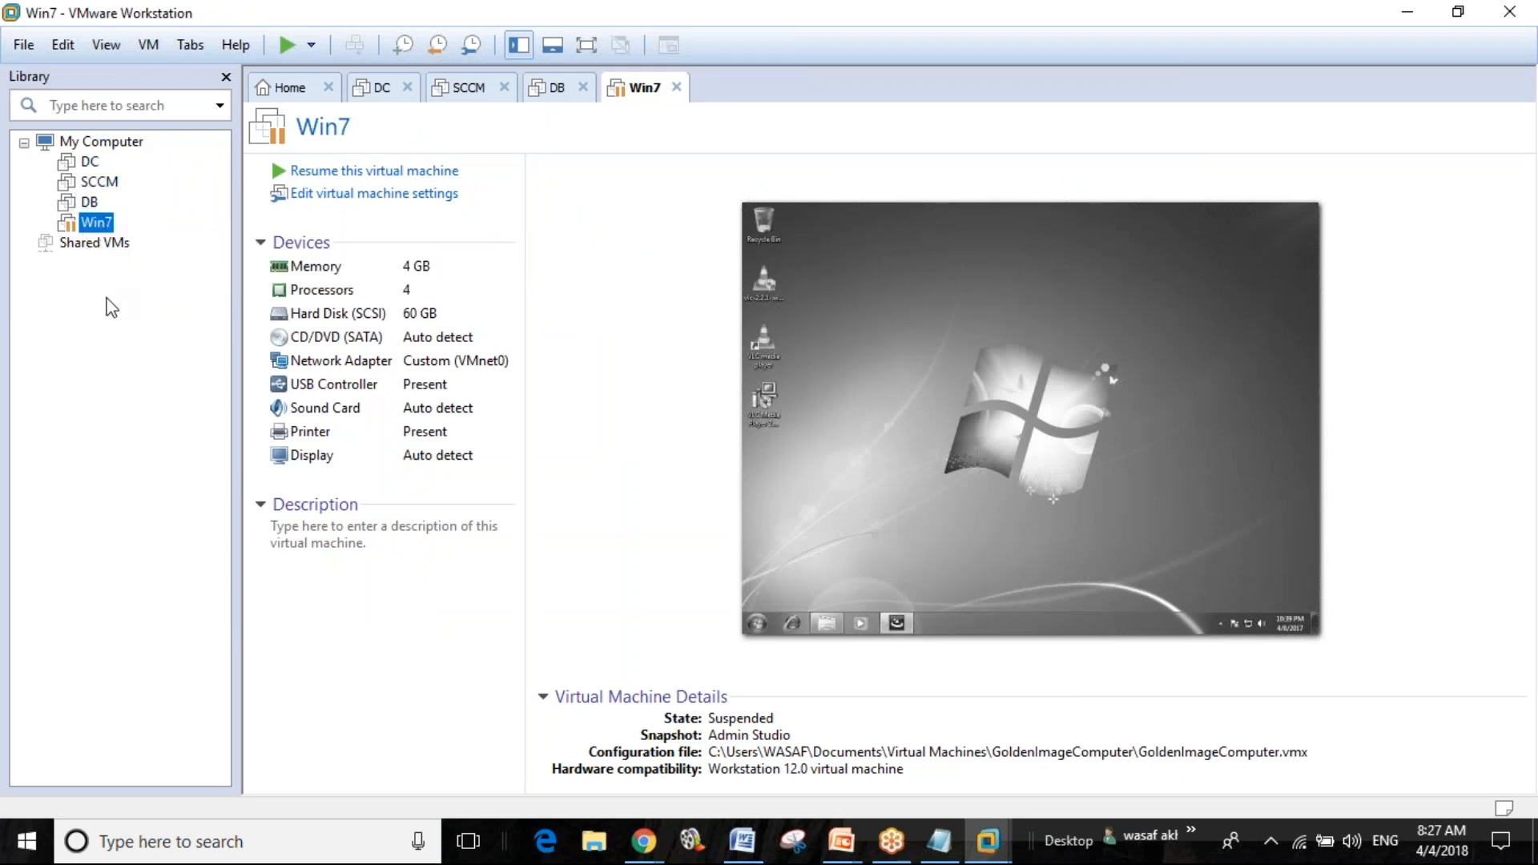
- In DC's settings, set the Network Adapter to Custom: Specific virtual network VMnet0
right_click(89, 161)
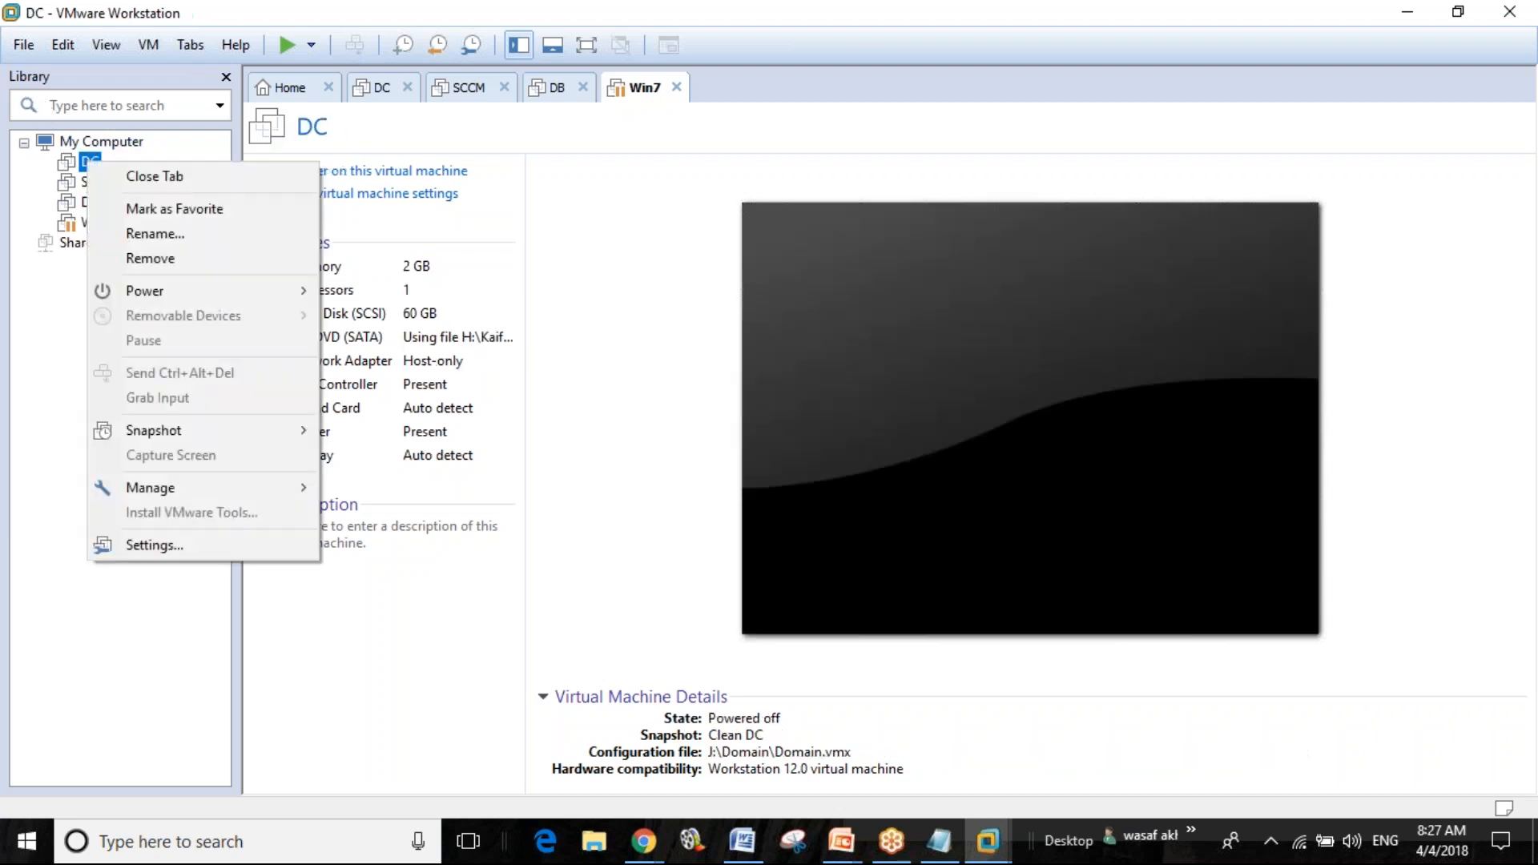
left_click(196, 549)
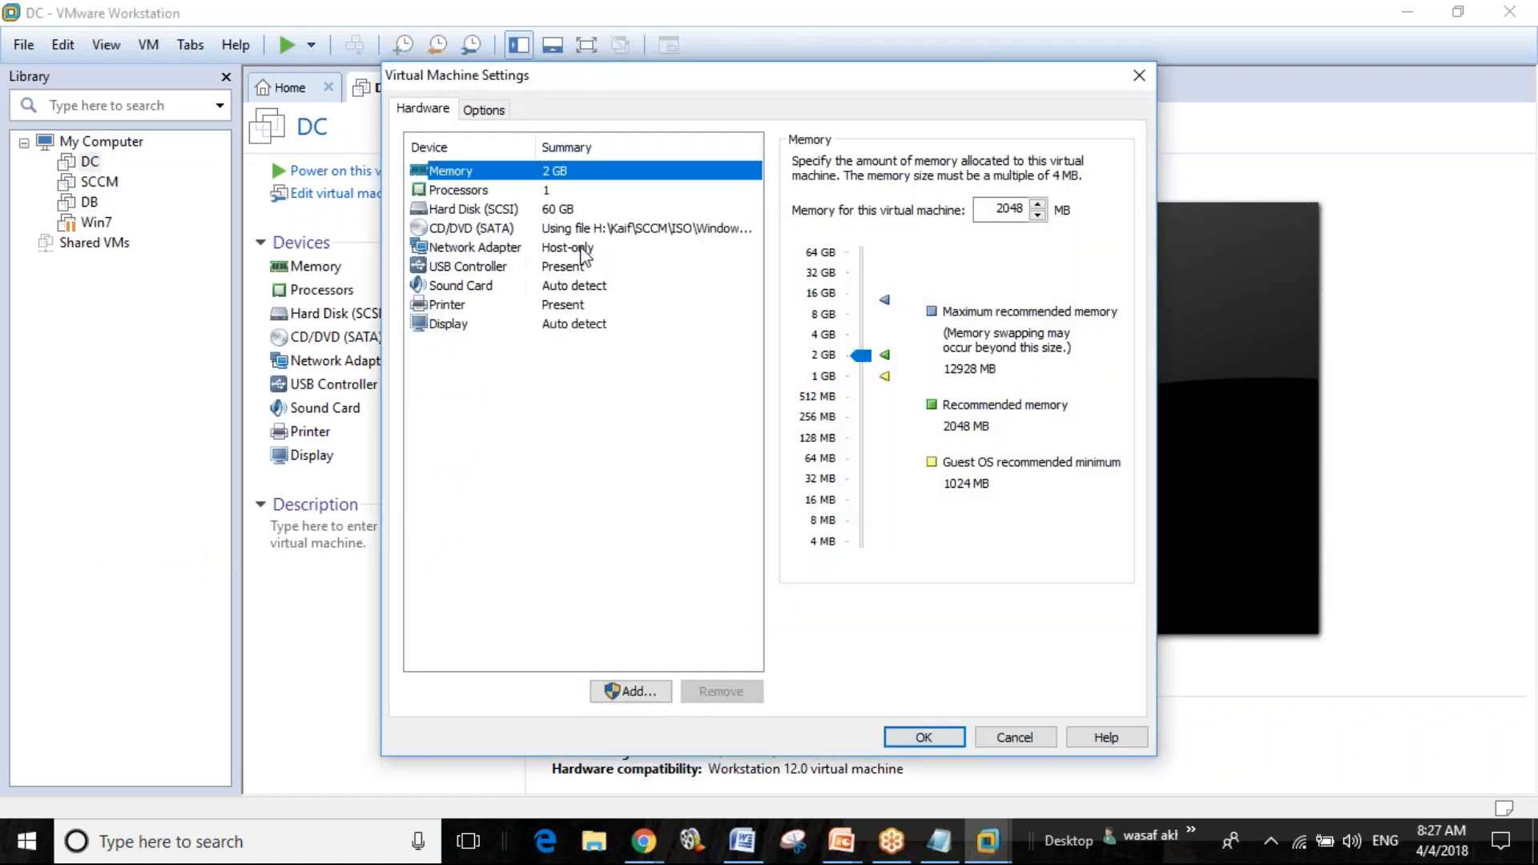
left_click(584, 250)
left_click(810, 345)
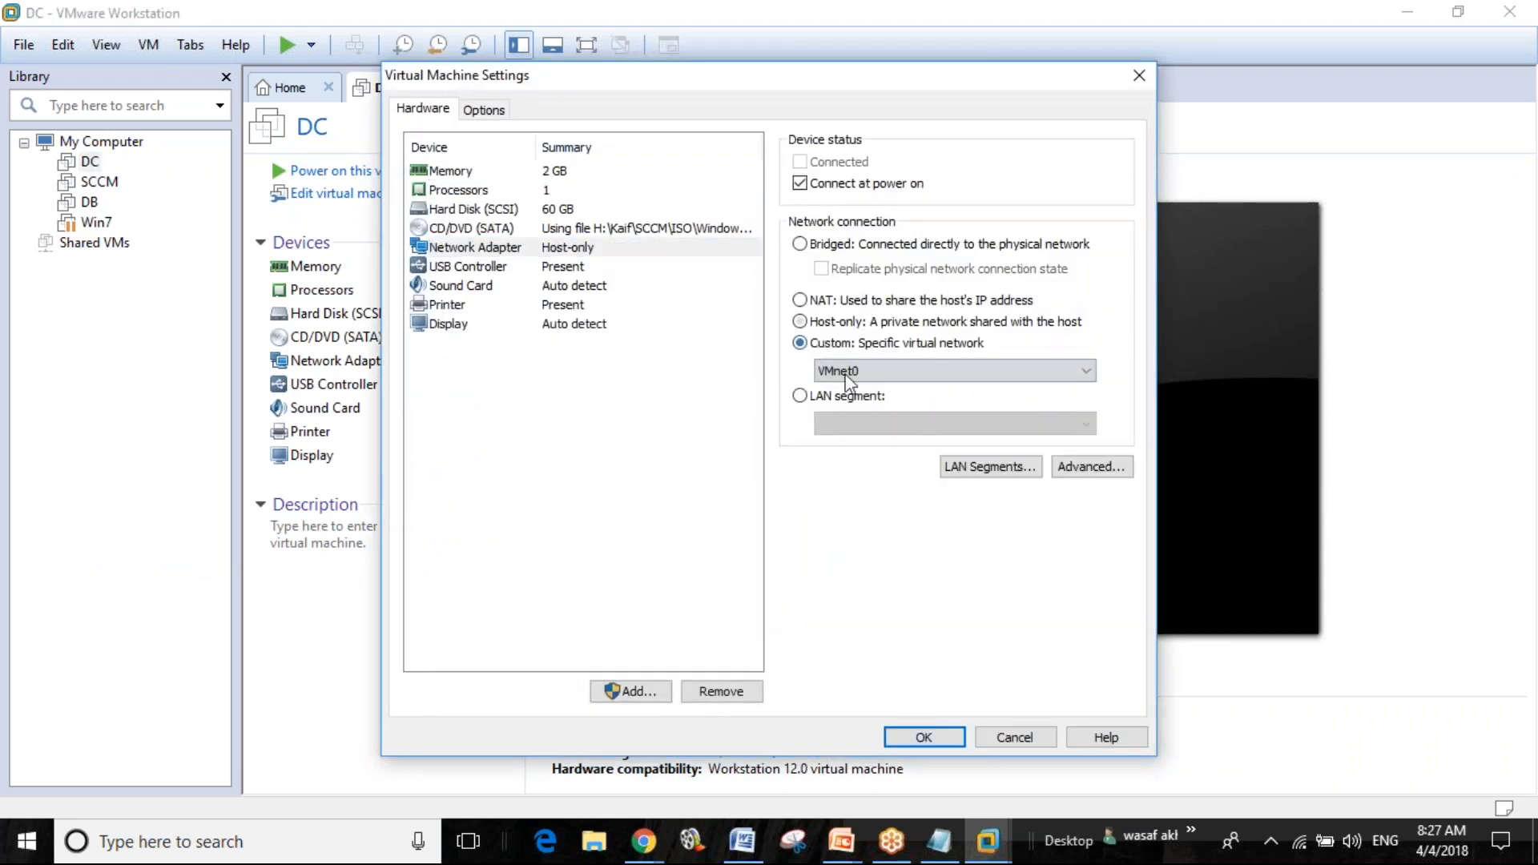
left_click(890, 371)
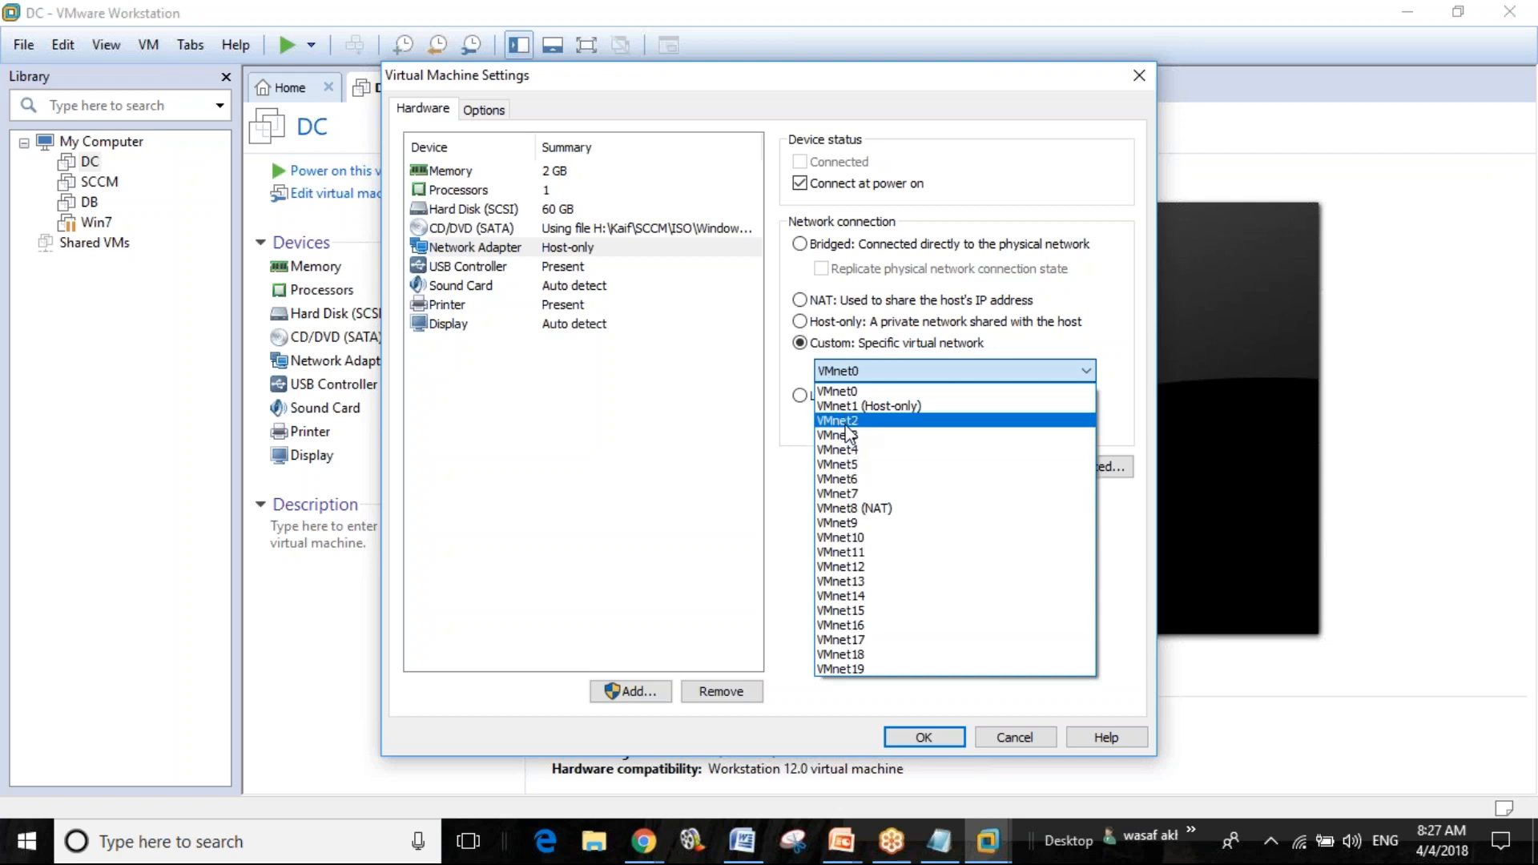
left_click(1012, 741)
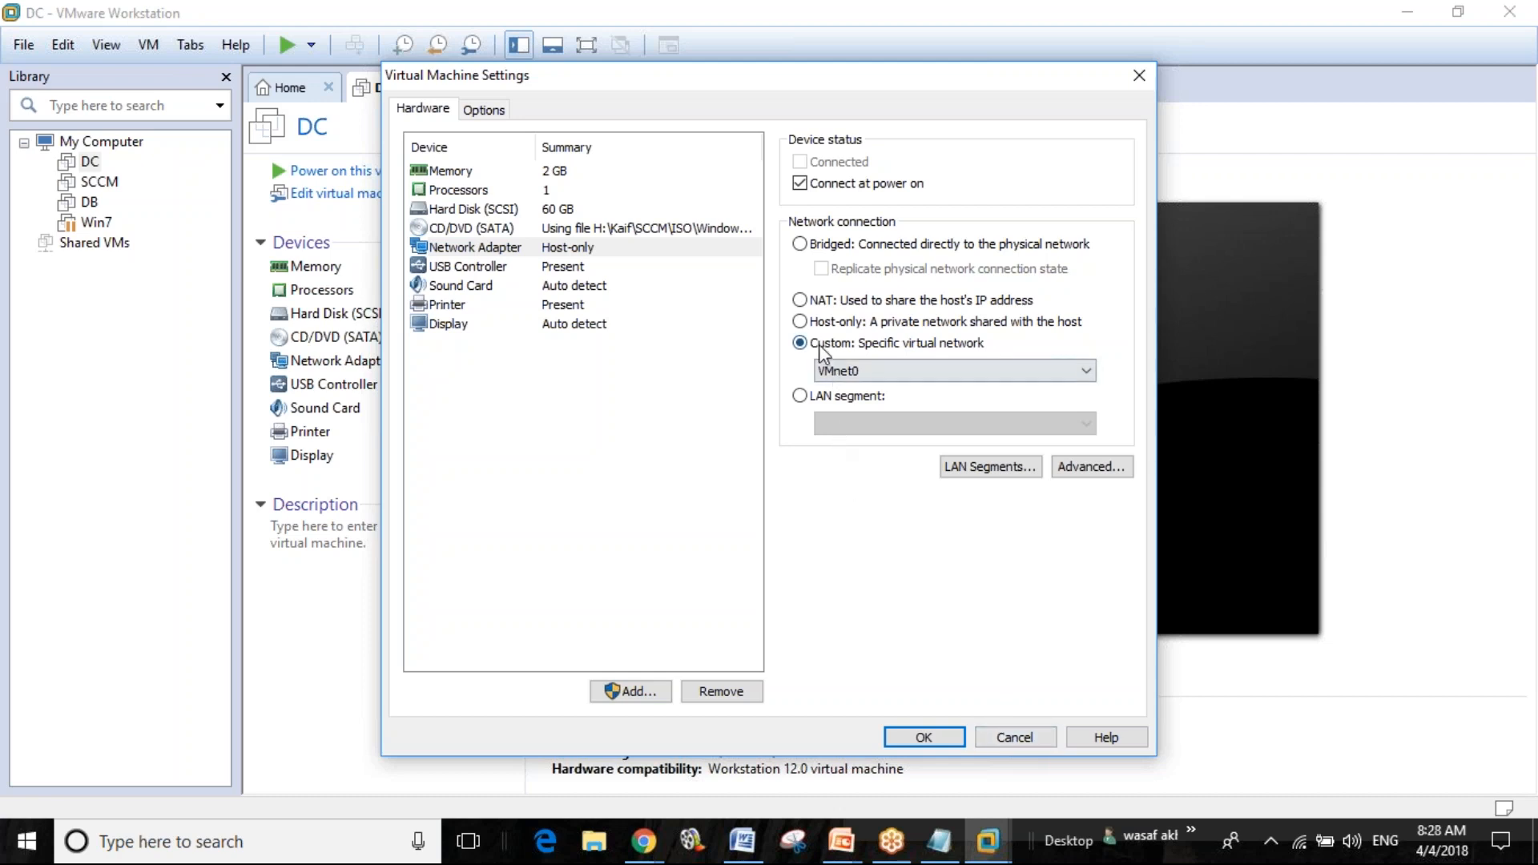
- Add '10.10.10.10 Domain' as a new line in the Notepad notes
left_click(938, 840)
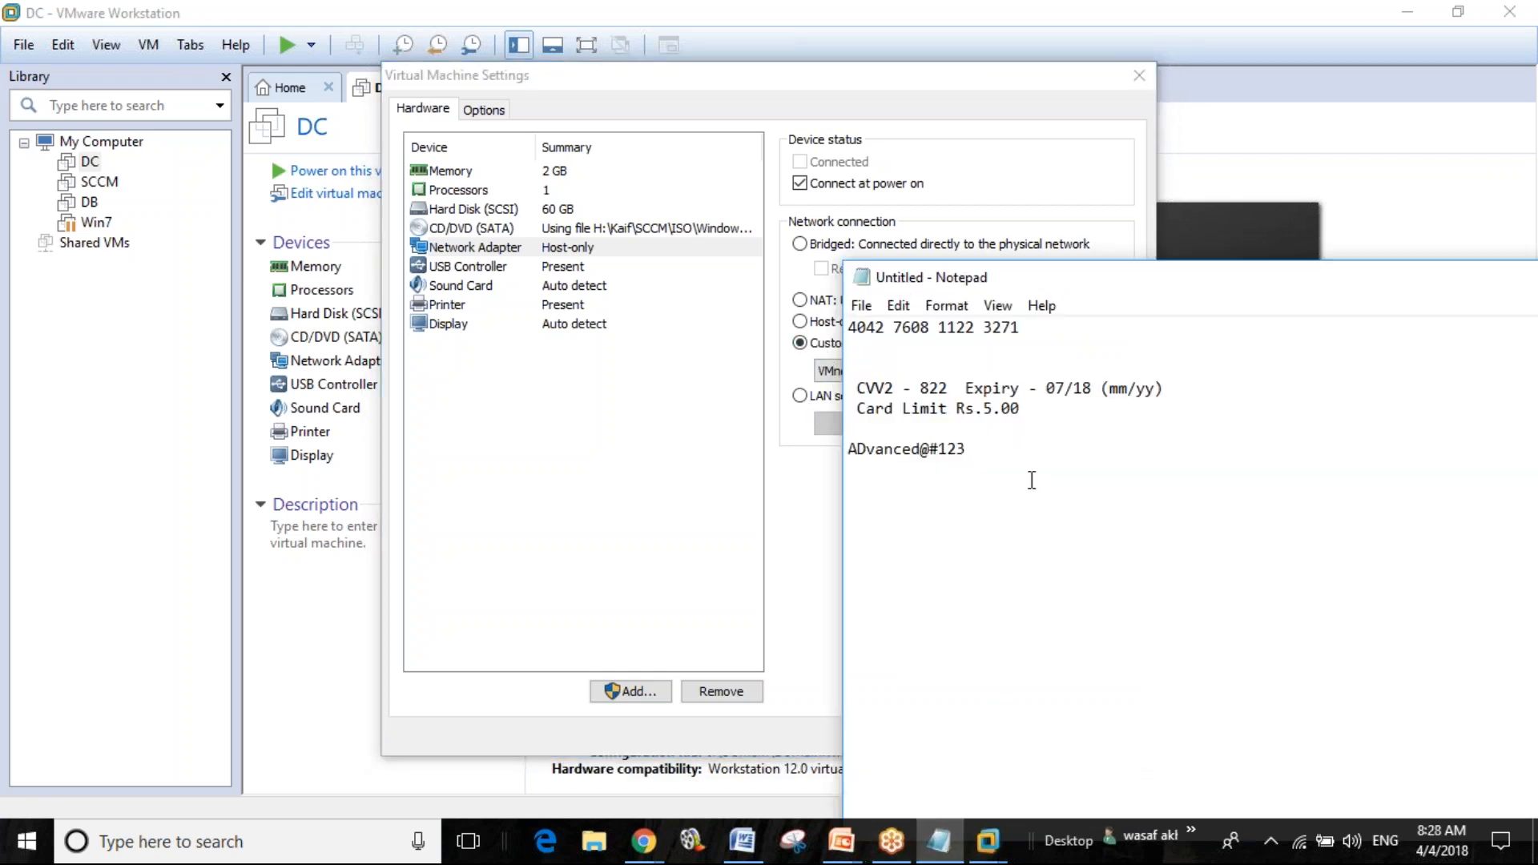
key("Return")
key("Return")
type("10.10.10.10")
key("Return")
key("BackSpace")
key("BackSpace")
type("Domain")
key("Return")
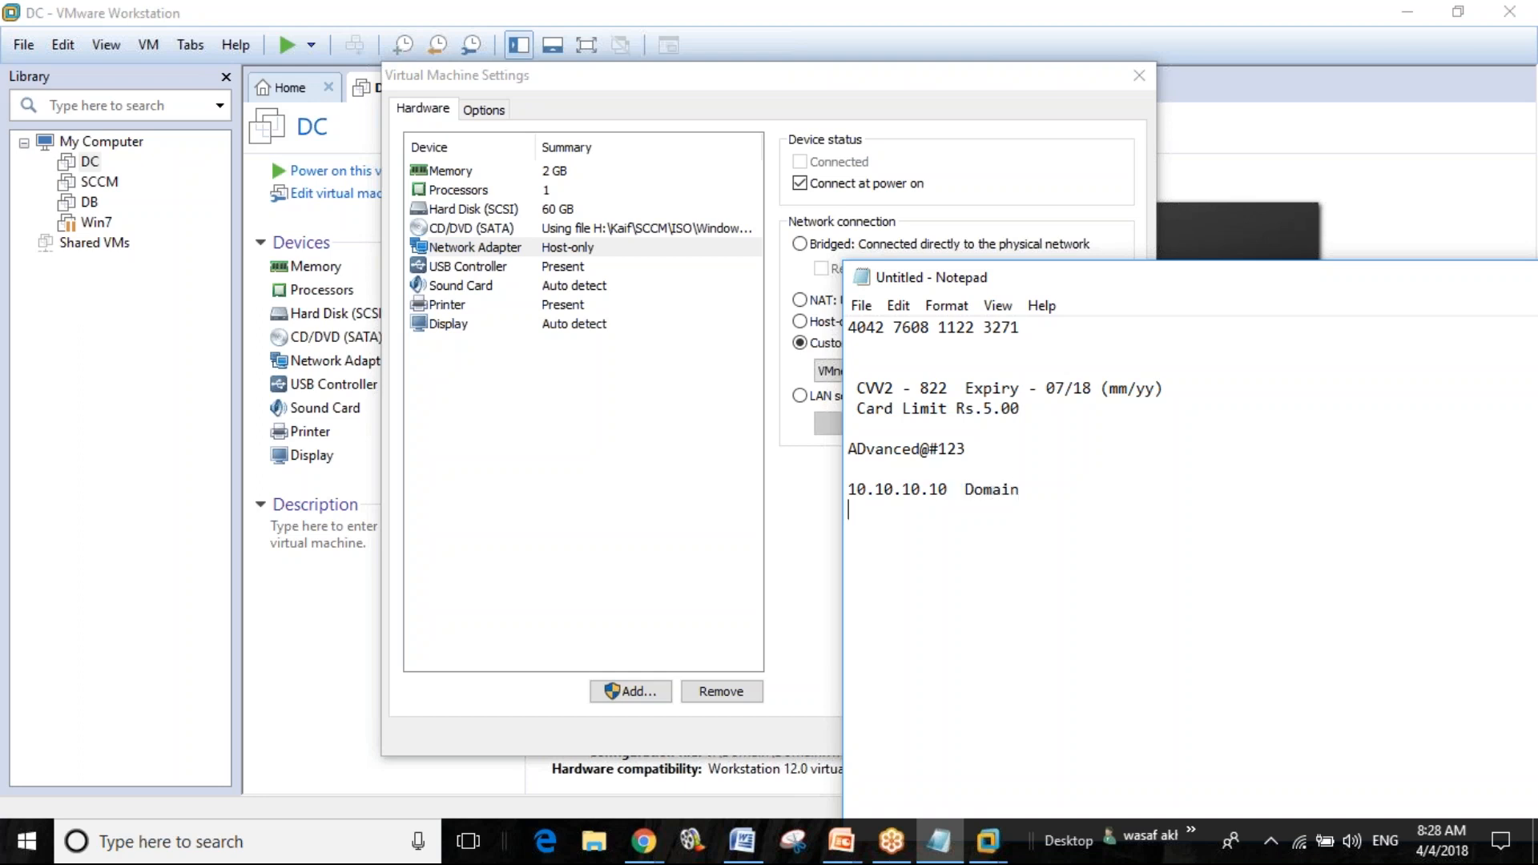
- List 10.10.10.11 - SCCM, 10.10.10.12 - DB, 10.10.10.13 - clientmachine and 255.0.0.0 - subnet
type("10.10.10.11 - SCCM ")
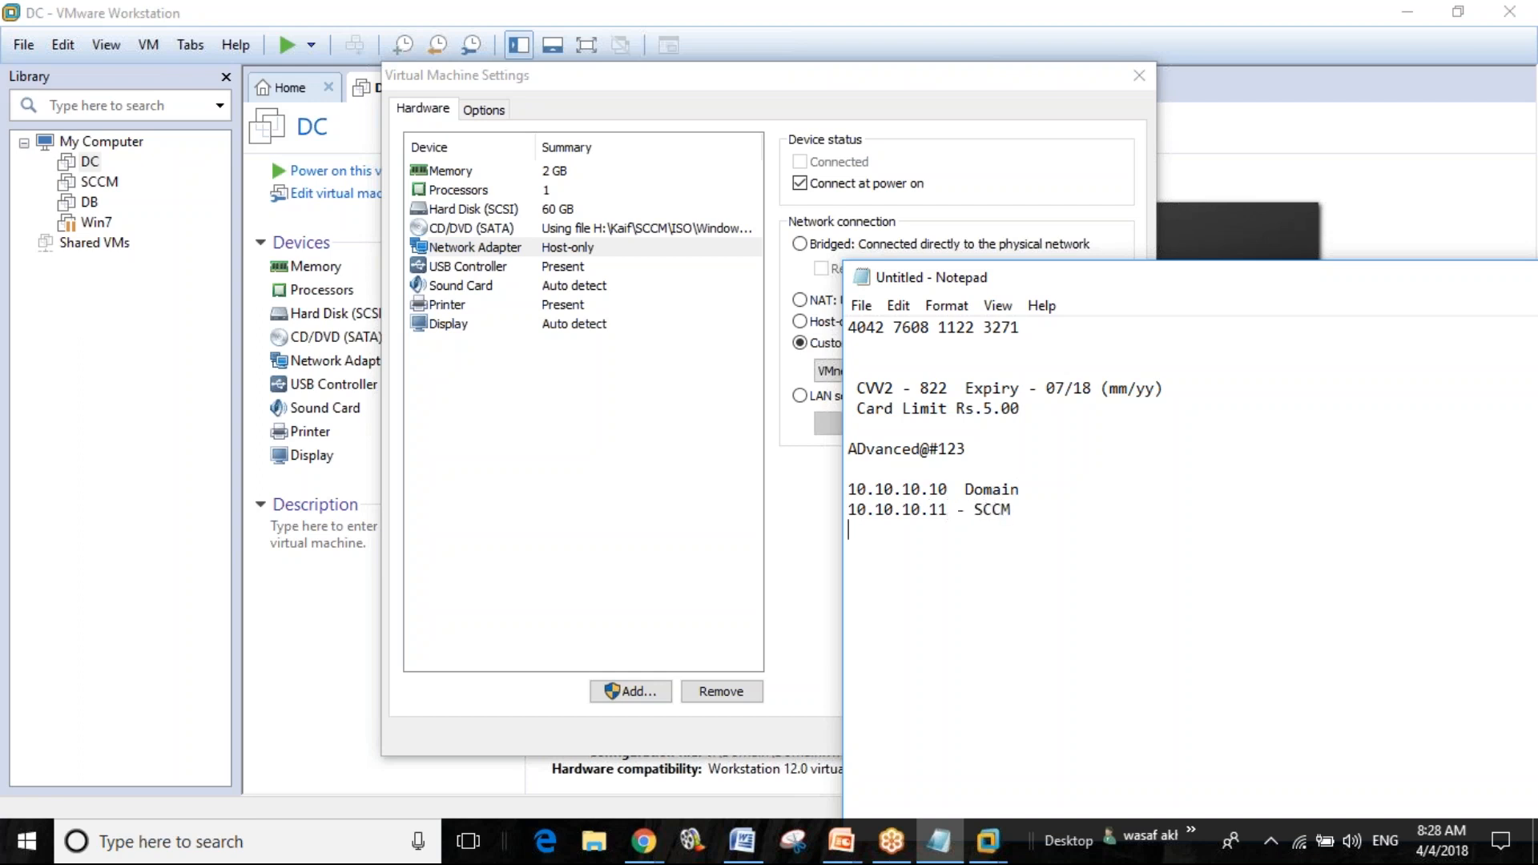
type("10.10.10.12 - DB")
key("Return")
type("10.10.10.13 - ")
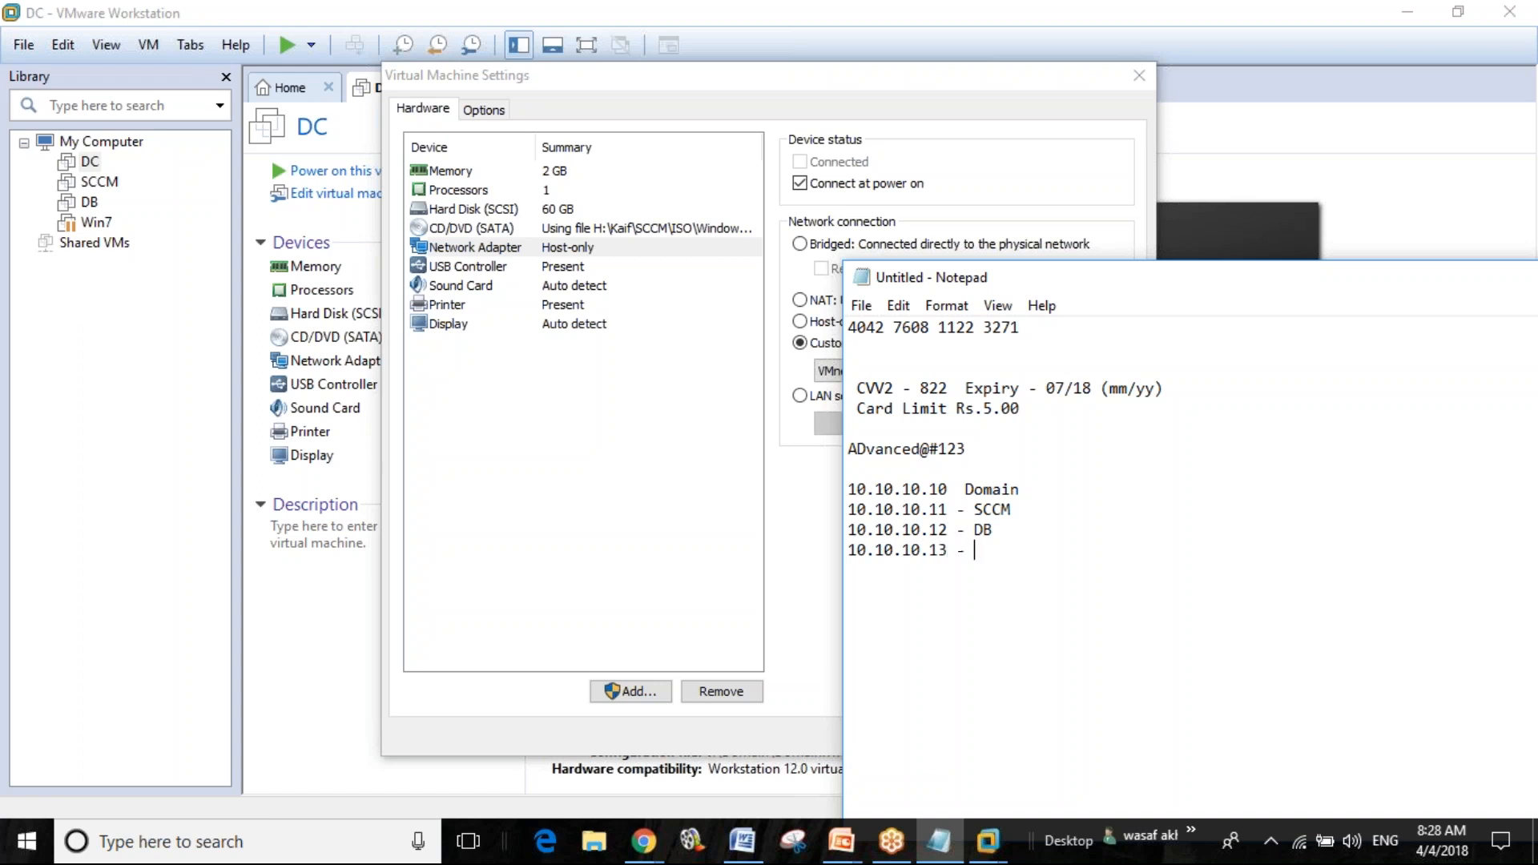
type("clientmachine")
key("Return")
key("Return")
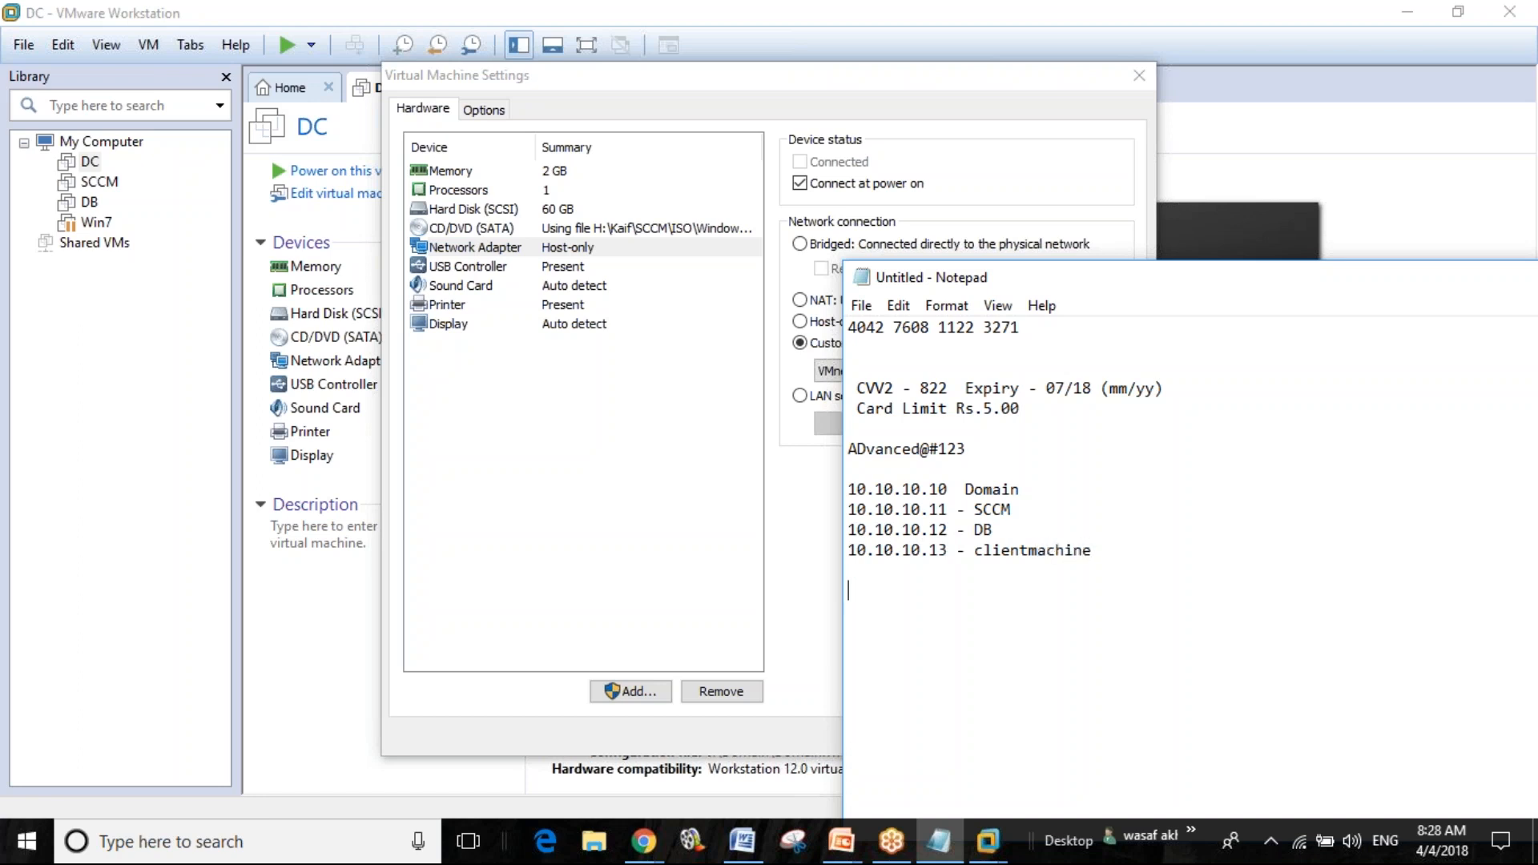
type("255.0.0.0 -  subnet")
- Nudge Notepad aside and close the DC Virtual Machine Settings dialog
left_click_drag(1133, 280, 1118, 281)
left_click(745, 509)
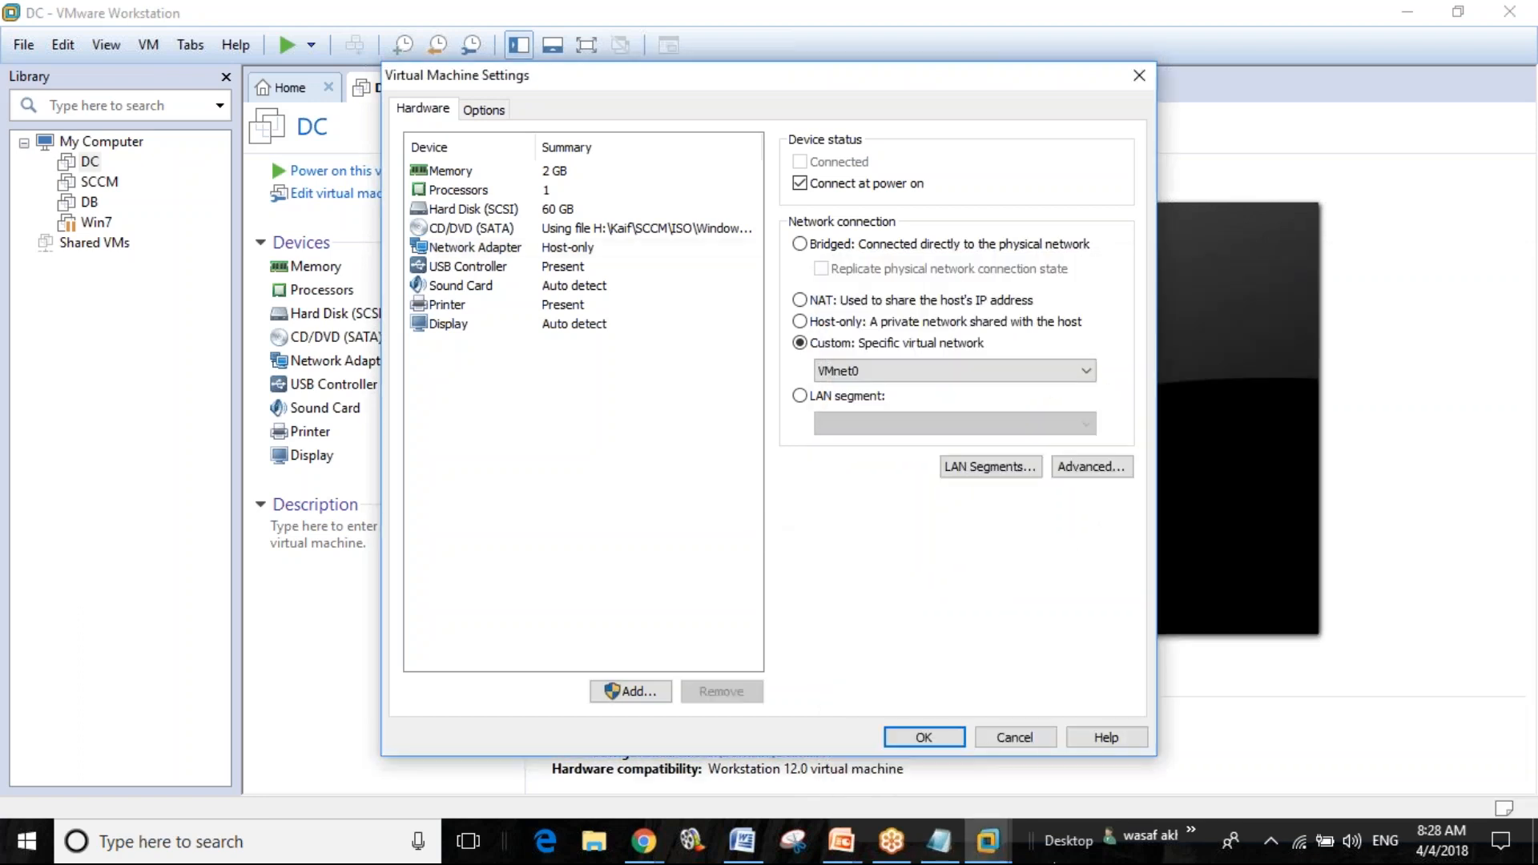
left_click(1014, 737)
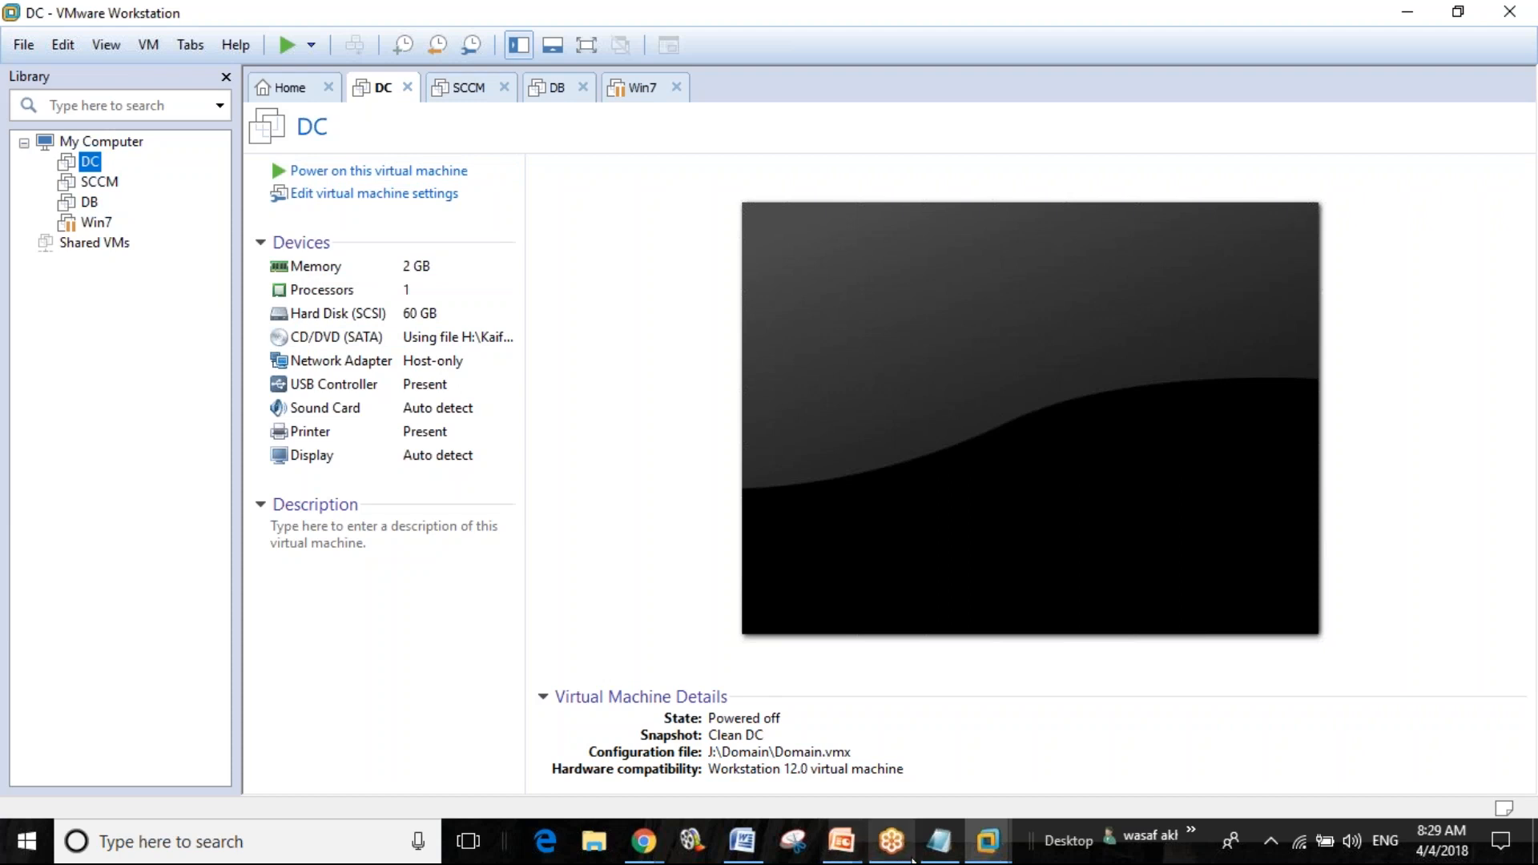
- Bring up the SCCM course deck and highlight items 6–8 of the Day 1 list
left_click(843, 850)
left_click(732, 761)
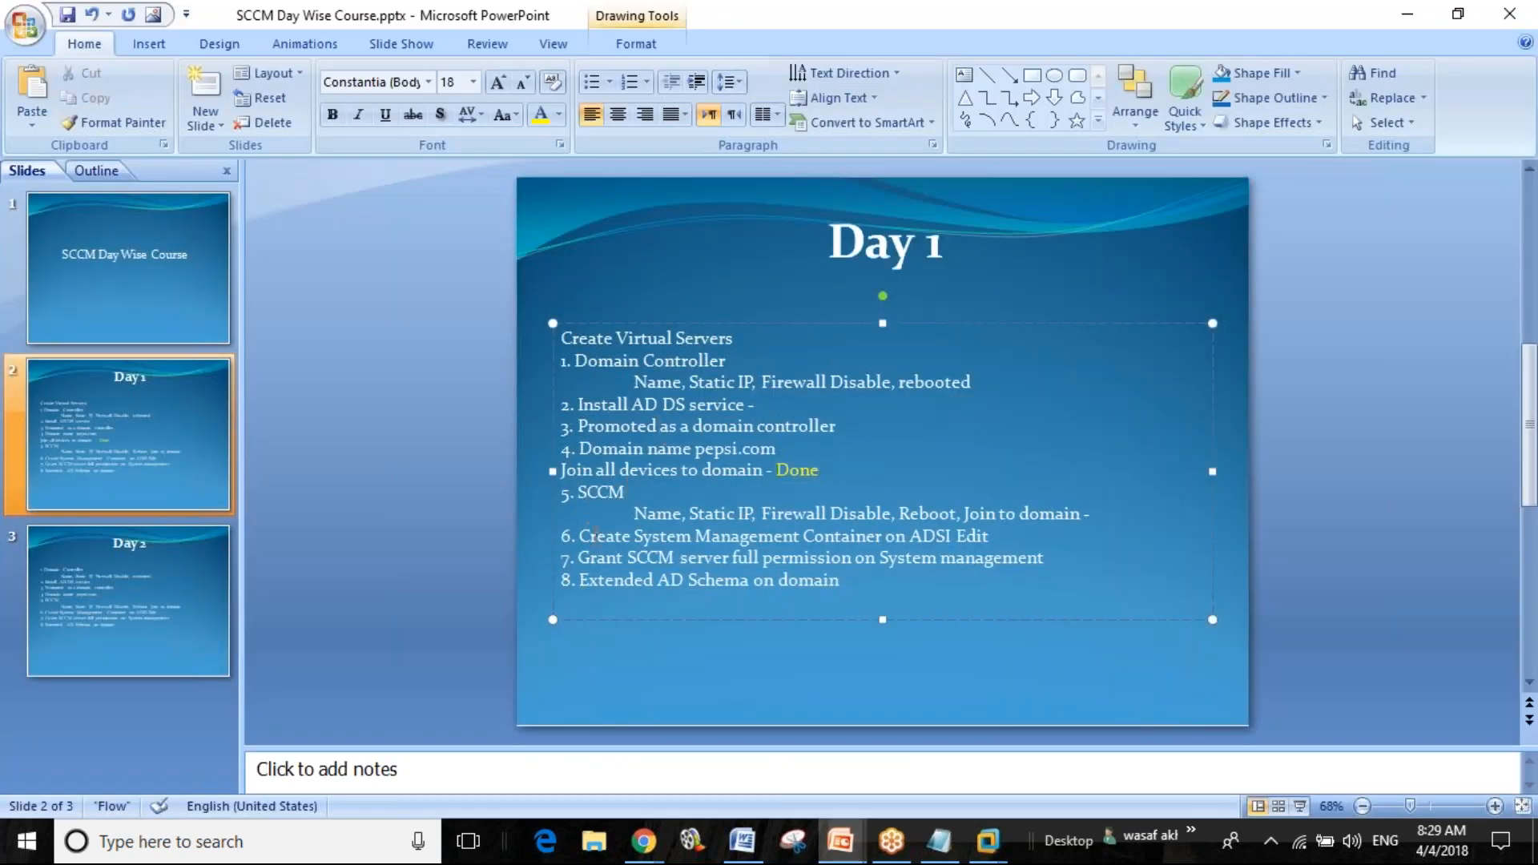
left_click_drag(562, 537, 818, 583)
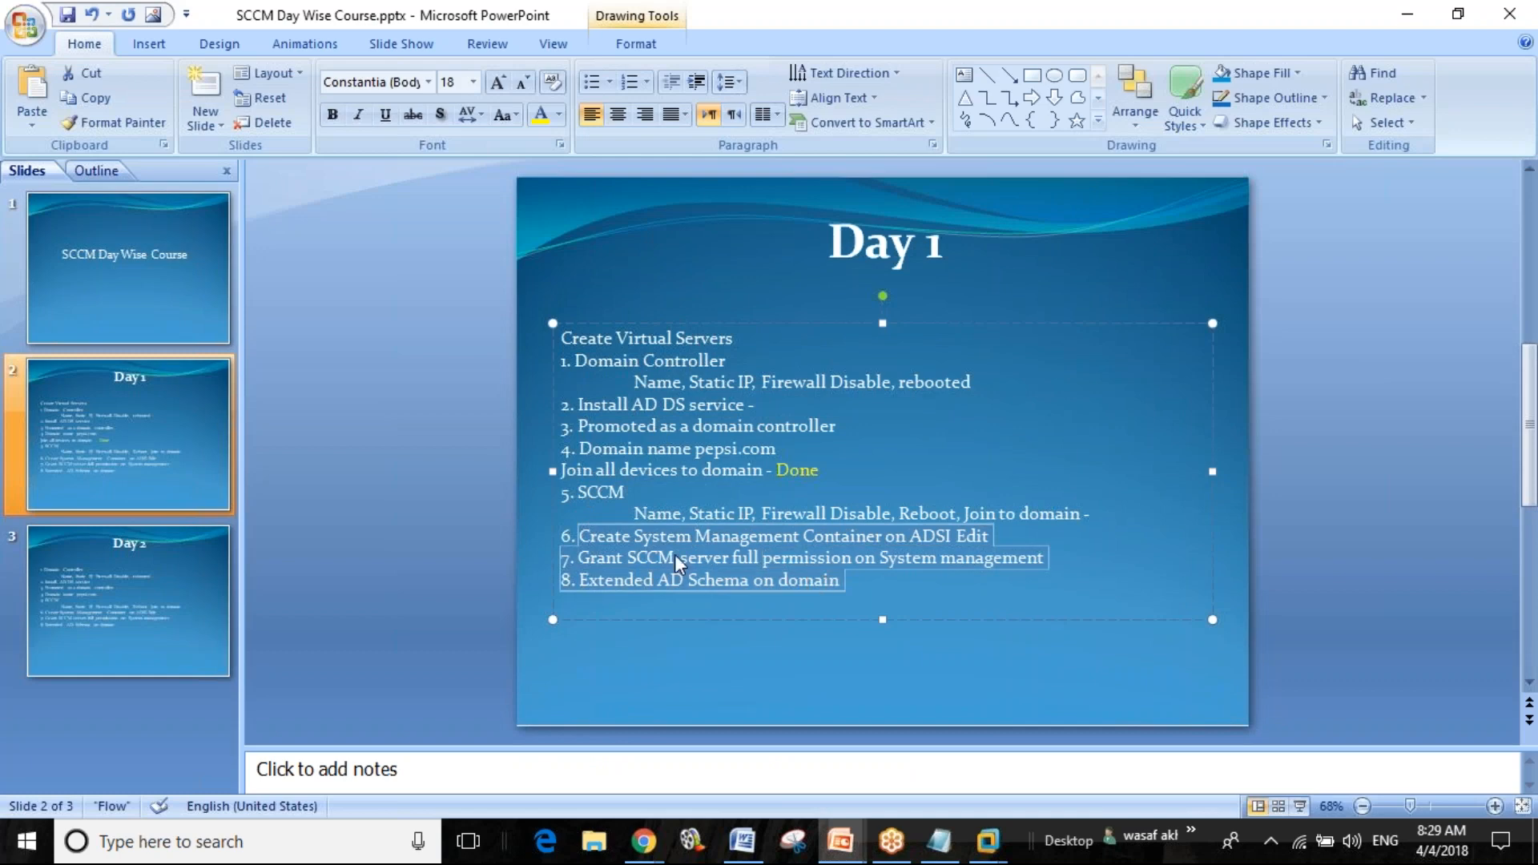